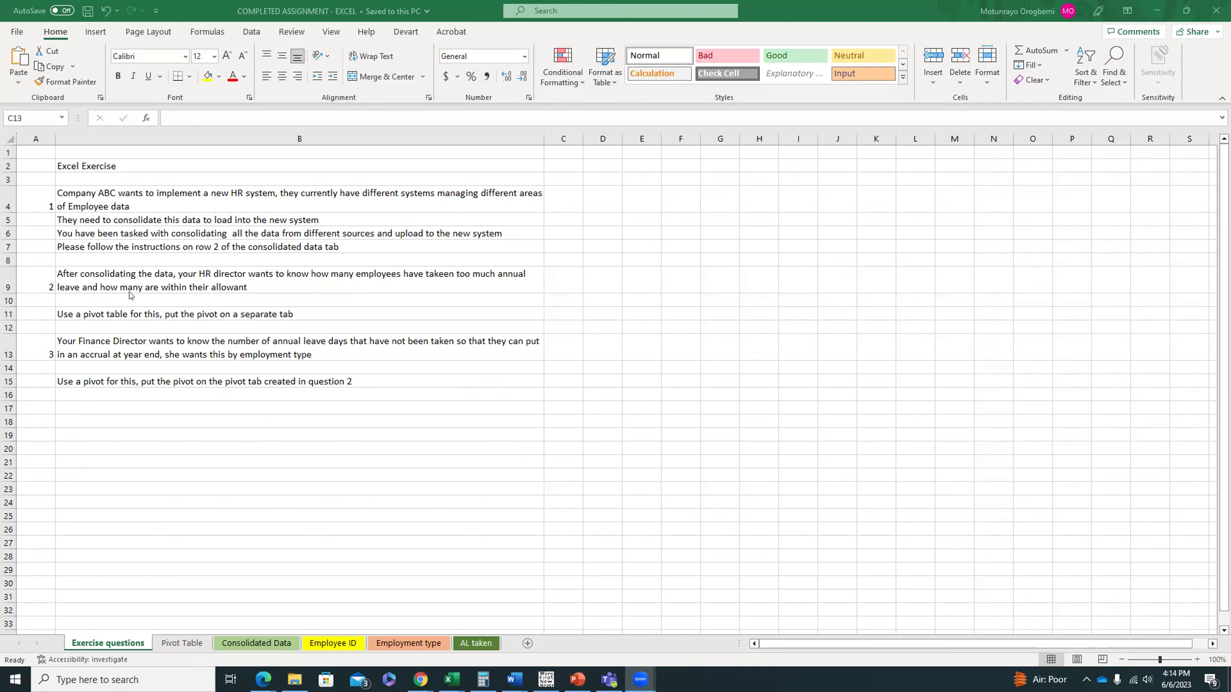
# Examine the INDEX/MATCH formula for Employee ID and the IFERROR/VLOOKUP formula for Full time/Part time on the Consolidated Data sheet
pyautogui.click(251, 643)
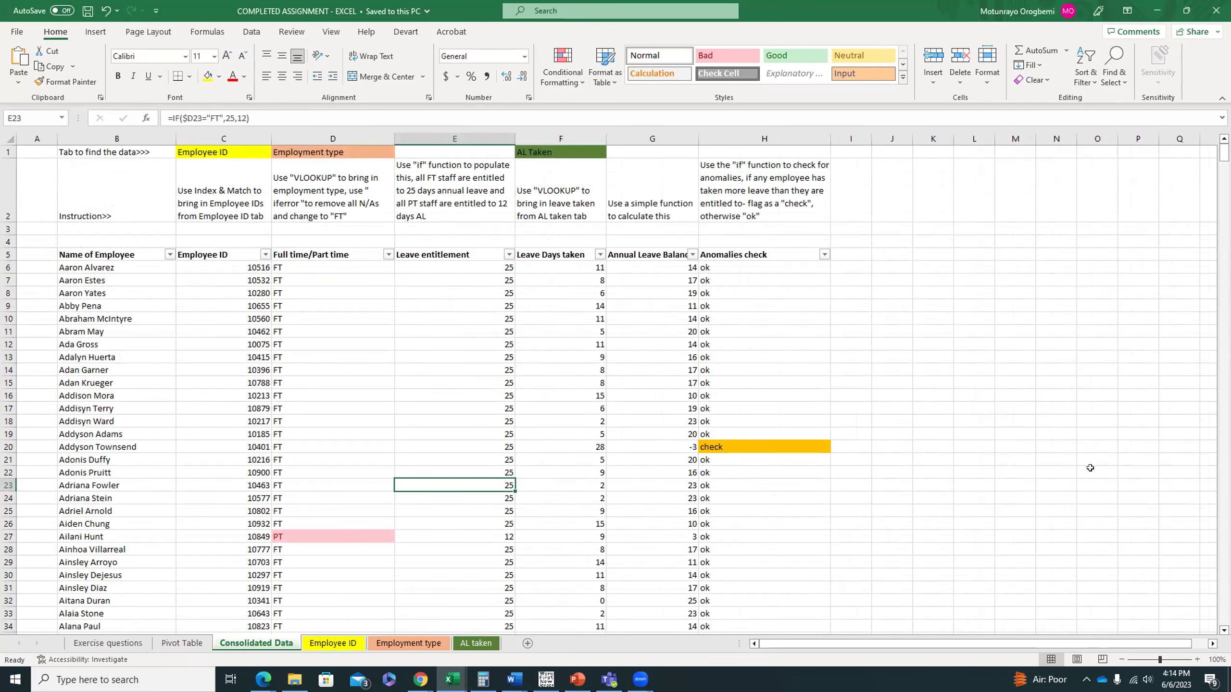
pyautogui.click(231, 265)
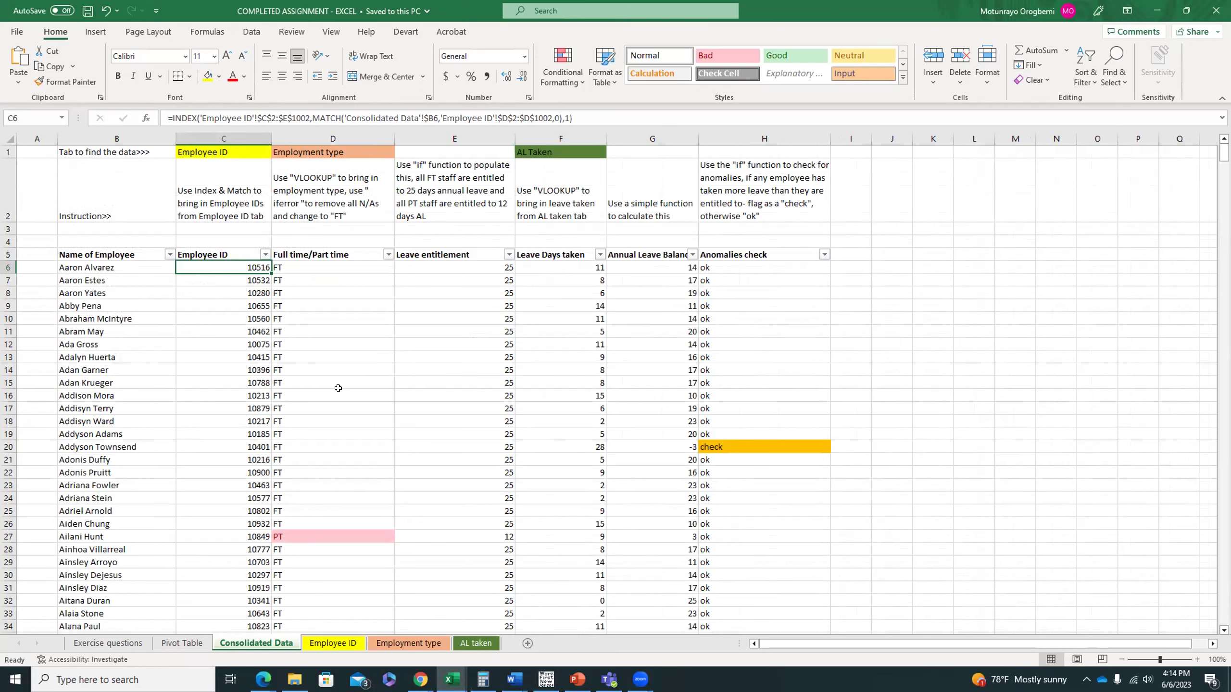
pyautogui.click(302, 265)
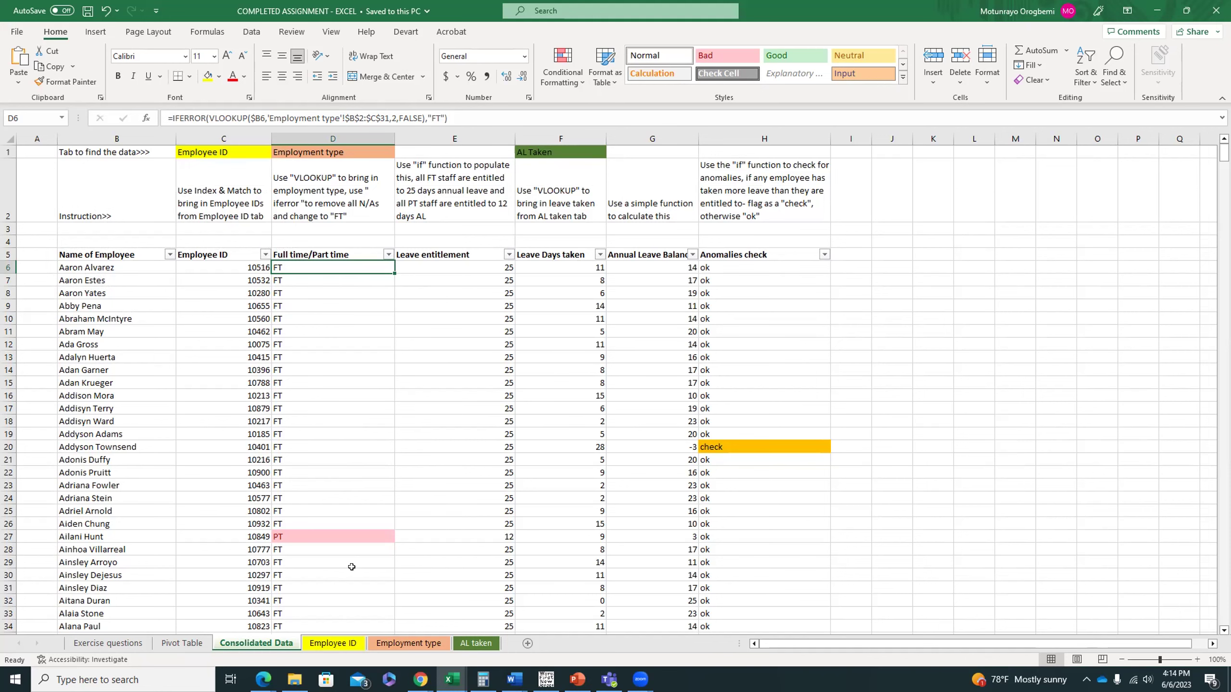
pyautogui.scroll(-4, 343, 552)
pyautogui.scroll(2, 333, 524)
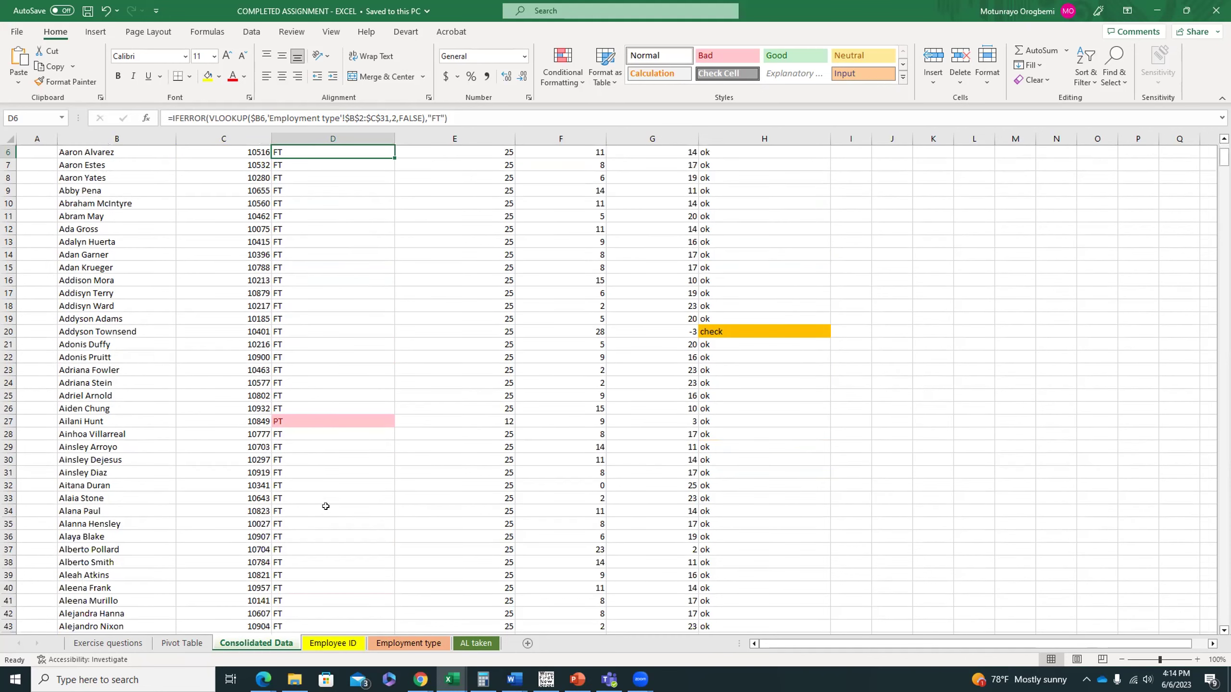
pyautogui.scroll(2, 324, 486)
pyautogui.scroll(-1, 325, 509)
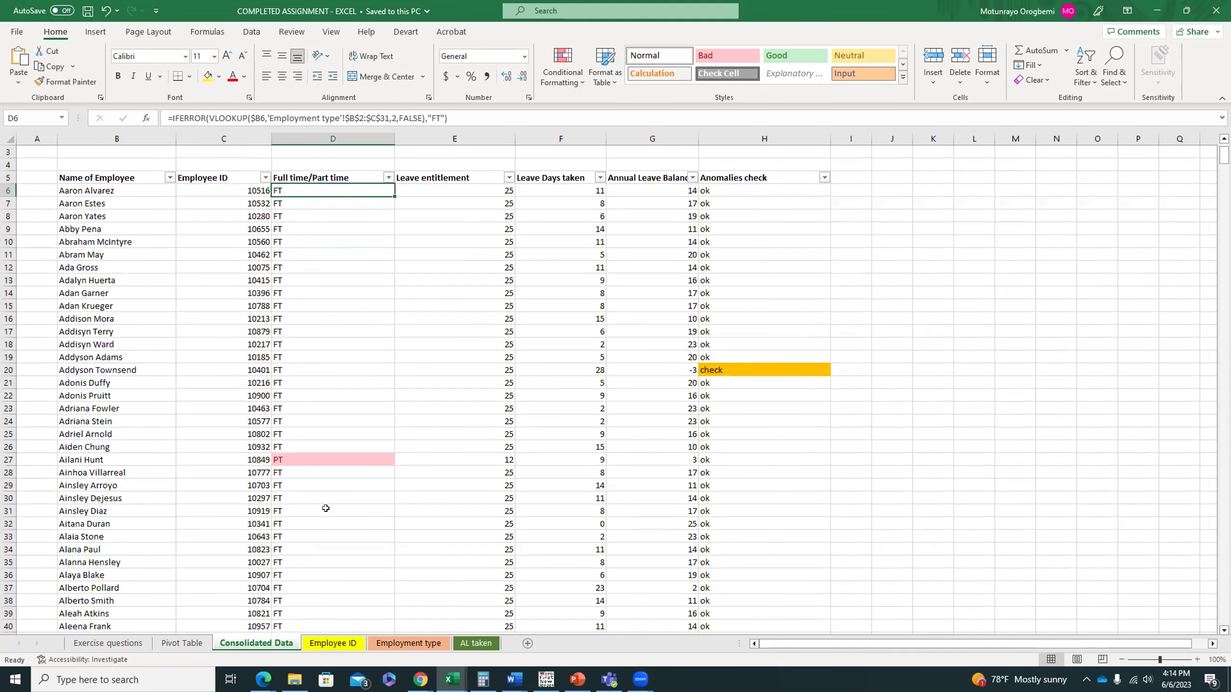
# Check the part-time entry in row 27 against the part-time employee list on the Employment type sheet, and return to Consolidated Data
pyautogui.click(300, 457)
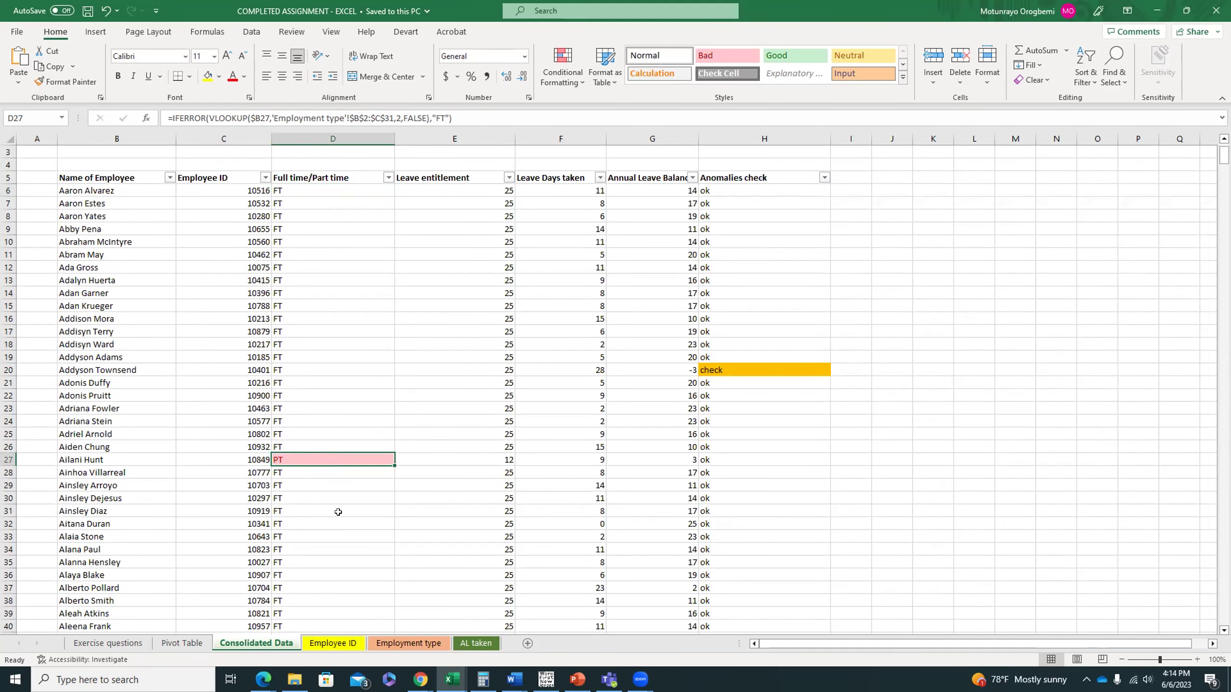
pyautogui.scroll(-5, 338, 512)
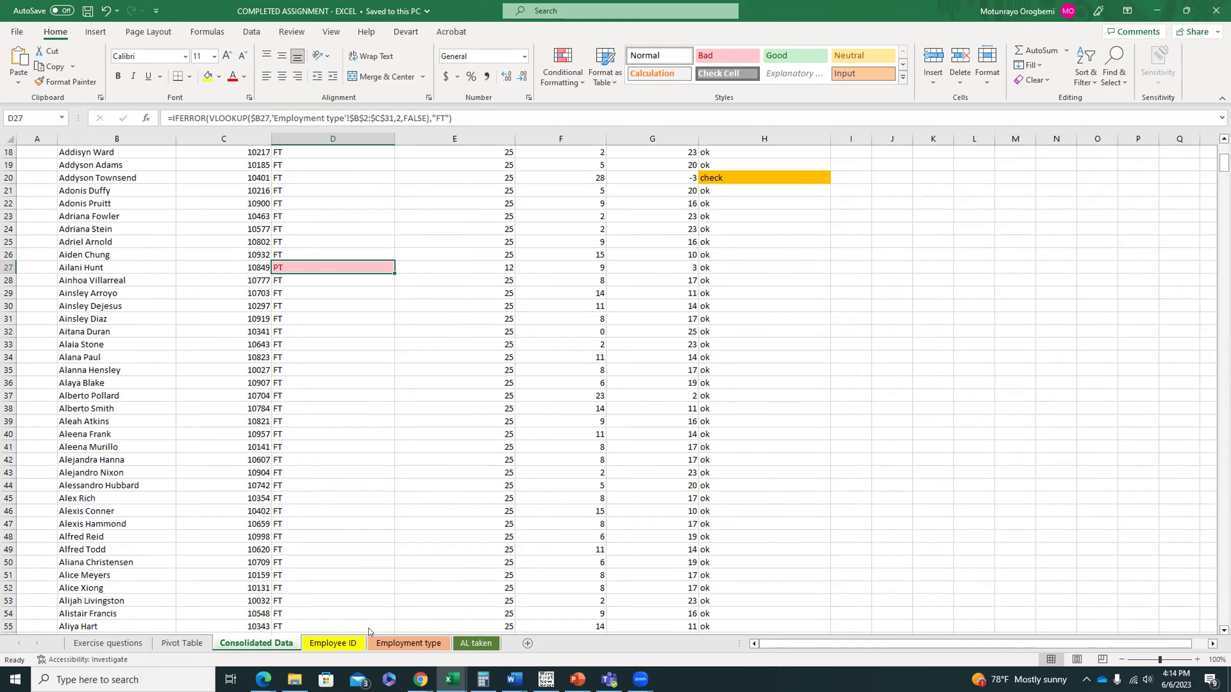
pyautogui.click(403, 643)
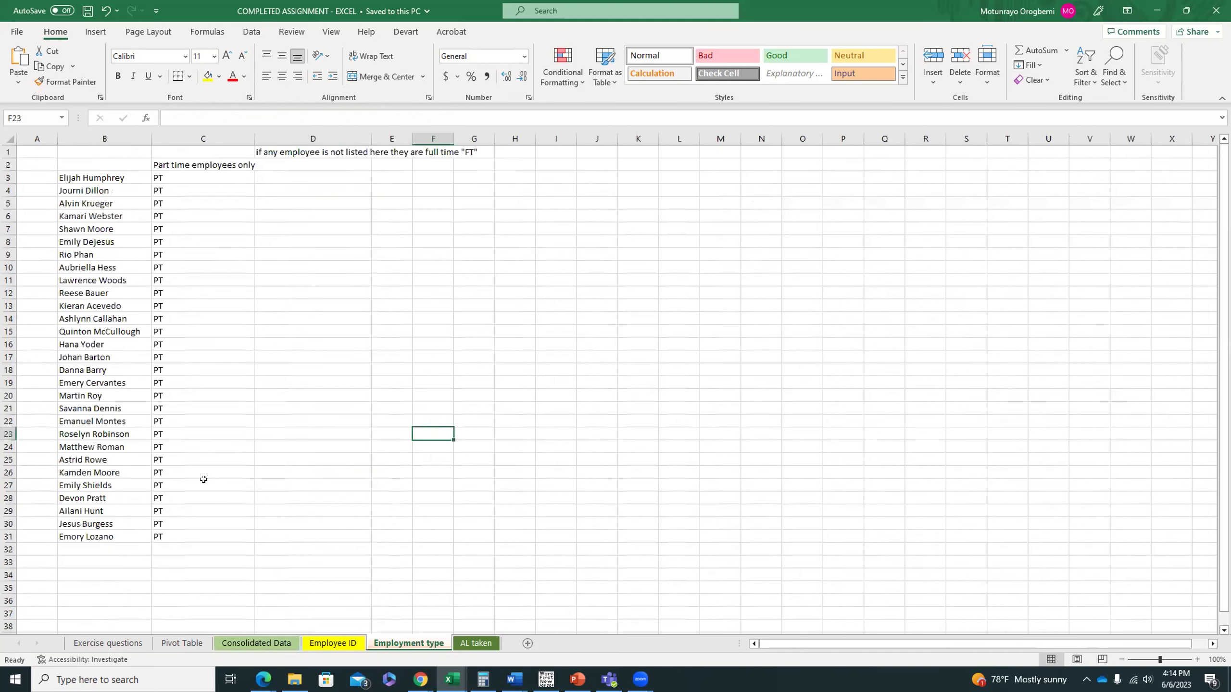
pyautogui.click(257, 645)
pyautogui.scroll(5, 332, 437)
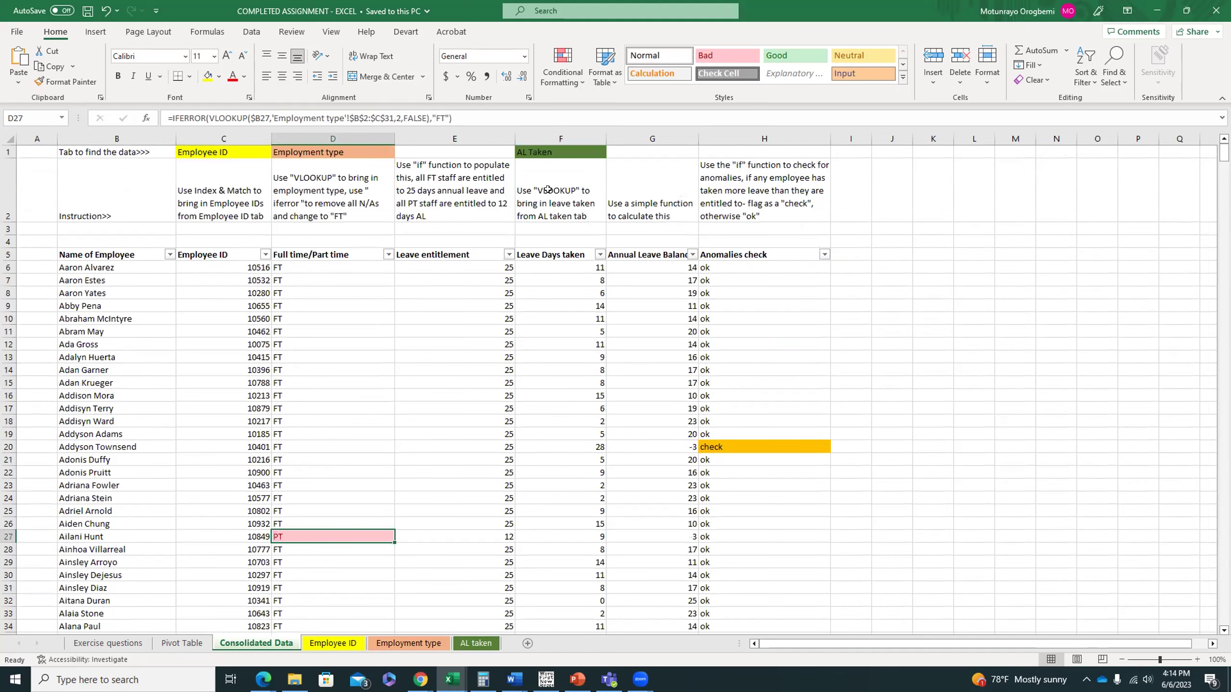
# Examine the formulas for leave entitlement, leave days taken, annual leave balance and anomalies check, including the rows flagged "check"
pyautogui.click(435, 266)
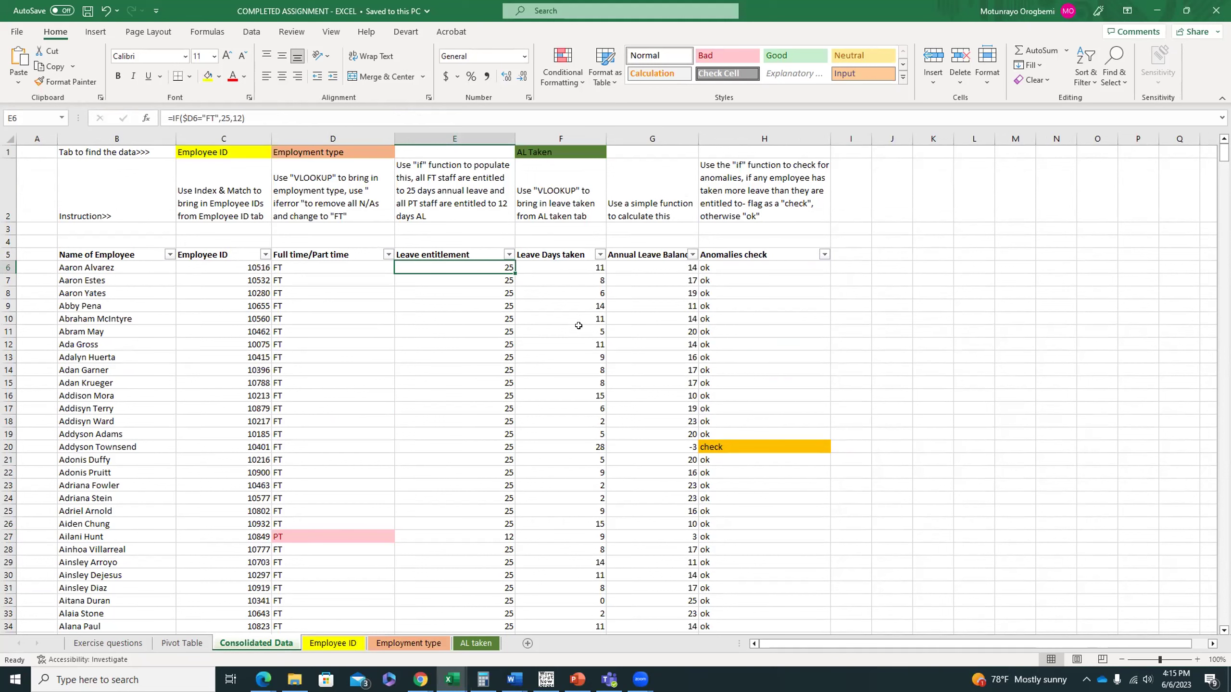
pyautogui.click(563, 265)
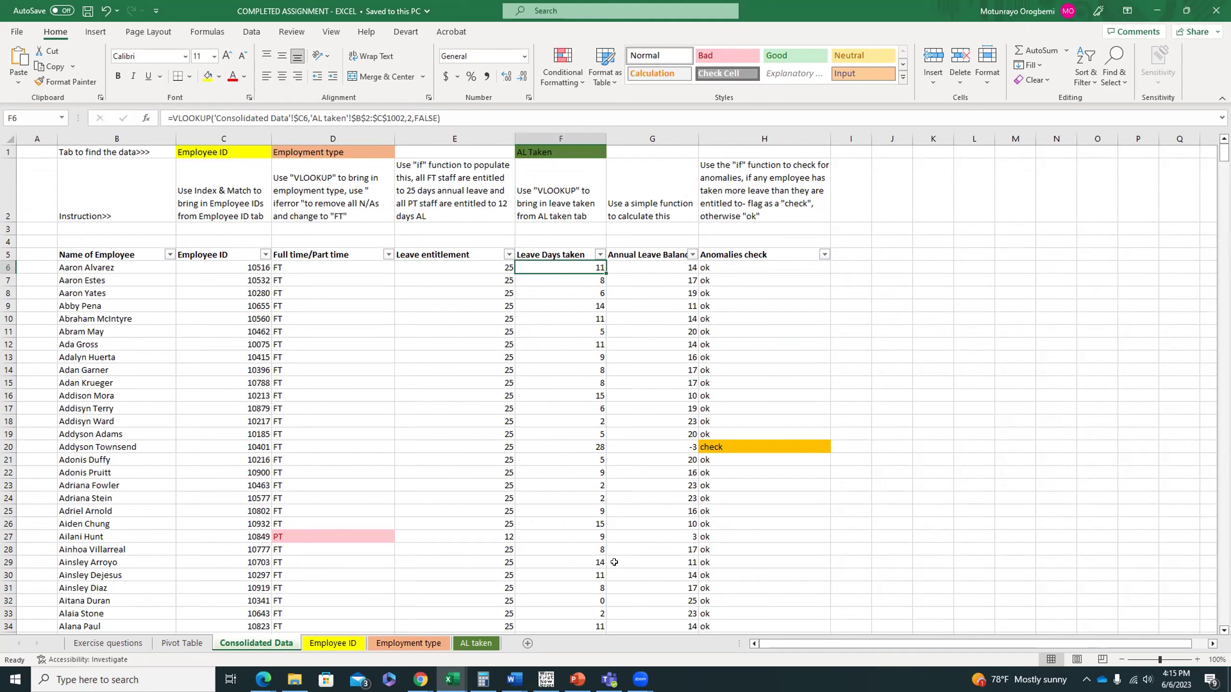
pyautogui.click(660, 264)
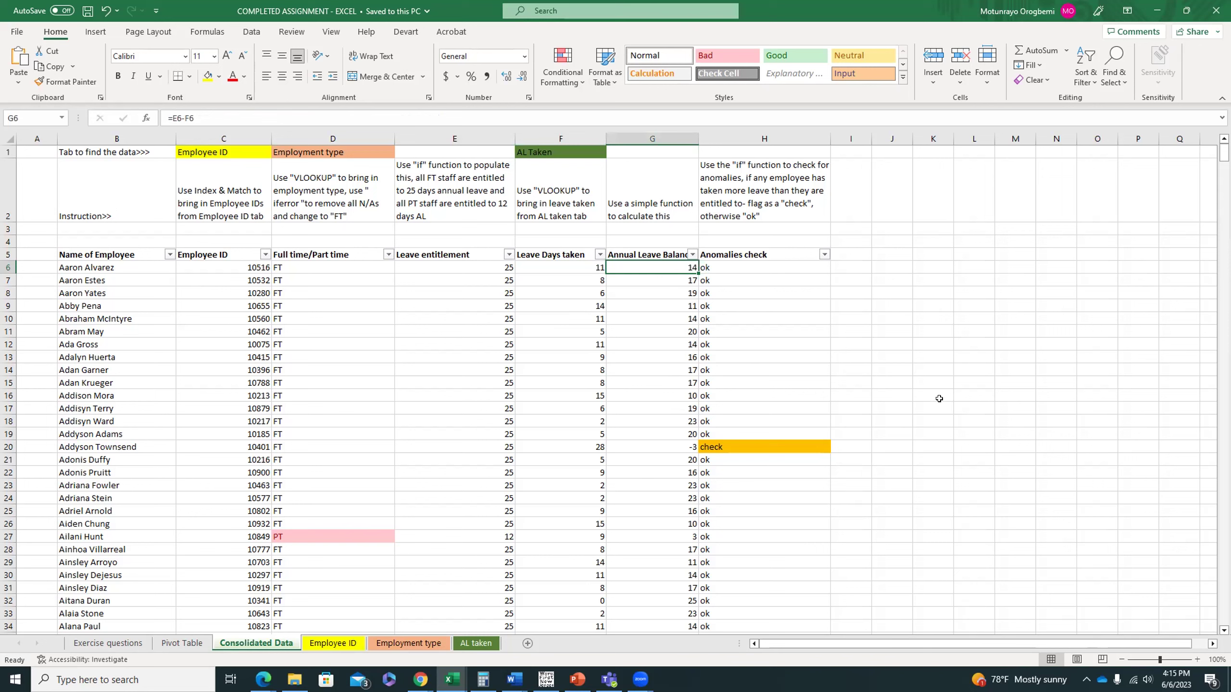
pyautogui.click(733, 263)
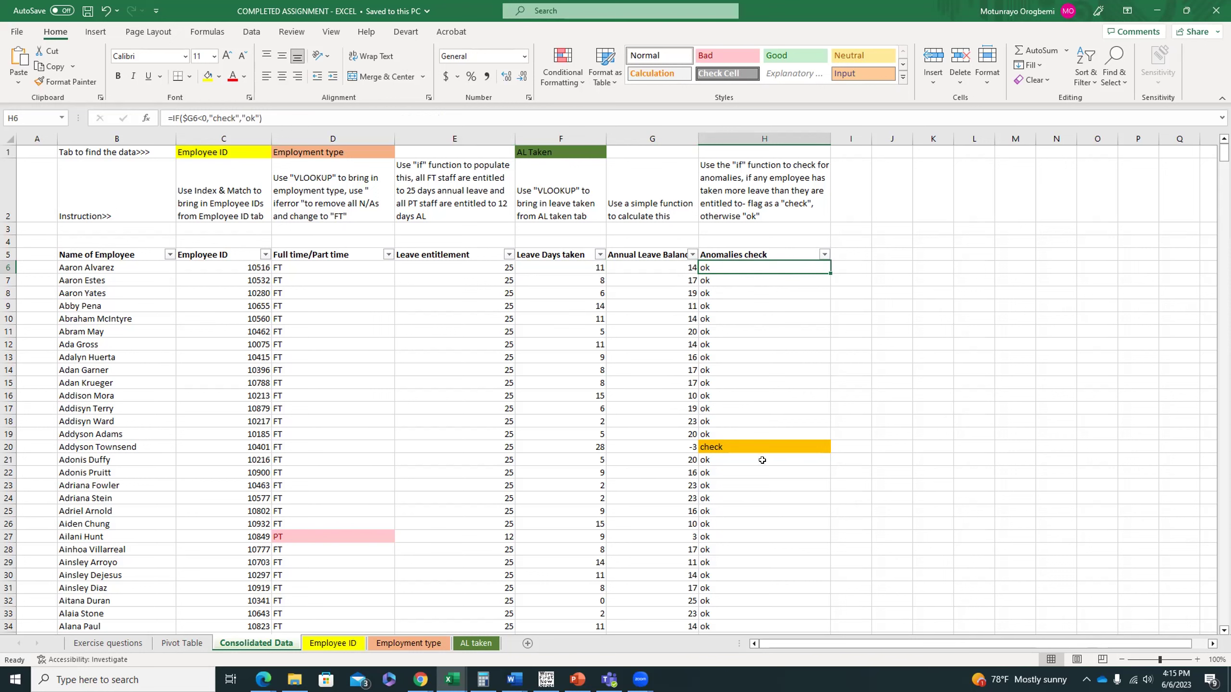
pyautogui.click(726, 446)
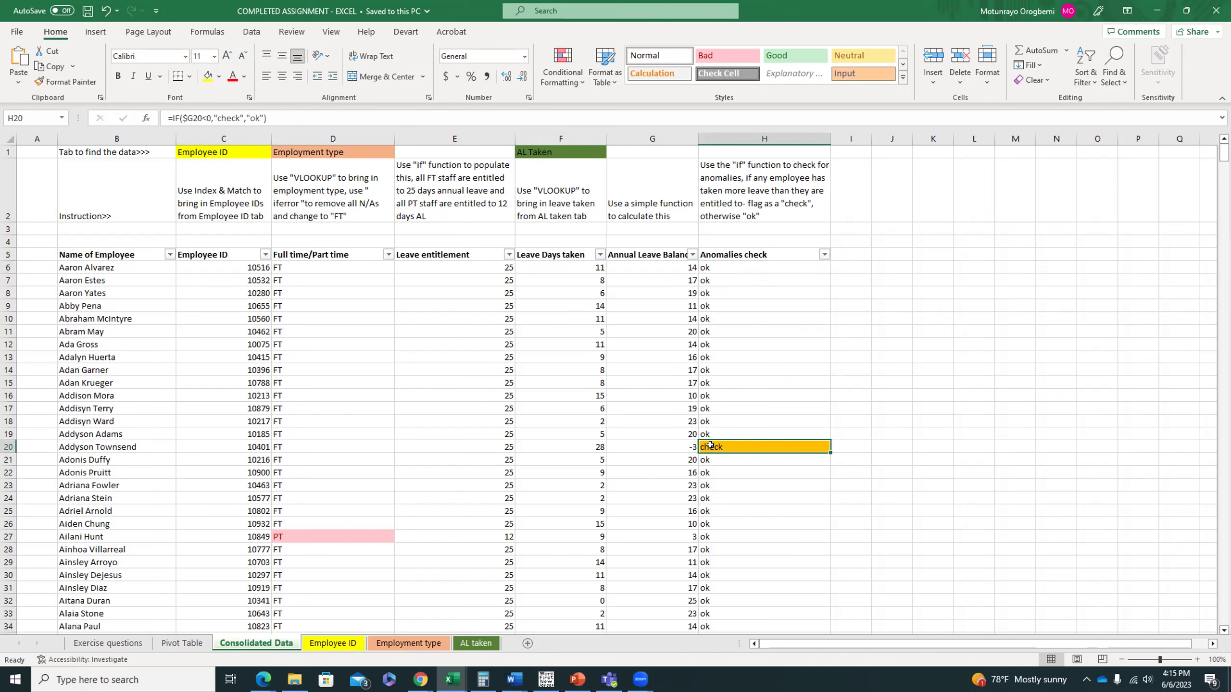
pyautogui.scroll(-3, 742, 476)
pyautogui.scroll(-15, 742, 476)
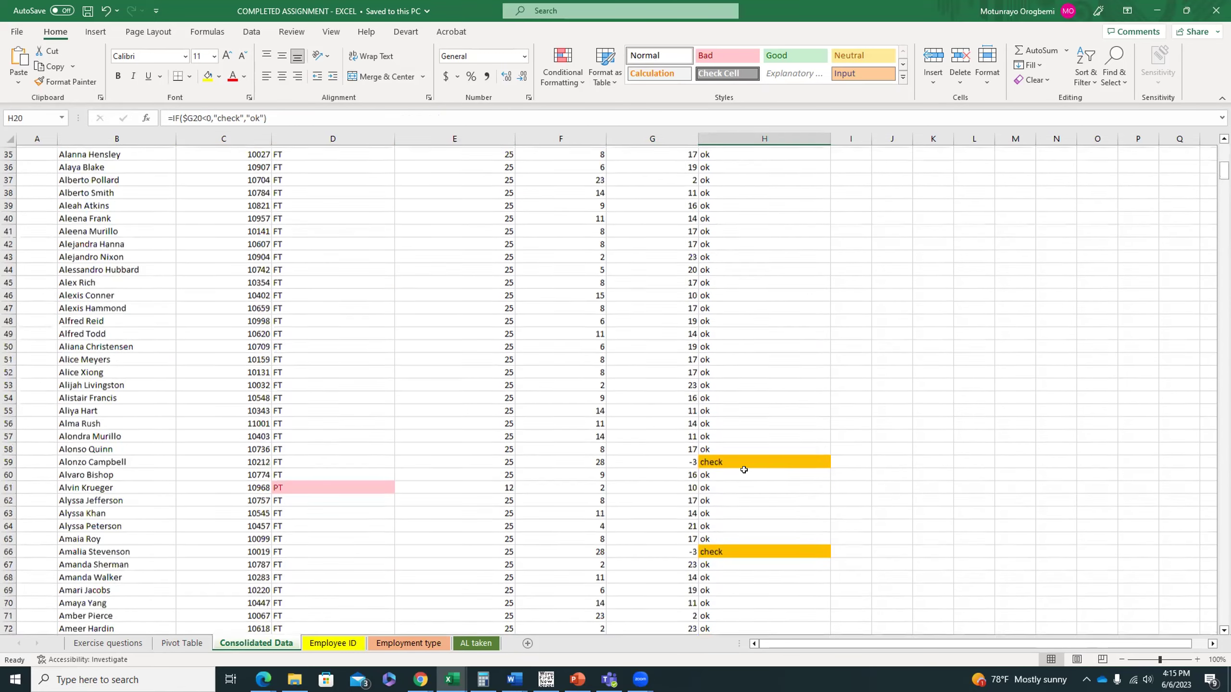
pyautogui.scroll(18, 746, 474)
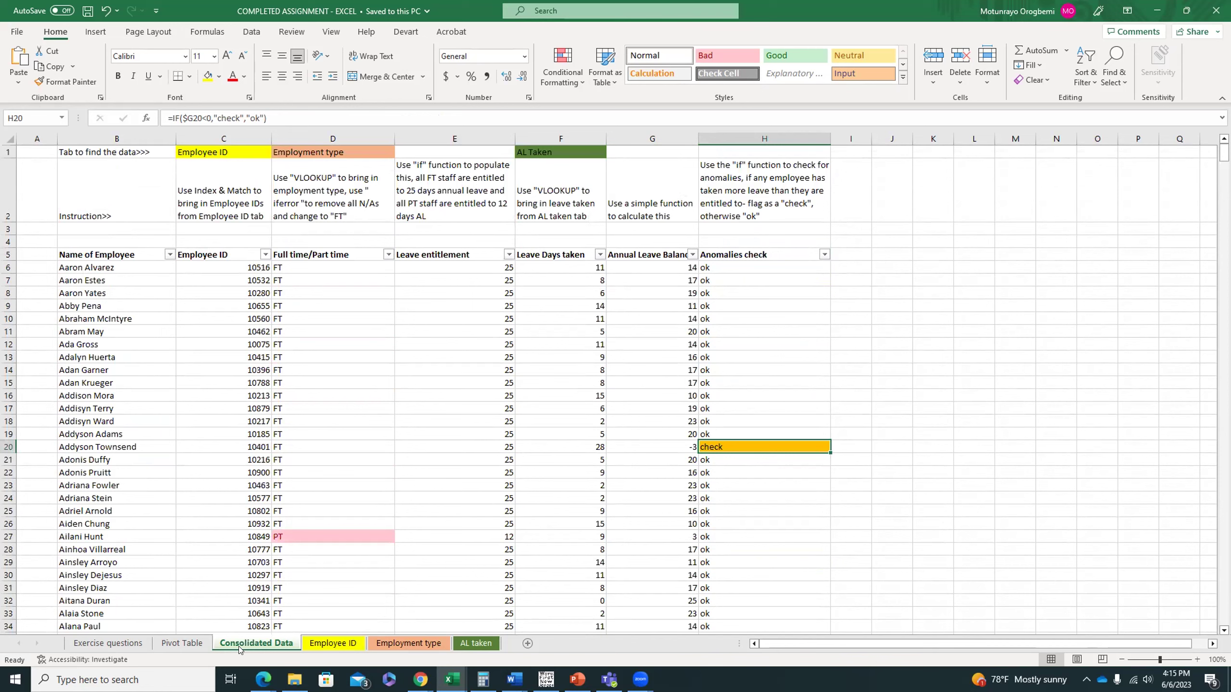
# On the Pivot Table sheet, collapse the HR Director pivot table and its pie chart to the check and ok groups
pyautogui.click(179, 644)
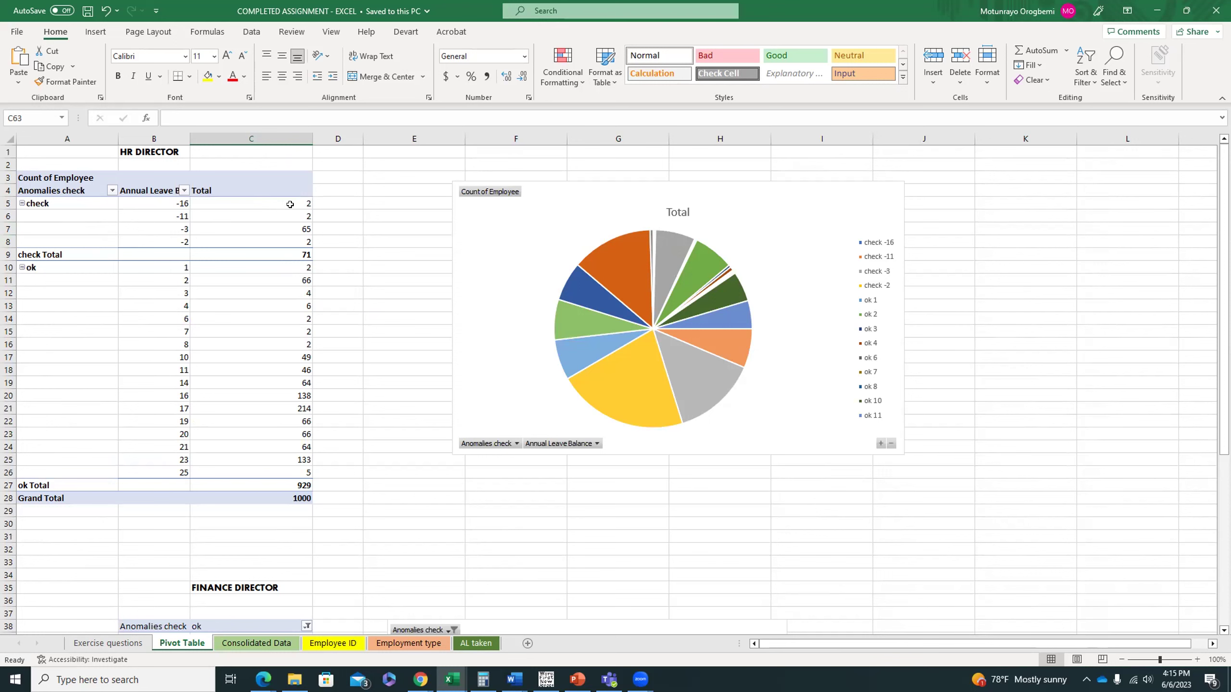
pyautogui.click(24, 204)
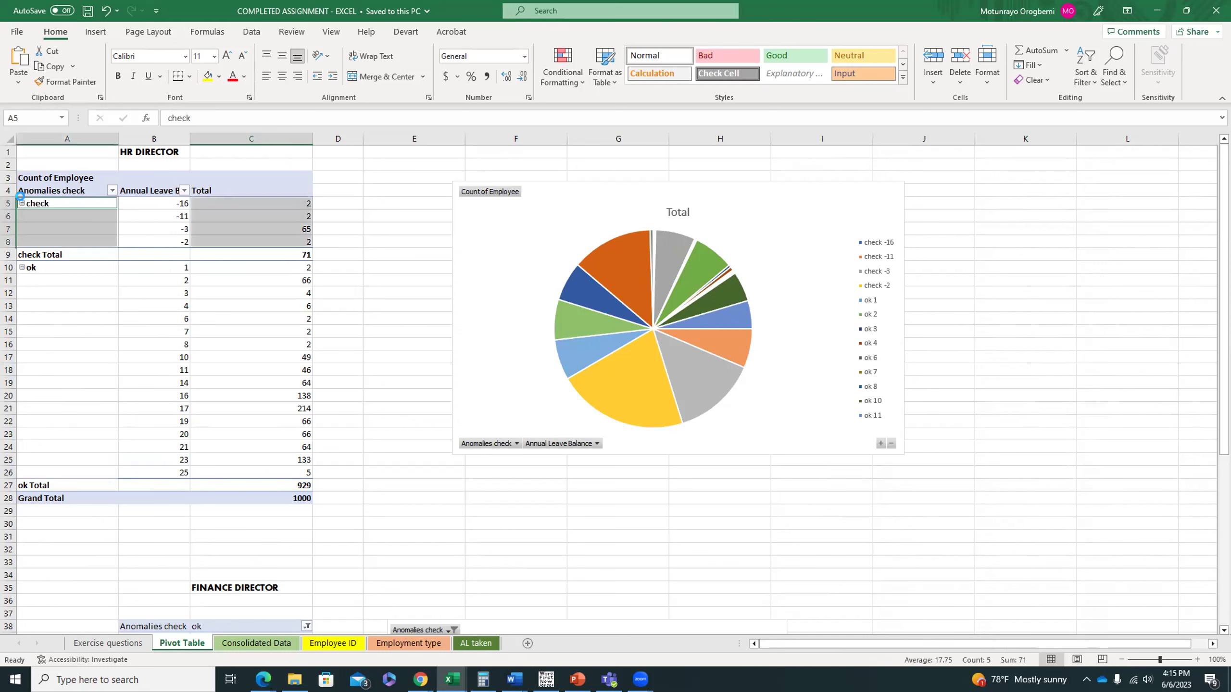
pyautogui.click(891, 444)
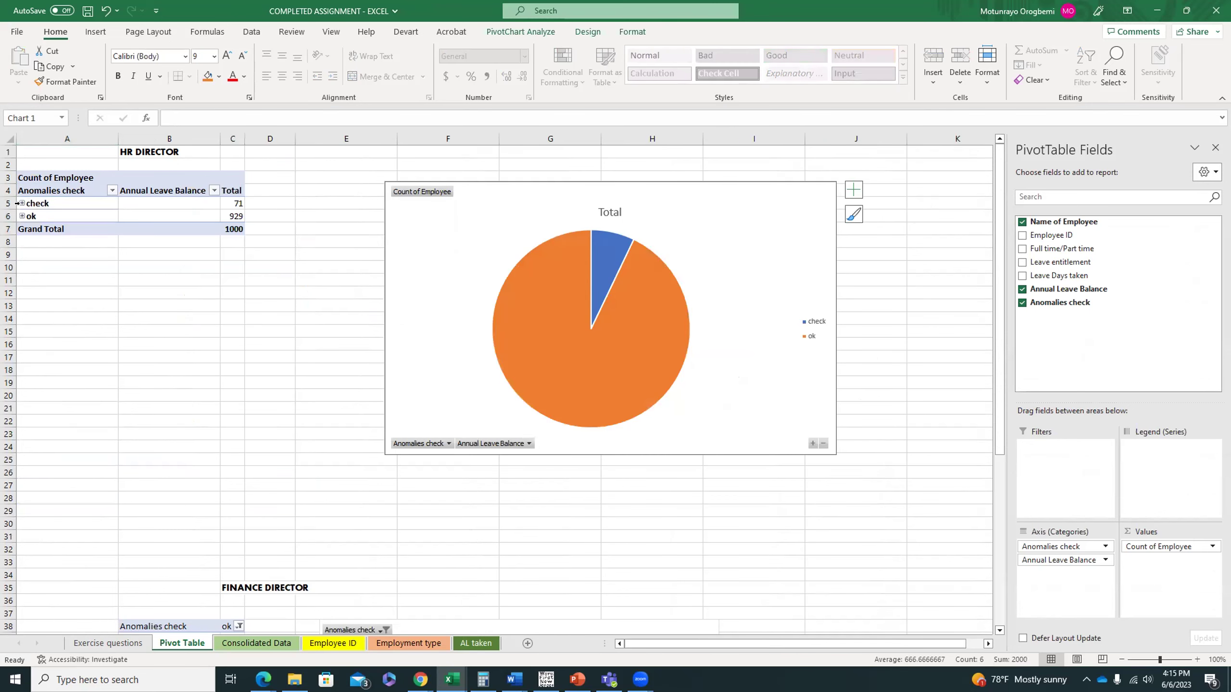
pyautogui.moveTo(232, 203)
pyautogui.click(823, 443)
pyautogui.click(813, 444)
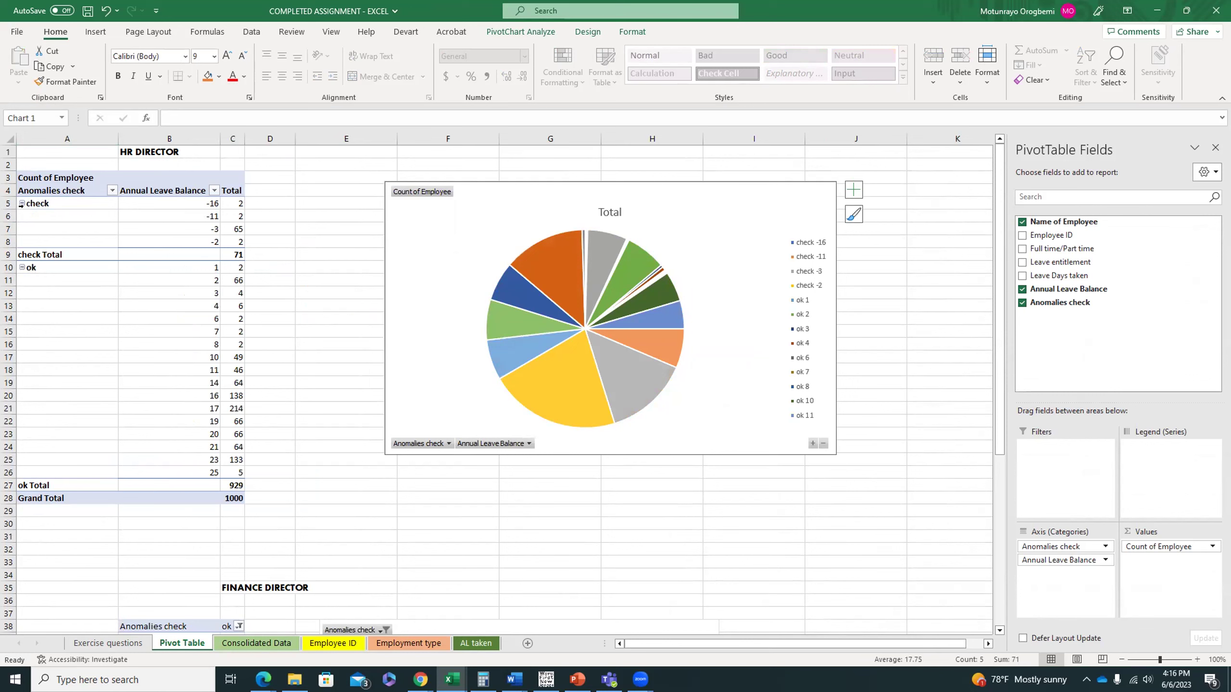
pyautogui.click(823, 444)
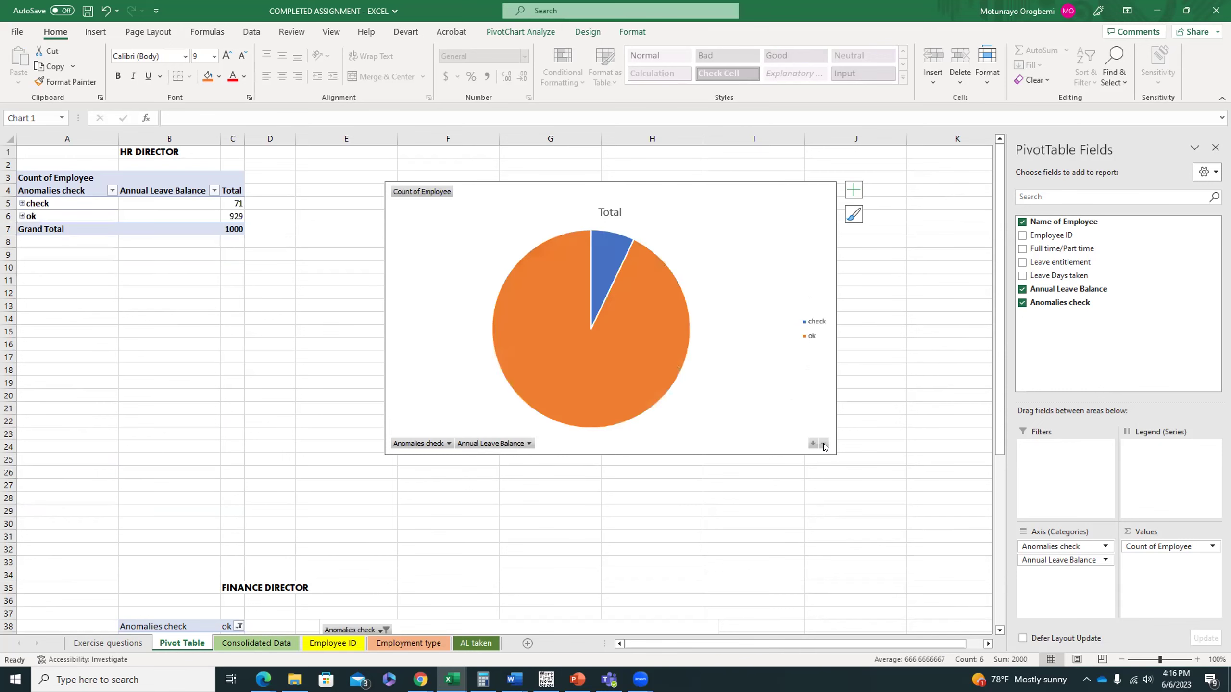
# Widen column C to display the full leave balance sums in the Finance Director pivot table
pyautogui.scroll(-9, 742, 502)
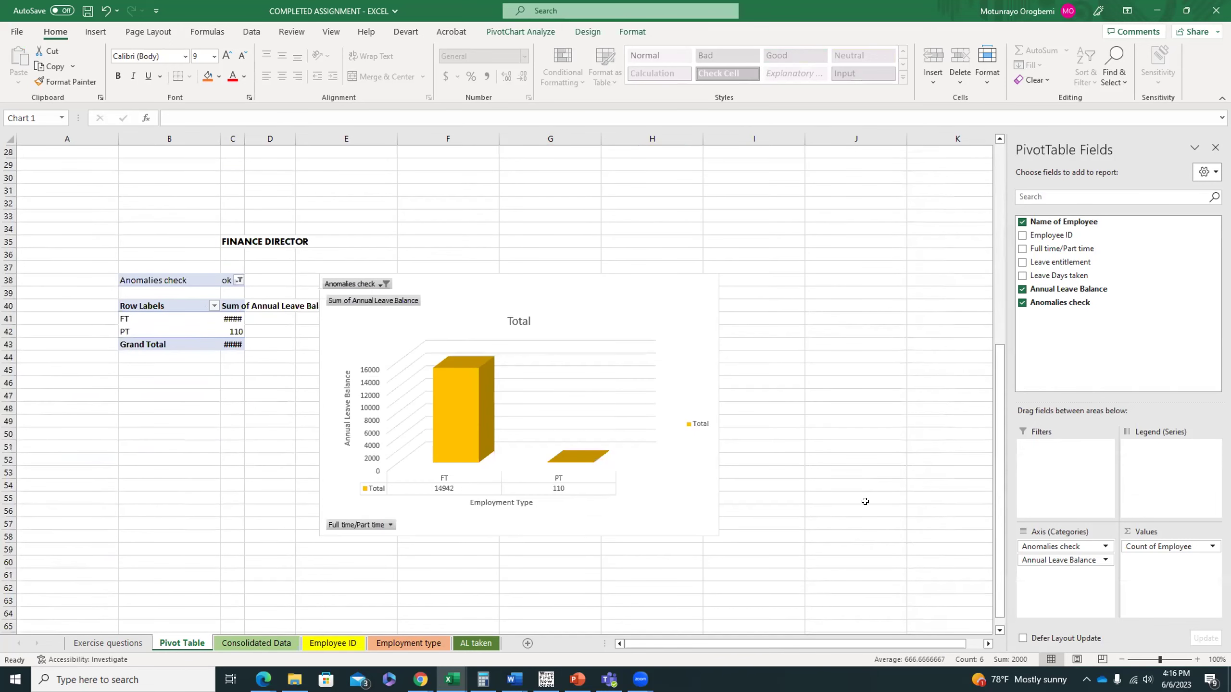
pyautogui.click(231, 319)
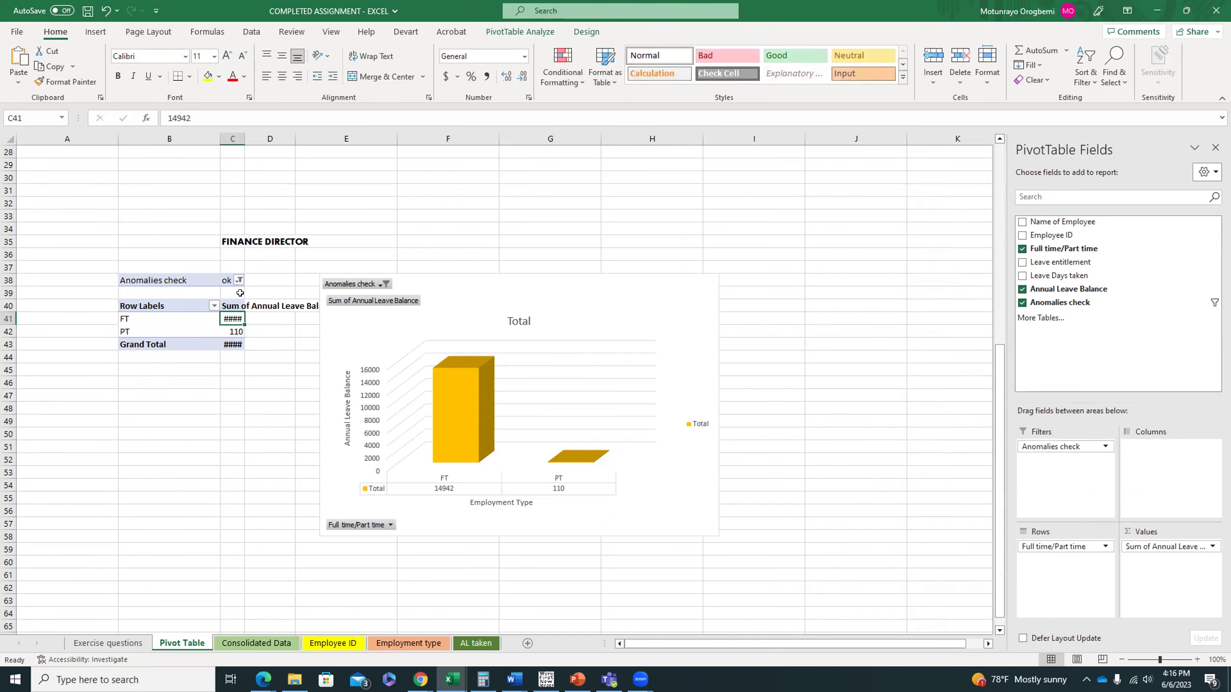
pyautogui.moveTo(243, 138); pyautogui.dragTo(285, 138)
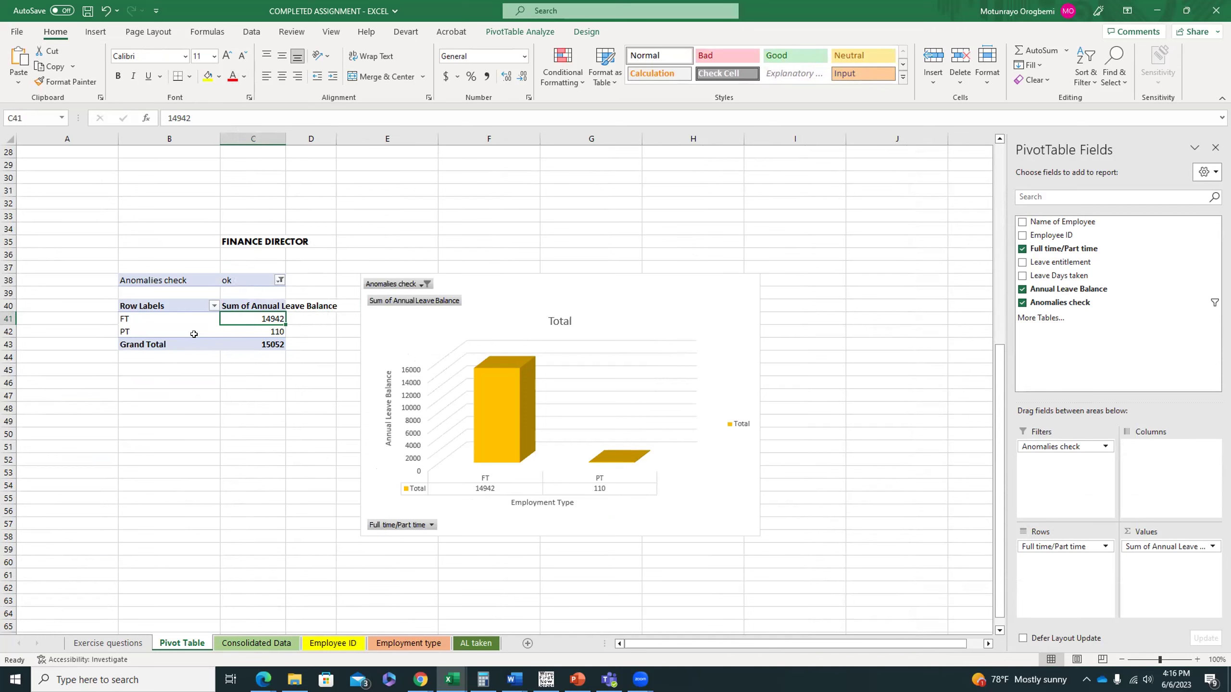
# Review the Finance Director's FT and PT leave balances and both pivot charts, and return to the Consolidated Data sheet
pyautogui.click(272, 329)
pyautogui.click(272, 321)
pyautogui.click(836, 510)
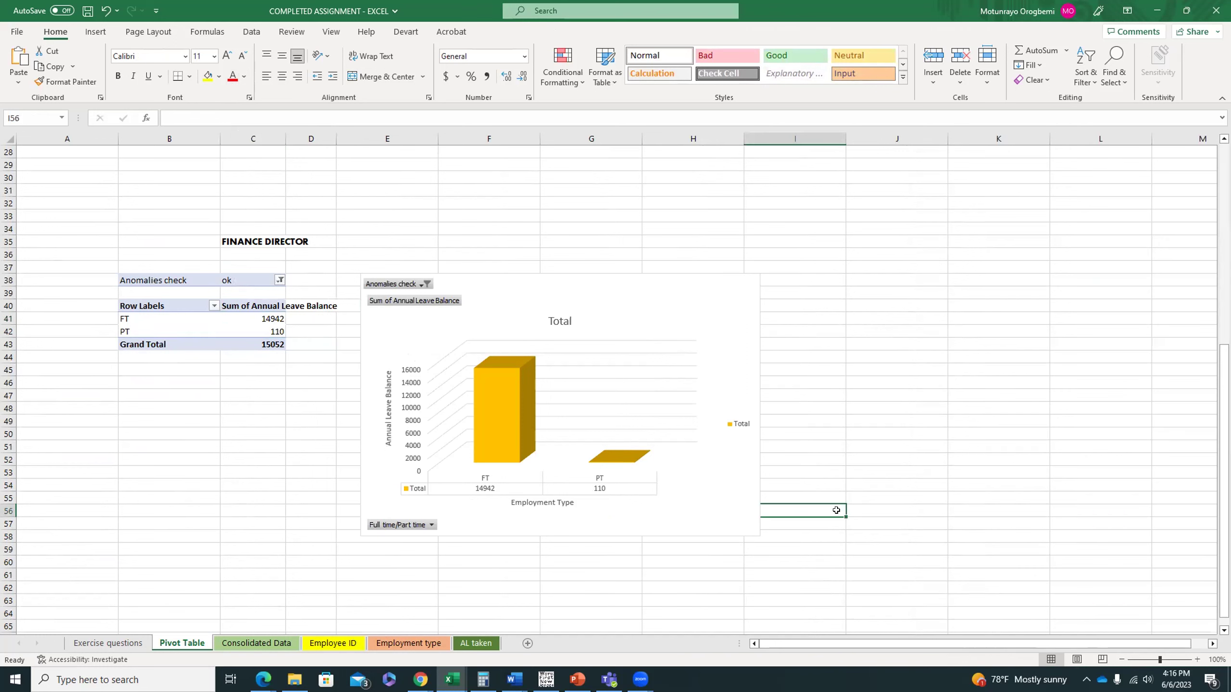
pyautogui.click(723, 463)
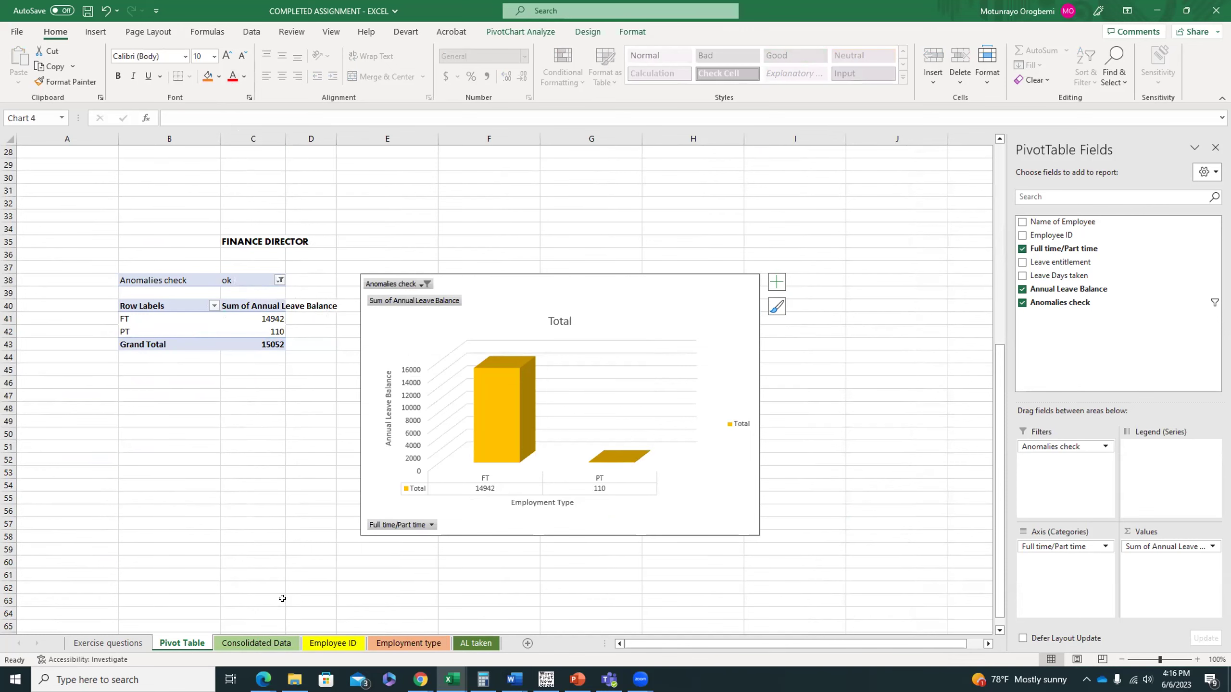
pyautogui.scroll(9, 282, 598)
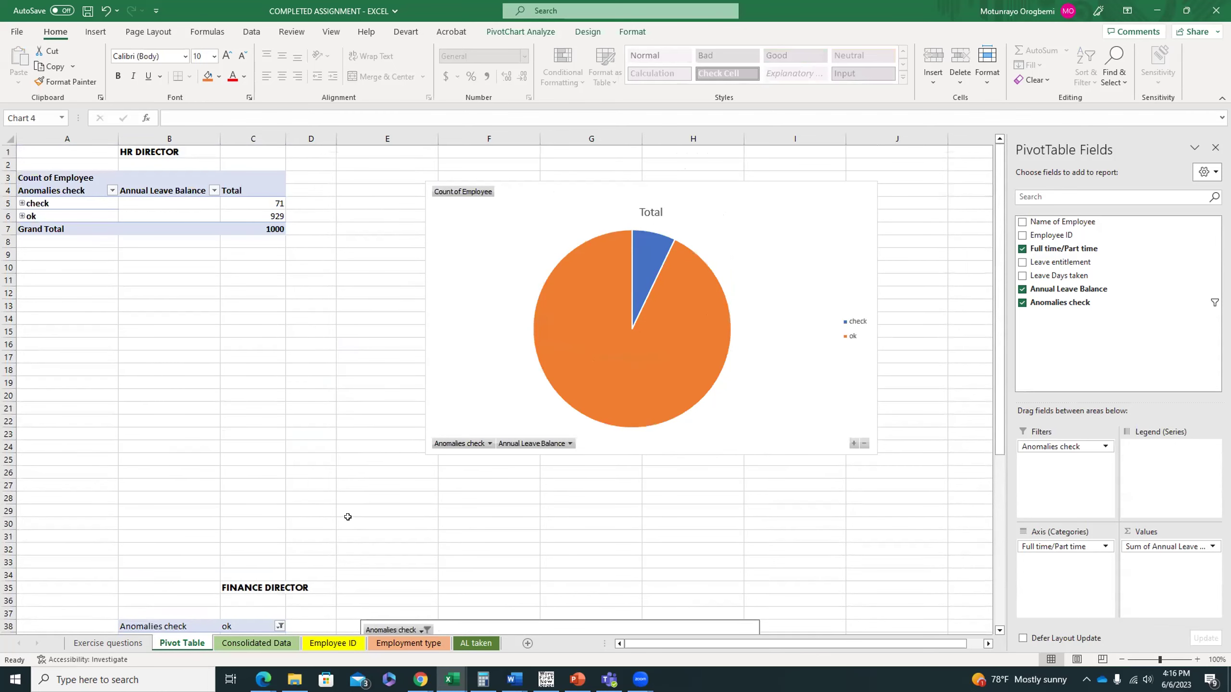
pyautogui.scroll(-6, 348, 517)
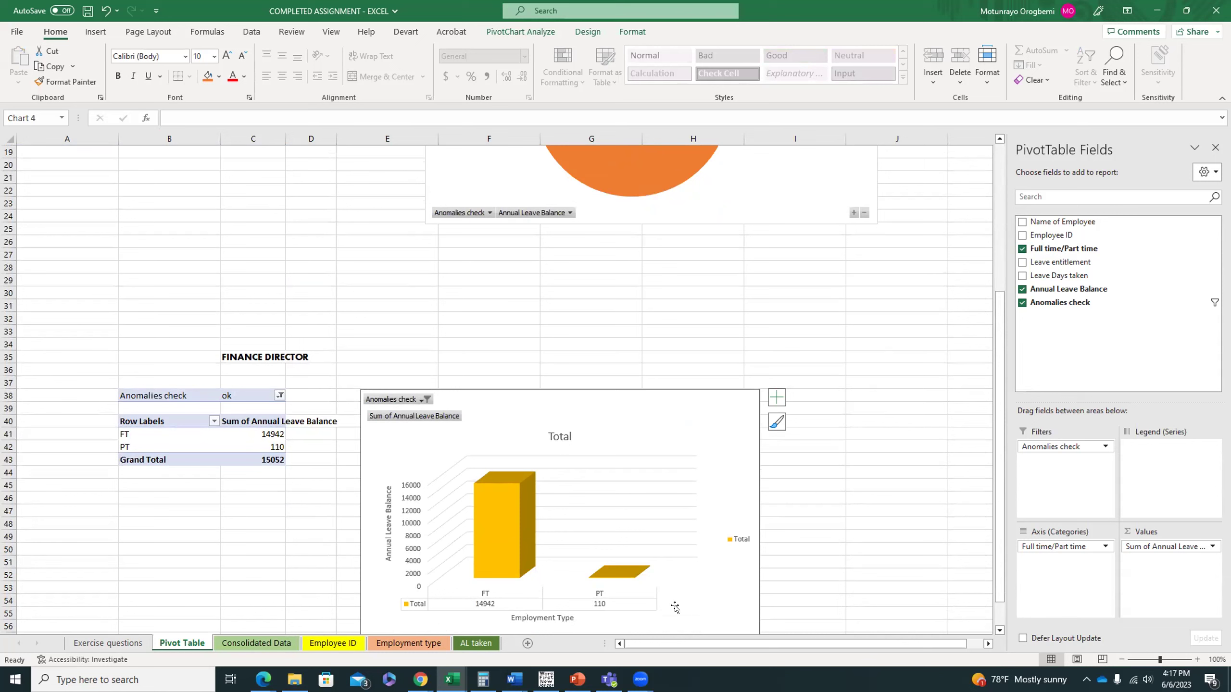
pyautogui.click(251, 643)
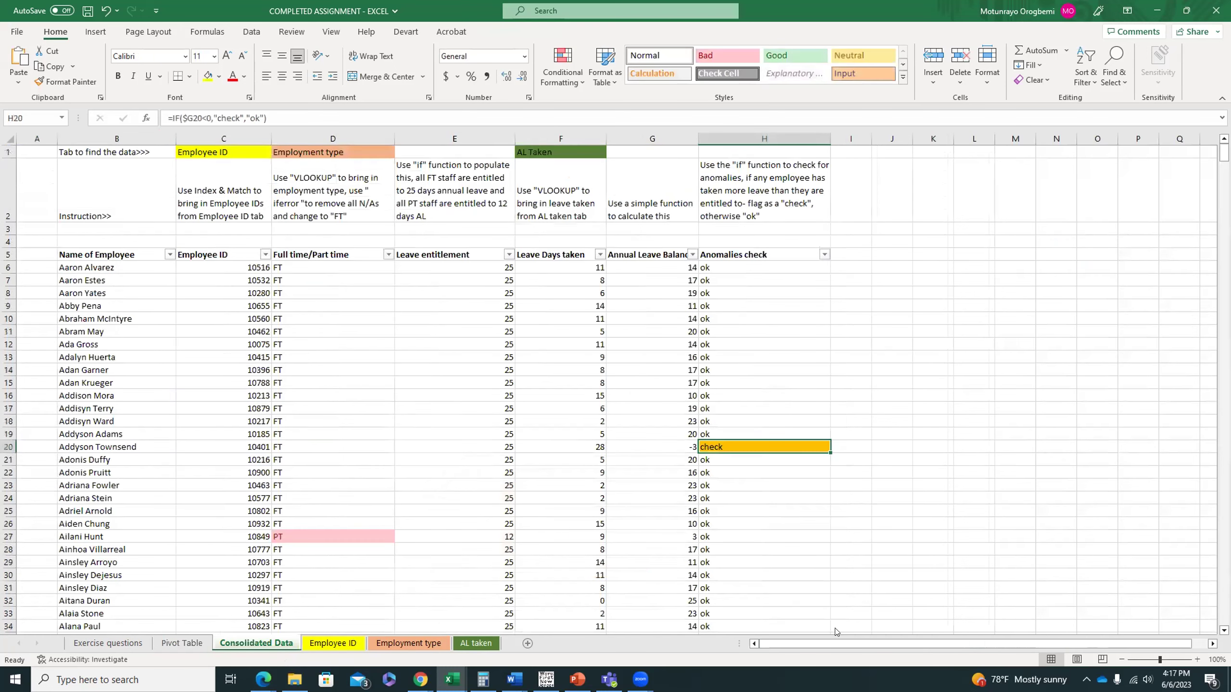
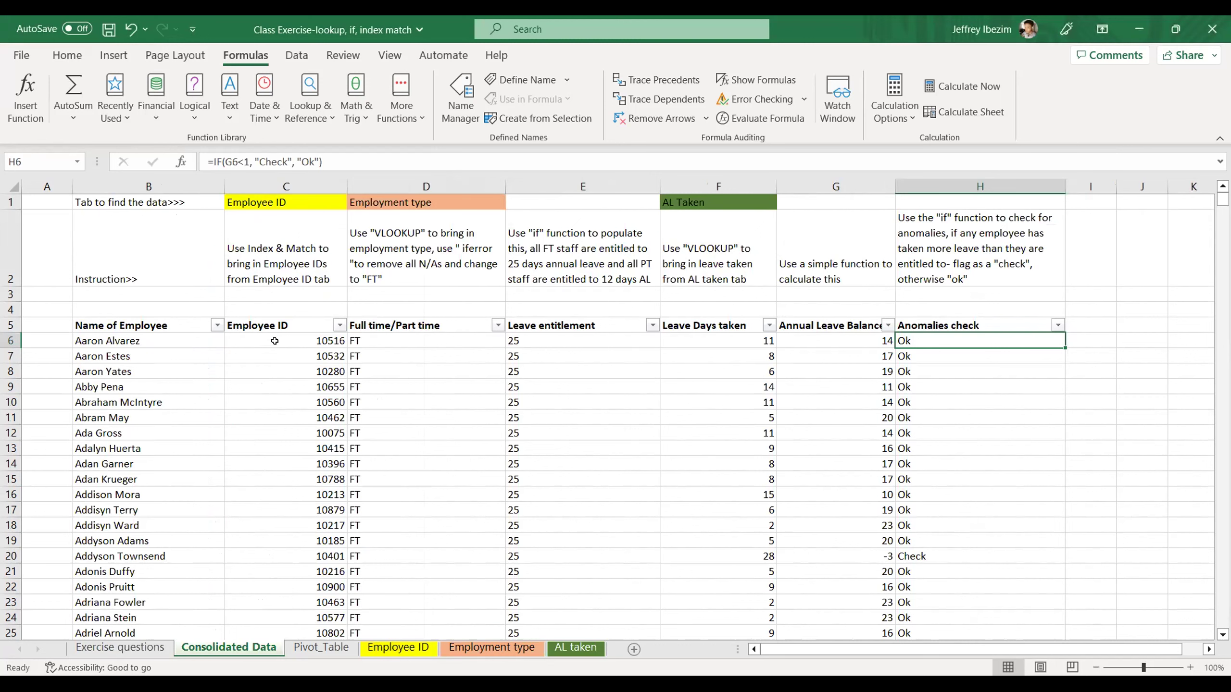
# In the "Class Exercise-lookup, if, index match" workbook, examine the Employee ID and Full time/Part time formulas against the part-time employee list
pyautogui.click(274, 338)
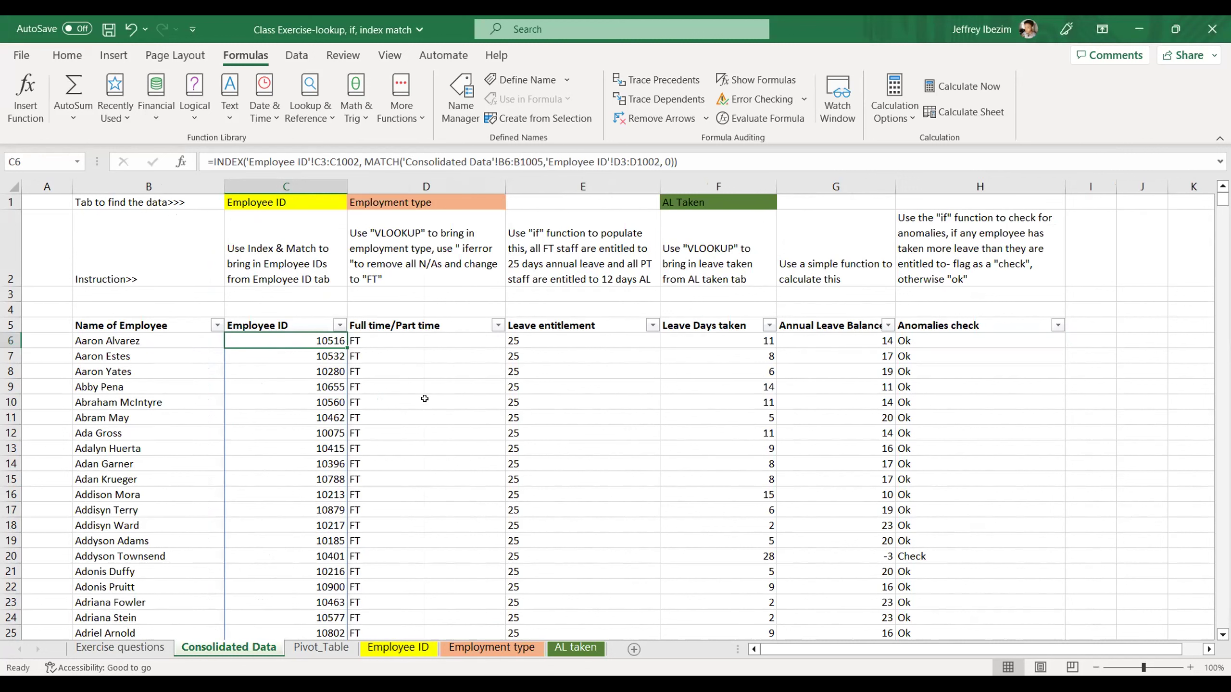
pyautogui.click(429, 341)
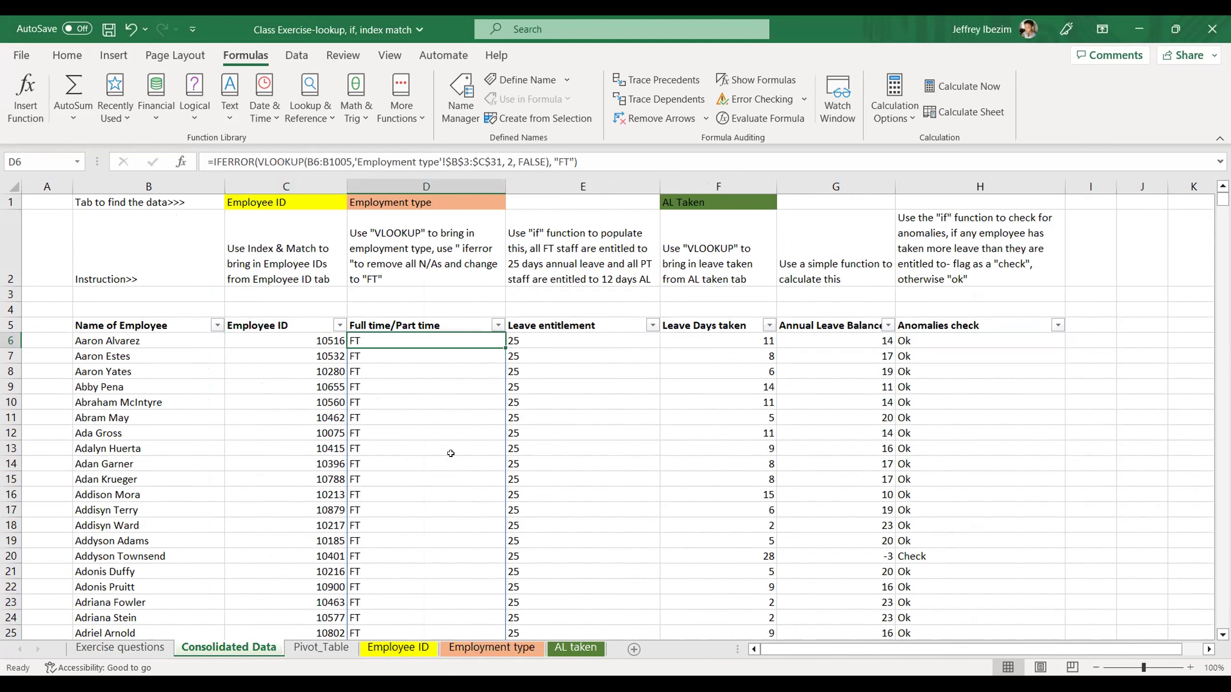
pyautogui.click(492, 648)
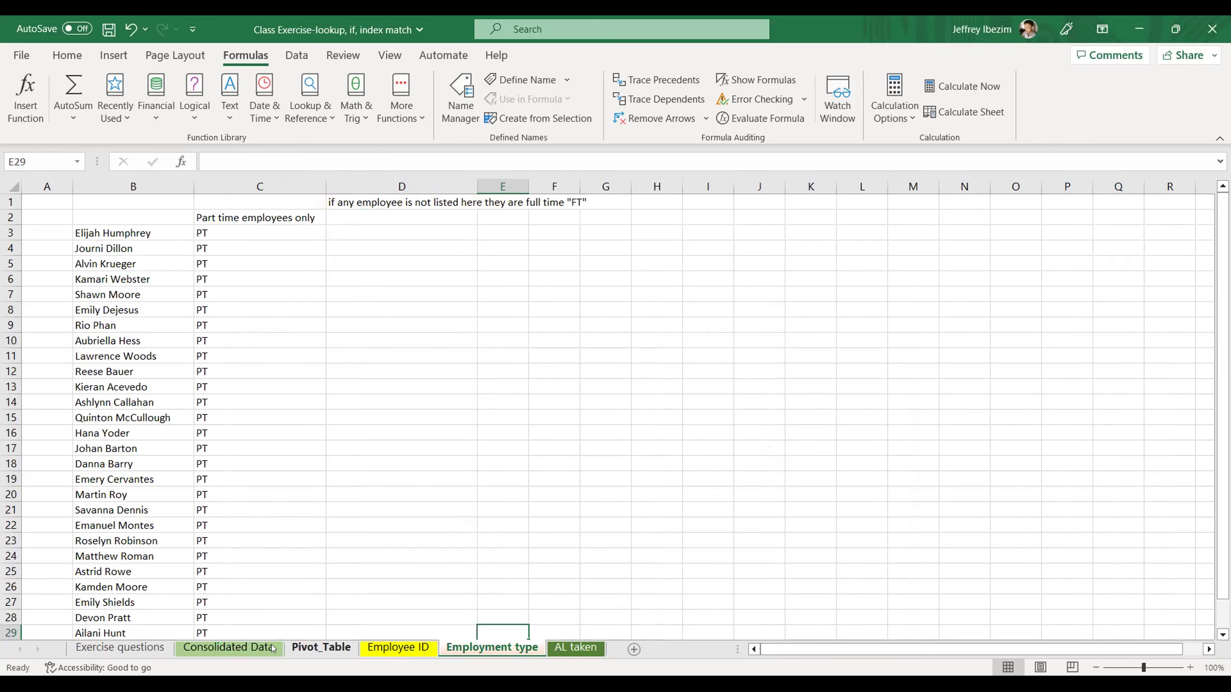
pyautogui.click(251, 647)
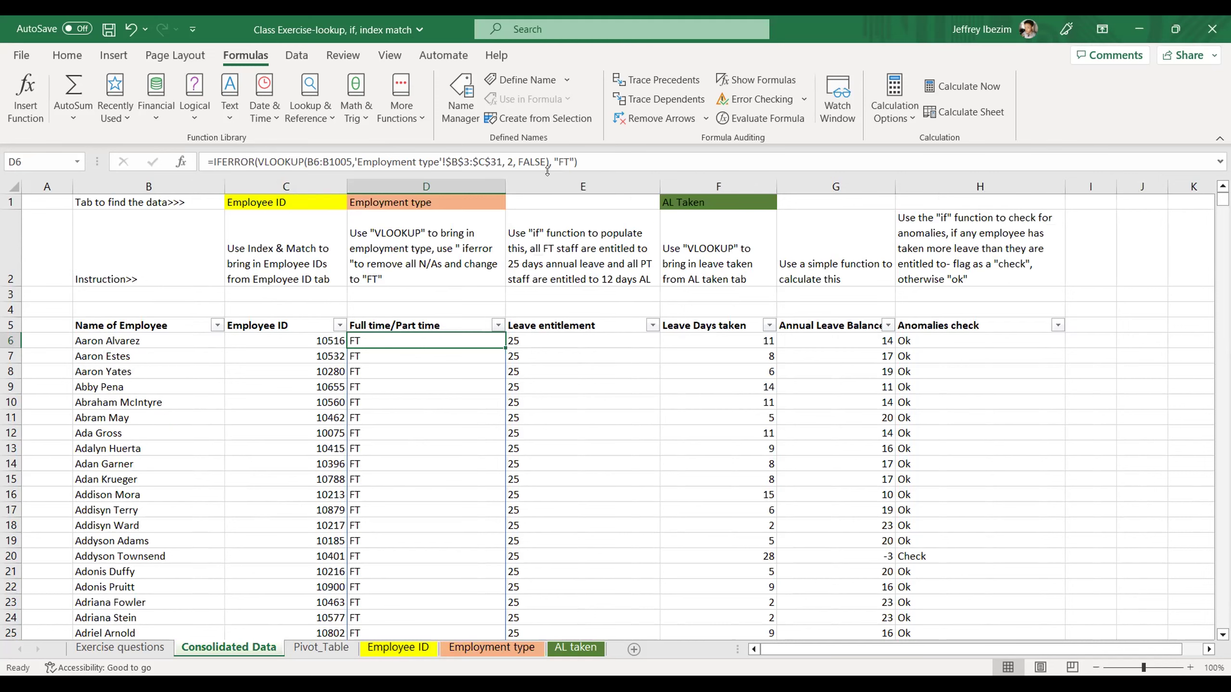
pyautogui.click(509, 649)
pyautogui.scroll(-5, 247, 310)
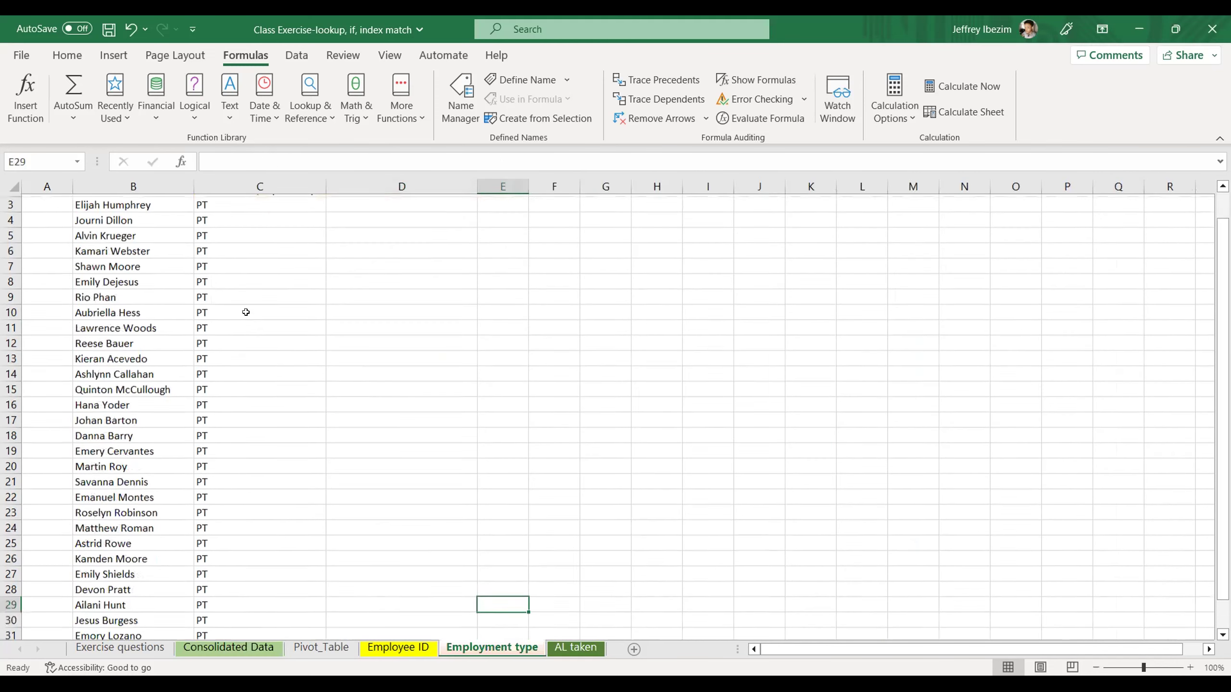
# Compare the part-time employee list with the Full time/Part time column in Consolidated Data and view that column's filter options
pyautogui.scroll(5, 240, 329)
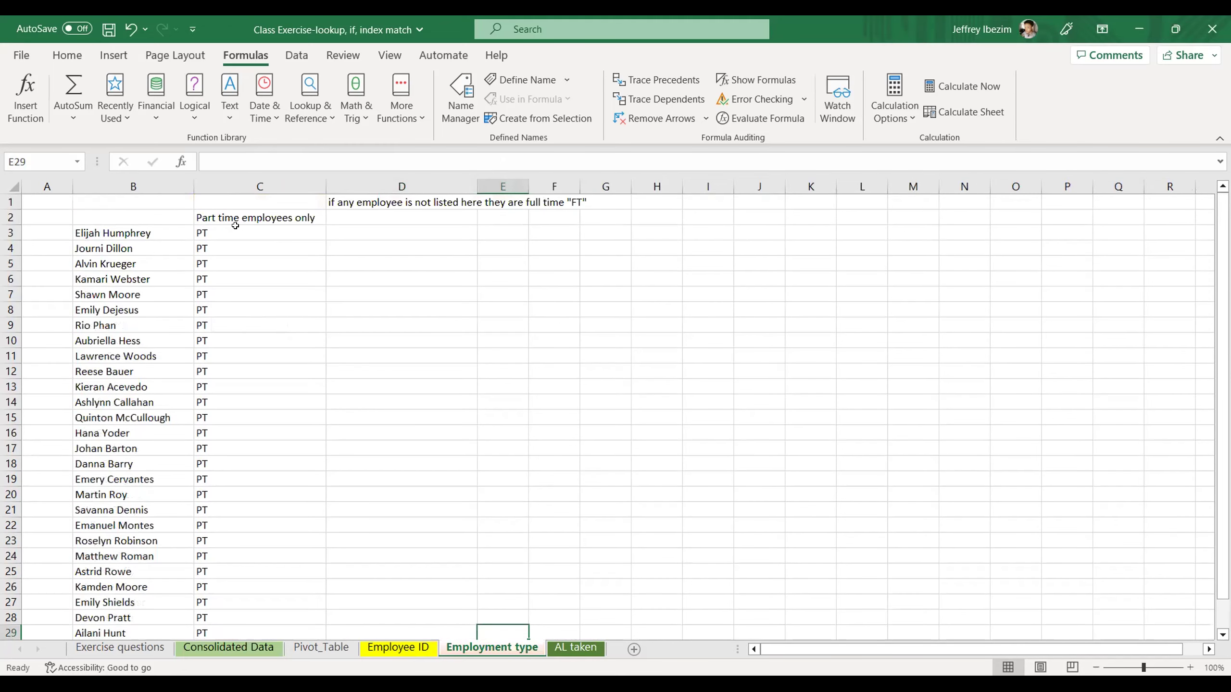
pyautogui.click(251, 646)
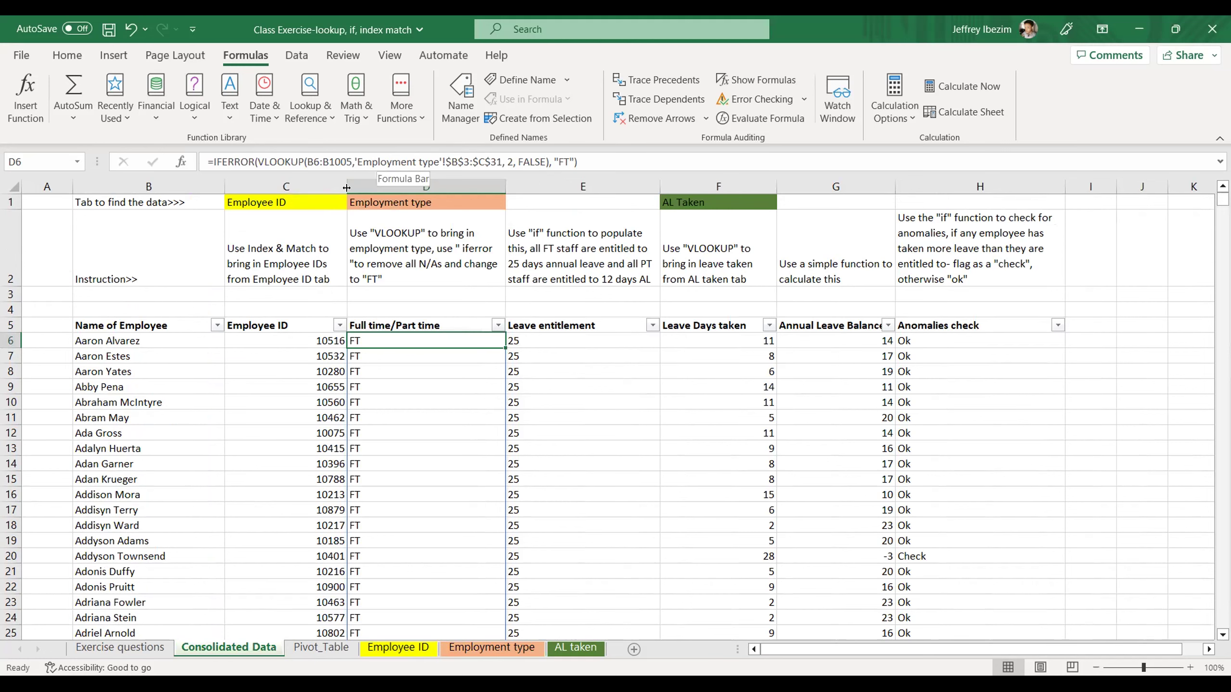
pyautogui.click(477, 650)
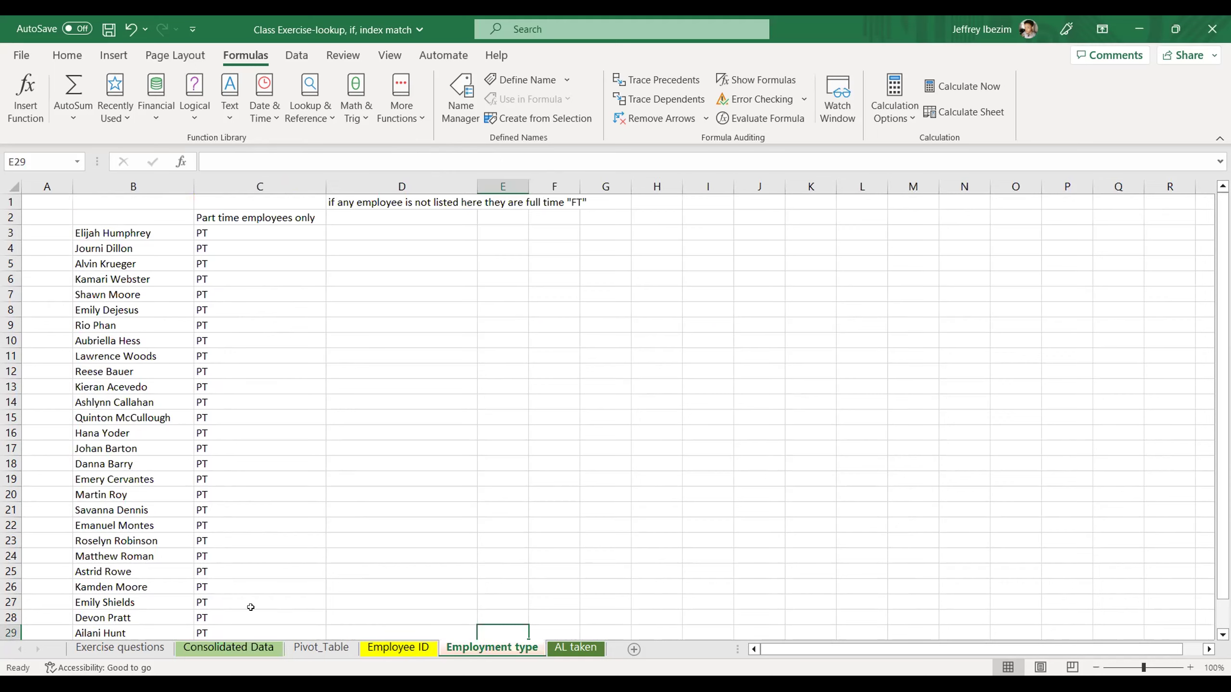
pyautogui.click(233, 650)
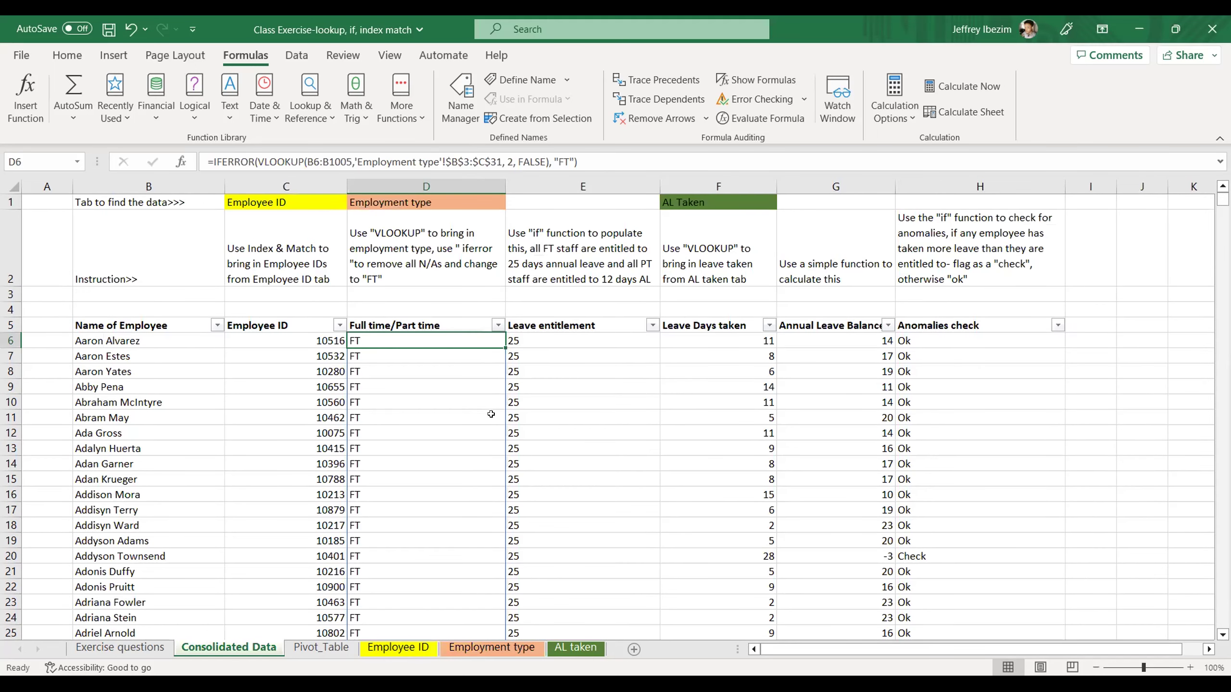
pyautogui.scroll(-5, 479, 416)
pyautogui.scroll(5, 468, 368)
pyautogui.click(497, 325)
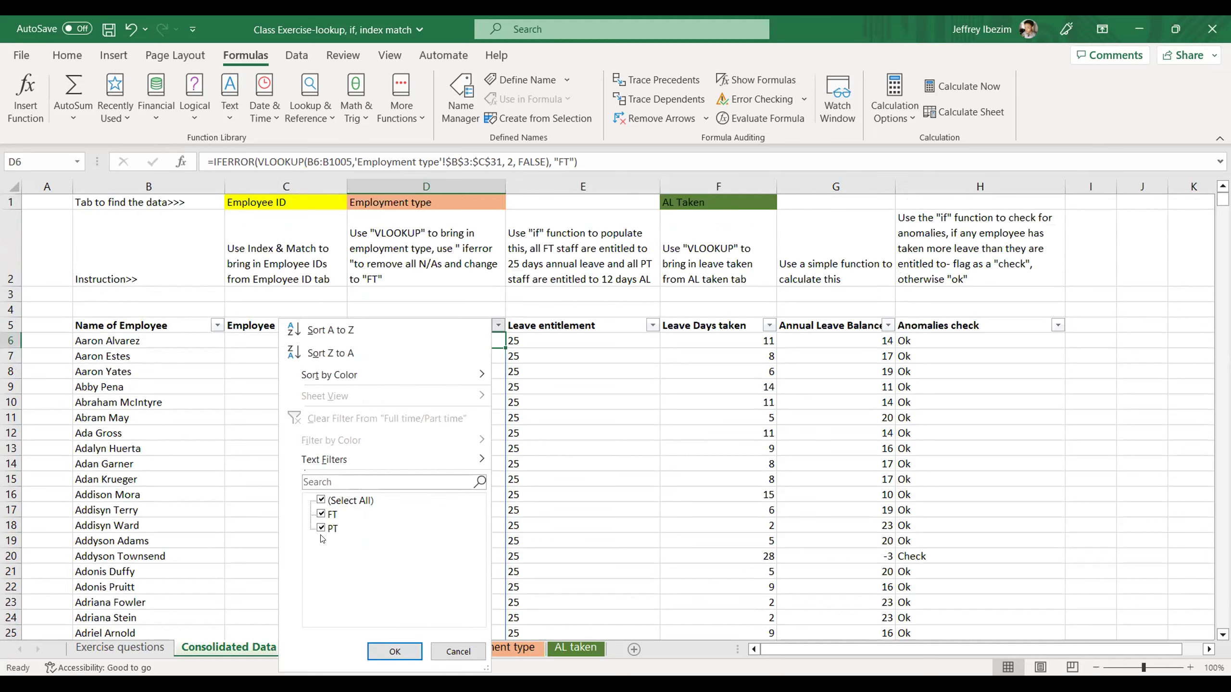
# Examine the Leave entitlement IF formula in E6 and view the column's filter options
pyautogui.click(570, 354)
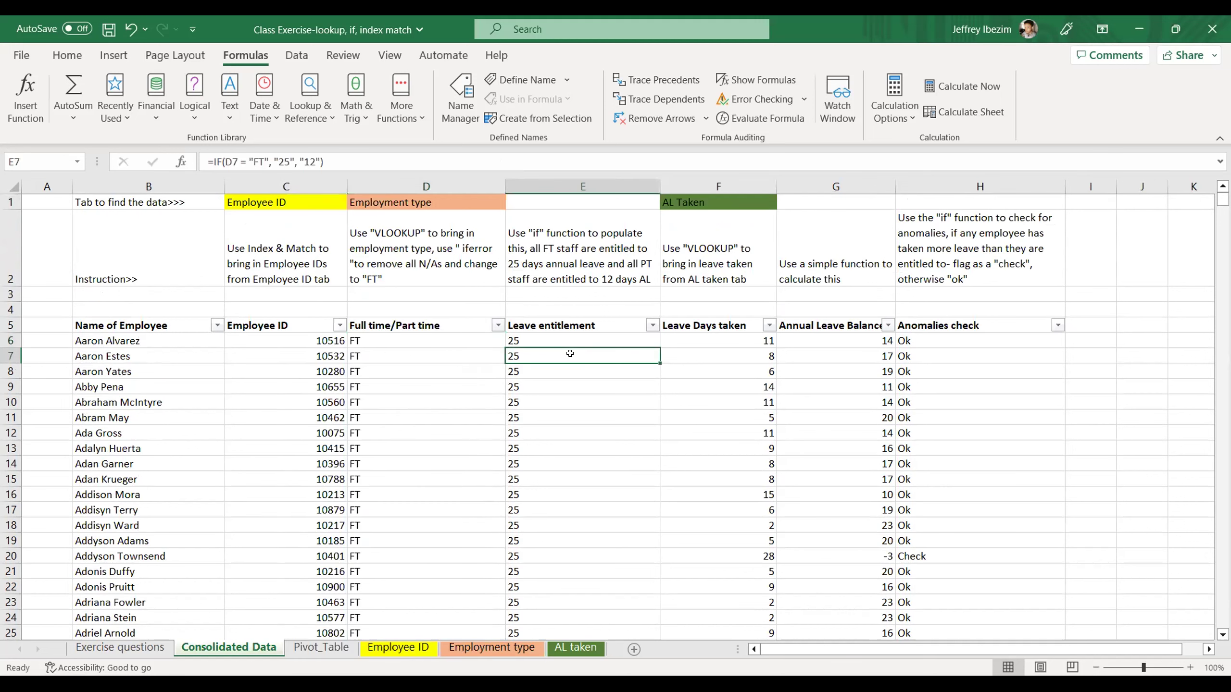
pyautogui.click(547, 338)
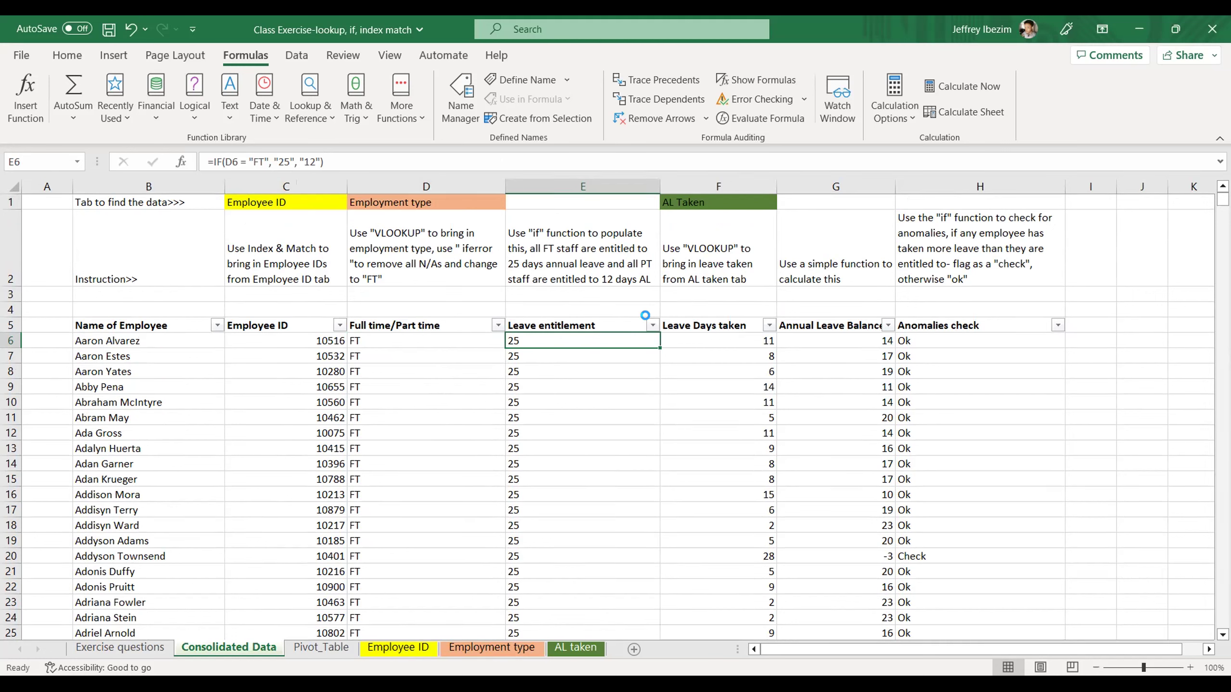
pyautogui.click(653, 325)
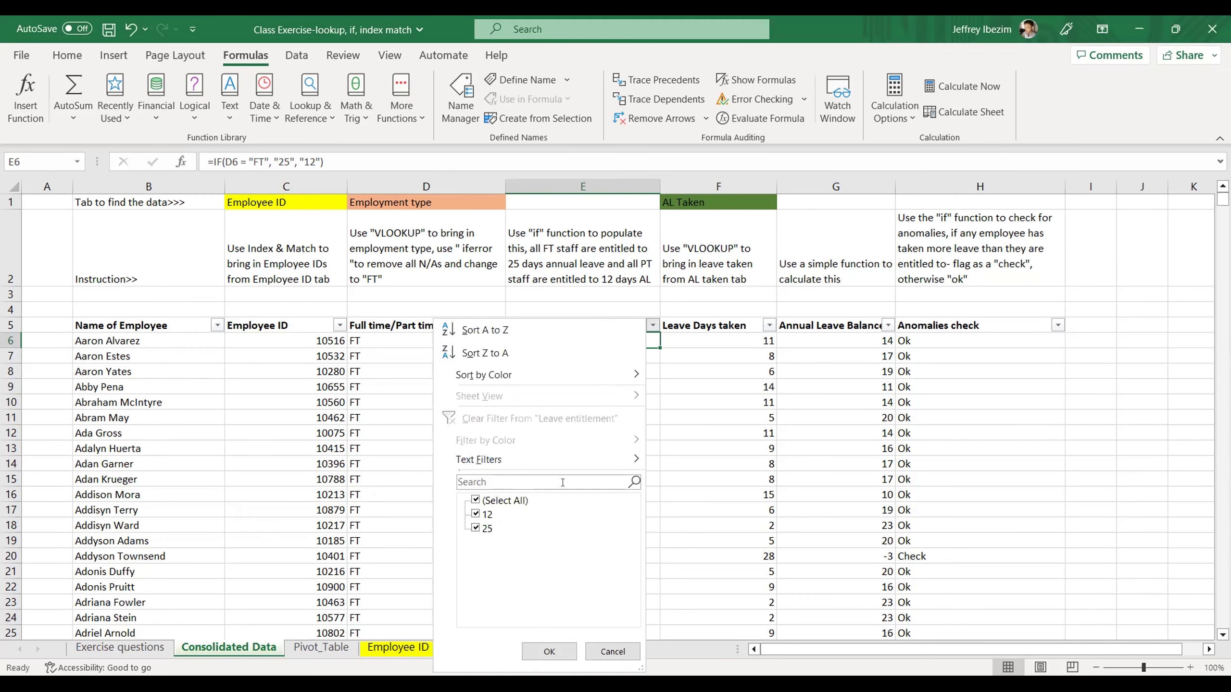
# Examine the Leave Days taken VLOOKUP formula against its source data on the AL taken sheet
pyautogui.click(714, 352)
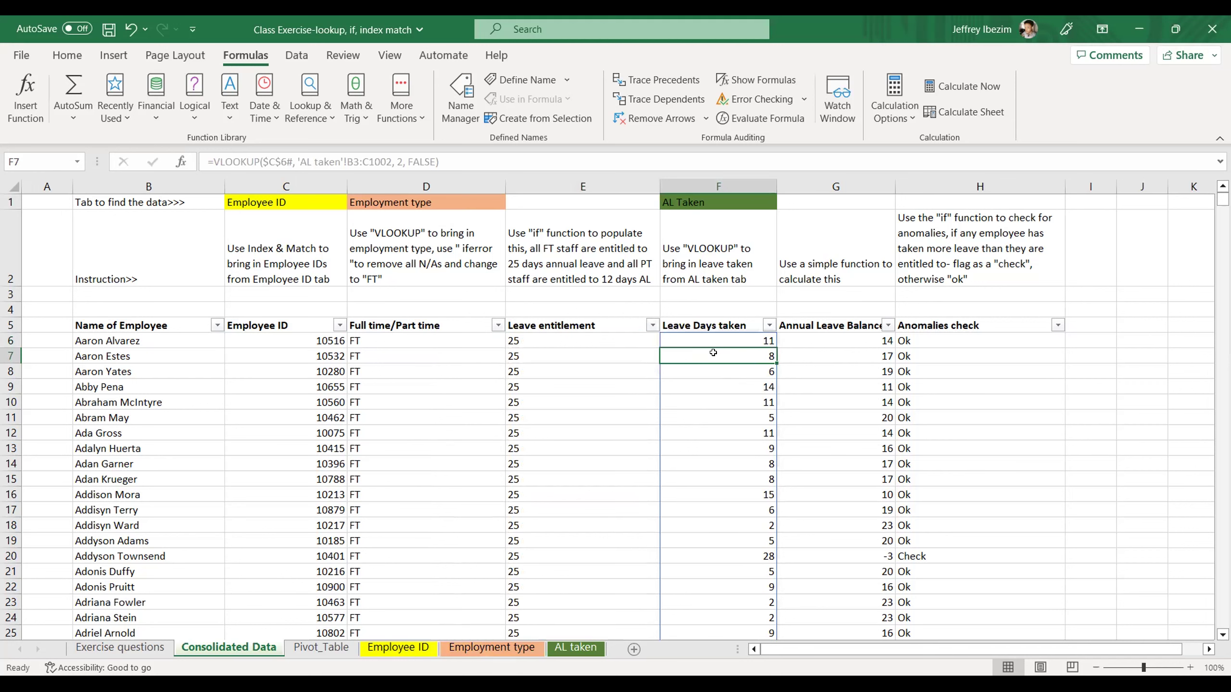
pyautogui.click(572, 649)
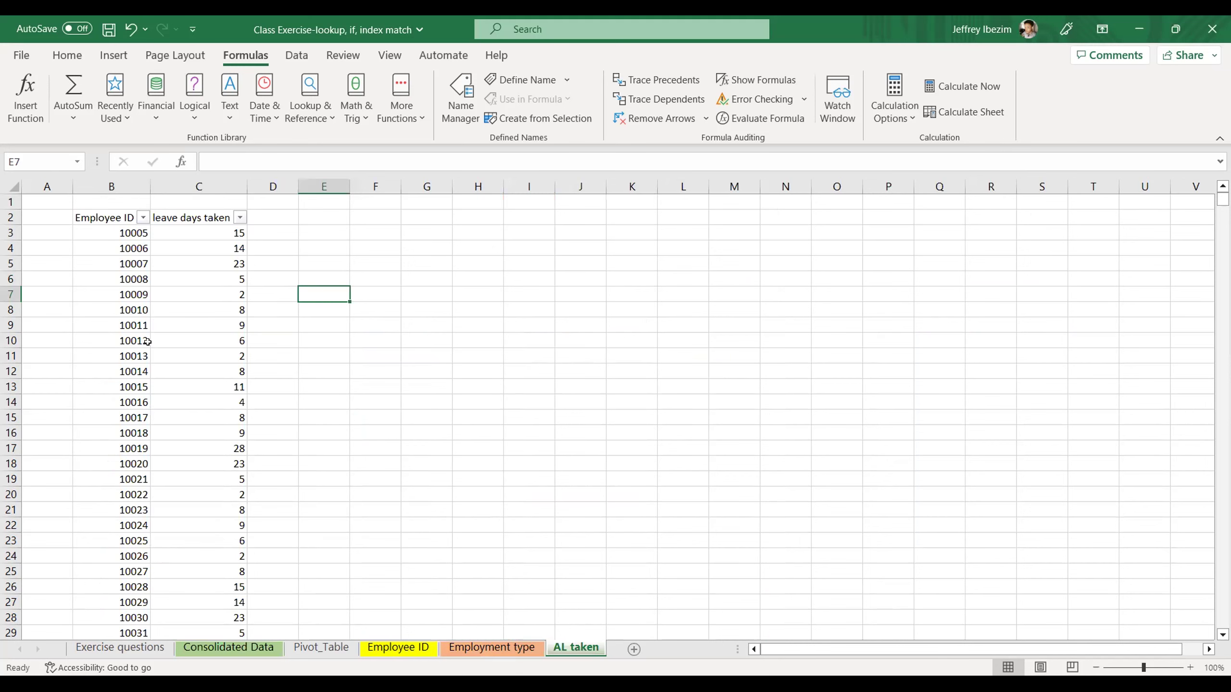
pyautogui.click(223, 649)
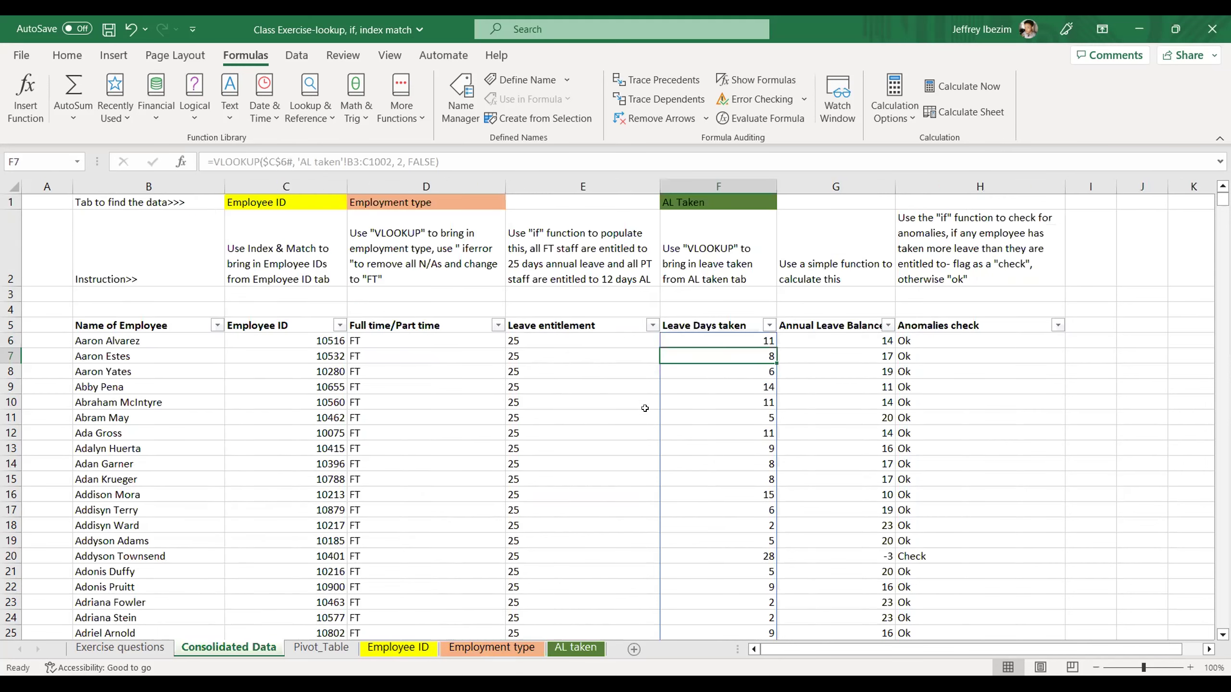
pyautogui.click(671, 339)
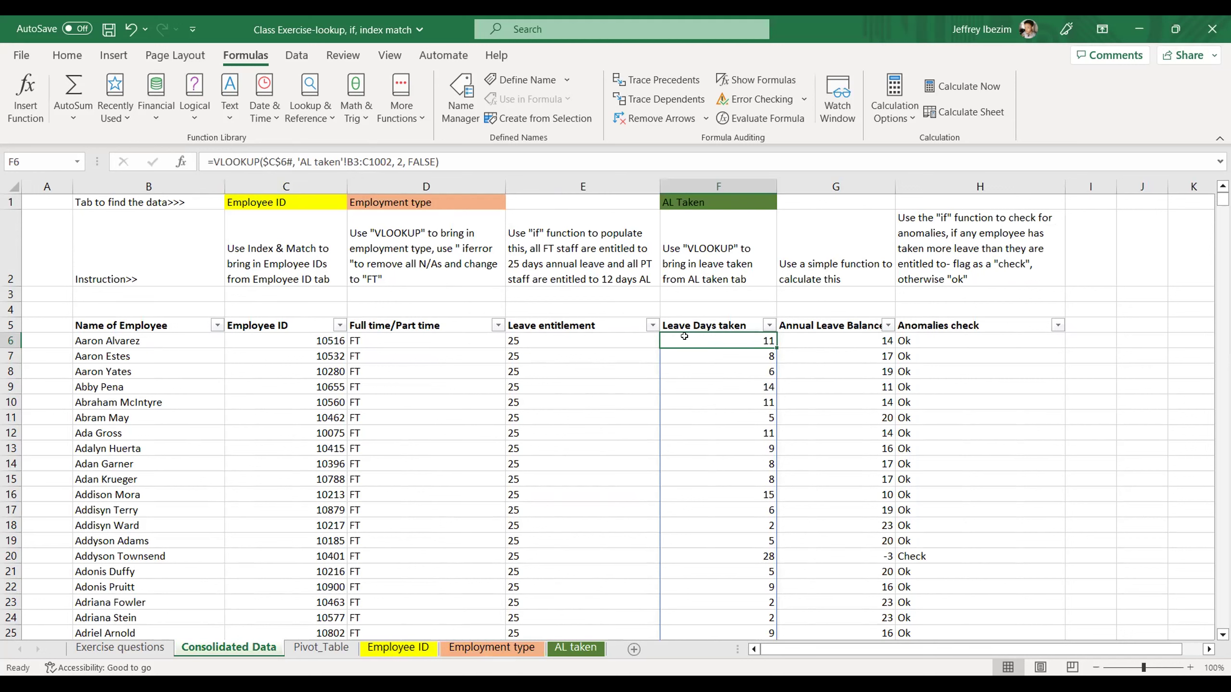
# Select the whole Employee ID range from C6 to C1005 and look through it back to the first row
pyautogui.click(316, 338)
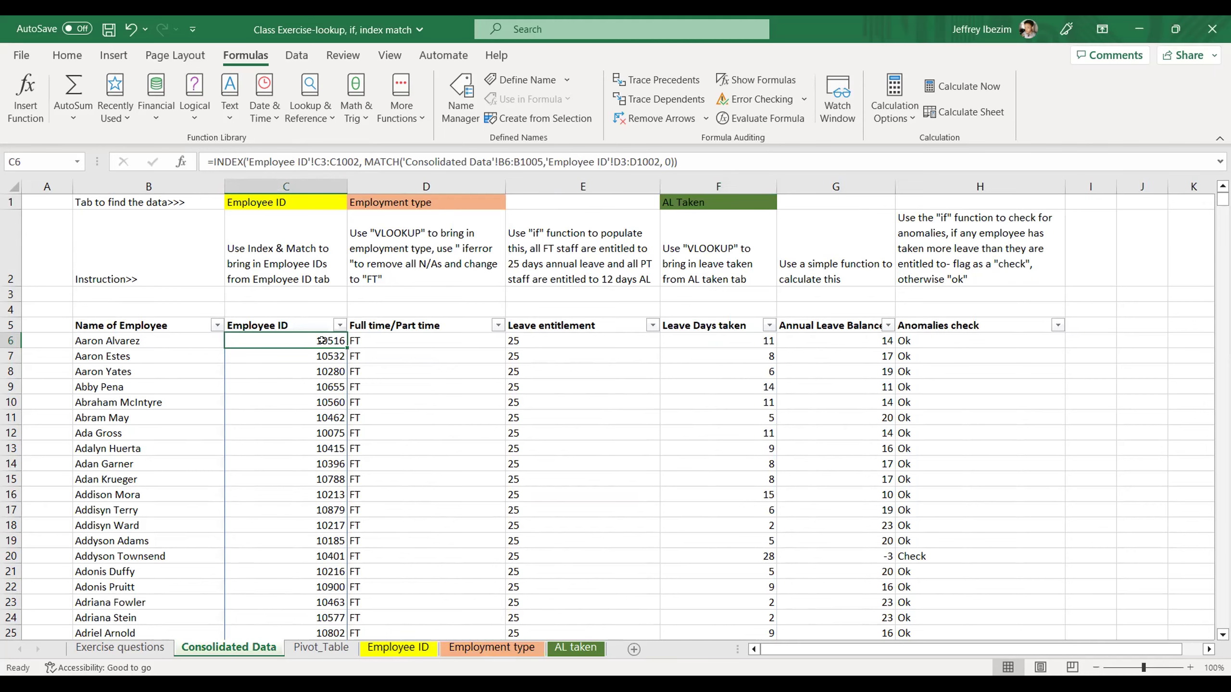
pyautogui.hotkey('ctrl', 'shift', 'Down')
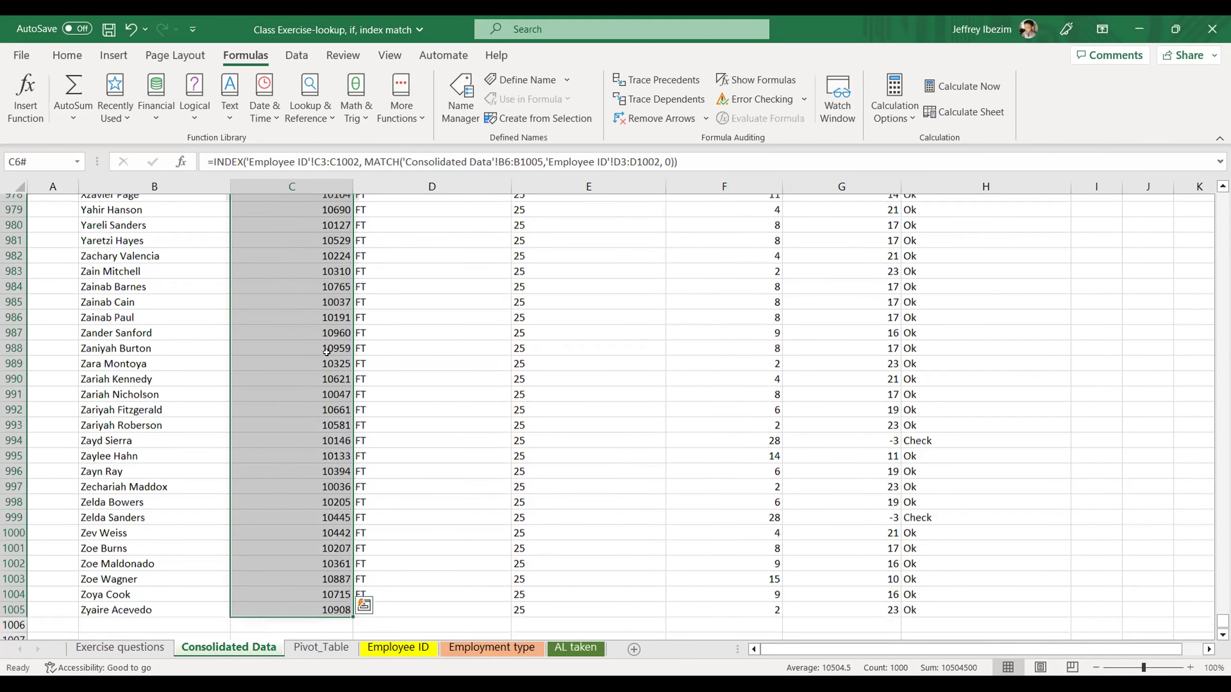
pyautogui.scroll(20, 326, 352)
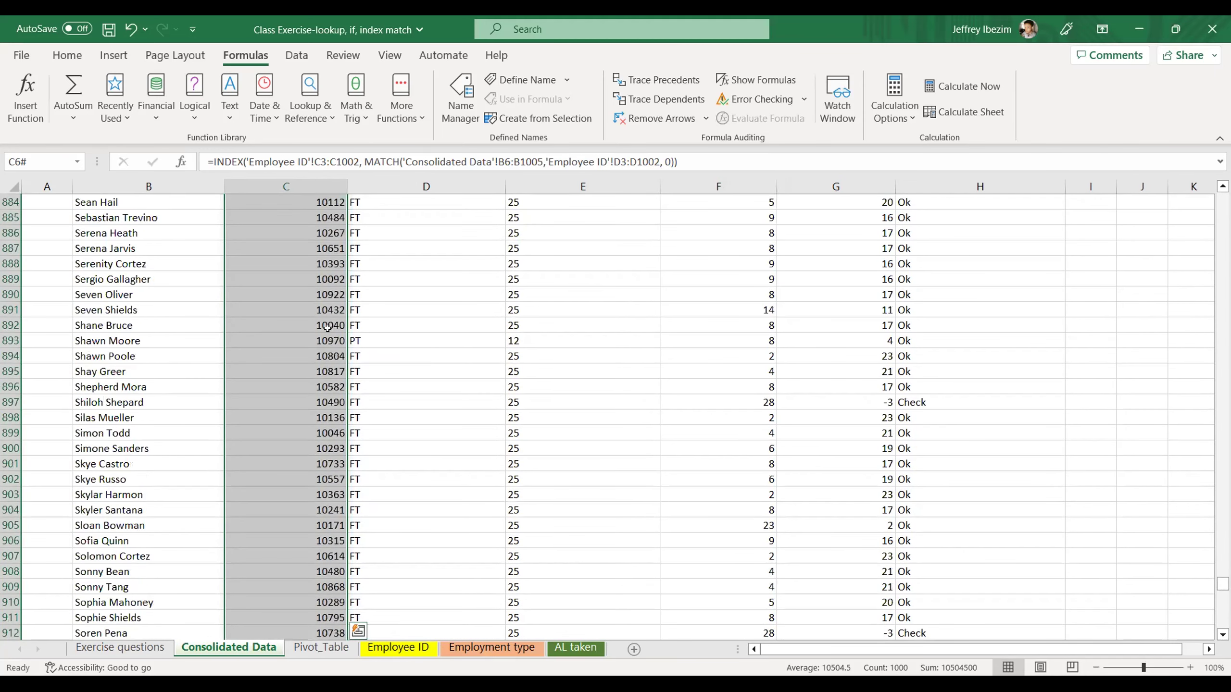
pyautogui.scroll(20, 326, 324)
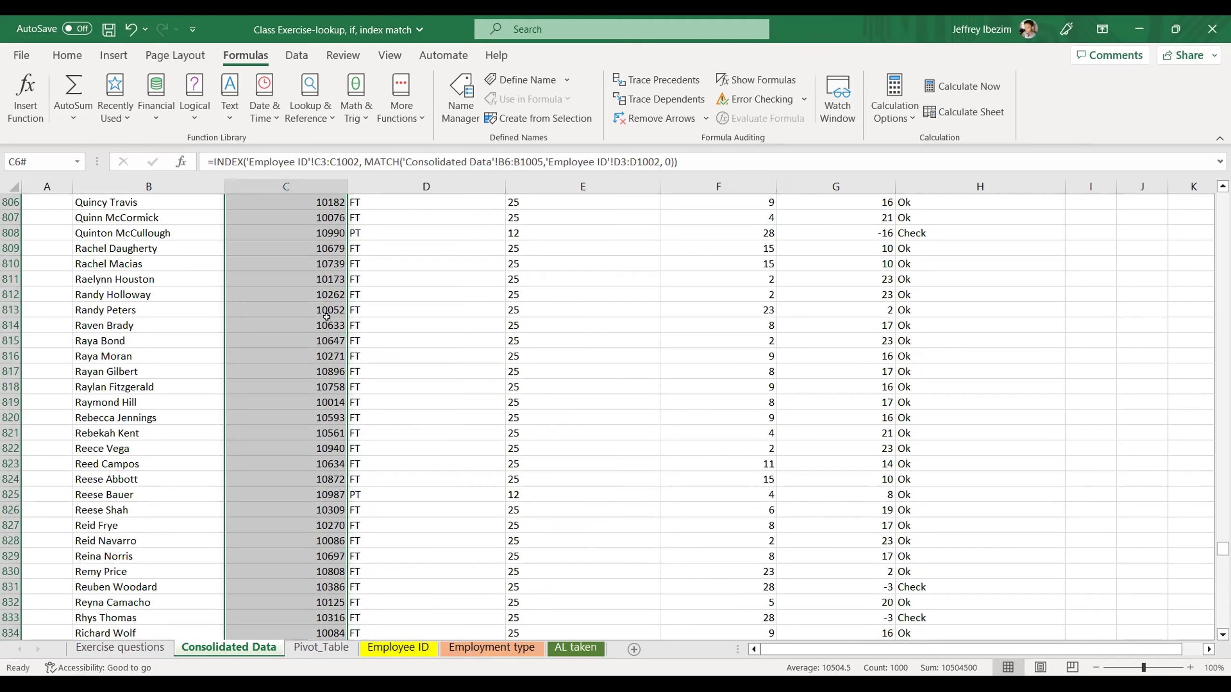
pyautogui.scroll(9, 327, 305)
pyautogui.scroll(8, 306, 276)
pyautogui.scroll(20, 307, 276)
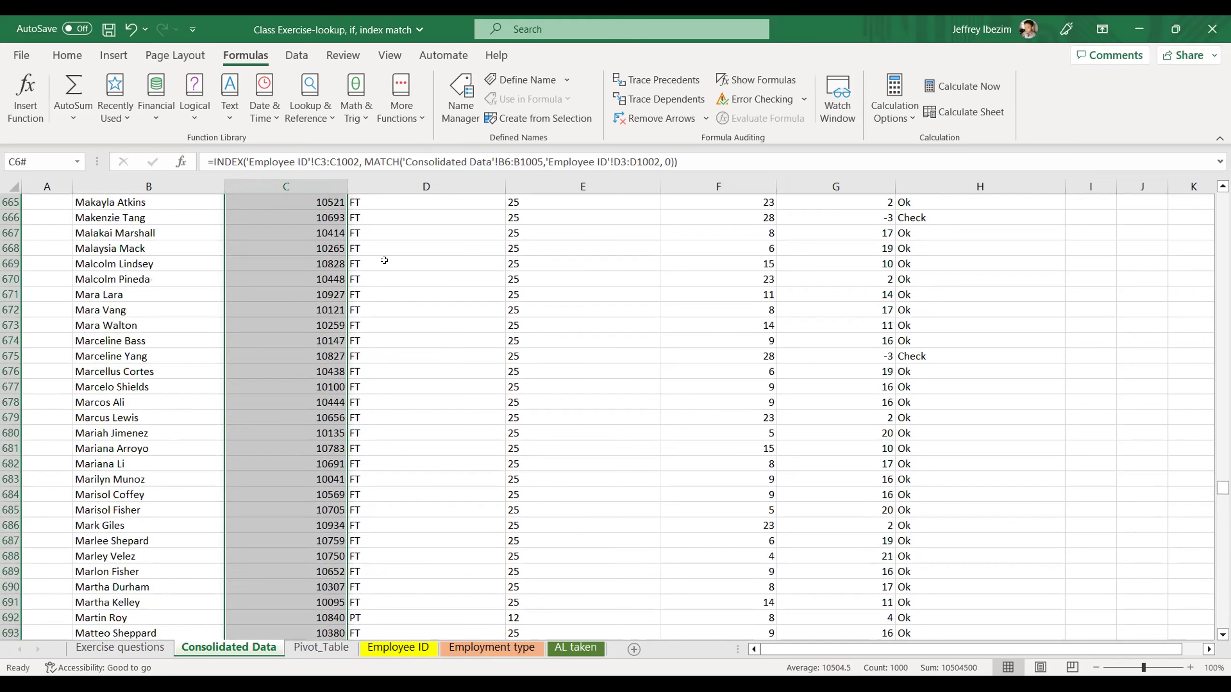
pyautogui.scroll(6, 327, 262)
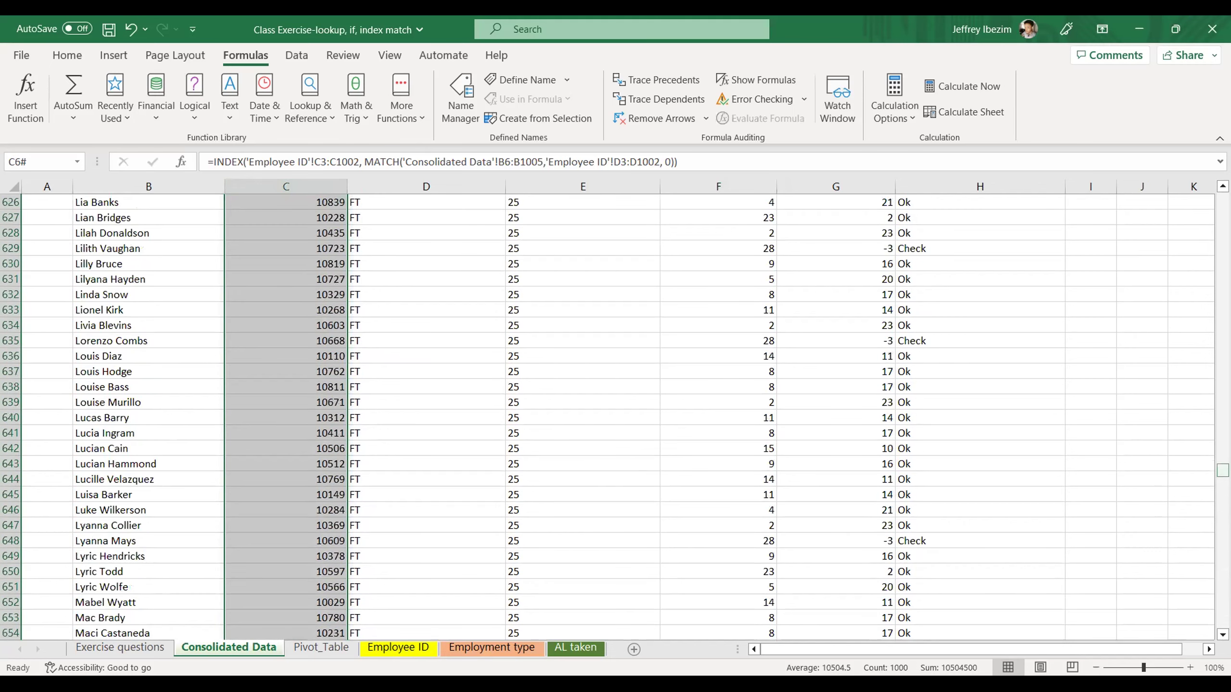
pyautogui.moveTo(1222, 470); pyautogui.dragTo(1222, 200)
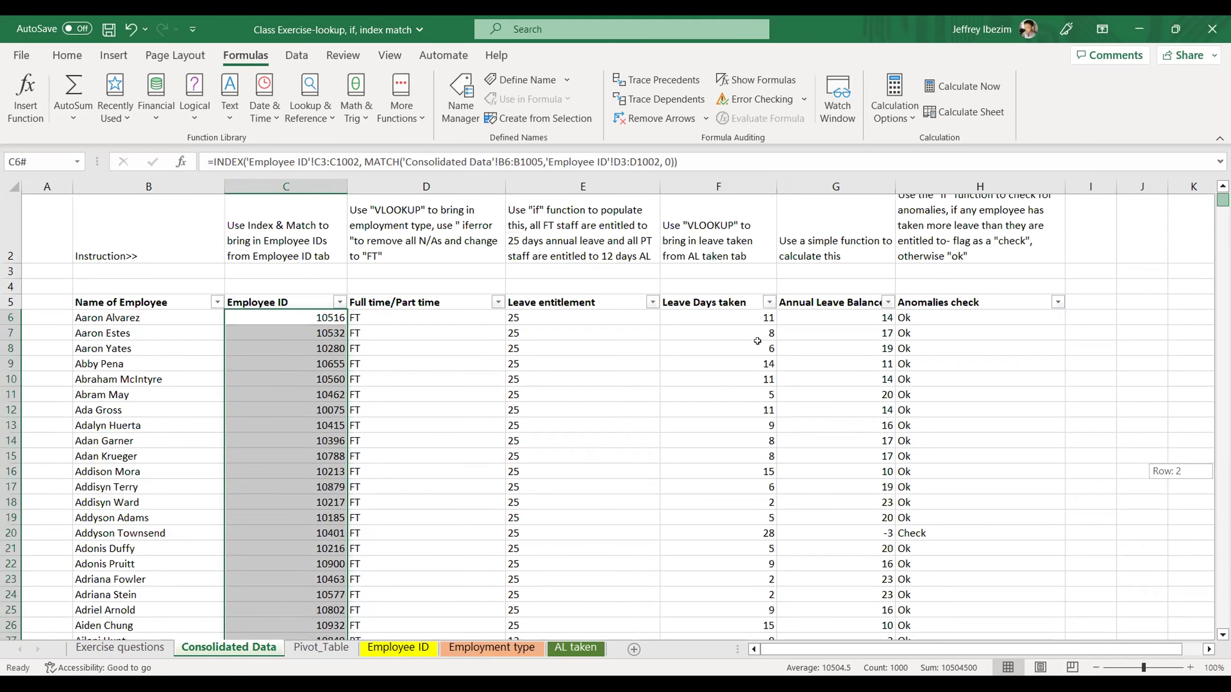
# Re-enter the lookup value of the Leave Days taken VLOOKUP in F6 as the absolute Employee ID spill reference $C$6#
pyautogui.click(746, 318)
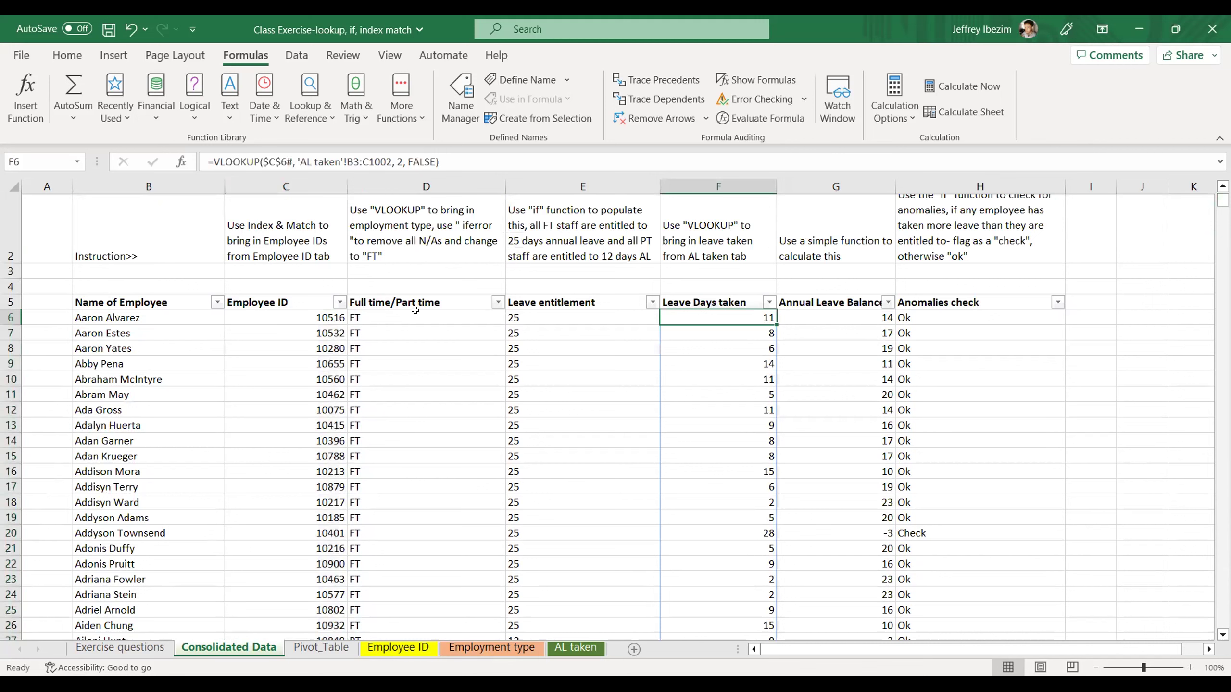
pyautogui.click(288, 161)
pyautogui.press('BackSpace')
pyautogui.press('BackSpace')
pyautogui.press('BackSpace')
pyautogui.press('BackSpace')
pyautogui.press('BackSpace')
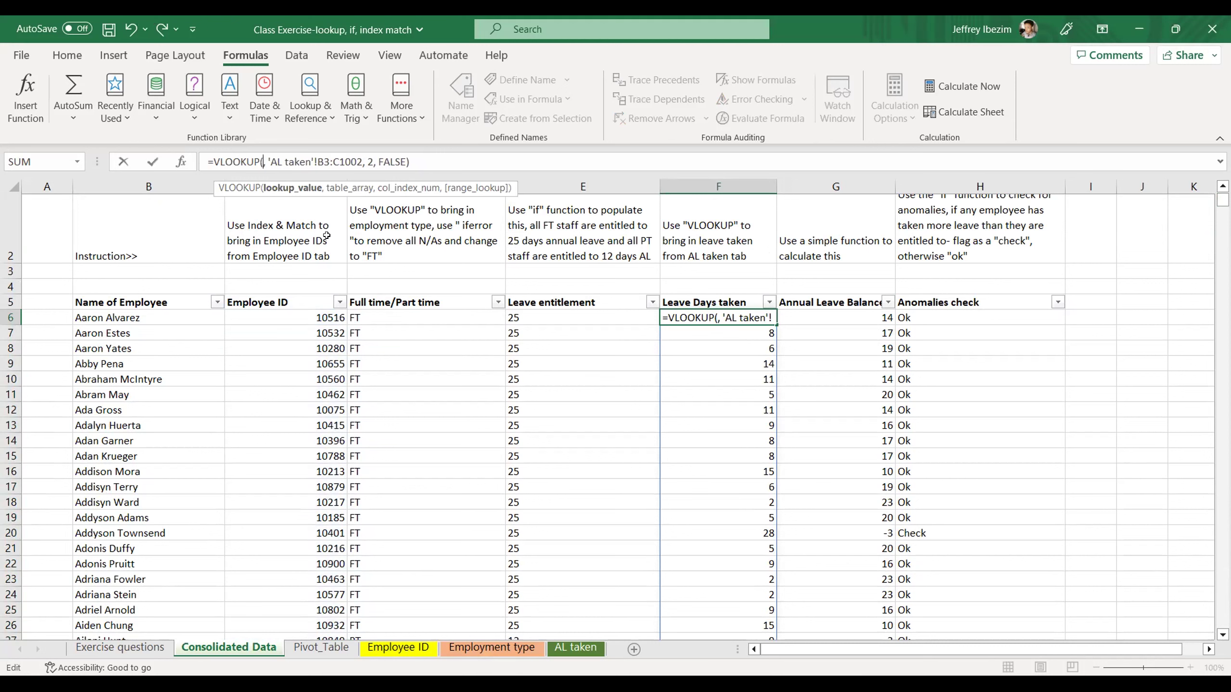
pyautogui.click(294, 312)
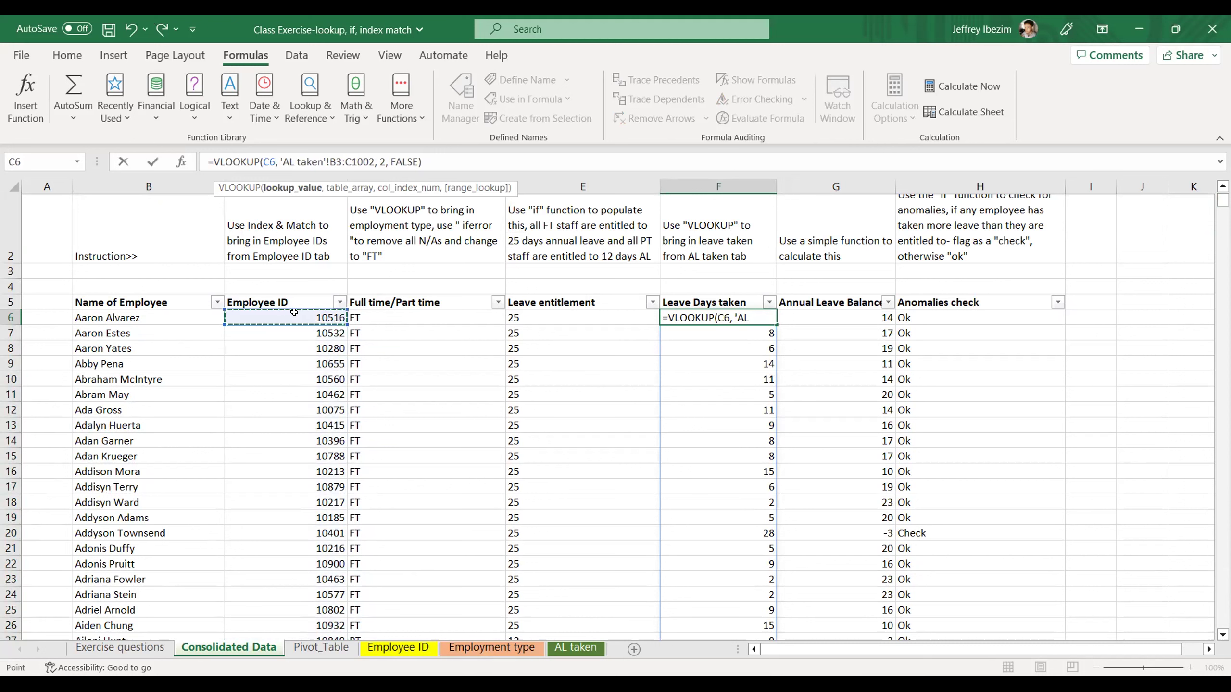
pyautogui.hotkey('ctrl', 'shift', 'Down')
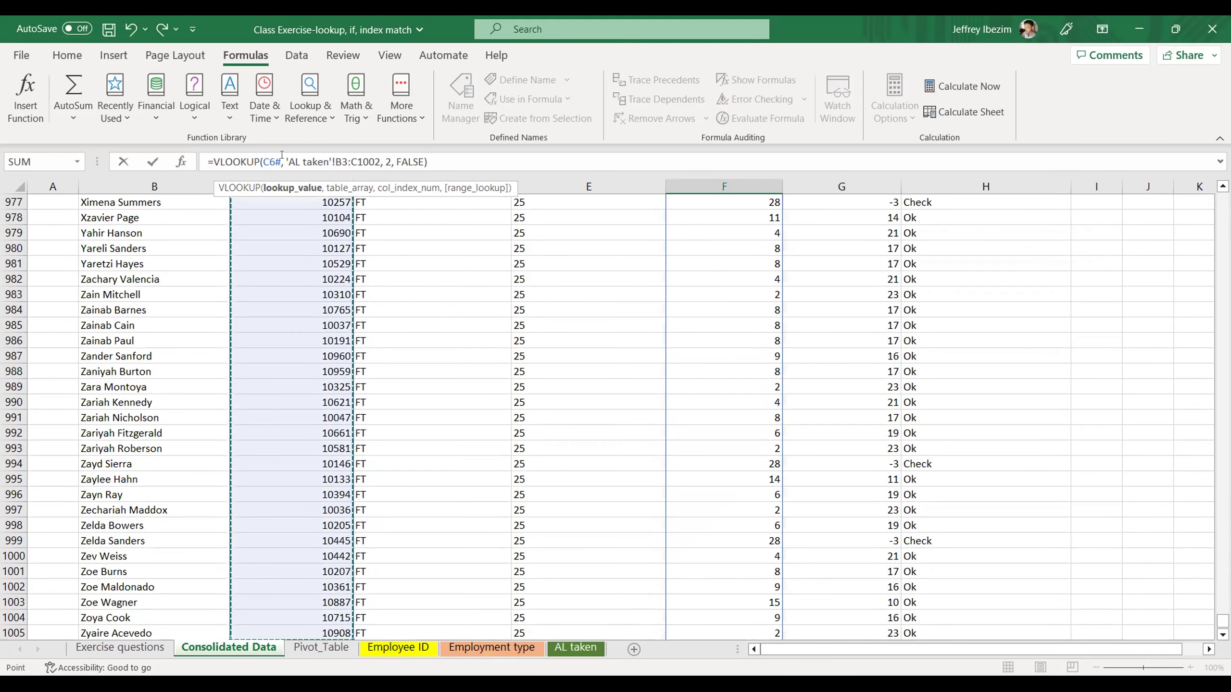
pyautogui.click(265, 160)
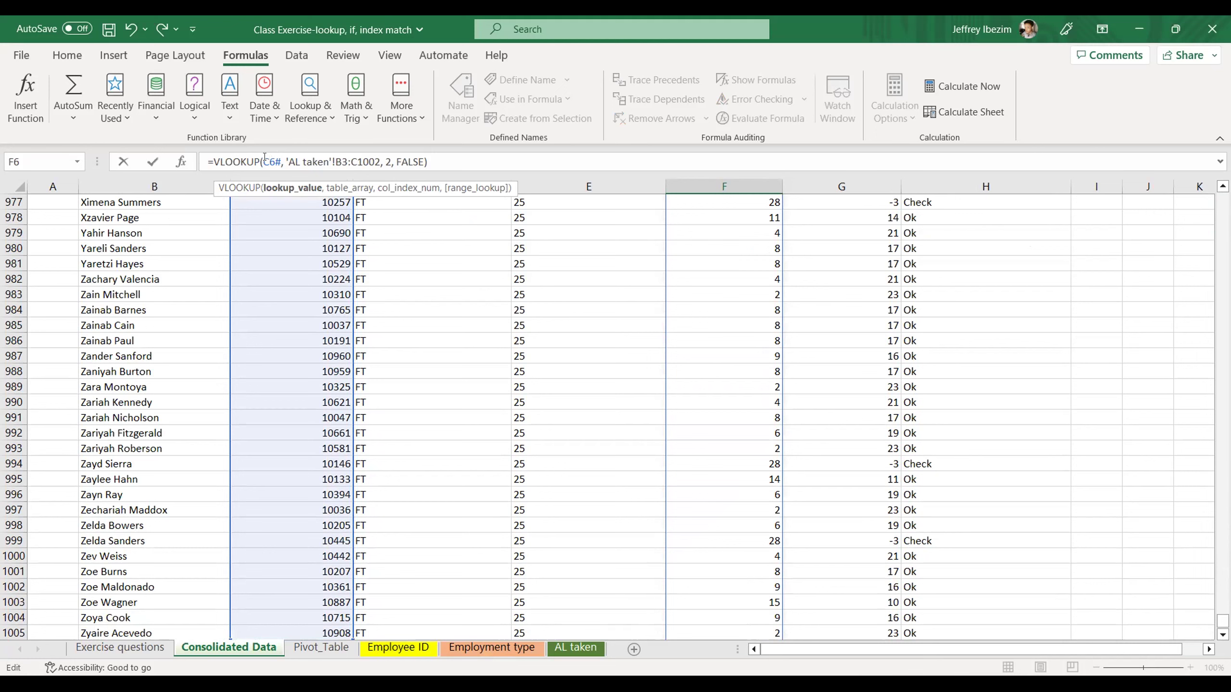
pyautogui.press('F4')
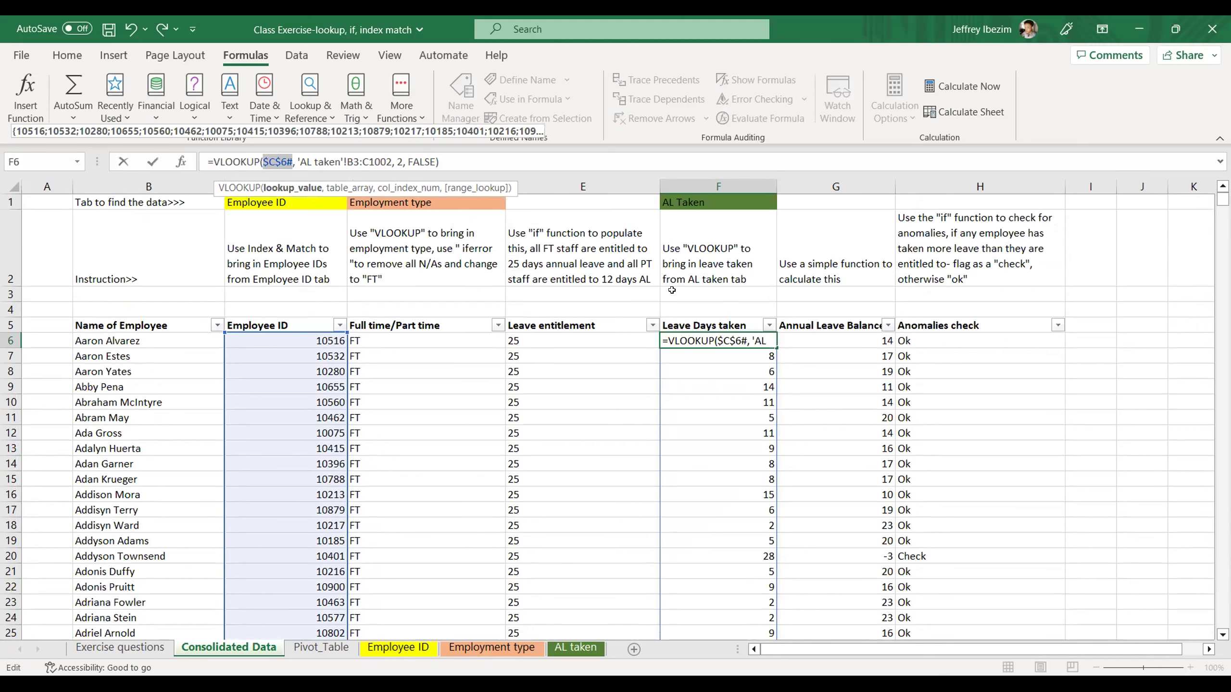
pyautogui.hotkey('ctrl', 'Return')
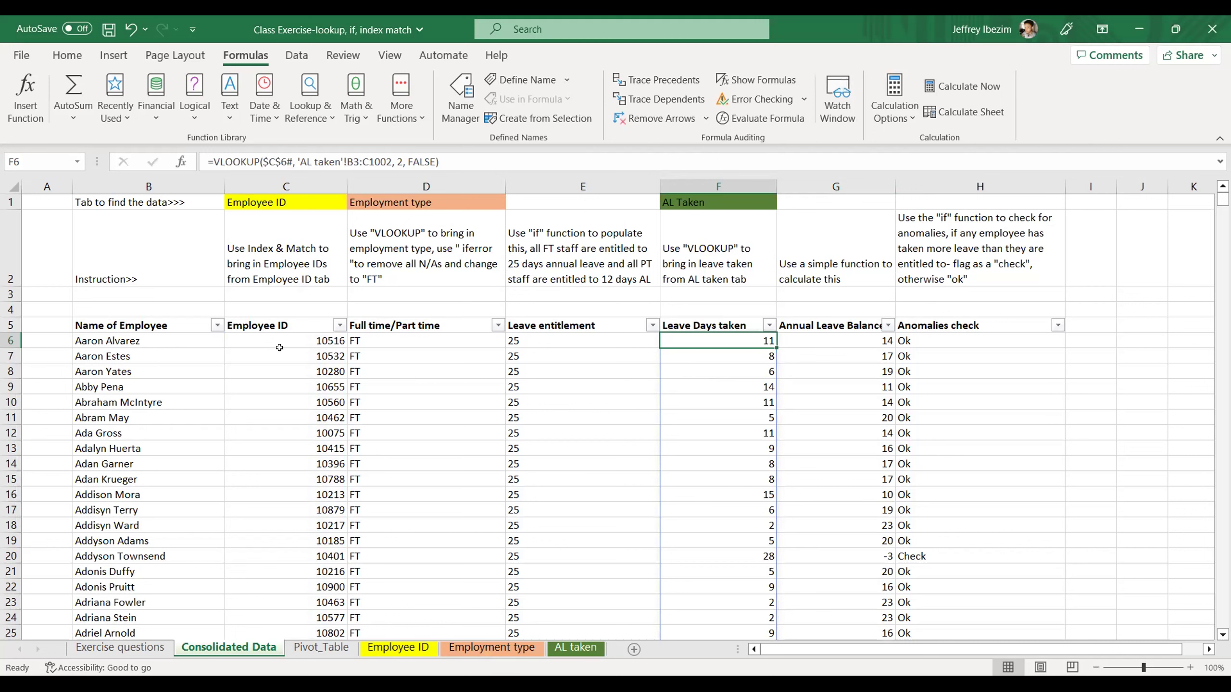
# Inspect the first-row formulas for Employee ID, Leave Days taken and Annual Leave Balance
pyautogui.click(292, 341)
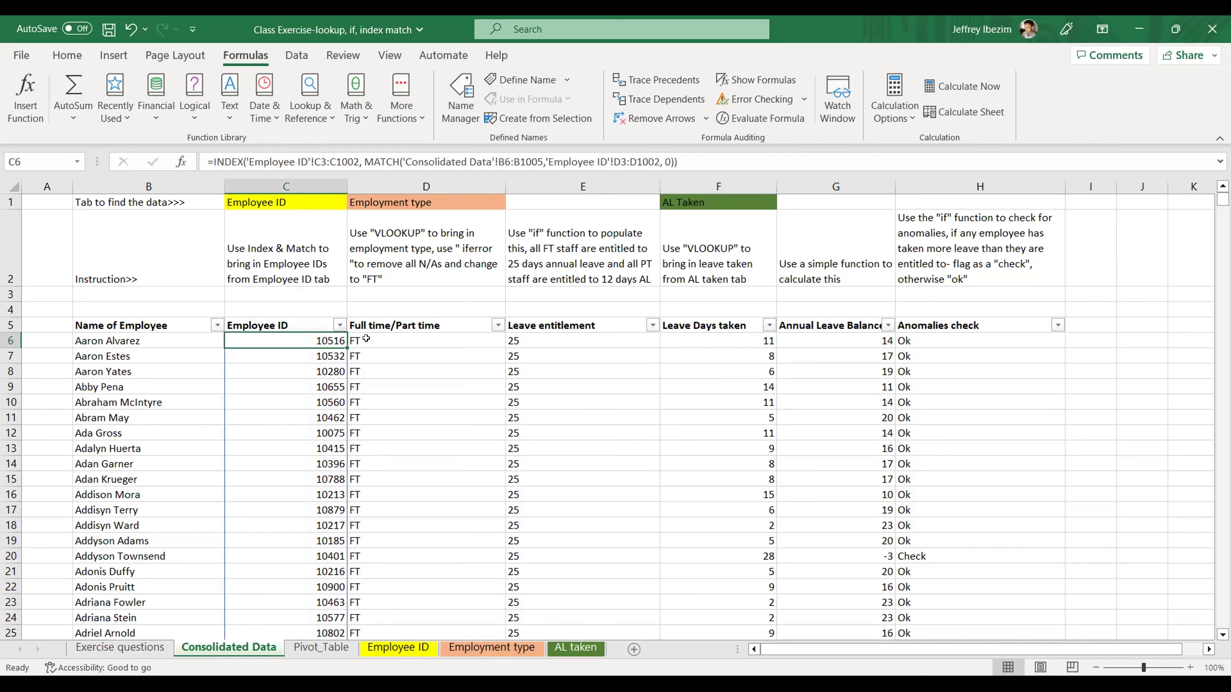
pyautogui.click(696, 340)
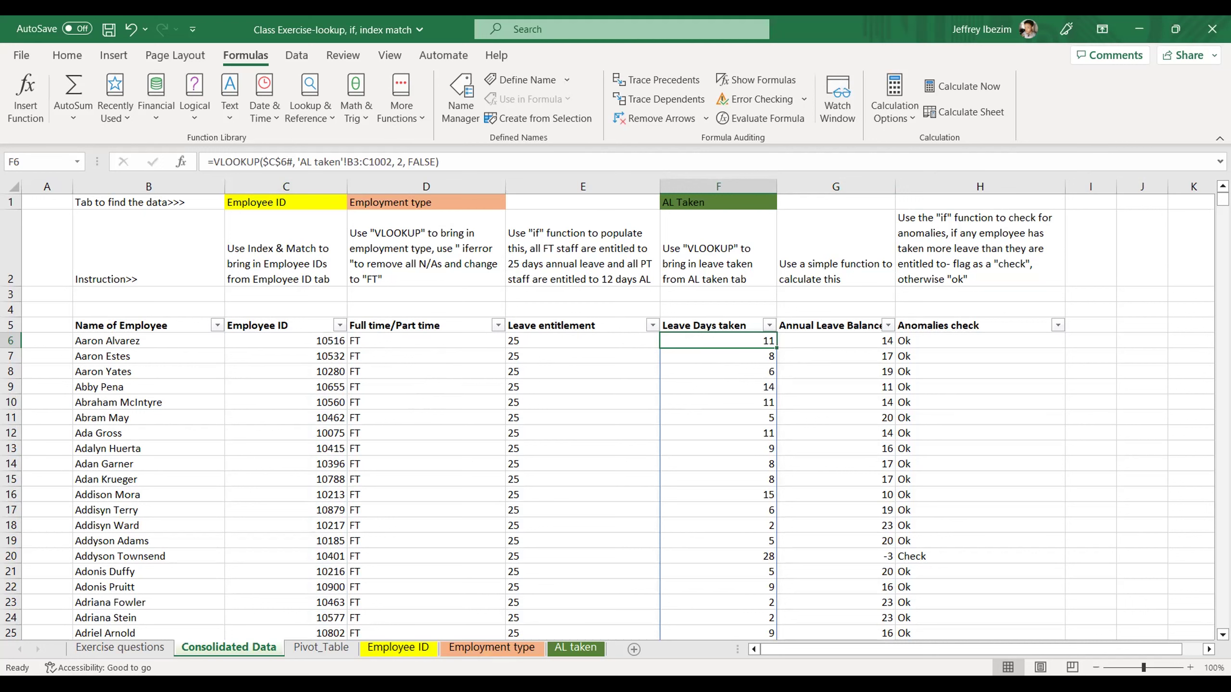
pyautogui.moveTo(1222, 200)
pyautogui.mouseDown()
pyautogui.moveTo(1214, 467)
pyautogui.moveTo(1207, 204)
pyautogui.mouseUp()
pyautogui.scroll(3, 889, 347)
pyautogui.doubleClick(836, 341)
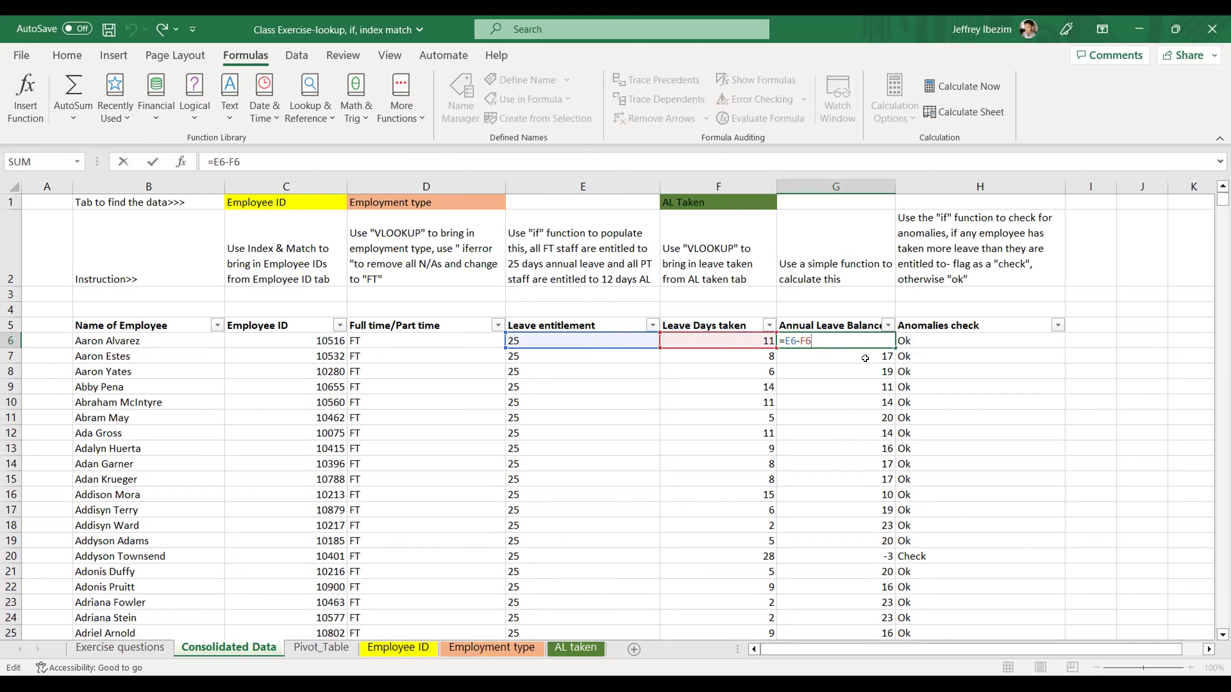
# Examine the Anomalies check IF formula in H6 and view the column's filter options
pyautogui.click(923, 338)
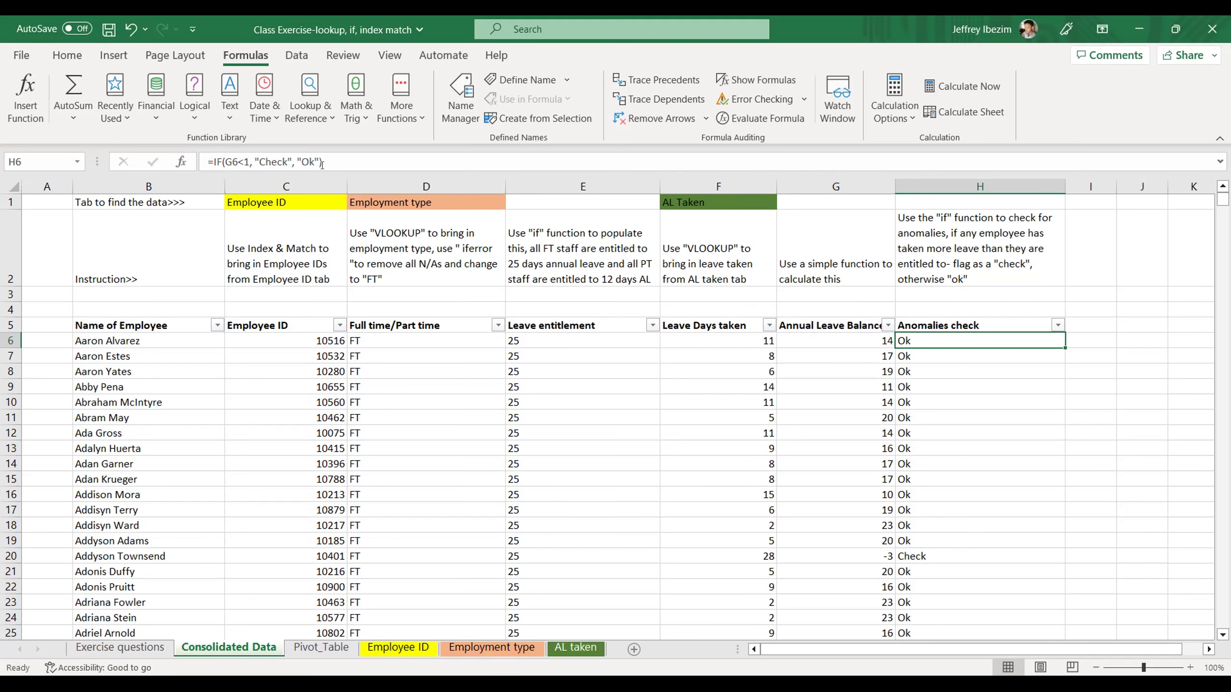
pyautogui.click(1058, 325)
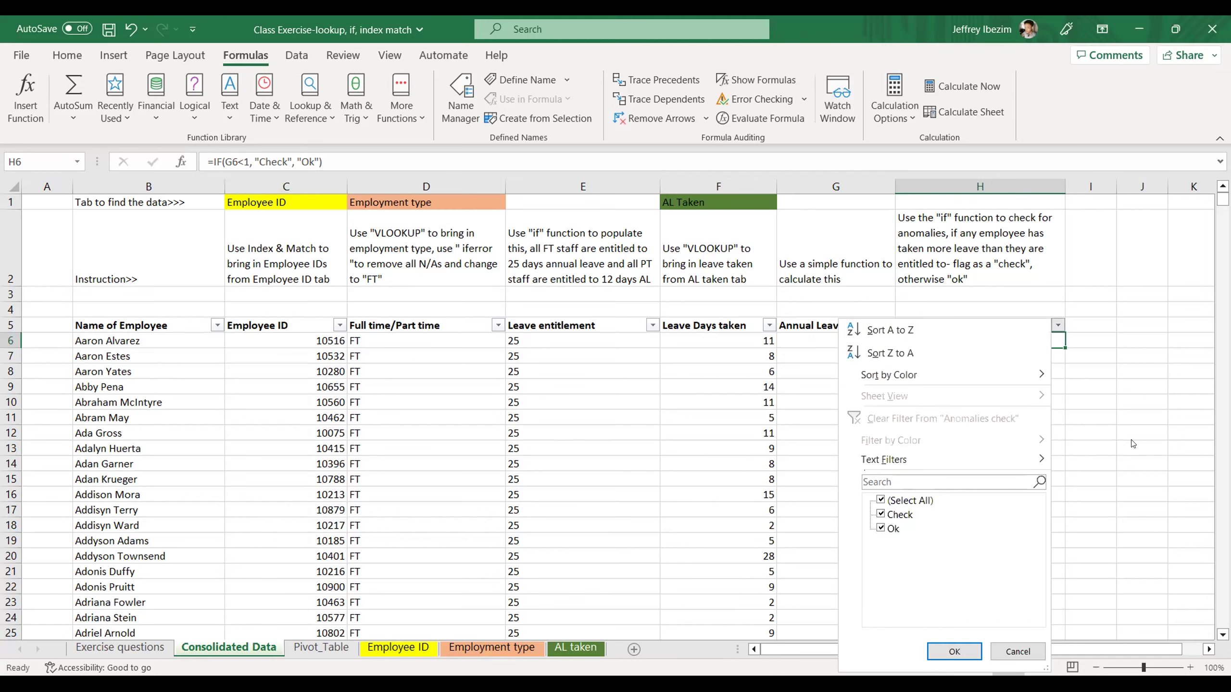
pyautogui.press('Escape')
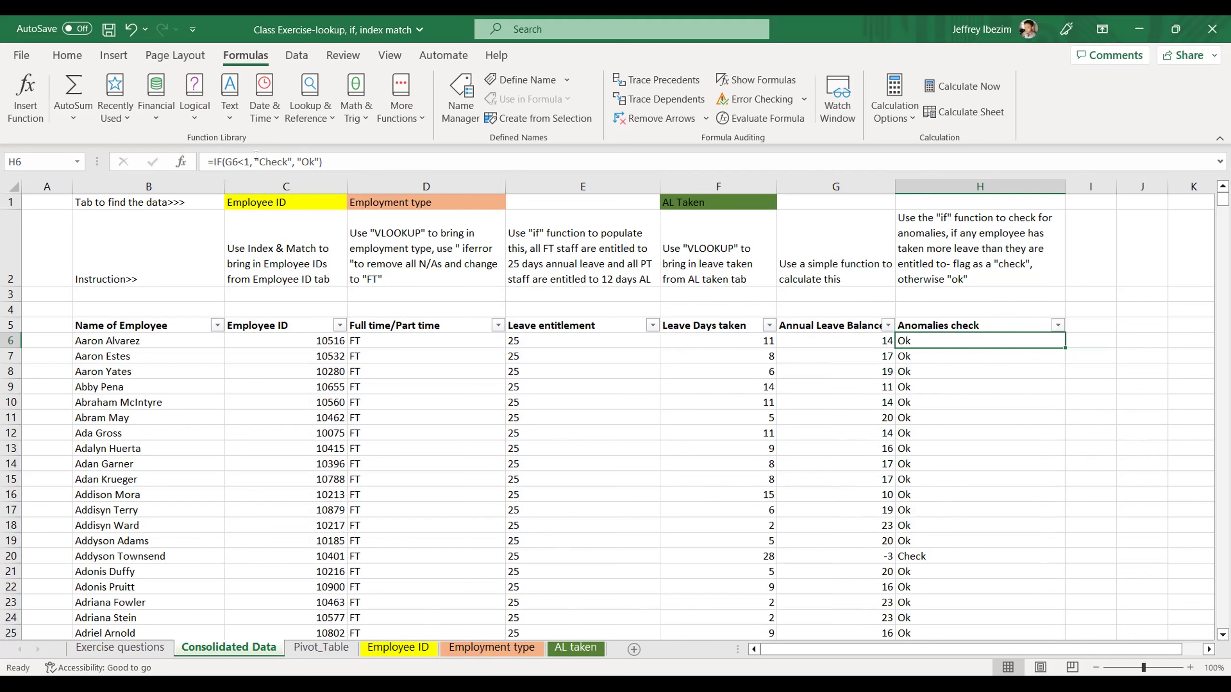
# Change the Anomalies check condition in H6 to G6<0 and clear the old check formulas below it
pyautogui.click(984, 322)
pyautogui.click(971, 337)
pyautogui.click(252, 161)
pyautogui.press('BackSpace')
pyautogui.write('0')
pyautogui.click(395, 163)
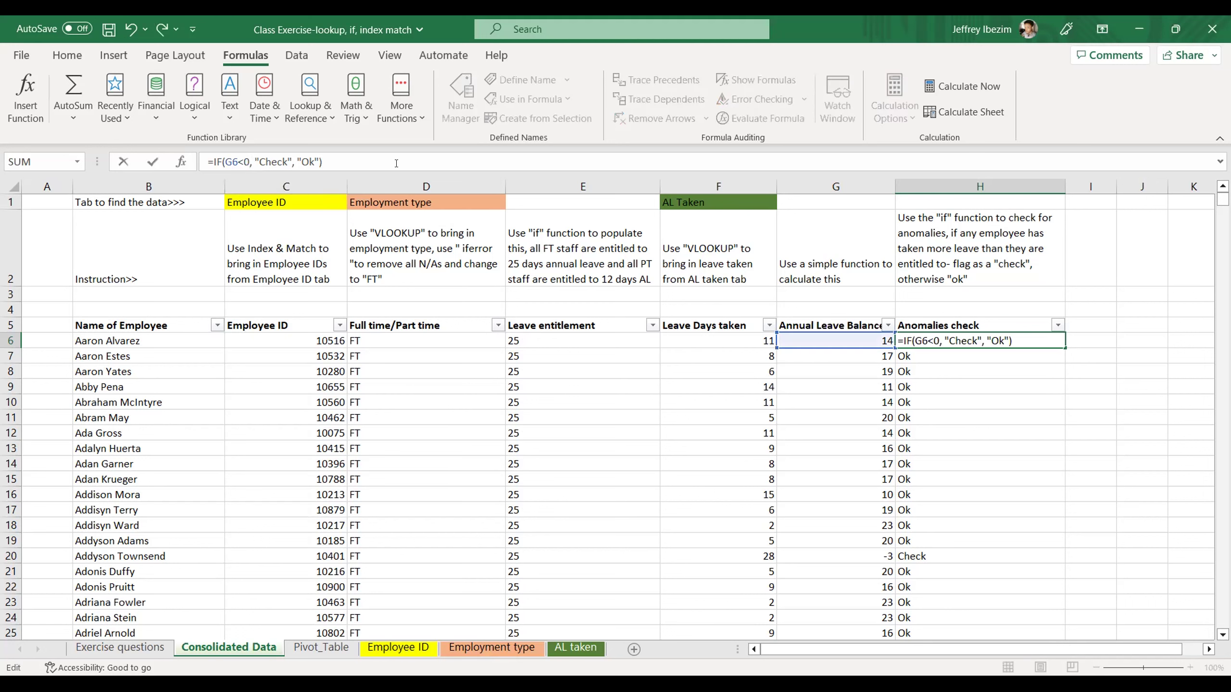
pyautogui.press('Return')
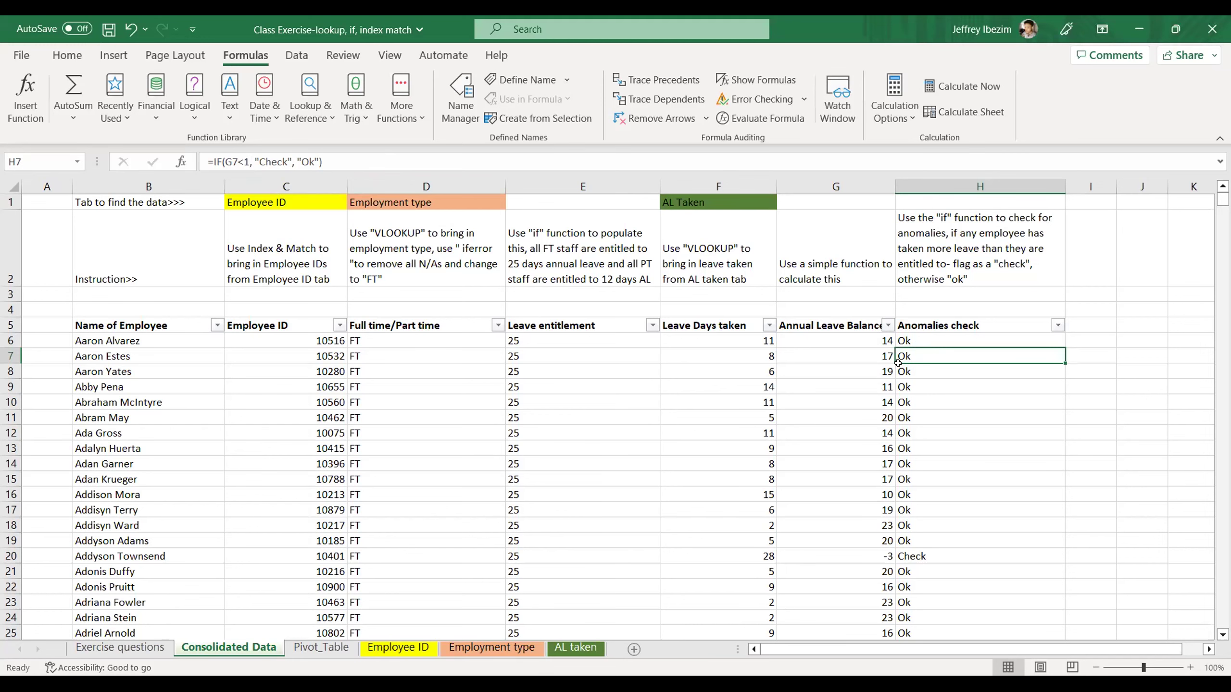
pyautogui.hotkey('ctrl', 'z')
pyautogui.click(922, 340)
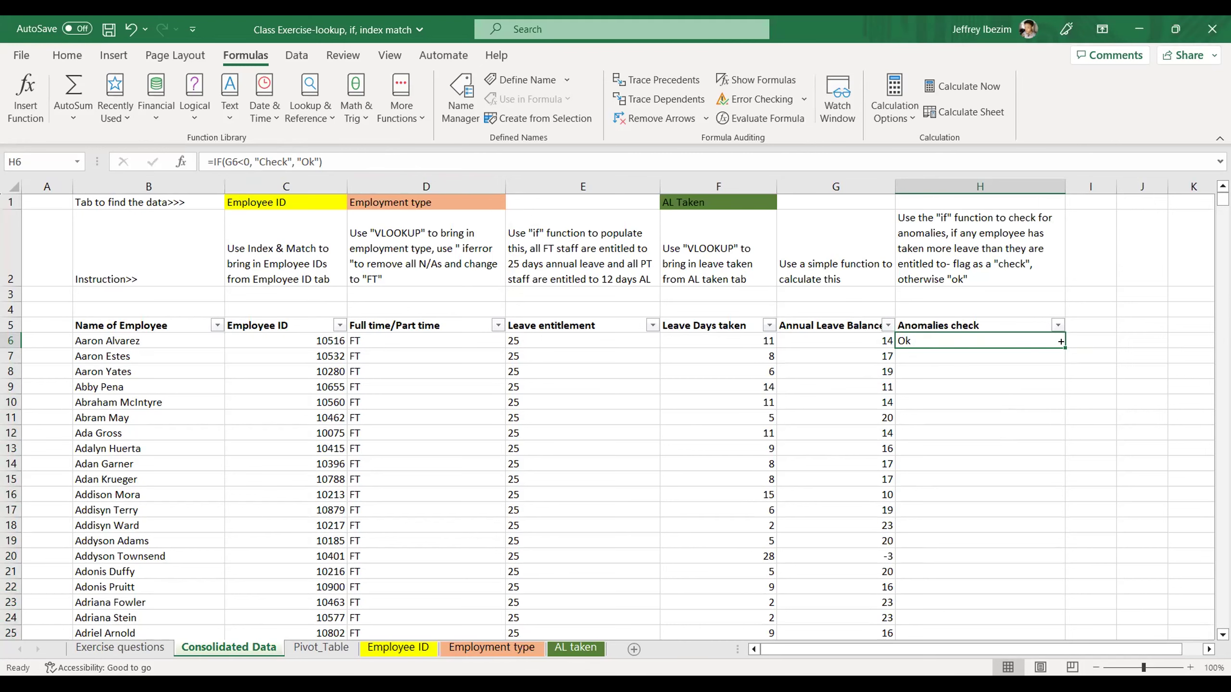
# Fill the Anomalies check formula from H6 down to row 1005 and check the column's results
pyautogui.moveTo(1060, 342); pyautogui.dragTo(1002, 507)
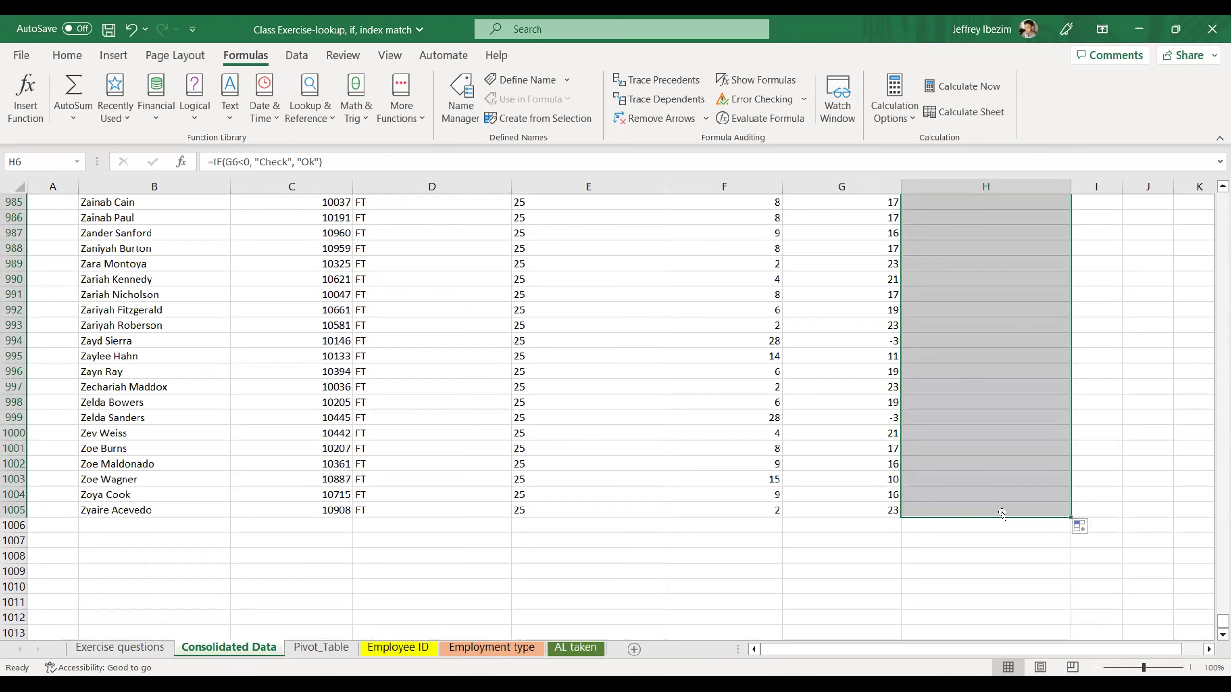
pyautogui.scroll(4, 1013, 453)
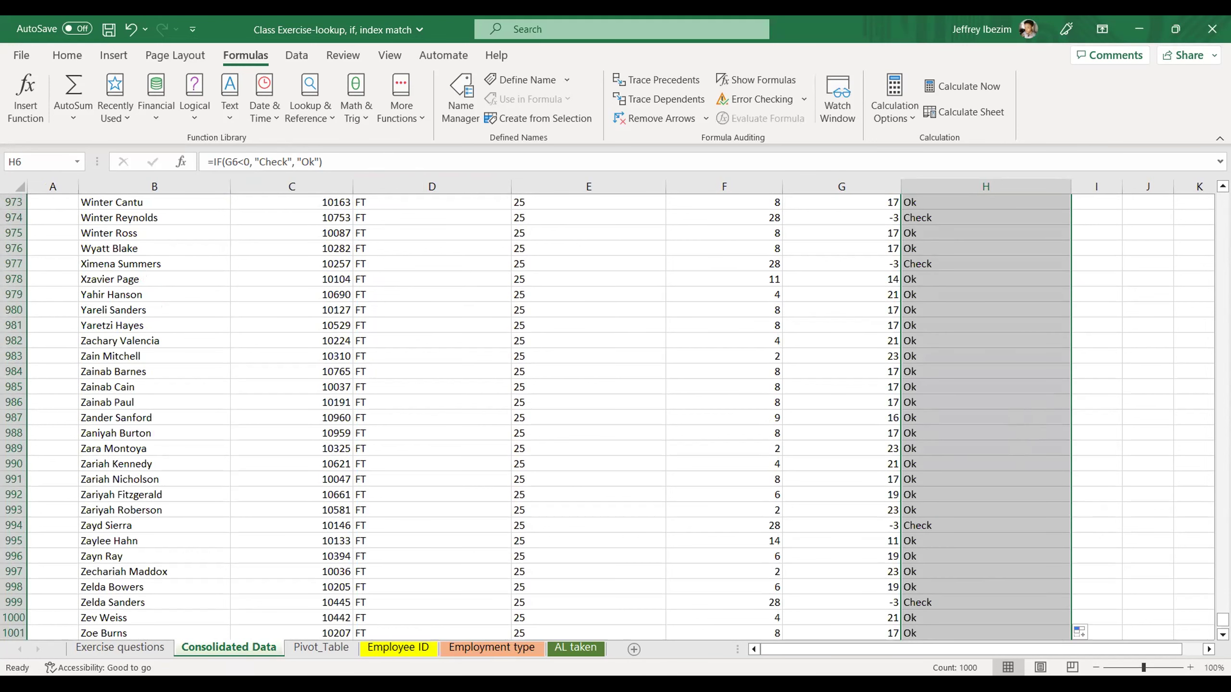
pyautogui.moveTo(1223, 620); pyautogui.dragTo(1222, 199)
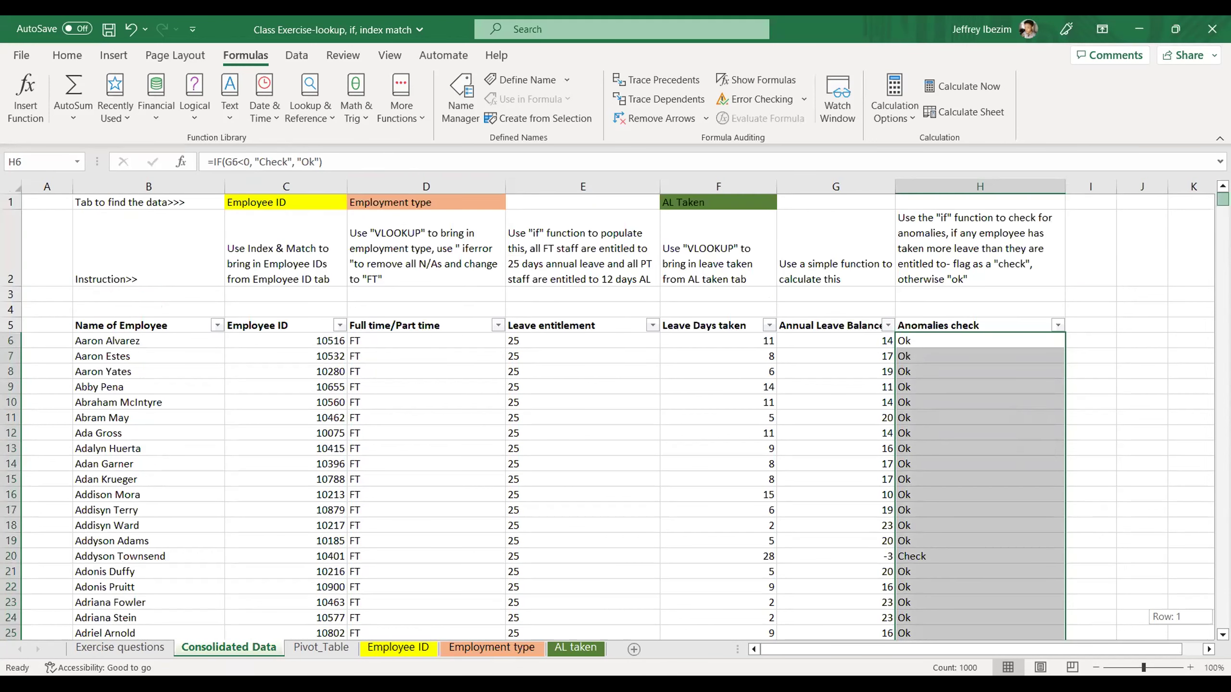
# Recheck the exercise questions and set the Anomalies check filter of the Leave Days taken pivot on the Pivot_Table sheet to Ok
pyautogui.click(136, 652)
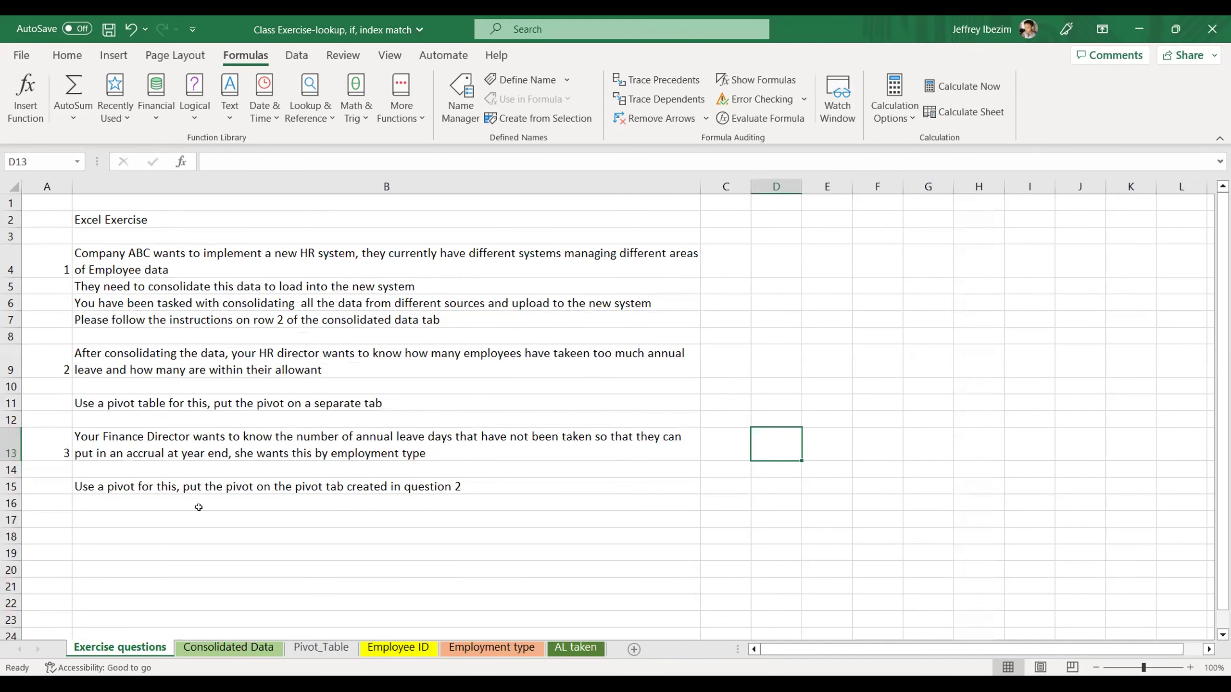
pyautogui.click(259, 647)
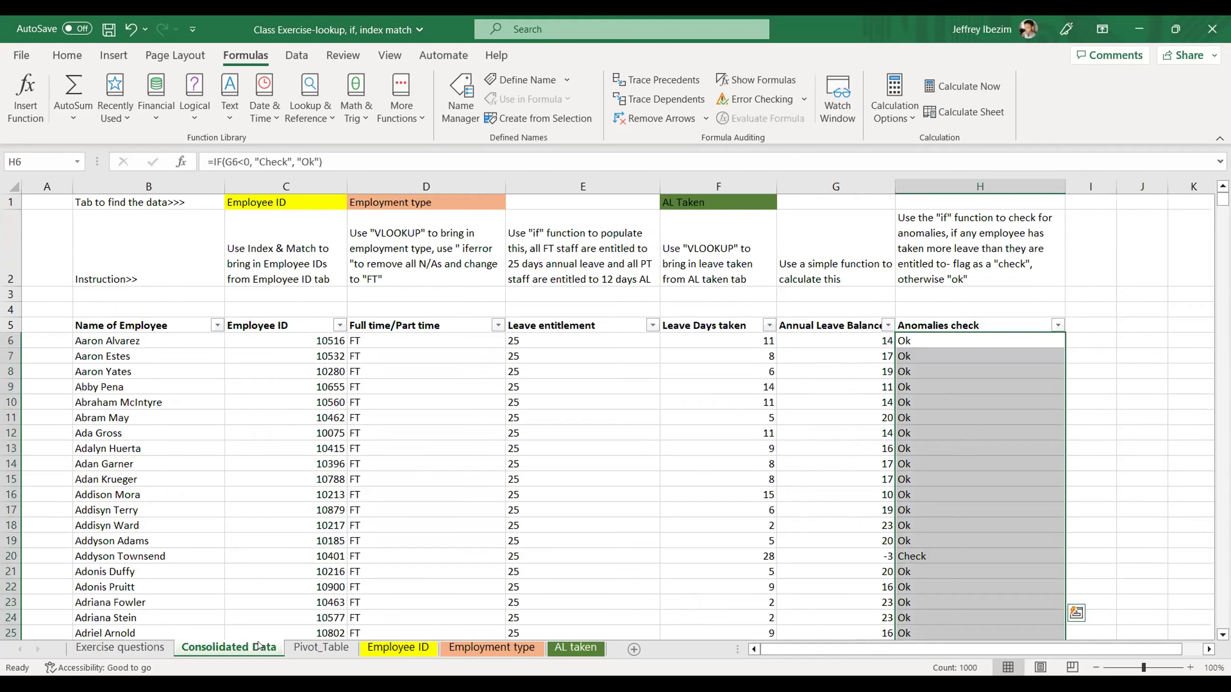
pyautogui.click(320, 648)
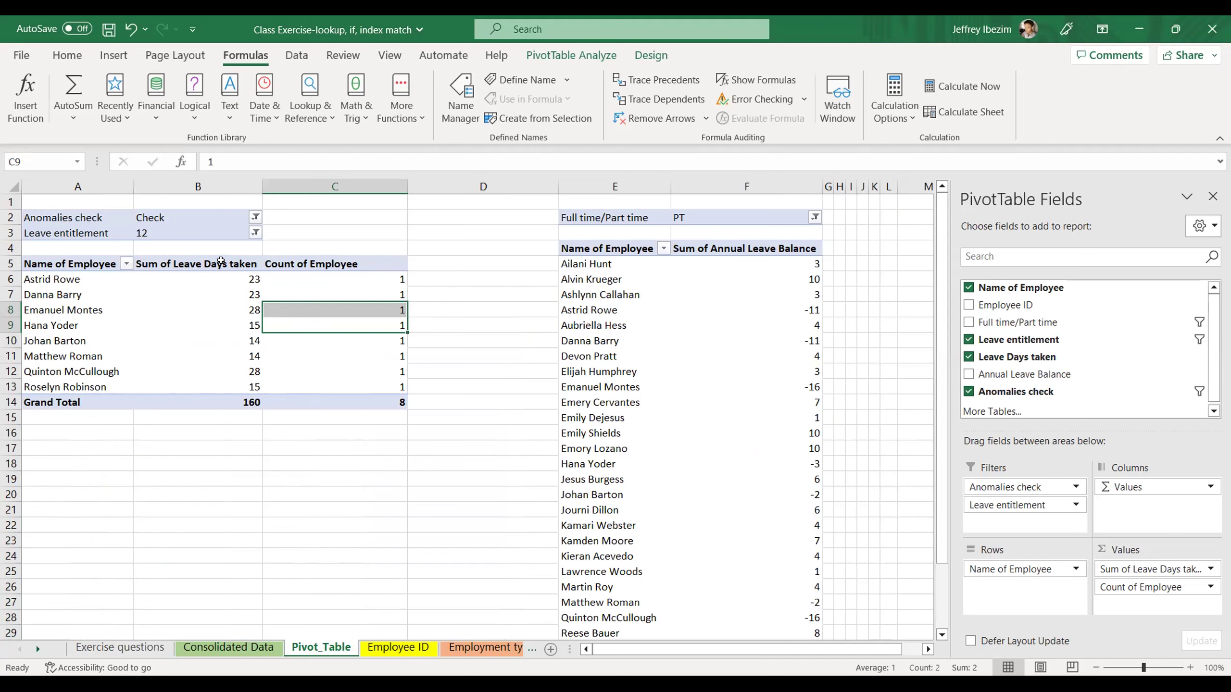
pyautogui.moveTo(215, 292)
pyautogui.click(254, 218)
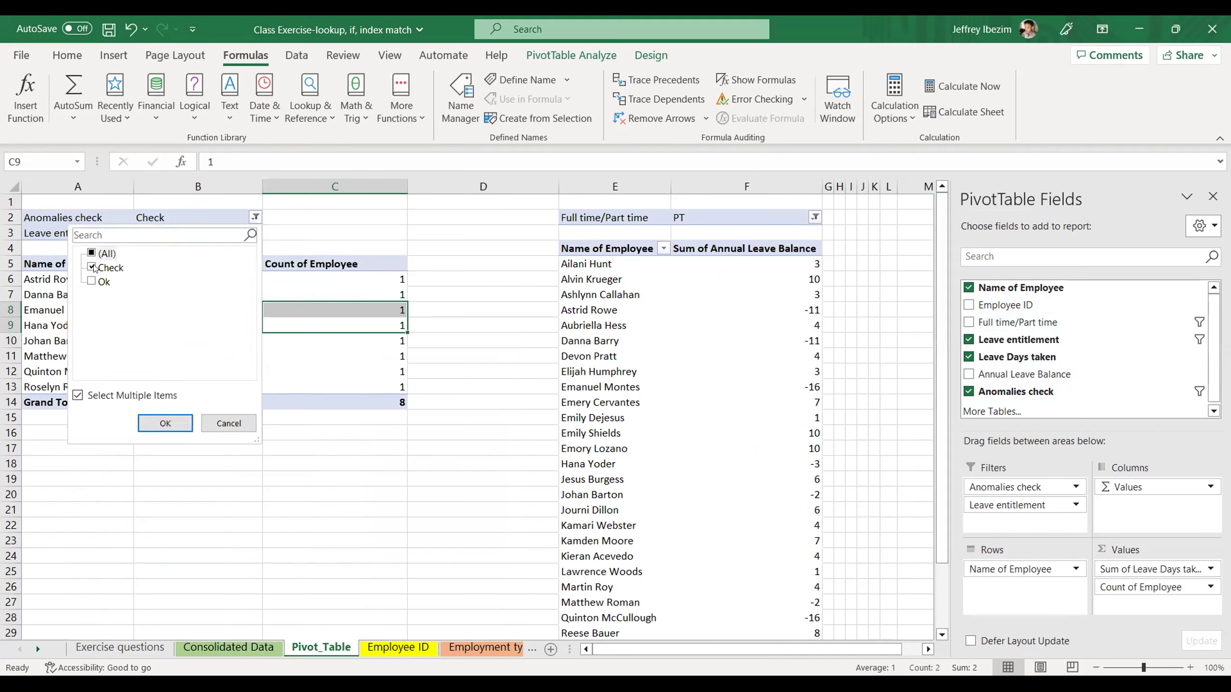
pyautogui.click(91, 281)
pyautogui.click(94, 272)
pyautogui.click(165, 423)
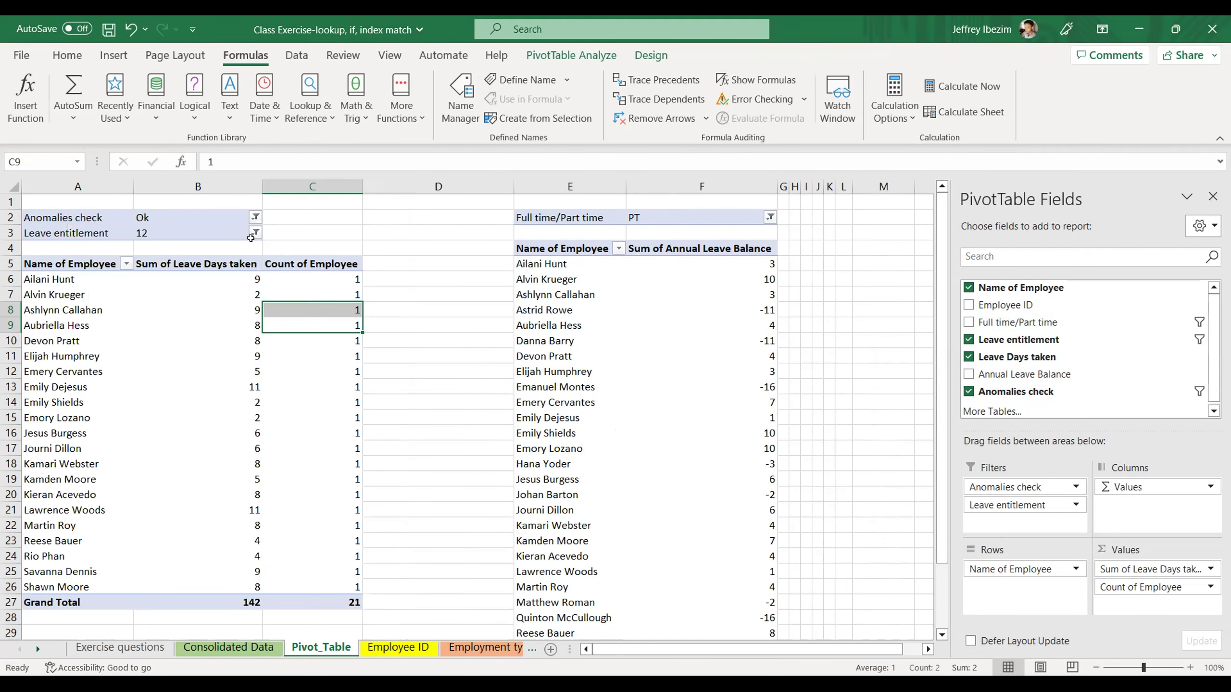
# Review the Leave entitlement filter options and the grand totals of the Leave Days taken and Annual Leave Balance pivots
pyautogui.click(255, 233)
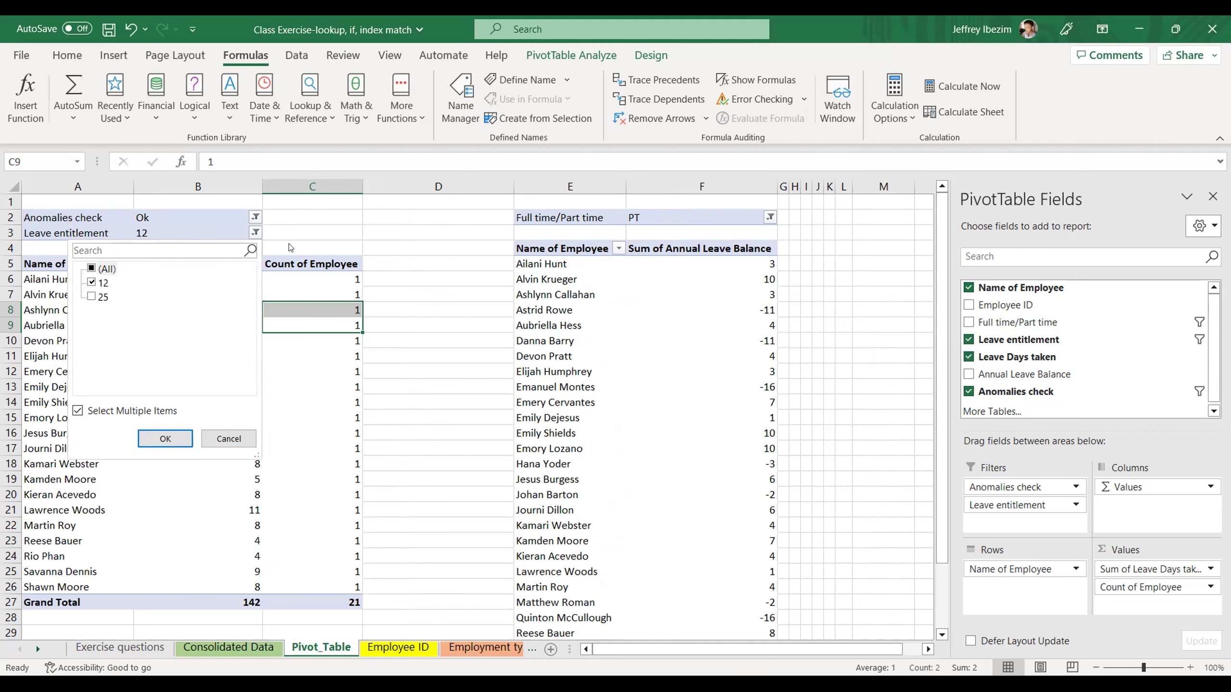
pyautogui.click(165, 438)
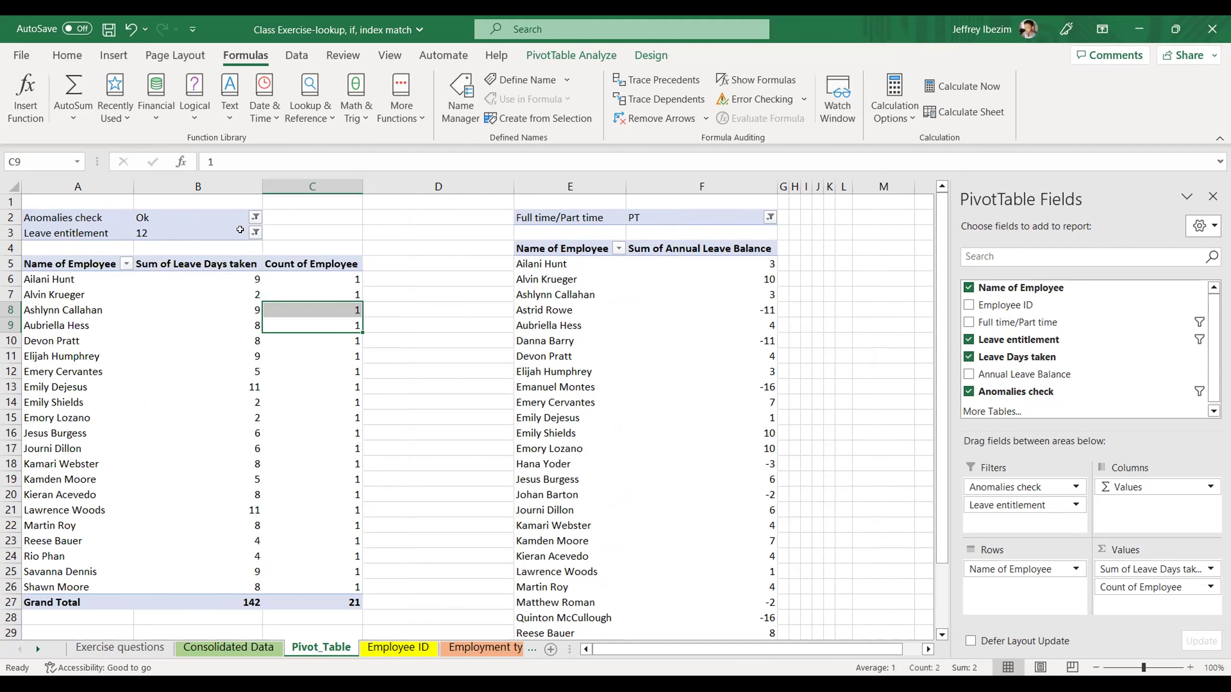
pyautogui.scroll(-2, 188, 238)
pyautogui.scroll(2, 187, 239)
pyautogui.moveTo(326, 598)
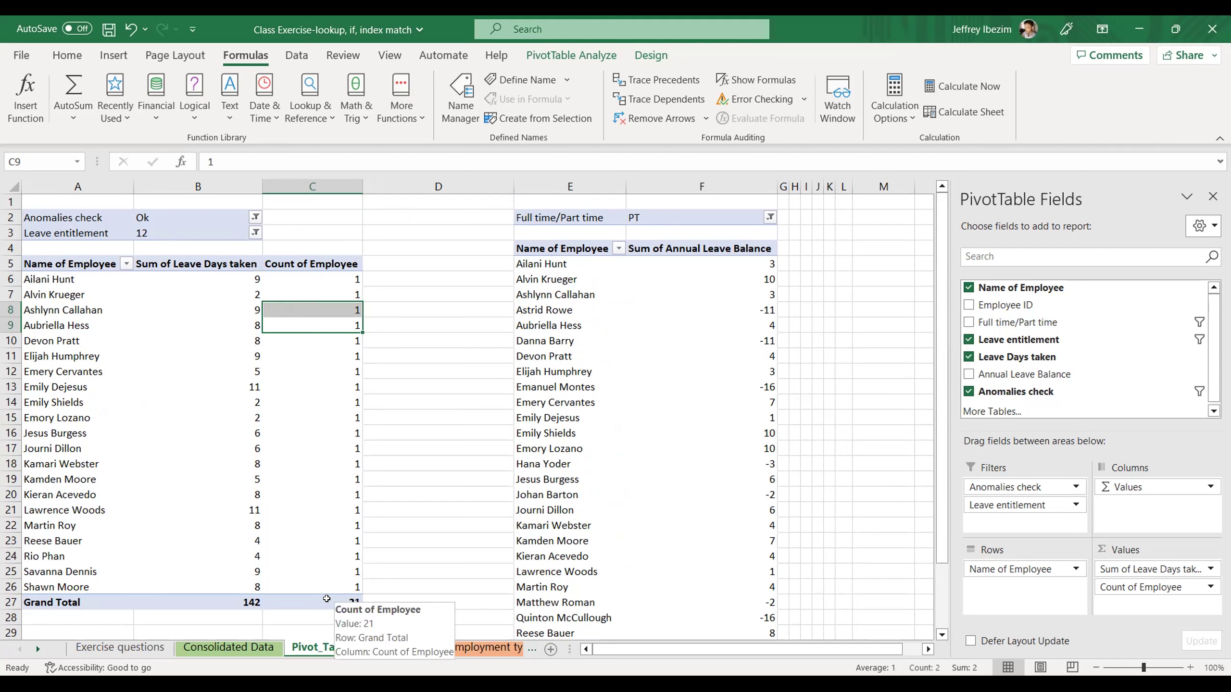
pyautogui.scroll(-4, 412, 425)
pyautogui.scroll(4, 412, 418)
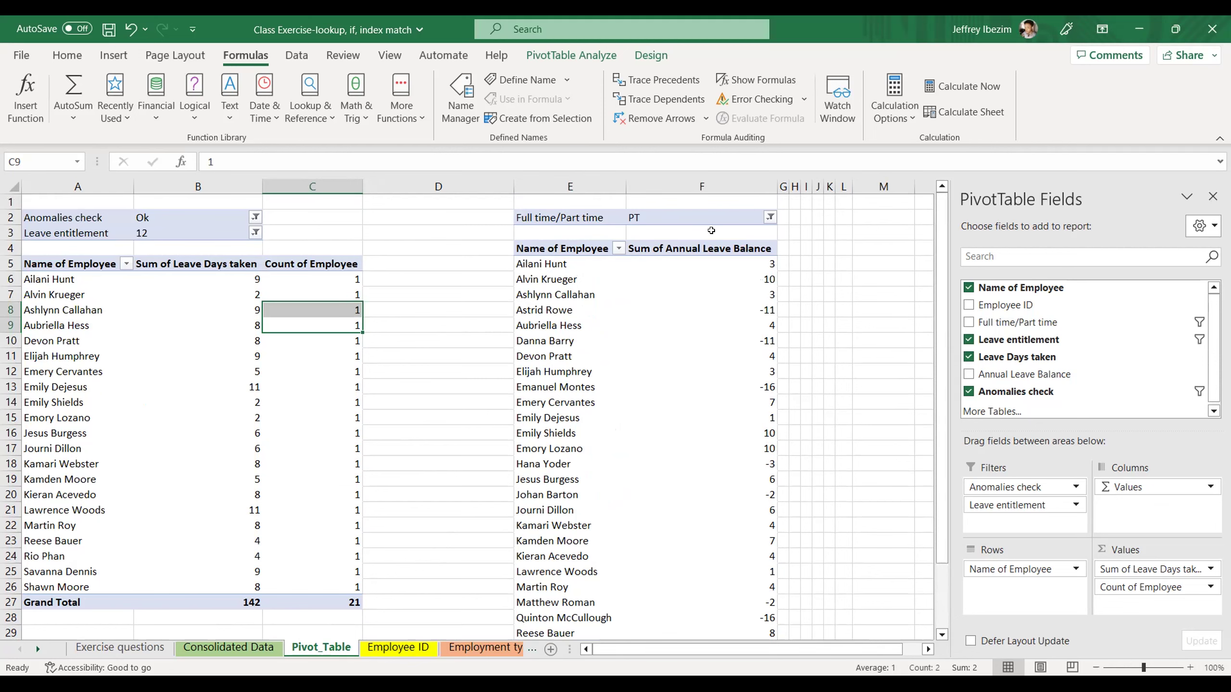
pyautogui.scroll(-3, 711, 230)
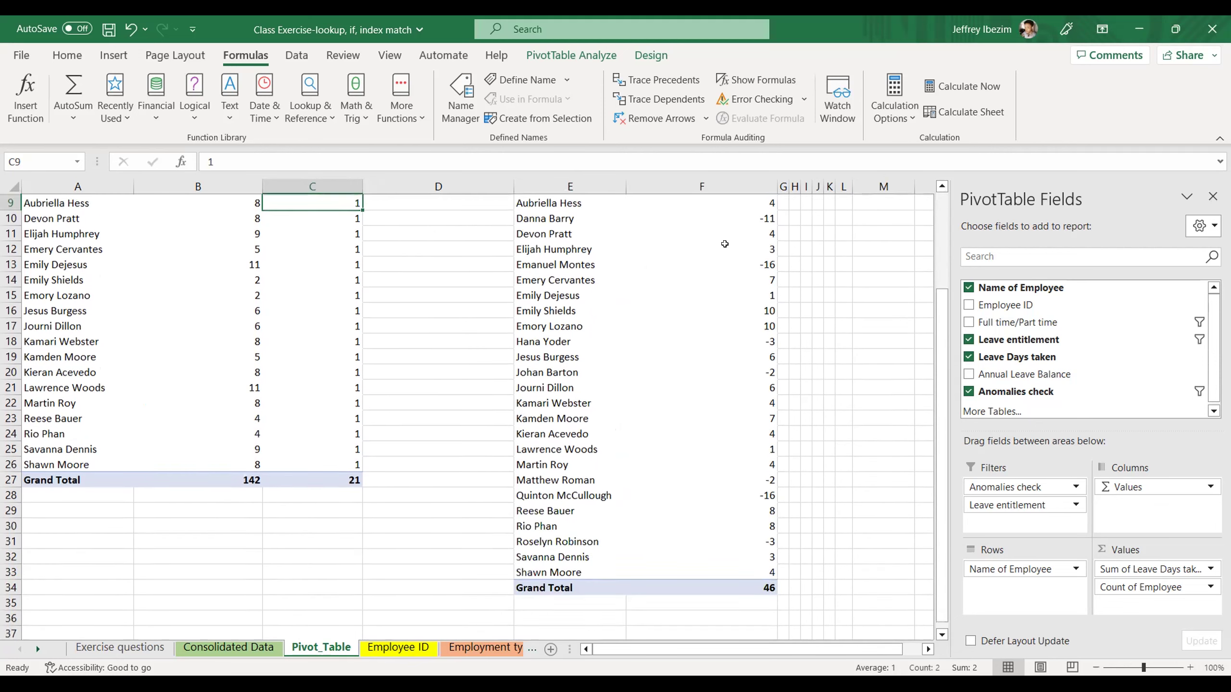
pyautogui.scroll(3, 725, 243)
pyautogui.scroll(-4, 727, 267)
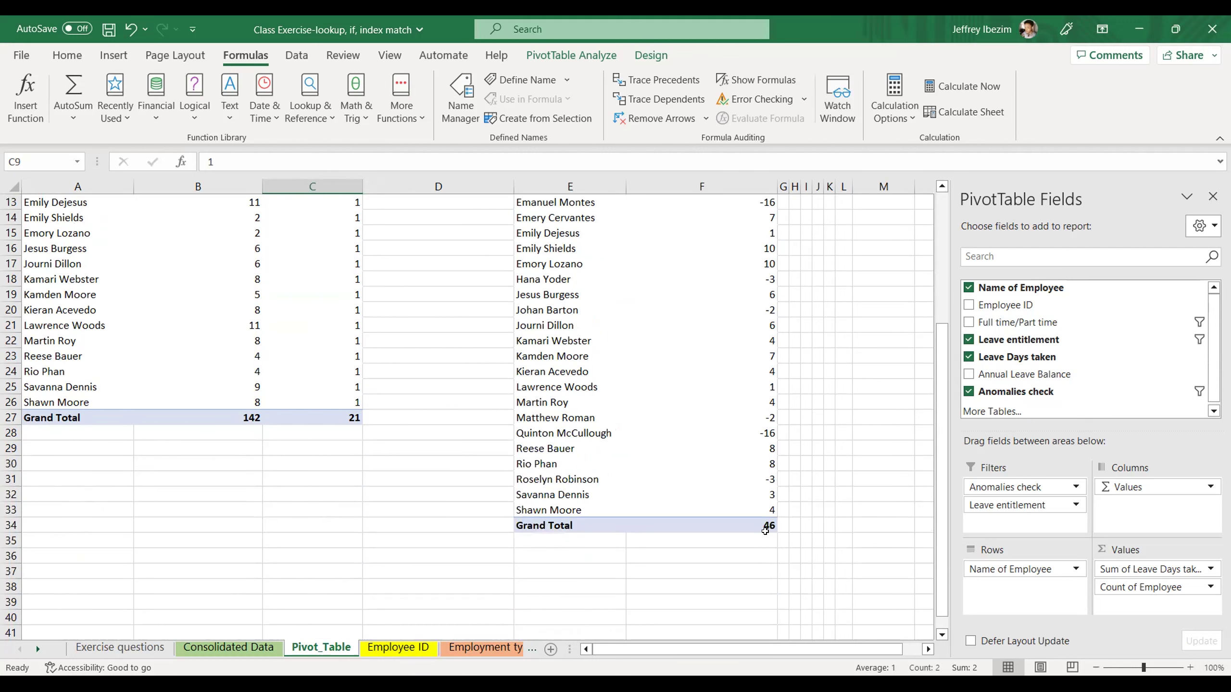
pyautogui.scroll(4, 764, 430)
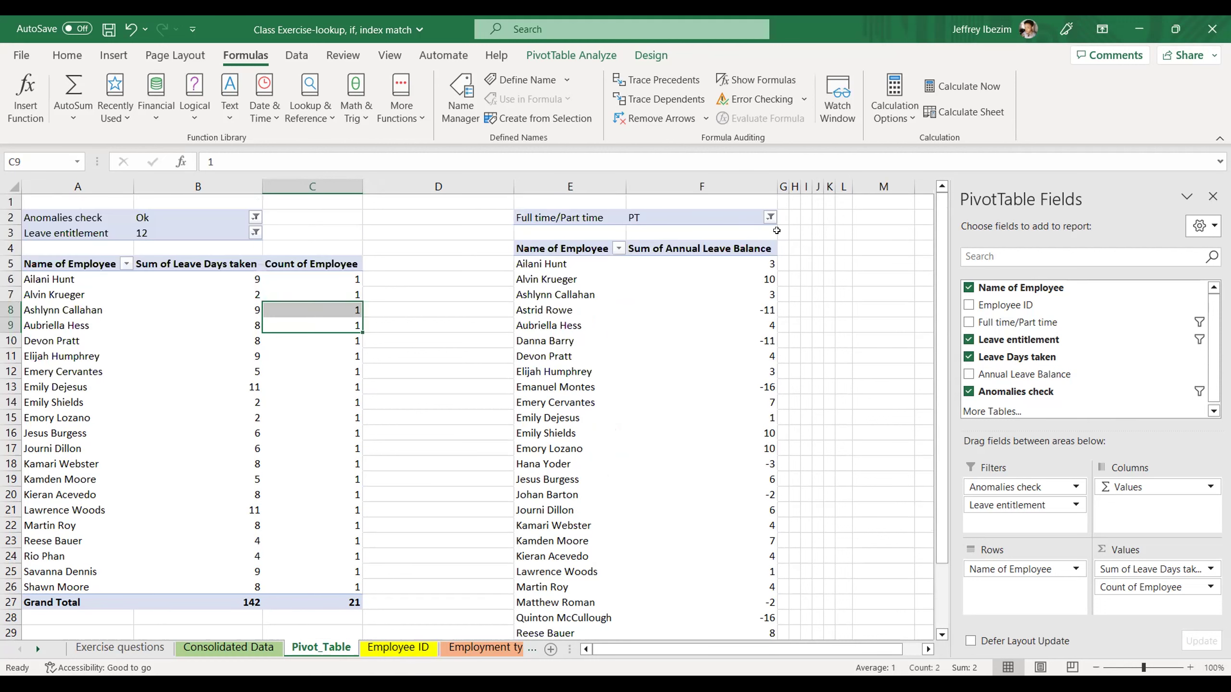
# Filter the Annual Leave Balance pivot to FT employees and look through the listed balances
pyautogui.click(770, 217)
pyautogui.click(606, 268)
pyautogui.click(606, 282)
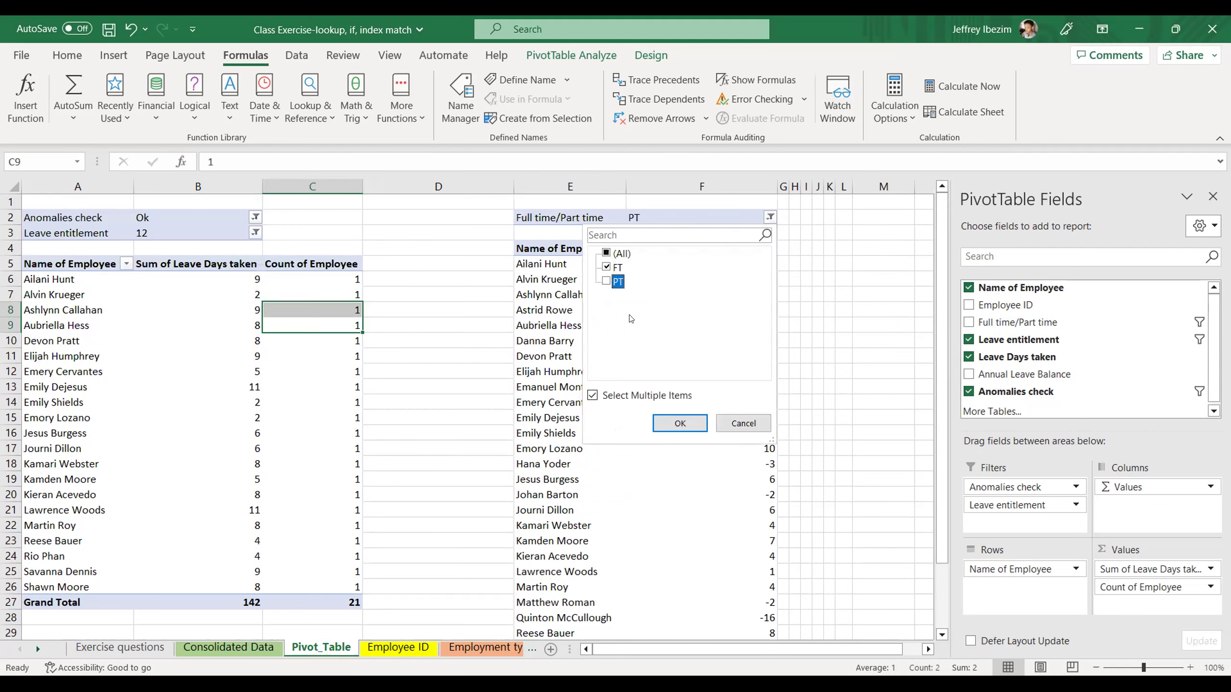
pyautogui.click(679, 422)
pyautogui.scroll(-20, 916, 260)
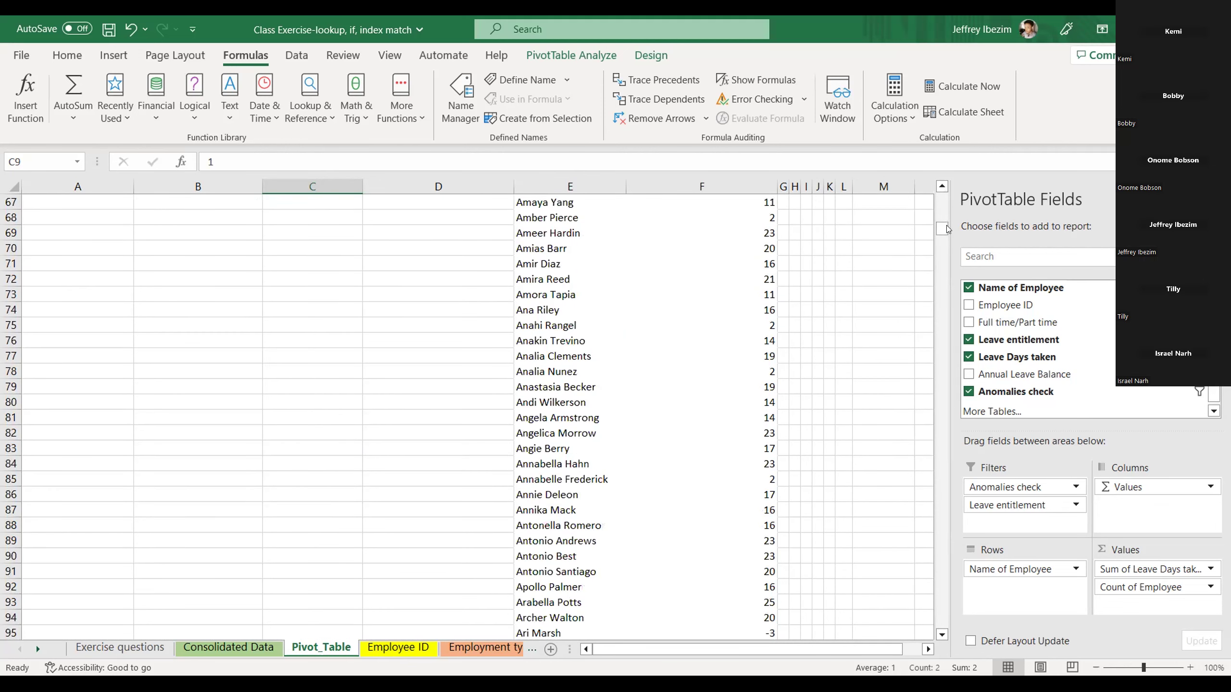
pyautogui.moveTo(945, 228); pyautogui.dragTo(944, 184)
pyautogui.moveTo(947, 271); pyautogui.dragTo(948, 231)
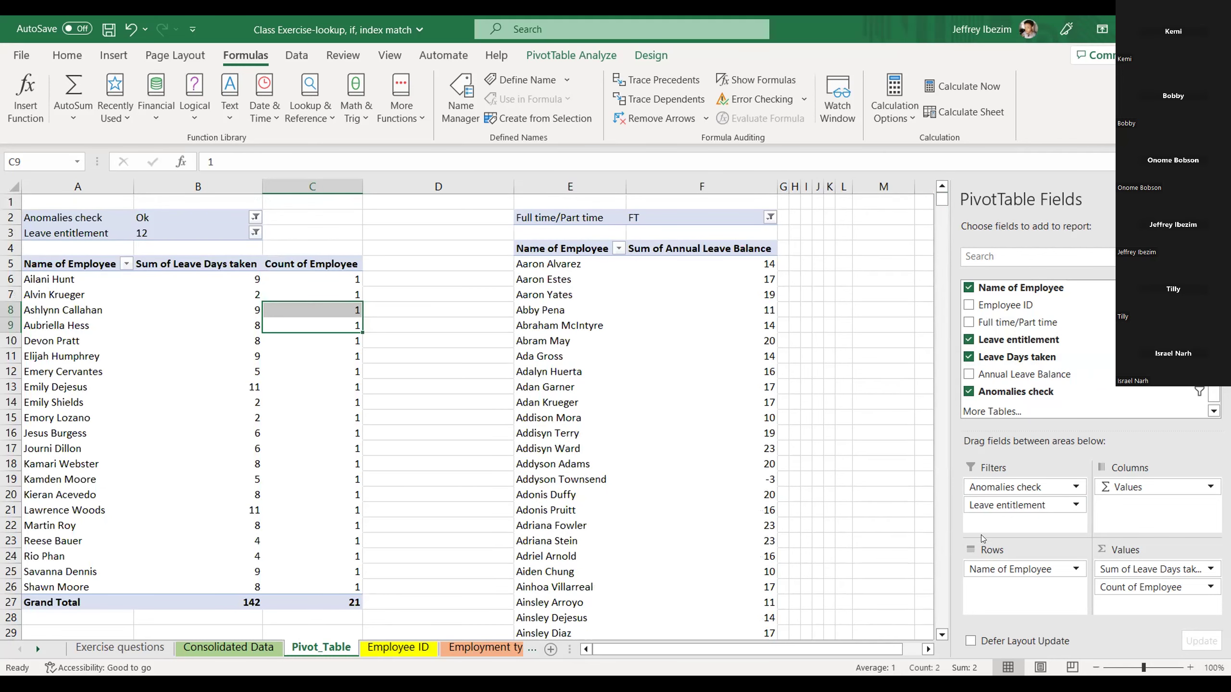
# Undo a trial removal of Name of Employee from the Leave Days taken pivot and remove that row field from the Annual Leave Balance pivot
pyautogui.moveTo(999, 569); pyautogui.dragTo(862, 540)
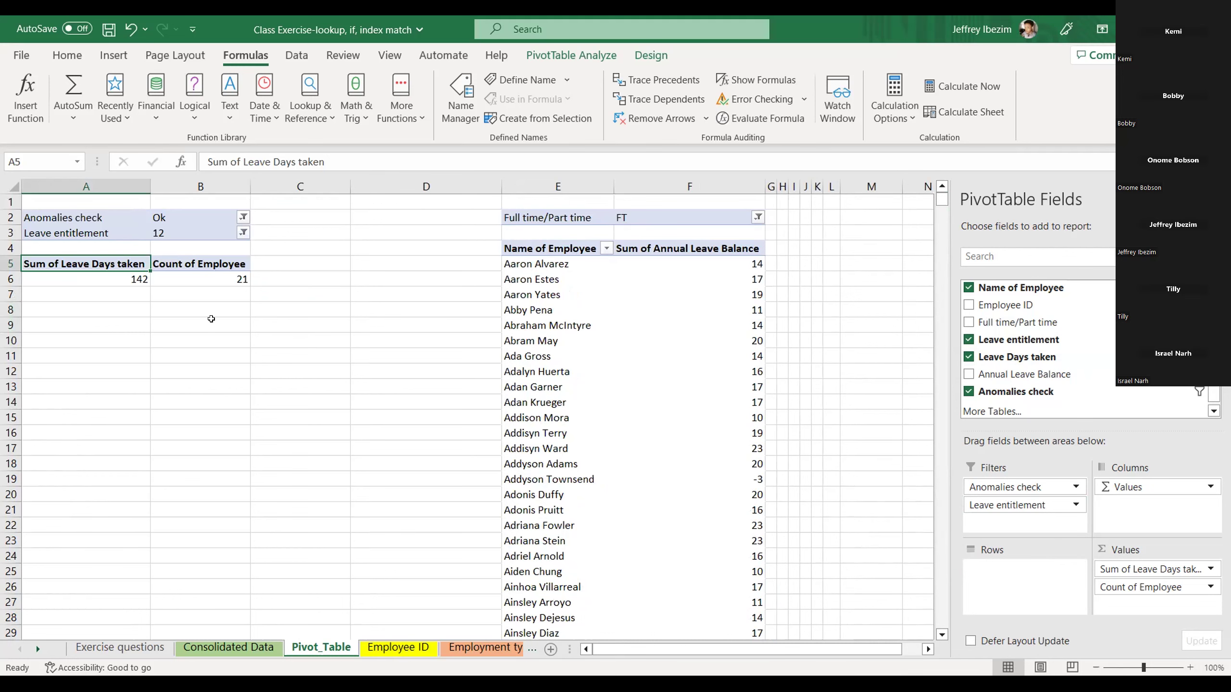
pyautogui.hotkey('ctrl', 'z')
pyautogui.click(589, 339)
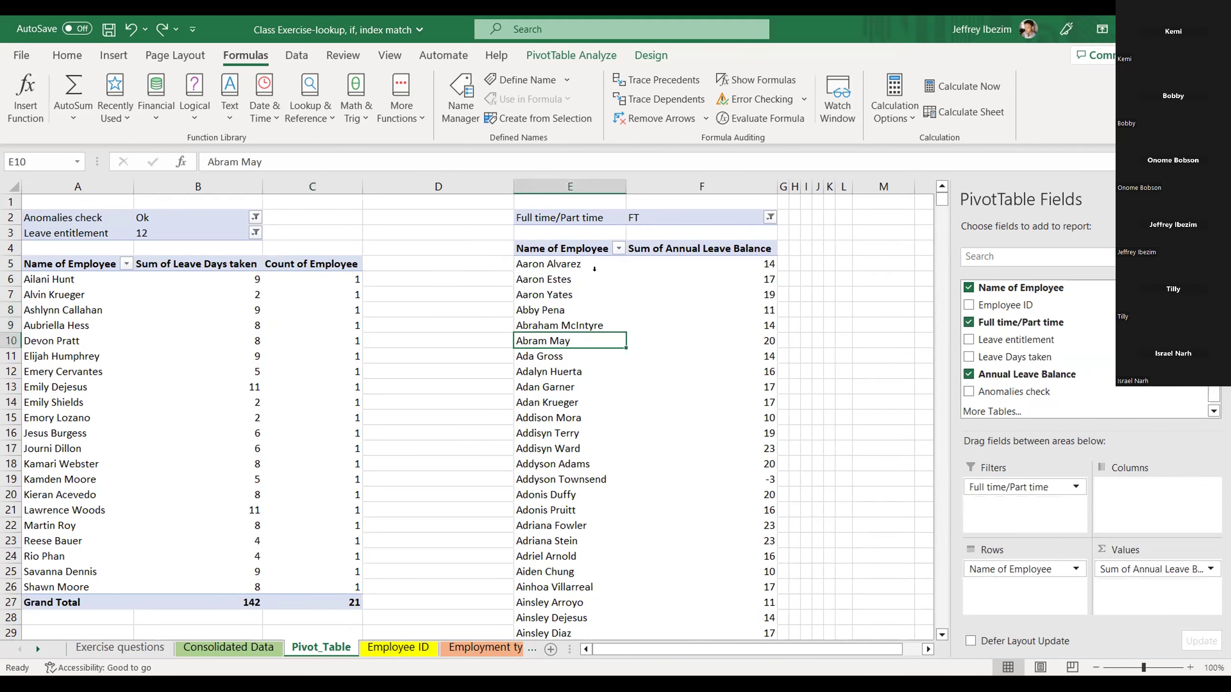
pyautogui.click(581, 248)
pyautogui.moveTo(1023, 569); pyautogui.dragTo(814, 515)
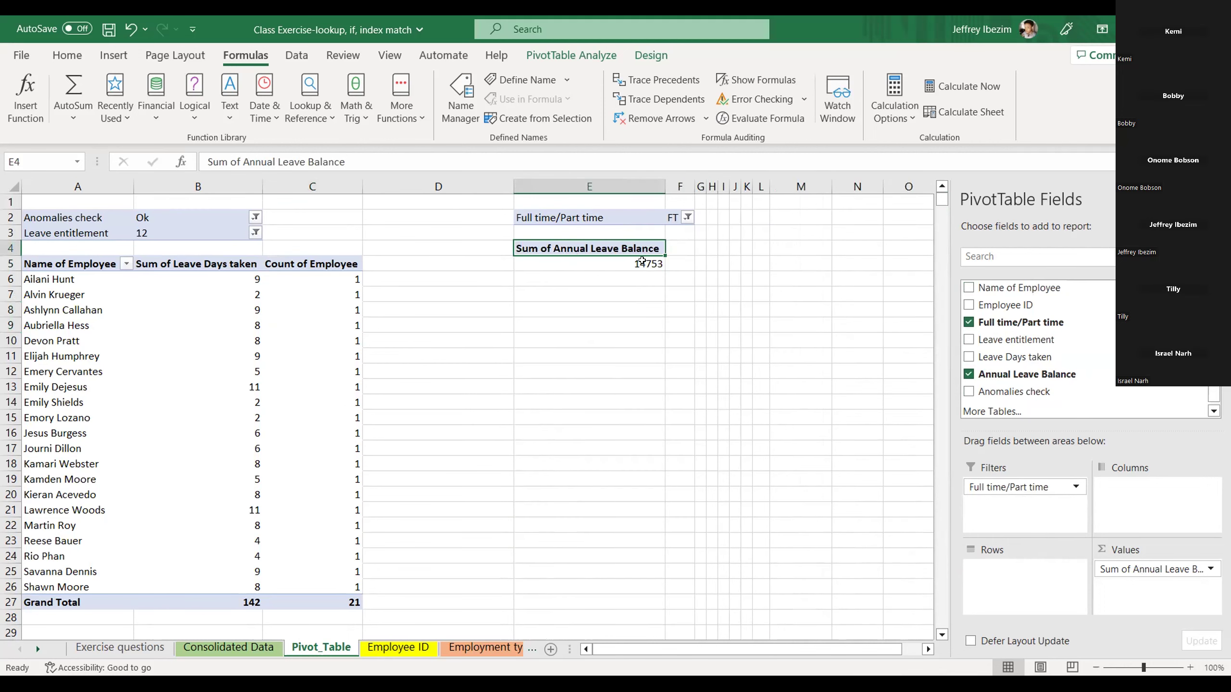
# Set the Annual Leave Balance pivot's Full time/Part time filter to PT and go back to the Consolidated Data sheet
pyautogui.click(687, 217)
pyautogui.click(523, 267)
pyautogui.click(597, 423)
pyautogui.scroll(-7, 674, 442)
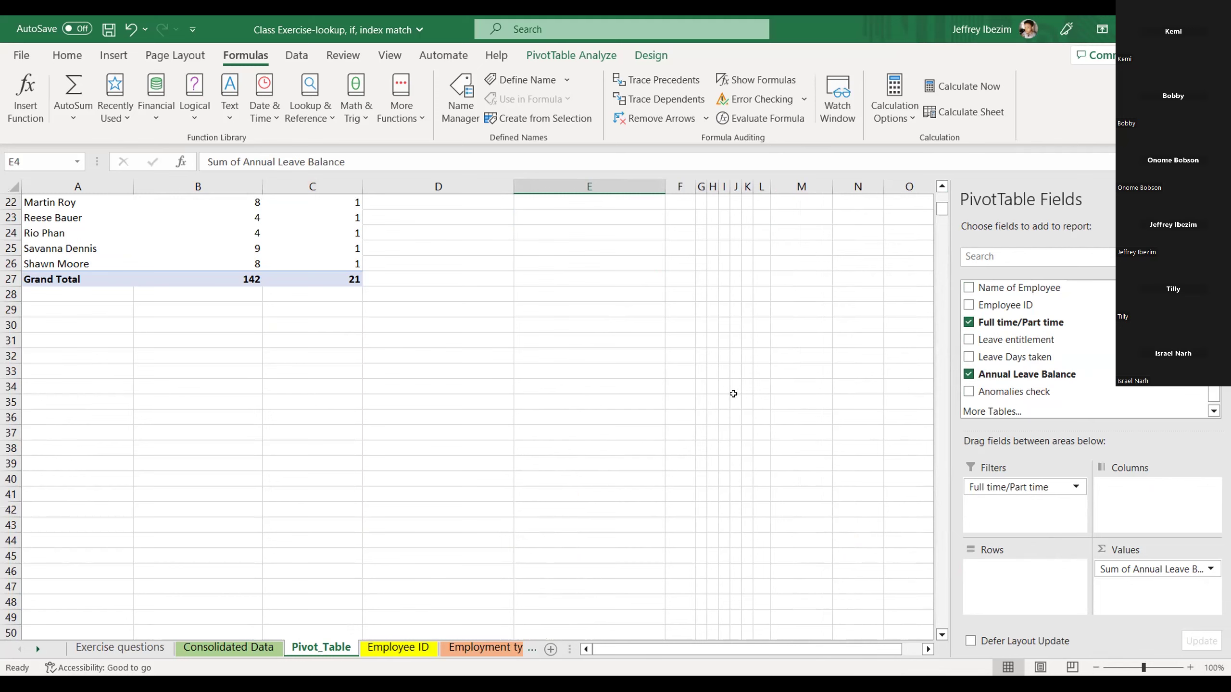
pyautogui.scroll(7, 599, 398)
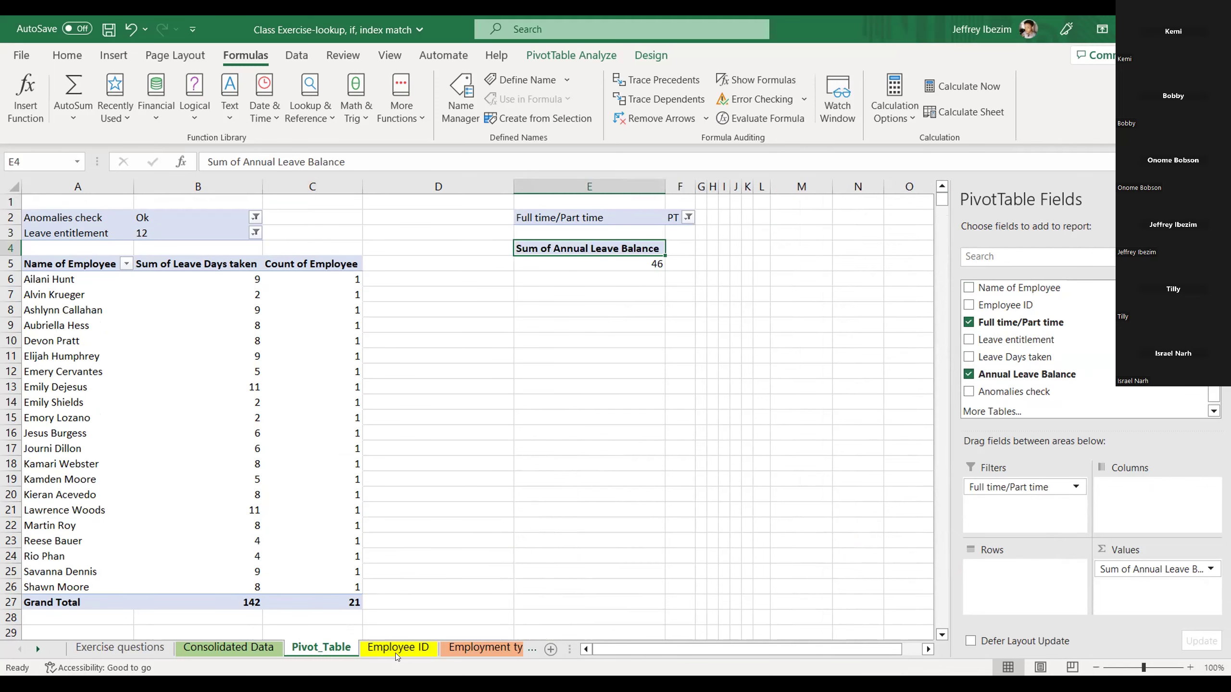
pyautogui.click(229, 648)
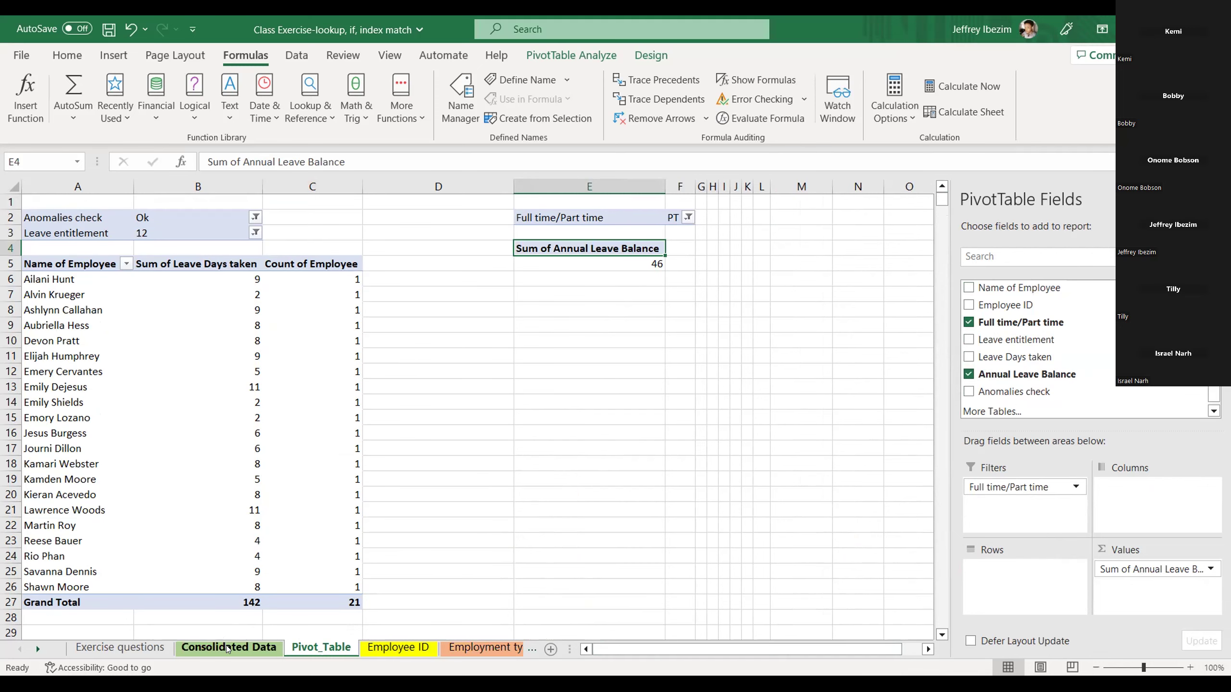
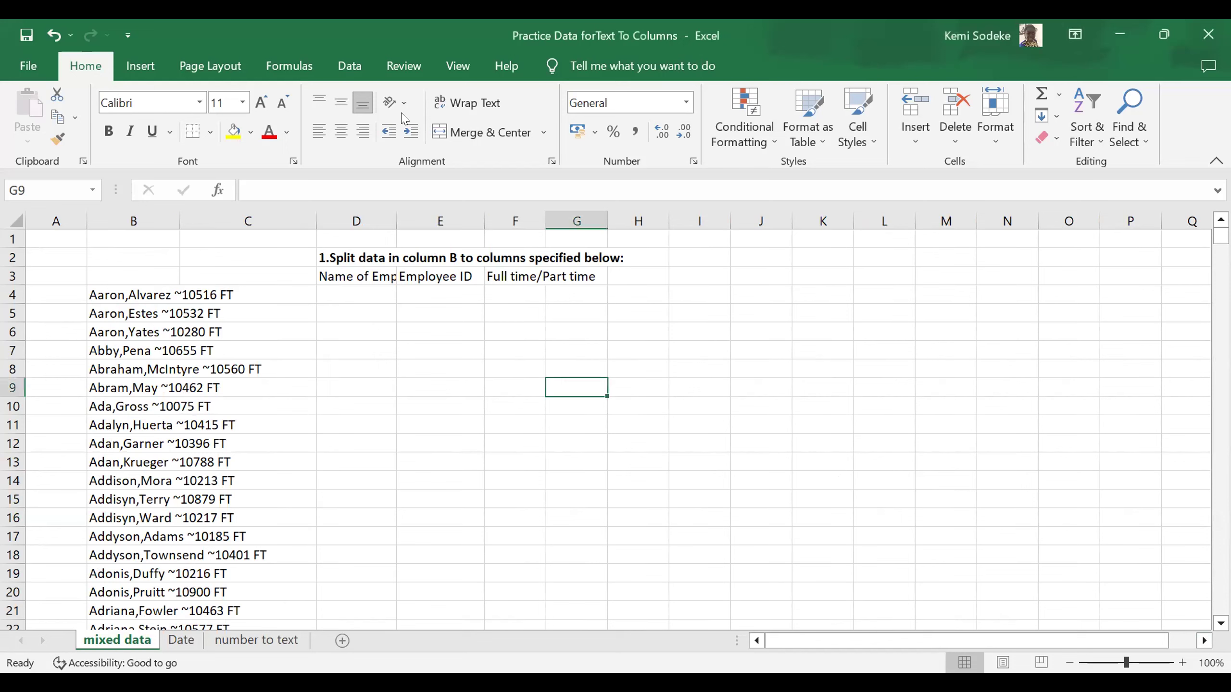
# Examine how name, ID and employment type are combined in column B of the mixed data sheet, in B9 and B4
pyautogui.click(351, 67)
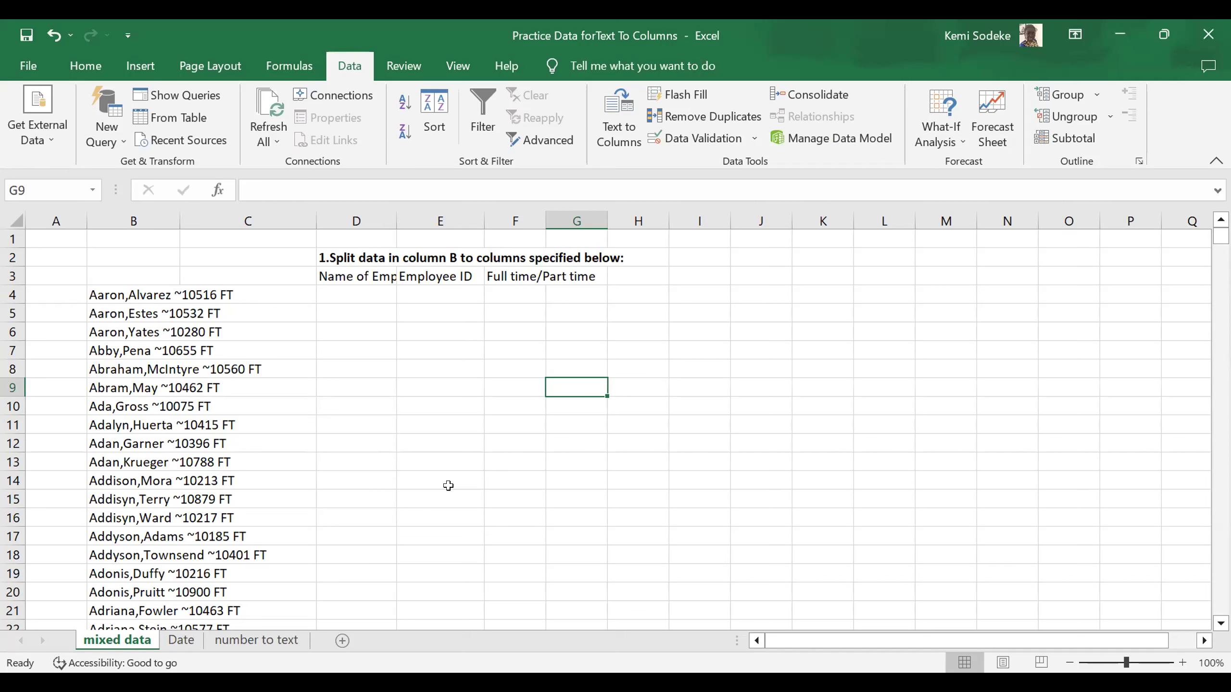
pyautogui.click(171, 385)
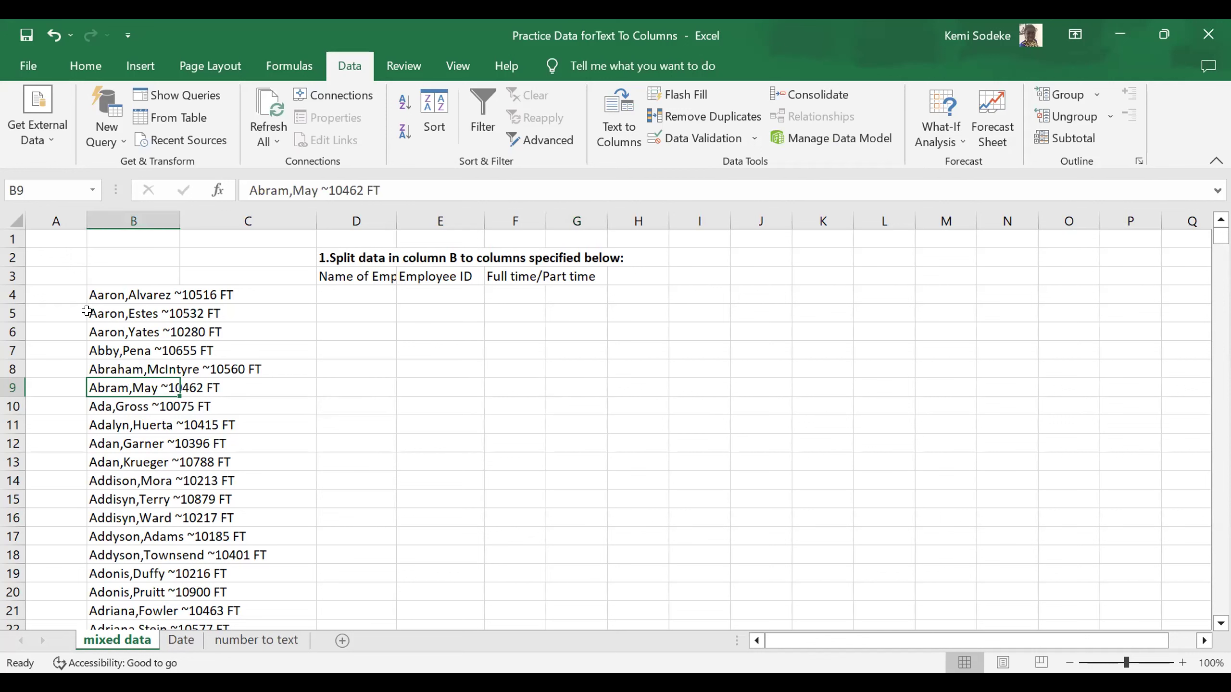
pyautogui.click(110, 293)
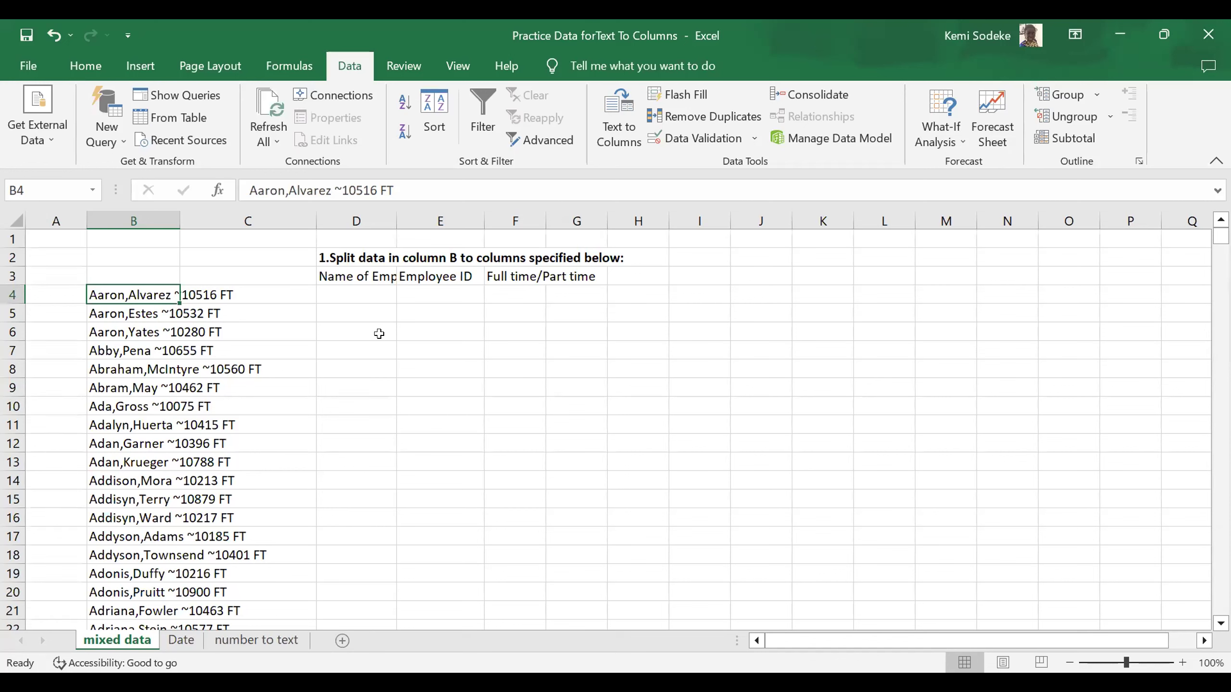
# Shift the Employee ID and Full time/Part time headers to F3:G3 and enter First Name in D3 and Last Name in E3
pyautogui.click(363, 275)
pyautogui.moveTo(436, 274); pyautogui.dragTo(562, 276)
pyautogui.click(359, 277)
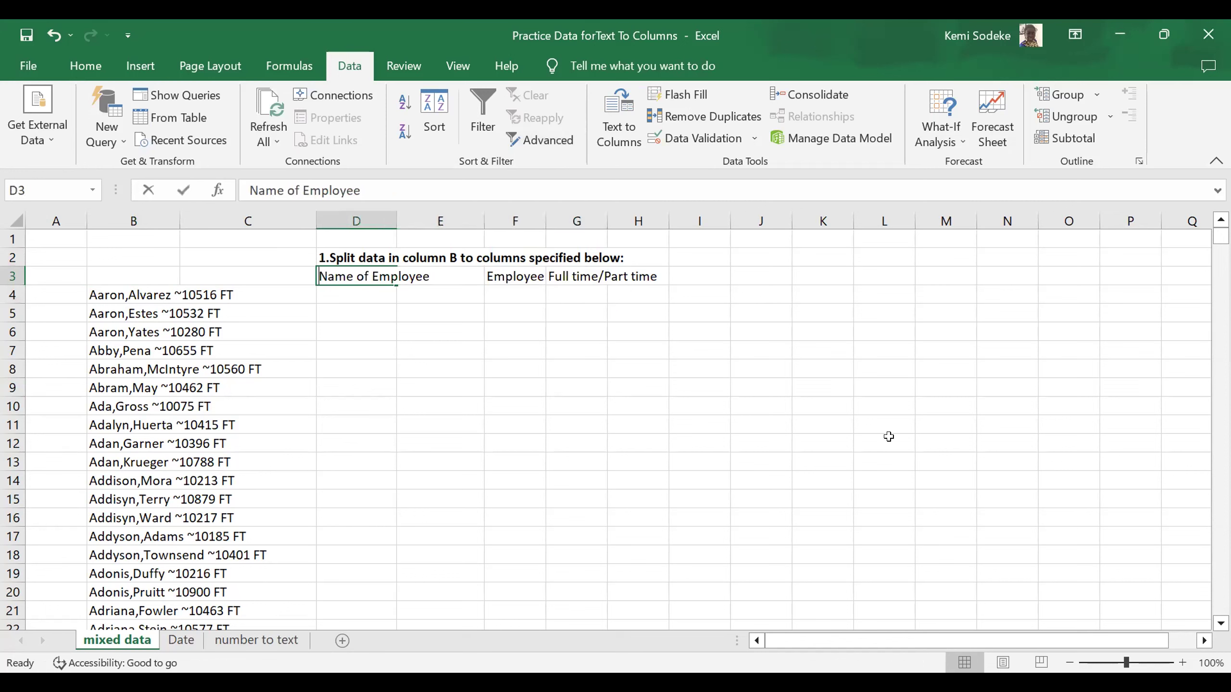
pyautogui.write('First Name')
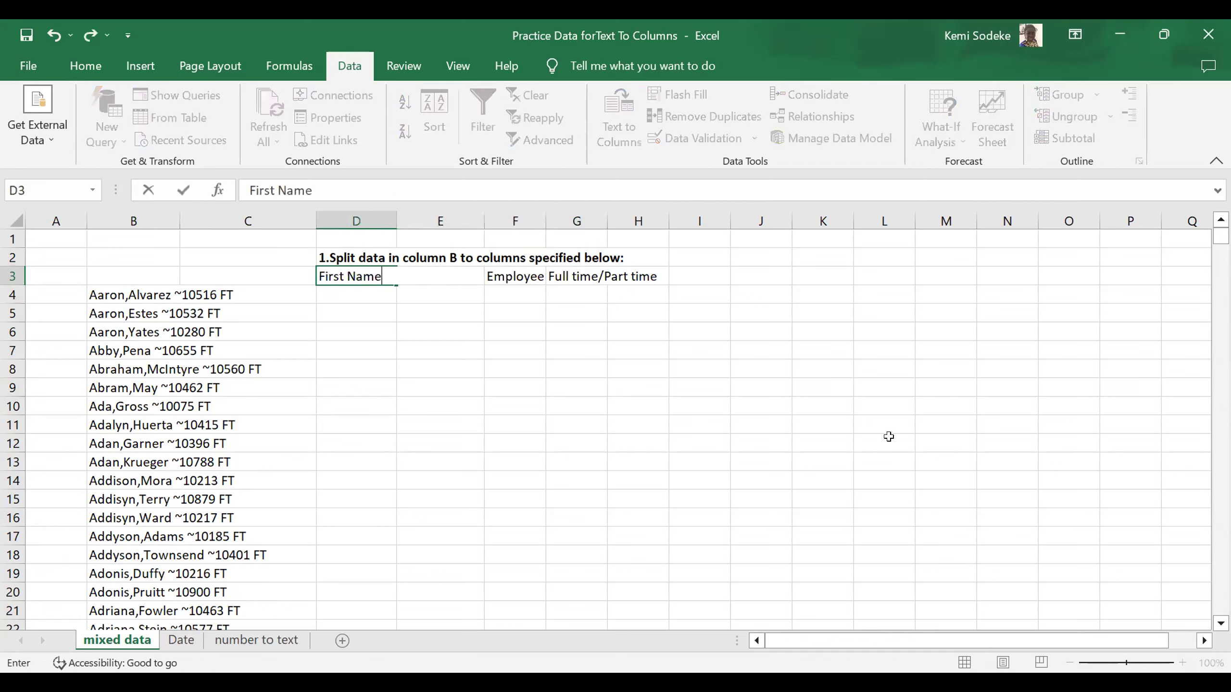
pyautogui.press('Tab')
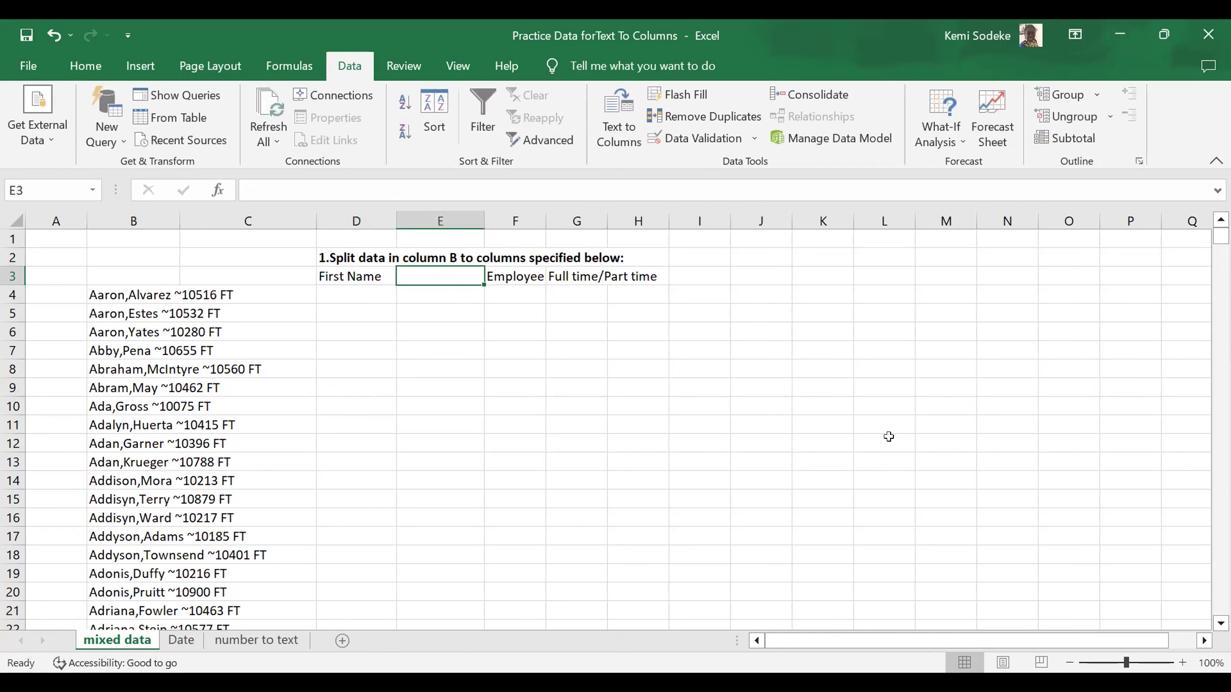
pyautogui.write('Last Name')
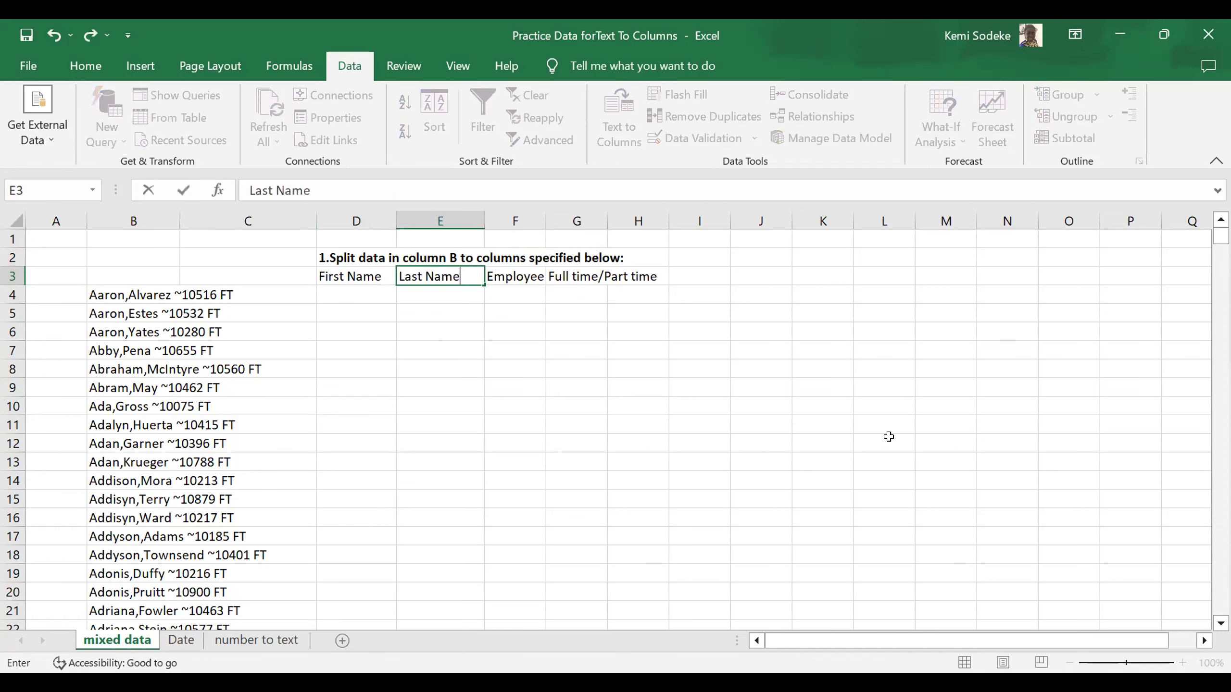
pyautogui.press('Return')
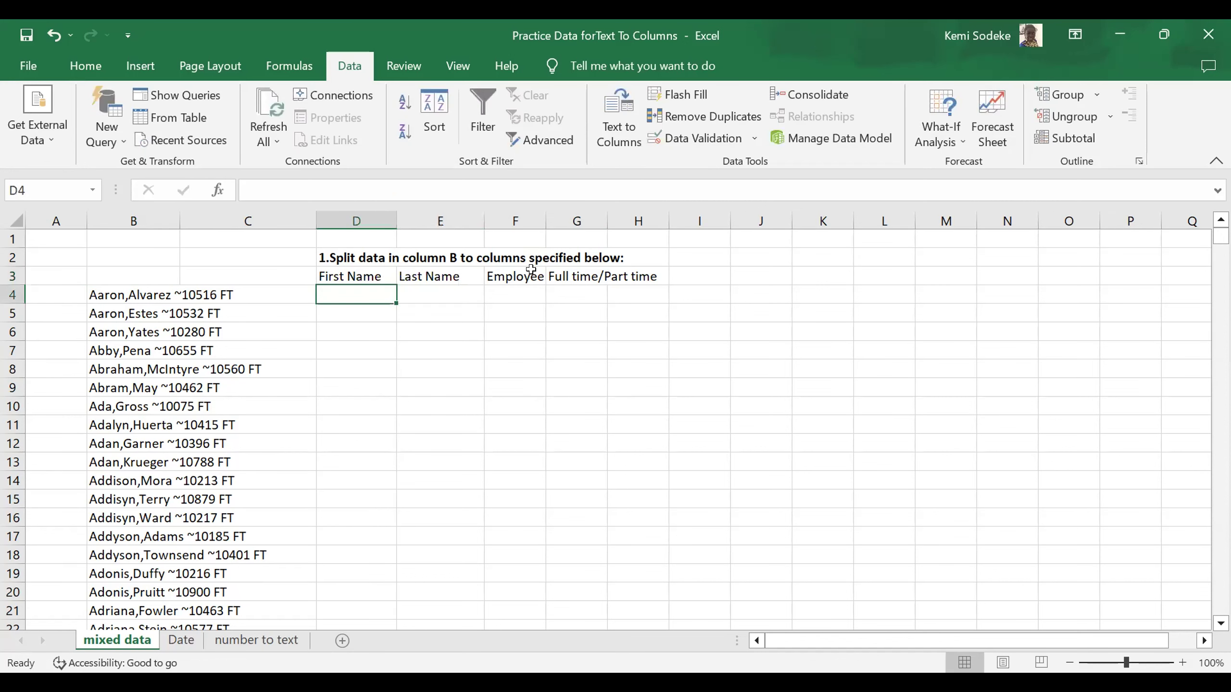
# Widen column F so the full Employee ID header fits
pyautogui.click(513, 273)
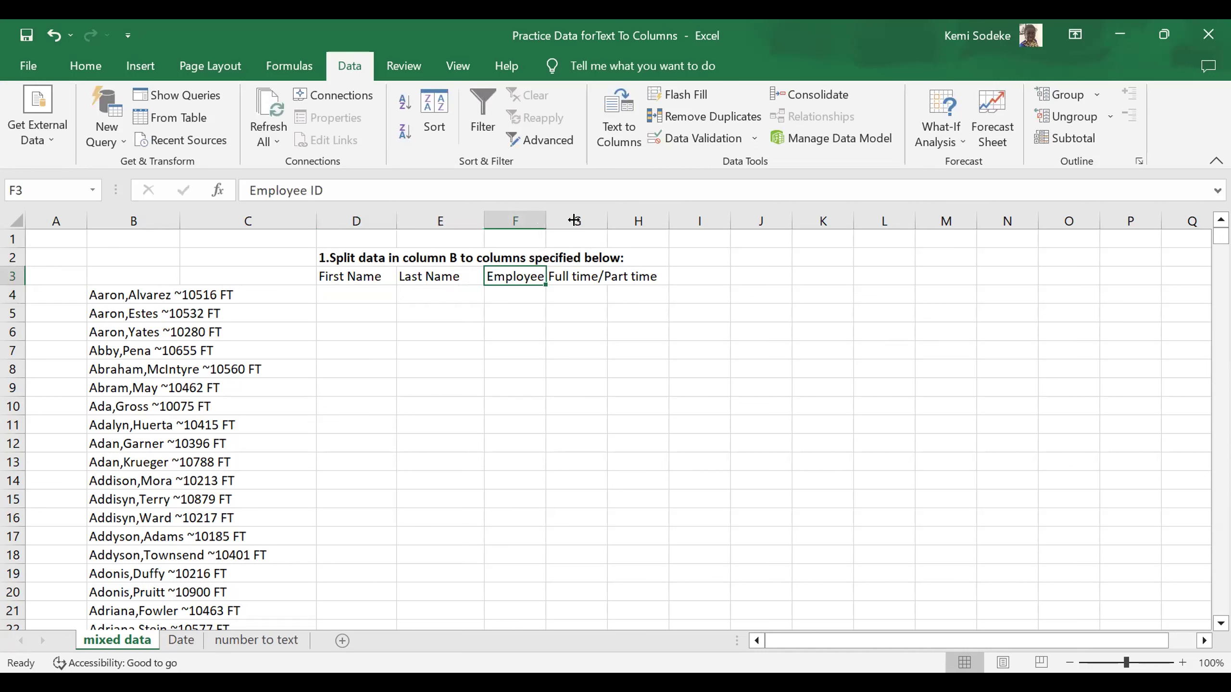
pyautogui.click(616, 270)
pyautogui.moveTo(547, 221); pyautogui.dragTo(581, 221)
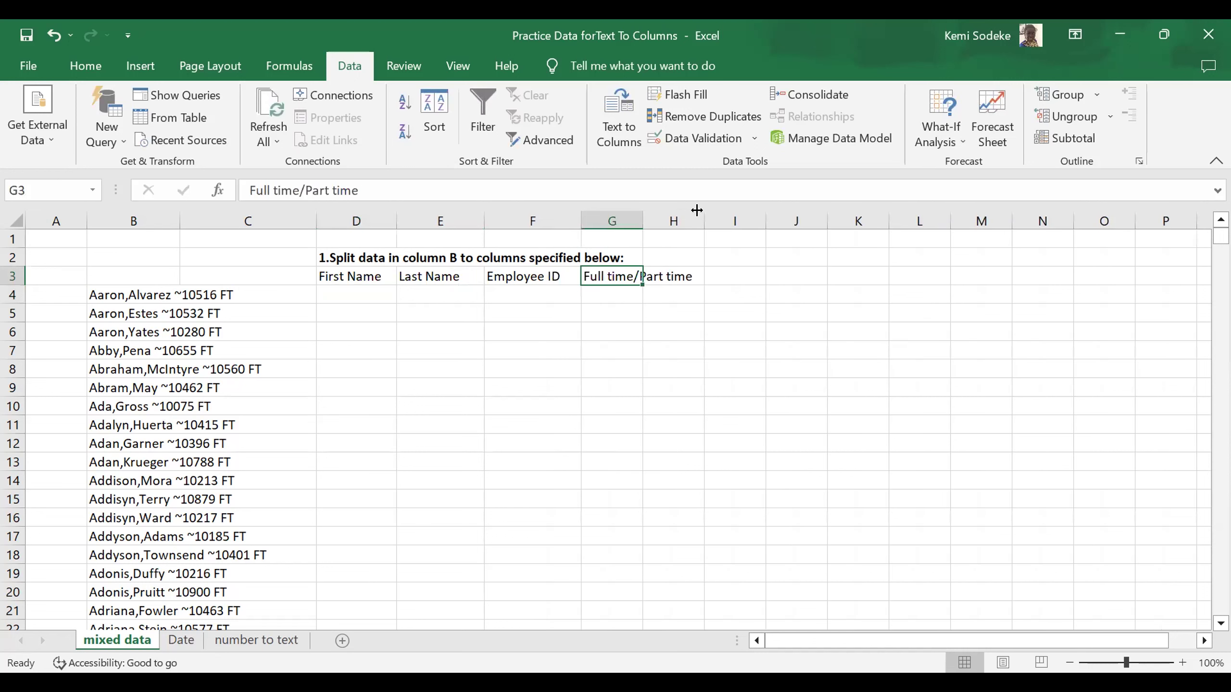
# AutoFit column G to the Full time/Part time header
pyautogui.hotkey('alt', 'h')
pyautogui.press('o')
pyautogui.press('i')
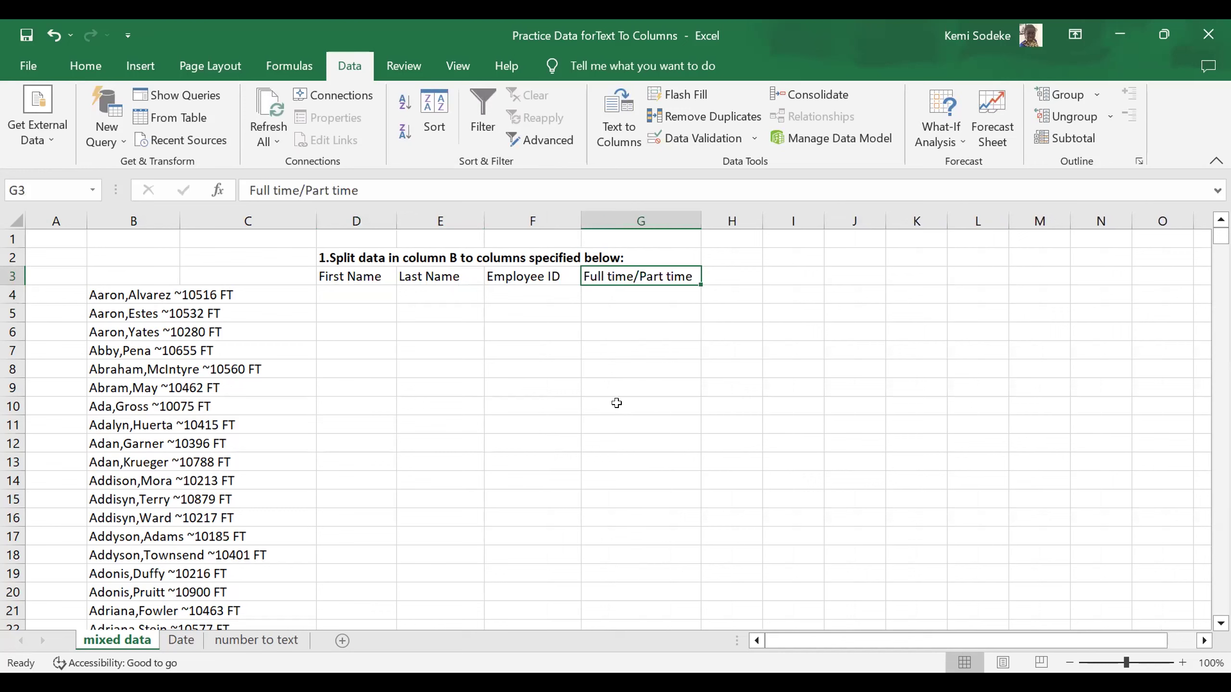
# Look through the combined entries down column B from B4 and compare them with the target headers in row 3
pyautogui.click(109, 294)
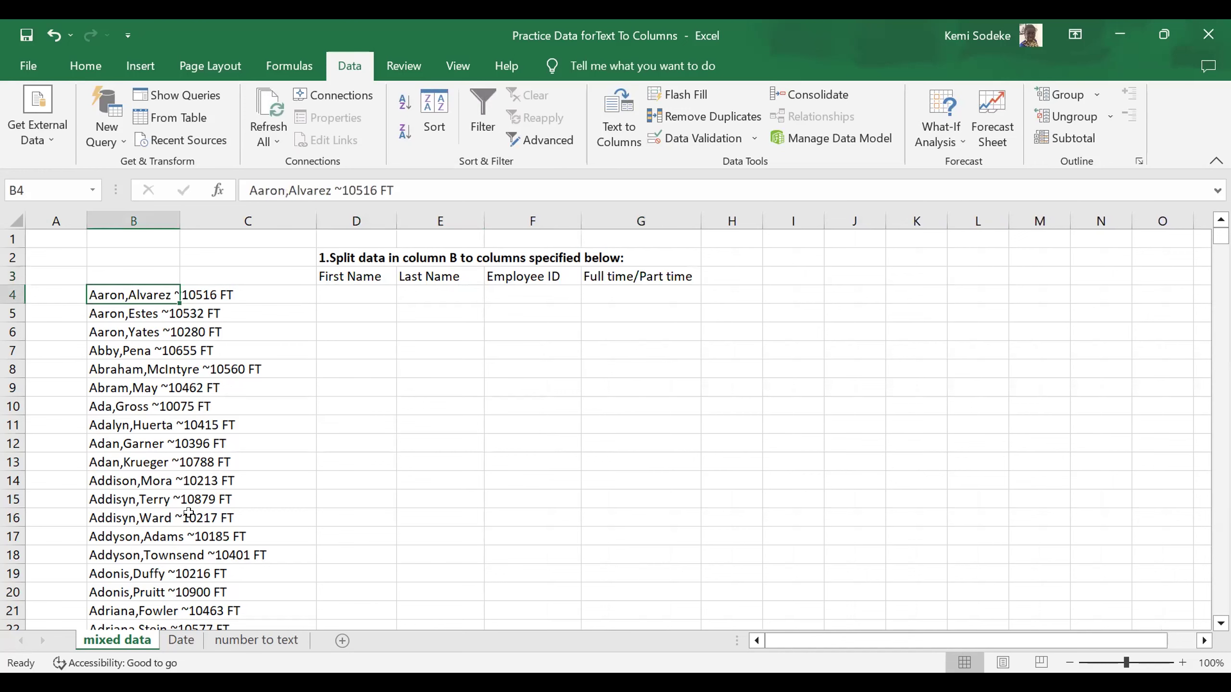
pyautogui.scroll(-1, 170, 519)
pyautogui.press('Down')
pyautogui.press('Down')
pyautogui.press('Down')
pyautogui.press('Down')
pyautogui.press('Down')
pyautogui.press('Down')
pyautogui.press('Down')
pyautogui.press('Down')
pyautogui.press('Down')
pyautogui.press('Down')
pyautogui.press('Down')
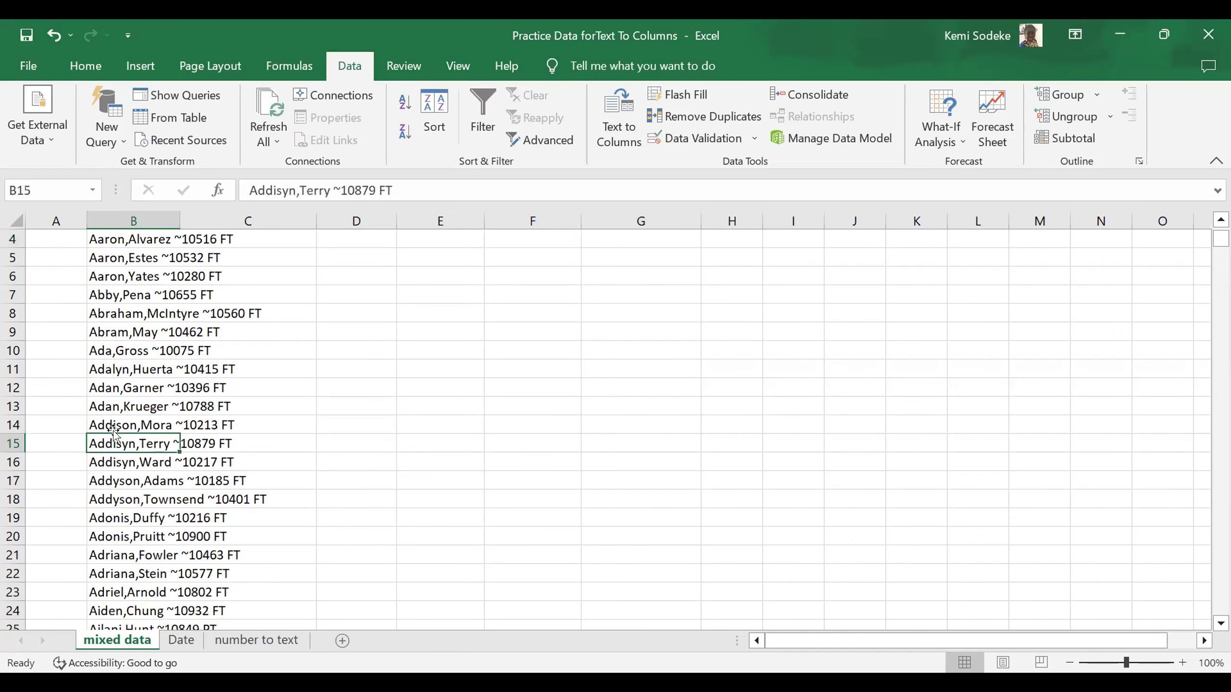
pyautogui.click(678, 399)
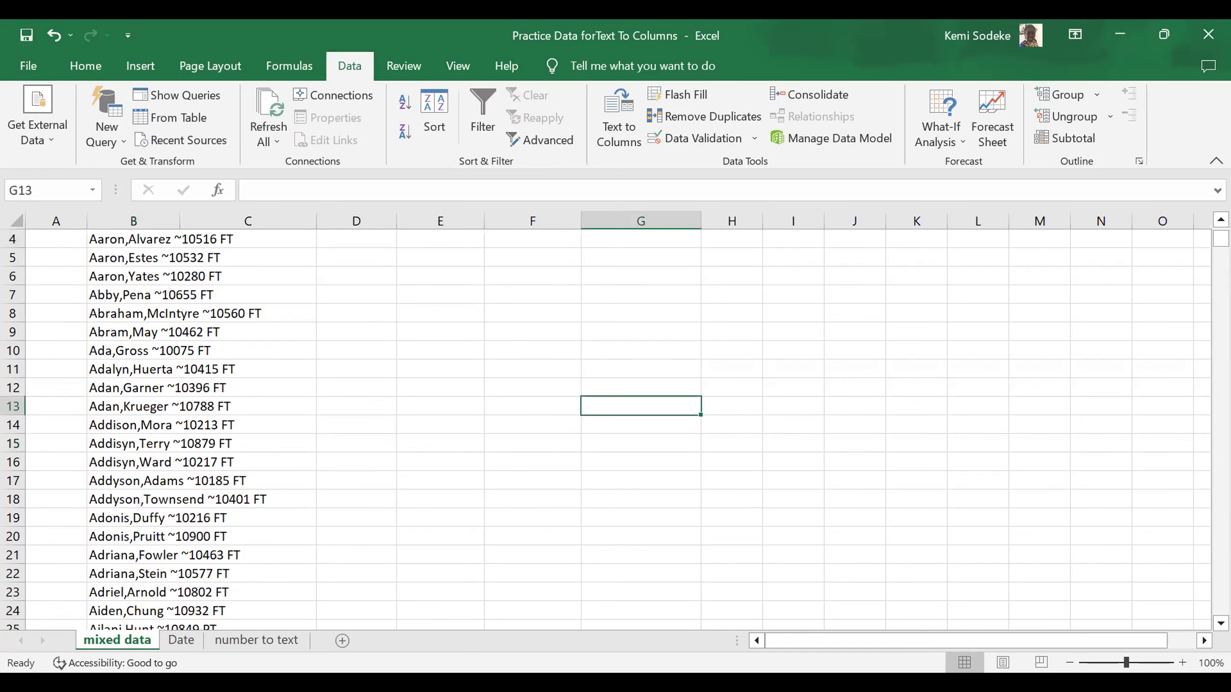
pyautogui.scroll(-7, 678, 398)
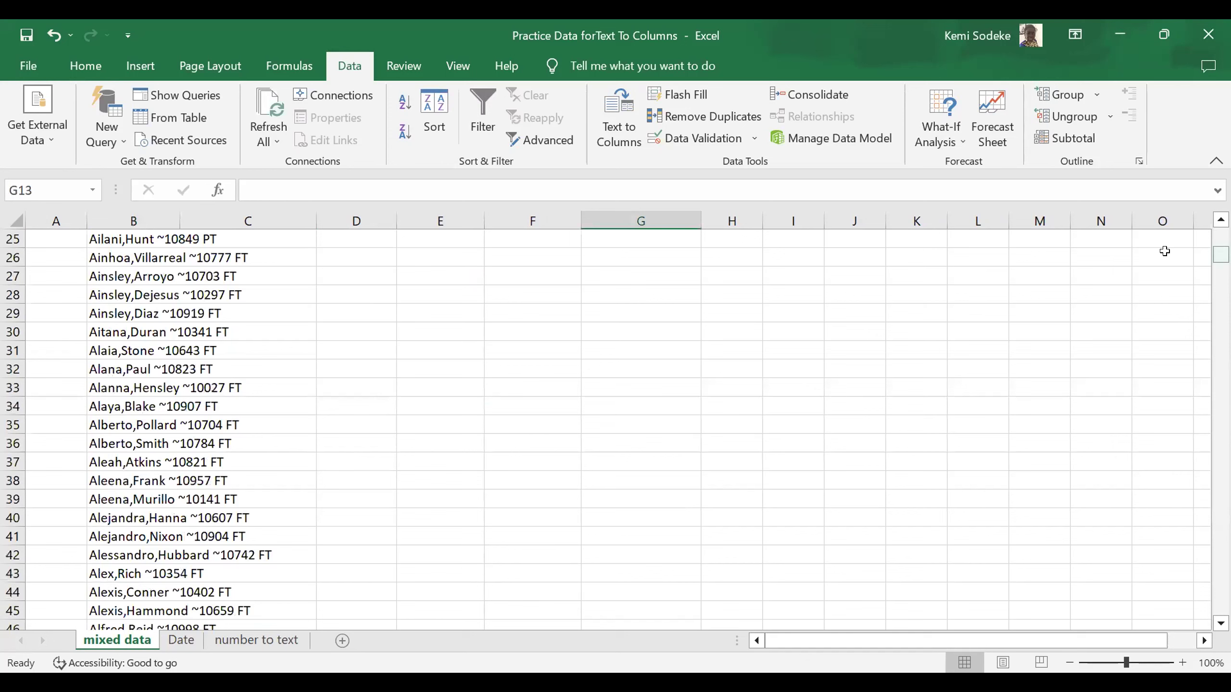
pyautogui.scroll(8, 527, 388)
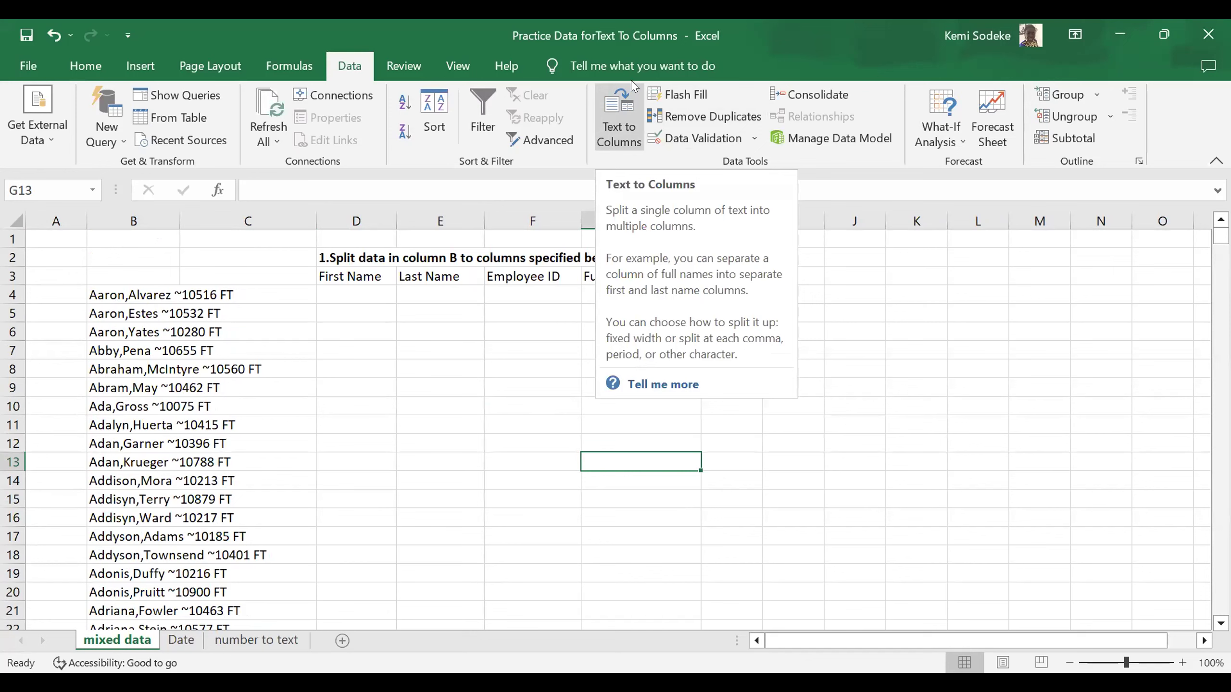
pyautogui.click(449, 403)
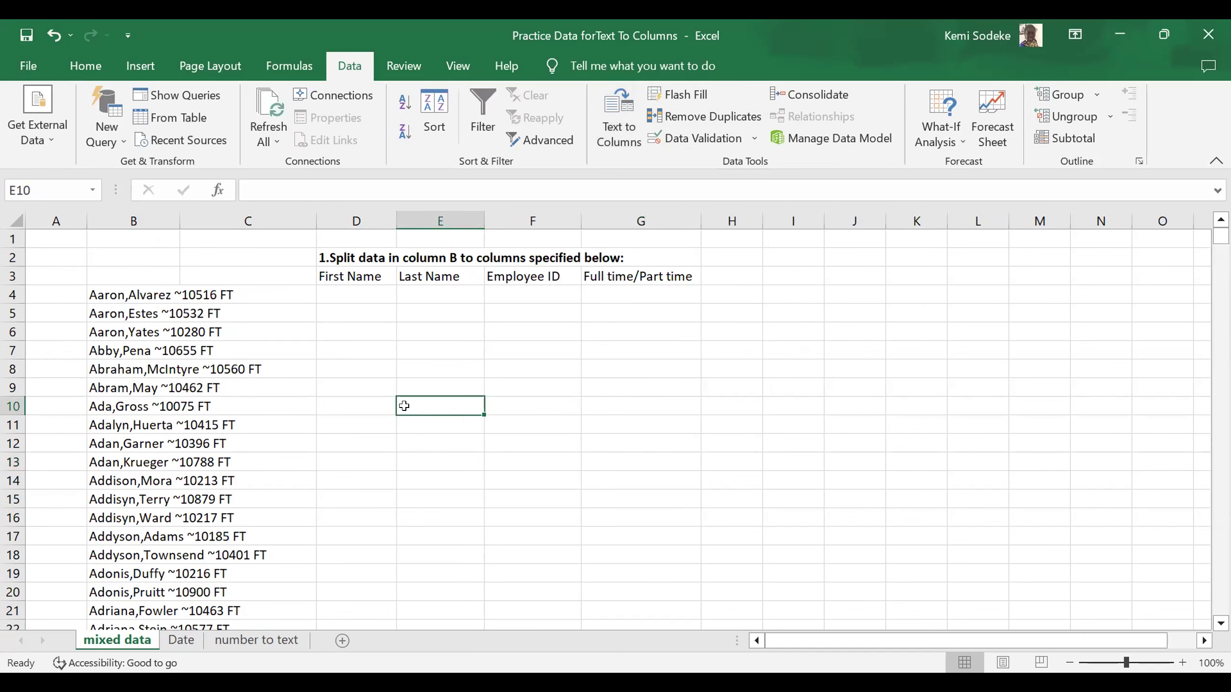
# Select the combined entries in B4:B498 and start Text to Columns on them
pyautogui.moveTo(127, 295); pyautogui.dragTo(119, 626)
pyautogui.hotkey('ctrl', 'shift', 'Down')
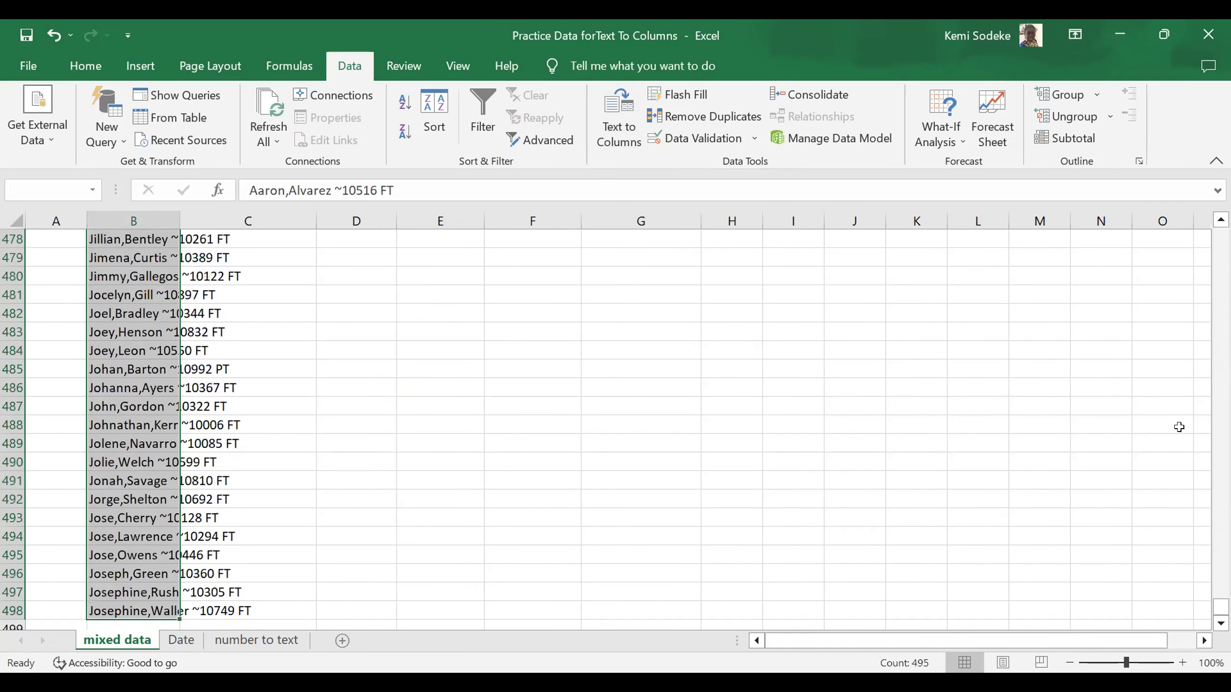
pyautogui.moveTo(1220, 608); pyautogui.dragTo(1203, 219)
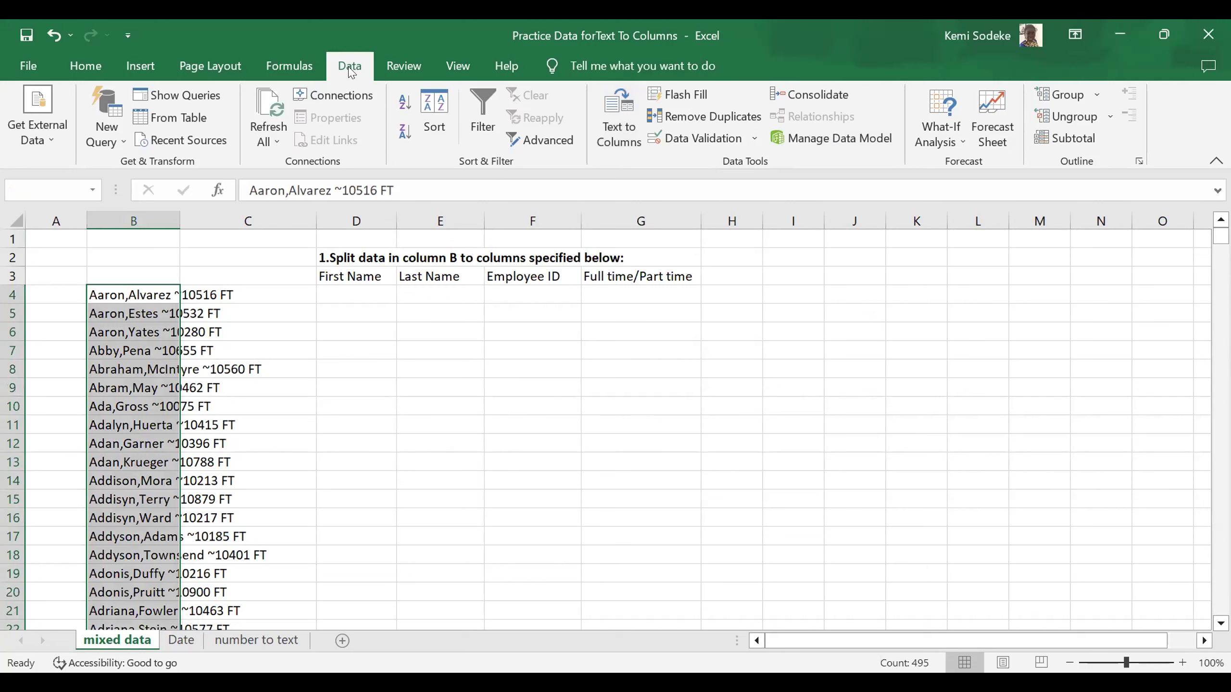
pyautogui.click(619, 117)
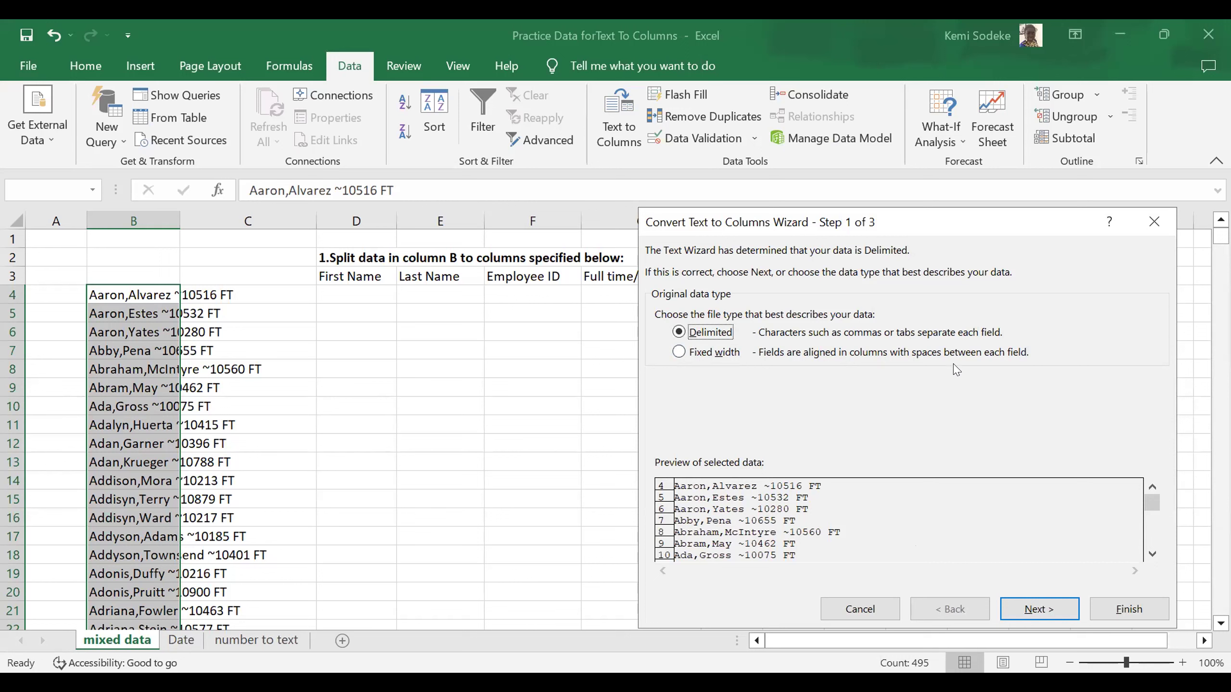
# Try the Fixed width data type, check its break-line preview against the entries, and return to the data type choice
pyautogui.click(679, 353)
pyautogui.click(1041, 612)
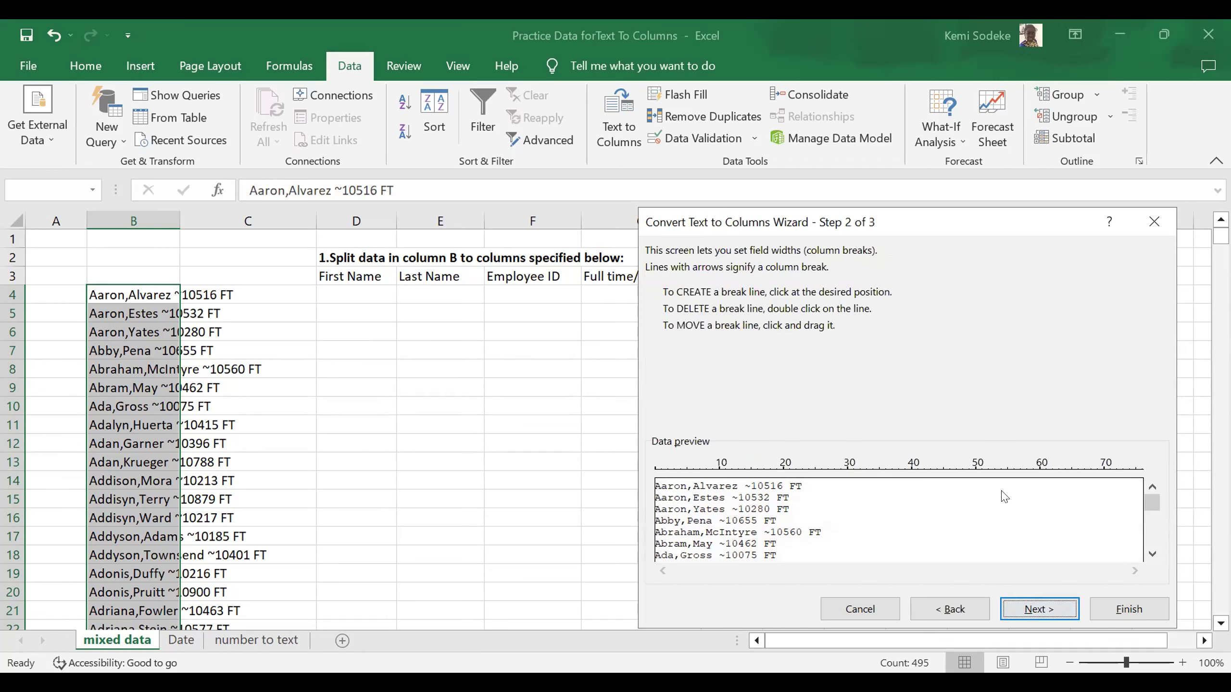
pyautogui.click(725, 521)
pyautogui.click(820, 500)
pyautogui.click(763, 535)
pyautogui.click(950, 610)
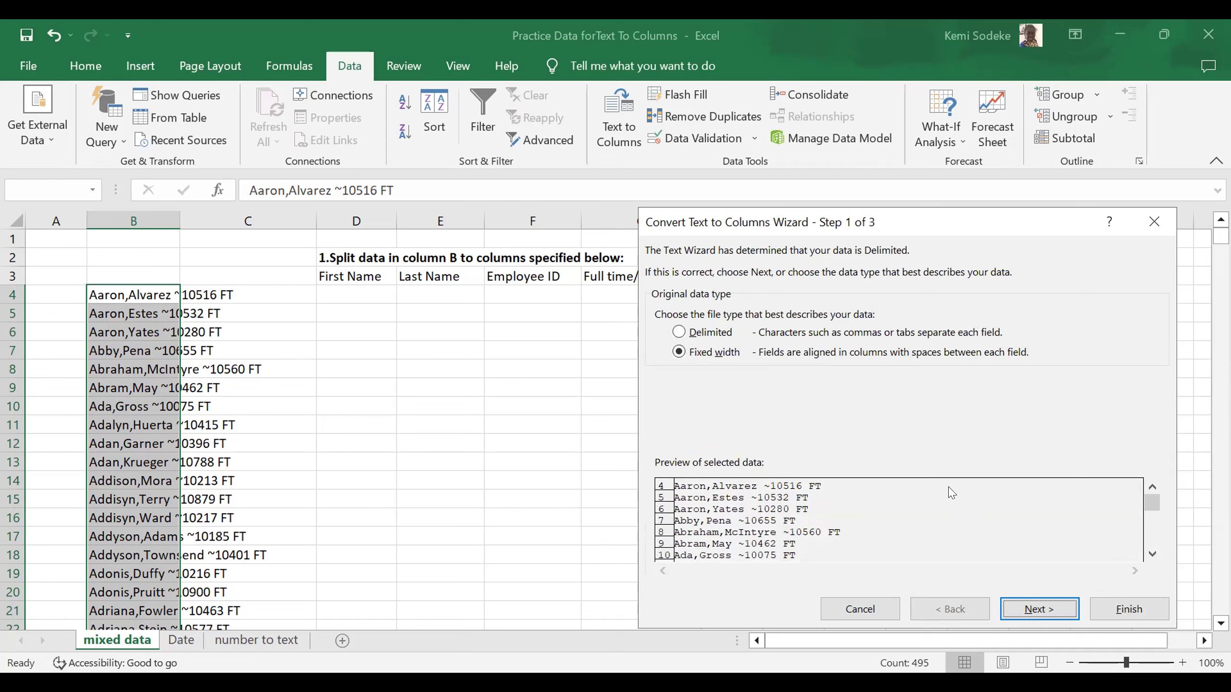
# Choose the Delimited data type and set Comma, Space and Other "~" as the delimiters
pyautogui.click(680, 333)
pyautogui.click(1042, 612)
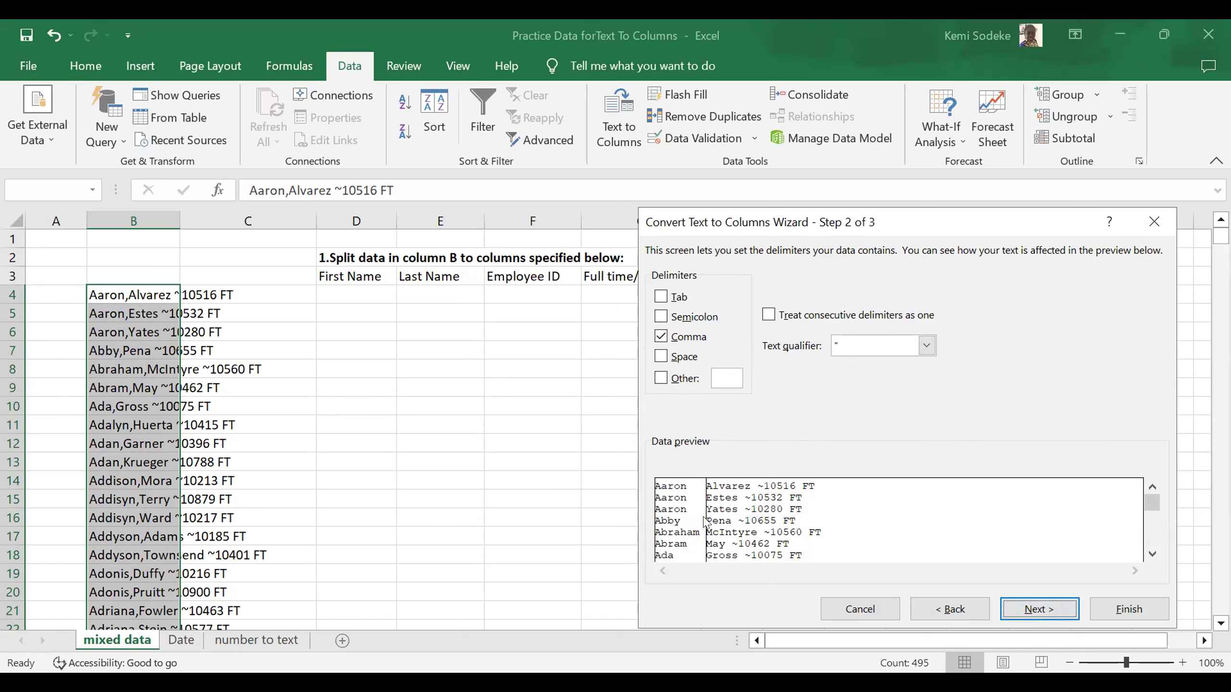
pyautogui.click(661, 336)
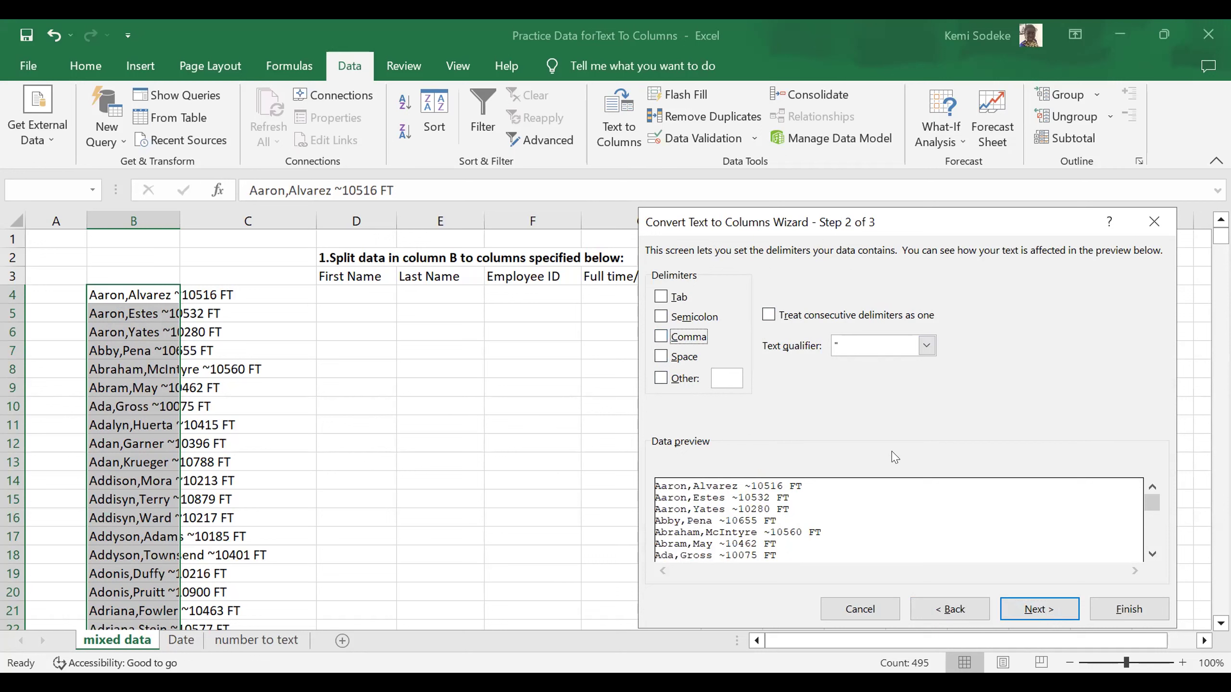
pyautogui.click(660, 337)
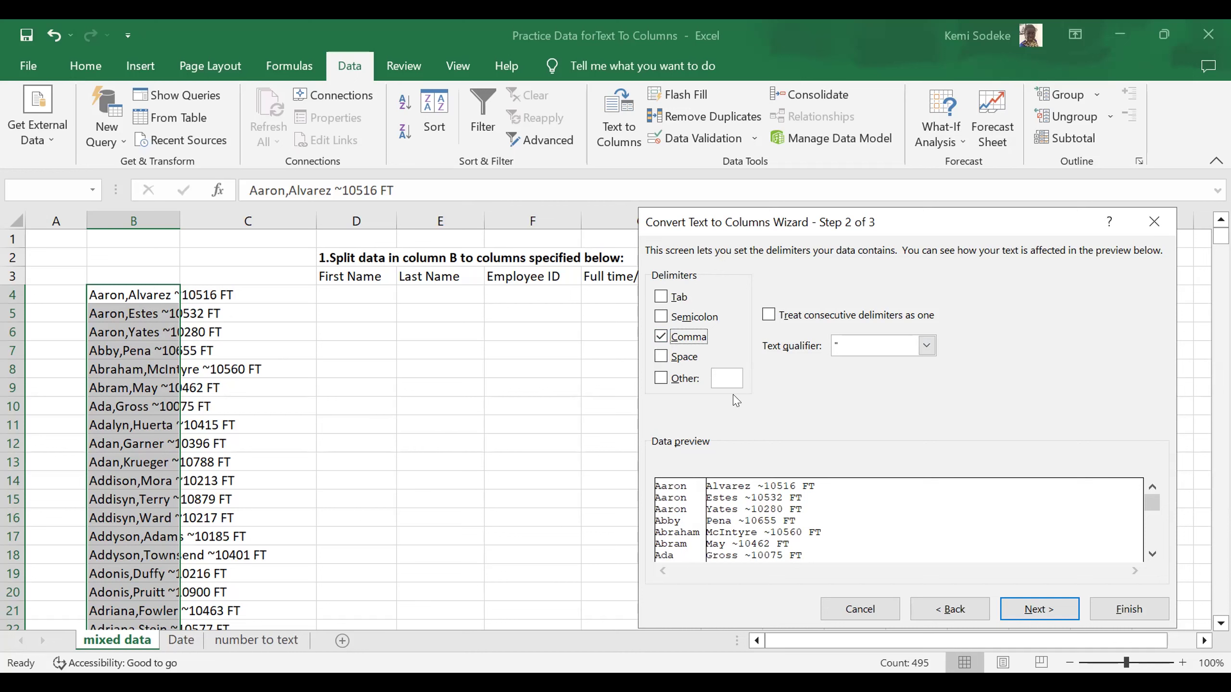
pyautogui.click(661, 378)
pyautogui.write('~')
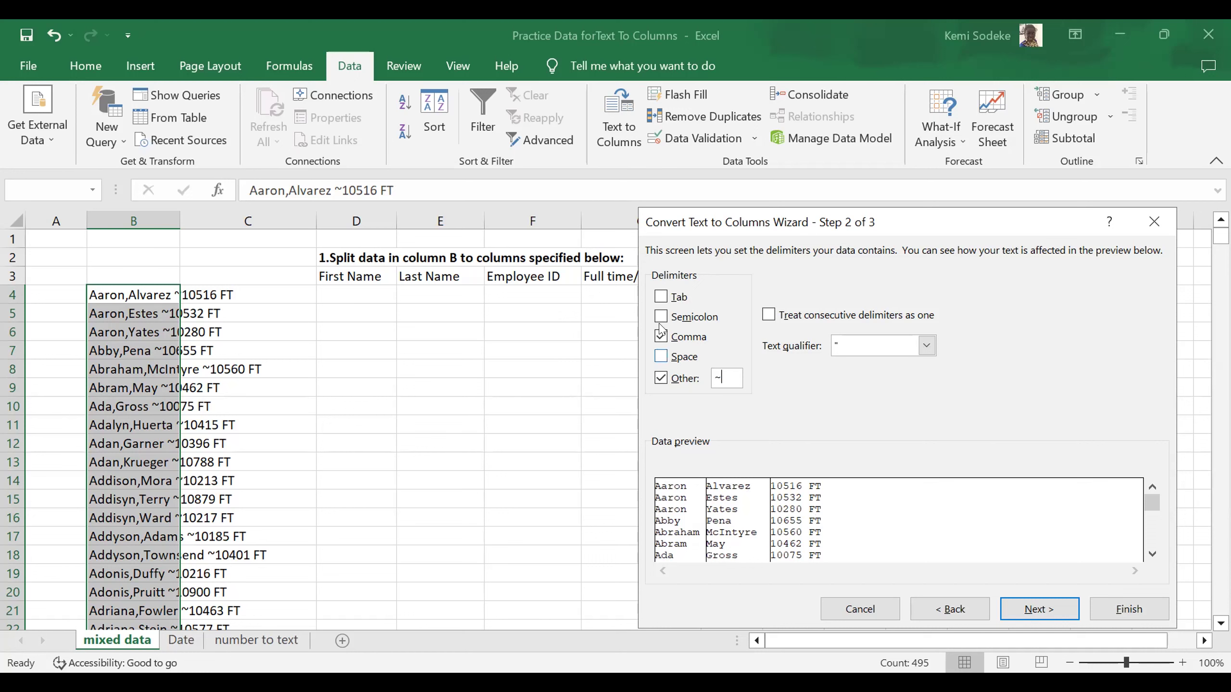
pyautogui.click(660, 356)
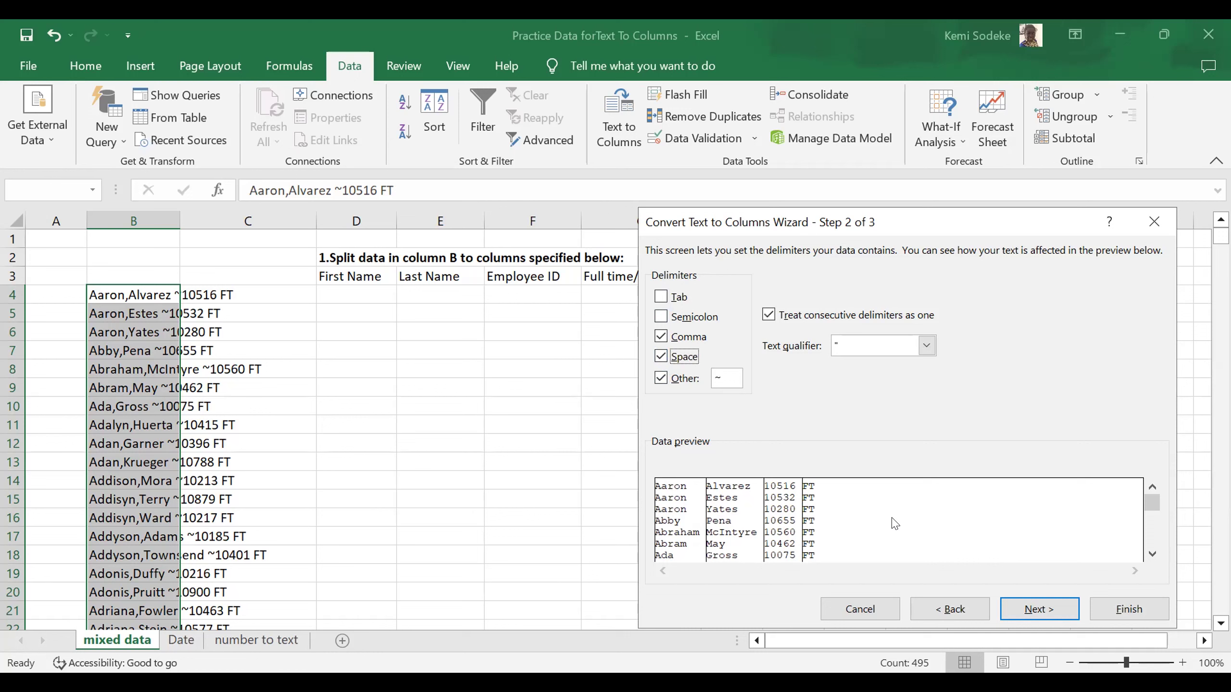
# Set the split's destination to $D$4 with General format and finish it, allowing existing data to be replaced
pyautogui.click(1038, 610)
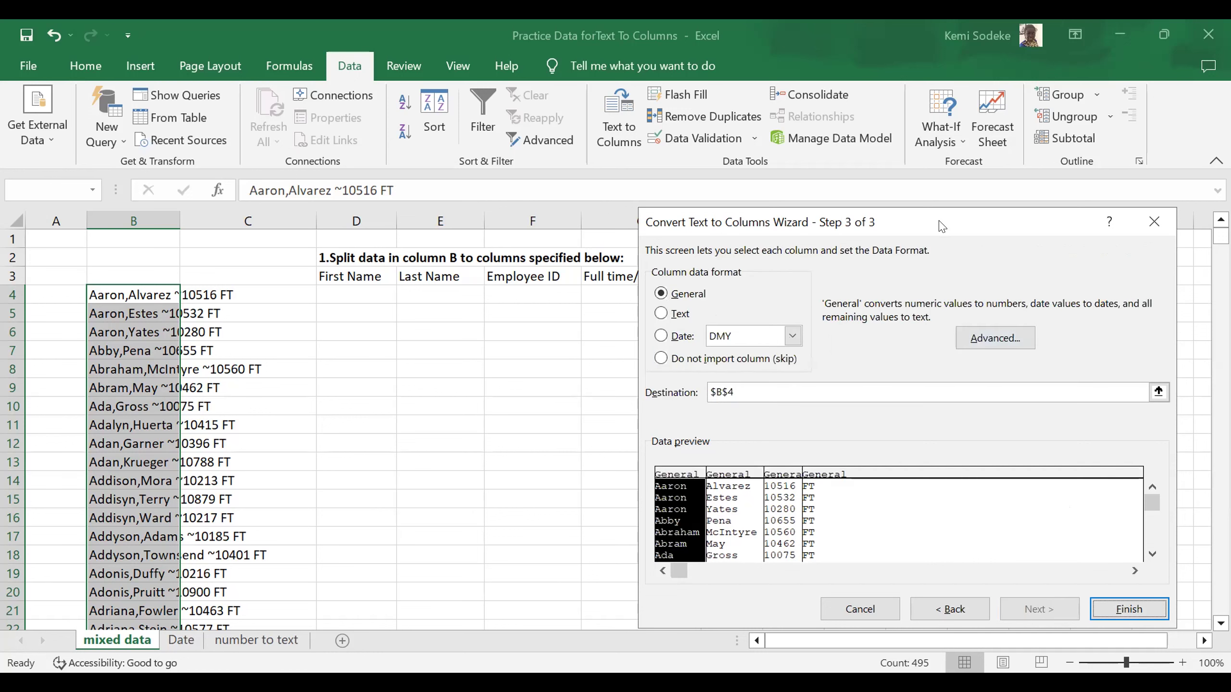
pyautogui.moveTo(824, 222); pyautogui.dragTo(912, 243)
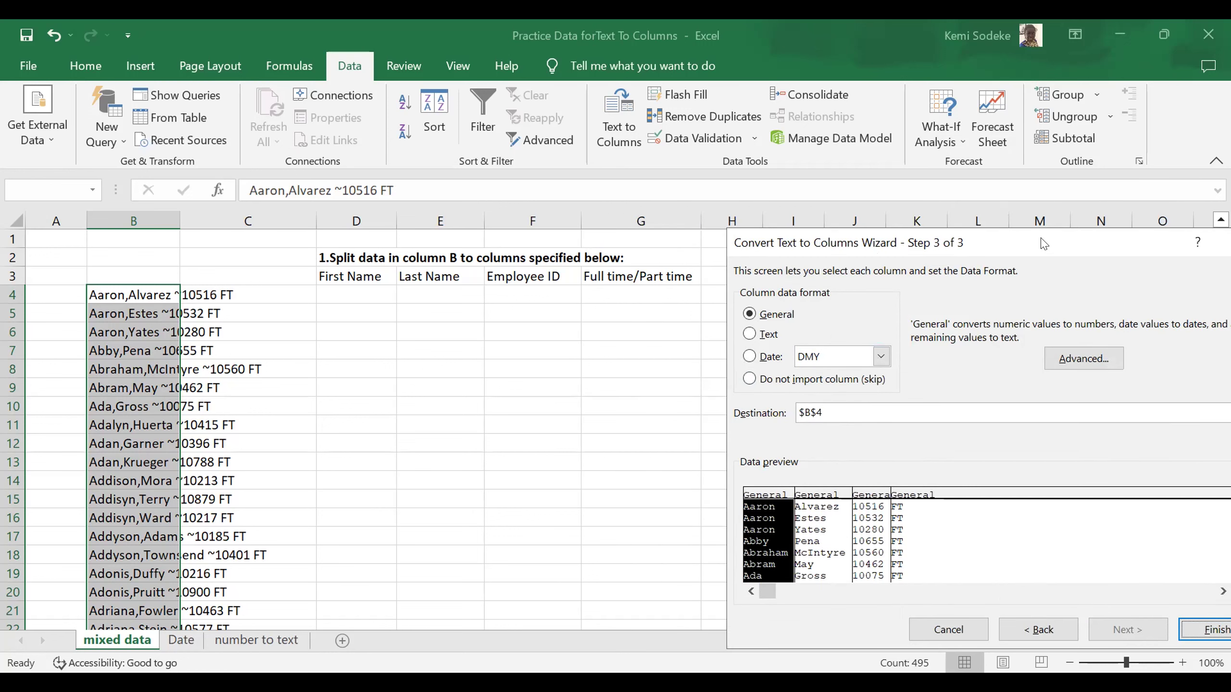
pyautogui.moveTo(1043, 244); pyautogui.dragTo(1003, 253)
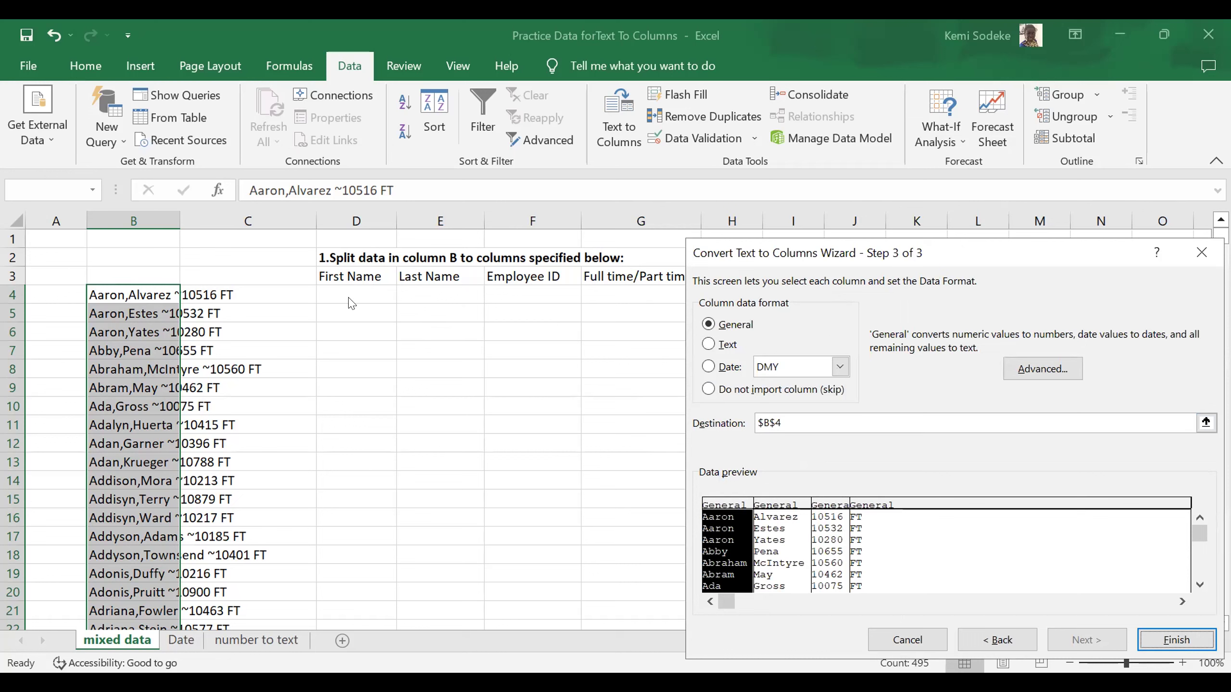
pyautogui.click(791, 422)
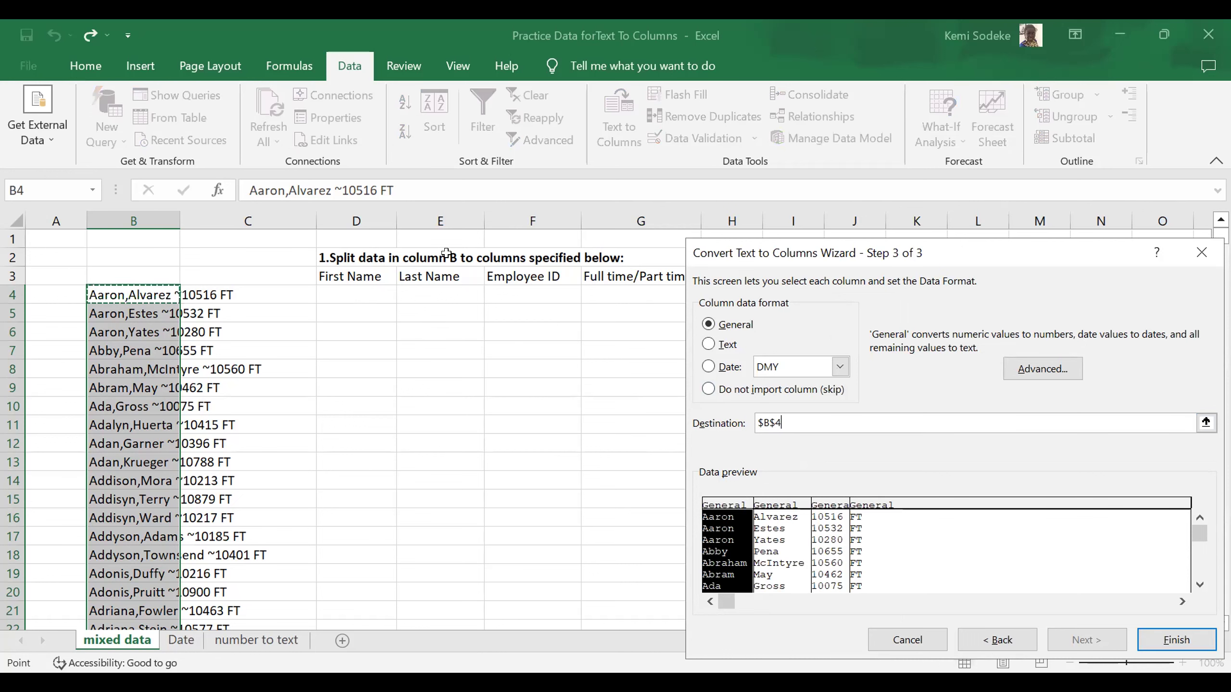
pyautogui.click(356, 293)
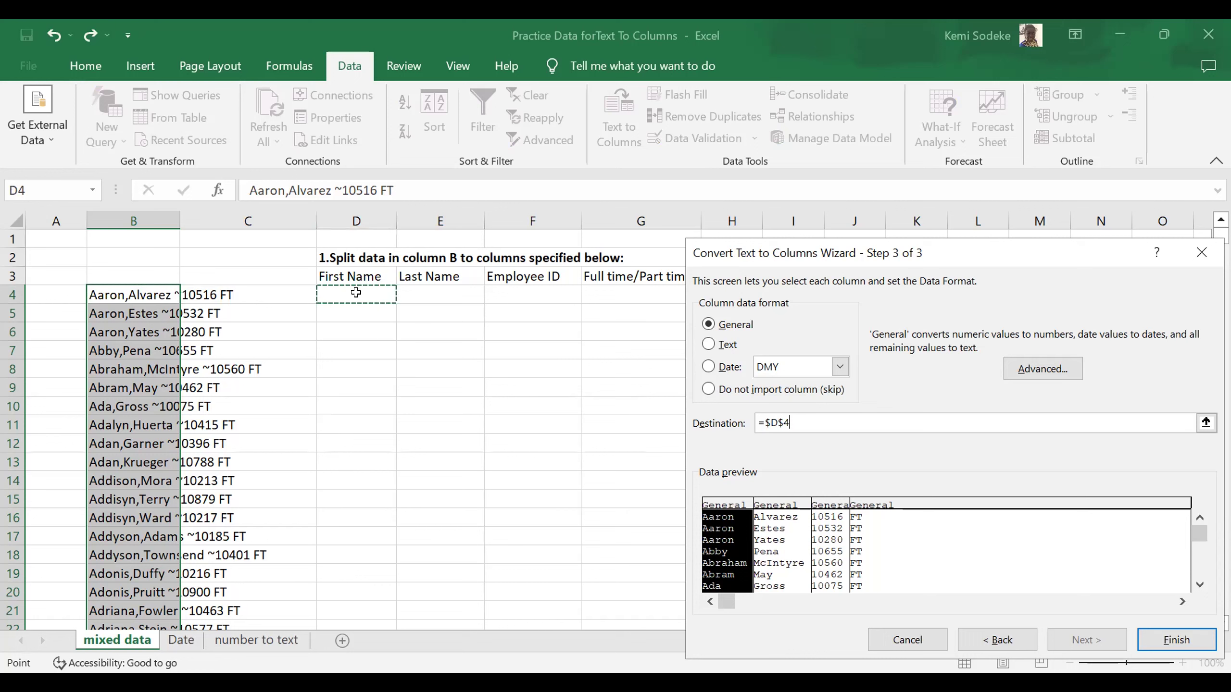
pyautogui.click(1168, 640)
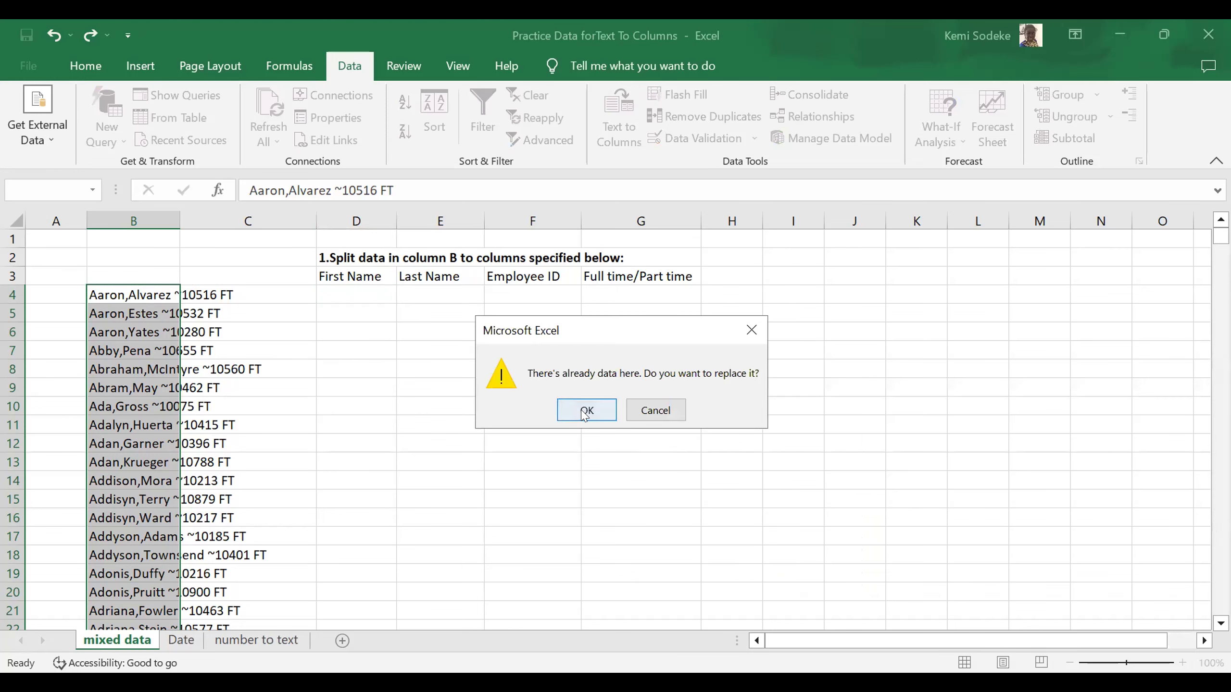
pyautogui.click(586, 410)
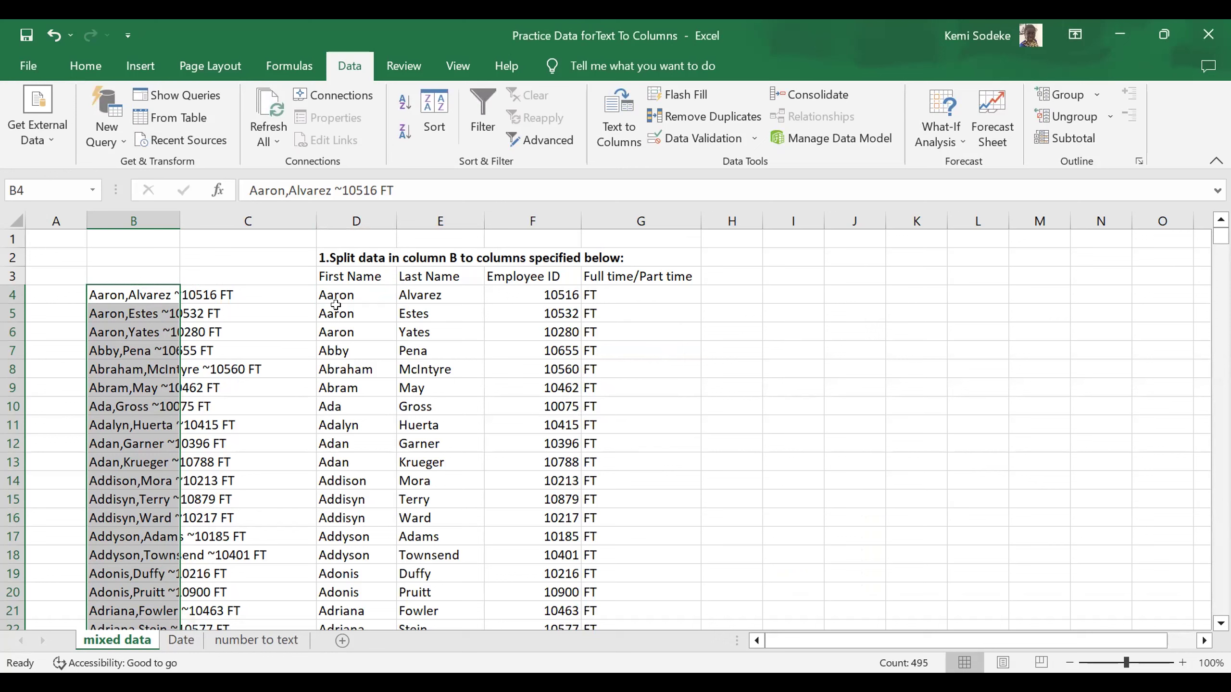
# Undo the Text to Columns split and deselect the entries in column B
pyautogui.hotkey('ctrl', 'z')
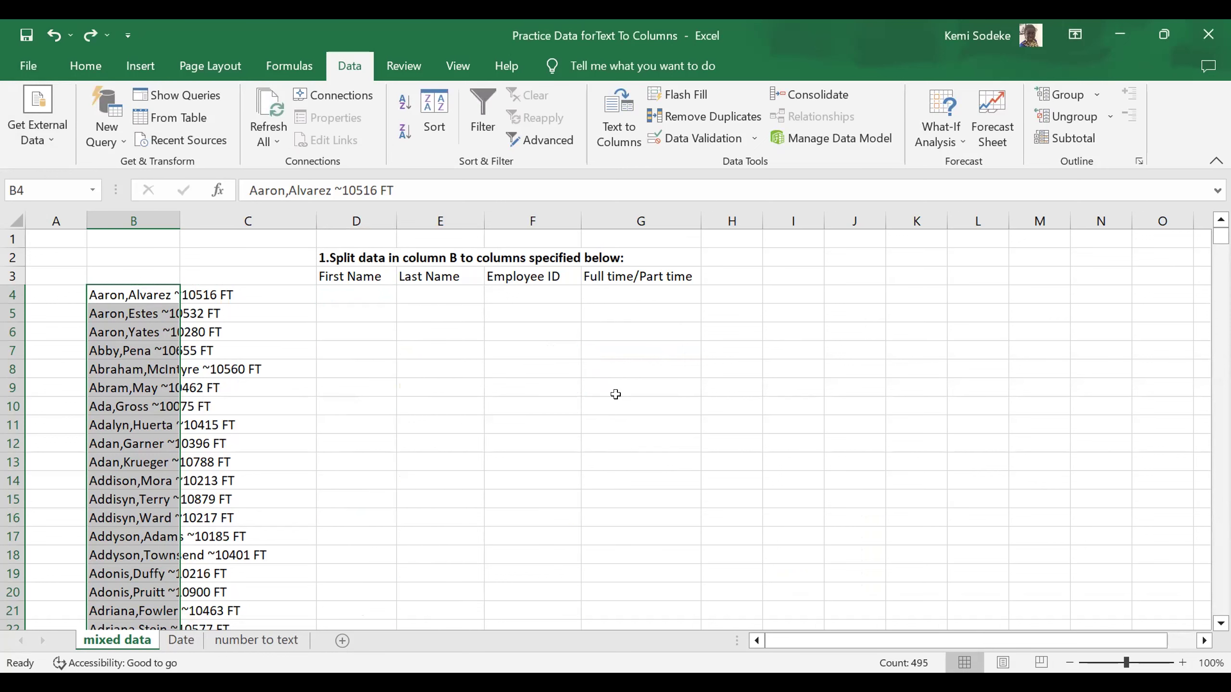
pyautogui.click(617, 400)
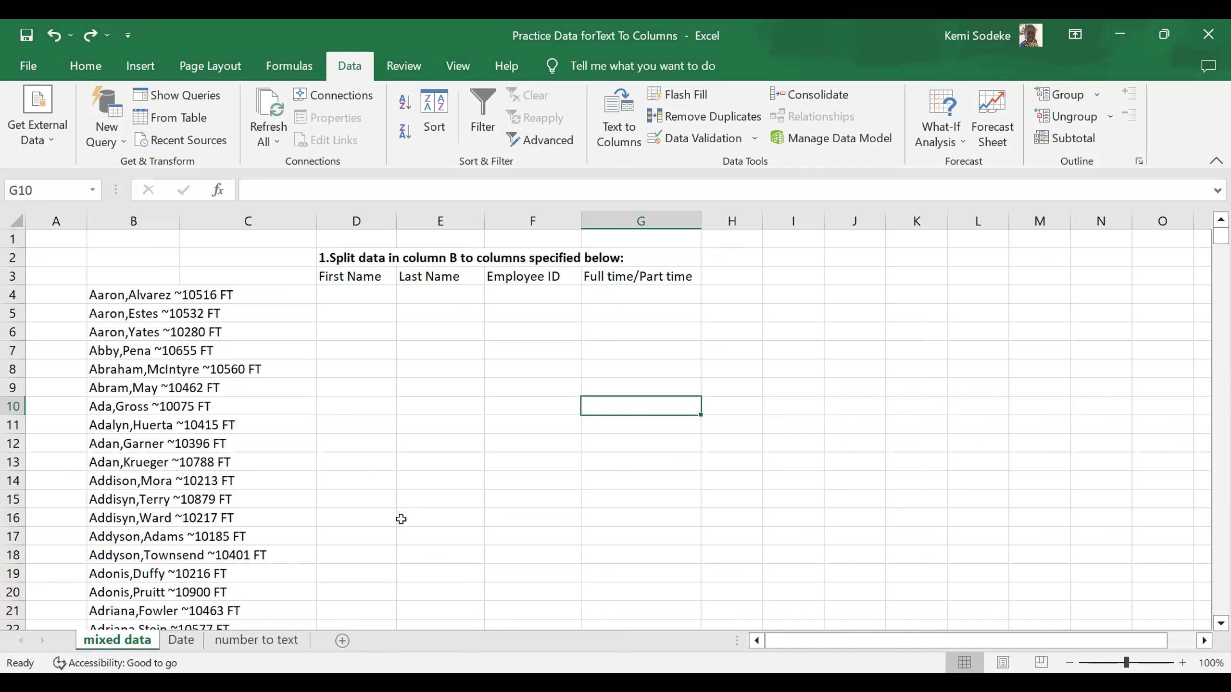
# Widen column B so its full combined entries fit inside the column
pyautogui.click(124, 300)
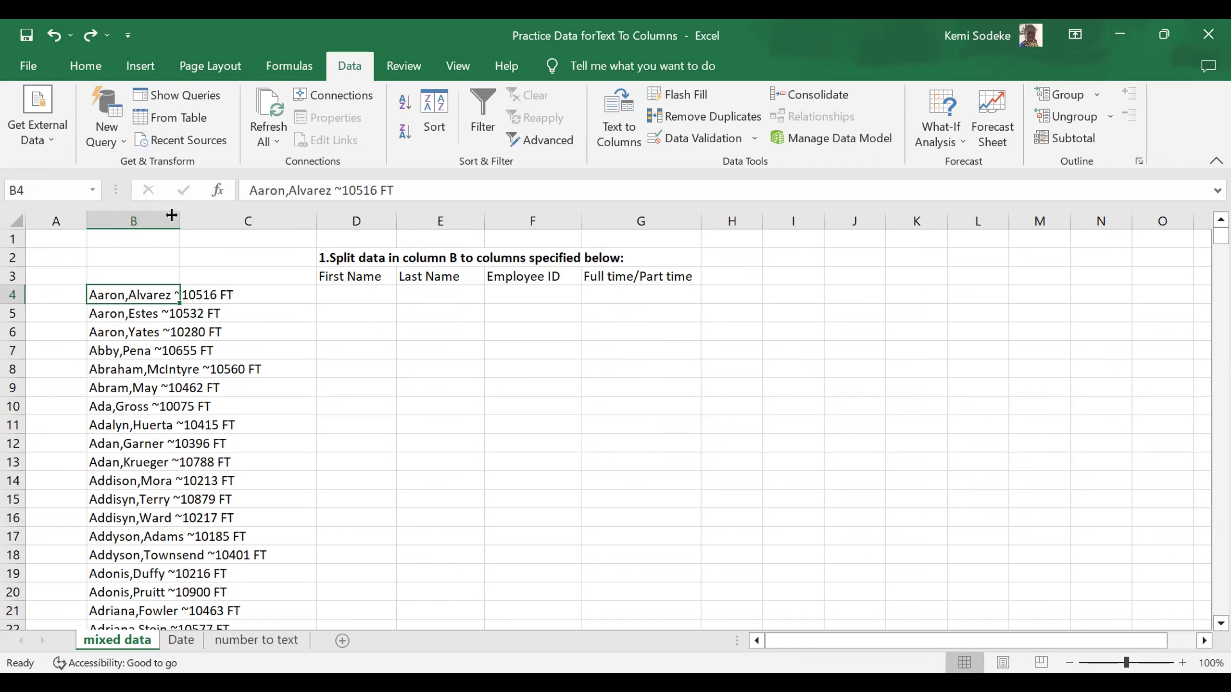
pyautogui.moveTo(172, 215); pyautogui.dragTo(268, 230)
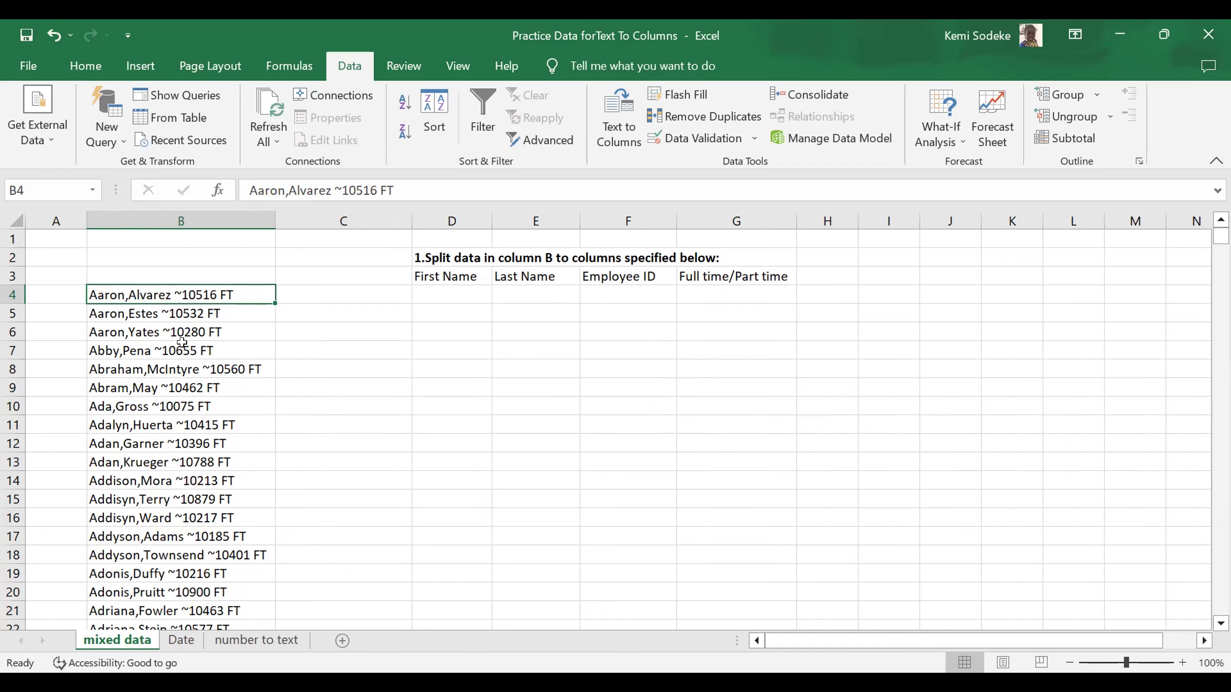
# Select all combined entries in B4:B498 and return to the start of the list
pyautogui.keyDown('shift'); pyautogui.click(182, 453); pyautogui.keyUp('shift')
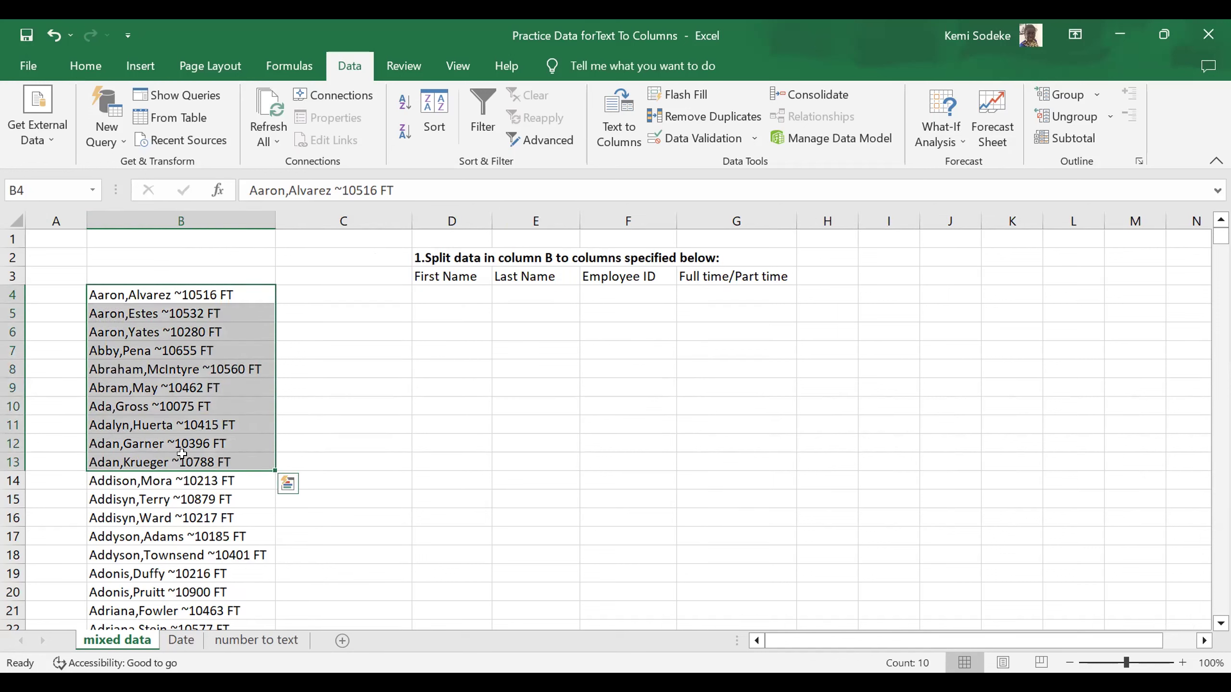
pyautogui.hotkey('ctrl', 'shift', 'Down')
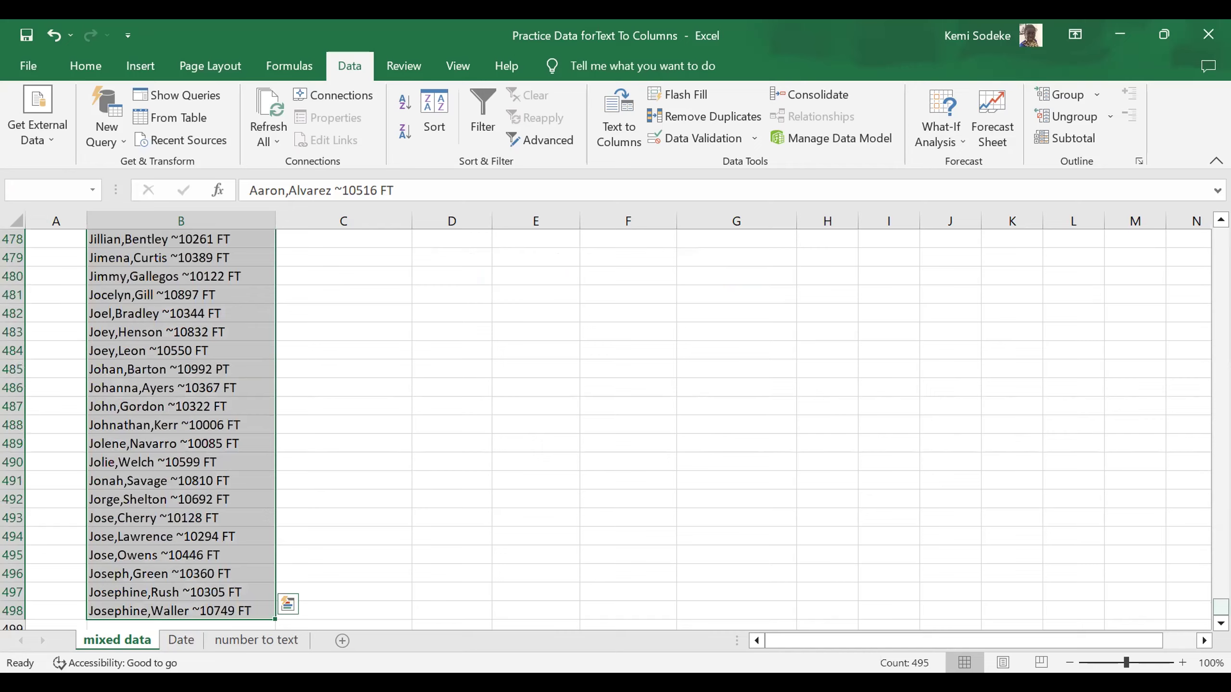
pyautogui.scroll(7, 614, 432)
pyautogui.scroll(20, 775, 430)
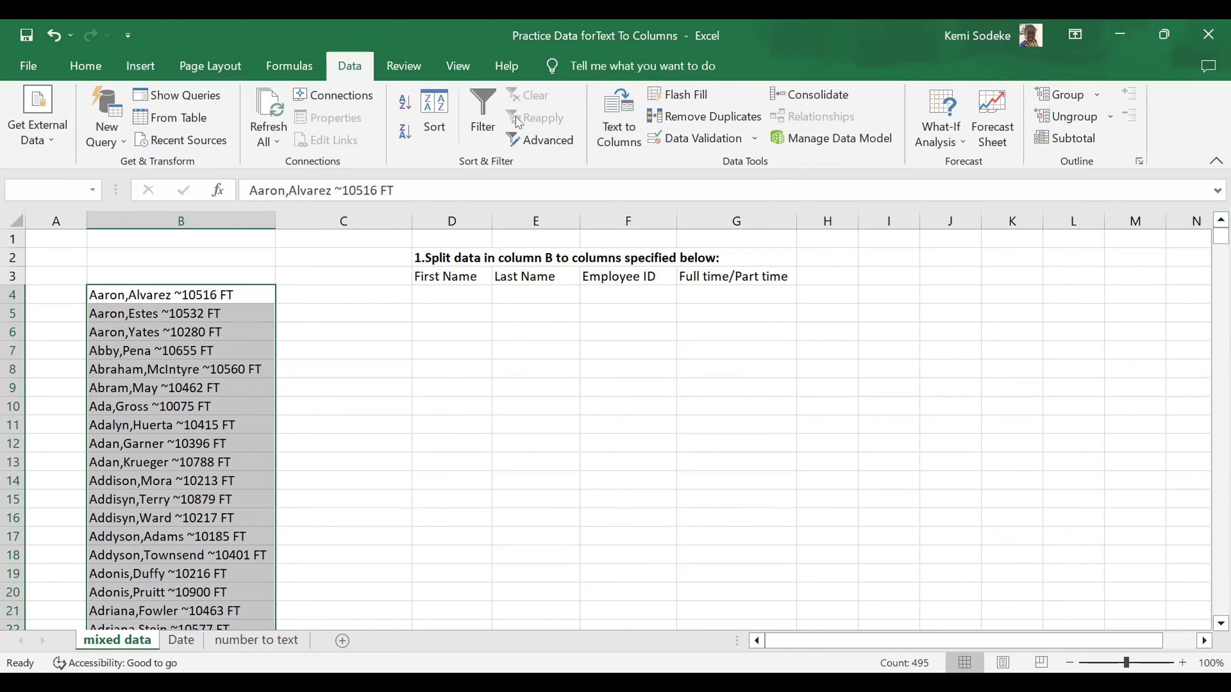
pyautogui.click(619, 139)
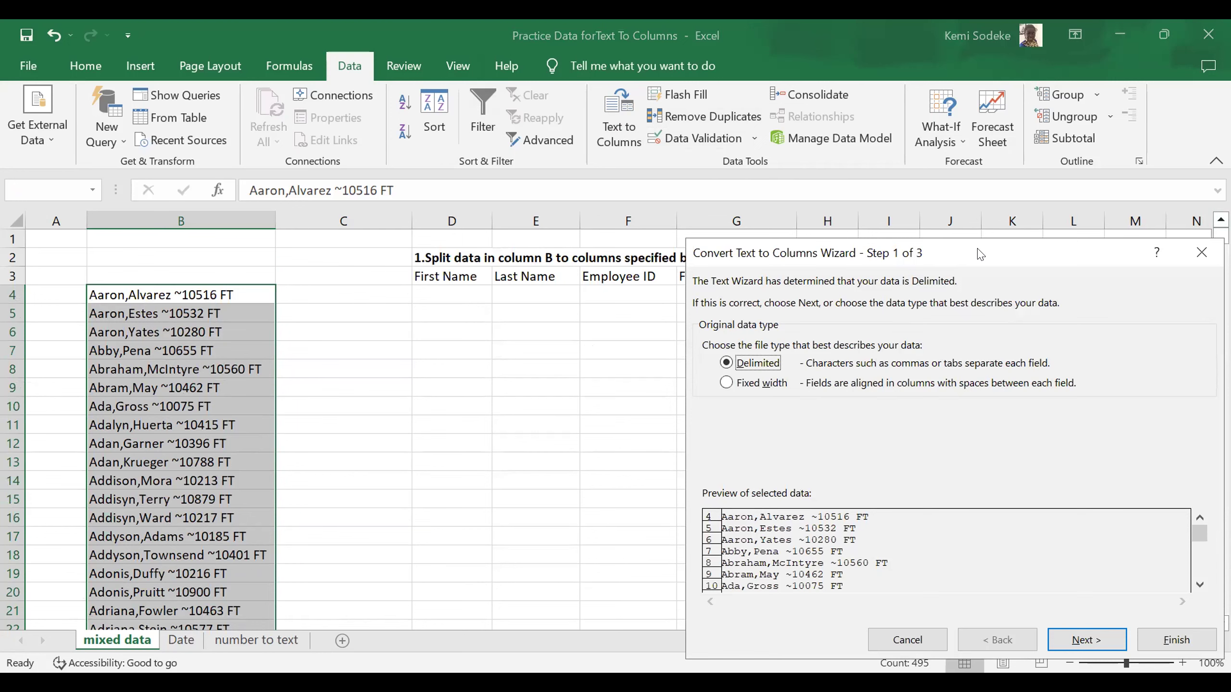
pyautogui.moveTo(979, 254); pyautogui.dragTo(972, 194)
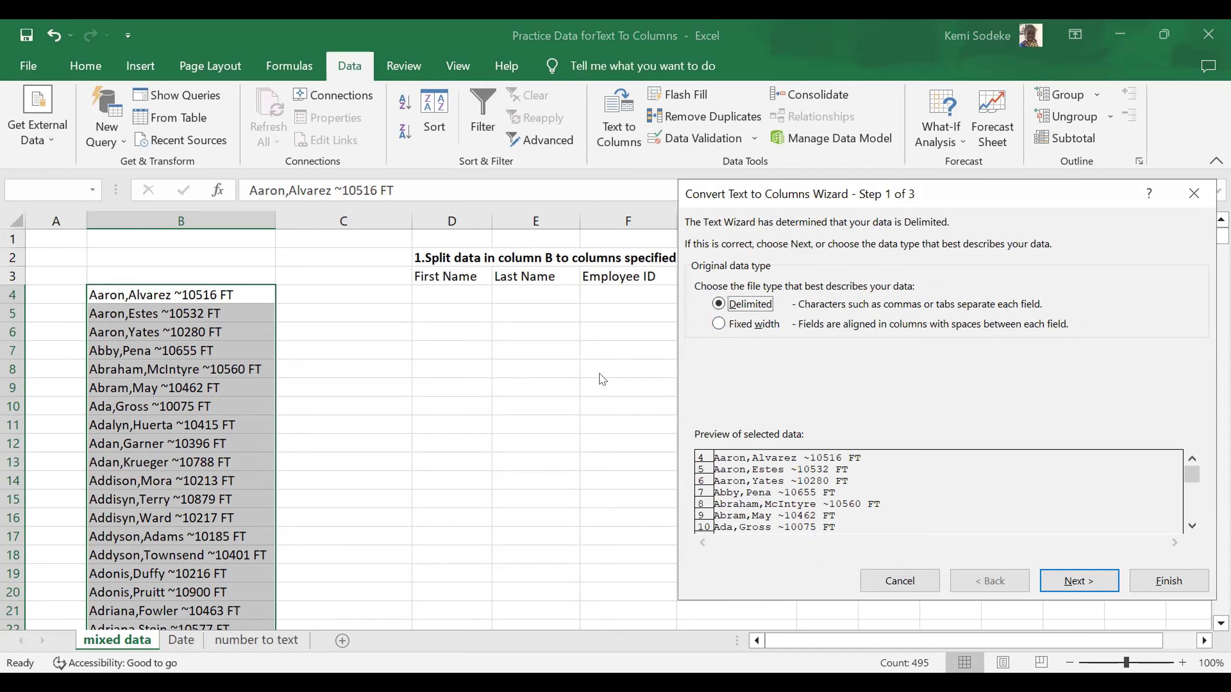
pyautogui.moveTo(900, 581); pyautogui.dragTo(292, 99)
pyautogui.press('Escape')
pyautogui.scroll(1, 292, 98)
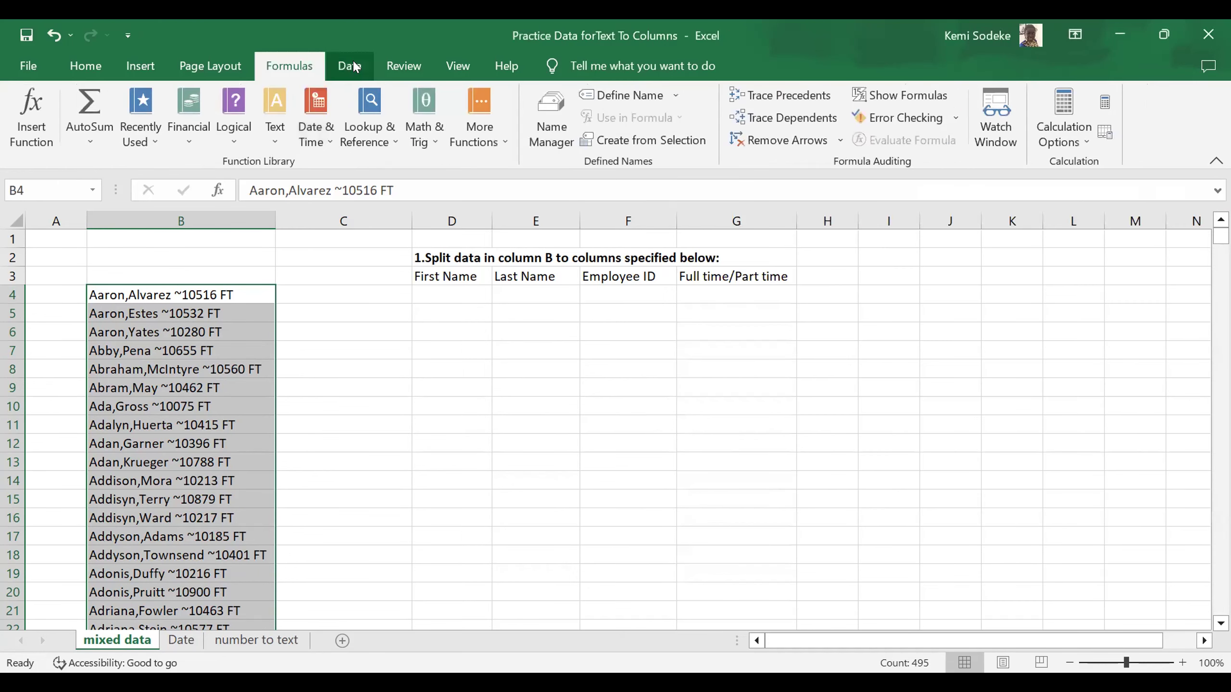
pyautogui.scroll(-1, 292, 99)
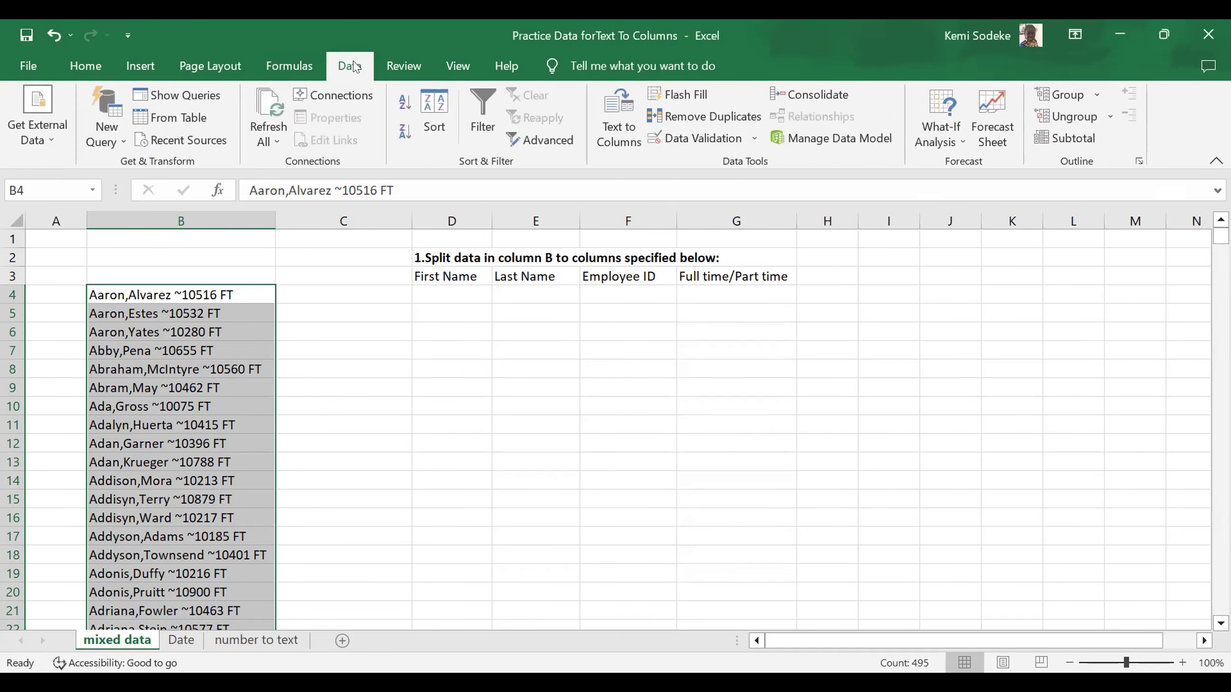
pyautogui.click(621, 124)
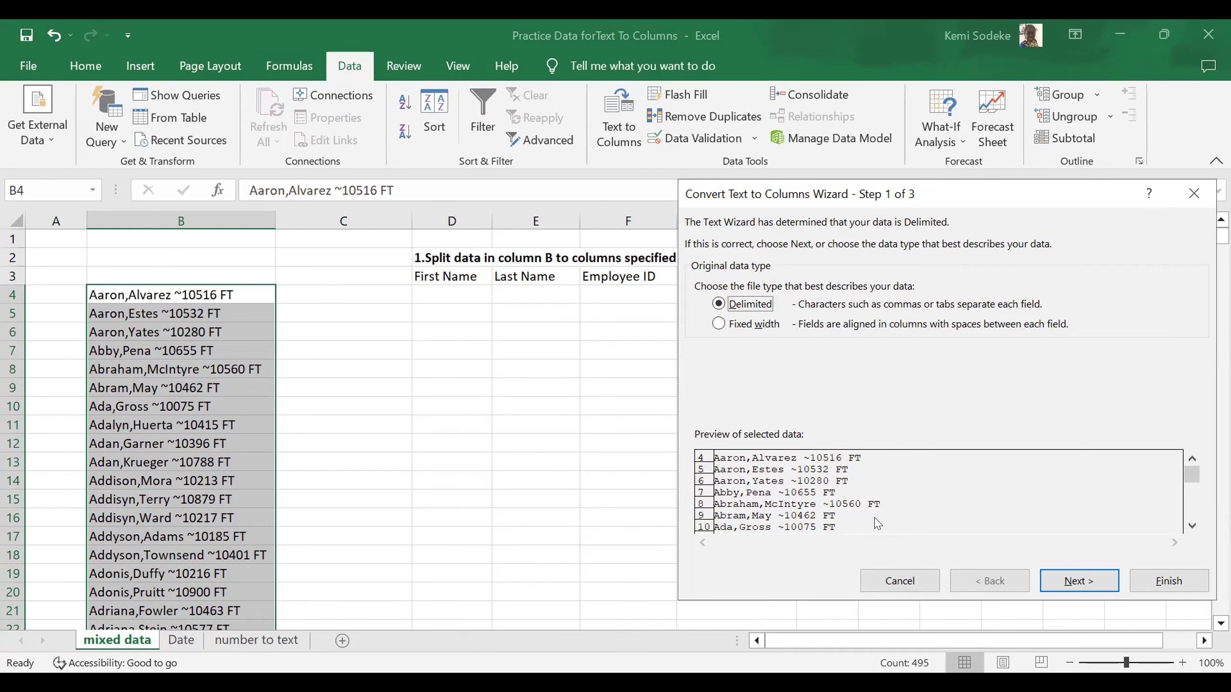
pyautogui.click(718, 324)
pyautogui.click(1080, 582)
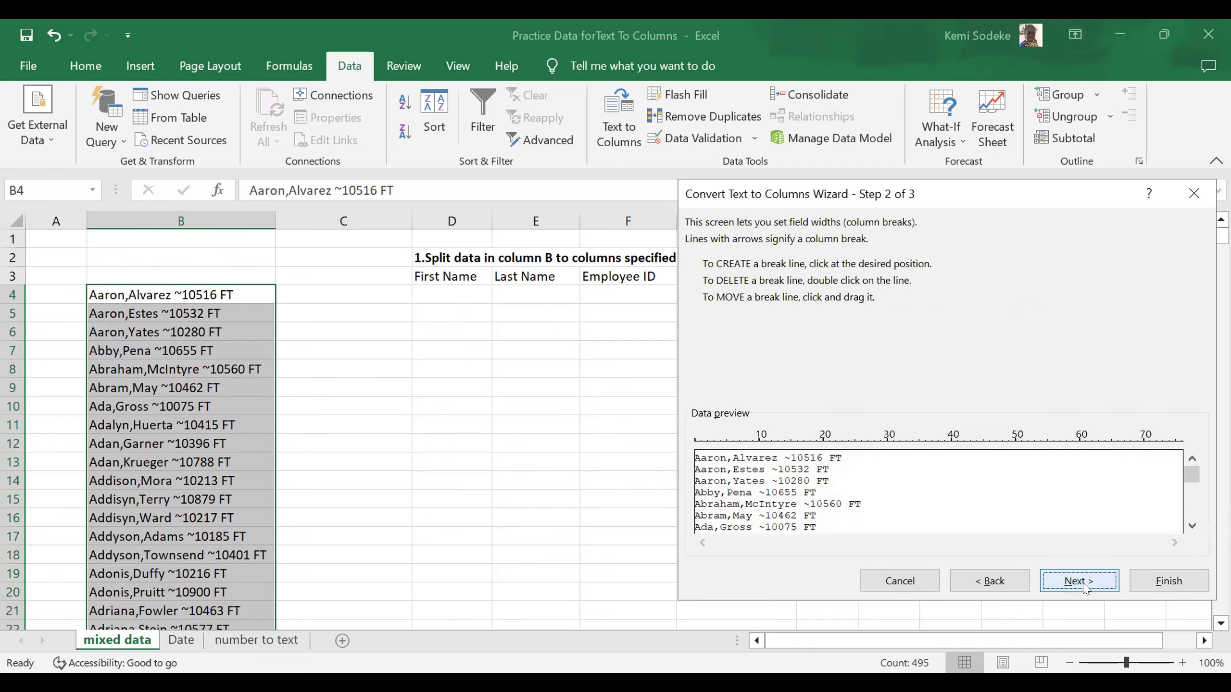
pyautogui.click(772, 481)
pyautogui.click(815, 476)
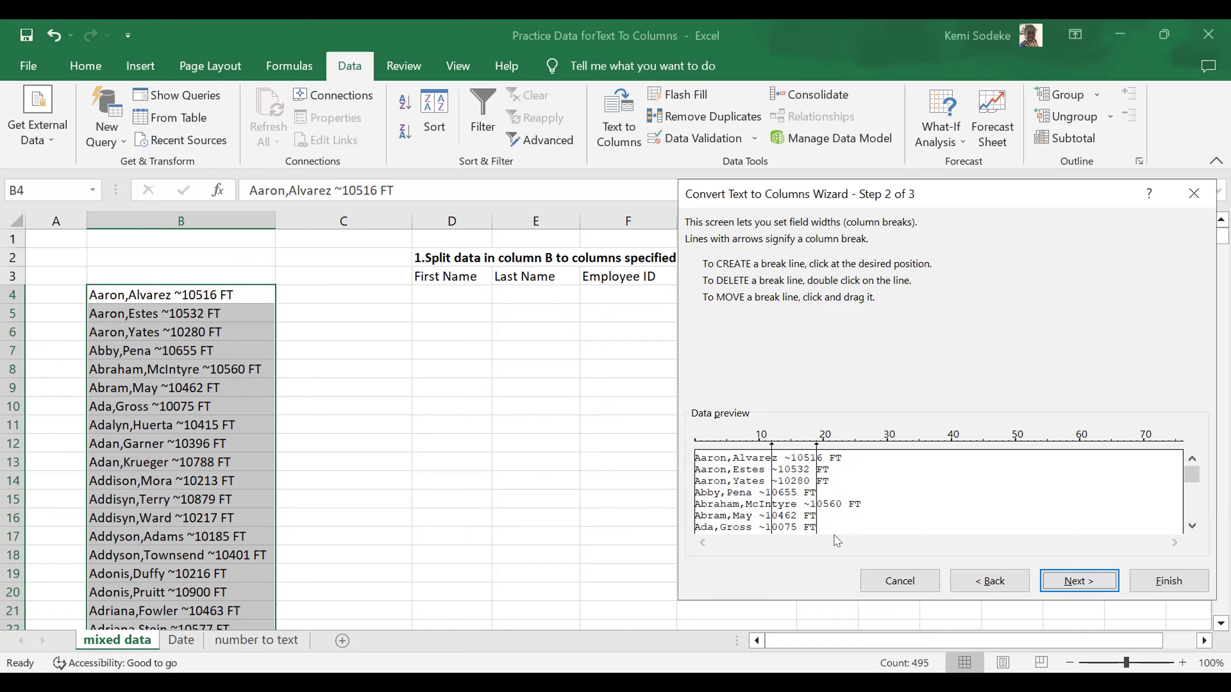
pyautogui.click(721, 483)
pyautogui.moveTo(721, 484); pyautogui.dragTo(761, 485)
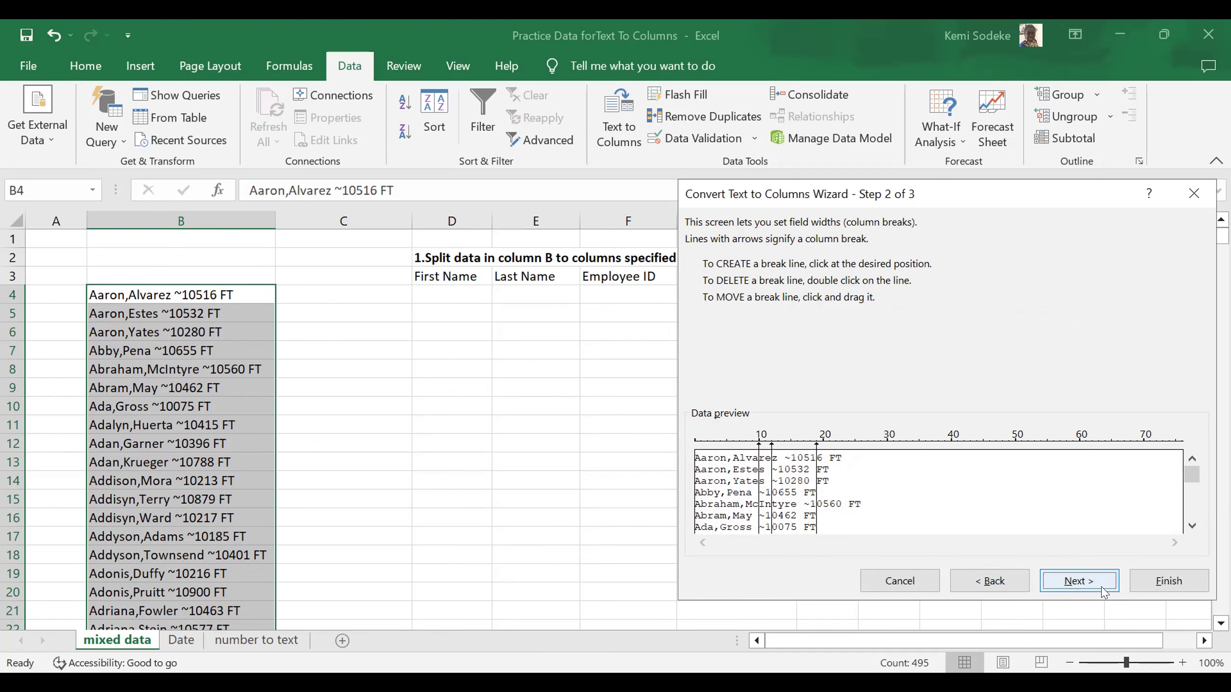
pyautogui.click(896, 584)
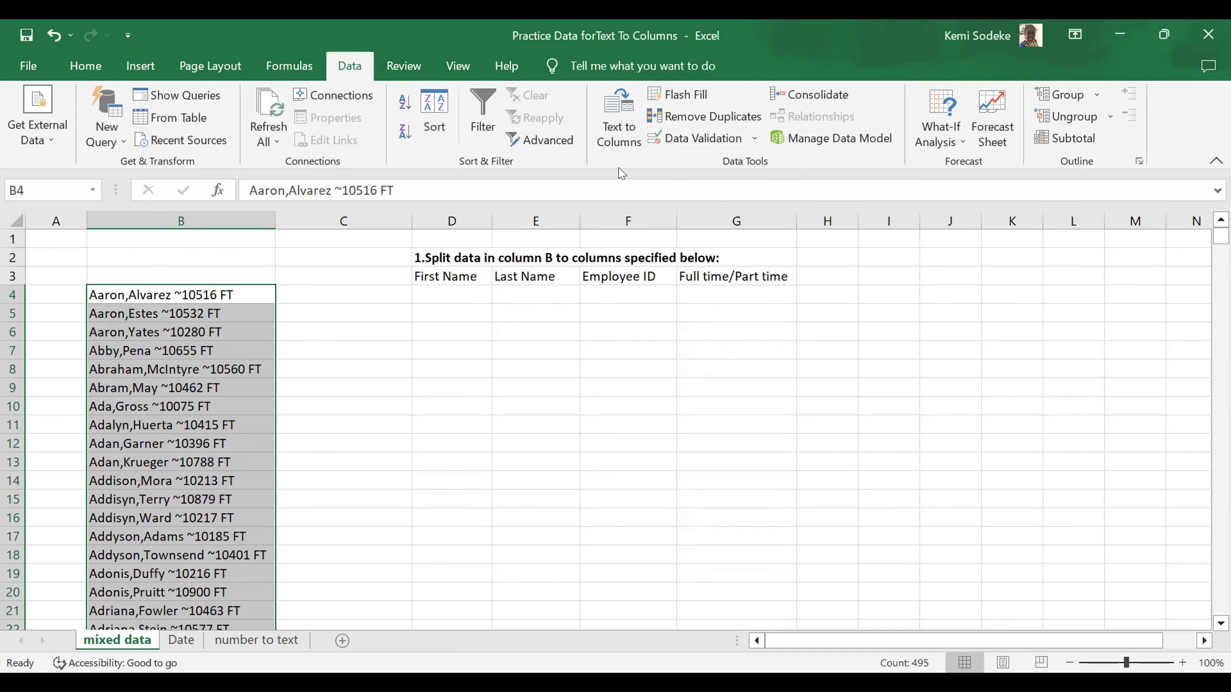
# Set up a delimited Text to Columns split of the column B entries with comma, space and ~ as delimiters
pyautogui.click(618, 128)
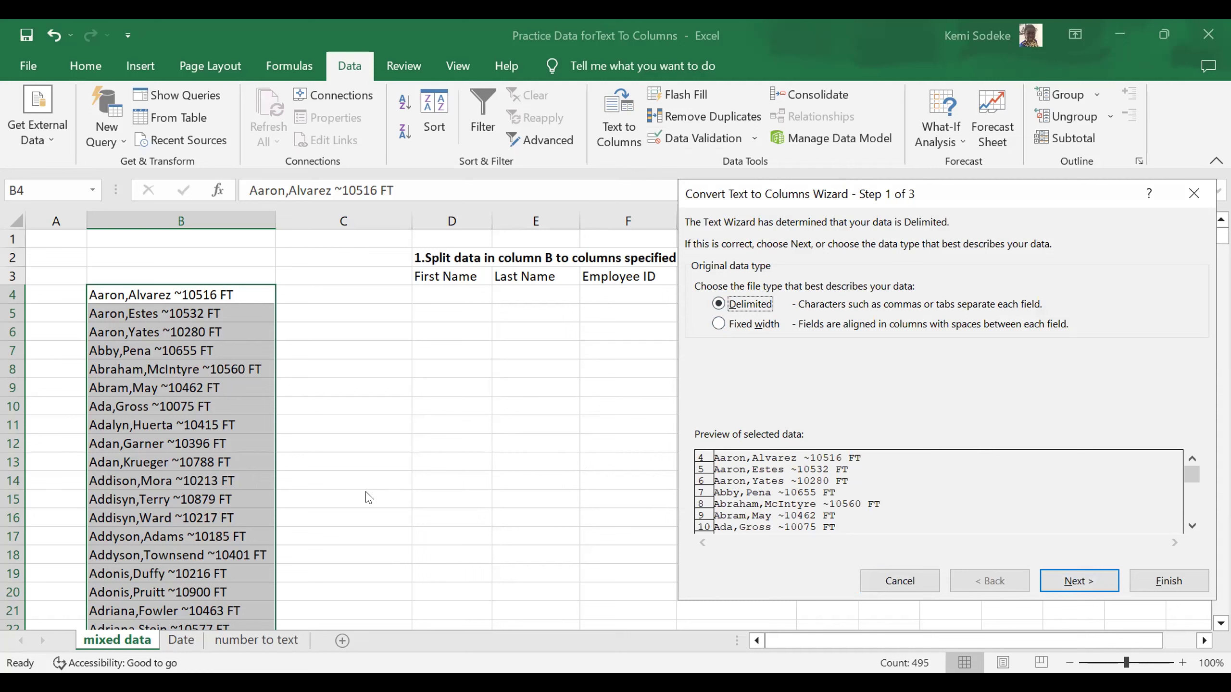
pyautogui.click(1079, 580)
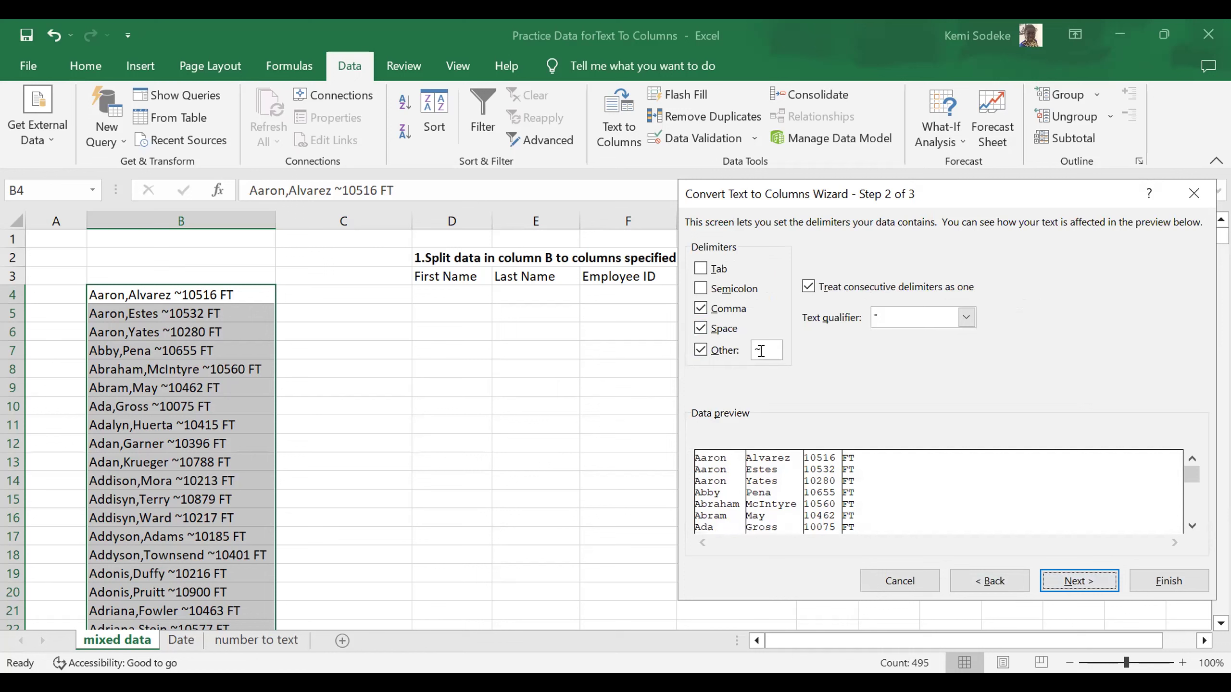
pyautogui.click(700, 307)
pyautogui.click(758, 346)
pyautogui.write('~')
pyautogui.click(1078, 582)
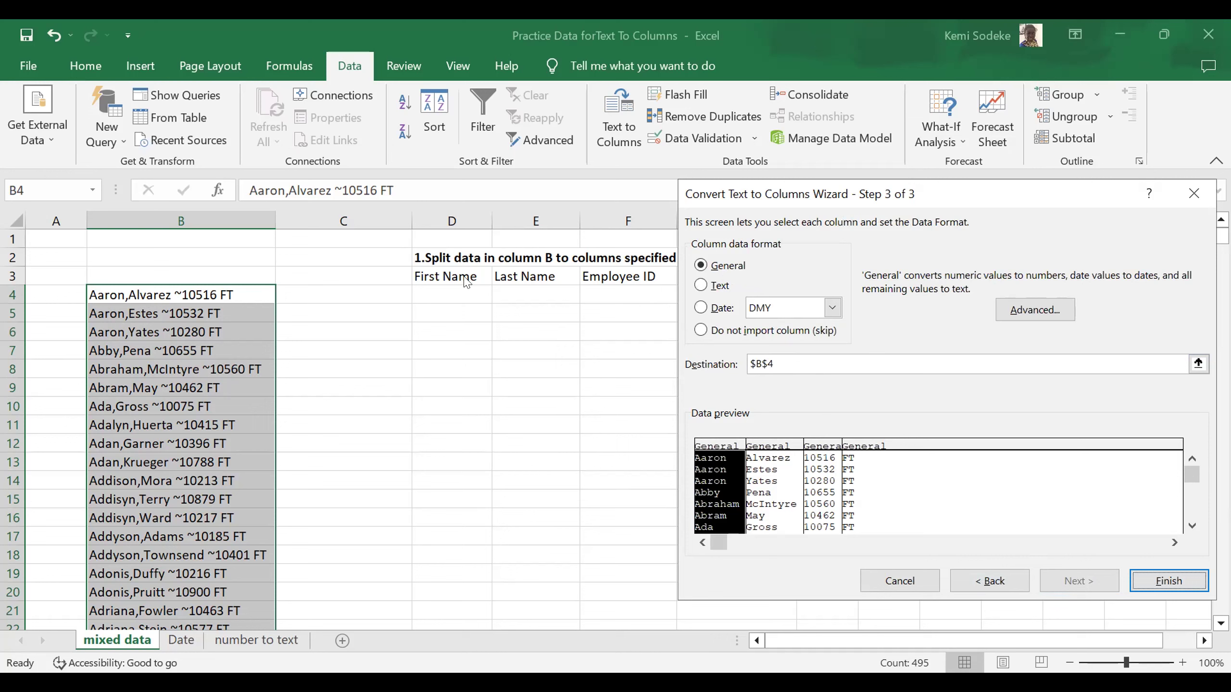
# Finish the split at destination $D$4, allow existing data to be replaced, and undo it
pyautogui.click(792, 368)
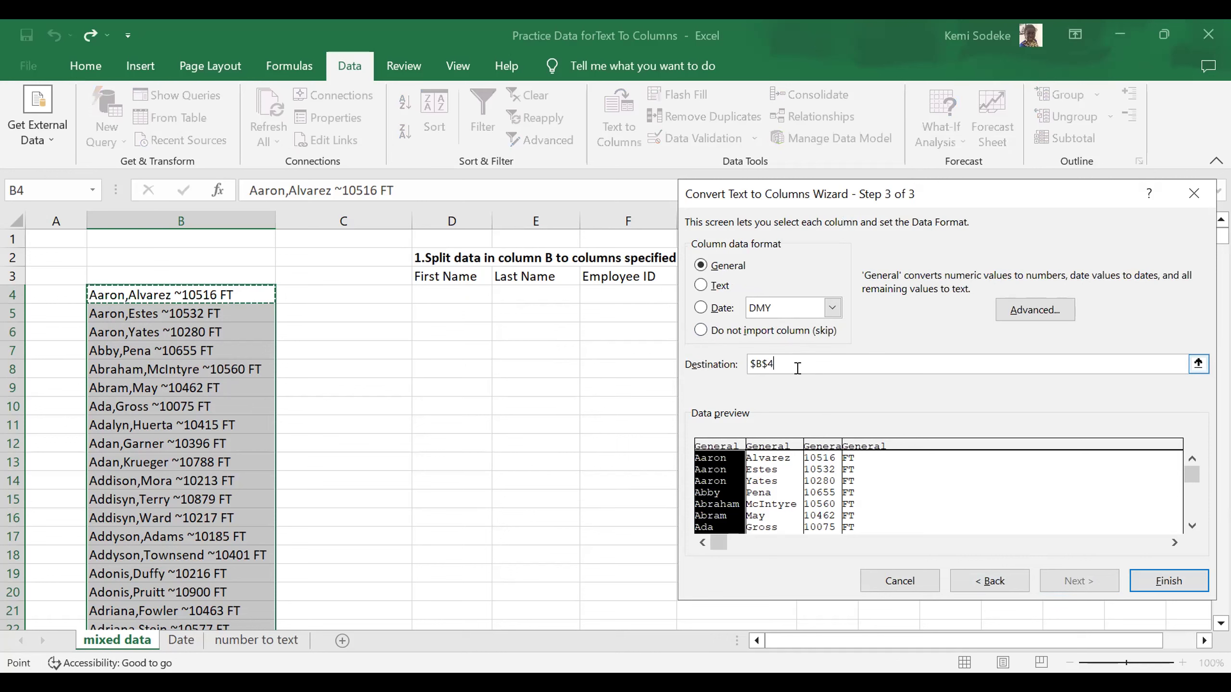
pyautogui.click(440, 292)
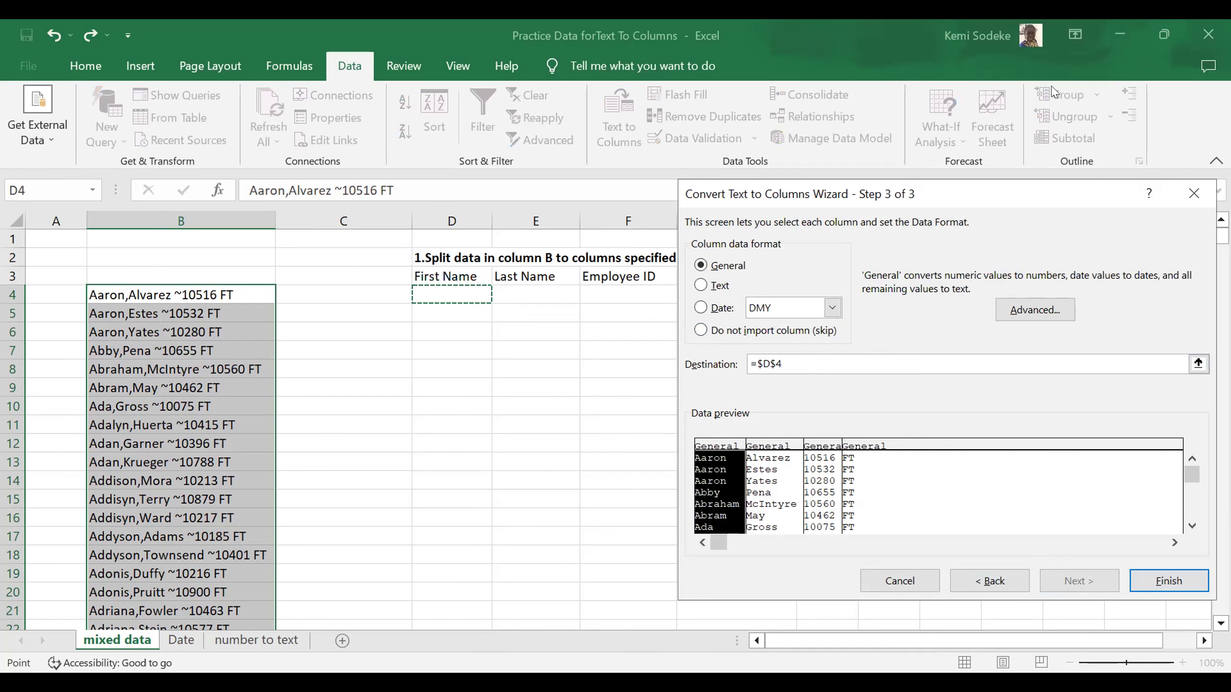
pyautogui.click(1169, 581)
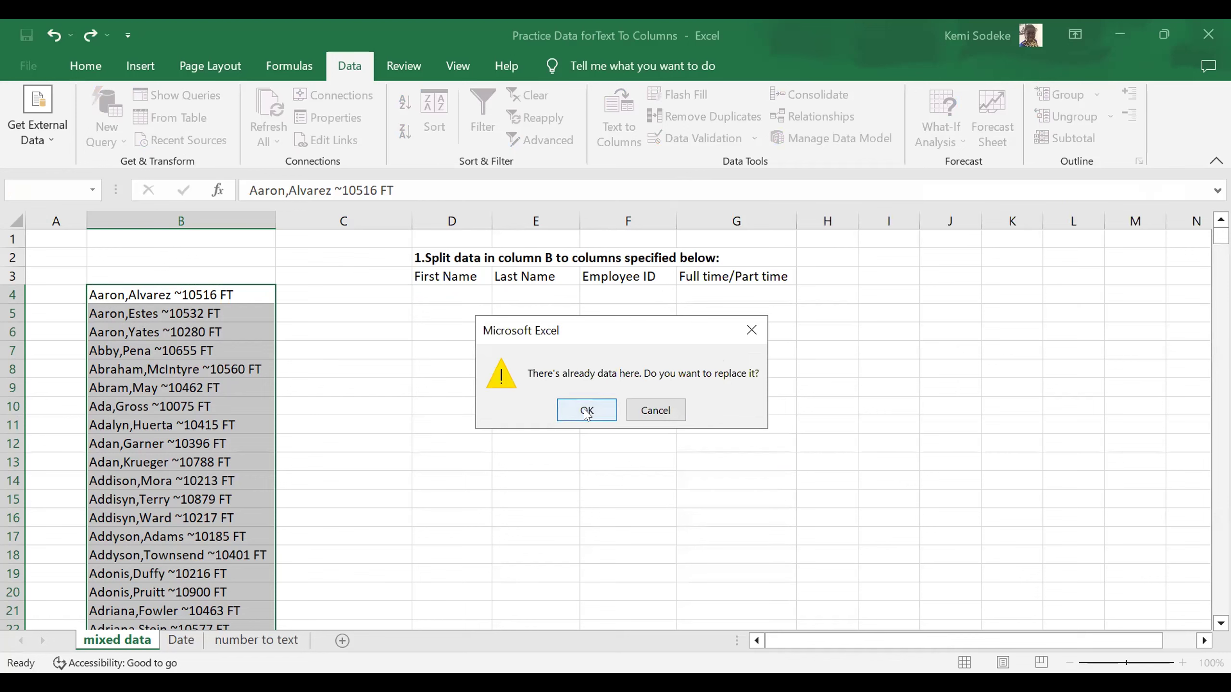
pyautogui.click(587, 411)
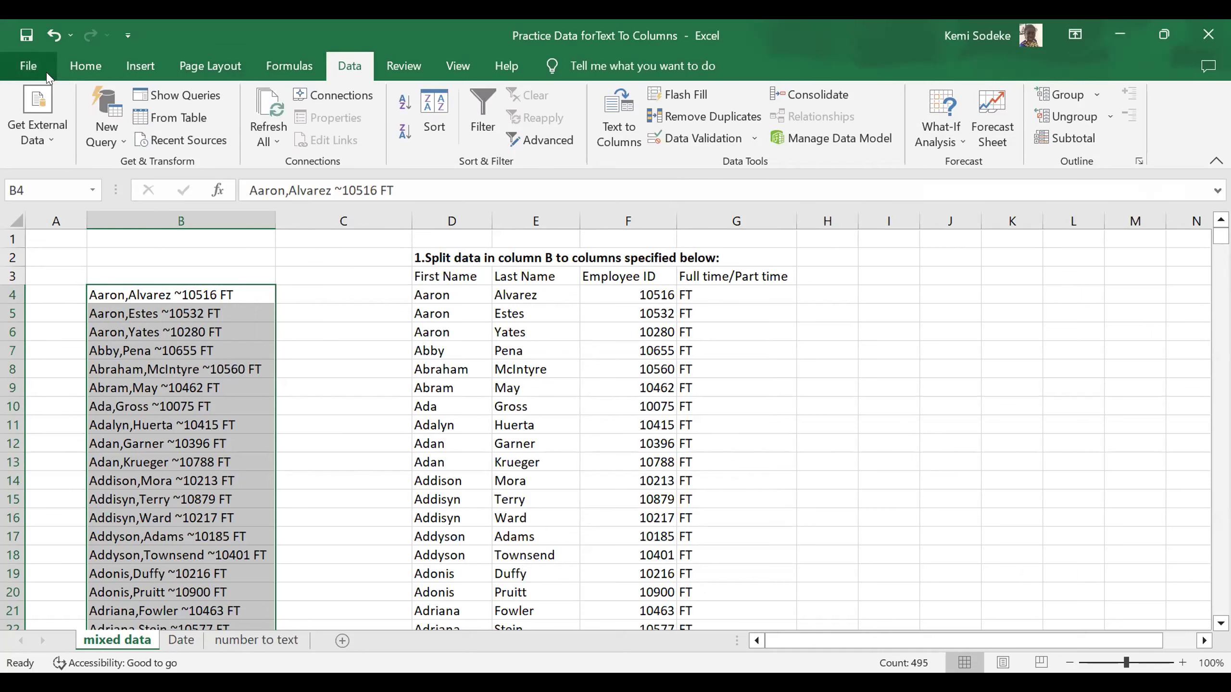
pyautogui.click(55, 36)
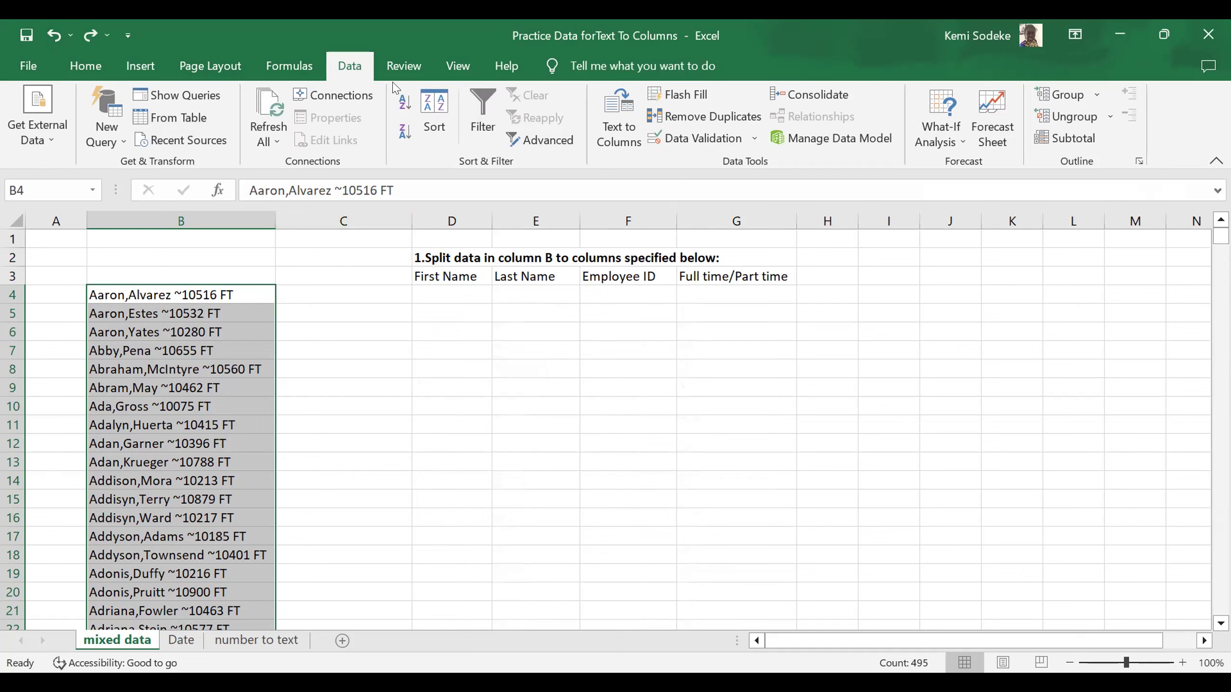
# Try the same delimited split with the default destination $B$4 kept, and undo it
pyautogui.click(618, 121)
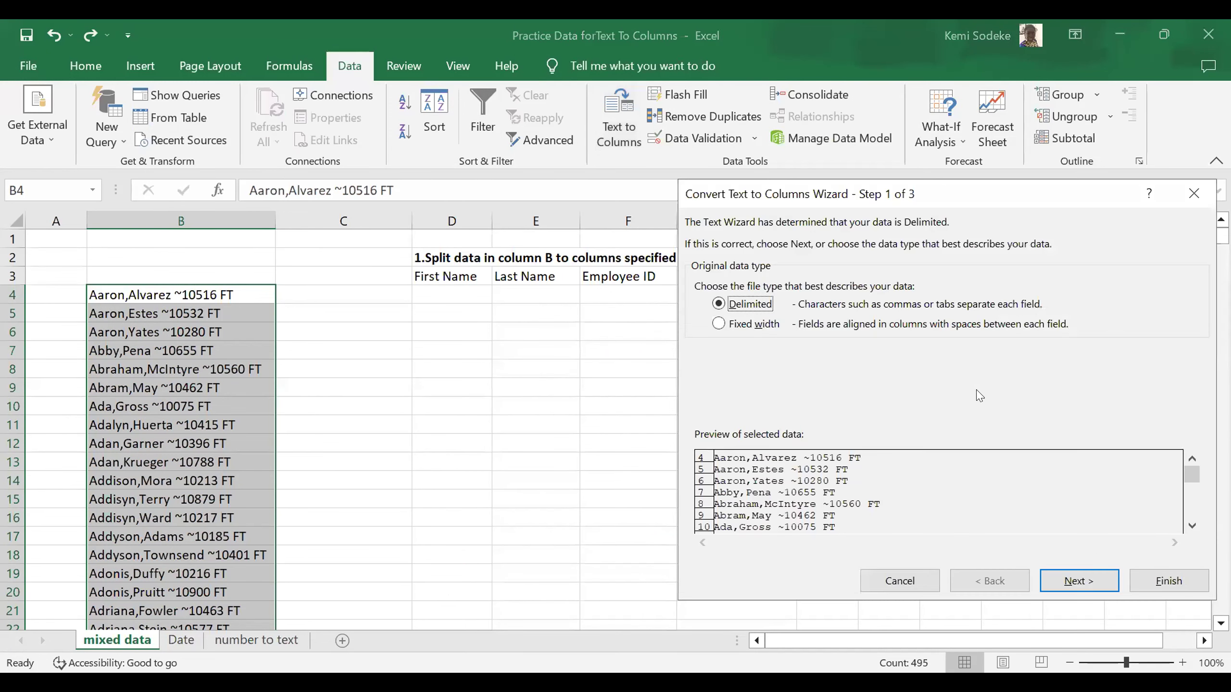
pyautogui.click(1080, 582)
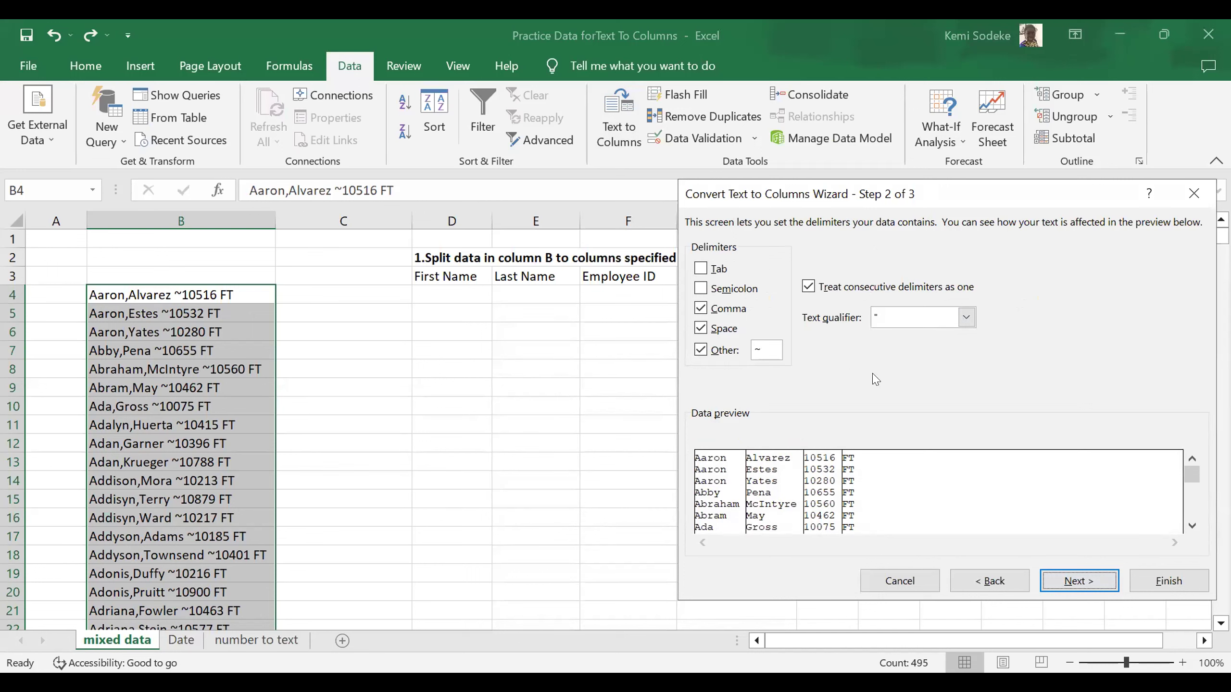
pyautogui.click(1079, 582)
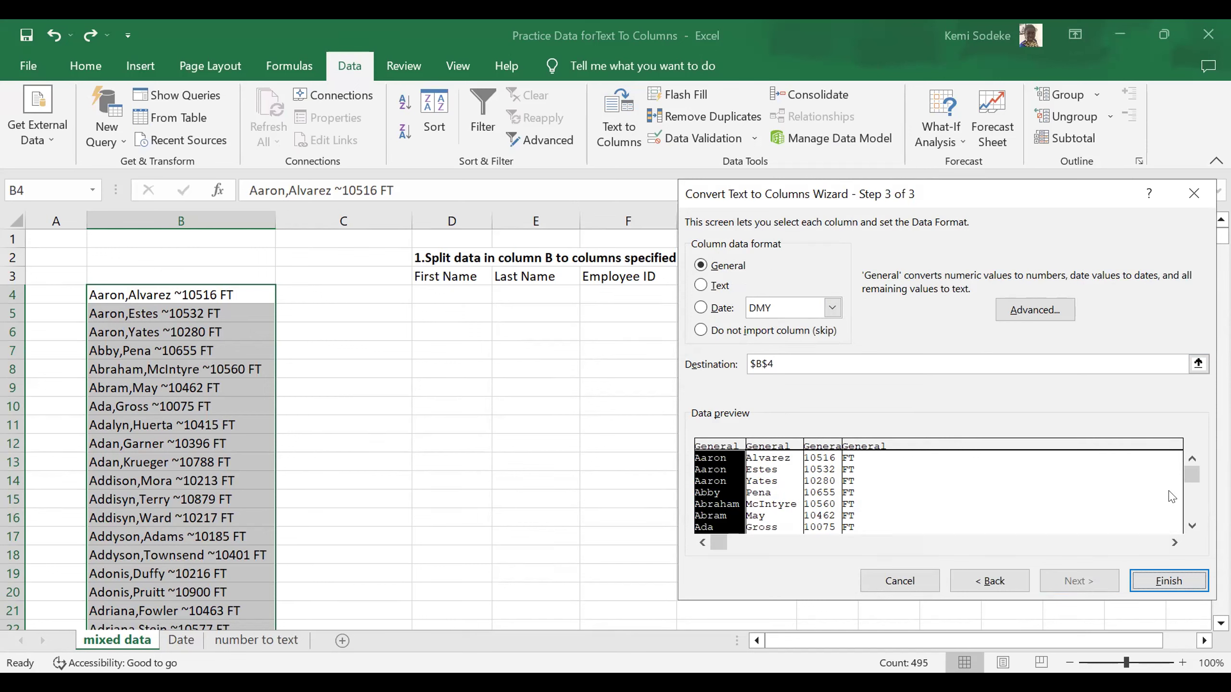
pyautogui.click(1166, 581)
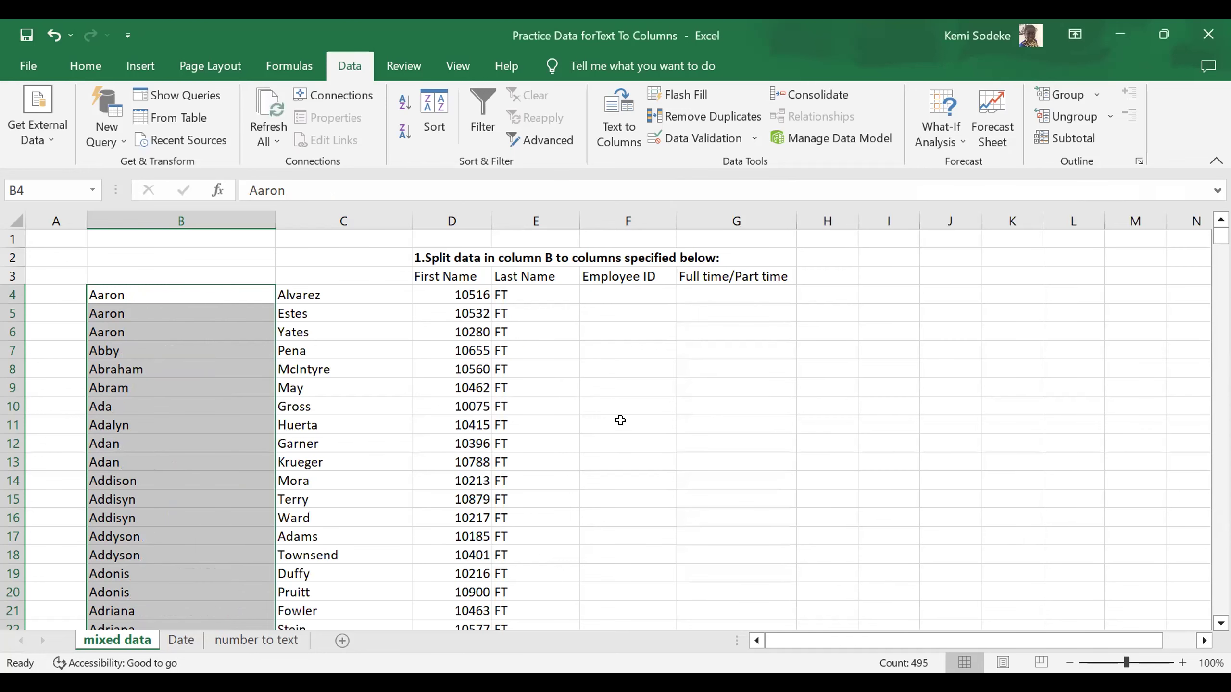
pyautogui.click(54, 35)
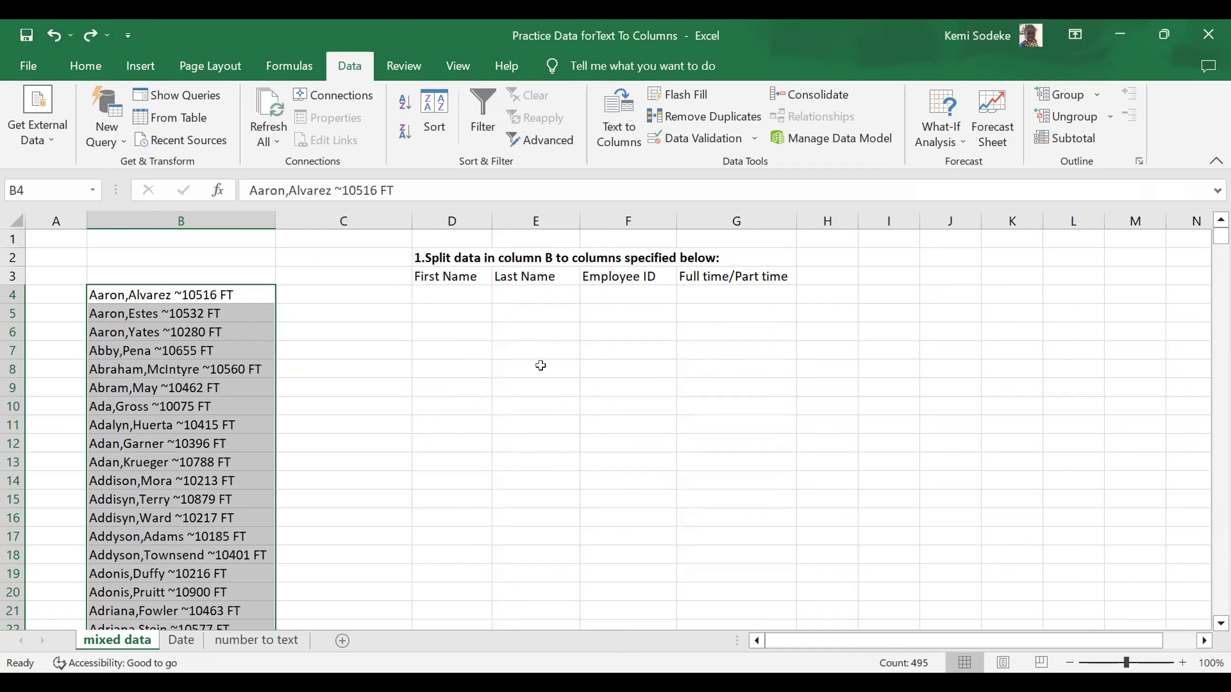
# Split the column B entries by comma, space and ~ to destination $D$4 in General format, replacing existing data
pyautogui.click(624, 145)
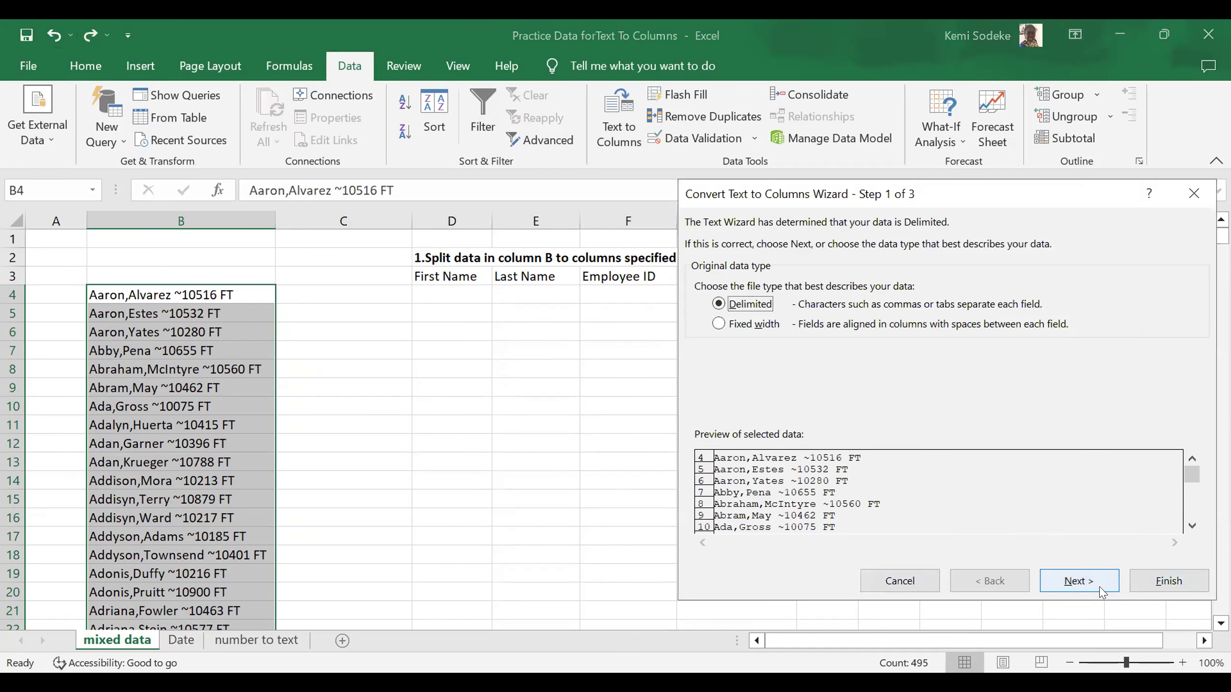
pyautogui.click(1091, 582)
pyautogui.click(1085, 582)
pyautogui.click(768, 365)
pyautogui.click(448, 293)
pyautogui.click(1164, 579)
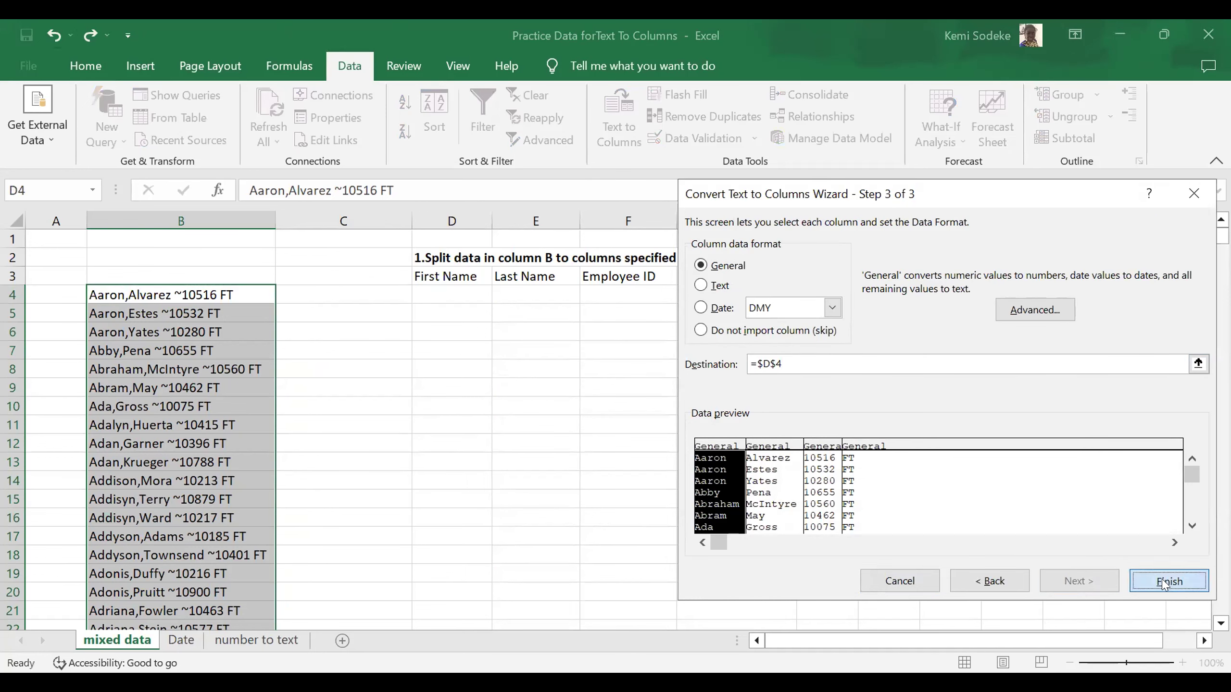
pyautogui.press('Return')
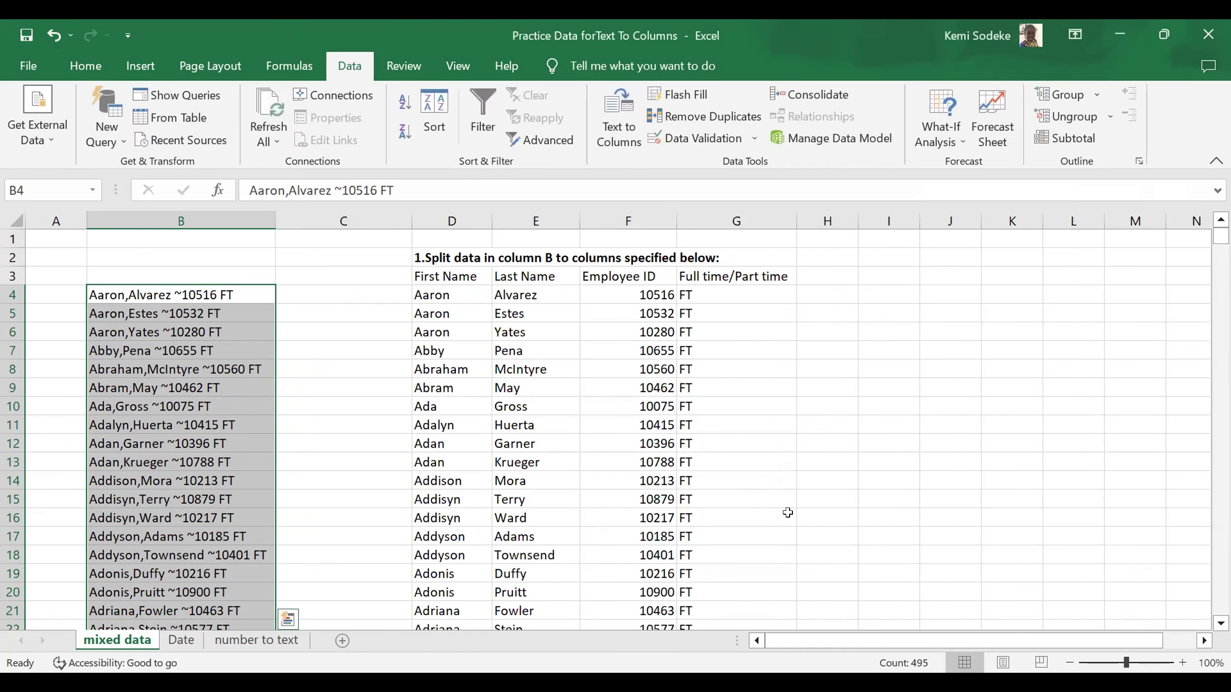
# Check the first split row against the First Name, Last Name, Employee ID and Full time/Part time headings
pyautogui.click(774, 475)
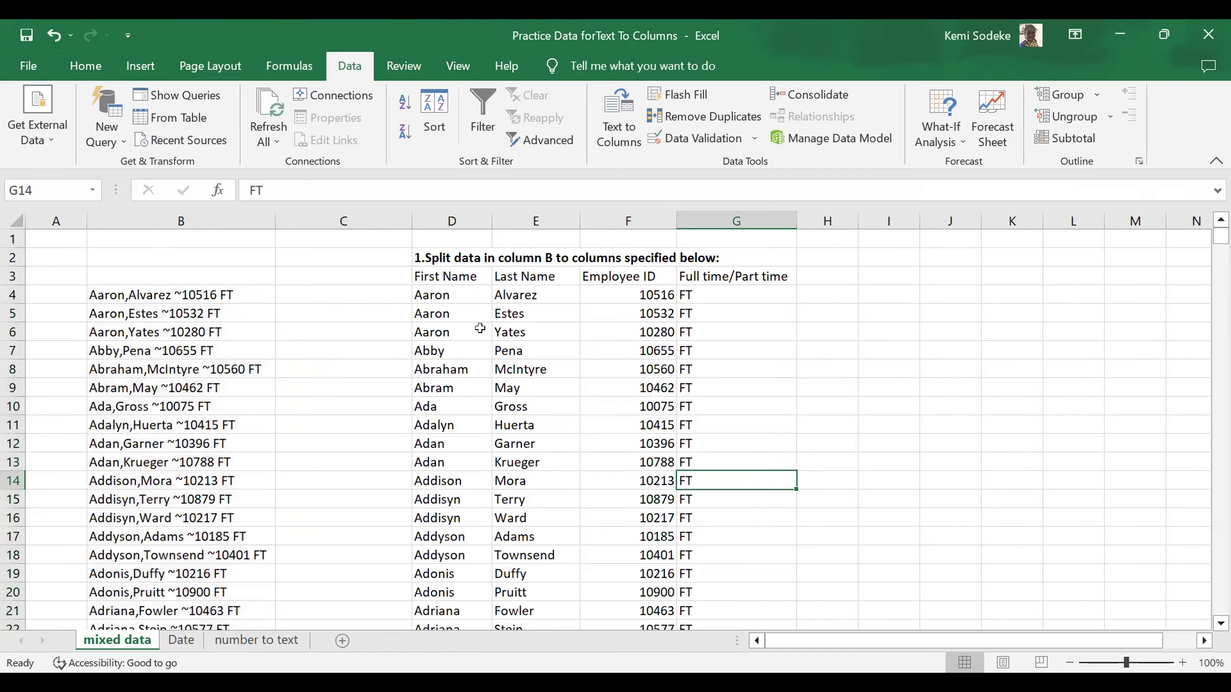
pyautogui.click(458, 298)
pyautogui.click(512, 294)
pyautogui.click(656, 300)
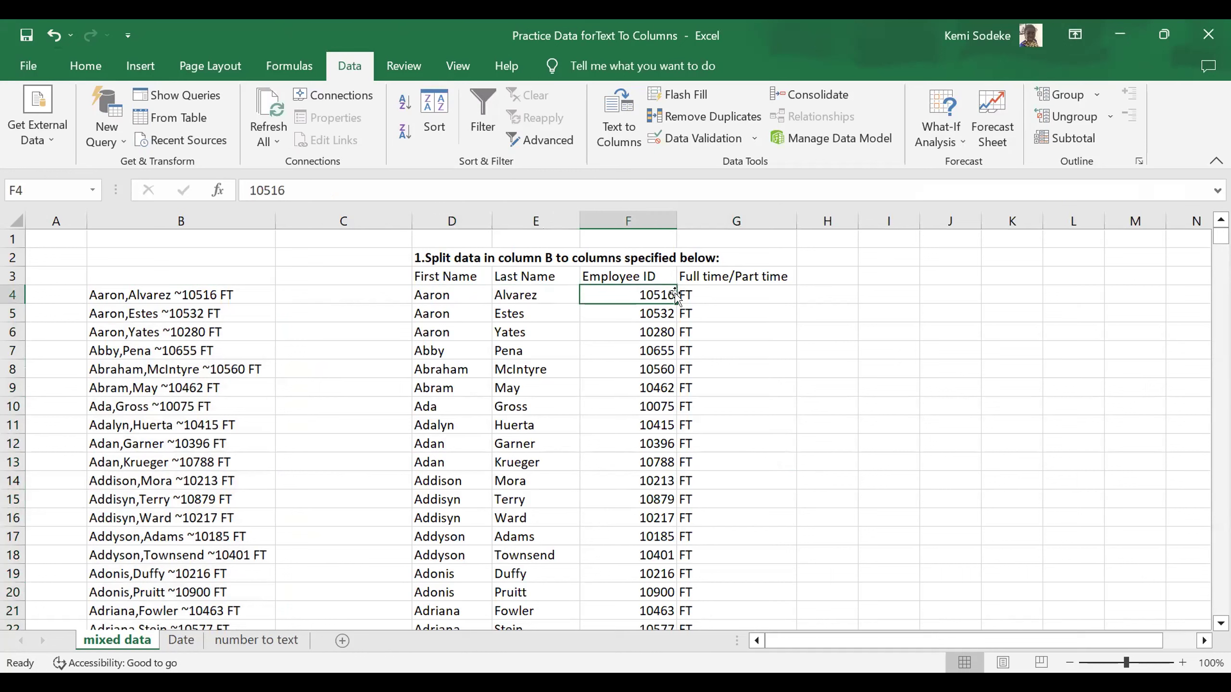
pyautogui.click(681, 297)
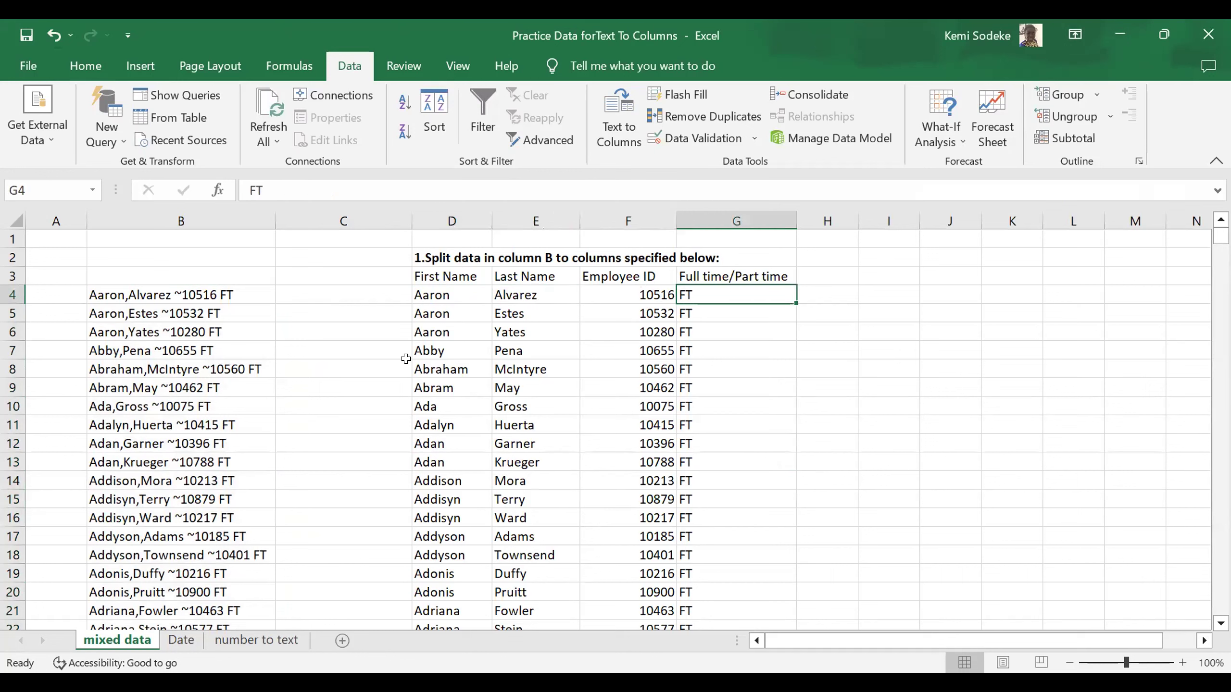
pyautogui.click(452, 295)
pyautogui.click(505, 286)
pyautogui.click(623, 290)
pyautogui.click(704, 288)
# Copy the first four combined entries in B4:B7 and paste them as values starting at J4
pyautogui.click(202, 291)
pyautogui.moveTo(202, 291); pyautogui.dragTo(202, 345)
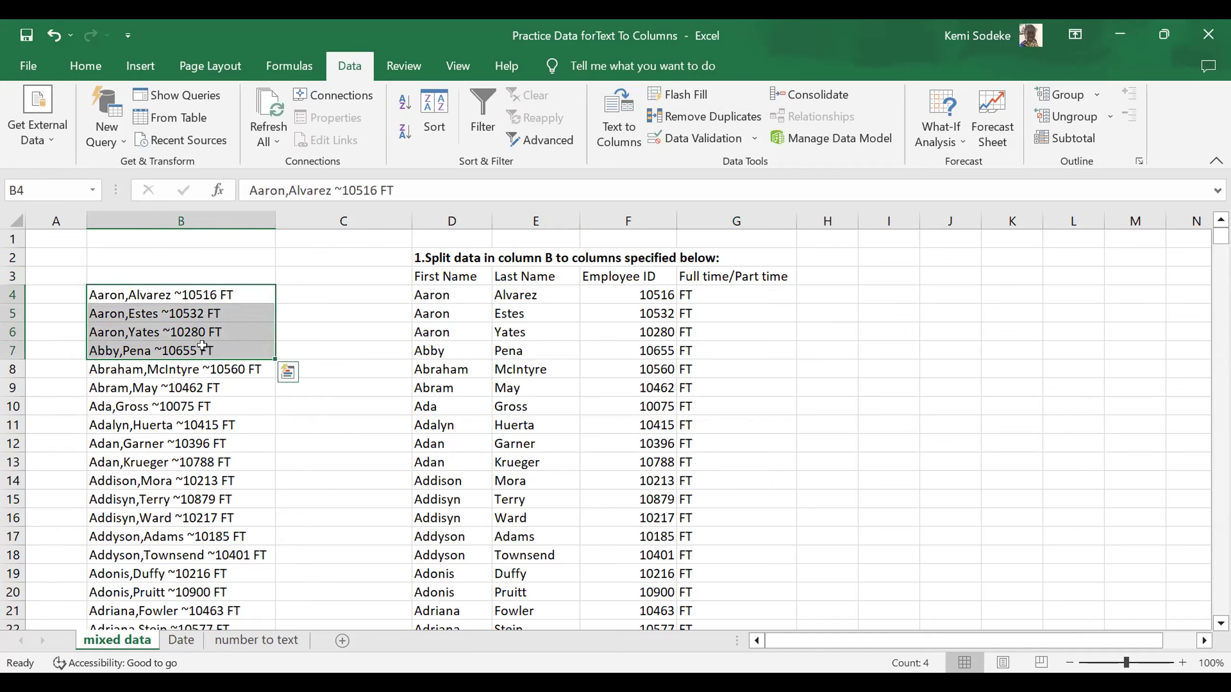
pyautogui.rightClick(202, 346)
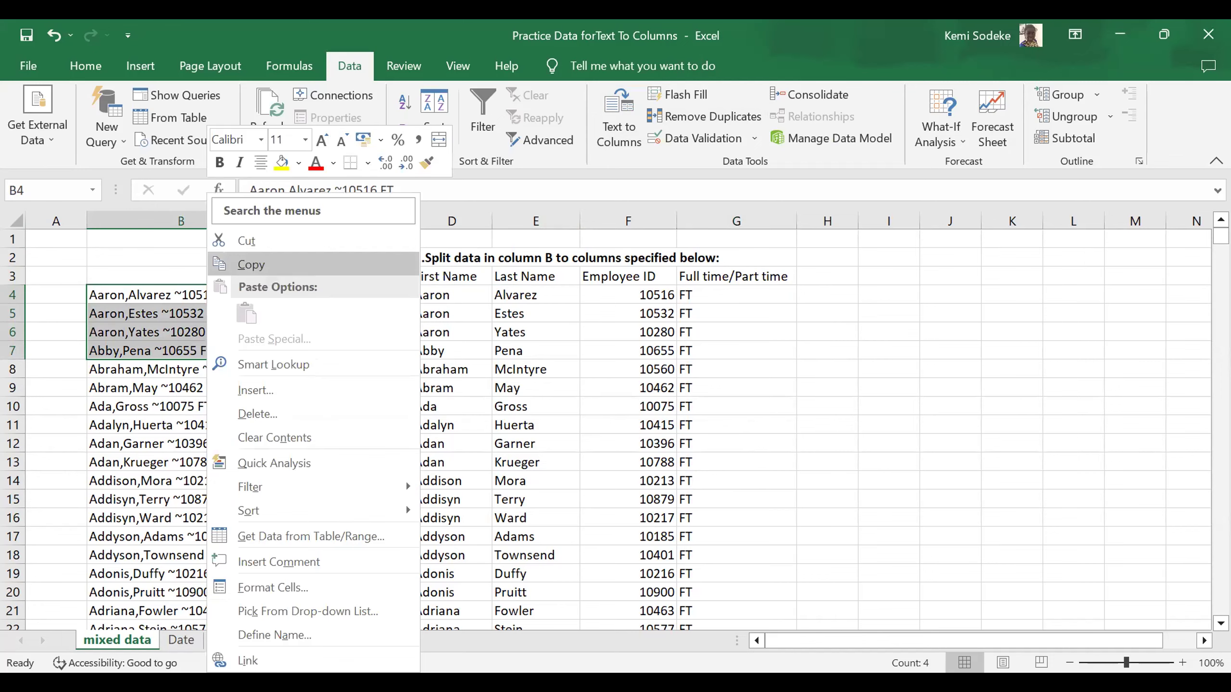
pyautogui.click(250, 265)
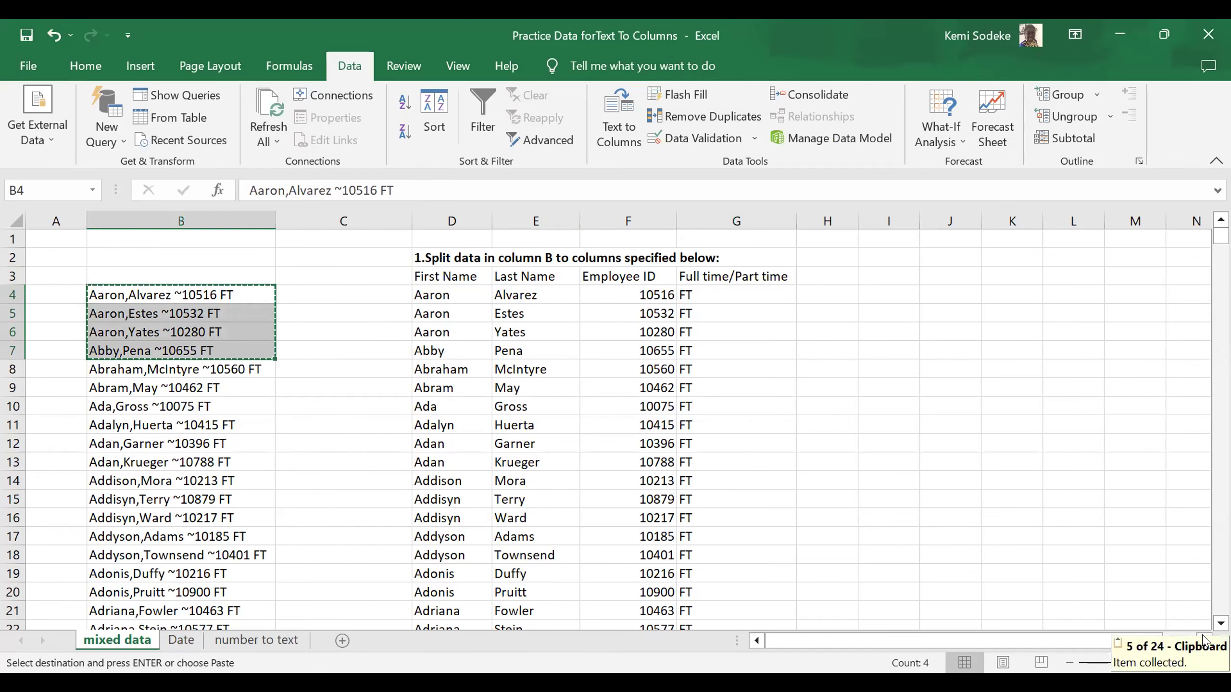
pyautogui.hscroll(3, 1206, 642)
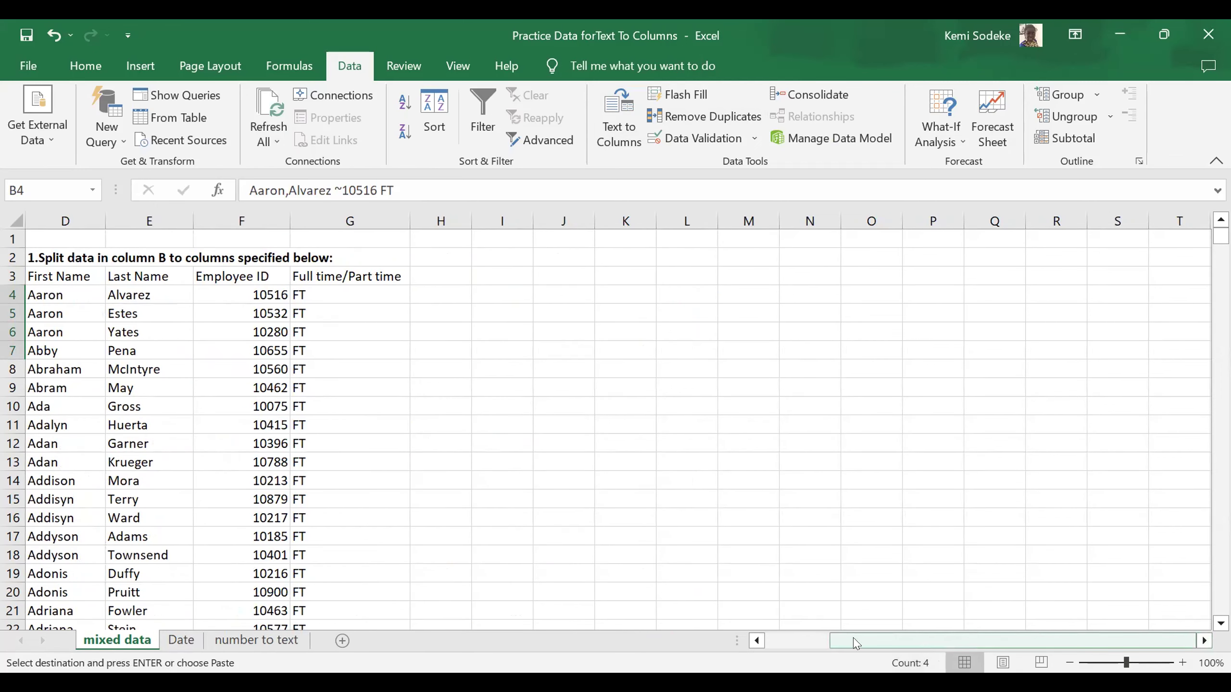
pyautogui.hscroll(-3, 853, 638)
pyautogui.hscroll(1, 911, 635)
pyautogui.moveTo(911, 634); pyautogui.dragTo(910, 634)
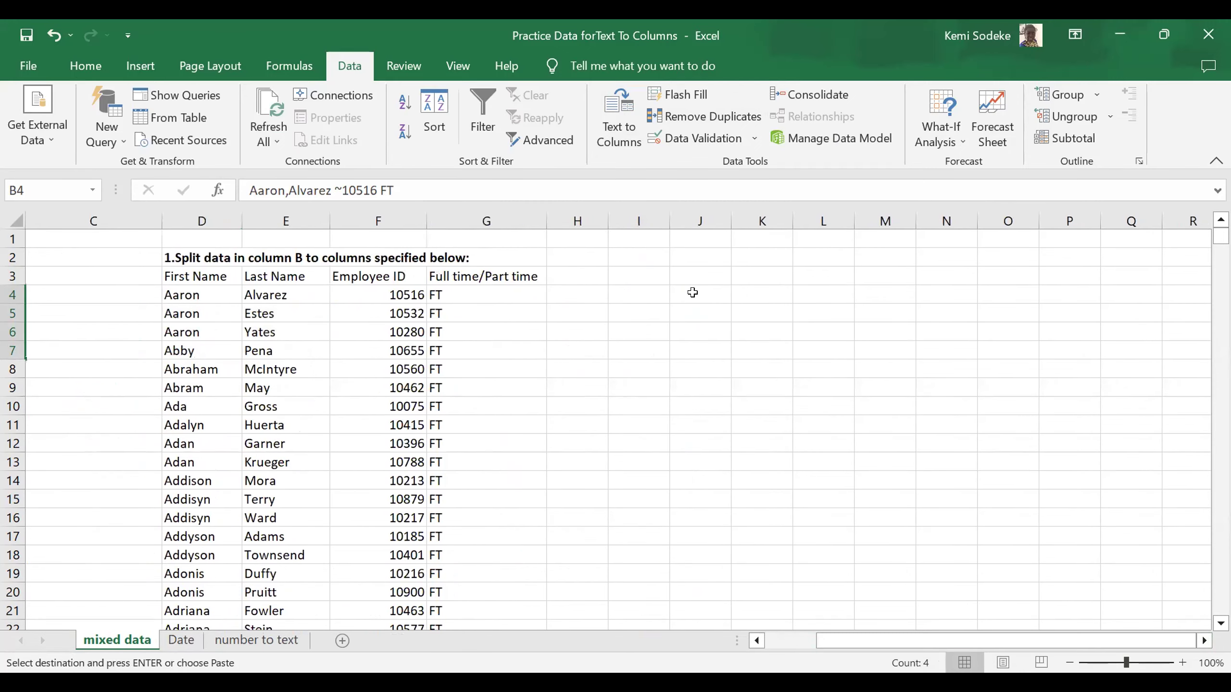
pyautogui.click(698, 290)
pyautogui.rightClick(698, 291)
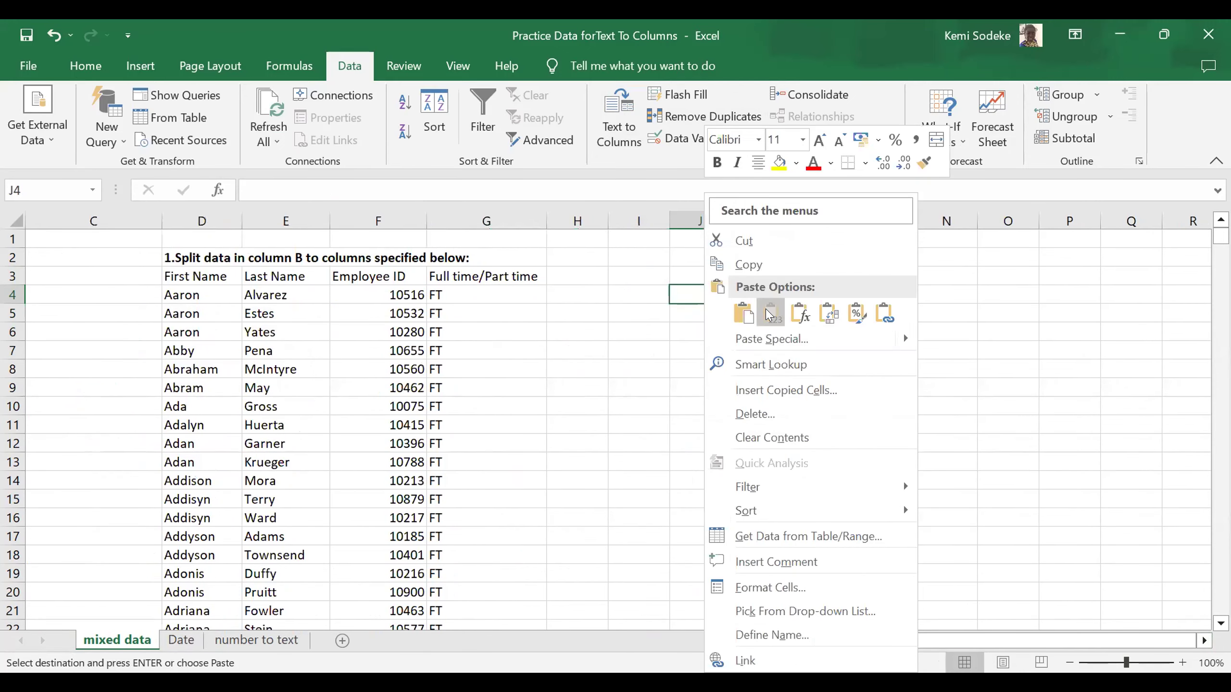
pyautogui.click(771, 313)
pyautogui.click(884, 424)
# Remove the space before FT in the sample entries in J4 and J5
pyautogui.click(1204, 641)
pyautogui.click(1204, 641)
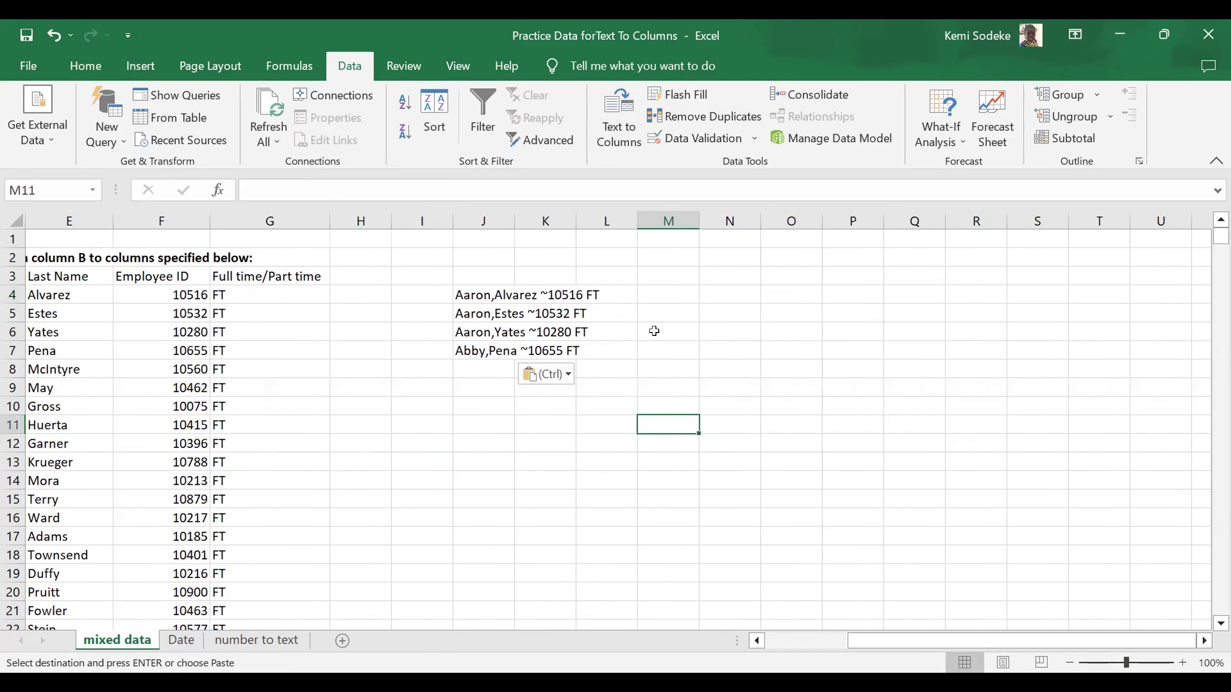
pyautogui.click(476, 295)
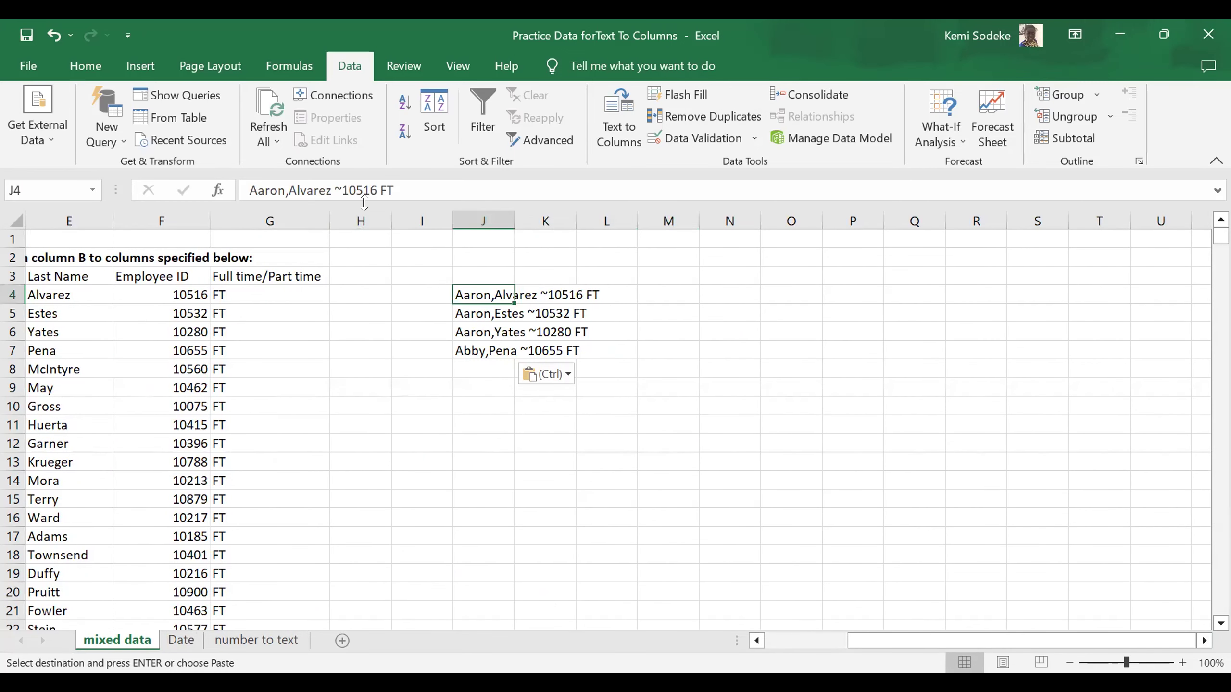
pyautogui.click(380, 183)
pyautogui.press('BackSpace')
pyautogui.click(573, 314)
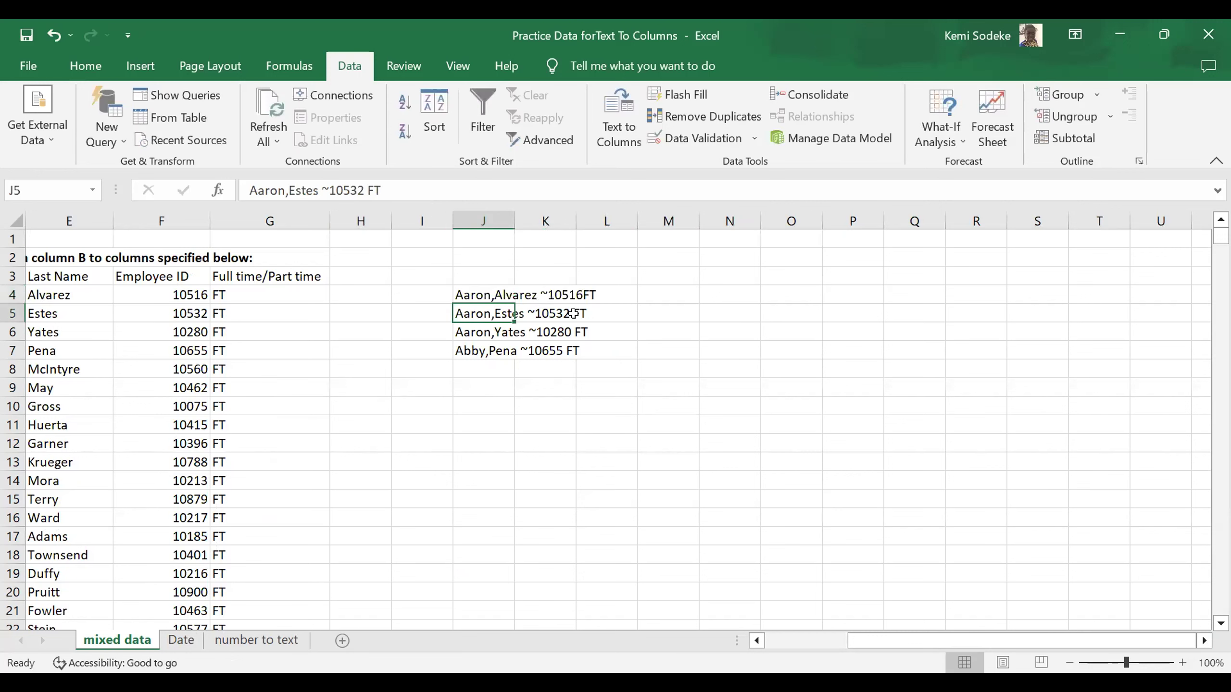
pyautogui.click(361, 183)
pyautogui.press('BackSpace')
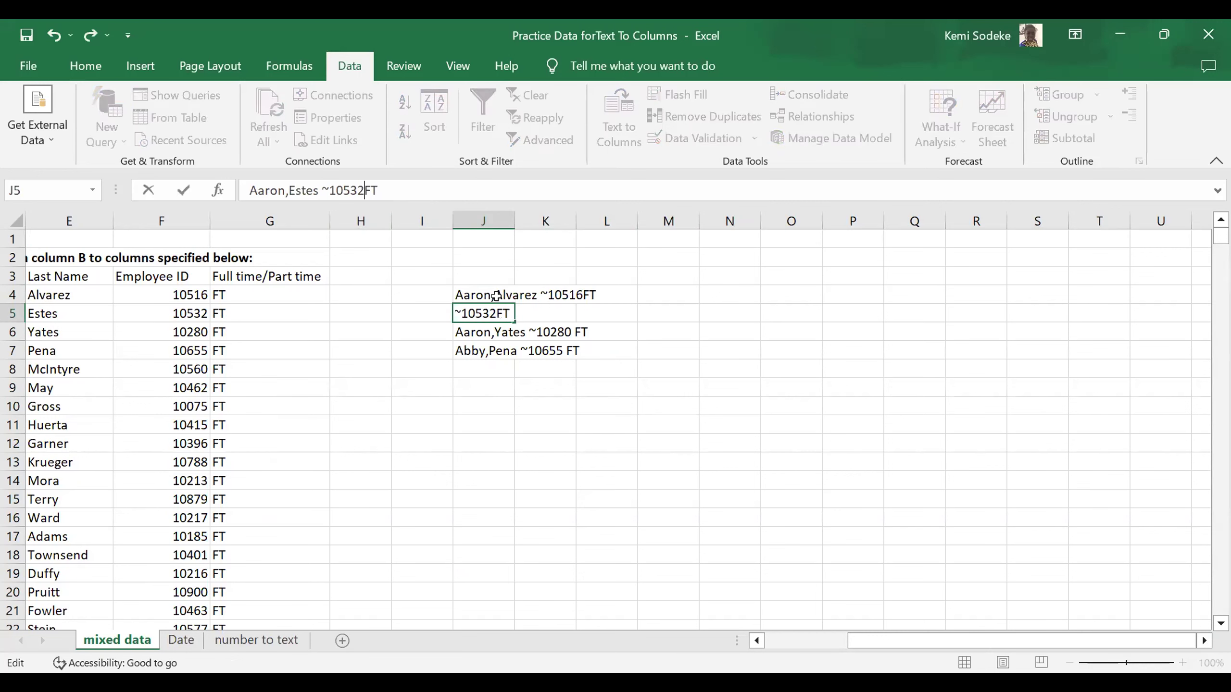
pyautogui.press('Return')
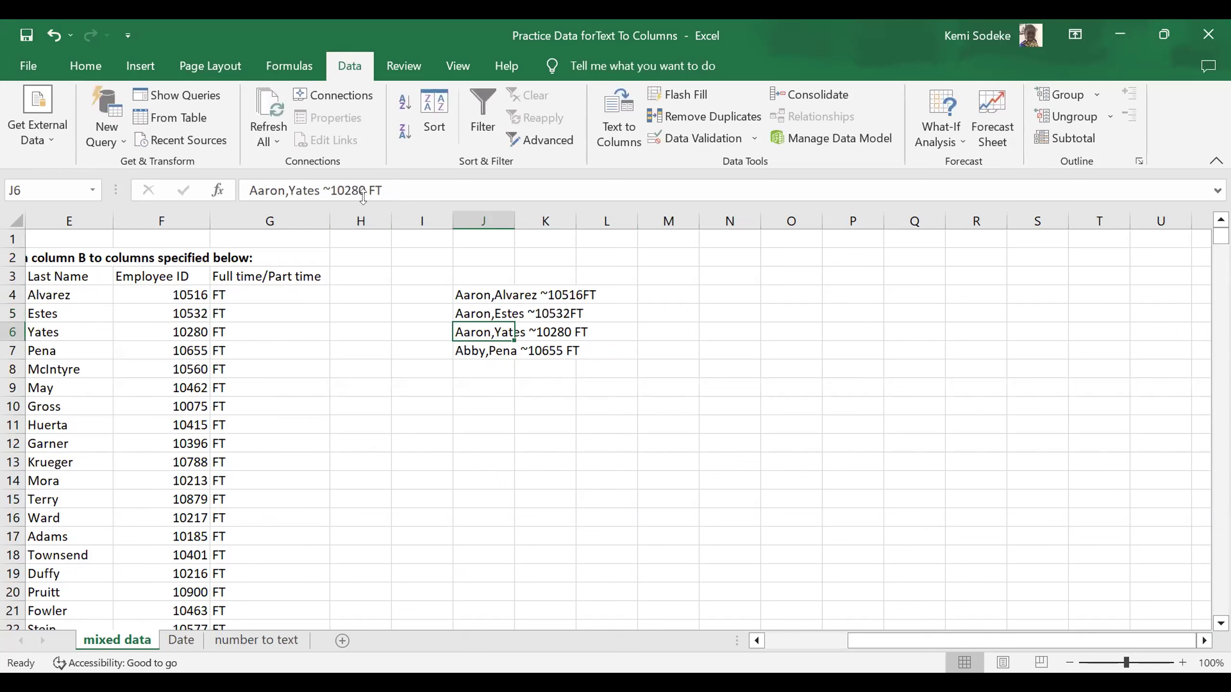
# Remove the space before FT in the sample entries in J6 and J7
pyautogui.doubleClick(528, 331)
pyautogui.press('BackSpace')
pyautogui.press('Return')
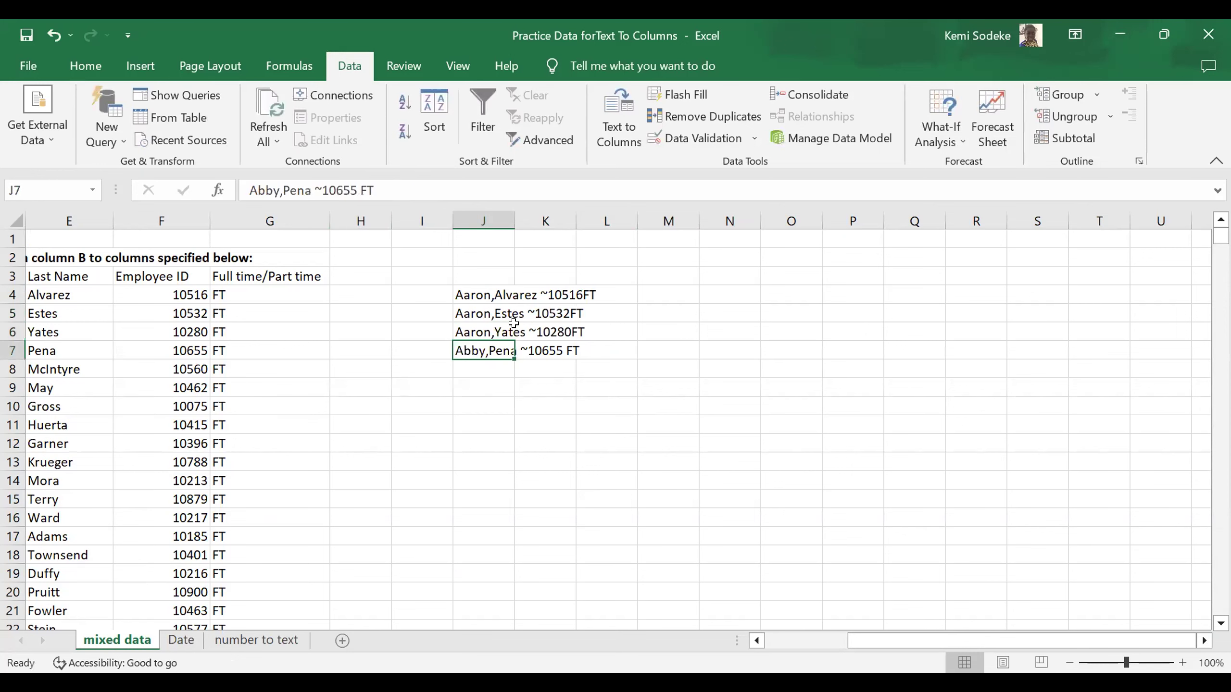
pyautogui.click(359, 190)
pyautogui.press('BackSpace')
pyautogui.press('Return')
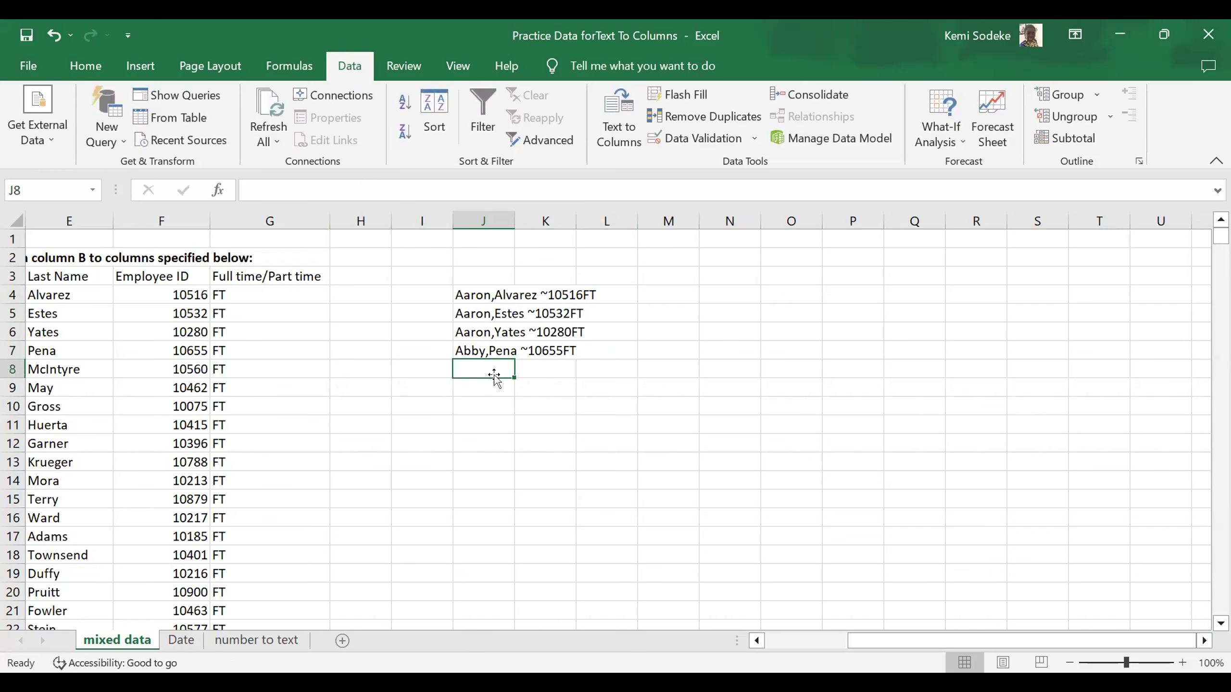
pyautogui.click(540, 425)
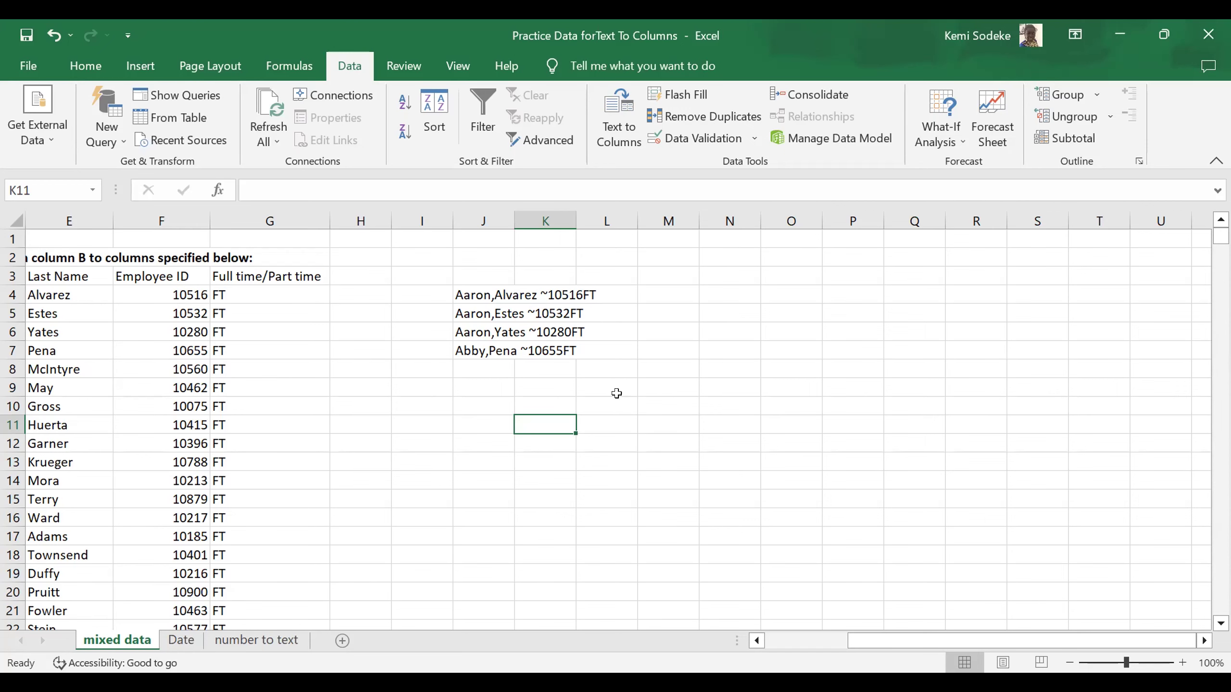
# Change the FT ending of the sample entry in J6 to PT
pyautogui.click(781, 647)
pyautogui.moveTo(784, 651); pyautogui.dragTo(770, 648)
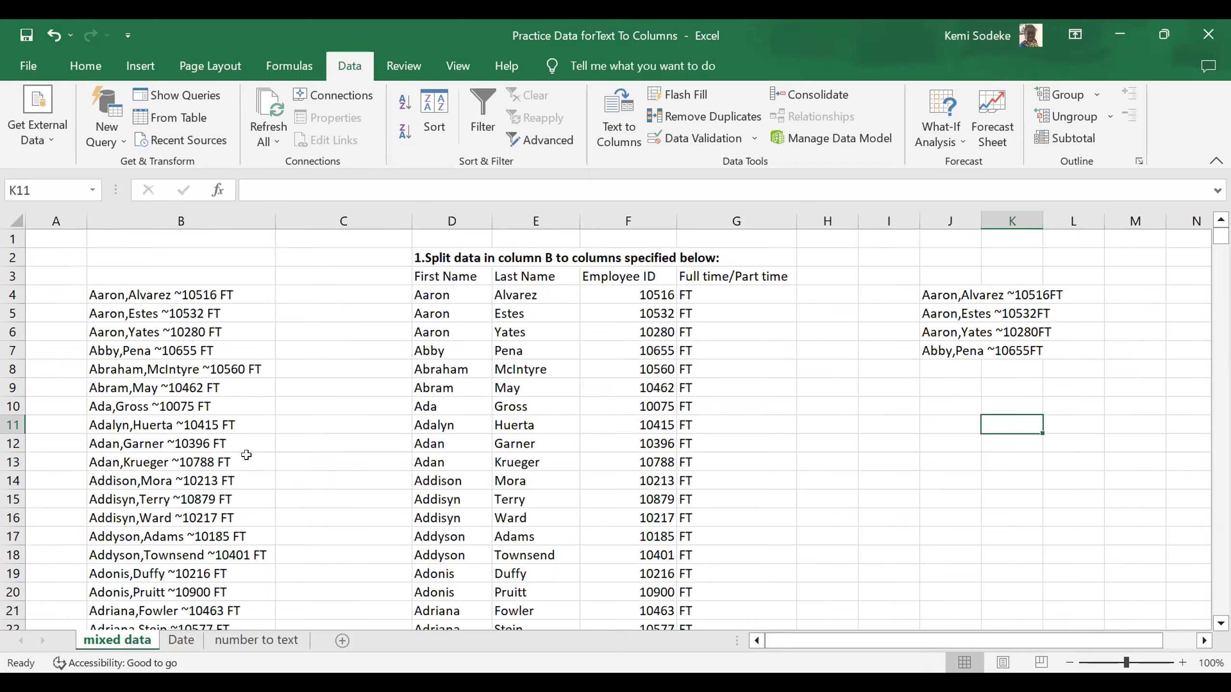
pyautogui.scroll(-1, 266, 526)
pyautogui.click(1204, 641)
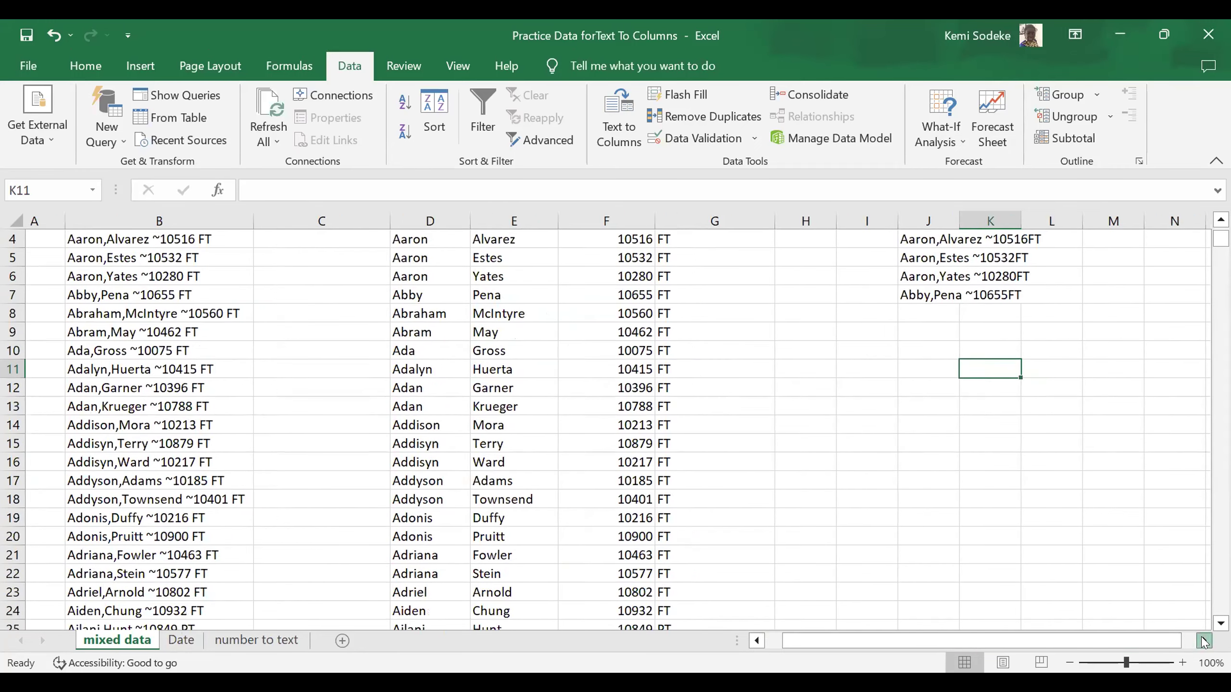
pyautogui.click(1205, 640)
pyautogui.click(1204, 641)
pyautogui.click(562, 294)
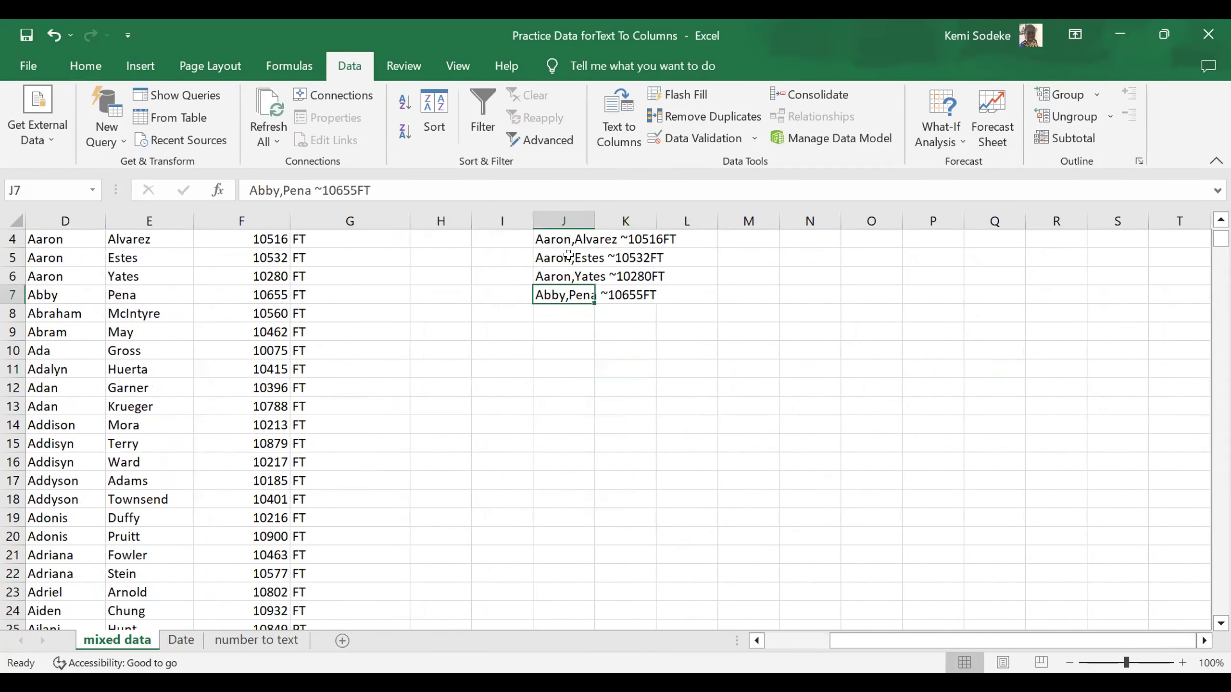
pyautogui.press('Up')
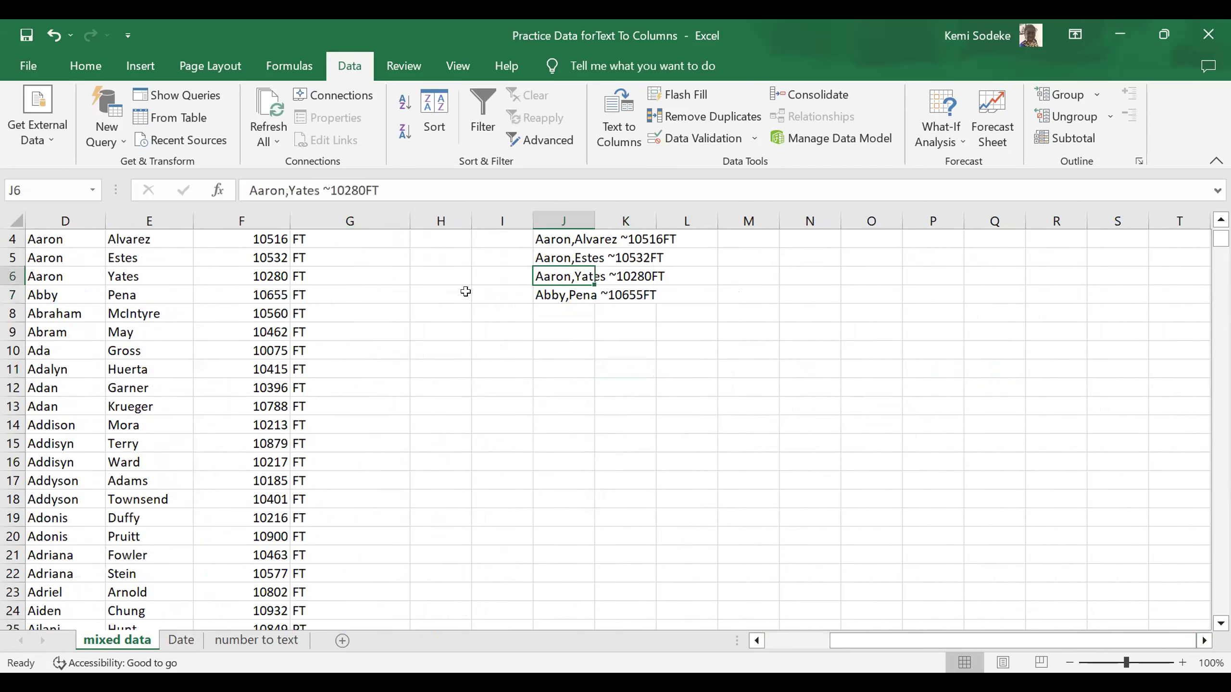
pyautogui.press('F2')
pyautogui.press('Left')
pyautogui.press('BackSpace')
pyautogui.write('P')
pyautogui.press('Return')
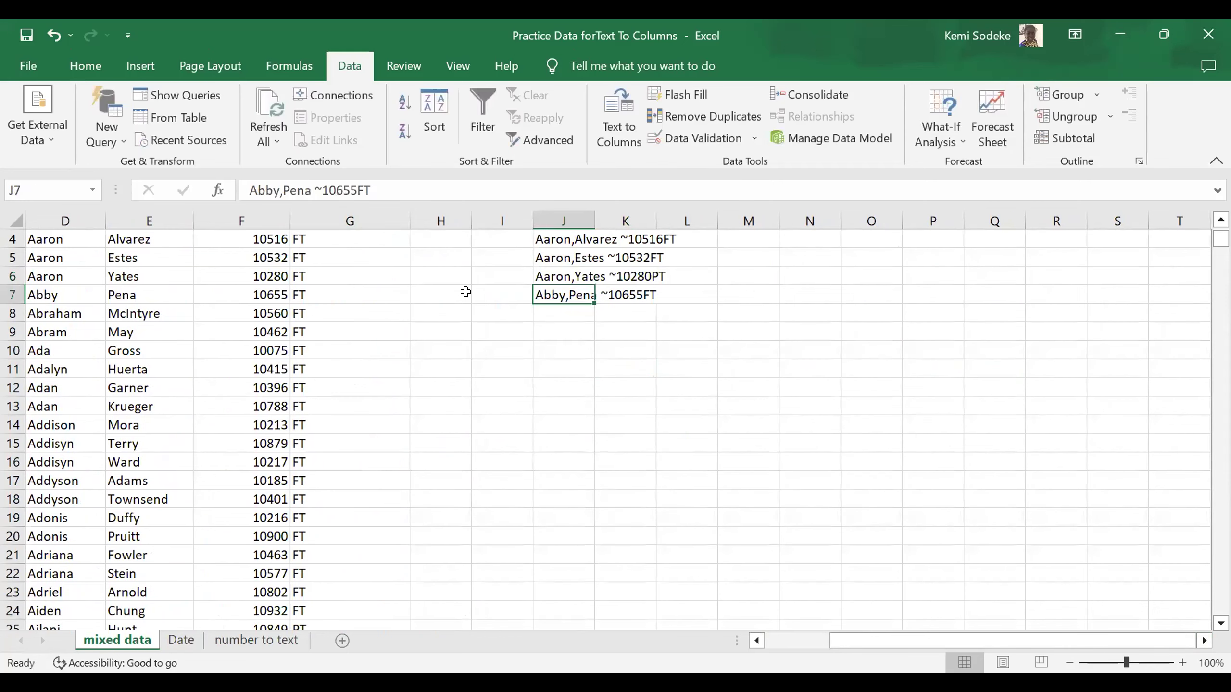
# Replace every FT with *FT in the sample entries in J4:J7
pyautogui.scroll(-1, 645, 404)
pyautogui.scroll(1, 646, 404)
pyautogui.scroll(1, 666, 313)
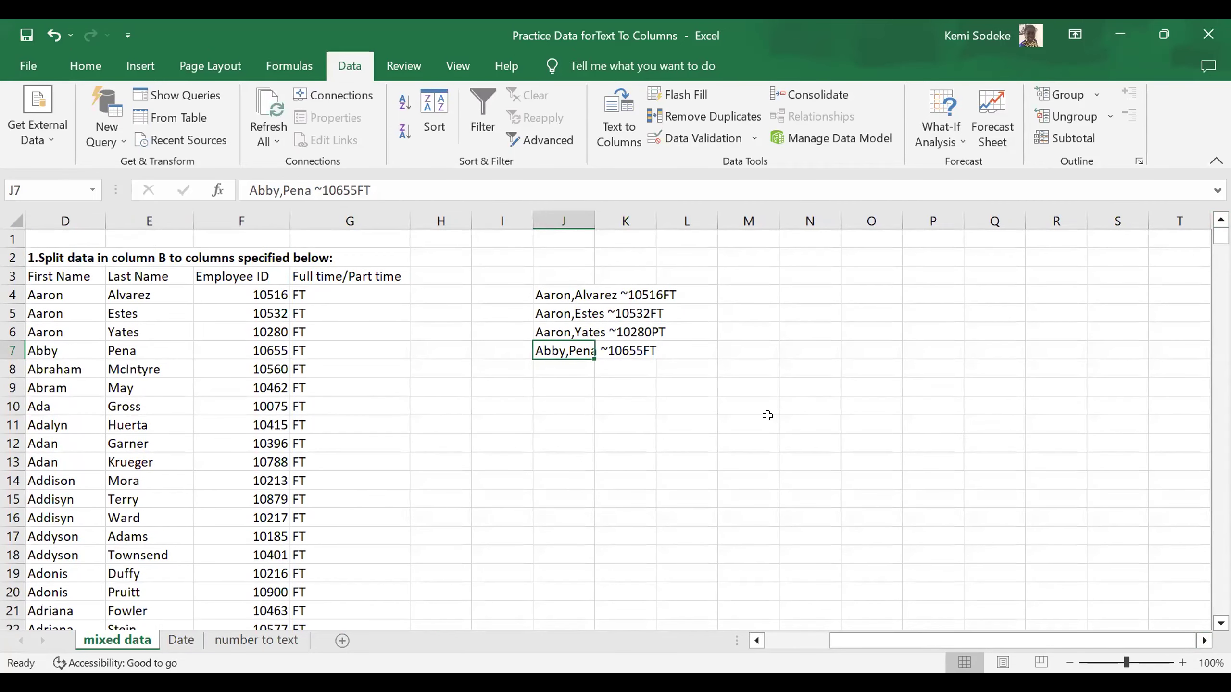
pyautogui.moveTo(558, 295); pyautogui.dragTo(560, 347)
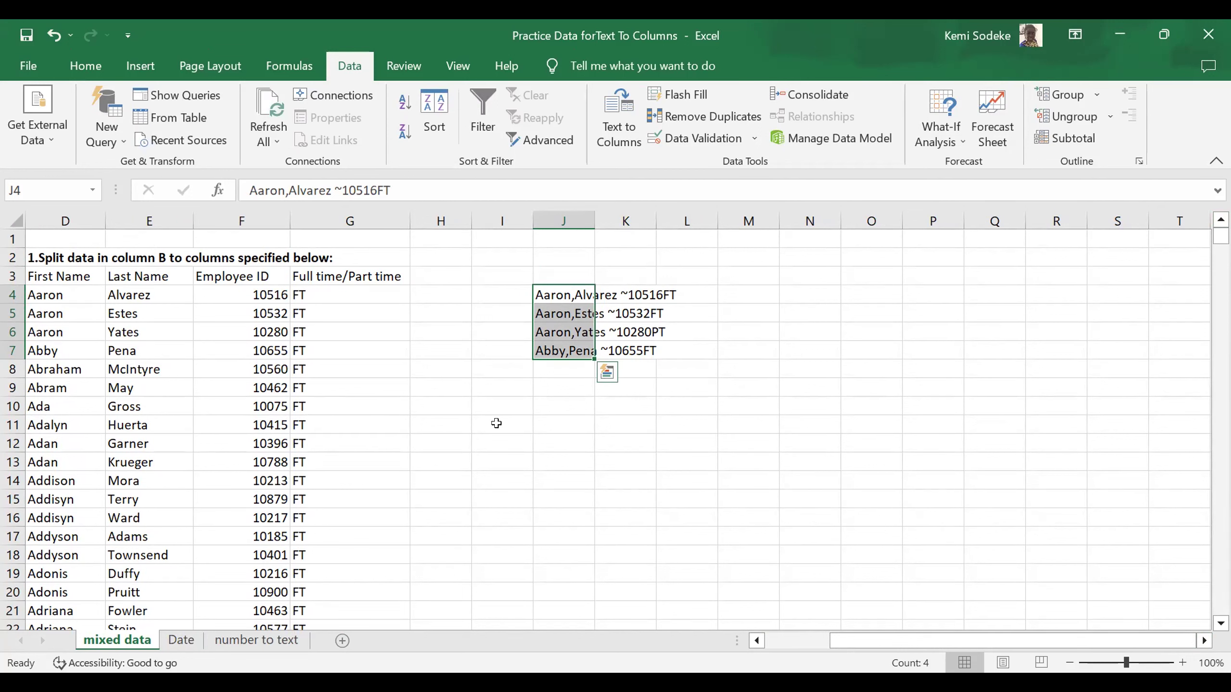
pyautogui.hotkey('ctrl', 'f')
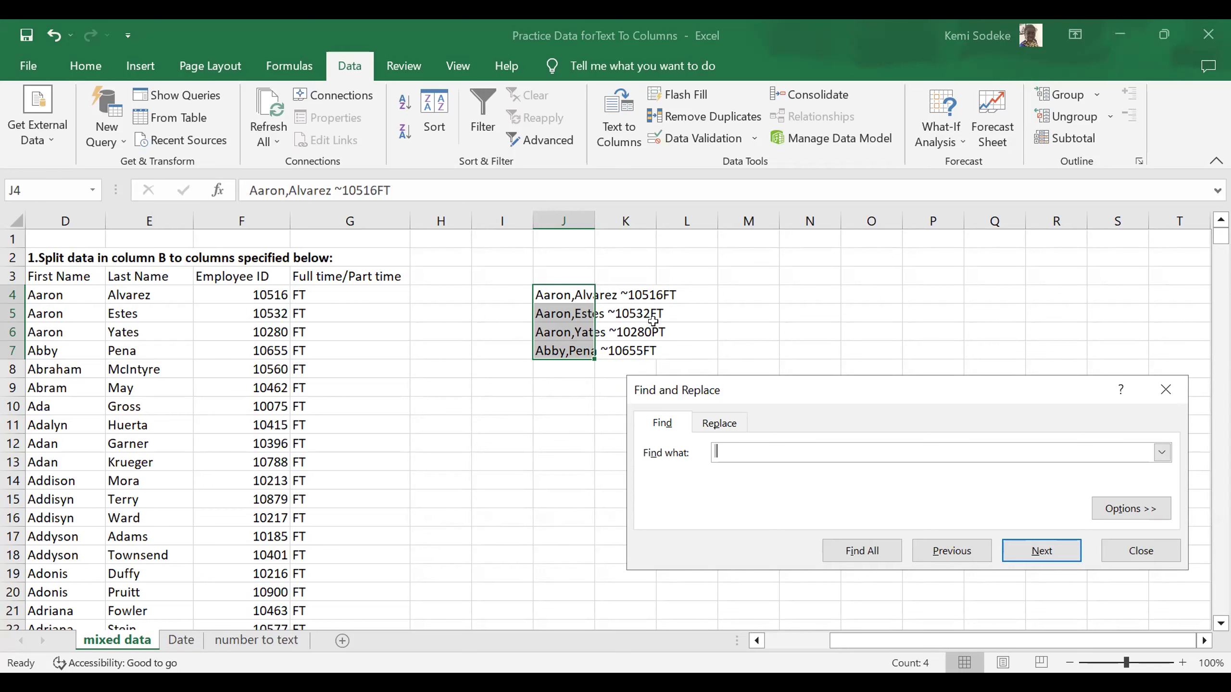
pyautogui.write('FT')
pyautogui.click(719, 422)
pyautogui.click(748, 478)
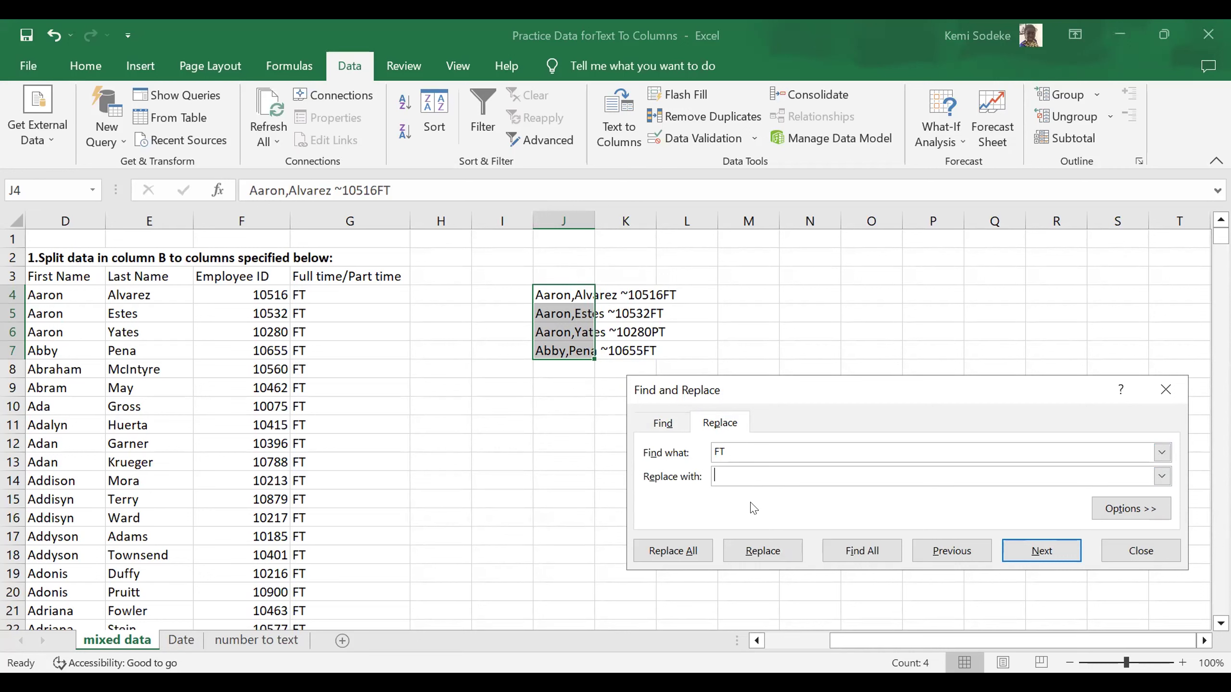
pyautogui.write('*FT')
pyautogui.click(678, 553)
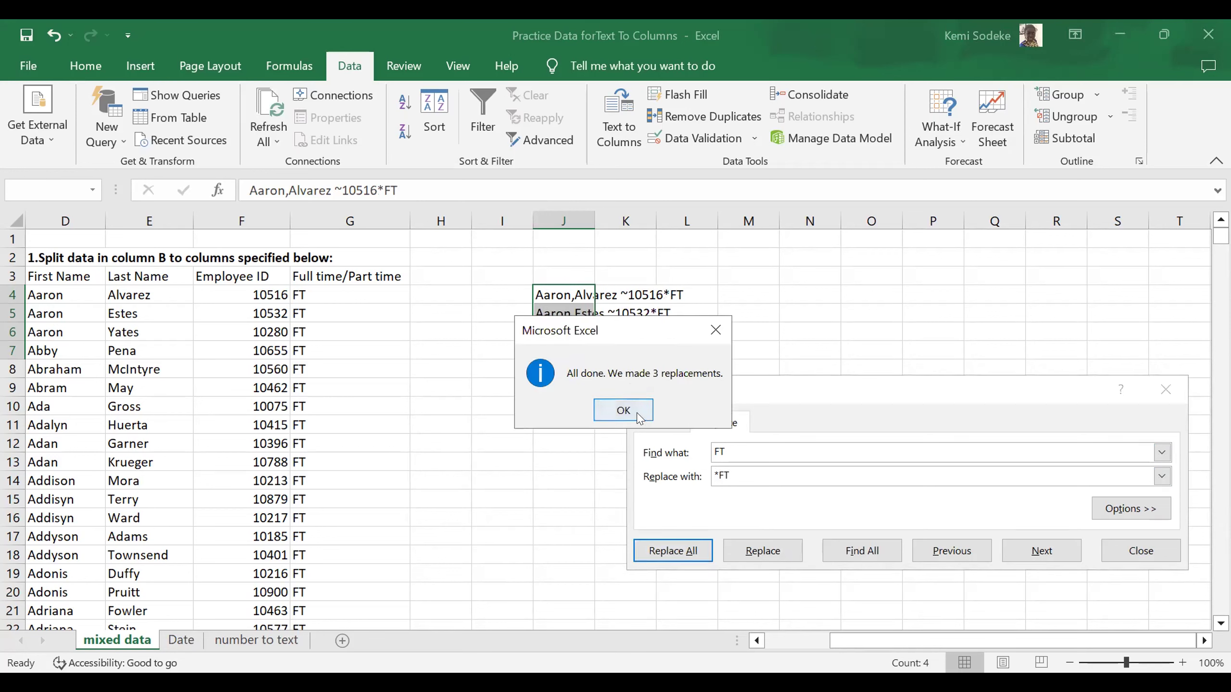
pyautogui.click(639, 412)
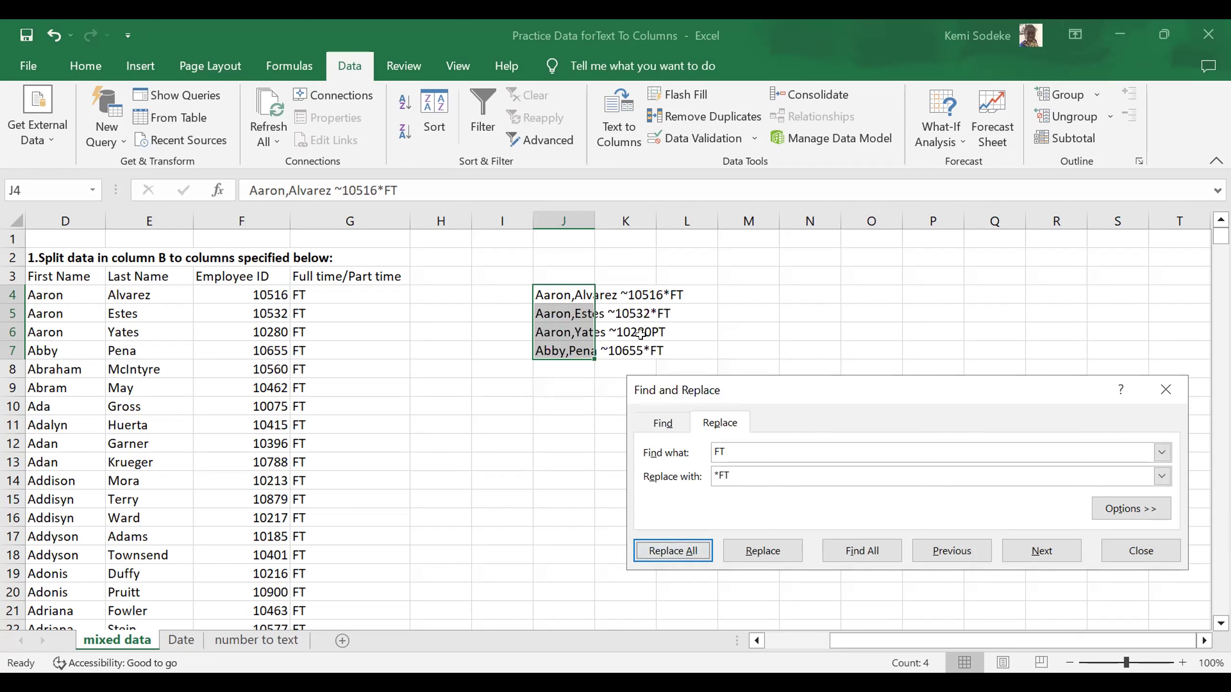
# Replace every PT with *PT in the sample entries in J4:J7
pyautogui.click(716, 452)
pyautogui.press('Delete')
pyautogui.write('P')
pyautogui.click(723, 476)
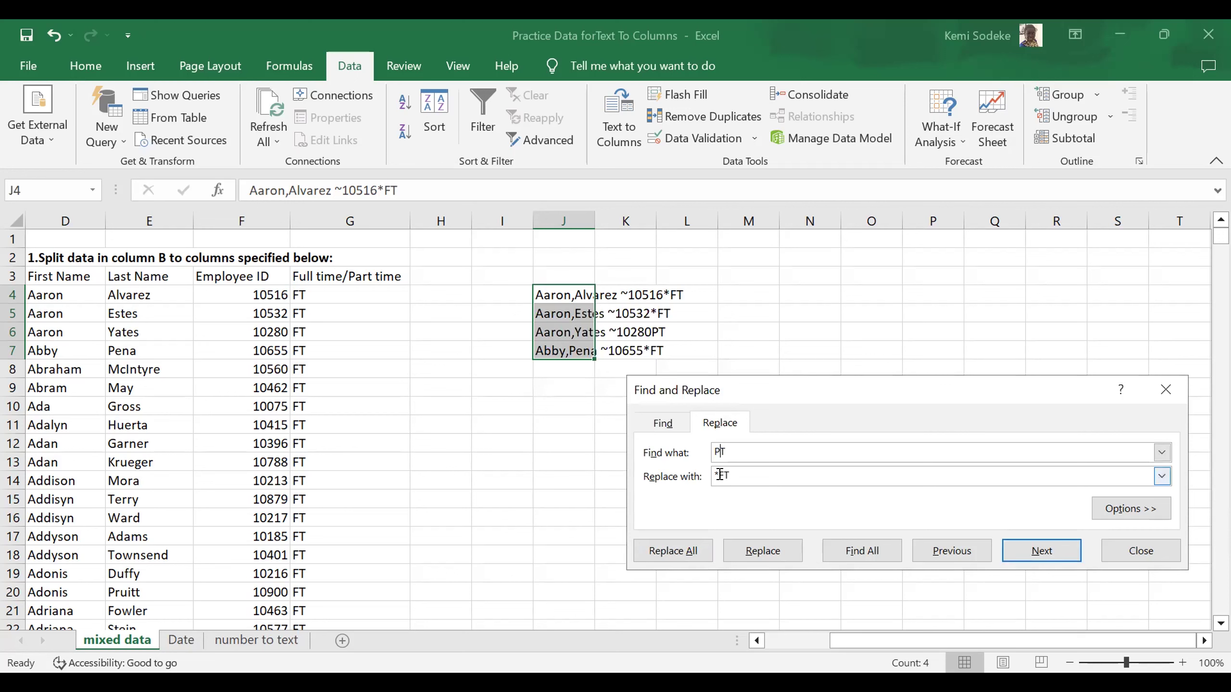
pyautogui.press('BackSpace')
pyautogui.write('P')
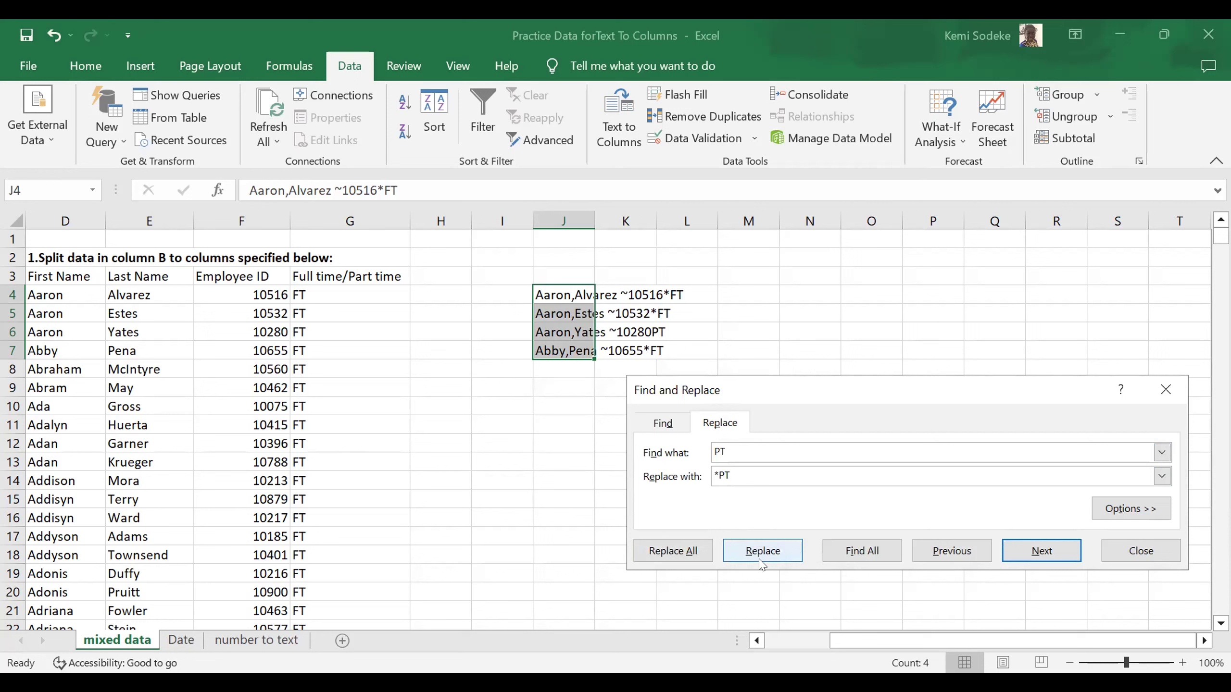
pyautogui.click(673, 551)
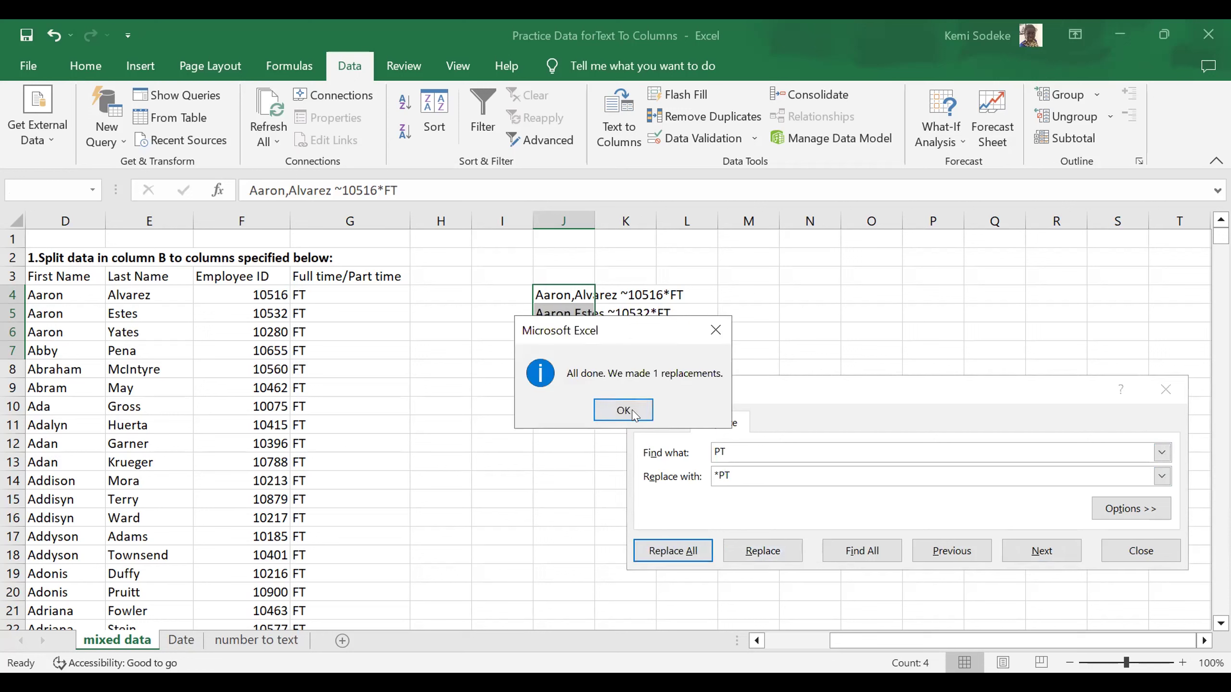
pyautogui.click(623, 411)
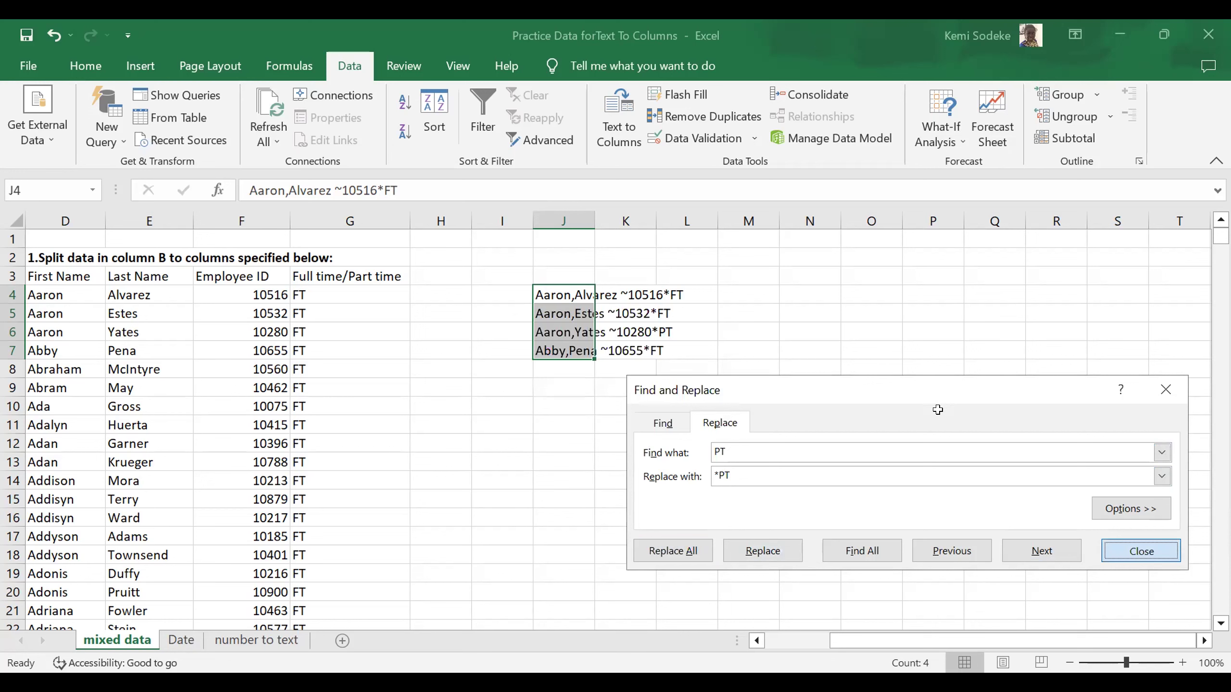
pyautogui.press('Escape')
# Preview a delimited split of J4:J7 with * as the other delimiter, cancel it, and undo both asterisk replacements
pyautogui.click(610, 109)
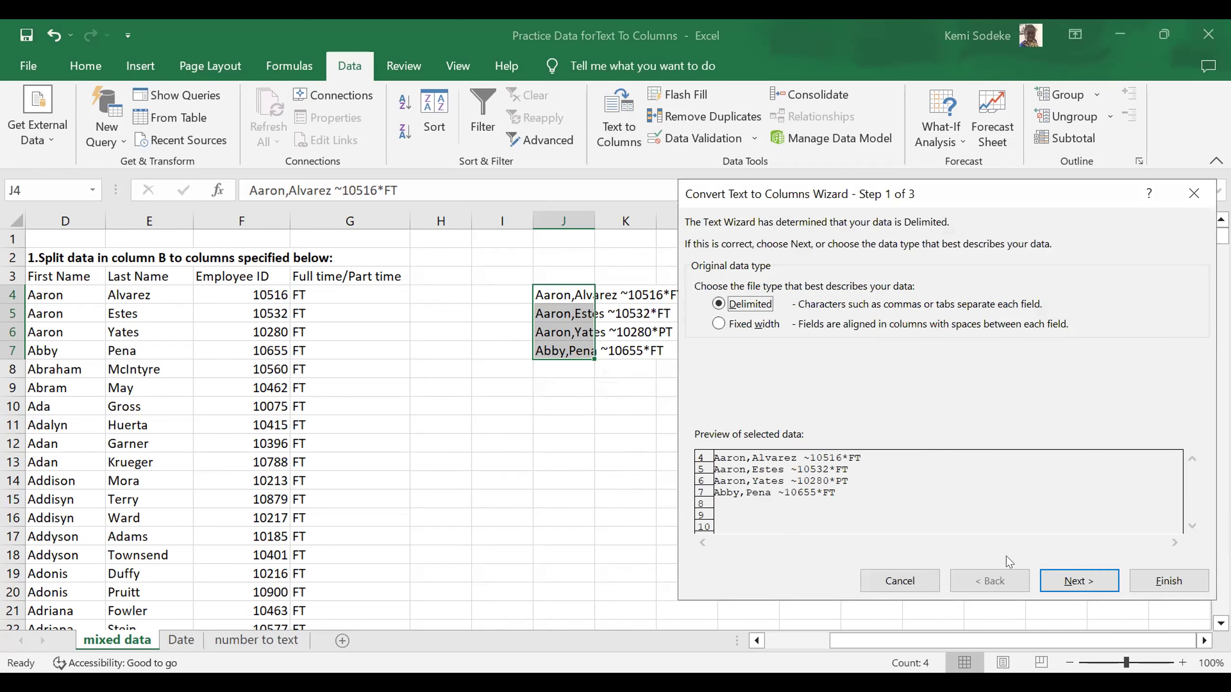
pyautogui.click(1080, 582)
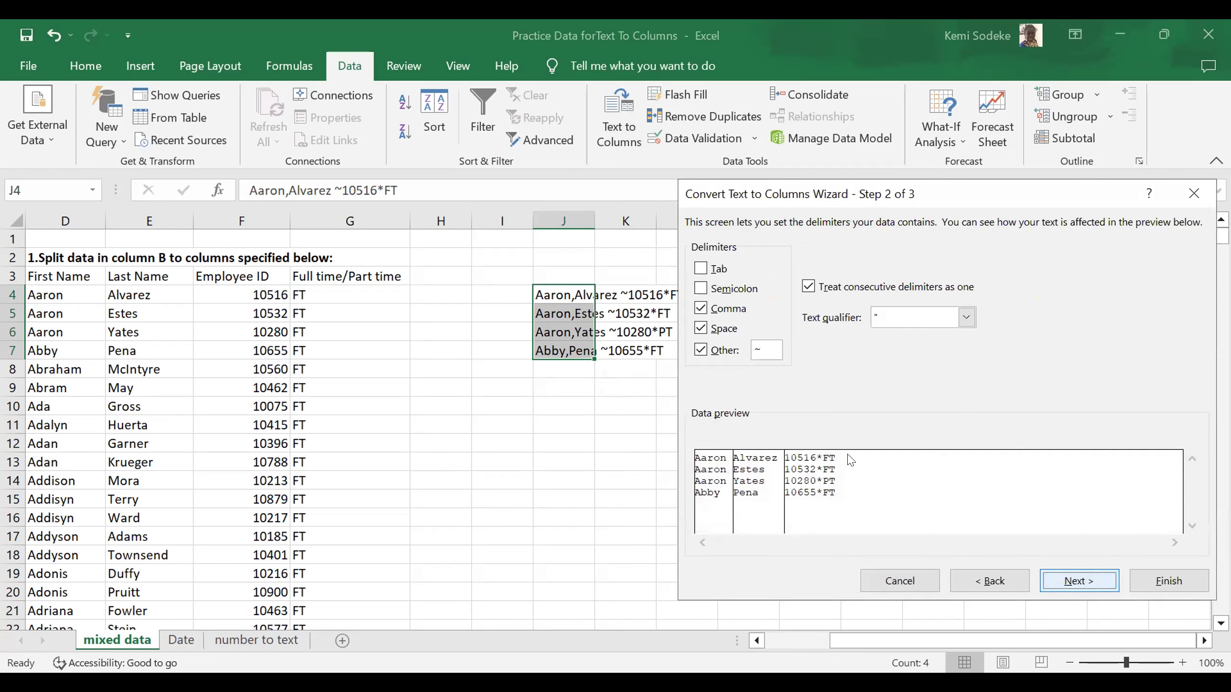
pyautogui.doubleClick(767, 349)
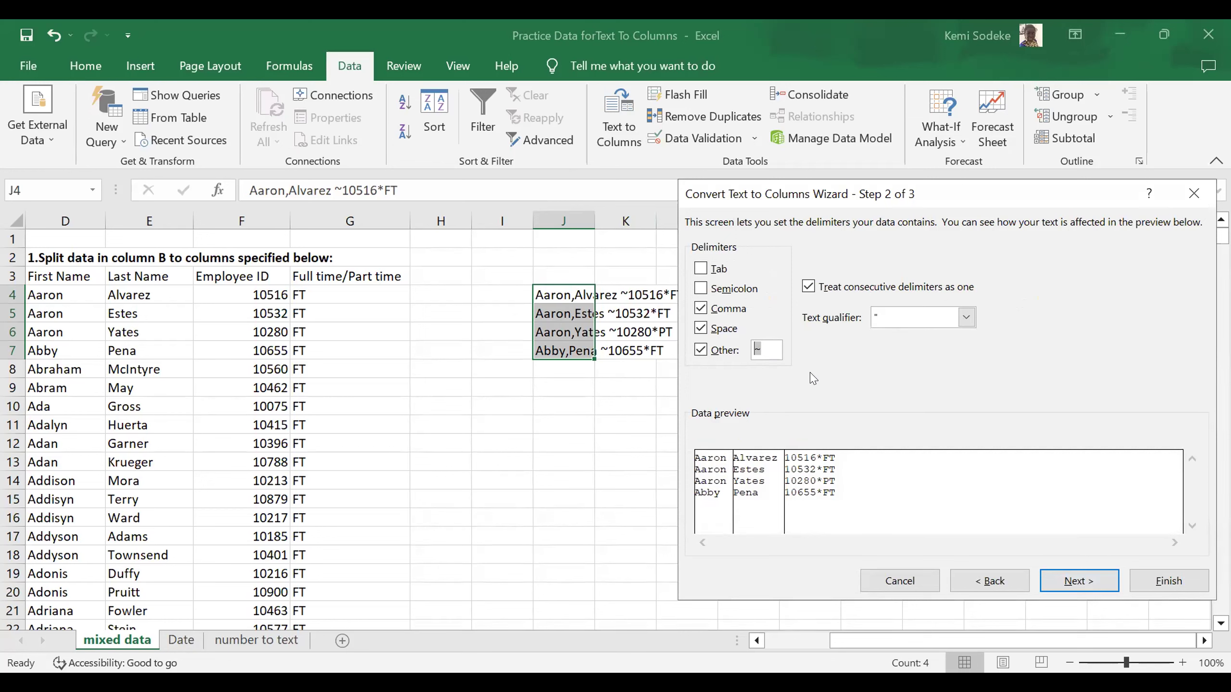
pyautogui.write('*')
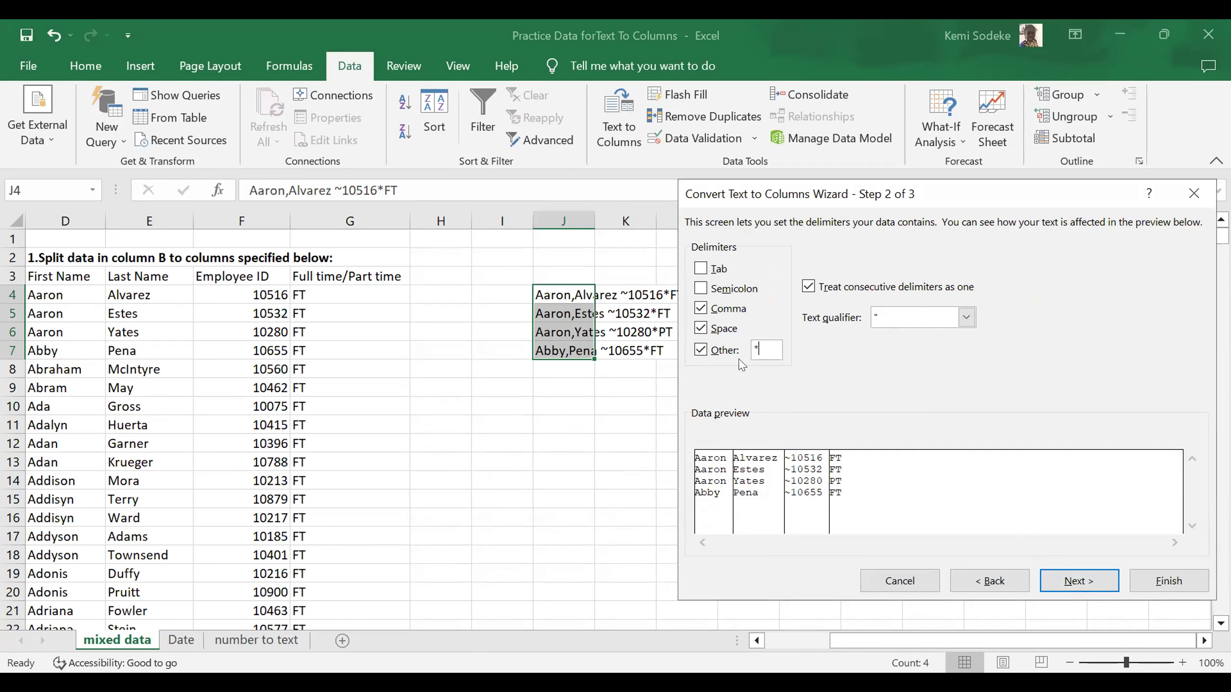
pyautogui.click(900, 580)
pyautogui.click(625, 443)
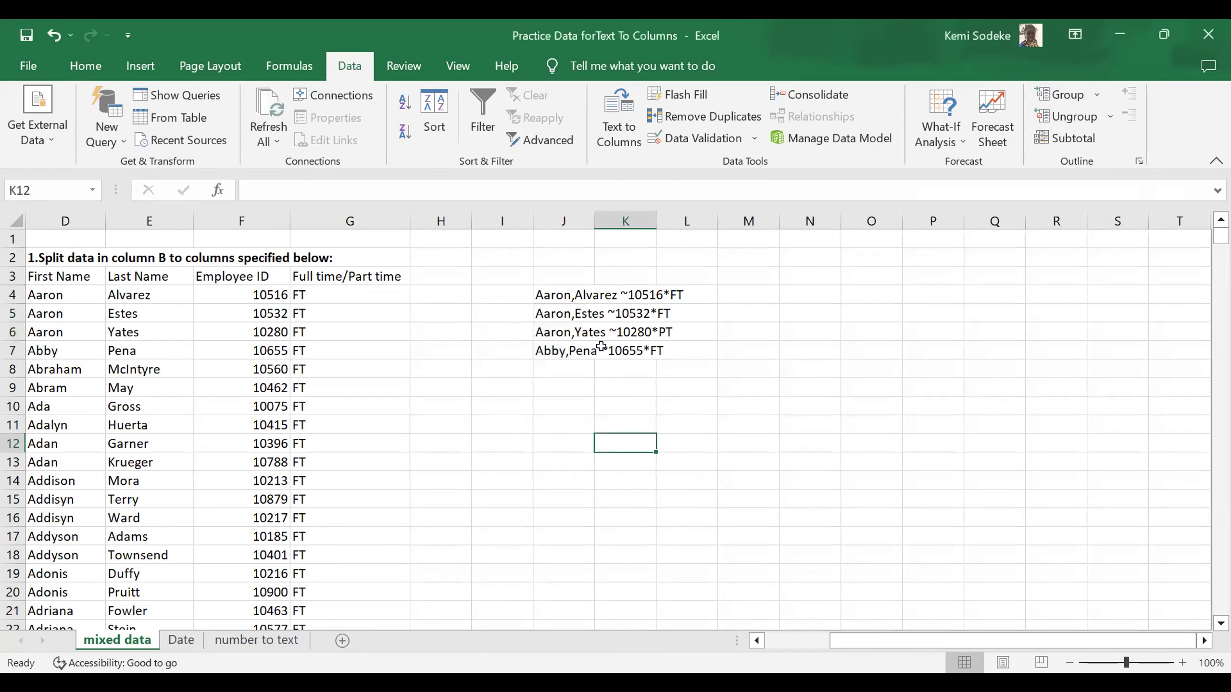
pyautogui.click(54, 35)
pyautogui.click(54, 35)
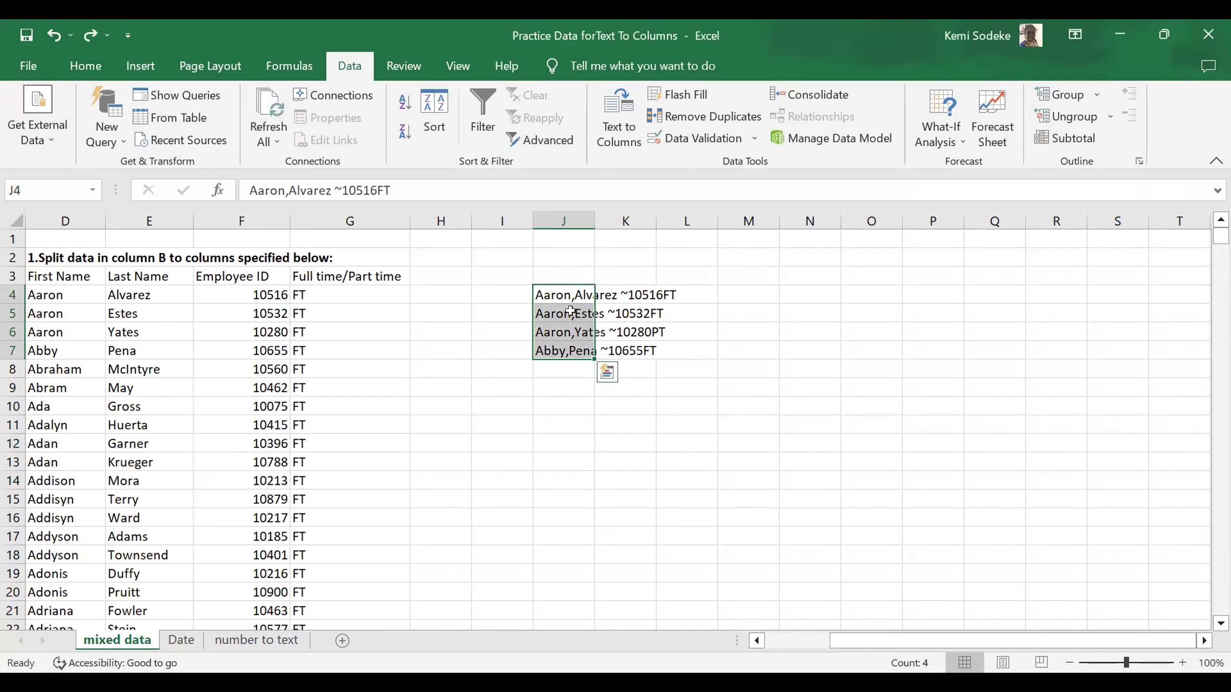
# Replace every PT with ~PT in the sample entries in J4:J7
pyautogui.hotkey('ctrl', 'f')
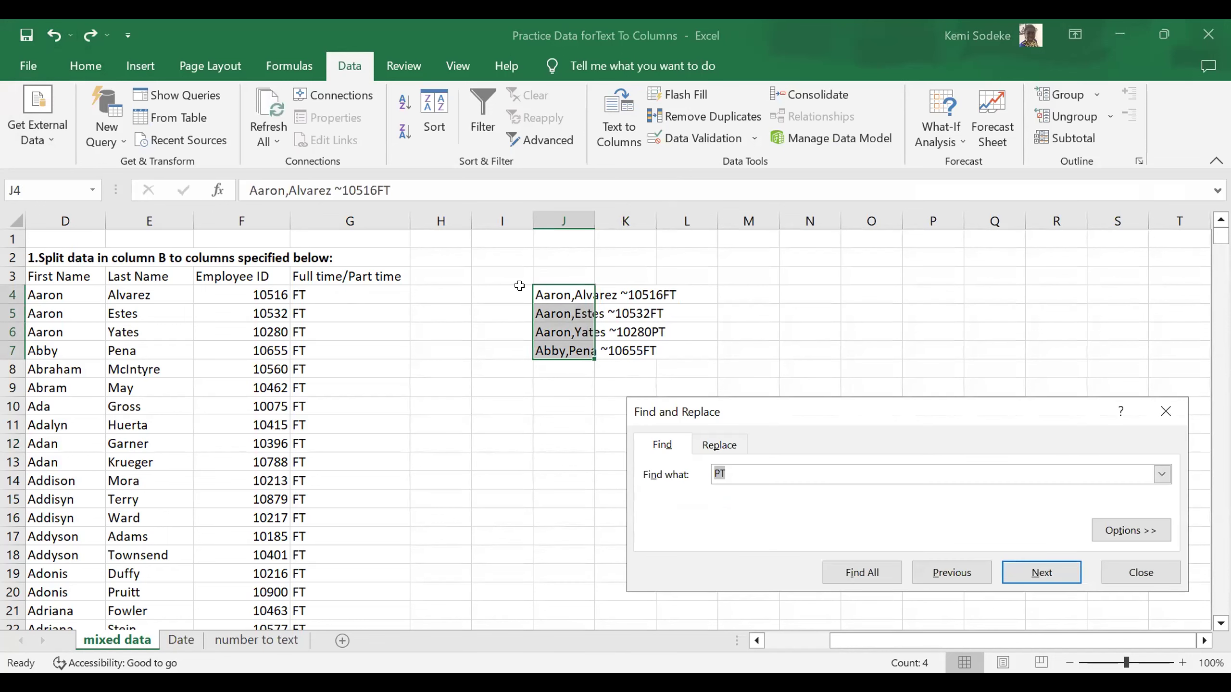
pyautogui.click(718, 444)
pyautogui.click(717, 498)
pyautogui.write('*')
pyautogui.press('BackSpace')
pyautogui.write('~')
pyautogui.click(681, 575)
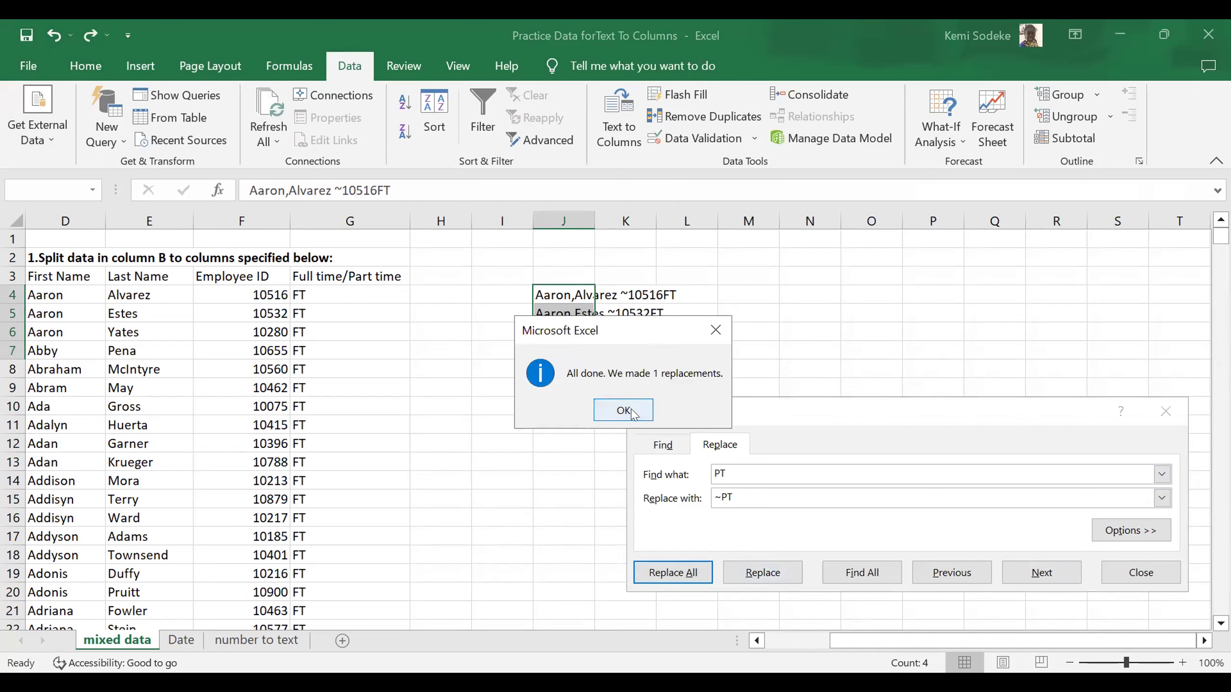
pyautogui.click(625, 411)
# Replace every FT with ~FT in J4:J7 and close Find and Replace
pyautogui.press('BackSpace')
pyautogui.write('F')
pyautogui.click(721, 504)
pyautogui.press('Delete')
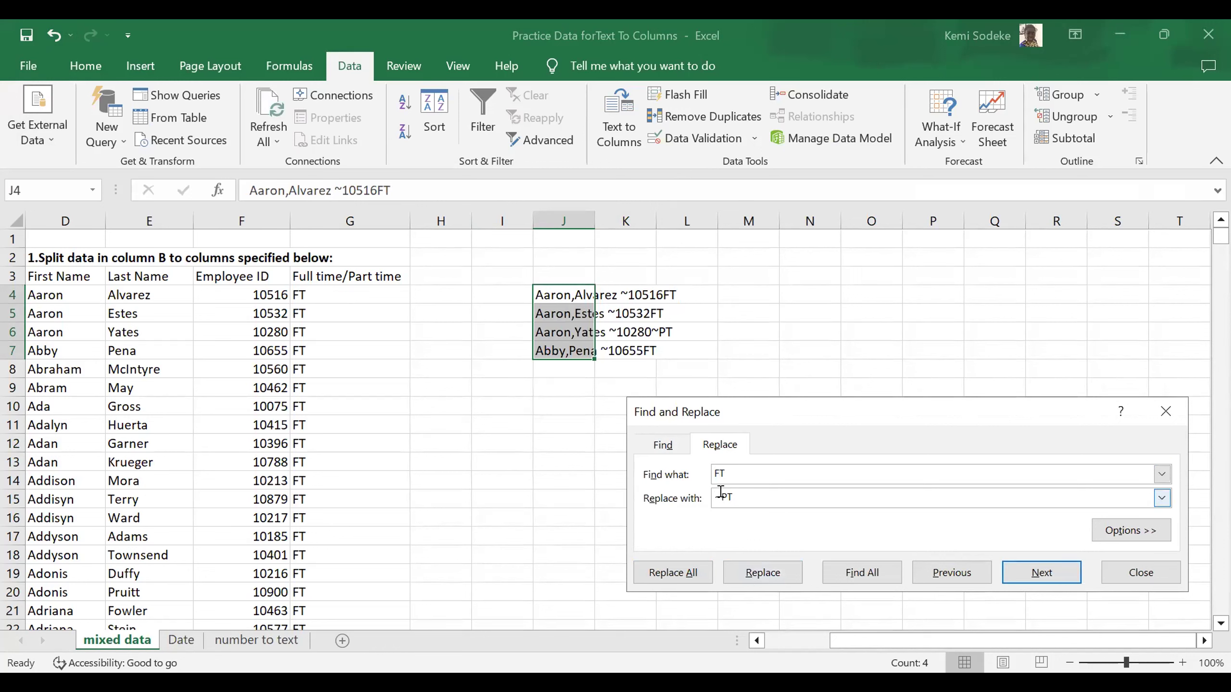
pyautogui.write('F')
pyautogui.click(691, 577)
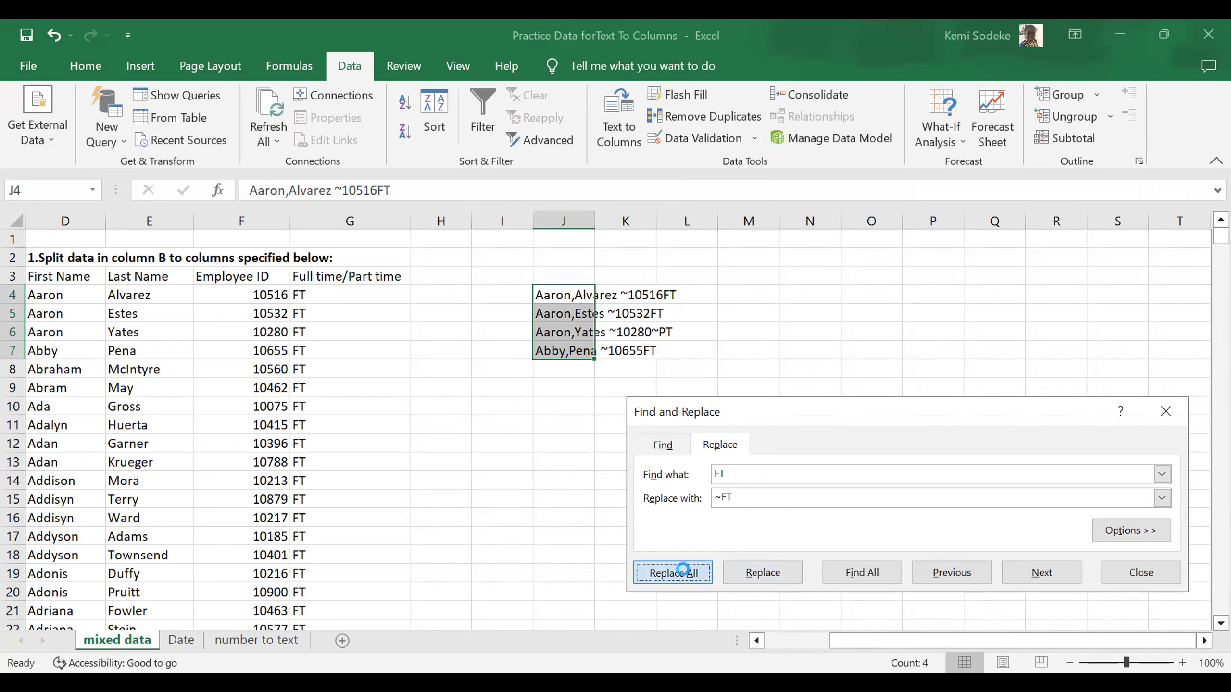
pyautogui.click(626, 409)
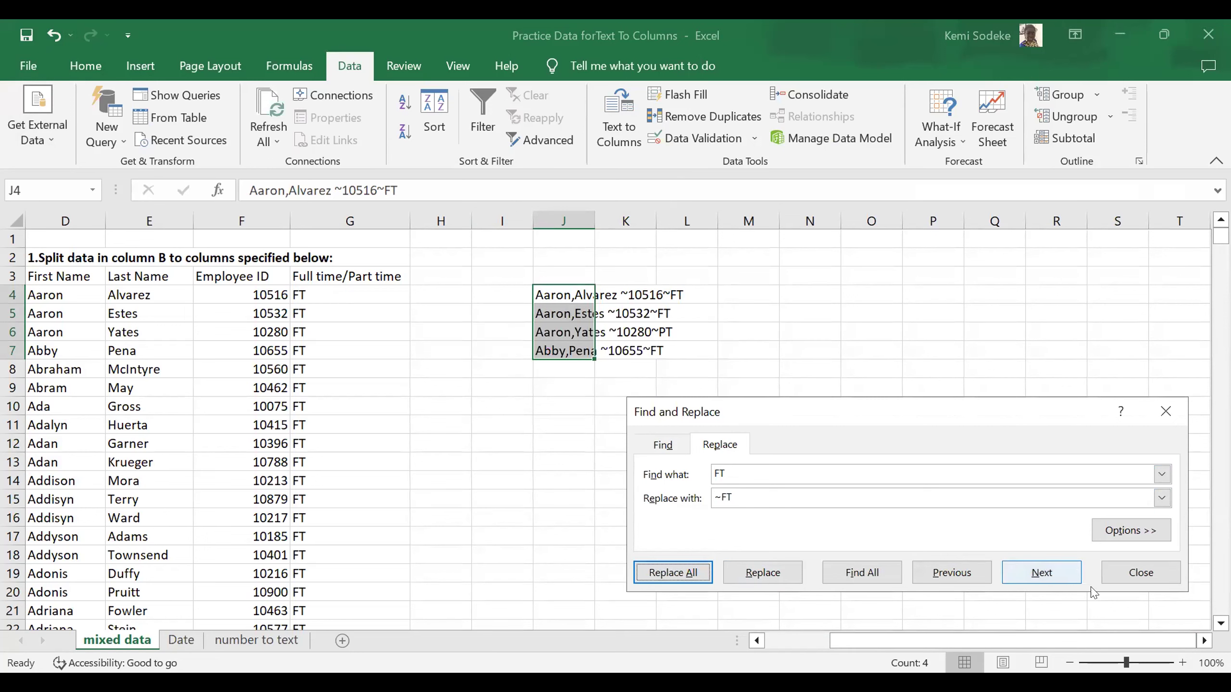
pyautogui.click(1136, 572)
pyautogui.click(625, 447)
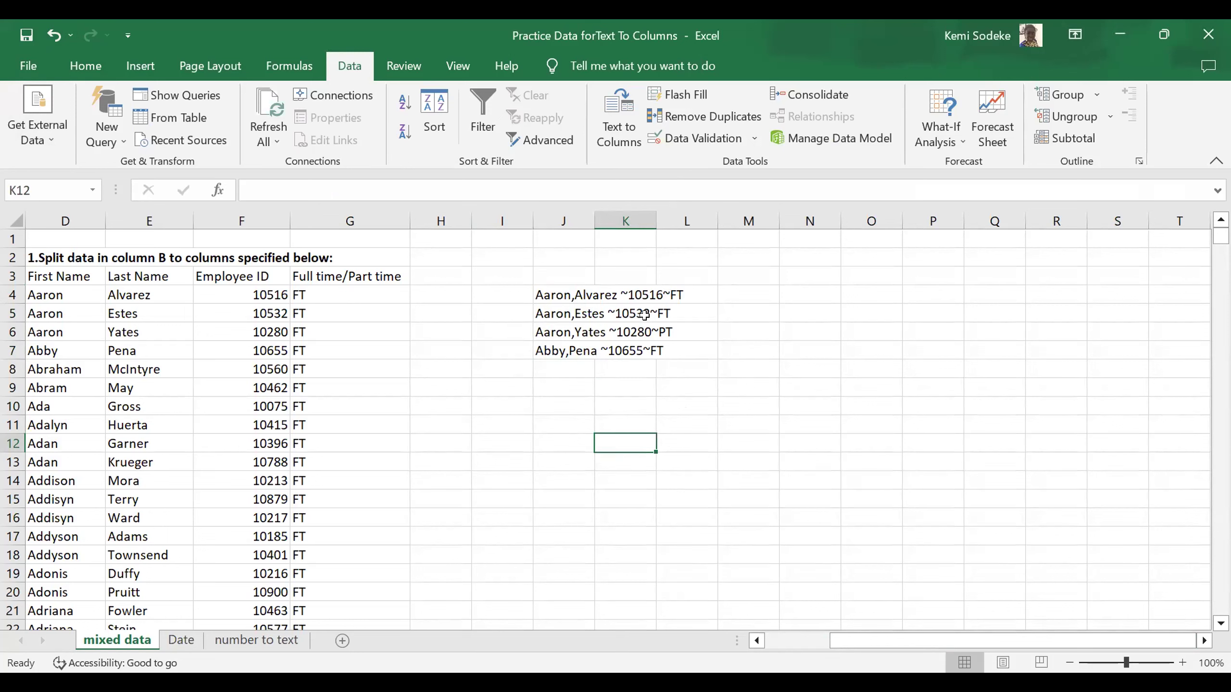
# Split the sample entries in J4:J7 into columns in place, using comma, space and ~ as delimiters
pyautogui.moveTo(562, 296); pyautogui.dragTo(560, 346)
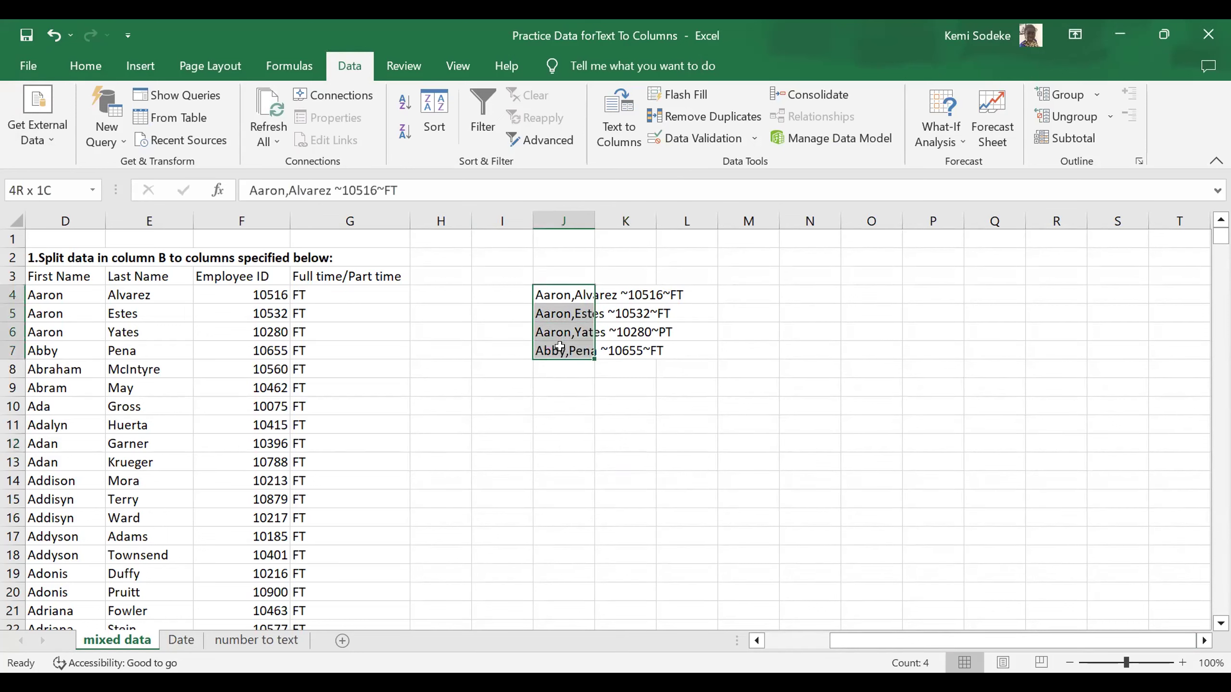
pyautogui.click(614, 128)
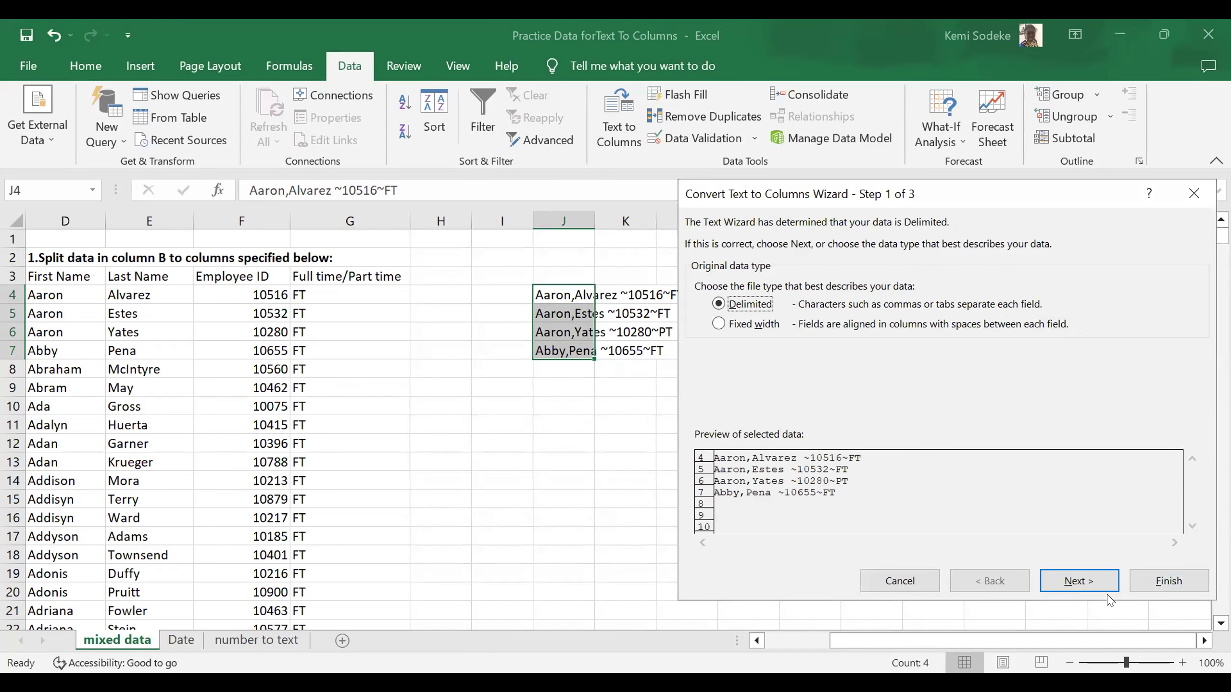
pyautogui.click(1093, 584)
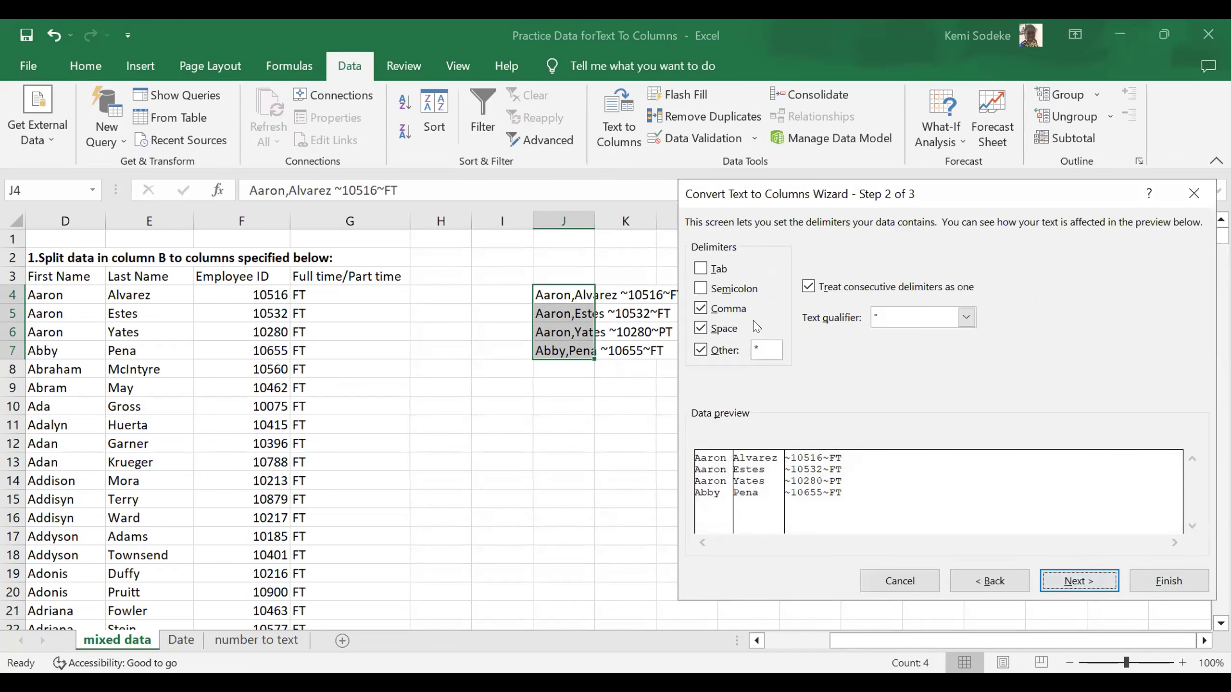
pyautogui.doubleClick(760, 346)
pyautogui.write('~')
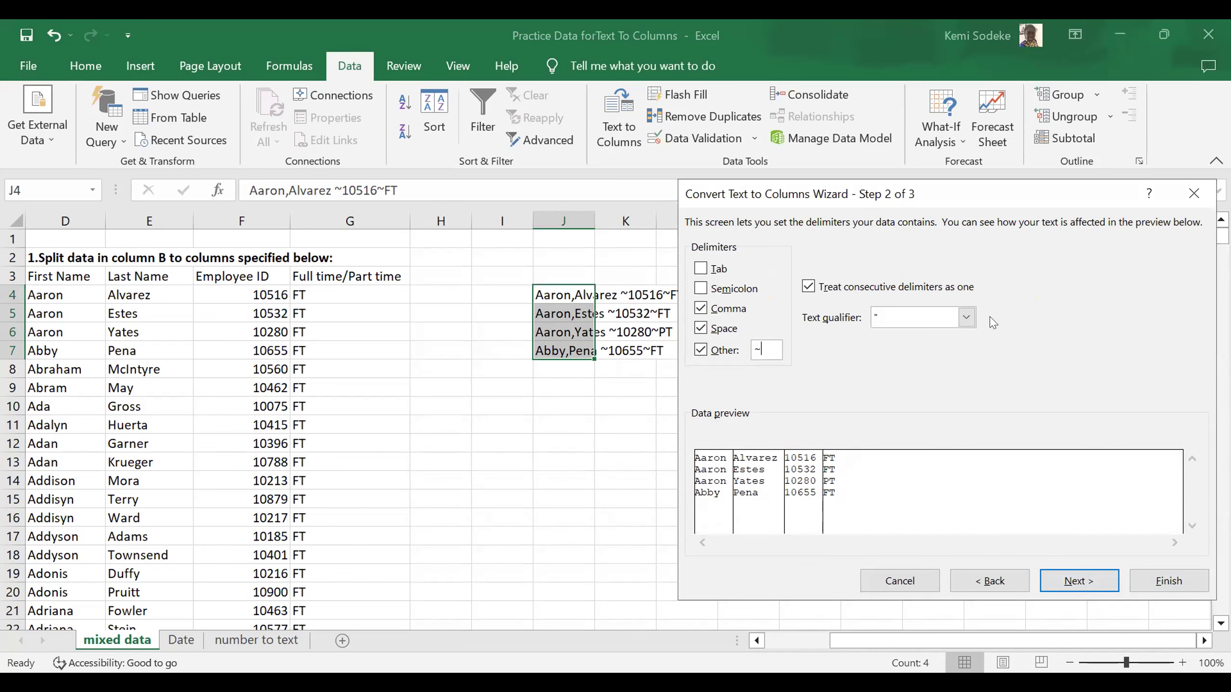
pyautogui.click(1079, 582)
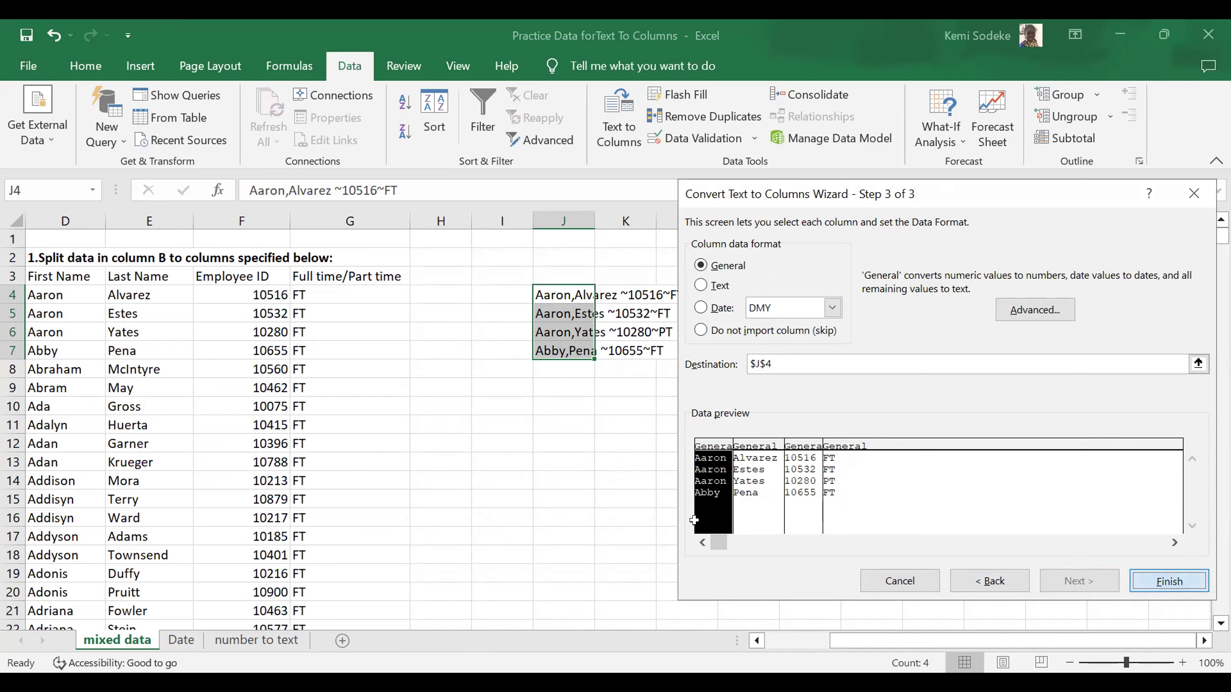
pyautogui.click(1169, 580)
pyautogui.click(686, 499)
pyautogui.click(692, 517)
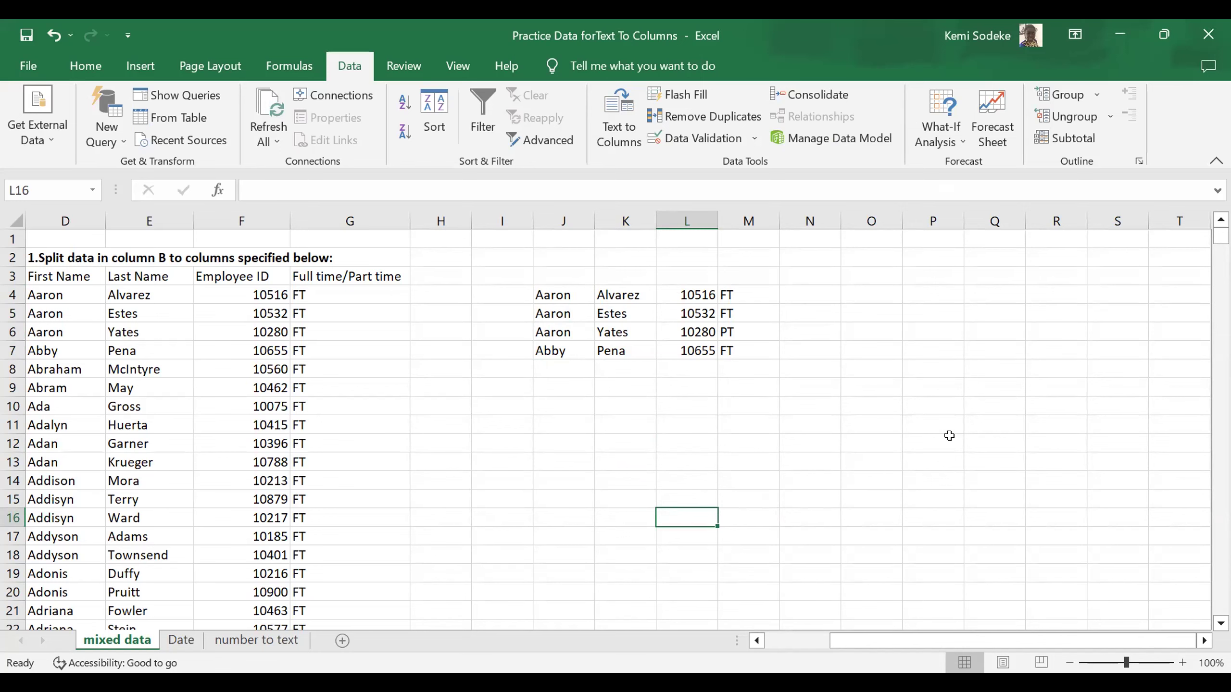
# Undo the delimited split of the sample entries in J4:J7
pyautogui.click(778, 651)
pyautogui.click(1203, 642)
pyautogui.click(1204, 642)
pyautogui.click(1204, 641)
pyautogui.click(54, 39)
pyautogui.click(663, 384)
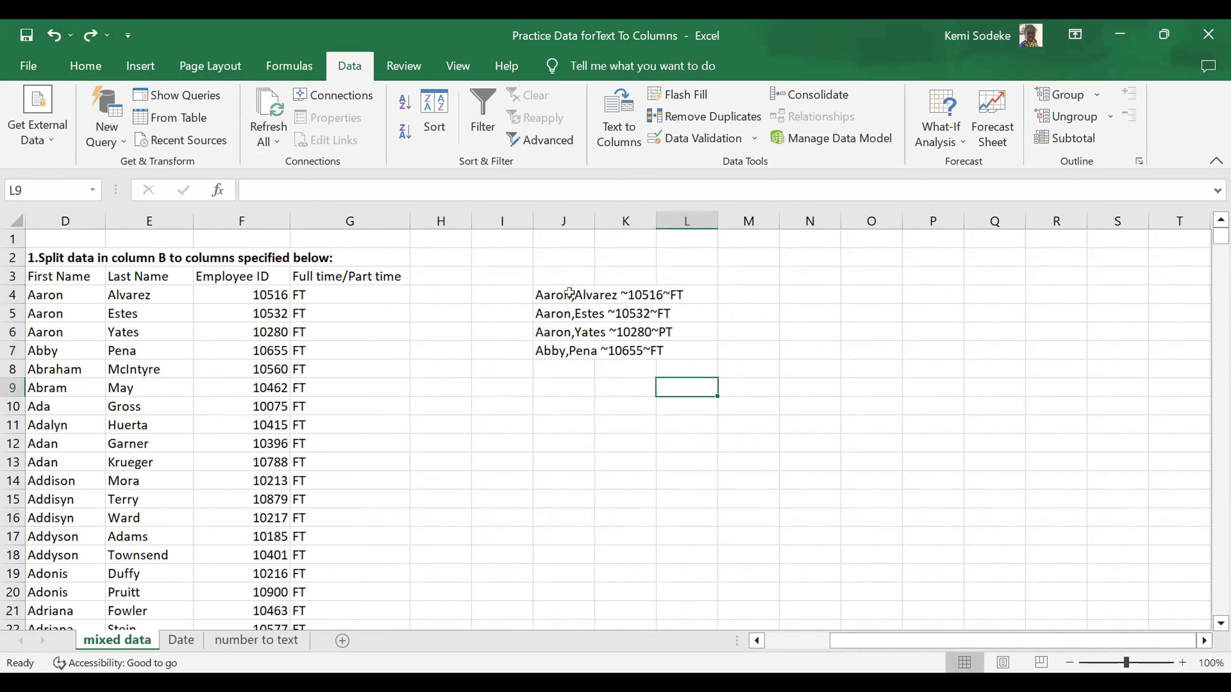
# Review the FT and ~FT replacement settings for J4:J7 in Find and Replace, and close it without replacing
pyautogui.click(555, 294)
pyautogui.moveTo(554, 293); pyautogui.dragTo(562, 350)
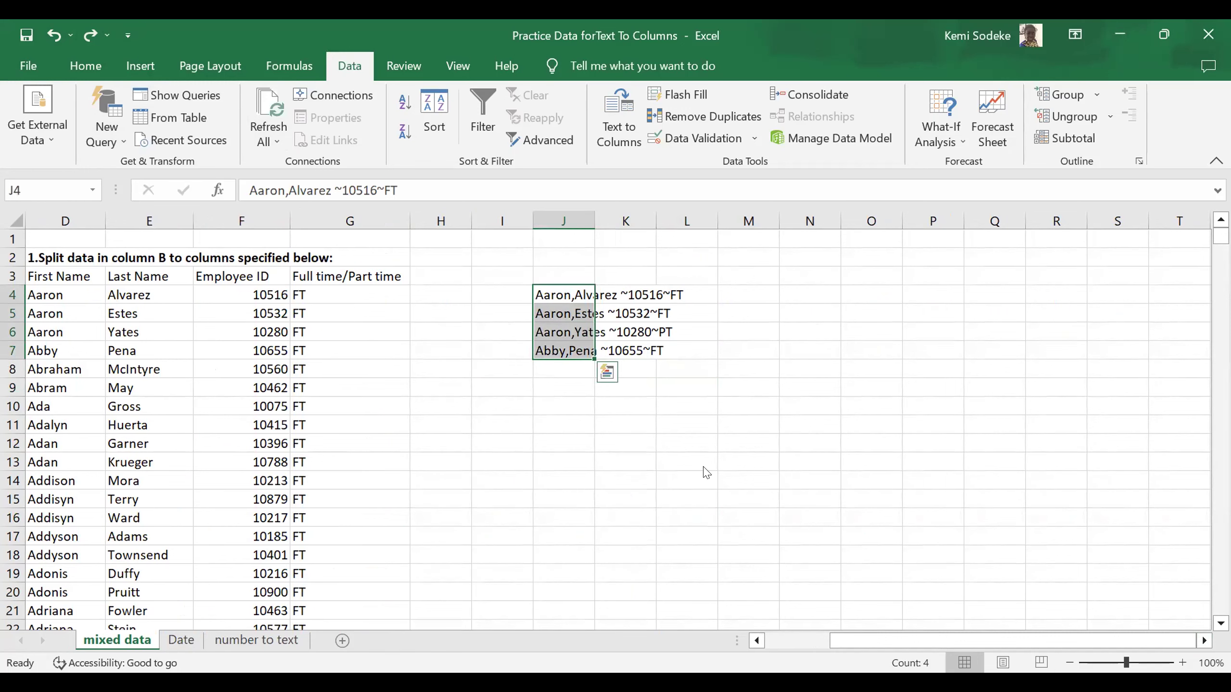
pyautogui.hotkey('ctrl', 'f')
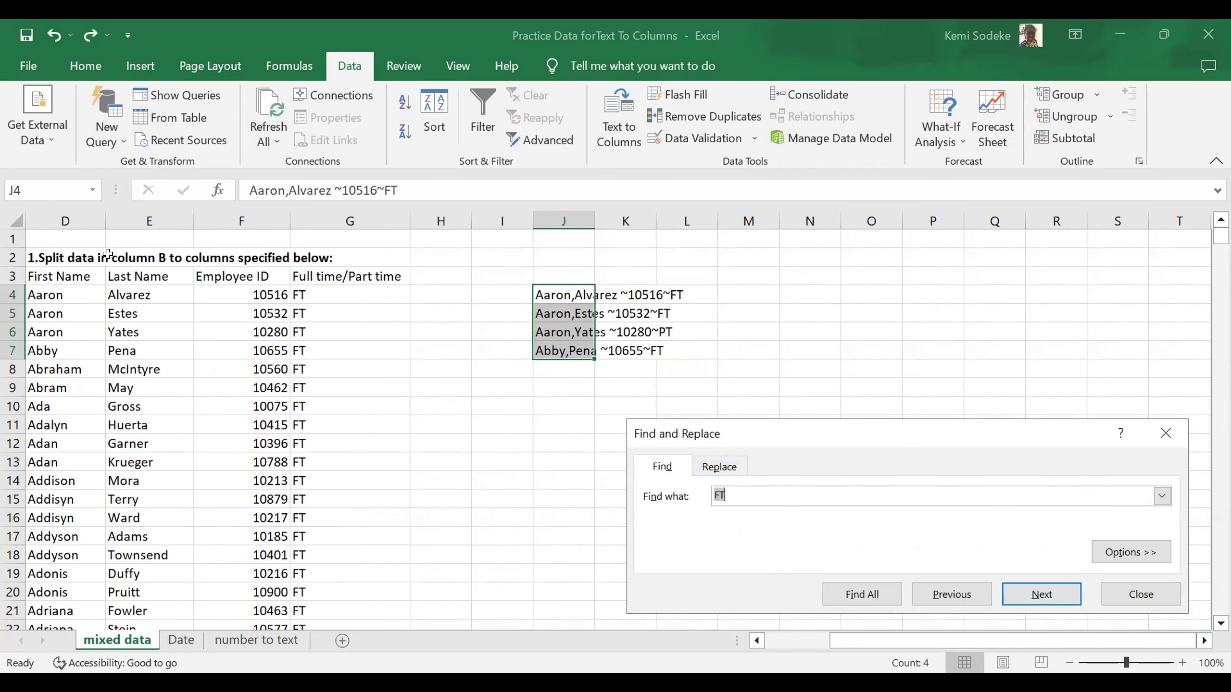
pyautogui.click(33, 61)
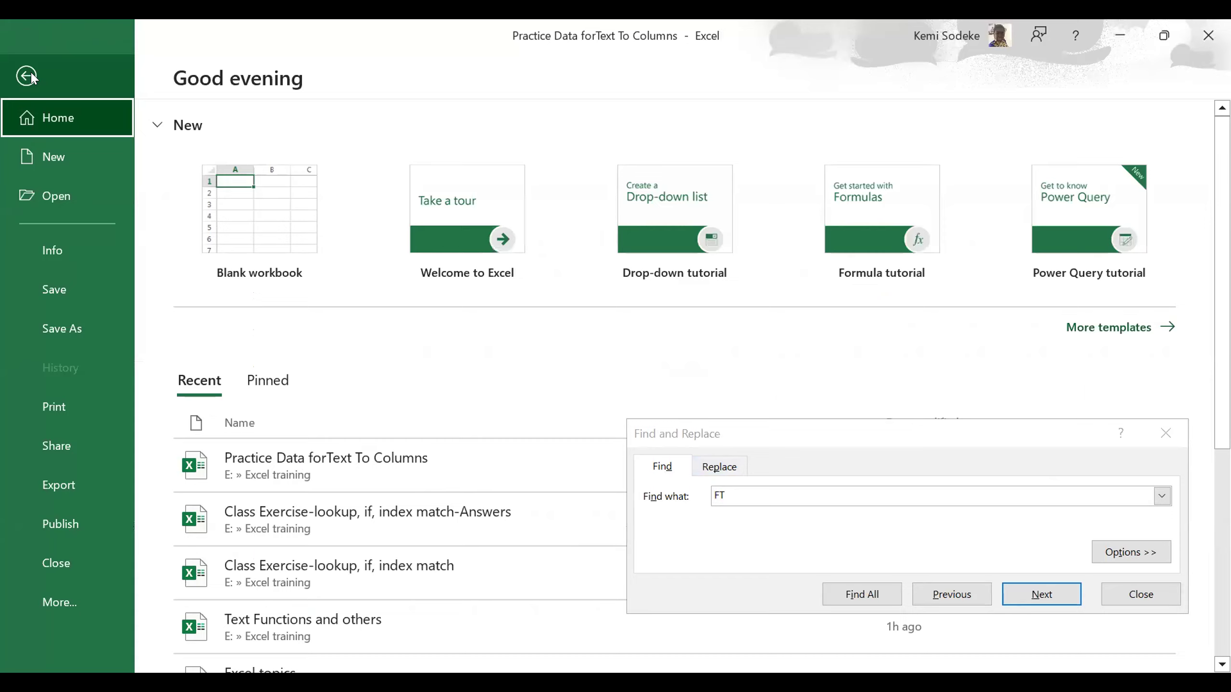
pyautogui.click(31, 72)
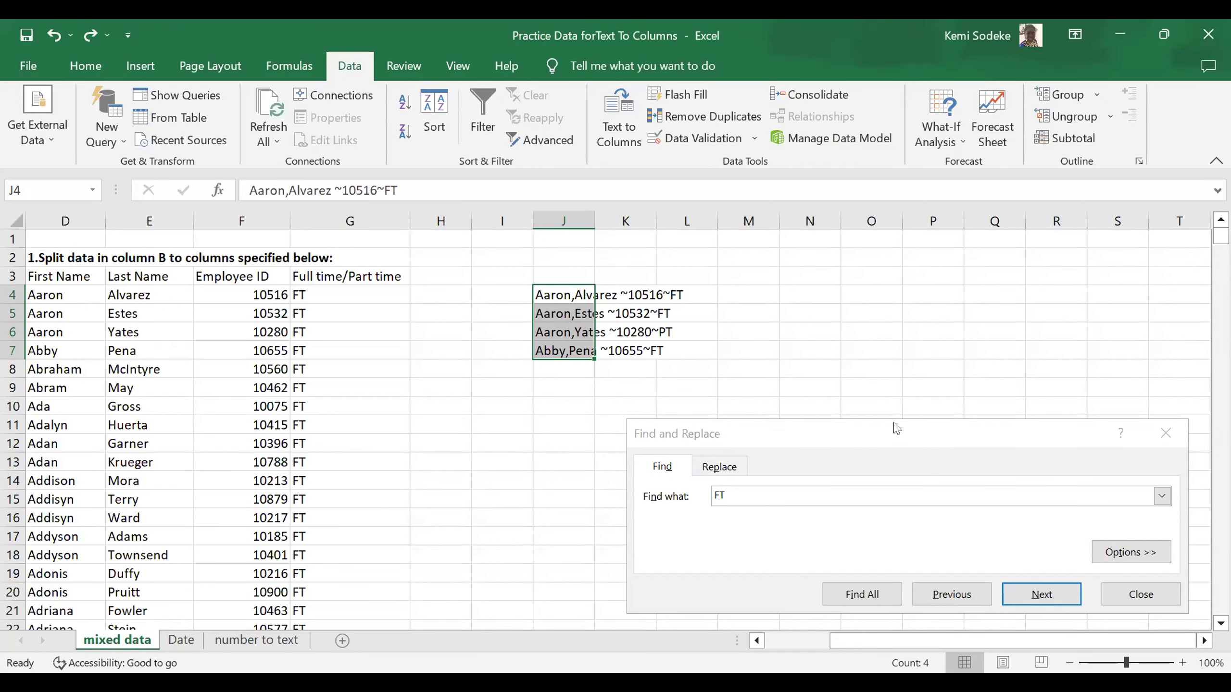
pyautogui.hotkey('ctrl', 'f')
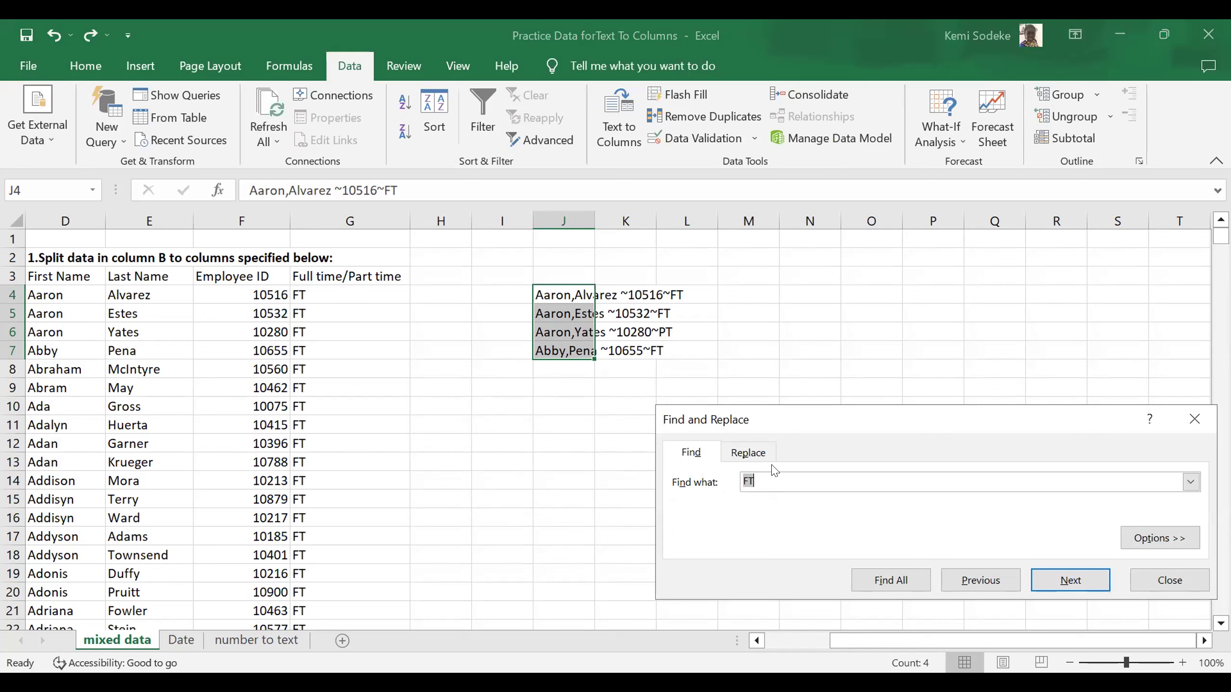
pyautogui.click(749, 453)
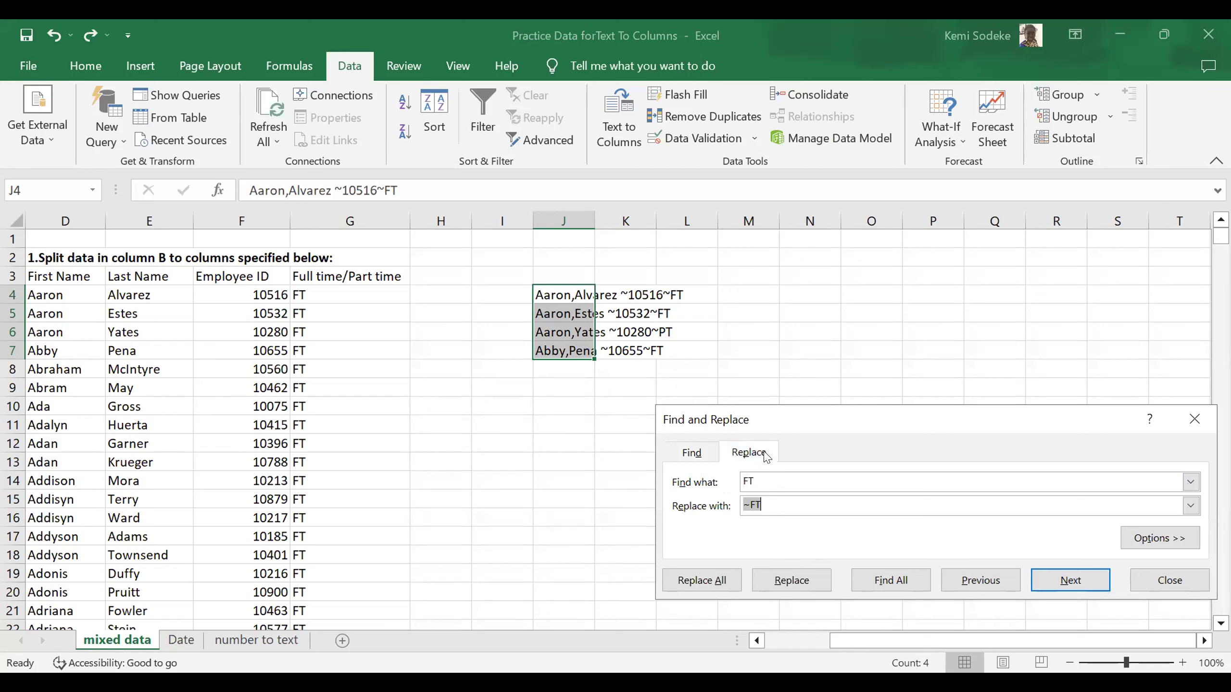
pyautogui.click(751, 481)
pyautogui.click(742, 512)
pyautogui.click(1174, 580)
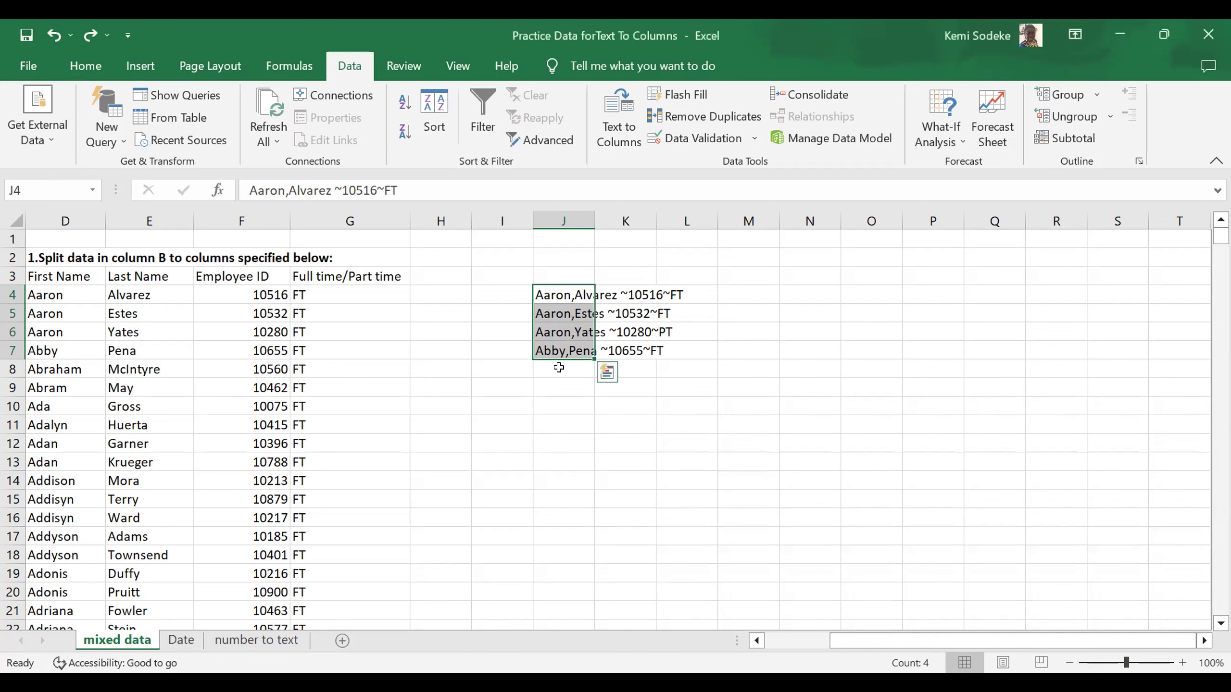
# Enter a sample entry in J8: a full name containing the letters ft, followed by ~, an employee ID and ~FT
pyautogui.click(559, 366)
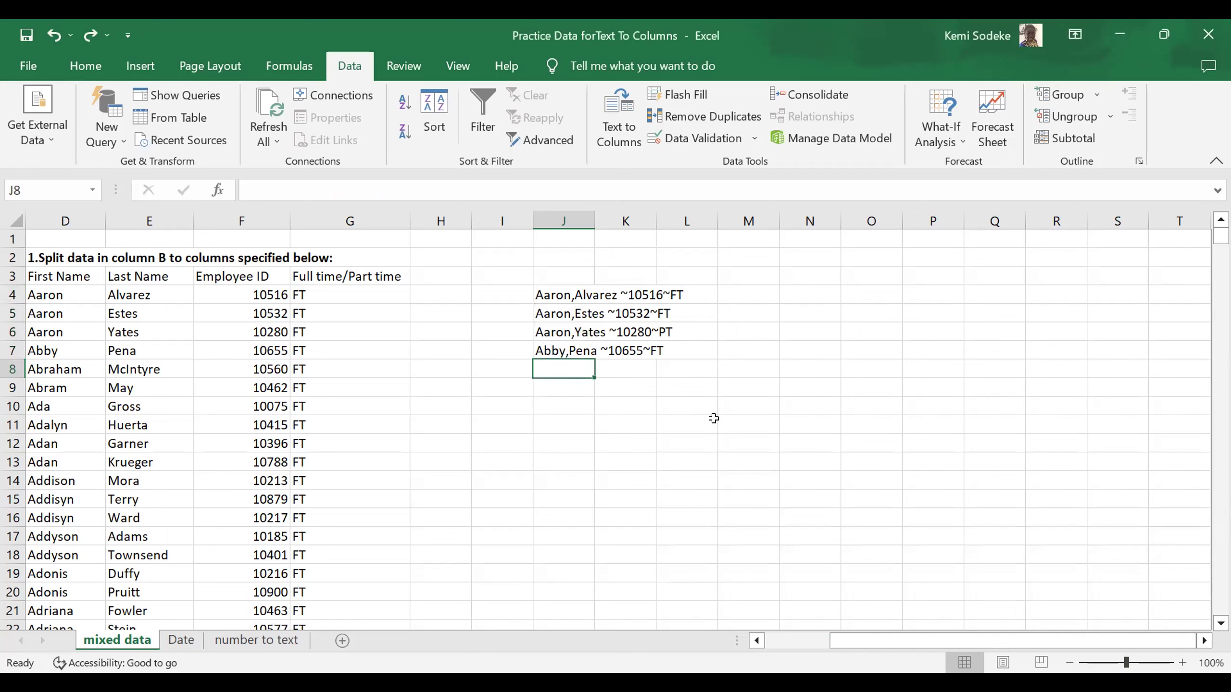
pyautogui.write('AFT')
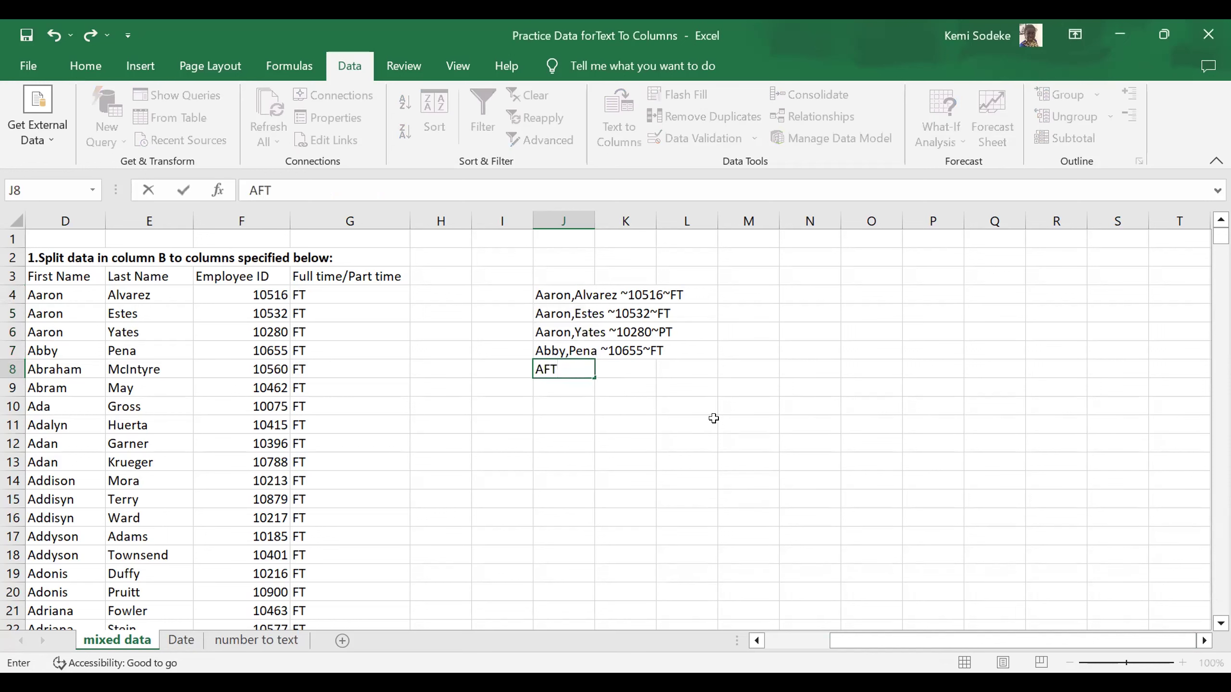
pyautogui.press('BackSpace')
pyautogui.press('BackSpace')
pyautogui.write('fter, Grace')
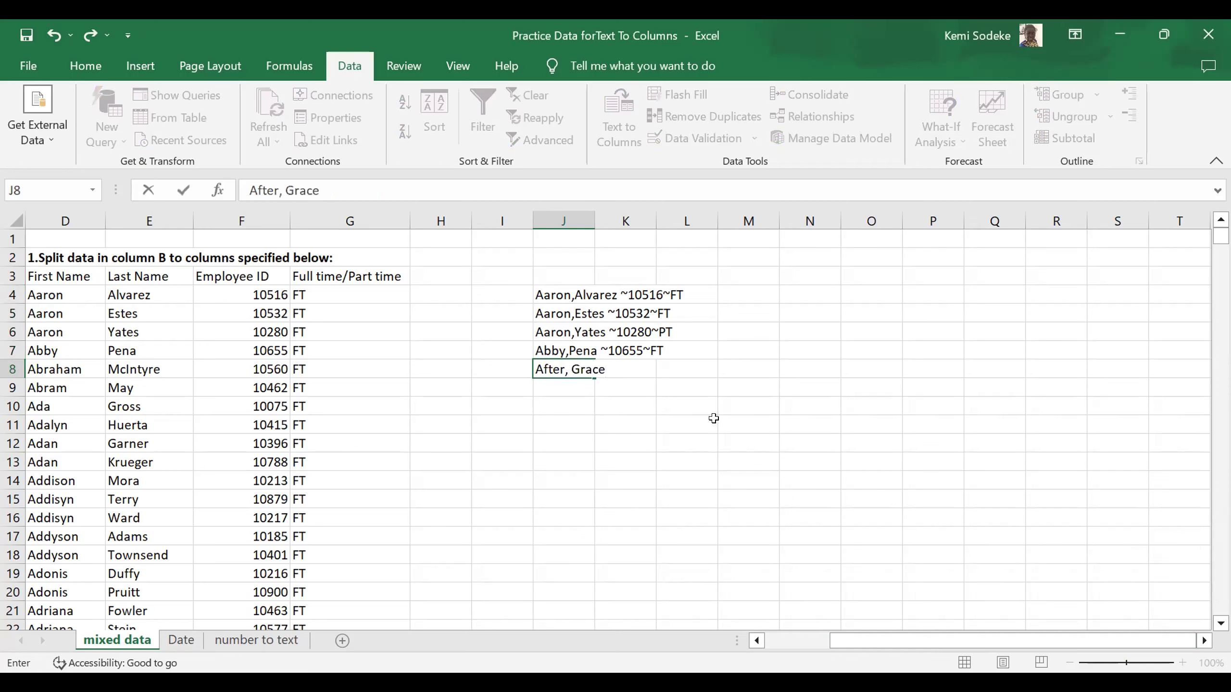
pyautogui.write('~ 10125~FT')
pyautogui.click(719, 478)
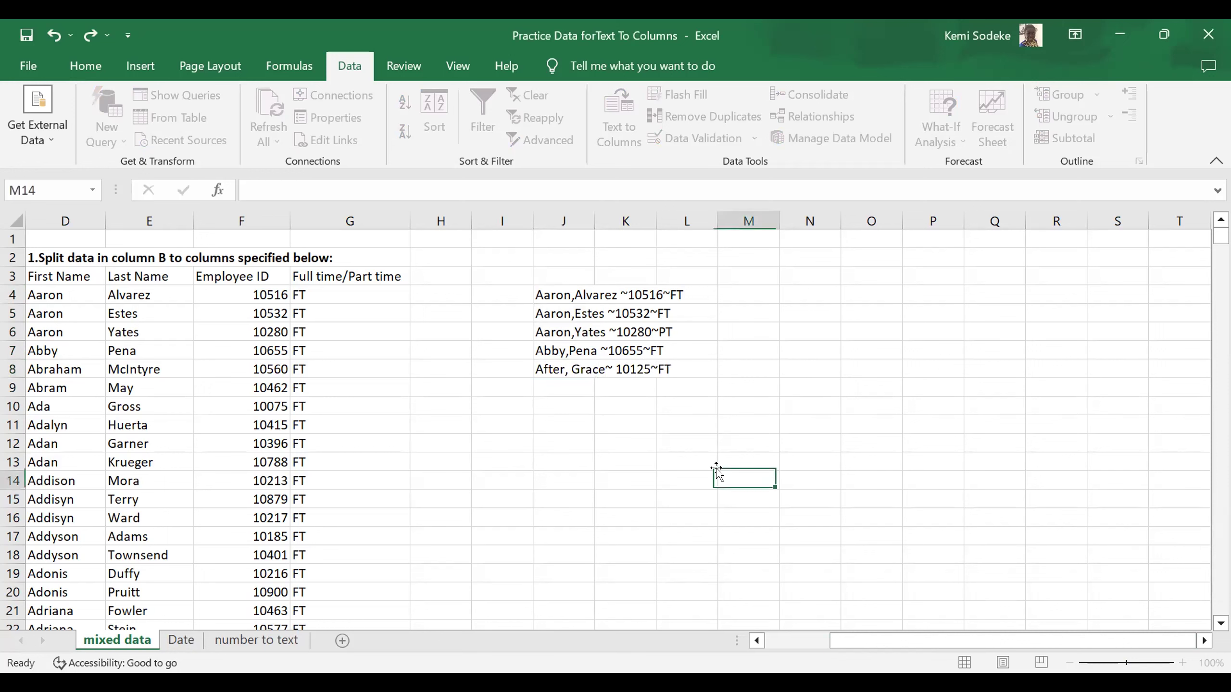
pyautogui.click(560, 376)
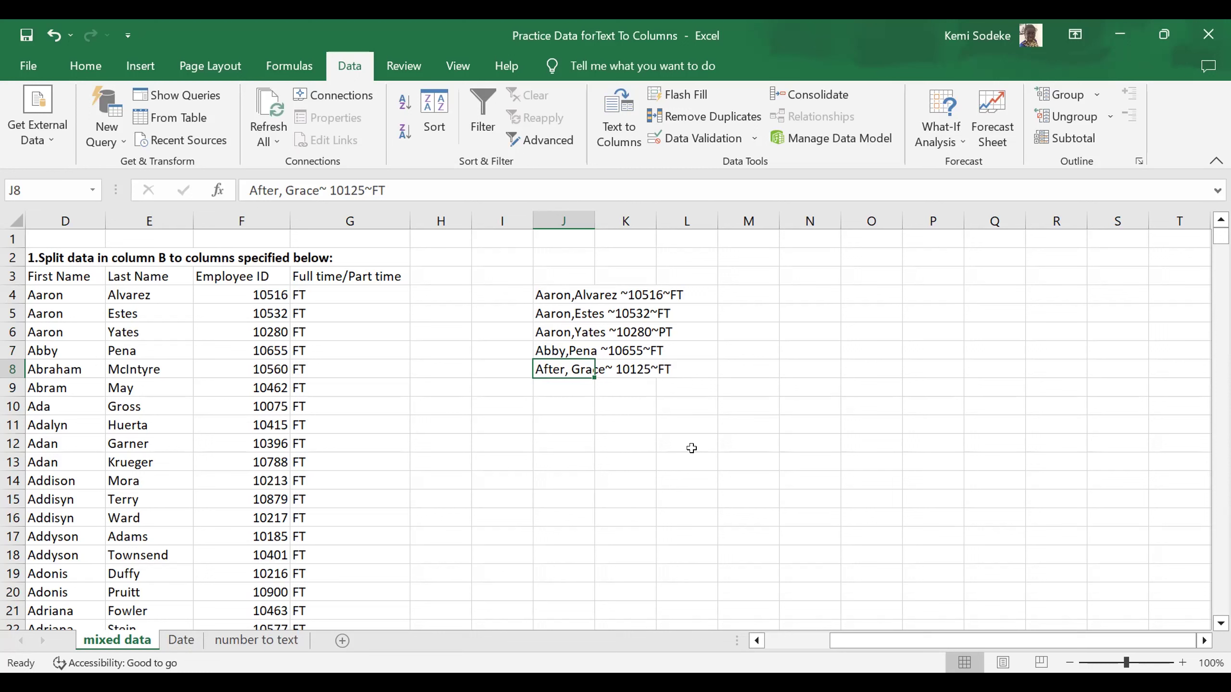
pyautogui.click(608, 420)
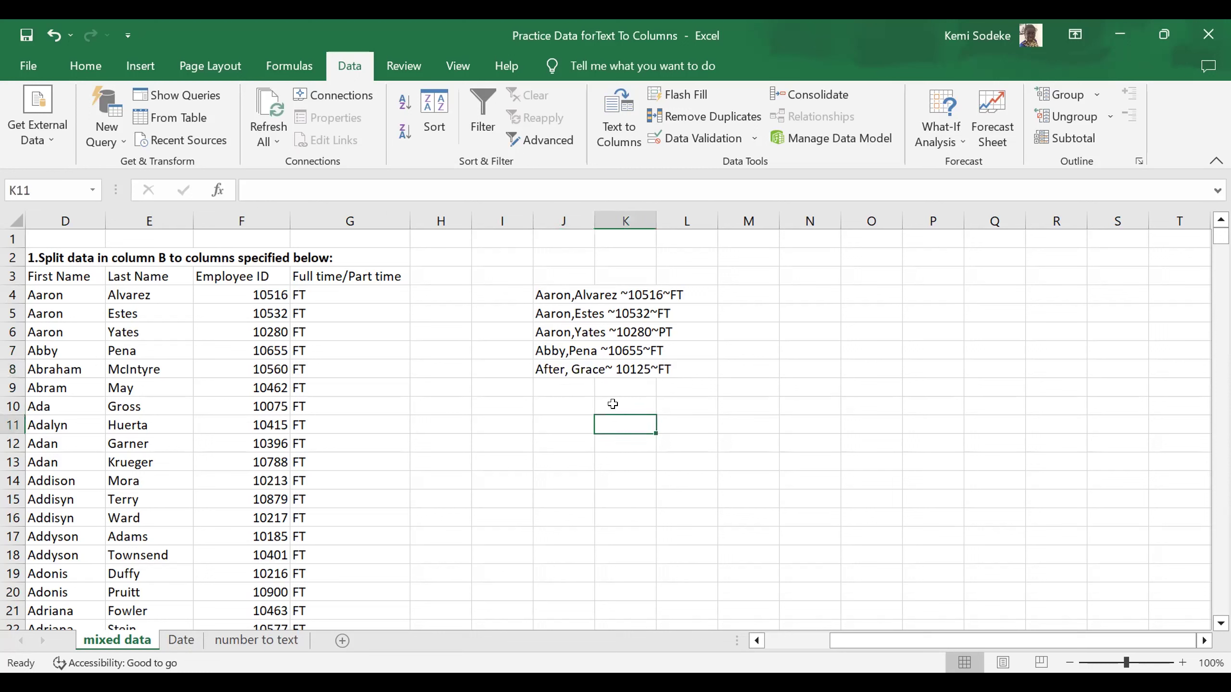
pyautogui.click(561, 368)
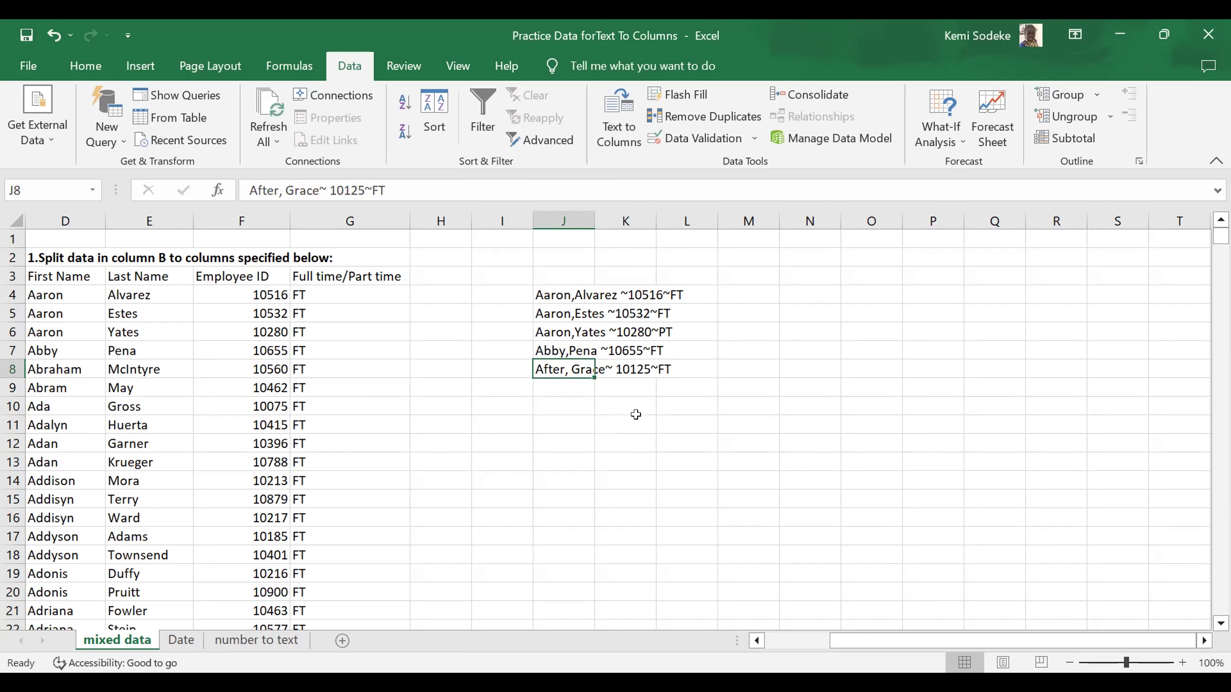
pyautogui.click(601, 423)
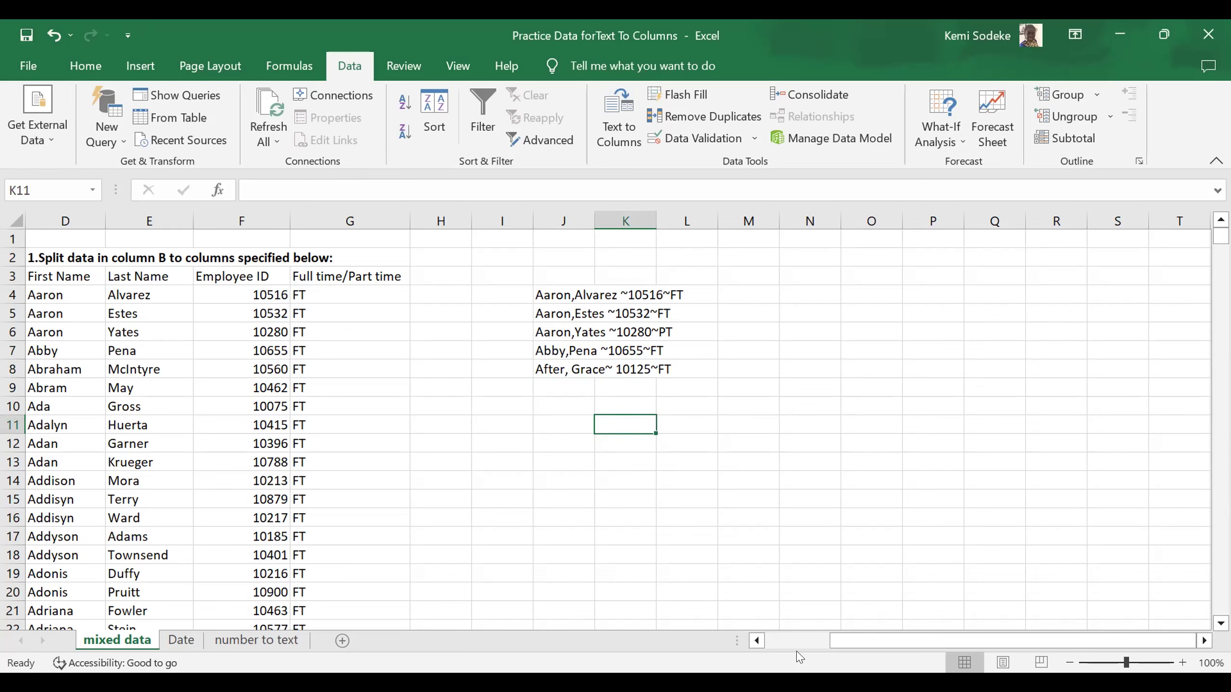
pyautogui.click(774, 641)
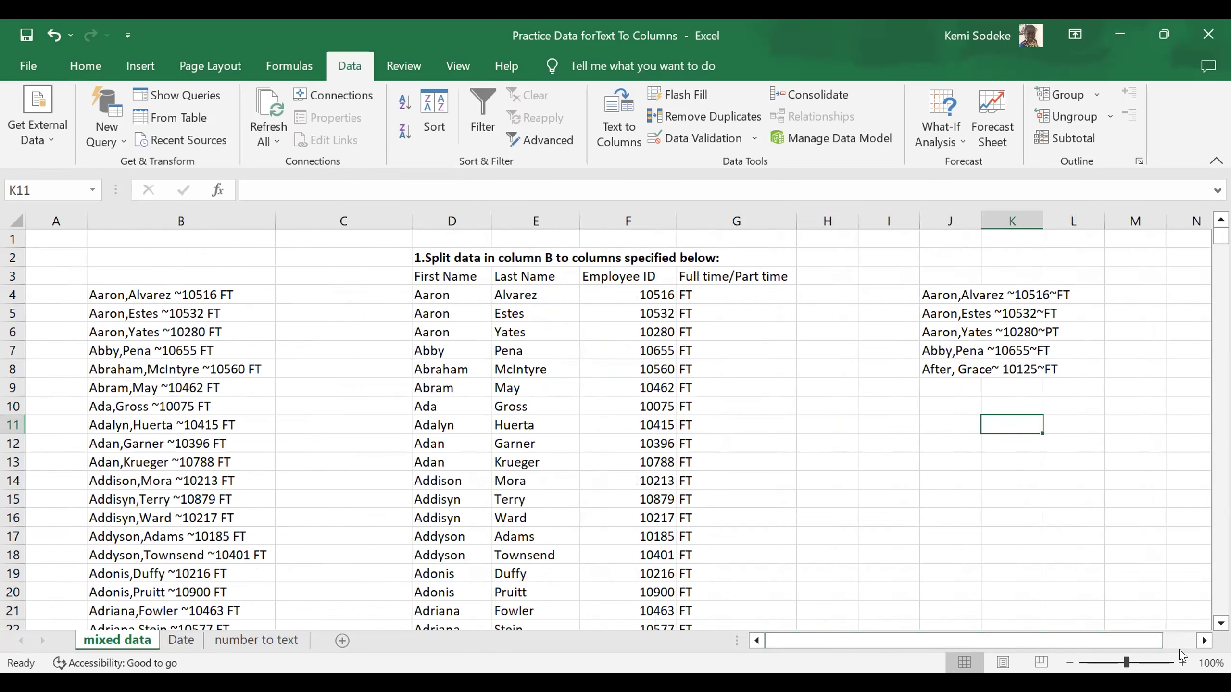
pyautogui.click(1204, 641)
pyautogui.click(1201, 642)
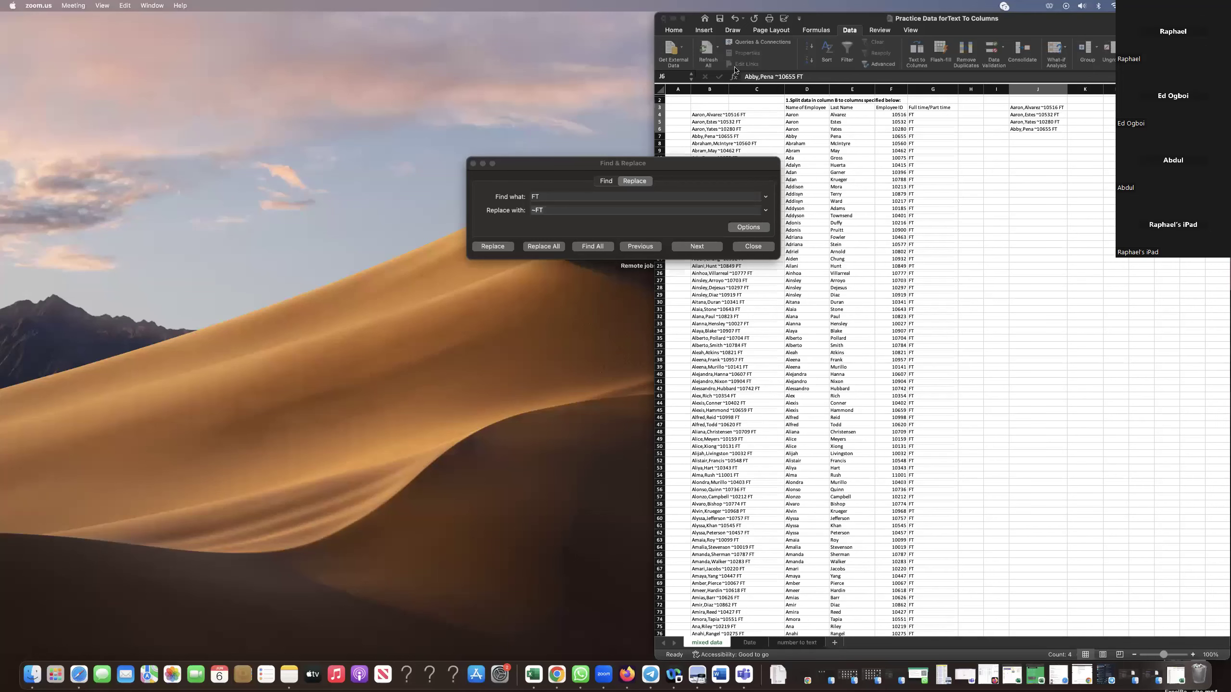
# Maximize the practice workbook window on the Mac and zoom the mixed data sheet to 200%
pyautogui.click(1070, 18)
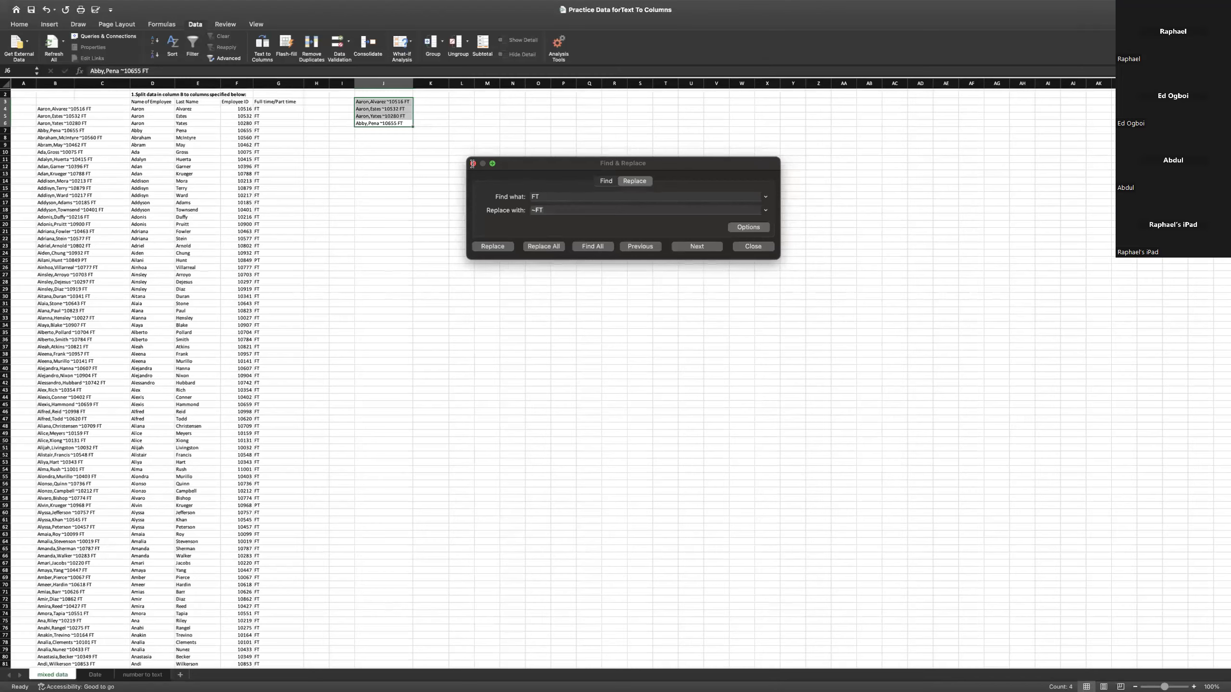
pyautogui.click(1194, 687)
pyautogui.click(1194, 686)
pyautogui.click(1194, 686)
pyautogui.click(1194, 686)
pyautogui.click(1194, 686)
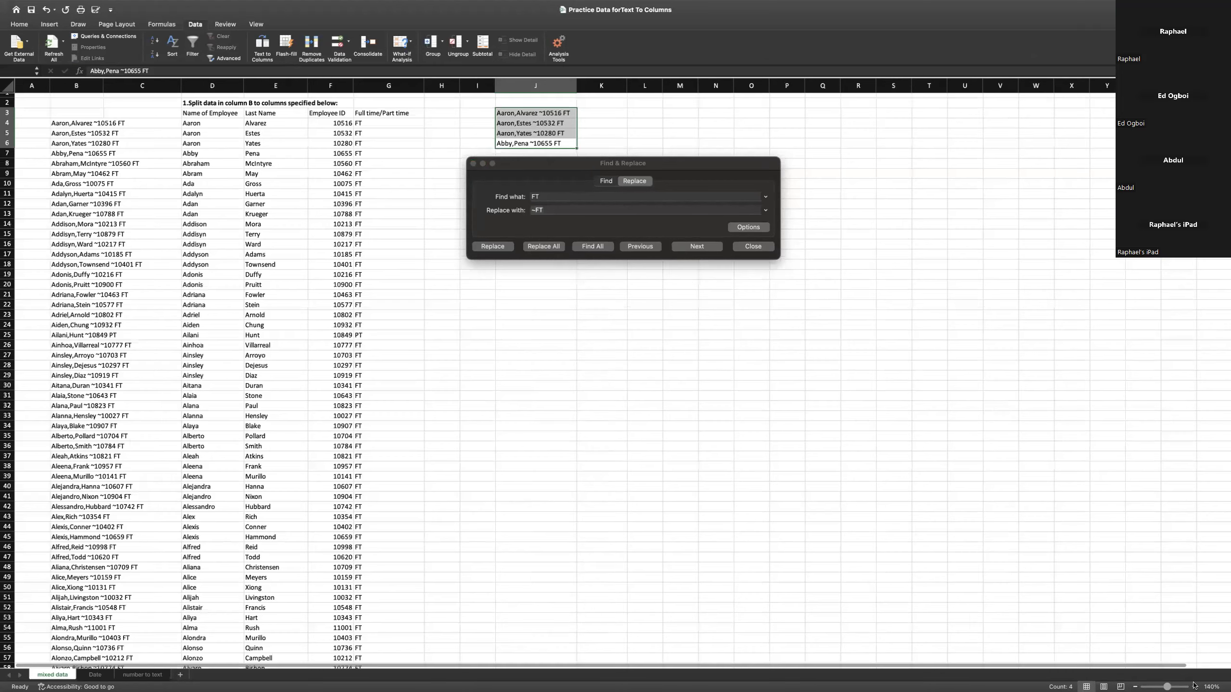
pyautogui.click(1194, 686)
pyautogui.click(1194, 686)
pyautogui.click(1194, 686)
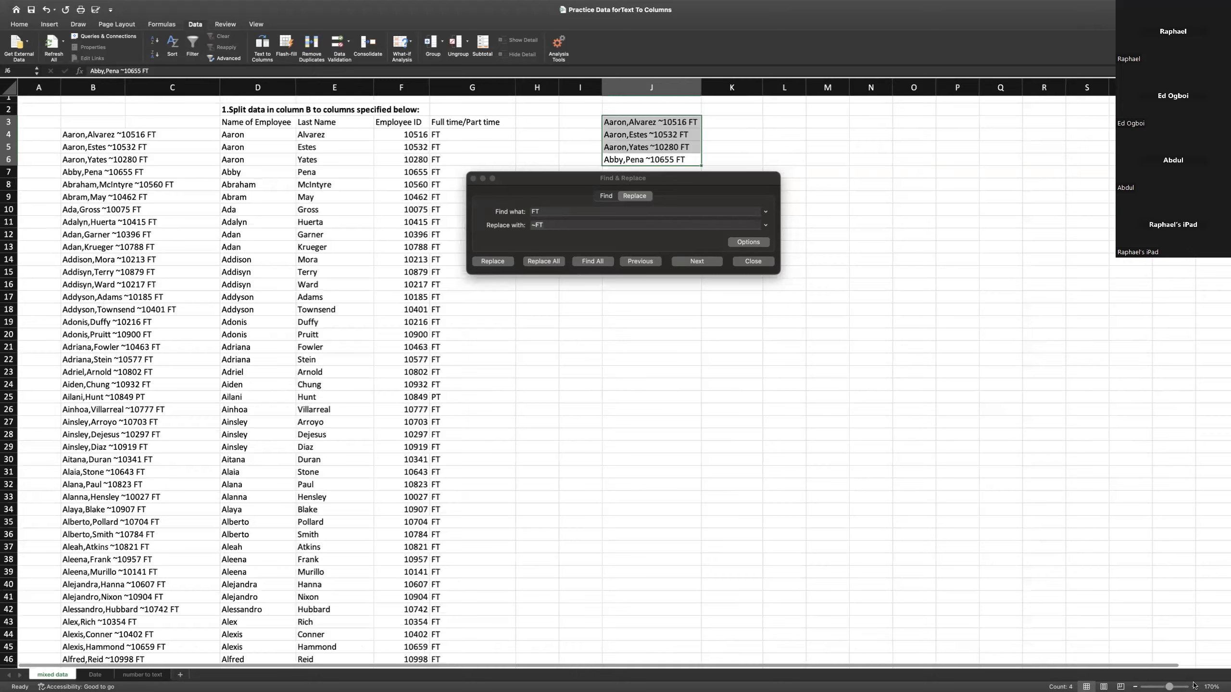
pyautogui.click(1193, 686)
pyautogui.click(1193, 686)
pyautogui.click(1193, 686)
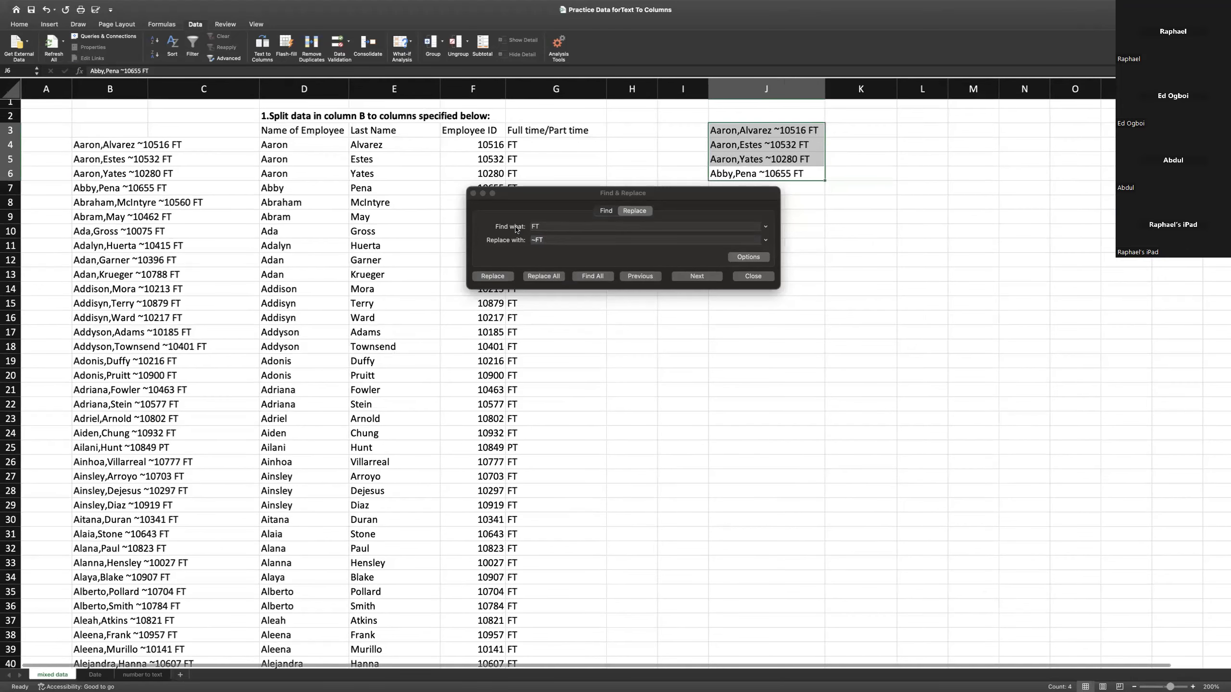
# Step through the FT matches in the sample entries in J3:J6 and replace them all with ~FT
pyautogui.moveTo(523, 198); pyautogui.dragTo(888, 234)
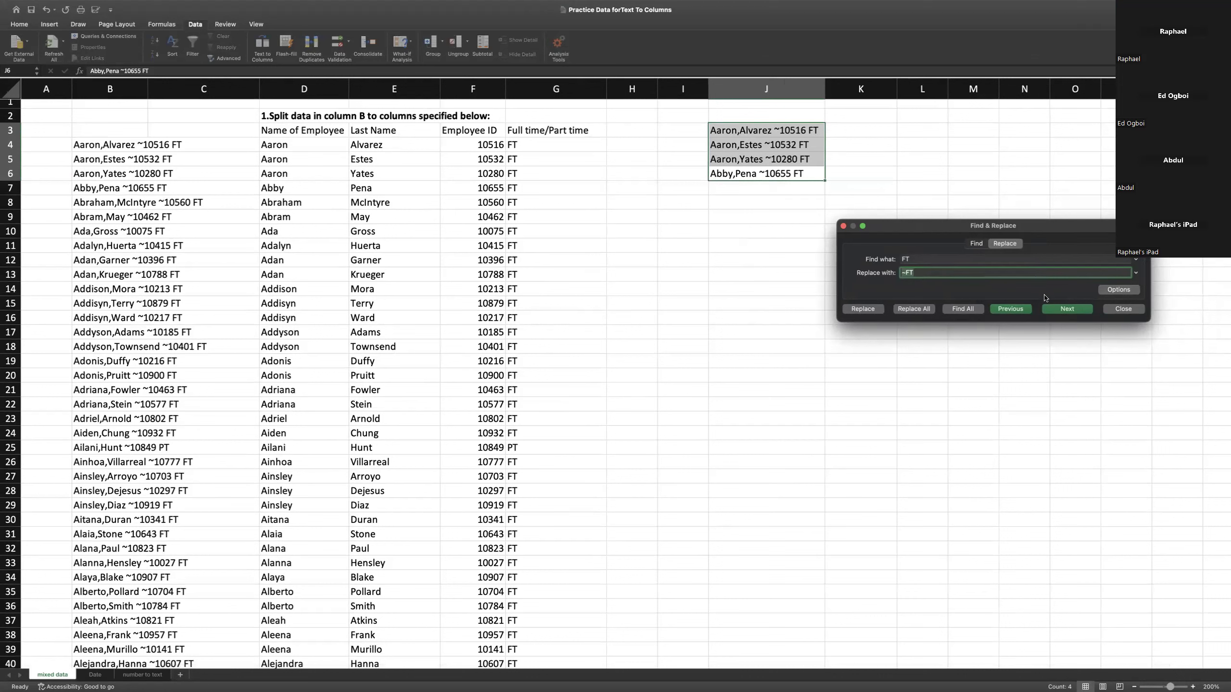
pyautogui.click(1065, 312)
pyautogui.click(1065, 313)
pyautogui.click(1065, 312)
pyautogui.click(1064, 312)
pyautogui.click(1065, 312)
pyautogui.click(1064, 313)
pyautogui.click(1065, 312)
pyautogui.click(1065, 312)
pyautogui.click(1064, 313)
pyautogui.click(1064, 313)
pyautogui.click(1065, 312)
pyautogui.click(1064, 313)
pyautogui.click(1065, 312)
pyautogui.click(1064, 312)
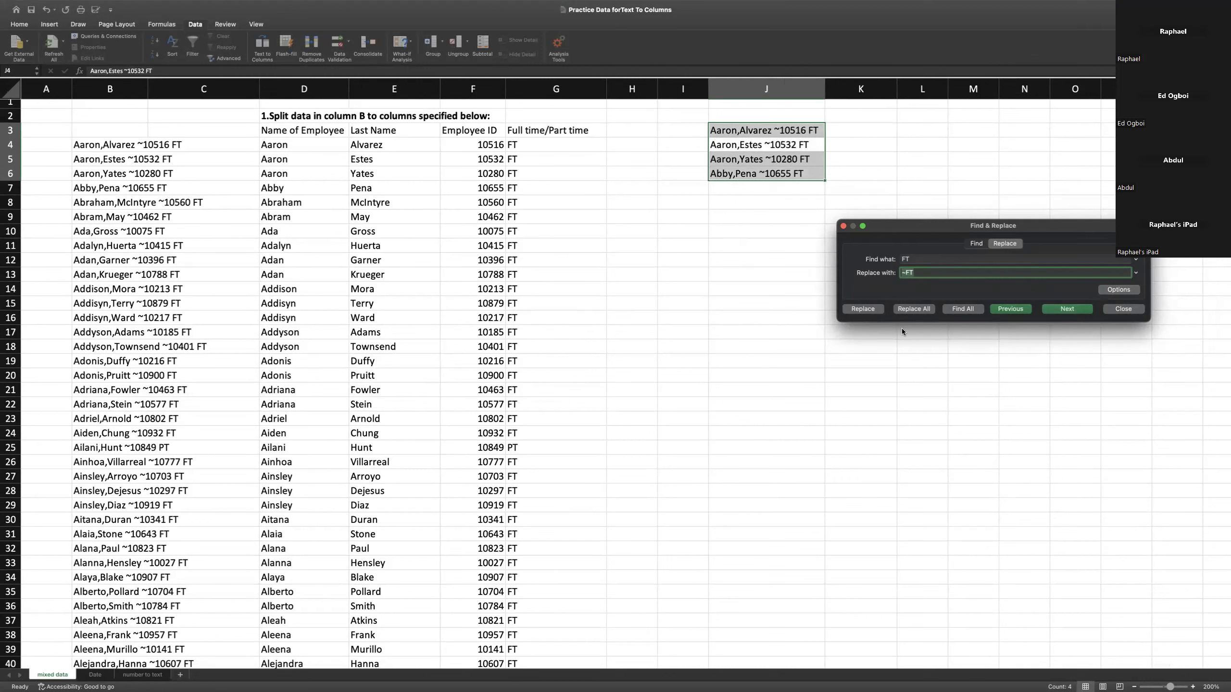
pyautogui.click(912, 310)
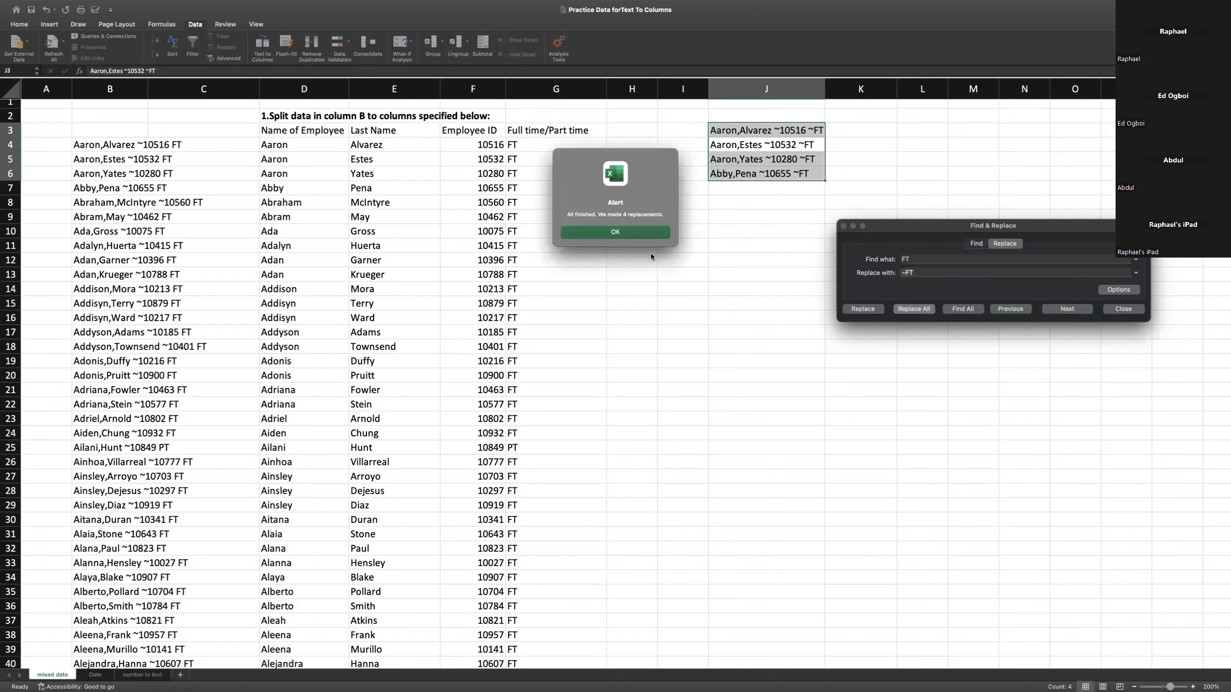
pyautogui.click(615, 232)
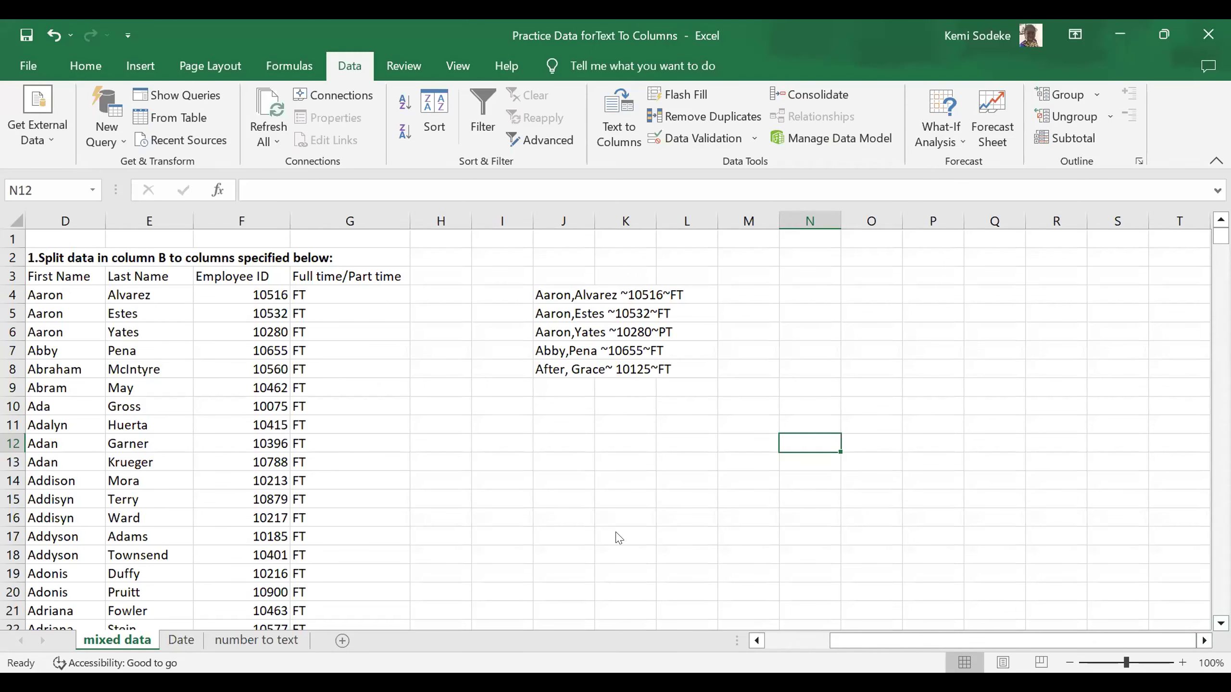
# Open the Date sheet in the Windows workbook and widen column C slightly
pyautogui.click(516, 401)
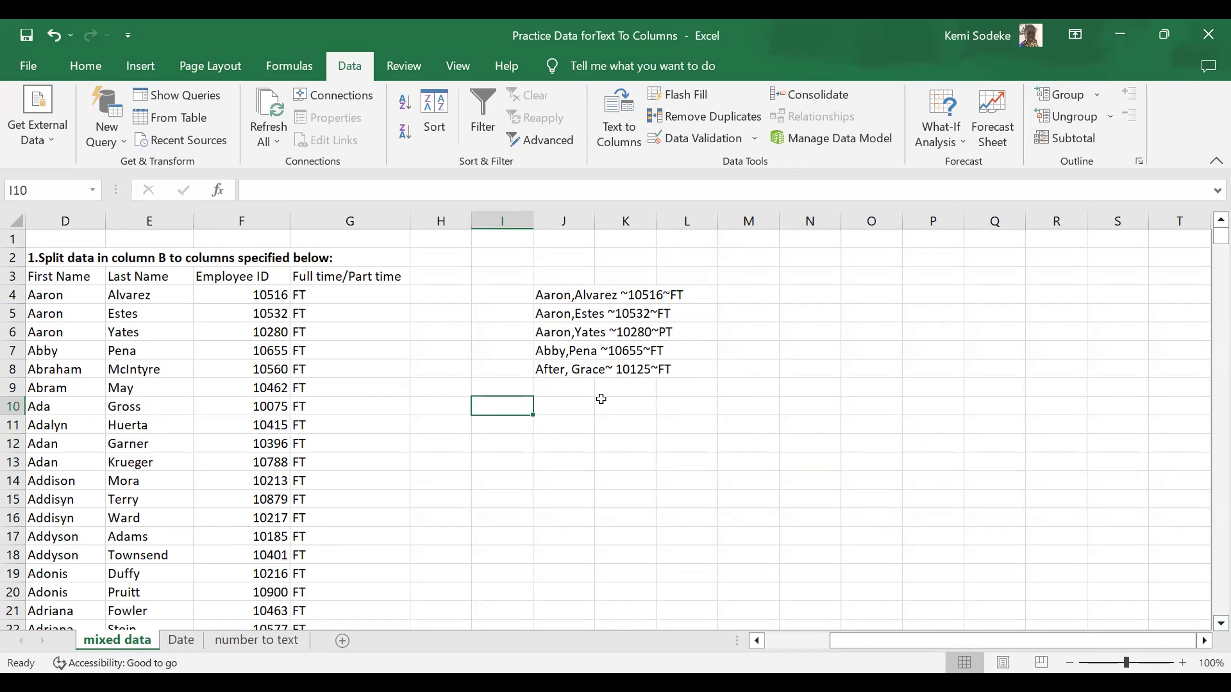
pyautogui.click(183, 647)
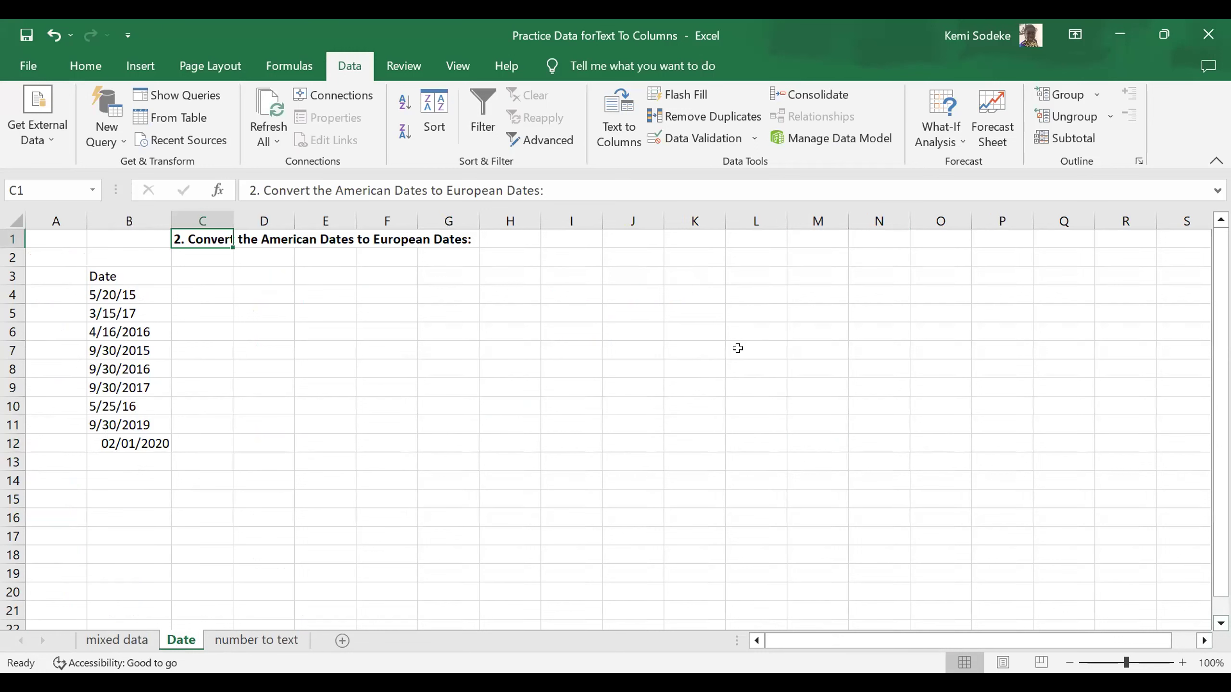
pyautogui.moveTo(231, 214); pyautogui.dragTo(249, 214)
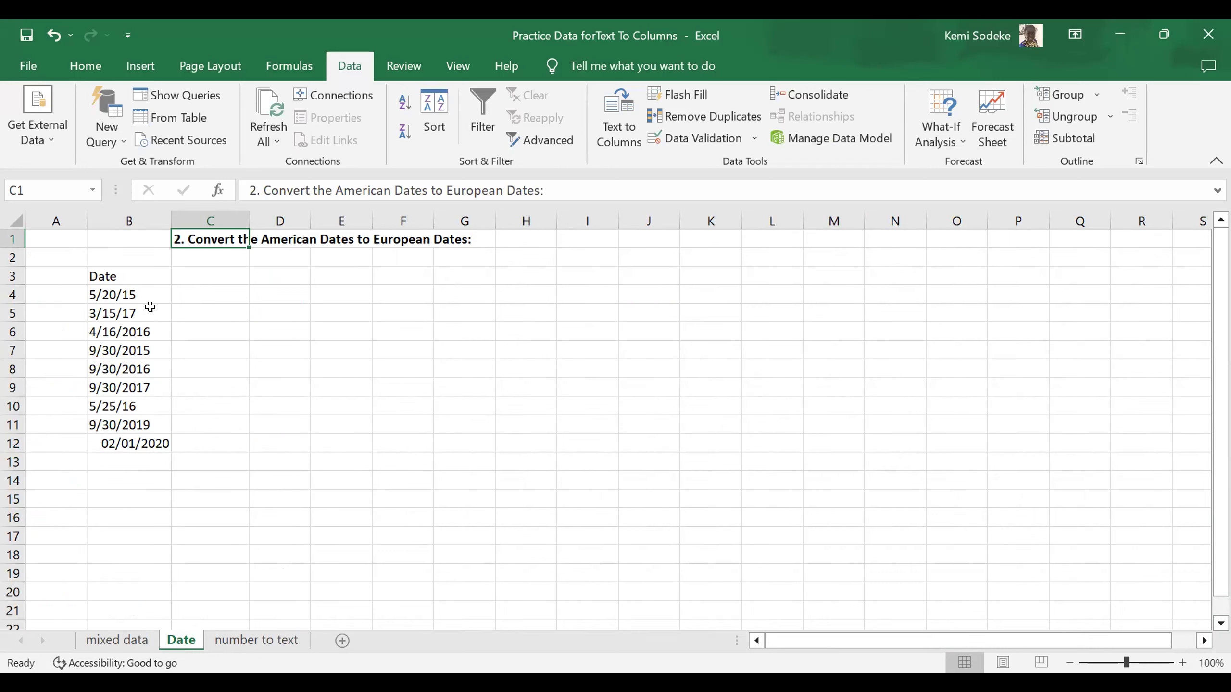
# Start Text to Columns on the dates in B4:B12 as delimited data, with the comma, space and other (~) delimiters turned off
pyautogui.click(140, 291)
pyautogui.moveTo(140, 292); pyautogui.dragTo(130, 438)
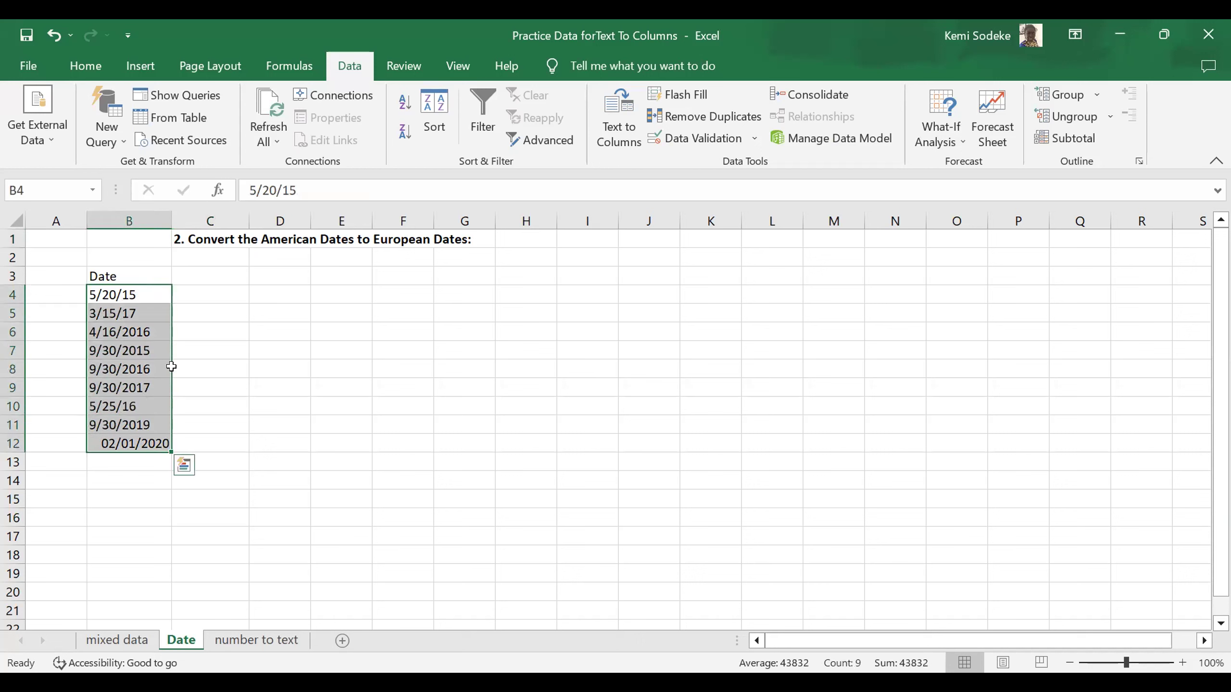
pyautogui.click(614, 117)
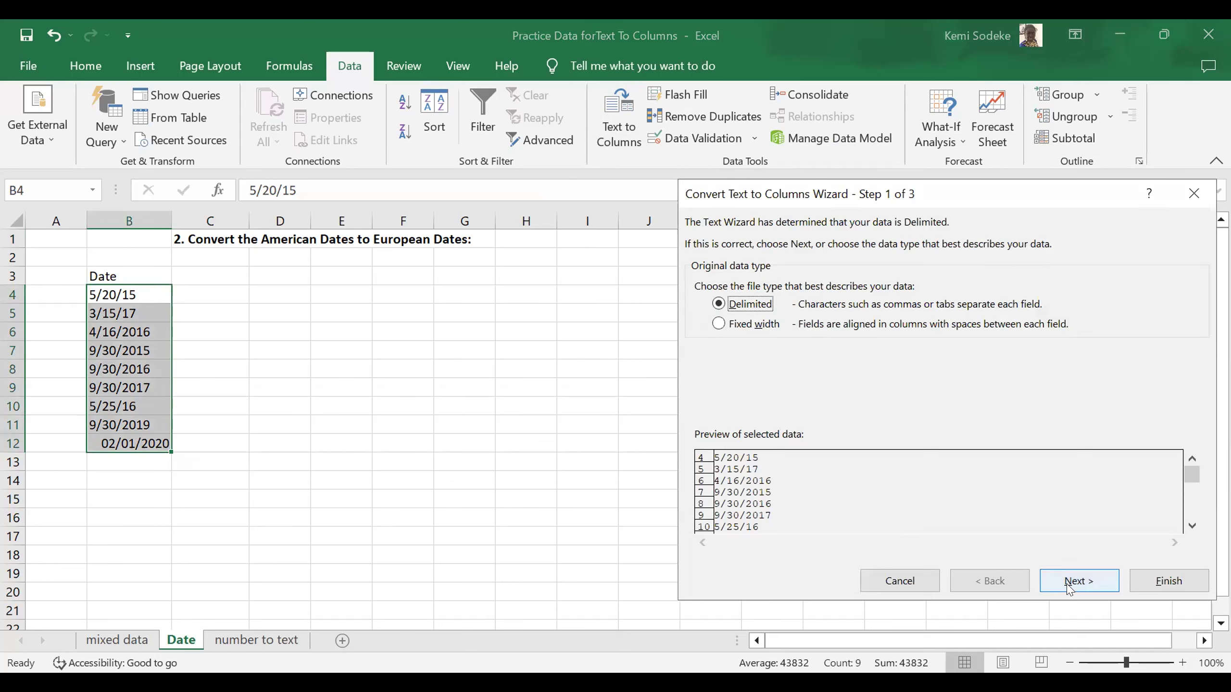
pyautogui.click(1081, 585)
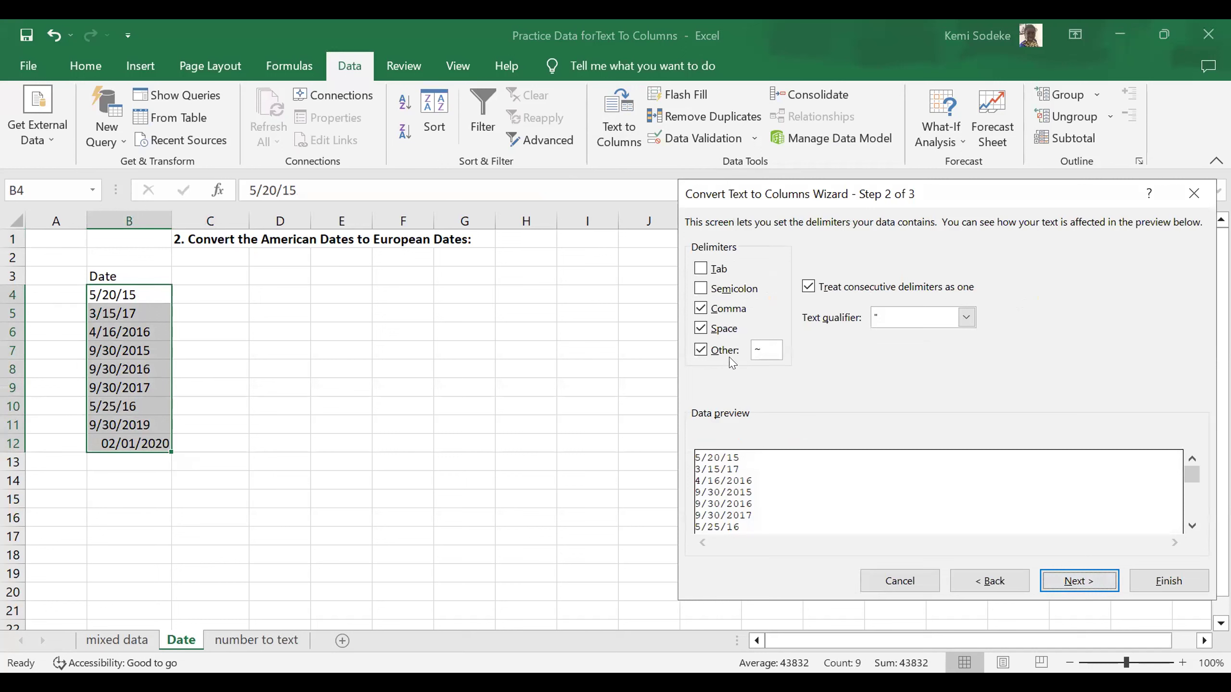
pyautogui.click(701, 309)
pyautogui.click(701, 331)
pyautogui.click(701, 350)
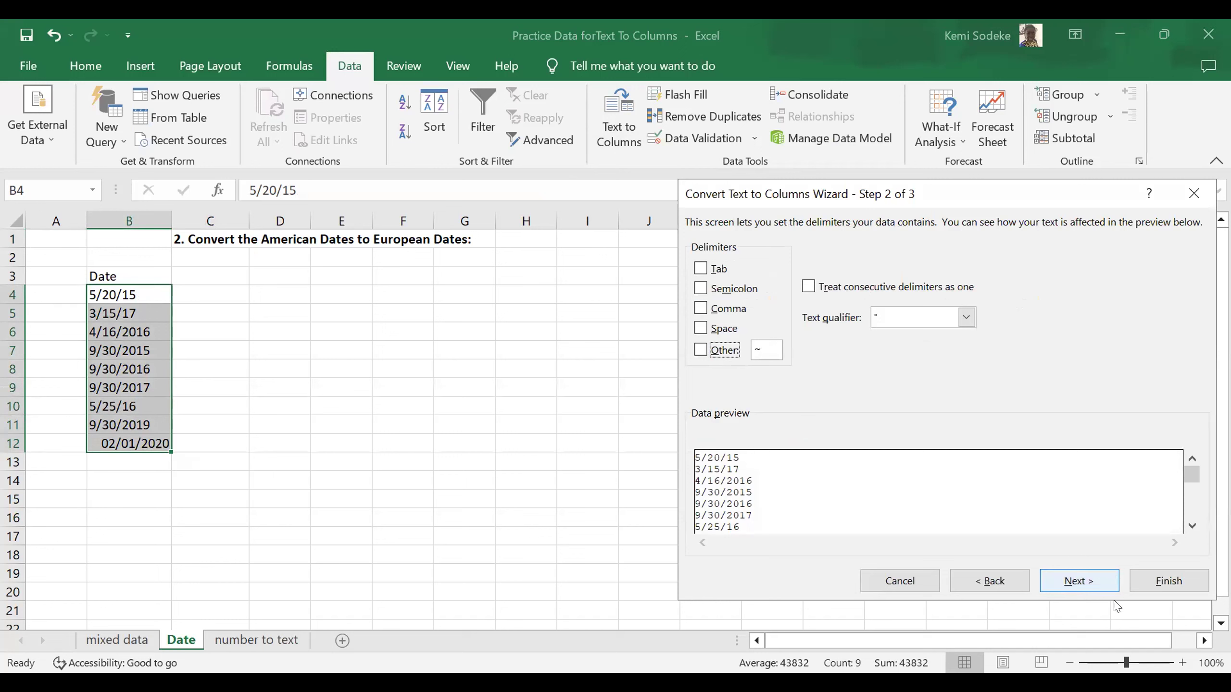
pyautogui.click(1086, 584)
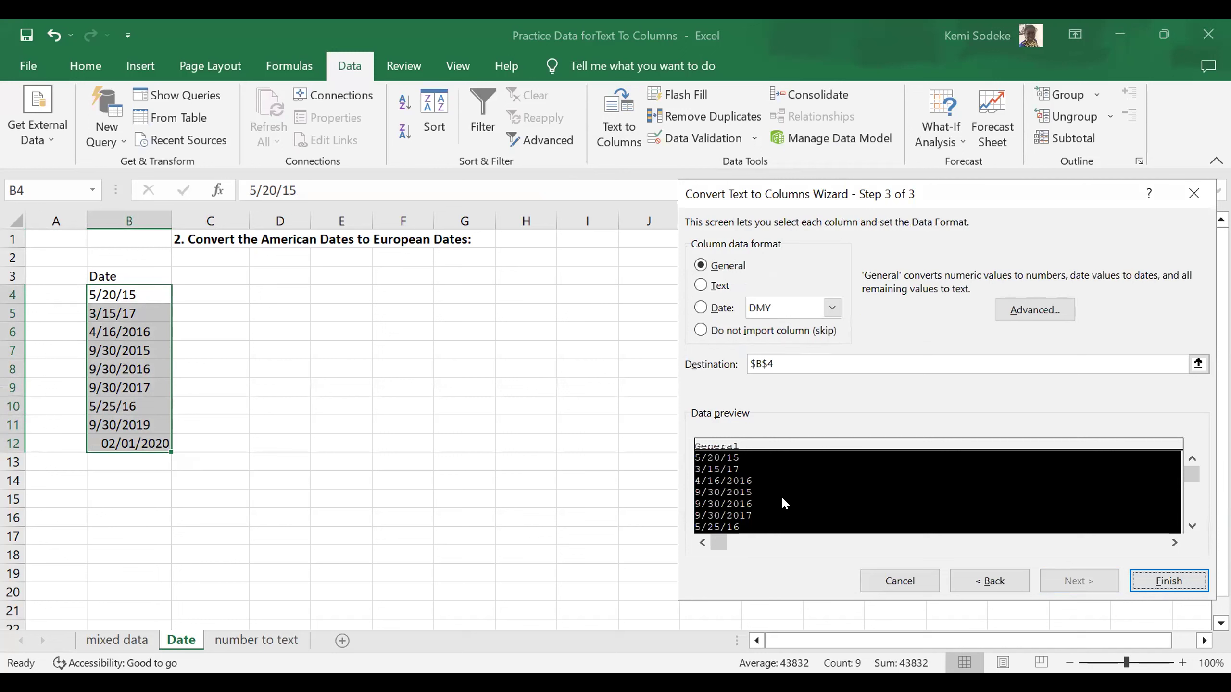
# Finish the conversion of the dates with the Date column format set to MDY, and undo it
pyautogui.click(701, 308)
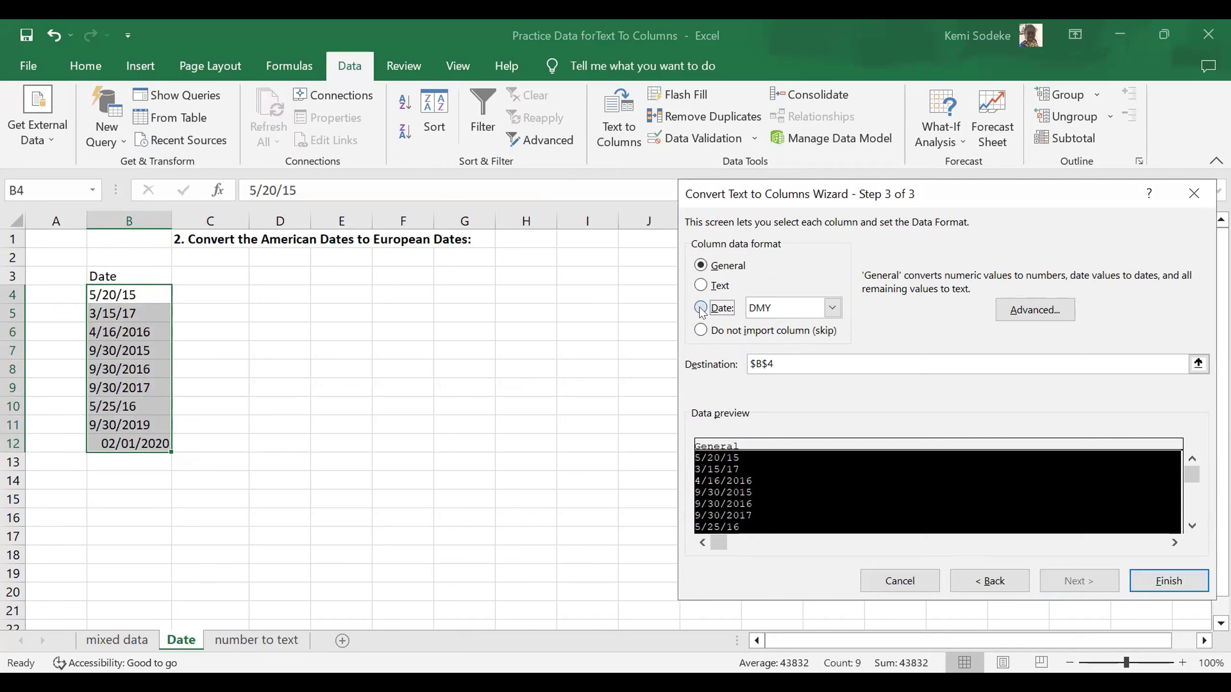
pyautogui.click(831, 310)
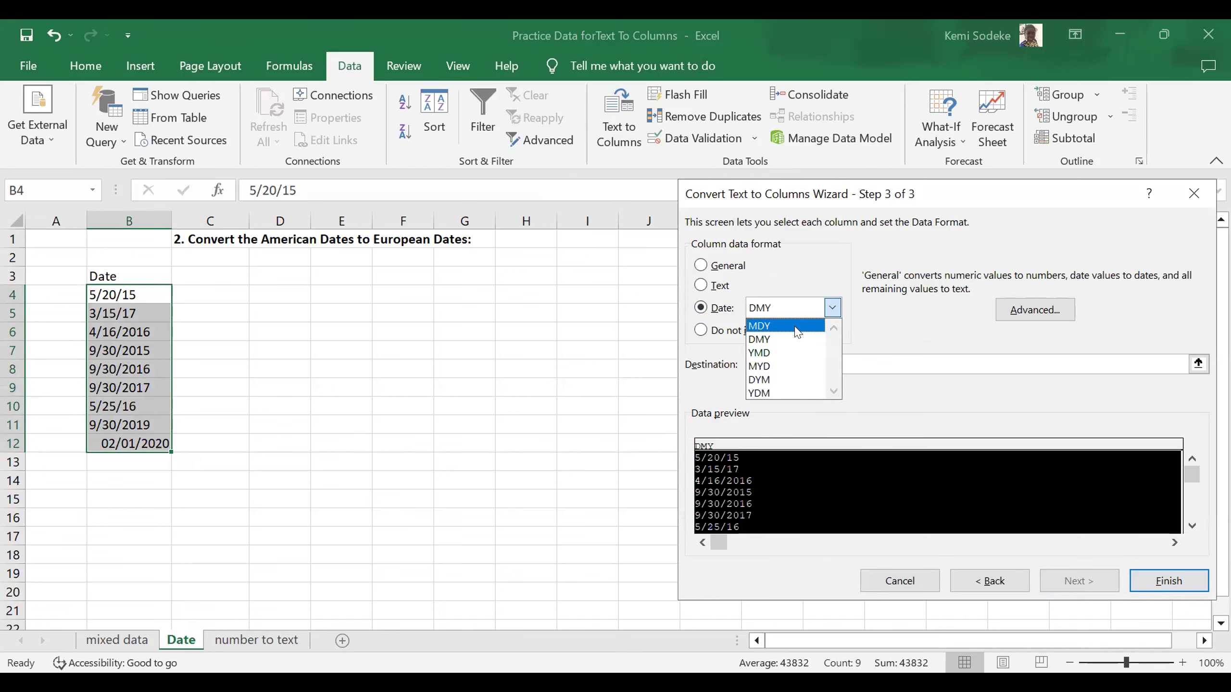
pyautogui.click(797, 332)
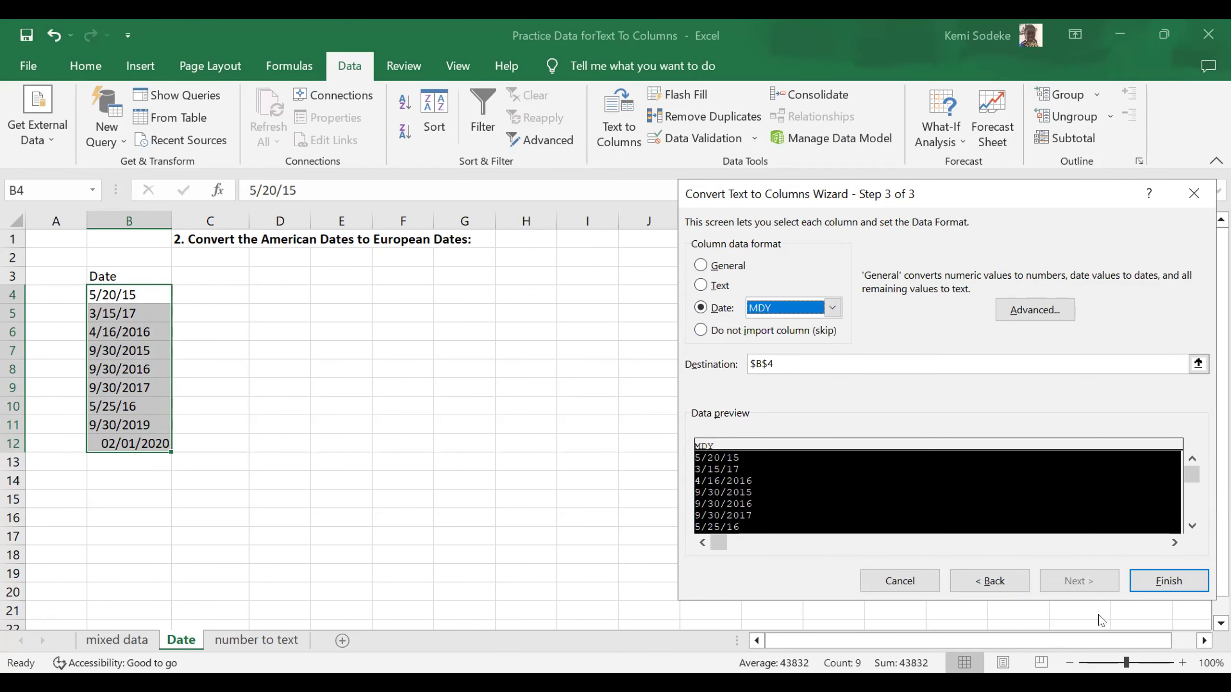
pyautogui.click(1166, 582)
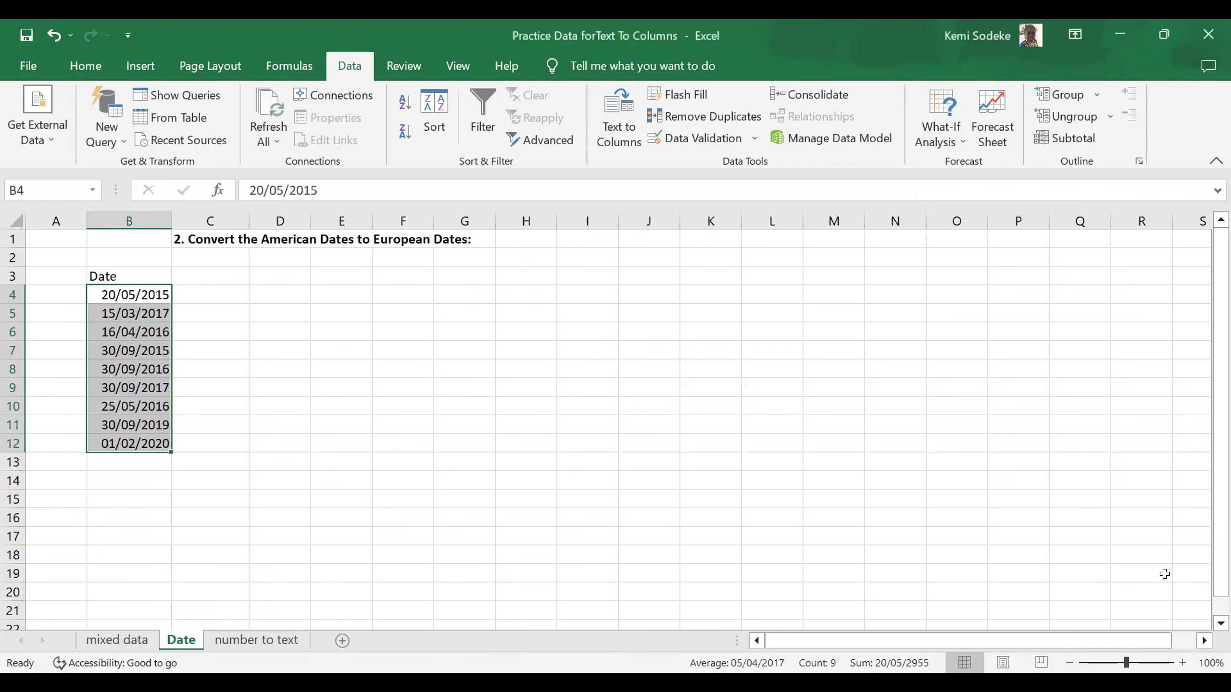
pyautogui.click(48, 36)
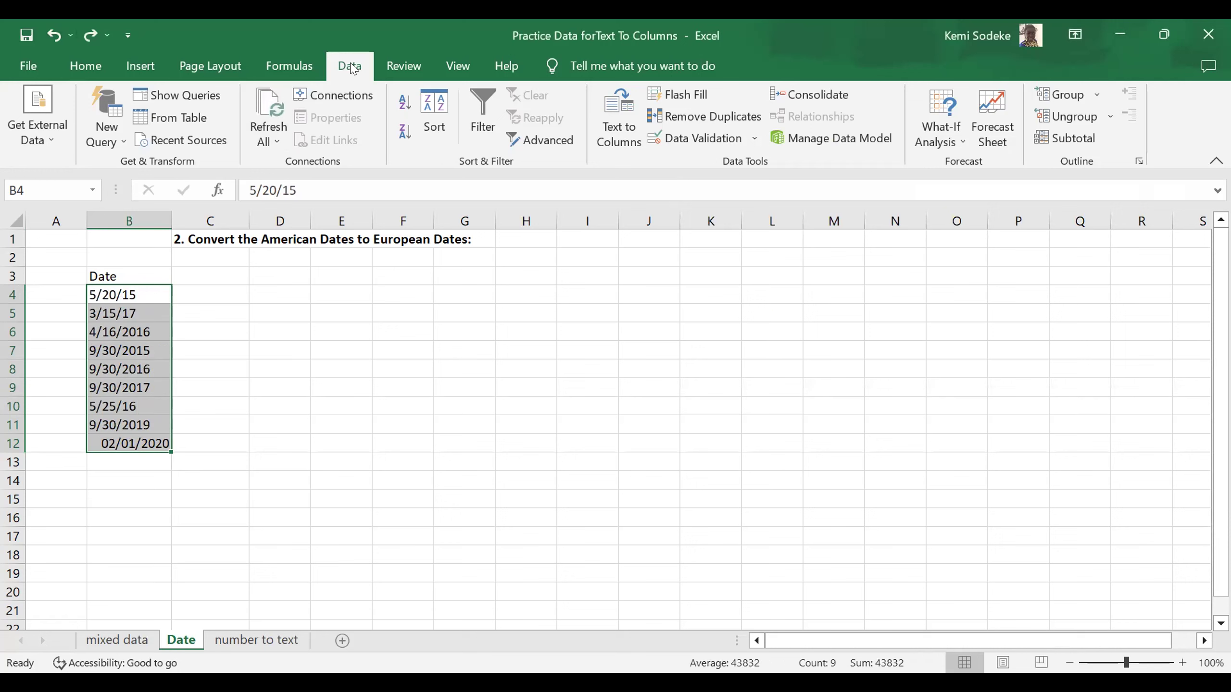
# Rerun Text to Columns on B4:B12 as delimited data without delimiters, using the MDY date format, and undo the conversion
pyautogui.click(620, 112)
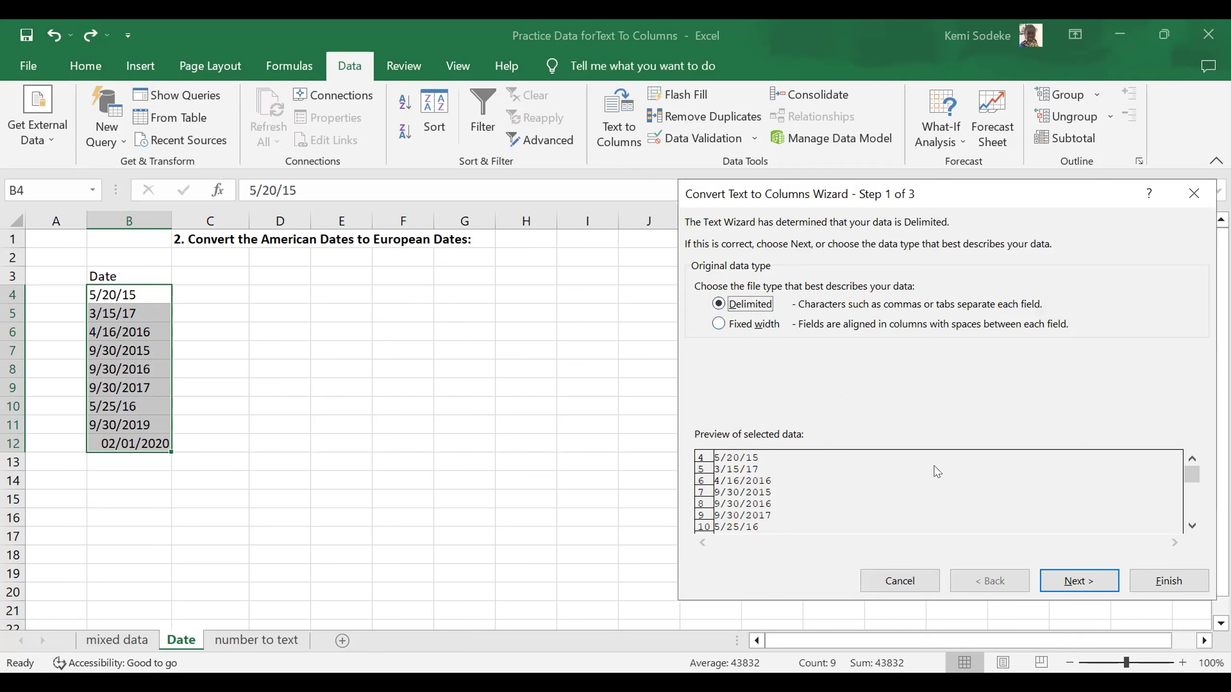
pyautogui.click(1079, 580)
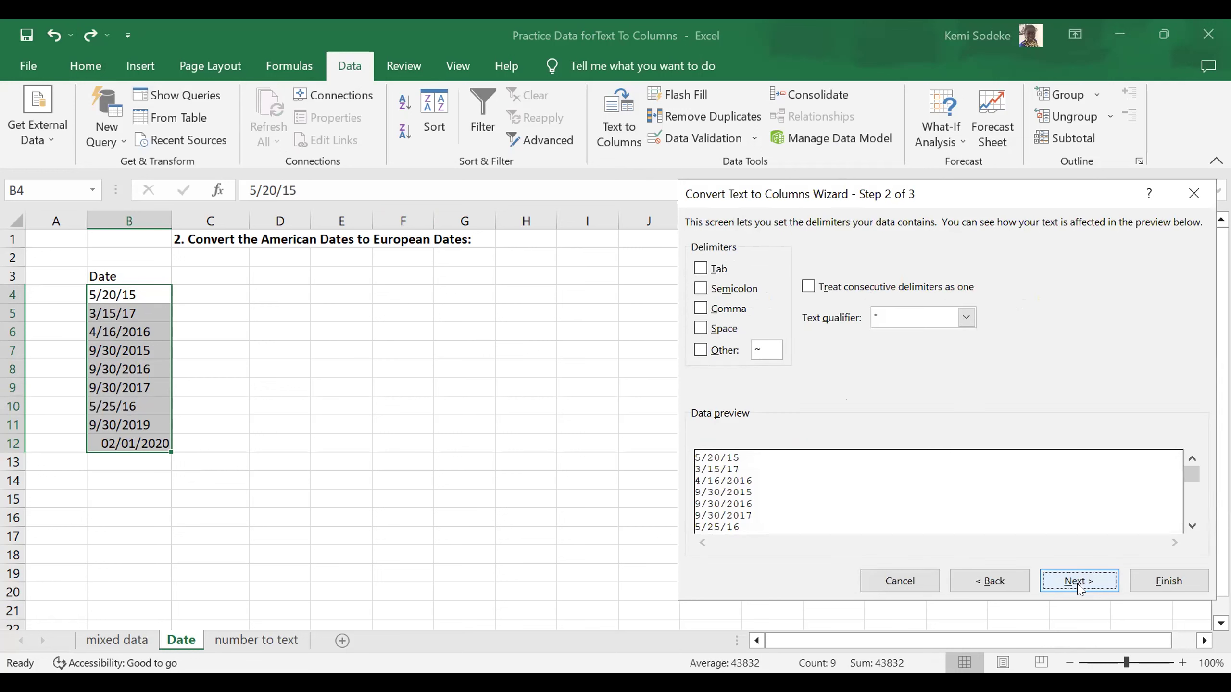
pyautogui.click(1079, 583)
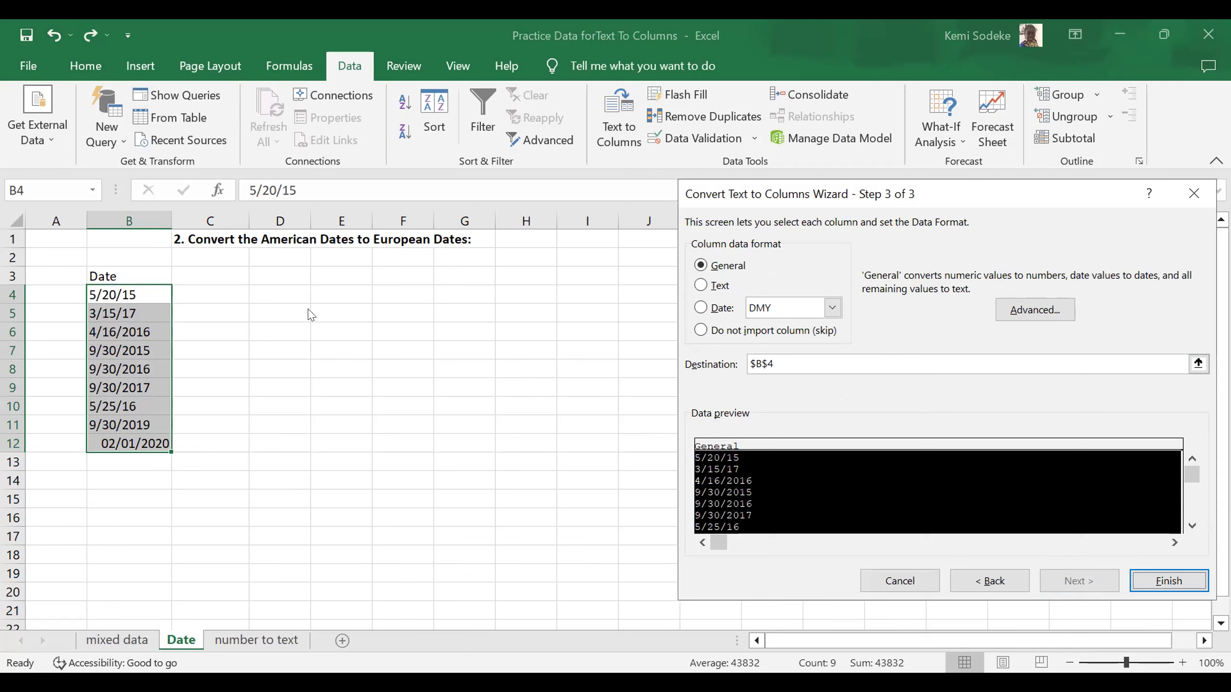
pyautogui.click(700, 307)
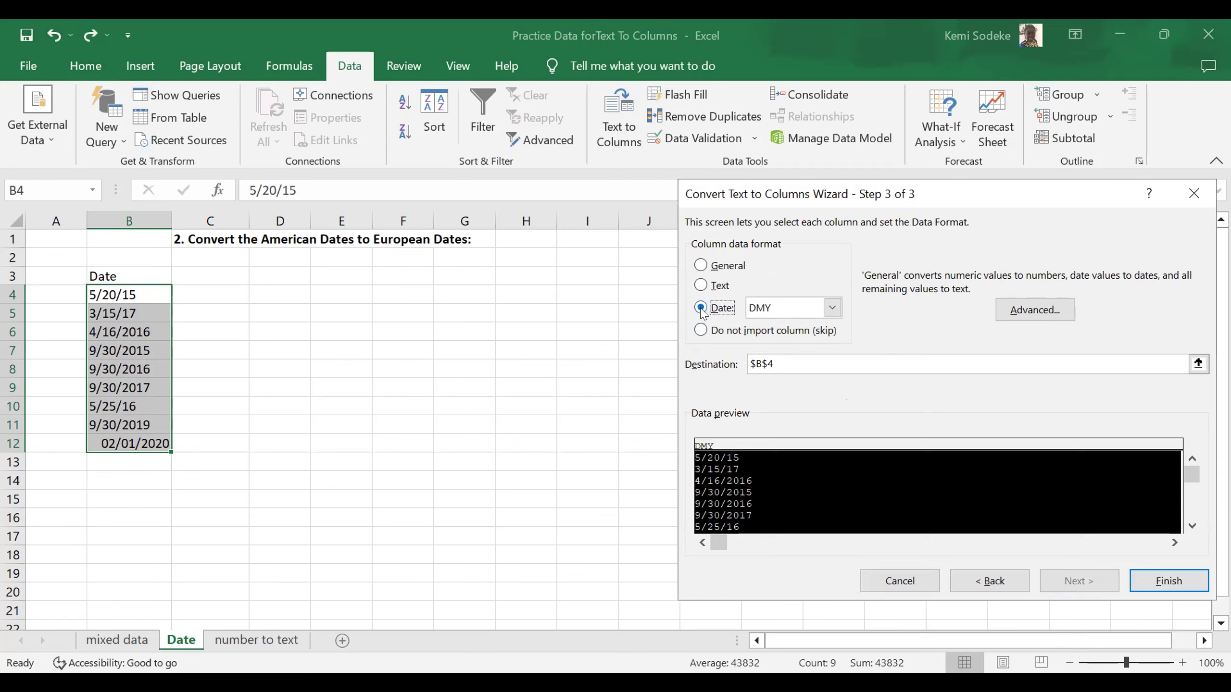
pyautogui.click(831, 308)
pyautogui.click(793, 326)
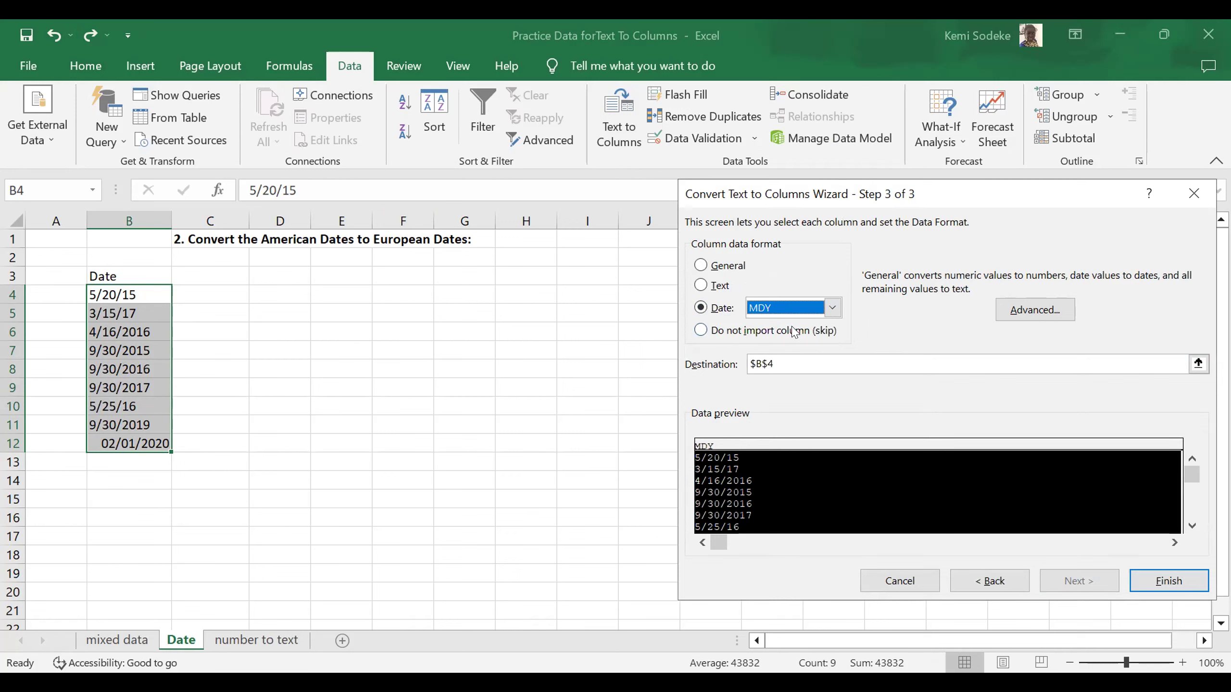
pyautogui.click(1168, 583)
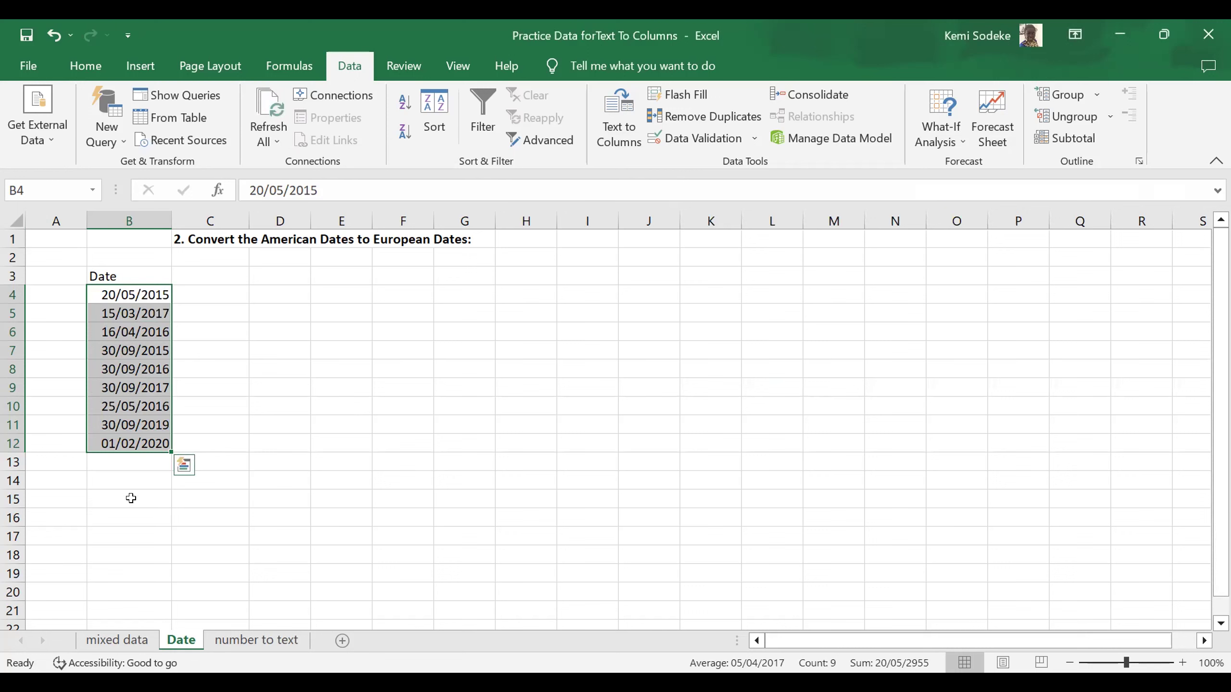
pyautogui.click(54, 35)
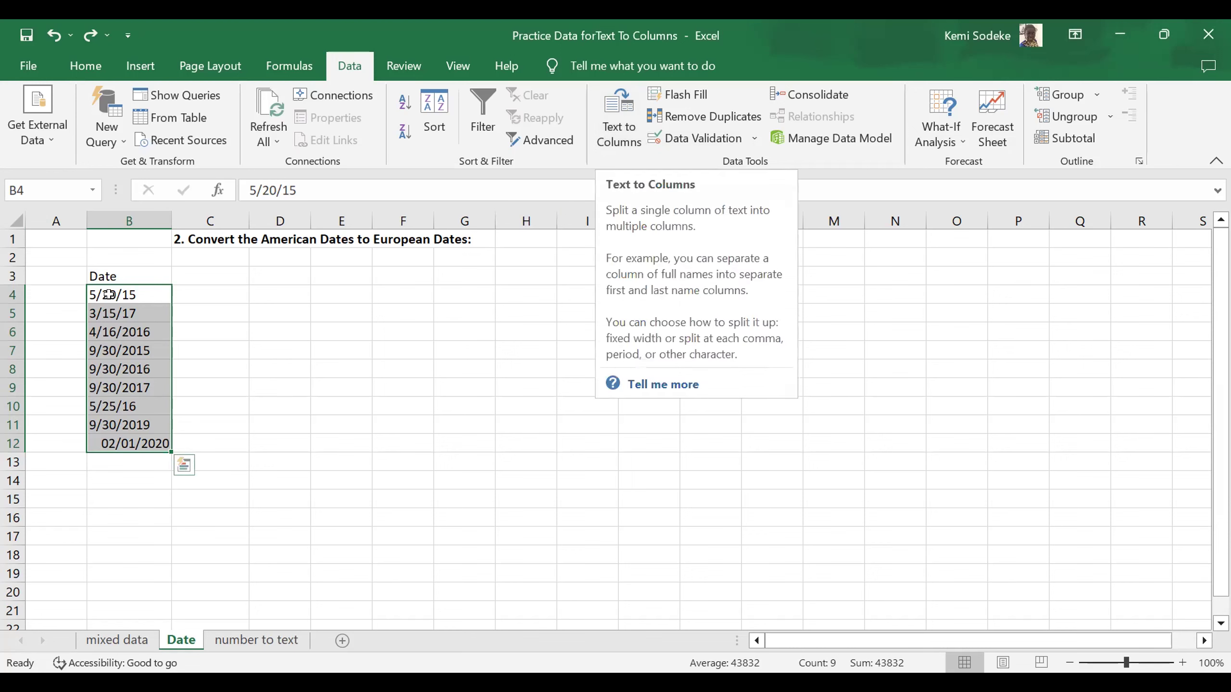
# Convert the American dates in B4:B12 in place with Text to Columns, using delimited data, no delimiters and the MDY date format
pyautogui.moveTo(117, 293); pyautogui.dragTo(140, 442)
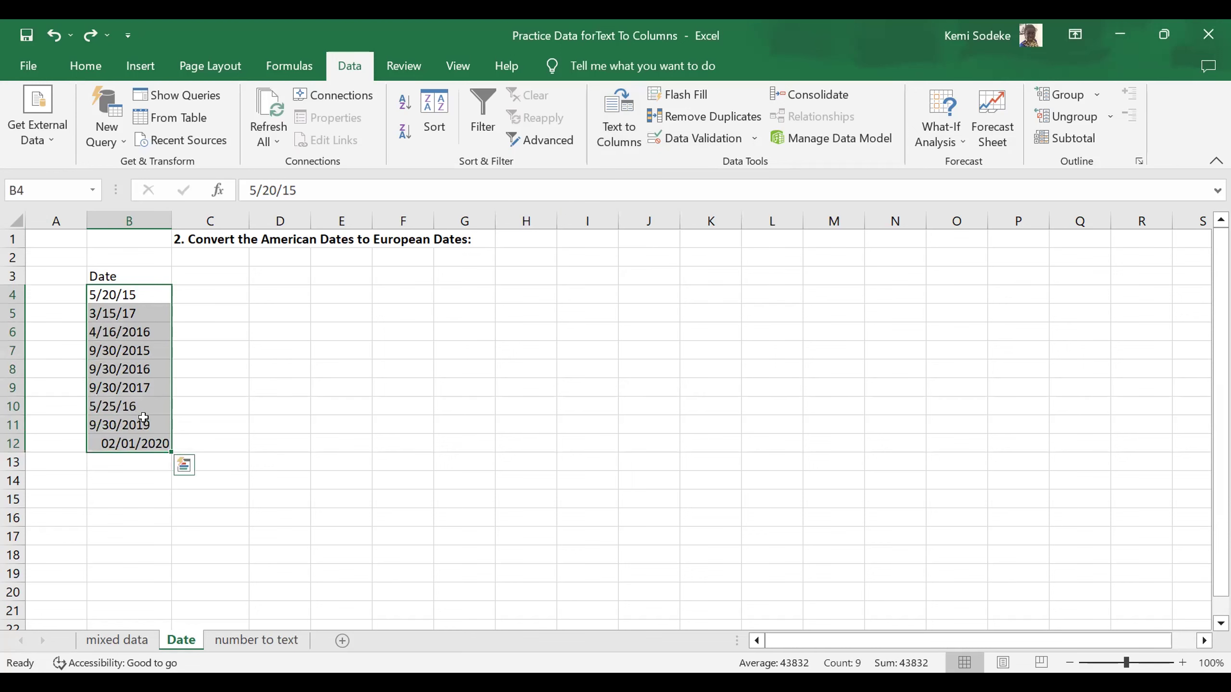
pyautogui.click(620, 104)
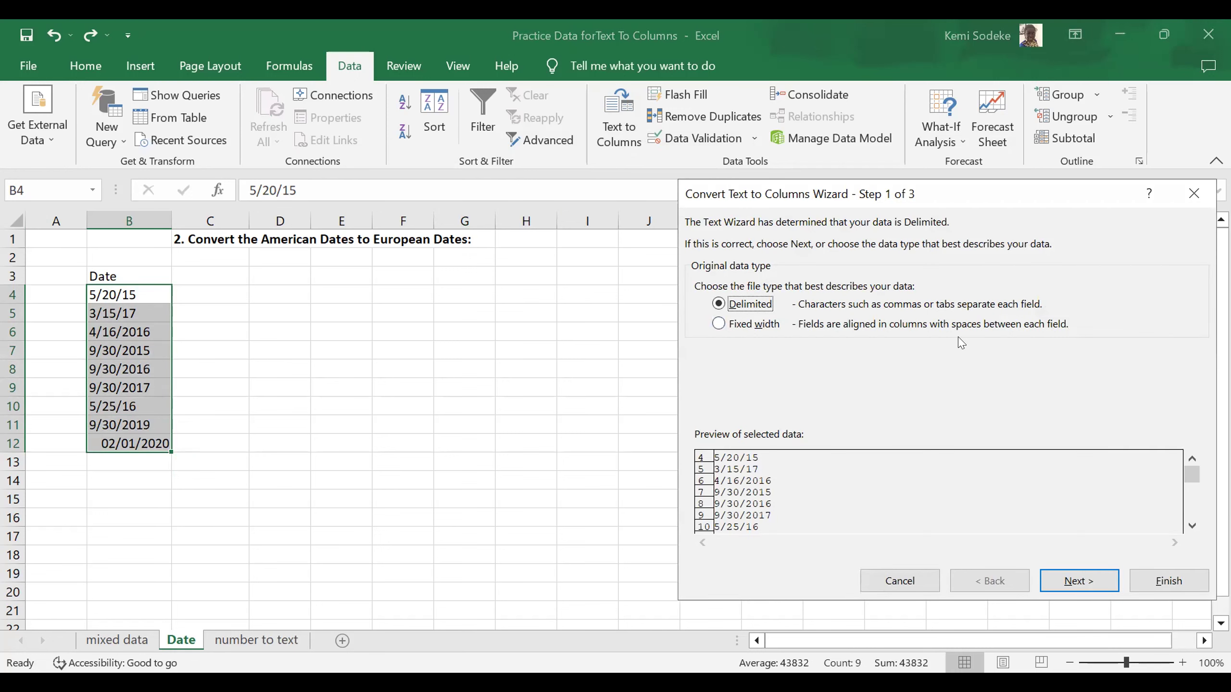
pyautogui.click(1073, 583)
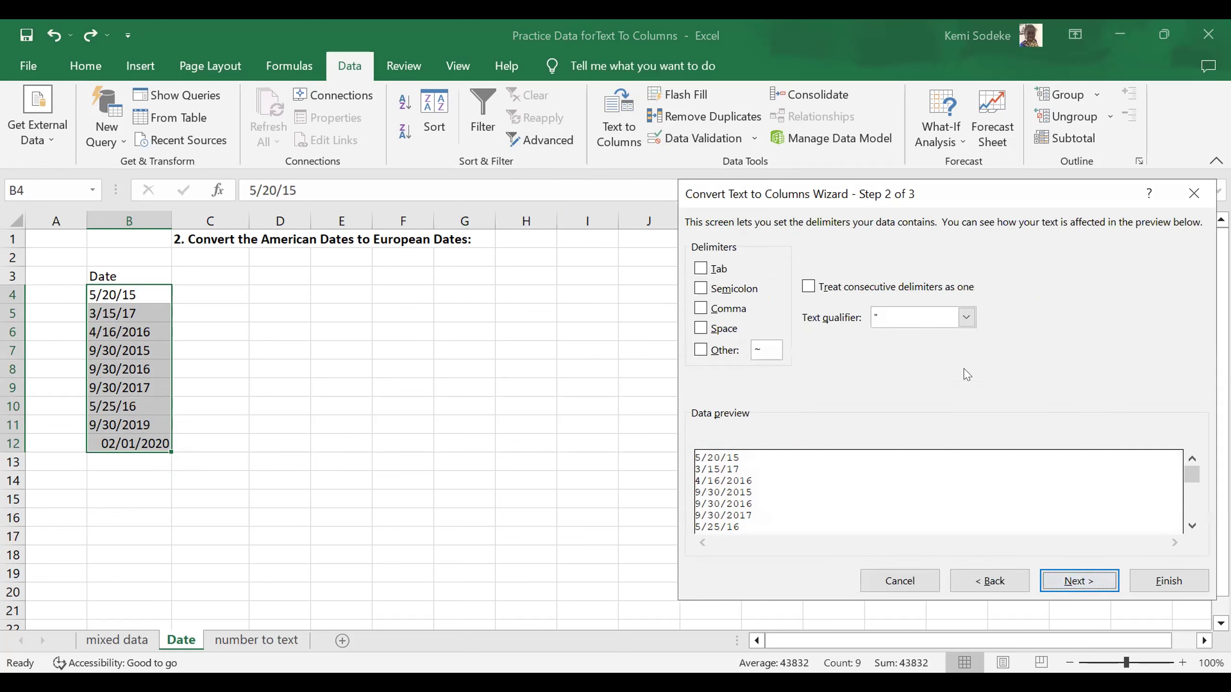
pyautogui.click(1082, 585)
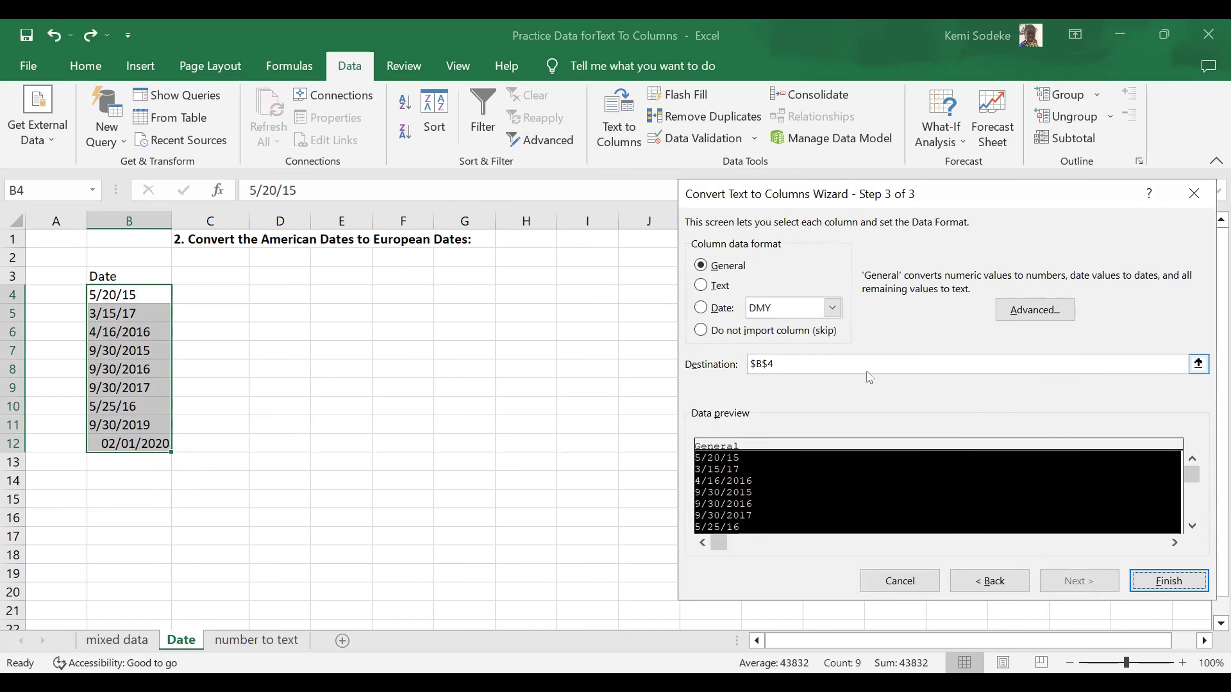
pyautogui.click(700, 308)
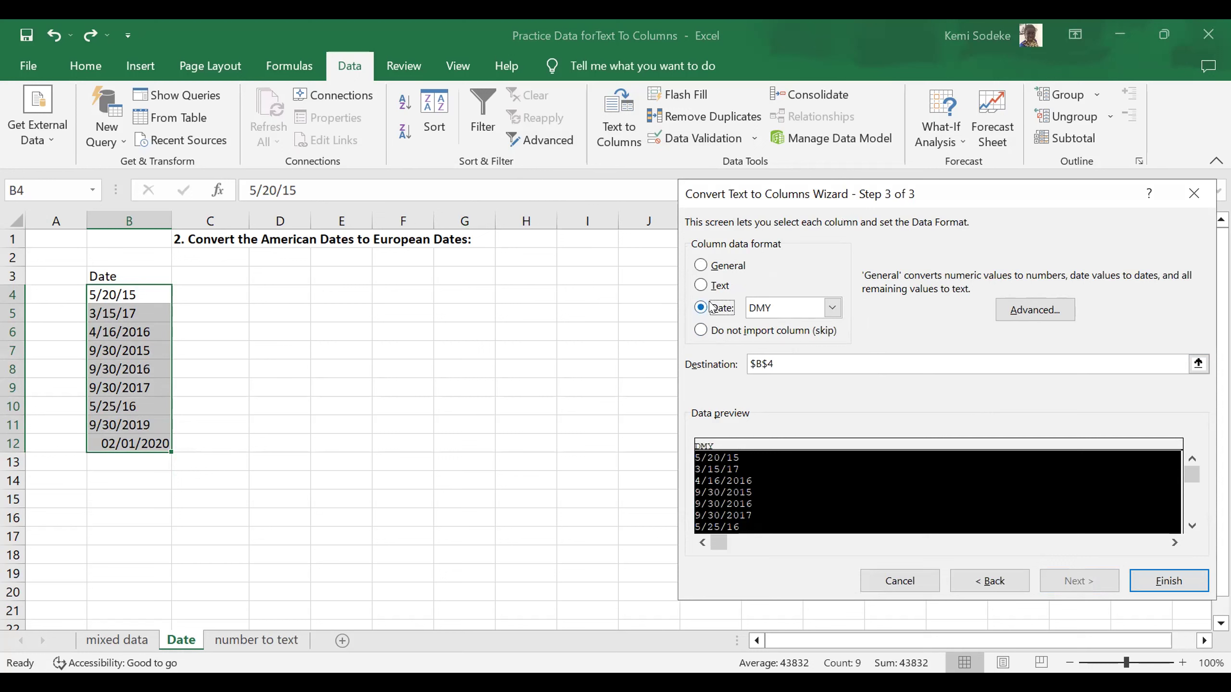
pyautogui.click(832, 308)
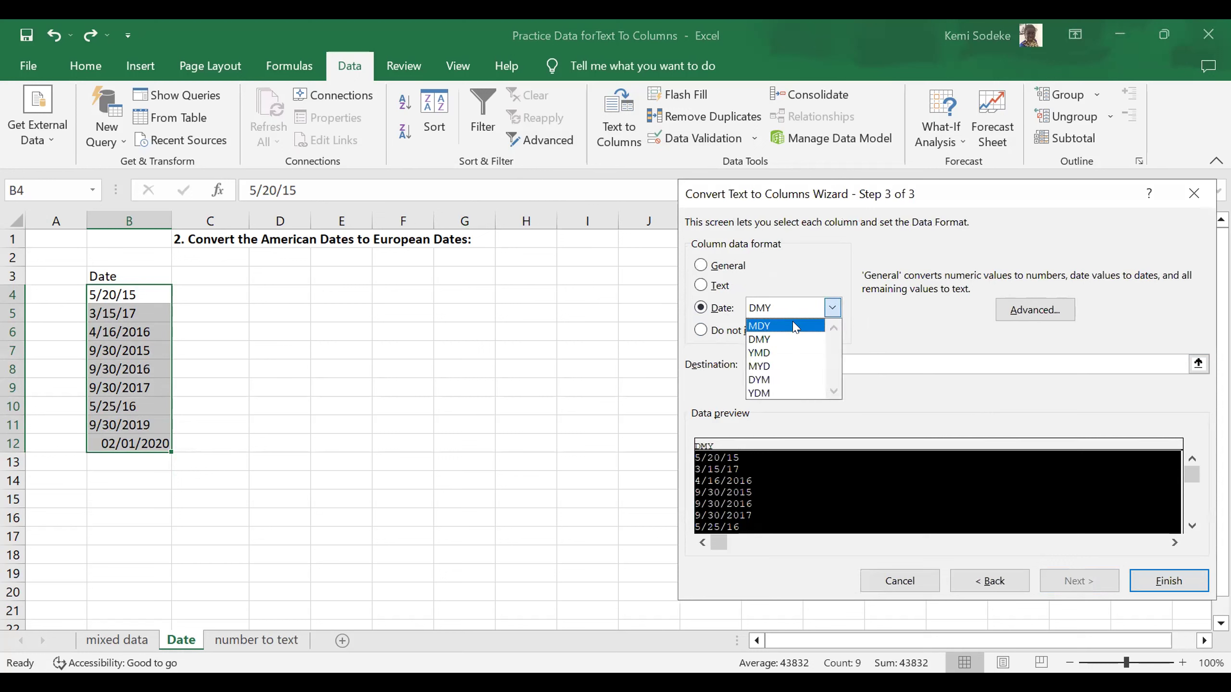
pyautogui.click(795, 326)
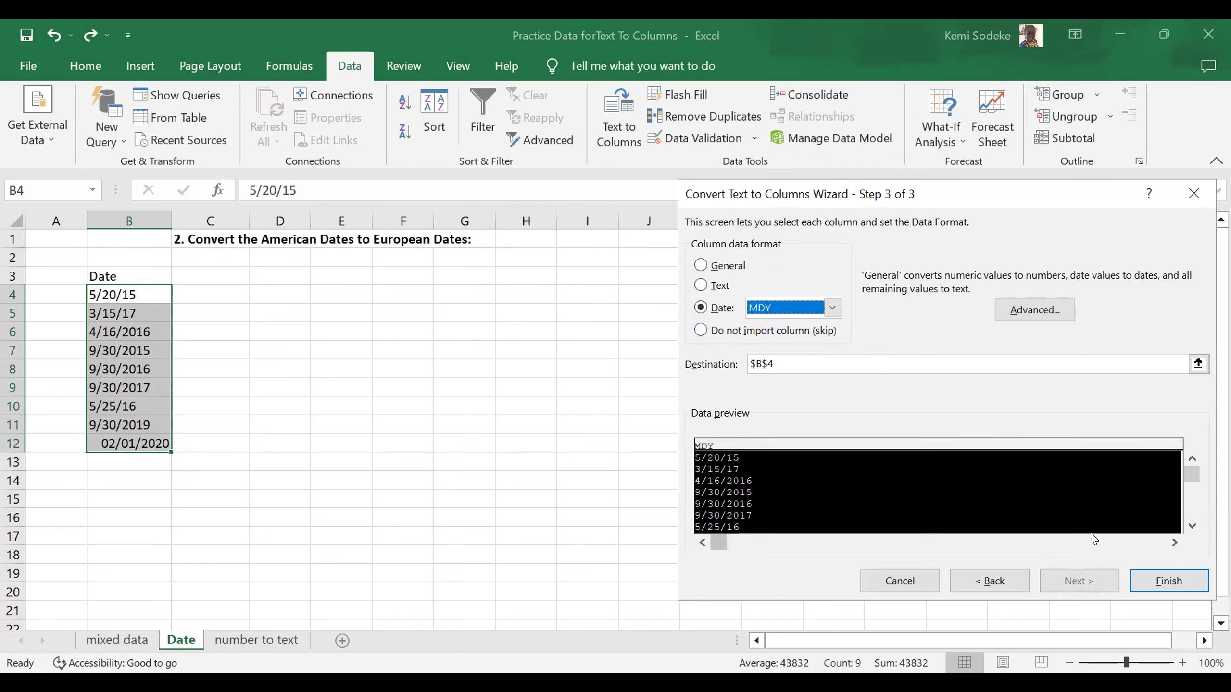
pyautogui.click(1175, 582)
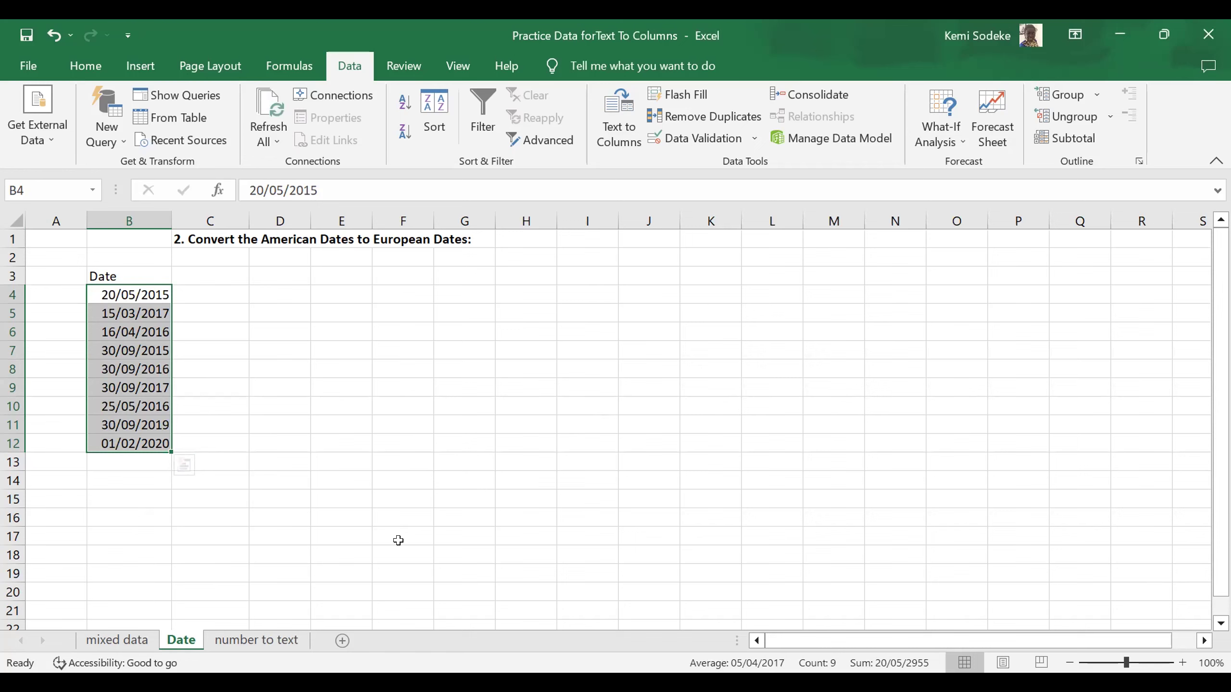
# Open the number to text sheet and look through its employee ID list
pyautogui.click(280, 642)
pyautogui.scroll(-2, 647, 388)
pyautogui.scroll(-2, 644, 397)
pyautogui.scroll(1, 563, 448)
pyautogui.scroll(2, 577, 441)
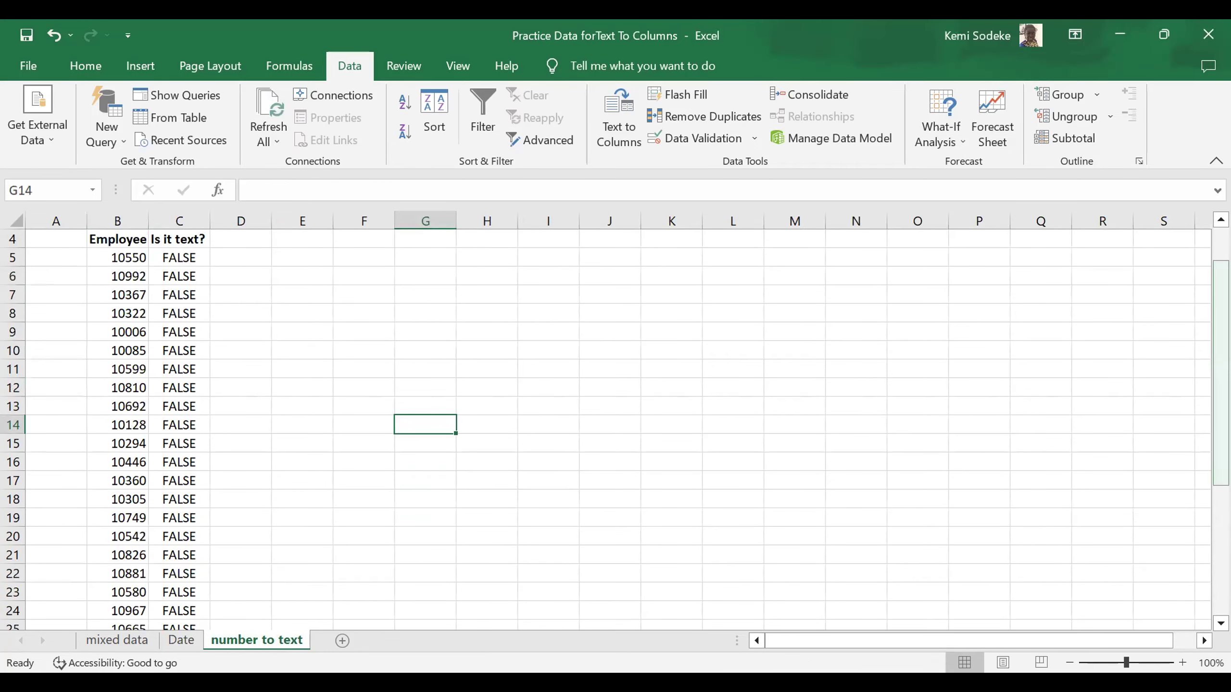
pyautogui.scroll(1, 1220, 339)
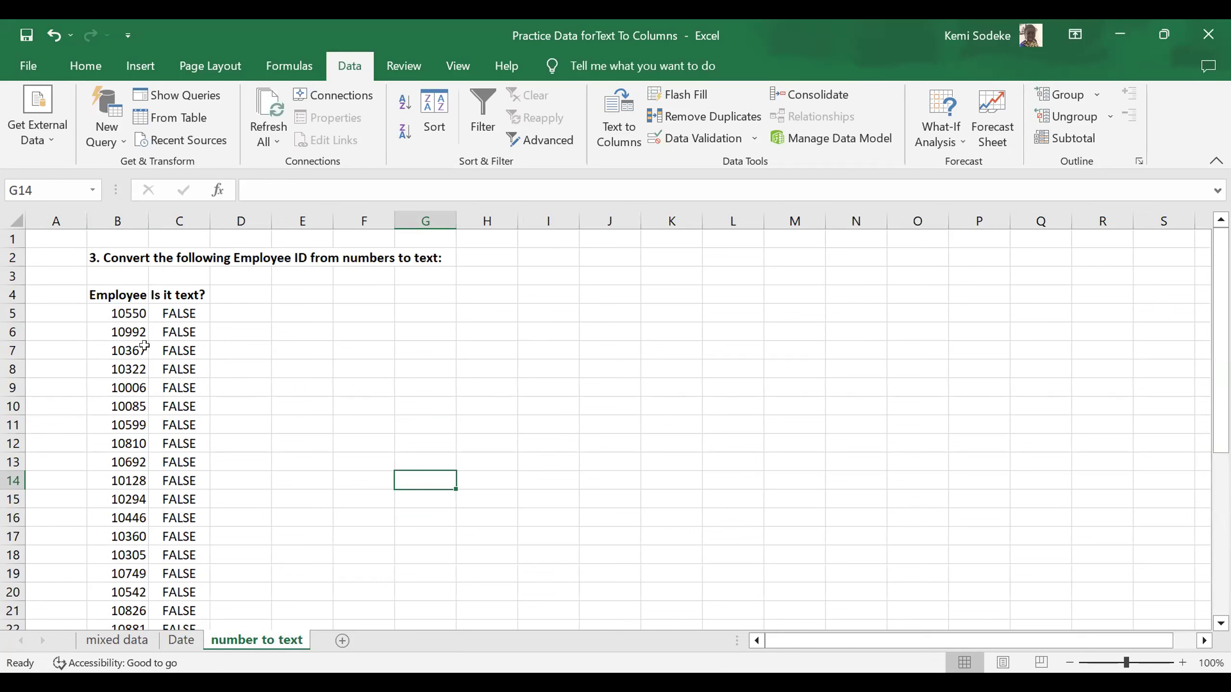
# Examine the stored contents of the first few employee ID cells in B5:B9
pyautogui.click(129, 319)
pyautogui.click(109, 332)
pyautogui.click(113, 368)
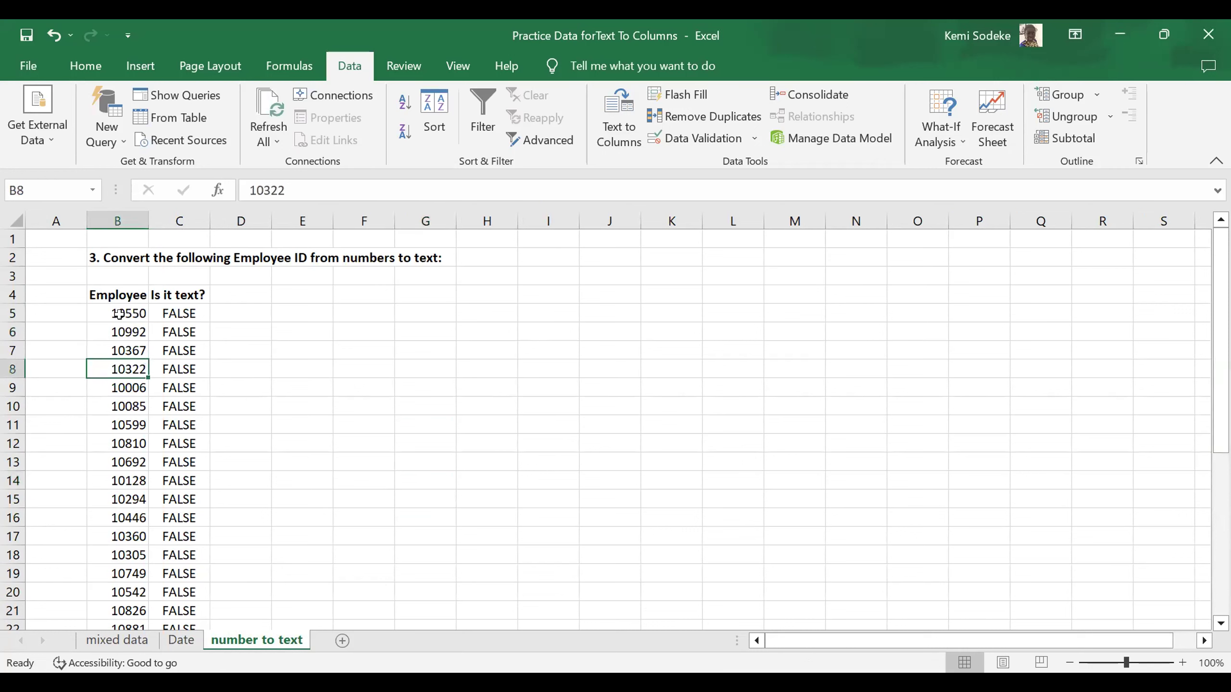
pyautogui.click(123, 315)
pyautogui.click(124, 334)
pyautogui.click(122, 383)
pyautogui.click(119, 318)
pyautogui.click(113, 328)
pyautogui.click(114, 348)
pyautogui.click(117, 313)
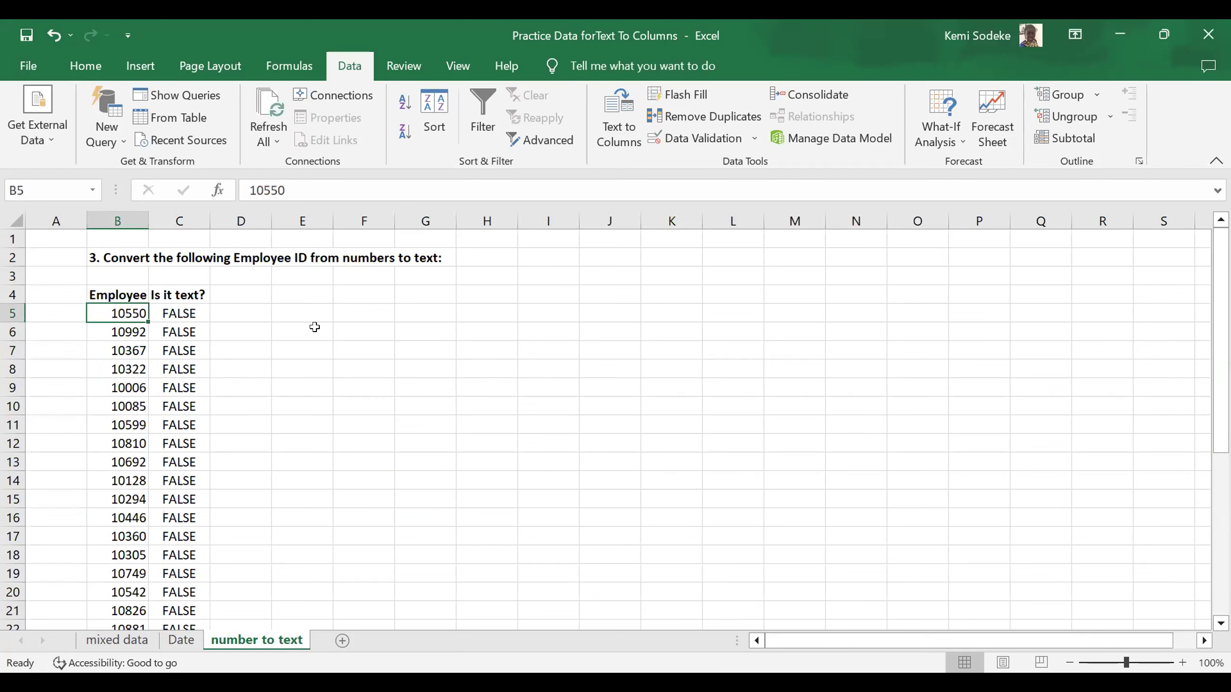
# Inspect the formula in C5 under "Is it text?" and look over the column's results
pyautogui.click(190, 314)
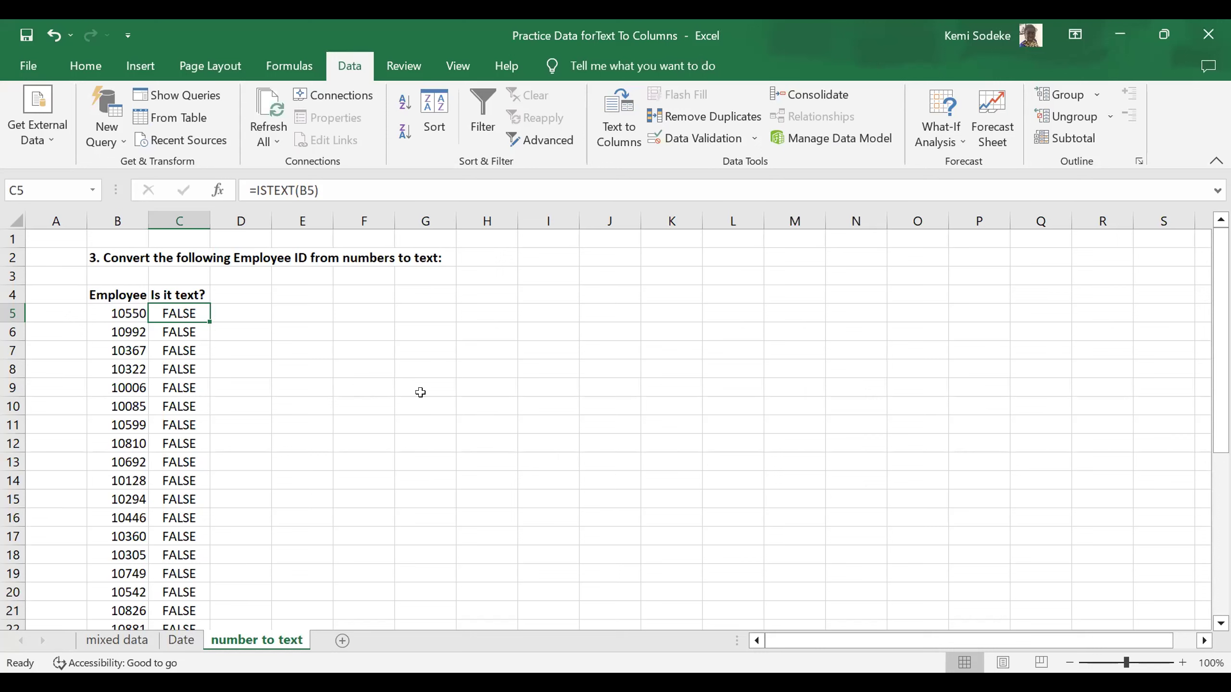
pyautogui.click(246, 313)
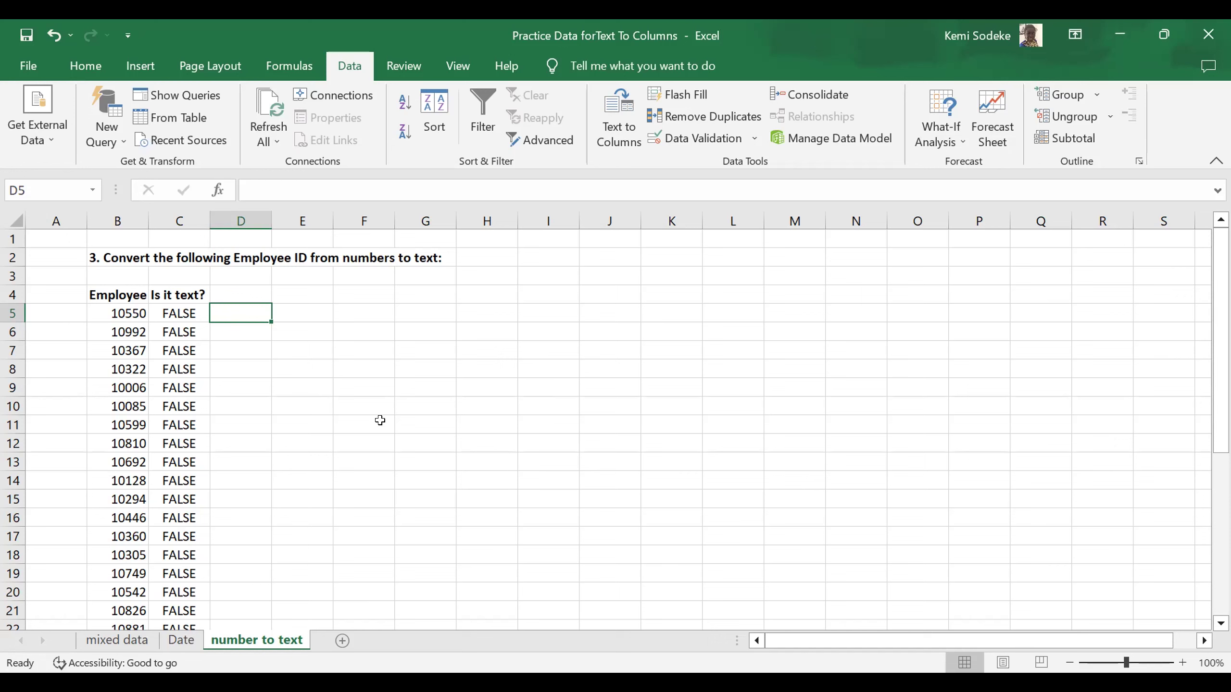
pyautogui.scroll(-1, 436, 387)
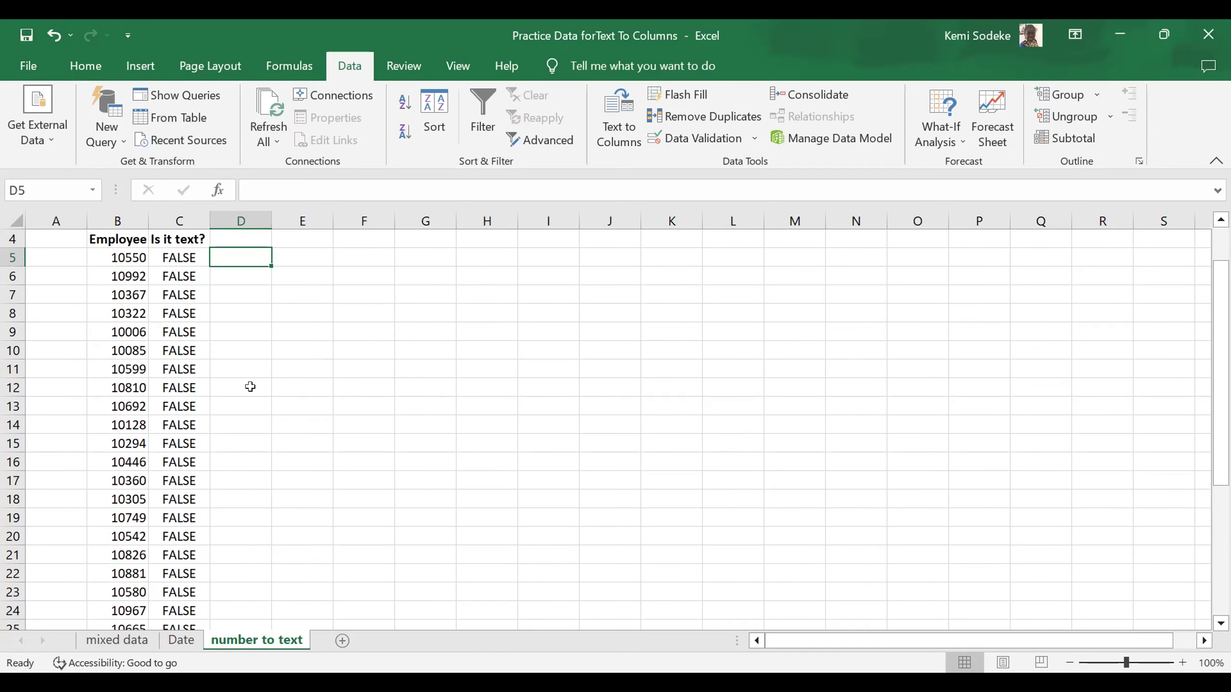
pyautogui.click(1221, 220)
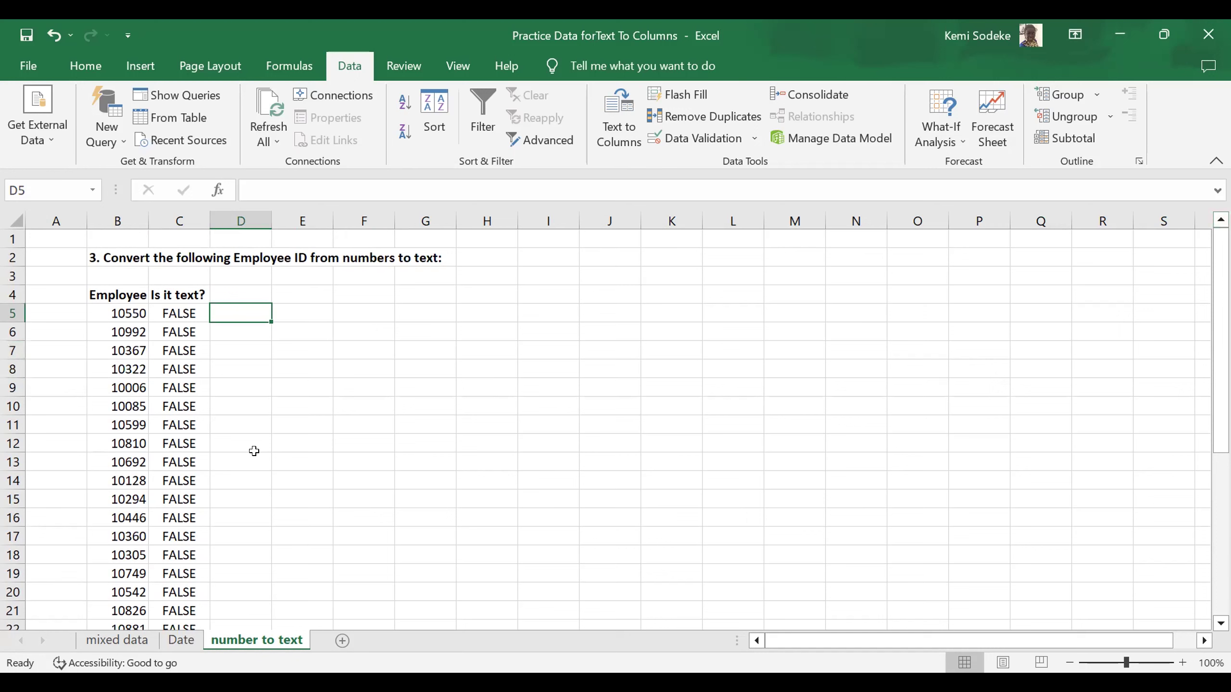
# Convert the employee IDs in B5:B7 to text in place with Text to Columns, using delimited data, no delimiters and the Text column format
pyautogui.moveTo(129, 310); pyautogui.dragTo(124, 347)
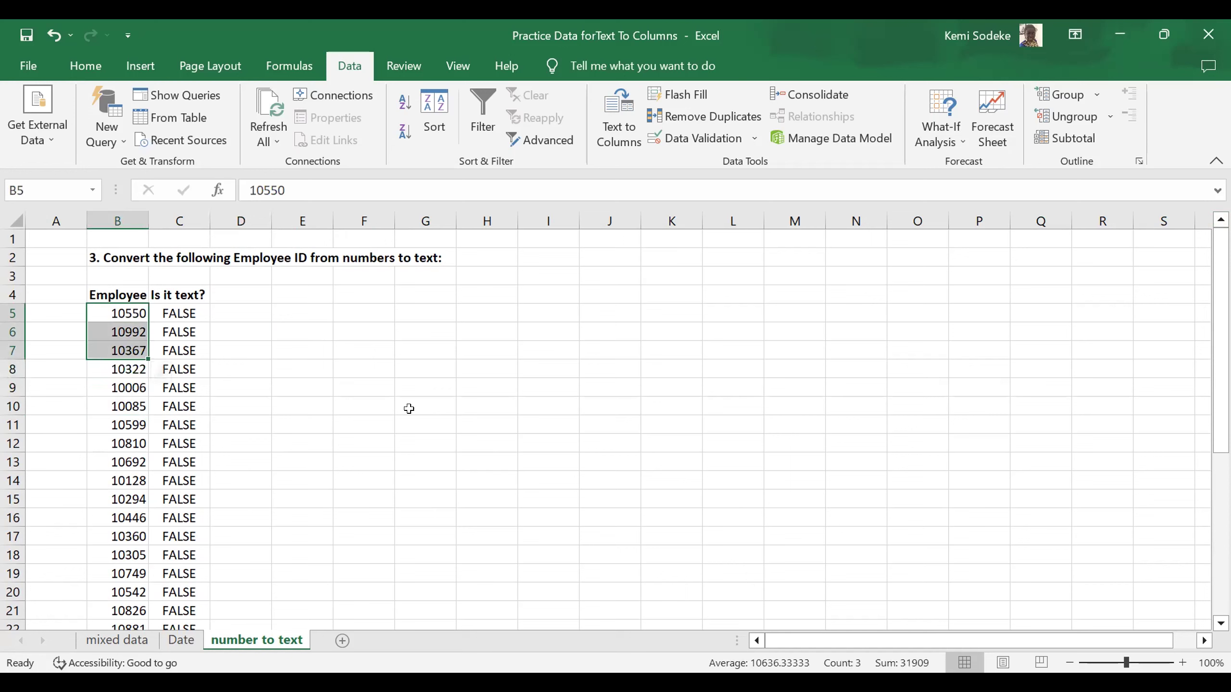
pyautogui.moveTo(109, 352)
pyautogui.click(604, 119)
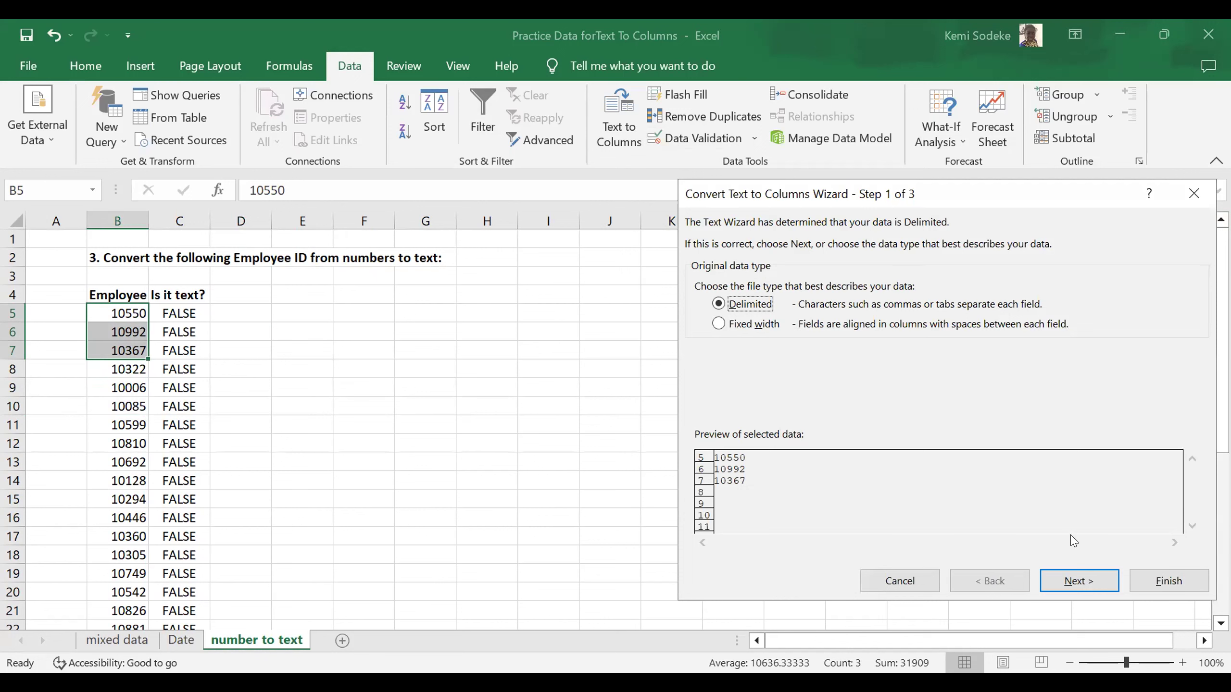
pyautogui.click(1073, 582)
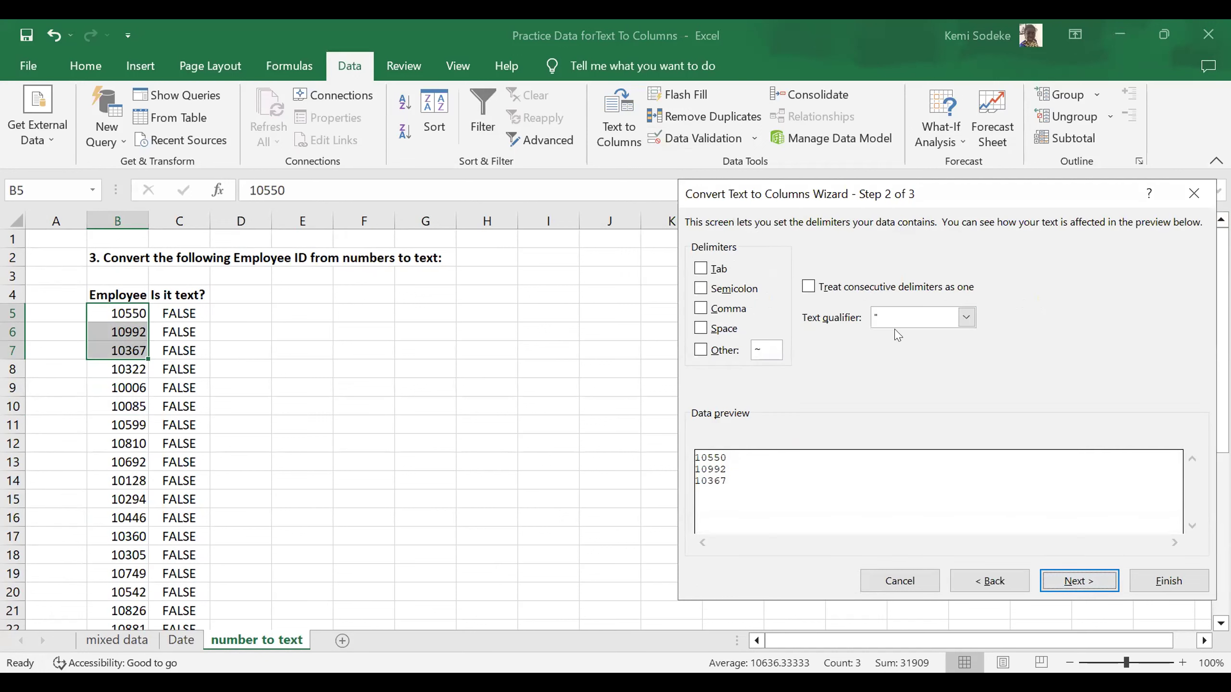
pyautogui.click(1082, 586)
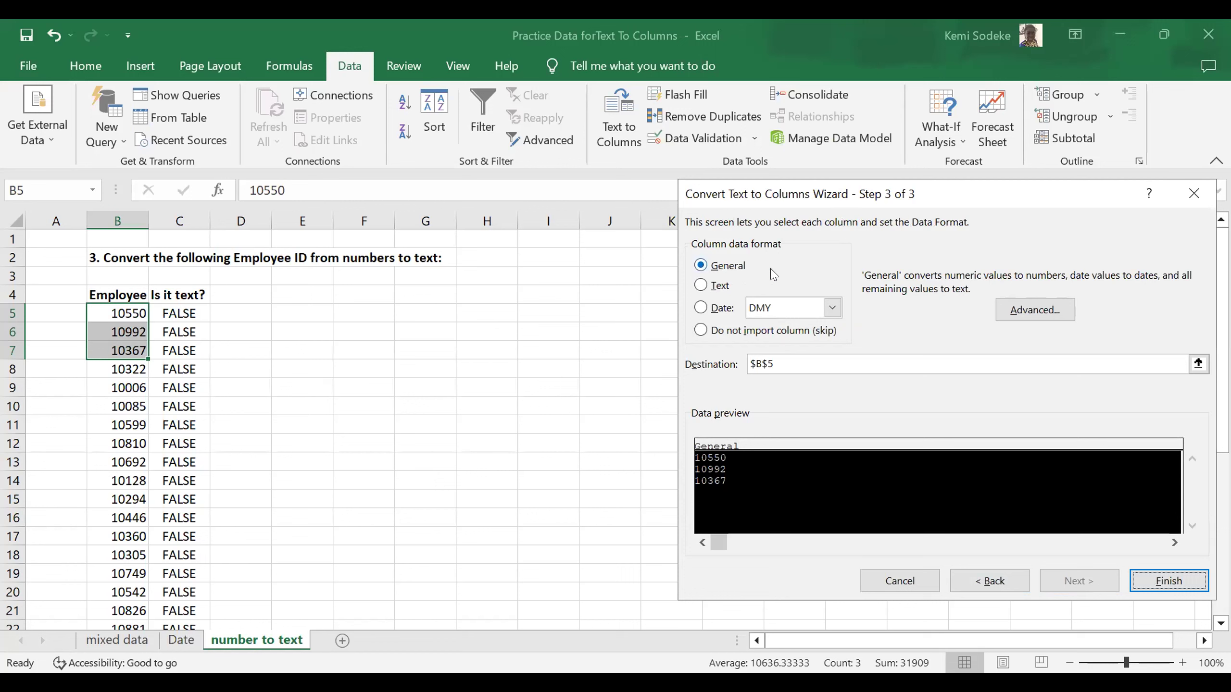
pyautogui.click(701, 287)
pyautogui.click(1166, 580)
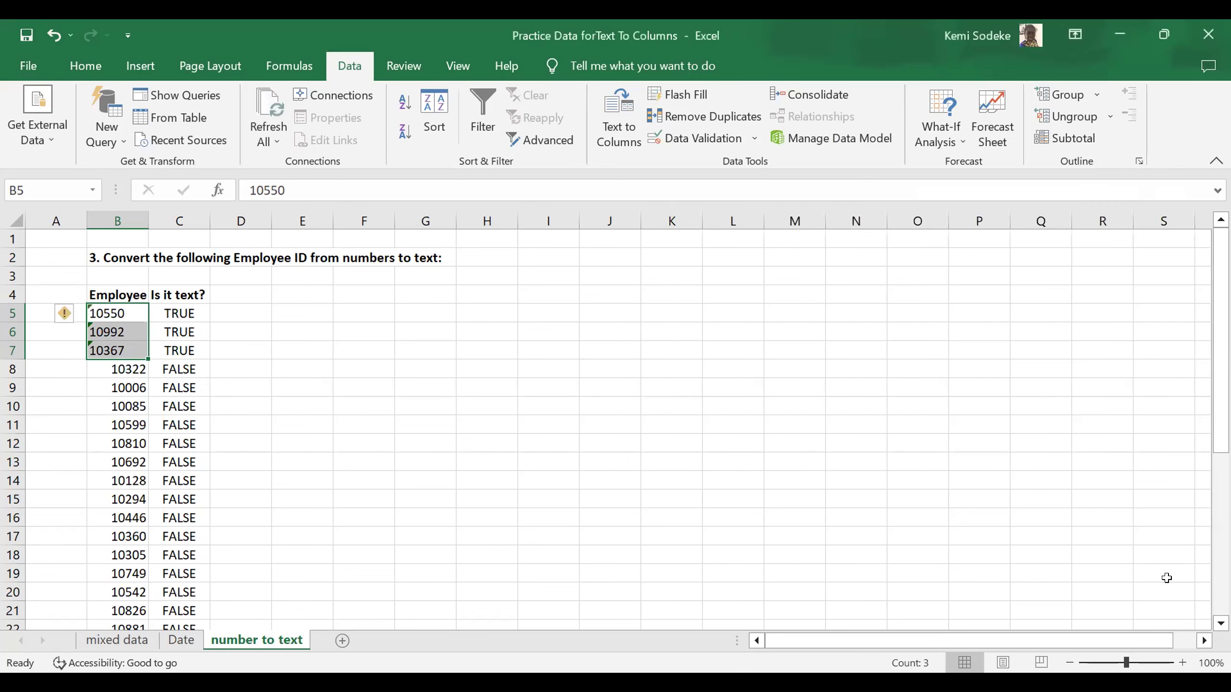
# Check the "Is it text?" formula in C5 for the first converted employee ID
pyautogui.click(272, 388)
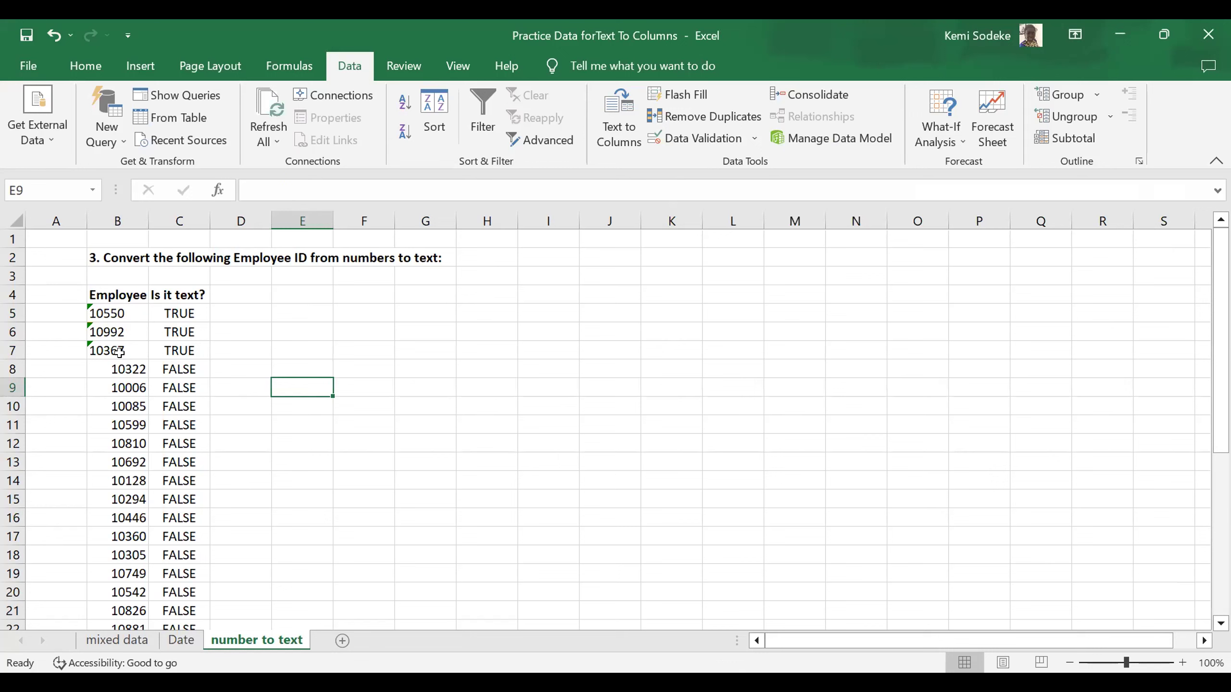
pyautogui.click(182, 312)
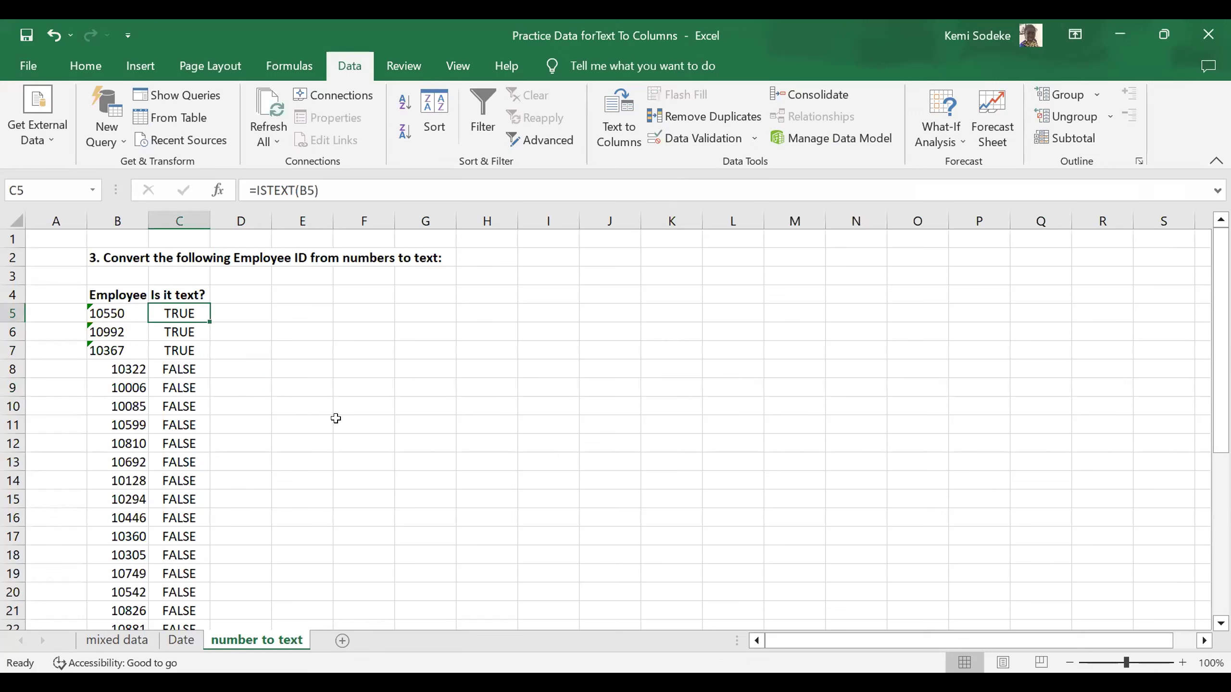
pyautogui.click(428, 444)
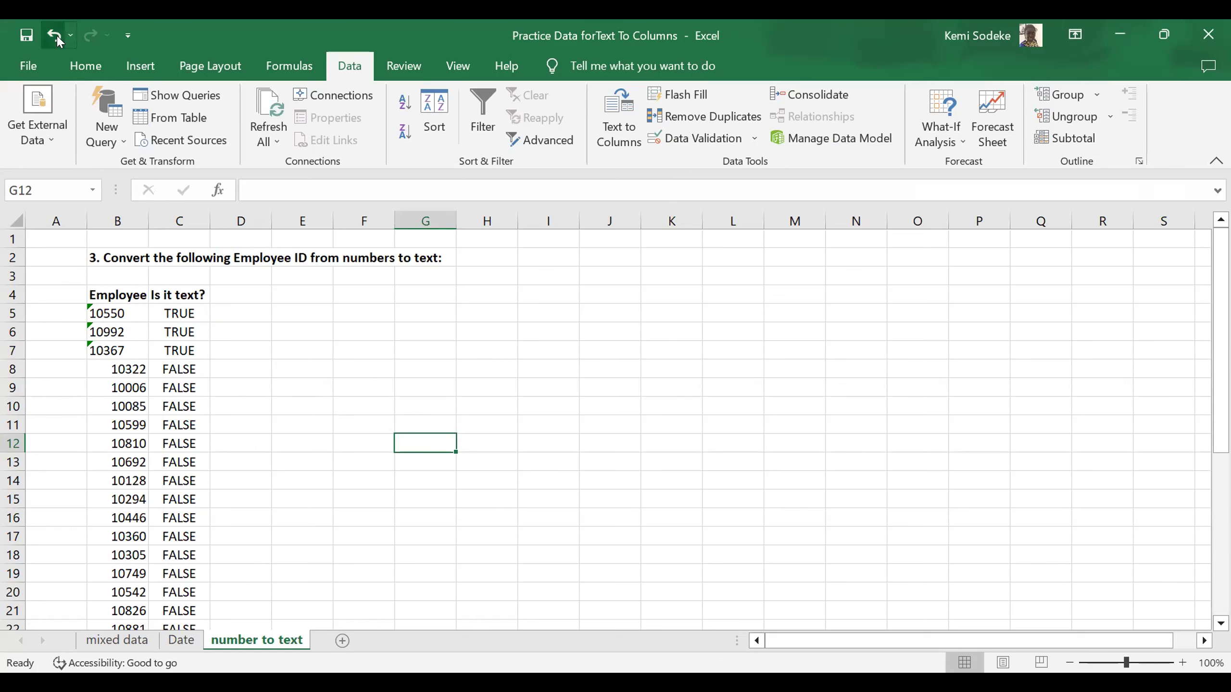
# Convert the employee IDs in B8:B11 to text in place with Text to Columns, using delimited data, no delimiters and the Text column format
pyautogui.click(119, 367)
pyautogui.moveTo(119, 384); pyautogui.dragTo(119, 414)
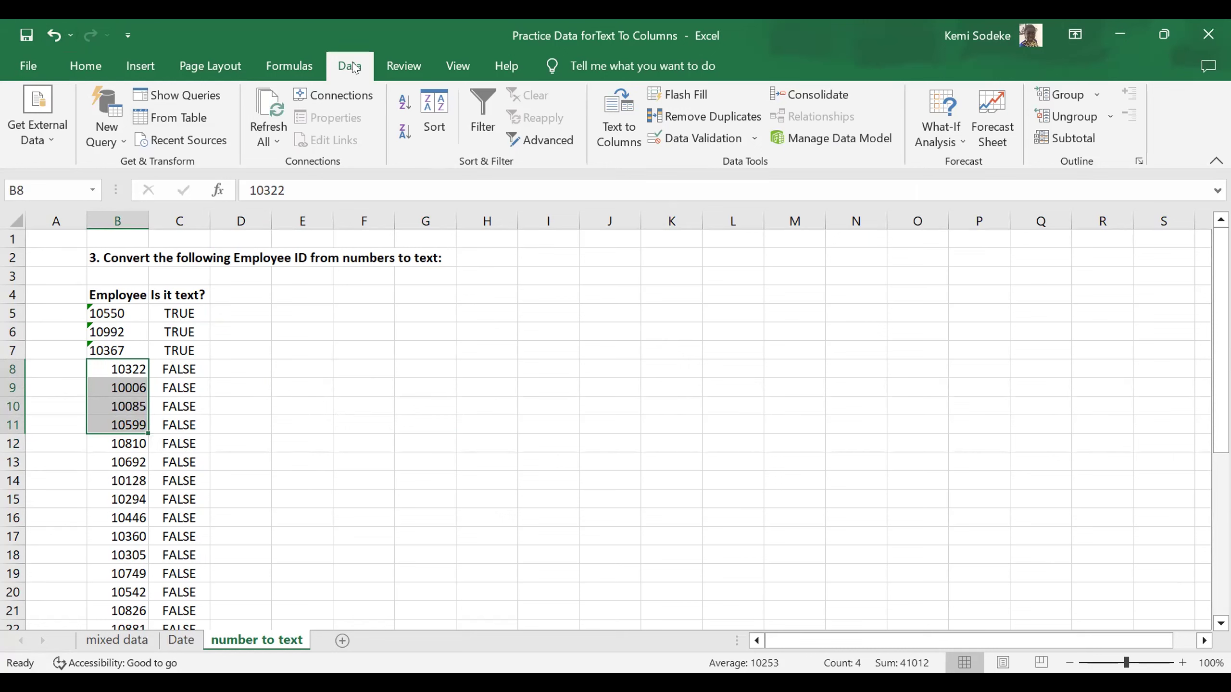
pyautogui.click(620, 113)
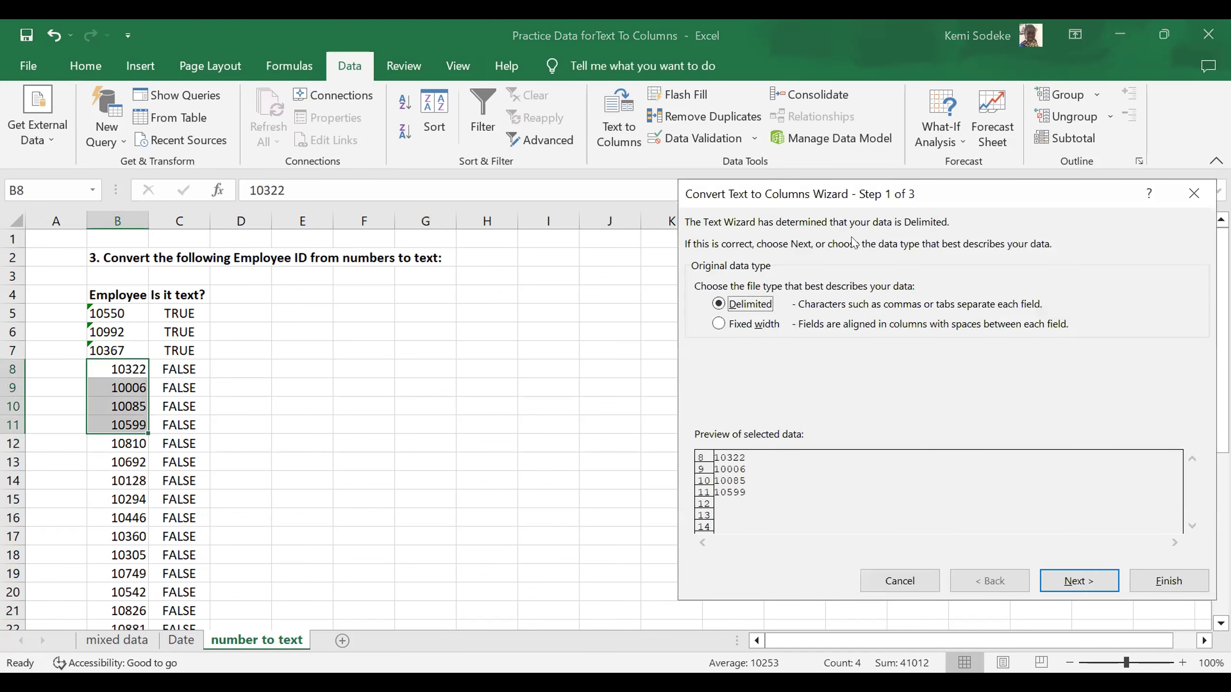
pyautogui.click(1081, 584)
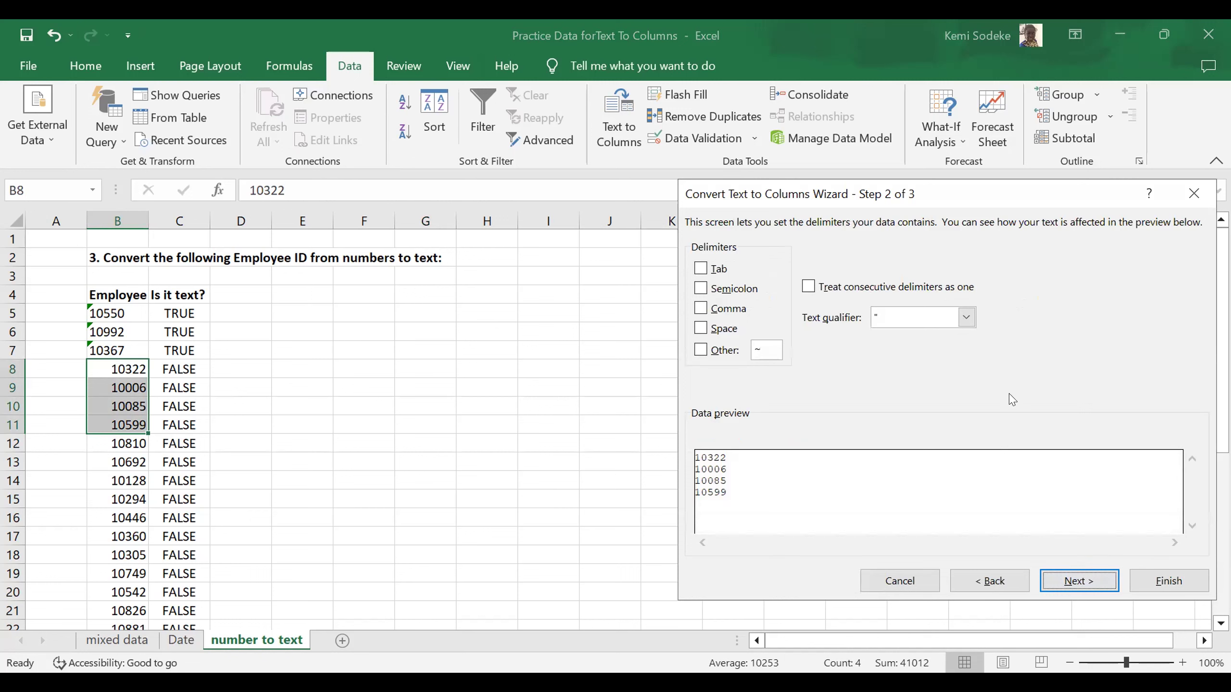
pyautogui.click(1083, 587)
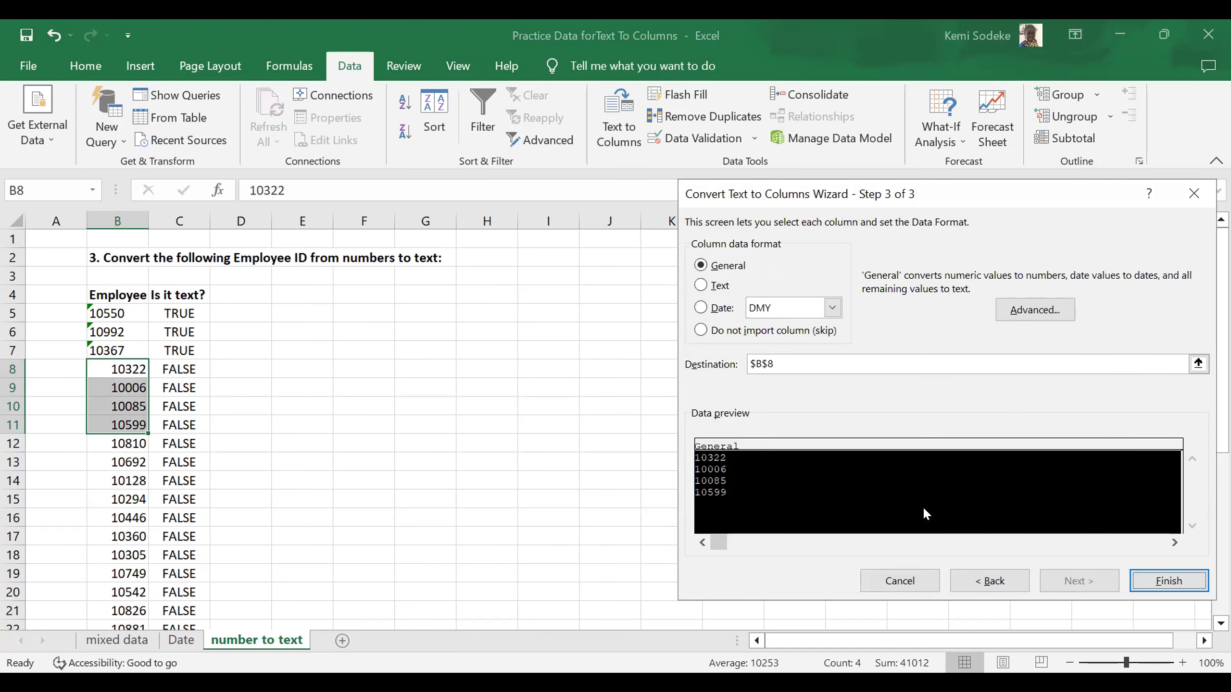
pyautogui.click(701, 287)
pyautogui.click(1166, 579)
pyautogui.click(306, 419)
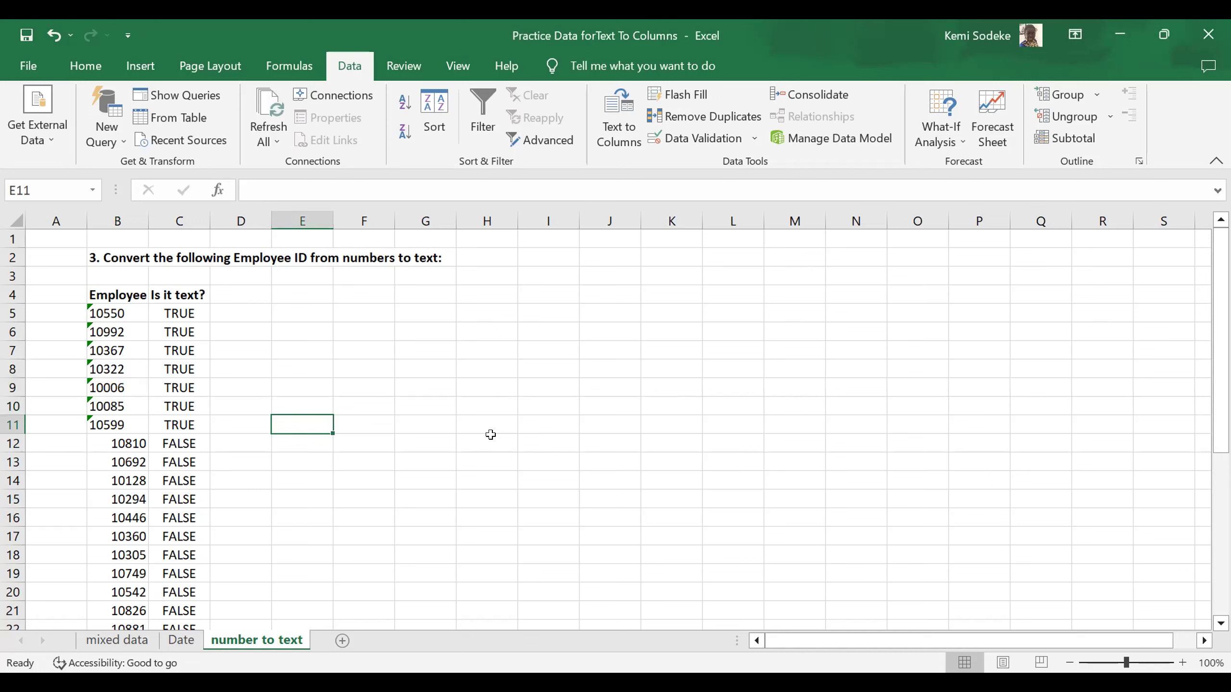
# Read the error-checking note attached to the text-formatted employee ID in B8
pyautogui.click(89, 362)
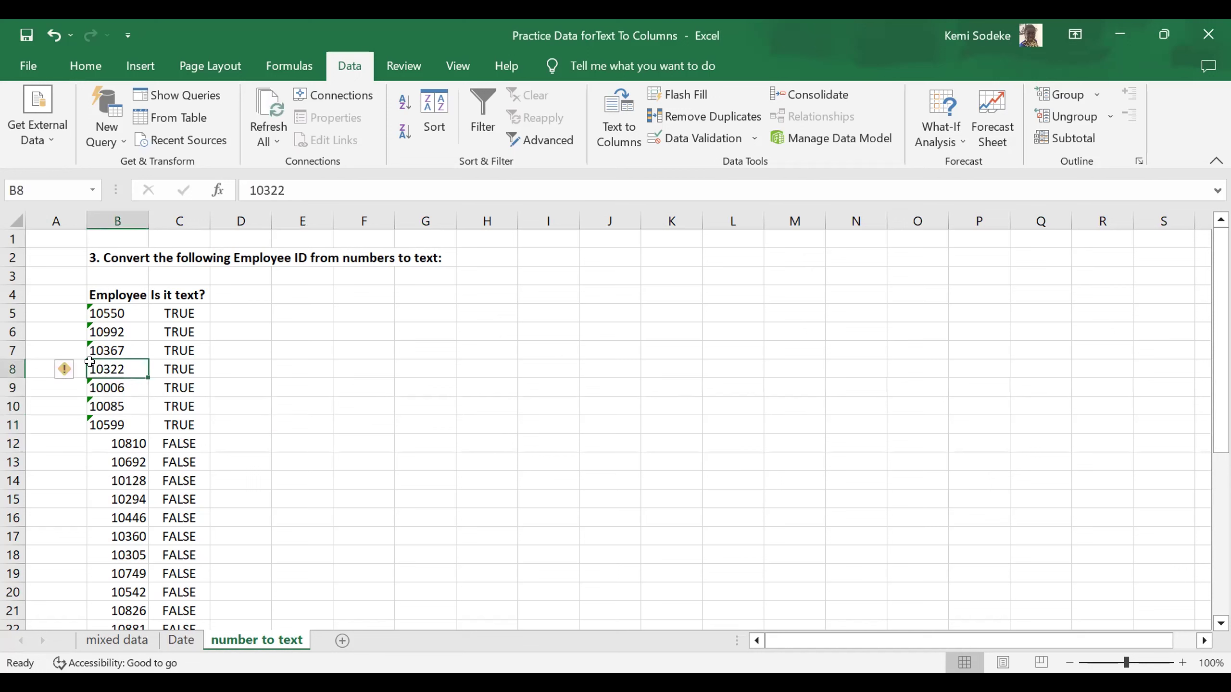
pyautogui.moveTo(79, 374)
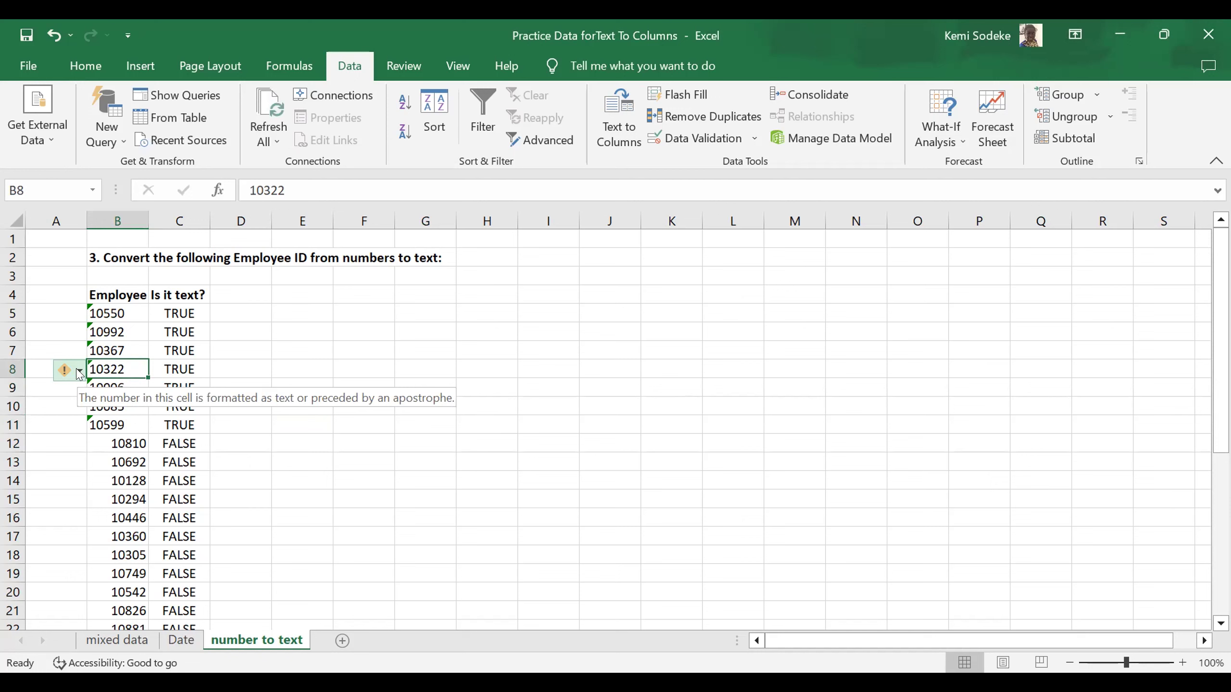
pyautogui.click(581, 439)
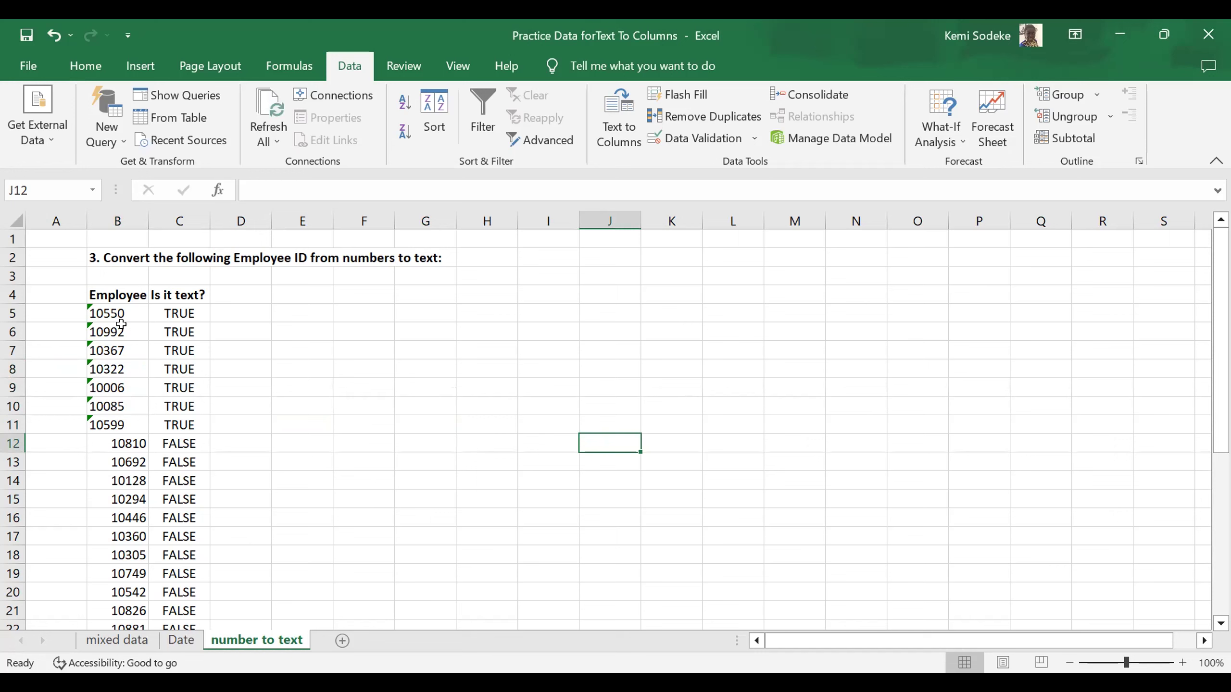
# Convert the text-stored employee ID in B5 back to a number through its error-checking options
pyautogui.click(310, 310)
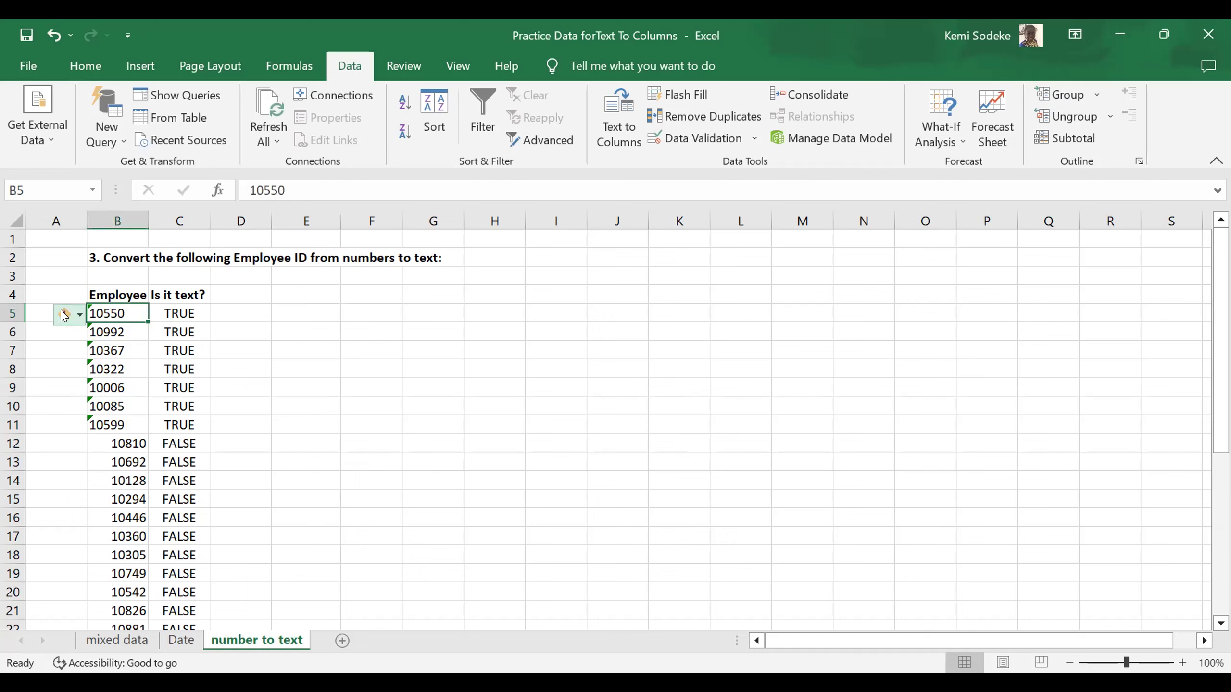
pyautogui.click(78, 315)
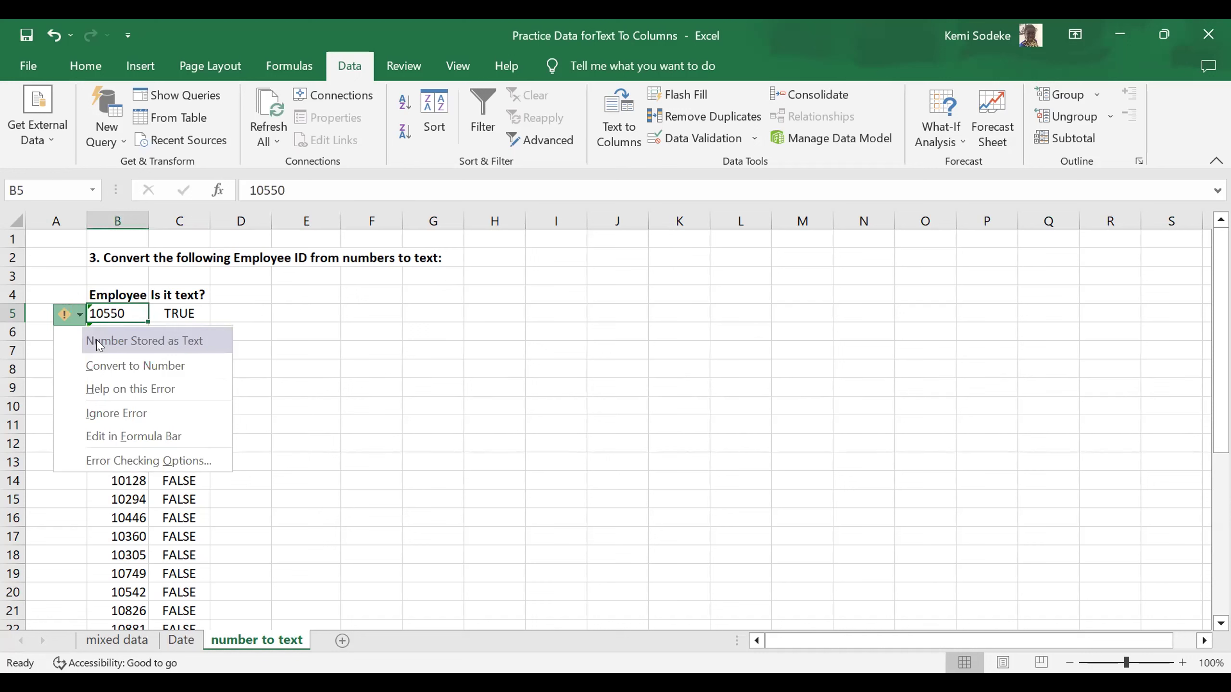
pyautogui.click(177, 367)
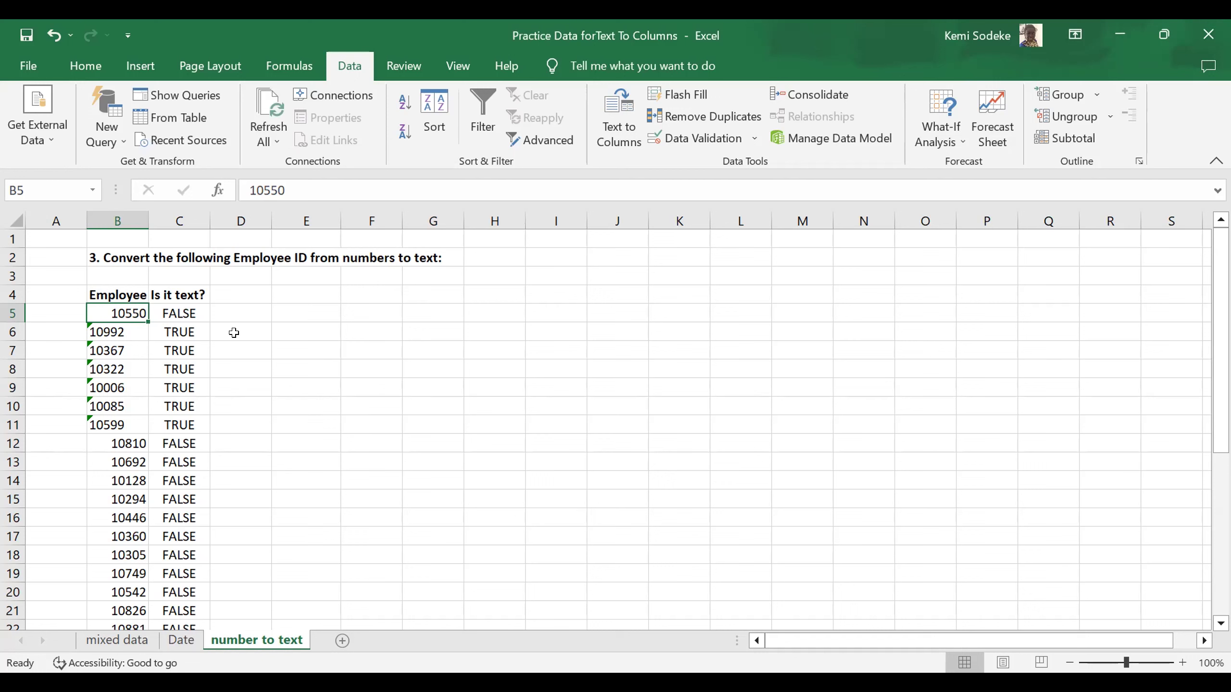
pyautogui.click(280, 331)
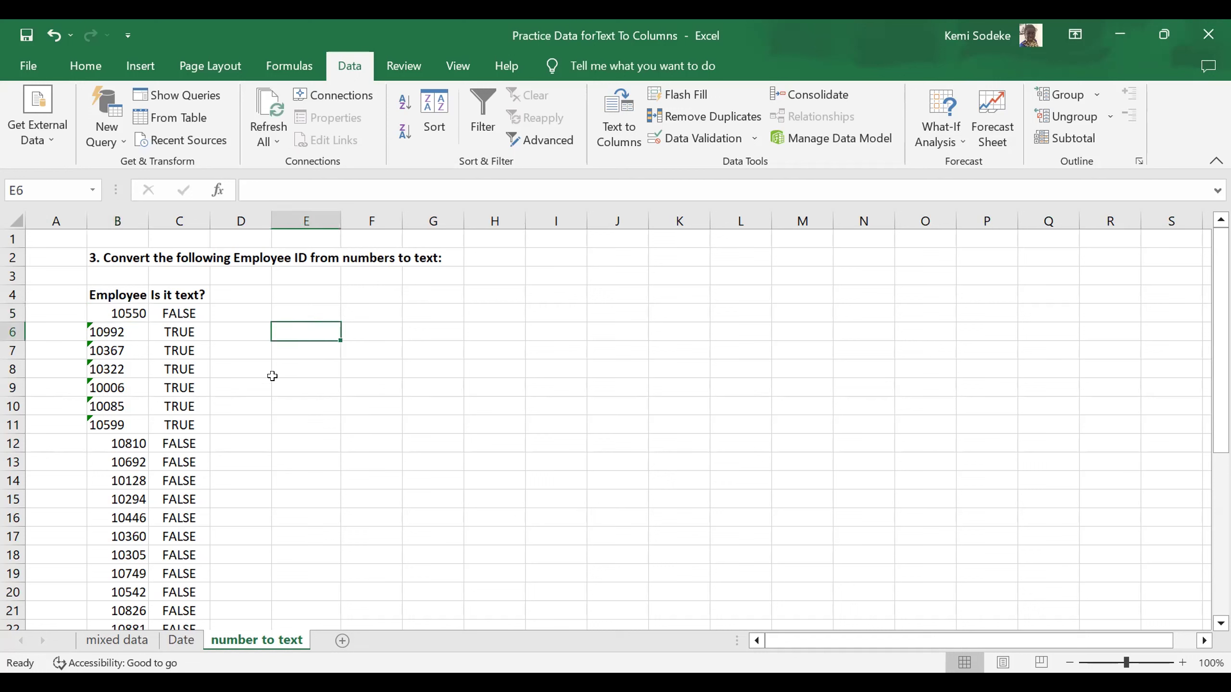
# Review the error-checking options offered for the employee ID in B6 and close them without choosing one
pyautogui.click(125, 328)
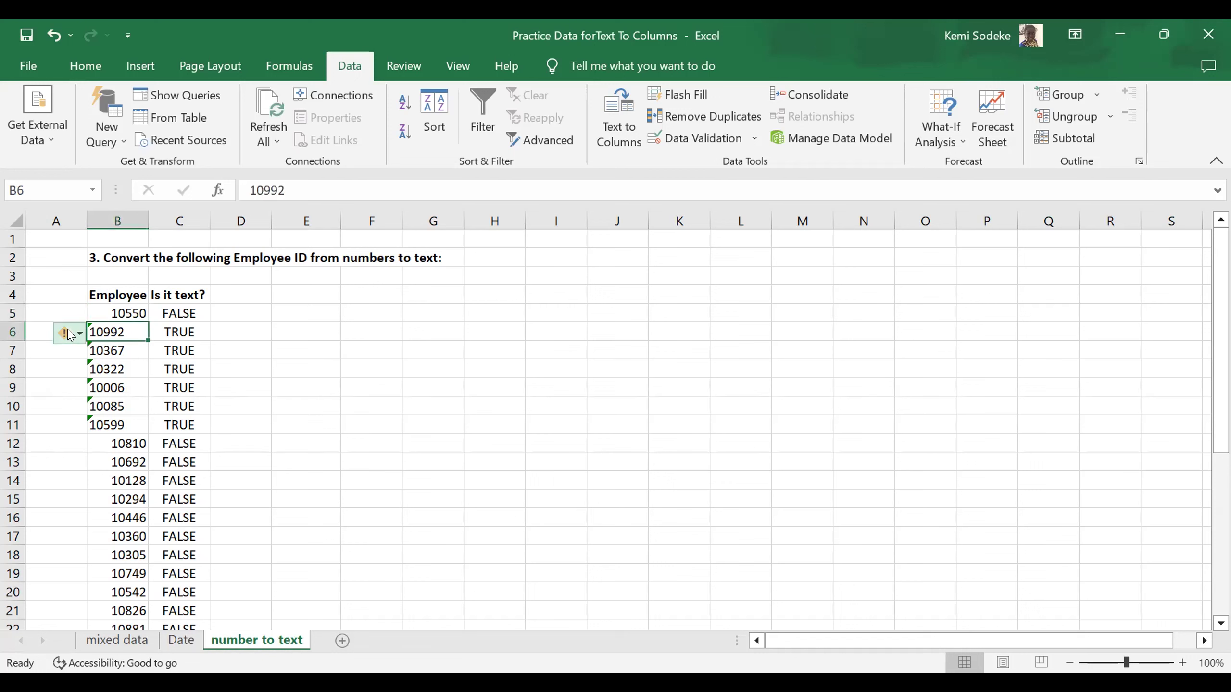
pyautogui.click(79, 334)
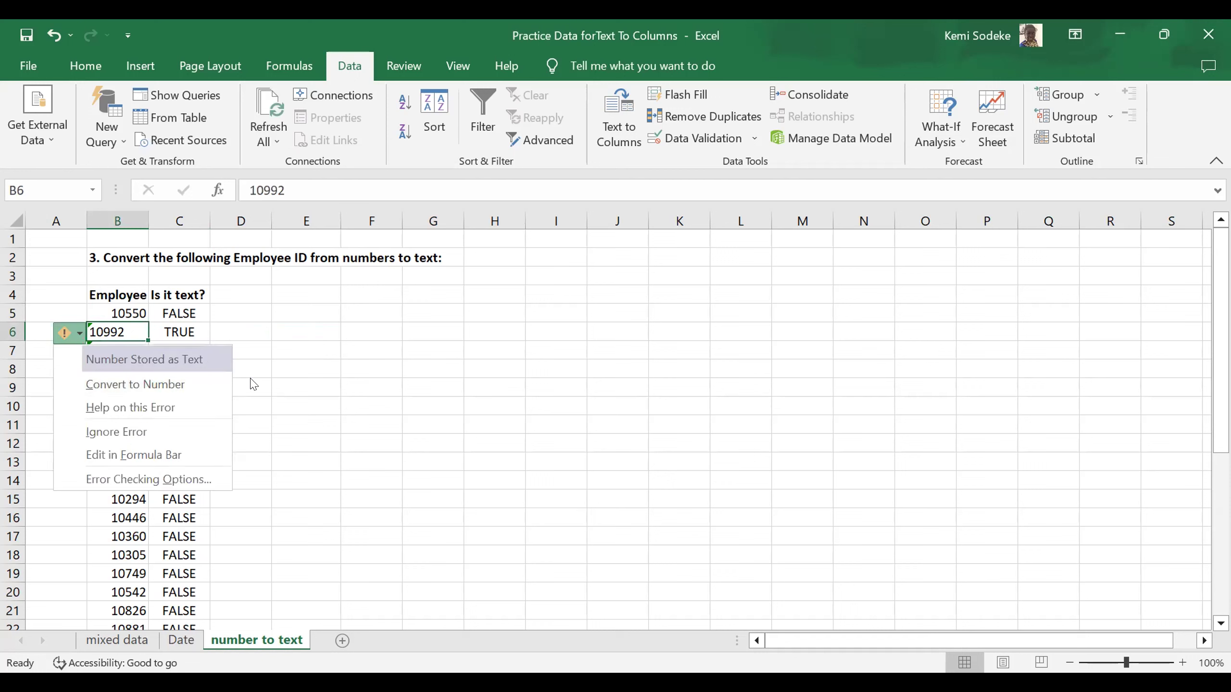
pyautogui.click(310, 391)
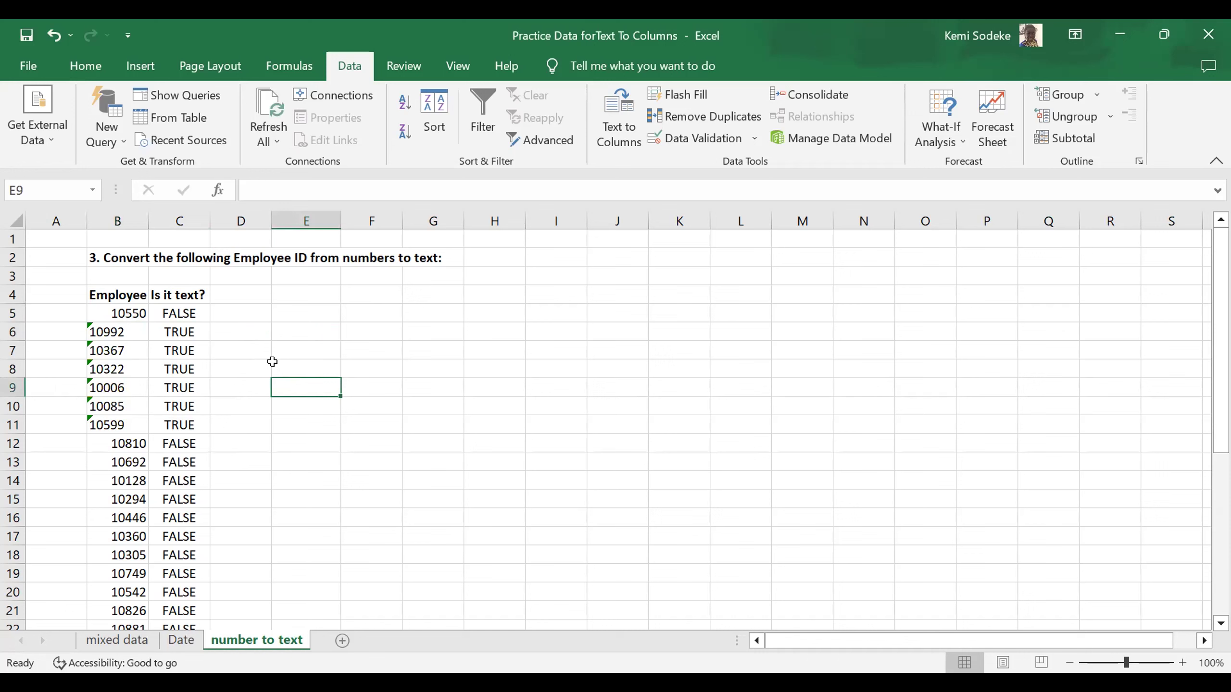
pyautogui.click(294, 328)
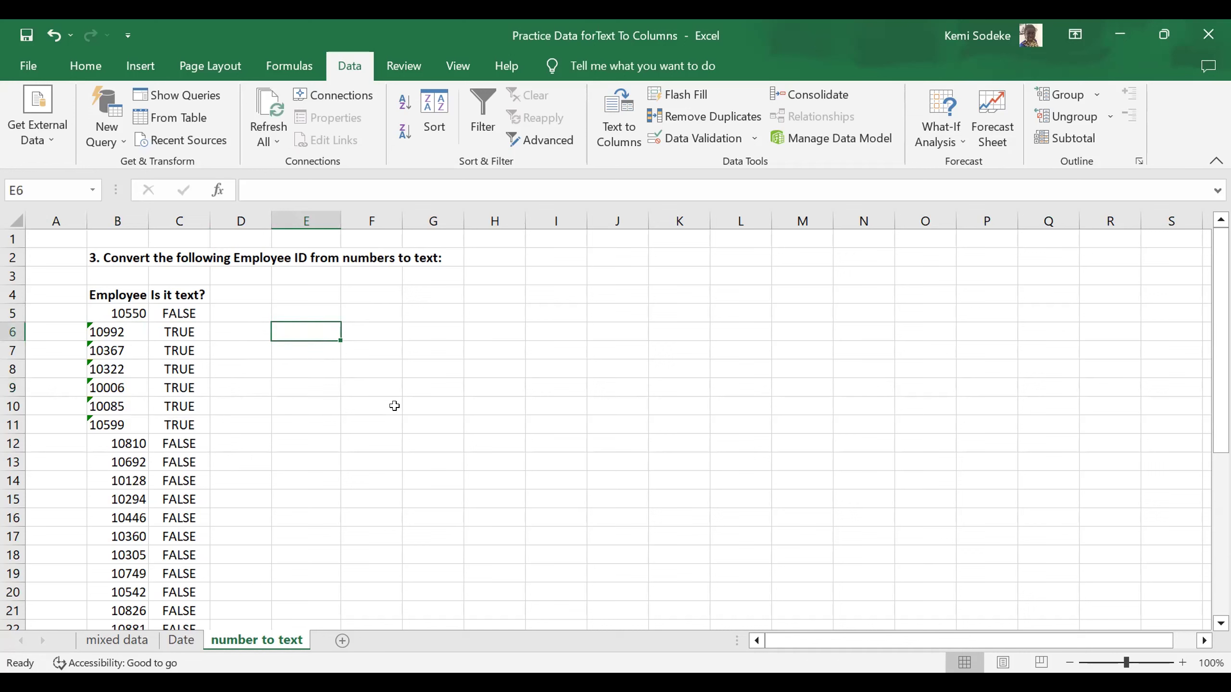
# Enter the formula =B6*1 in B7 and inspect the cell's contents
pyautogui.click(138, 352)
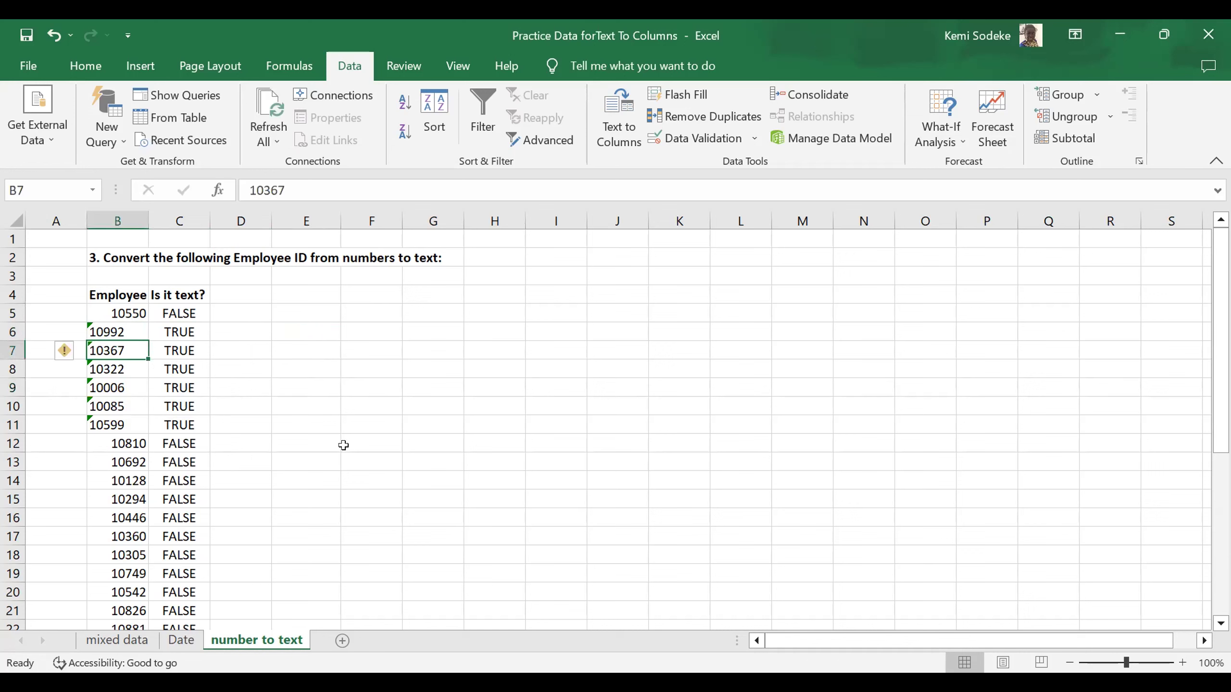
pyautogui.write('=')
pyautogui.click(113, 328)
pyautogui.write('*1')
pyautogui.press('Return')
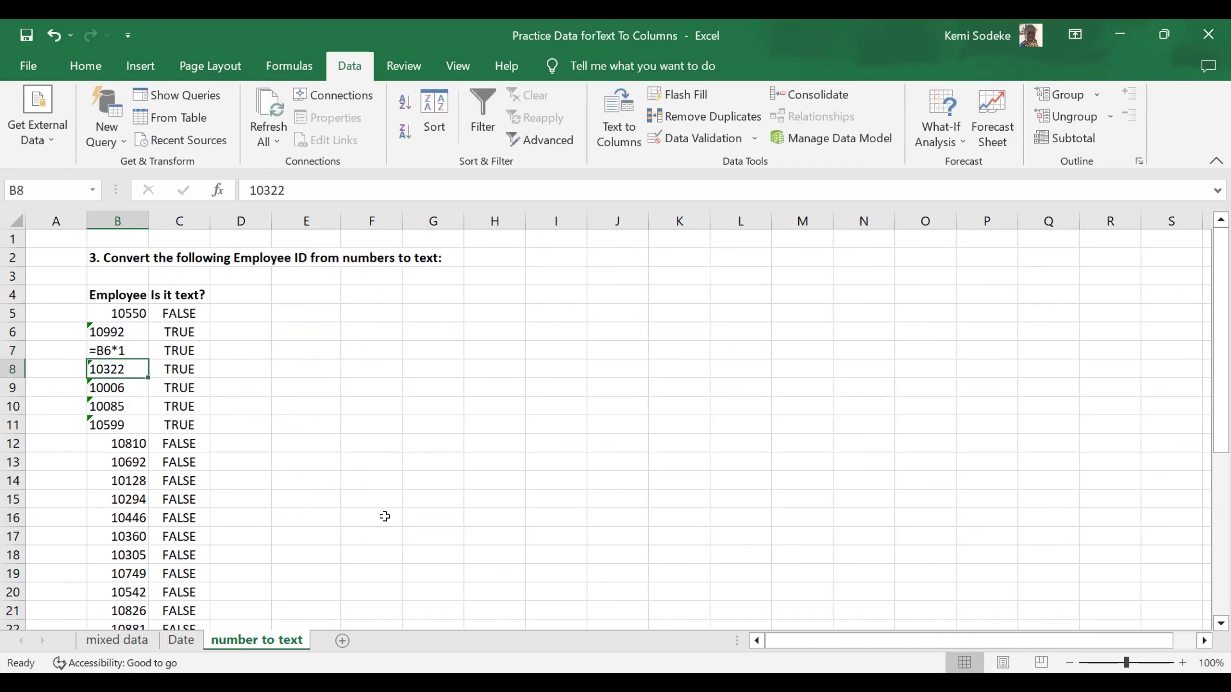
pyautogui.click(97, 349)
pyautogui.click(299, 184)
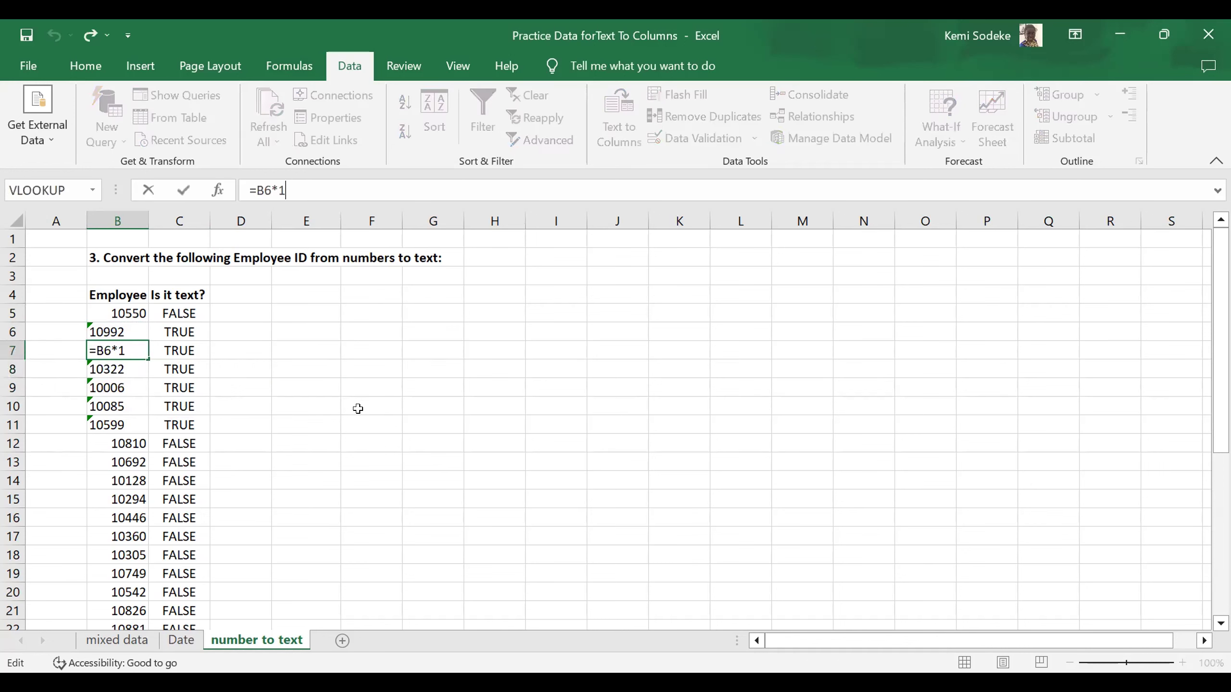
pyautogui.press('Escape')
pyautogui.click(311, 423)
# Enter the formula =B6*1 in E6 to turn the text employee ID into a number
pyautogui.click(334, 327)
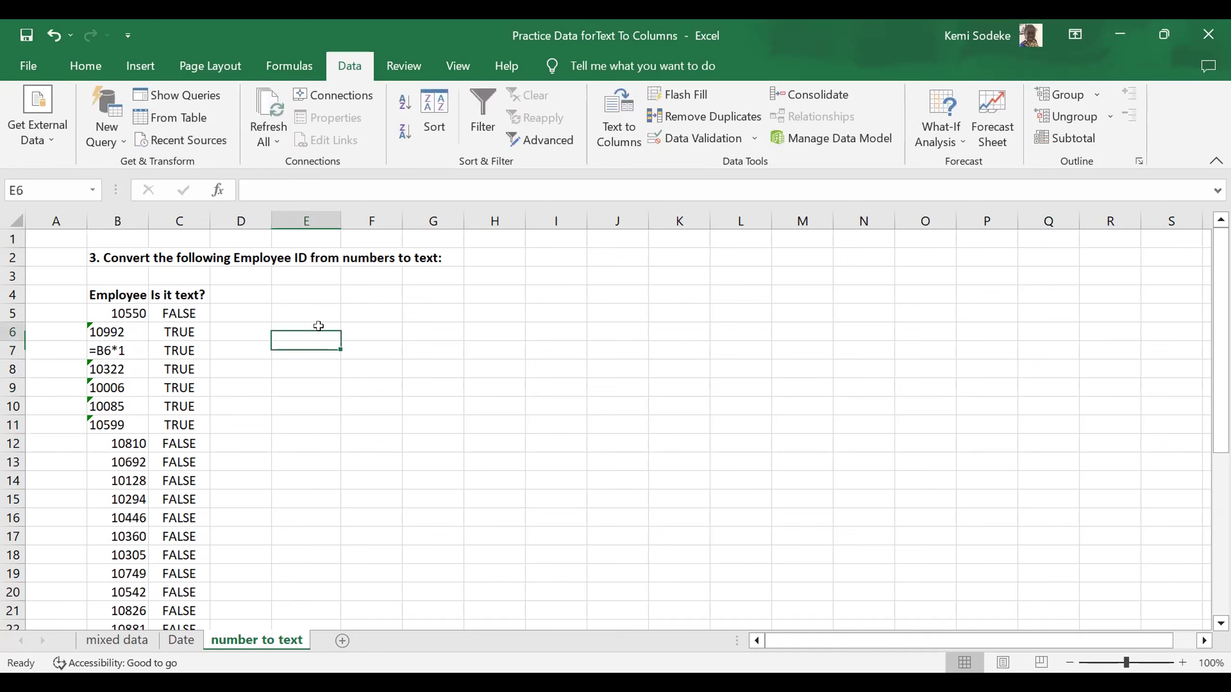
pyautogui.write('=')
pyautogui.click(121, 332)
pyautogui.write('*1')
pyautogui.press('Return')
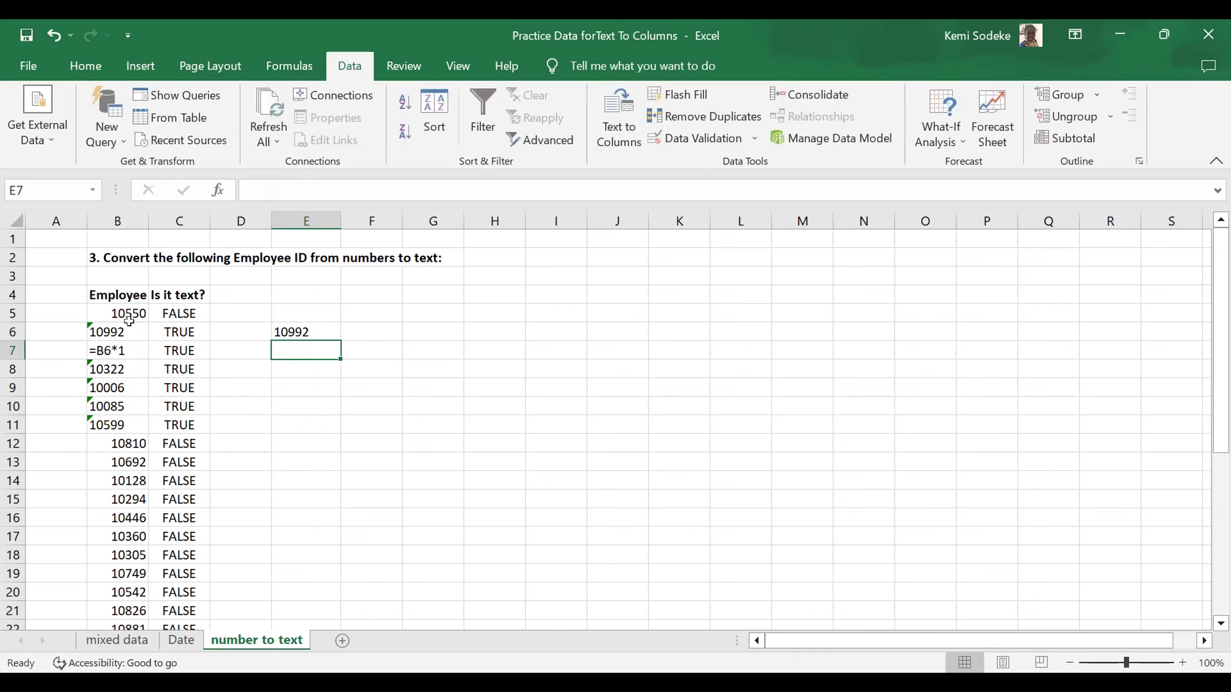
pyautogui.click(295, 335)
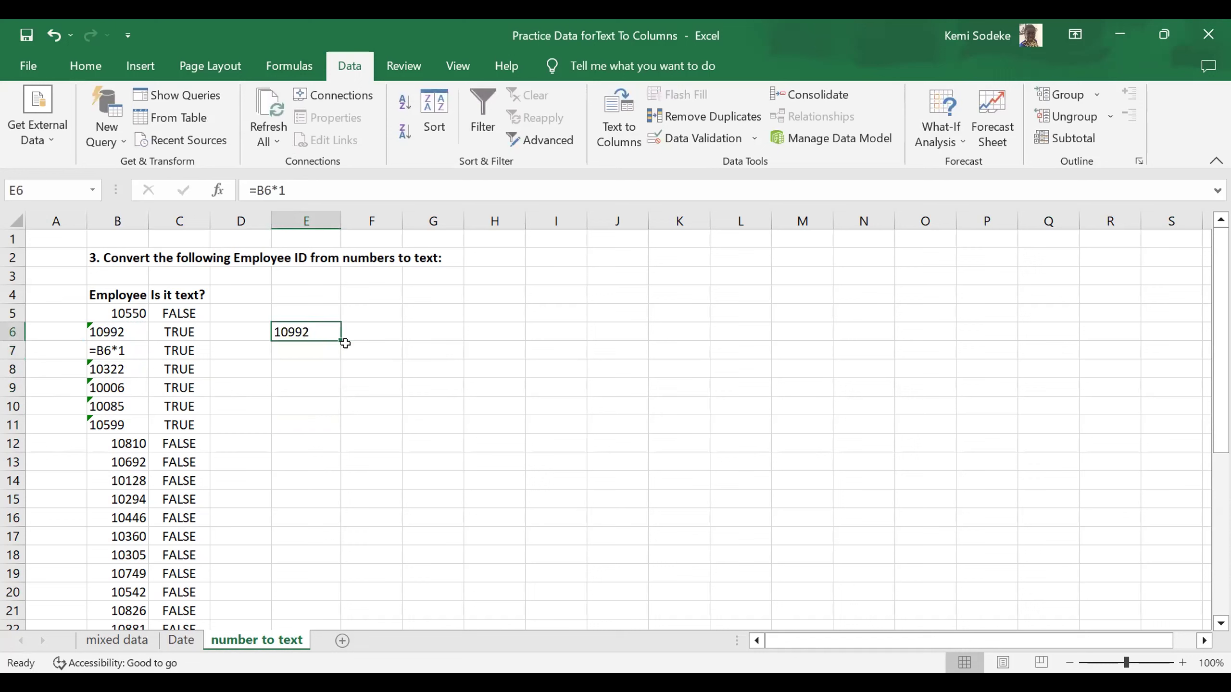
# Clear the misplaced formula from B7 and check the formula cell E6
pyautogui.click(119, 349)
pyautogui.press('Delete')
pyautogui.click(354, 451)
pyautogui.click(304, 332)
pyautogui.click(364, 329)
pyautogui.click(302, 328)
# Enter the formula =NUMBERVALUE(B6) in F6 to turn the text employee ID into a number, and inspect the formula
pyautogui.click(376, 328)
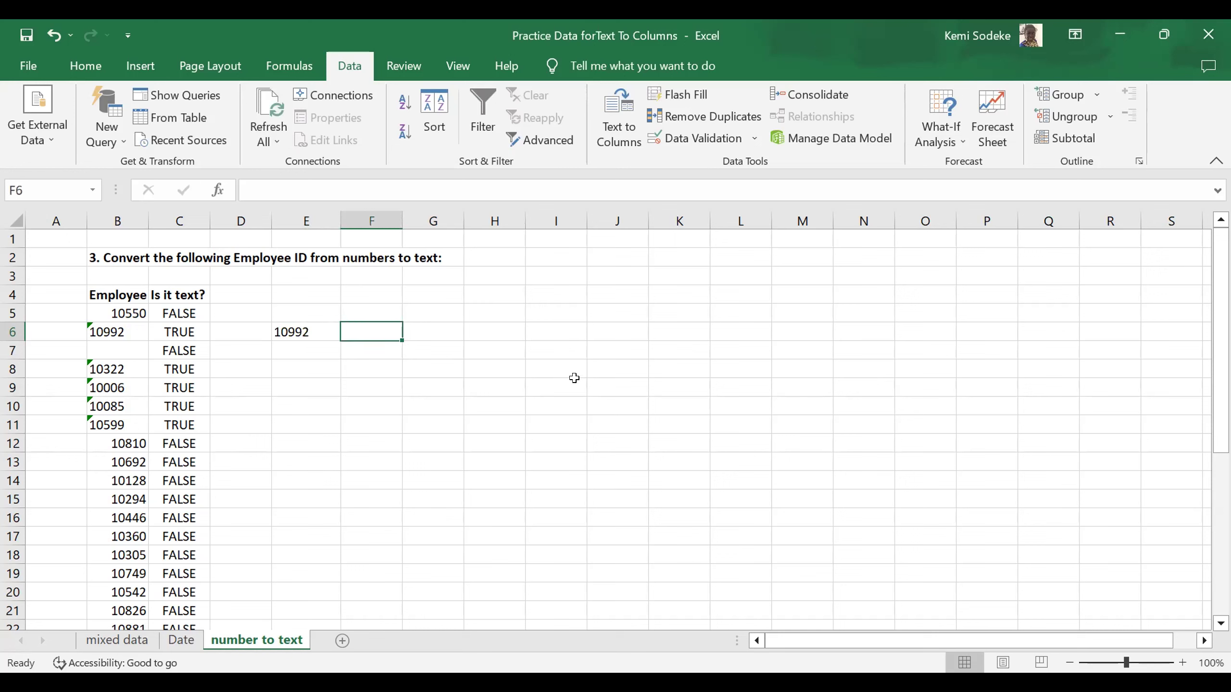
pyautogui.write('=')
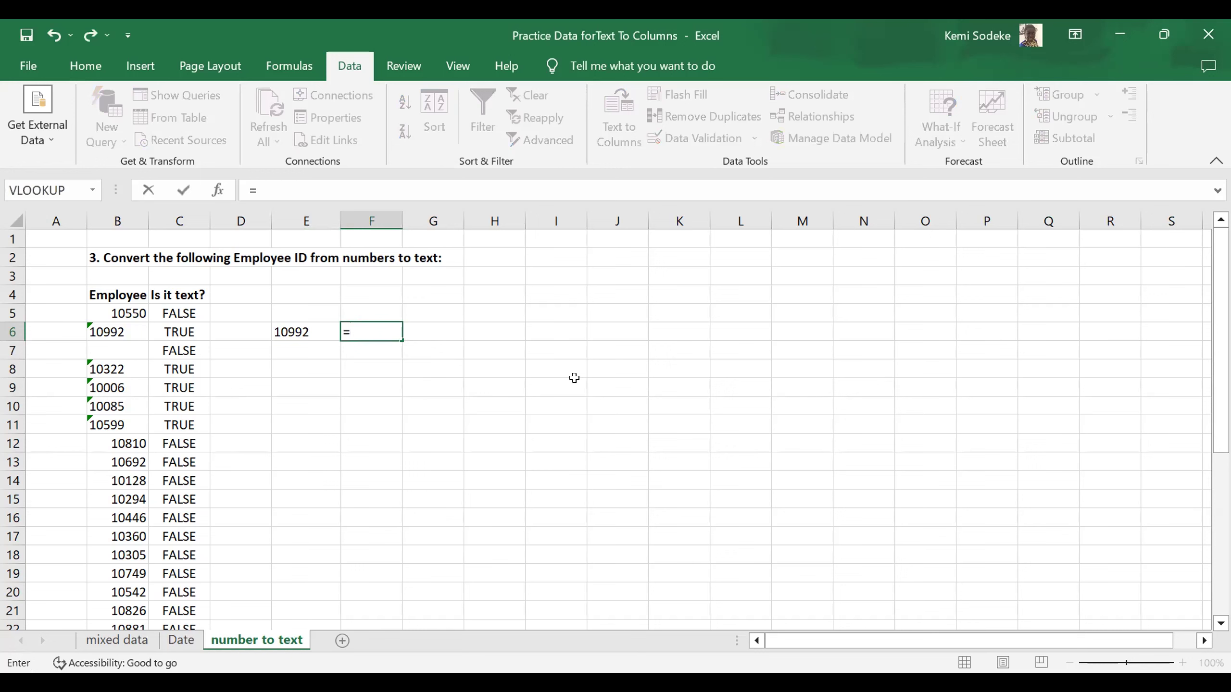
pyautogui.write('m')
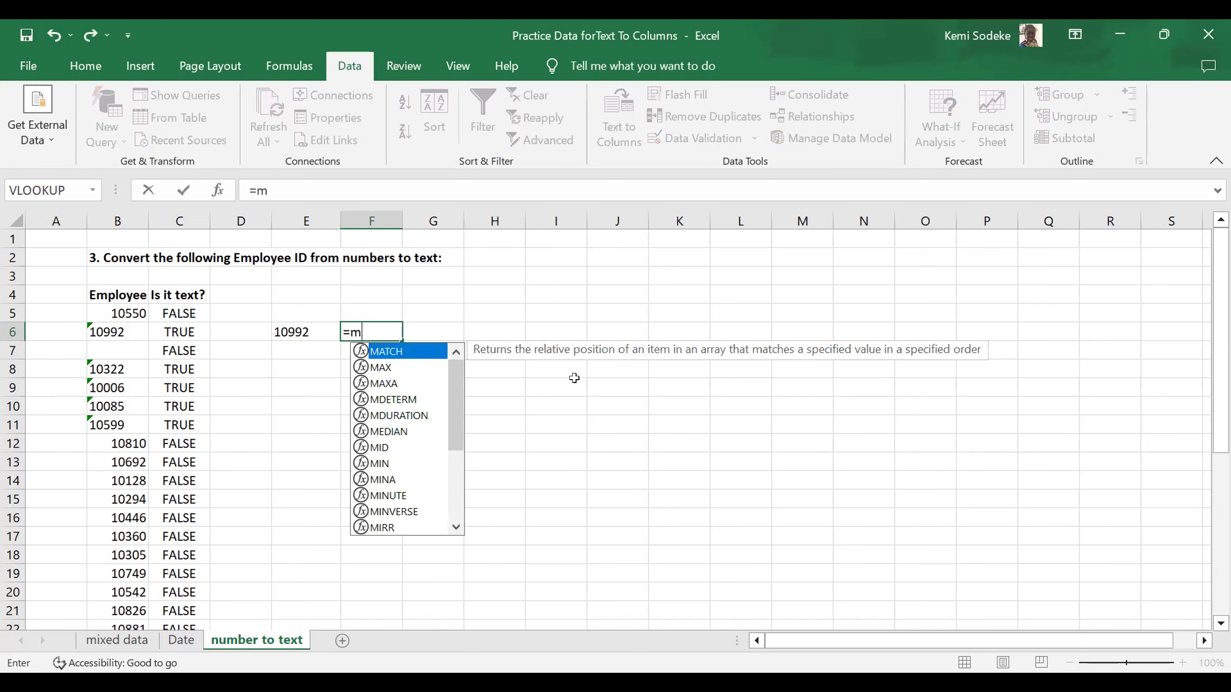
pyautogui.write('umbervalue')
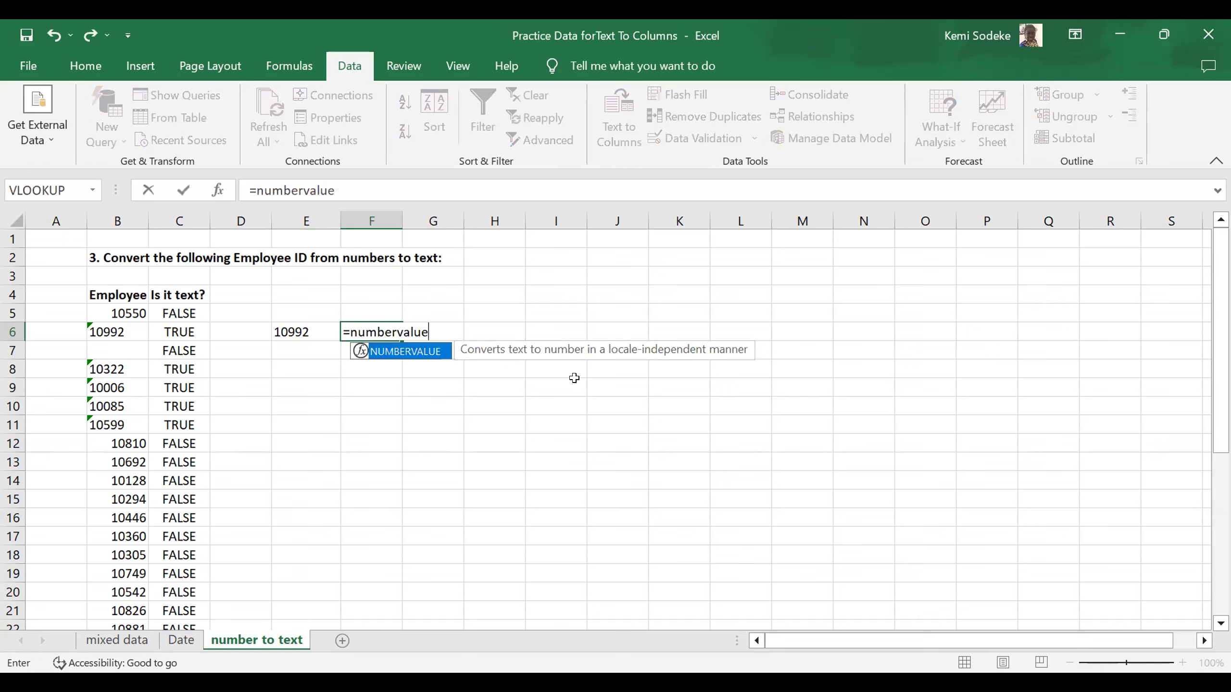
pyautogui.write('(')
pyautogui.click(119, 329)
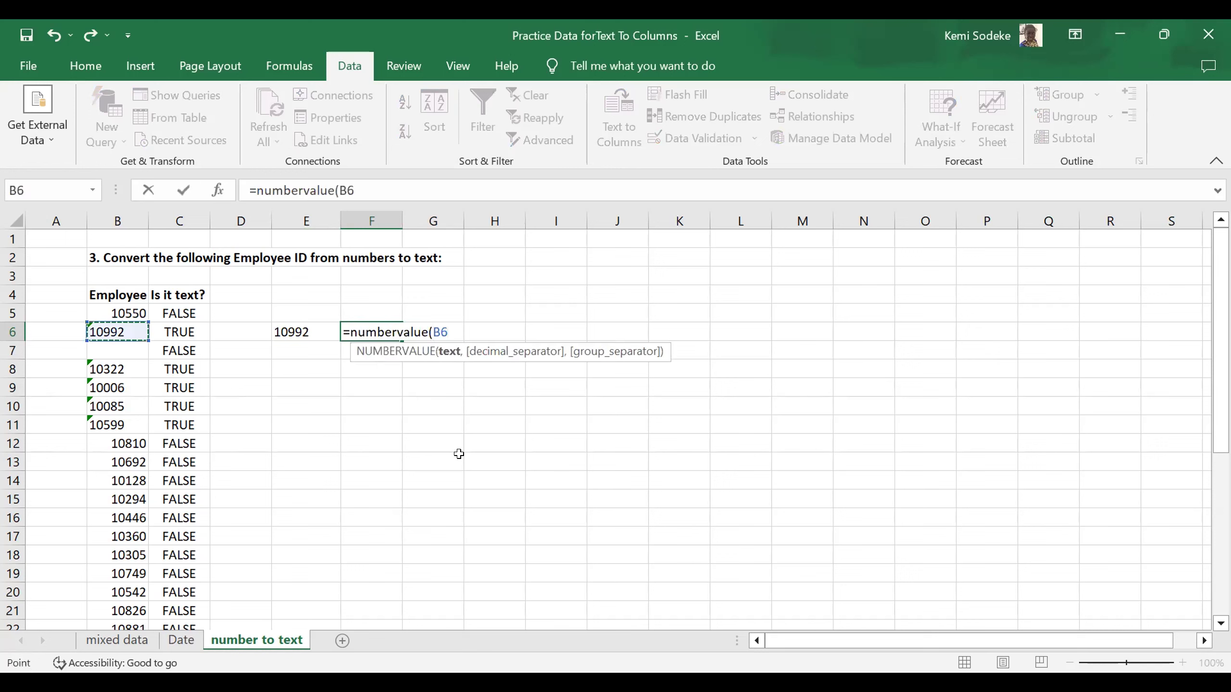
pyautogui.write(')')
pyautogui.press('Return')
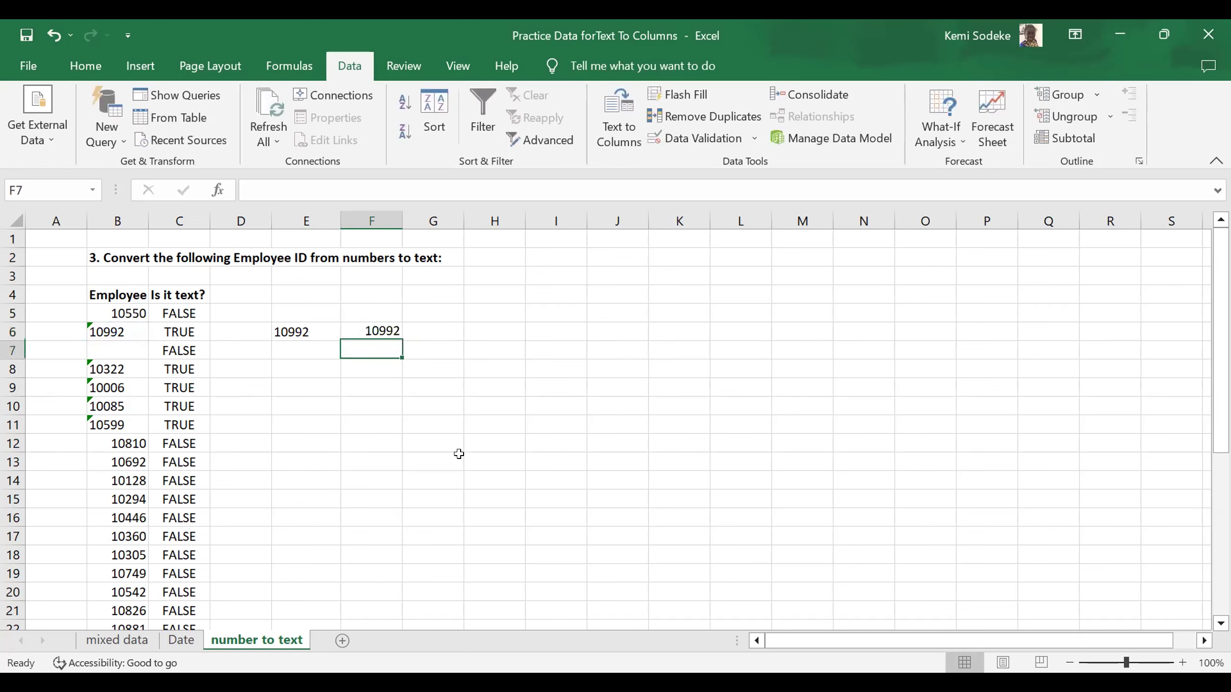
pyautogui.click(371, 331)
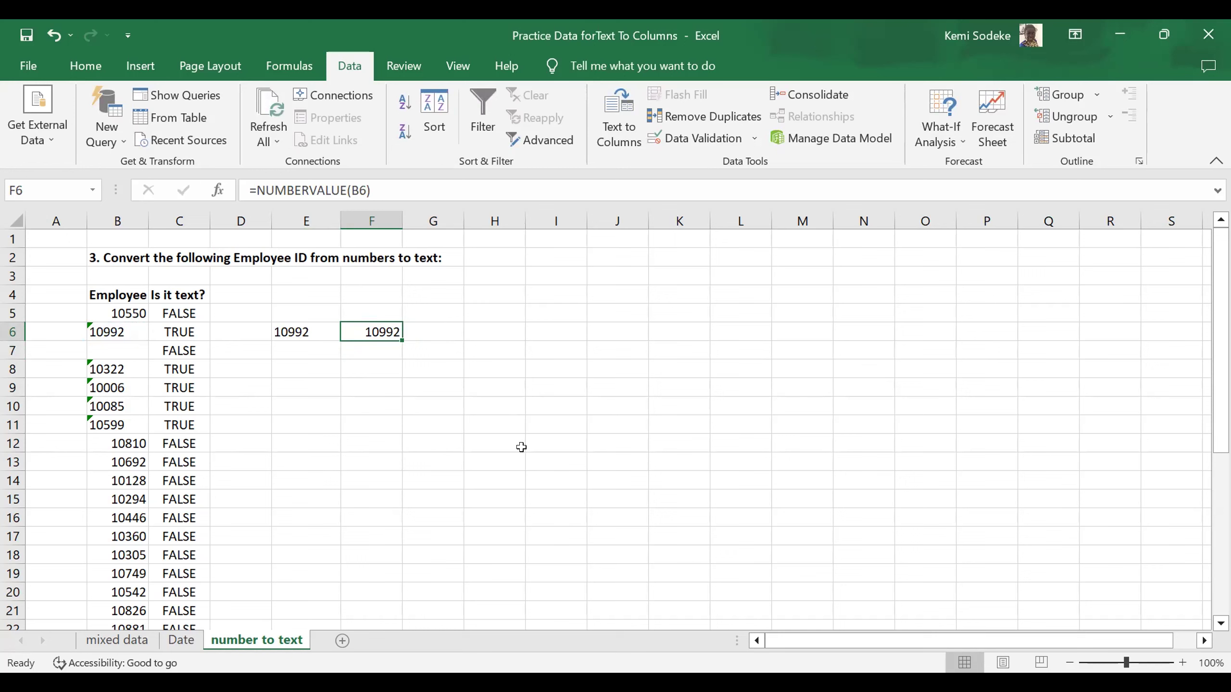
pyautogui.click(411, 479)
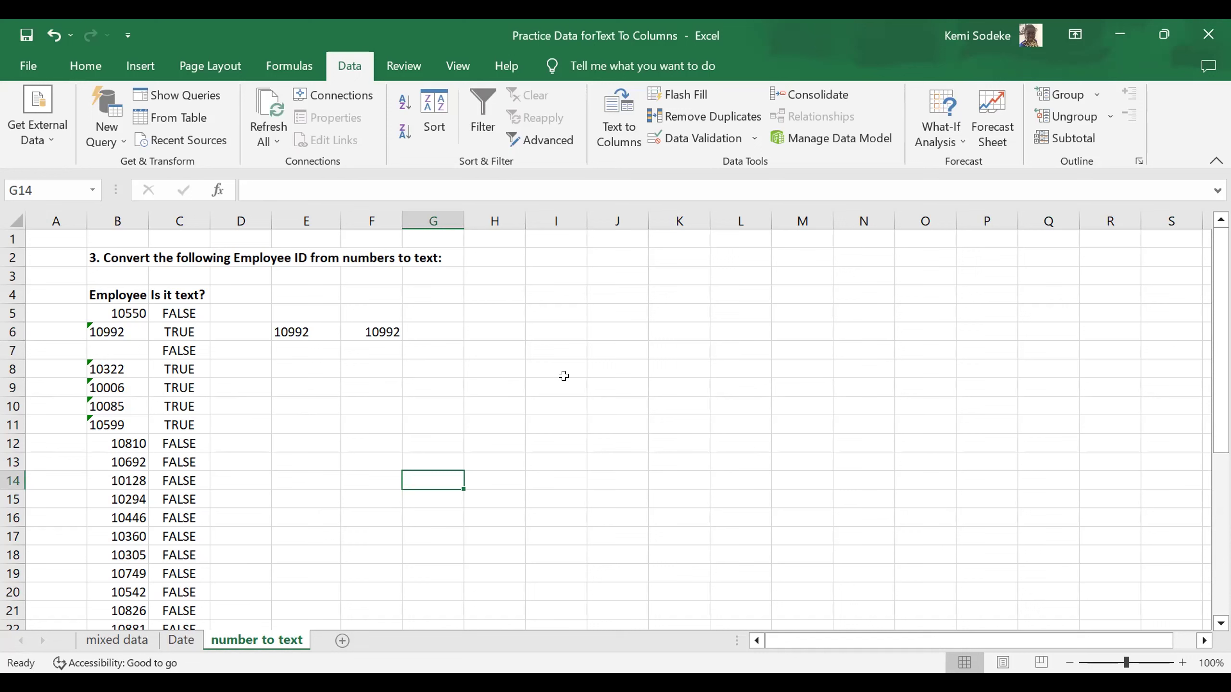
# Run Text to Columns on the employee IDs in B8:B11 as delimited data with no delimiters and the Text column format
pyautogui.moveTo(116, 369); pyautogui.dragTo(116, 426)
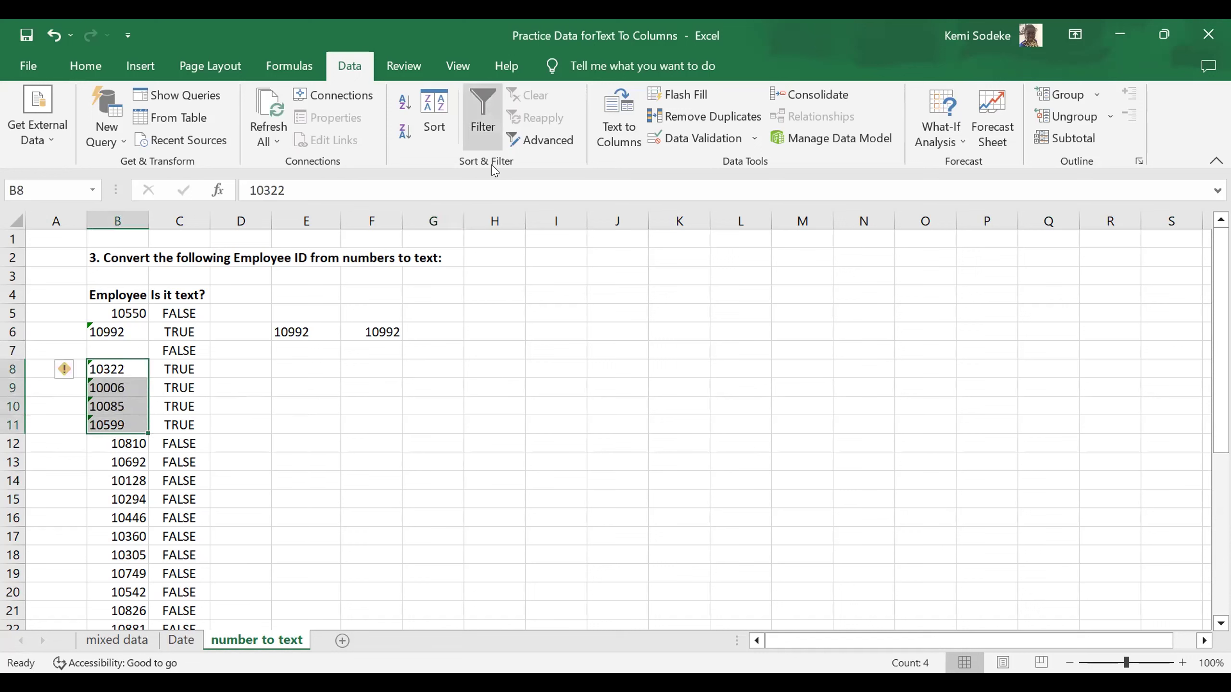
pyautogui.click(612, 128)
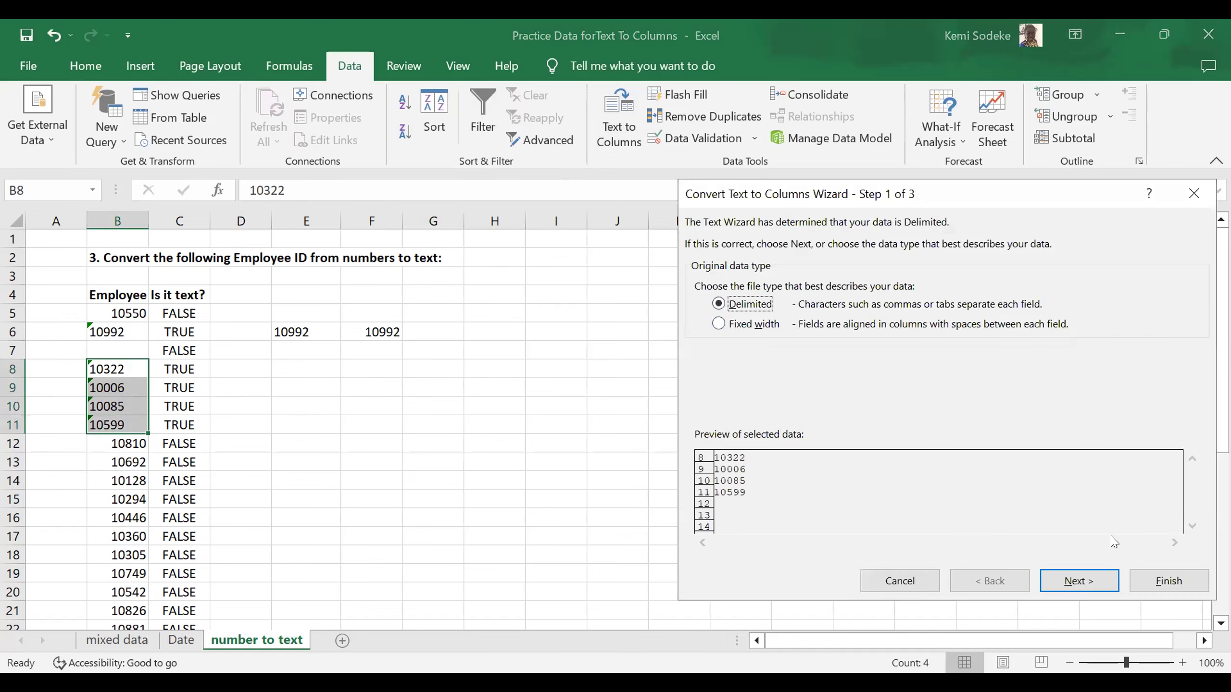
pyautogui.click(1089, 584)
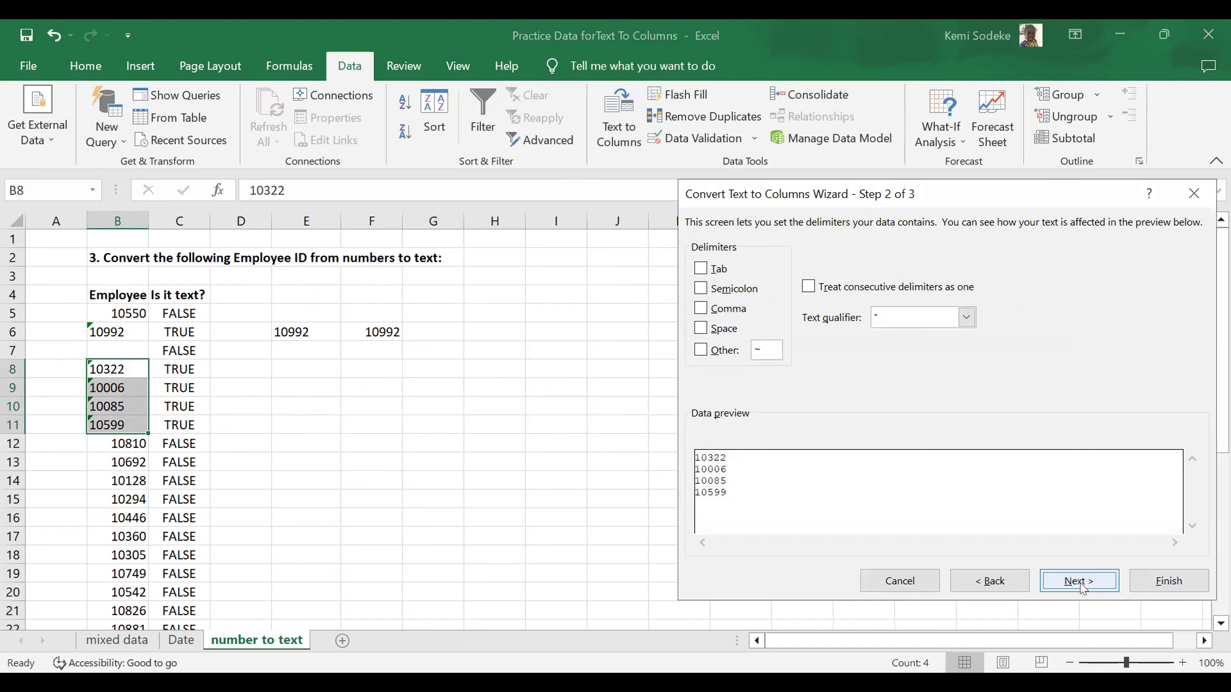
pyautogui.click(1090, 586)
pyautogui.click(701, 285)
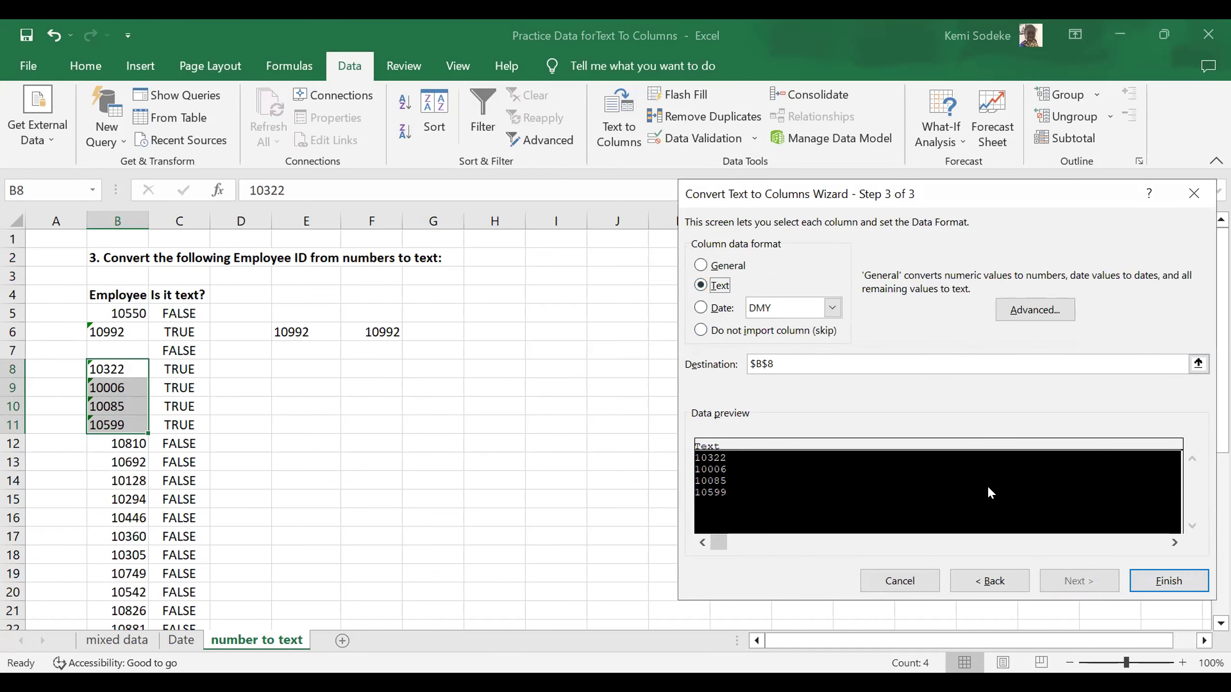
pyautogui.click(1164, 581)
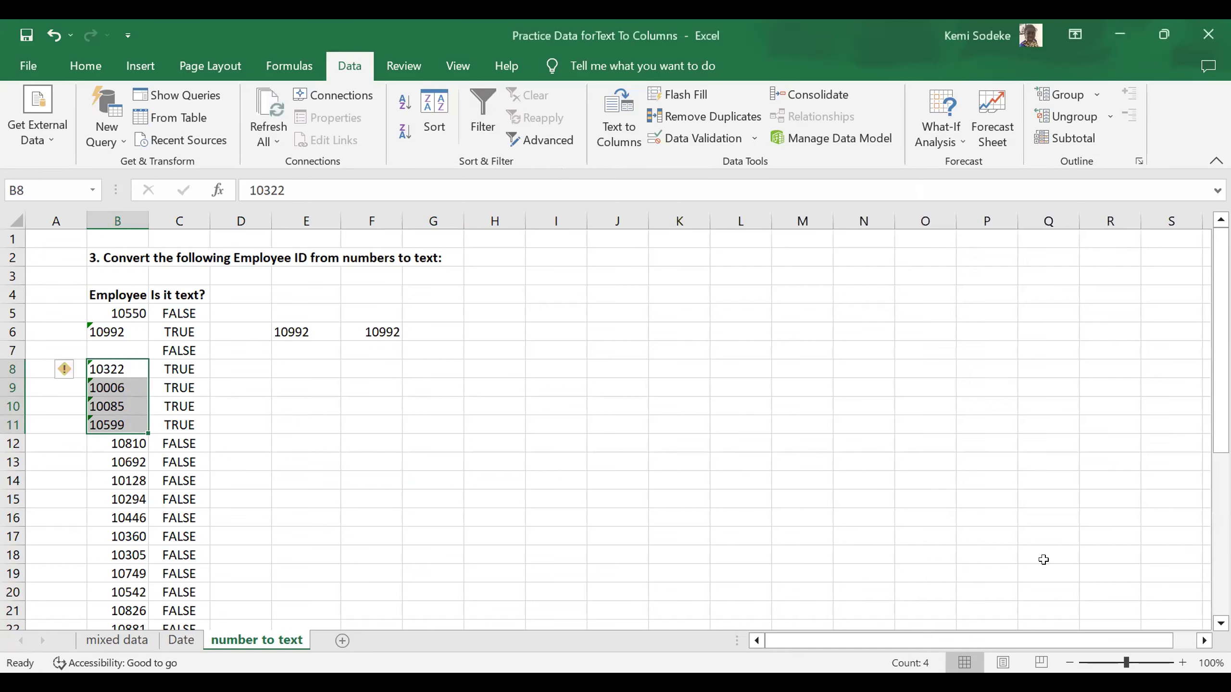
pyautogui.click(379, 436)
pyautogui.moveTo(112, 368); pyautogui.dragTo(116, 425)
pyautogui.click(621, 141)
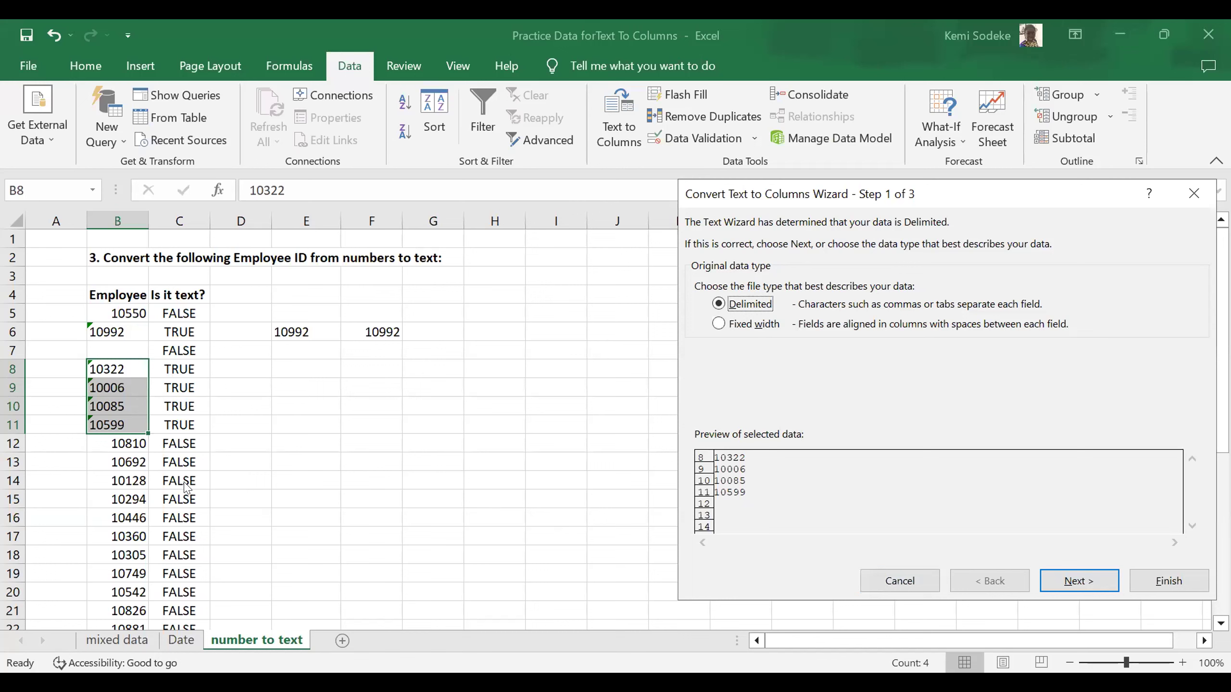
pyautogui.click(886, 582)
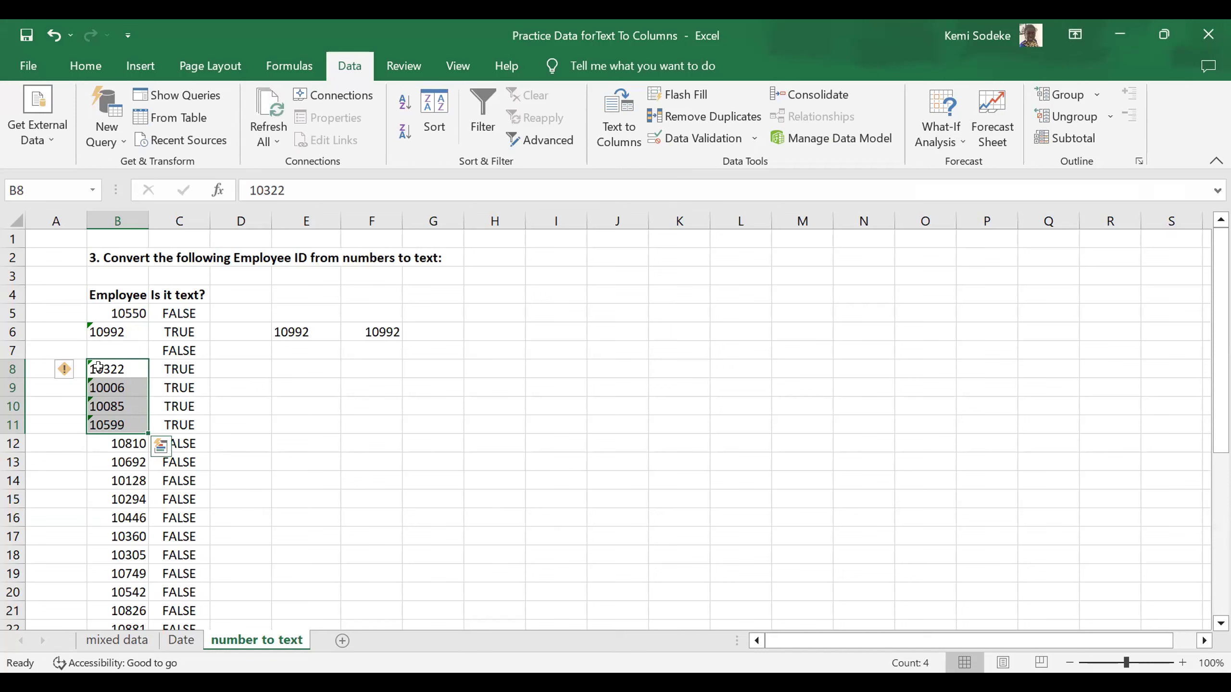
pyautogui.moveTo(98, 366); pyautogui.dragTo(99, 415)
pyautogui.rightClick(111, 388)
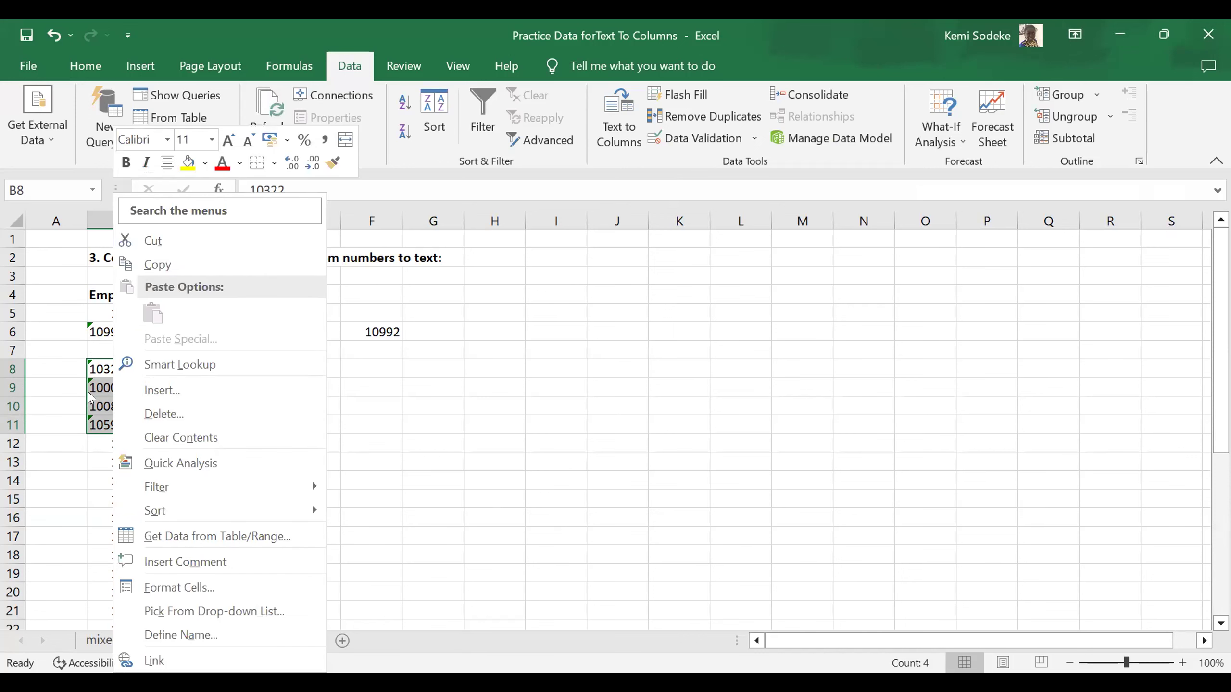
pyautogui.press('Escape')
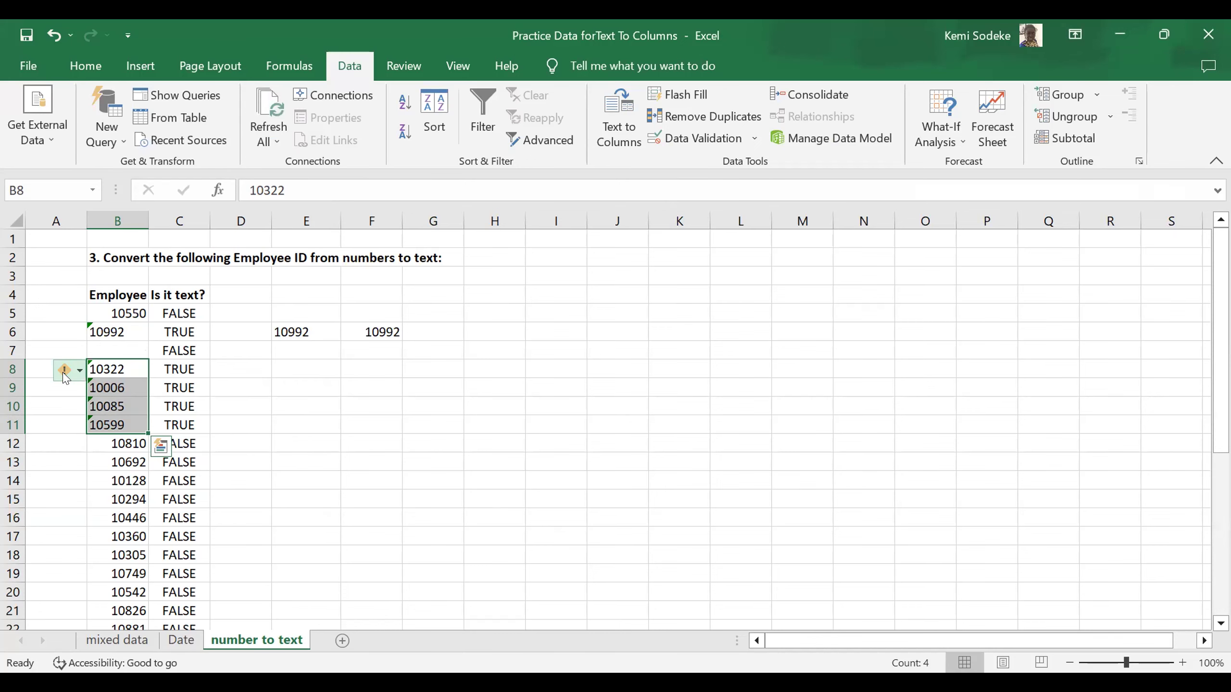
# Compare the employee IDs in B12 and B8, and review the conversion formula cells E6:F6
pyautogui.click(130, 443)
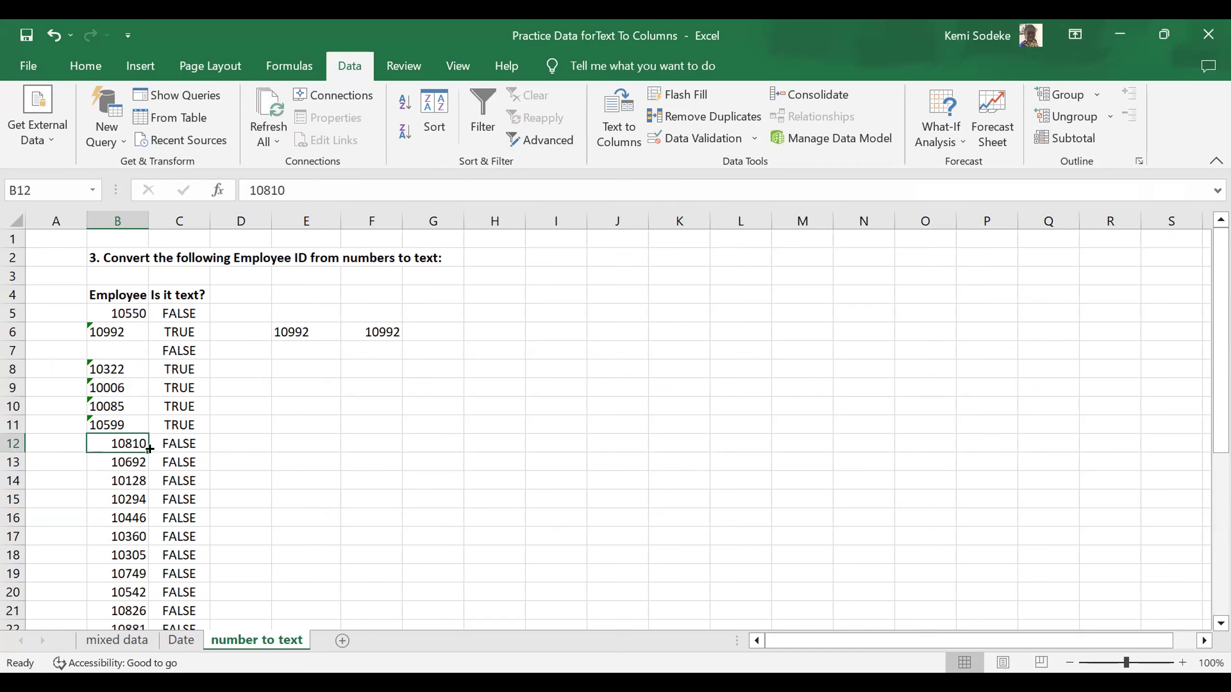
pyautogui.click(119, 370)
pyautogui.click(259, 399)
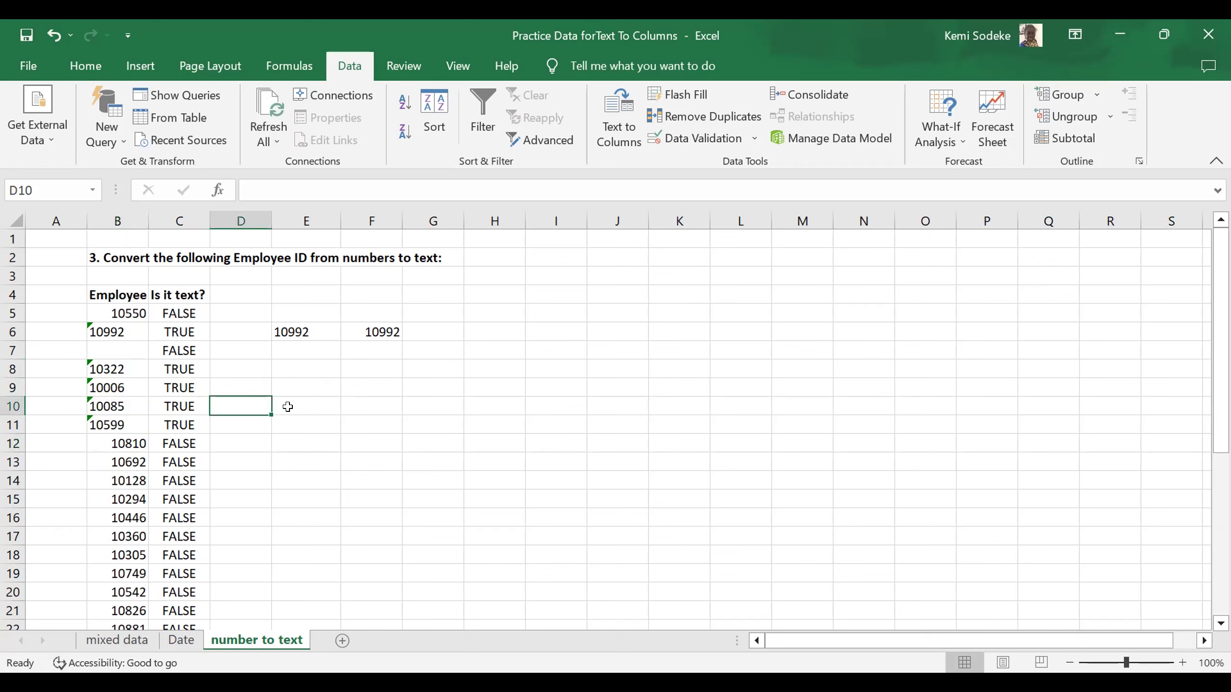
pyautogui.click(345, 347)
pyautogui.click(307, 332)
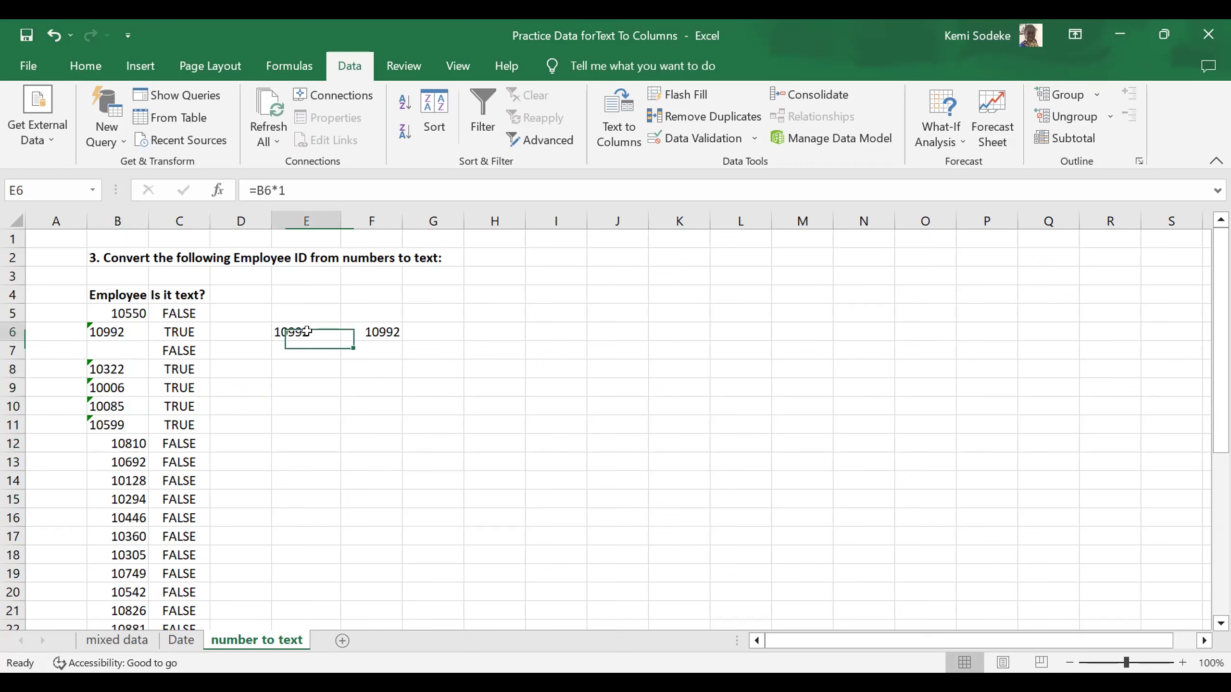
pyautogui.moveTo(307, 331); pyautogui.dragTo(348, 332)
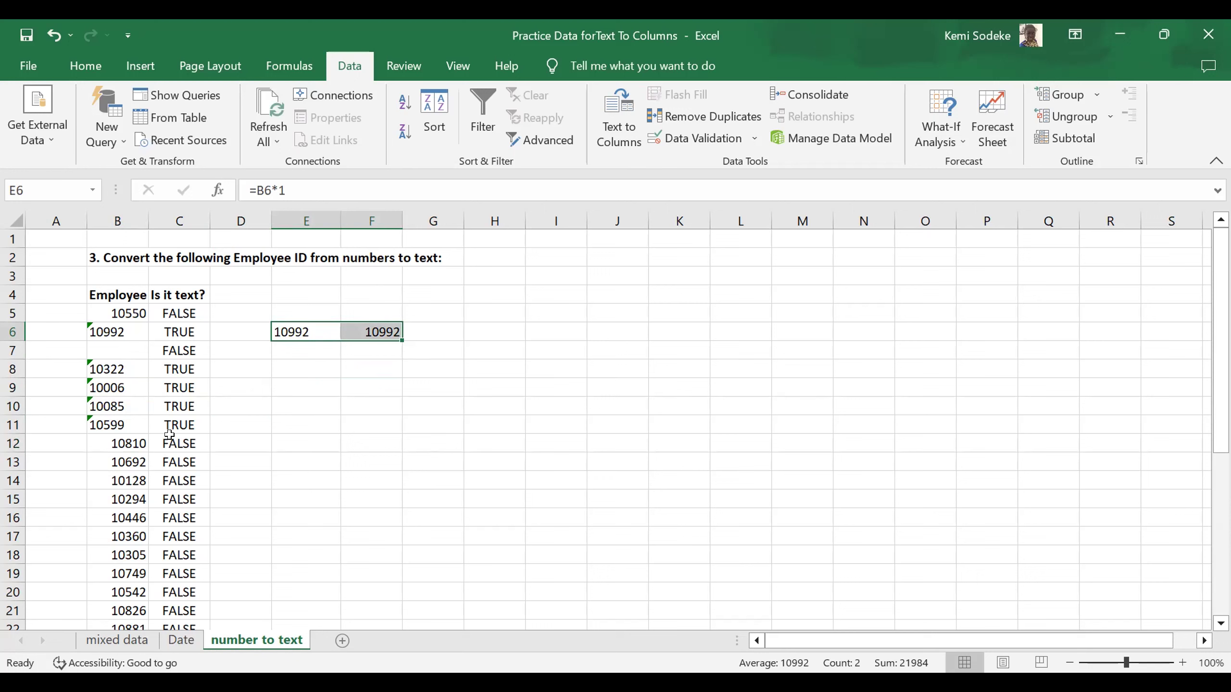
# Try the Number category with 4 decimal places for B11 in Format Cells and close the dialog without applying it
pyautogui.click(123, 425)
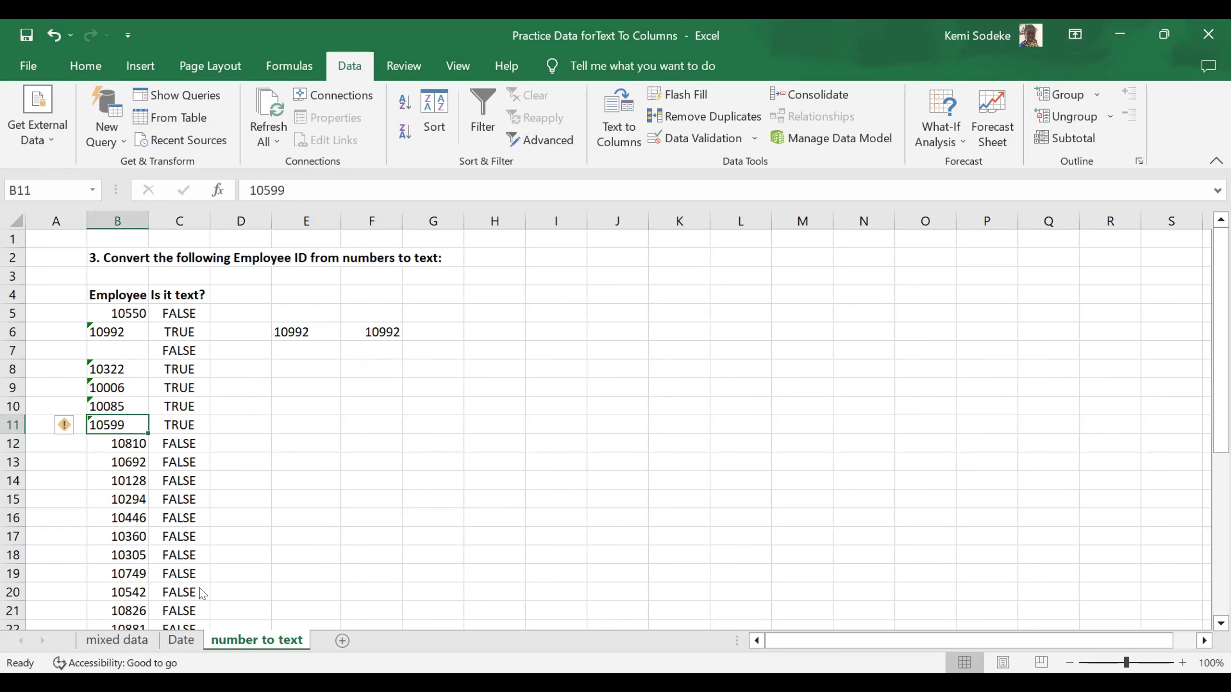
pyautogui.rightClick(113, 421)
pyautogui.click(206, 592)
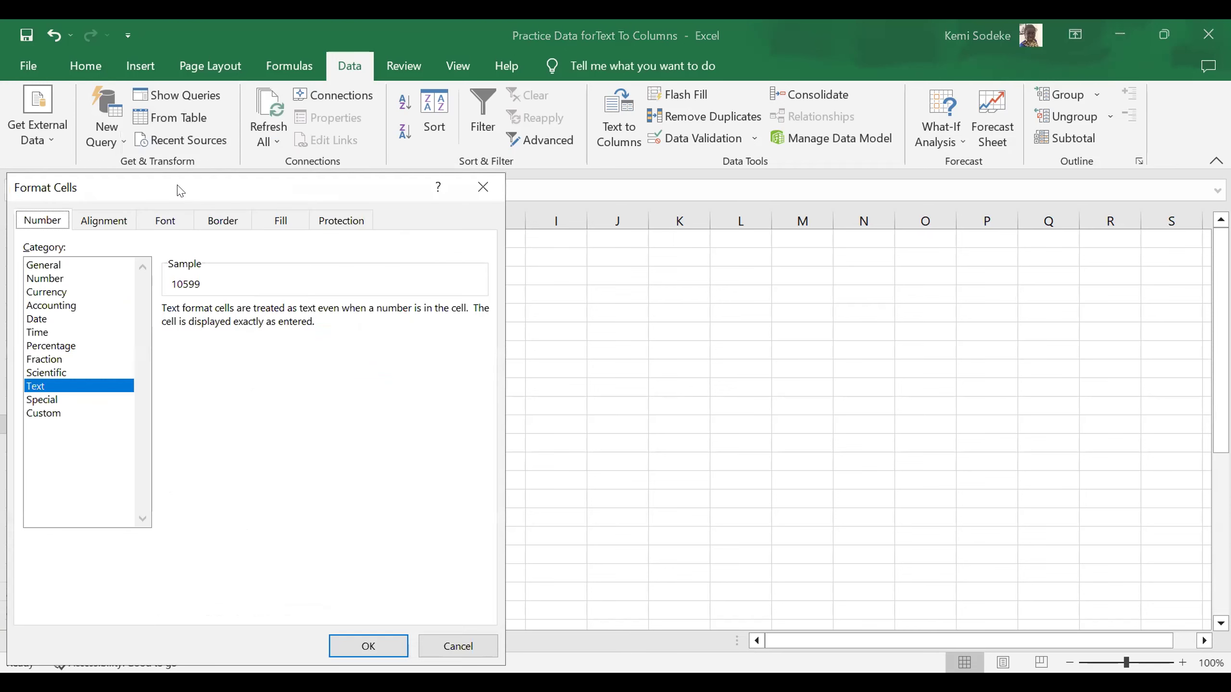
pyautogui.moveTo(180, 191); pyautogui.dragTo(609, 173)
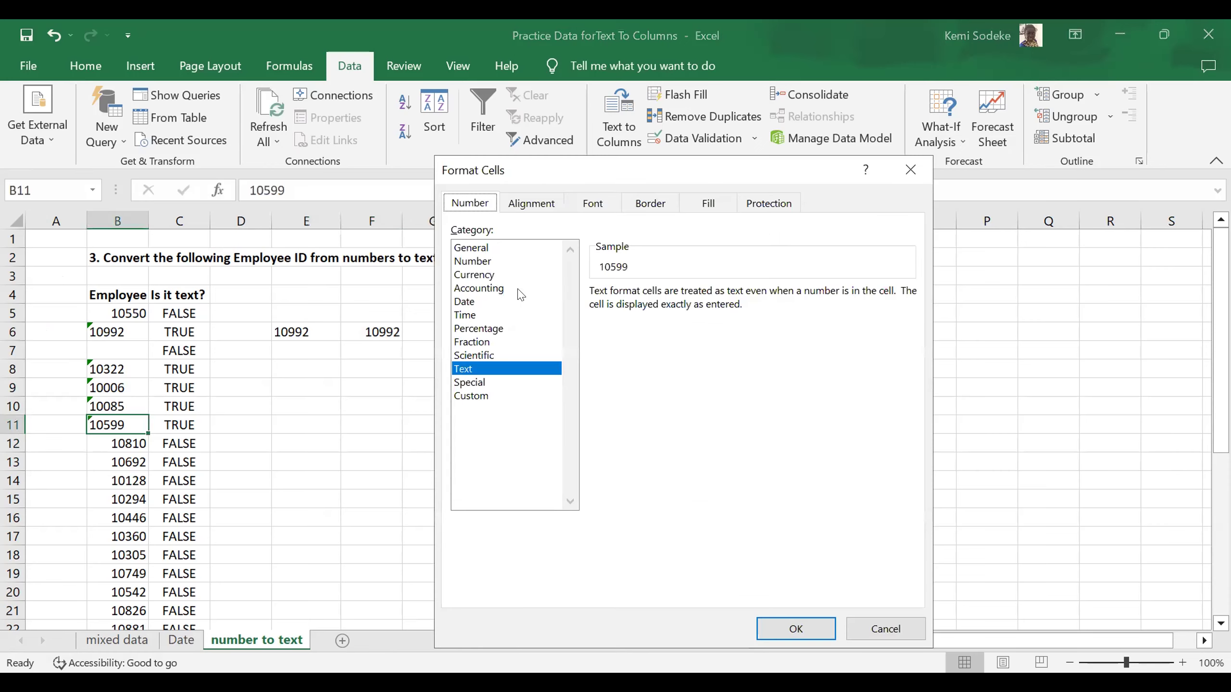
pyautogui.click(490, 266)
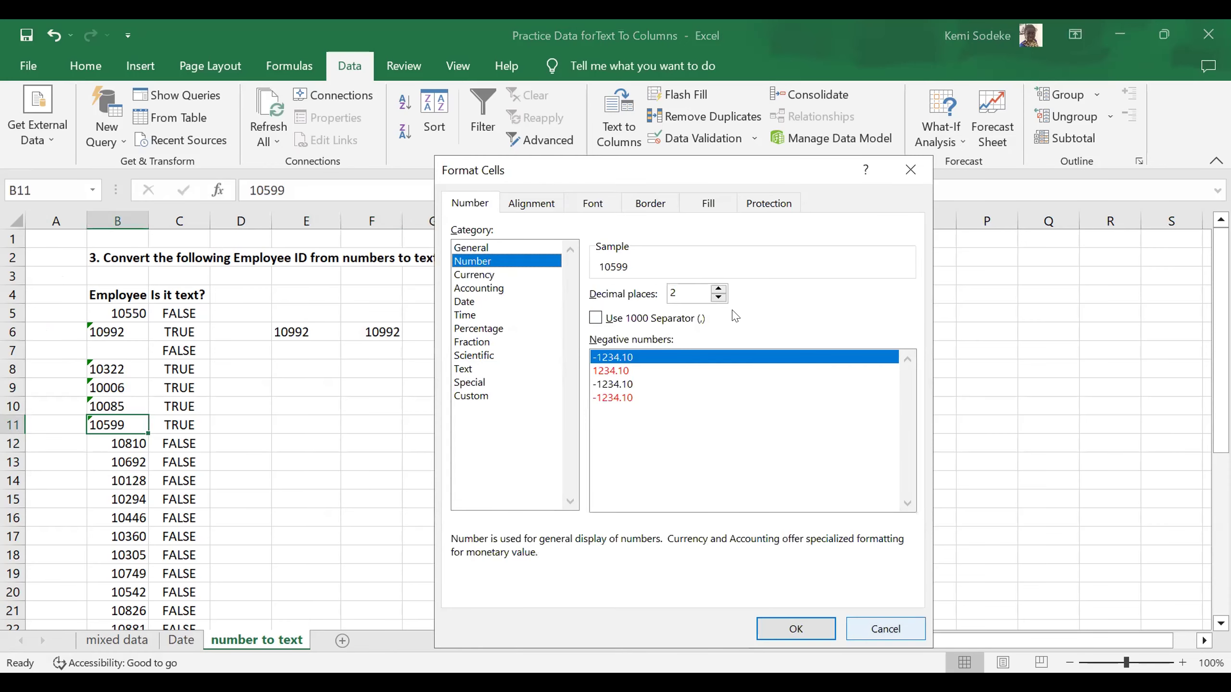
pyautogui.press('Tab')
pyautogui.write('4')
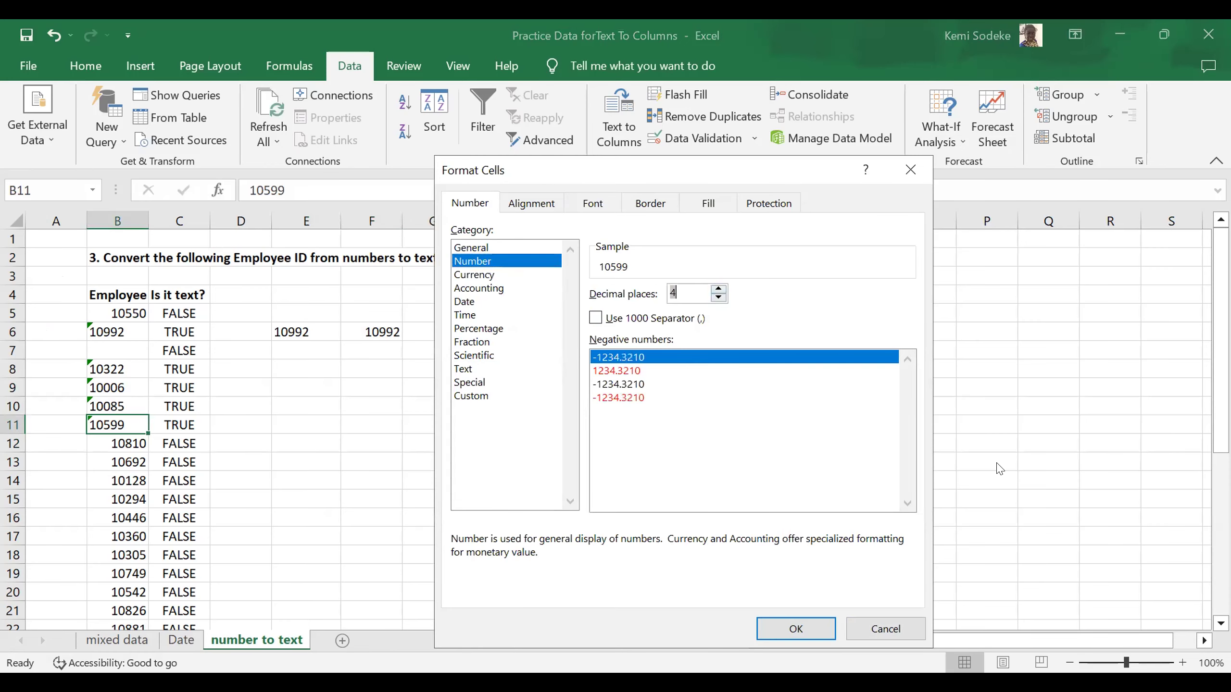
pyautogui.click(910, 169)
pyautogui.click(557, 443)
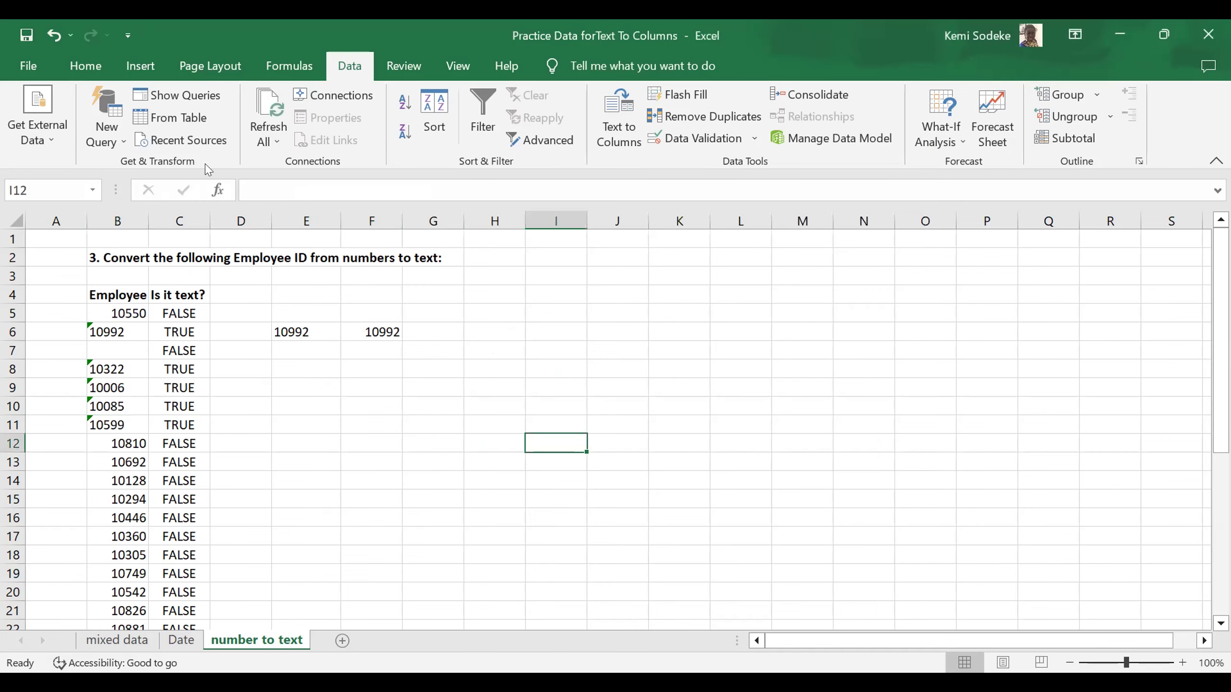
# Apply the comma number style to the employee ID in B11
pyautogui.click(104, 70)
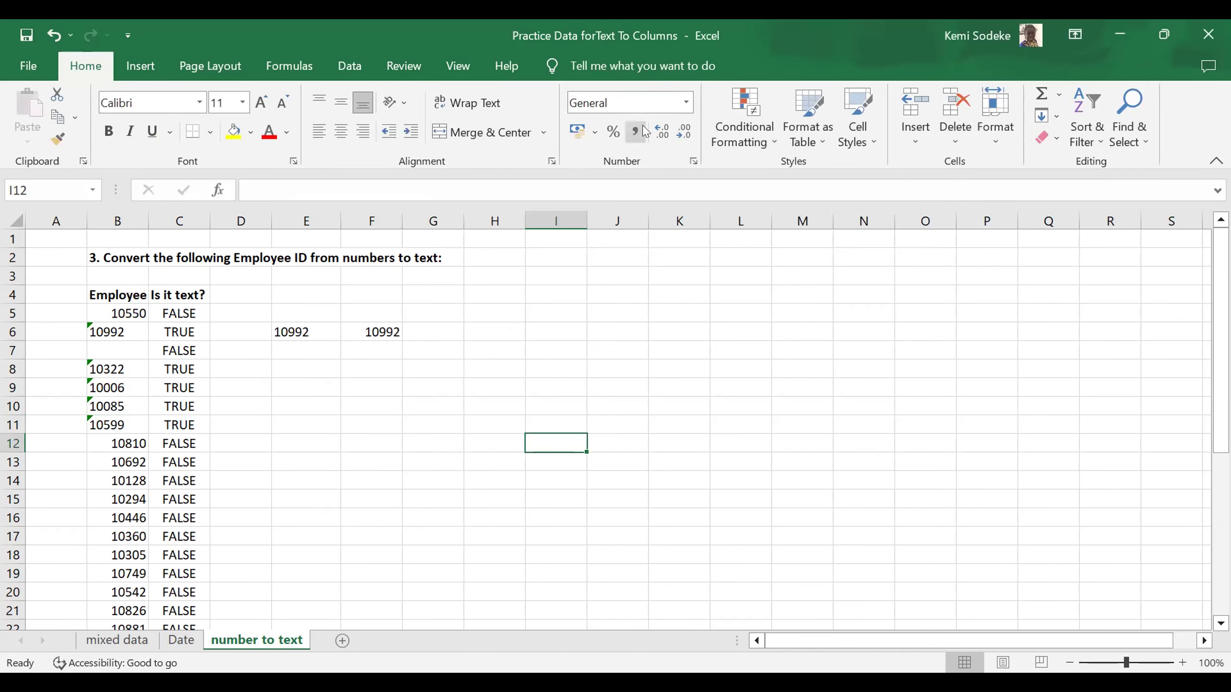
pyautogui.click(125, 422)
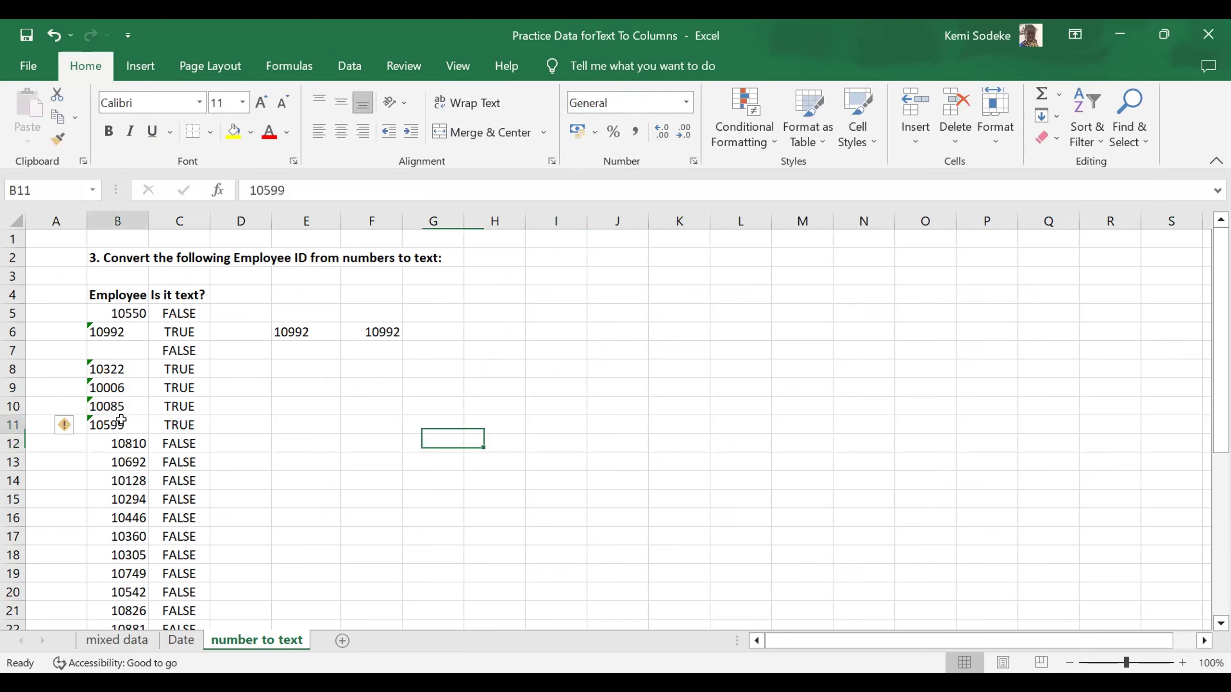
pyautogui.click(633, 133)
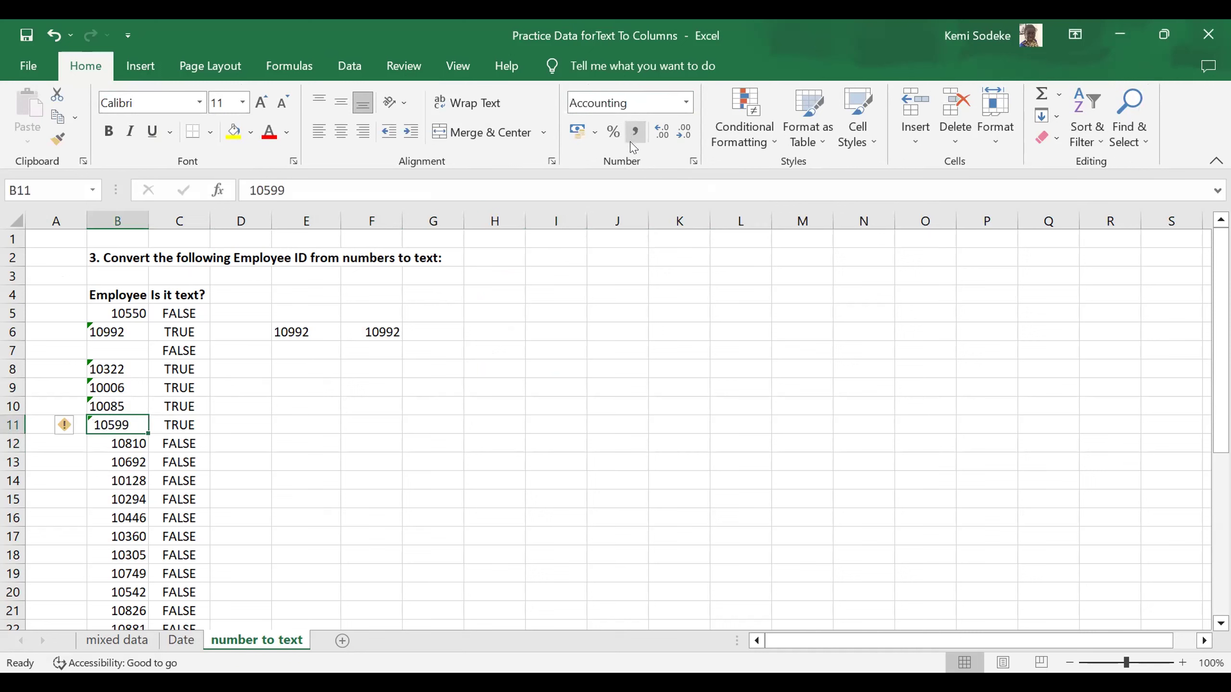
pyautogui.click(75, 427)
pyautogui.click(382, 458)
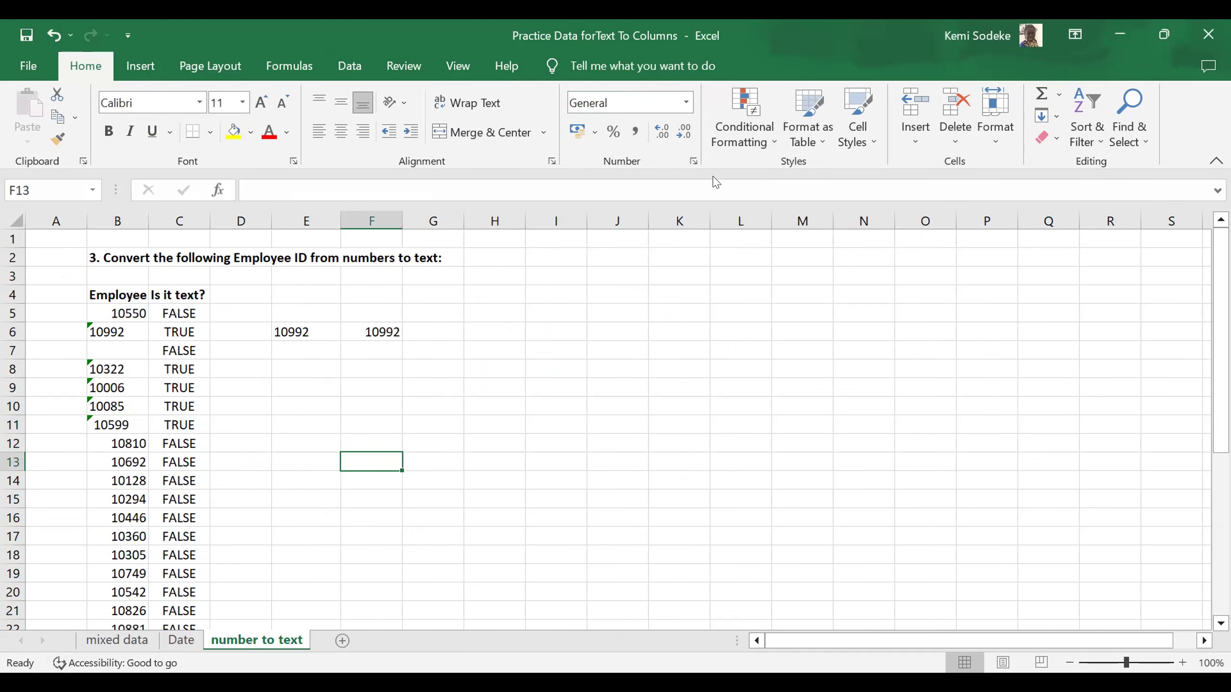
# Check the number format settings of the employee ID in B11 in the Format Cells dialog and close it
pyautogui.click(694, 163)
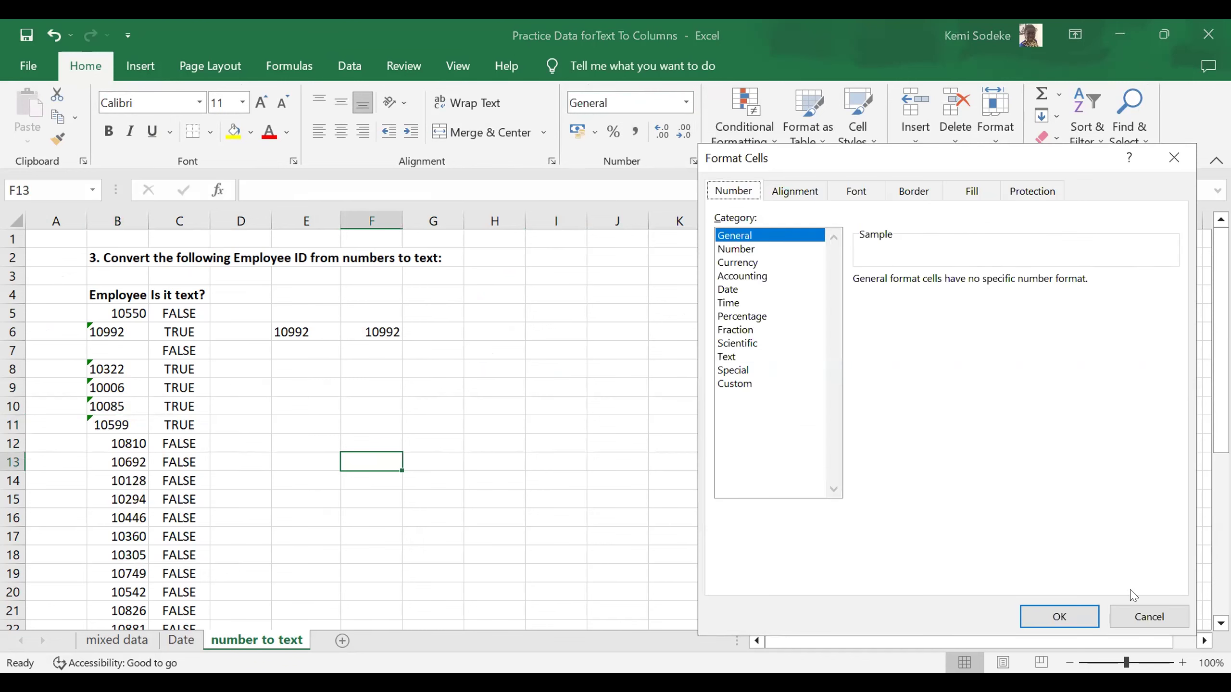
pyautogui.click(1134, 617)
pyautogui.click(118, 424)
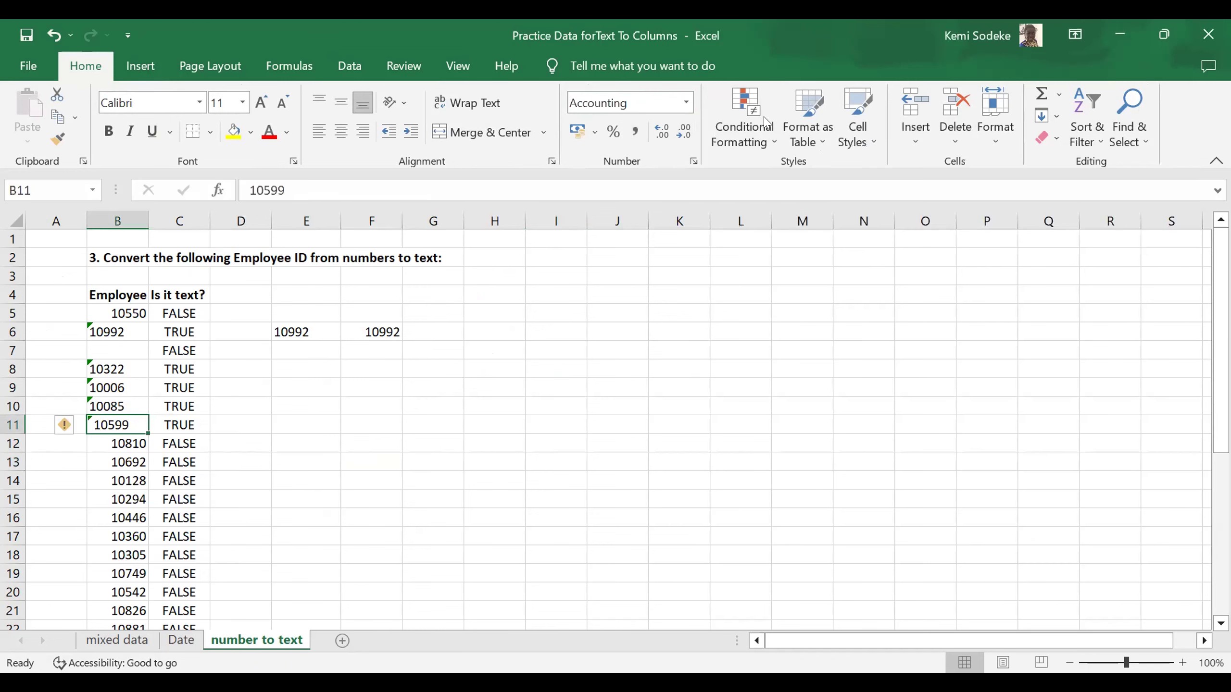
pyautogui.click(694, 163)
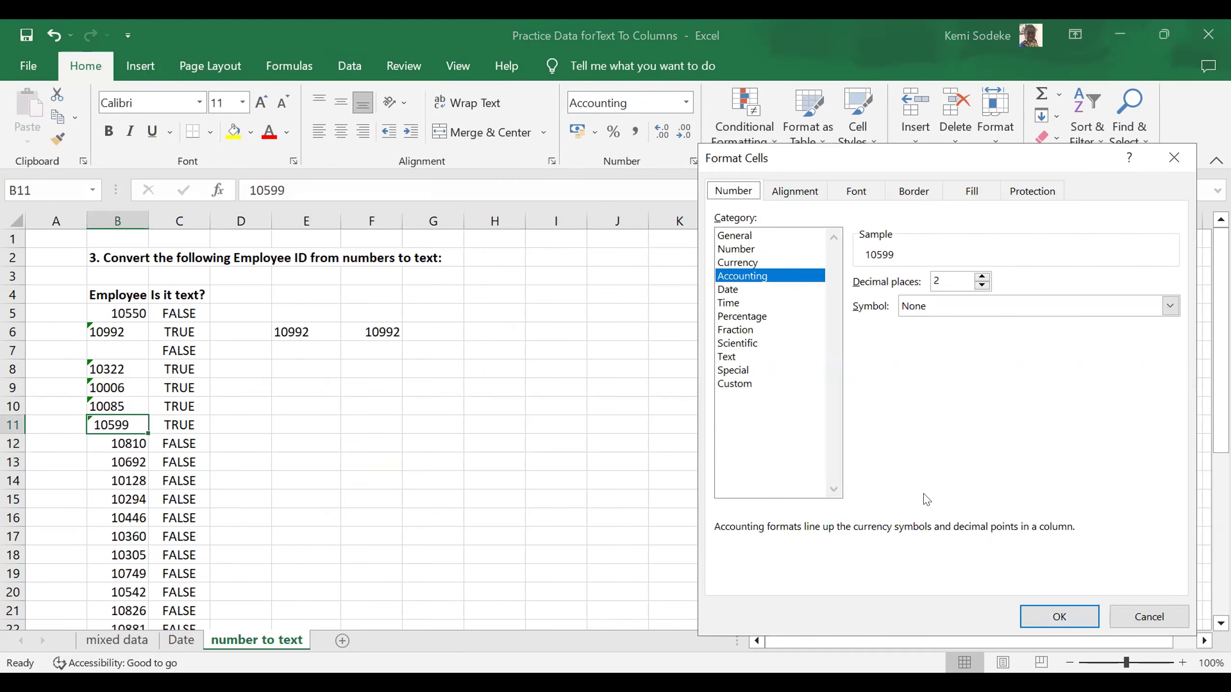
pyautogui.click(1145, 616)
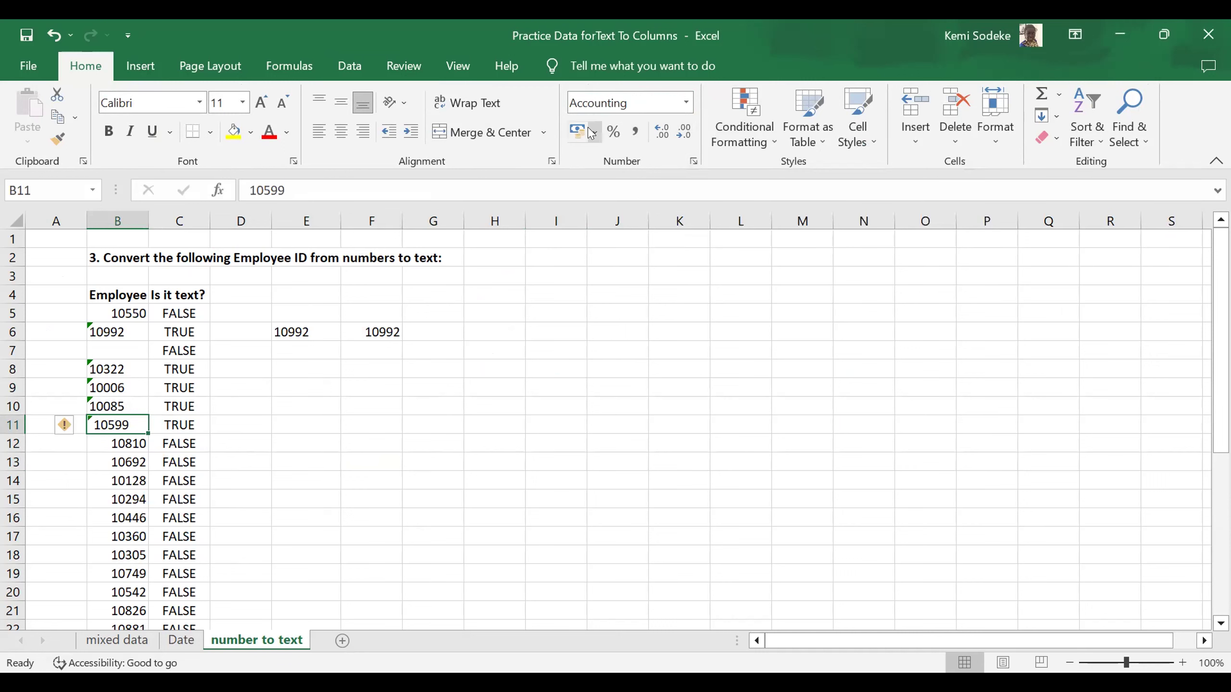
# Change the number format of the employee ID in B11 to General and then to Number, and reselect the cell to check it
pyautogui.click(685, 107)
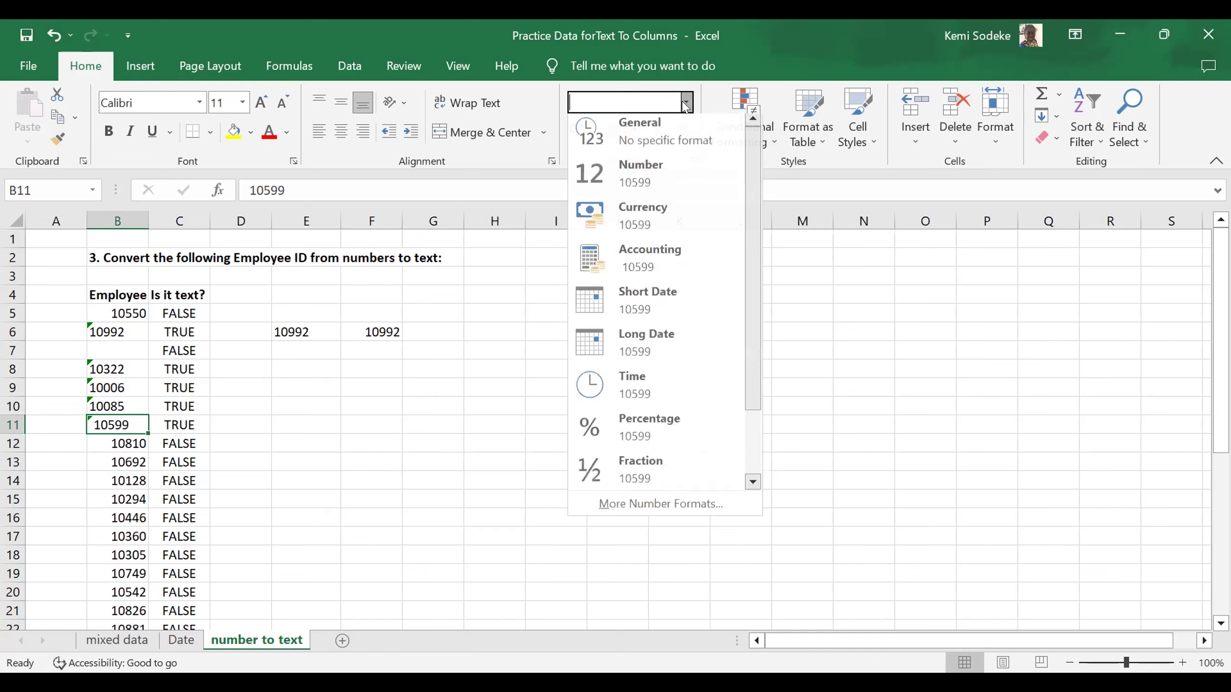
pyautogui.click(660, 142)
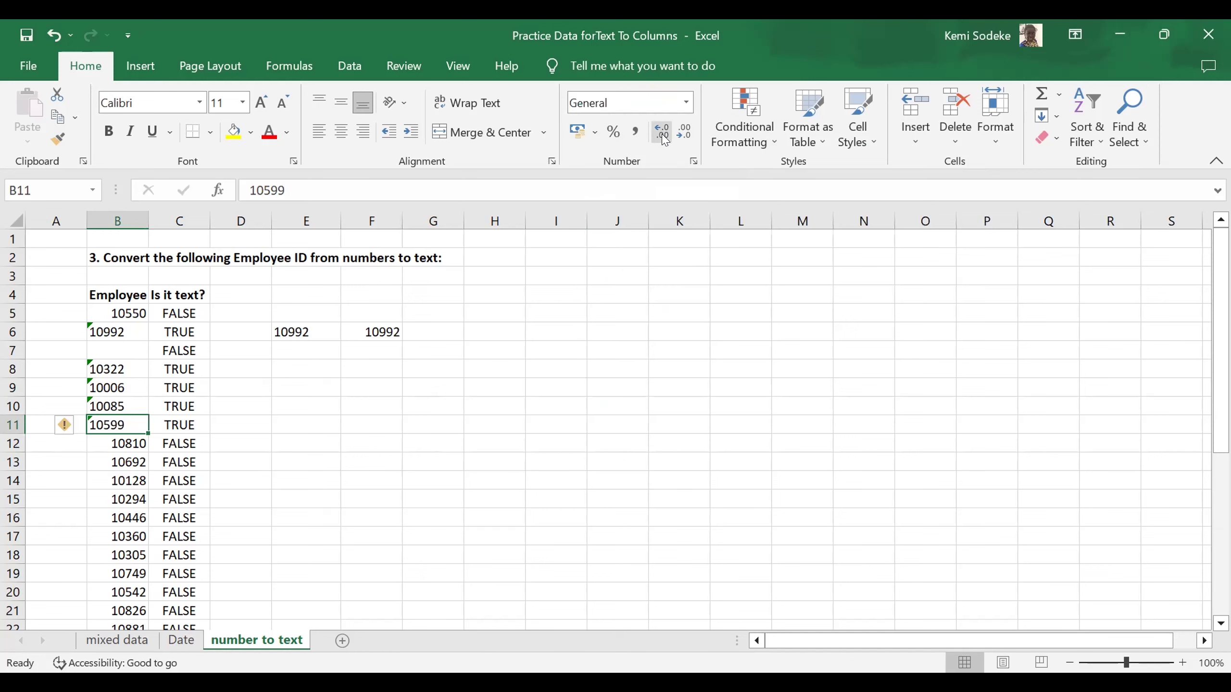
pyautogui.click(686, 105)
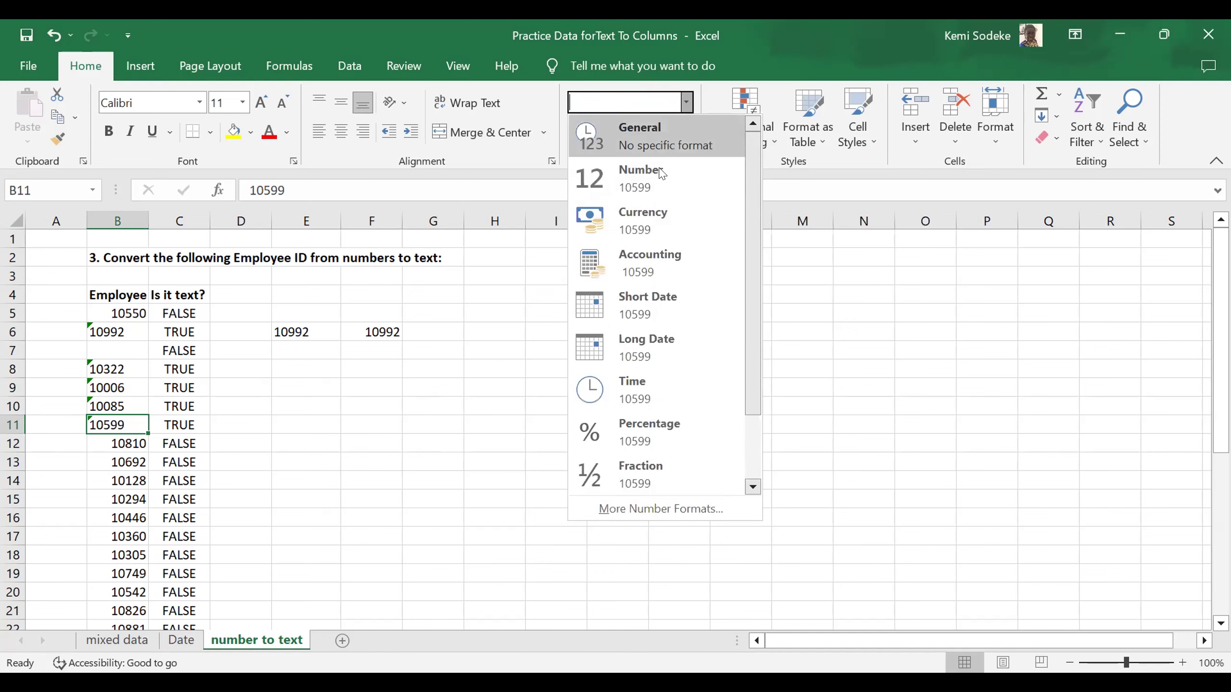
pyautogui.click(656, 176)
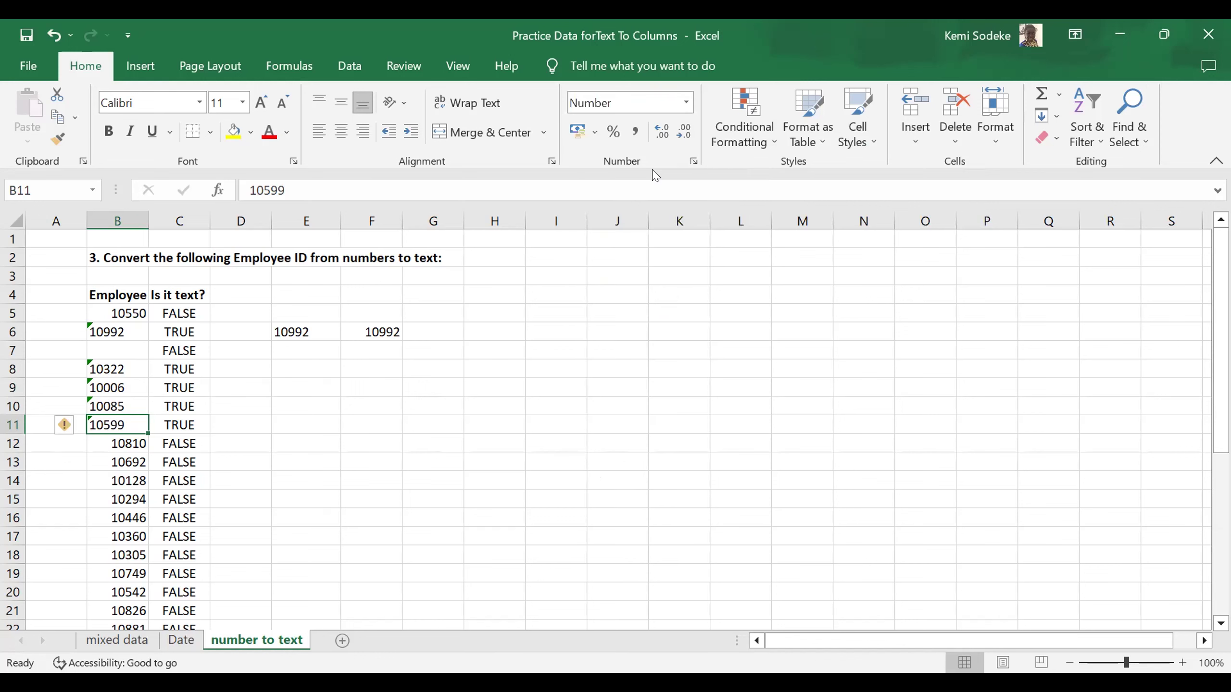
pyautogui.click(440, 421)
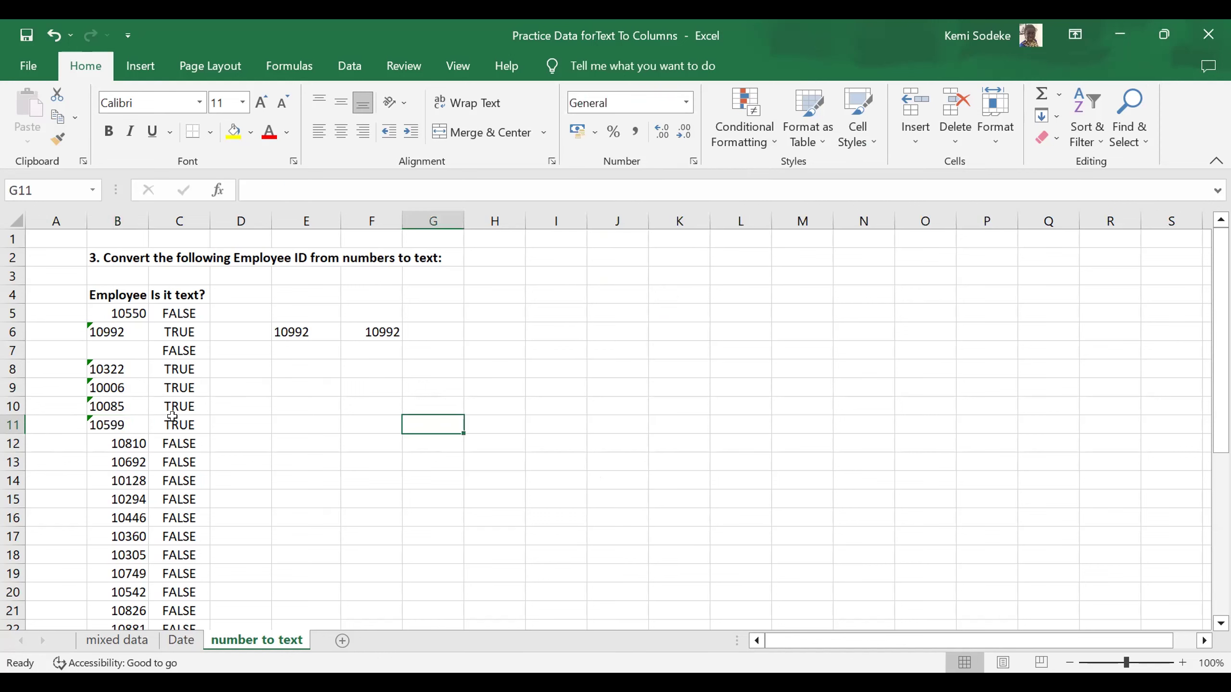
pyautogui.click(108, 423)
pyautogui.moveTo(79, 429)
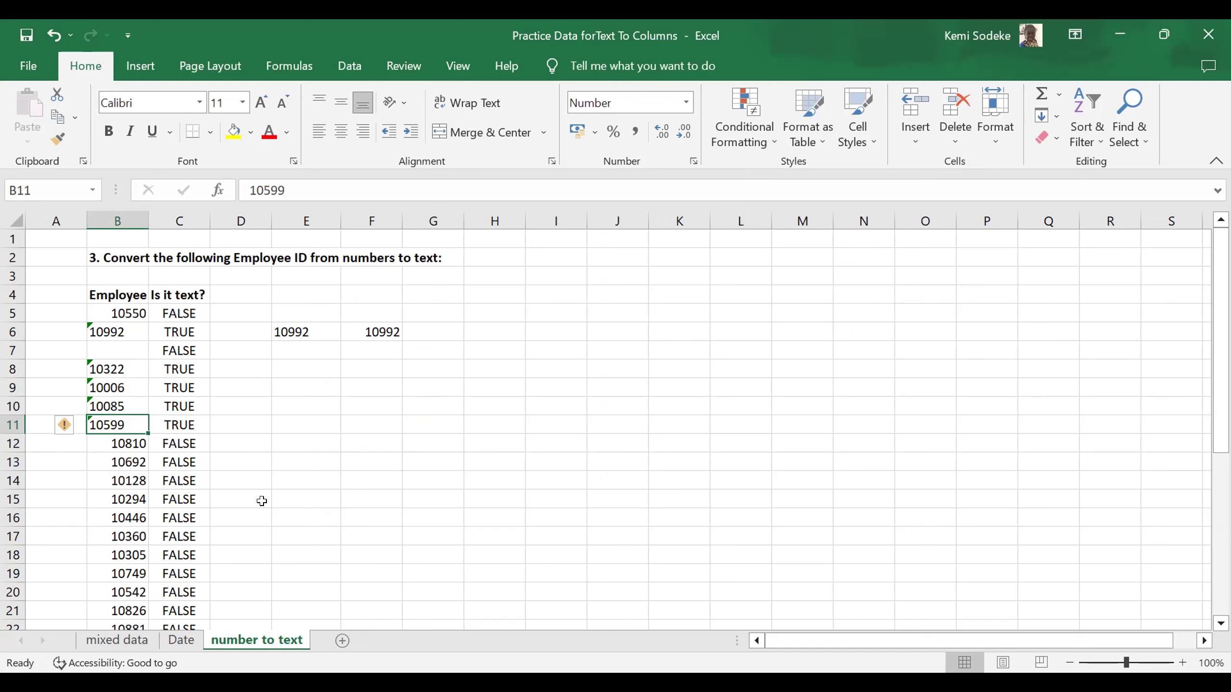
# Apply the comma style to the employee ID in cell B11
pyautogui.click(329, 439)
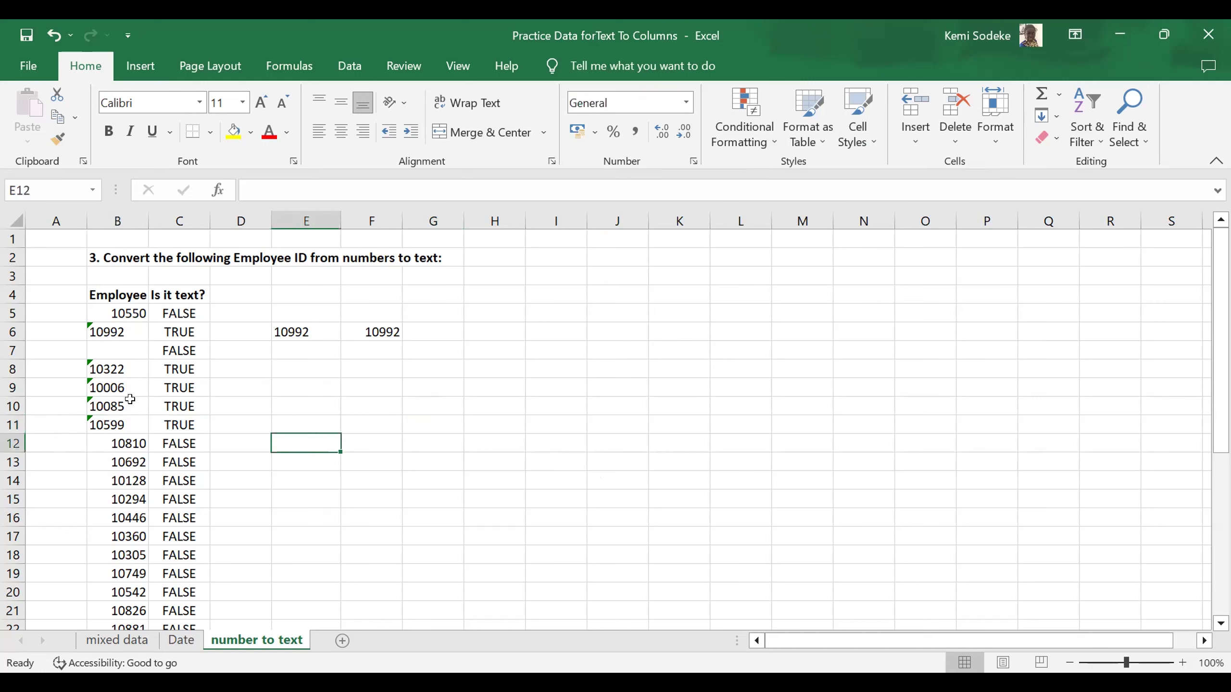
pyautogui.click(114, 420)
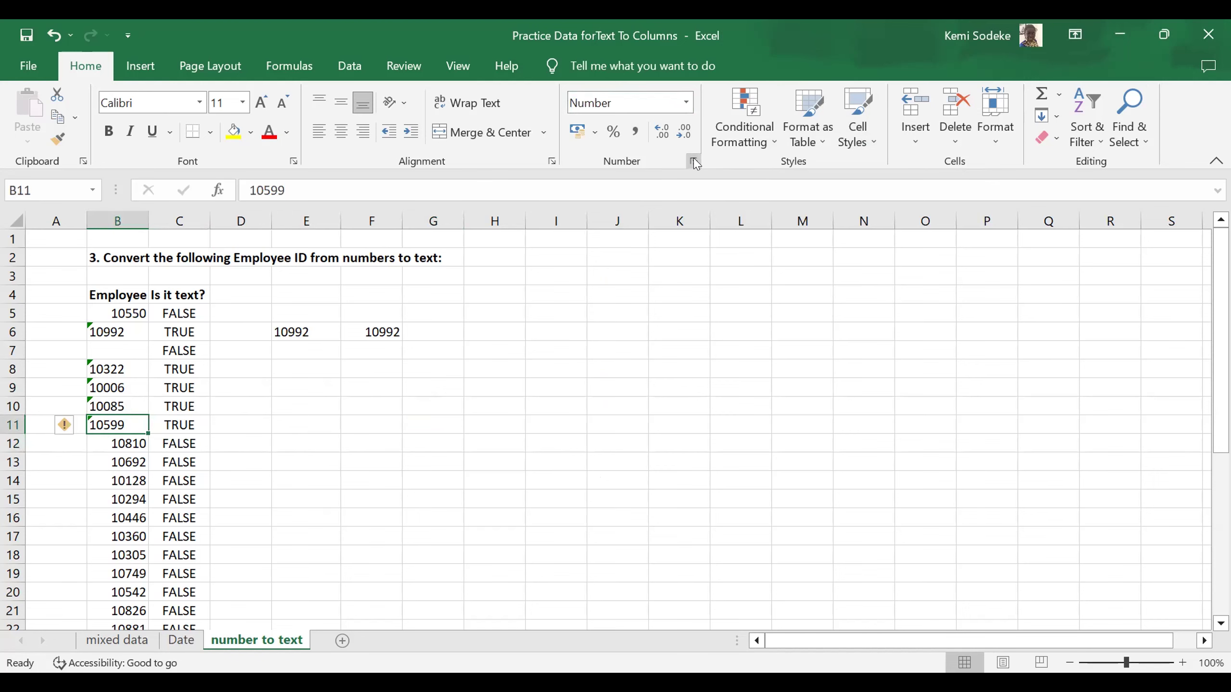
pyautogui.click(693, 162)
pyautogui.click(1149, 617)
pyautogui.click(635, 132)
pyautogui.click(400, 387)
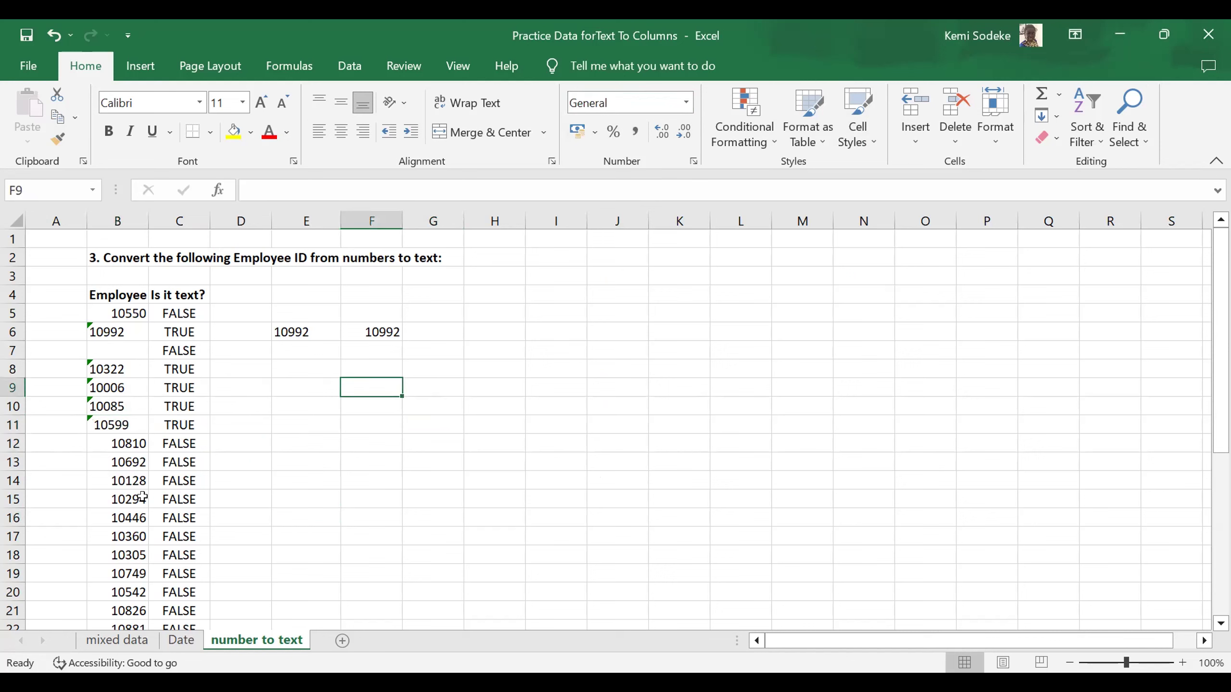
# Check the number format and error indicator of the employee ID in cell B11
pyautogui.click(119, 421)
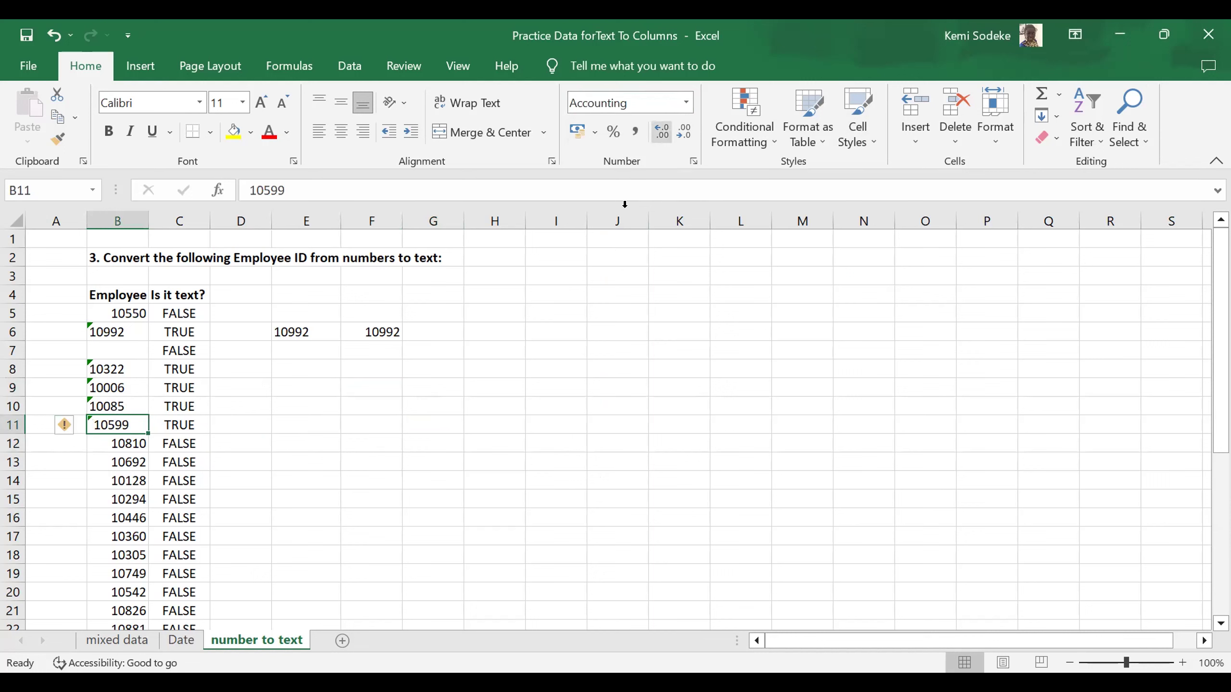
pyautogui.click(533, 419)
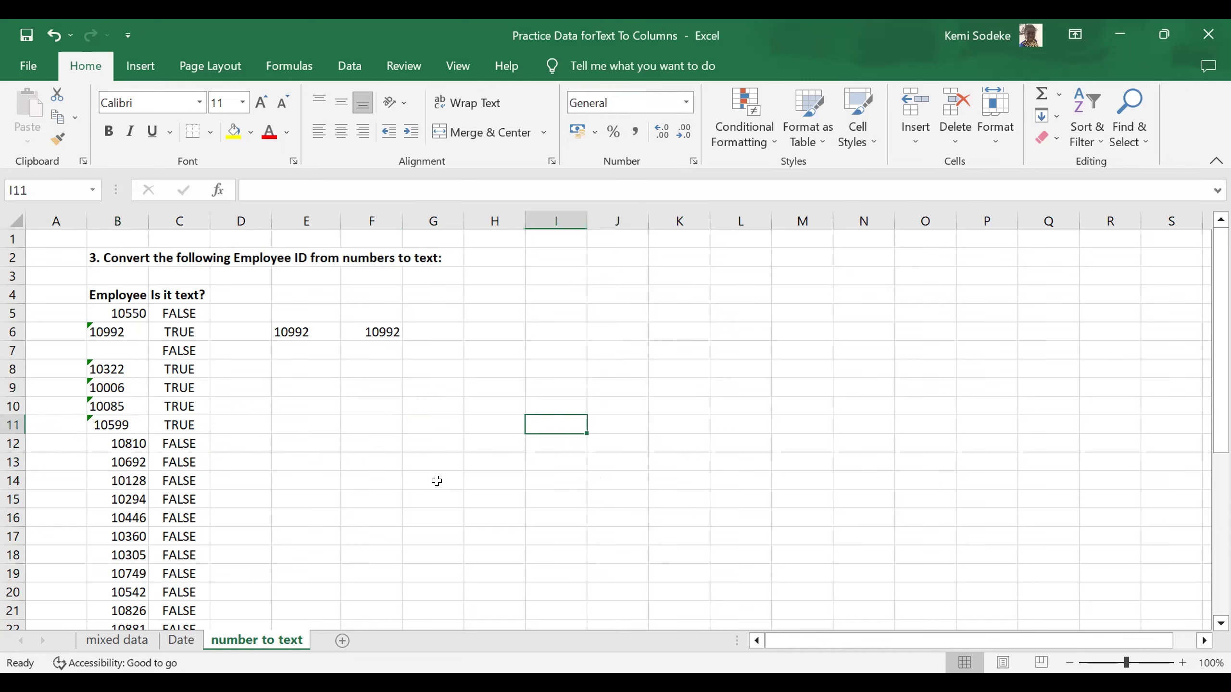
pyautogui.click(102, 421)
pyautogui.click(78, 427)
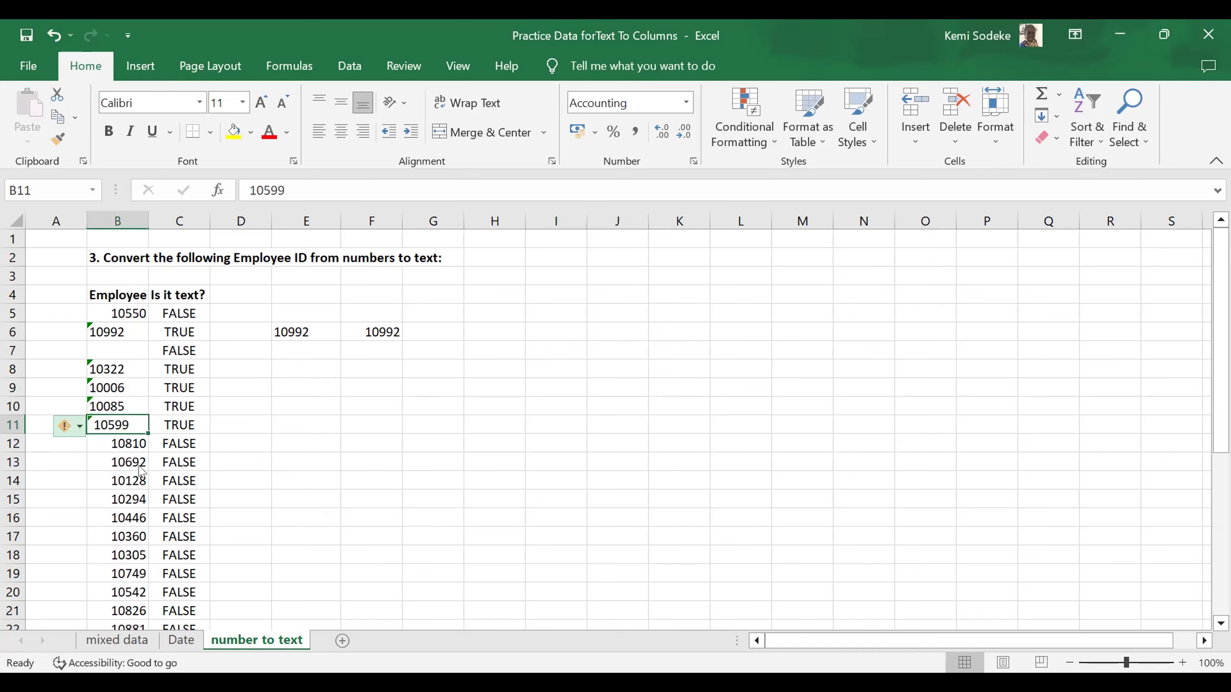
pyautogui.click(419, 479)
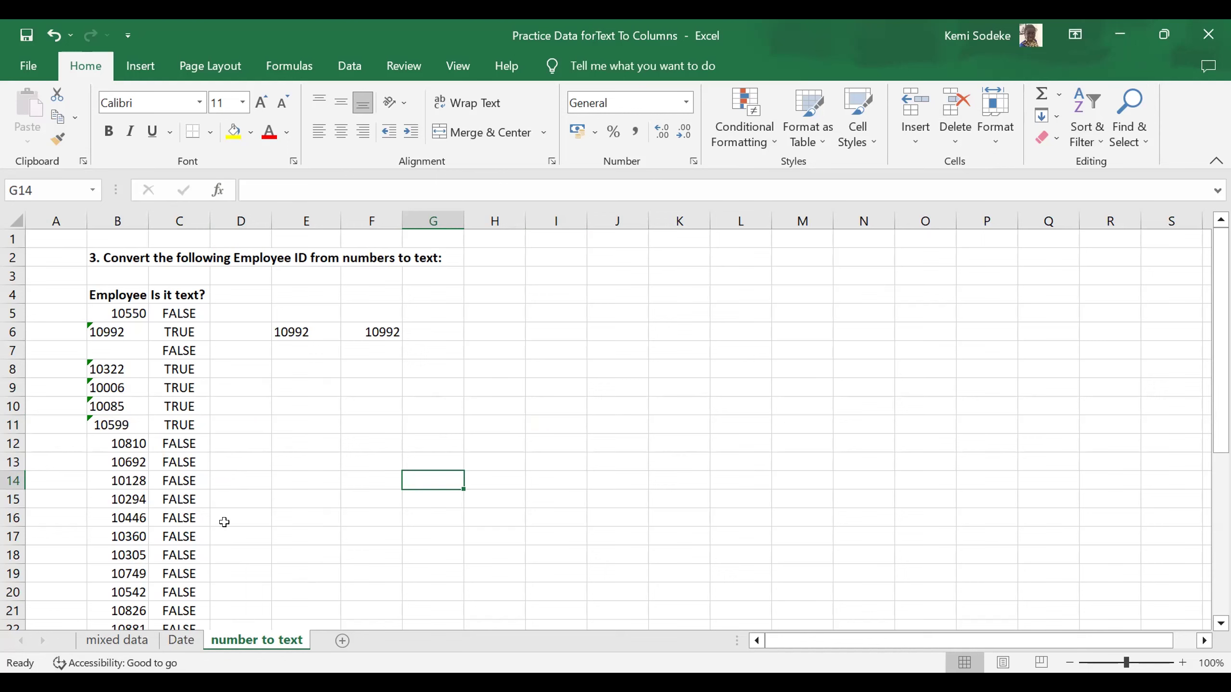
# Go to the Date sheet and undo the last style change
pyautogui.click(193, 643)
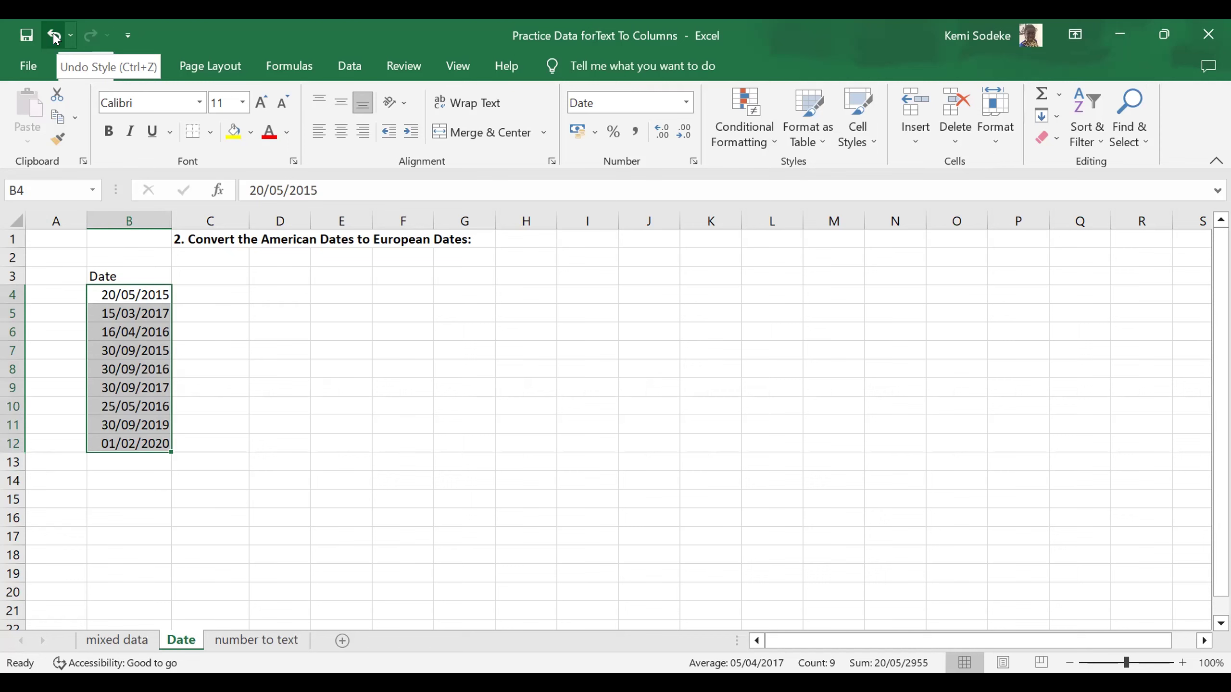
pyautogui.click(54, 36)
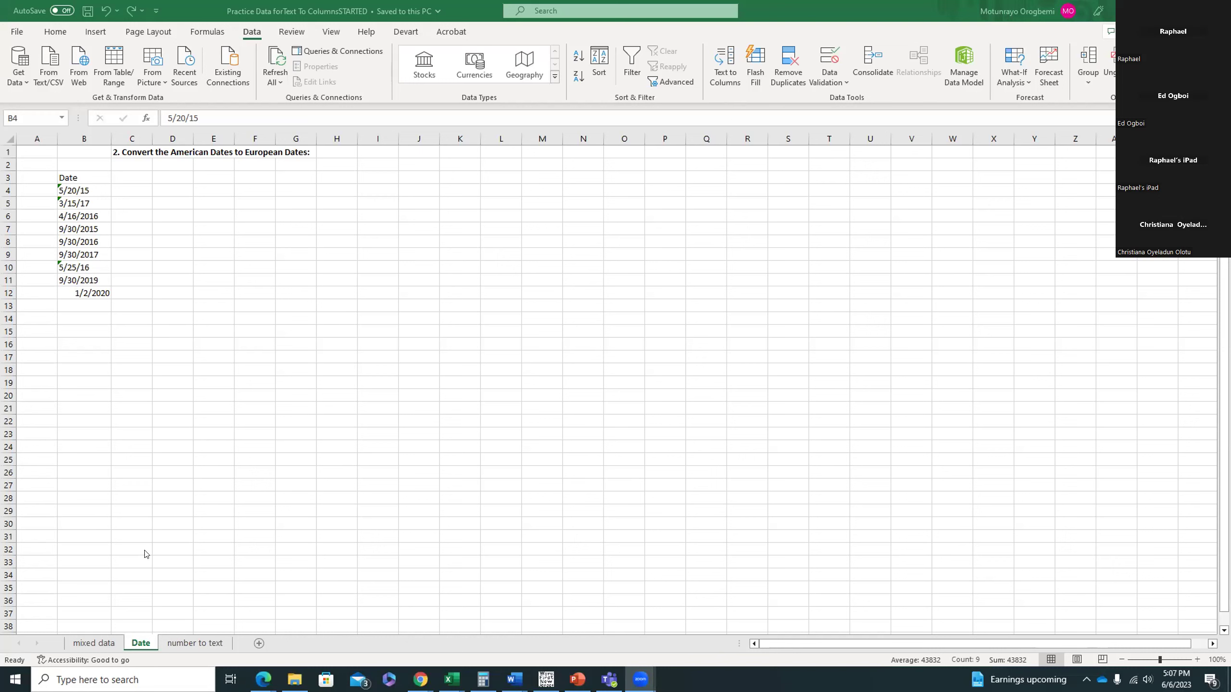
# View the error-checking options for the text date in cell B4 of the Date sheet
pyautogui.hotkey('ctrl', 'shift', 'Down')
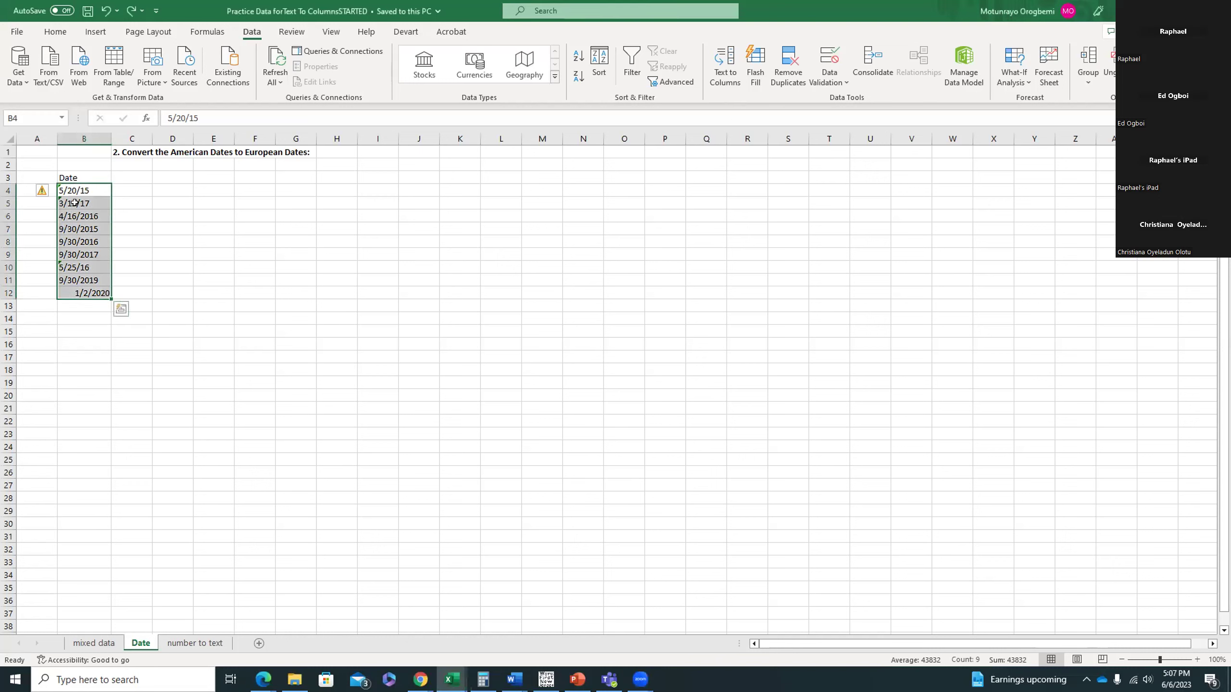
pyautogui.click(182, 335)
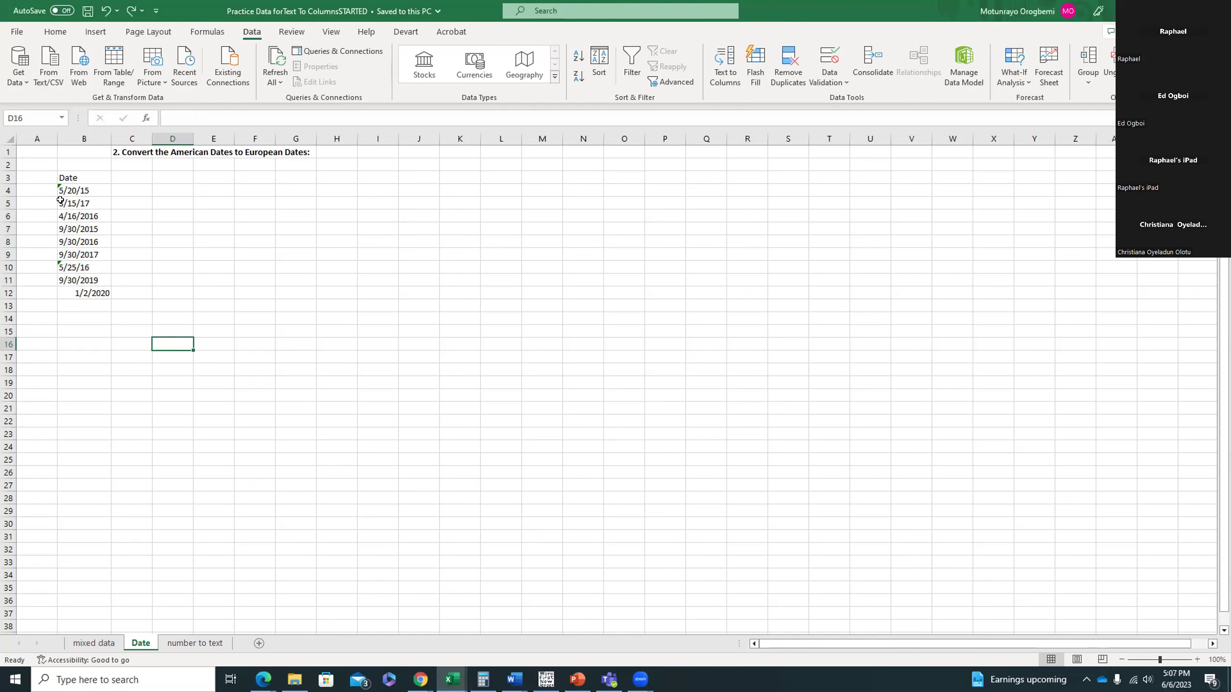
pyautogui.click(59, 185)
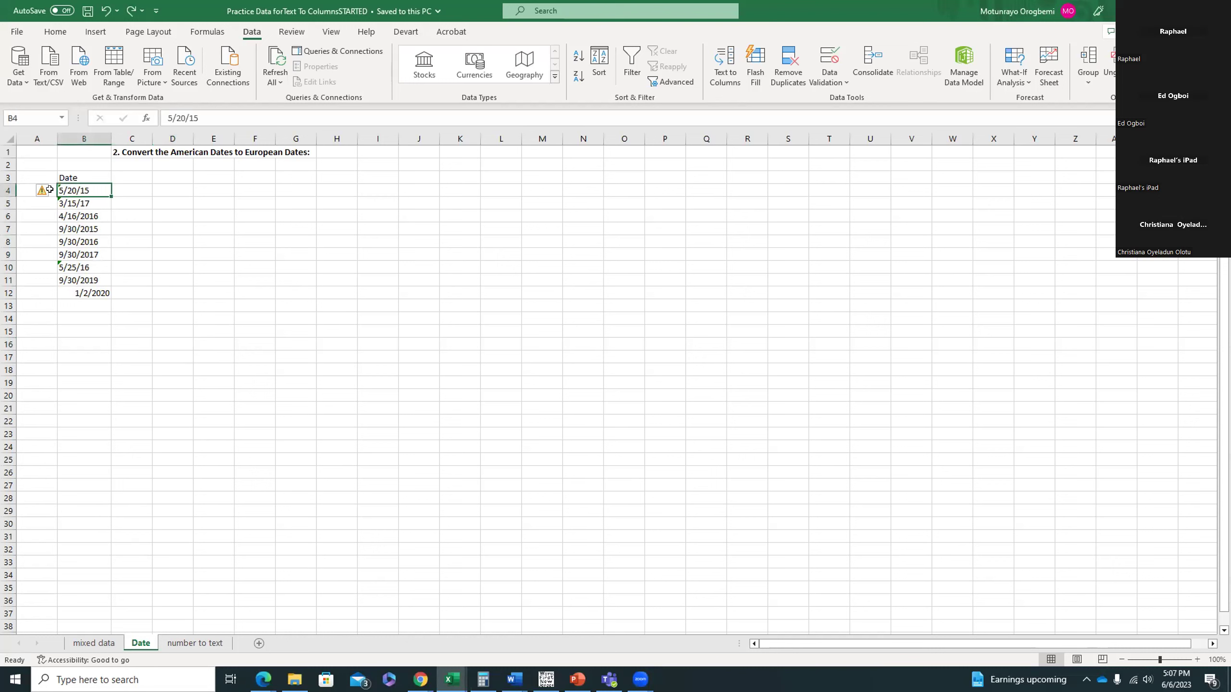
pyautogui.click(43, 192)
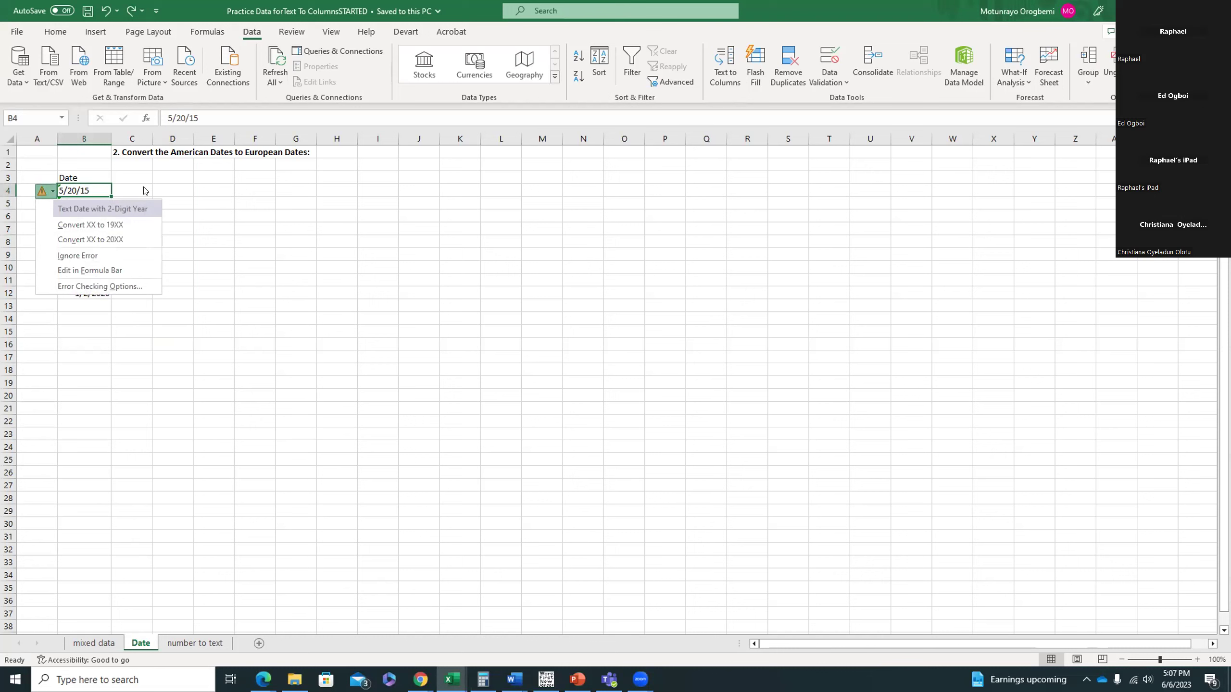
pyautogui.click(254, 190)
# Try converting the dates in B4:B12 with delimited Text to Columns and the MDY date format, and undo the conversion
pyautogui.moveTo(91, 190); pyautogui.dragTo(100, 298)
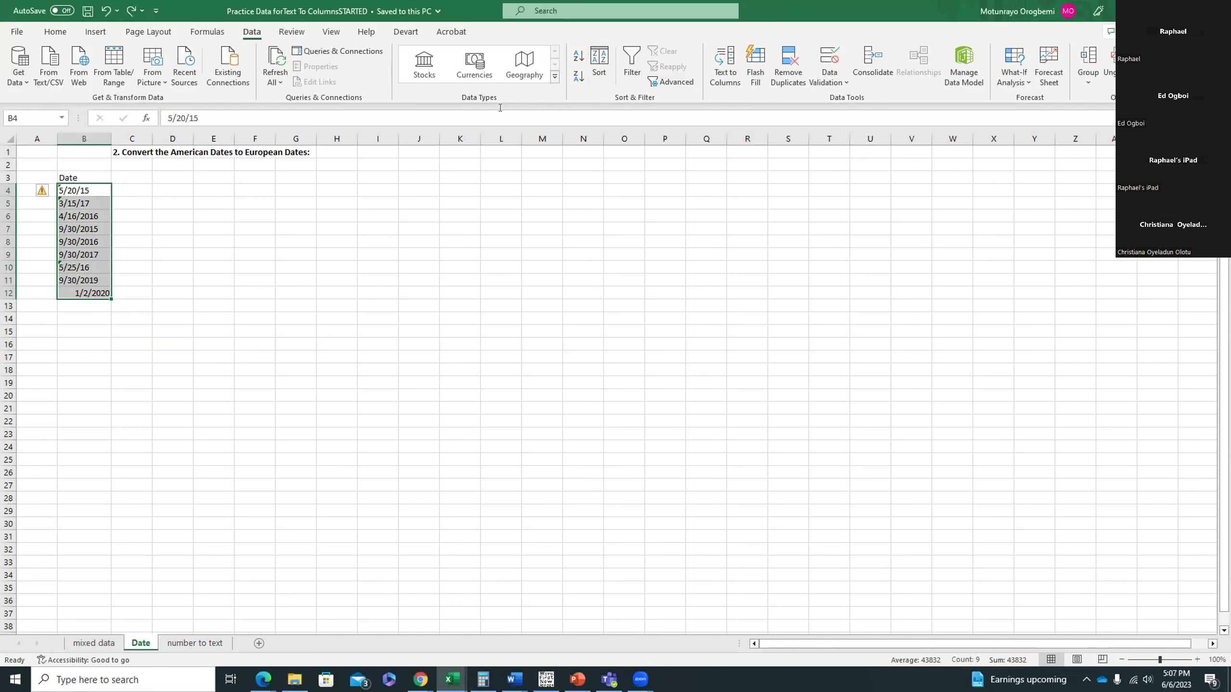
pyautogui.click(722, 66)
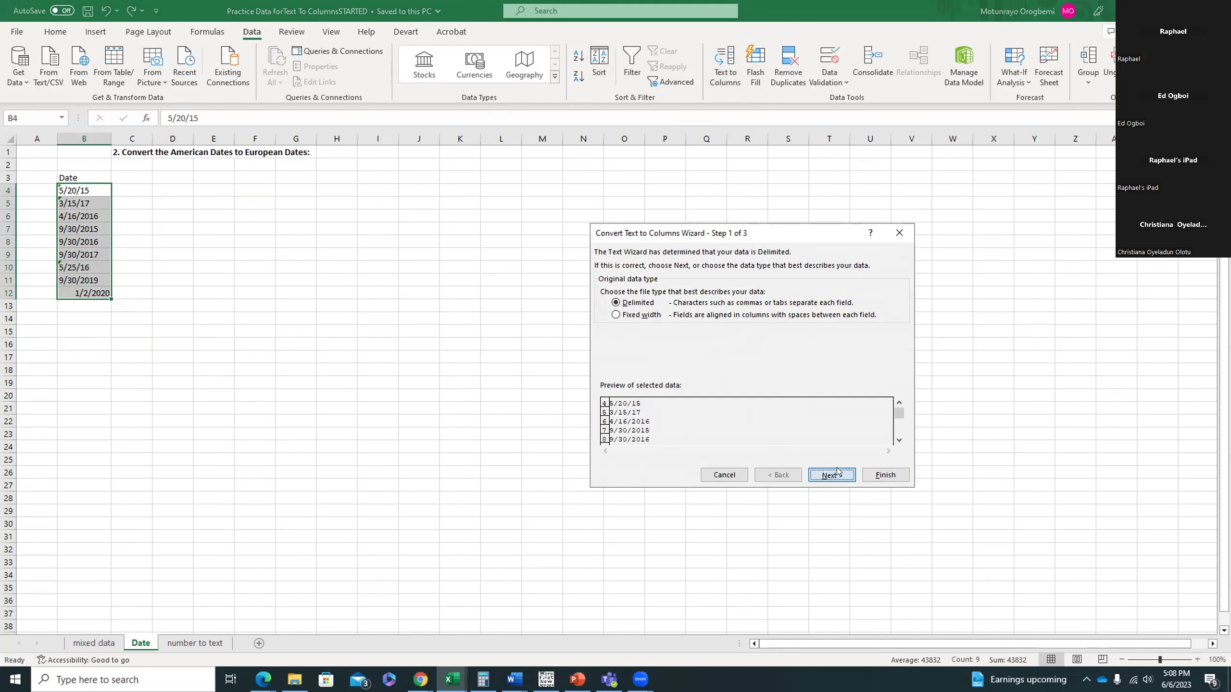
pyautogui.click(817, 473)
pyautogui.click(826, 472)
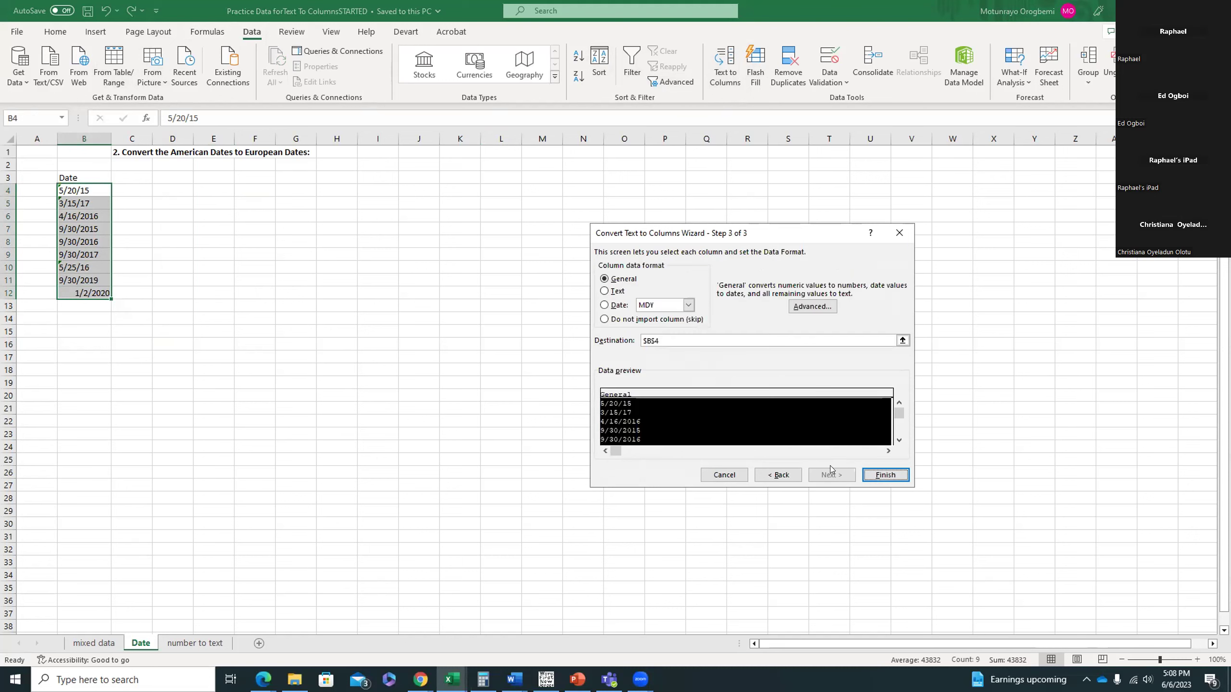
pyautogui.click(605, 305)
pyautogui.click(689, 305)
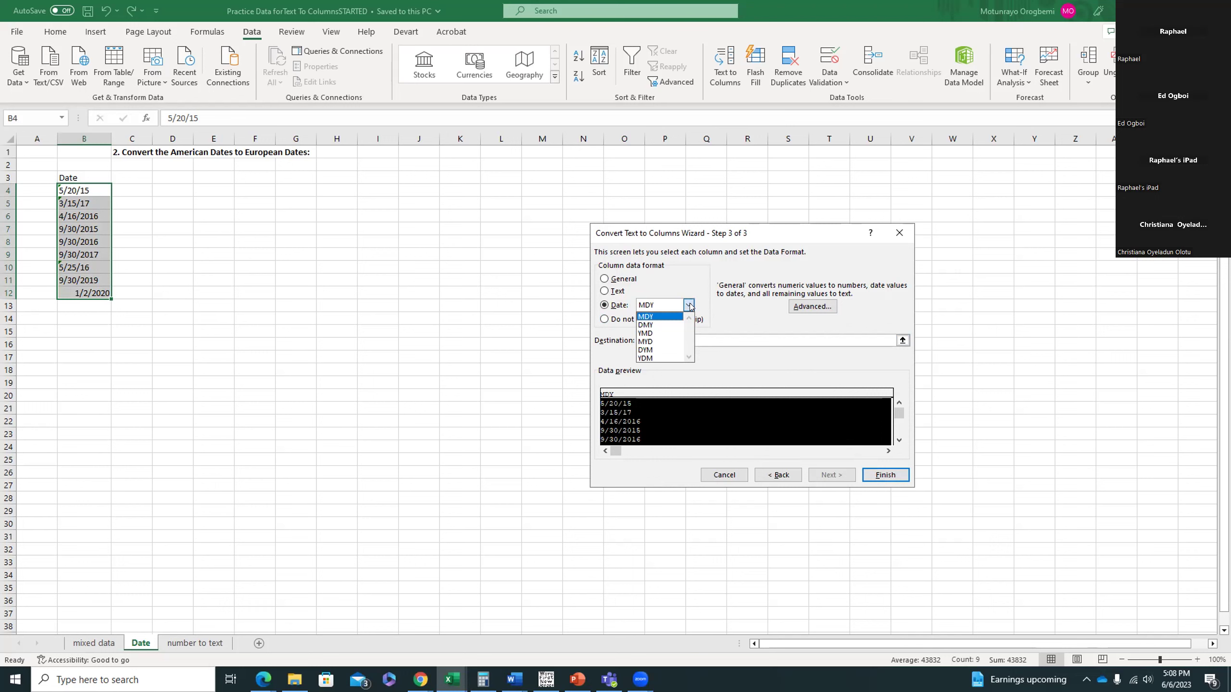
pyautogui.click(688, 304)
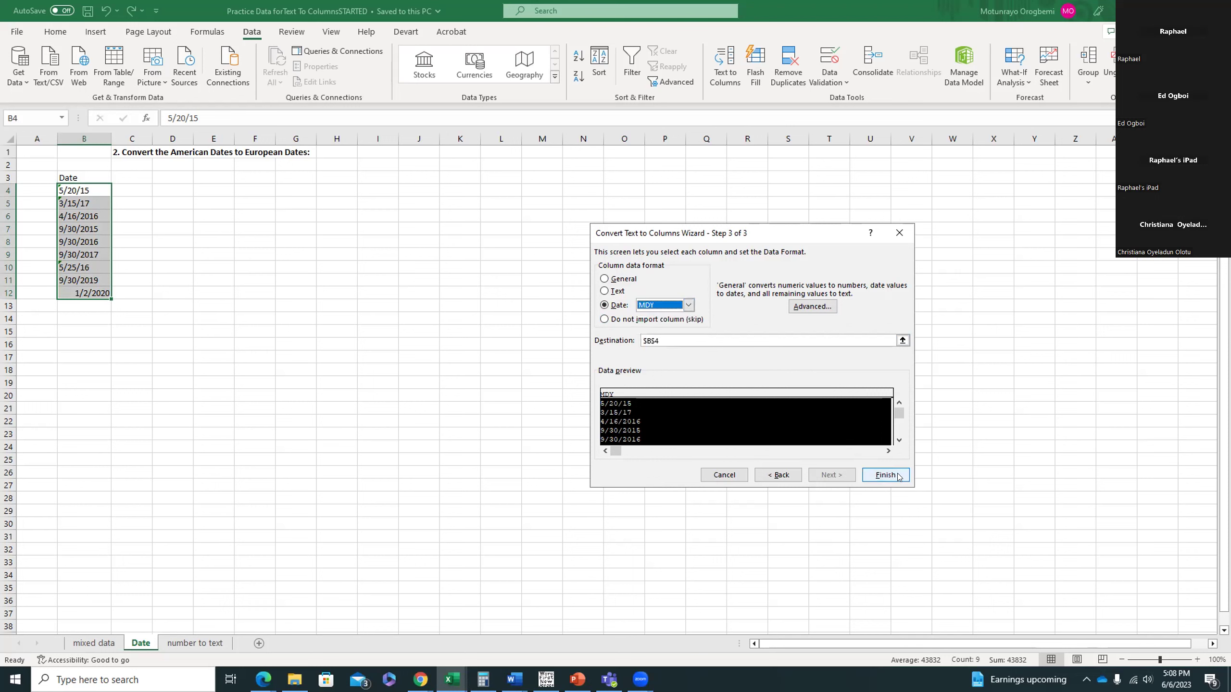
pyautogui.click(897, 475)
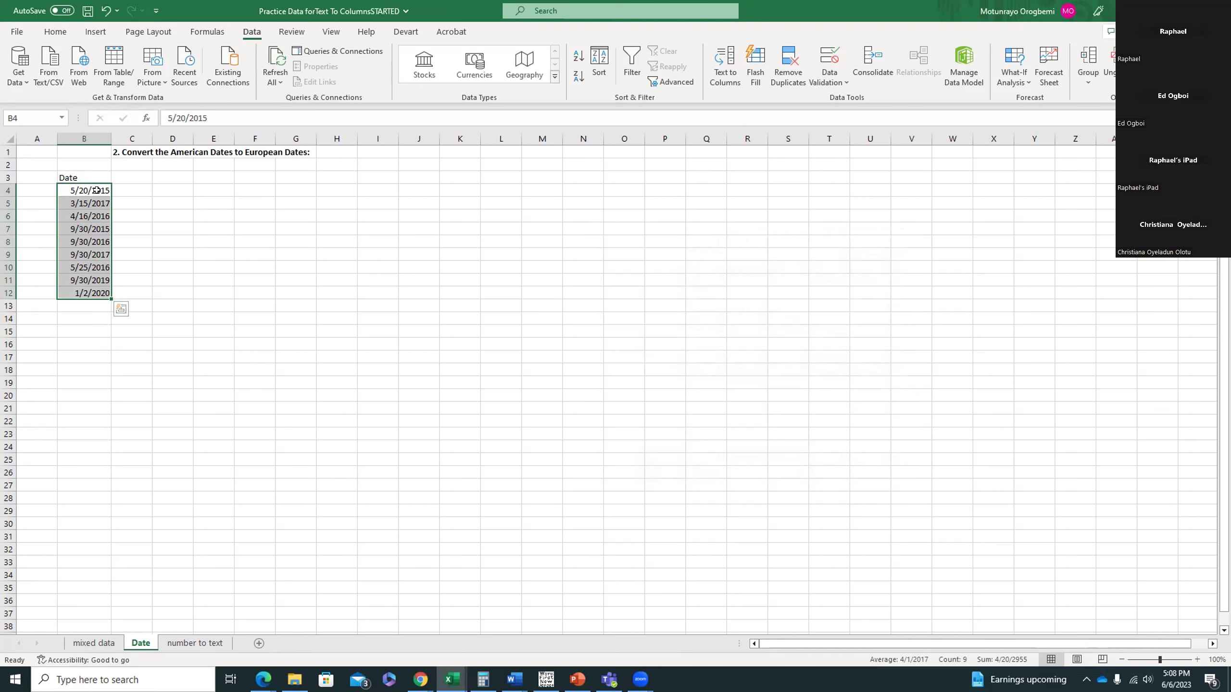
pyautogui.click(105, 11)
# Try Text to Columns on B4:B12 with the DMY date format and undo the conversion
pyautogui.click(725, 65)
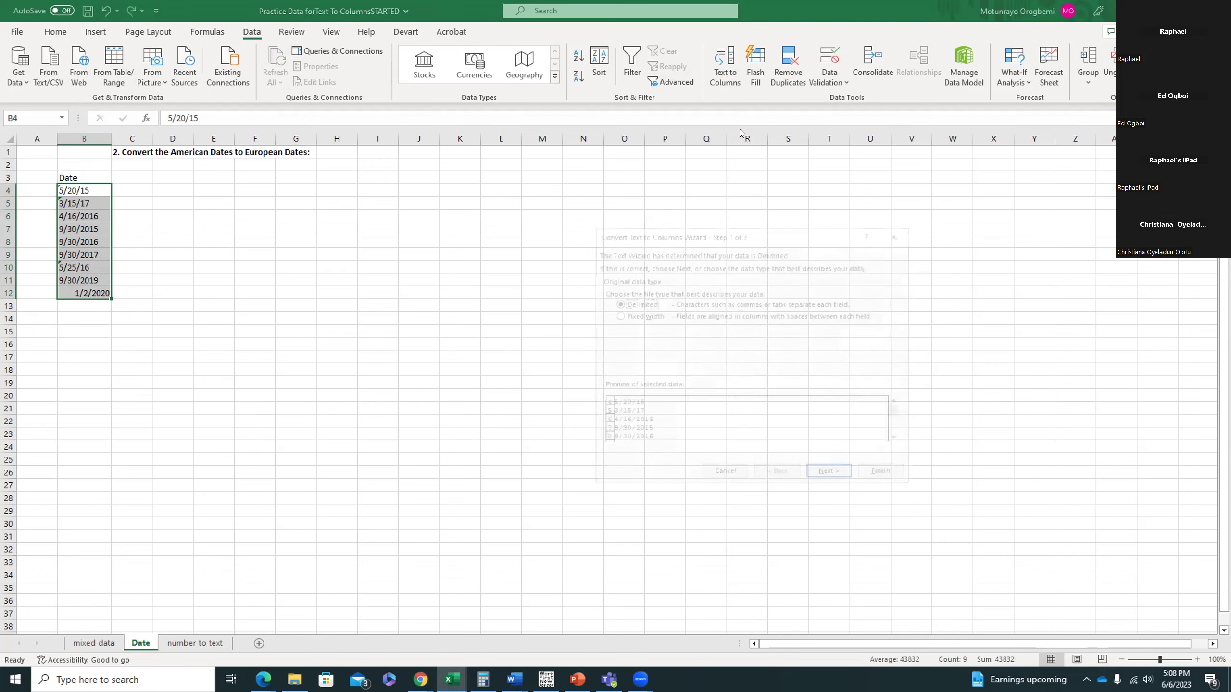
pyautogui.click(829, 475)
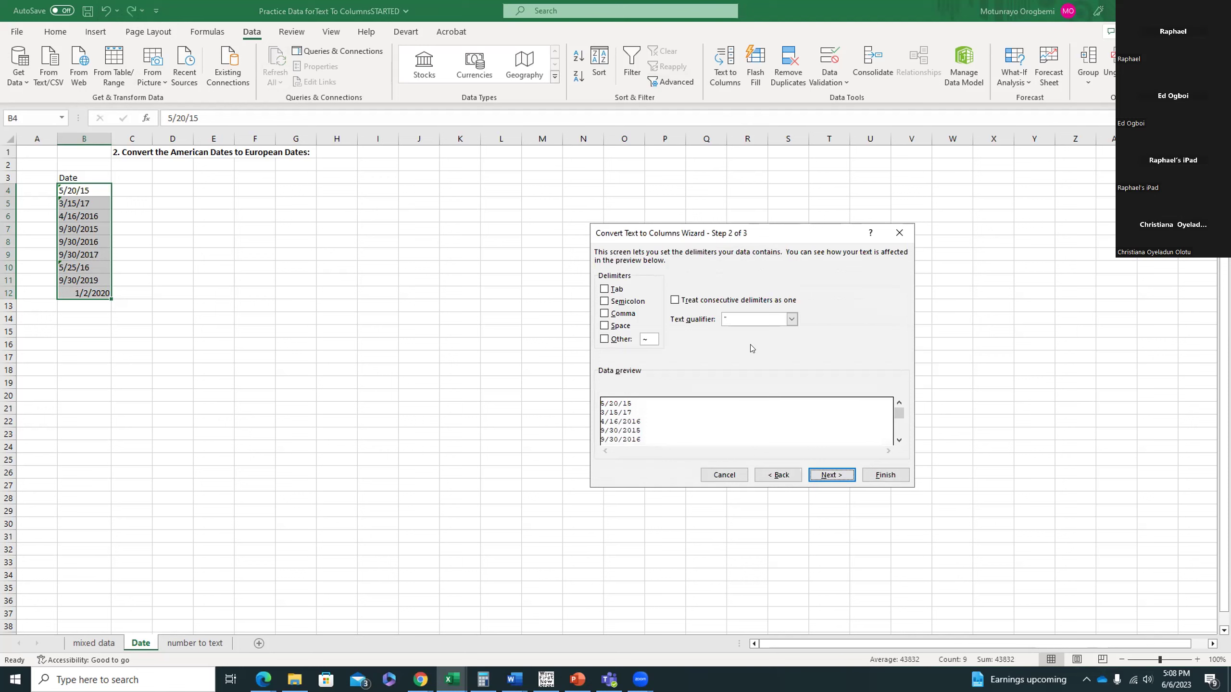
pyautogui.click(827, 478)
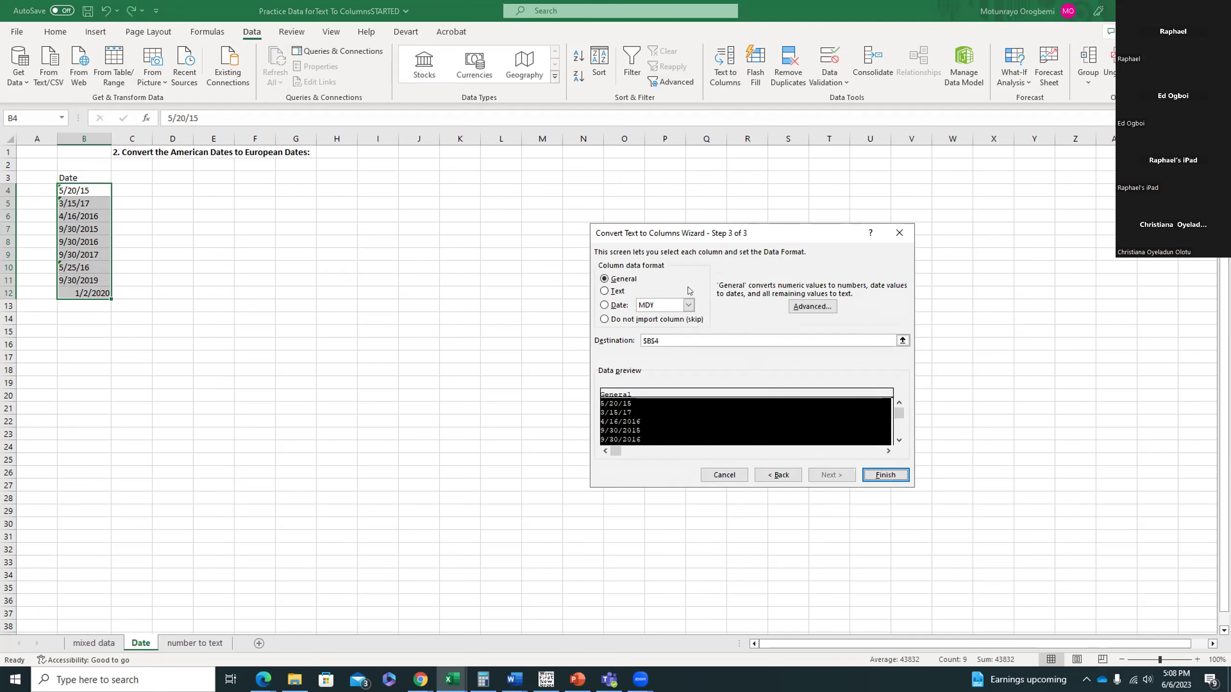
pyautogui.click(688, 305)
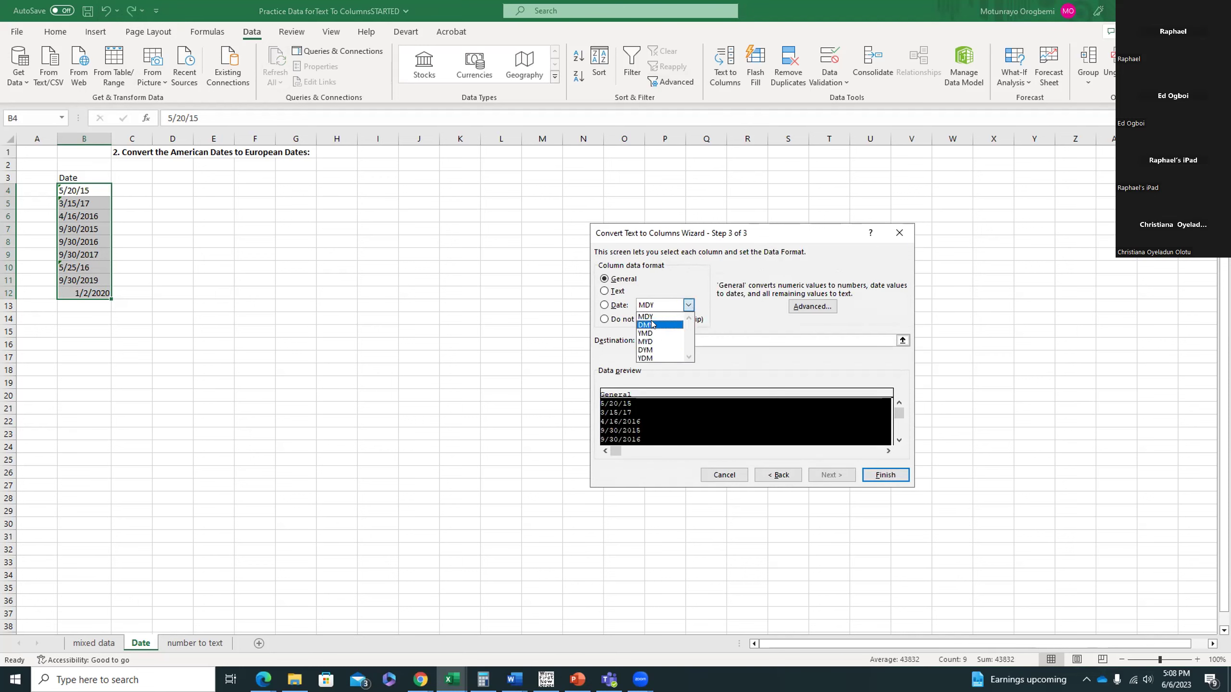
pyautogui.click(650, 326)
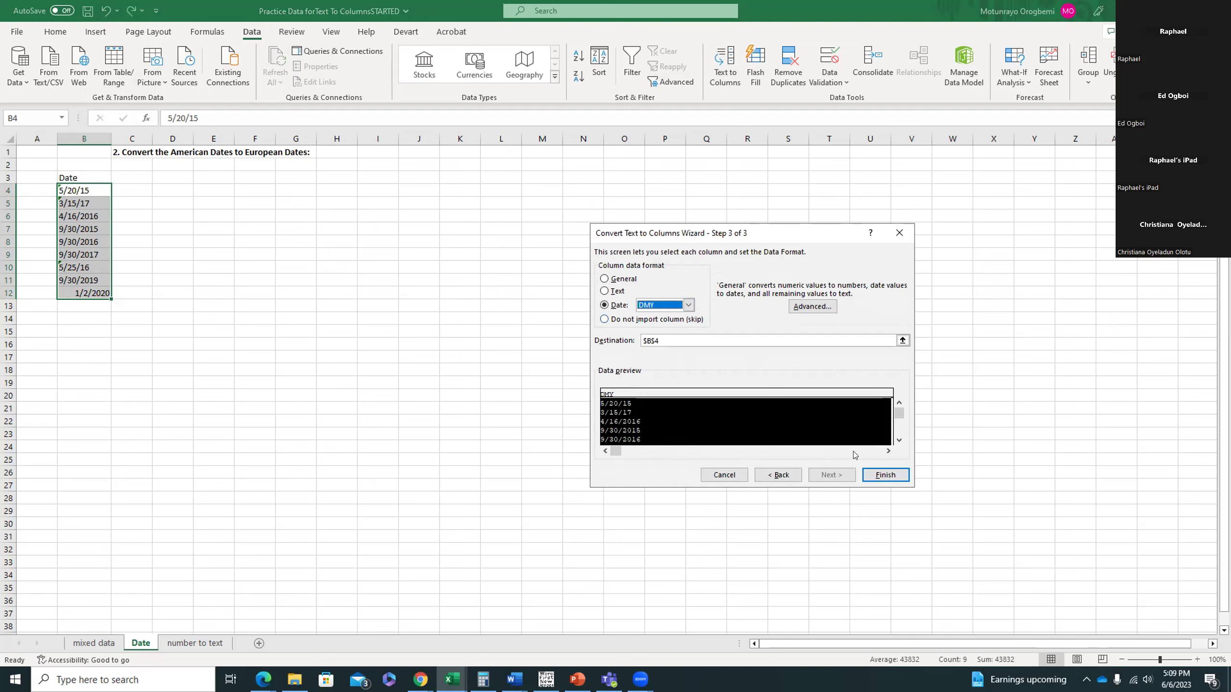
pyautogui.click(875, 475)
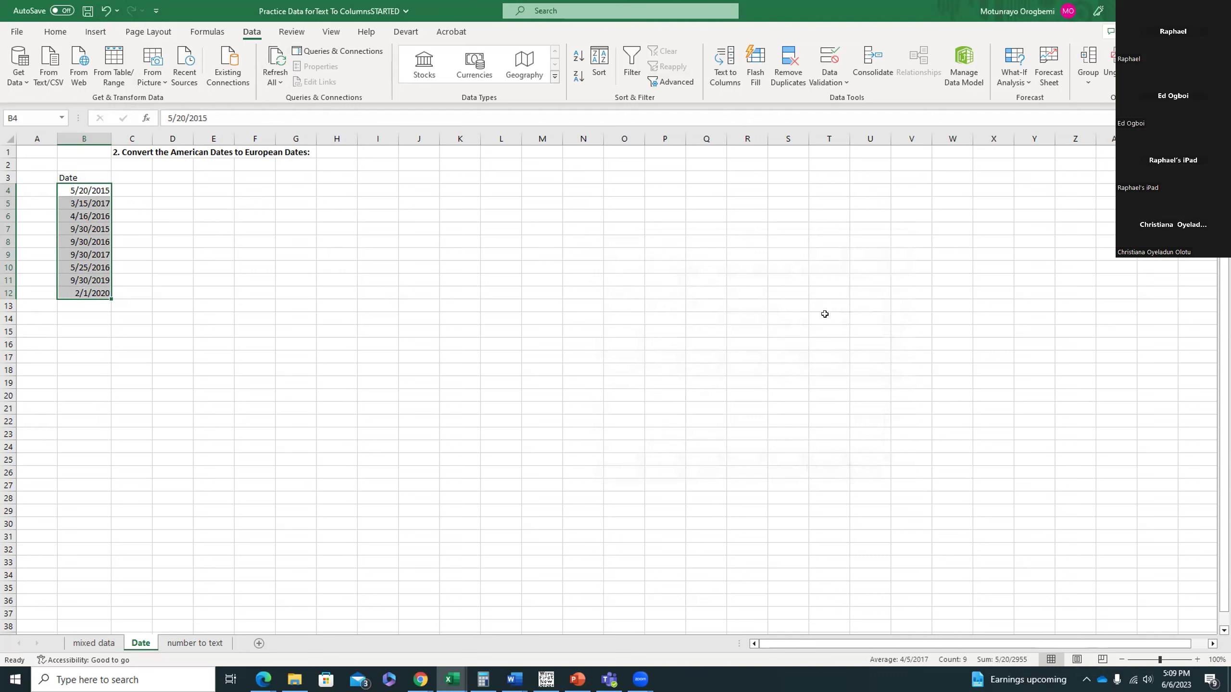
pyautogui.click(106, 10)
# Try Text to Columns on B4:B12 with the YMD date format and undo the conversion
pyautogui.click(725, 66)
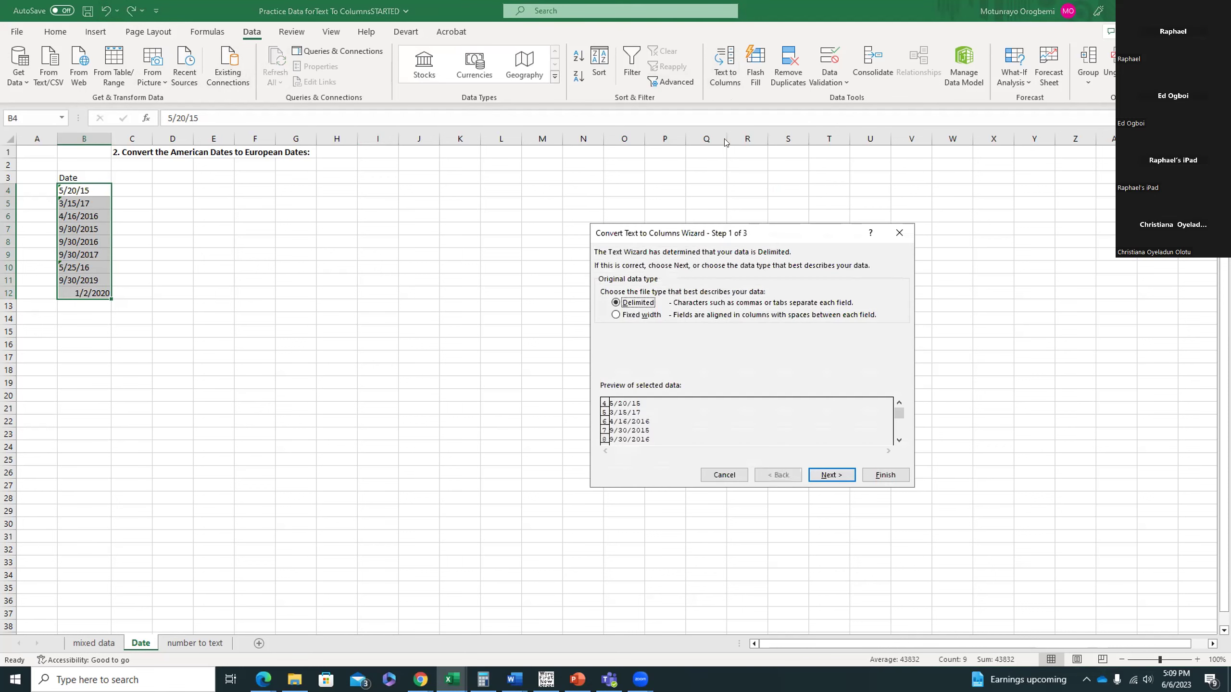
pyautogui.click(824, 476)
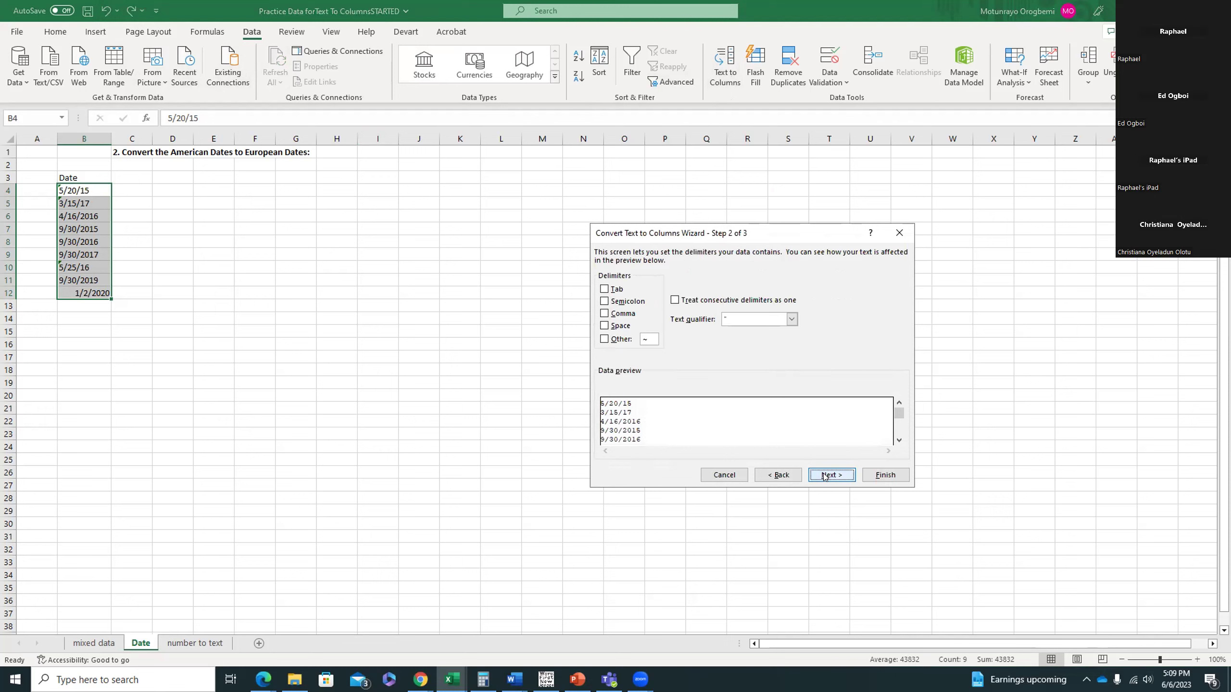
pyautogui.click(824, 476)
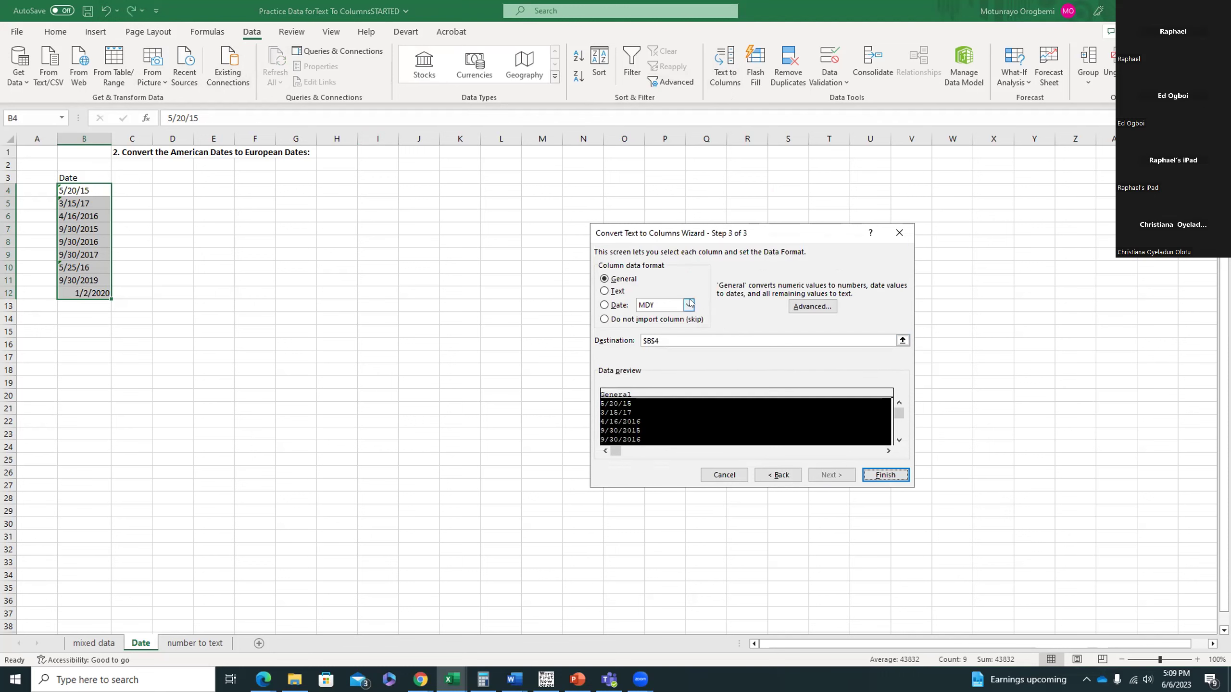
pyautogui.click(688, 304)
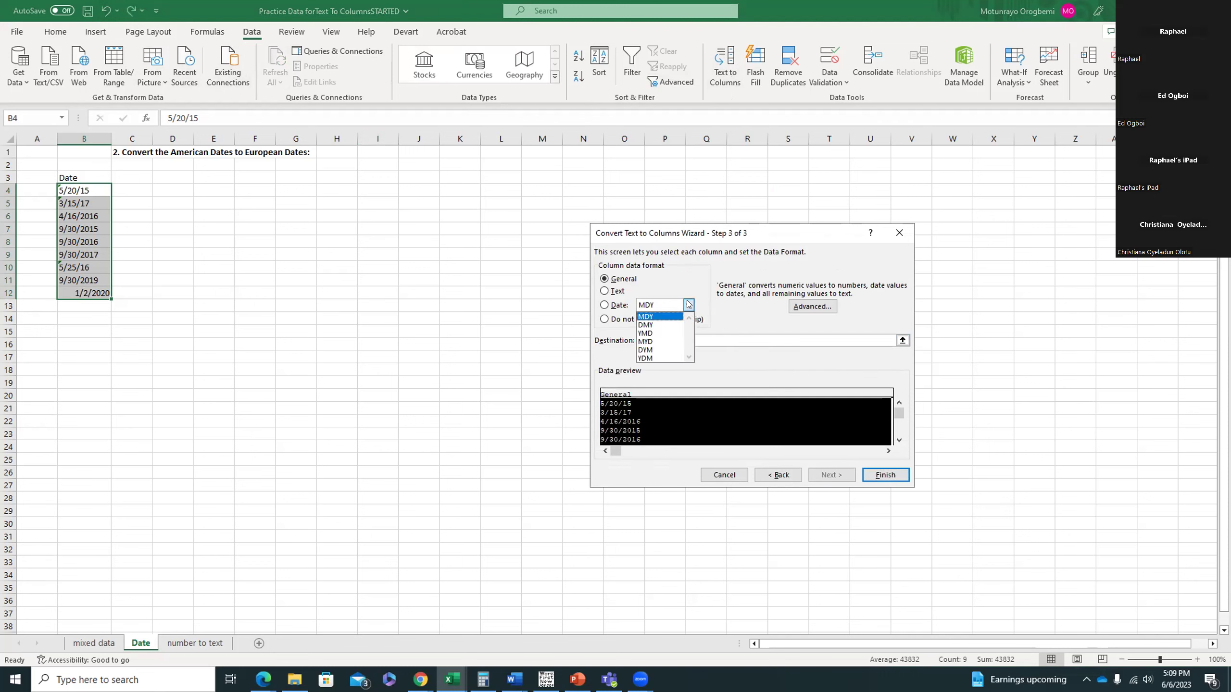
pyautogui.click(644, 334)
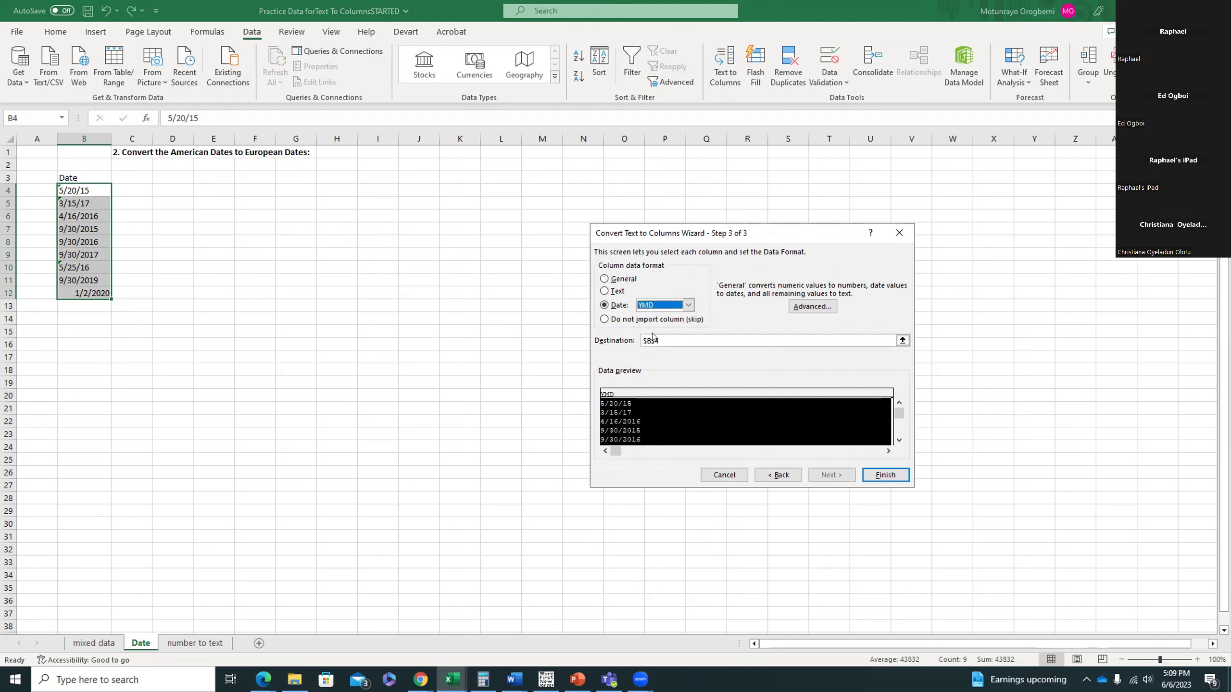
pyautogui.click(875, 476)
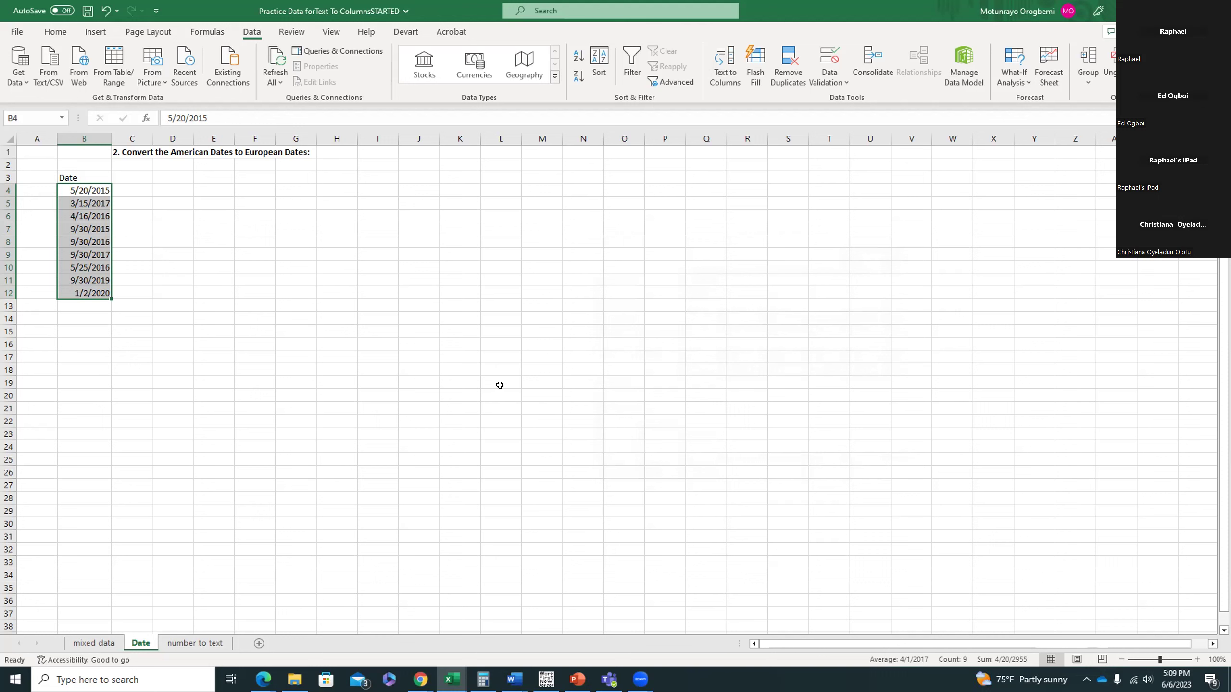
pyautogui.click(105, 10)
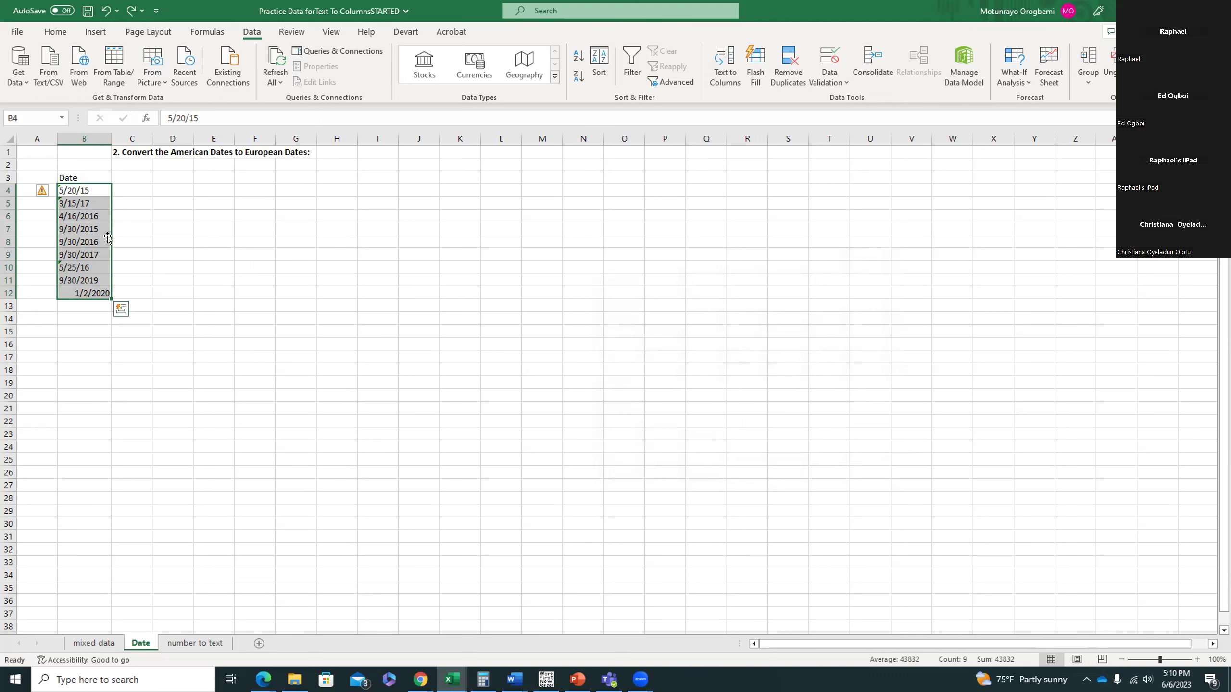
# Format B4:B12 on the Date sheet as dates with the English (United Kingdom) locale and the 14/03/2012 type
pyautogui.rightClick(78, 224)
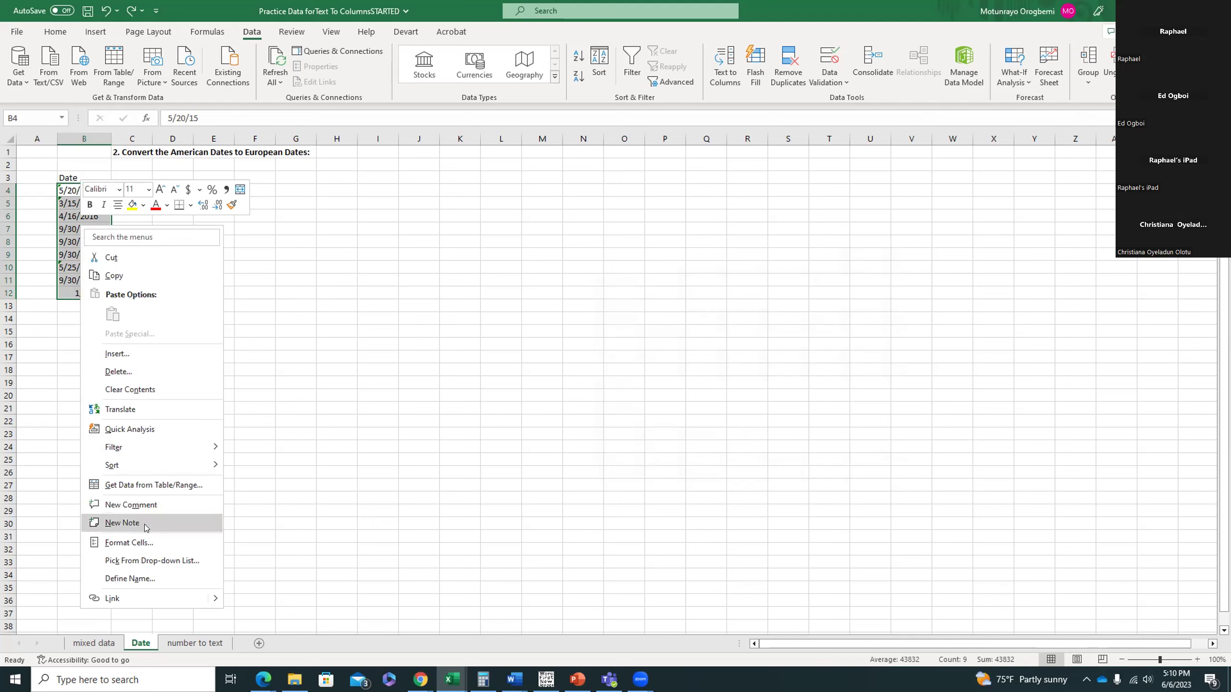
pyautogui.click(144, 544)
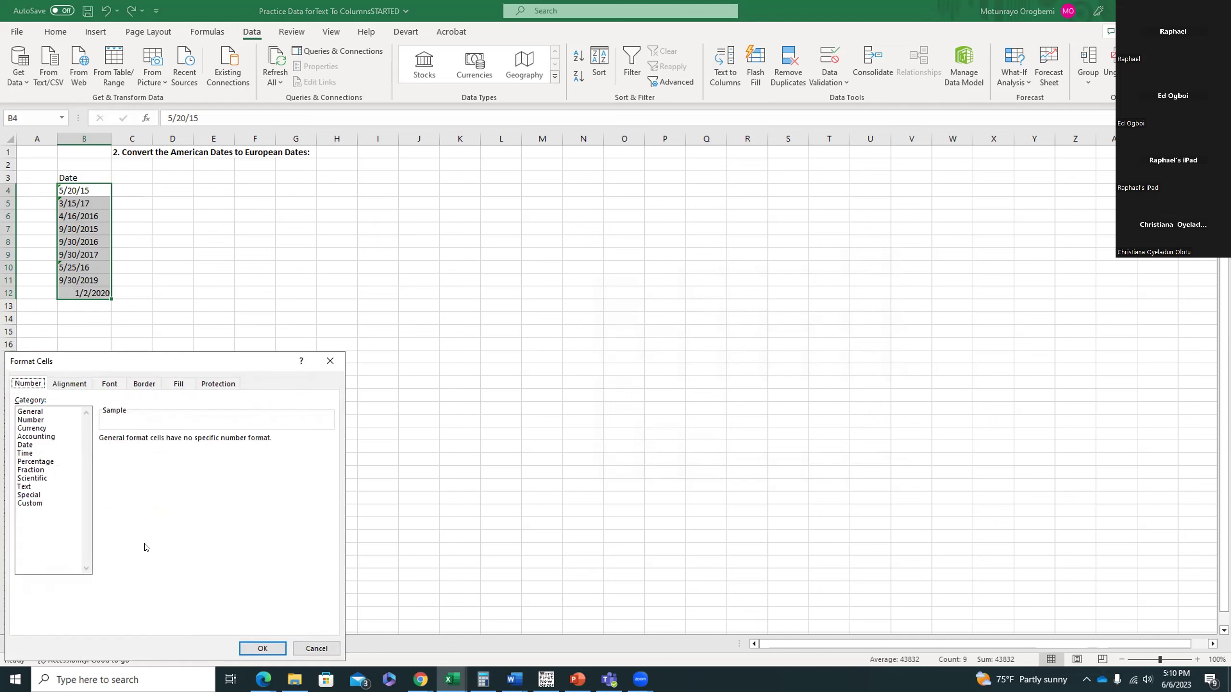
pyautogui.moveTo(179, 359); pyautogui.dragTo(442, 221)
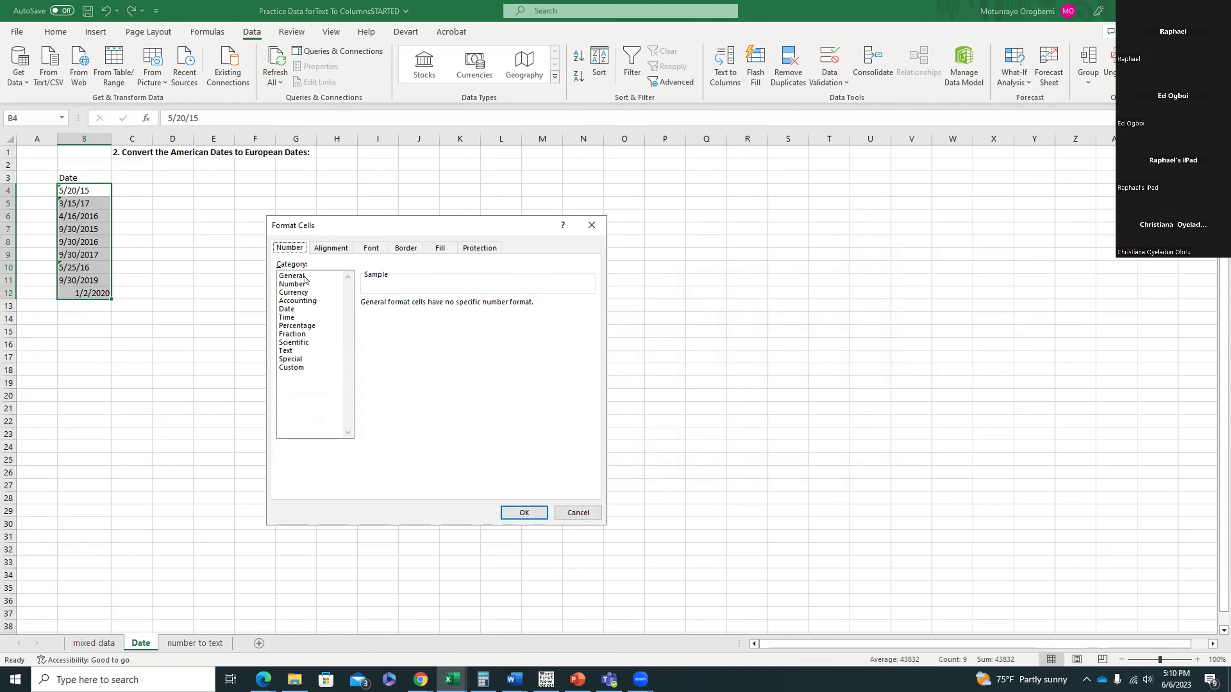
pyautogui.click(288, 308)
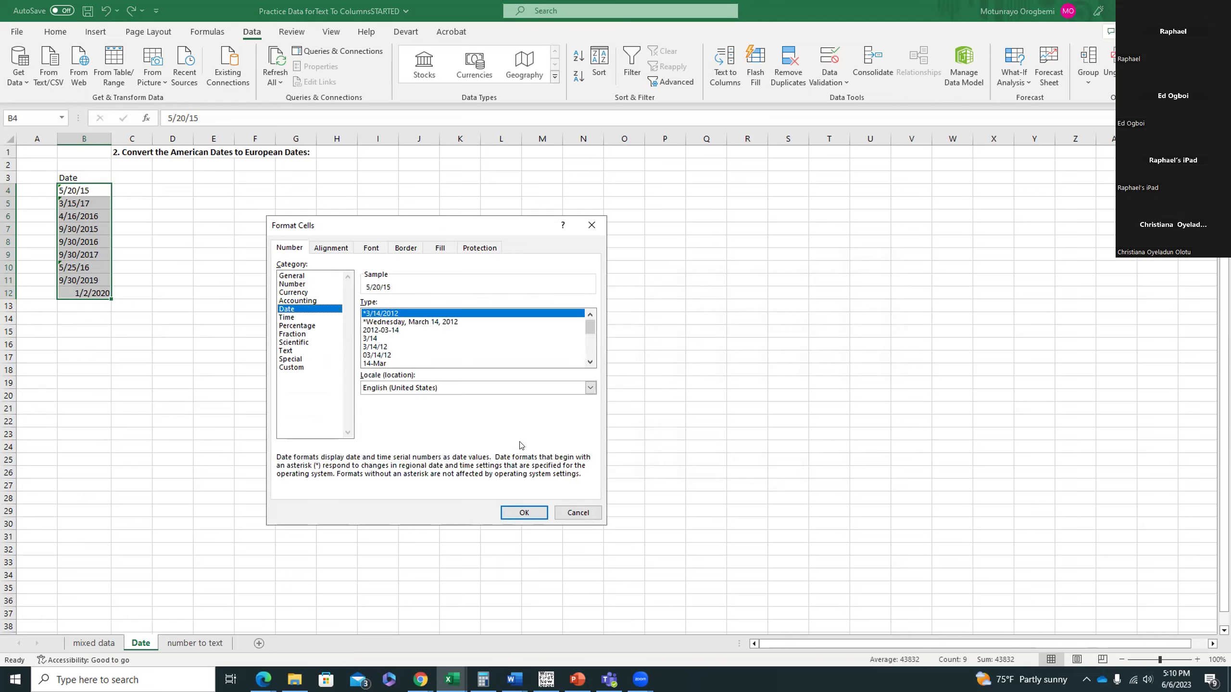
pyautogui.click(590, 388)
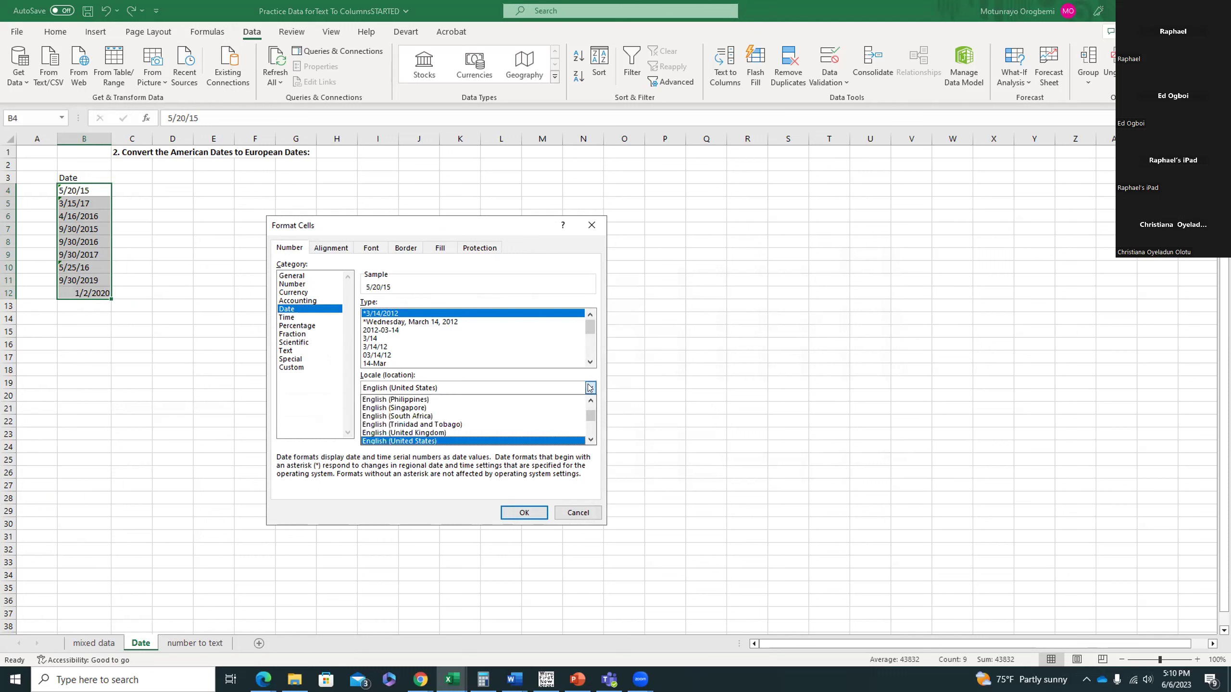
pyautogui.click(468, 432)
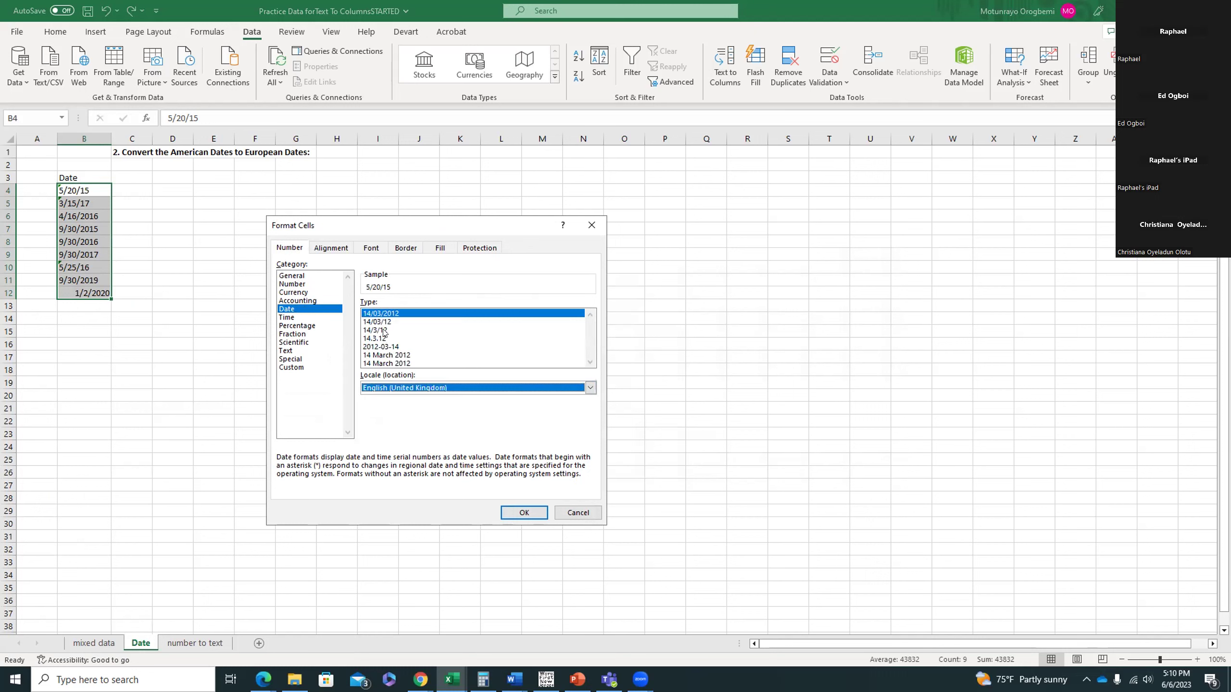
pyautogui.click(510, 509)
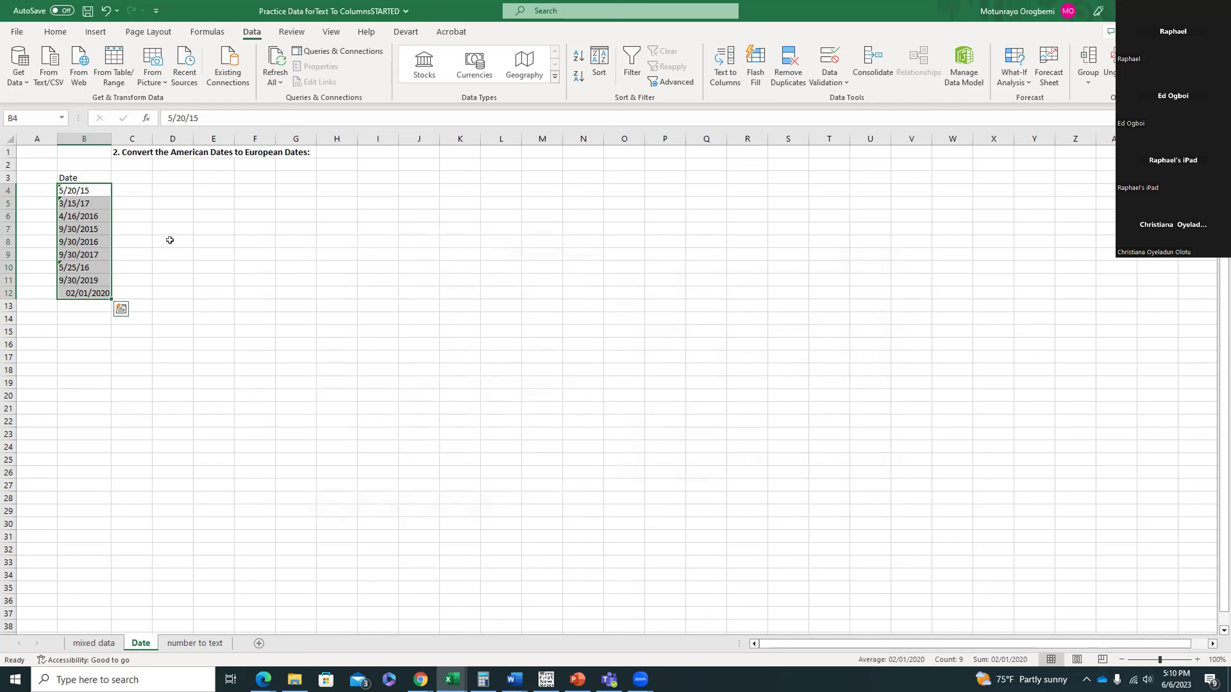
# Convert B4:B12 in place with delimited Text to Columns, using no delimiters and the DMY date format
pyautogui.click(725, 63)
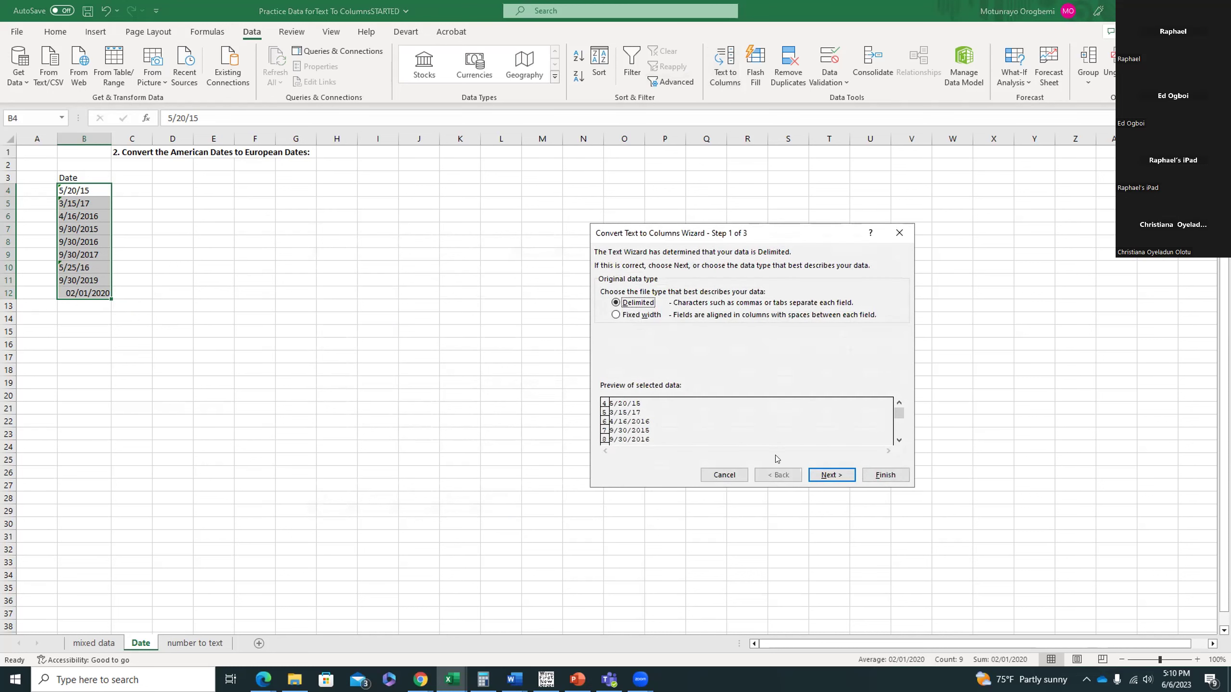
pyautogui.click(830, 474)
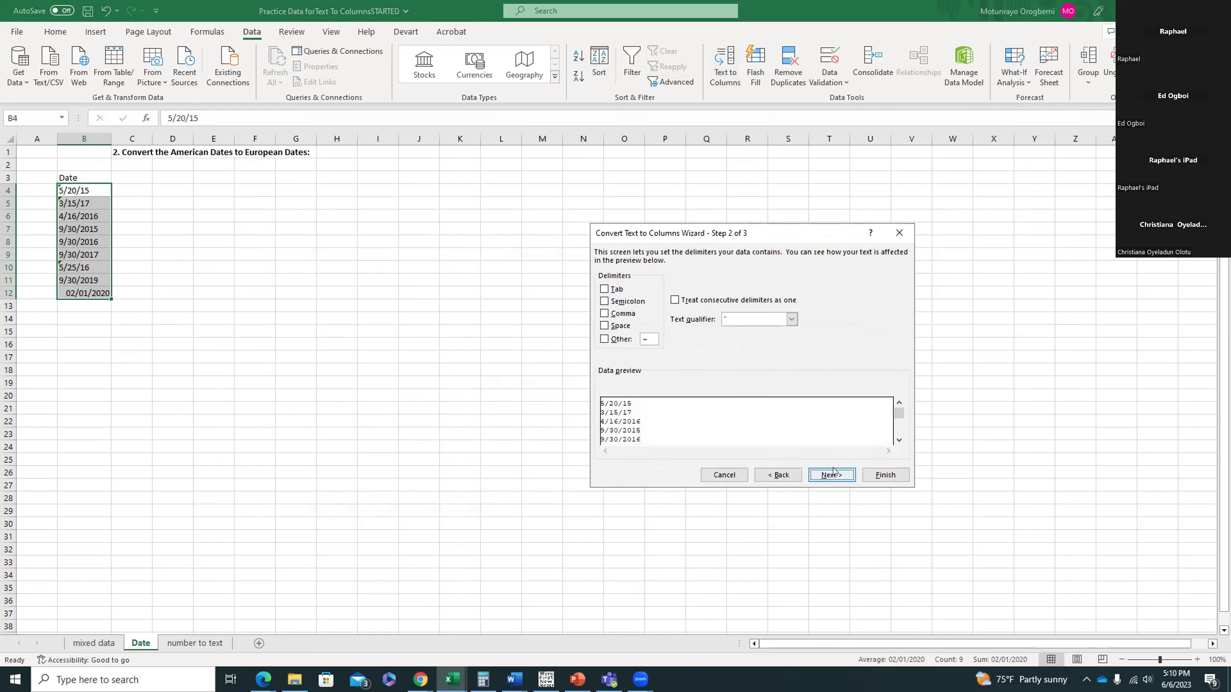
pyautogui.click(834, 473)
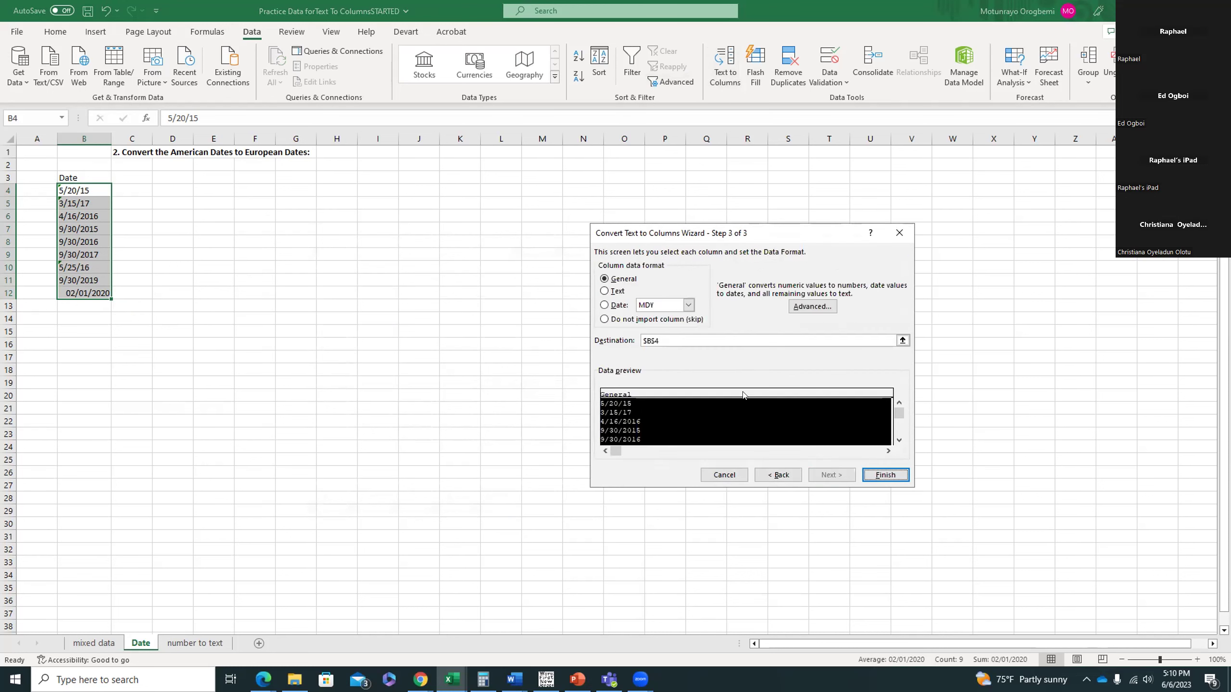
pyautogui.click(688, 305)
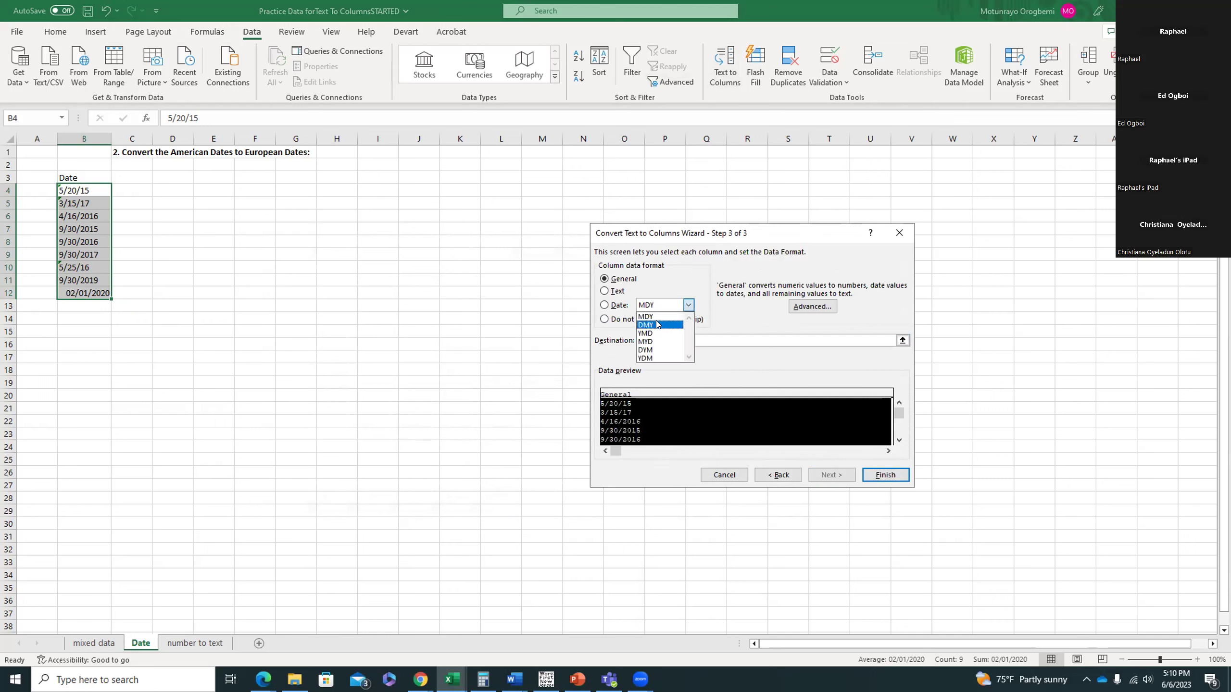
pyautogui.click(672, 325)
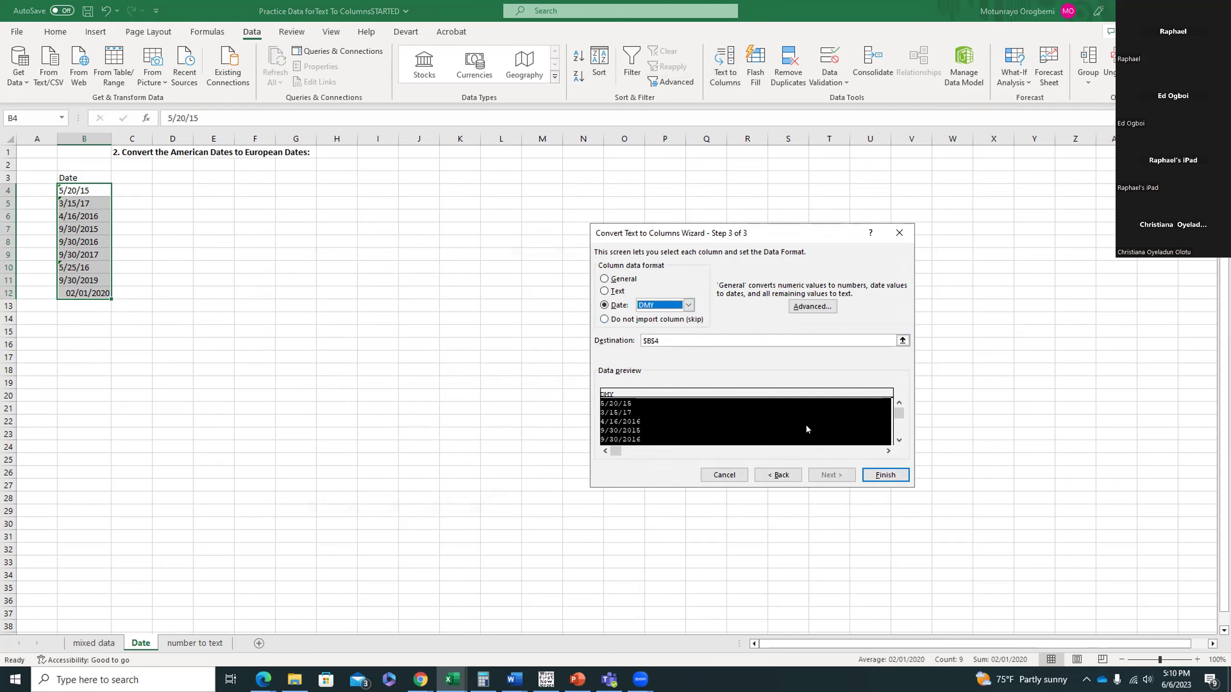
pyautogui.click(876, 475)
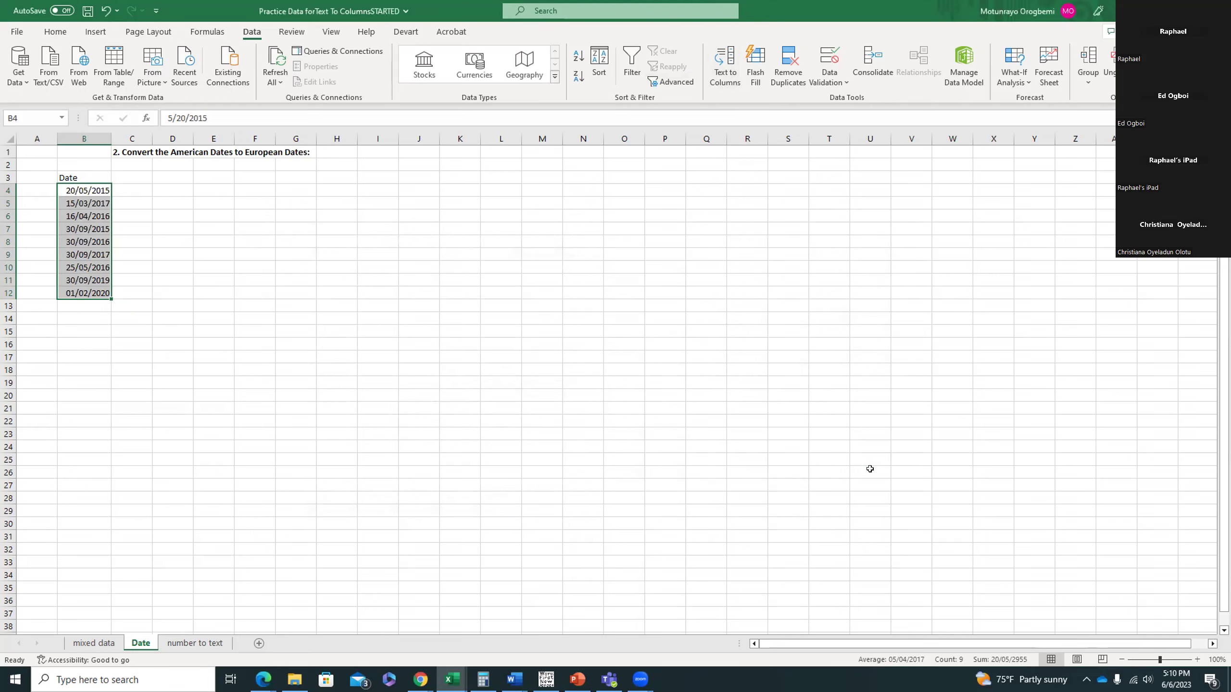
pyautogui.click(475, 448)
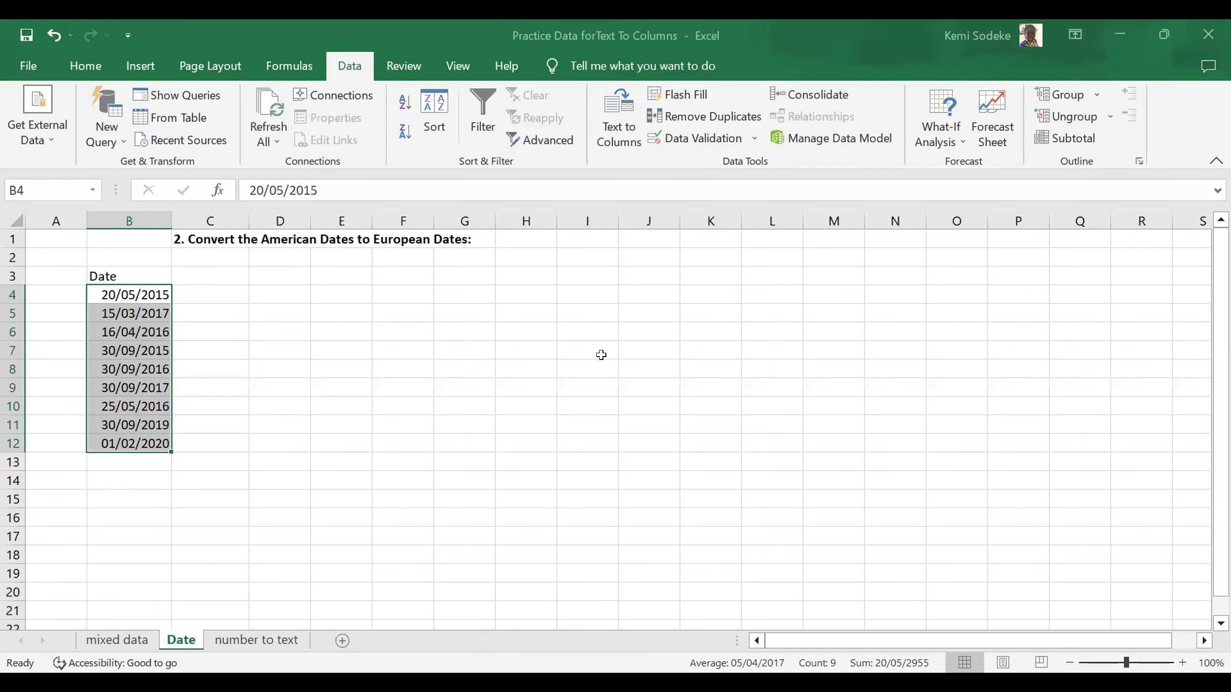
# Clear all the split data below the First Name to Full time/Part time headers in columns D to G of the mixed data sheet
pyautogui.hotkey('ctrl', 'pageup')
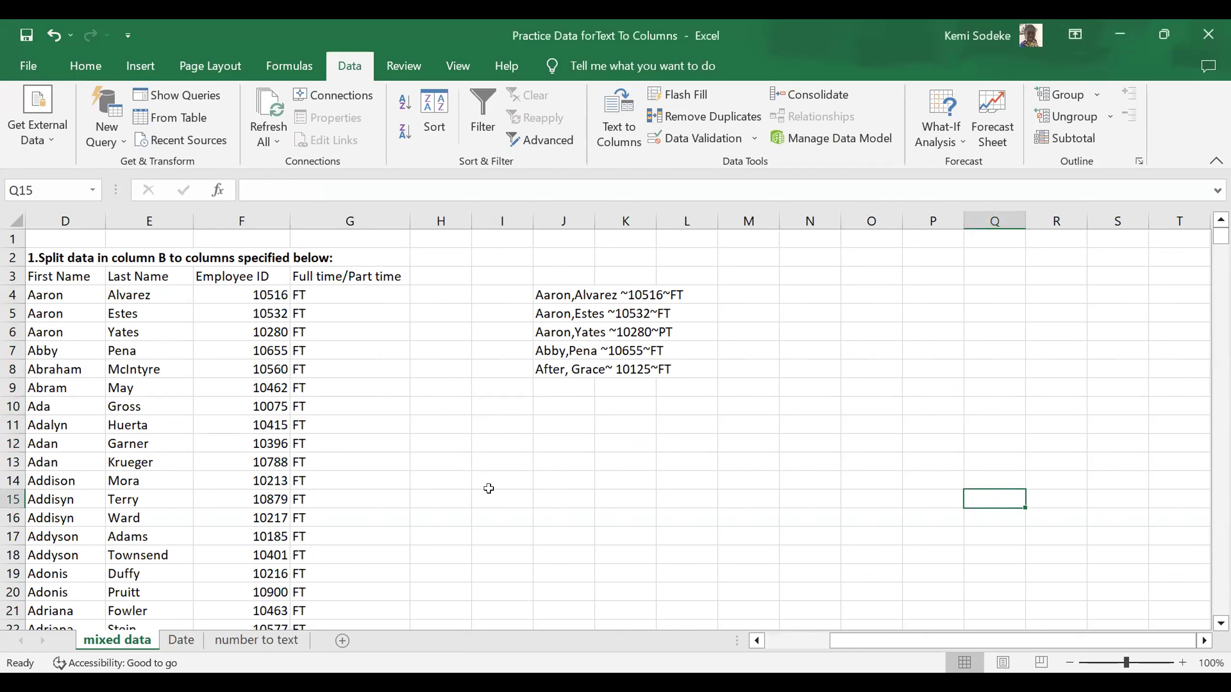
pyautogui.click(1221, 623)
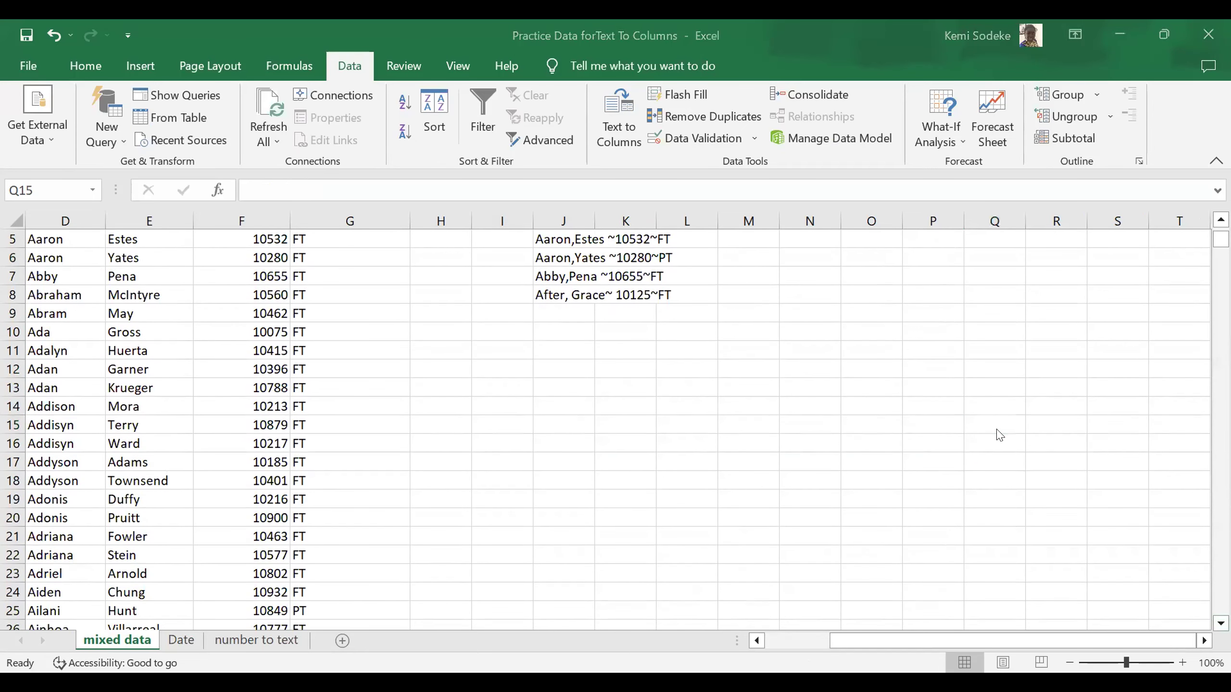
pyautogui.click(795, 647)
pyautogui.click(401, 426)
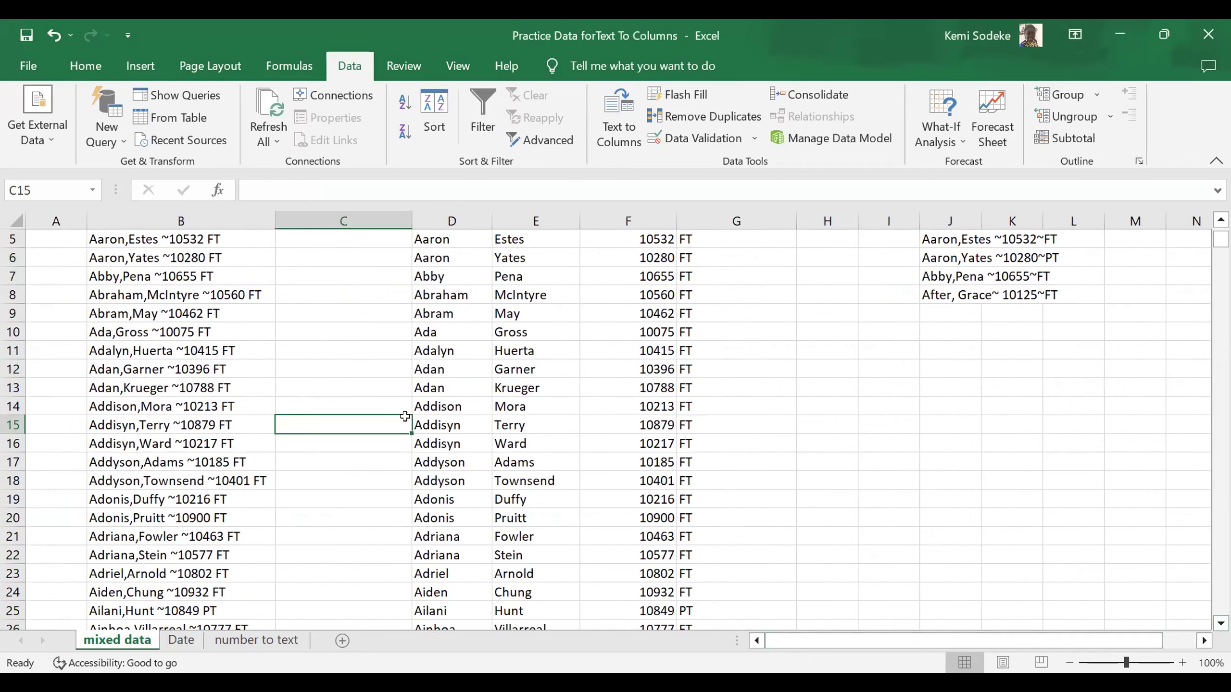
pyautogui.scroll(2, 452, 311)
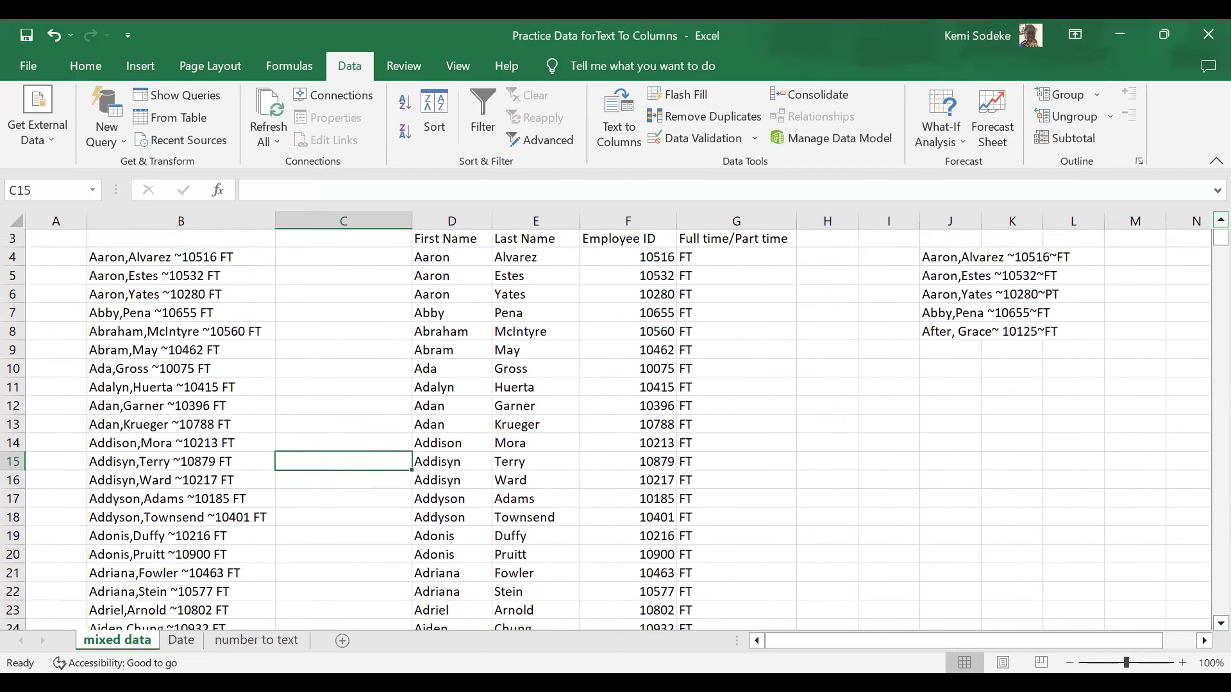
pyautogui.moveTo(438, 295); pyautogui.dragTo(694, 498)
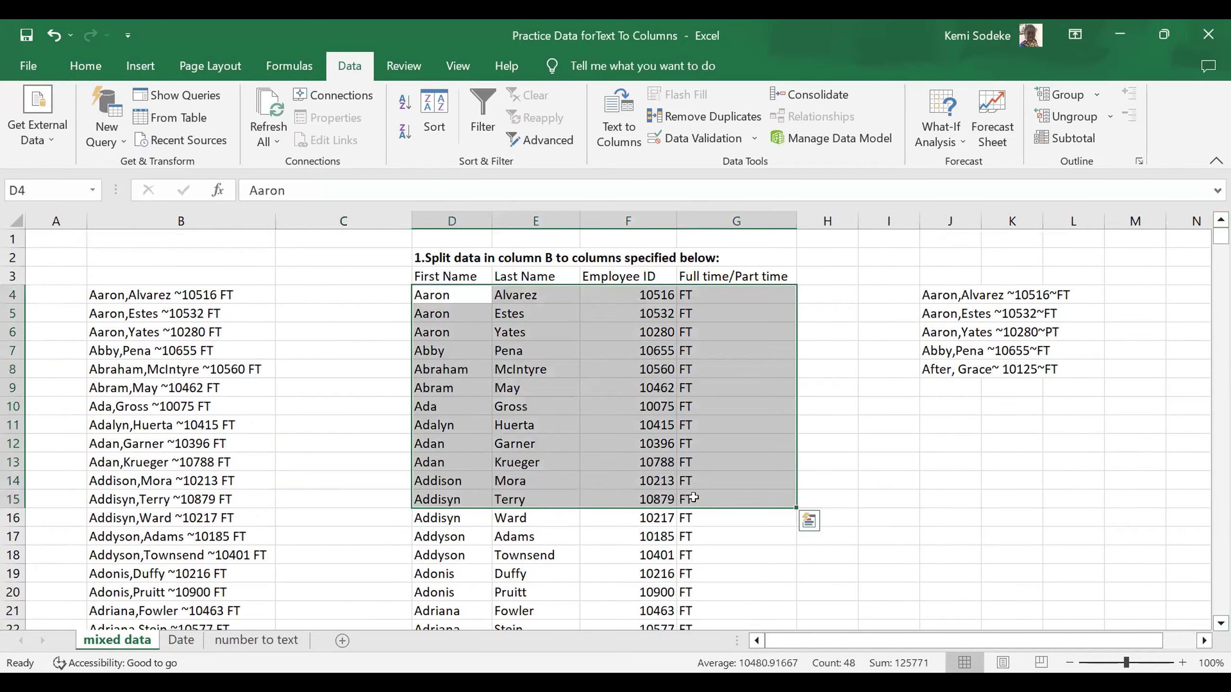
pyautogui.hotkey('ctrl', 'shift', 'Down')
pyautogui.hotkey('ctrl', 'z')
pyautogui.click(949, 460)
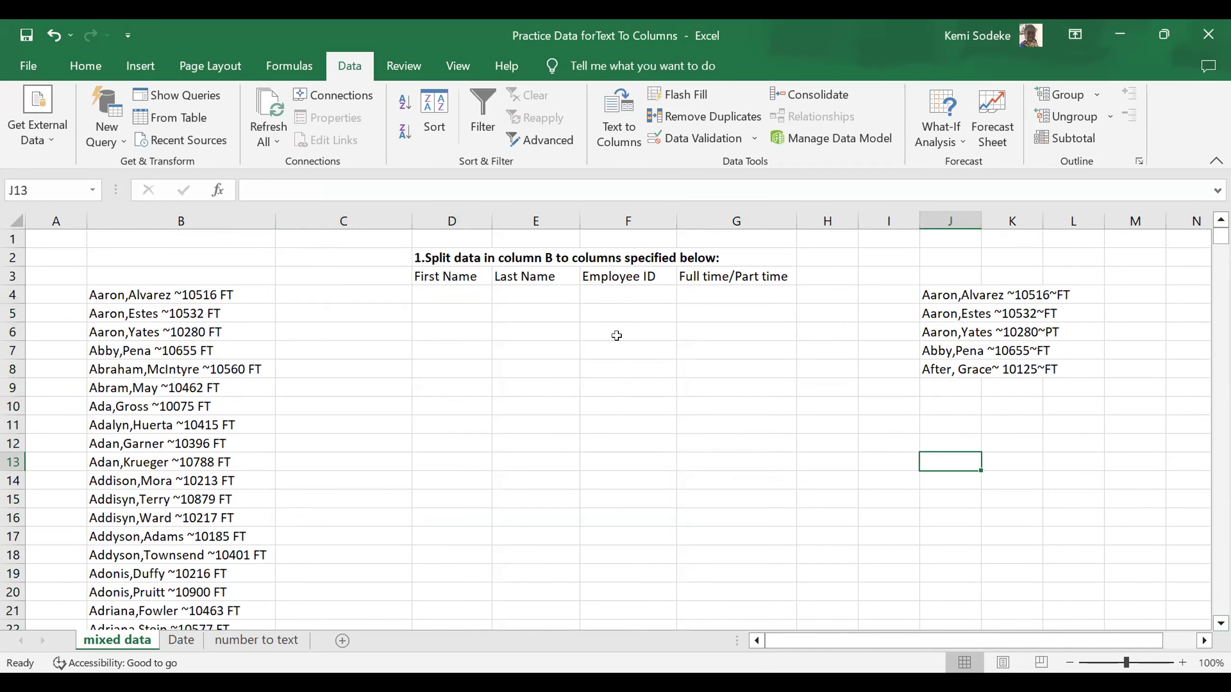
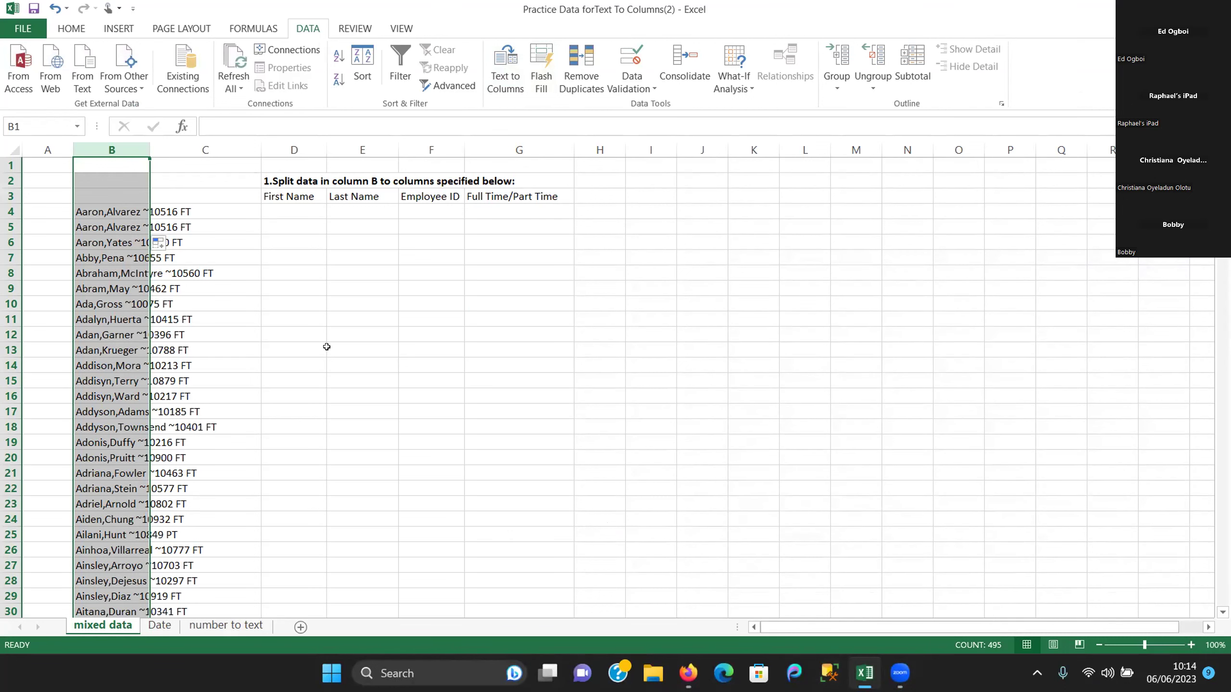
pyautogui.click(179, 187)
pyautogui.moveTo(80, 212); pyautogui.dragTo(144, 612)
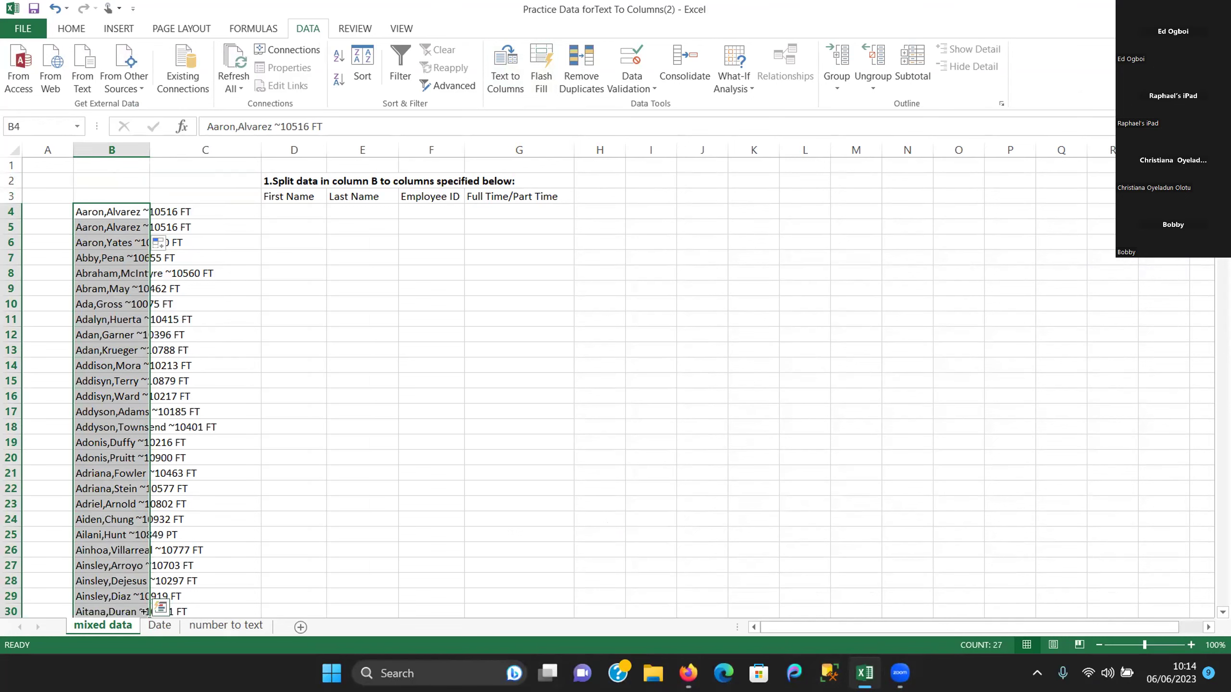
pyautogui.click(504, 68)
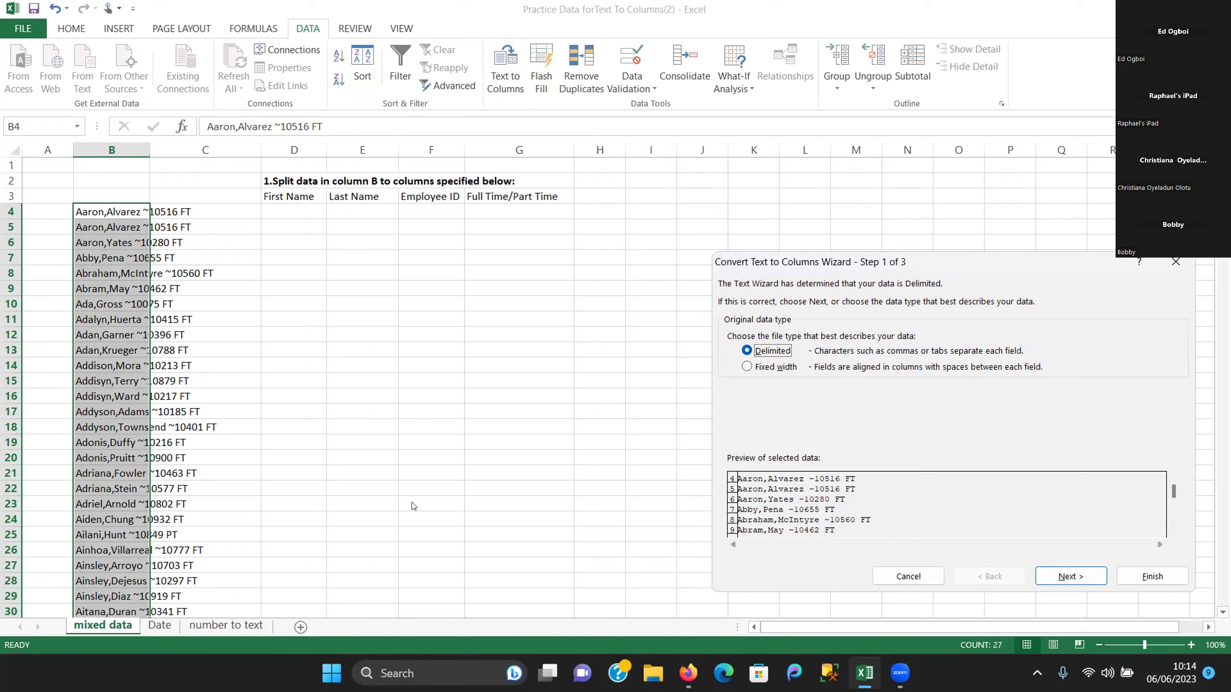
pyautogui.moveTo(893, 674)
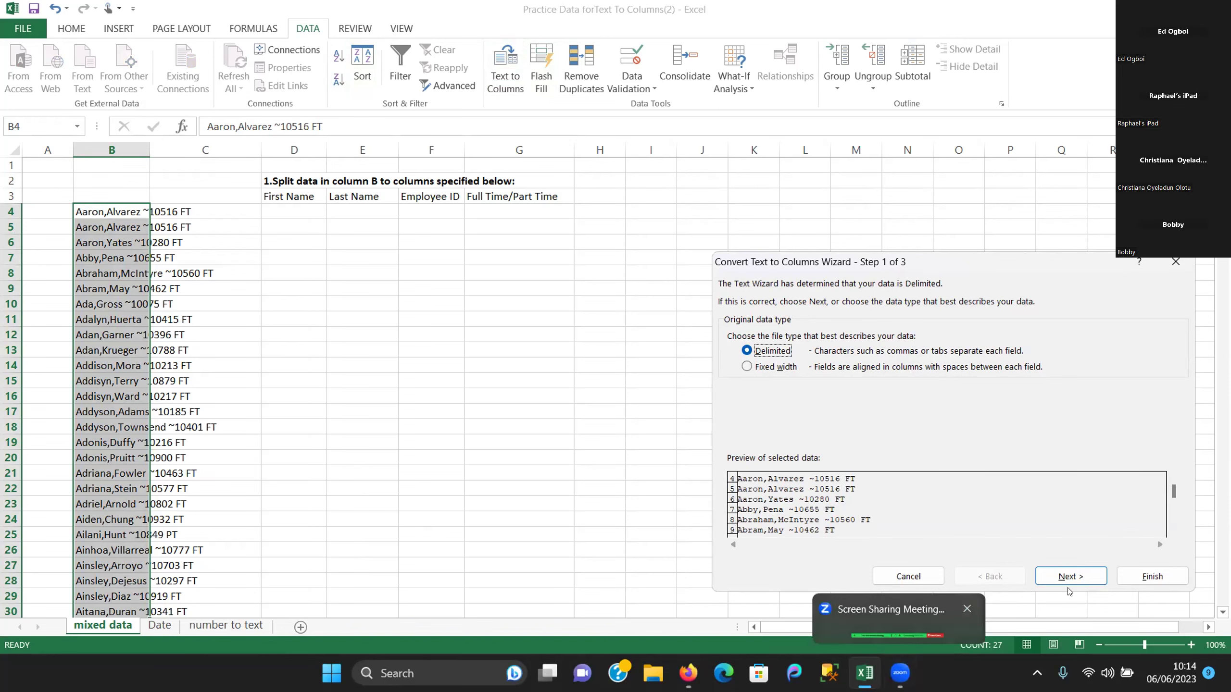
pyautogui.click(919, 579)
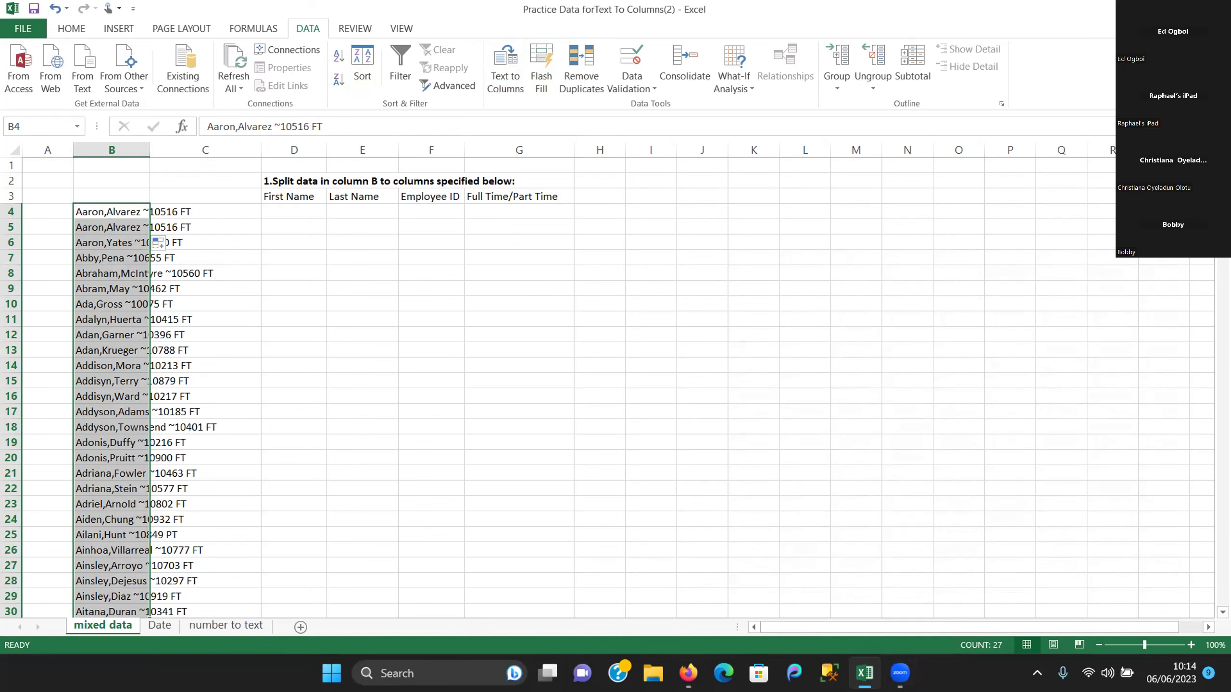
# Examine how far the employee data in column B of the mixed data sheet extends
pyautogui.scroll(-20, 605, 388)
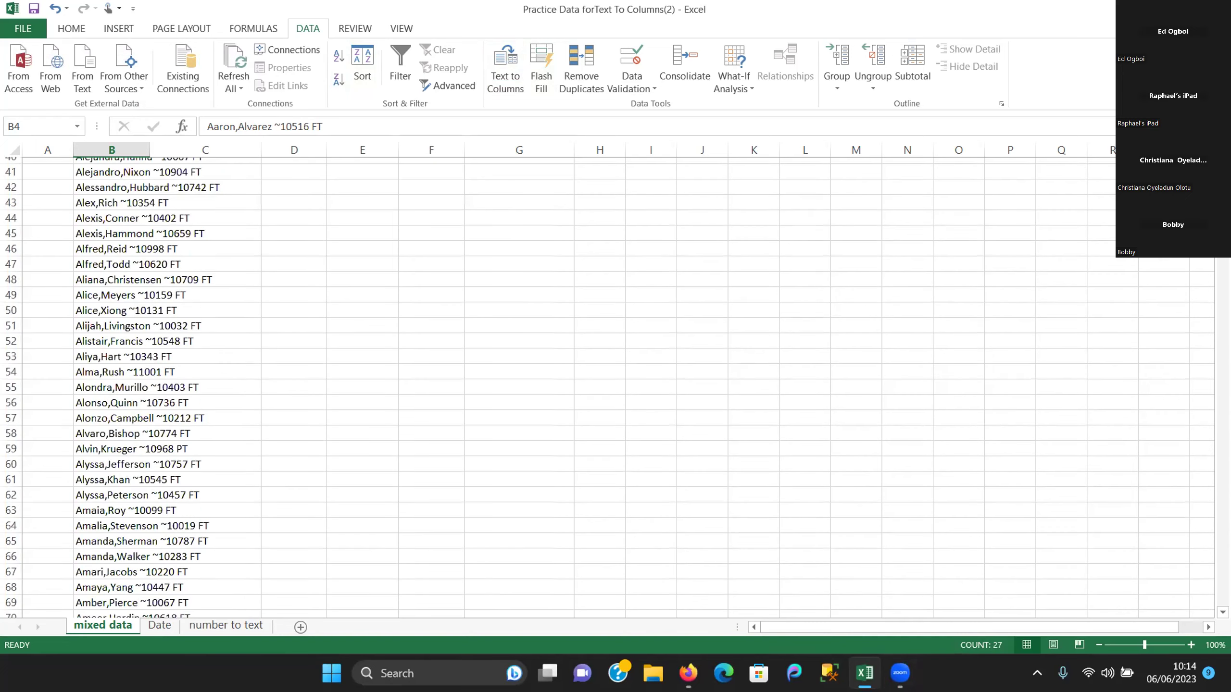
pyautogui.scroll(20, 875, 141)
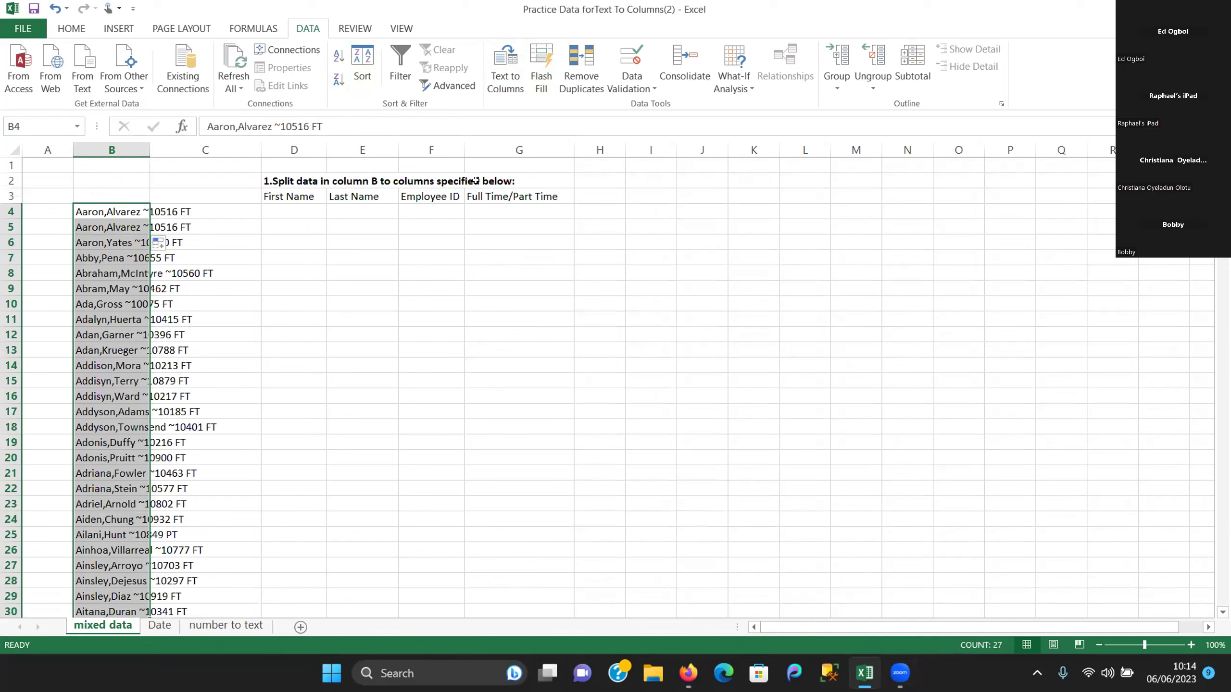
pyautogui.click(542, 181)
pyautogui.click(88, 213)
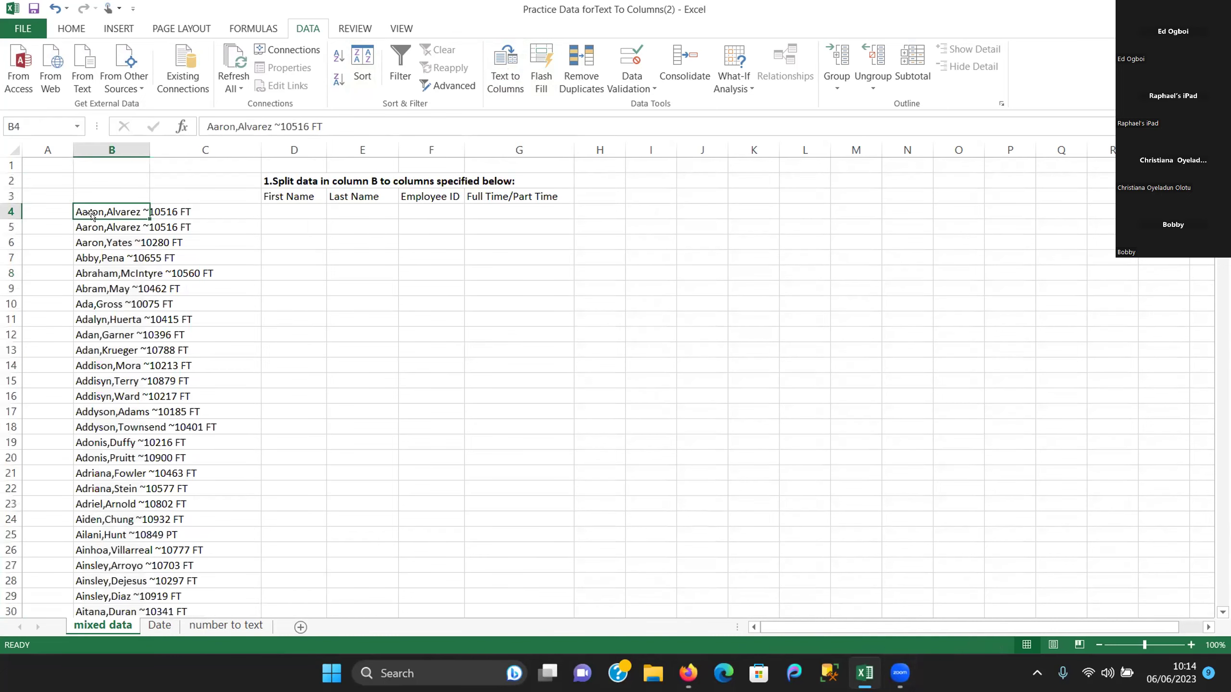
pyautogui.hotkey('ctrl', 'Down')
pyautogui.scroll(-1, 96, 168)
pyautogui.click(99, 151)
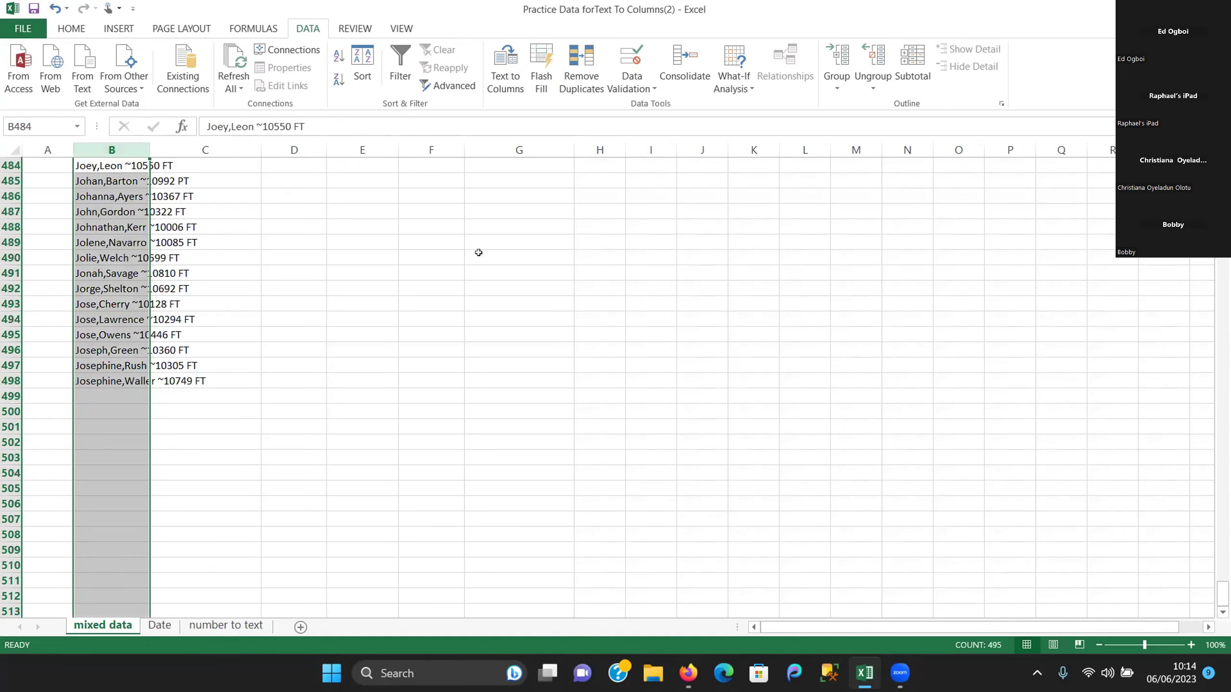
pyautogui.moveTo(1223, 594); pyautogui.dragTo(1206, 155)
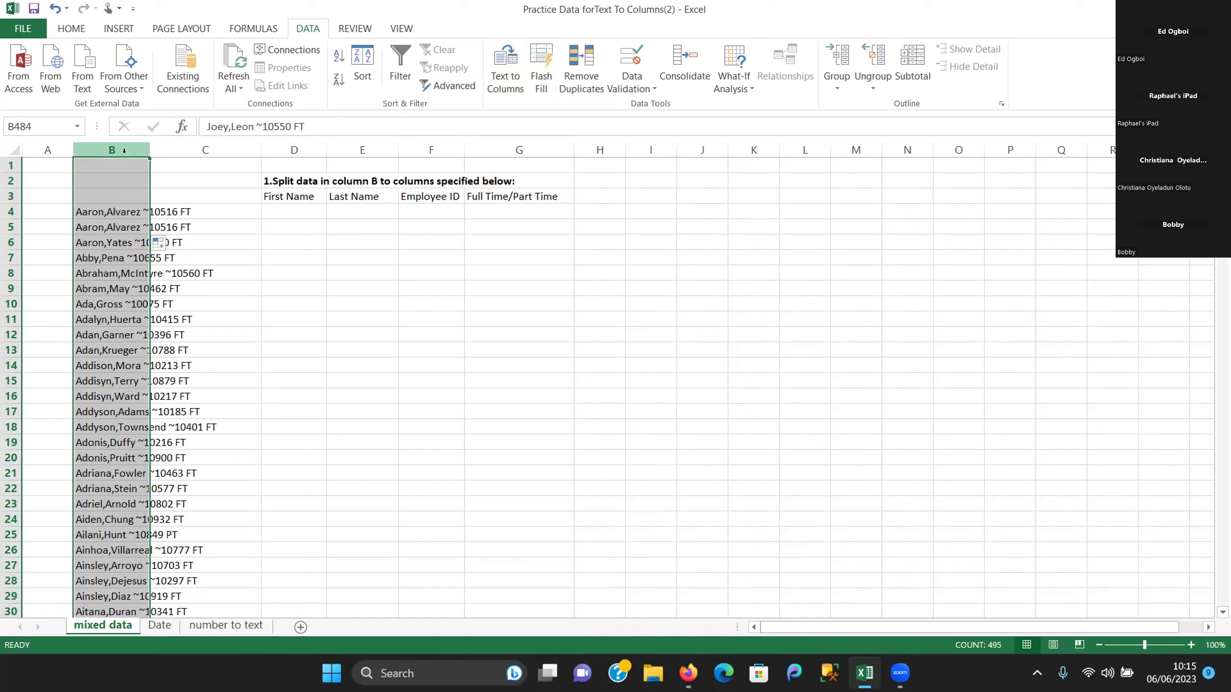
# Start a delimited Text to Columns conversion on the employee data in column B from B4 down to the last entry
pyautogui.click(121, 206)
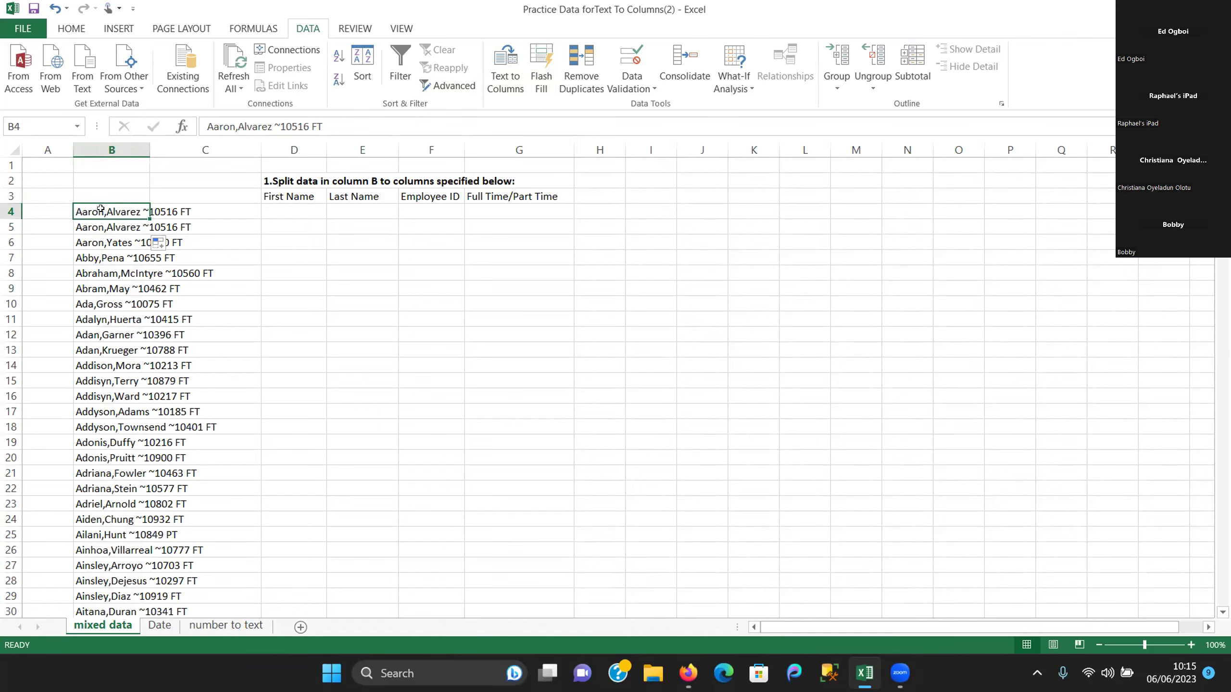
pyautogui.hotkey('ctrl', 'shift', 'Down')
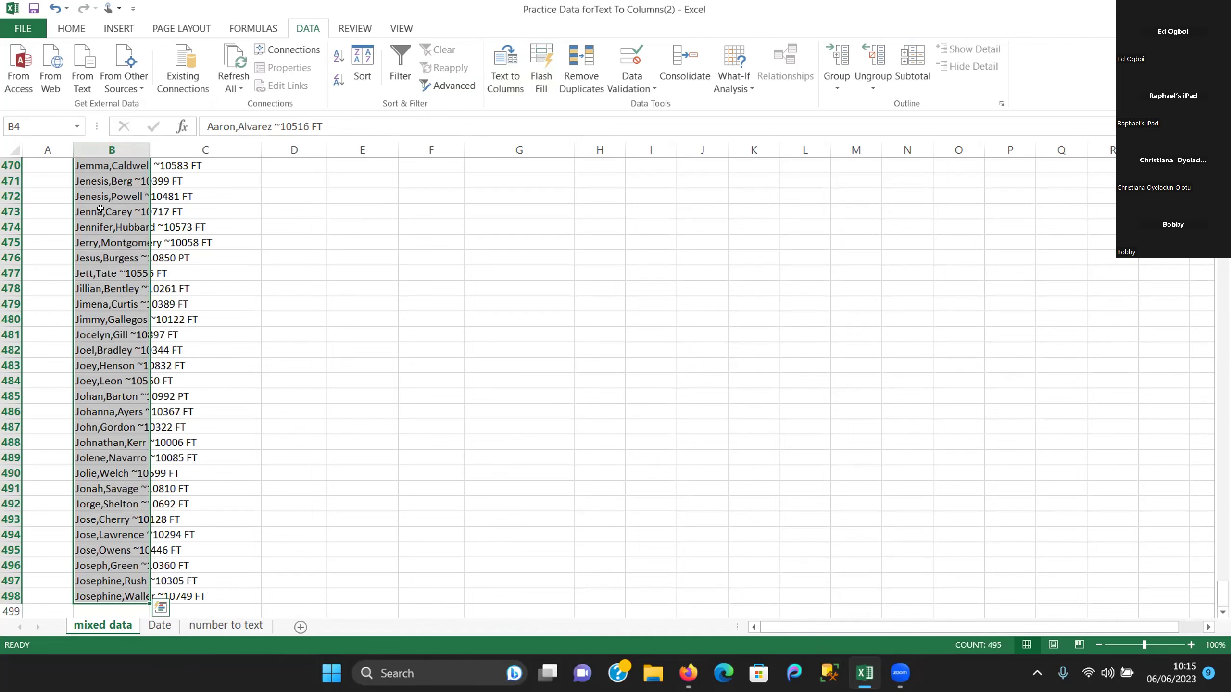
pyautogui.click(499, 67)
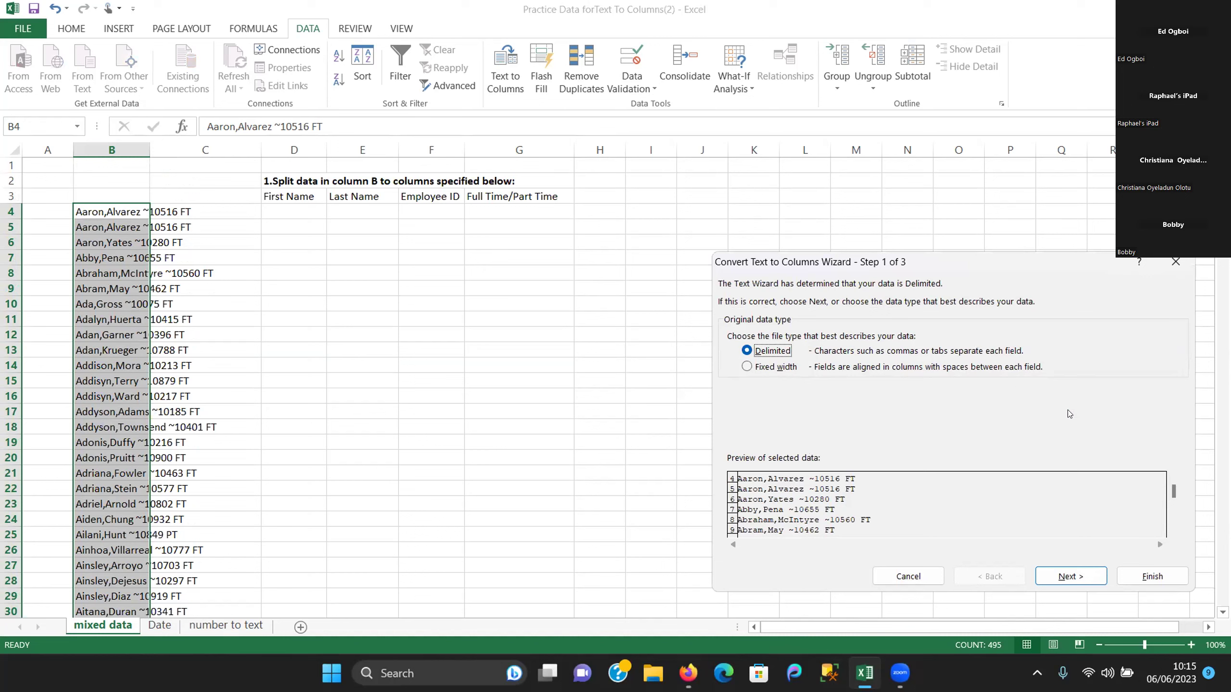
pyautogui.click(744, 366)
pyautogui.click(746, 350)
pyautogui.click(1073, 577)
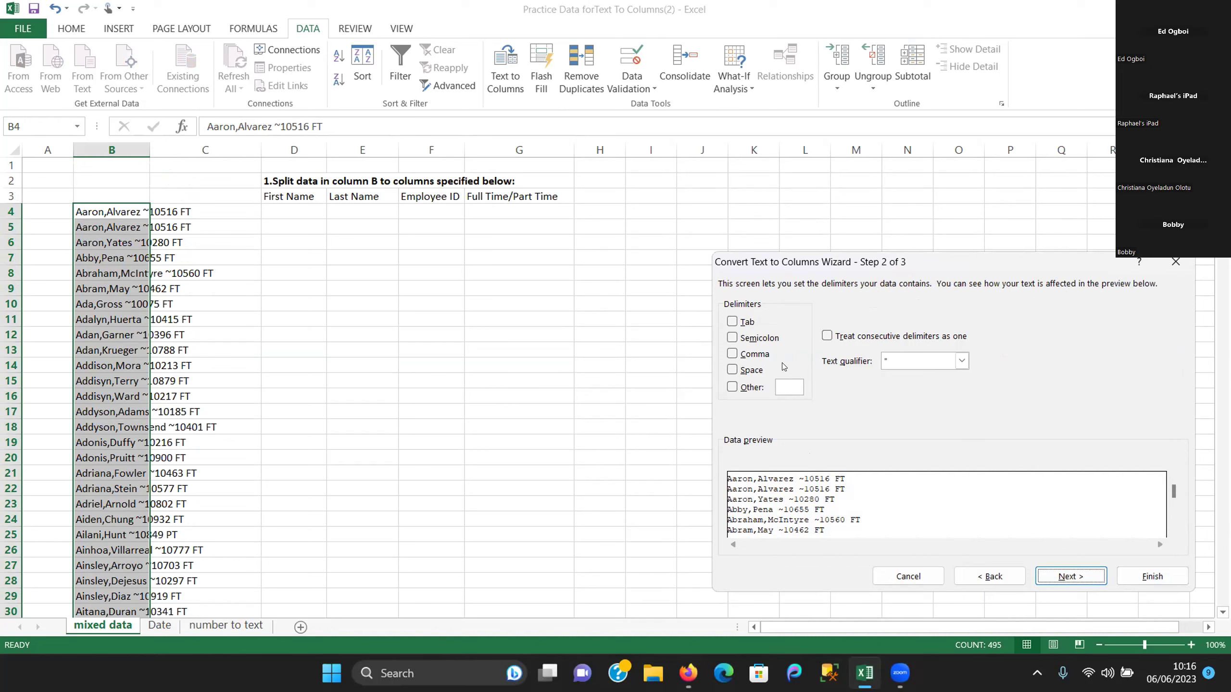
# Split the selected data in place using comma, space and the custom character ~ as delimiters
pyautogui.click(731, 354)
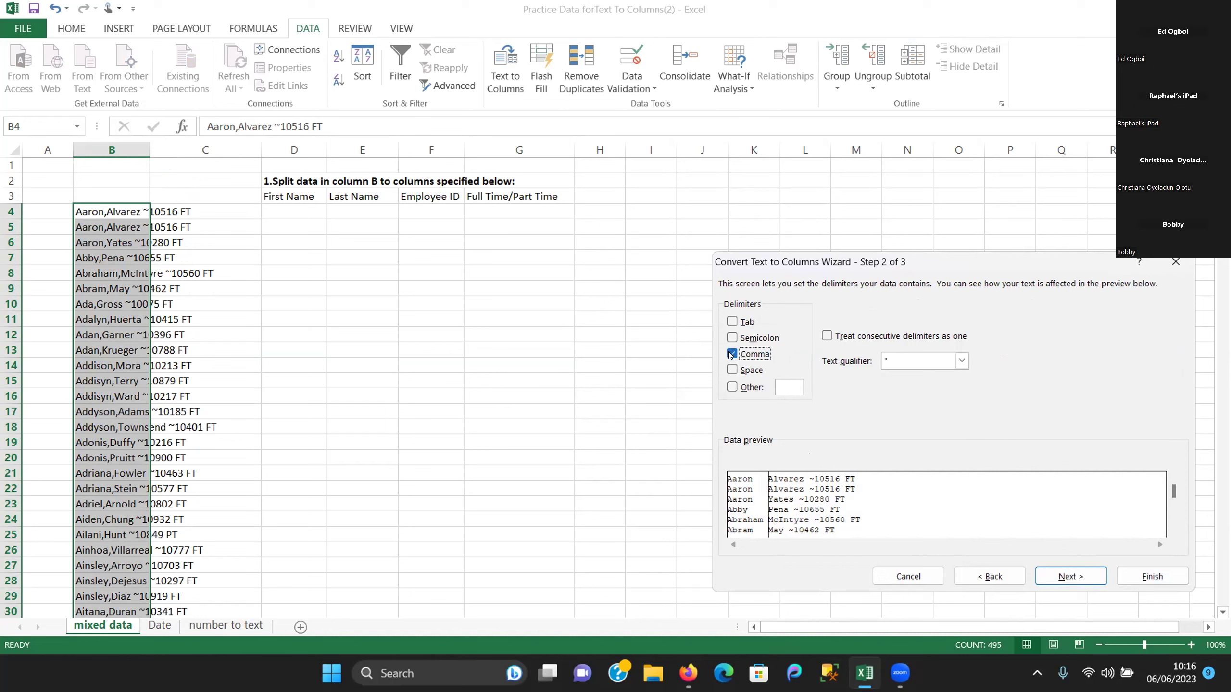
pyautogui.click(733, 369)
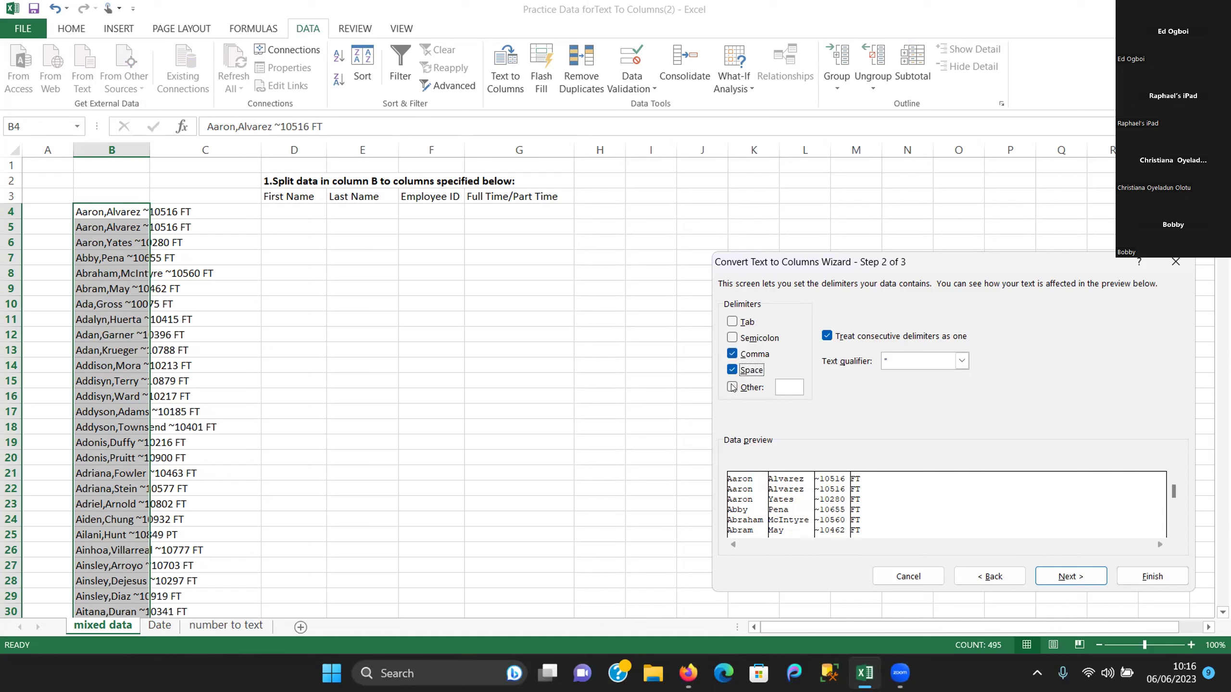
pyautogui.click(732, 387)
pyautogui.click(786, 389)
pyautogui.write('F')
pyautogui.press('BackSpace')
pyautogui.write('#')
pyautogui.press('BackSpace')
pyautogui.write('3')
pyautogui.press('BackSpace')
pyautogui.write('#')
pyautogui.press('BackSpace')
pyautogui.write('3')
pyautogui.press('BackSpace')
pyautogui.write('~')
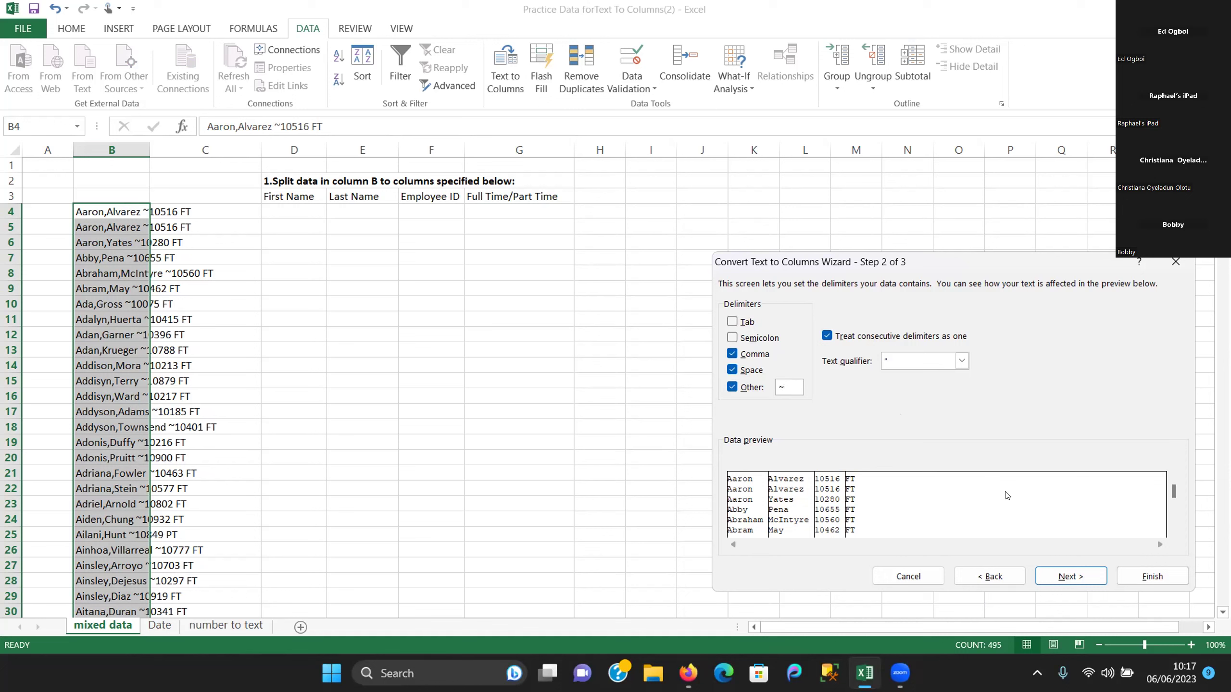
pyautogui.click(1151, 578)
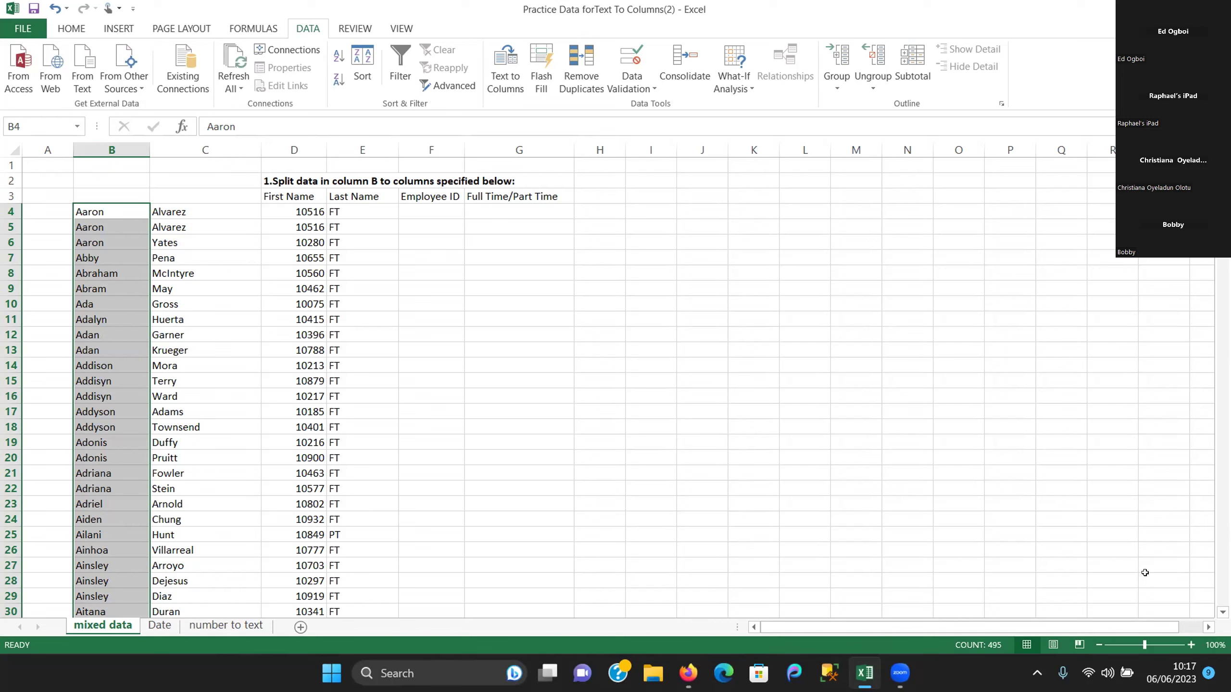
# Undo the in-place split and rerun Text to Columns with the same delimiters and destination D4, replacing the data there
pyautogui.hotkey('ctrl', 'z')
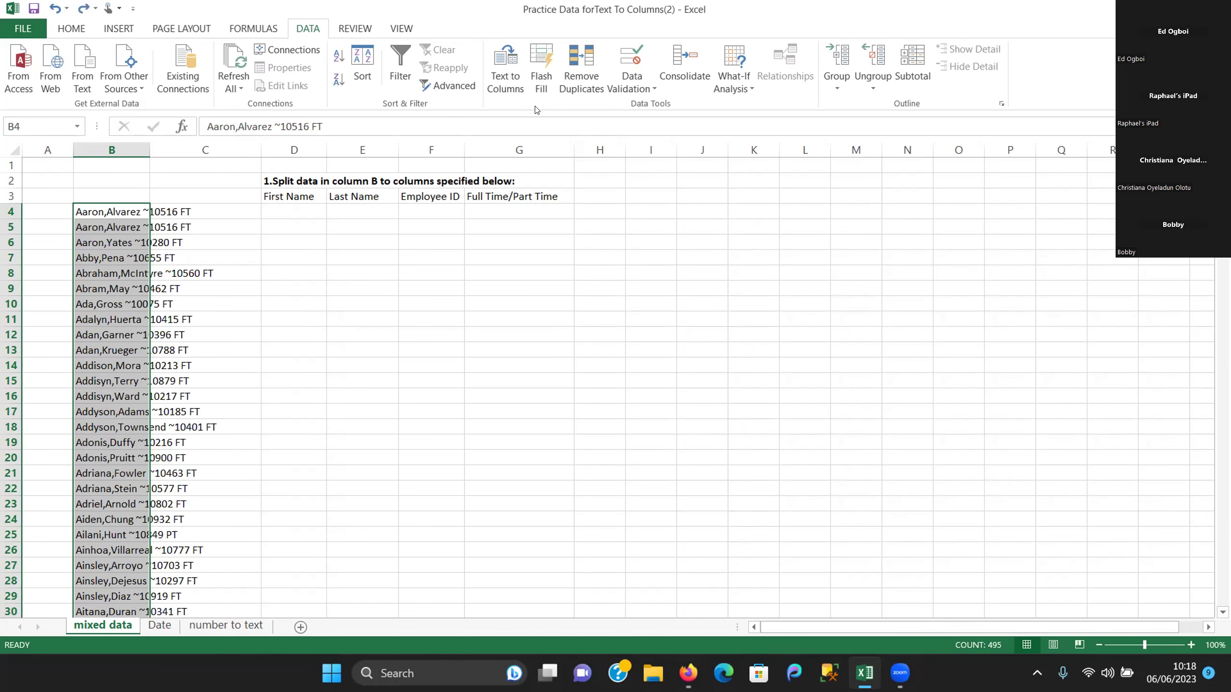
pyautogui.click(514, 72)
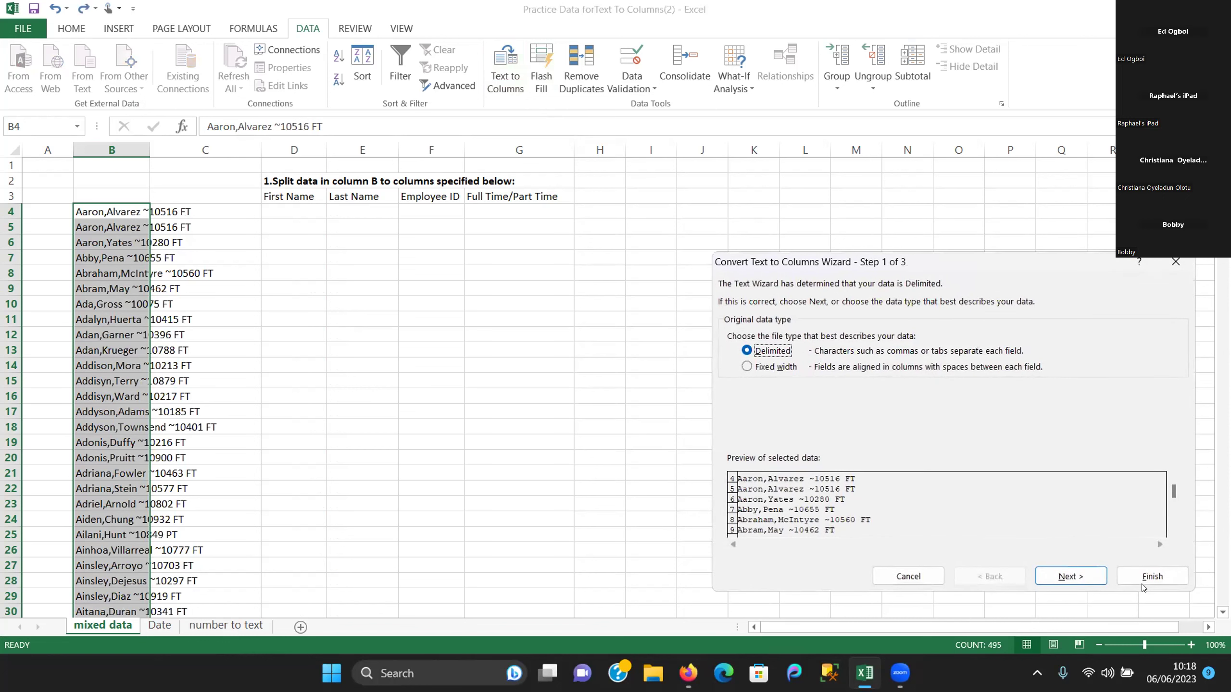
pyautogui.click(1084, 577)
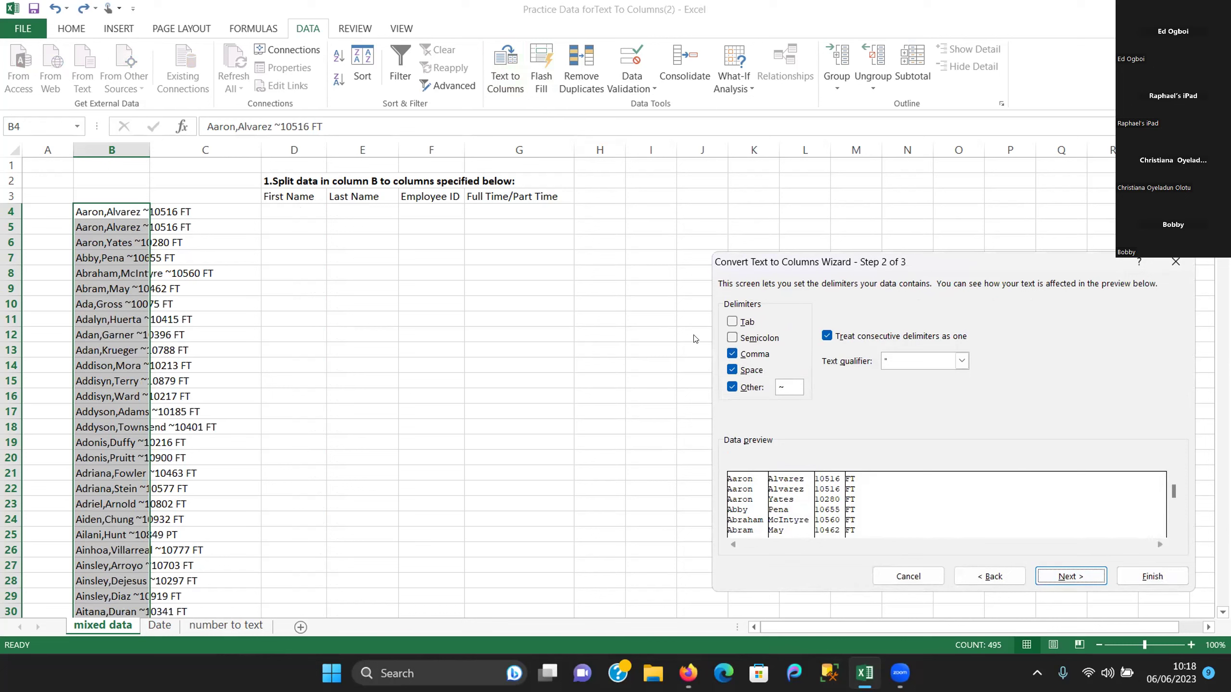
pyautogui.click(791, 387)
pyautogui.click(1090, 578)
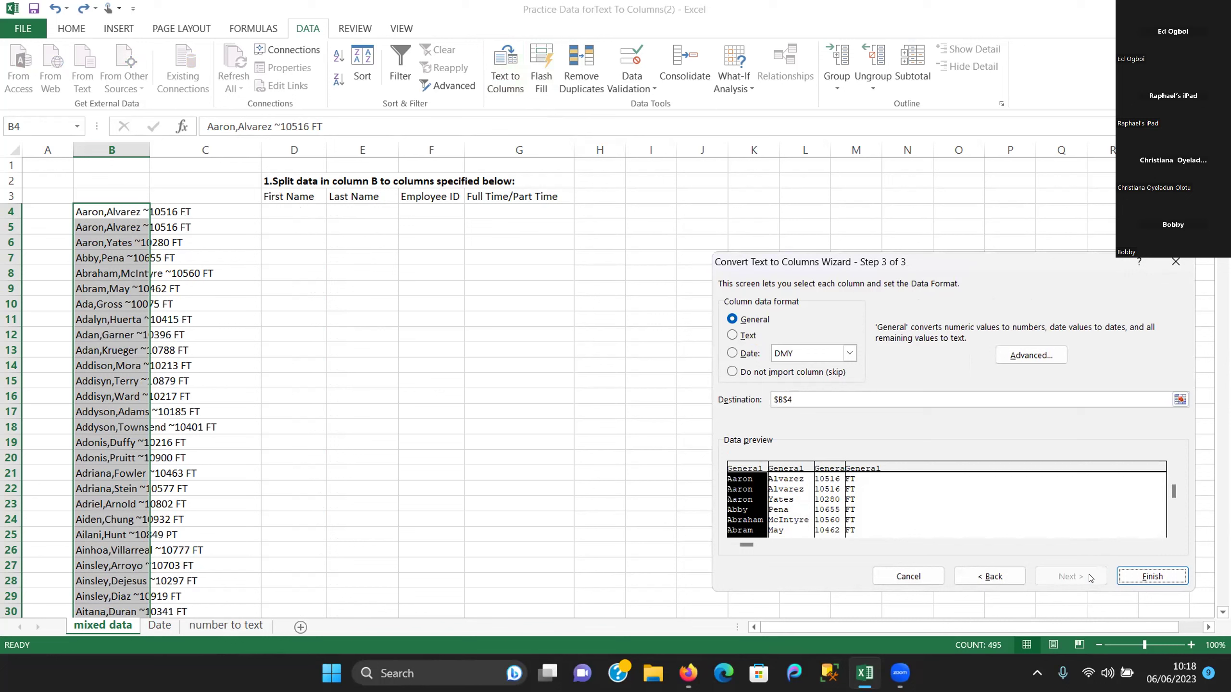
pyautogui.click(848, 399)
pyautogui.click(296, 207)
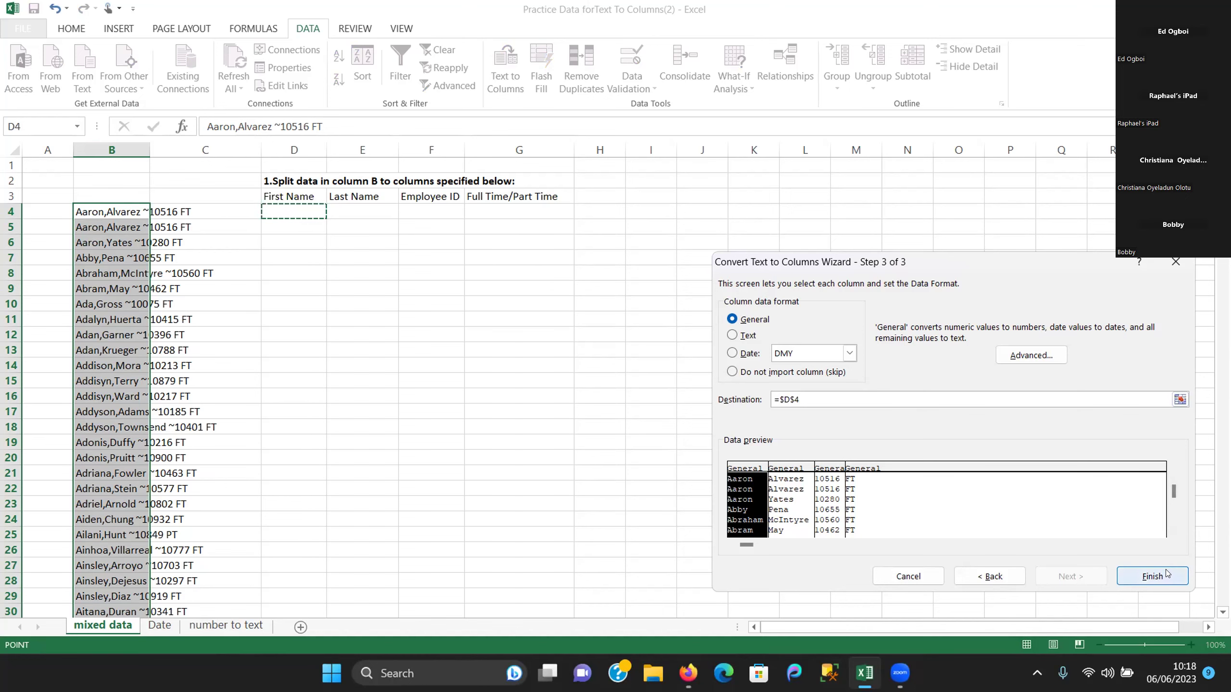
pyautogui.click(1153, 576)
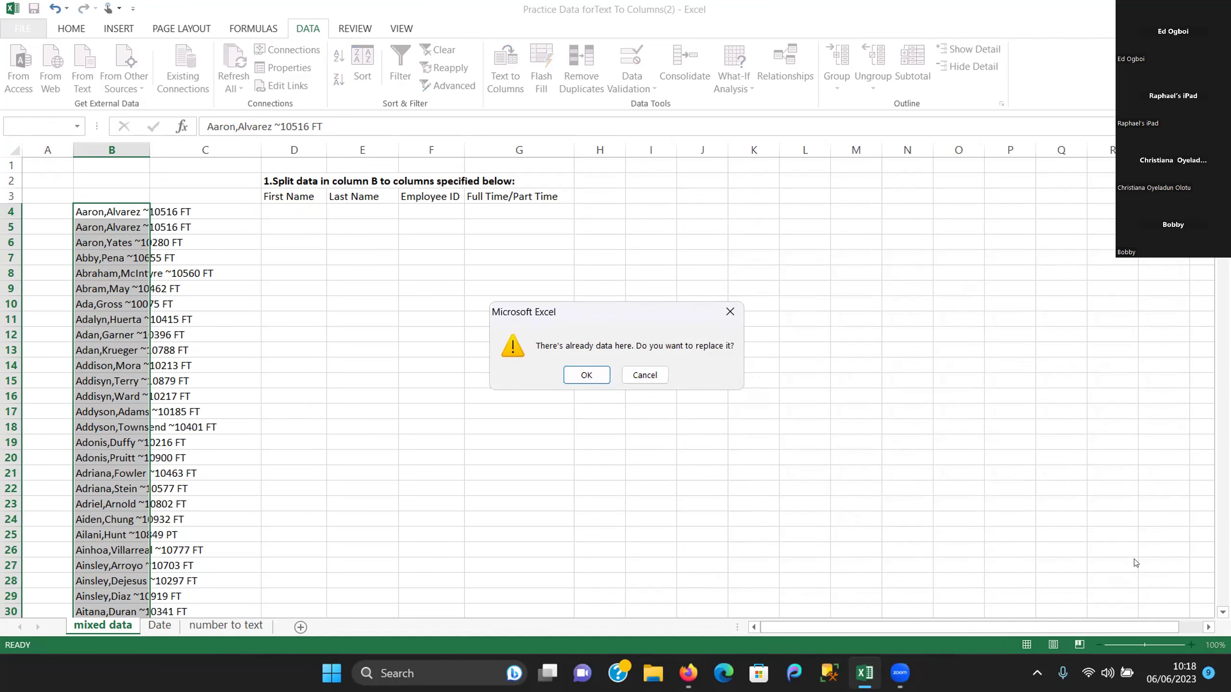
pyautogui.click(584, 374)
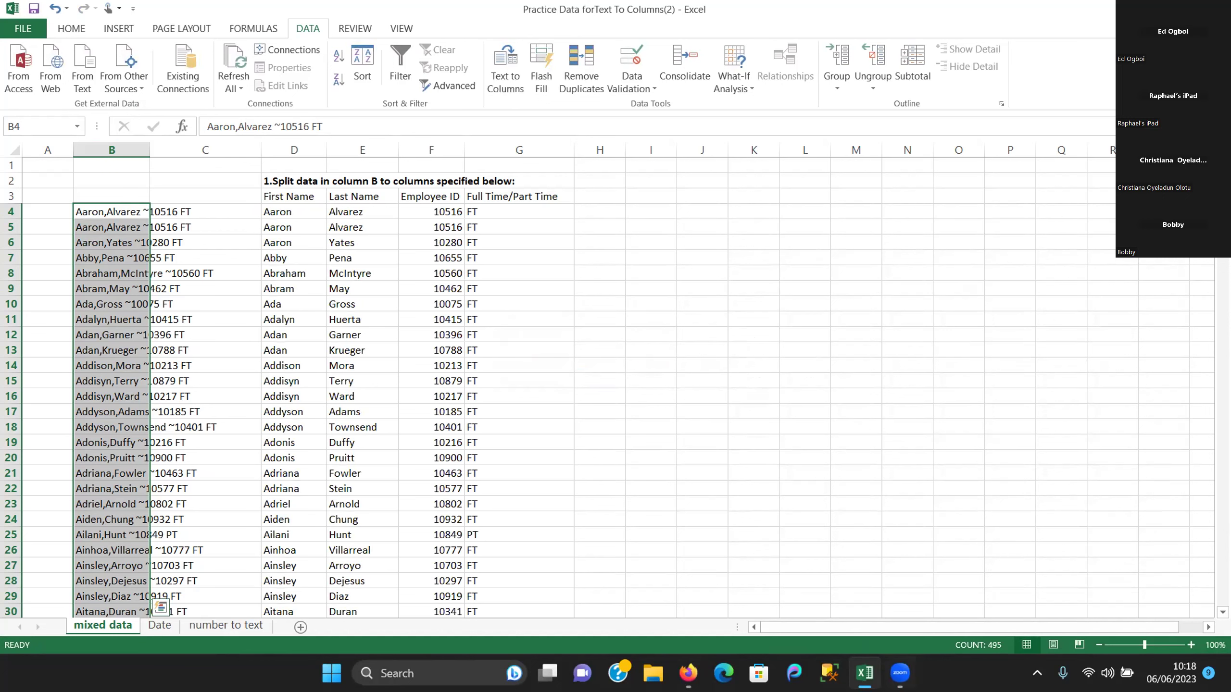
pyautogui.moveTo(900, 673)
pyautogui.click(928, 629)
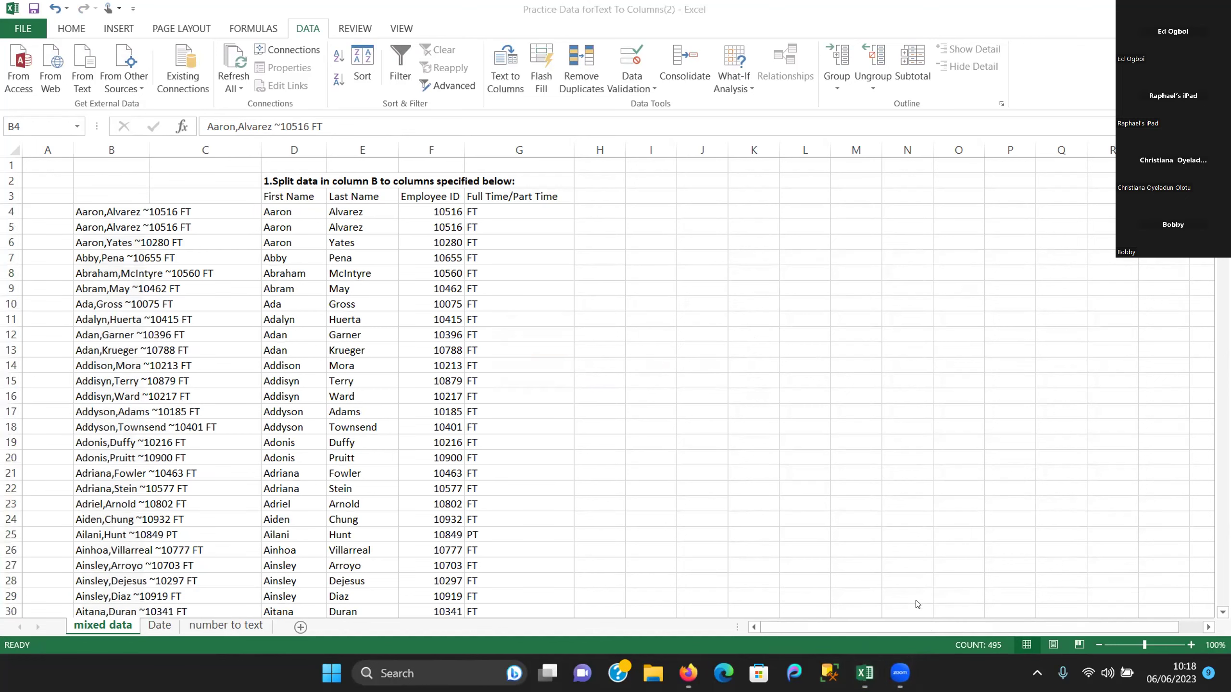
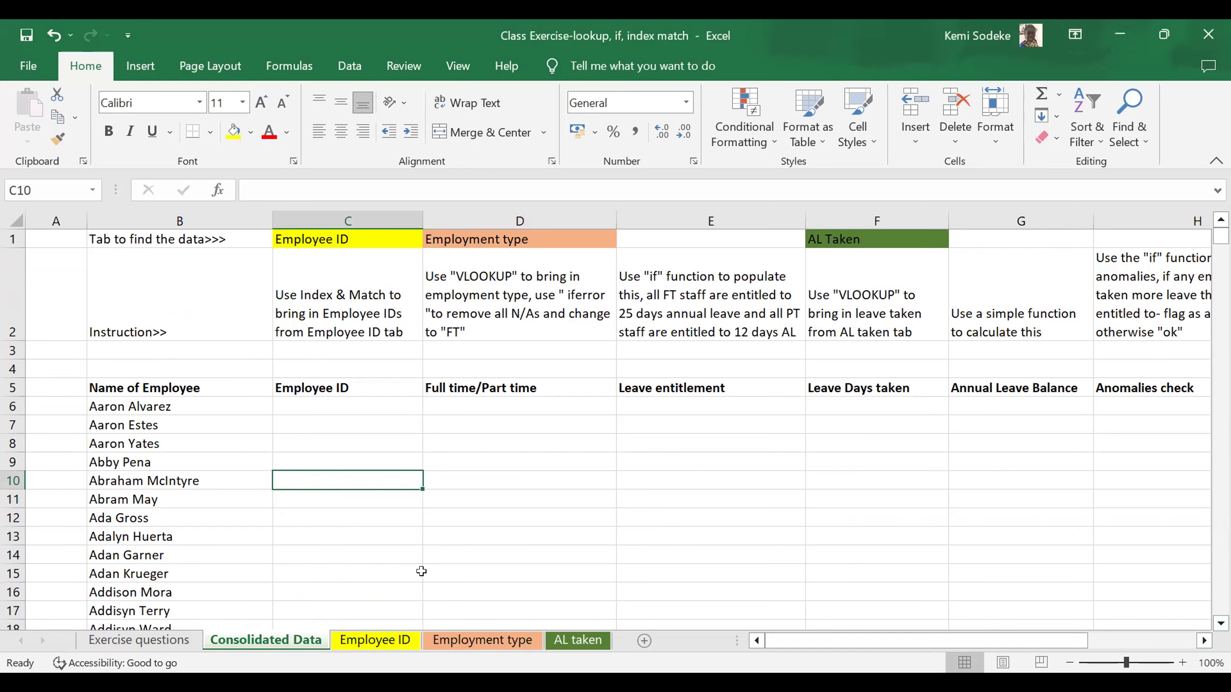
# Examine the Employee ID, Employment type and AL taken sheets as data sources for the Consolidated Data columns
pyautogui.click(372, 642)
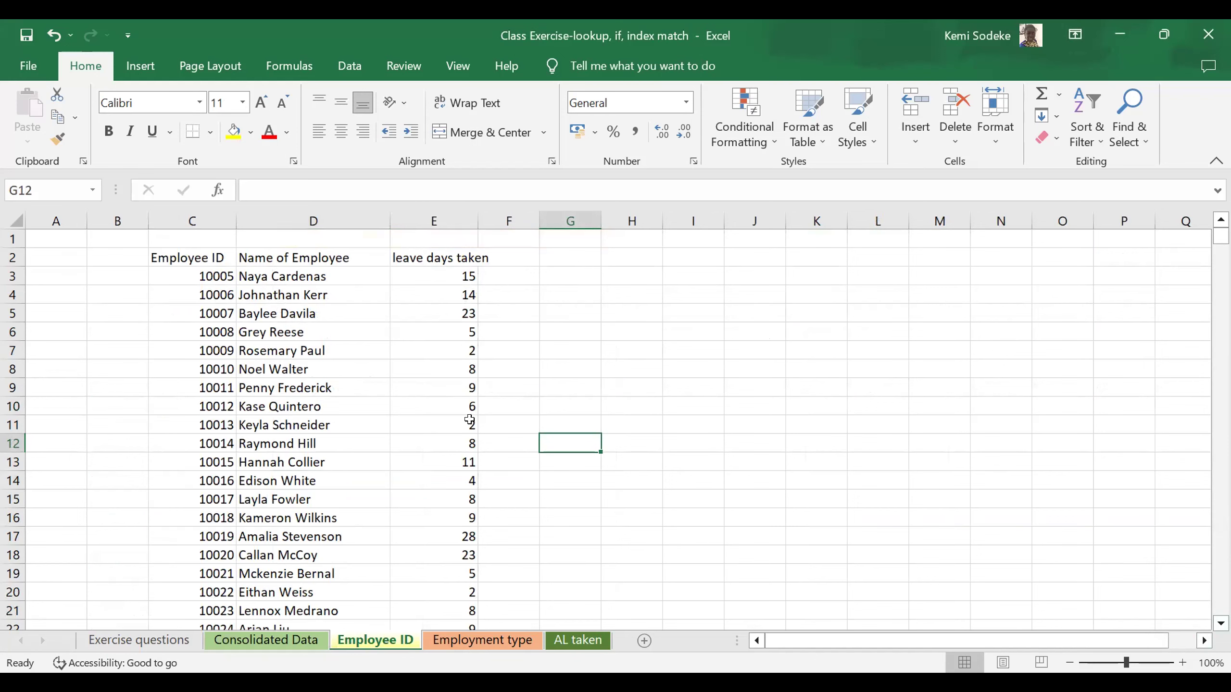
pyautogui.click(287, 644)
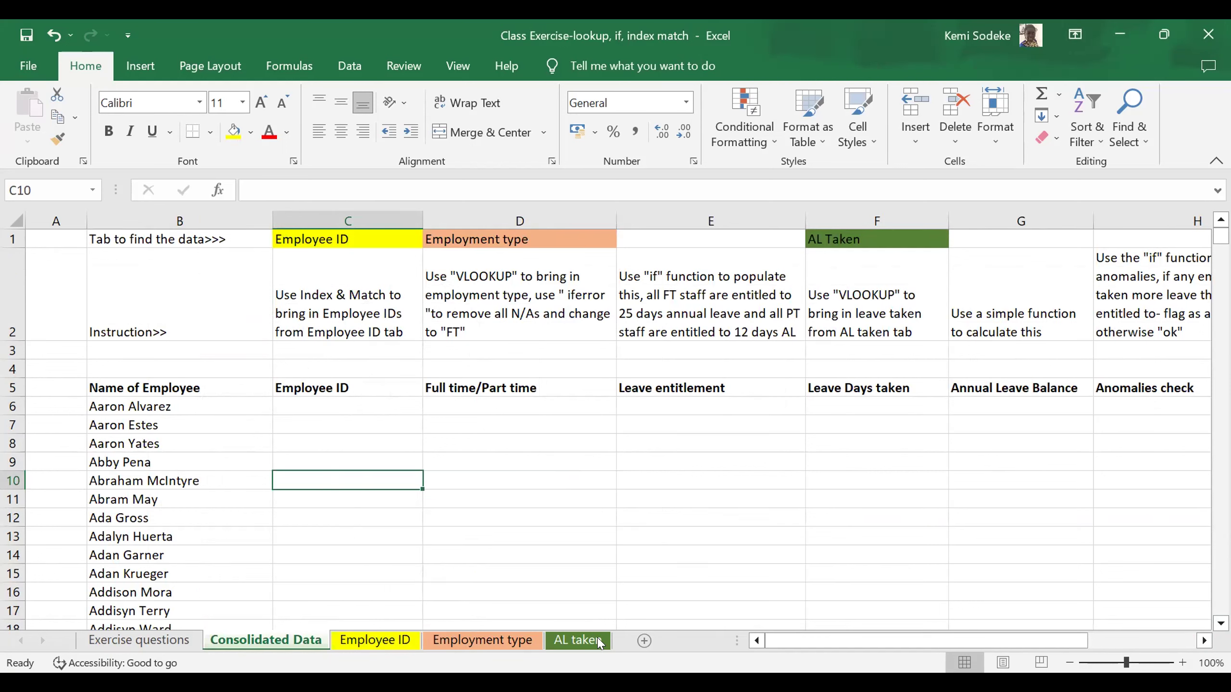
pyautogui.click(482, 642)
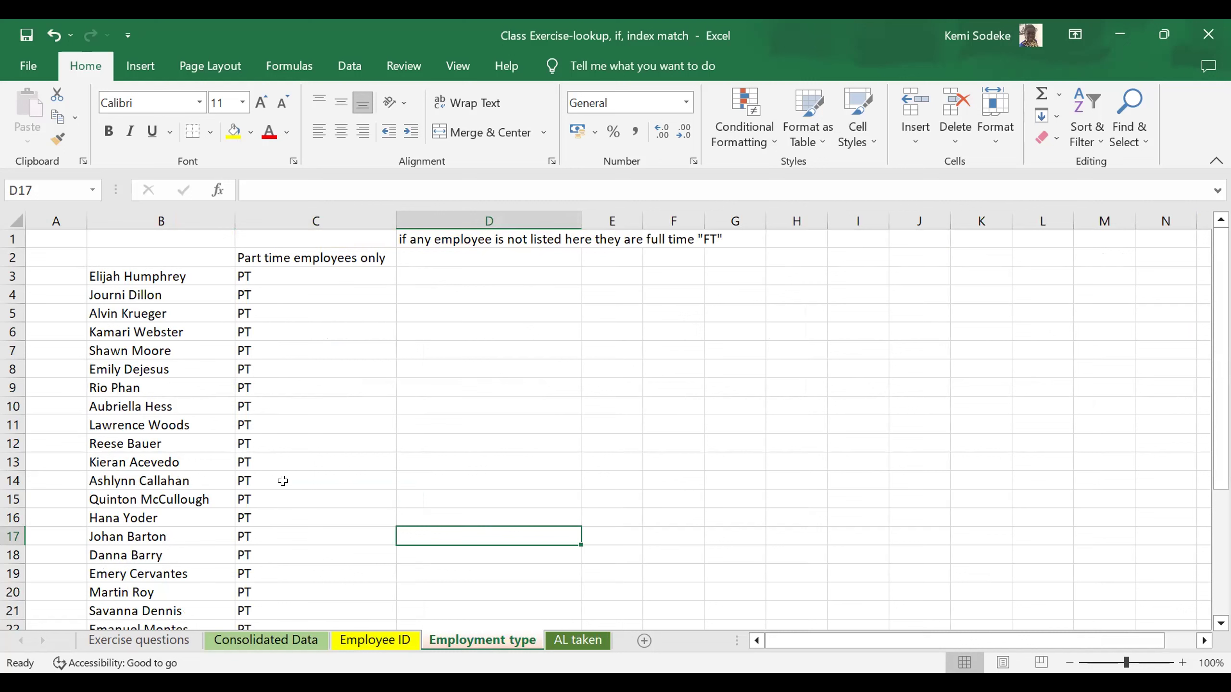
pyautogui.click(274, 642)
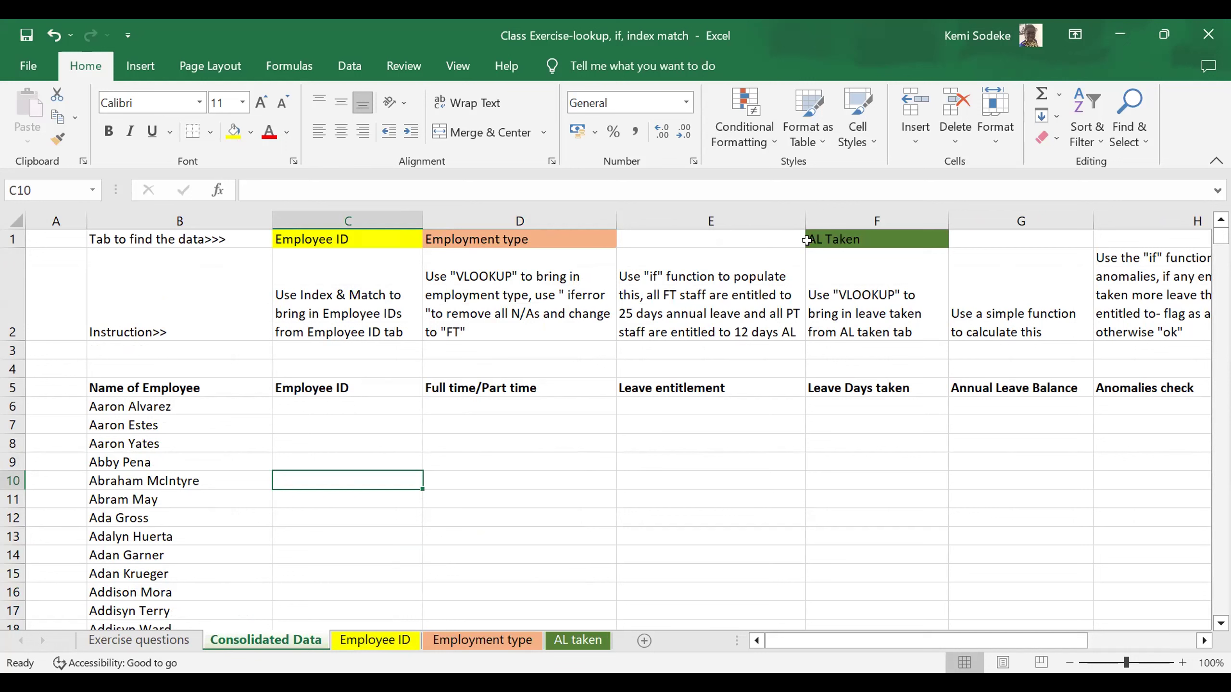
pyautogui.click(861, 404)
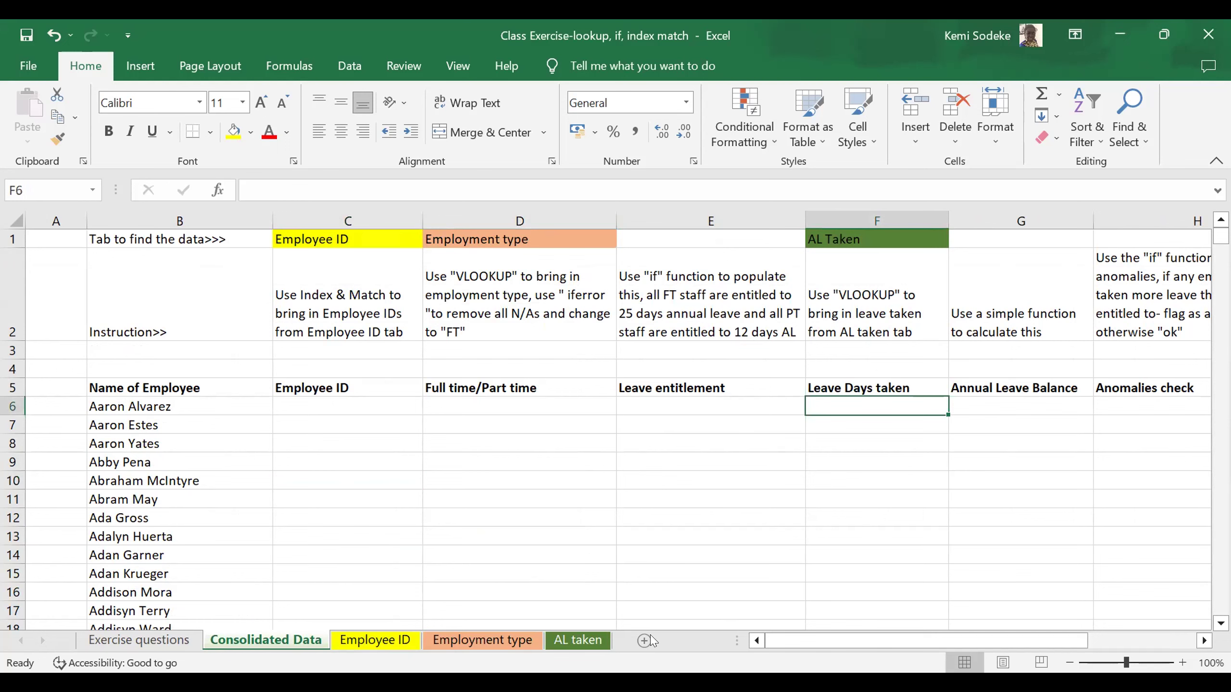
pyautogui.click(581, 640)
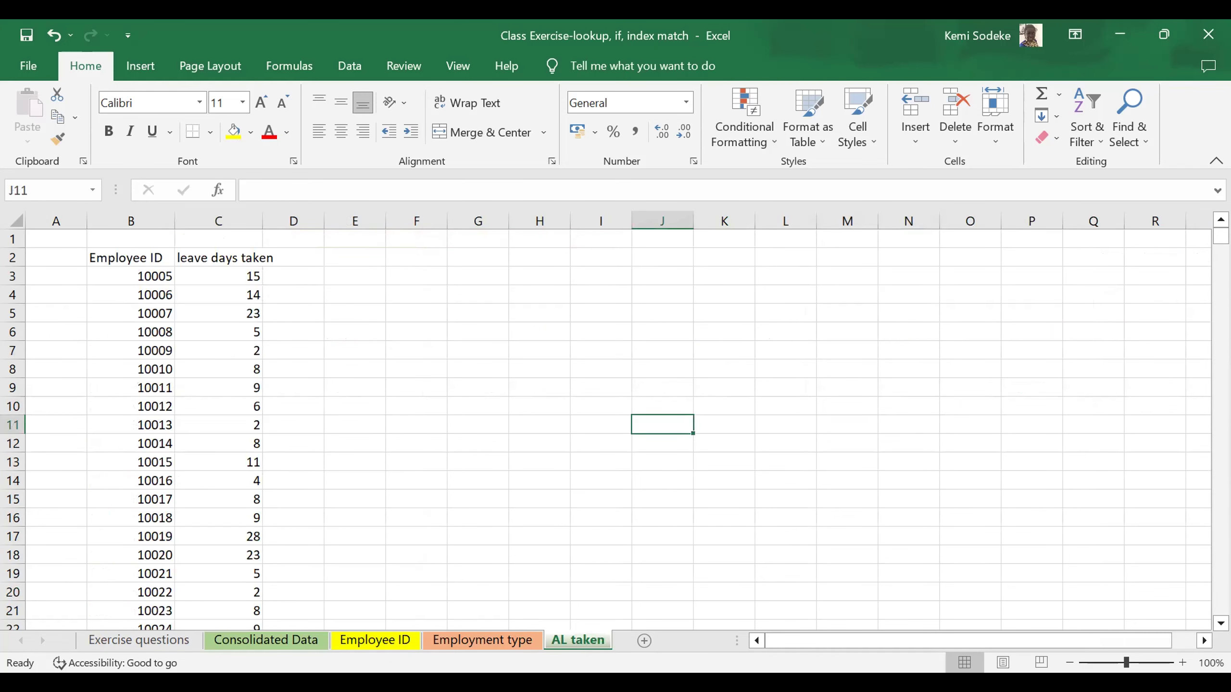
pyautogui.click(301, 642)
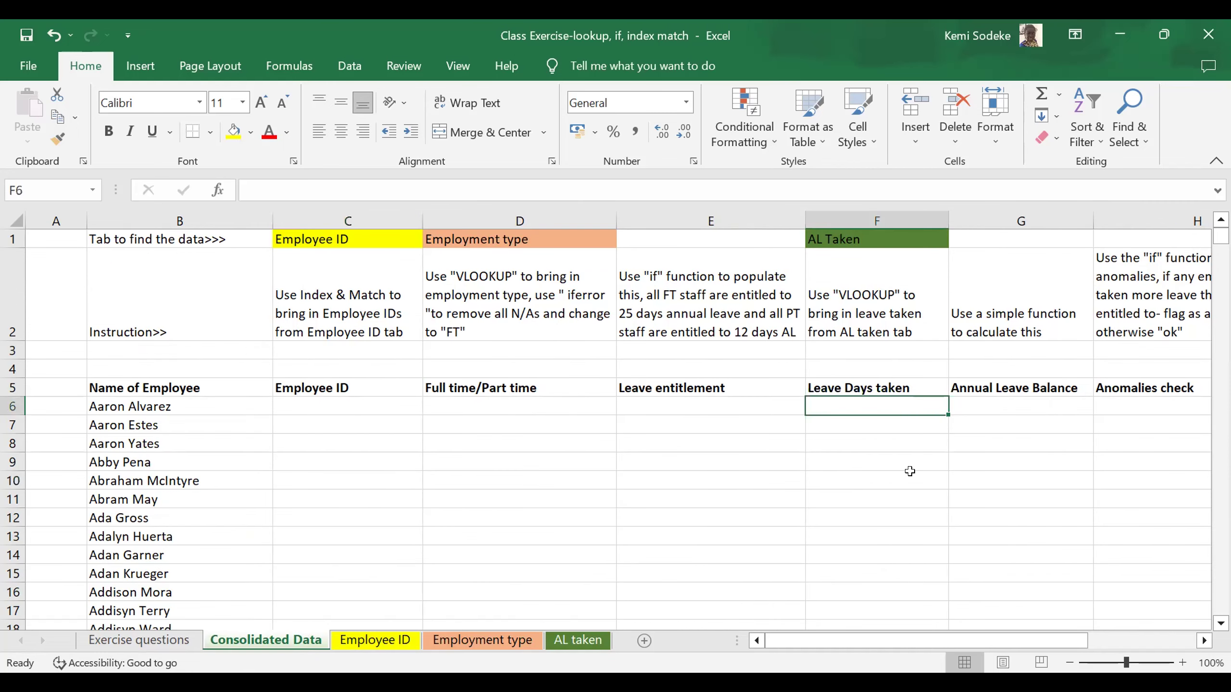
# Examine the Annual Leave Balance and Anomalies check instructions on the Consolidated Data sheet
pyautogui.click(993, 402)
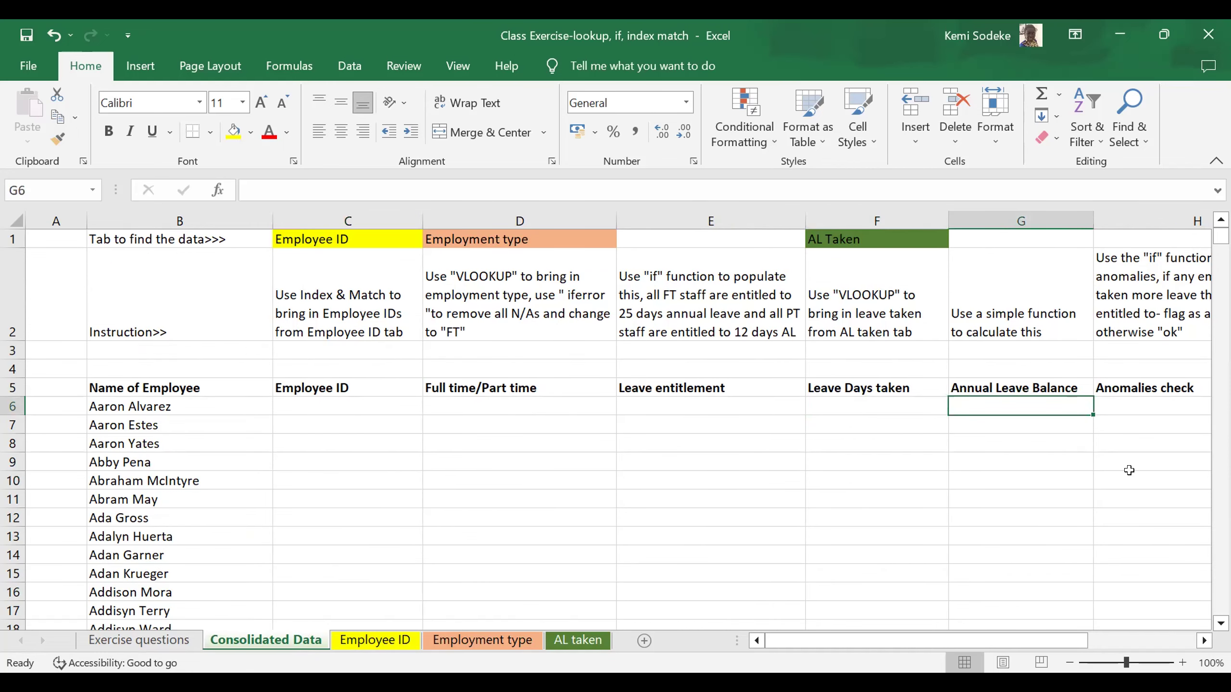
pyautogui.click(1144, 399)
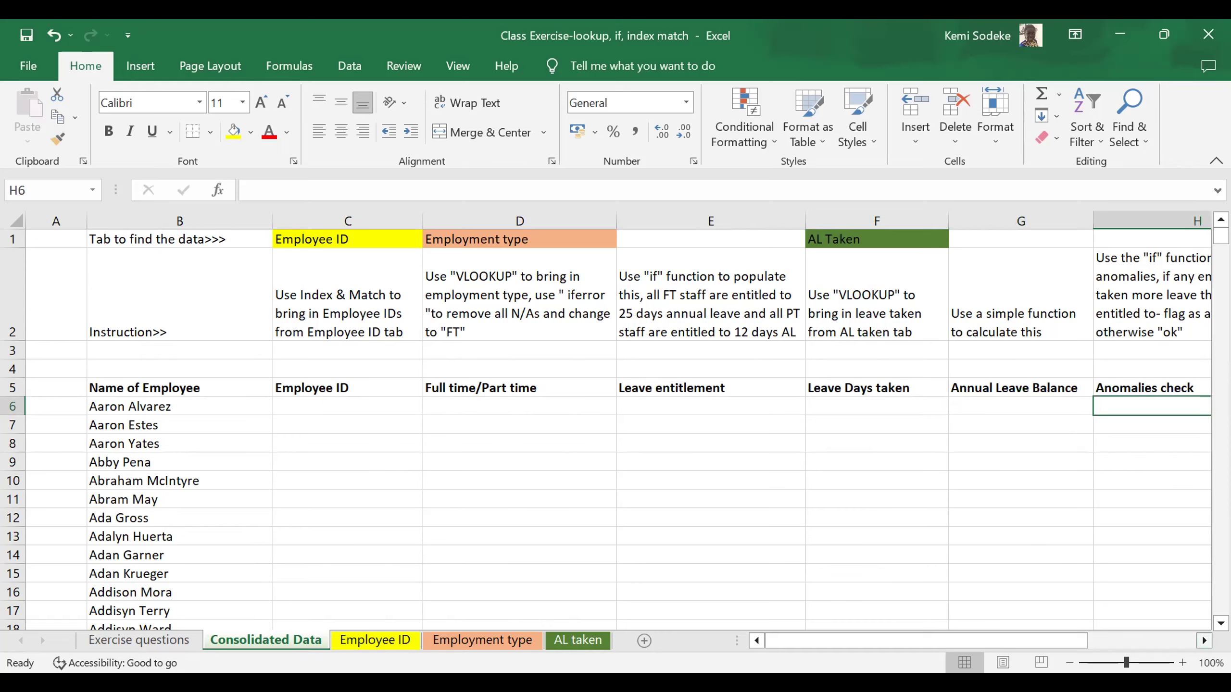
pyautogui.click(1204, 641)
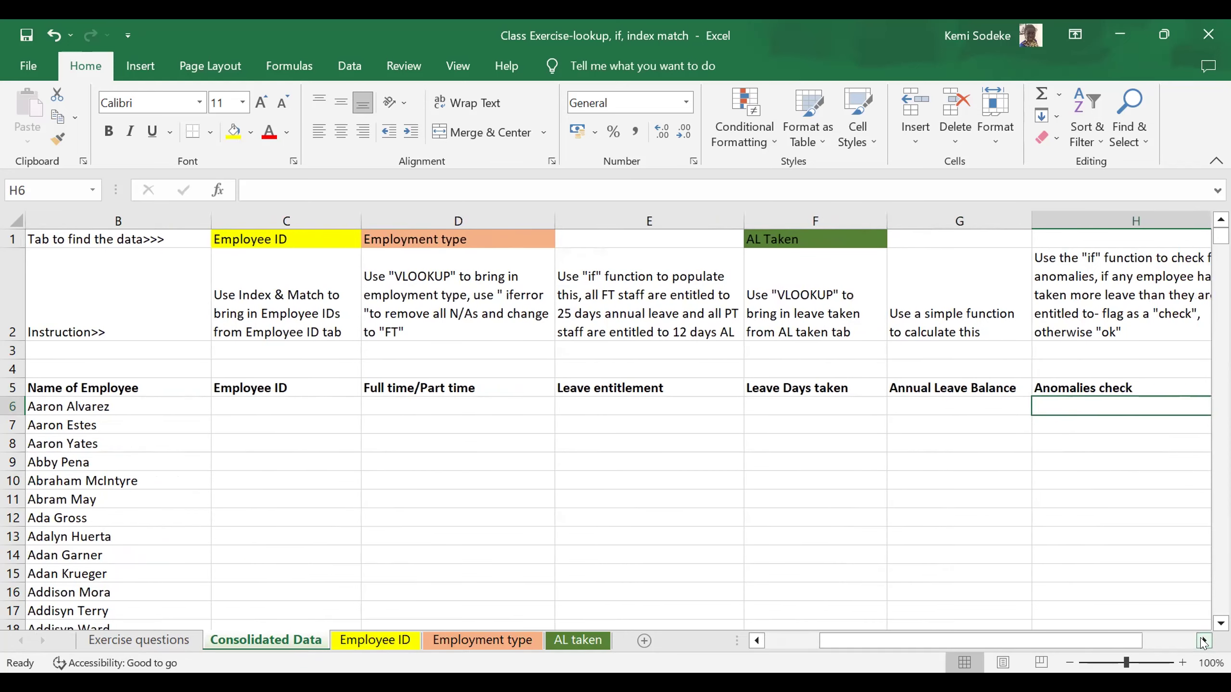
pyautogui.click(1204, 641)
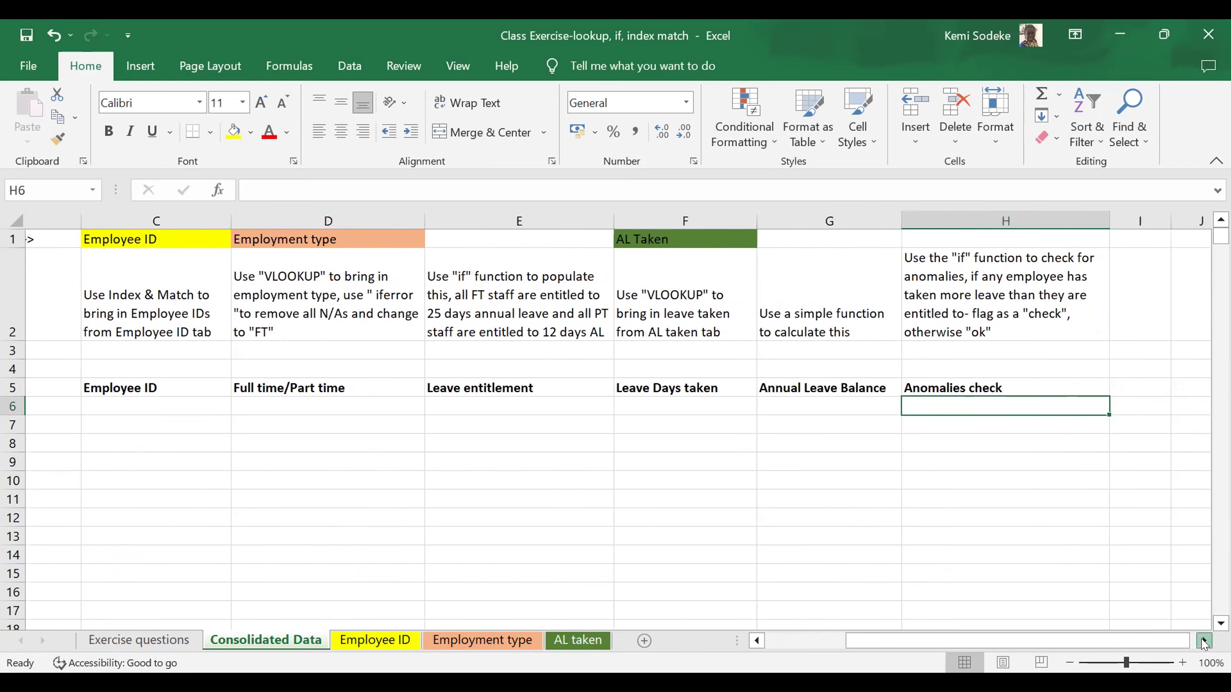
pyautogui.click(1204, 641)
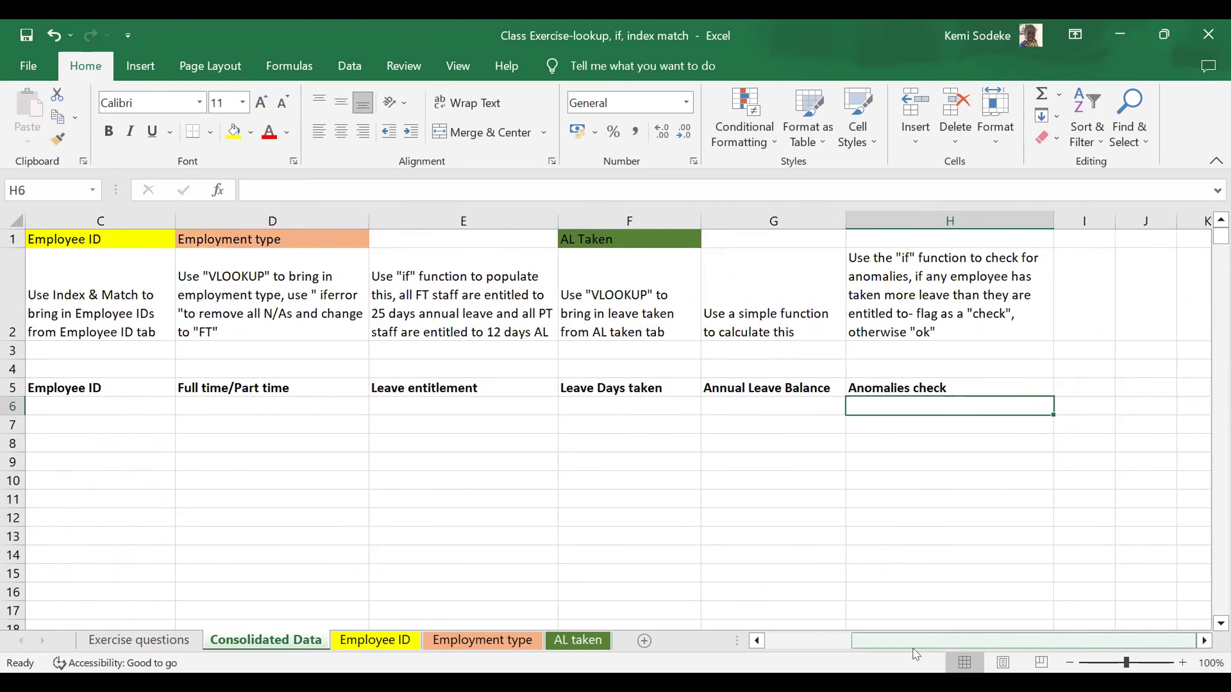
pyautogui.moveTo(914, 649); pyautogui.dragTo(826, 648)
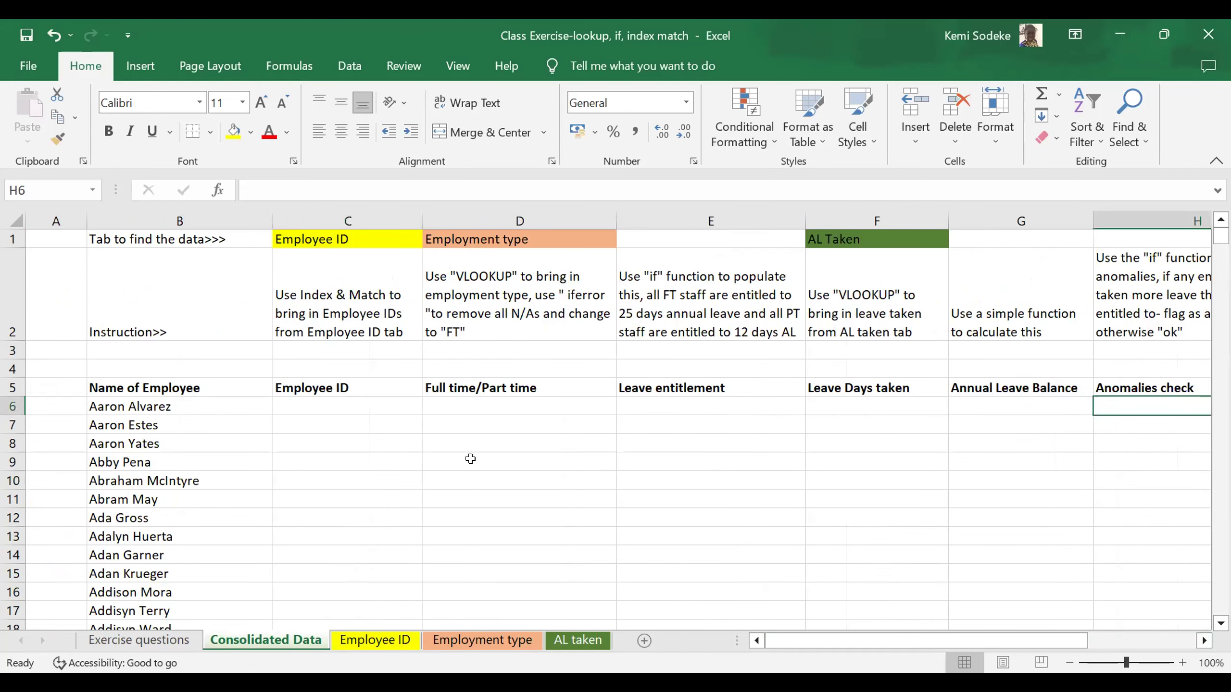
pyautogui.click(340, 407)
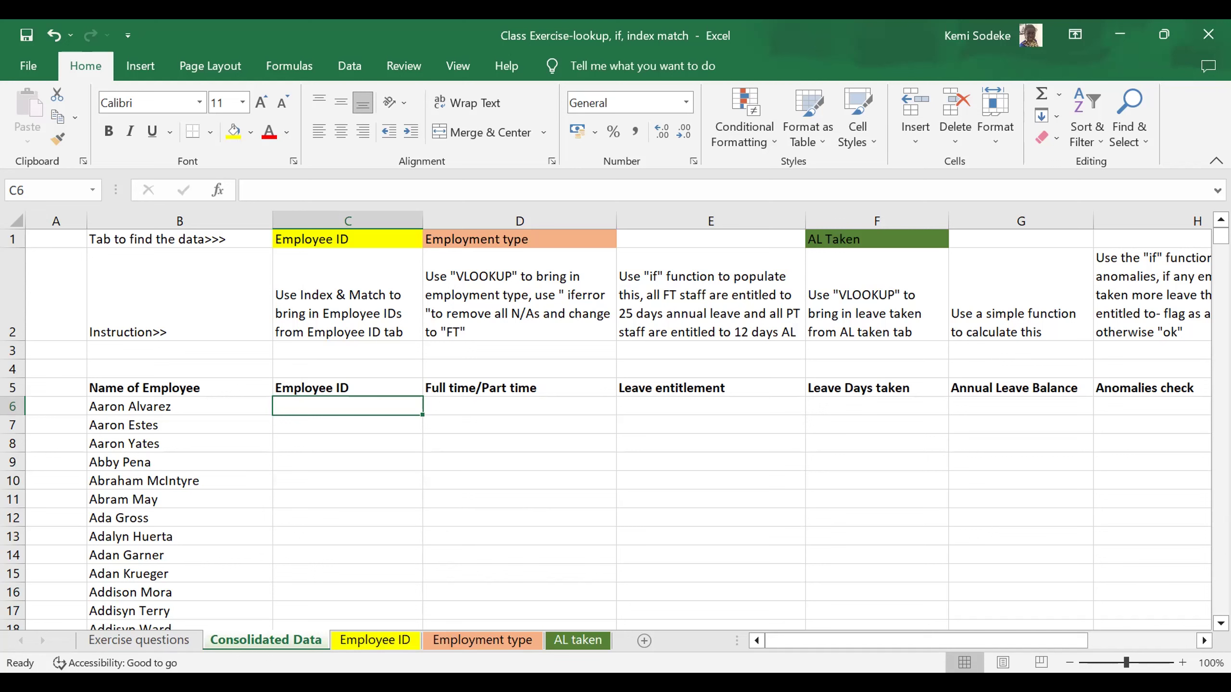
pyautogui.click(776, 518)
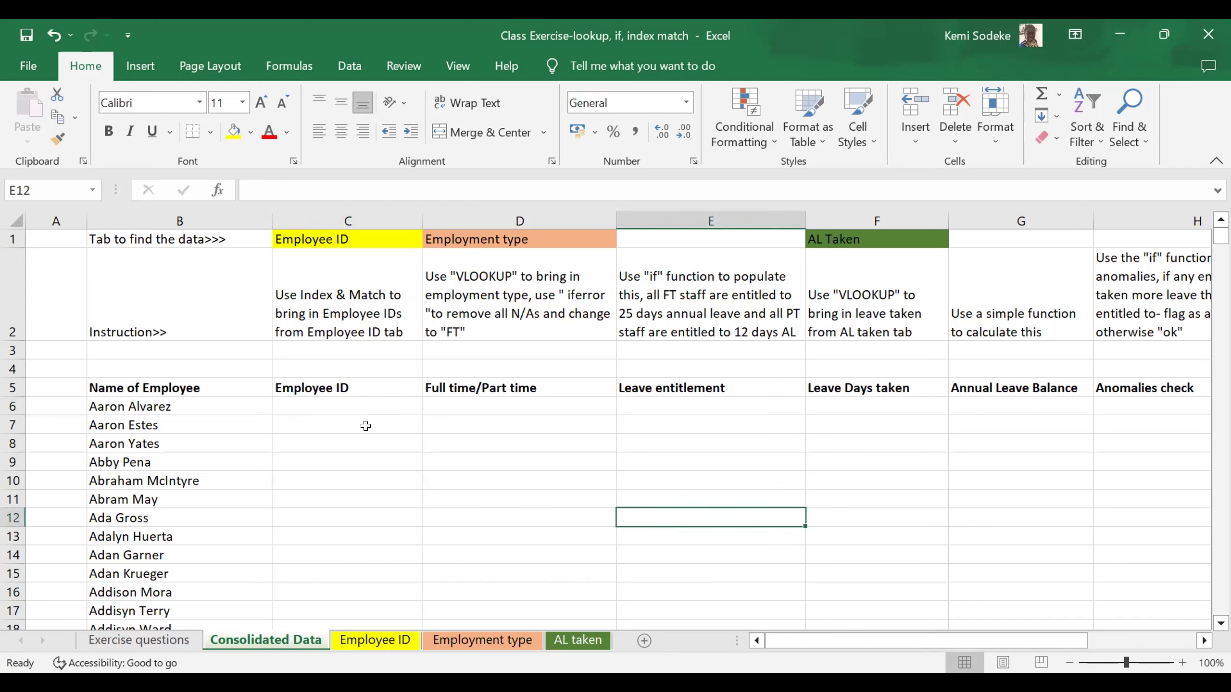
pyautogui.click(755, 450)
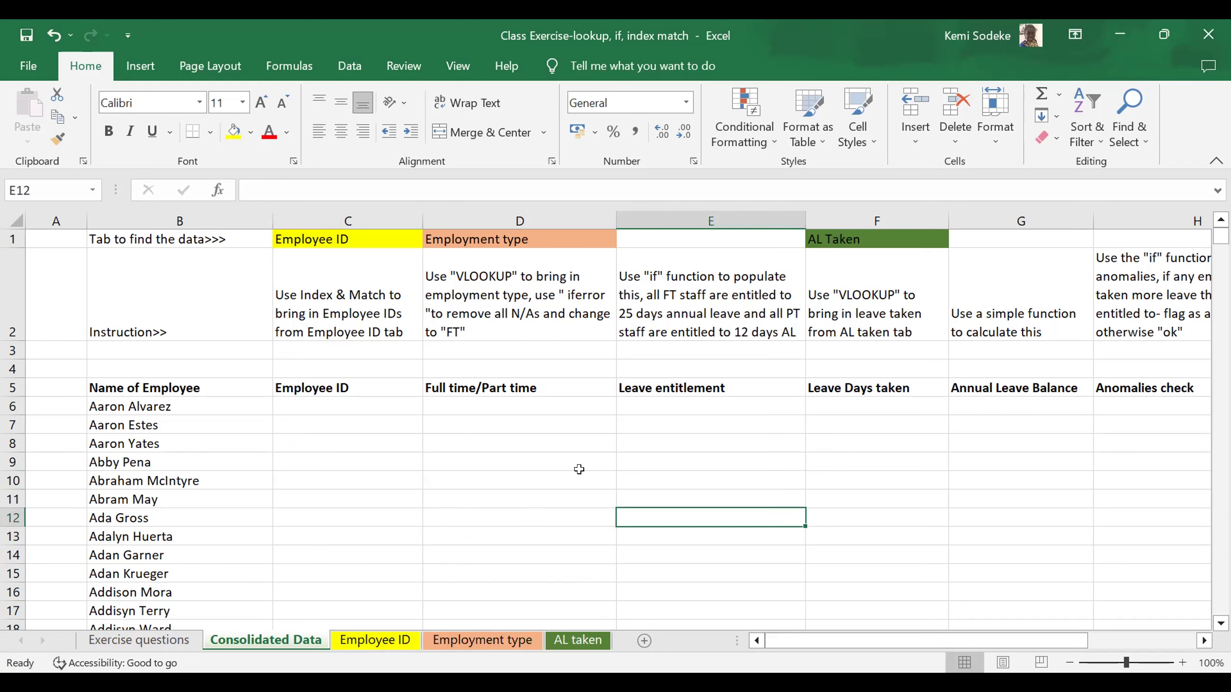
# Start an INDEX formula in C6 of Consolidated Data, using 'Employee ID'!C2:E1002 as the array
pyautogui.click(329, 409)
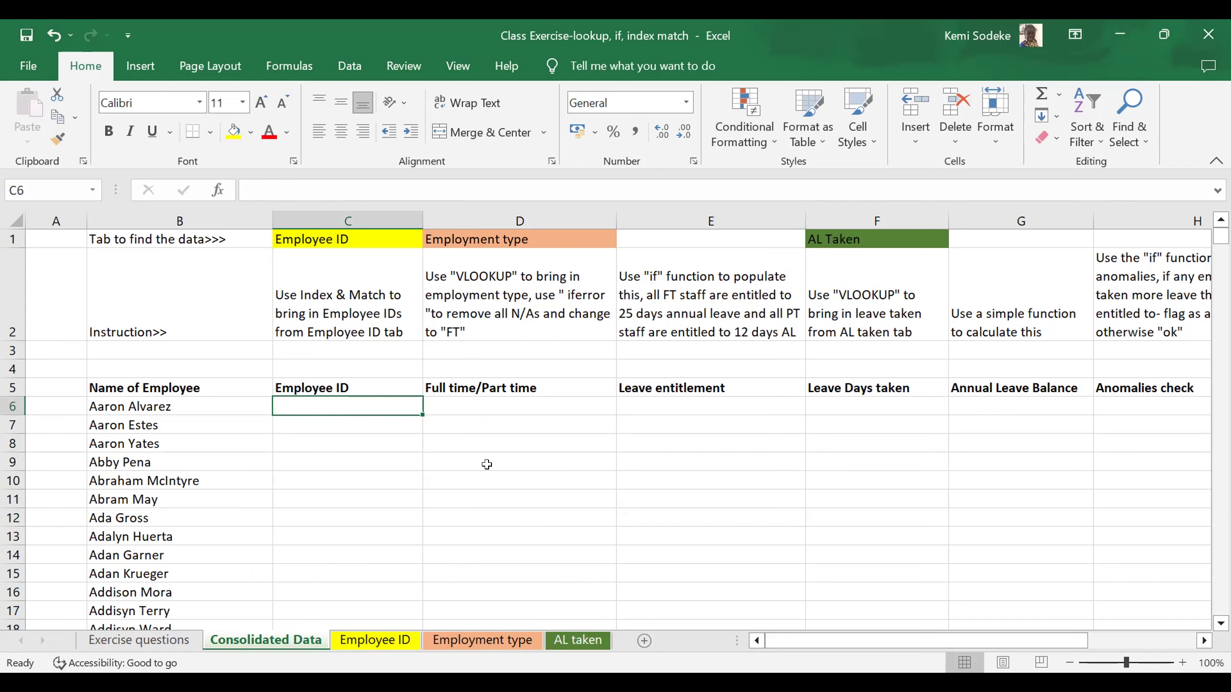
pyautogui.write('=')
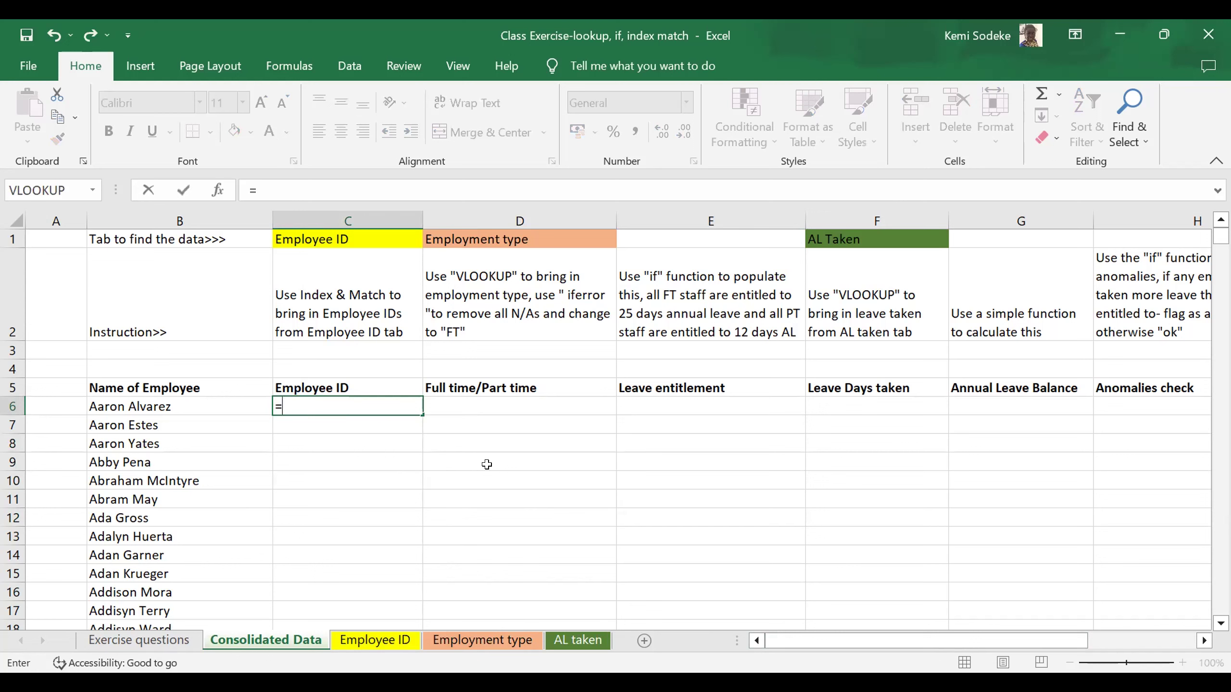
pyautogui.write('index')
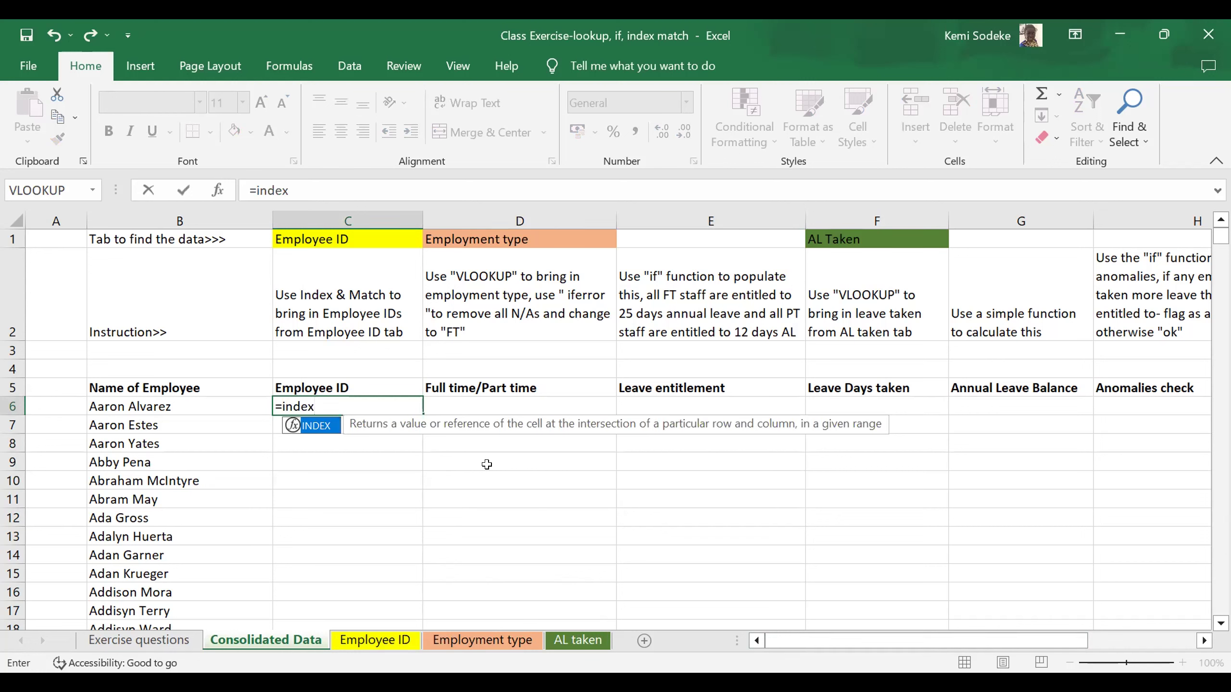
pyautogui.write('(')
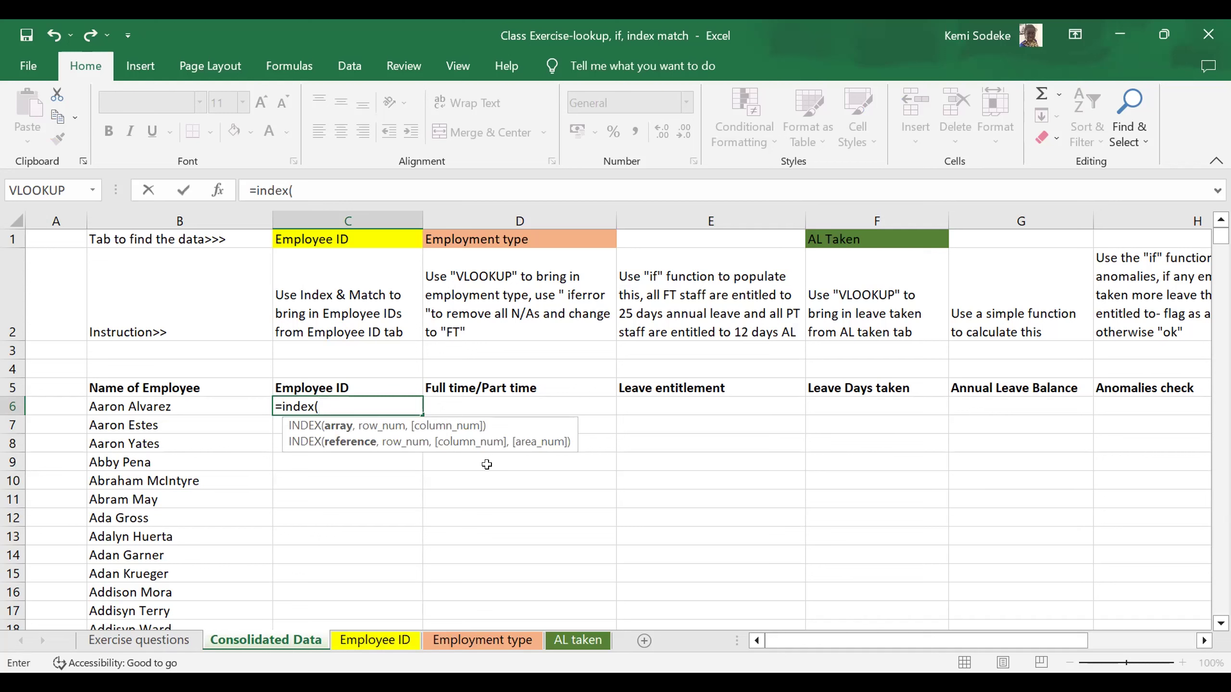
pyautogui.click(392, 640)
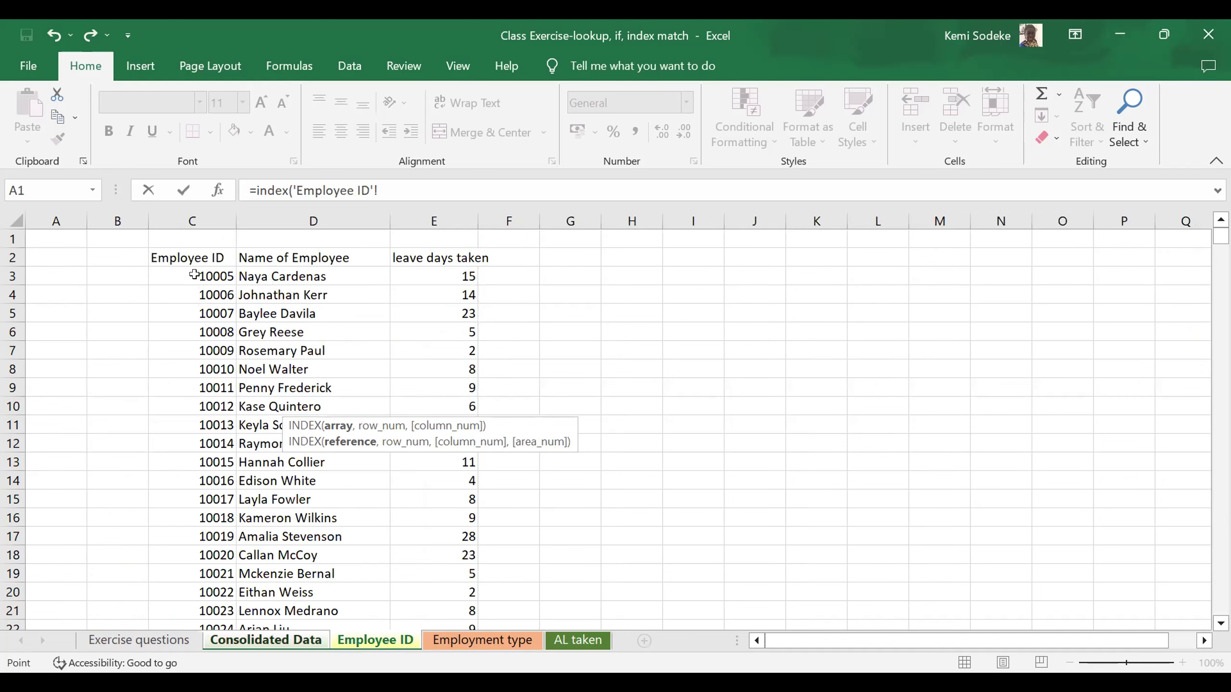
pyautogui.click(190, 256)
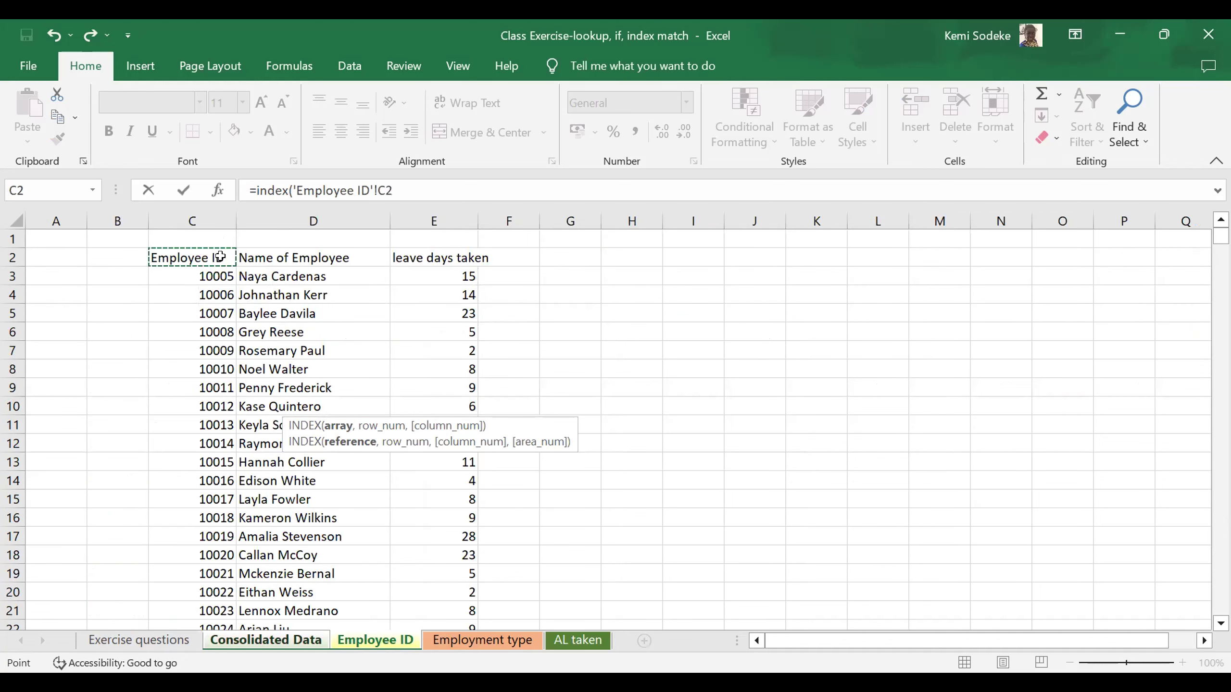
pyautogui.keyDown('shift'); pyautogui.click(408, 582); pyautogui.keyUp('shift')
pyautogui.hotkey('ctrl', 'shift', 'Down')
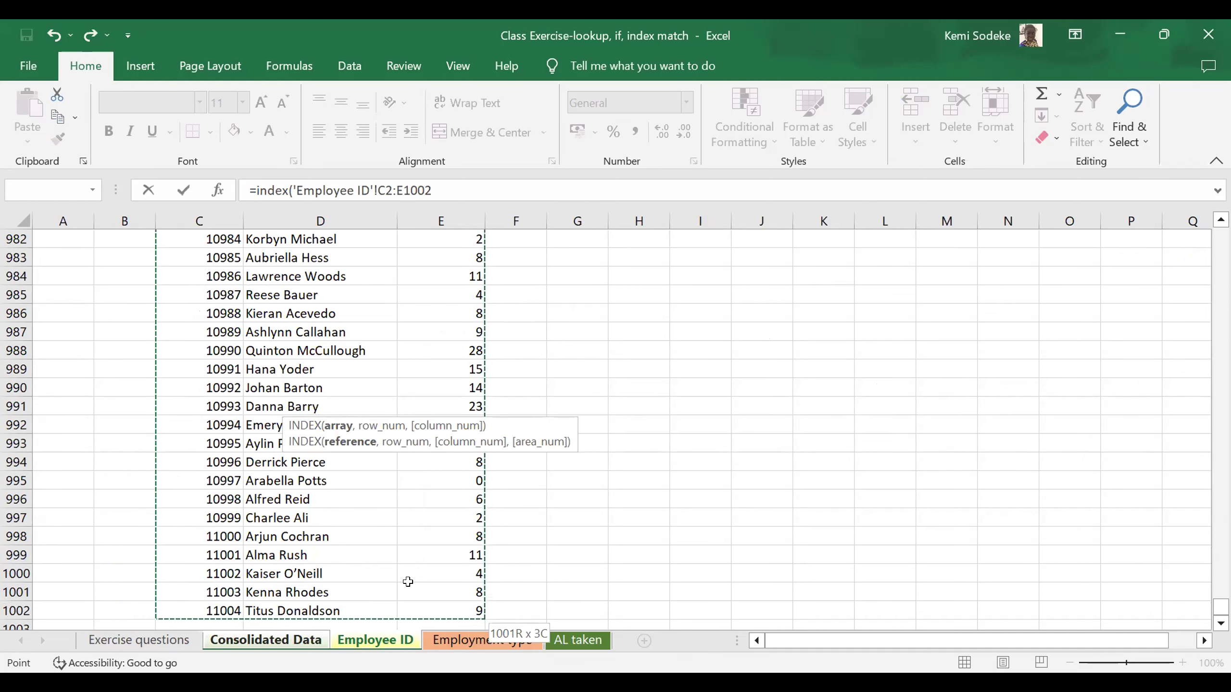
pyautogui.write(',')
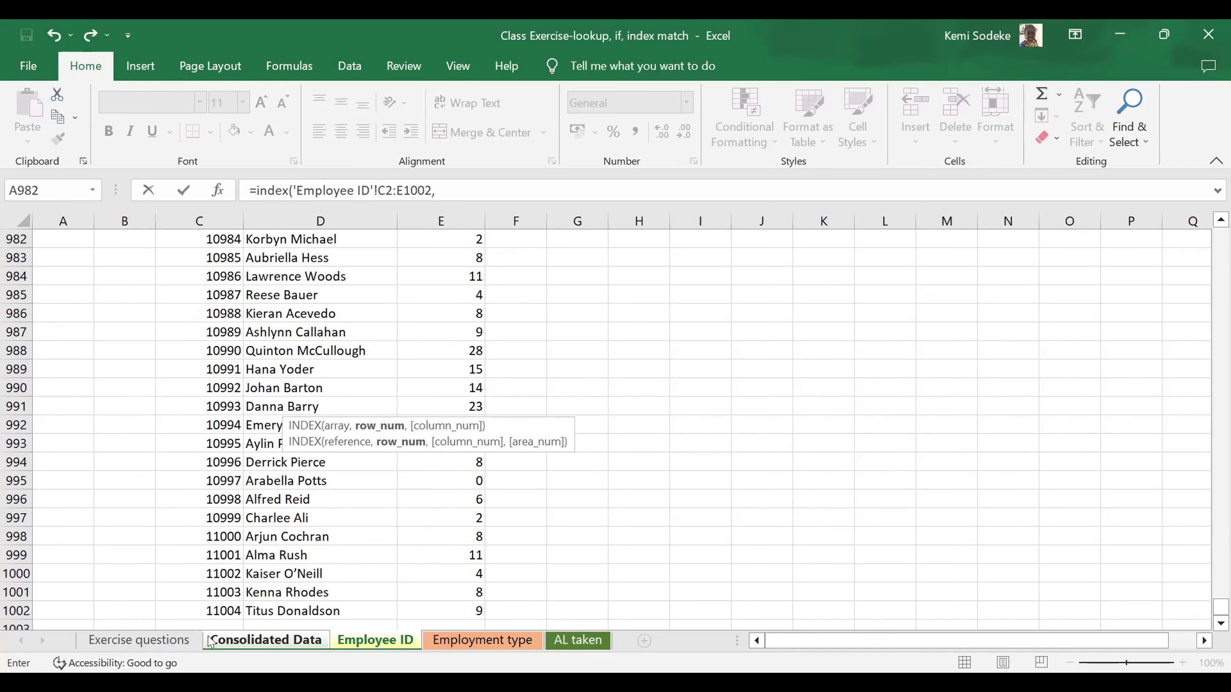
# Nest a MATCH function as the INDEX row number, with the employee name in Consolidated Data cell B6 as lookup value
pyautogui.click(175, 640)
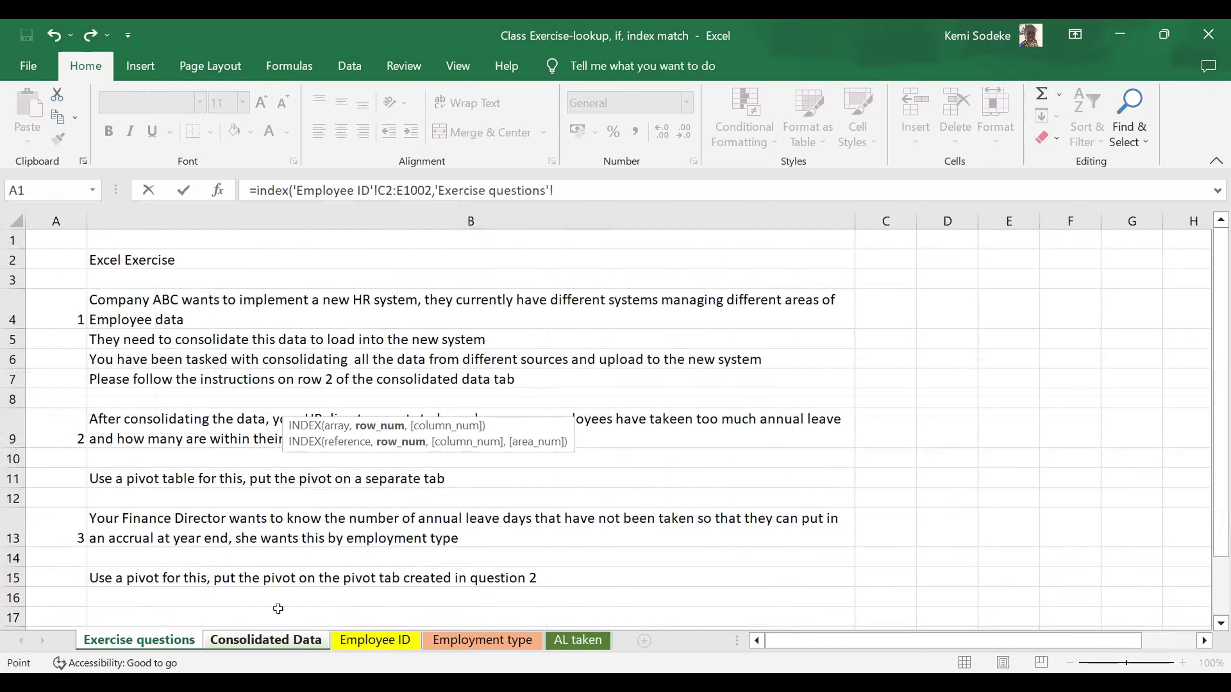
pyautogui.click(303, 640)
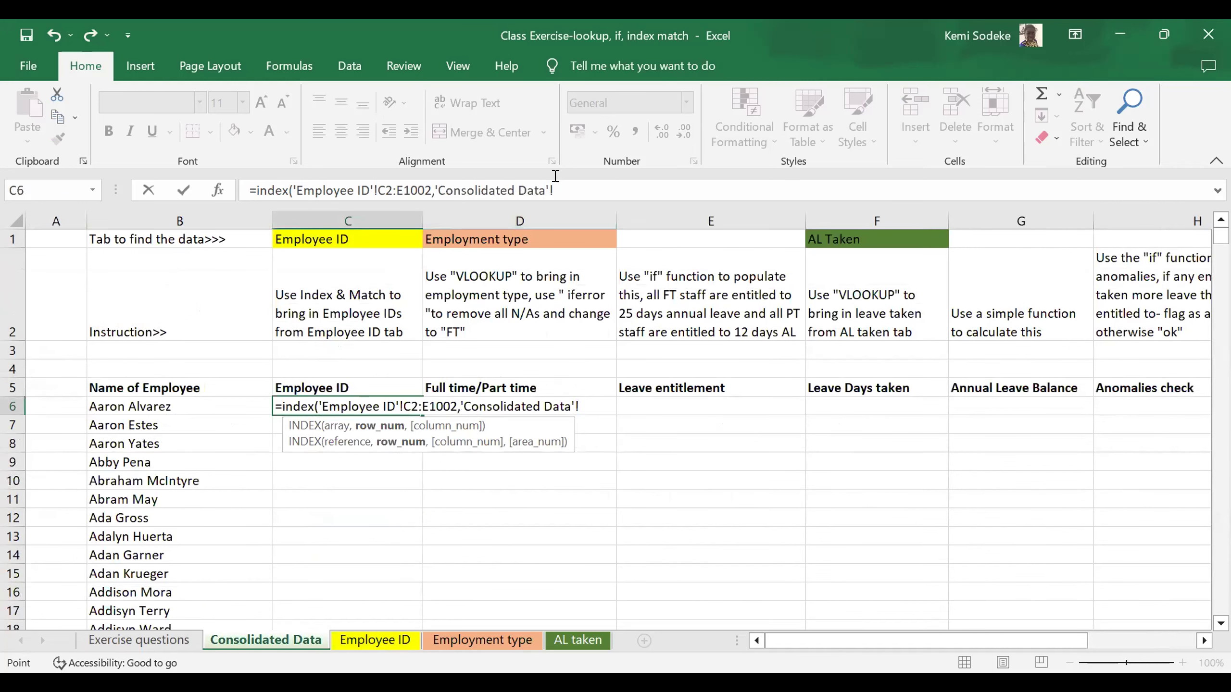
pyautogui.moveTo(556, 176); pyautogui.dragTo(439, 186)
pyautogui.press('BackSpace')
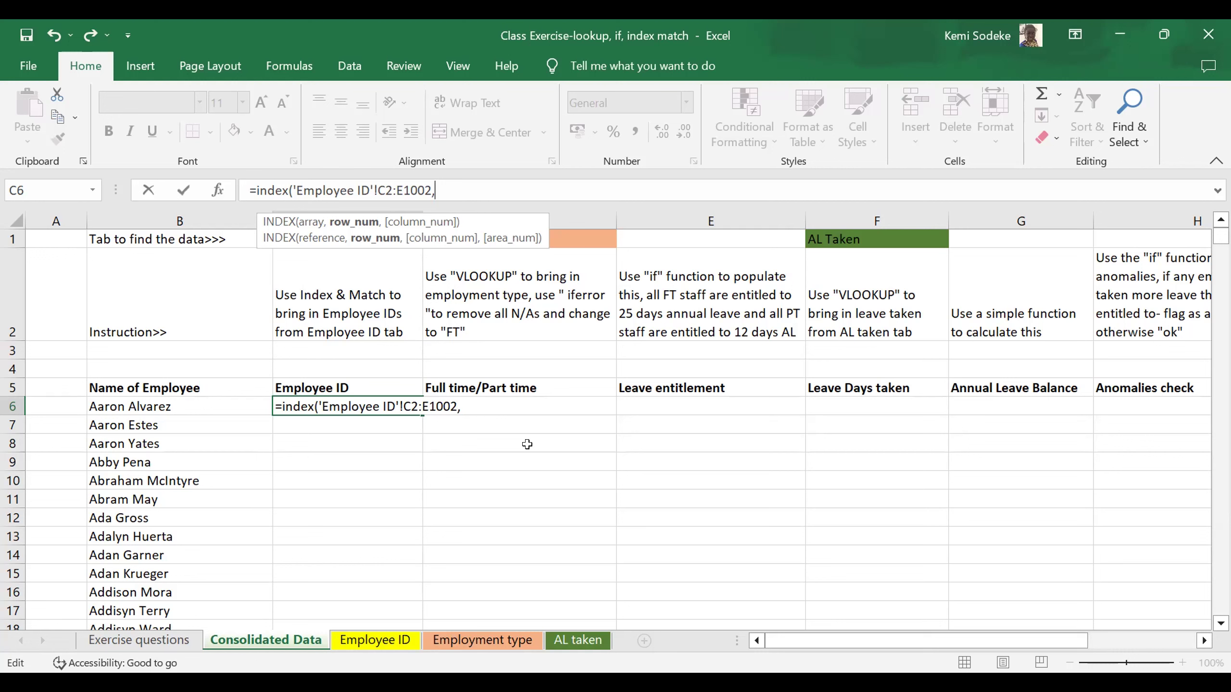
pyautogui.write('match')
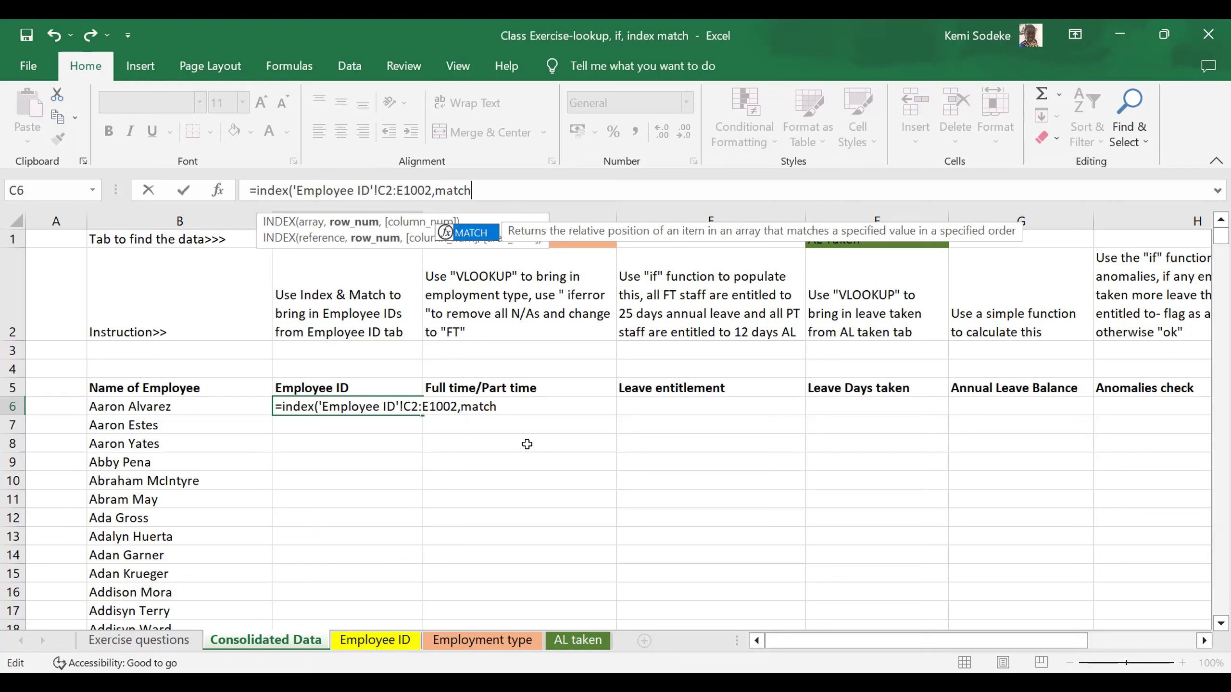
pyautogui.write('(')
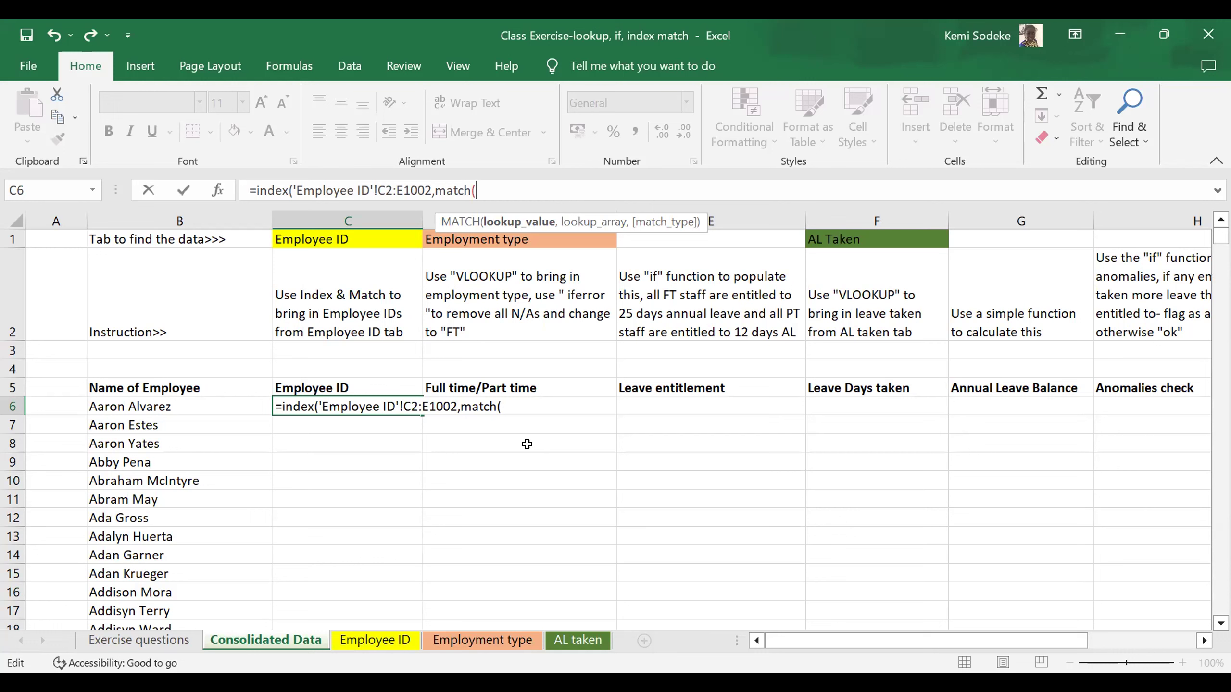
pyautogui.click(191, 407)
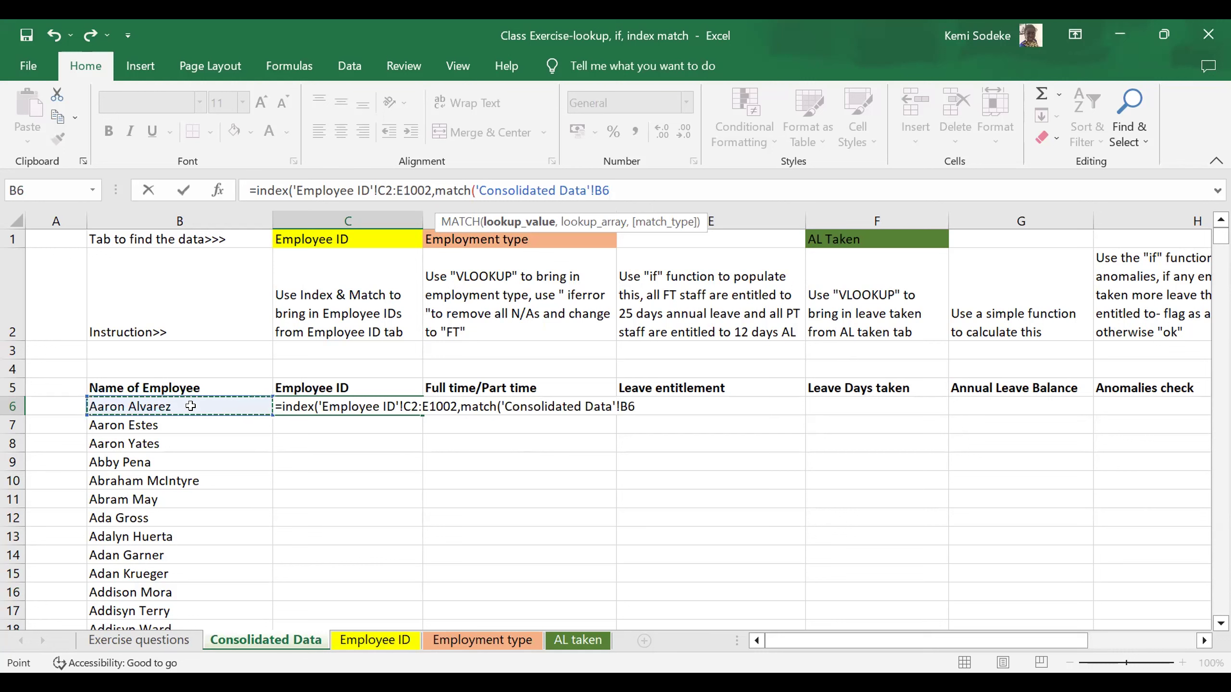
pyautogui.write(',')
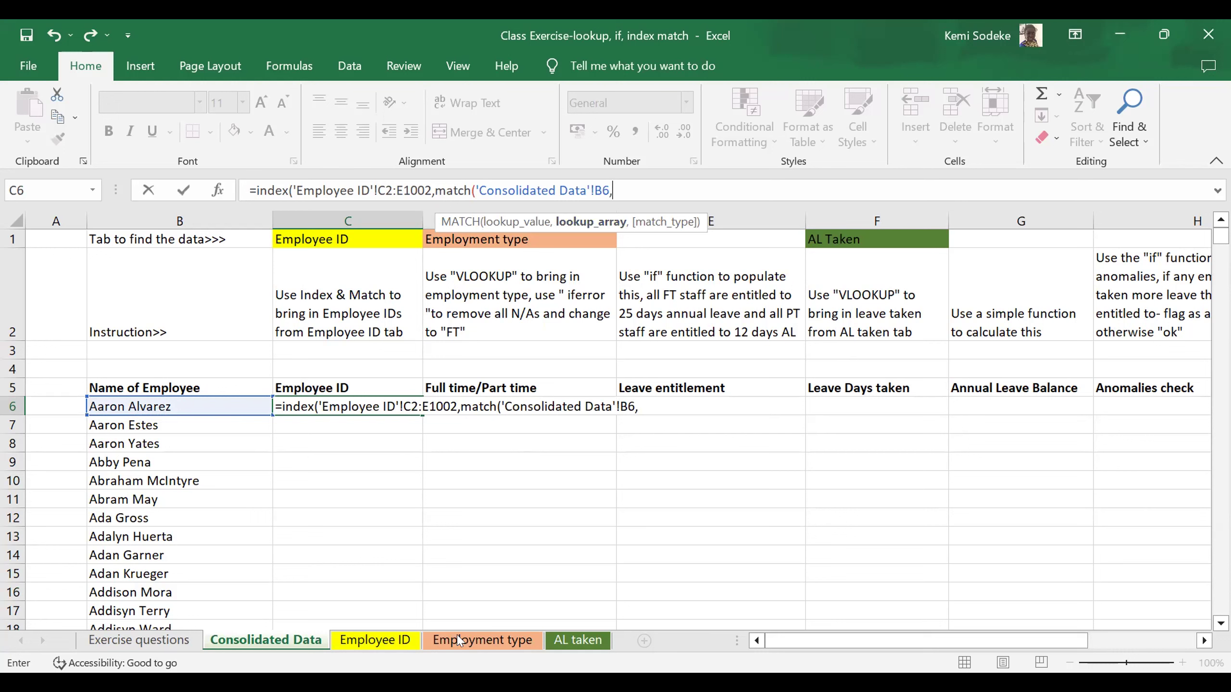
# Set the MATCH lookup array to the Name of Employee column, 'Employee ID'!D2:D1002
pyautogui.click(396, 645)
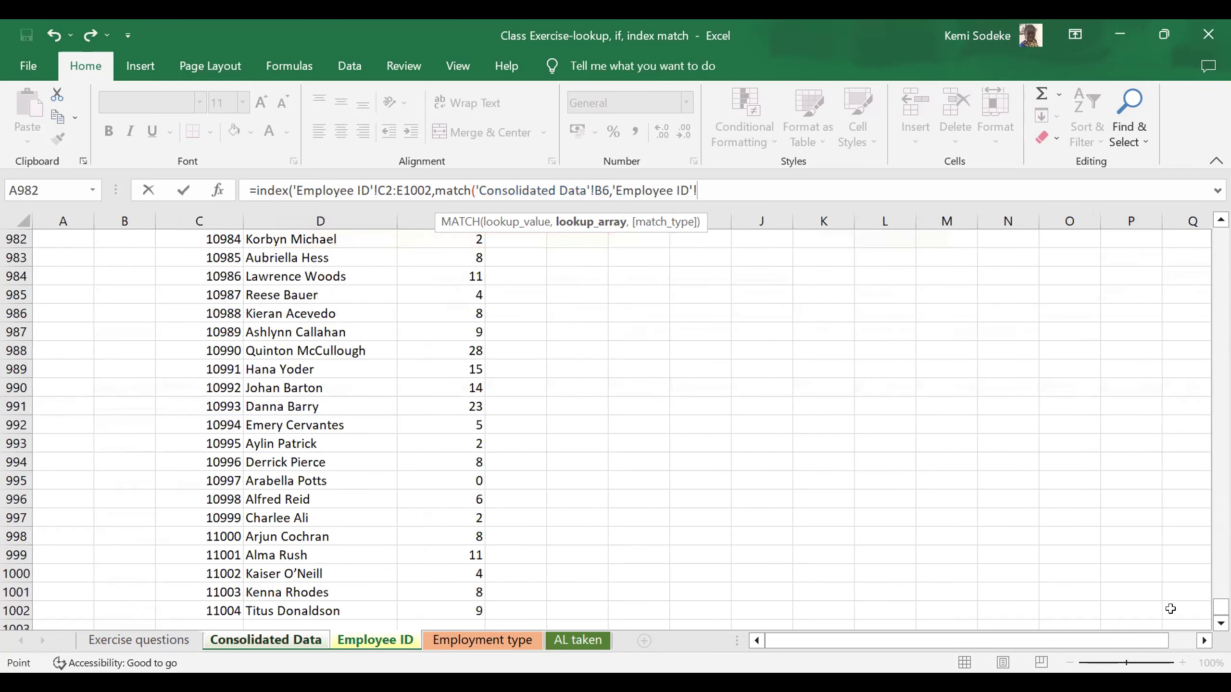
pyautogui.moveTo(1220, 606); pyautogui.dragTo(1221, 236)
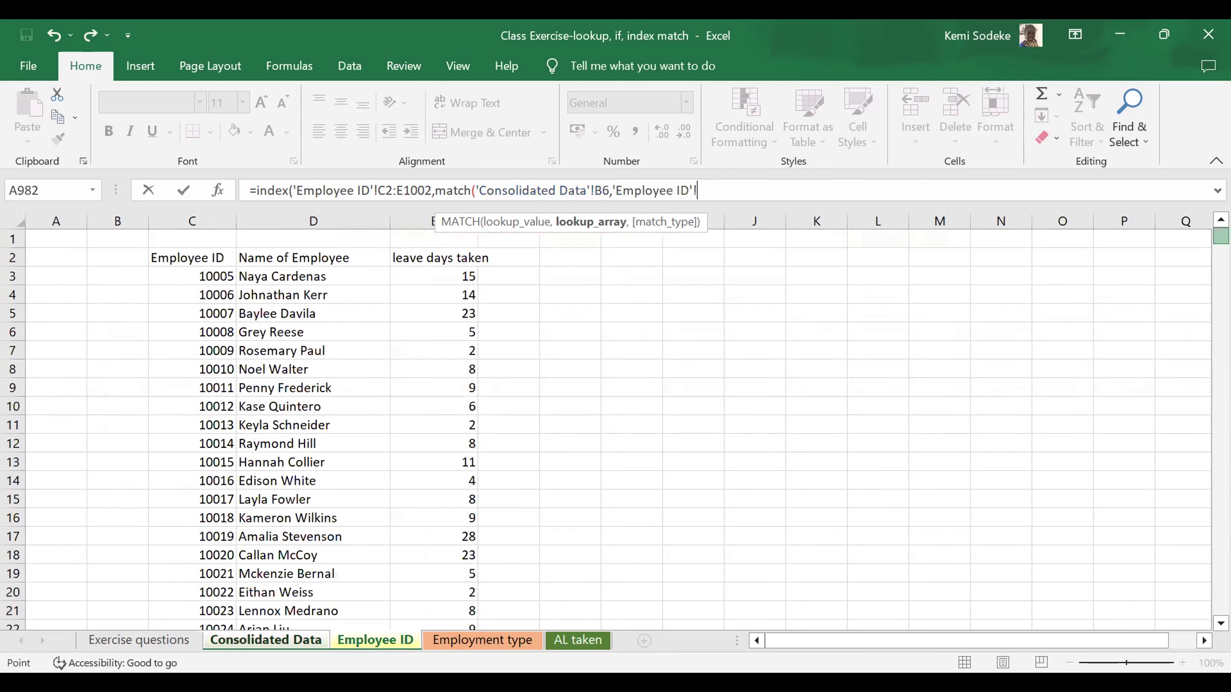
pyautogui.click(306, 262)
pyautogui.moveTo(306, 262); pyautogui.dragTo(287, 517)
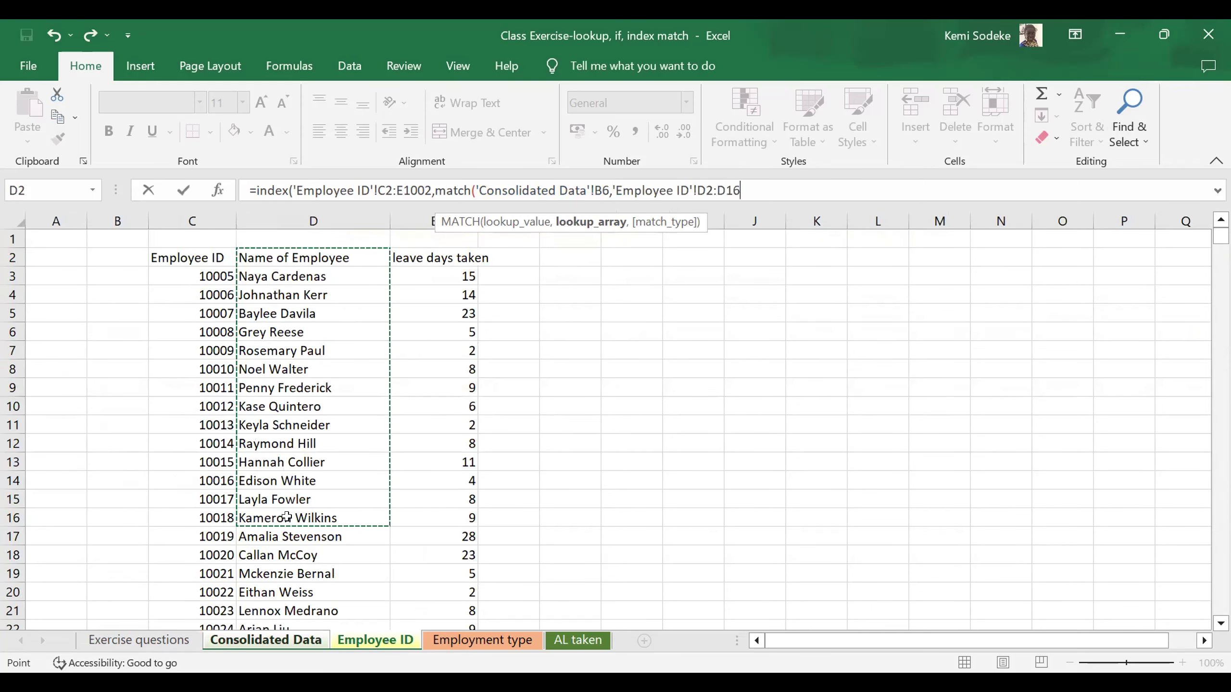
pyautogui.hotkey('ctrl', 'shift', 'Down')
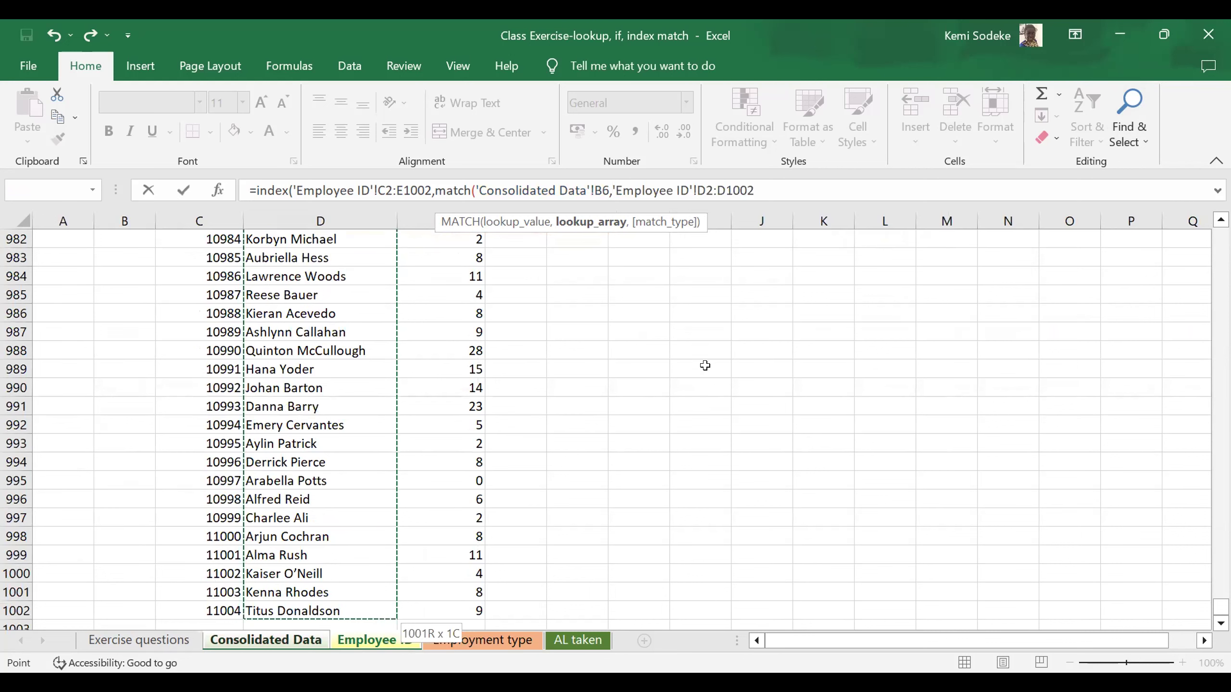
pyautogui.write(',')
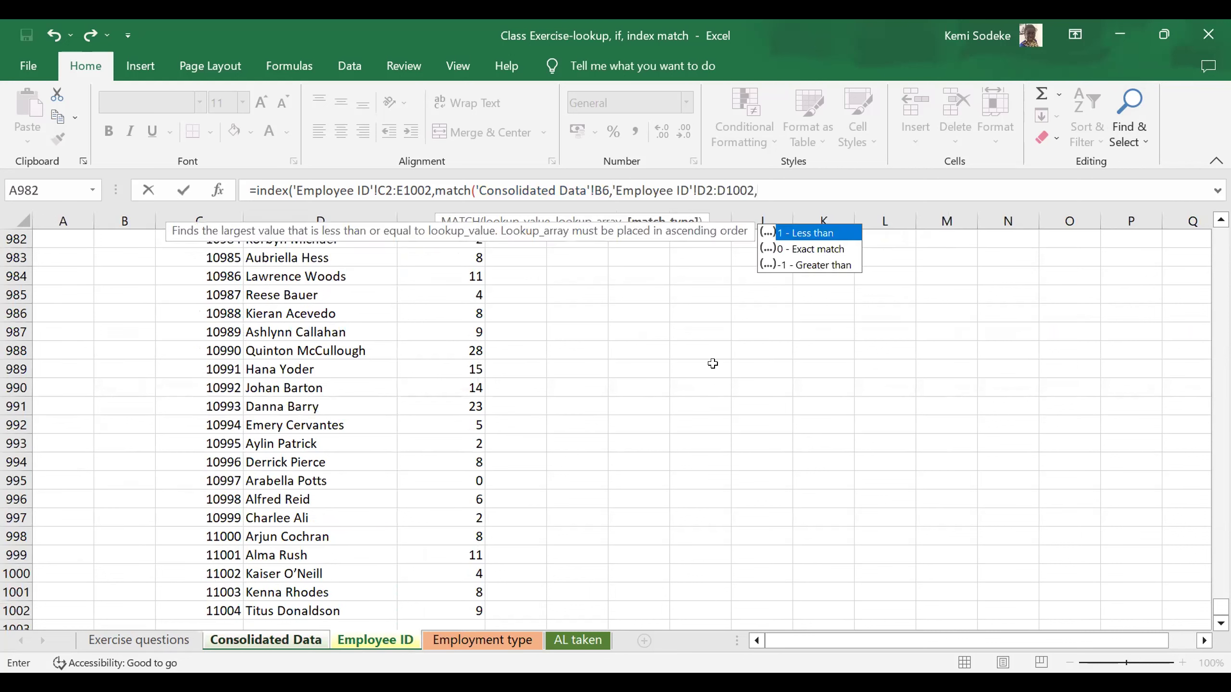
# Return to the Consolidated Data sheet and remove the stray sheet reference following the MATCH lookup array
pyautogui.click(279, 640)
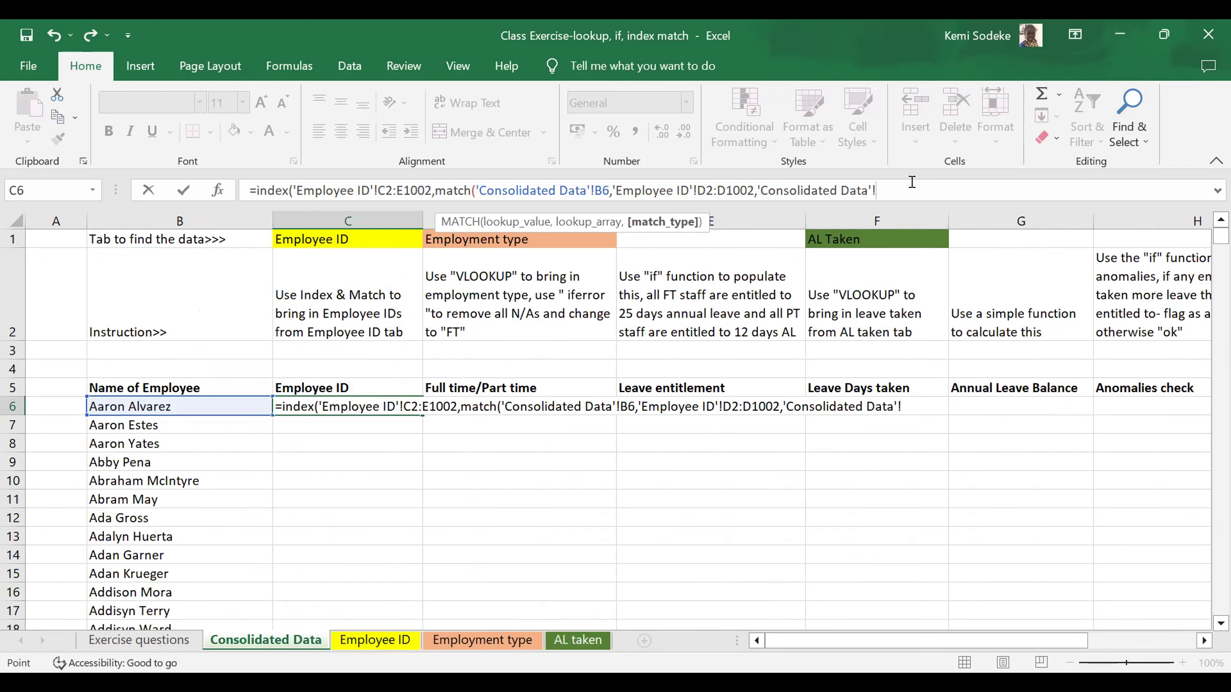
pyautogui.press('BackSpace')
pyautogui.press('BackSpace')
pyautogui.press('BackSpace')
pyautogui.press('BackSpace')
pyautogui.press('BackSpace')
pyautogui.press('BackSpace')
pyautogui.press('BackSpace')
pyautogui.press('BackSpace')
pyautogui.press('BackSpace')
pyautogui.press('BackSpace')
pyautogui.press('BackSpace')
pyautogui.press('BackSpace')
pyautogui.press('BackSpace')
pyautogui.press('BackSpace')
pyautogui.press('BackSpace')
pyautogui.press('BackSpace')
pyautogui.press('BackSpace')
pyautogui.press('BackSpace')
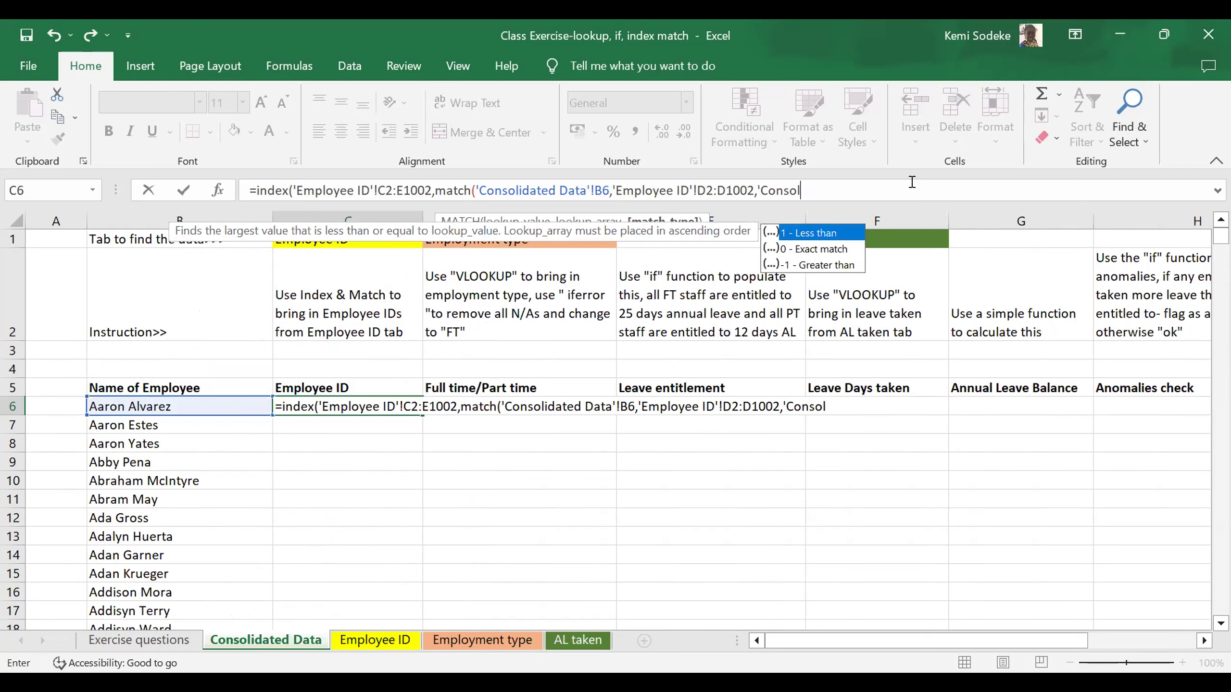
pyautogui.press('BackSpace')
pyautogui.press('BackSpace')
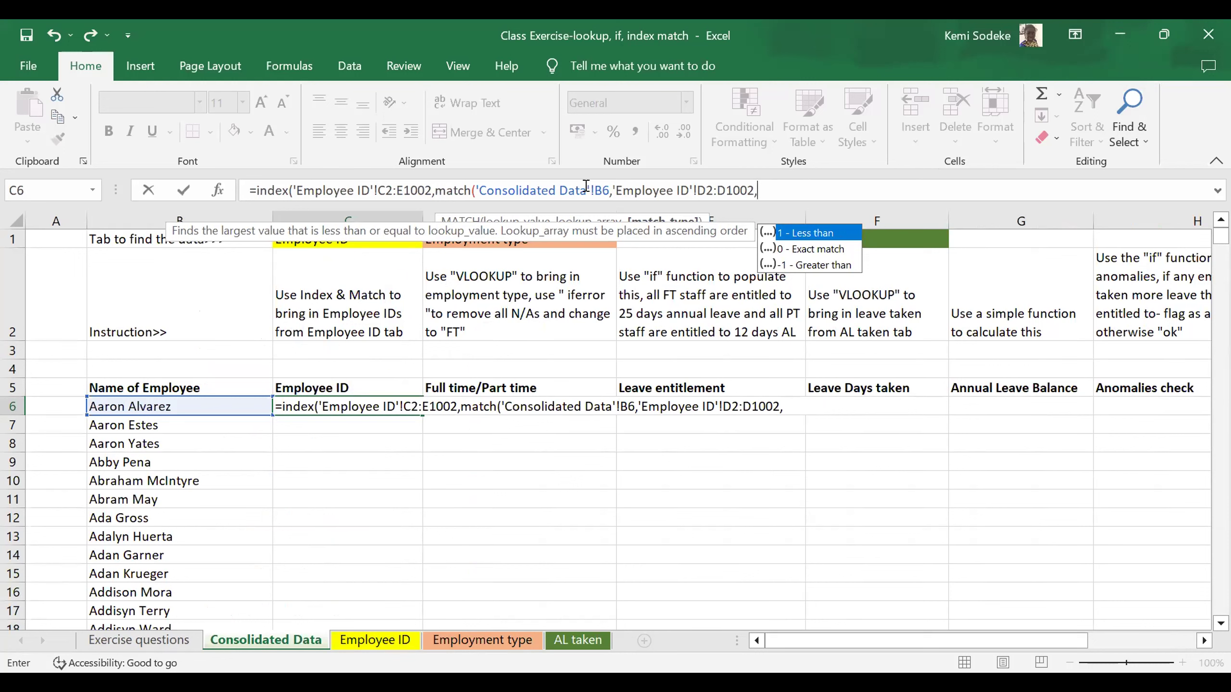
# Set the MATCH type to 0 - Exact match and the INDEX column number to 1, and enter the formula
pyautogui.click(822, 249)
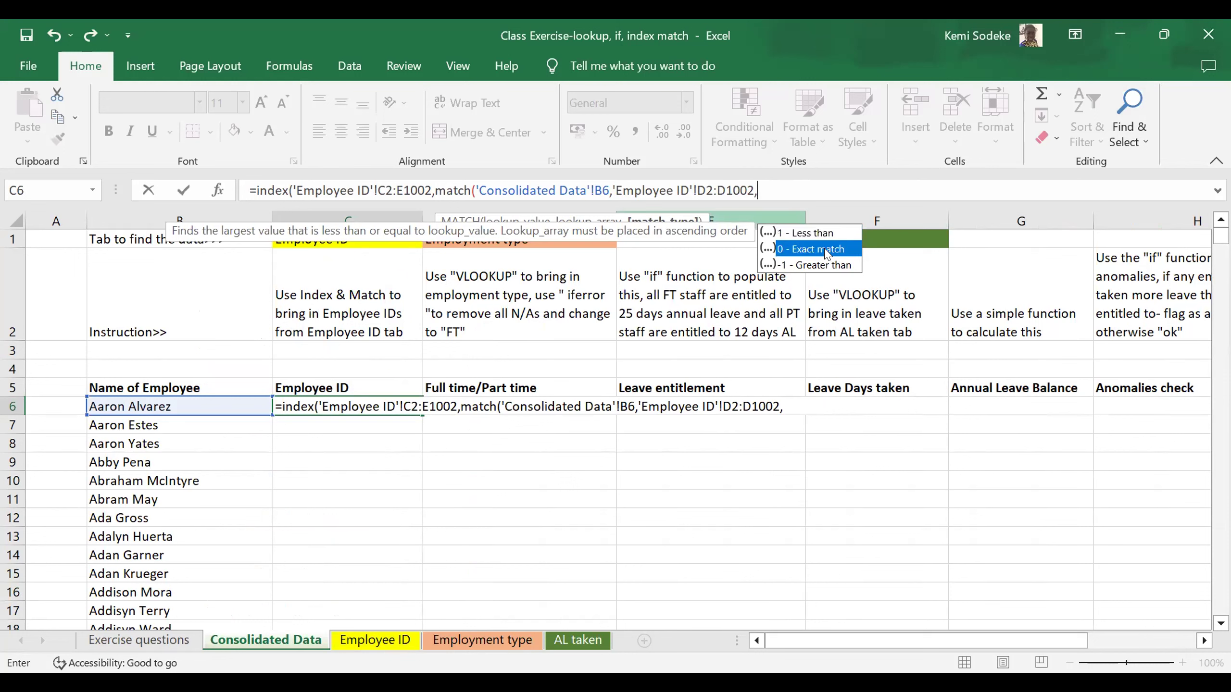
pyautogui.doubleClick(821, 248)
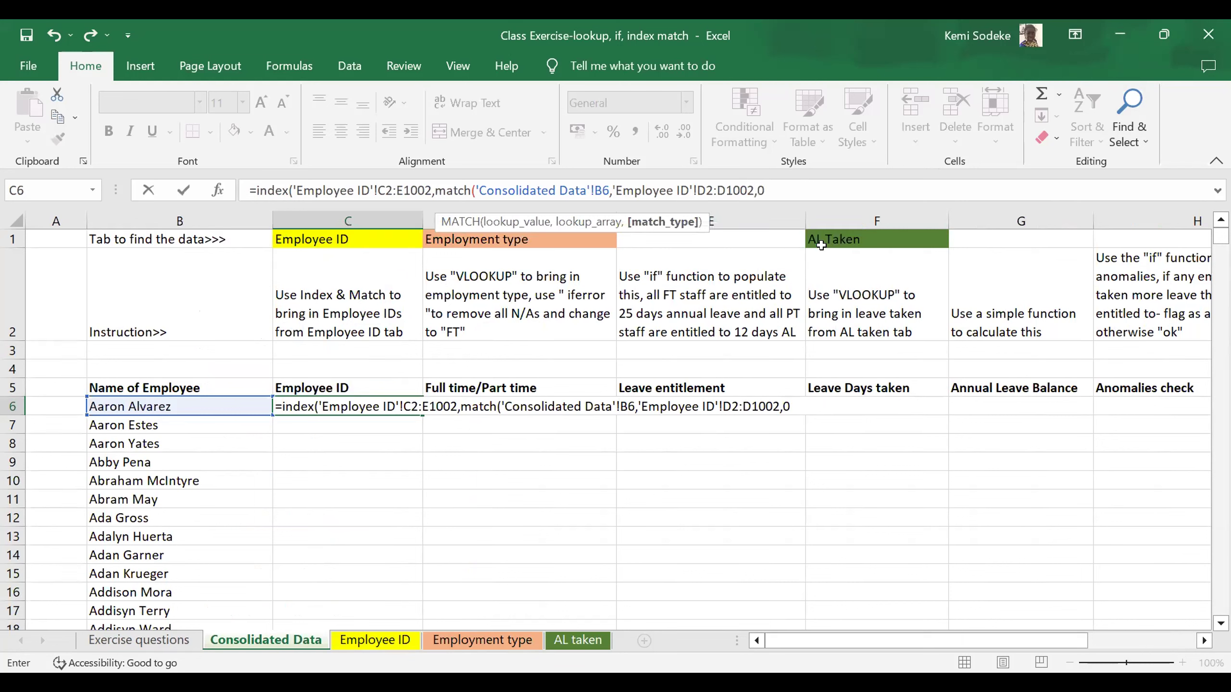
pyautogui.write(')')
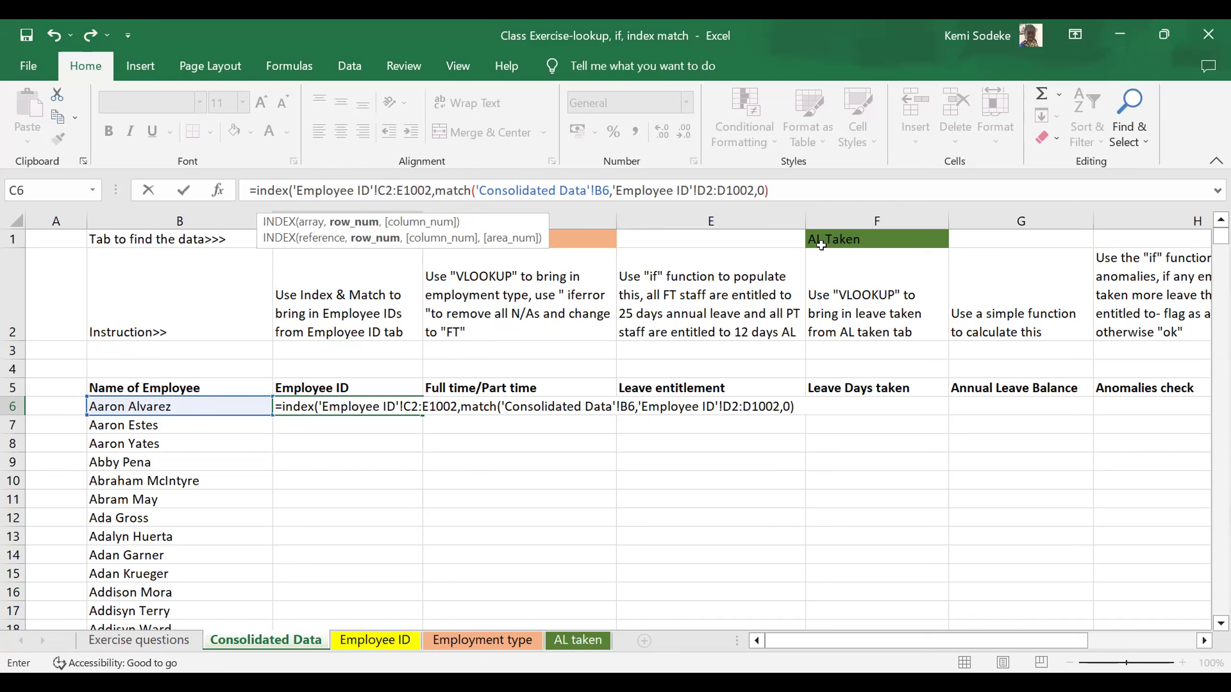
pyautogui.write(',1)')
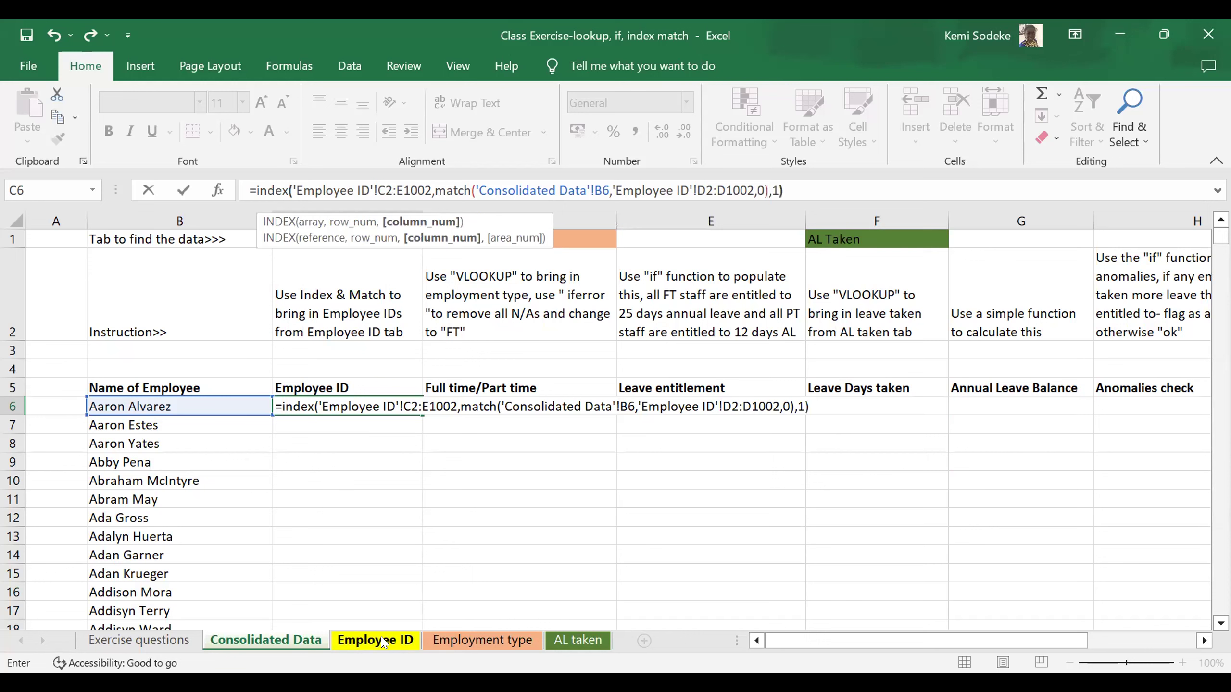
pyautogui.press('Return')
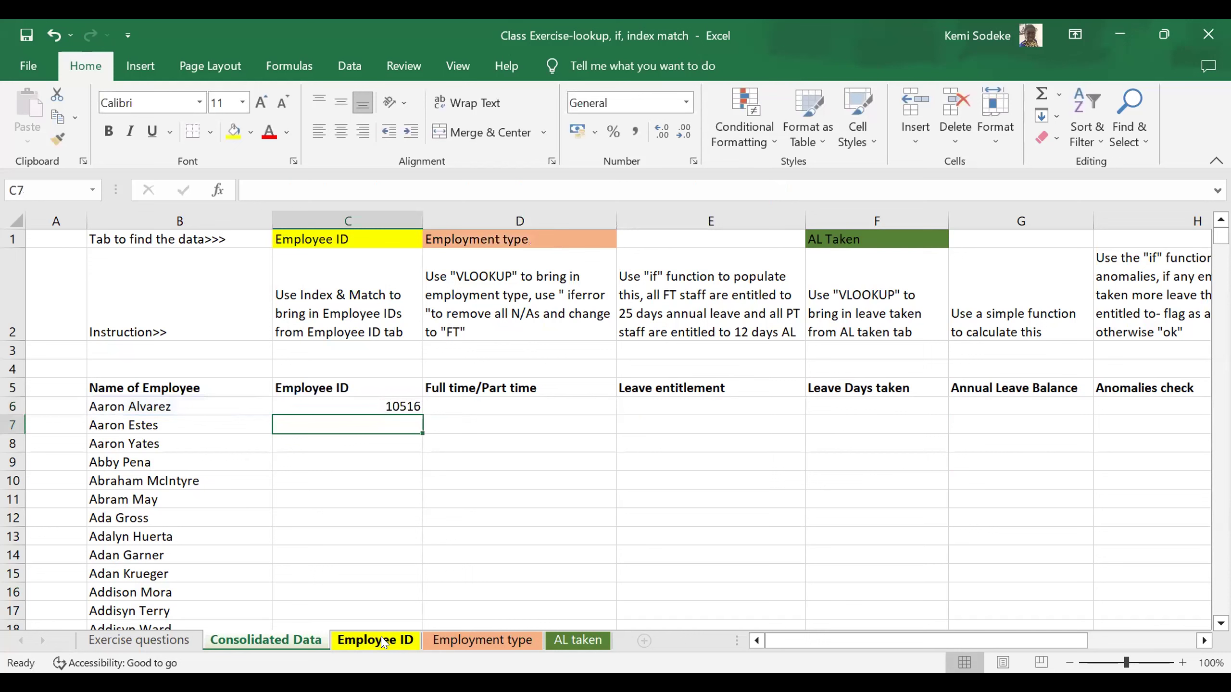
# Verify the INDEX/MATCH result in C6 by searching the Employee ID sheet for the returned ID, and return to Consolidated Data
pyautogui.click(405, 410)
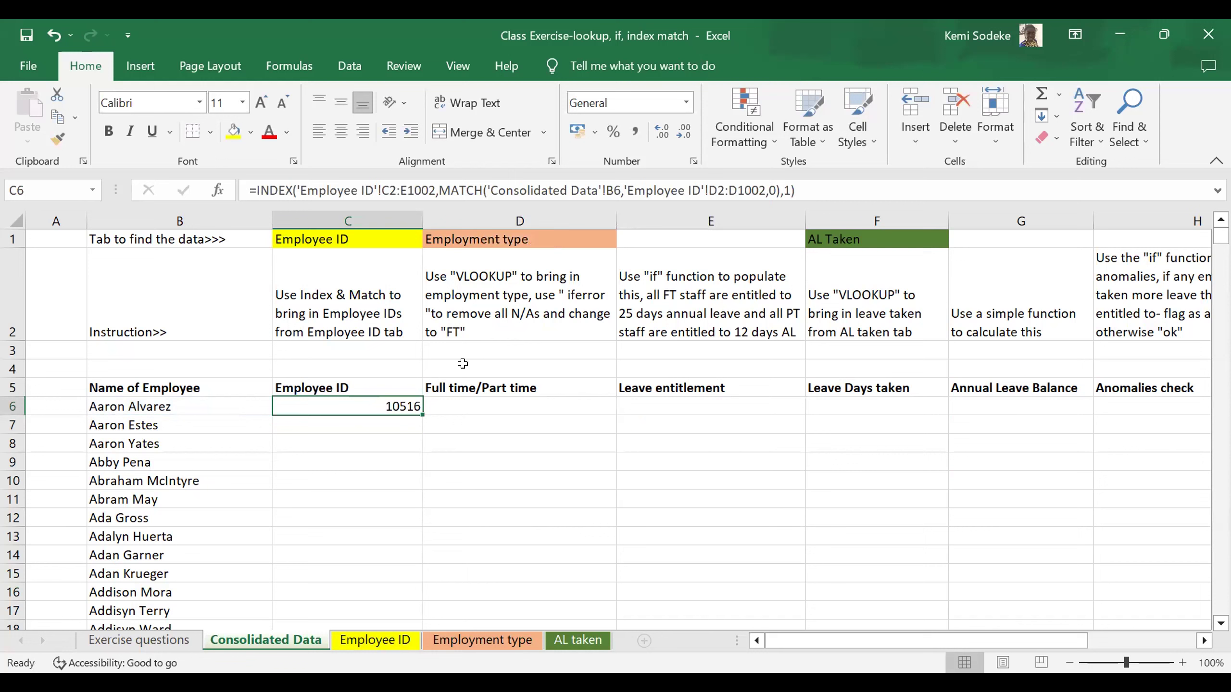
pyautogui.click(408, 646)
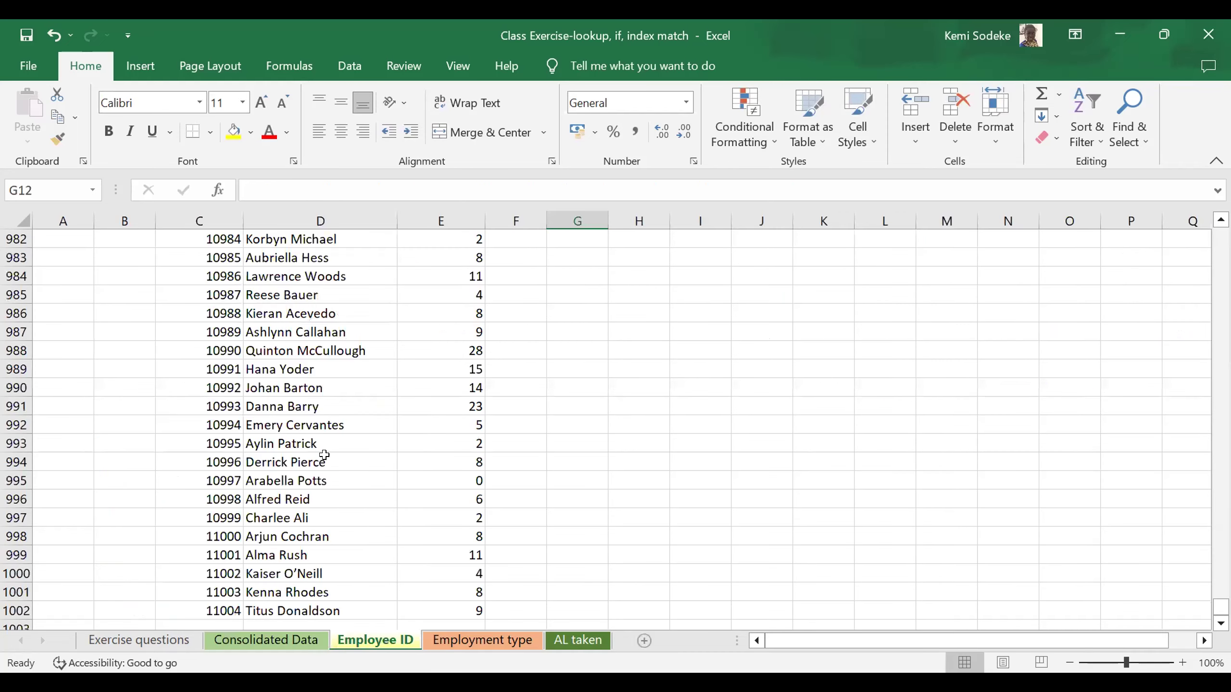
pyautogui.click(319, 439)
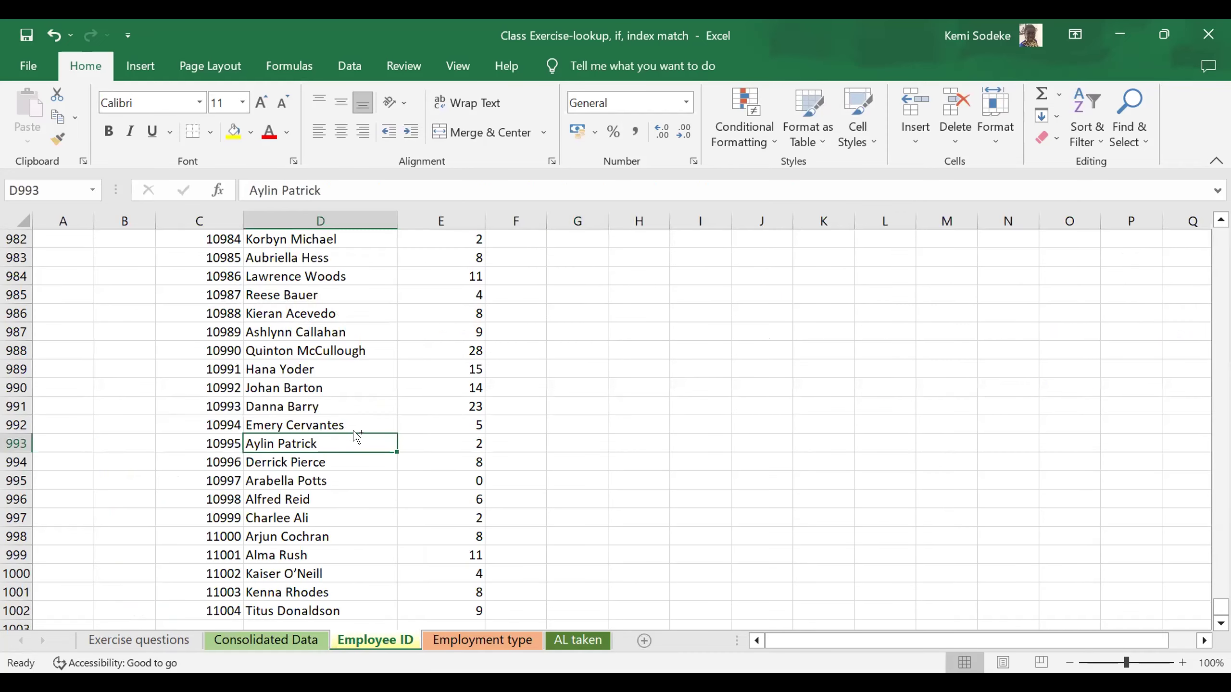
pyautogui.hotkey('ctrl', 'f')
pyautogui.write('10516')
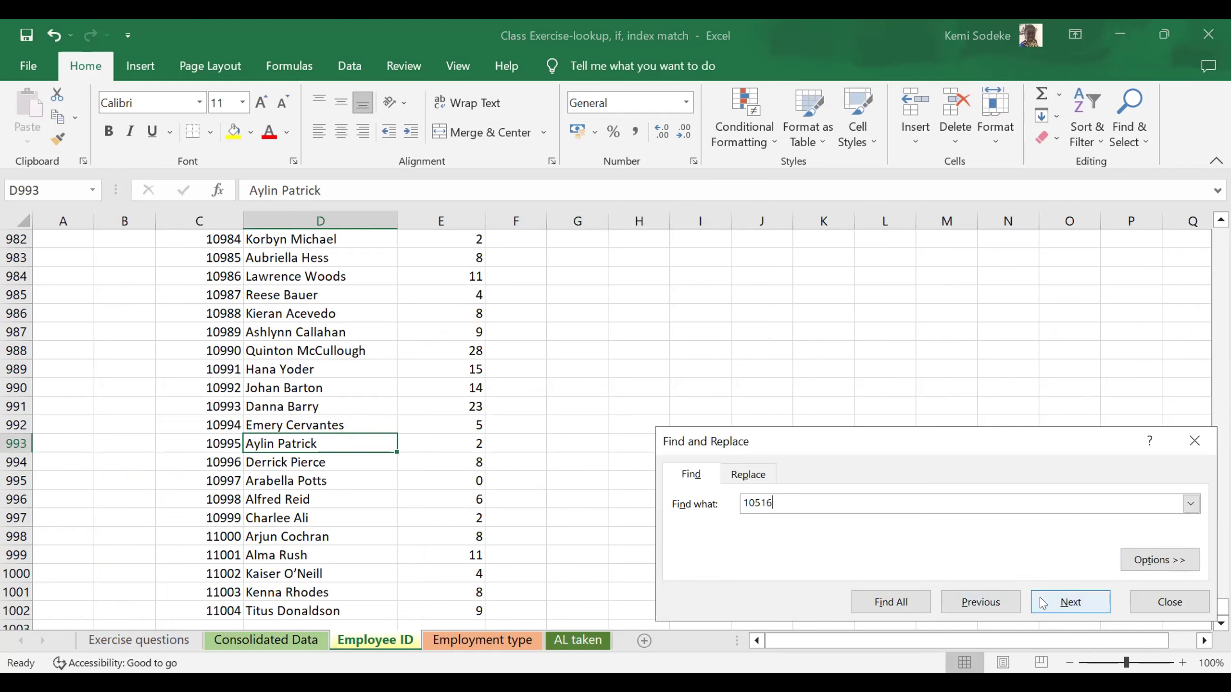
pyautogui.click(1070, 602)
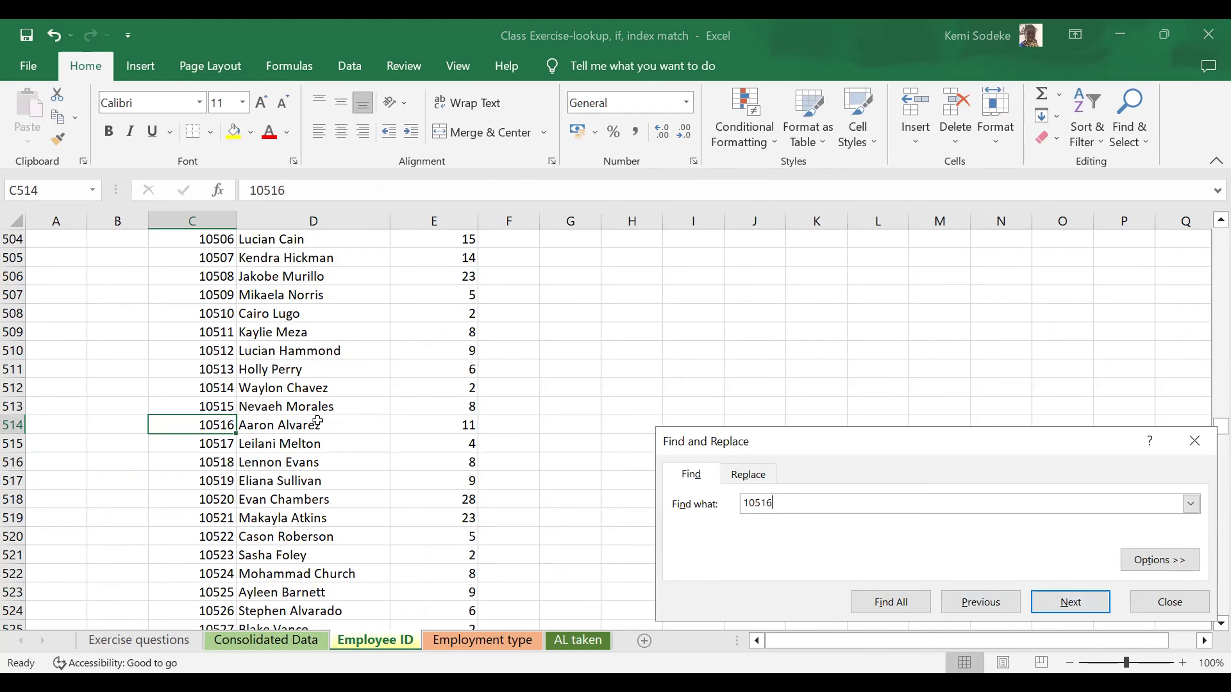
pyautogui.click(1185, 612)
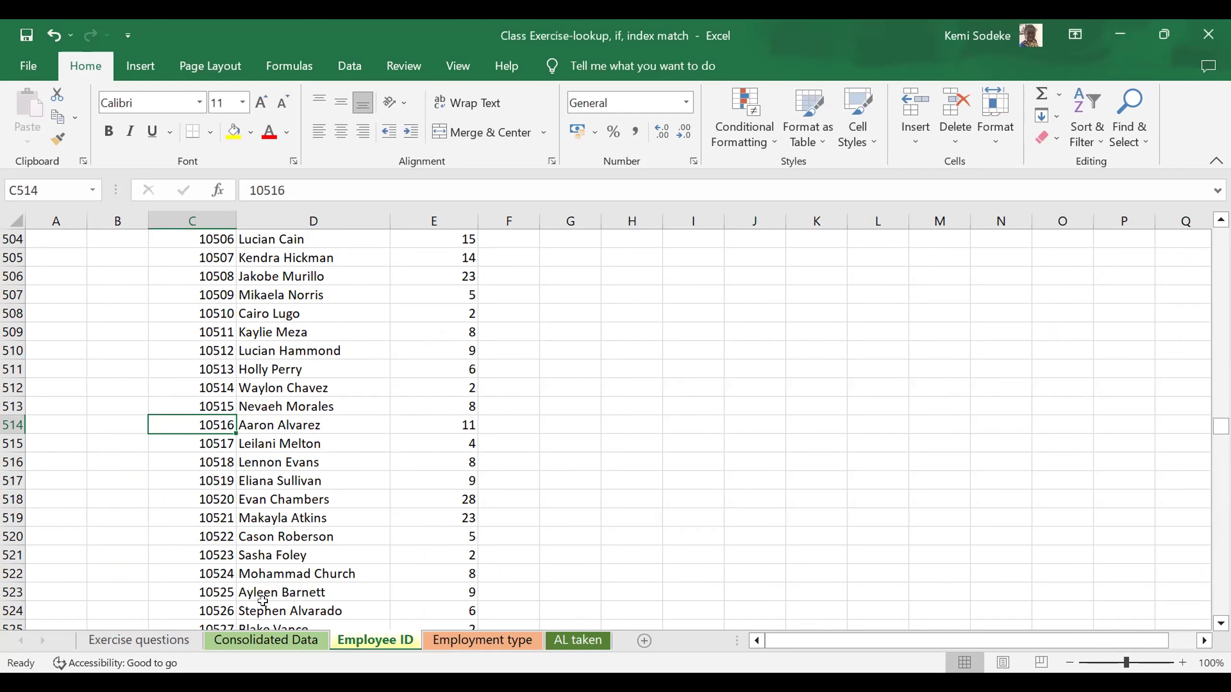
pyautogui.click(169, 643)
pyautogui.click(303, 645)
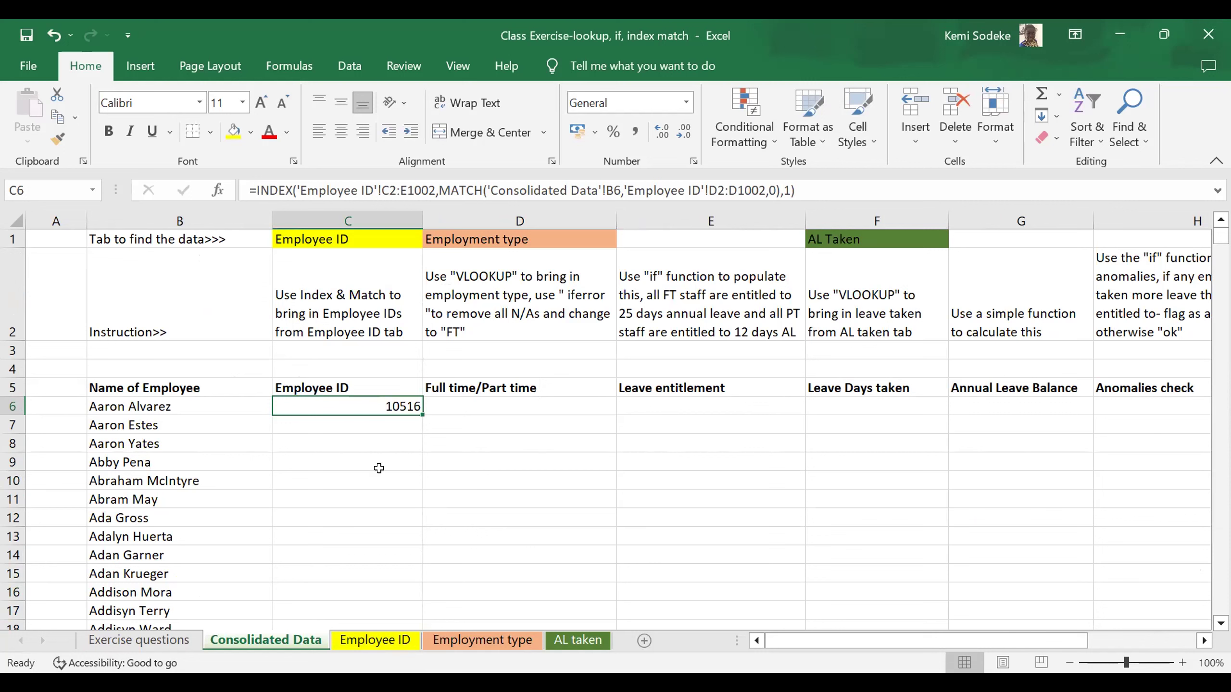
# Examine the part-time employee list on the Employment type sheet as the source for the Full time/Part time column, and return to Consolidated Data
pyautogui.click(390, 500)
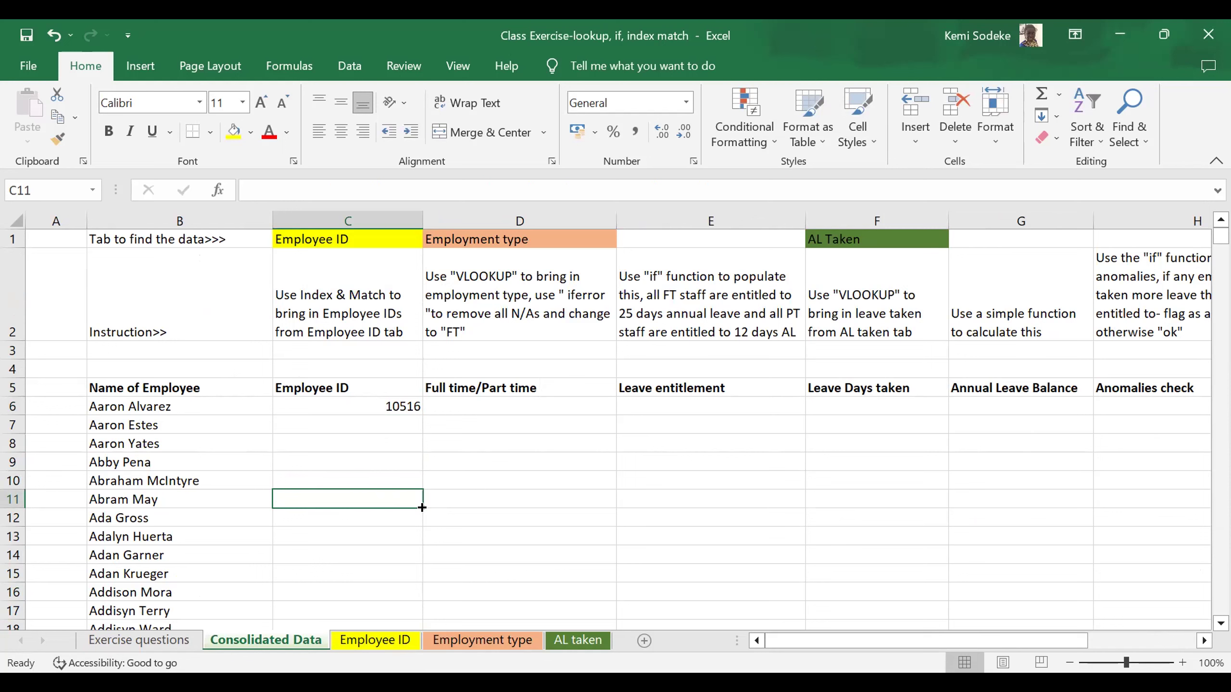
pyautogui.click(388, 408)
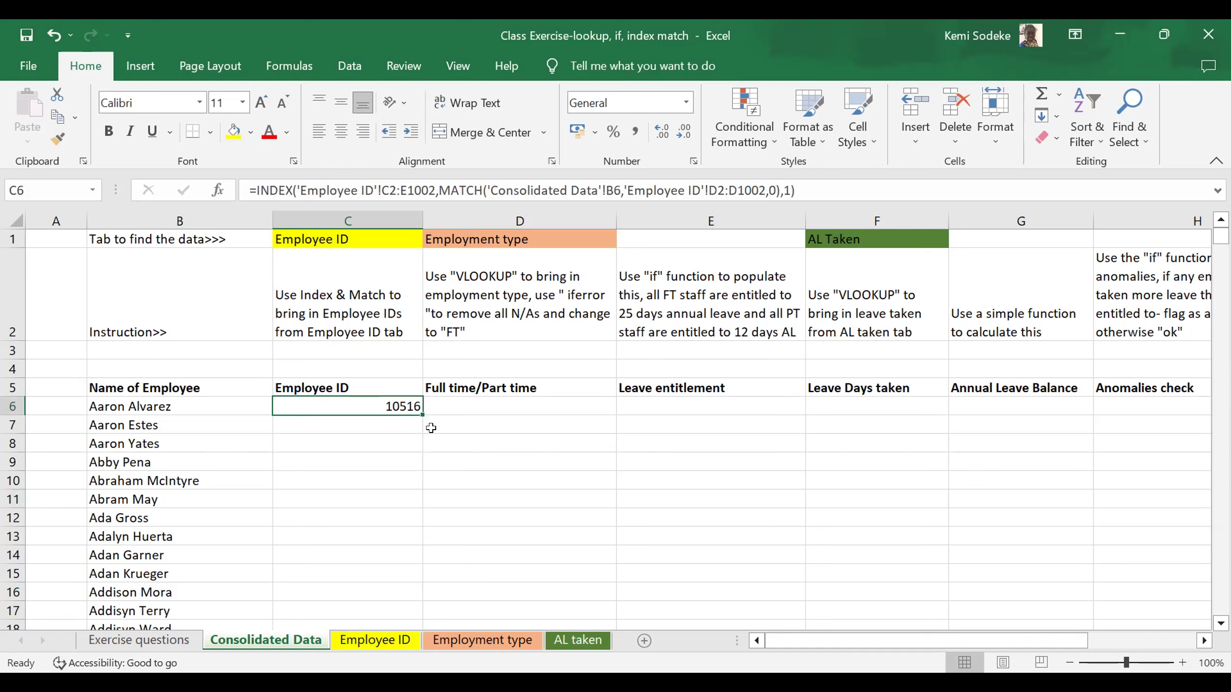
pyautogui.click(502, 400)
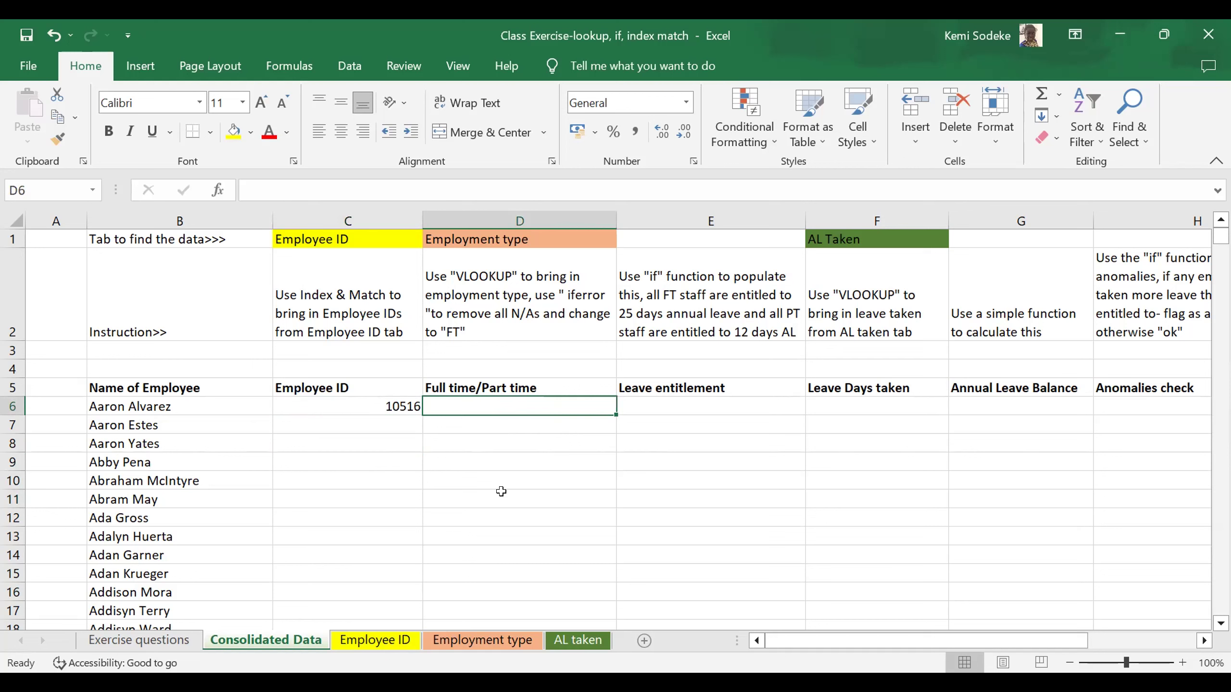
pyautogui.click(492, 640)
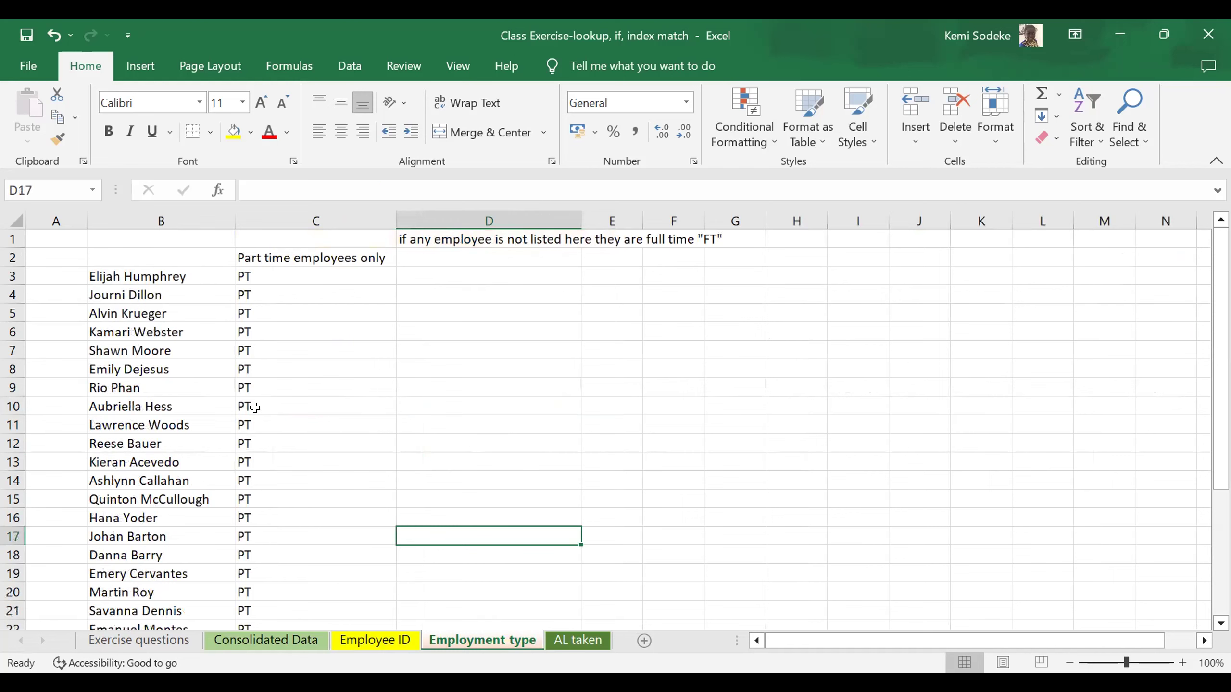
pyautogui.click(283, 640)
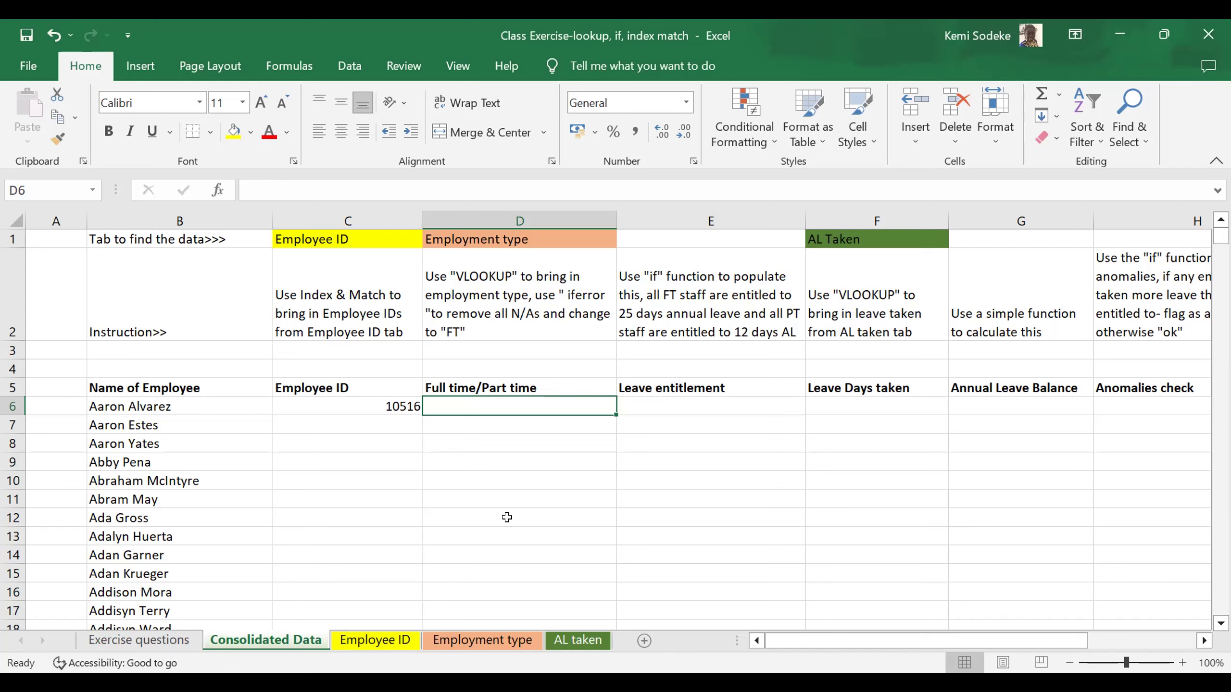
# Start a VLOOKUP formula in Full time/Part time cell D6 of the Consolidated Data sheet
pyautogui.click(369, 406)
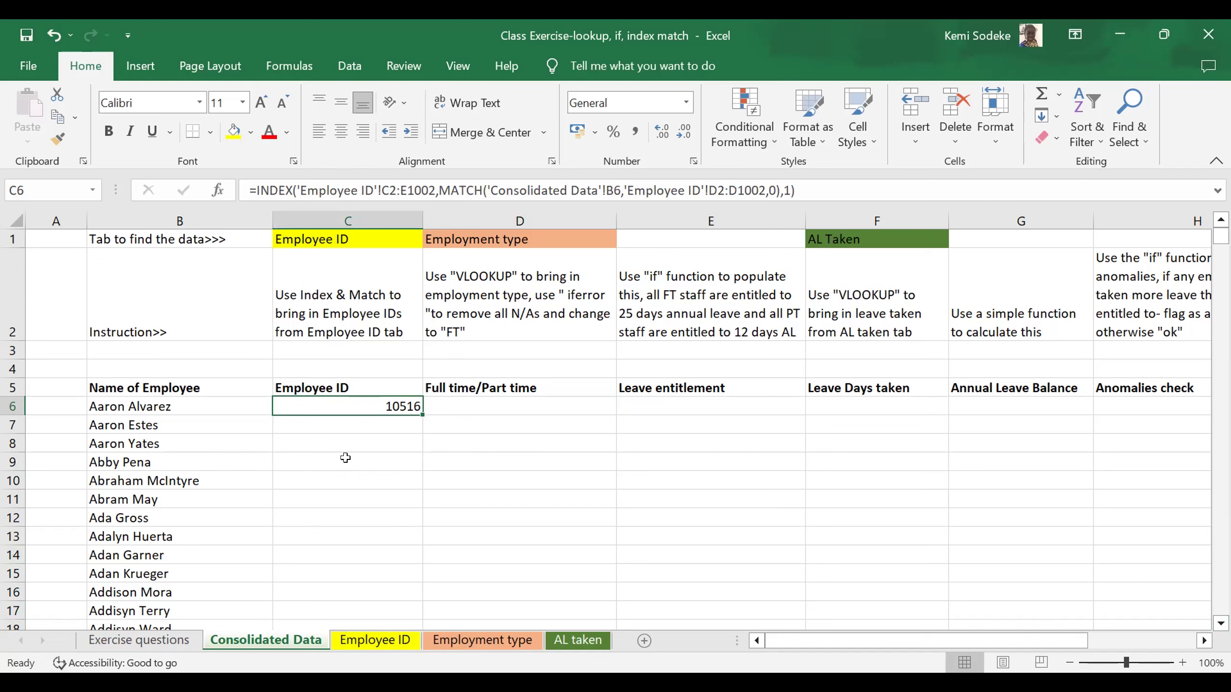
pyautogui.click(537, 408)
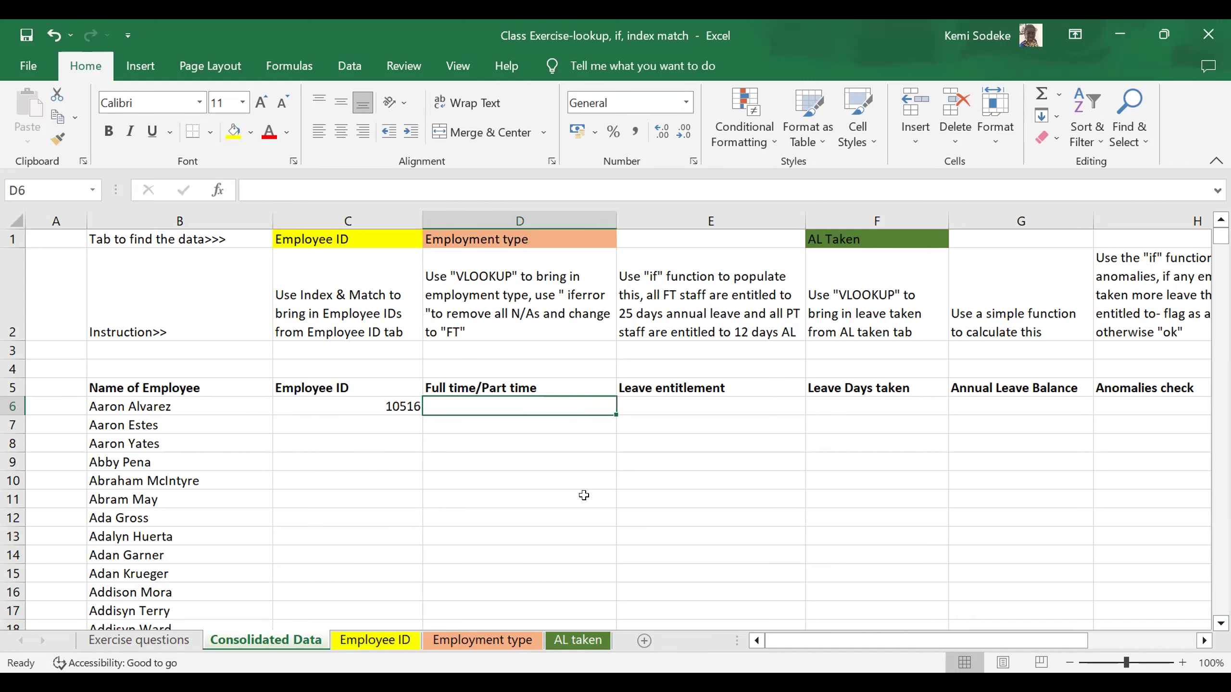
pyautogui.write('=')
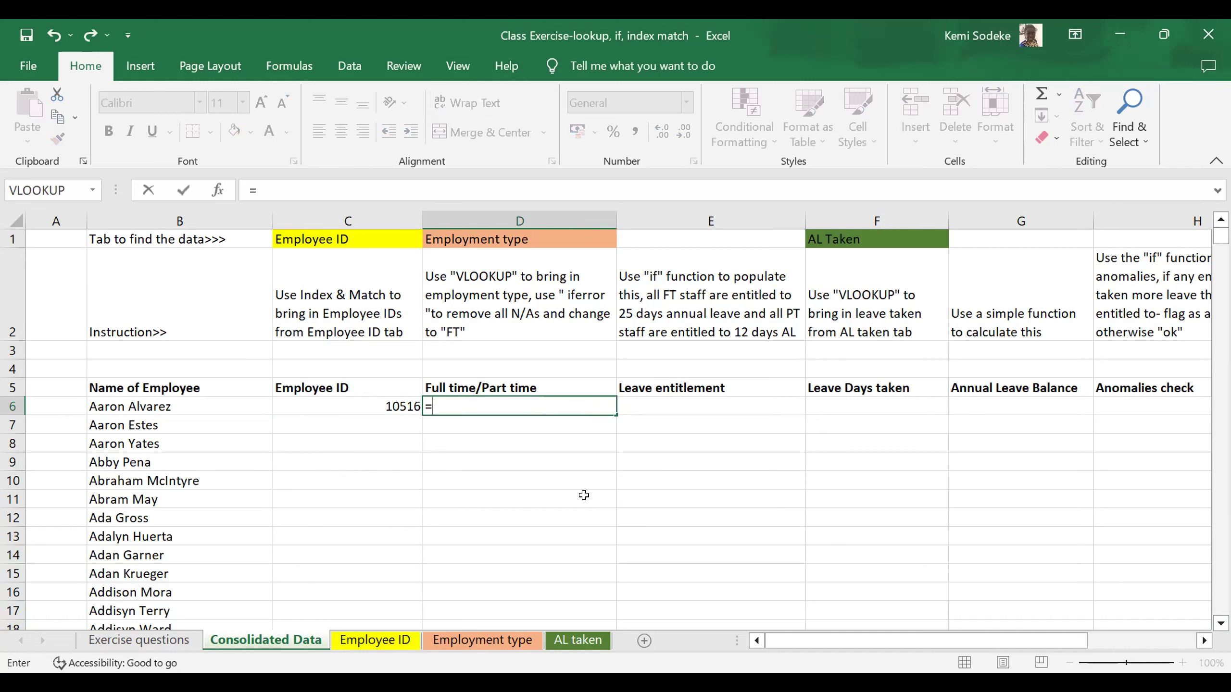
pyautogui.write('vlookup')
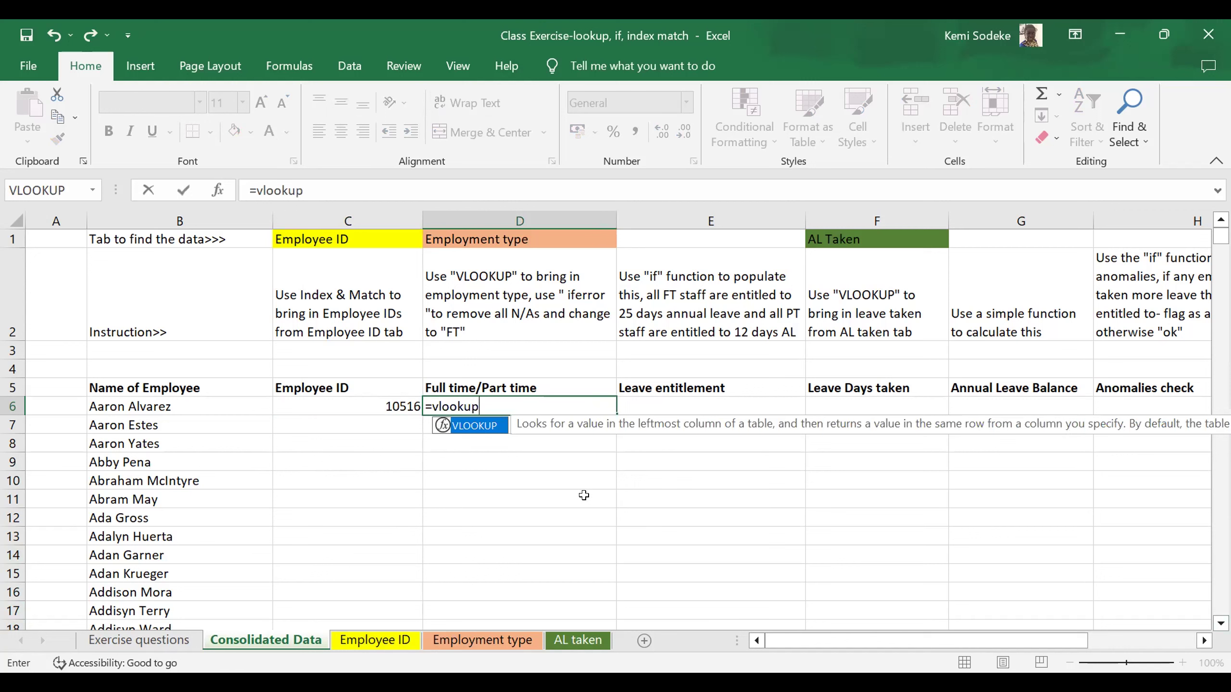
pyautogui.write('(')
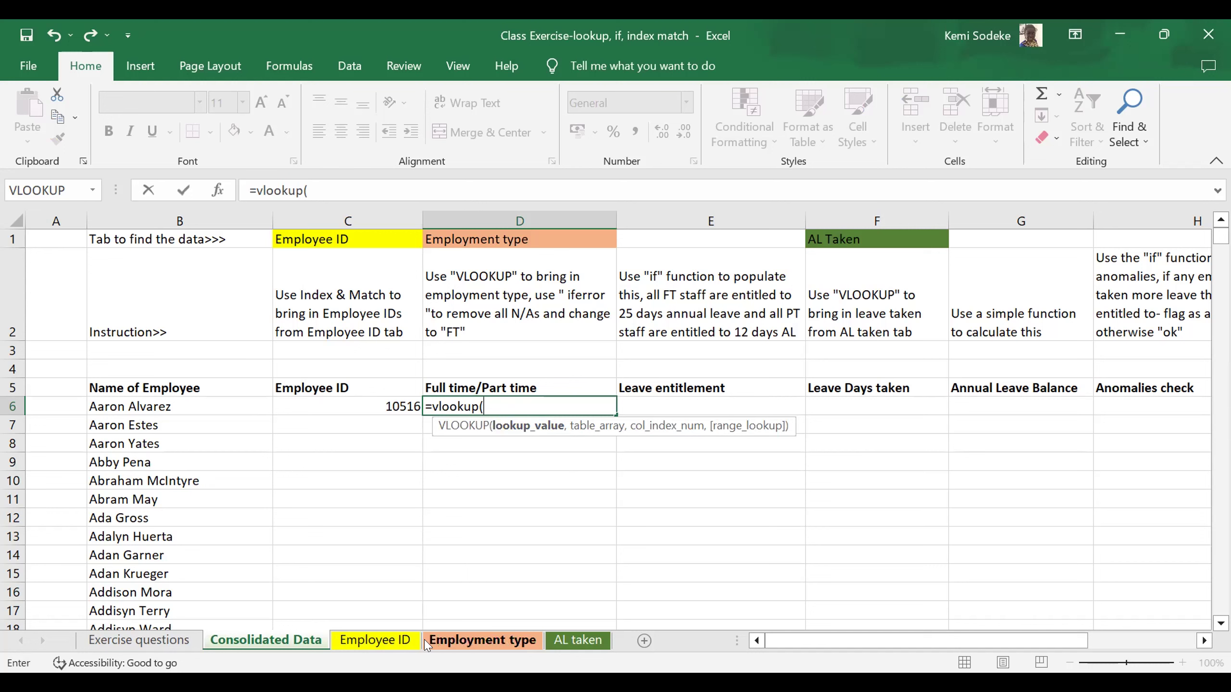
pyautogui.click(477, 643)
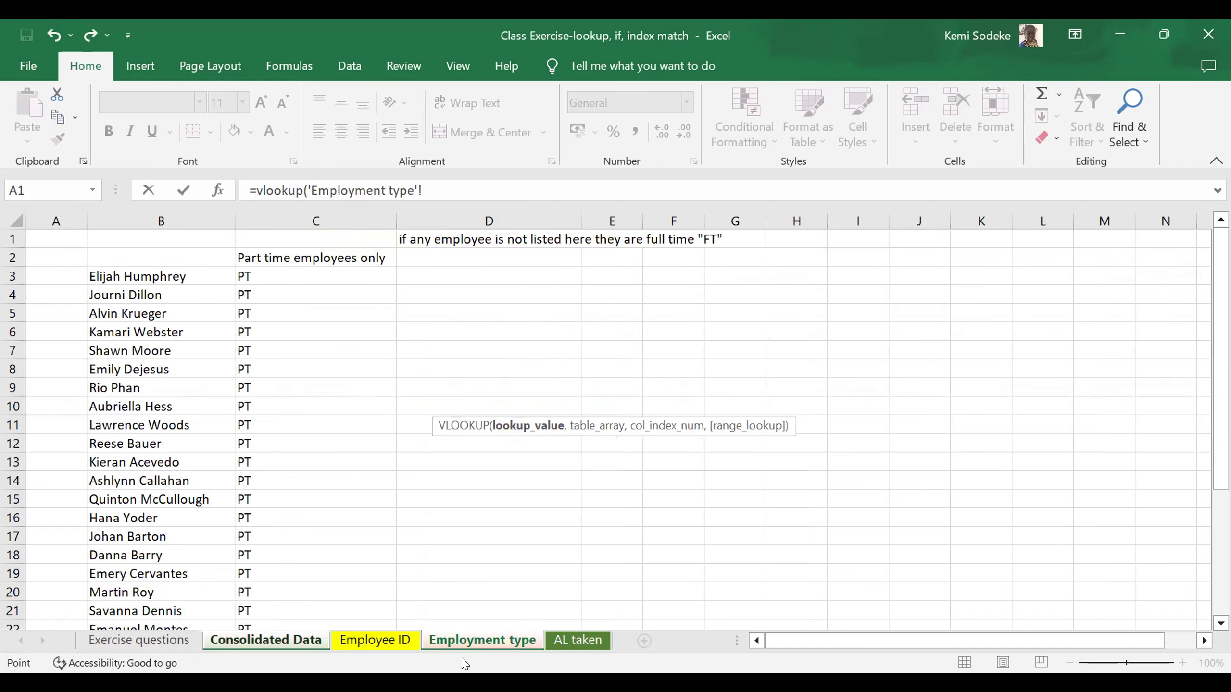
pyautogui.click(238, 643)
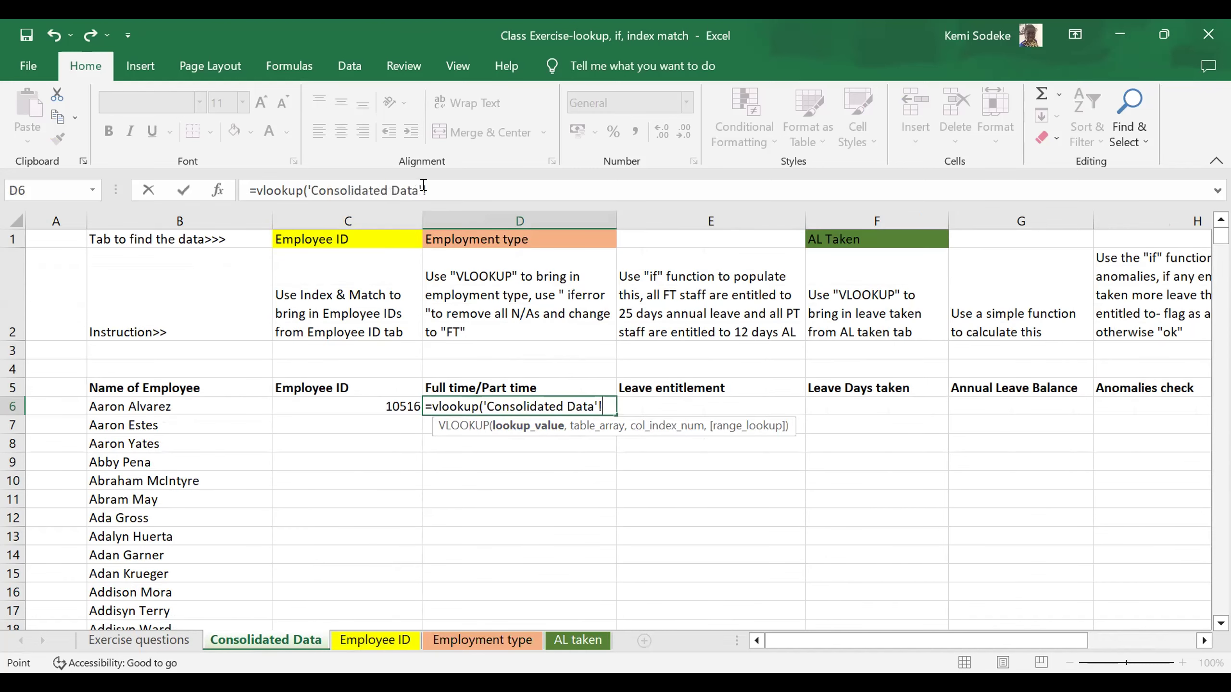
pyautogui.moveTo(424, 189); pyautogui.dragTo(300, 189)
pyautogui.press('BackSpace')
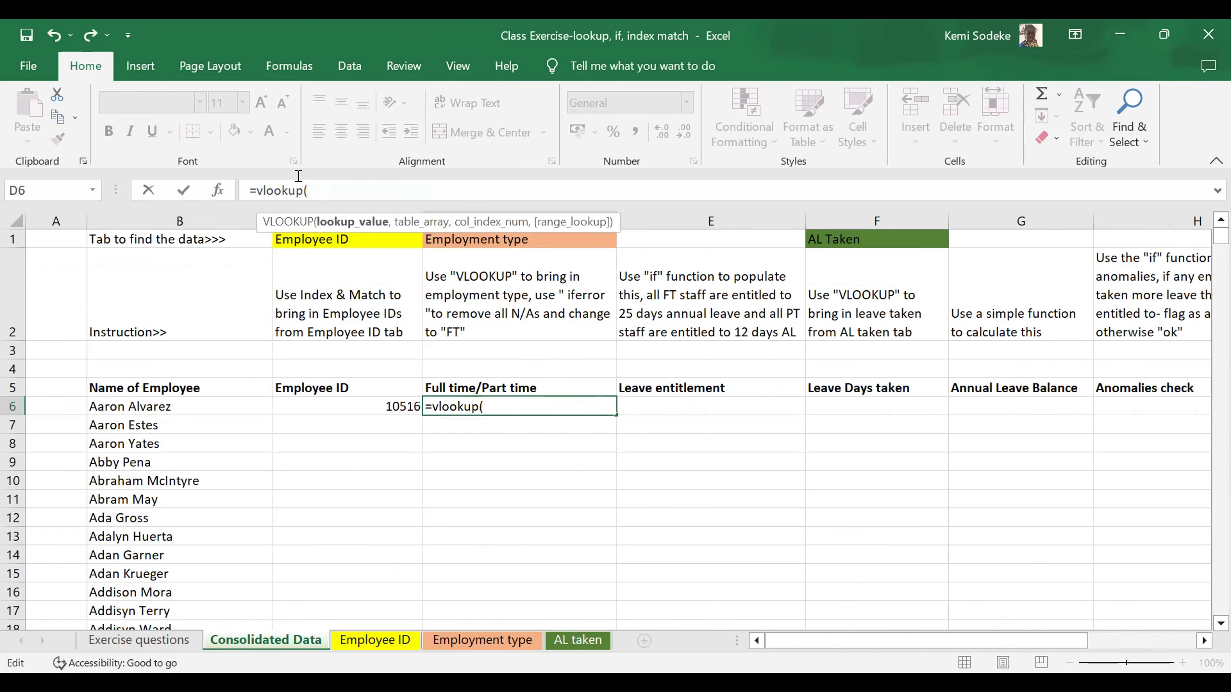
# Set the VLOOKUP lookup value to the employee name in B6 and the table array to 'Employment type'!B2:C31
pyautogui.click(178, 405)
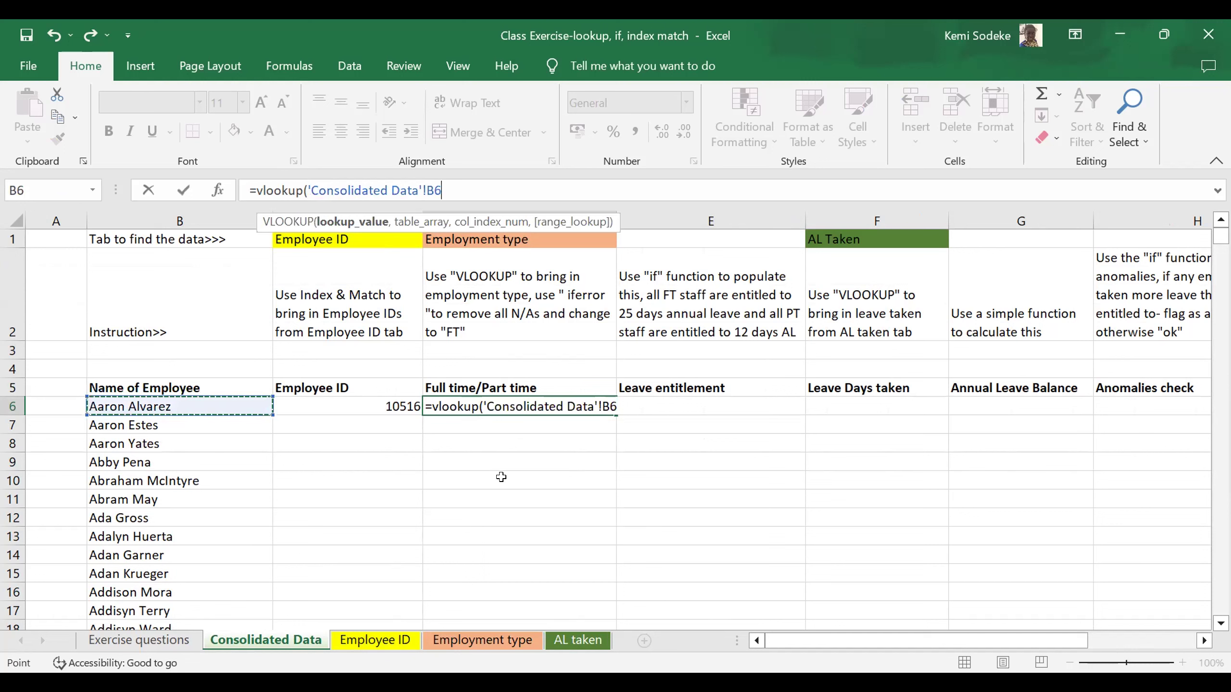
pyautogui.write(',')
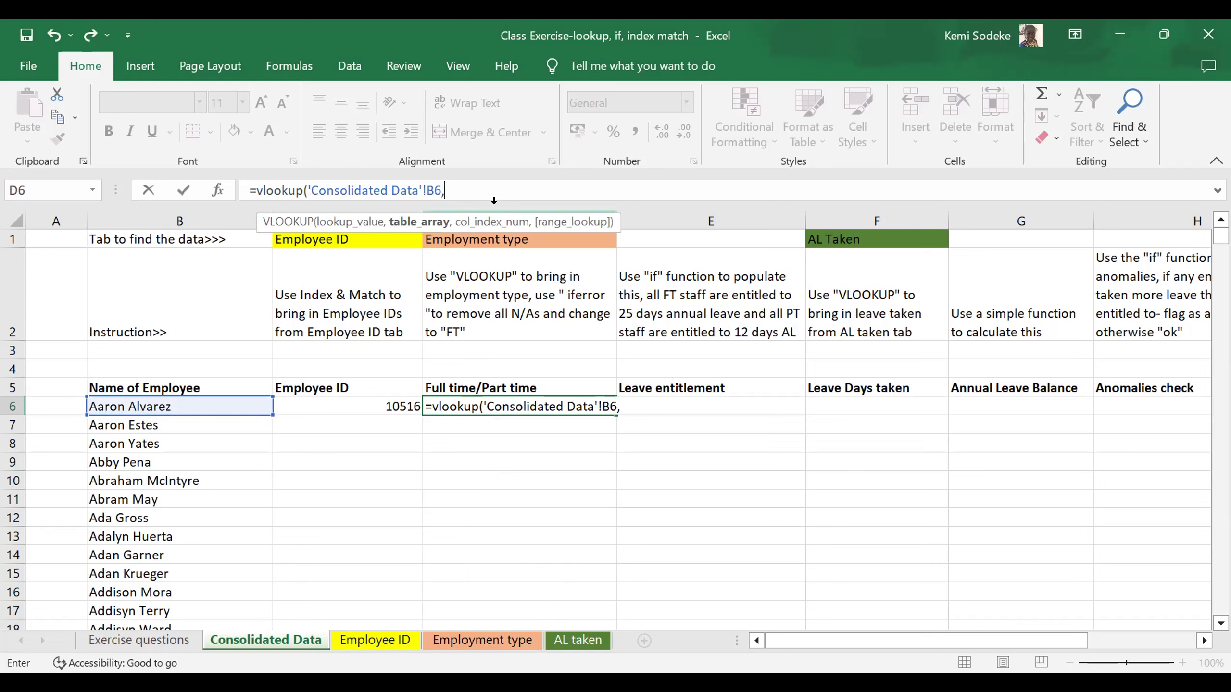
pyautogui.click(497, 649)
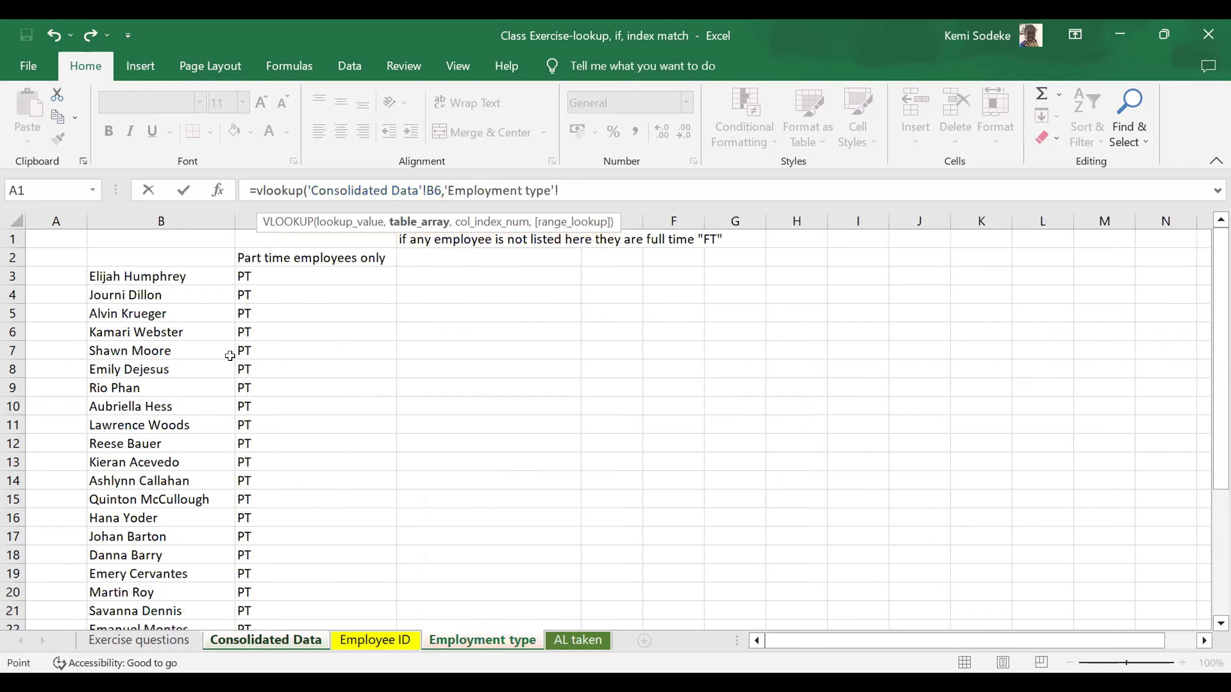
pyautogui.click(128, 253)
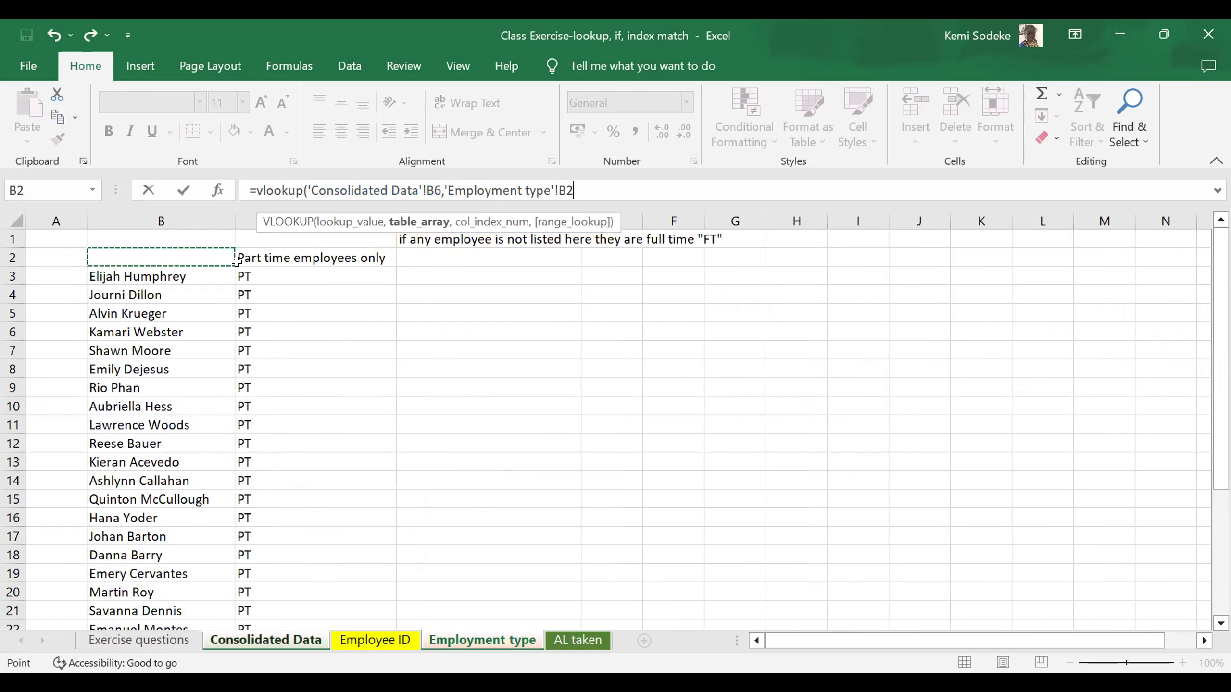
pyautogui.moveTo(285, 533); pyautogui.dragTo(281, 562)
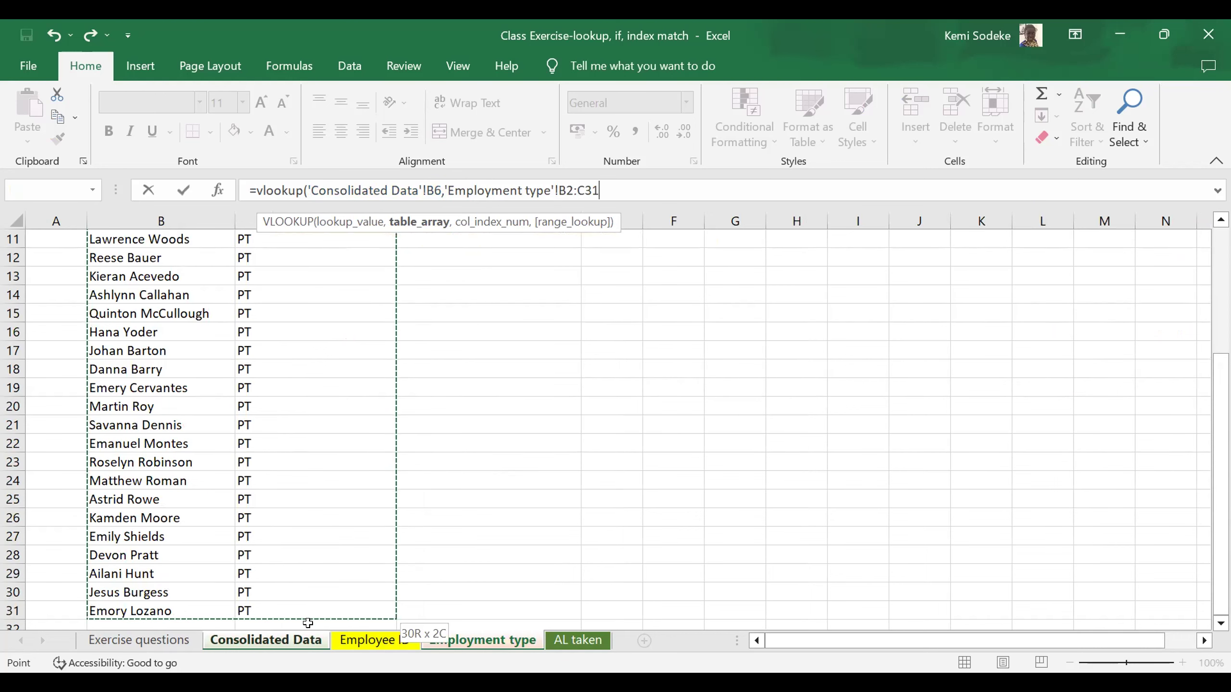
pyautogui.write(',')
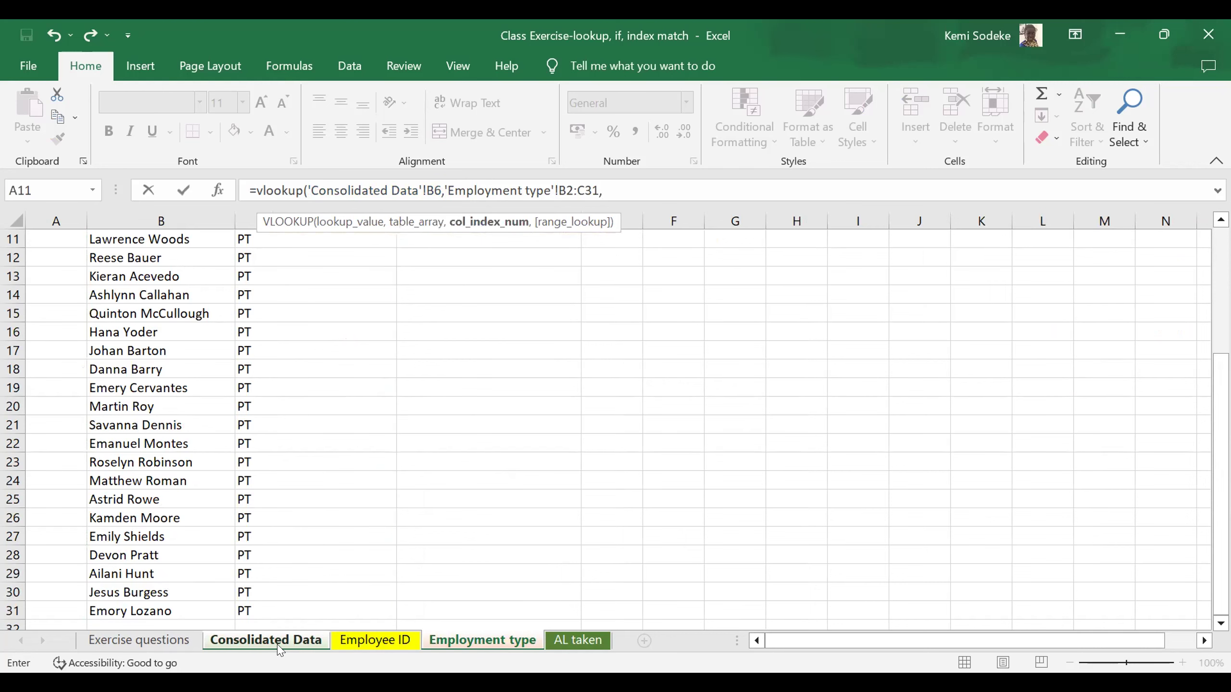
# Return to the Consolidated Data sheet and remove the stray sheet reference following the VLOOKUP table array
pyautogui.click(280, 647)
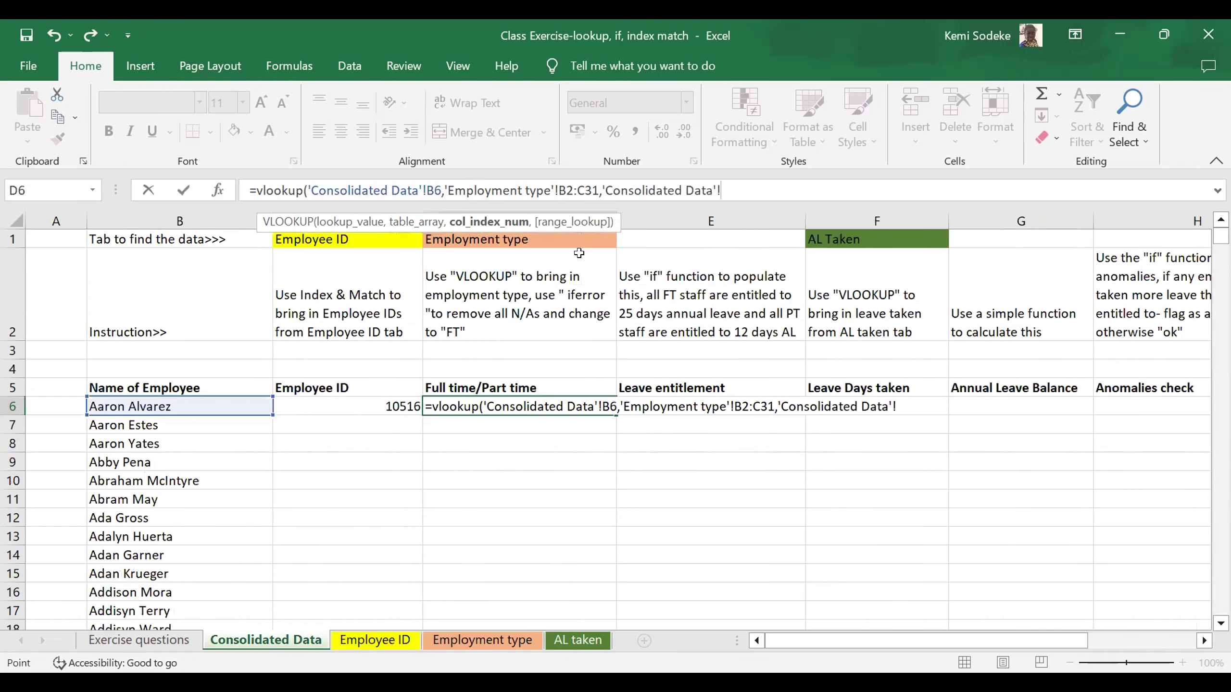
pyautogui.moveTo(722, 190); pyautogui.dragTo(597, 183)
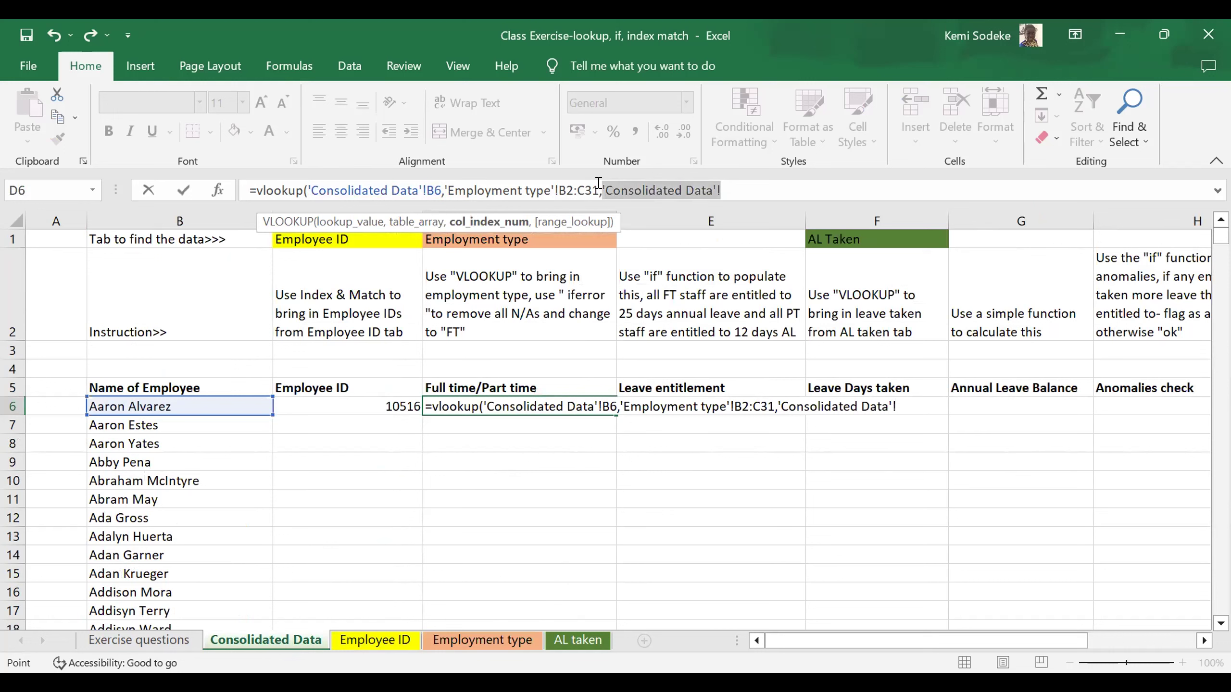
pyautogui.press('BackSpace')
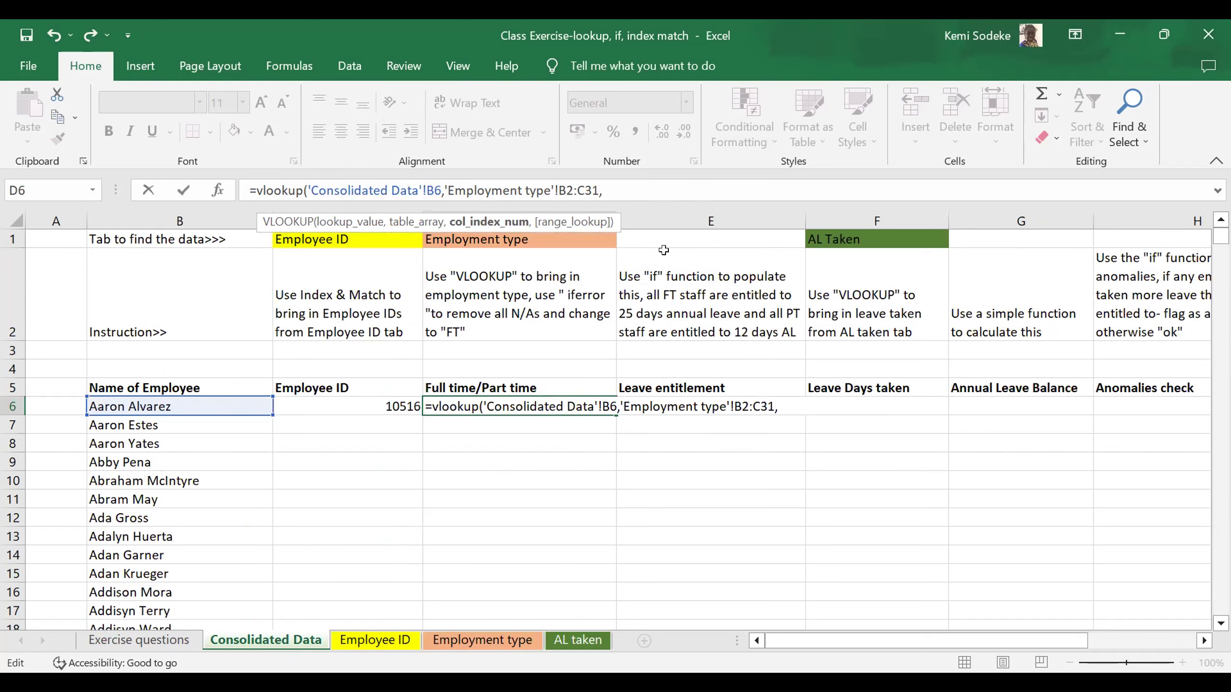
# Set the VLOOKUP column index to 2 and the range lookup to FALSE, and enter the formula
pyautogui.write('2,')
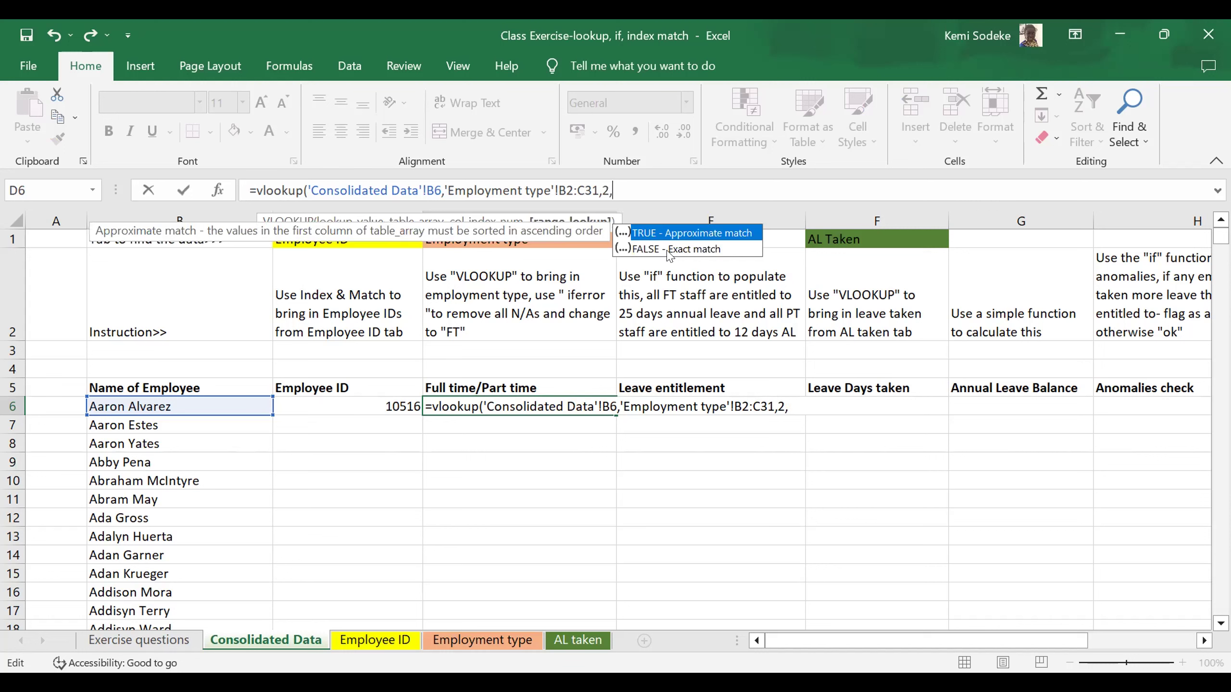
pyautogui.write('false')
pyautogui.write(')')
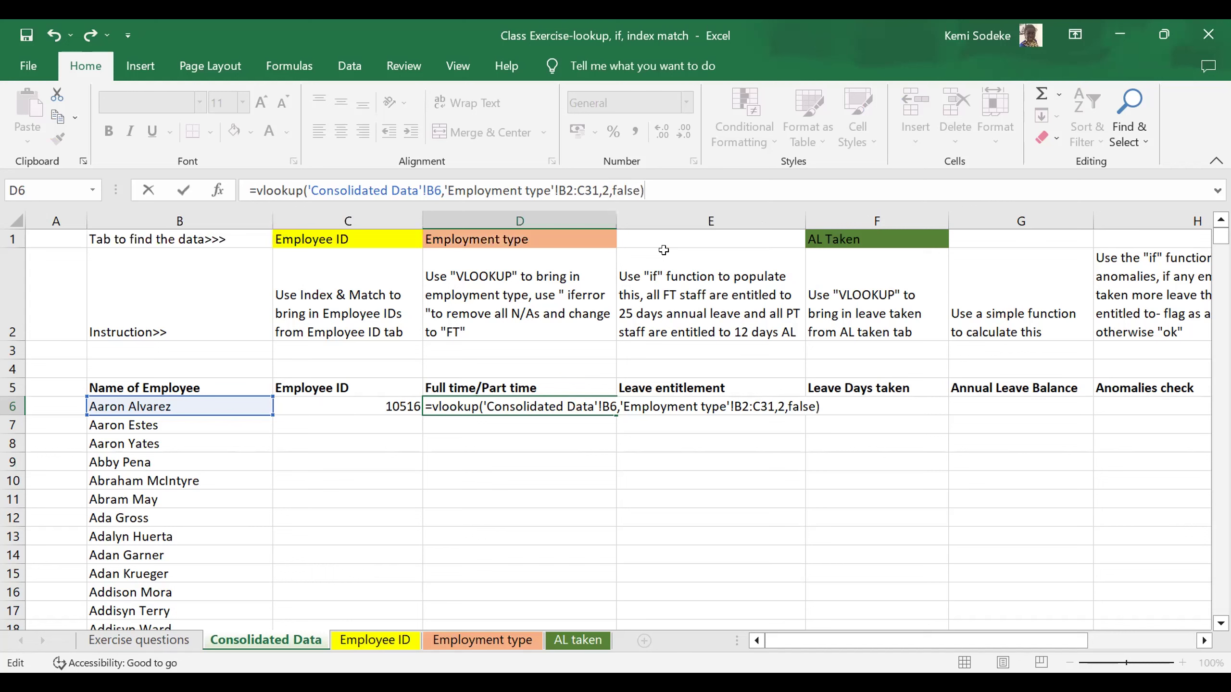
pyautogui.press('Return')
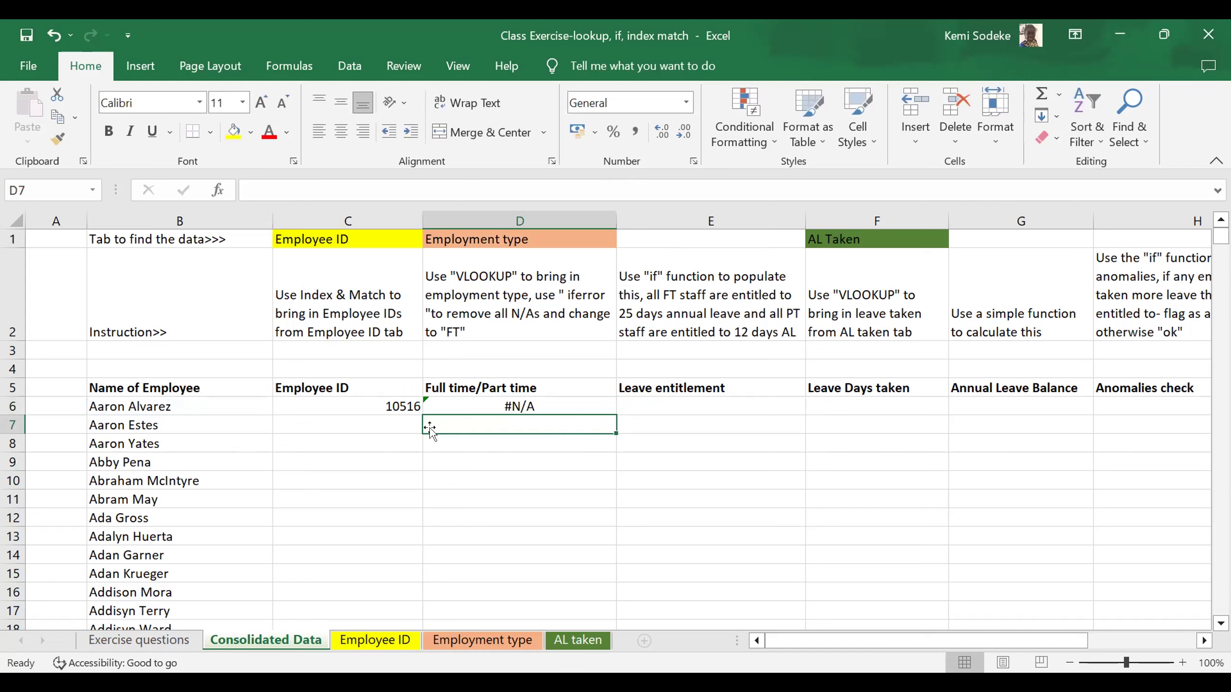
# Make the VLOOKUP table array in D6 absolute as 'Employment type'!$B$2:$C$31 and enter the formula
pyautogui.click(529, 406)
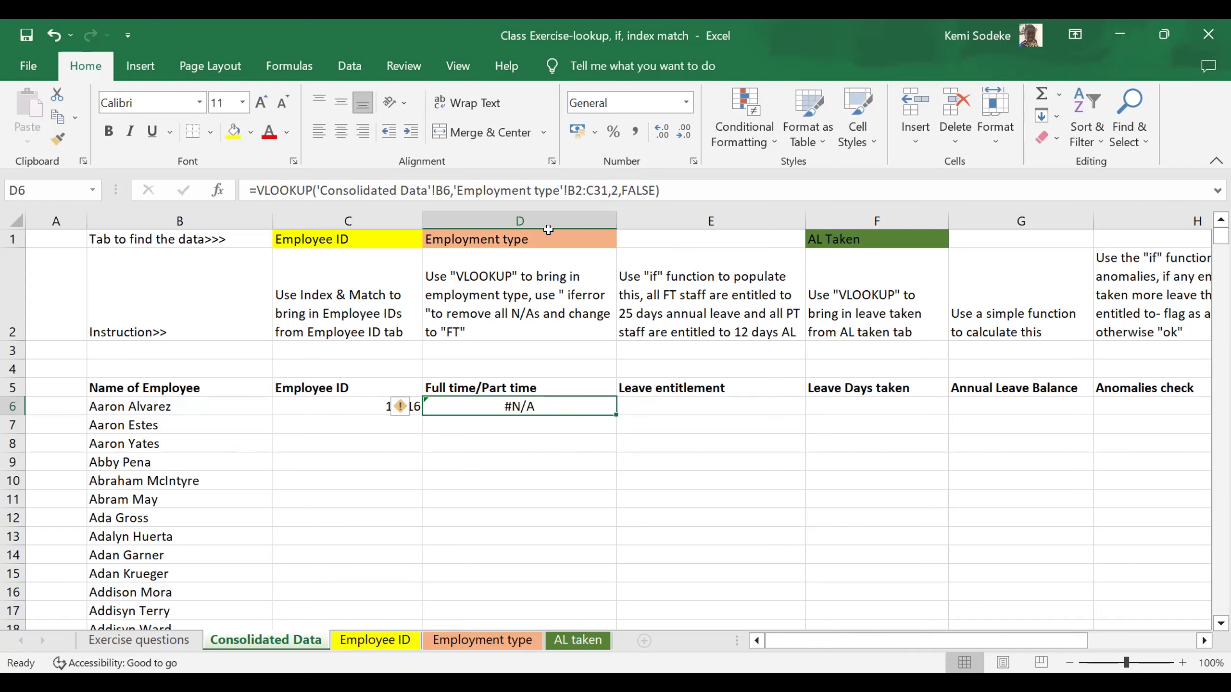
pyautogui.click(573, 185)
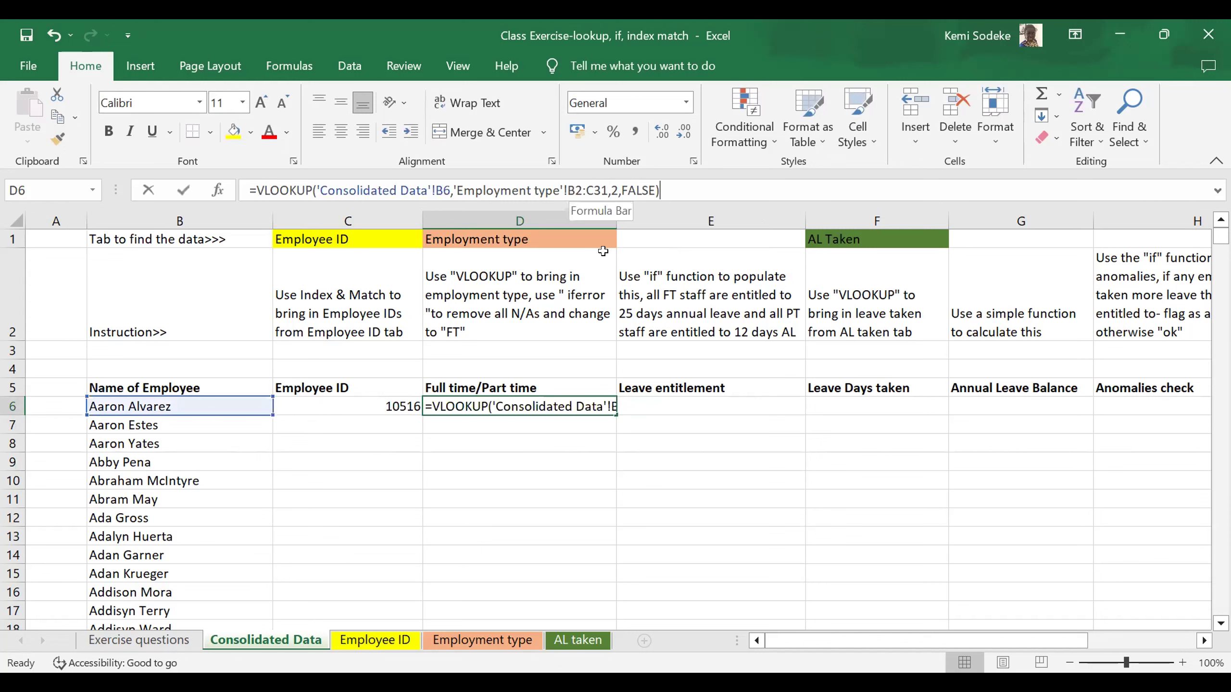
pyautogui.click(574, 191)
pyautogui.write('$')
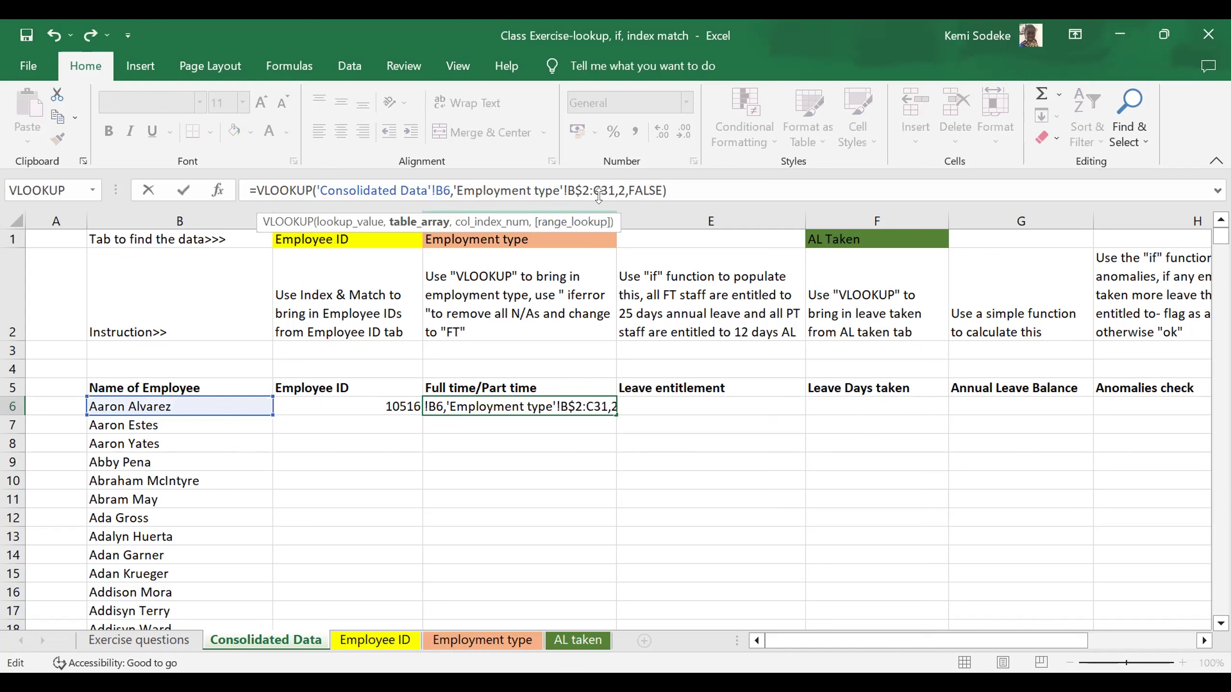
pyautogui.click(566, 190)
pyautogui.write('$B')
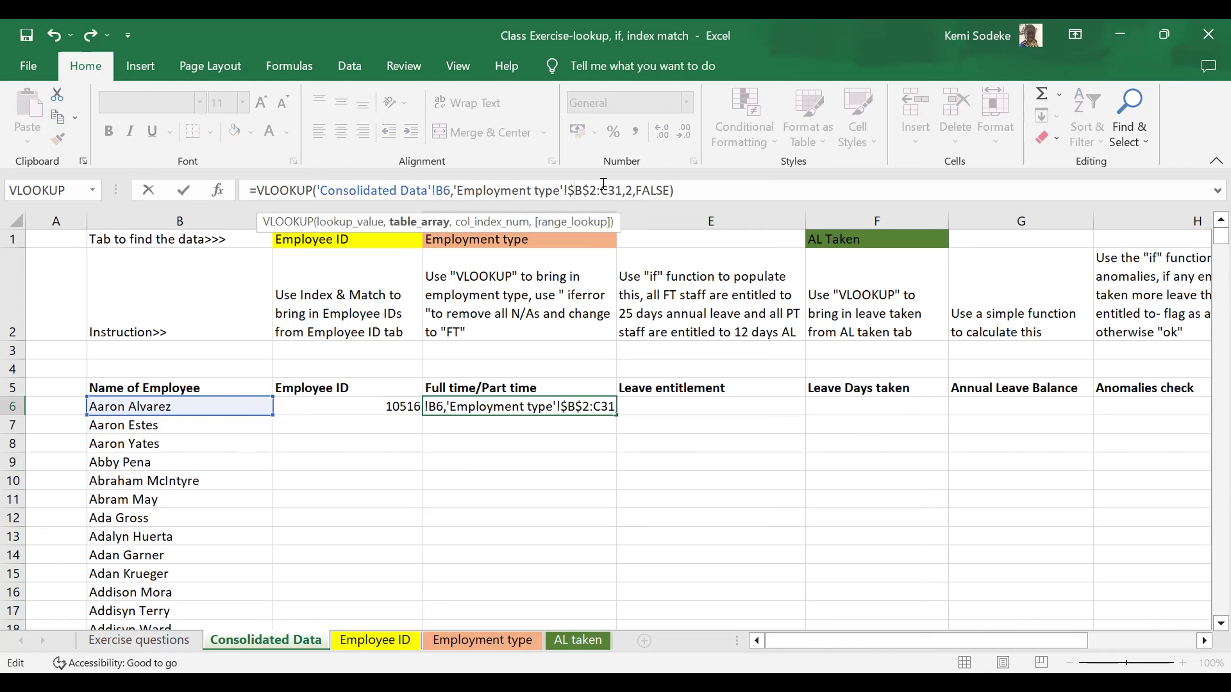
pyautogui.write('$')
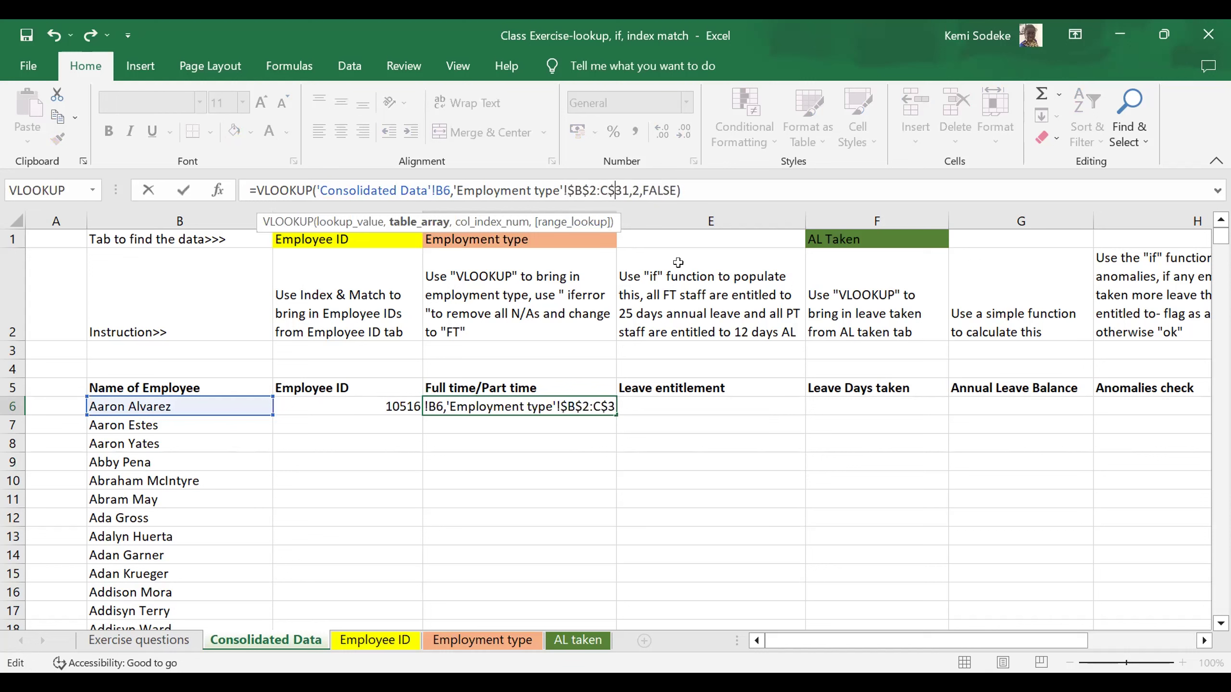
pyautogui.click(596, 186)
pyautogui.write('$')
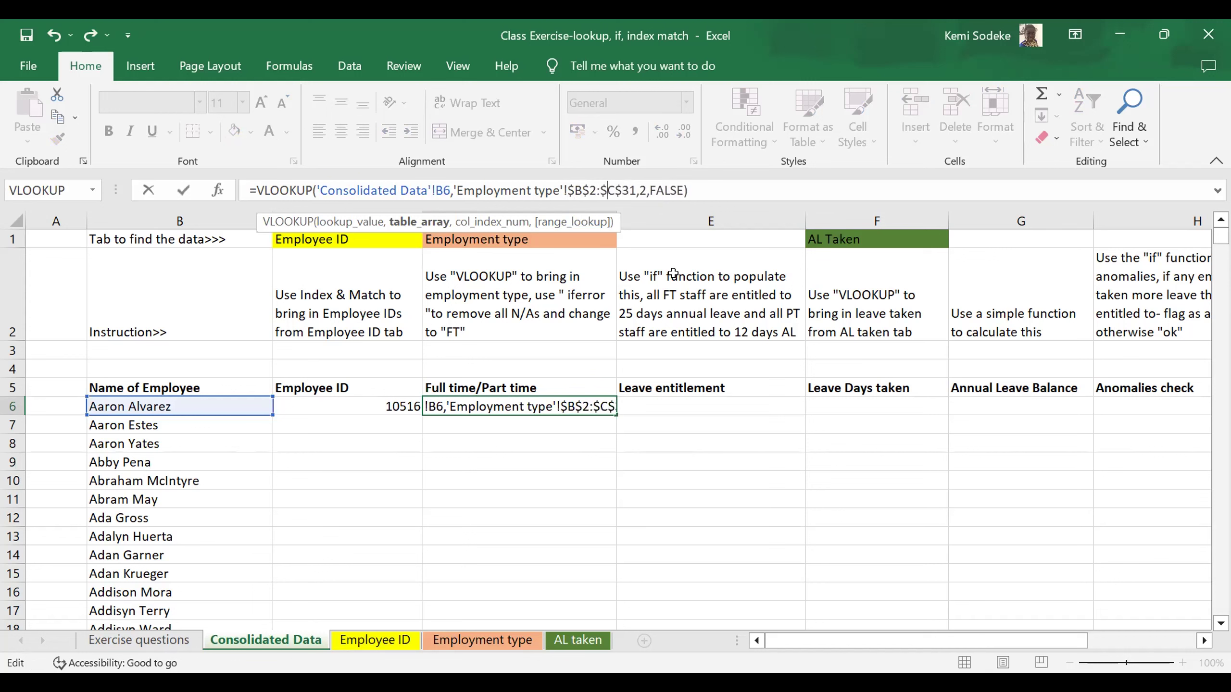
pyautogui.press('Return')
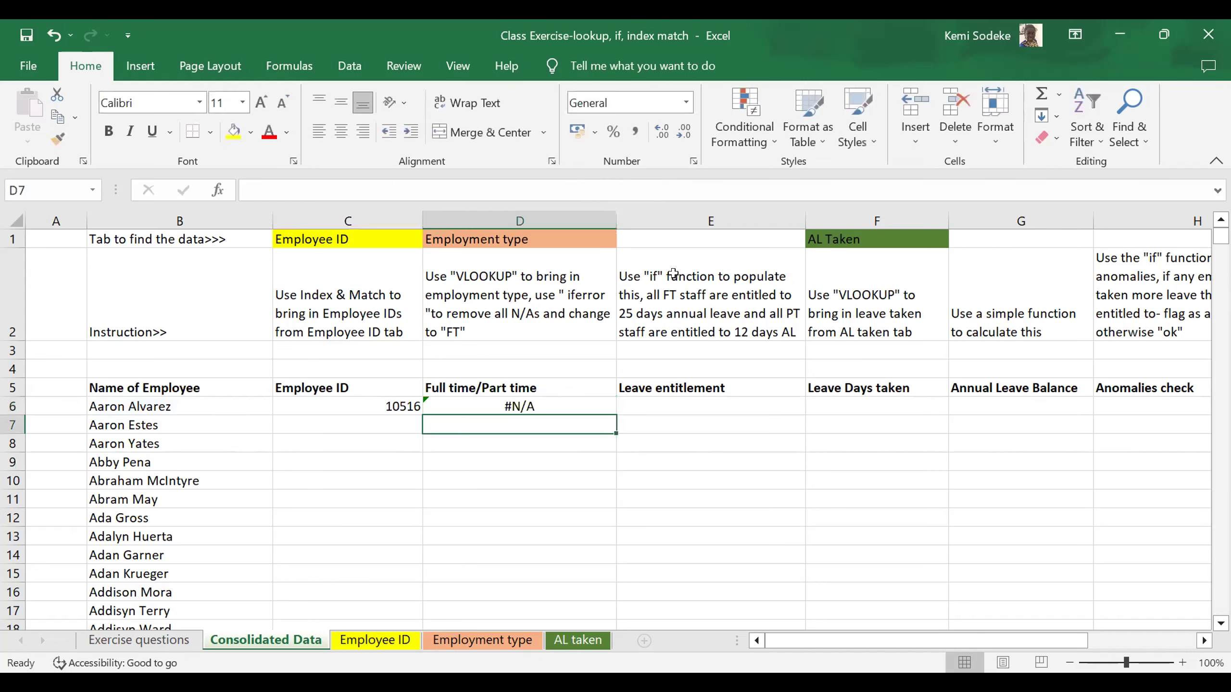
pyautogui.click(563, 407)
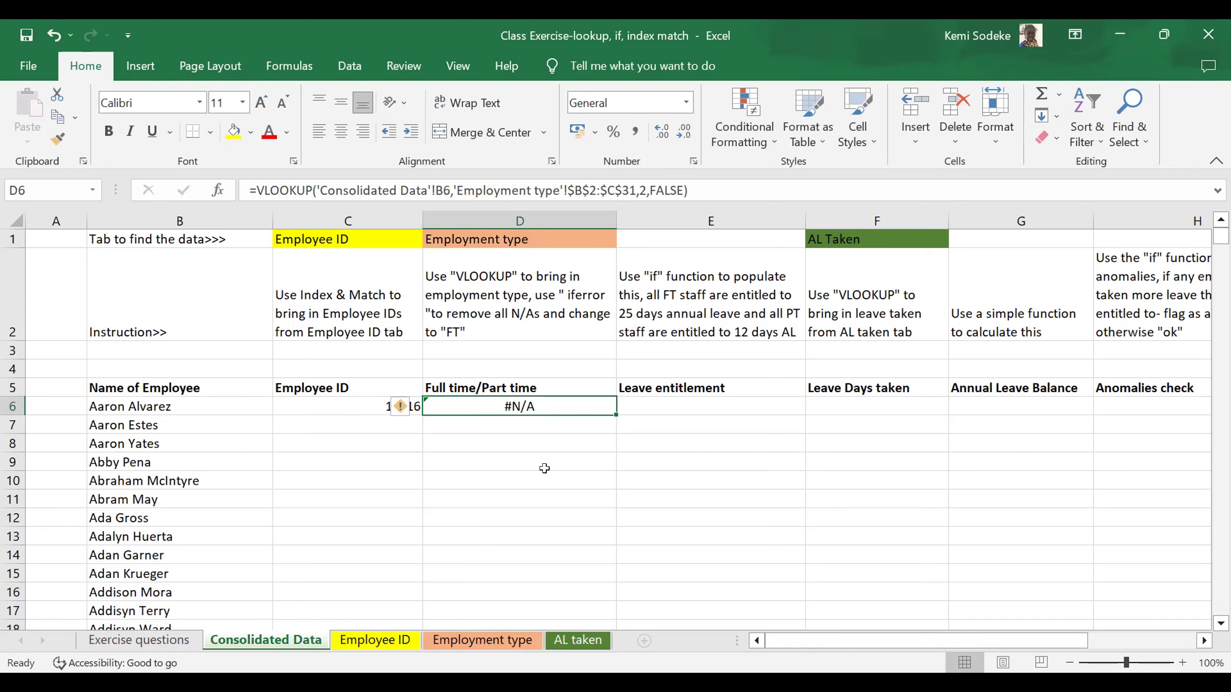
pyautogui.click(674, 406)
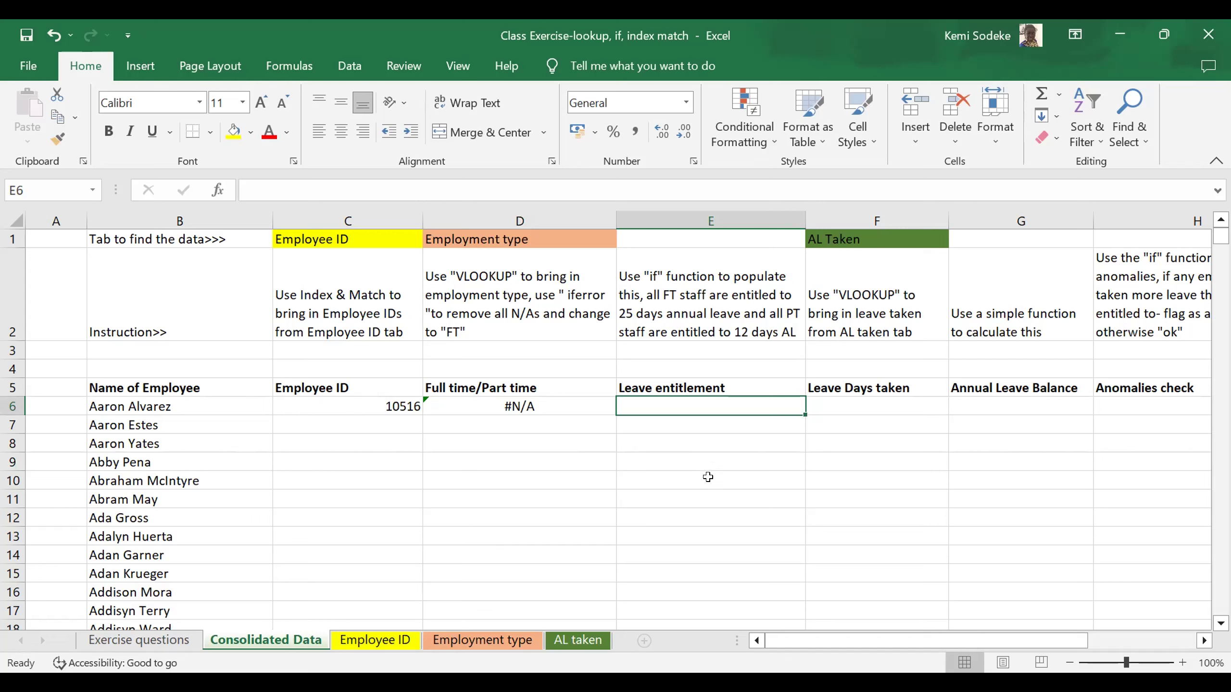
pyautogui.write('=')
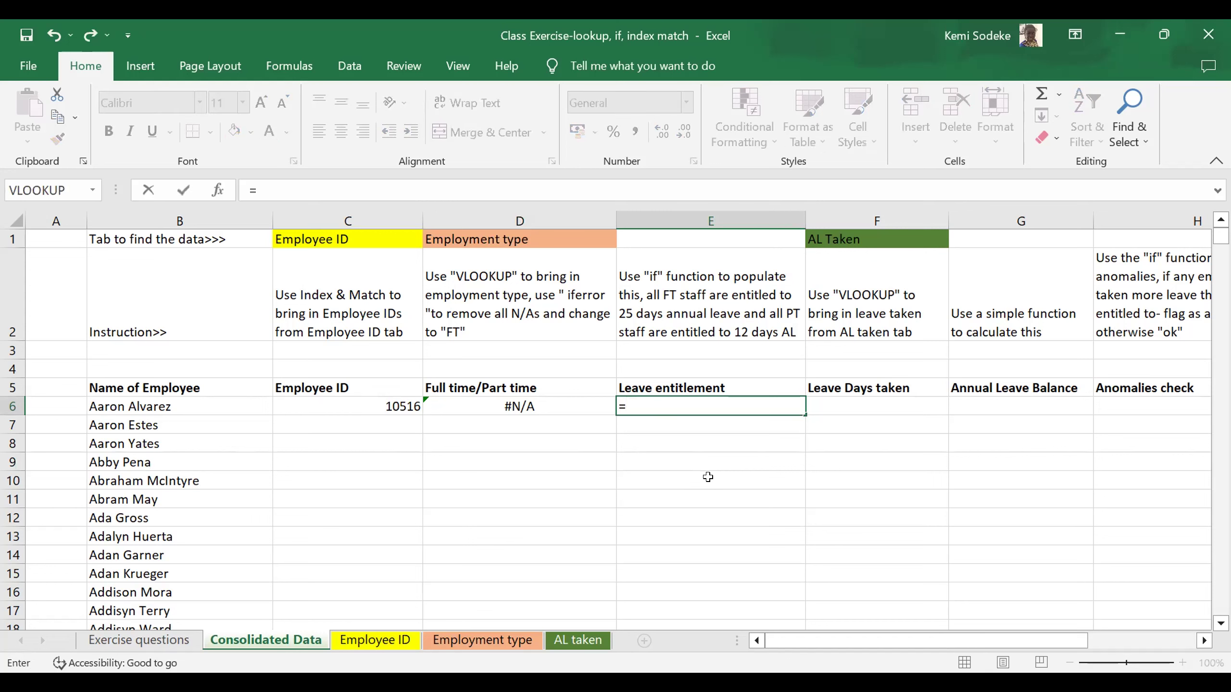
pyautogui.click(621, 534)
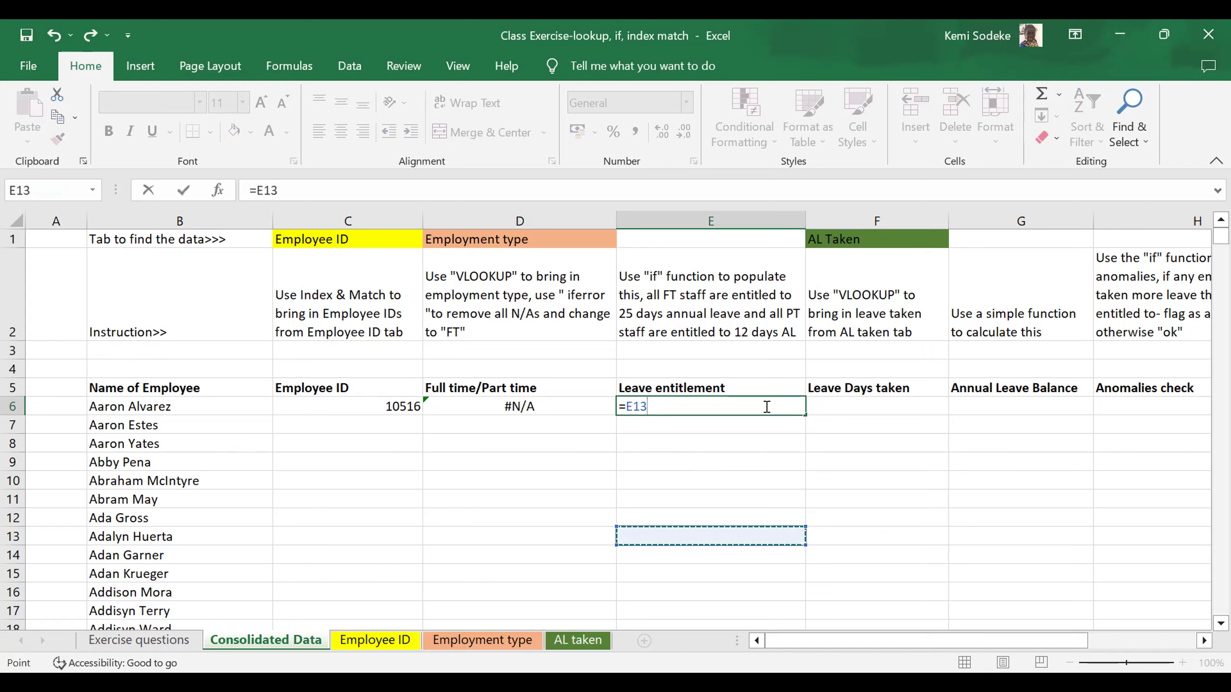
pyautogui.click(721, 461)
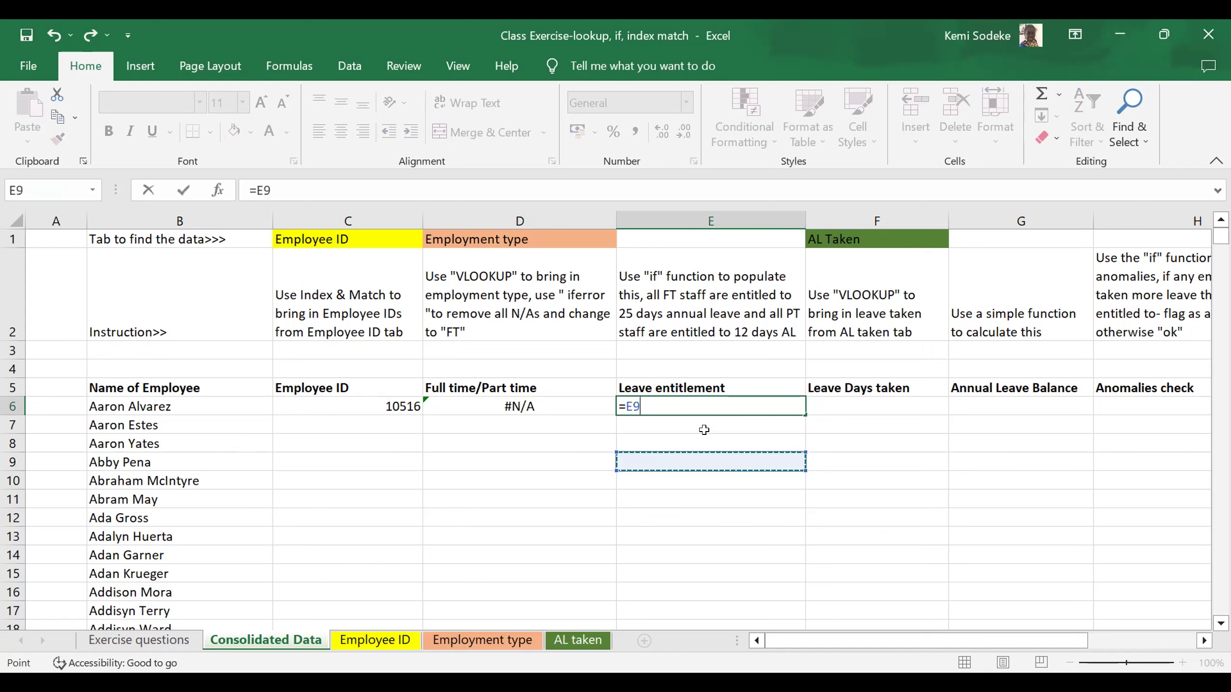
pyautogui.press('Escape')
pyautogui.click(698, 475)
# Wrap the VLOOKUP in D6 in IFERROR with "FT" as the error value, and undo that change
pyautogui.click(534, 405)
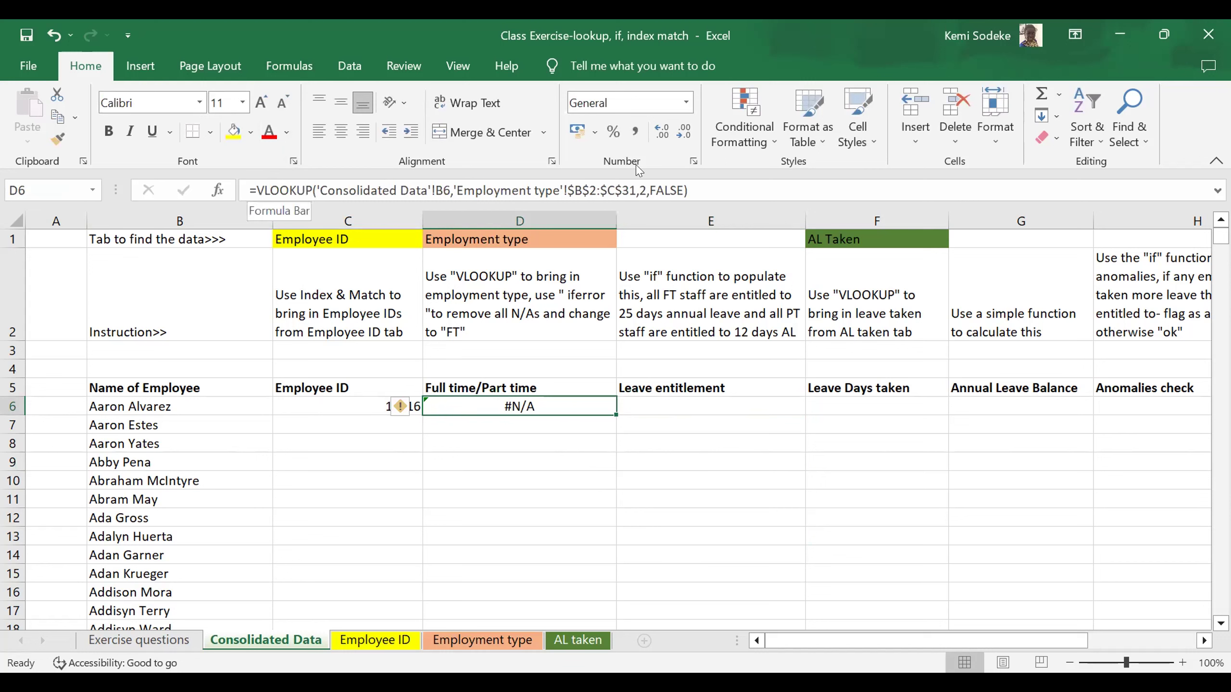
pyautogui.click(252, 191)
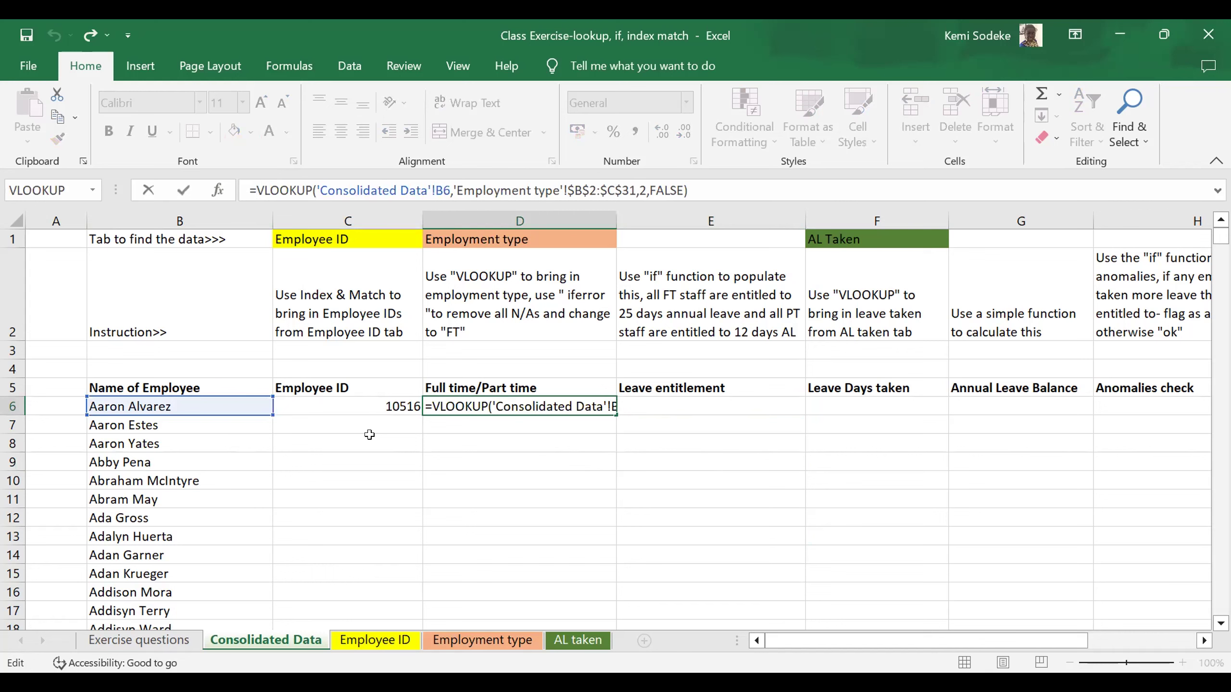
pyautogui.write('iferror')
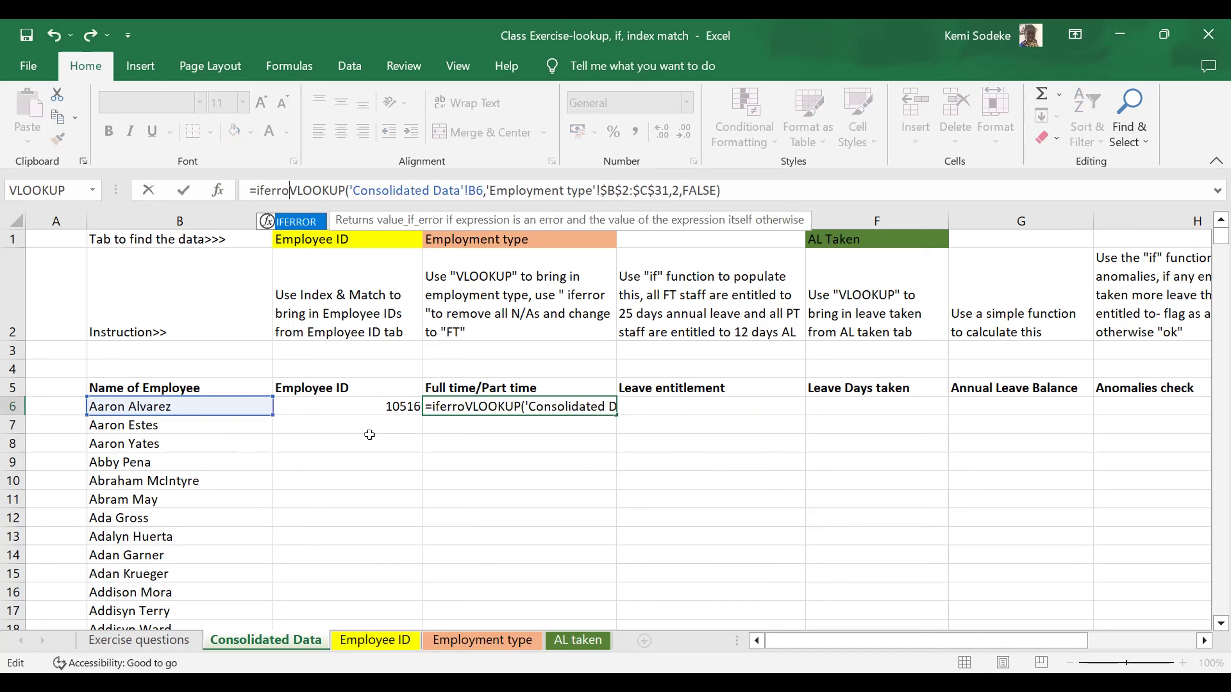
pyautogui.write('(')
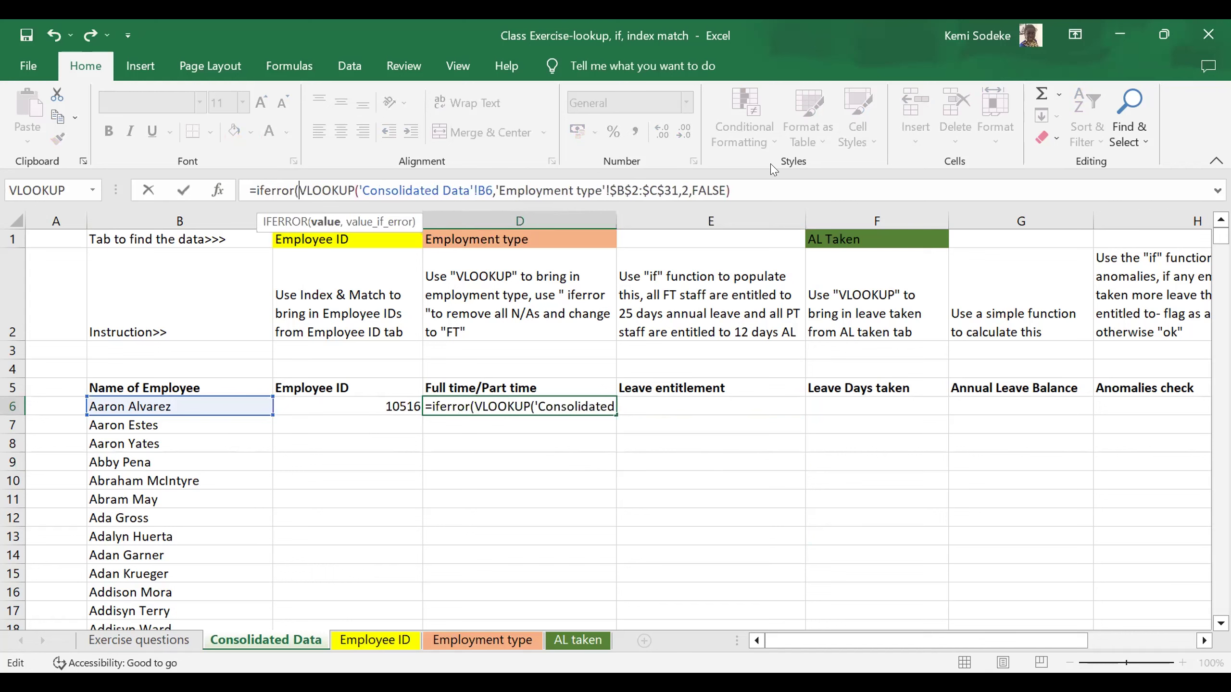
pyautogui.click(749, 190)
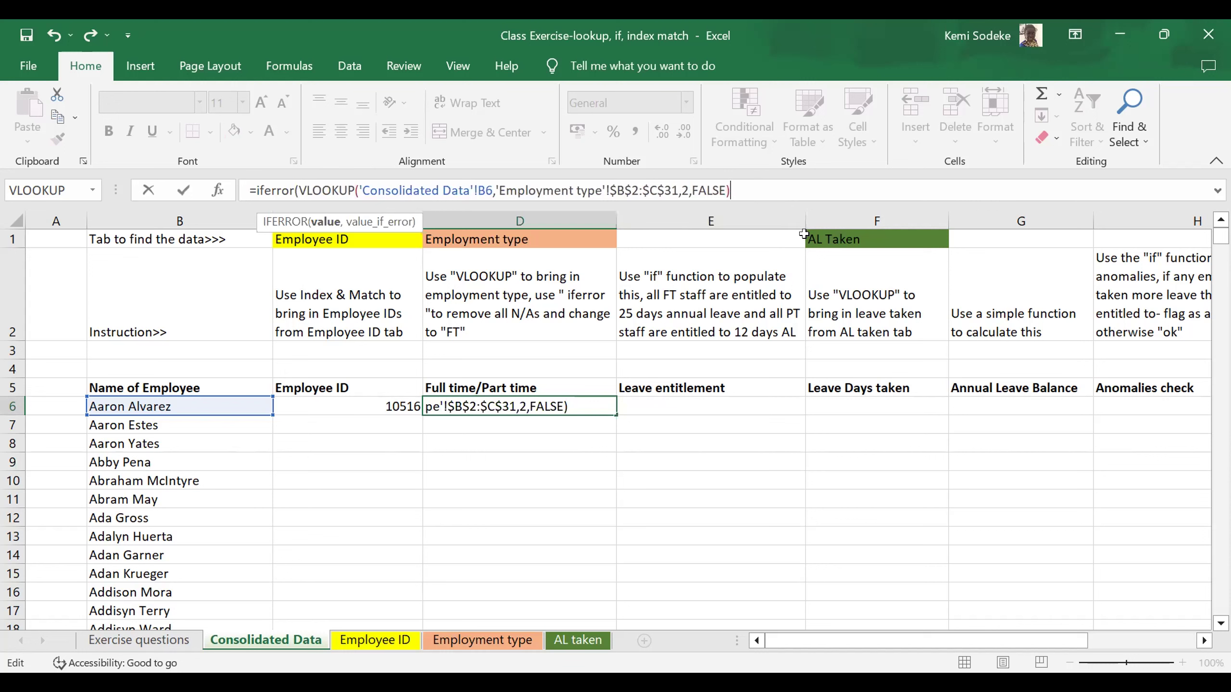
pyautogui.write(',"')
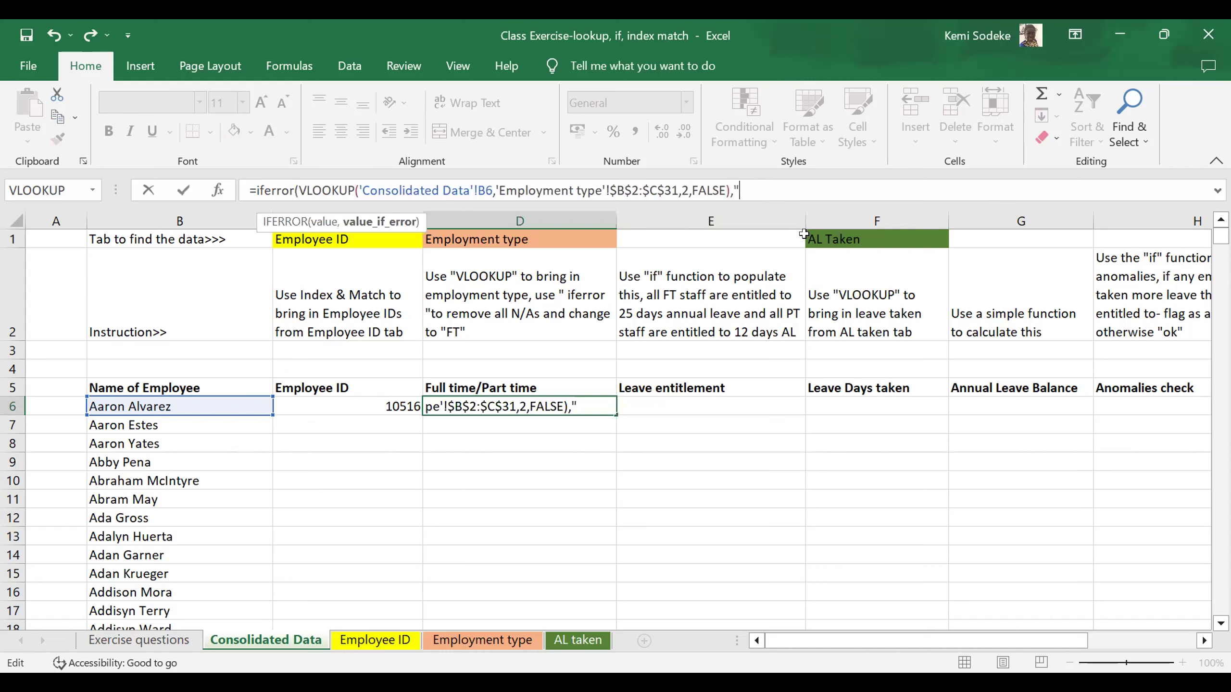
pyautogui.write('FT")')
pyautogui.press('Return')
pyautogui.click(499, 406)
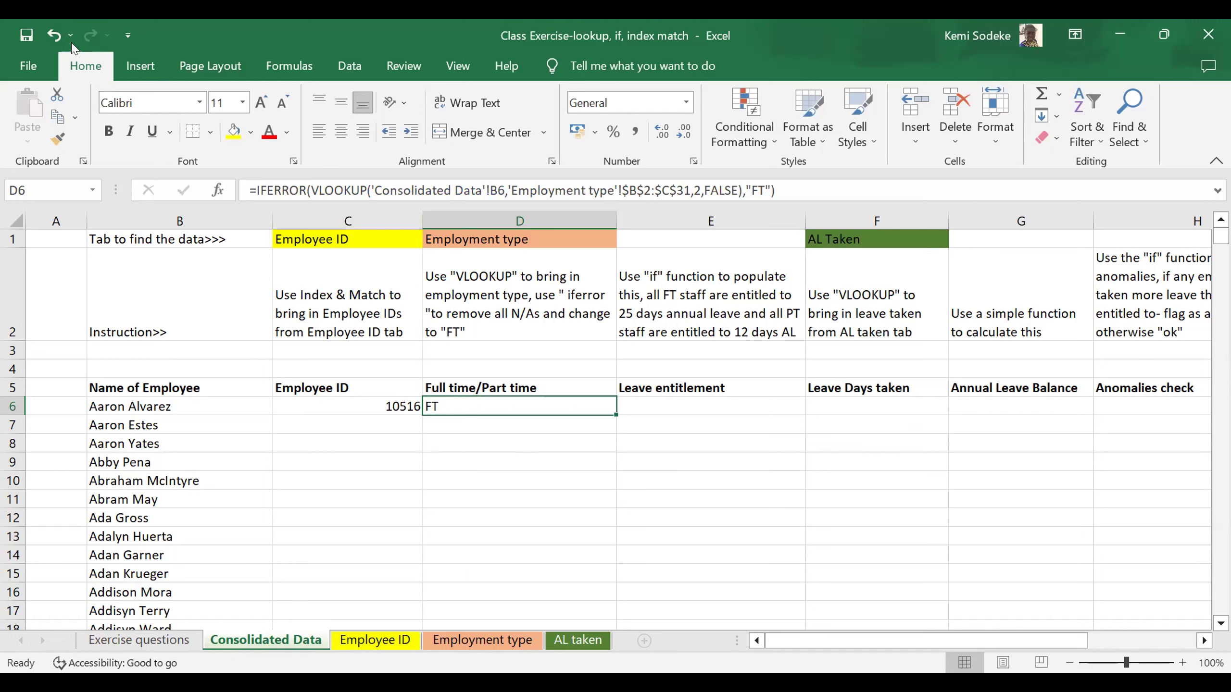
pyautogui.click(53, 35)
pyautogui.click(483, 478)
# Enter the trial formula =IFERROR(D6,"FT") in Leave entitlement cell E6
pyautogui.click(681, 406)
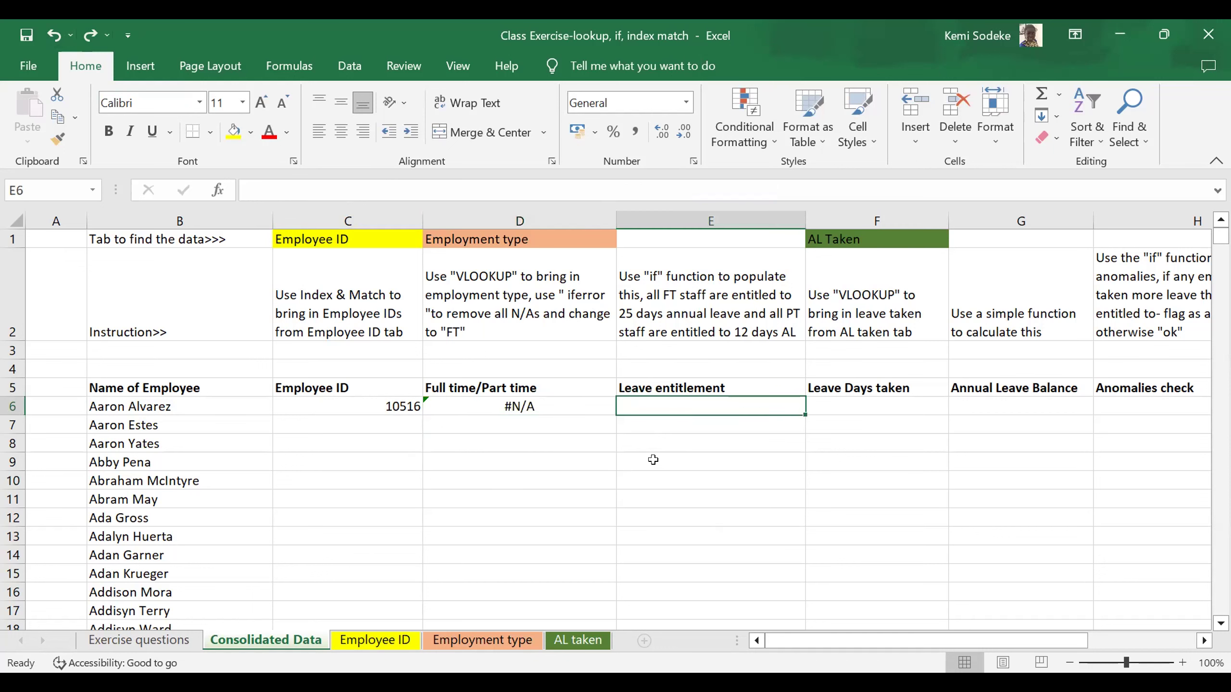
pyautogui.write('=')
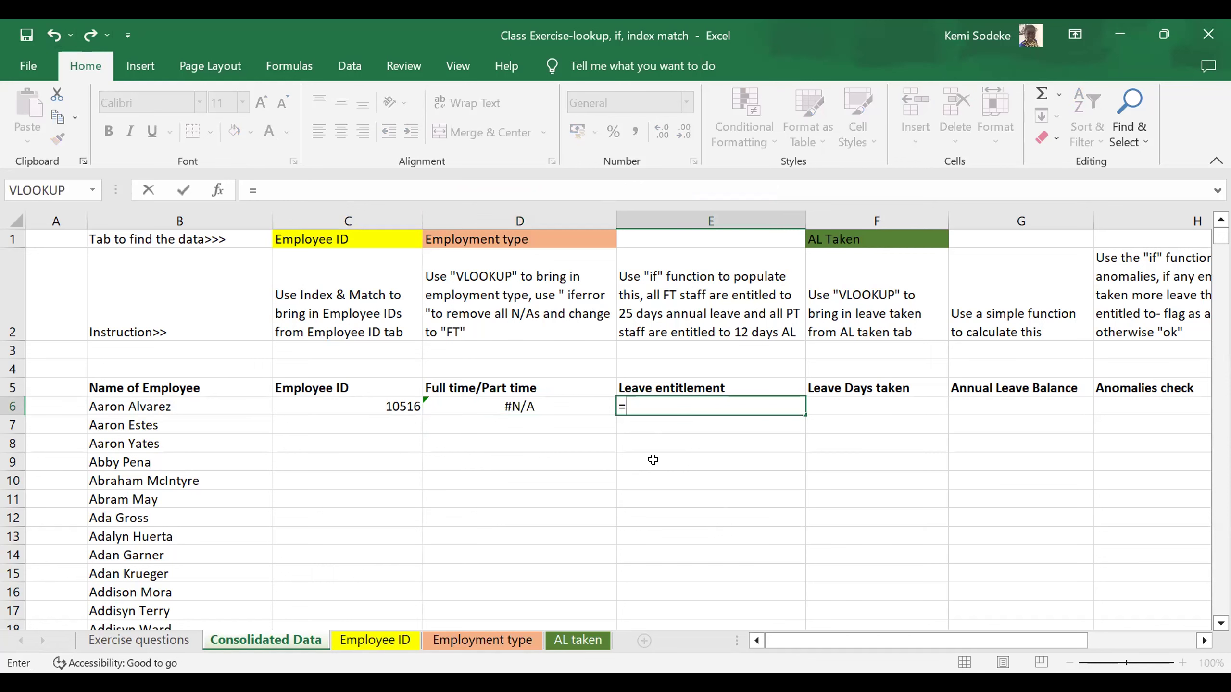
pyautogui.write('i')
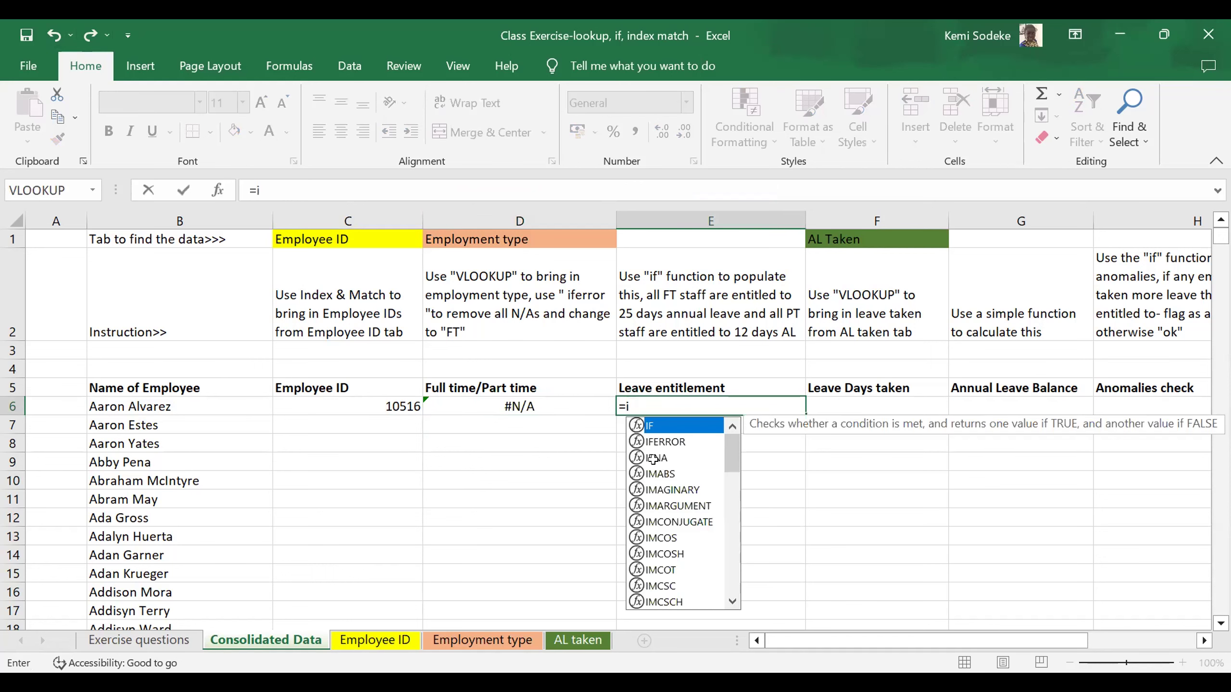
pyautogui.write('ferror(')
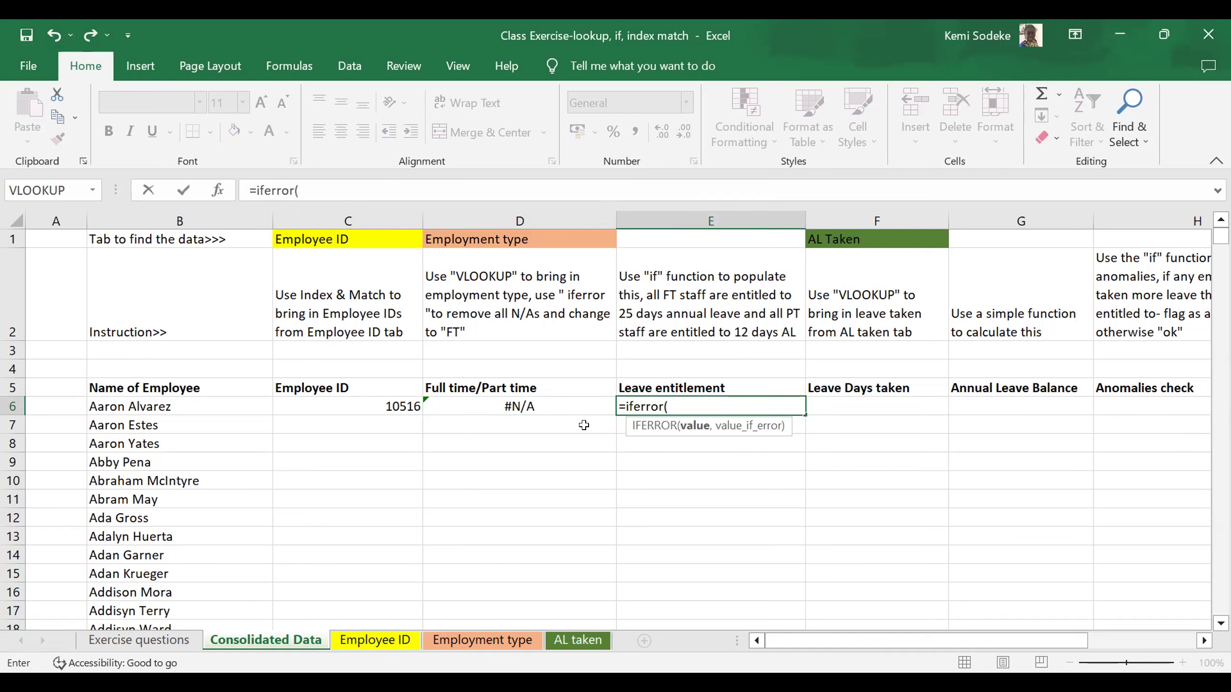
pyautogui.click(533, 407)
pyautogui.write(',"F')
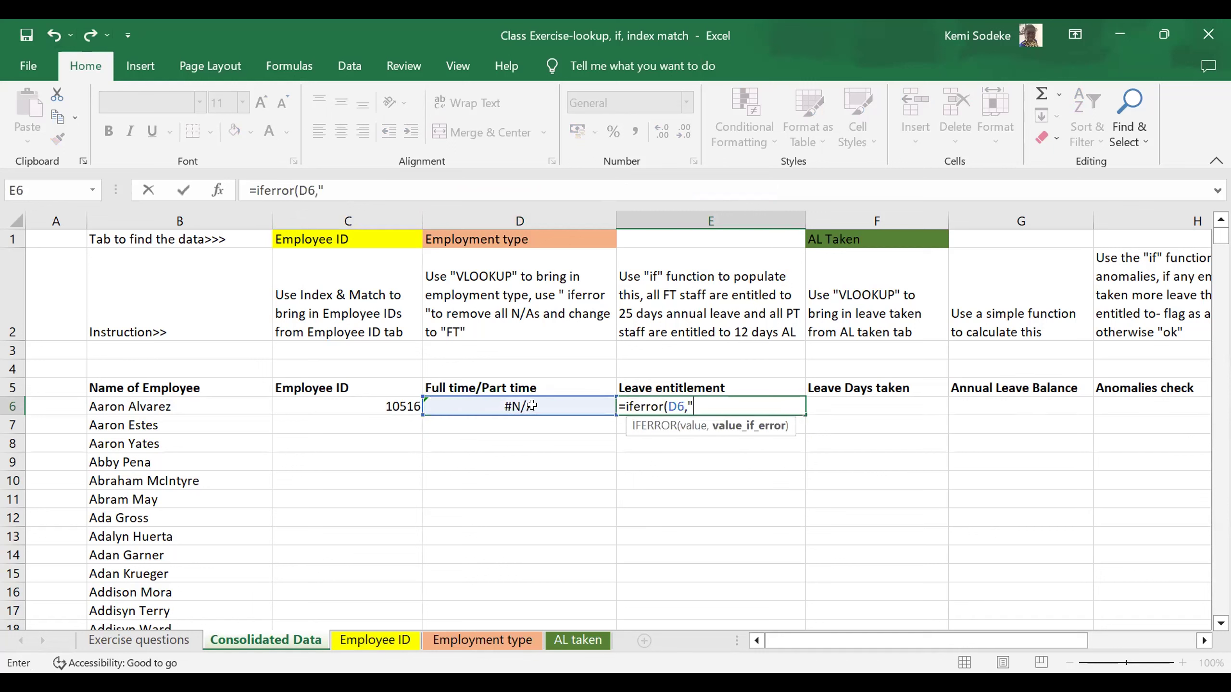
pyautogui.write('T")')
pyautogui.press('Return')
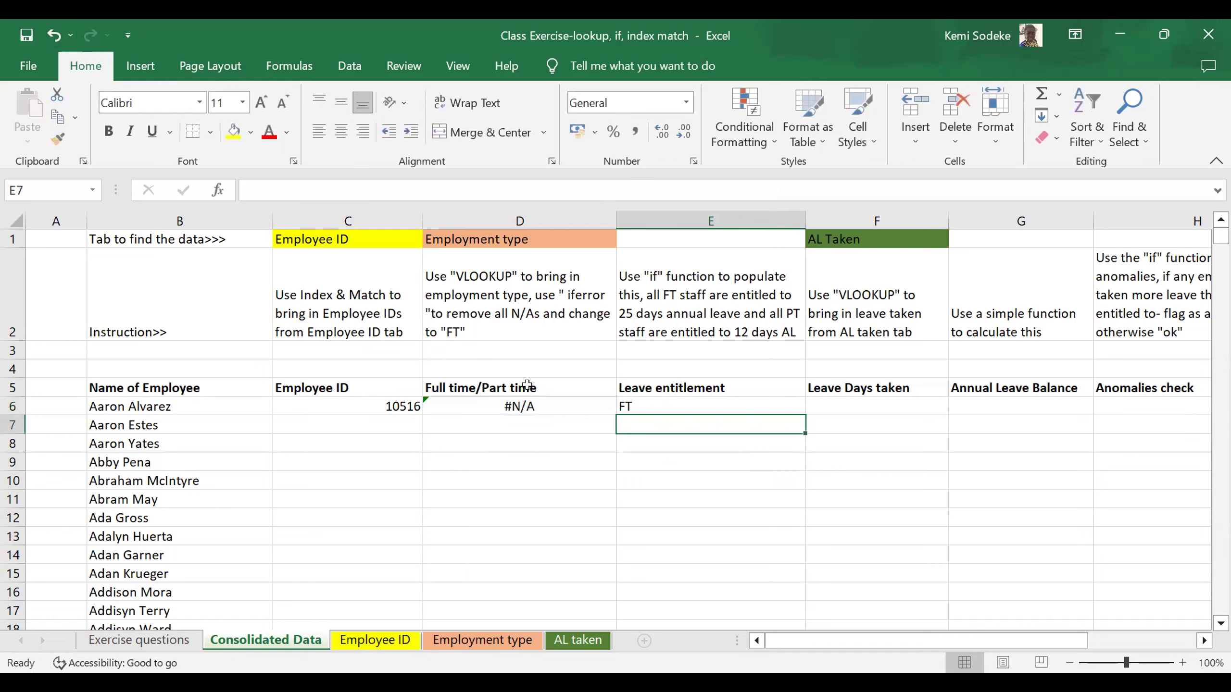
pyautogui.click(674, 406)
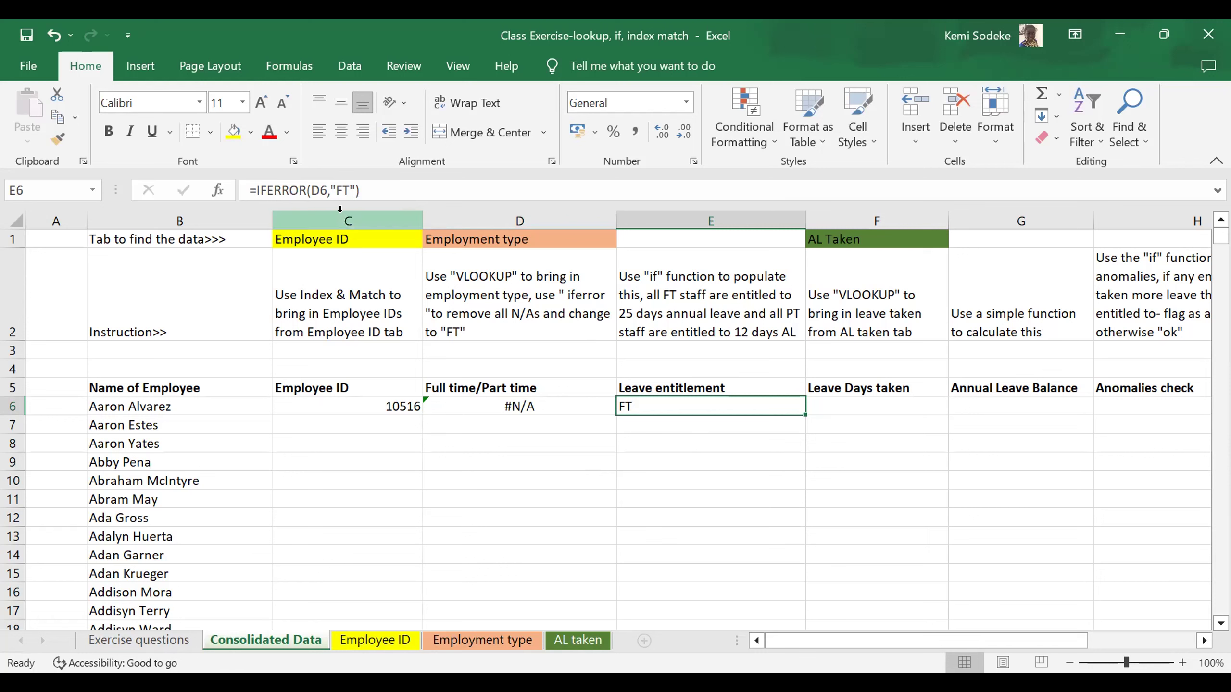
# Replace the D6 reference inside the IFERROR formula in E6 with the VLOOKUP expression copied from D6
pyautogui.click(522, 408)
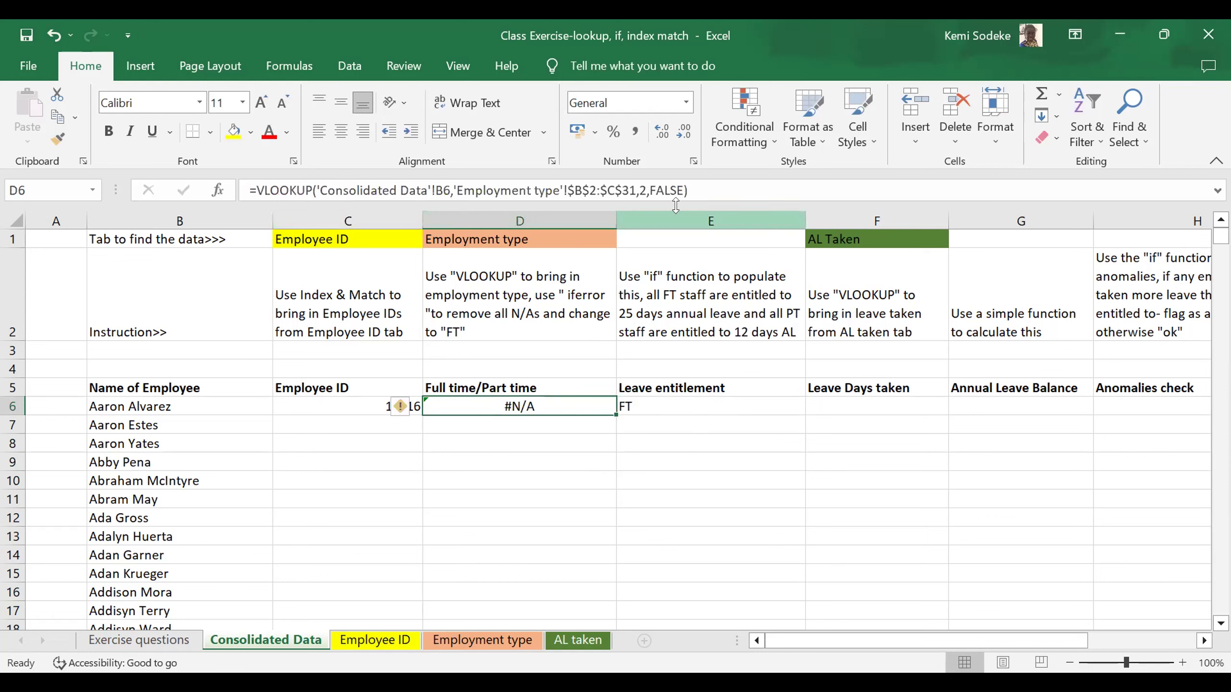
pyautogui.moveTo(687, 186); pyautogui.dragTo(256, 186)
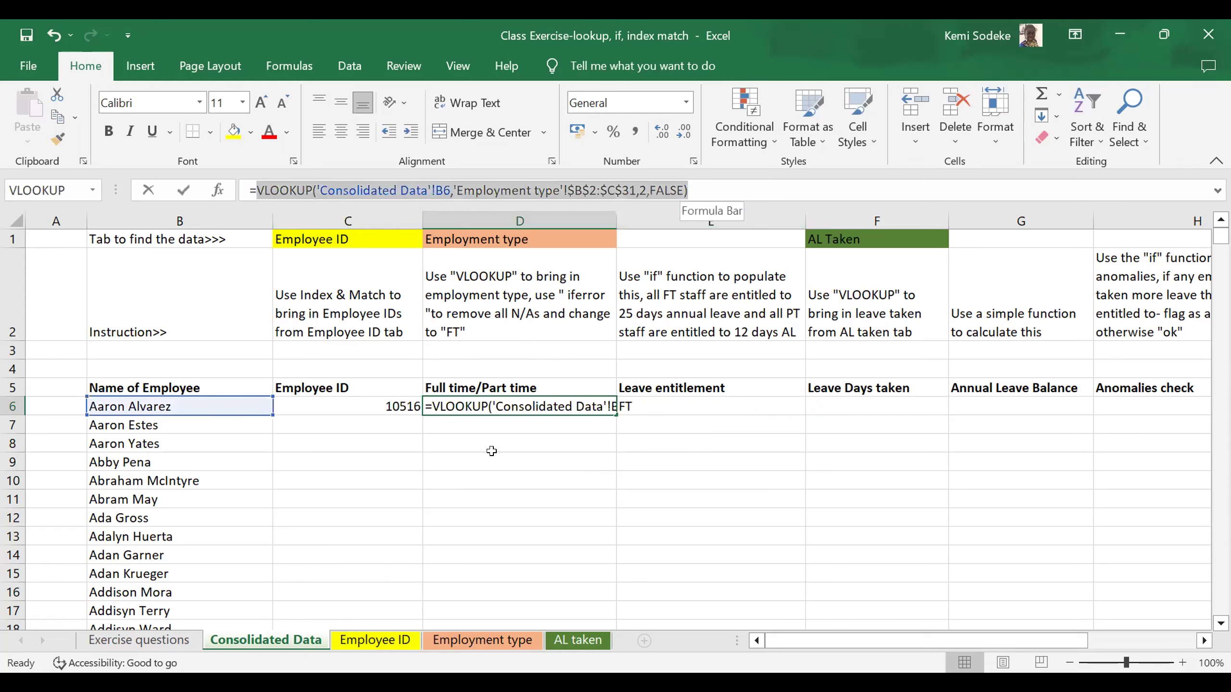
pyautogui.hotkey('ctrl', 'c')
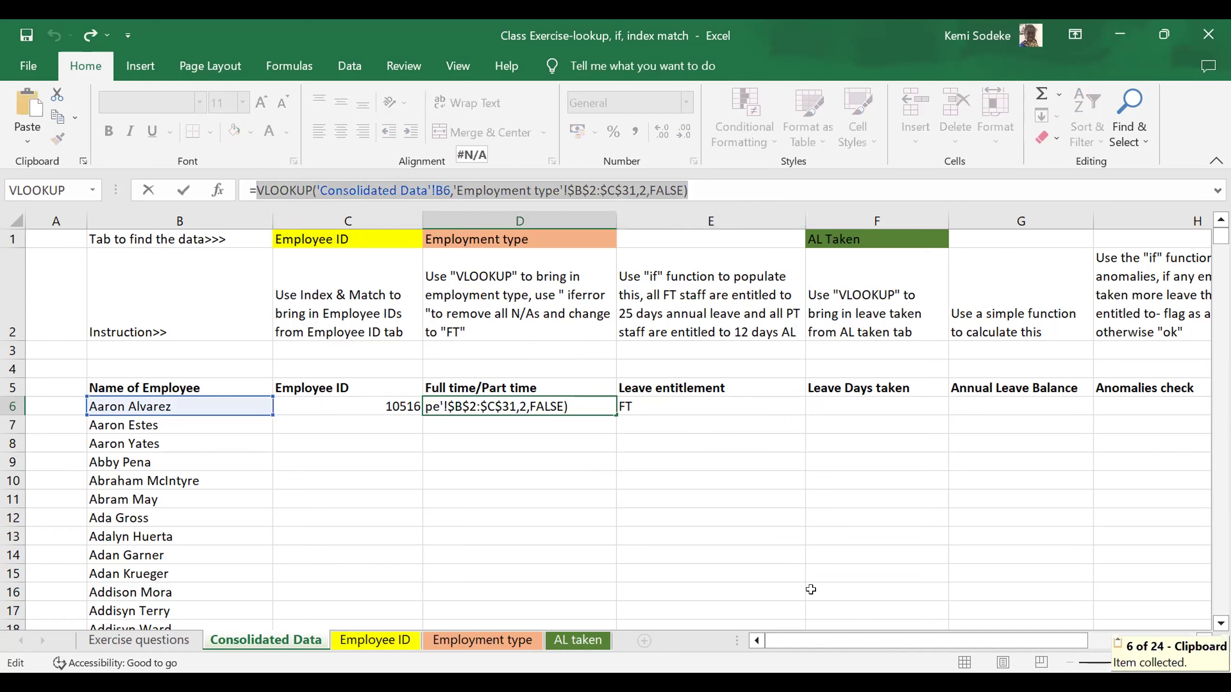
pyautogui.press('Escape')
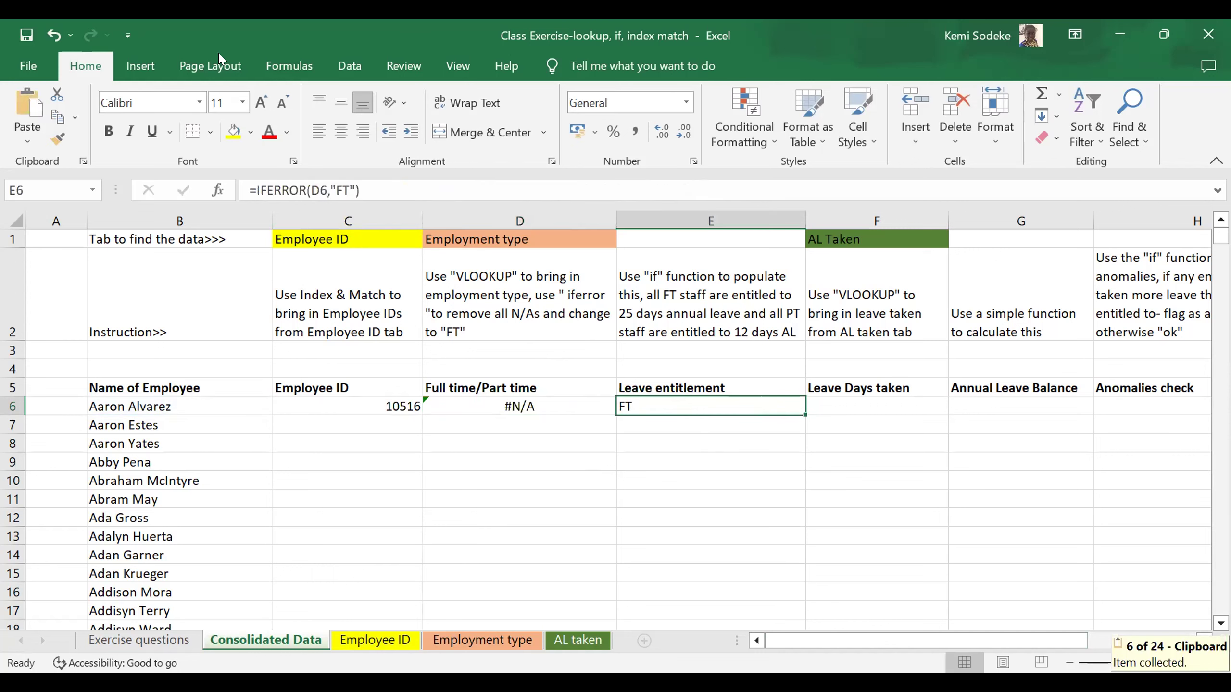
pyautogui.doubleClick(320, 183)
pyautogui.hotkey('ctrl', 'v')
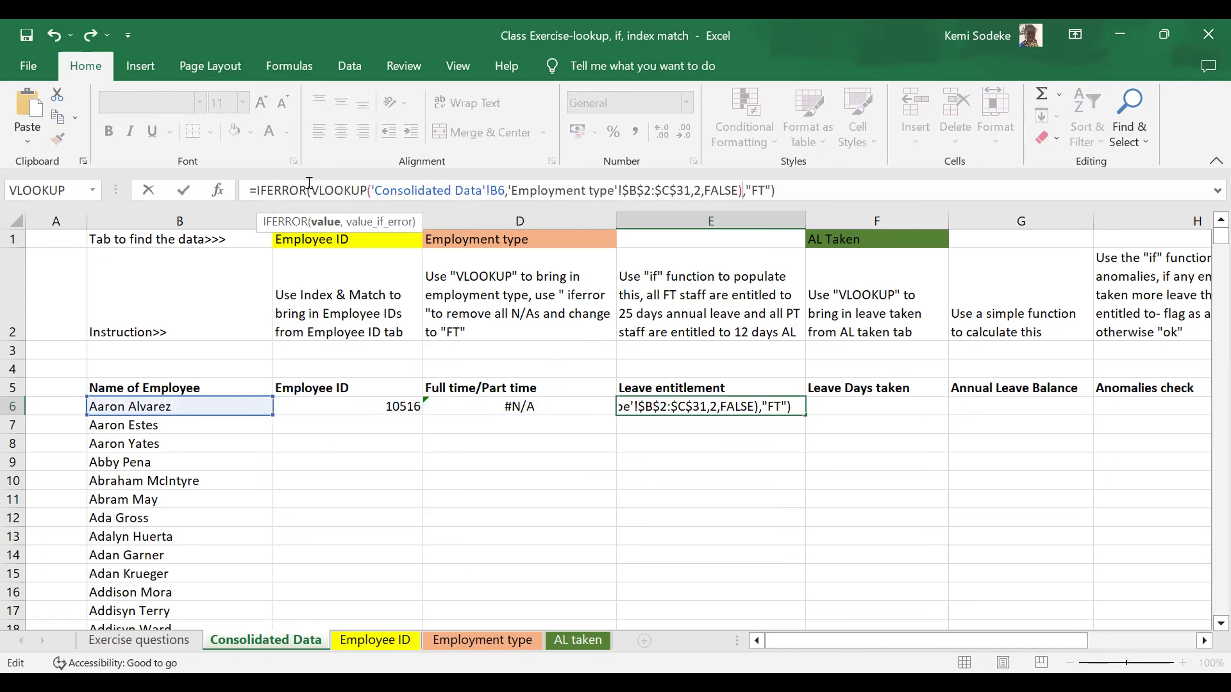
pyautogui.press('Return')
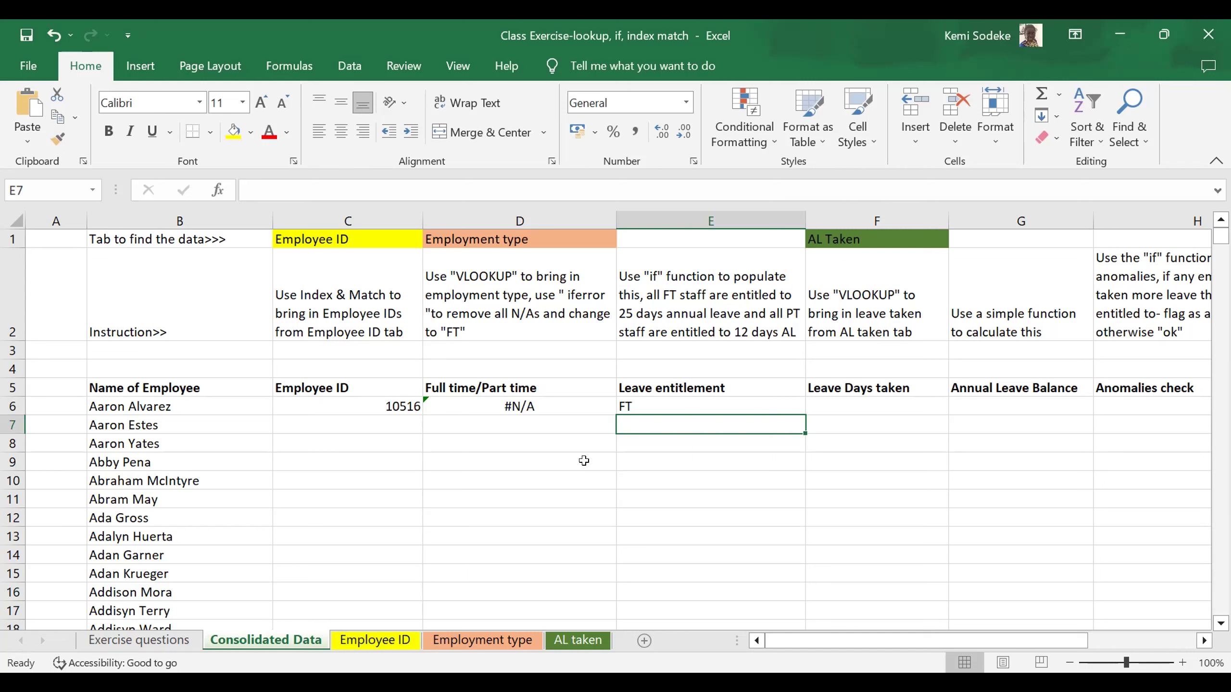
# Clear the trial IFERROR formula from Leave entitlement cell E6
pyautogui.click(643, 407)
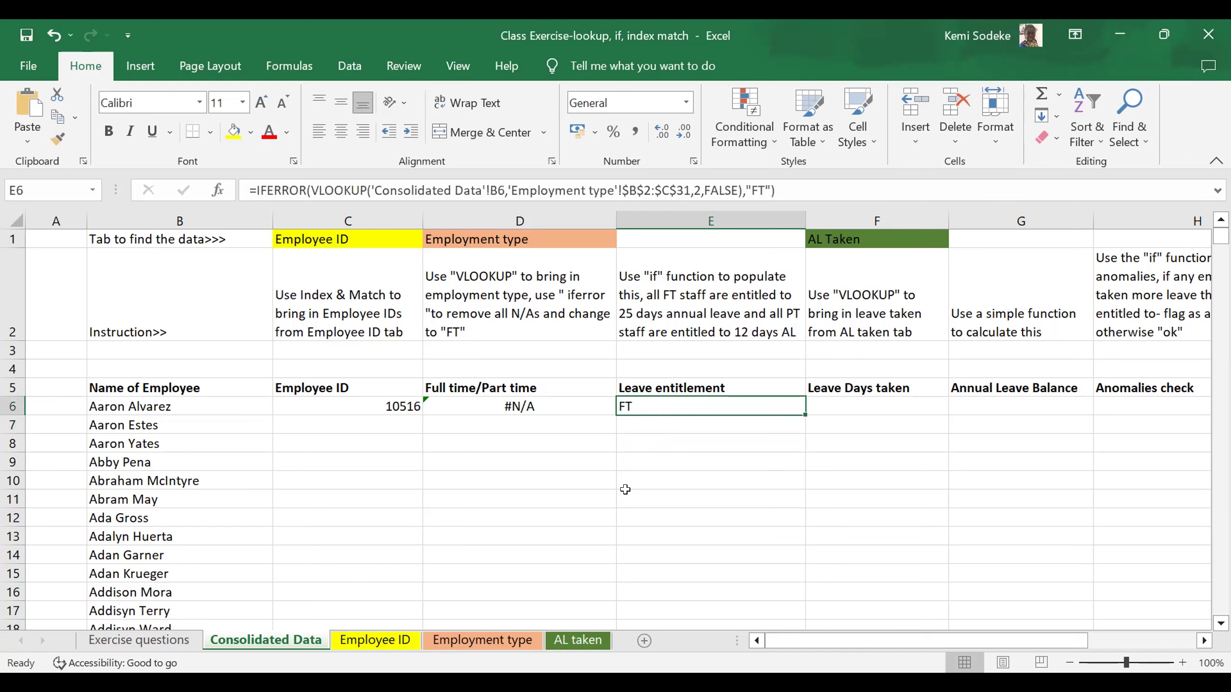
pyautogui.click(589, 501)
# Wrap the existing VLOOKUP in Full time/Part time cell D6 in IFERROR, returning "FT" on error
pyautogui.click(541, 406)
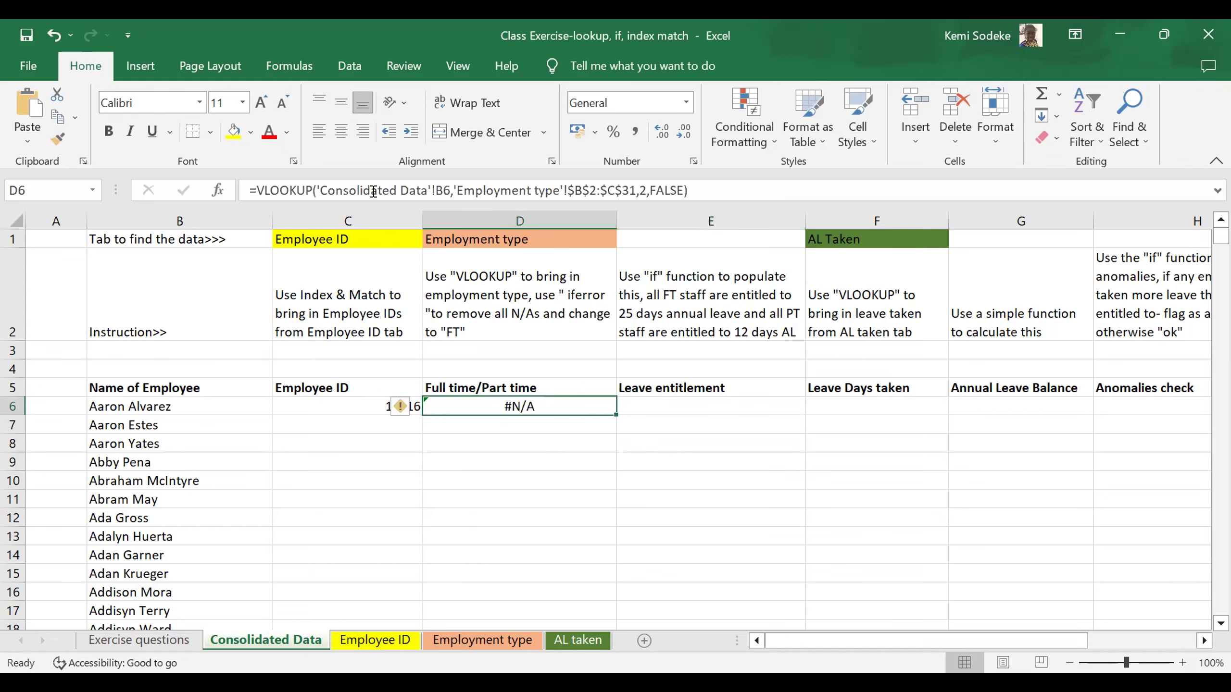
pyautogui.click(257, 189)
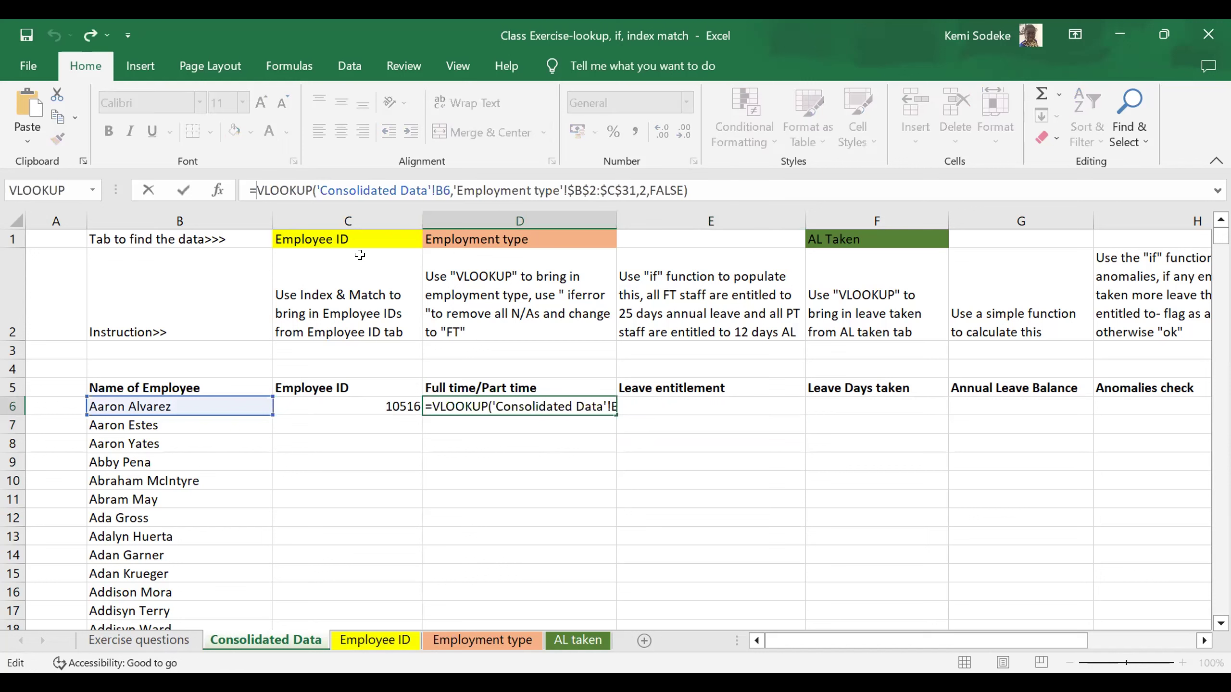
pyautogui.write('iferror')
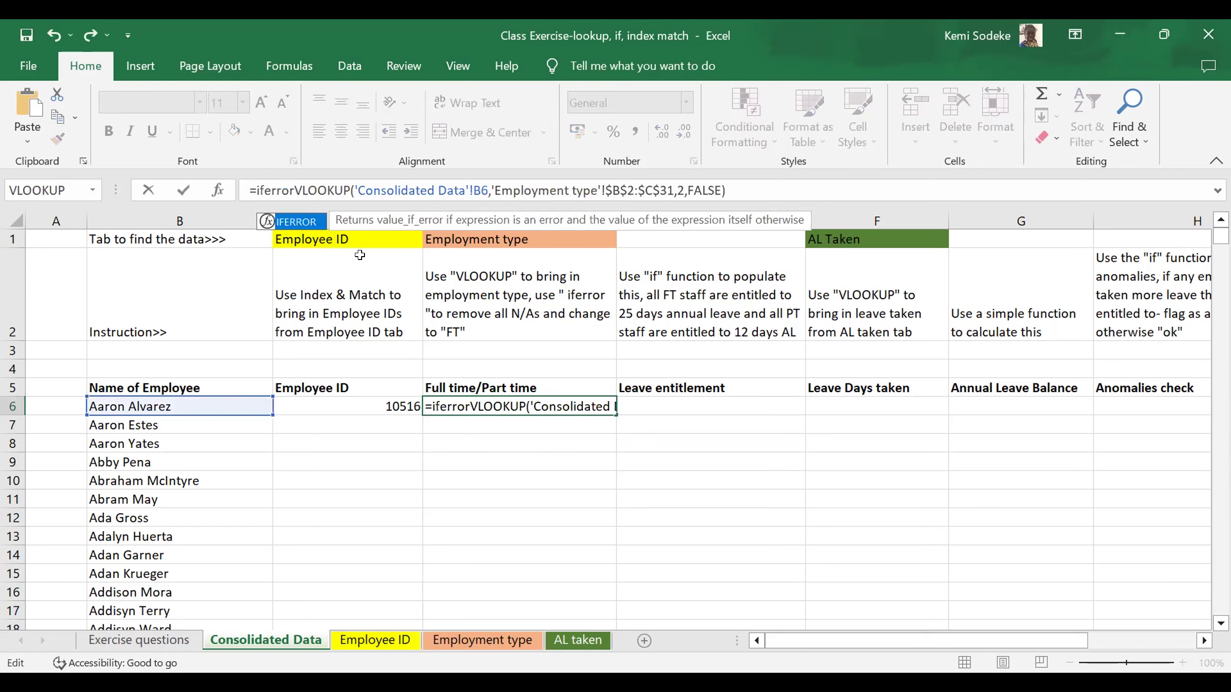
pyautogui.write('(')
pyautogui.click(780, 194)
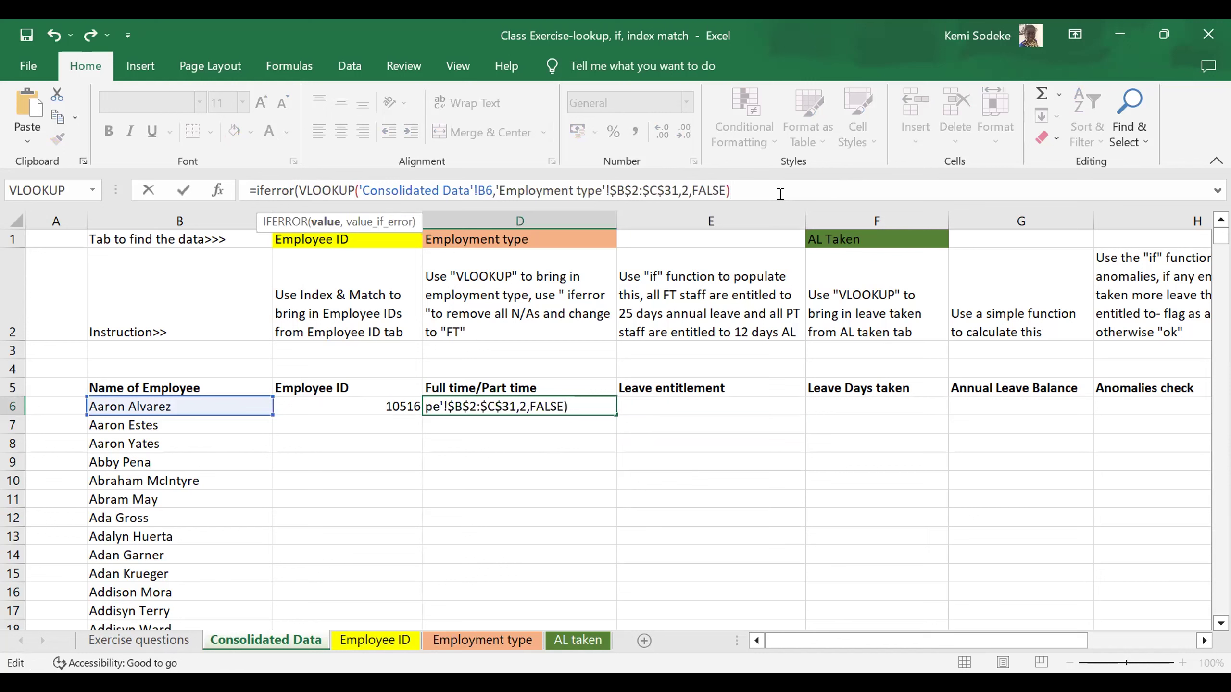
pyautogui.write(',"FT')
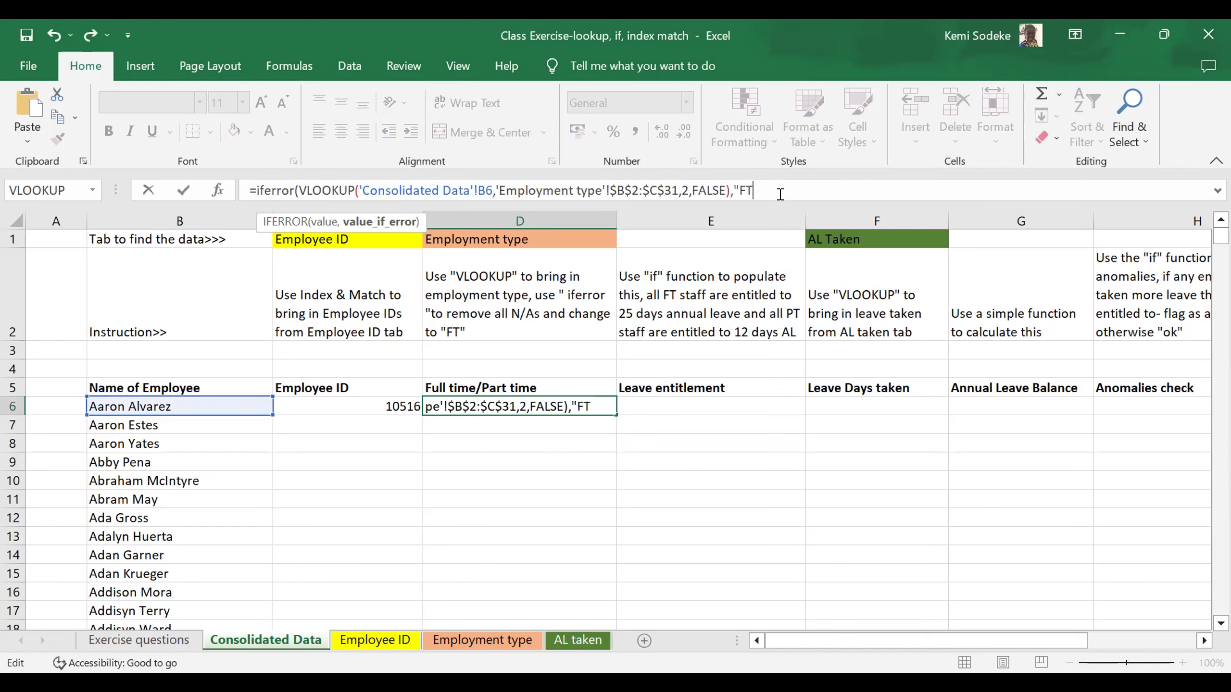
pyautogui.write('")')
pyautogui.press('Return')
pyautogui.press('Up')
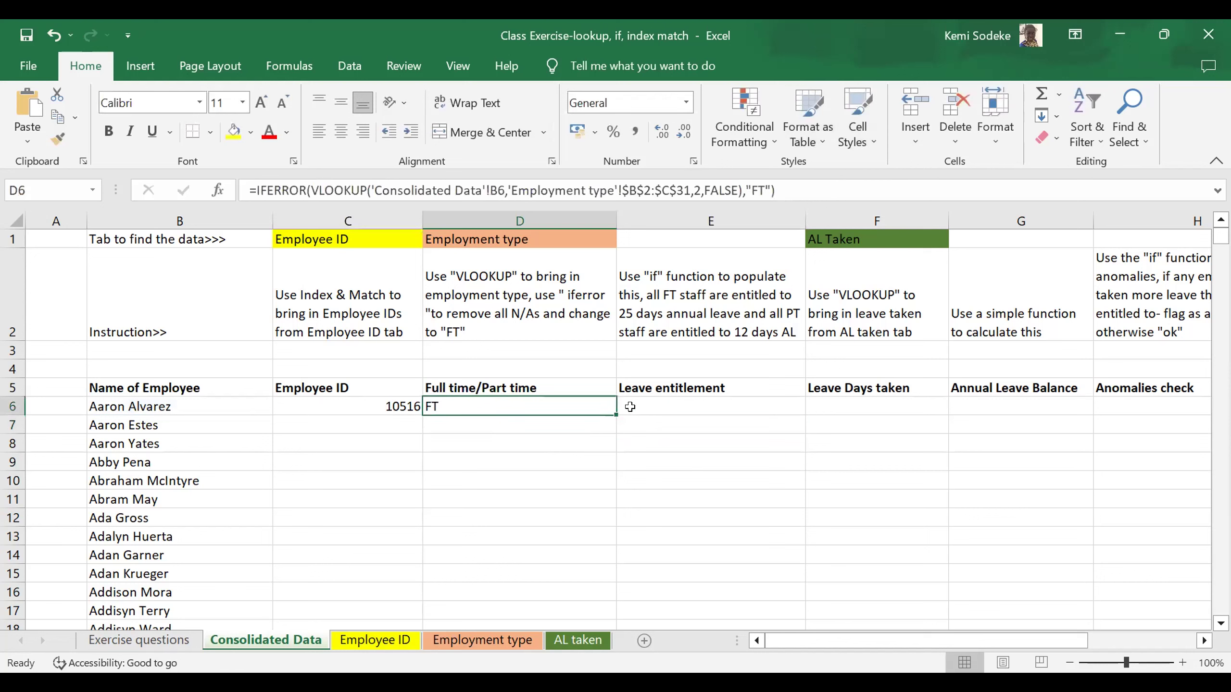
pyautogui.click(630, 406)
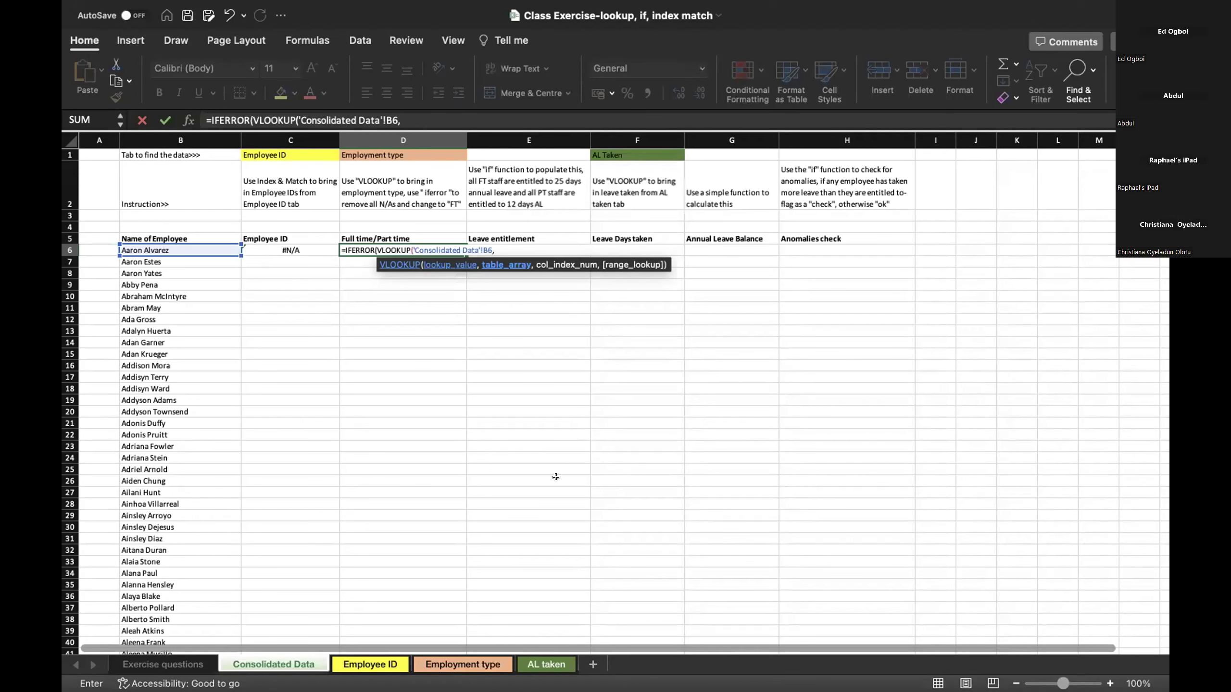
pyautogui.click(497, 245)
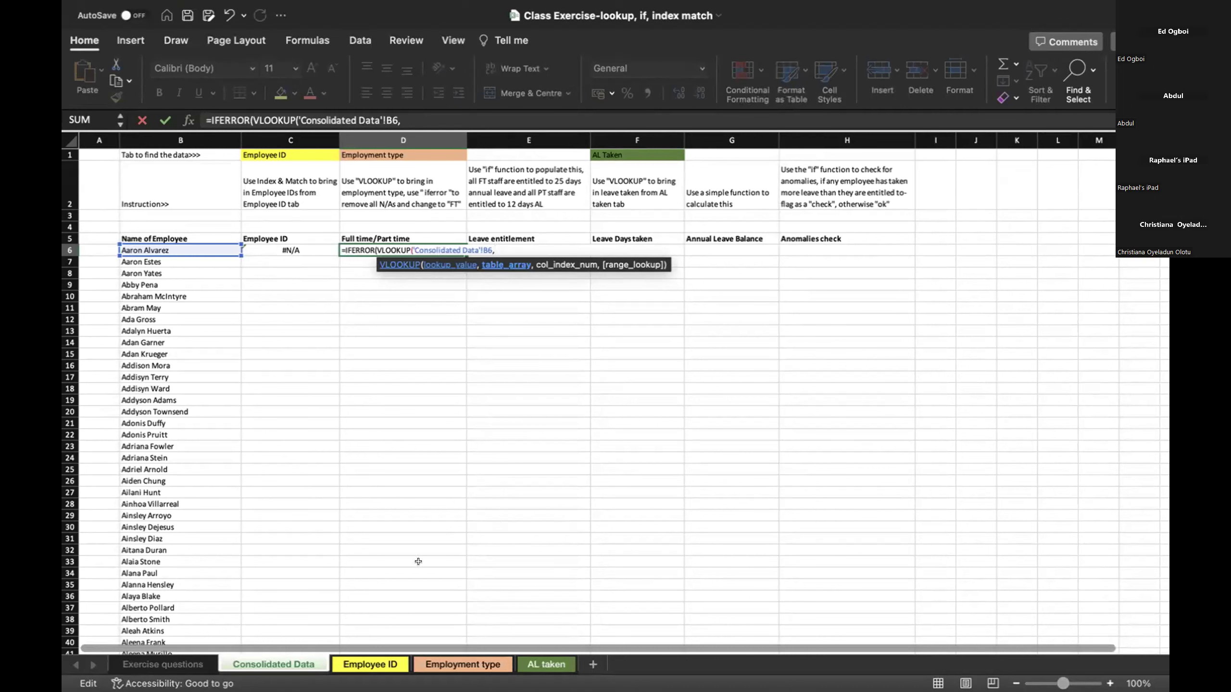
pyautogui.click(483, 663)
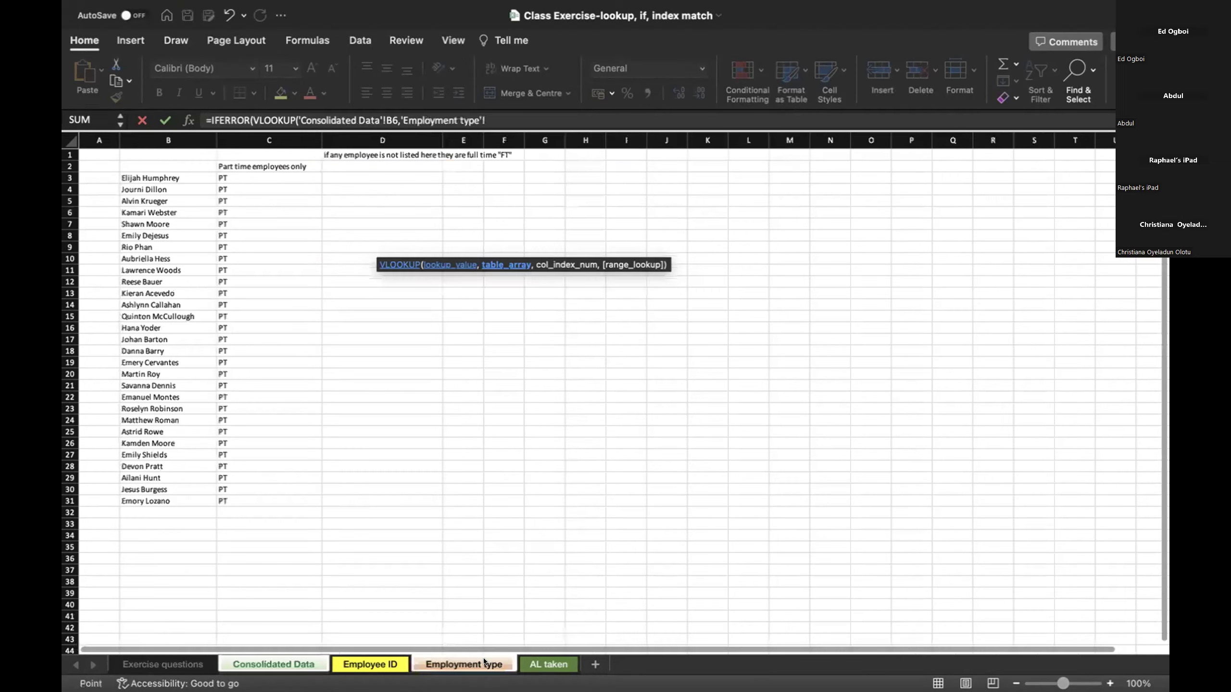
pyautogui.moveTo(145, 172); pyautogui.dragTo(249, 501)
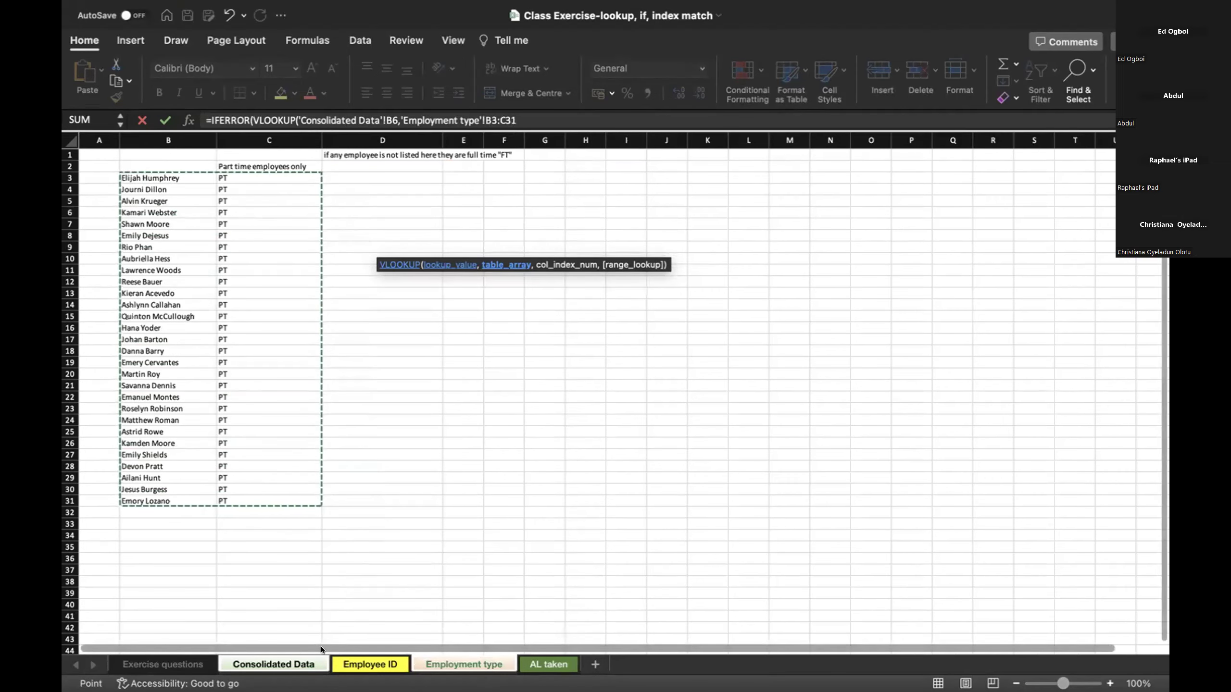
pyautogui.click(289, 664)
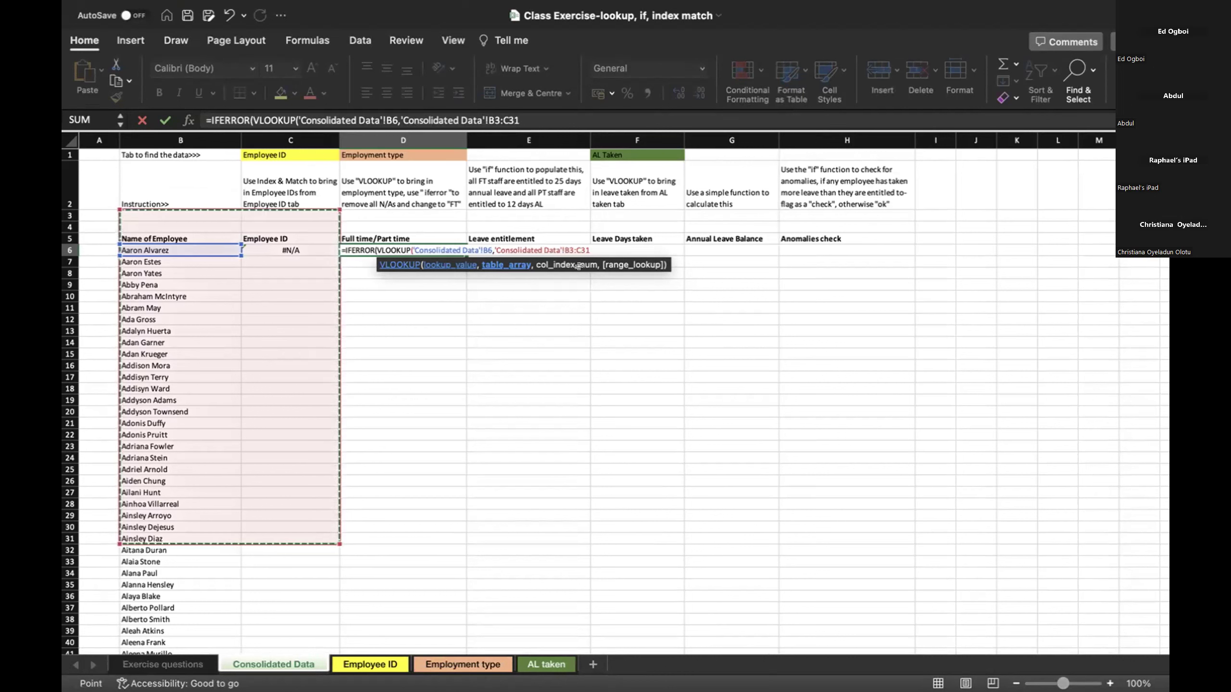
pyautogui.press('Escape')
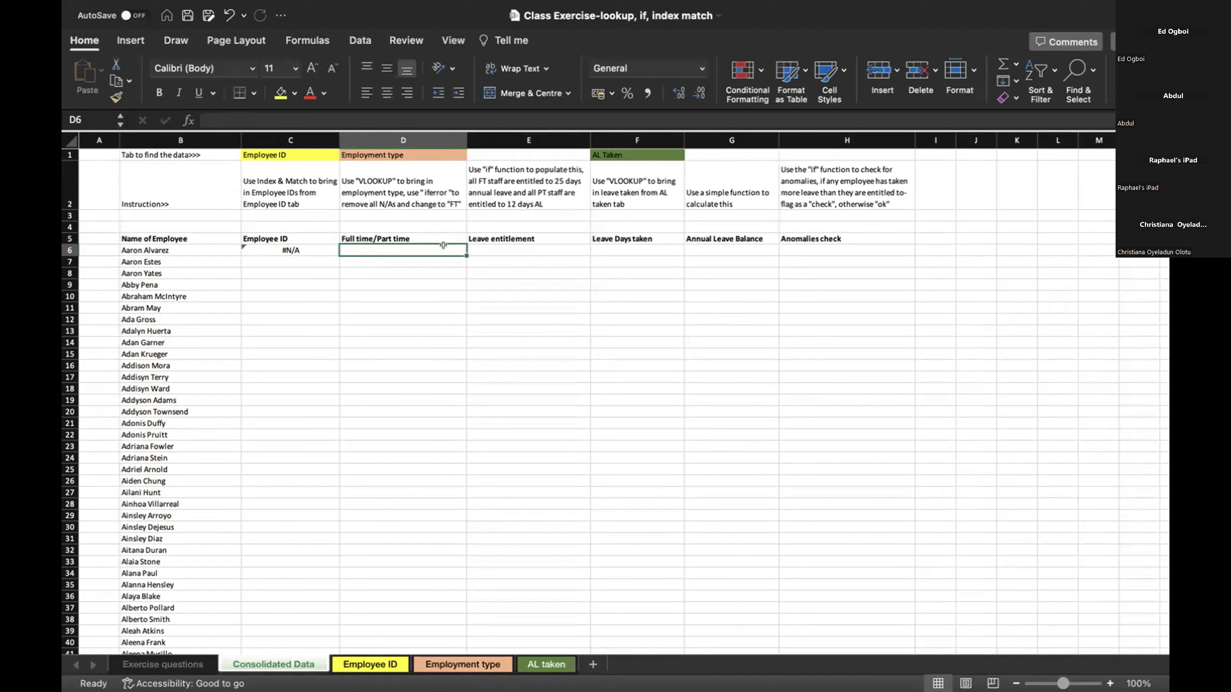
# Start an IFERROR formula in D6 containing a VLOOKUP with employee name cell B6 as the lookup value
pyautogui.write('=')
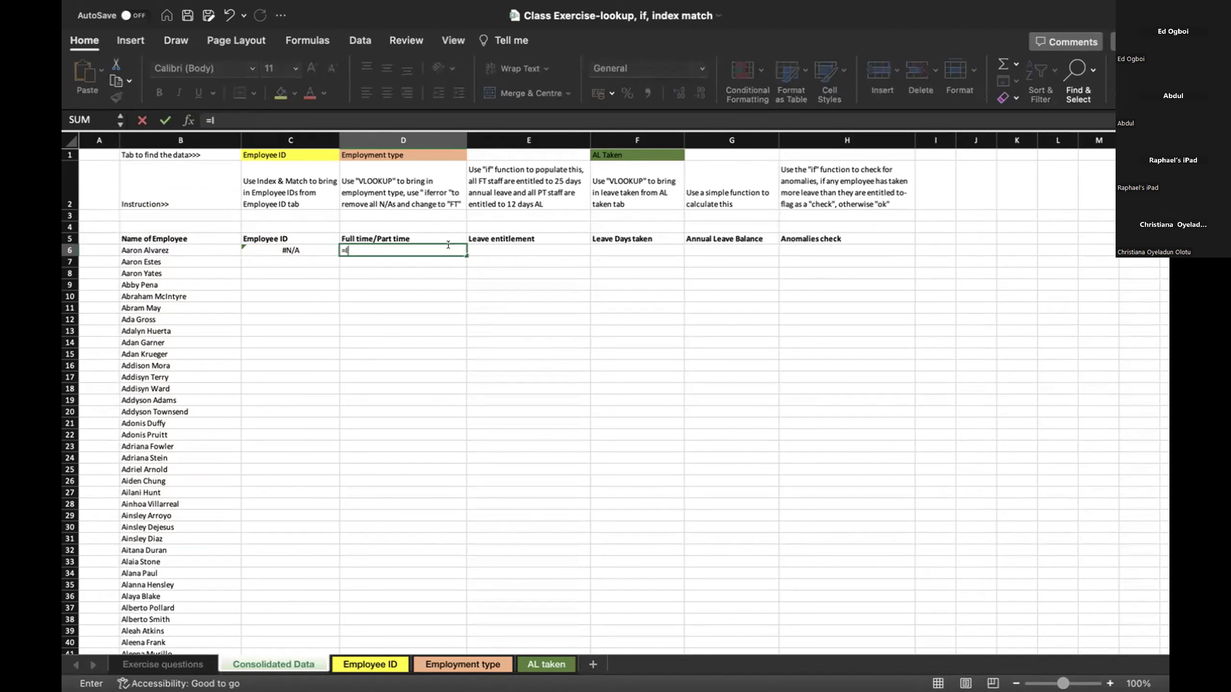
pyautogui.write('I')
pyautogui.doubleClick(402, 316)
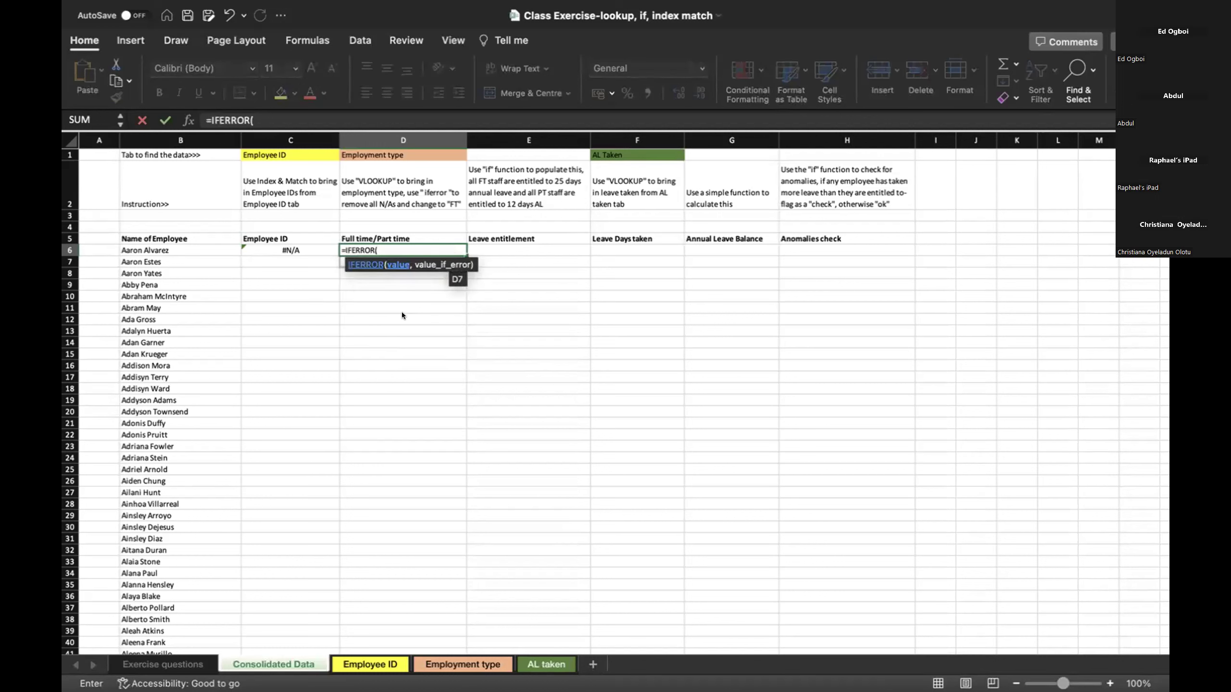
pyautogui.write('VLO')
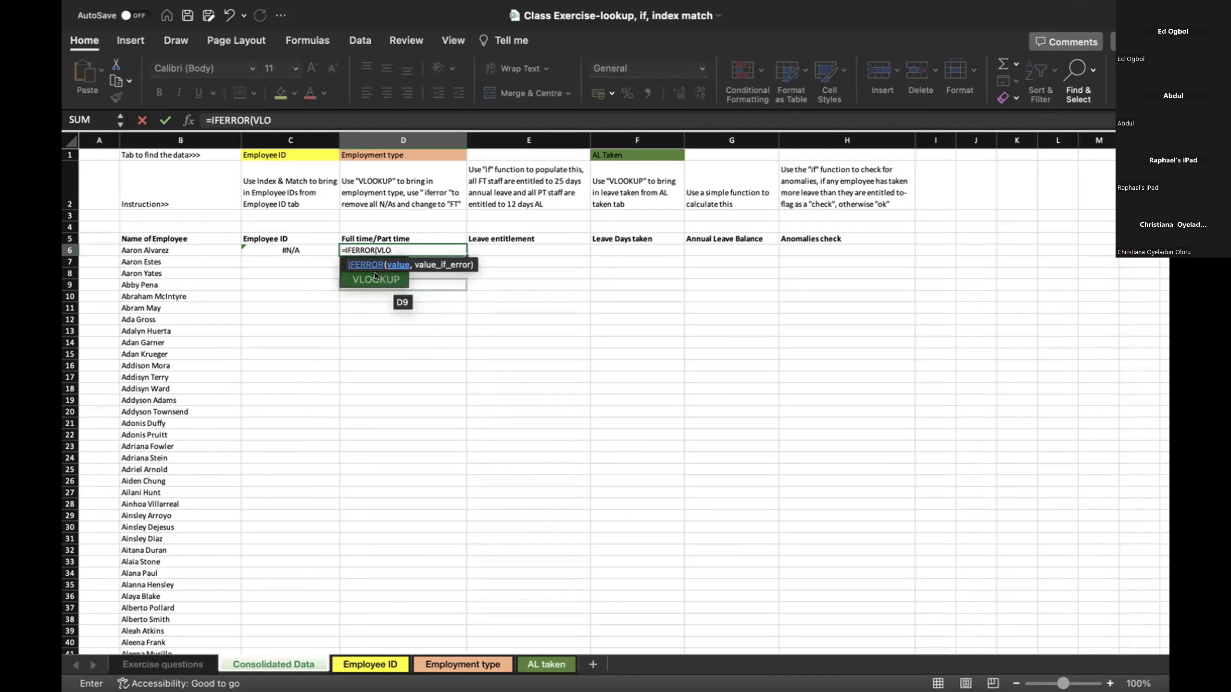
pyautogui.doubleClick(375, 275)
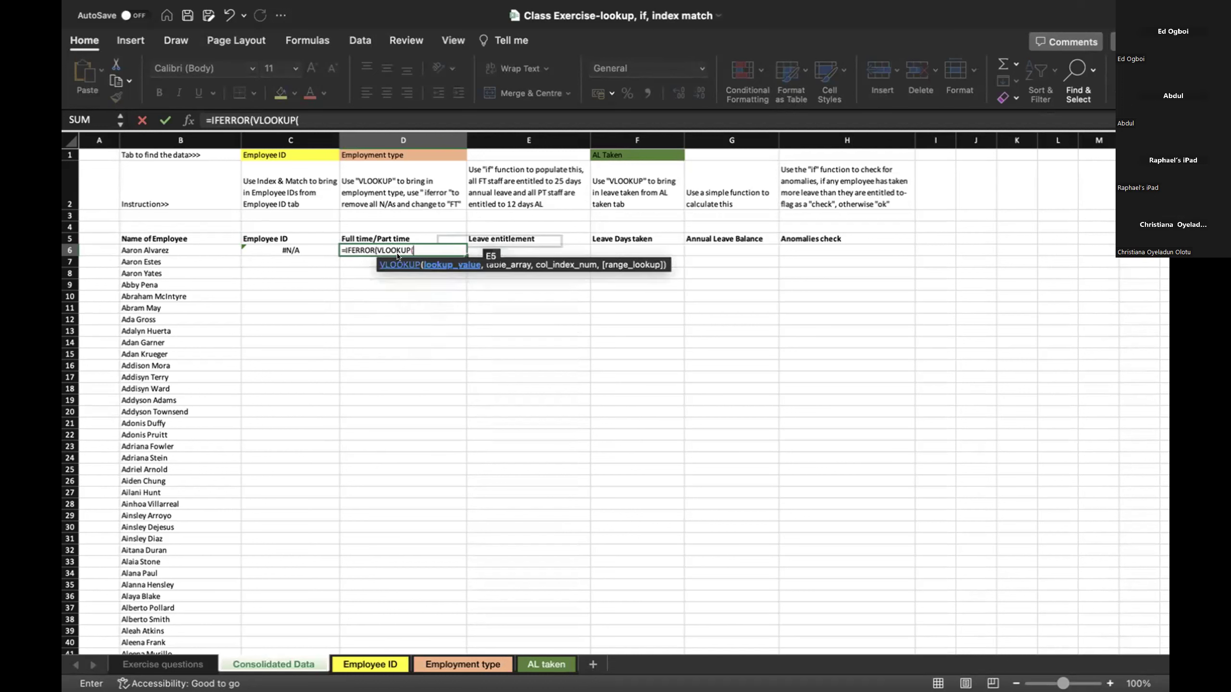
pyautogui.click(193, 246)
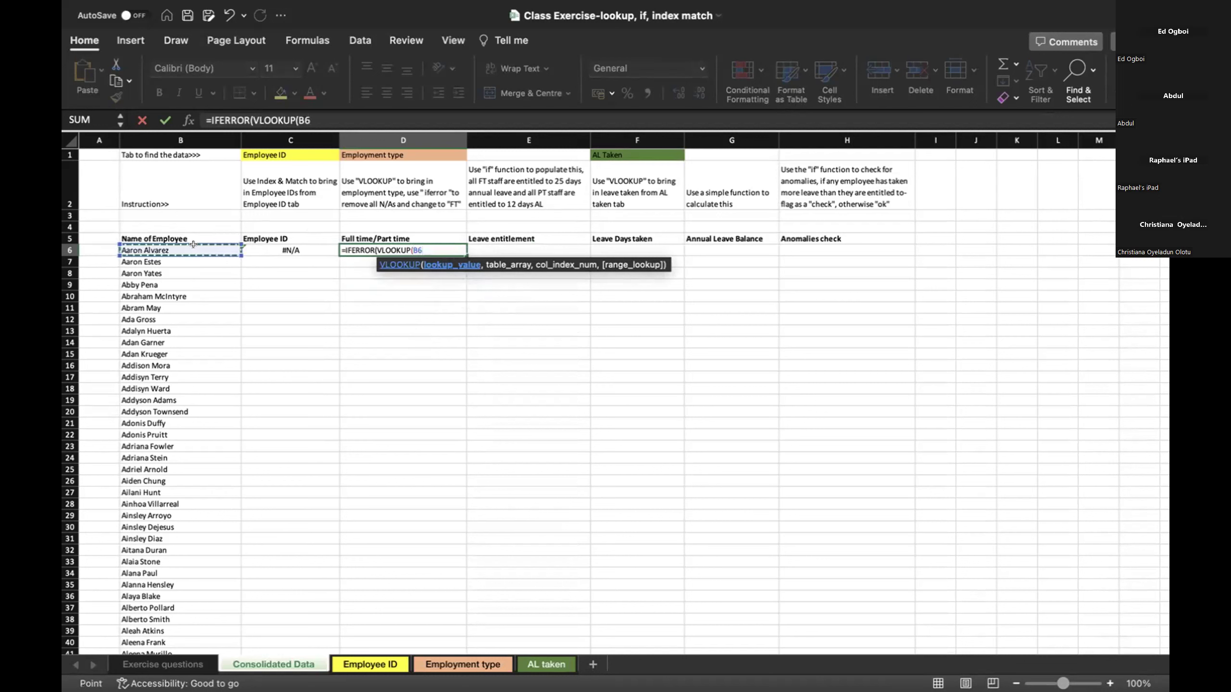
pyautogui.write(',')
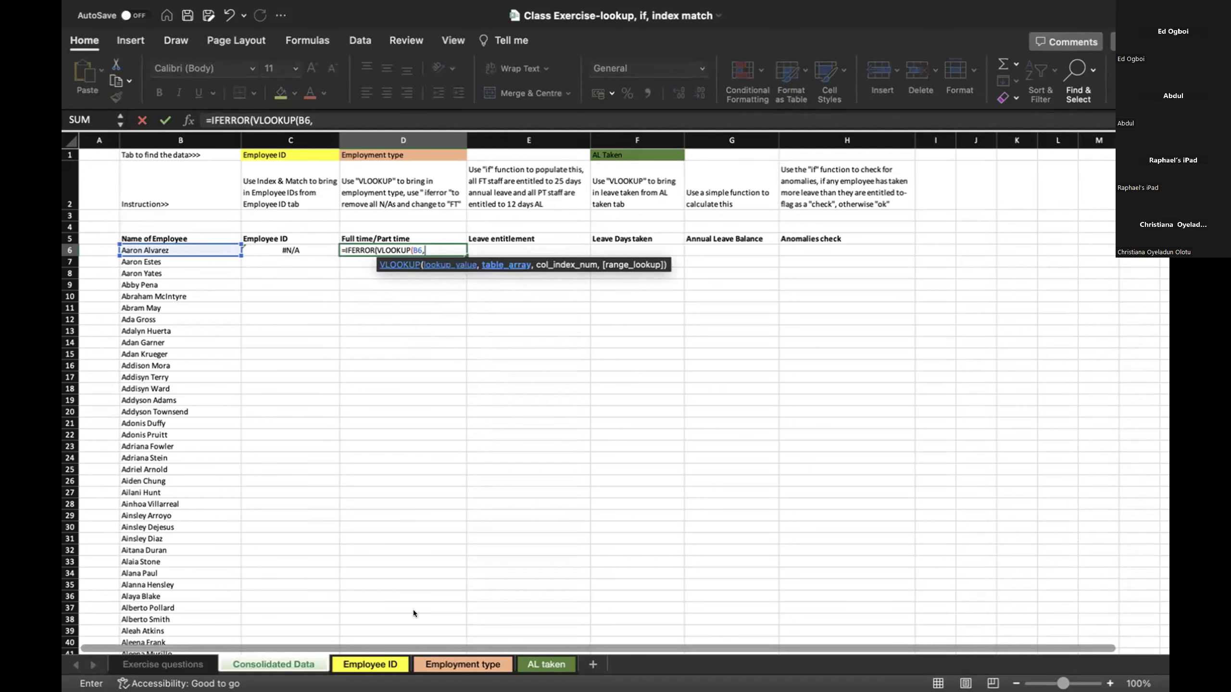
pyautogui.click(463, 665)
pyautogui.moveTo(145, 178); pyautogui.dragTo(264, 504)
pyautogui.click(303, 662)
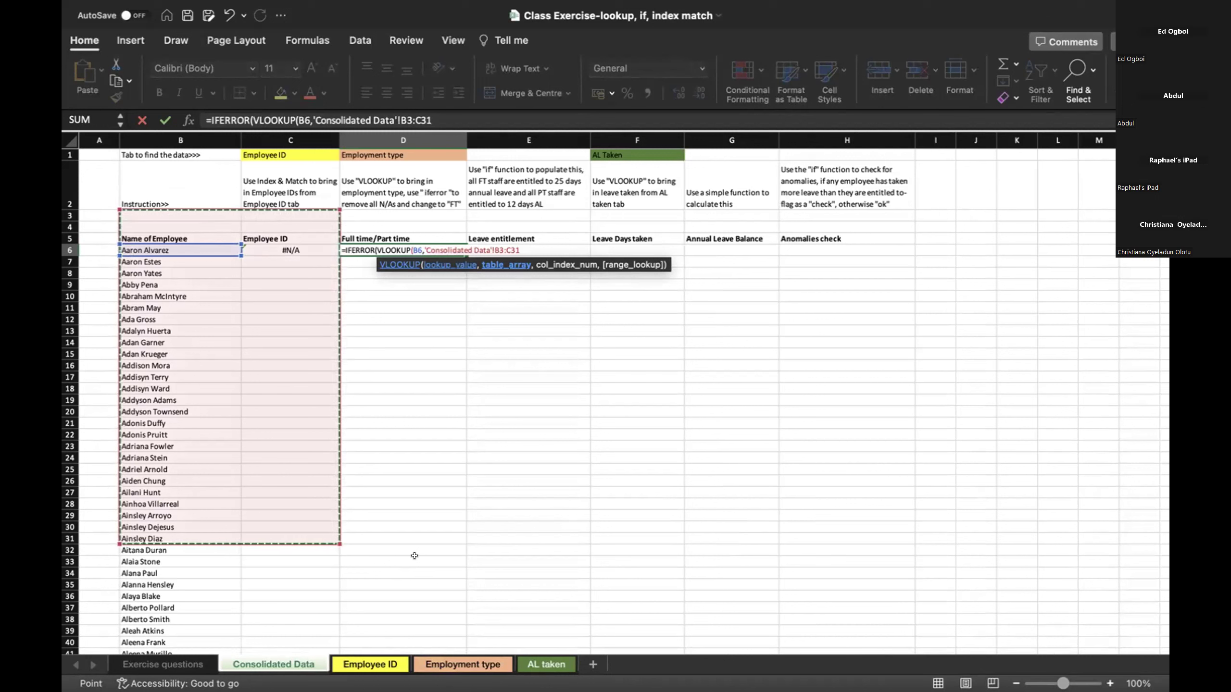
pyautogui.click(524, 247)
pyautogui.press('BackSpace')
pyautogui.press('BackSpace')
pyautogui.press('BackSpace')
pyautogui.press('BackSpace')
pyautogui.press('BackSpace')
pyautogui.press('BackSpace')
pyautogui.press('BackSpace')
pyautogui.press('BackSpace')
pyautogui.press('BackSpace')
pyautogui.press('BackSpace')
pyautogui.press('BackSpace')
pyautogui.press('BackSpace')
pyautogui.press('BackSpace')
pyautogui.press('BackSpace')
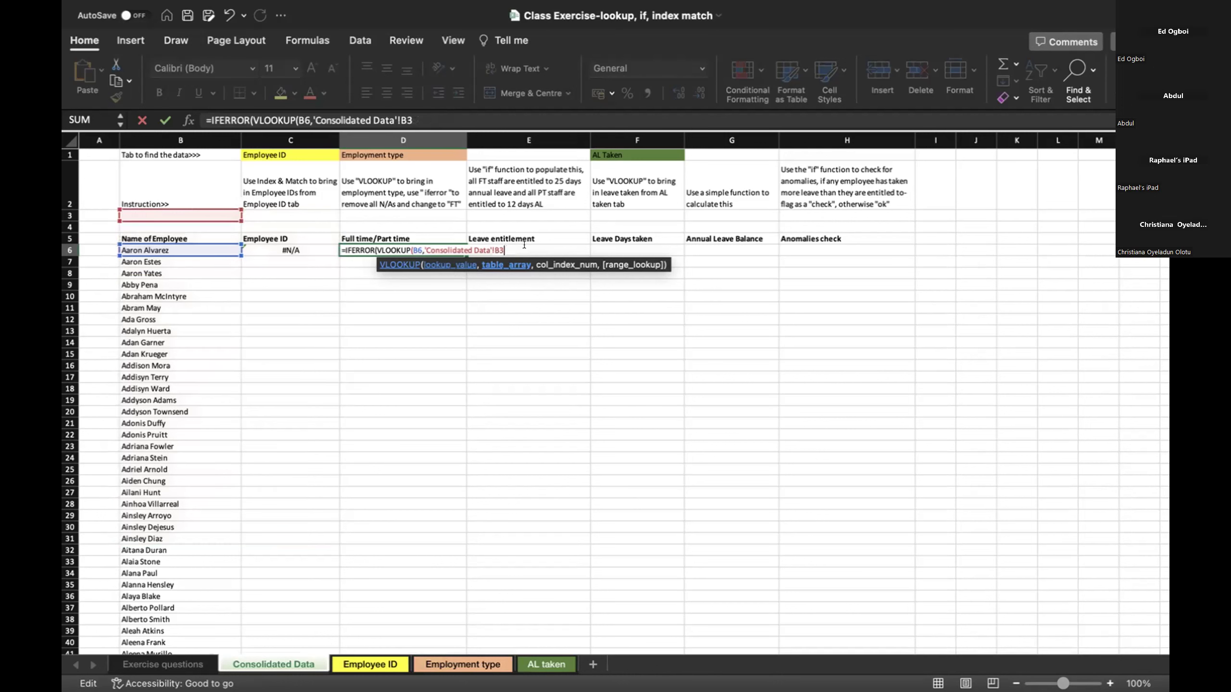
pyautogui.press('BackSpace')
pyautogui.press('BackSpace')
pyautogui.press('BackSpace')
pyautogui.press('BackSpace')
pyautogui.press('BackSpace')
pyautogui.press('BackSpace')
pyautogui.press('BackSpace')
pyautogui.press('BackSpace')
pyautogui.press('BackSpace')
pyautogui.press('BackSpace')
pyautogui.press('BackSpace')
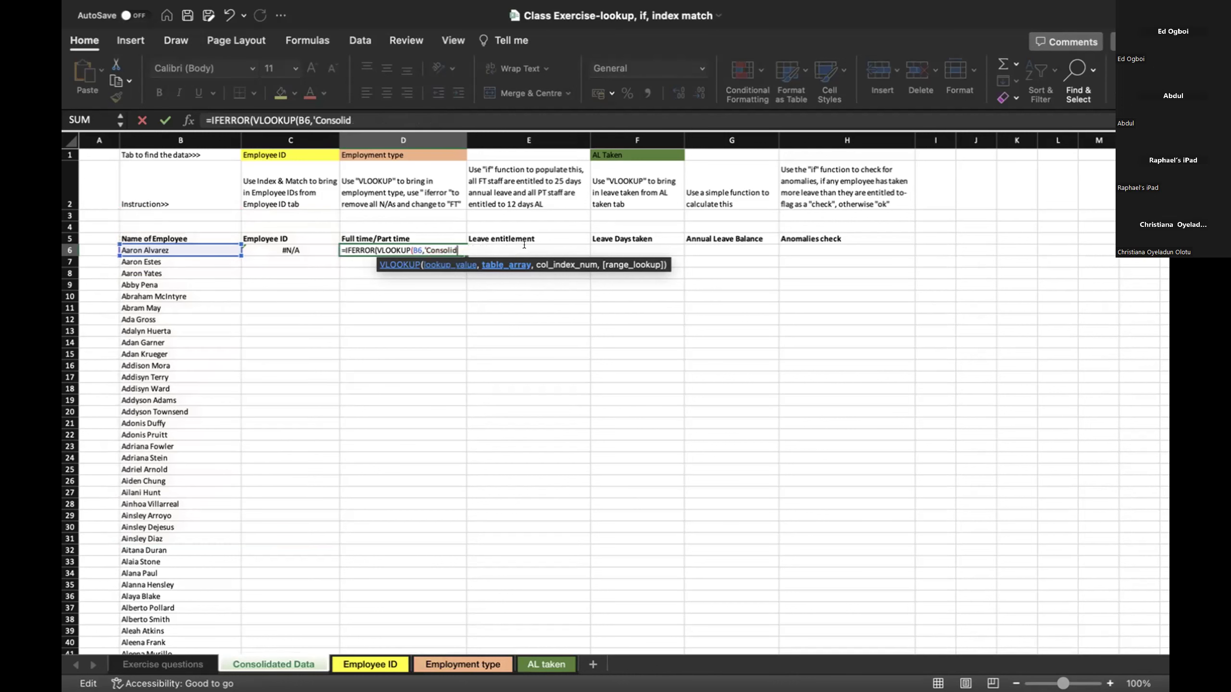
pyautogui.press('BackSpace')
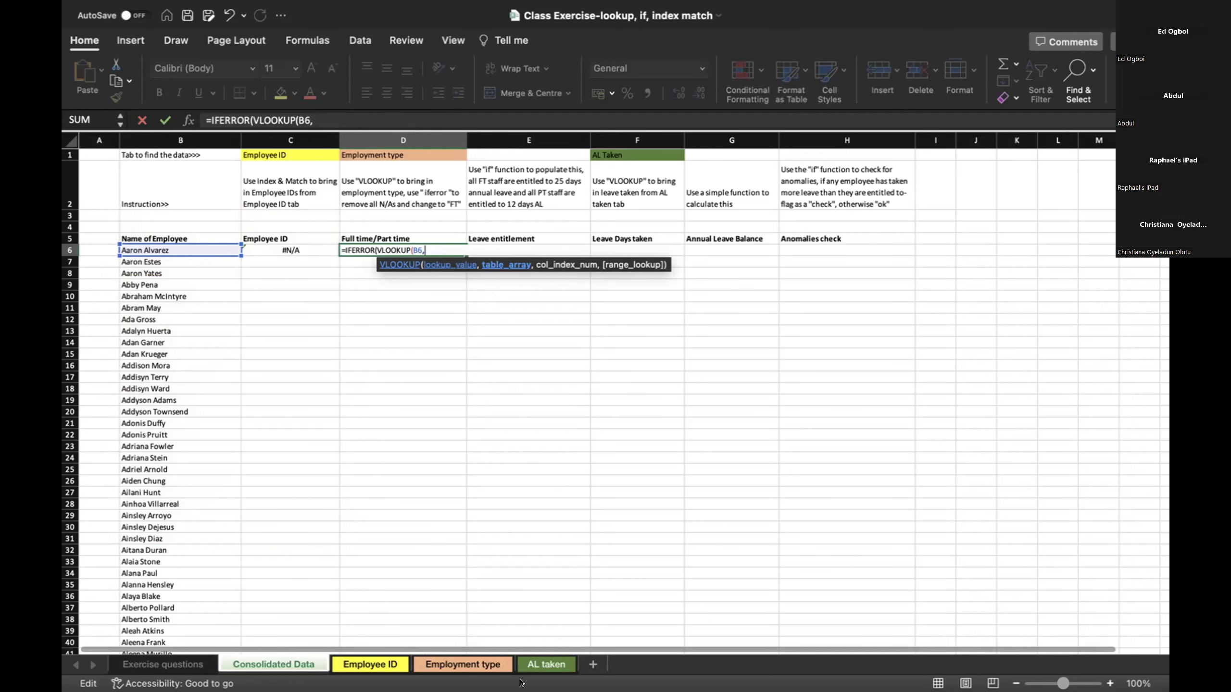
# Add range B3:C31 of the Employment type sheet as the table array in D6's VLOOKUP
pyautogui.click(463, 665)
pyautogui.moveTo(138, 178); pyautogui.dragTo(220, 493)
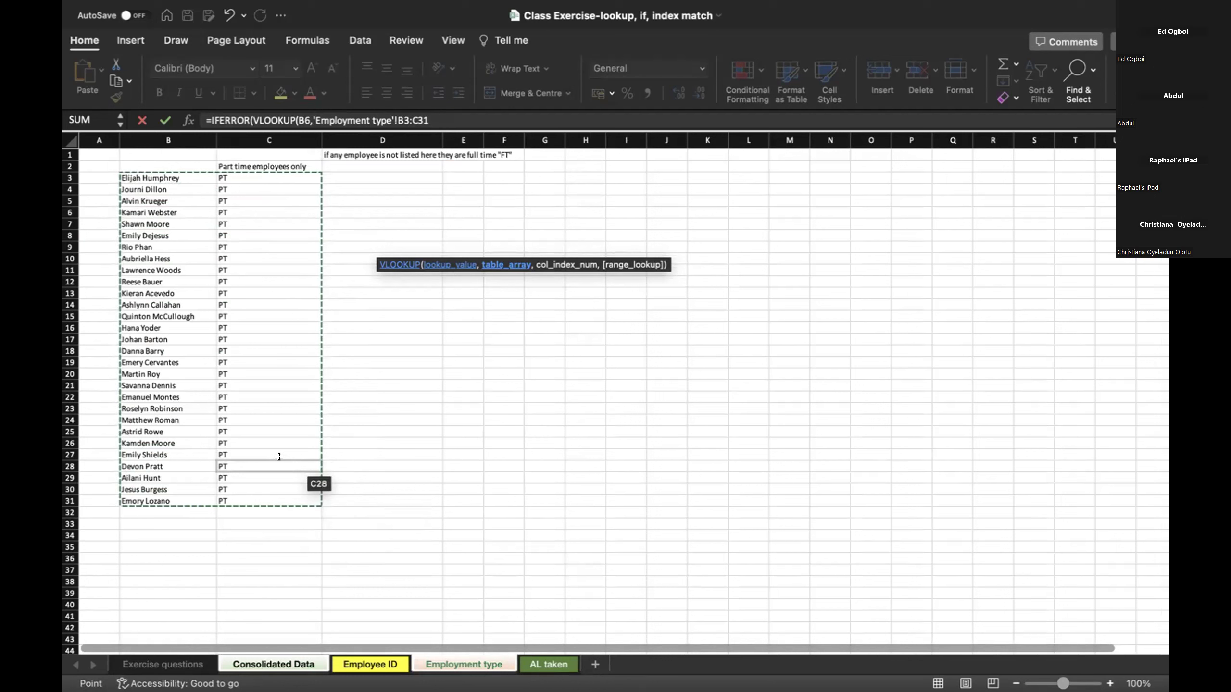
pyautogui.write(',')
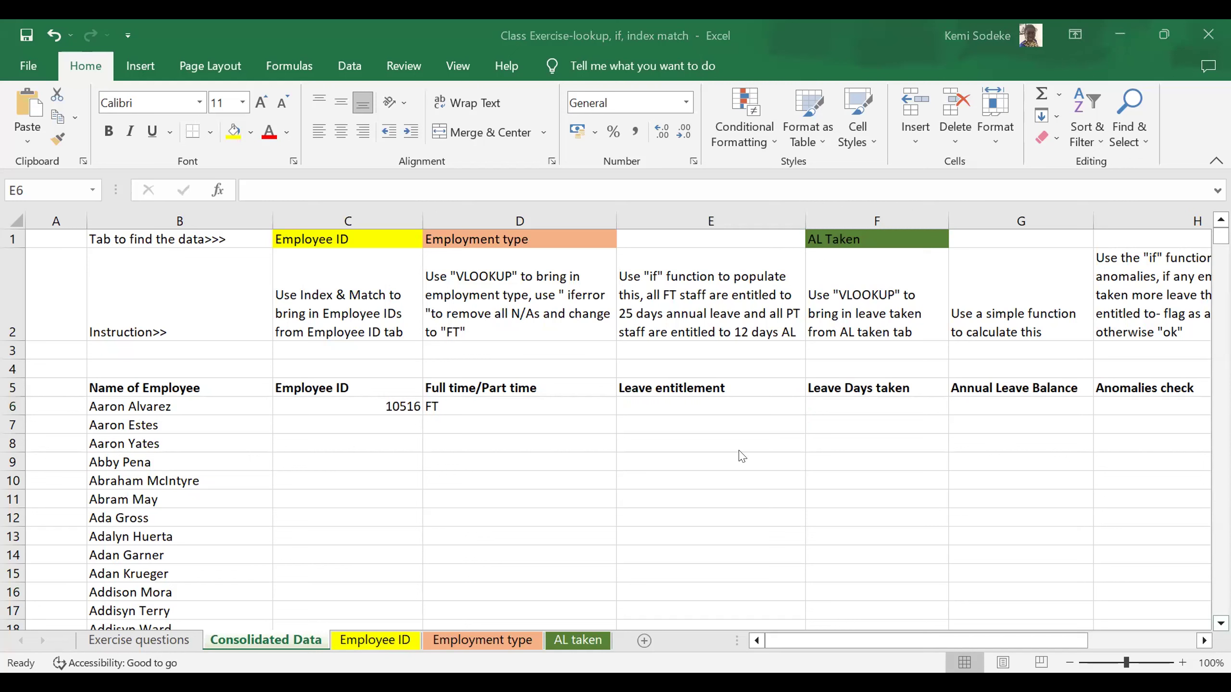
# Enter =IF(D6="FT",25,12) in Leave entitlement cell E6
pyautogui.click(677, 408)
pyautogui.write('=')
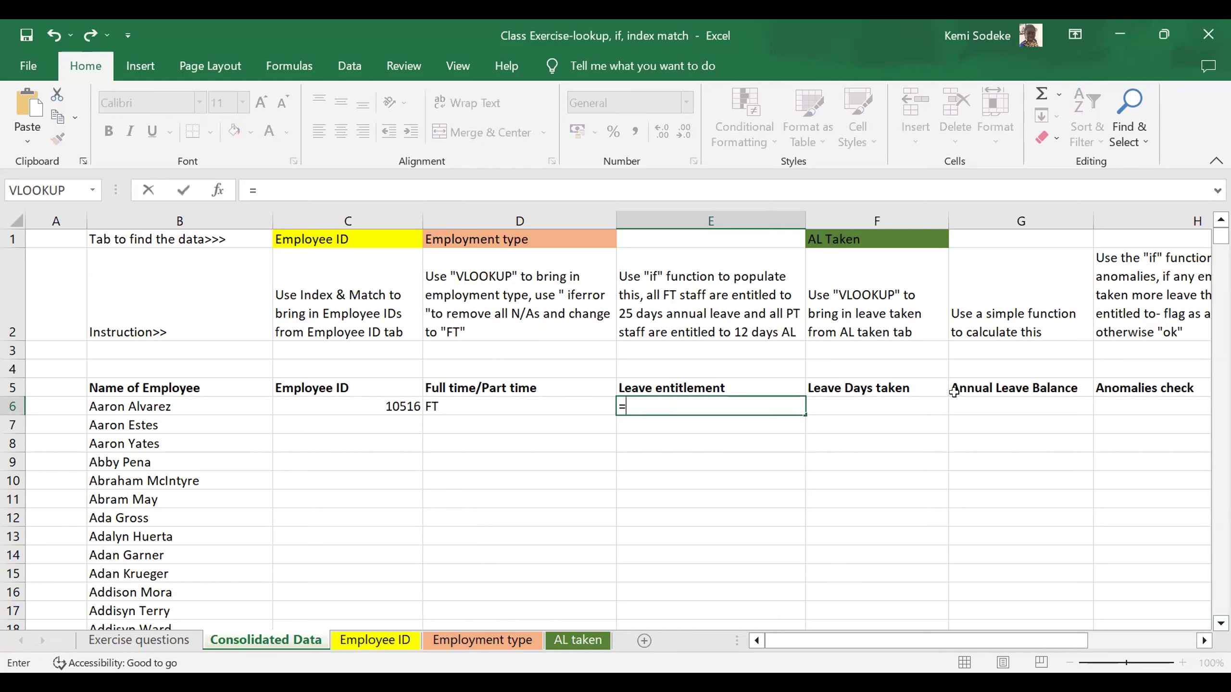
pyautogui.write('if')
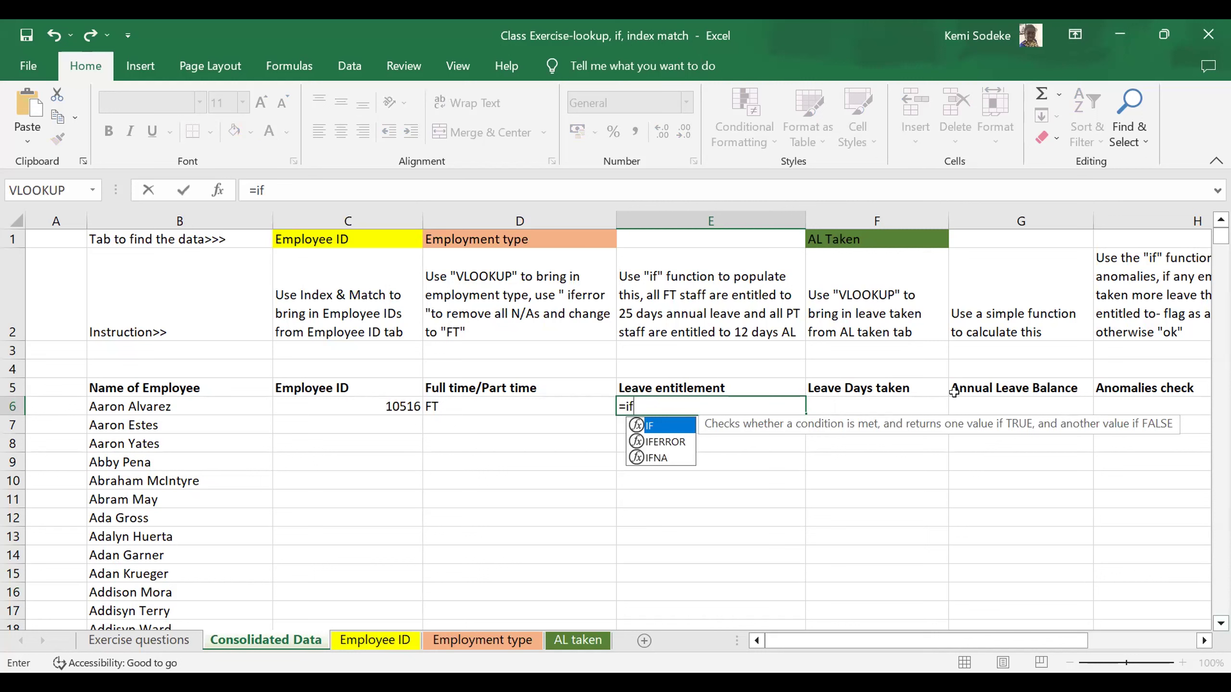
pyautogui.write('(')
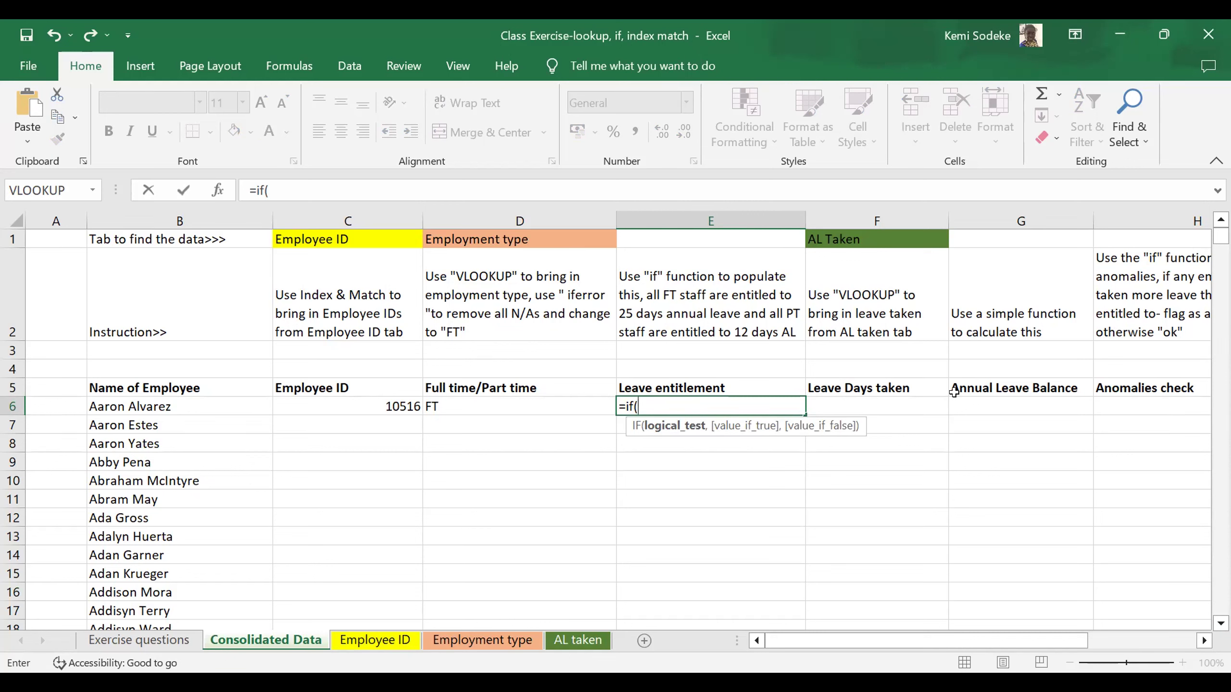
pyautogui.click(559, 404)
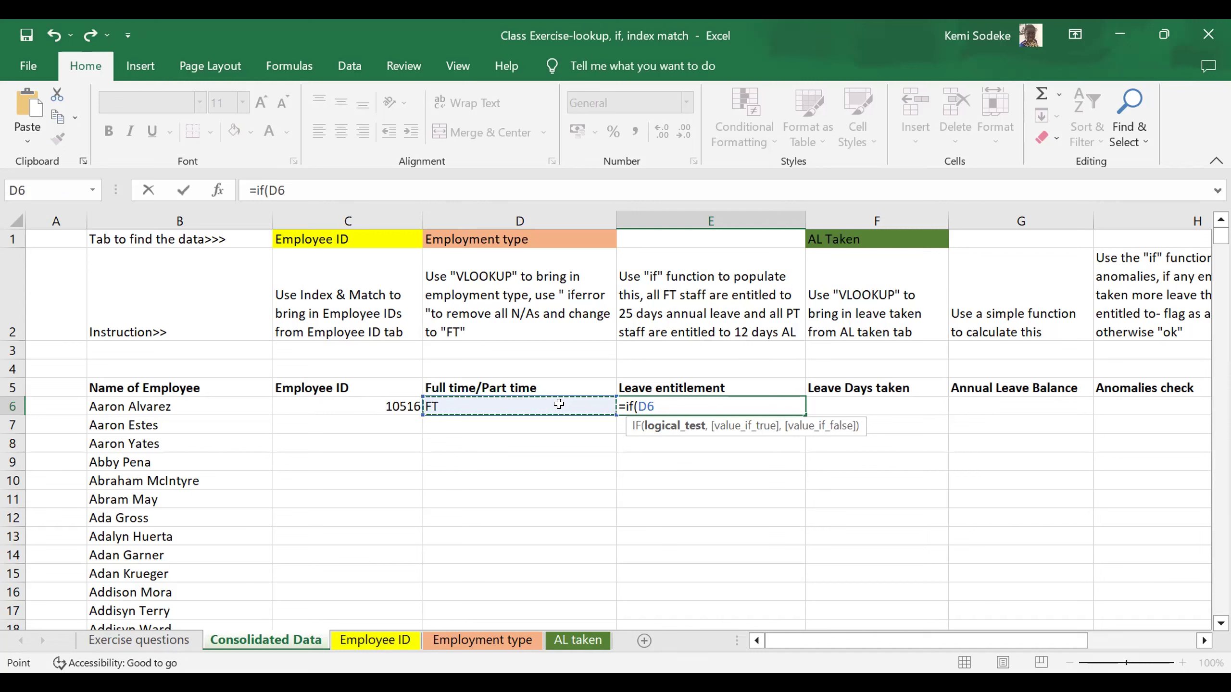
pyautogui.write('=')
pyautogui.write('FT')
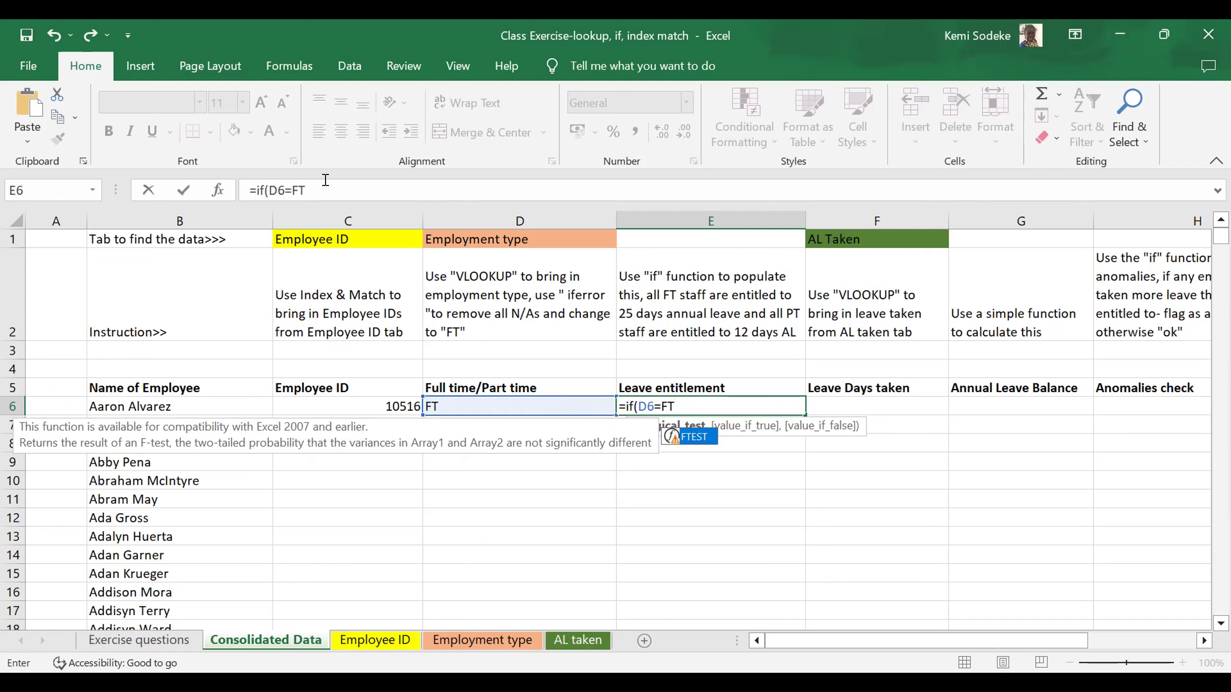
pyautogui.click(291, 190)
pyautogui.write('"FT')
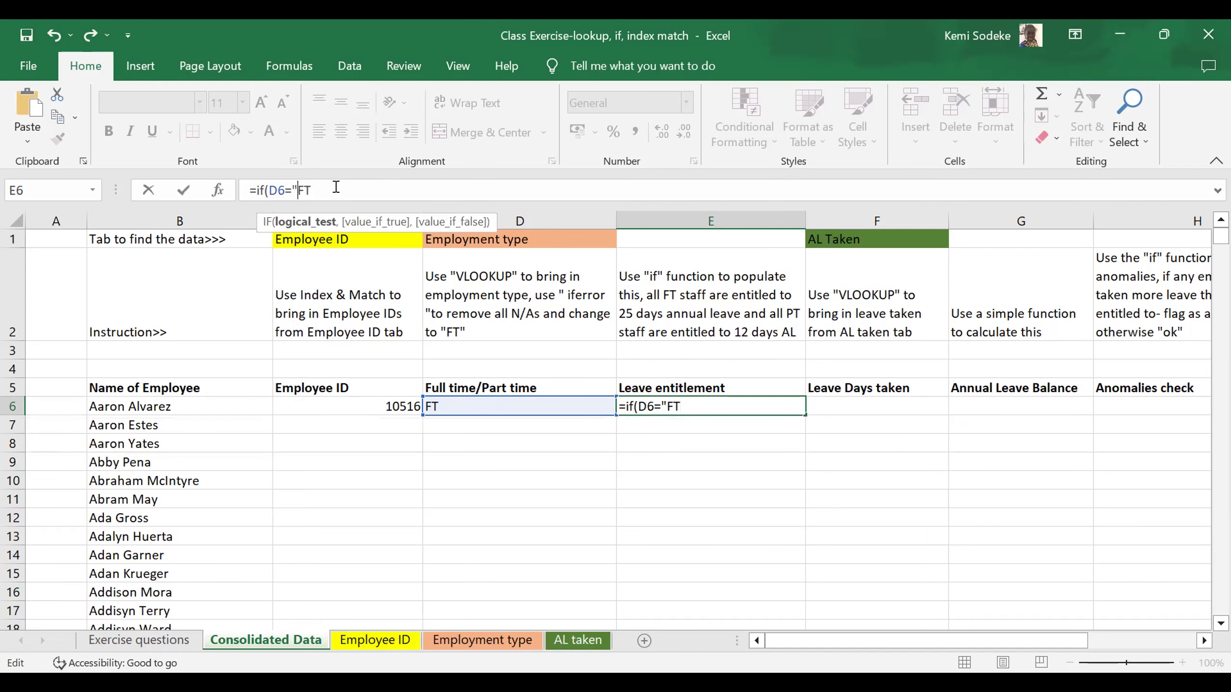
pyautogui.write('"')
pyautogui.write(',')
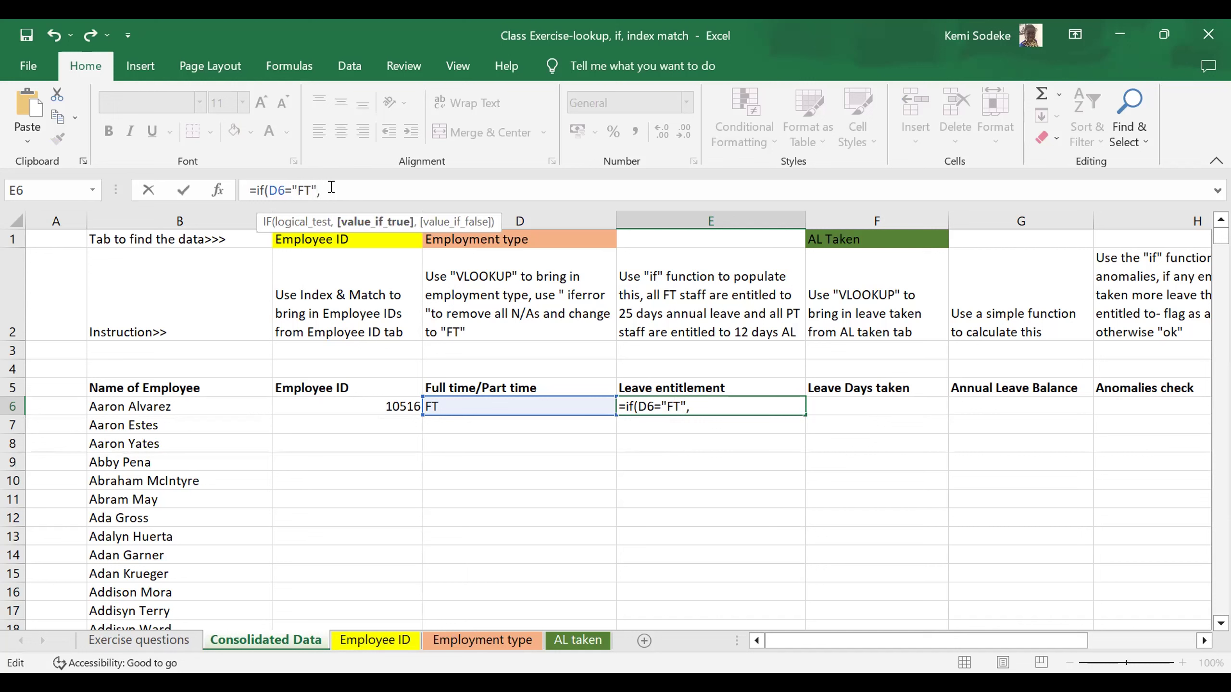
pyautogui.write('25,12)')
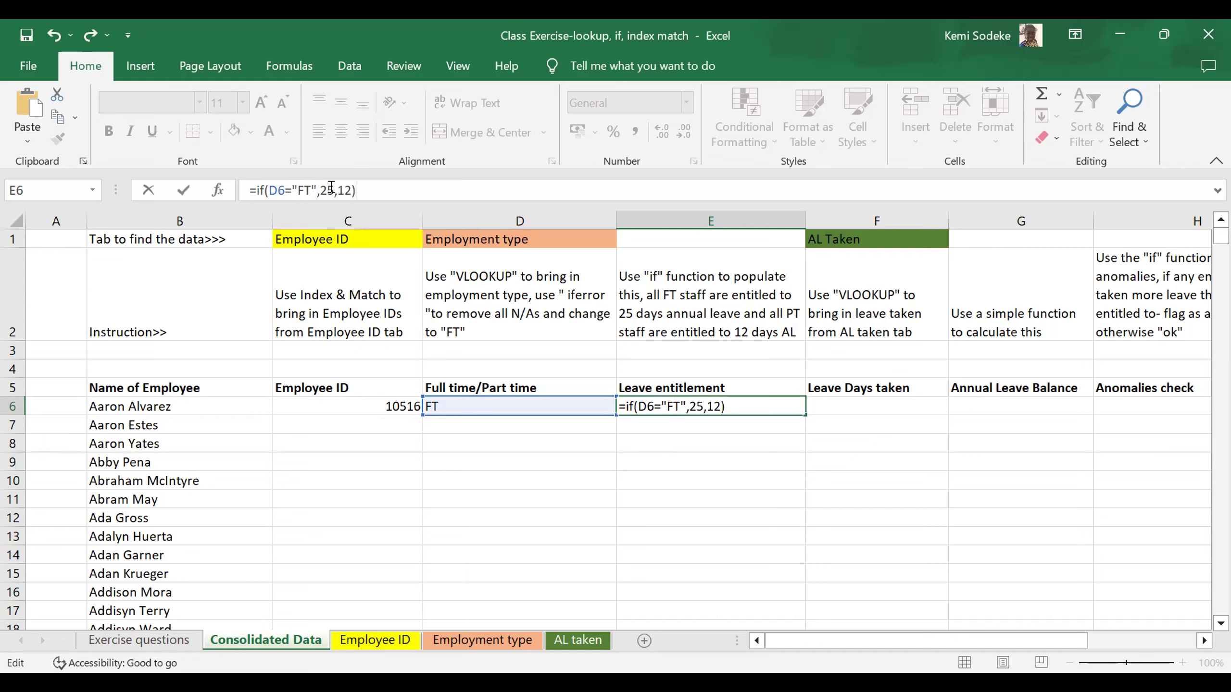
pyautogui.press('Return')
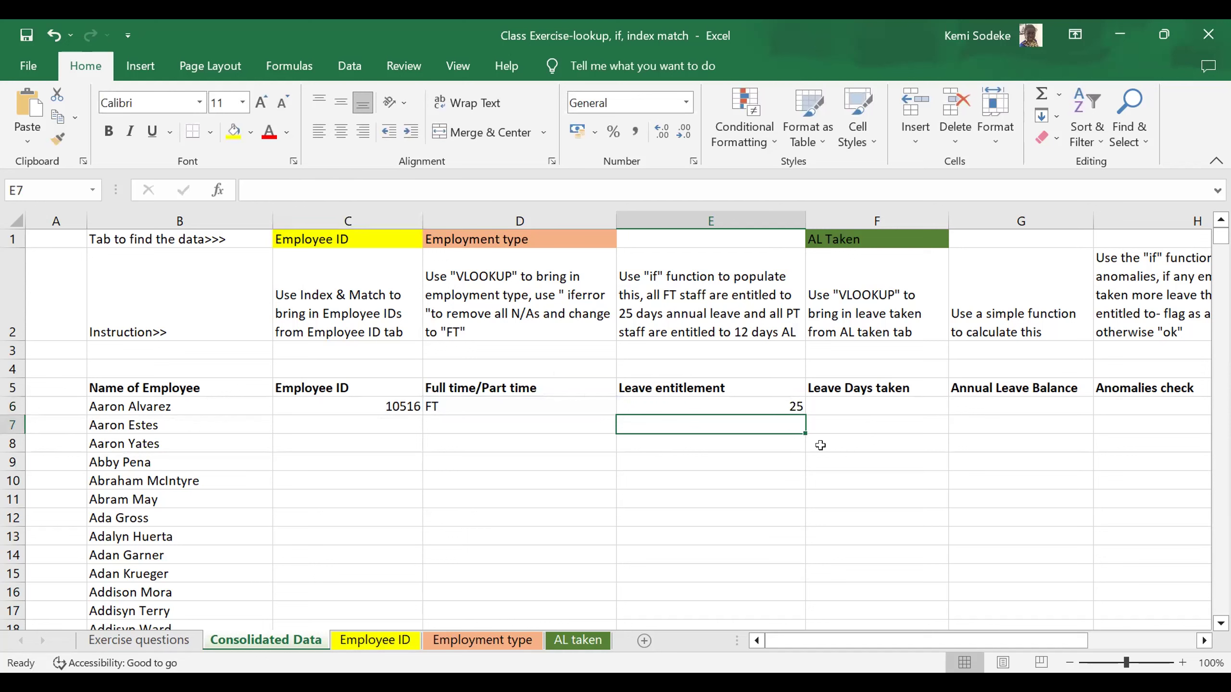
pyautogui.click(777, 411)
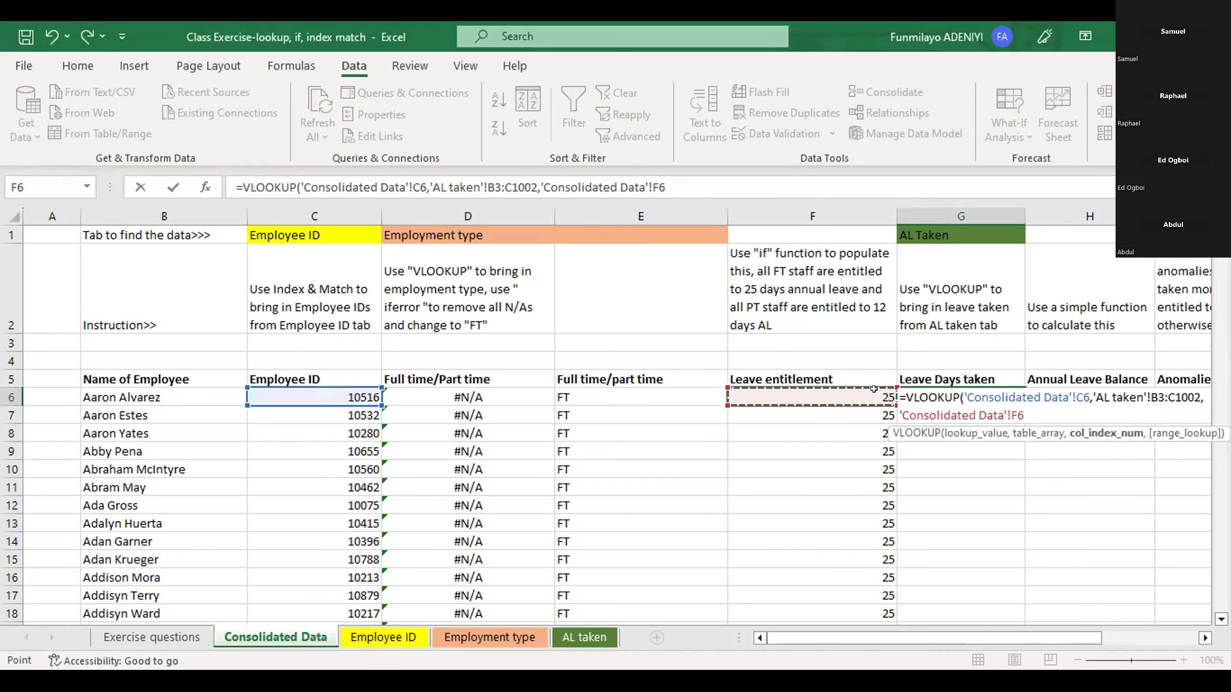
# Leave the VLOOKUP in G6 and clear all arguments from the Leave entitlement formula in F6, down to =IF()
pyautogui.press('BackSpace')
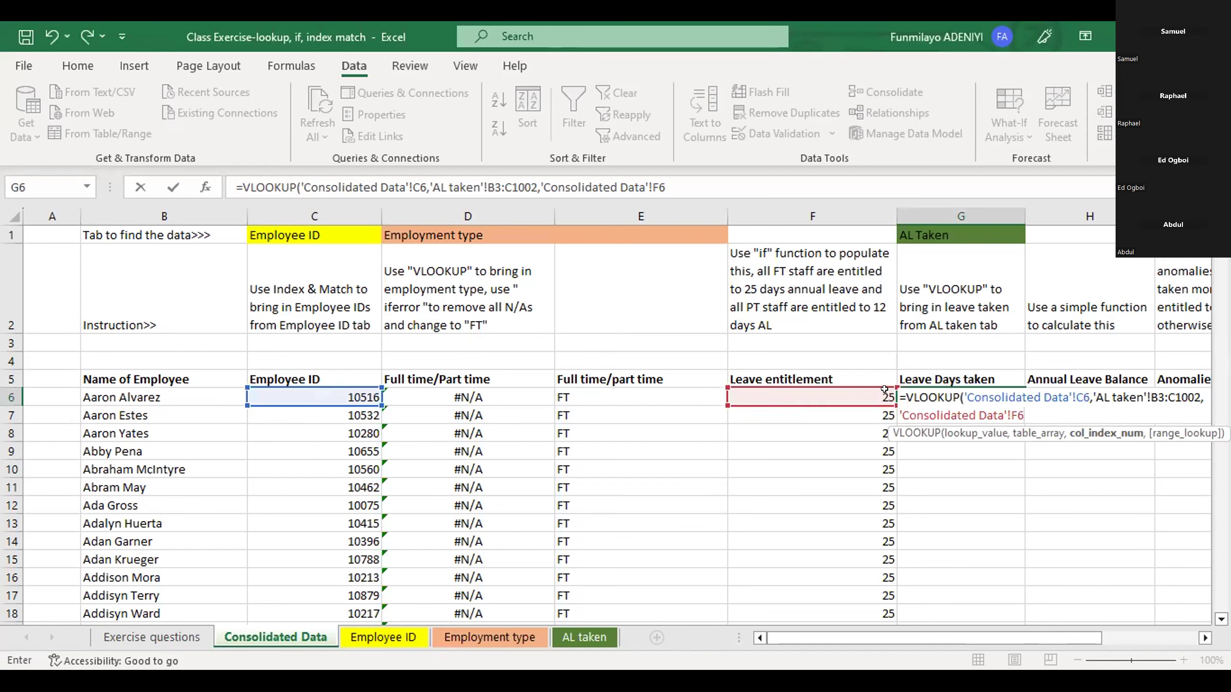
pyautogui.click(883, 389)
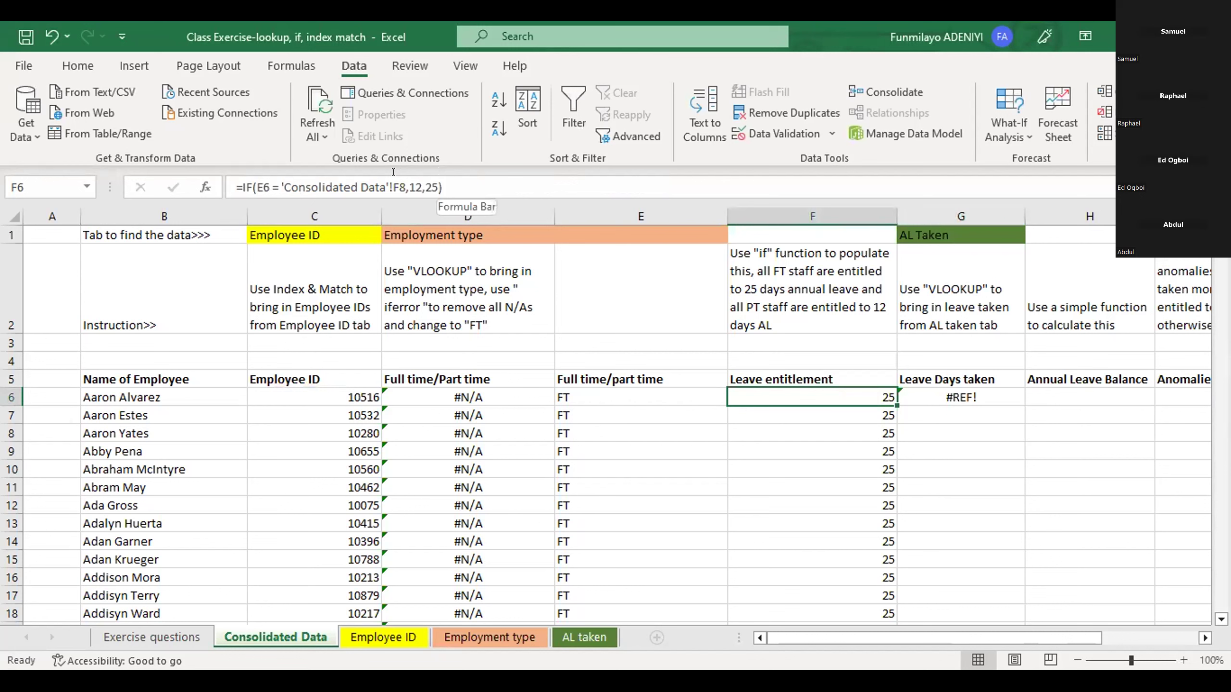
pyautogui.click(440, 188)
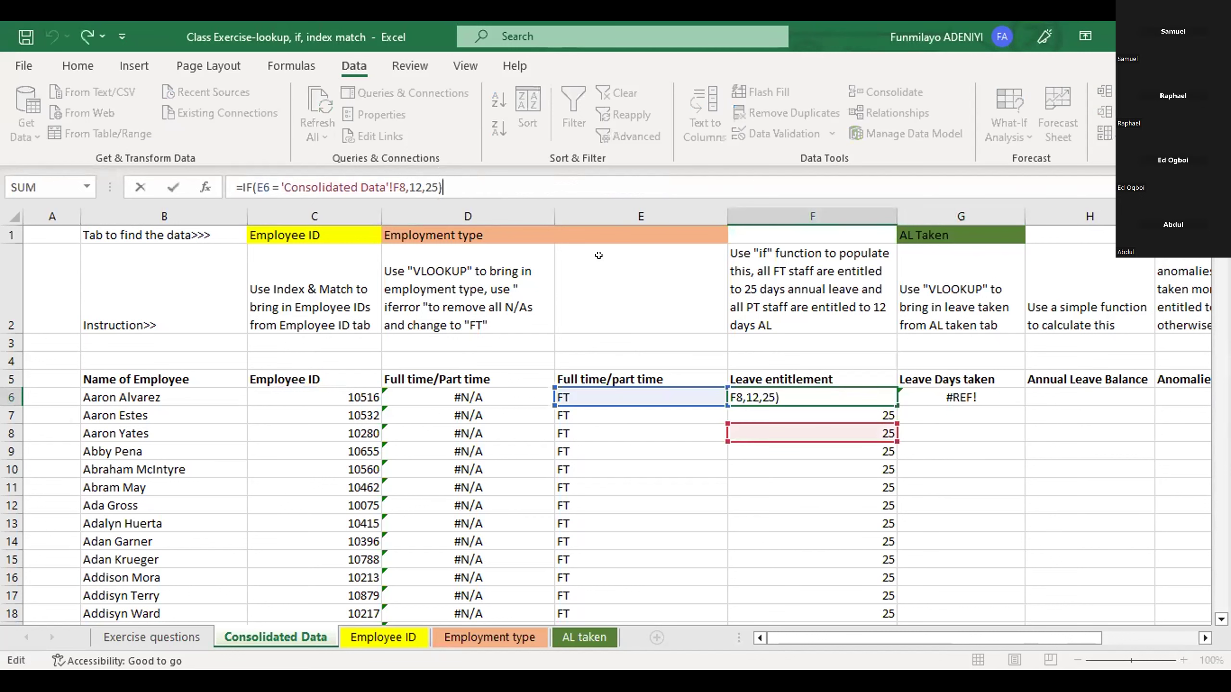
pyautogui.doubleClick(797, 393)
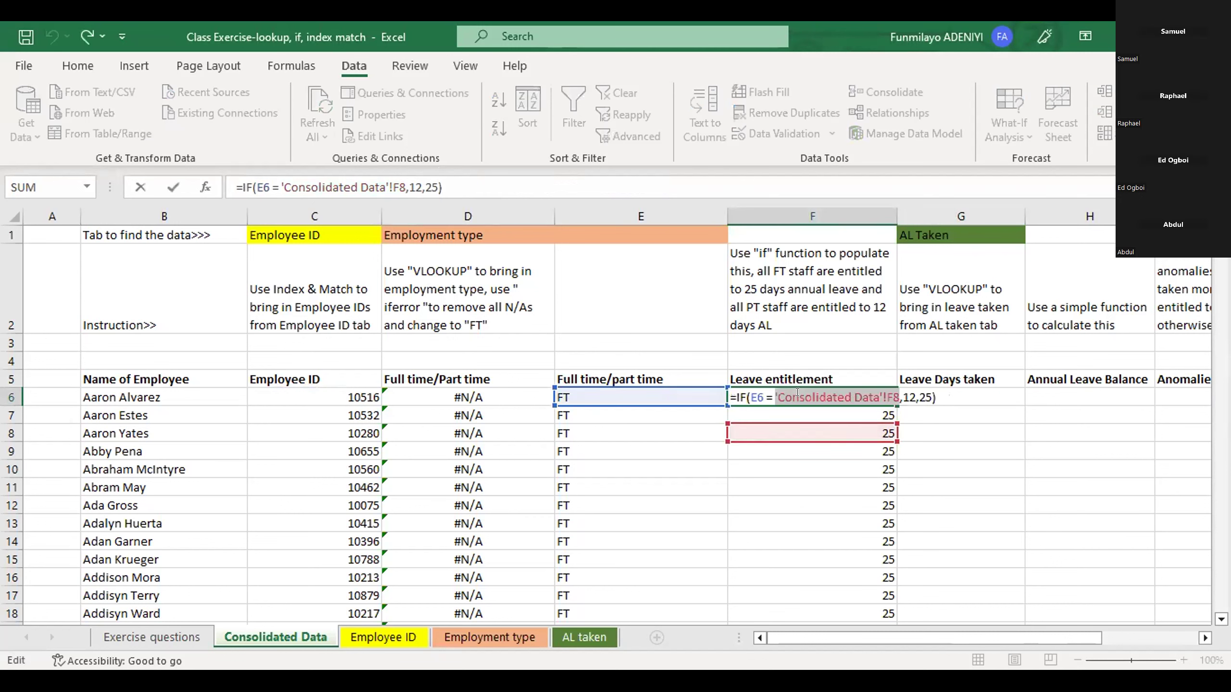
pyautogui.press('BackSpace')
pyautogui.press('BackSpace')
pyautogui.press('BackSpace')
pyautogui.press('BackSpace')
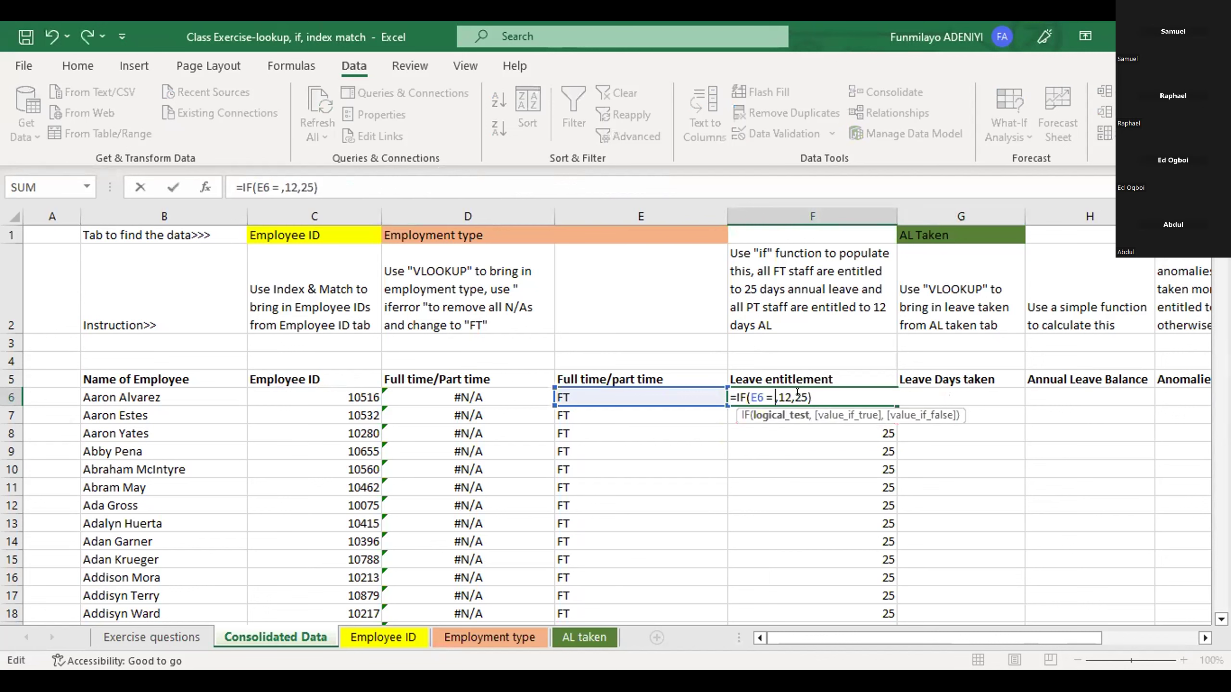
pyautogui.press('BackSpace')
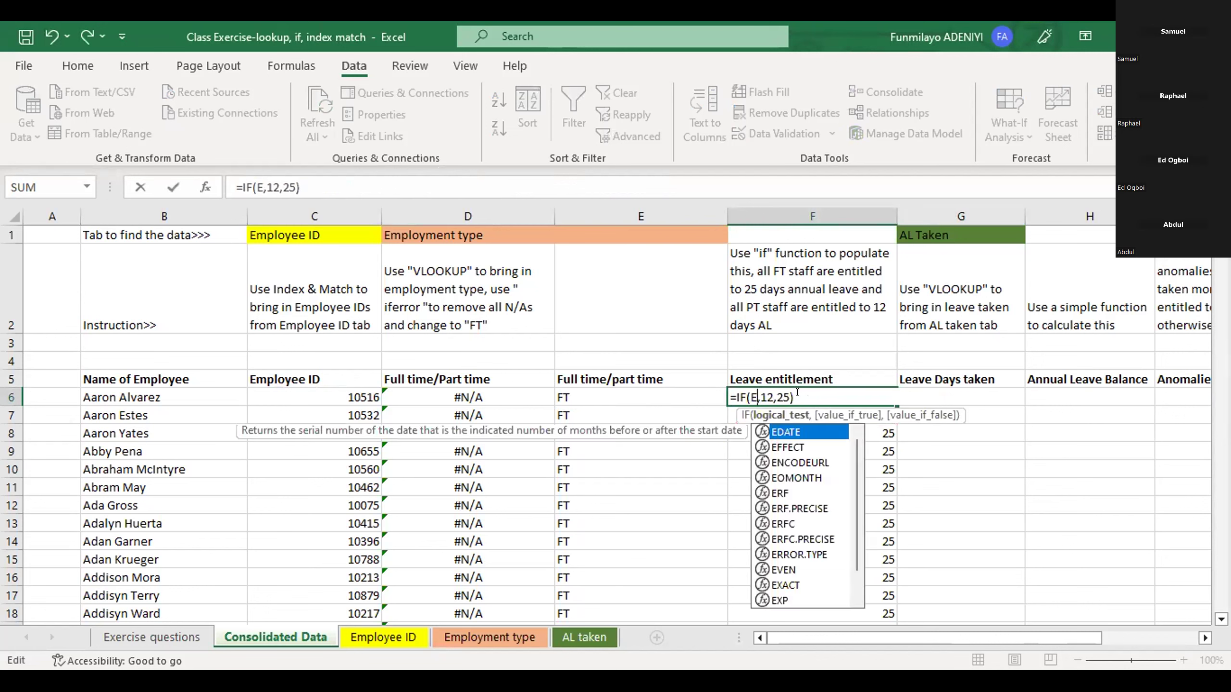
pyautogui.doubleClick(784, 389)
pyautogui.press('BackSpace')
pyautogui.press('BackSpace')
pyautogui.press('BackSpace')
pyautogui.press('BackSpace')
pyautogui.press('BackSpace')
pyautogui.press('BackSpace')
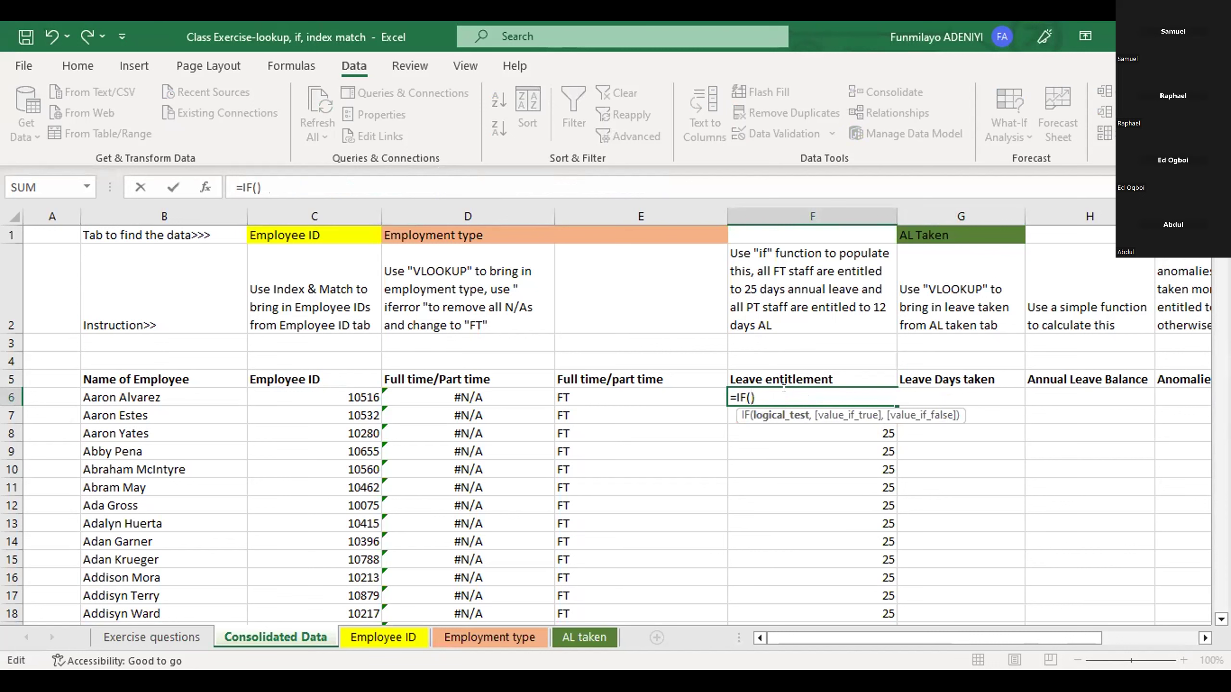
# Add E6="FT" as the logical test of the IF formula in Leave entitlement cell F6
pyautogui.click(610, 388)
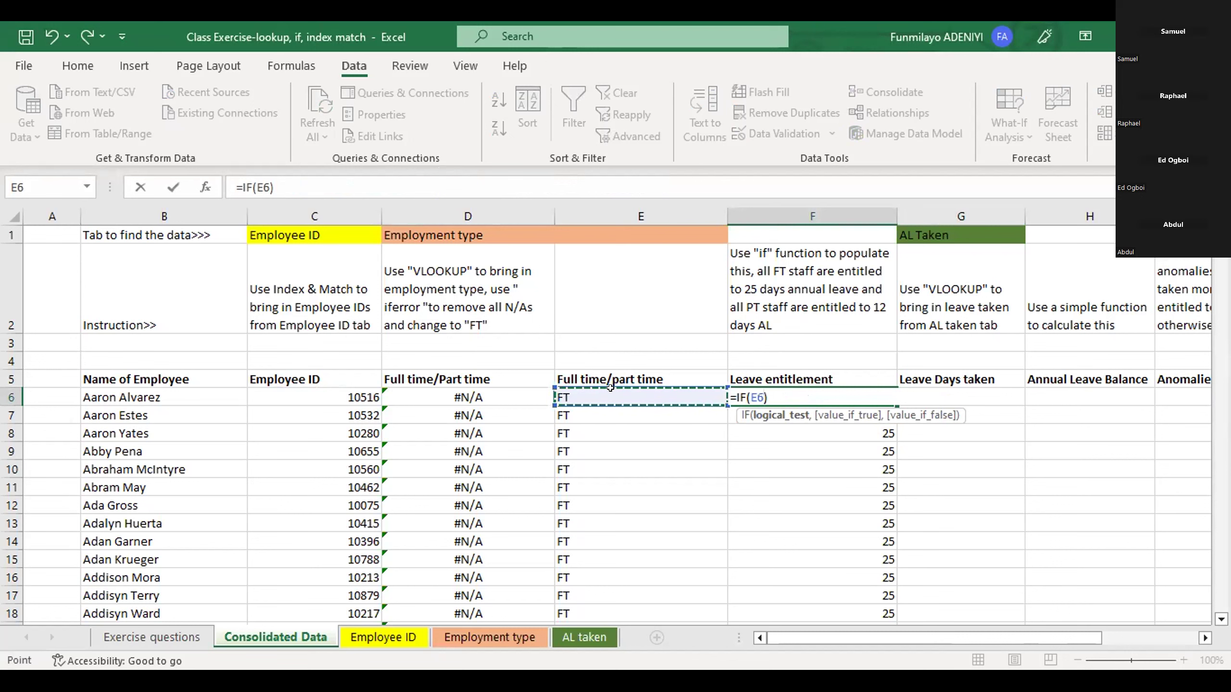
pyautogui.write('=')
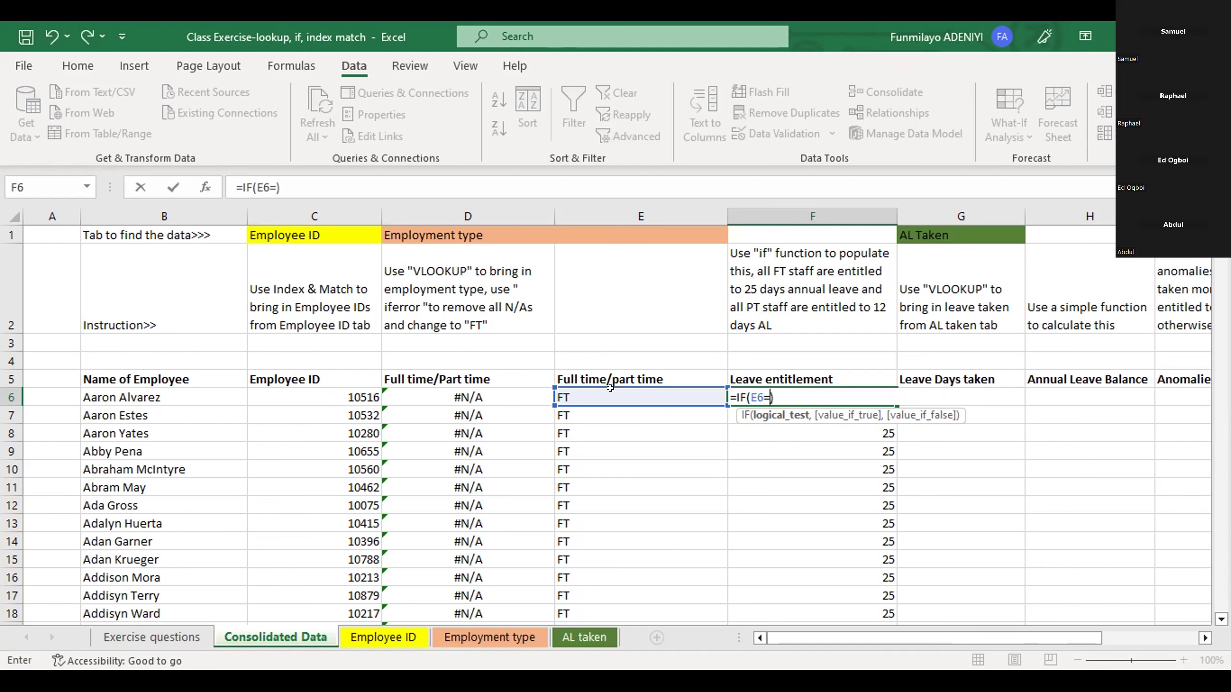
pyautogui.write('@')
pyautogui.press('BackSpace')
pyautogui.write("'")
pyautogui.press('BackSpace')
pyautogui.write('"FT"')
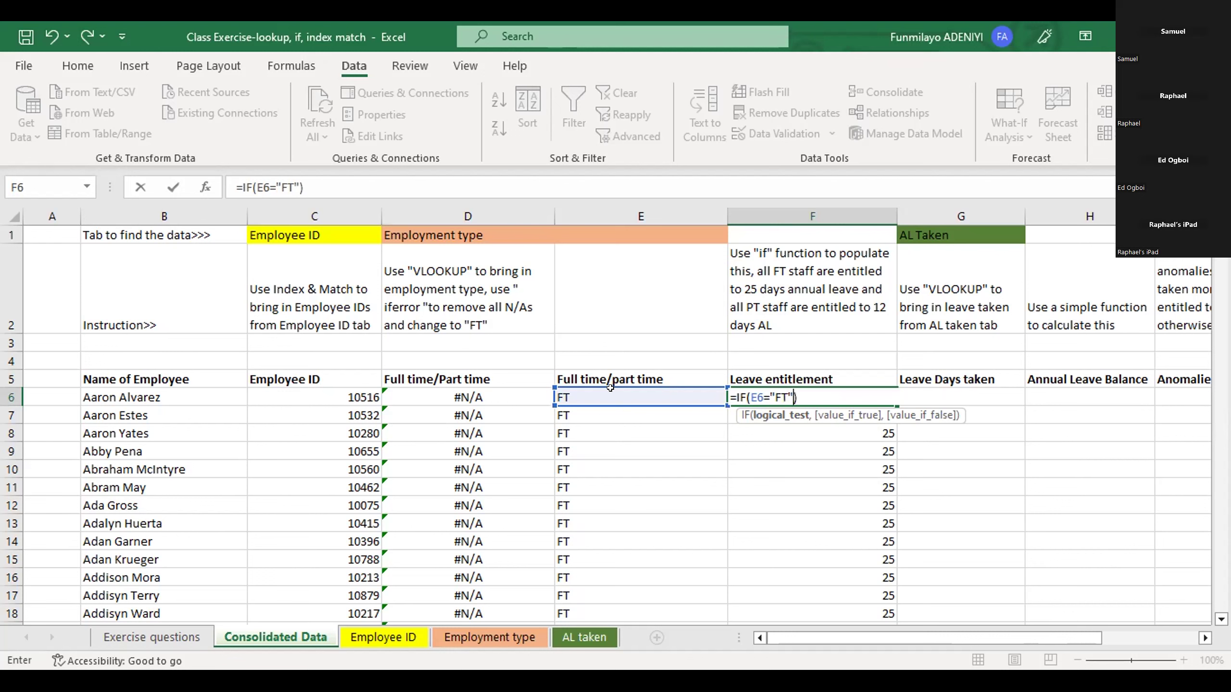
# Complete F6's IF formula with 25 if true and 12 if false, and fill it down the Leave entitlement column
pyautogui.write(',')
pyautogui.write('25')
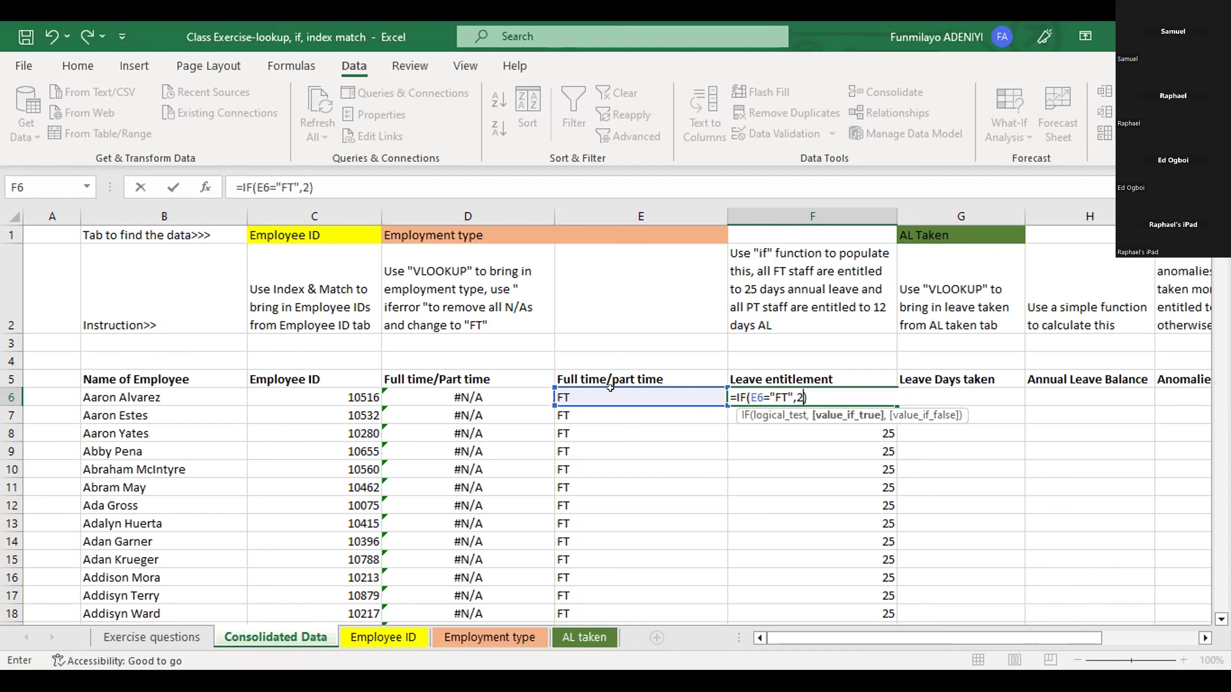
pyautogui.write(',12')
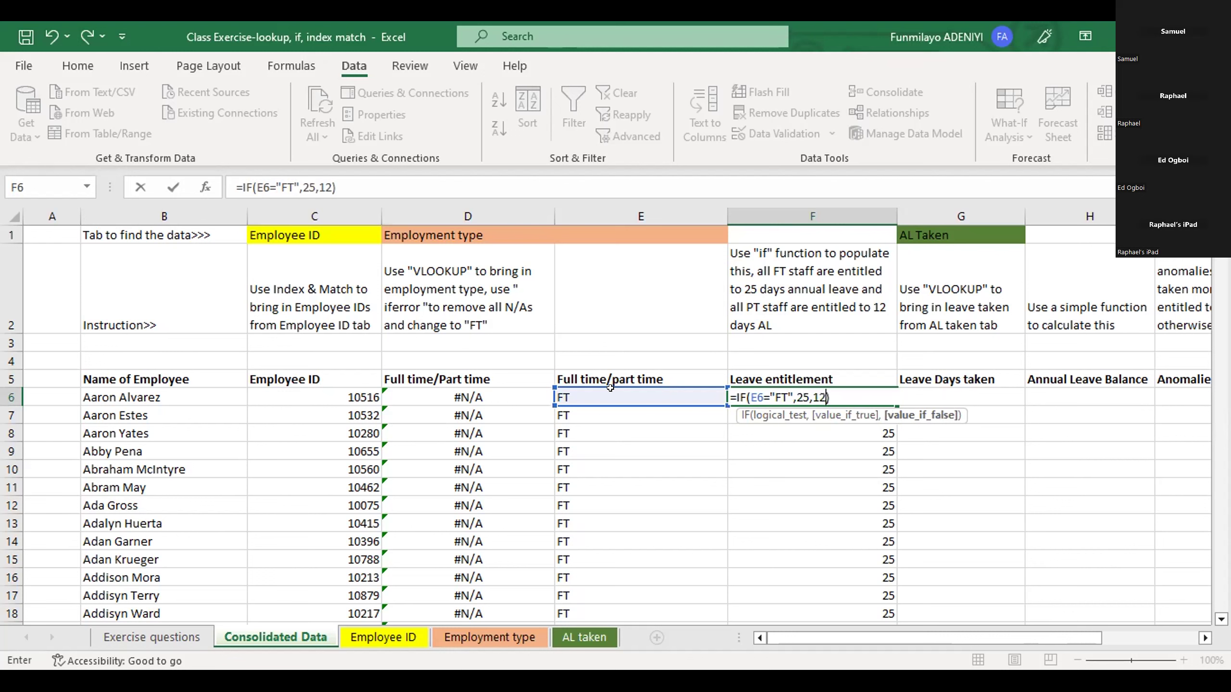
pyautogui.press('Return')
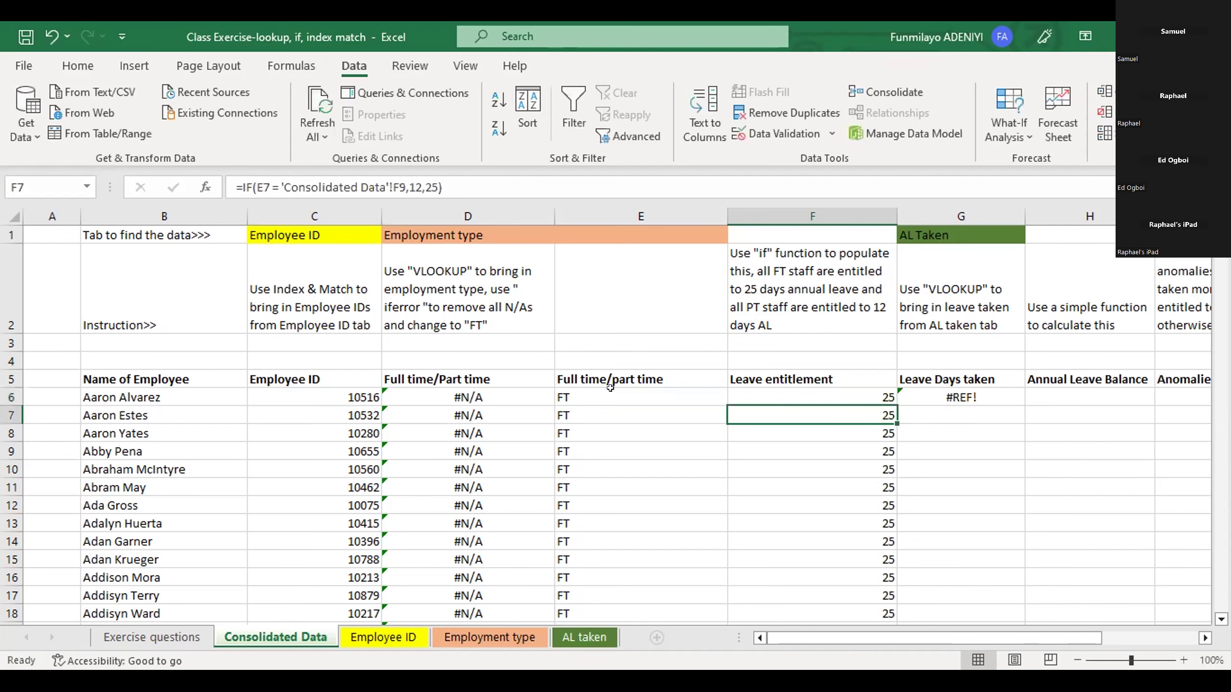
pyautogui.click(796, 390)
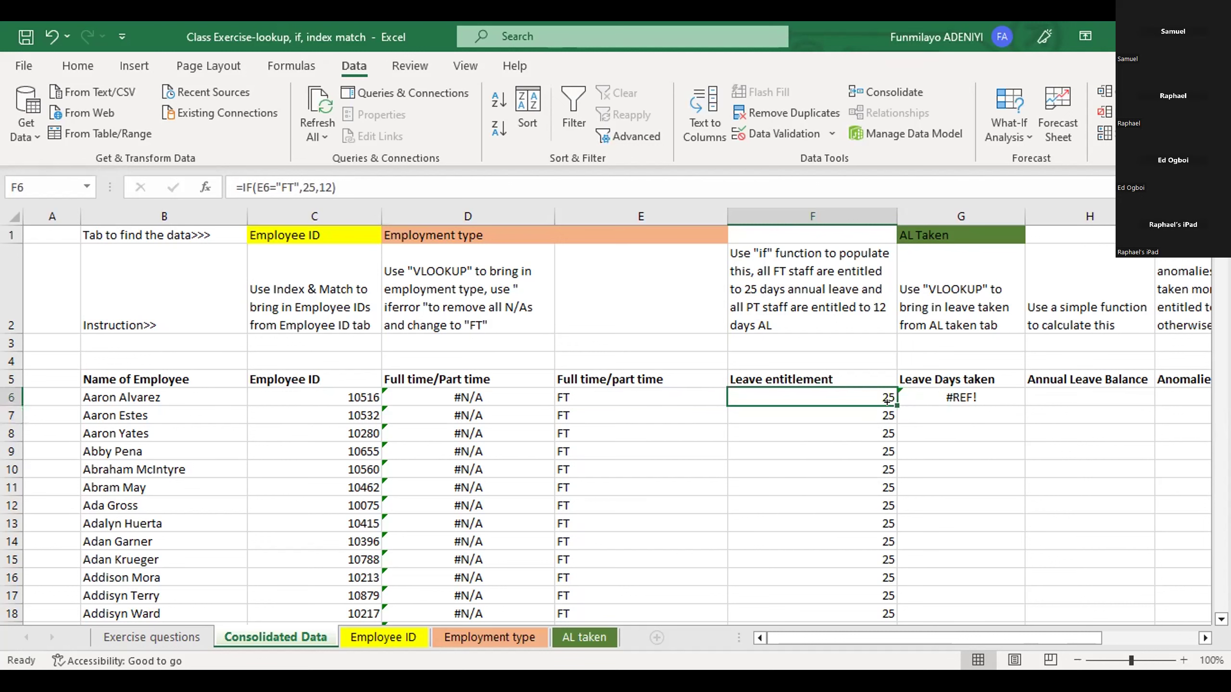
pyautogui.moveTo(887, 401); pyautogui.dragTo(887, 618)
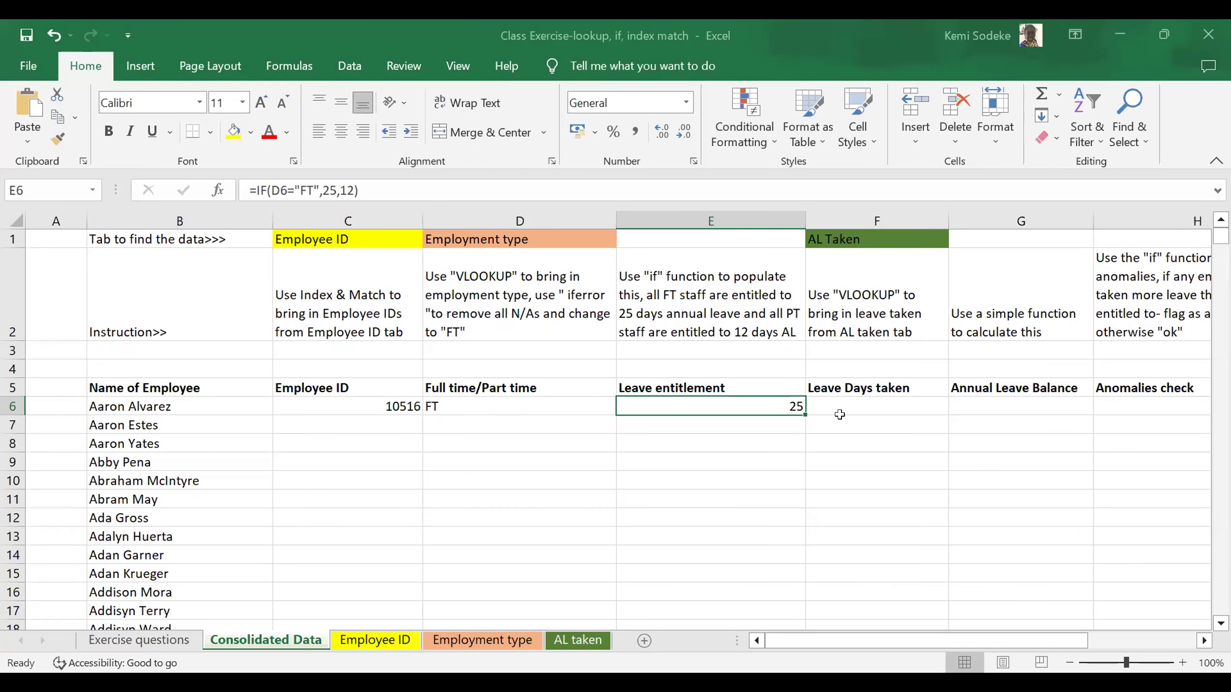
# Check the AL taken sheet's columns and start a VLOOKUP in Leave Days taken cell F6 with Employee ID cell C6 as the lookup value
pyautogui.click(1044, 480)
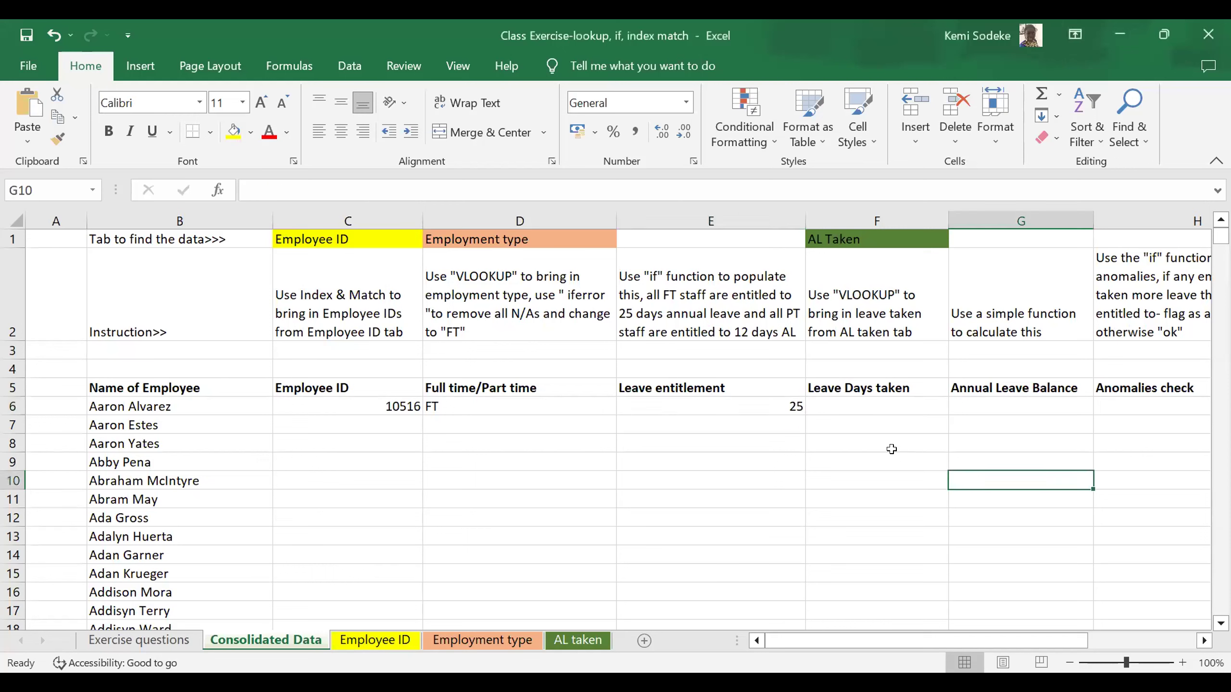
pyautogui.click(863, 406)
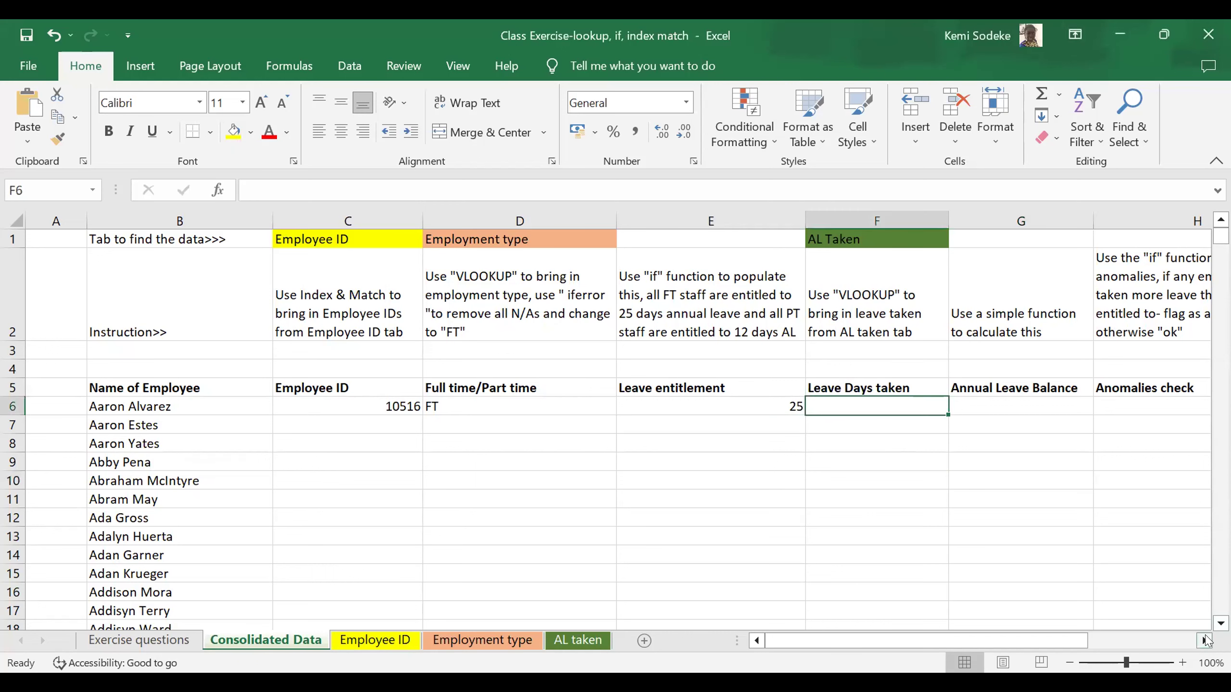
pyautogui.click(1204, 641)
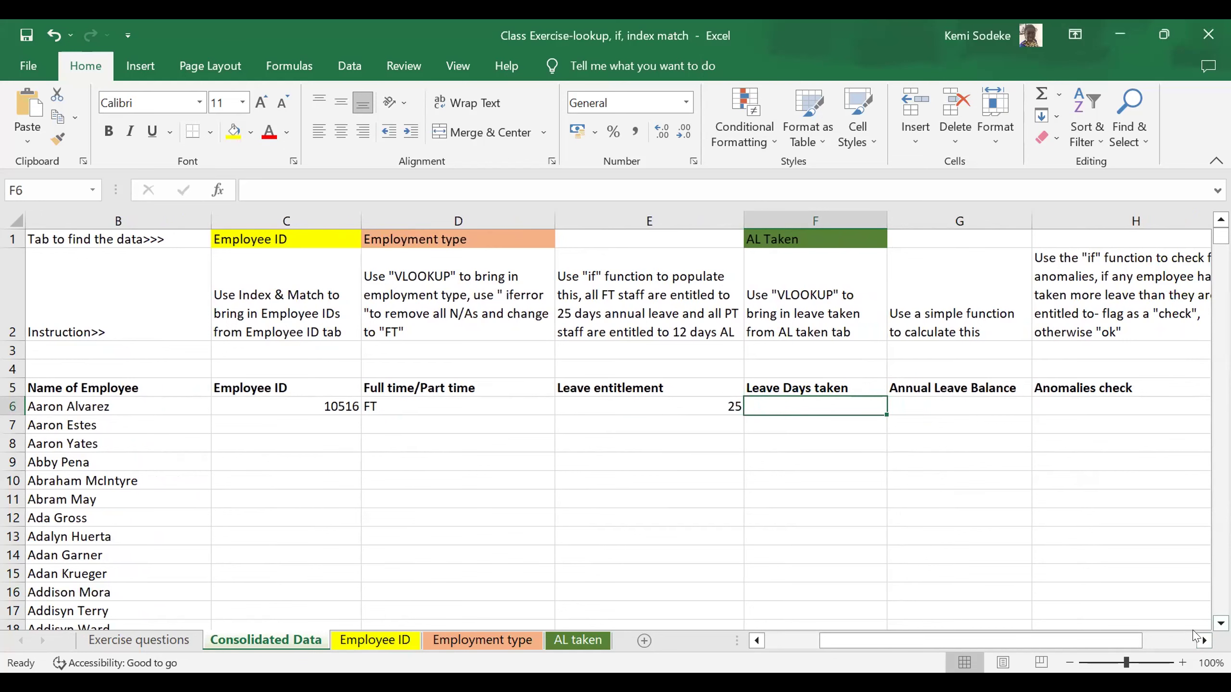
pyautogui.click(1203, 641)
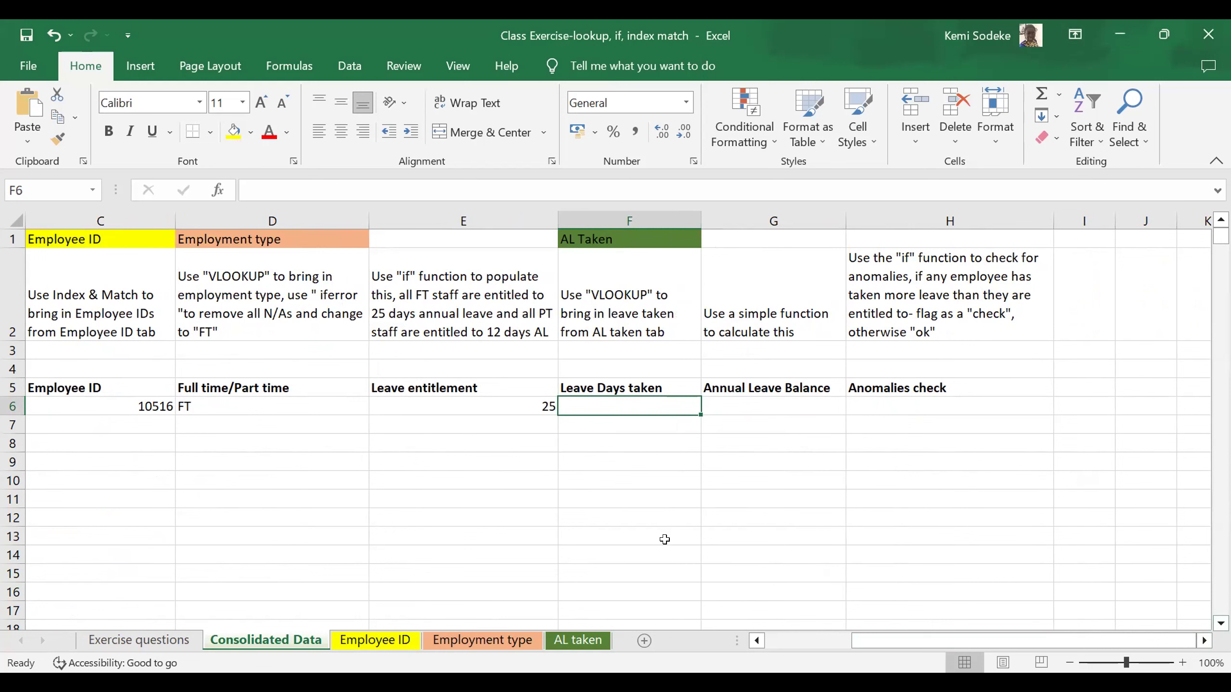
pyautogui.click(587, 642)
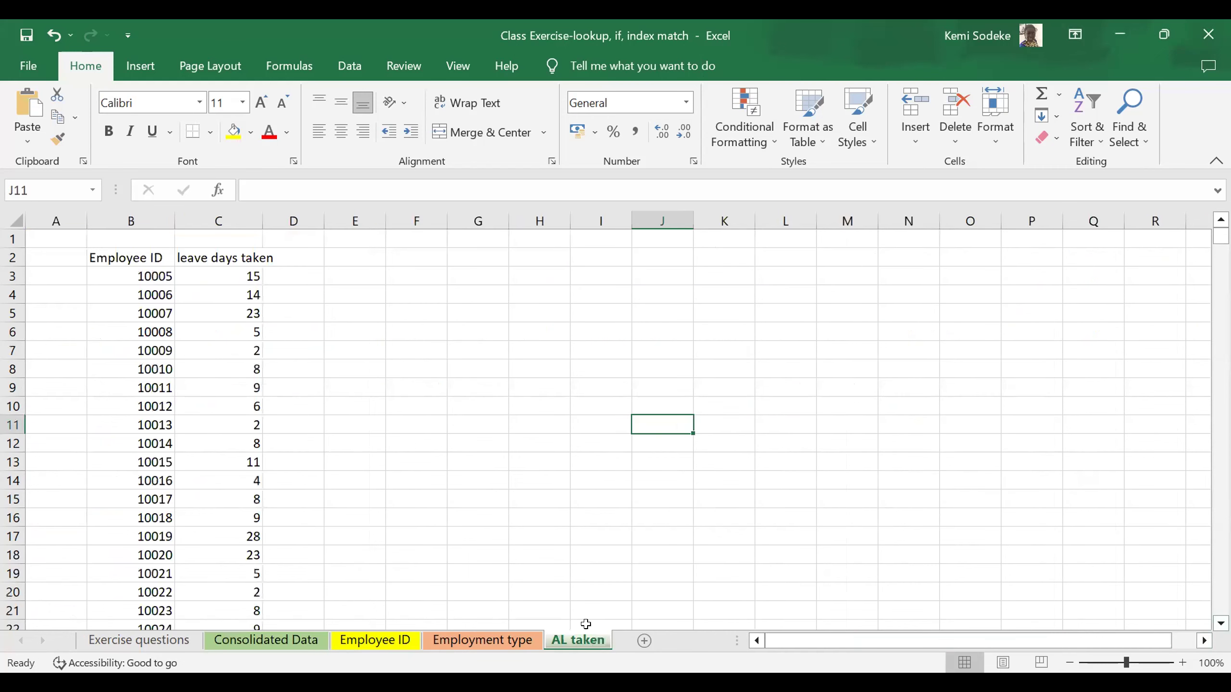
pyautogui.click(279, 645)
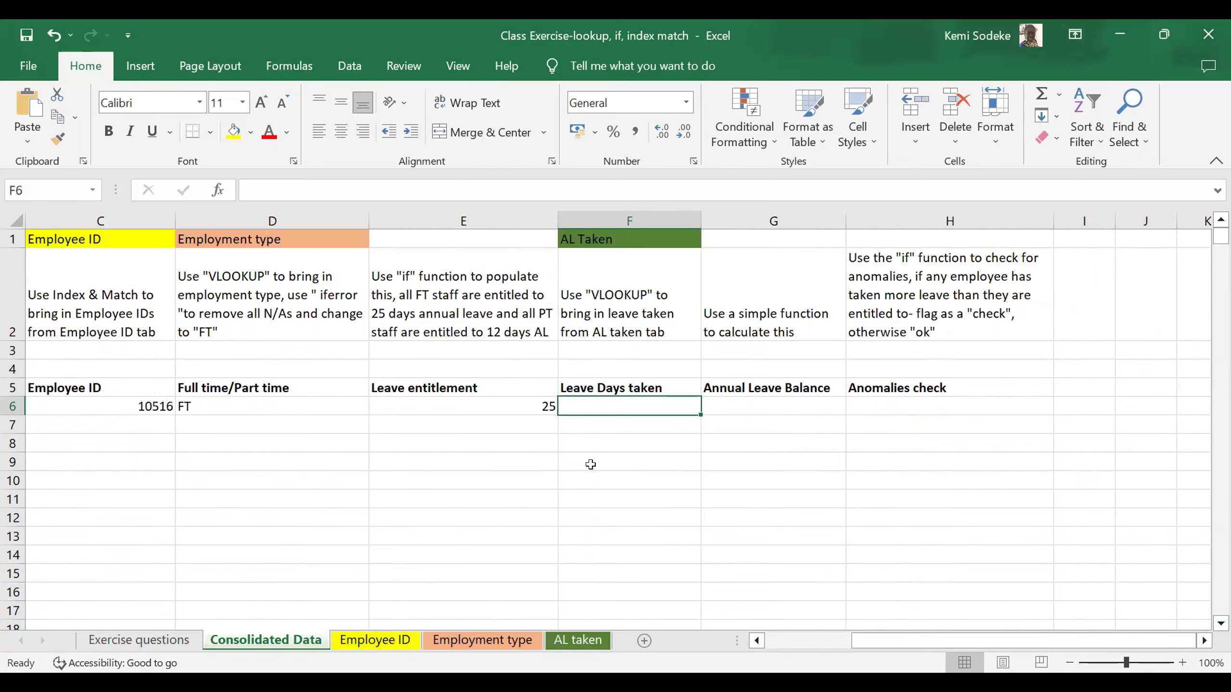
pyautogui.write('=')
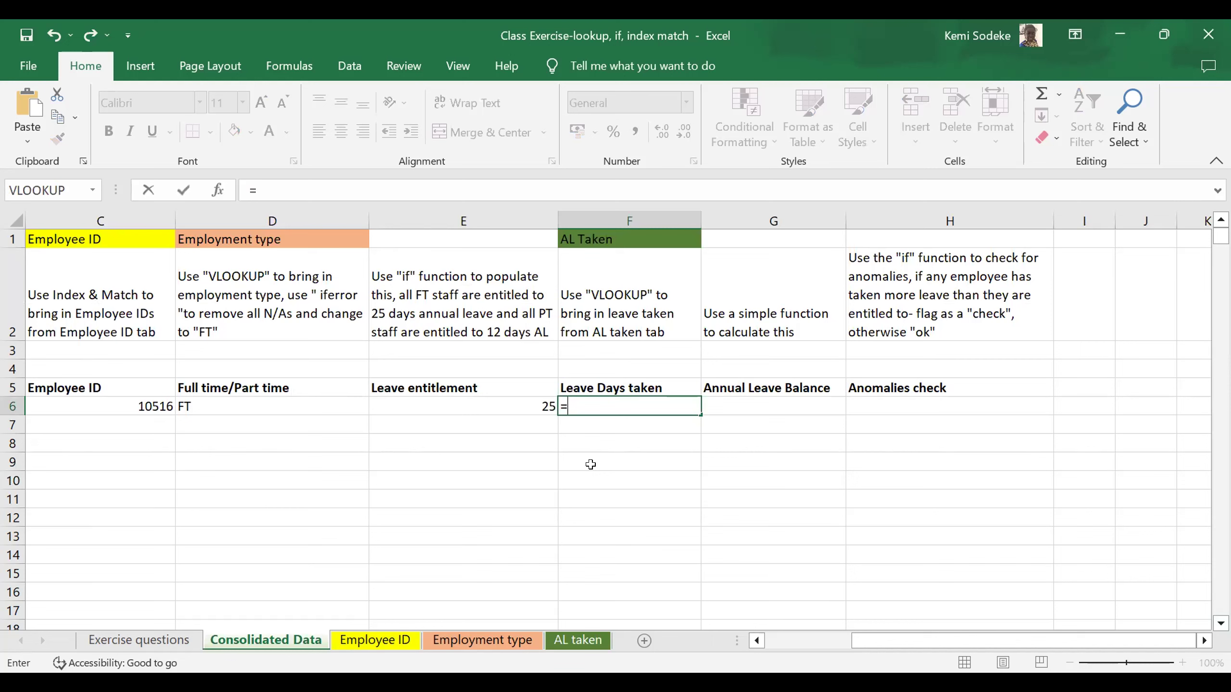
pyautogui.write('vlookup')
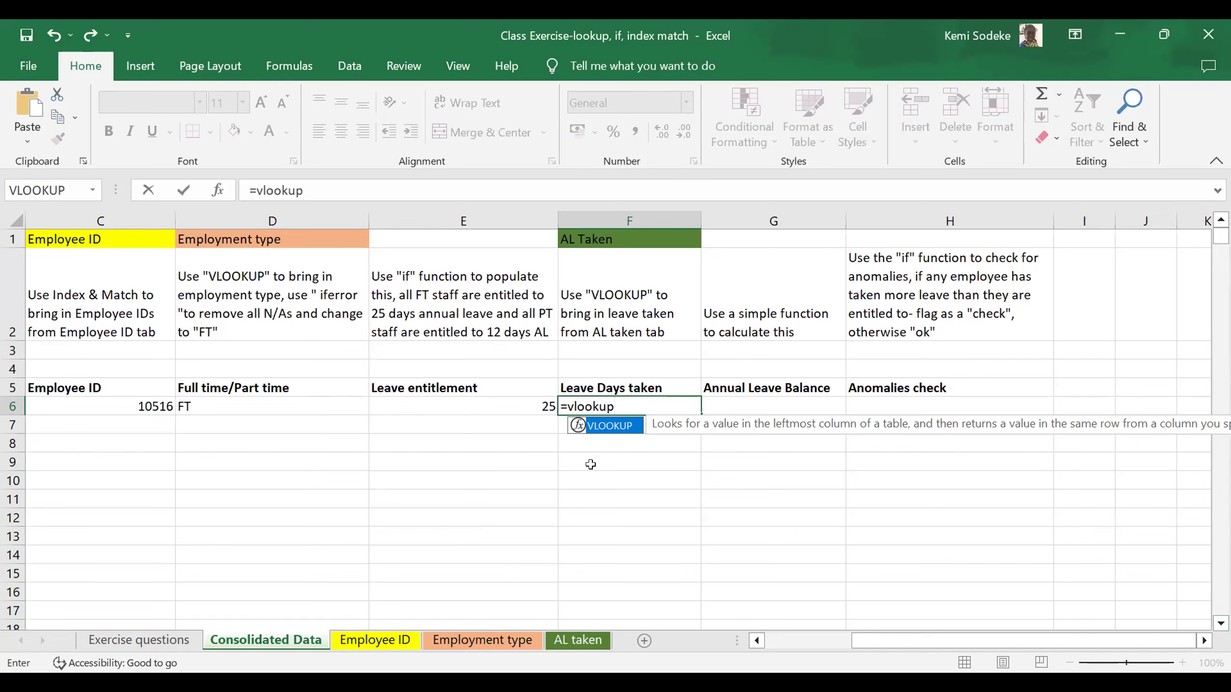
pyautogui.write('(')
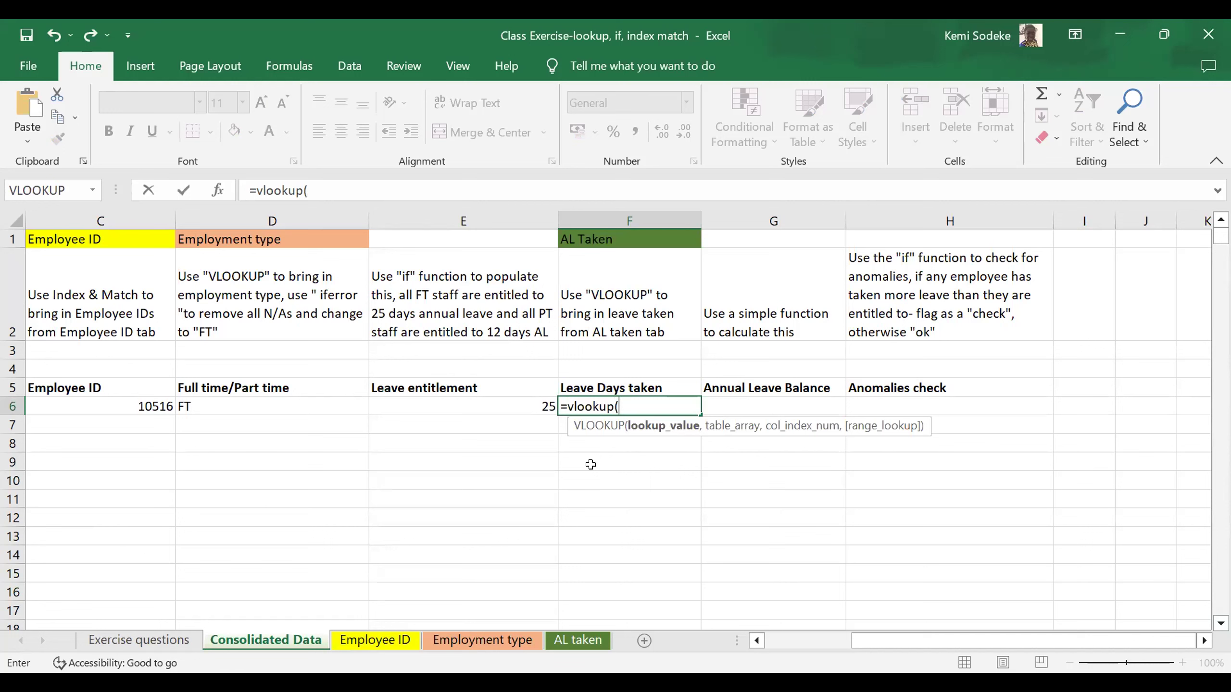
pyautogui.click(143, 407)
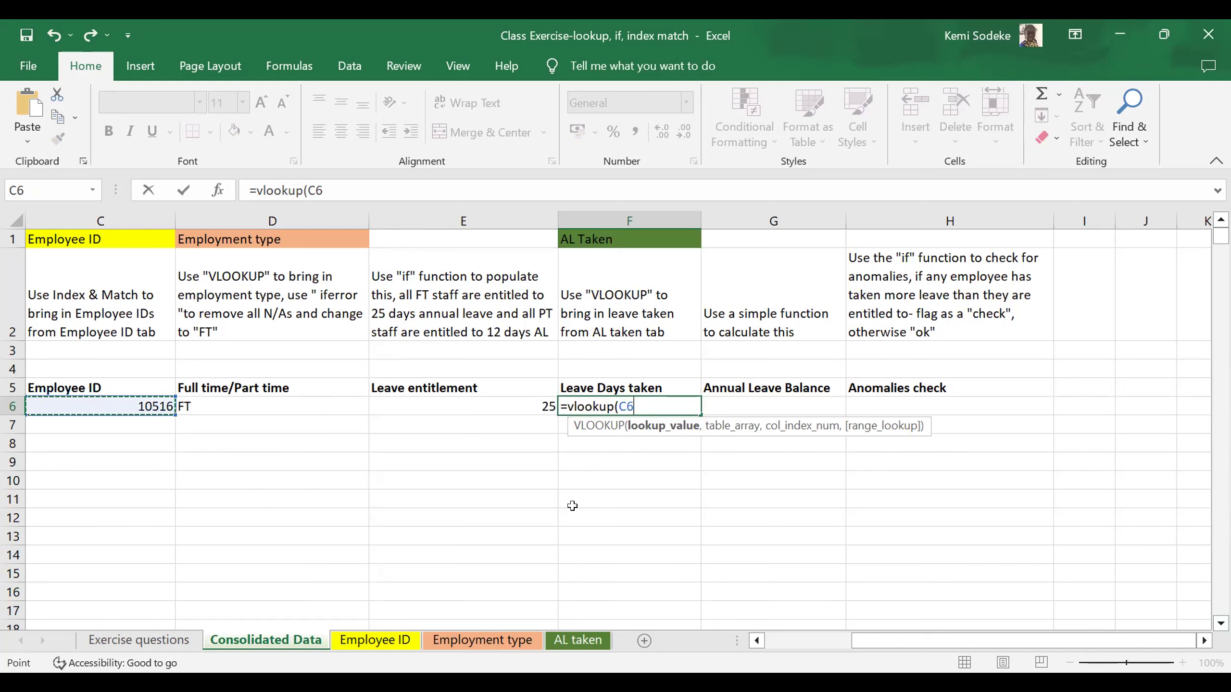
pyautogui.write(',')
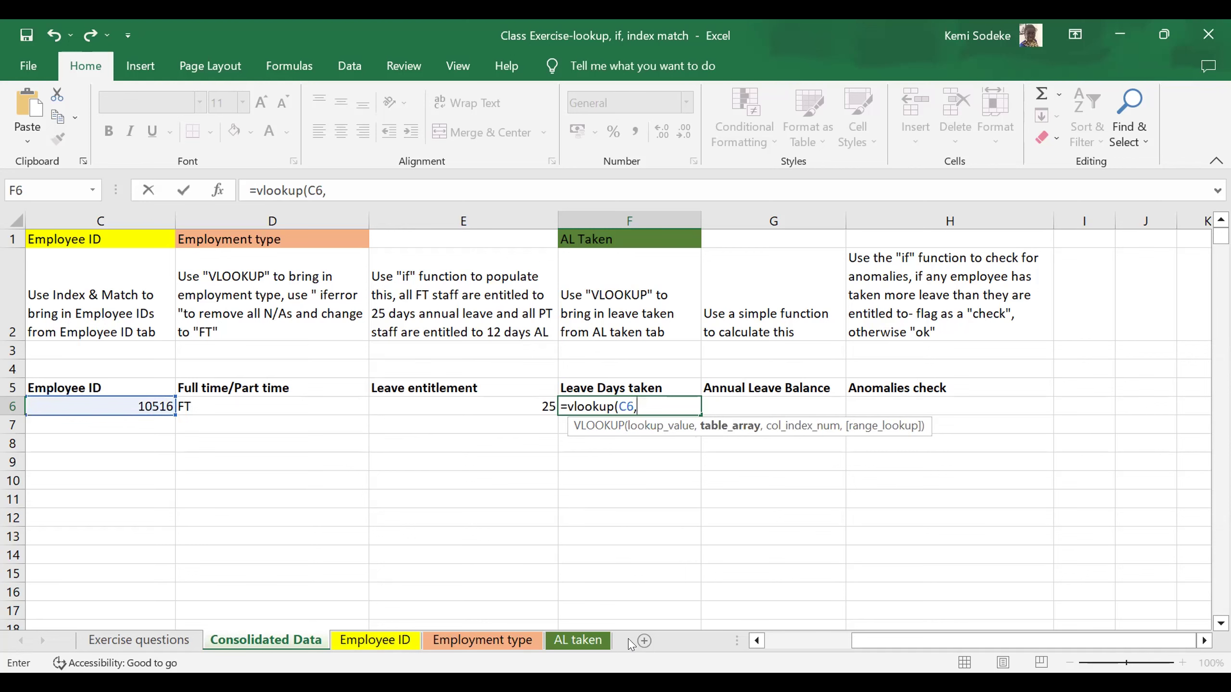
# Complete F6's VLOOKUP with AL taken range B2:C1002 as the table array, column index 2 and FALSE for an exact match
pyautogui.click(588, 641)
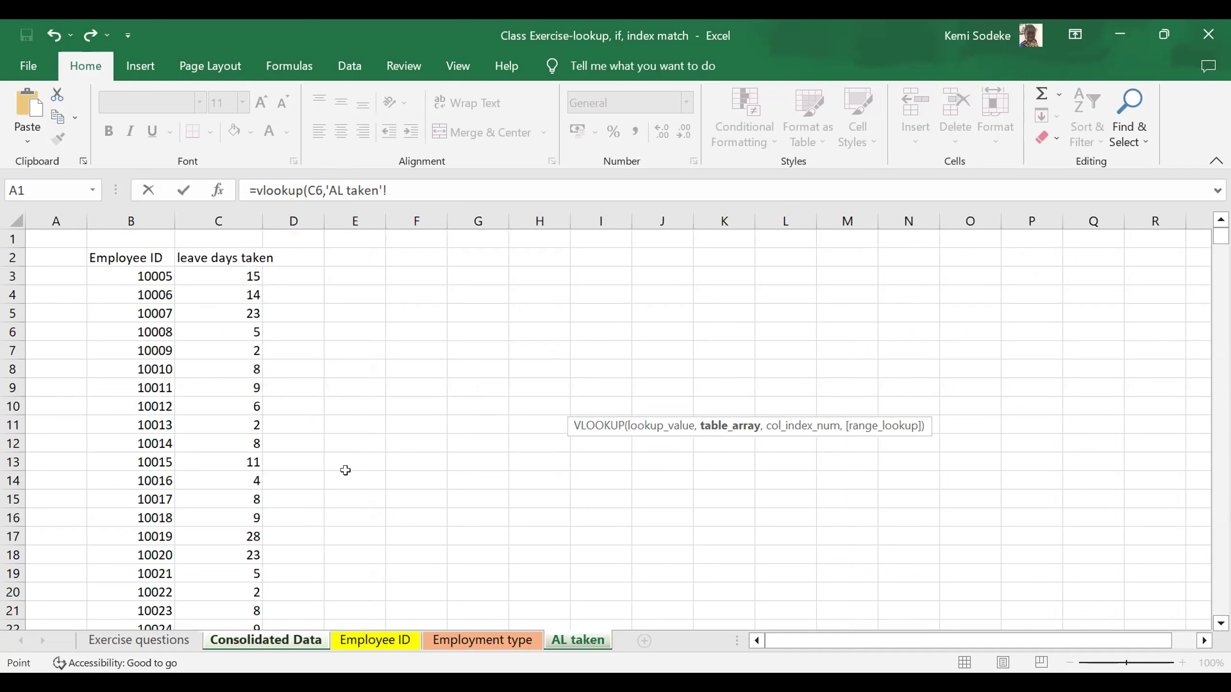
pyautogui.click(131, 254)
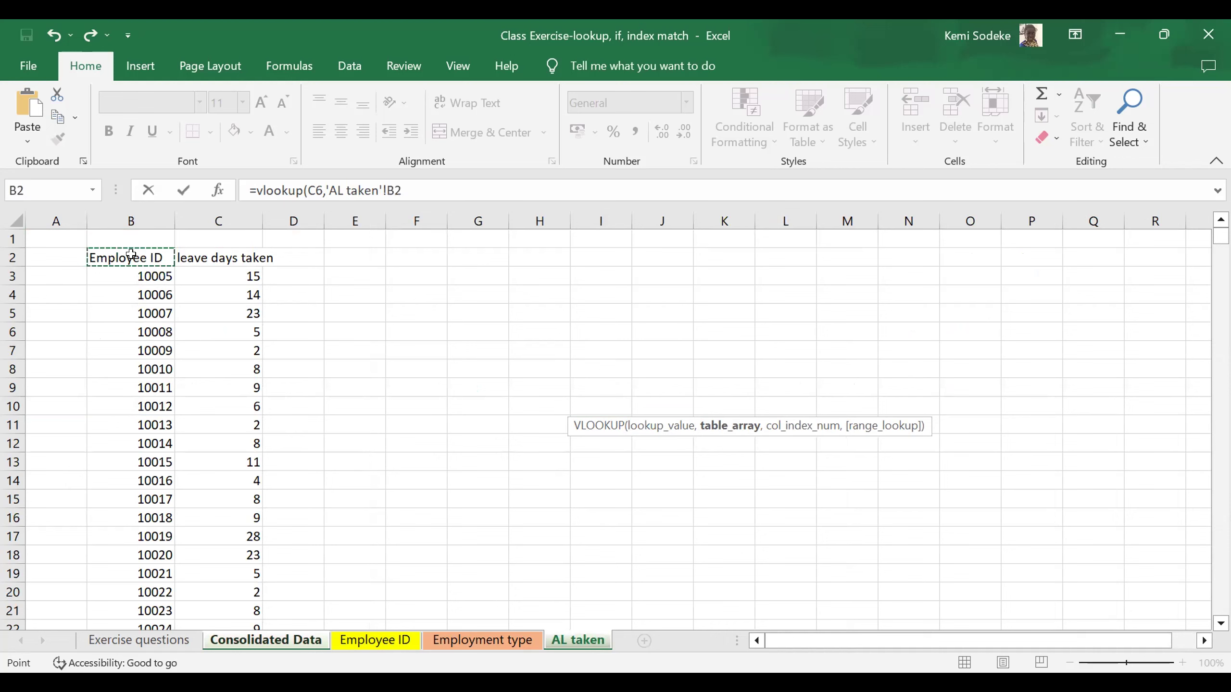
pyautogui.keyDown('shift'); pyautogui.click(200, 529); pyautogui.keyUp('shift')
pyautogui.hotkey('ctrl', 'shift', 'Down')
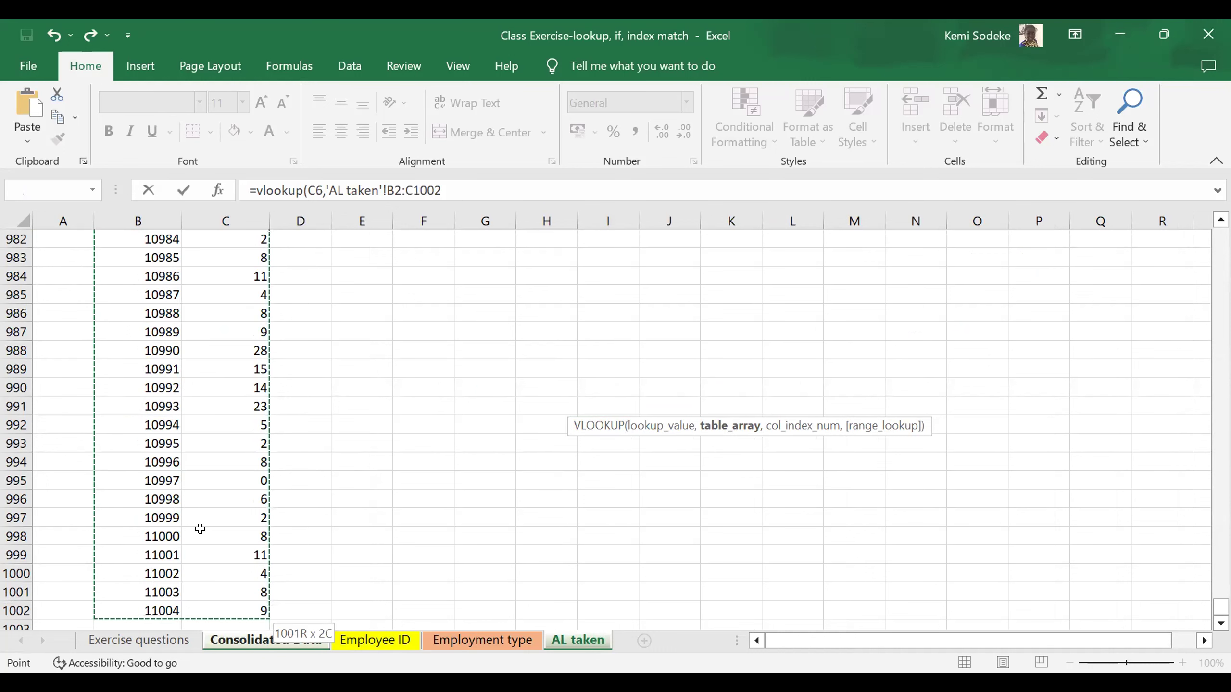
pyautogui.write(',')
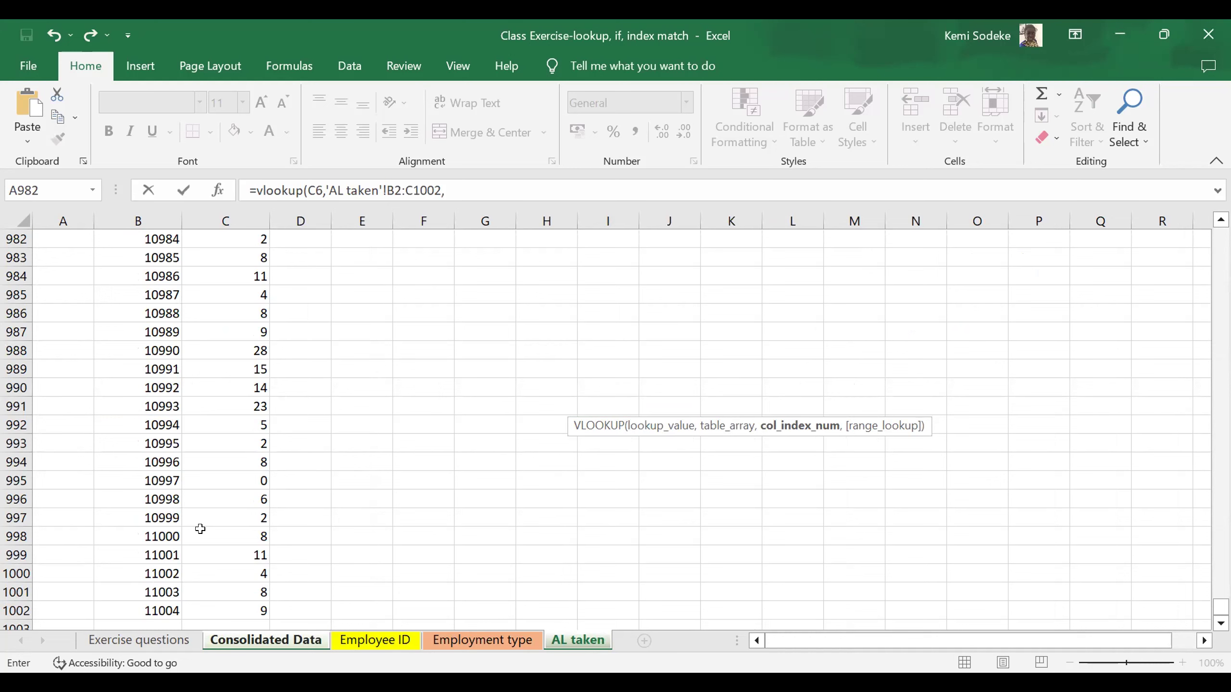
pyautogui.write('2,')
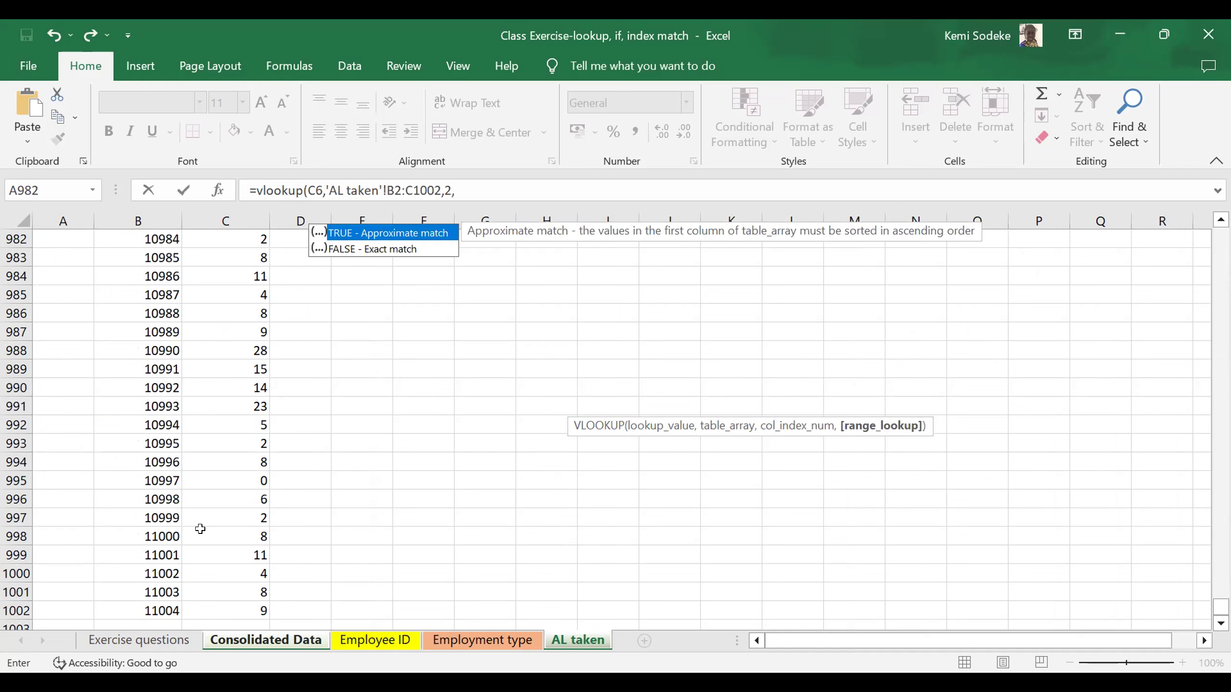
pyautogui.write('false')
pyautogui.press('Return')
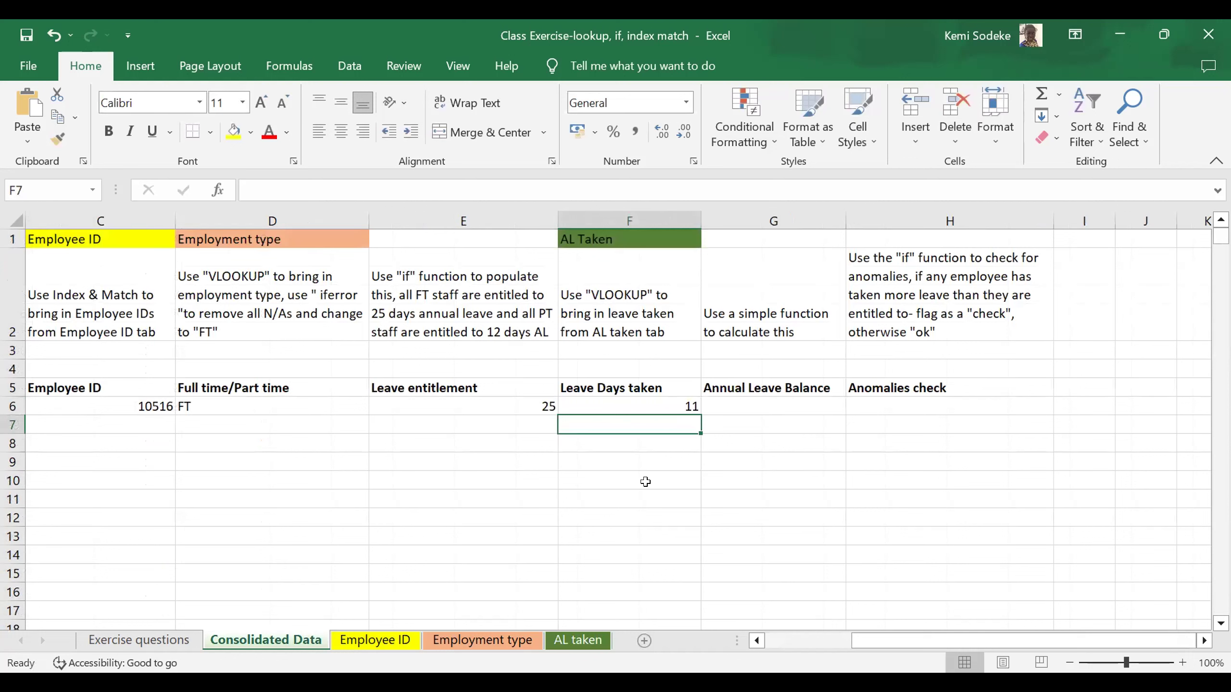
# Calculate the Annual Leave Balance in cell G6 as Leave entitlement minus Leave Days taken with =E6-F6
pyautogui.click(773, 403)
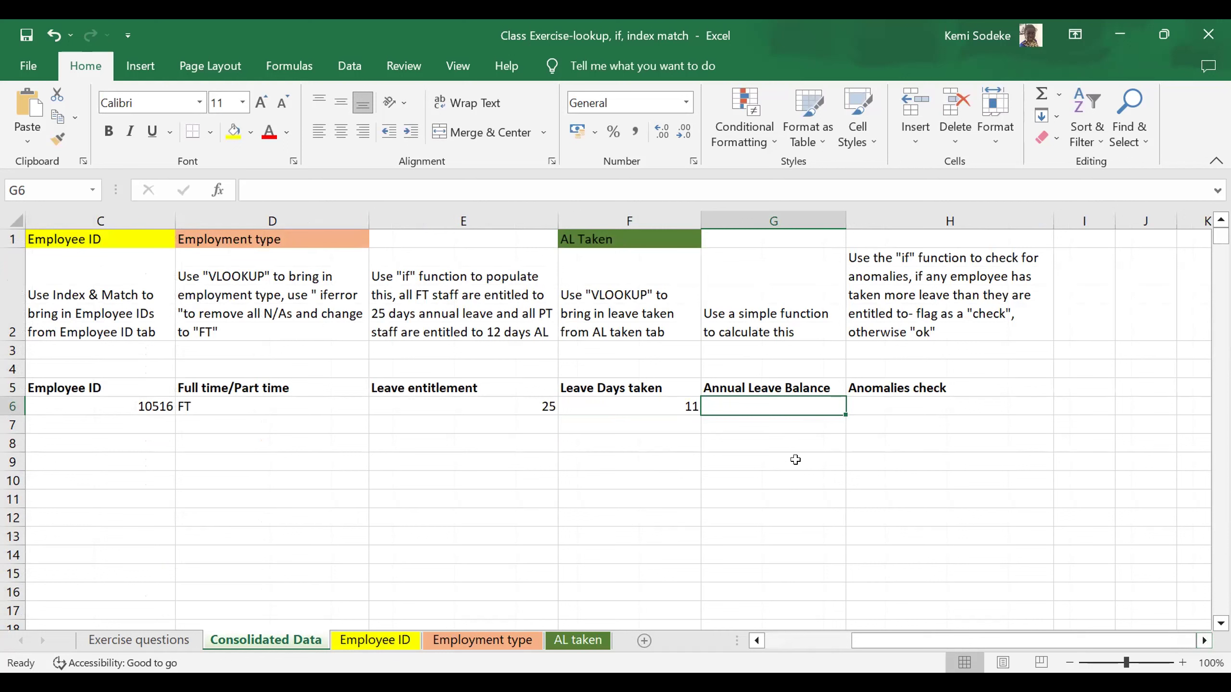
pyautogui.write('=')
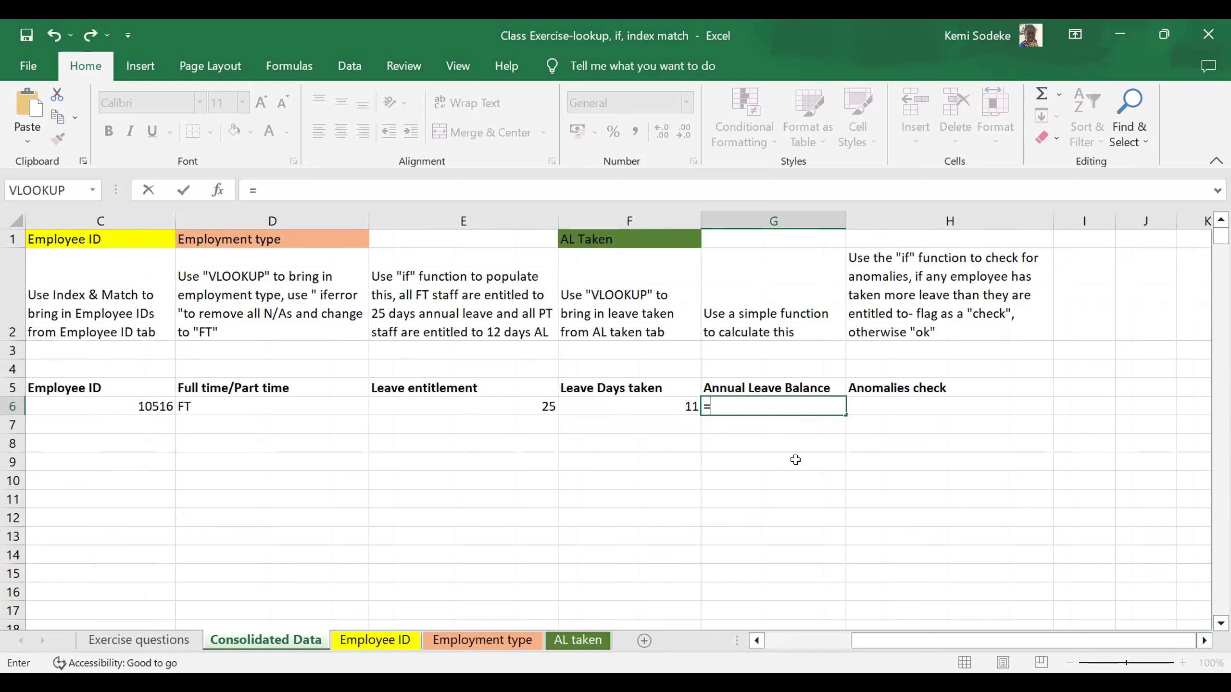
pyautogui.click(513, 406)
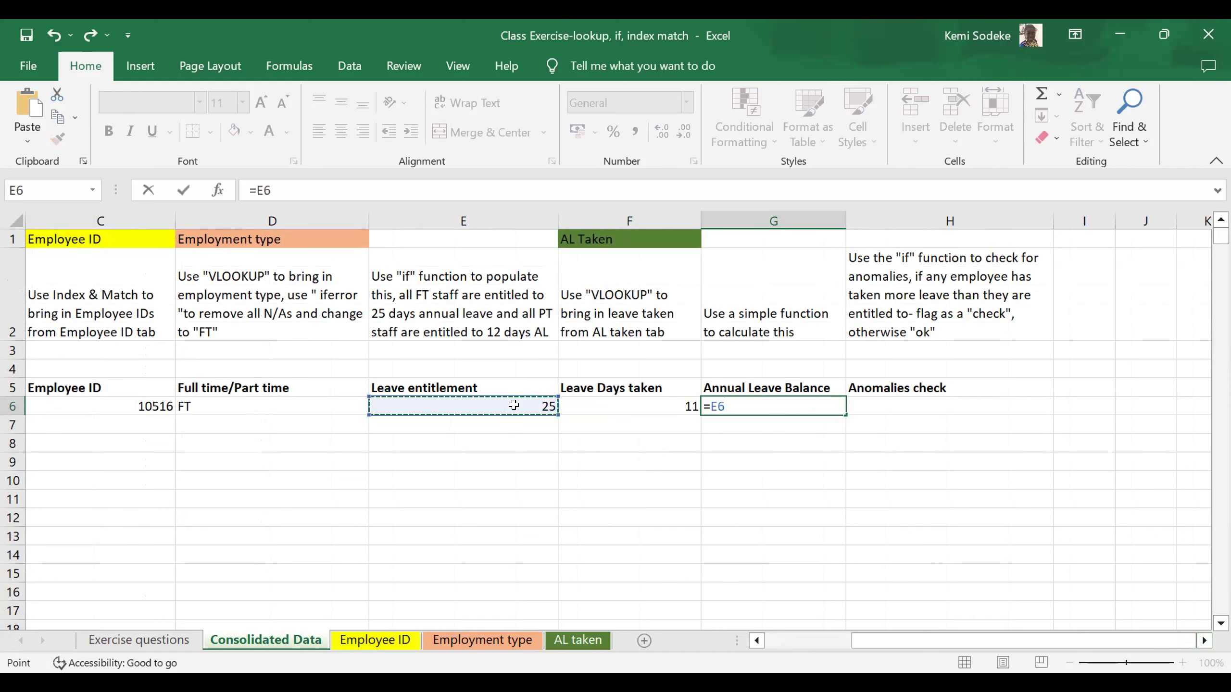
pyautogui.write('-')
pyautogui.click(611, 404)
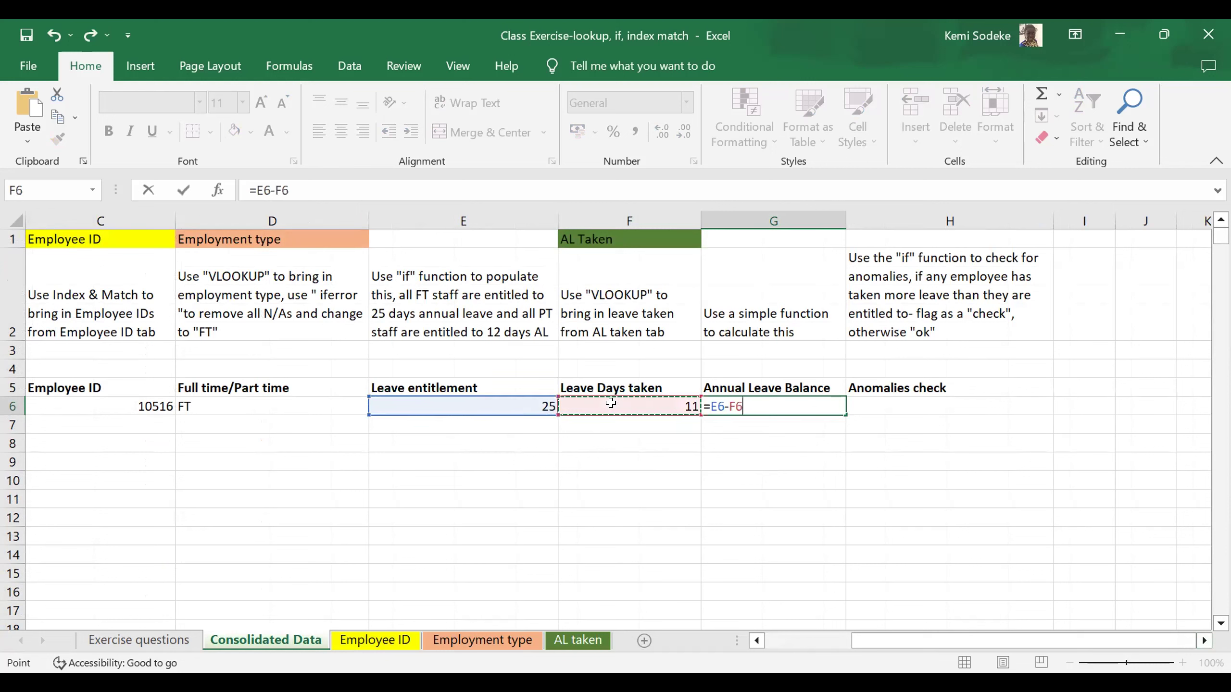
pyautogui.press('Return')
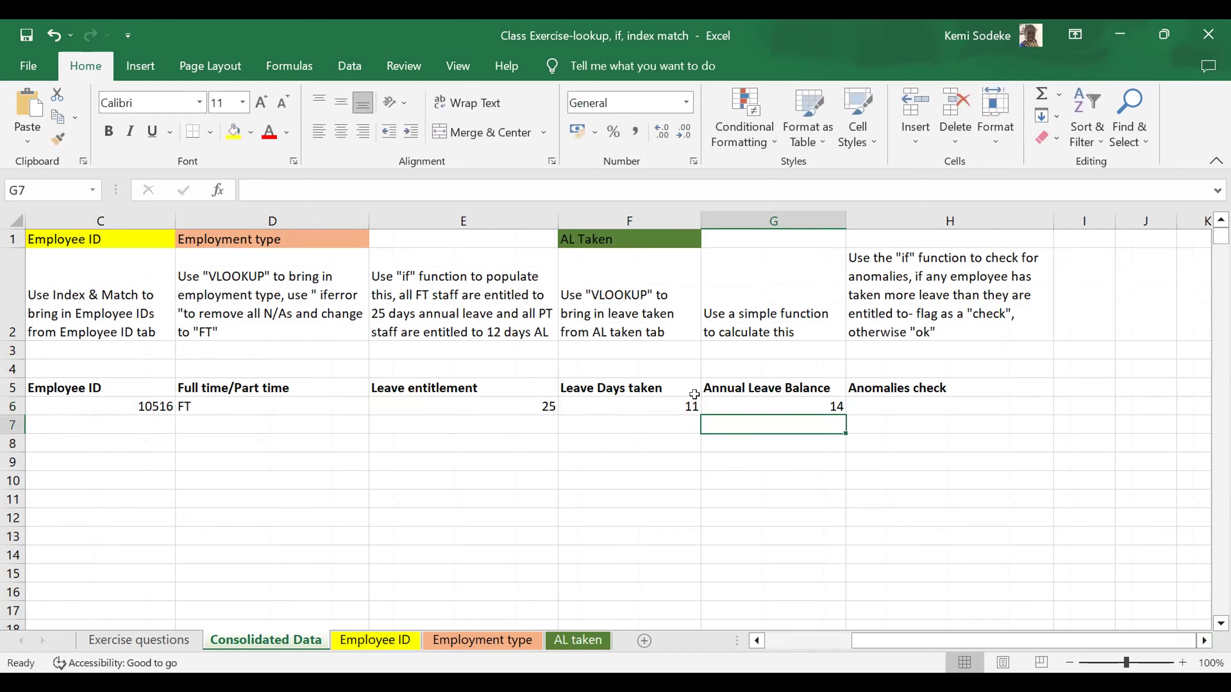
# Enter an IF formula in Anomalies check cell H6 that returns "check" if G6<0 and "ok" otherwise
pyautogui.click(924, 398)
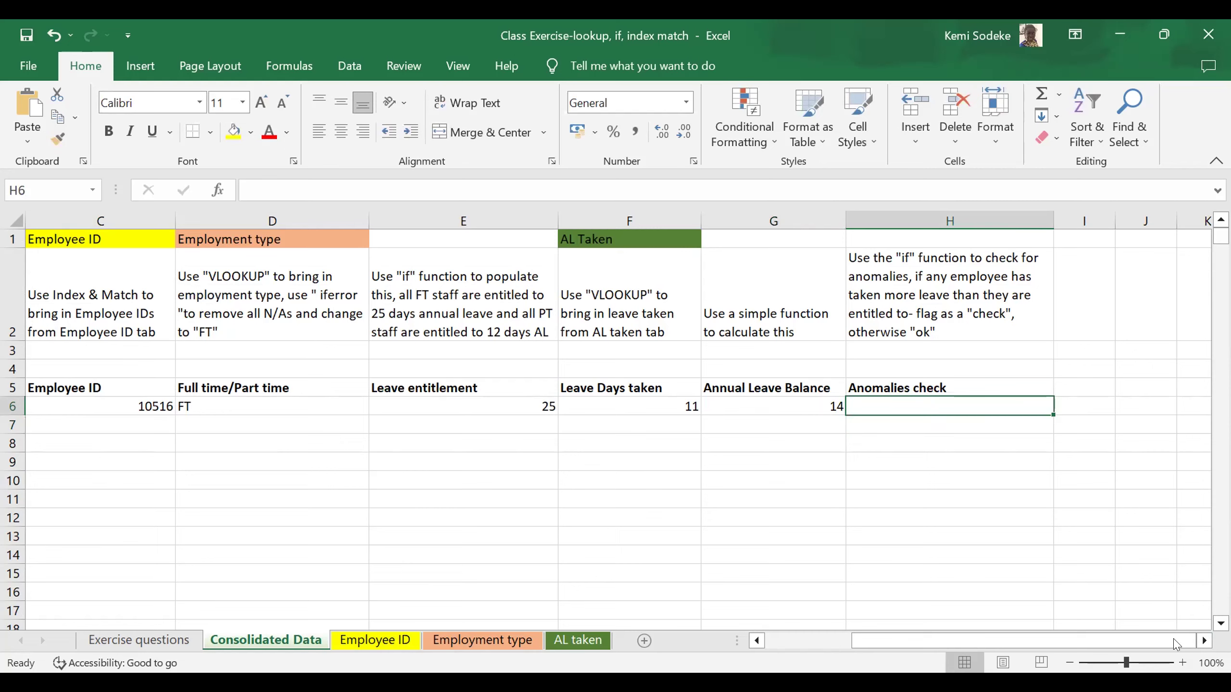
pyautogui.click(1204, 641)
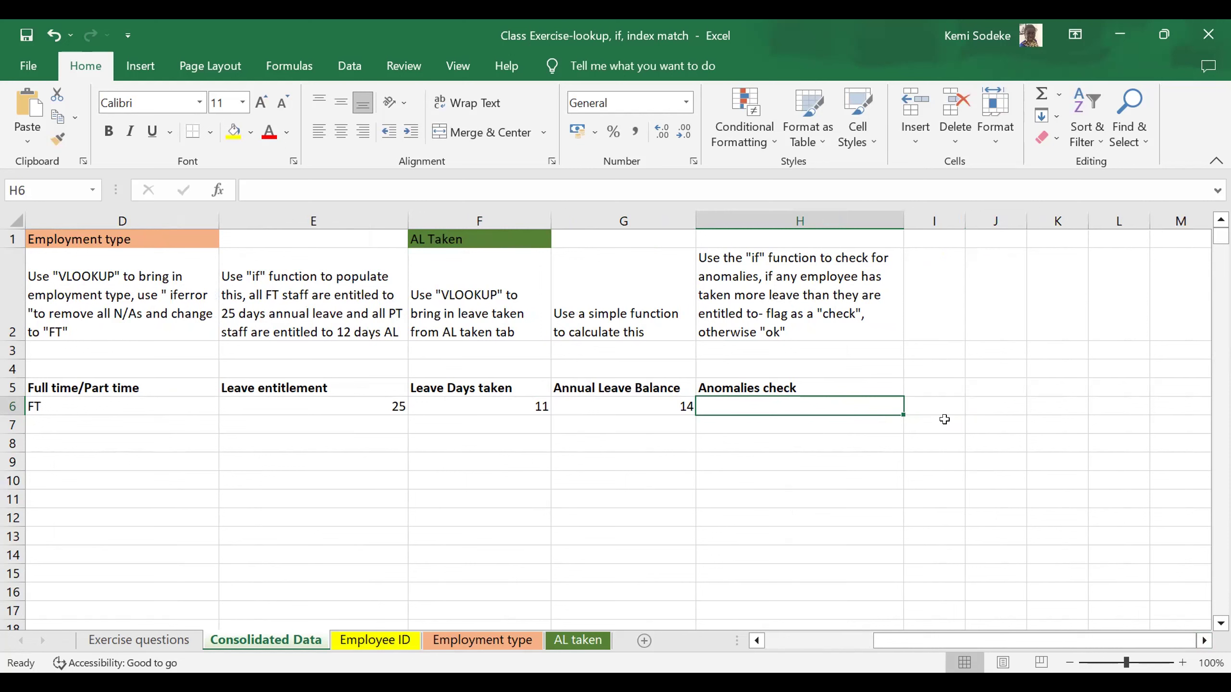
pyautogui.write('=')
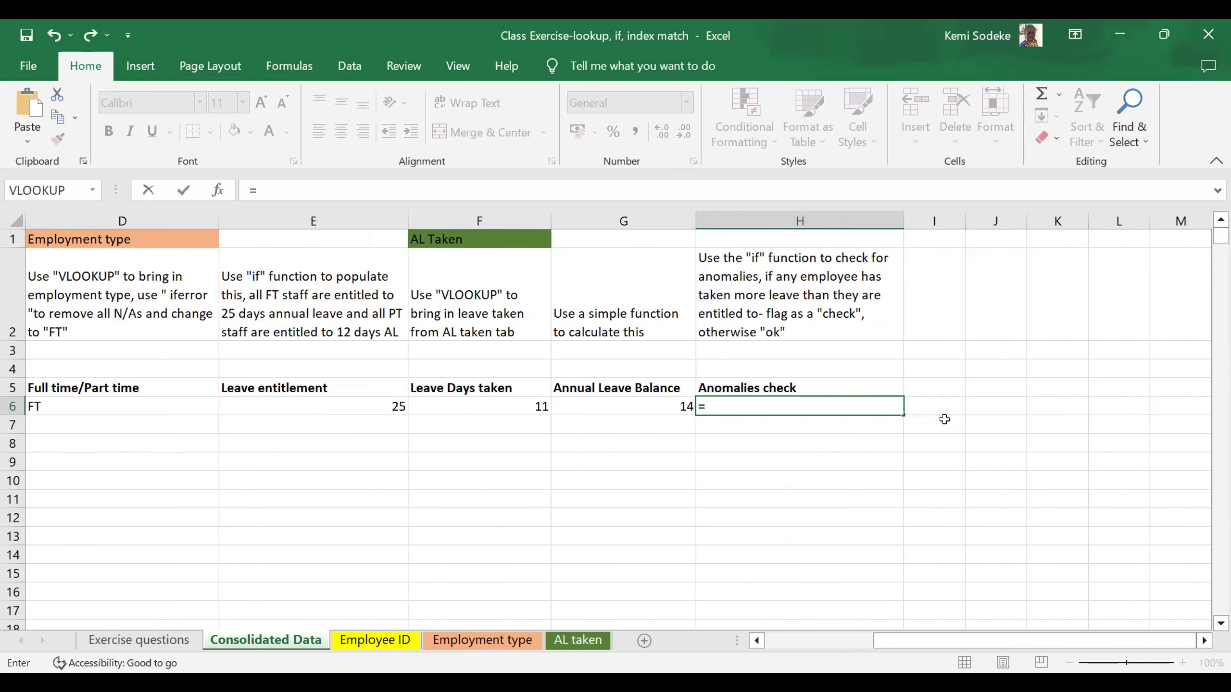
pyautogui.write('if')
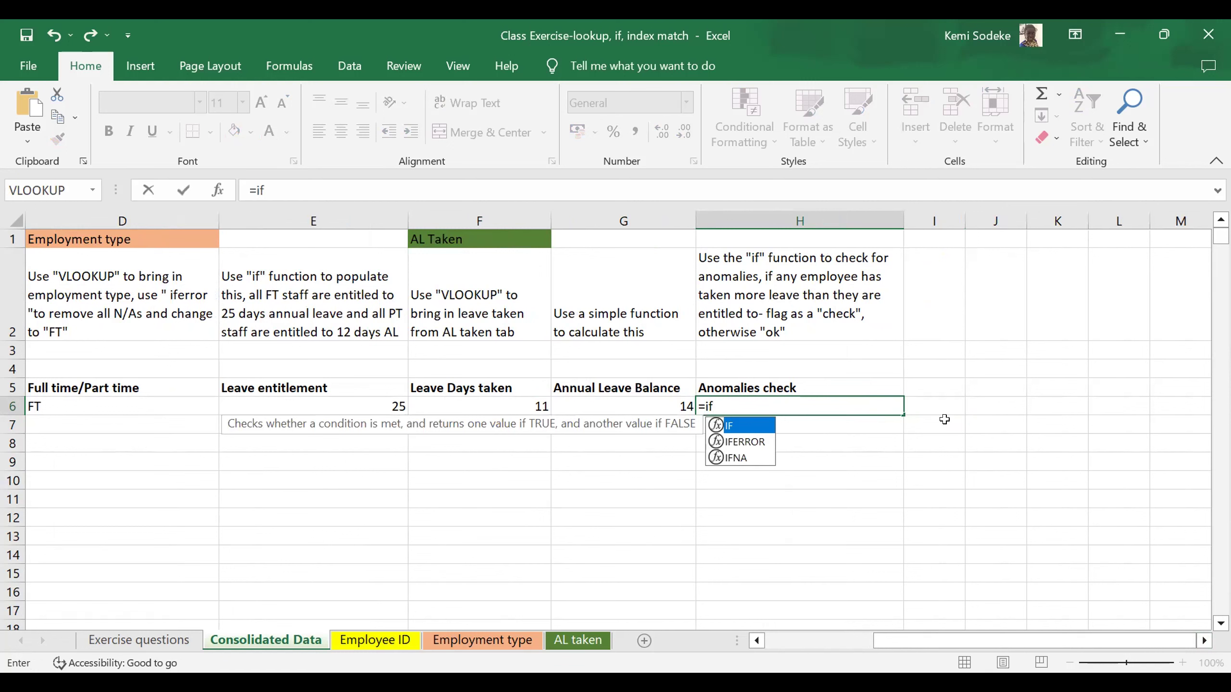
pyautogui.write('(')
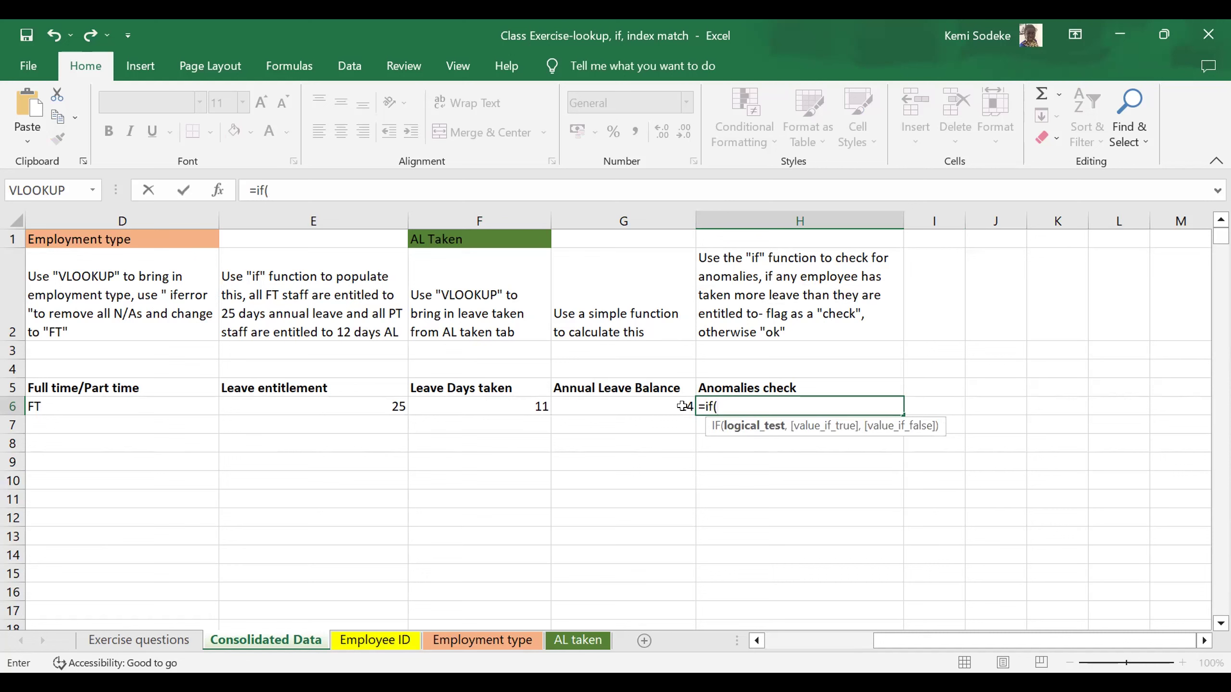
pyautogui.click(634, 405)
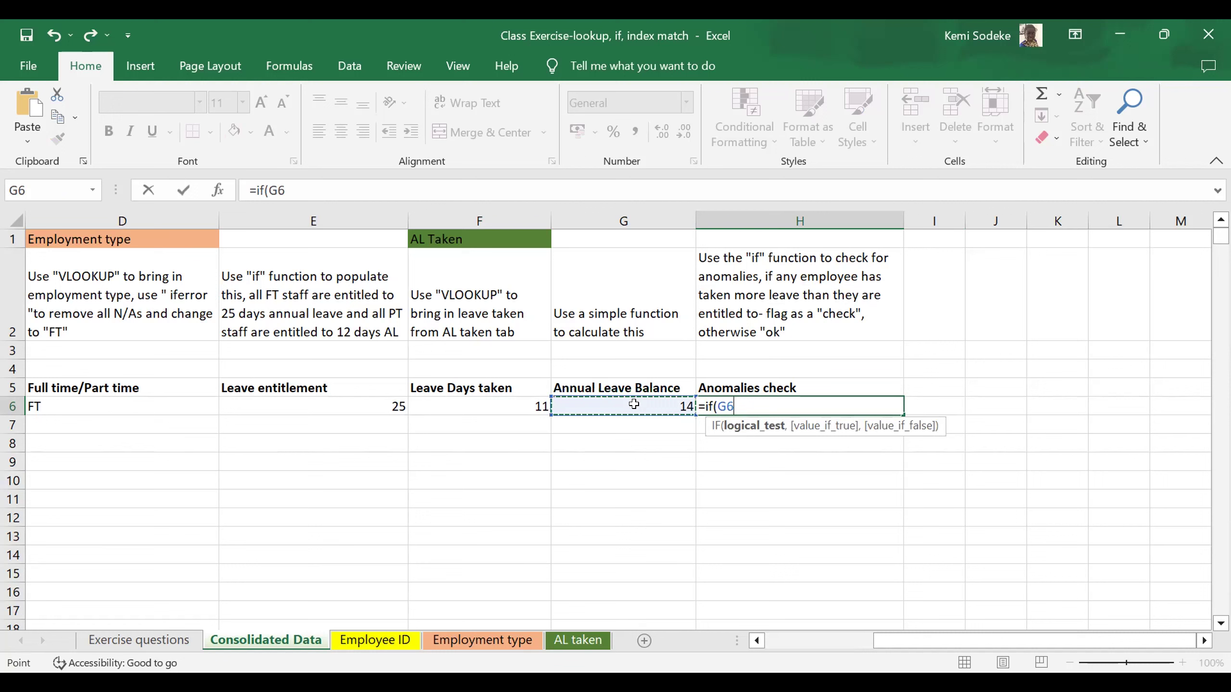
pyautogui.write('<0,')
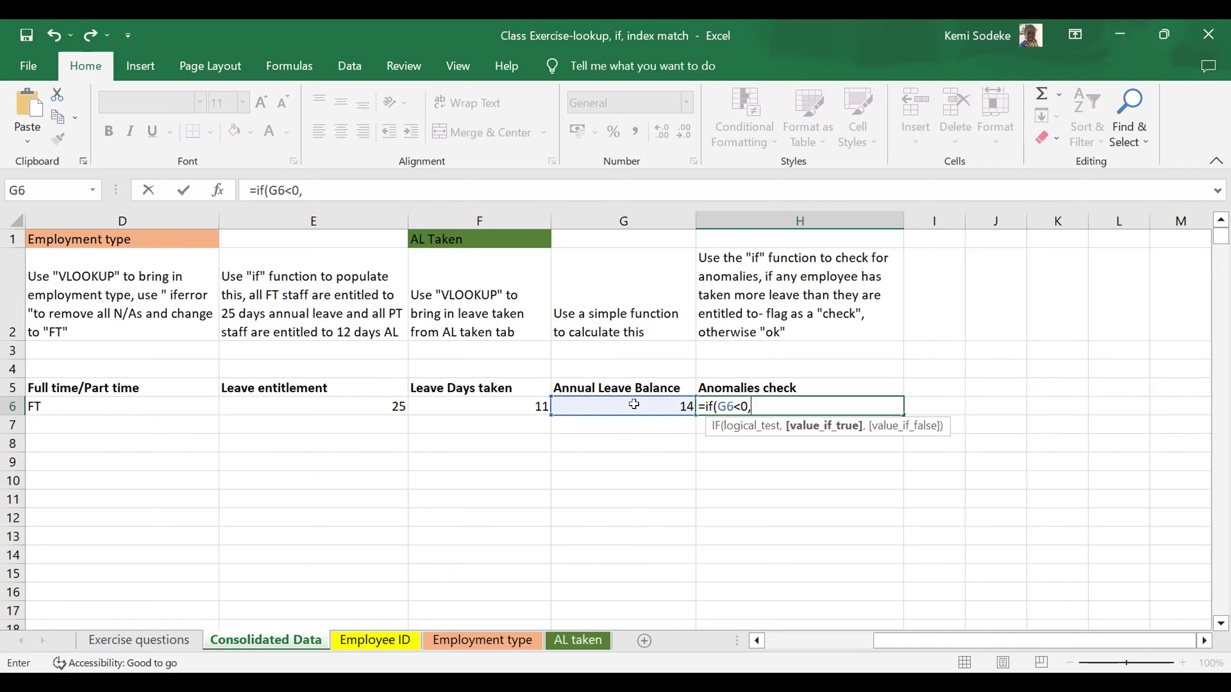
pyautogui.write('"check",')
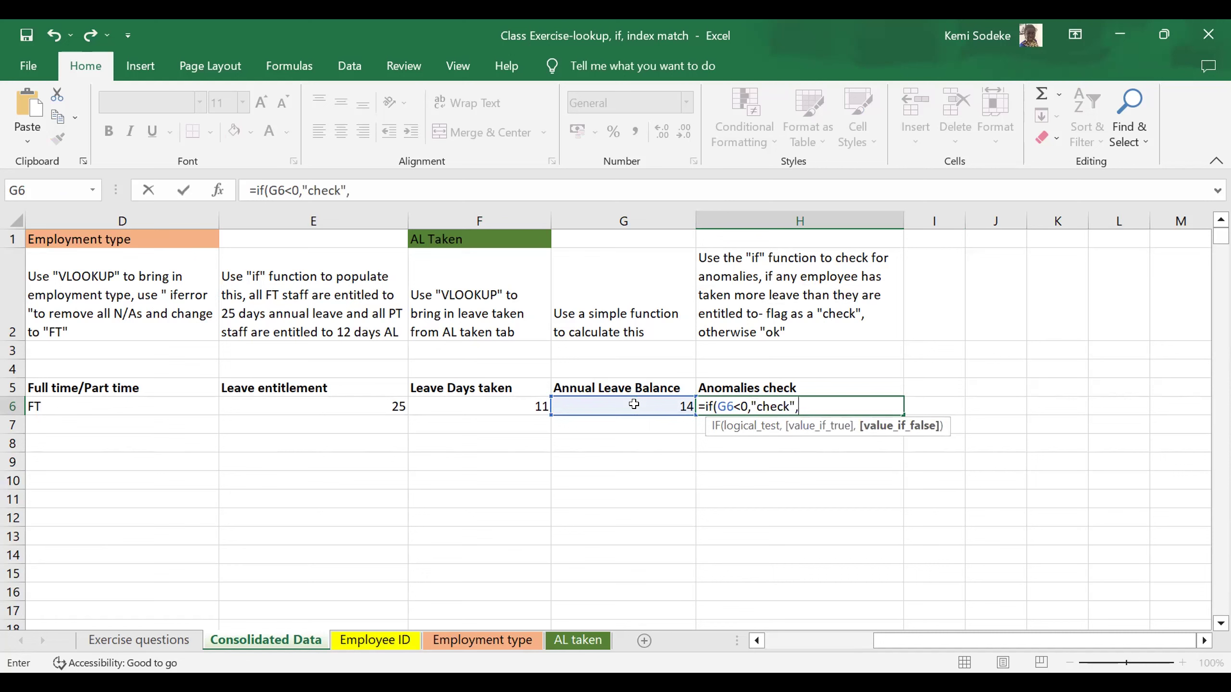
pyautogui.write('"ok')
pyautogui.write('")')
pyautogui.click(367, 185)
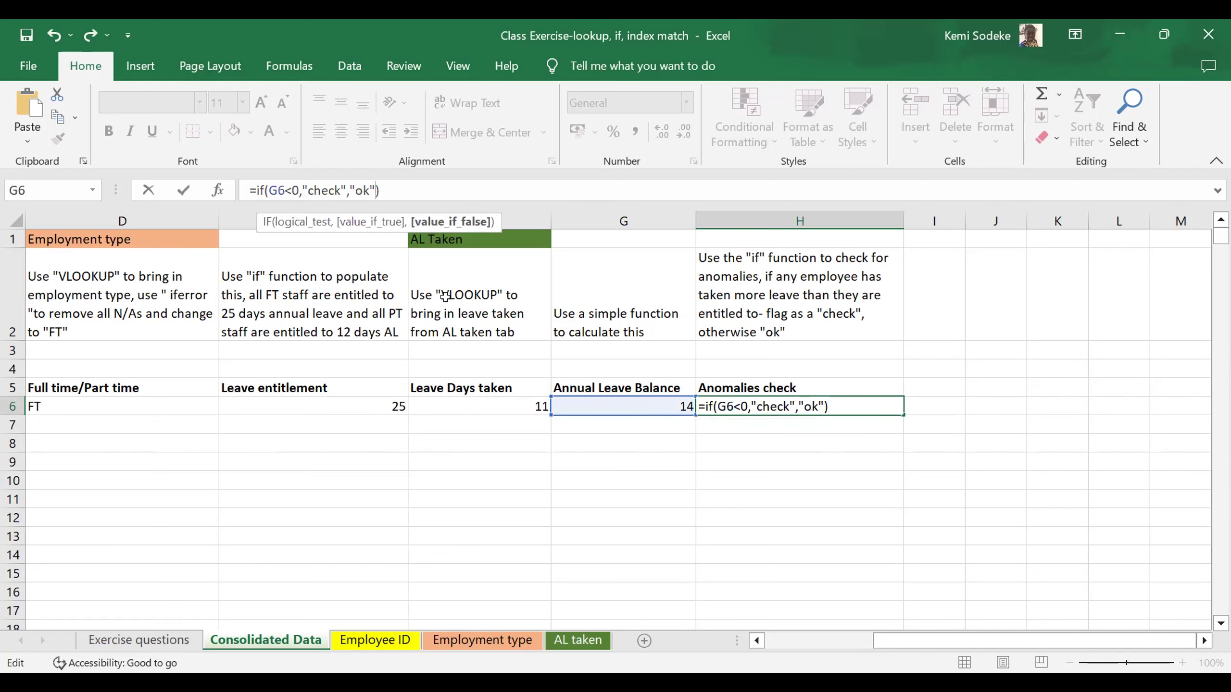
pyautogui.press('Return')
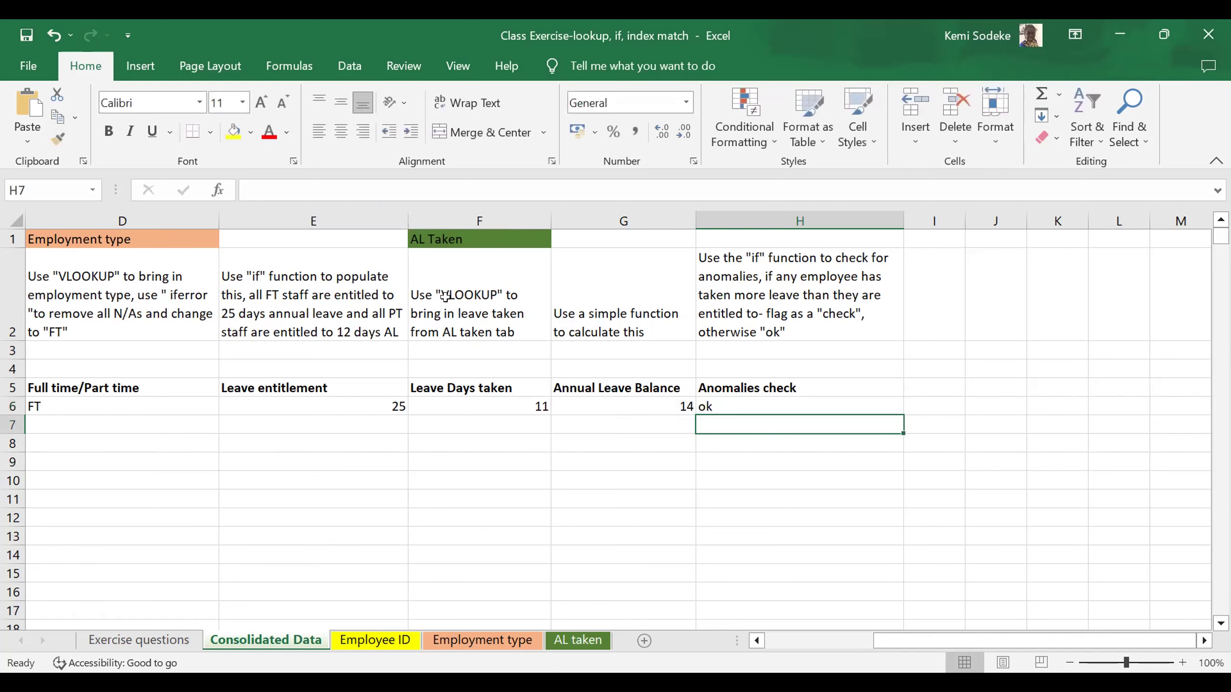
# Make the Employee ID sheet ranges in C6's INDEX/MATCH formula absolute, as $C$2:$E$1002 and $D$2:$D$1002
pyautogui.click(777, 646)
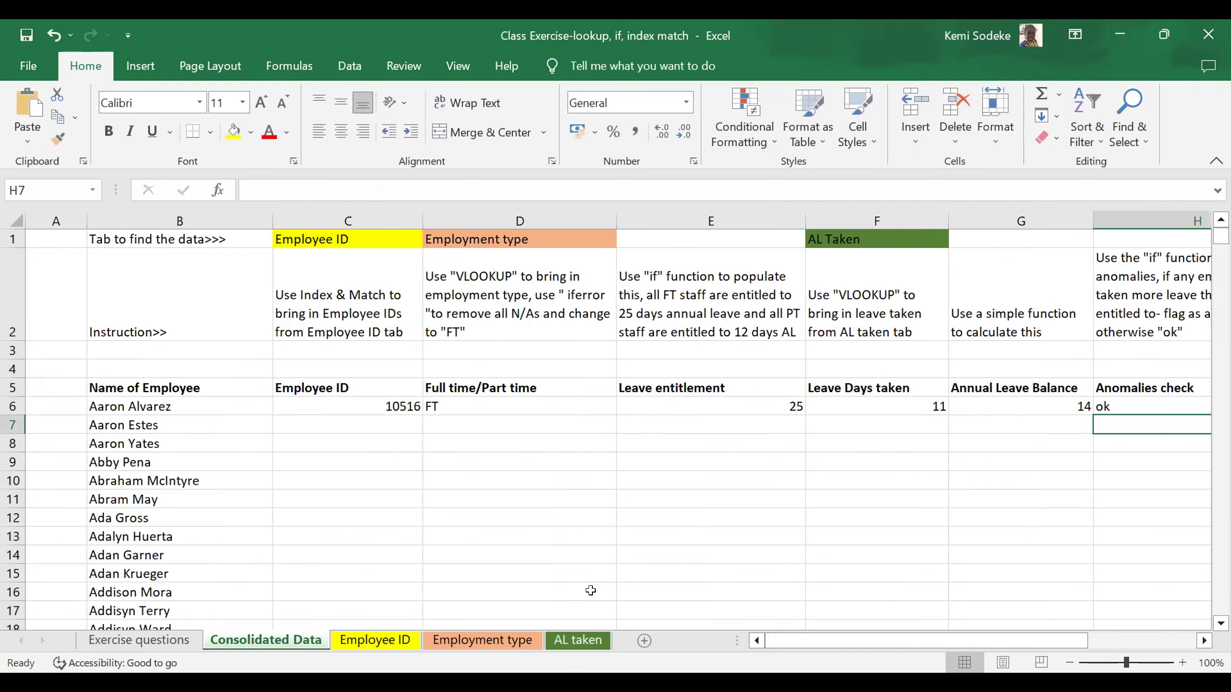
pyautogui.click(382, 407)
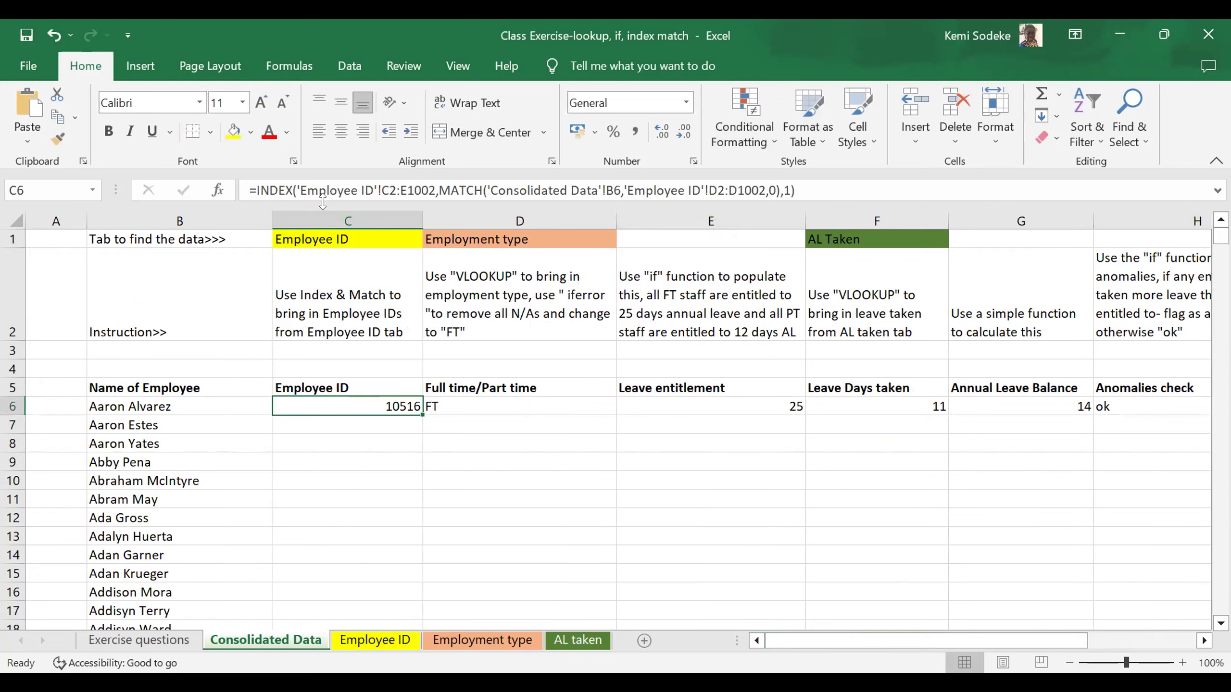
pyautogui.click(383, 190)
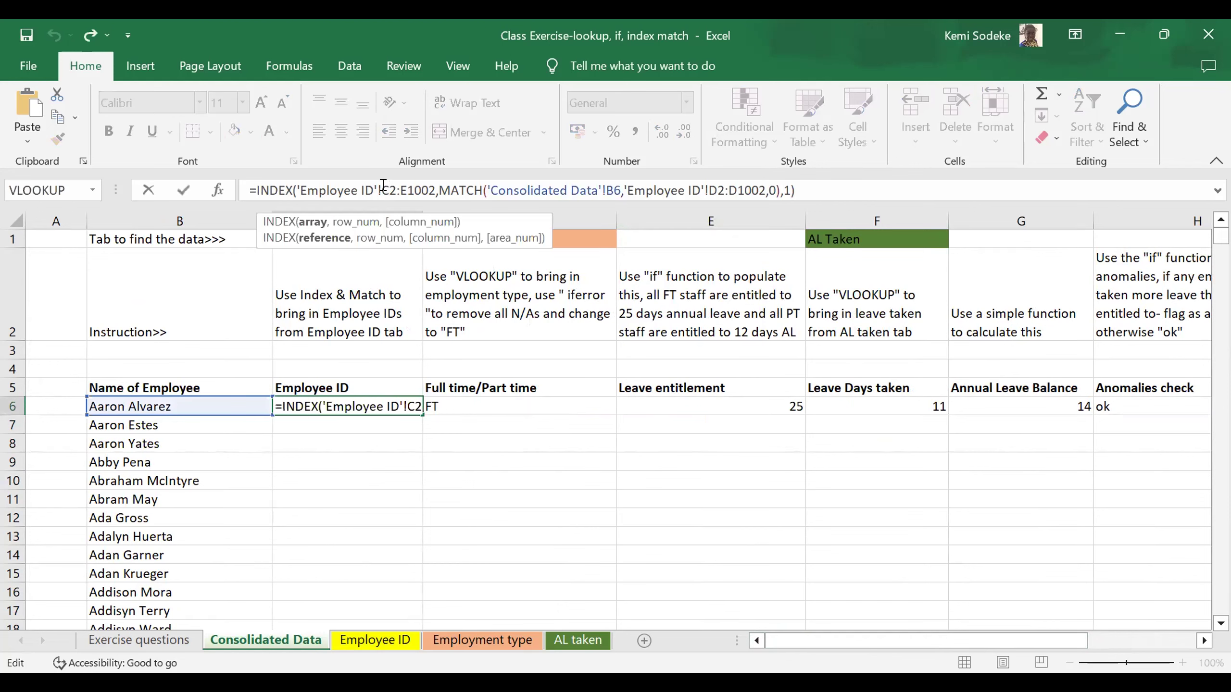
pyautogui.press('F4')
pyautogui.press('Right')
pyautogui.press('Right')
pyautogui.press('F4')
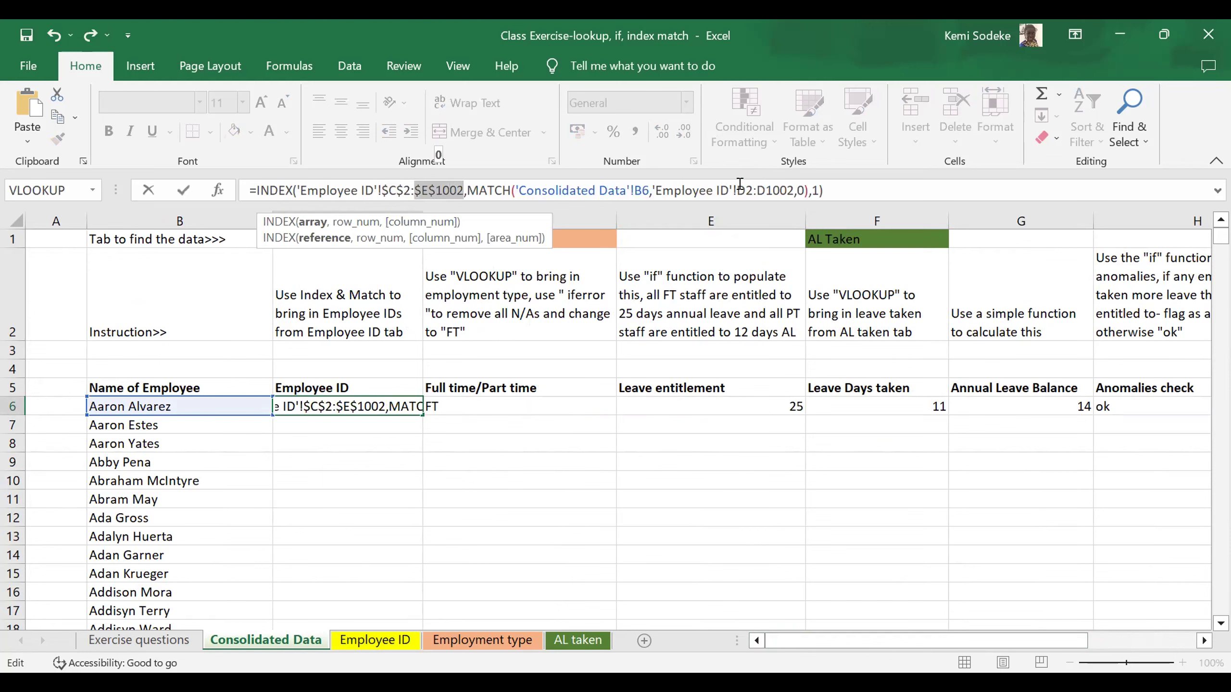
pyautogui.click(781, 190)
pyautogui.press('F4')
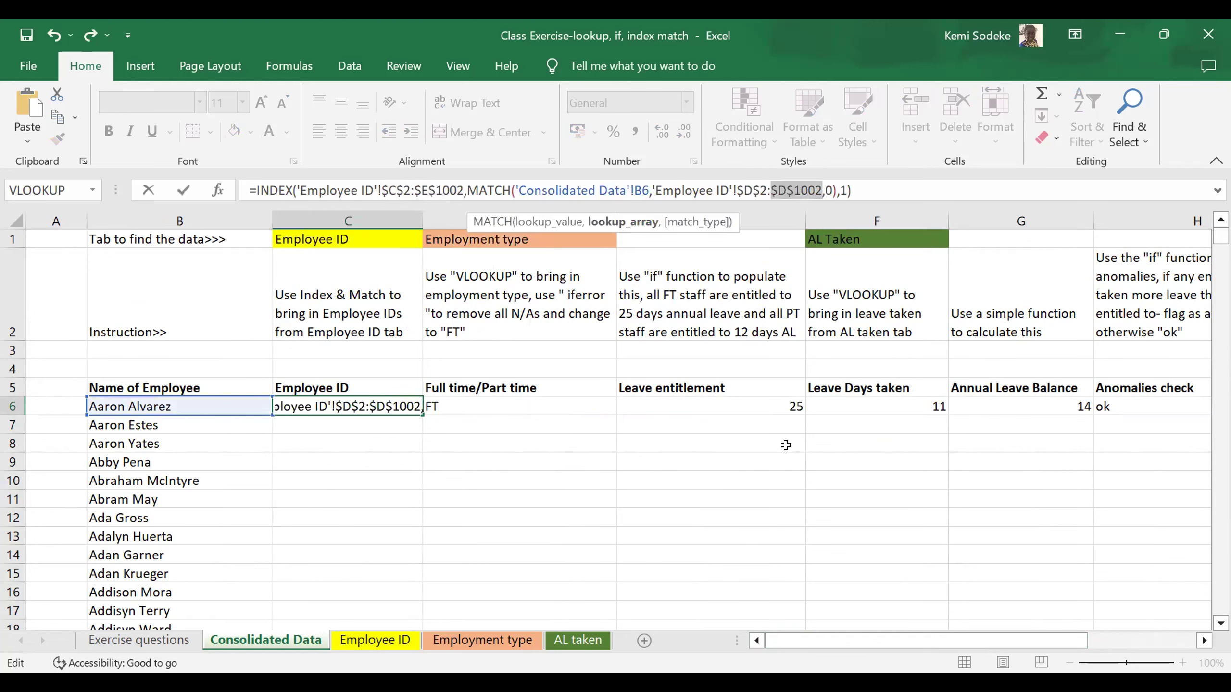
pyautogui.press('Return')
# Review the formulas in D6 and E6, and make the AL taken range in F6's VLOOKUP absolute as $B$2:$C$1002
pyautogui.click(510, 406)
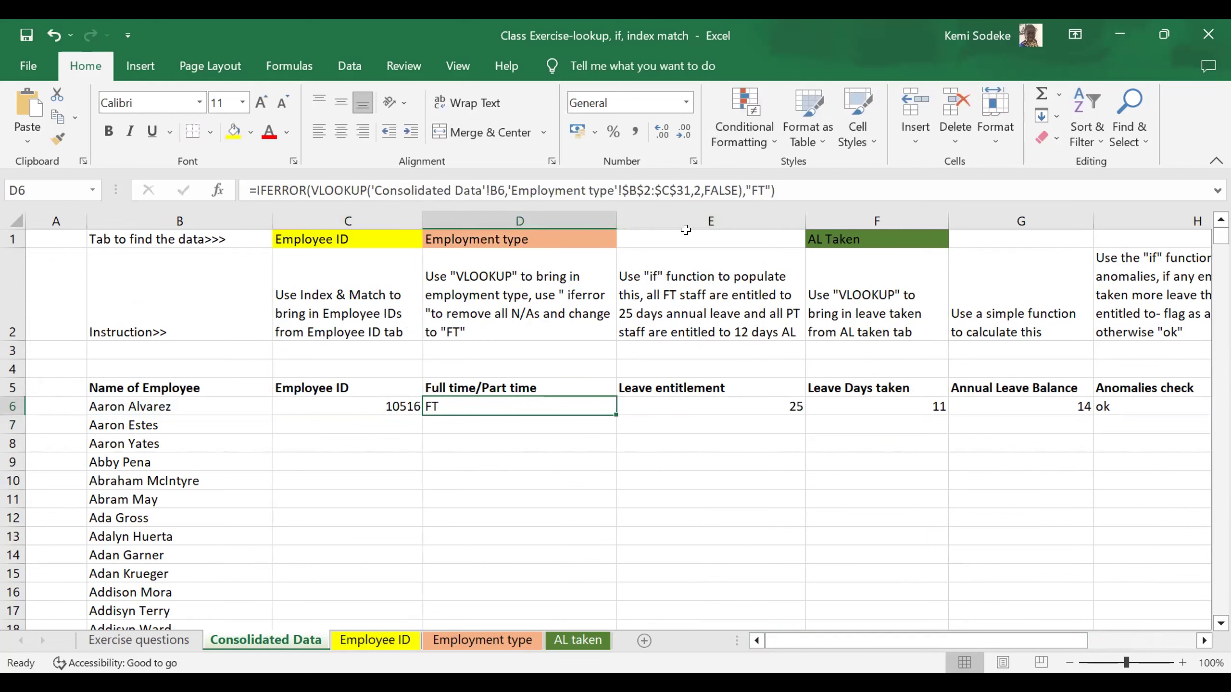
pyautogui.click(780, 404)
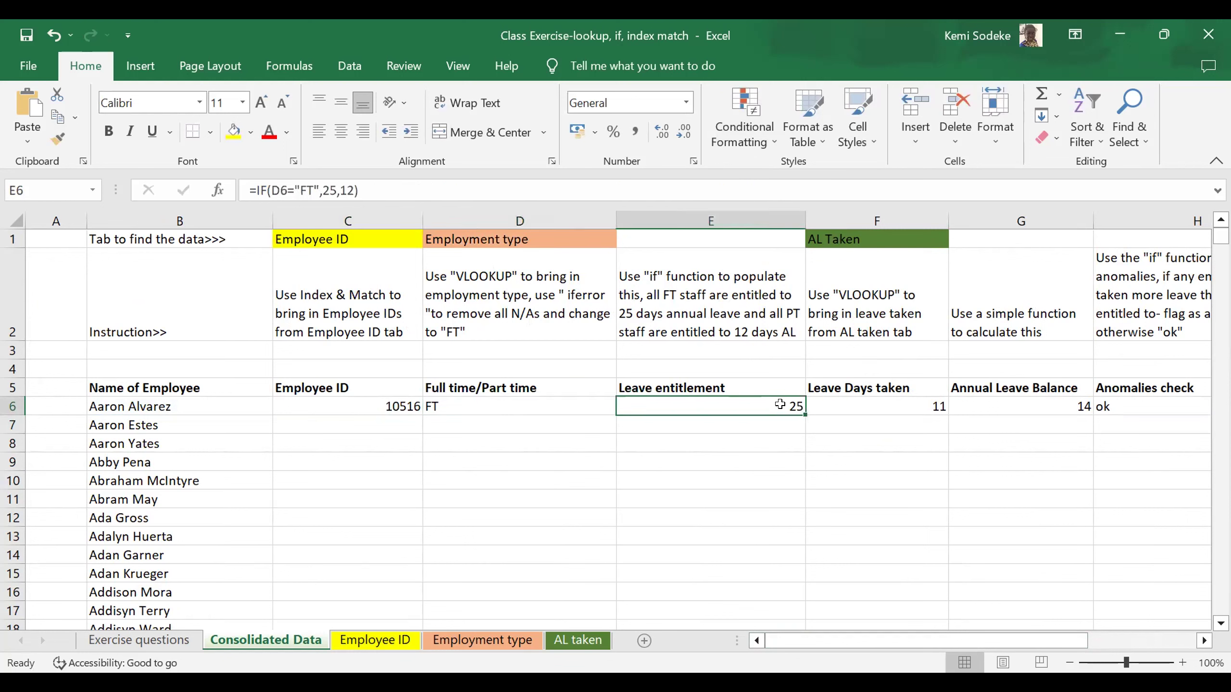
pyautogui.click(908, 401)
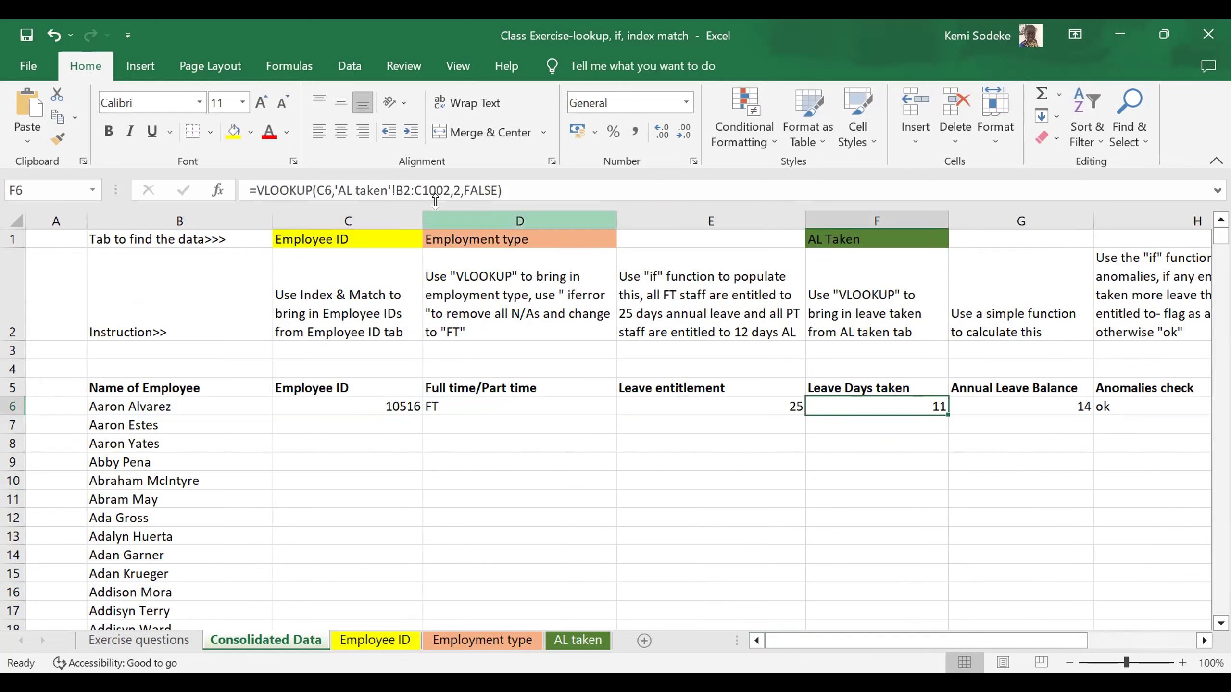
pyautogui.click(407, 190)
pyautogui.press('F4')
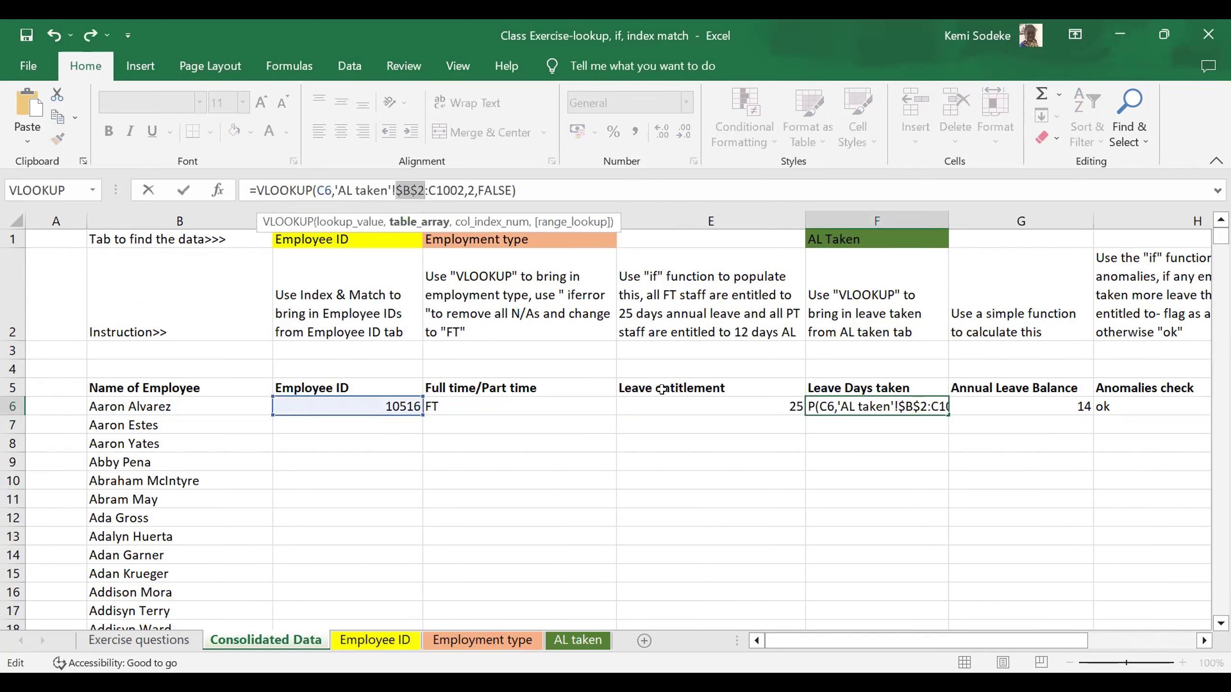
pyautogui.click(444, 187)
pyautogui.press('F4')
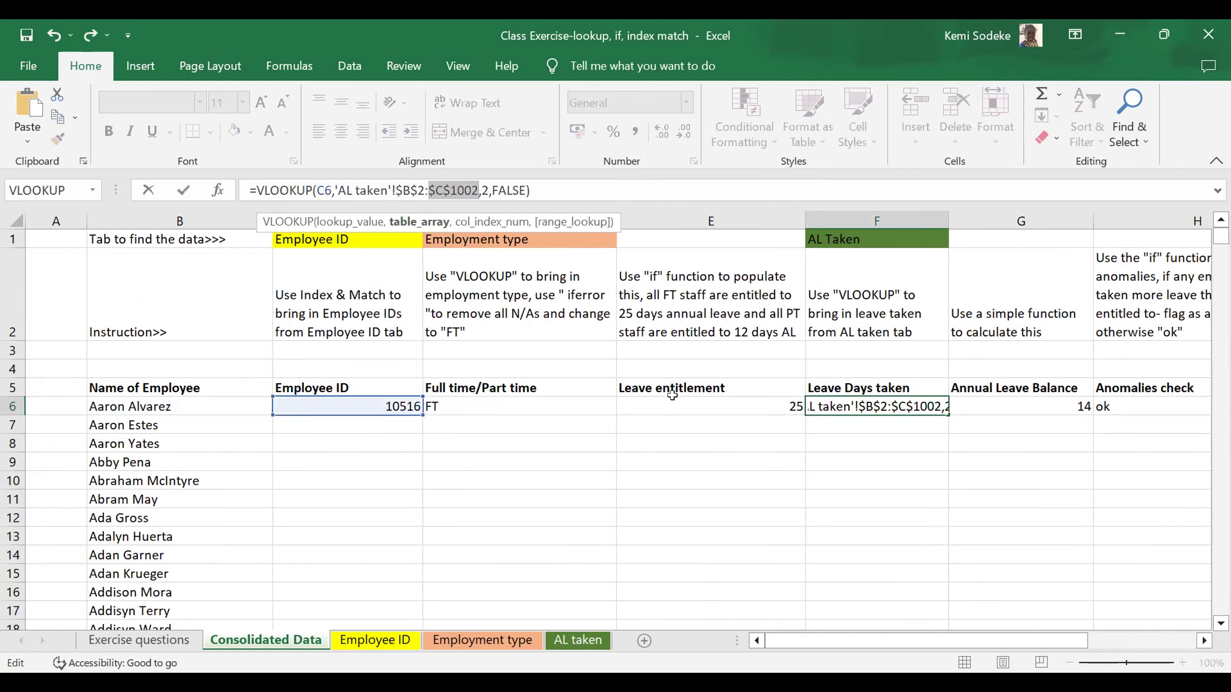
pyautogui.press('Return')
# Check the formulas in G6 and H6, then fill C6:H6 down for all employees and look over the filled rows
pyautogui.hscroll(5, 688, 438)
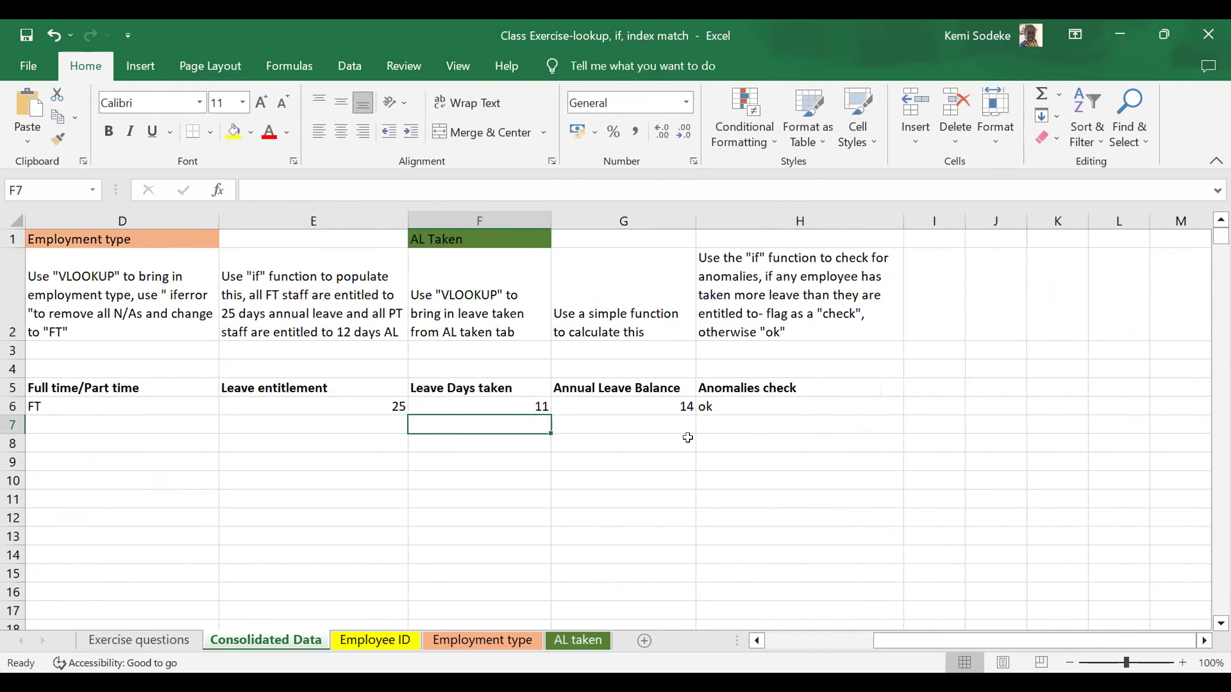
pyautogui.click(635, 405)
pyautogui.click(726, 404)
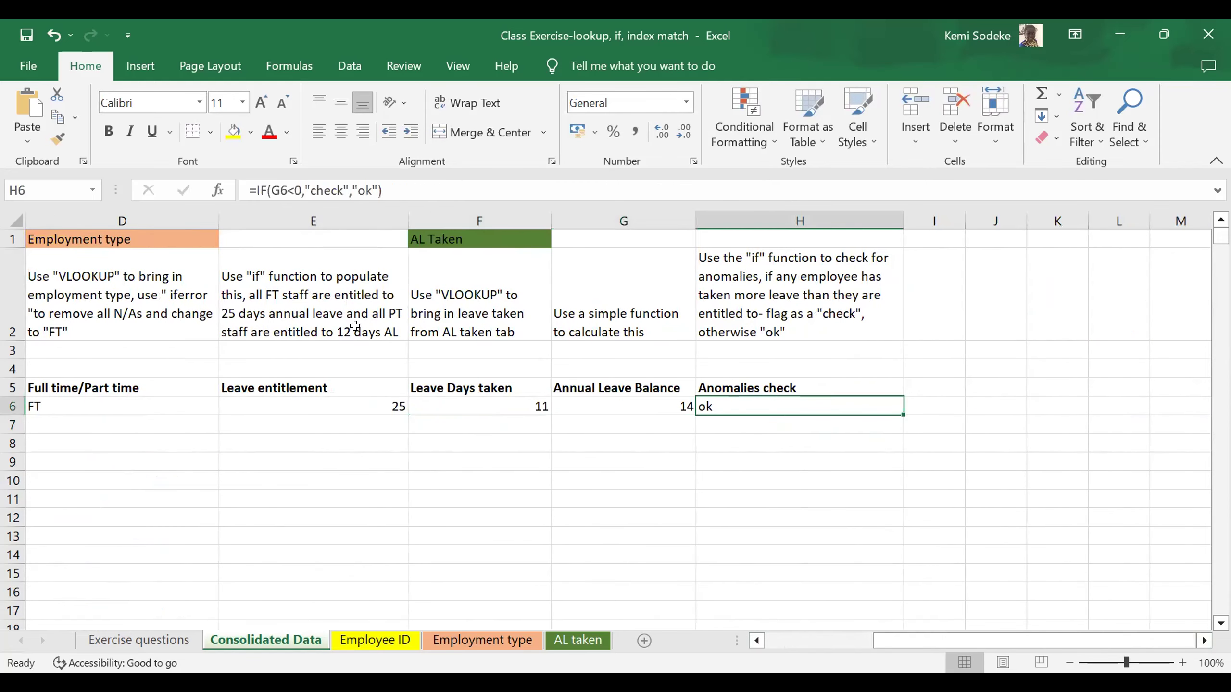
pyautogui.click(785, 641)
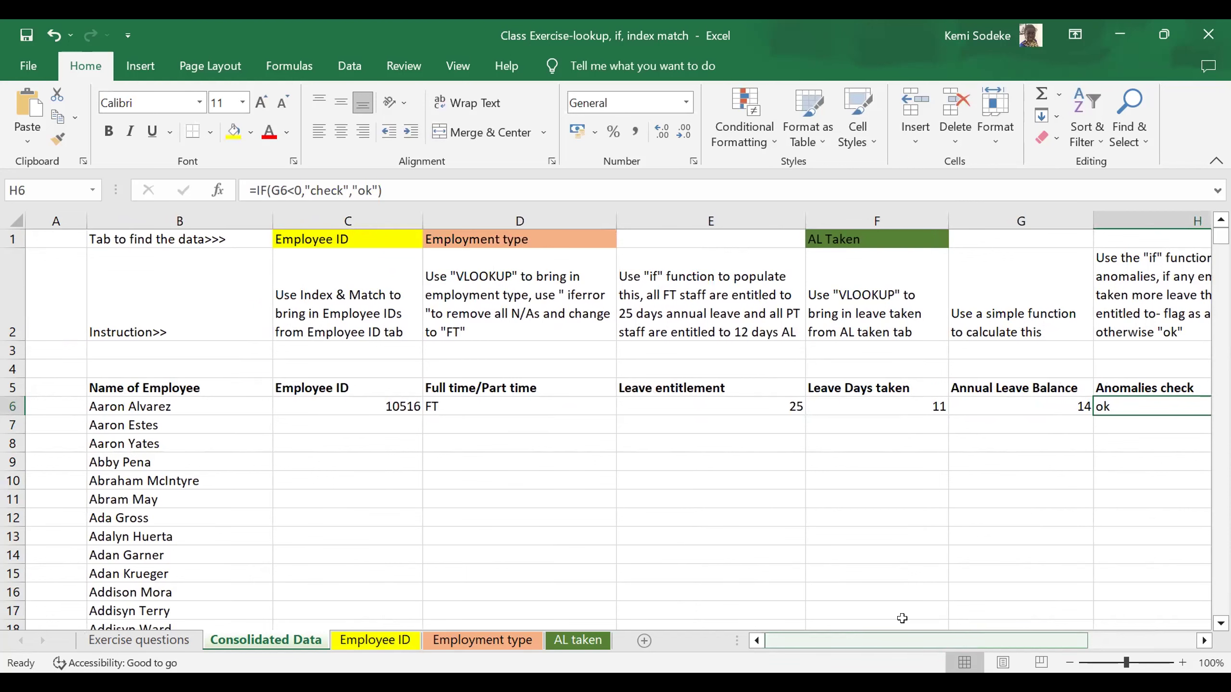
pyautogui.moveTo(365, 407); pyautogui.dragTo(939, 398)
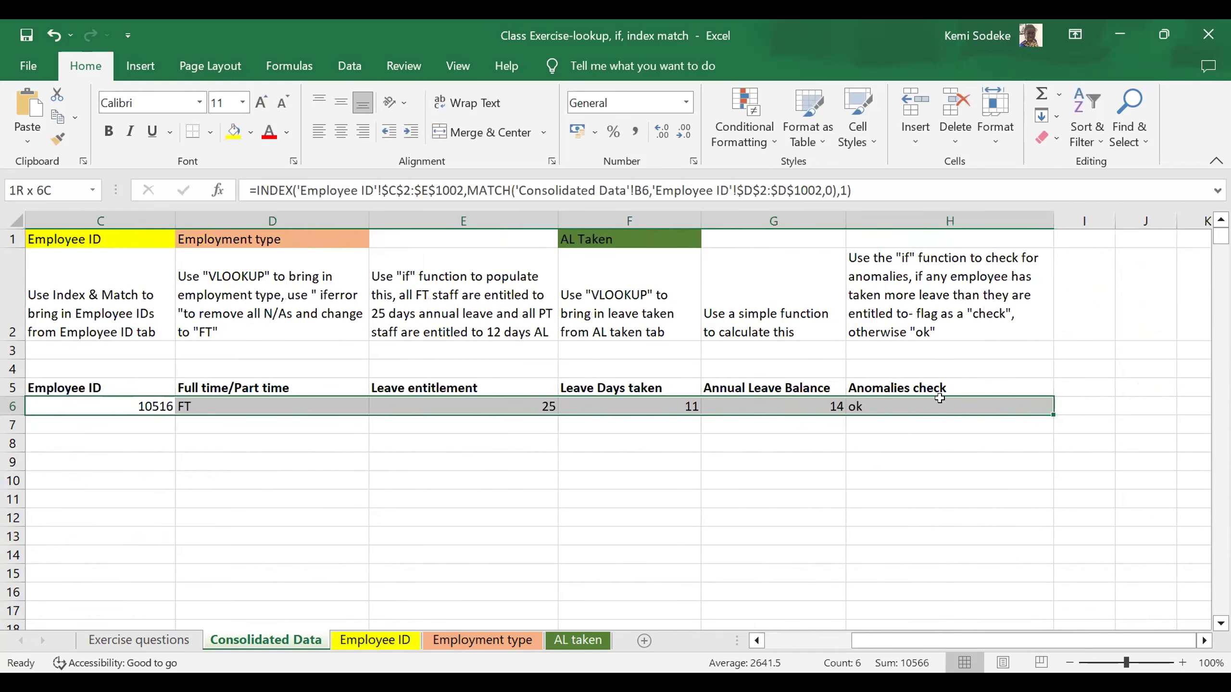
pyautogui.doubleClick(1047, 410)
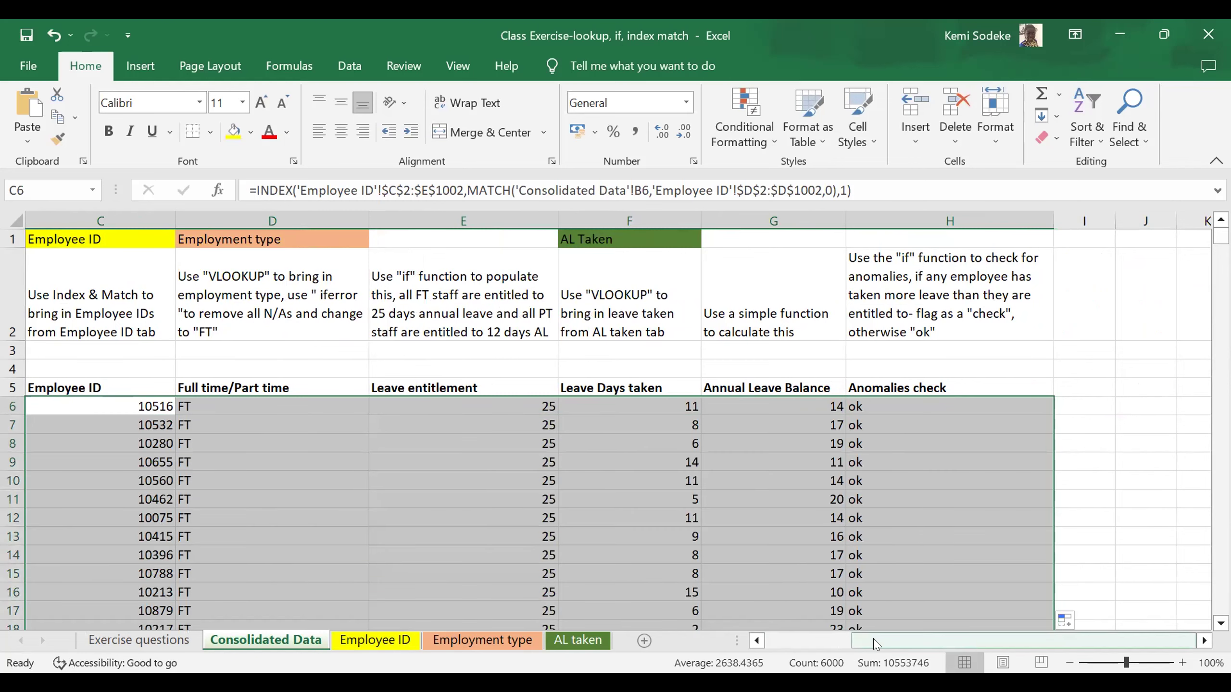
pyautogui.moveTo(876, 643); pyautogui.dragTo(799, 645)
pyautogui.scroll(-2, 938, 512)
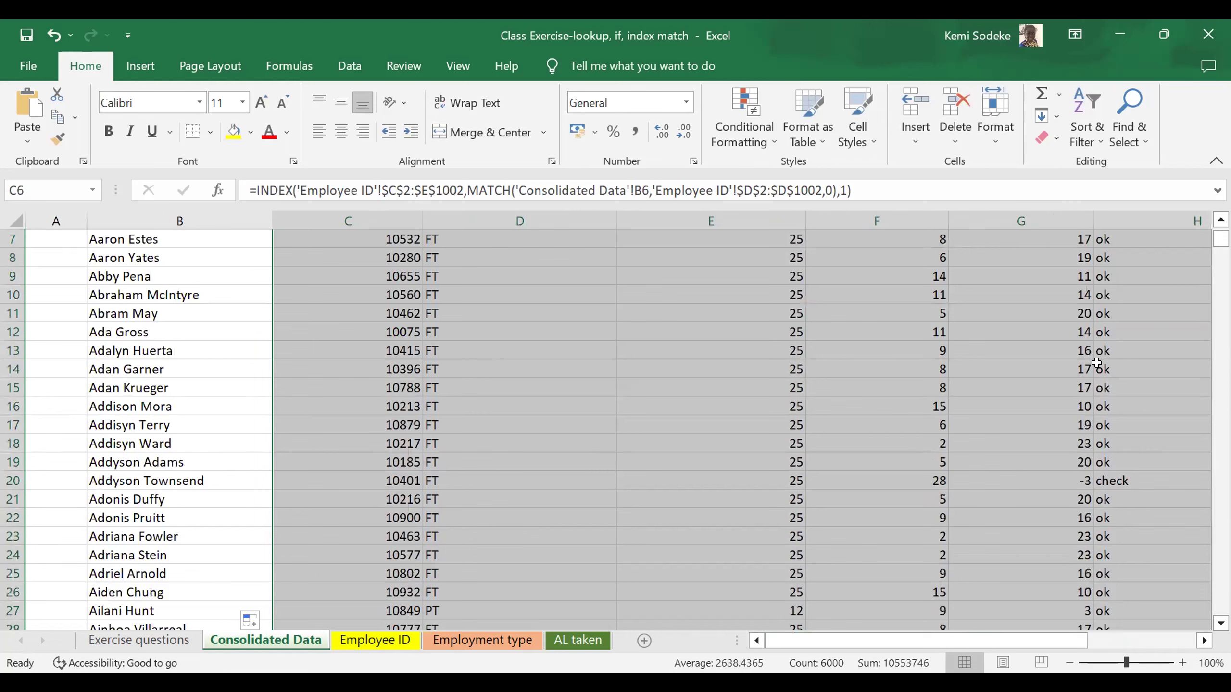
pyautogui.scroll(2, 549, 408)
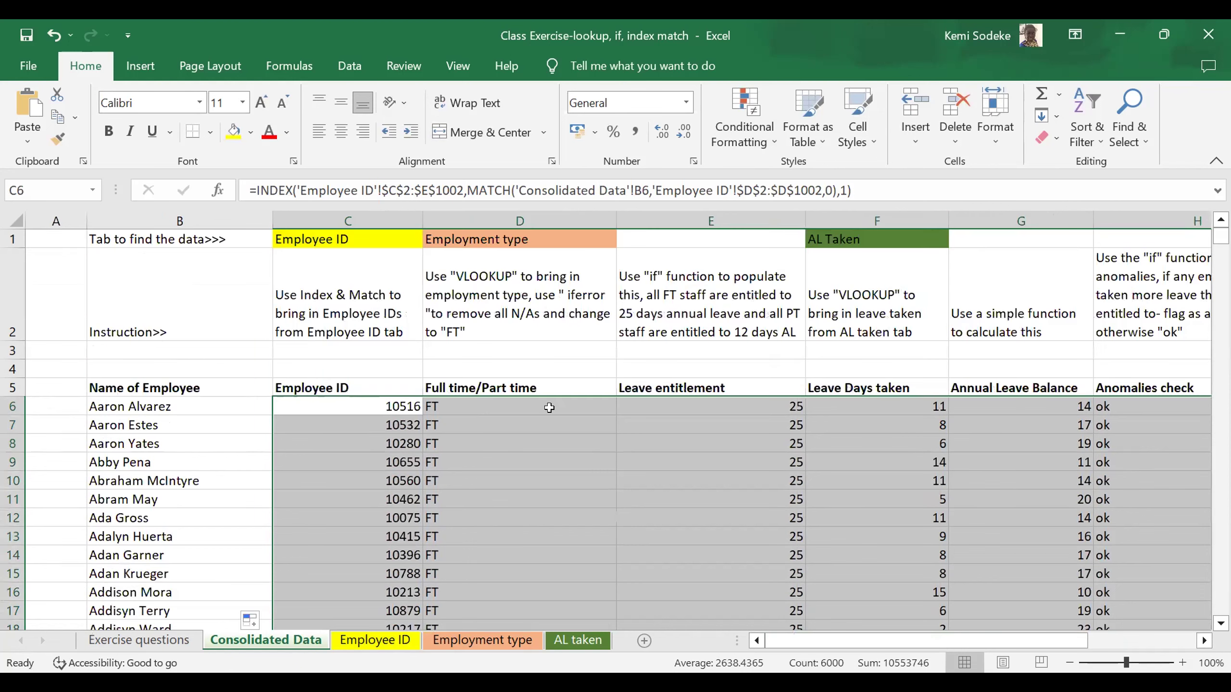
# Add filters to the Consolidated Data header row starting at Name of Employee in B5
pyautogui.click(180, 388)
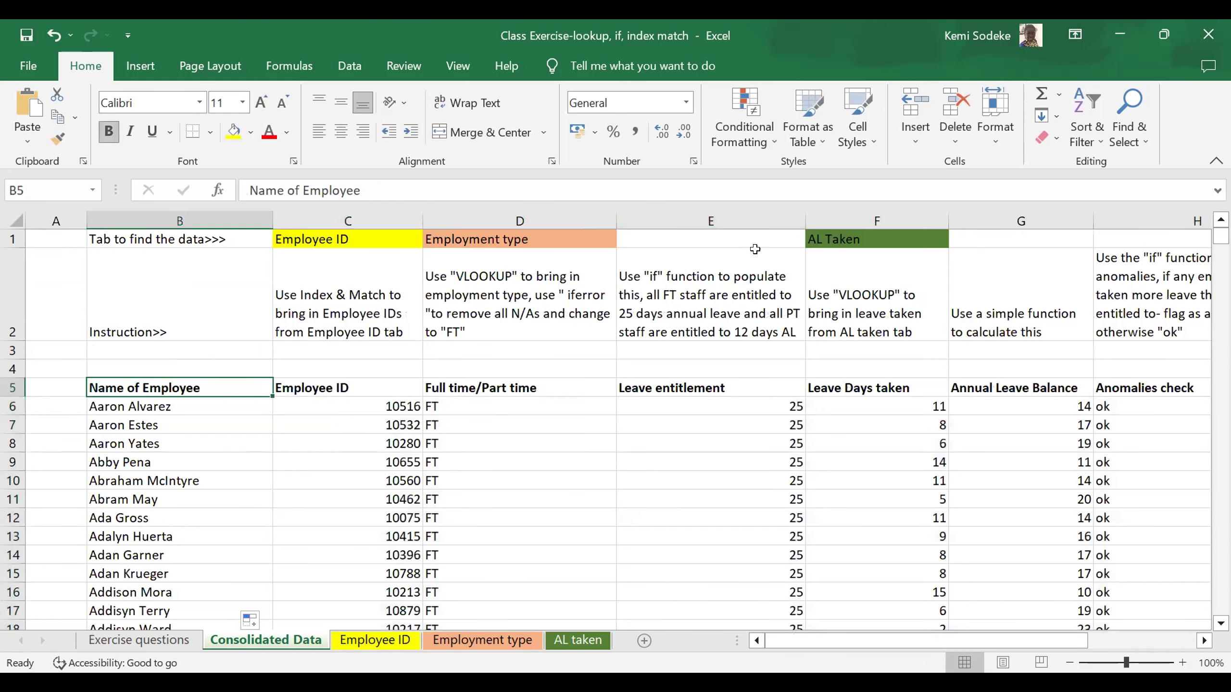
pyautogui.click(349, 66)
pyautogui.click(482, 116)
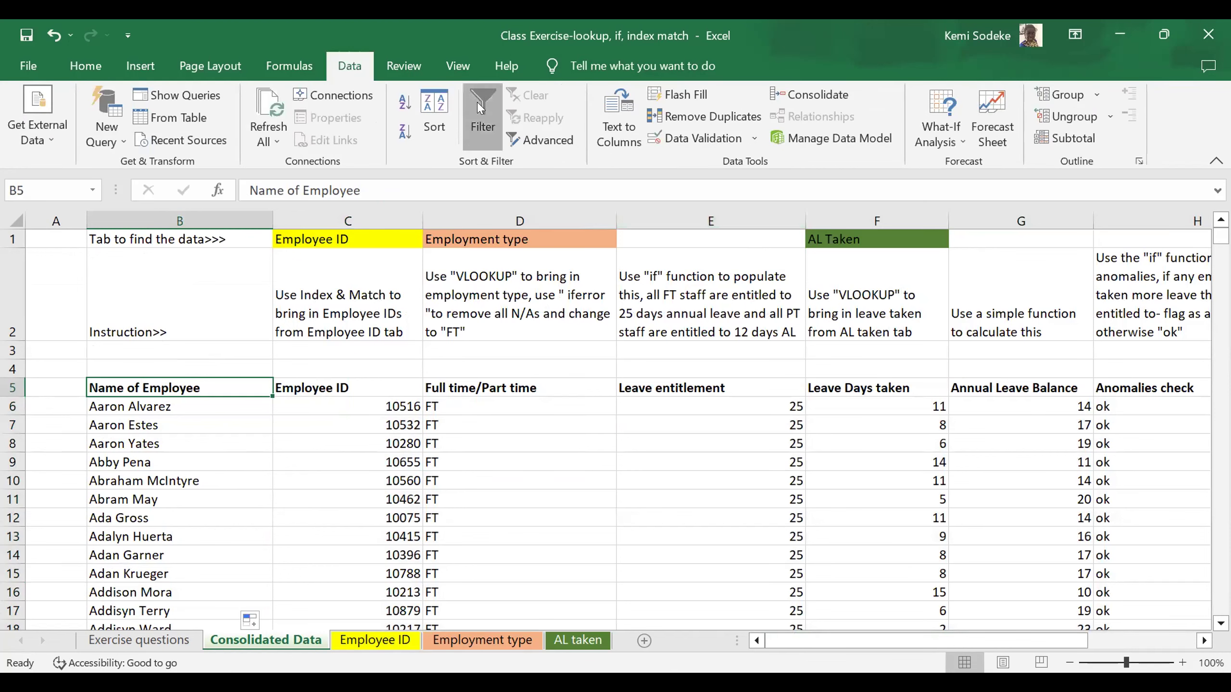
# Inspect the filter values available for Leave entitlement and Full time/Part time, without applying a filter
pyautogui.click(806, 403)
pyautogui.click(797, 388)
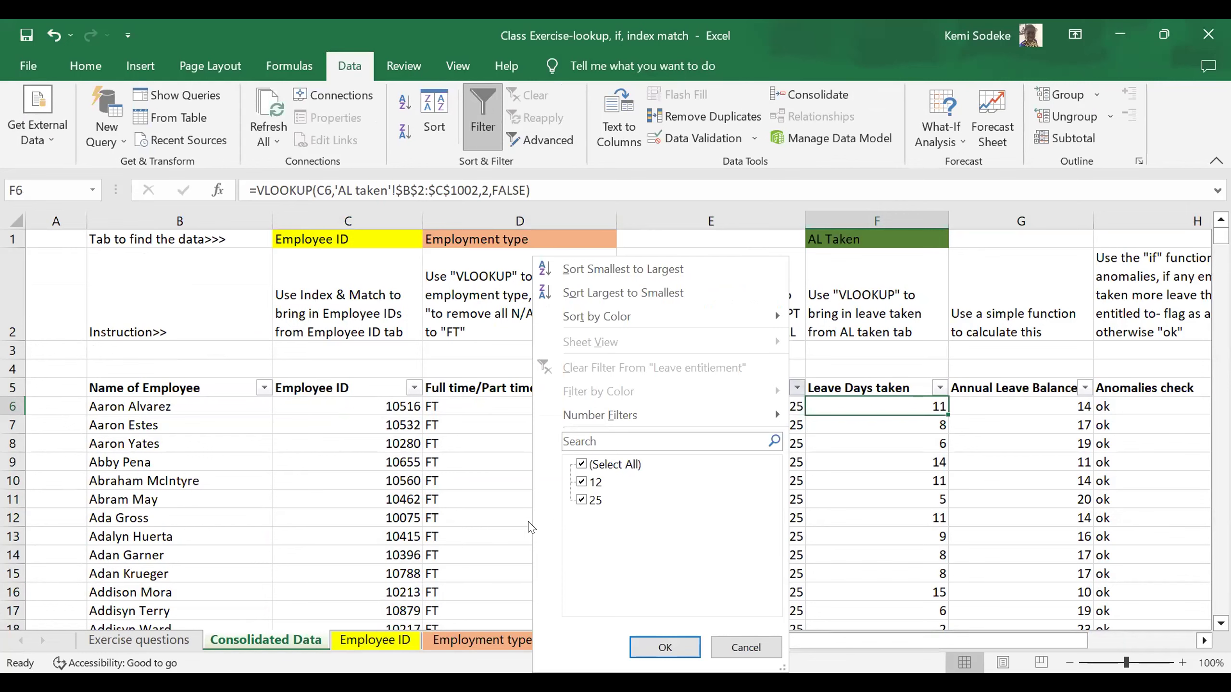
pyautogui.click(608, 388)
pyautogui.click(607, 388)
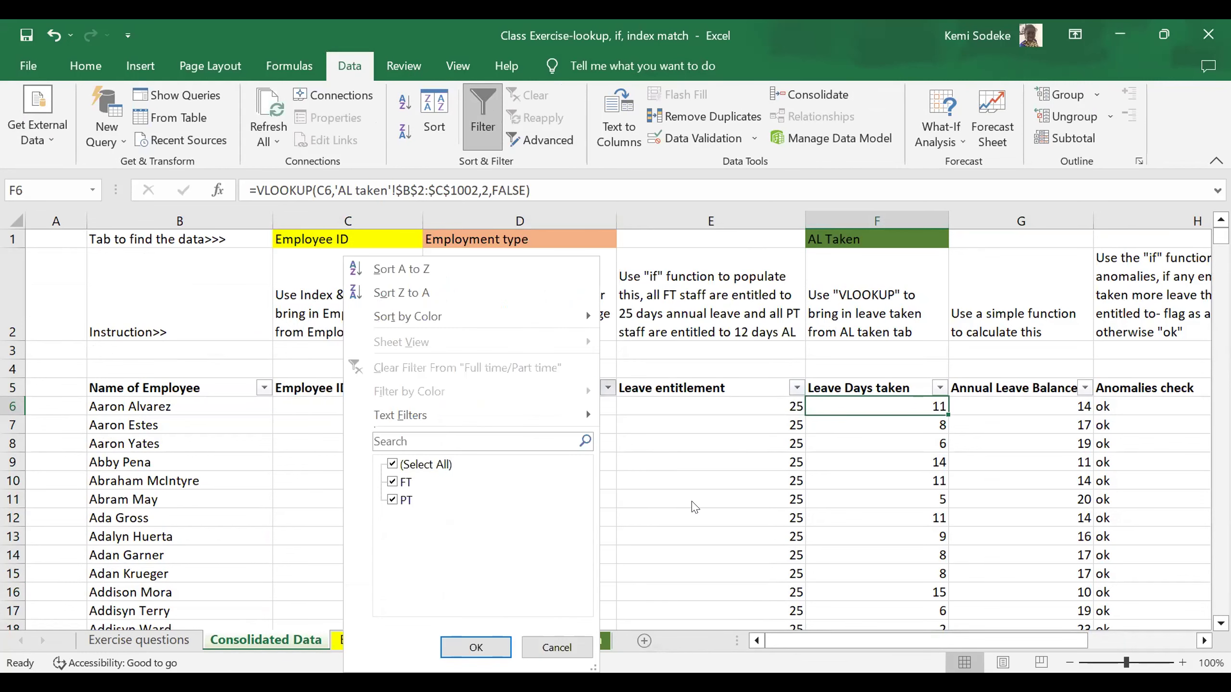
pyautogui.click(608, 388)
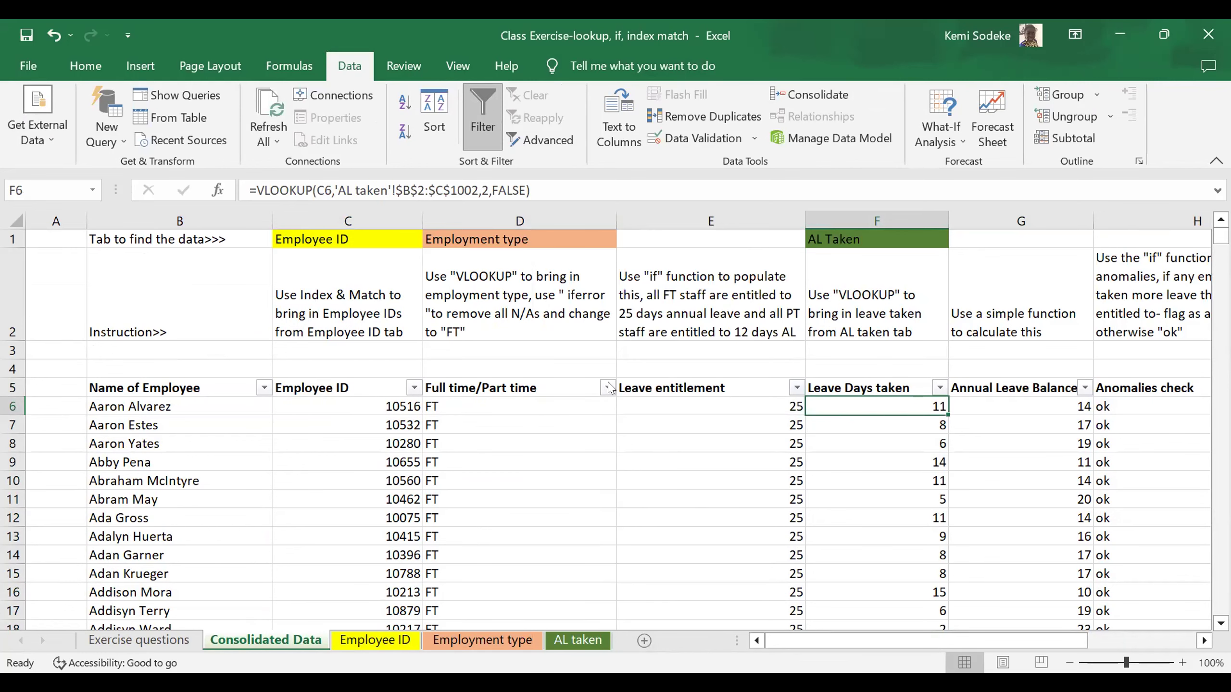
pyautogui.click(608, 388)
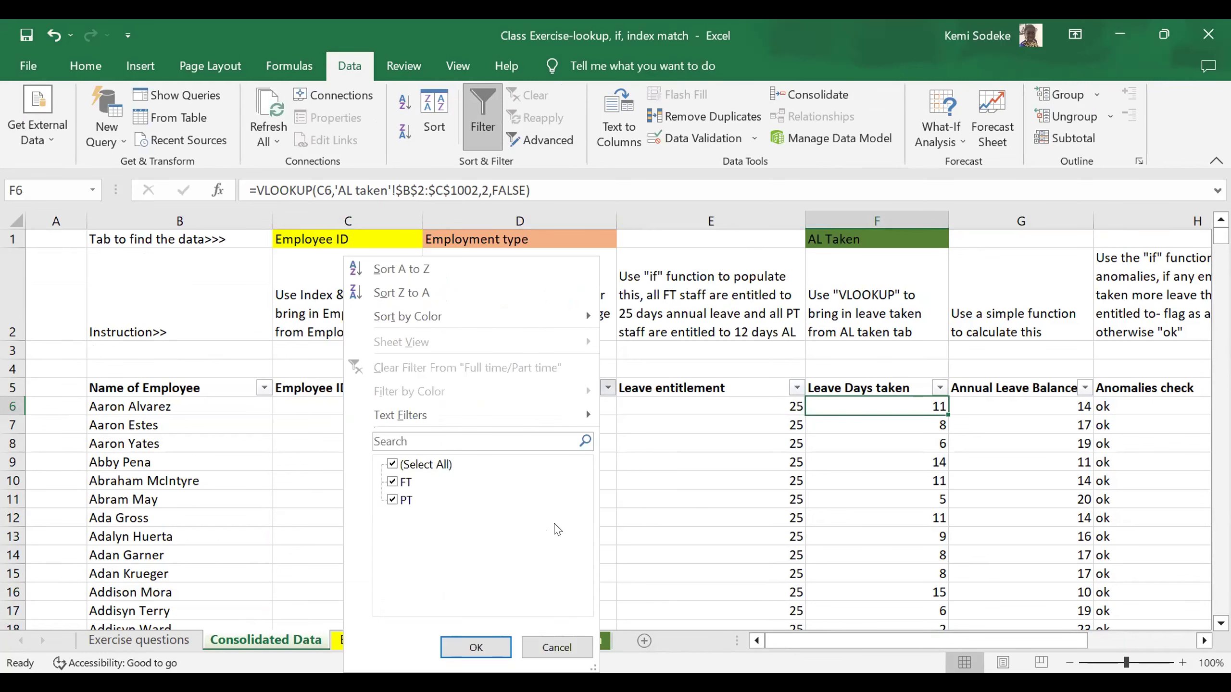
pyautogui.click(675, 513)
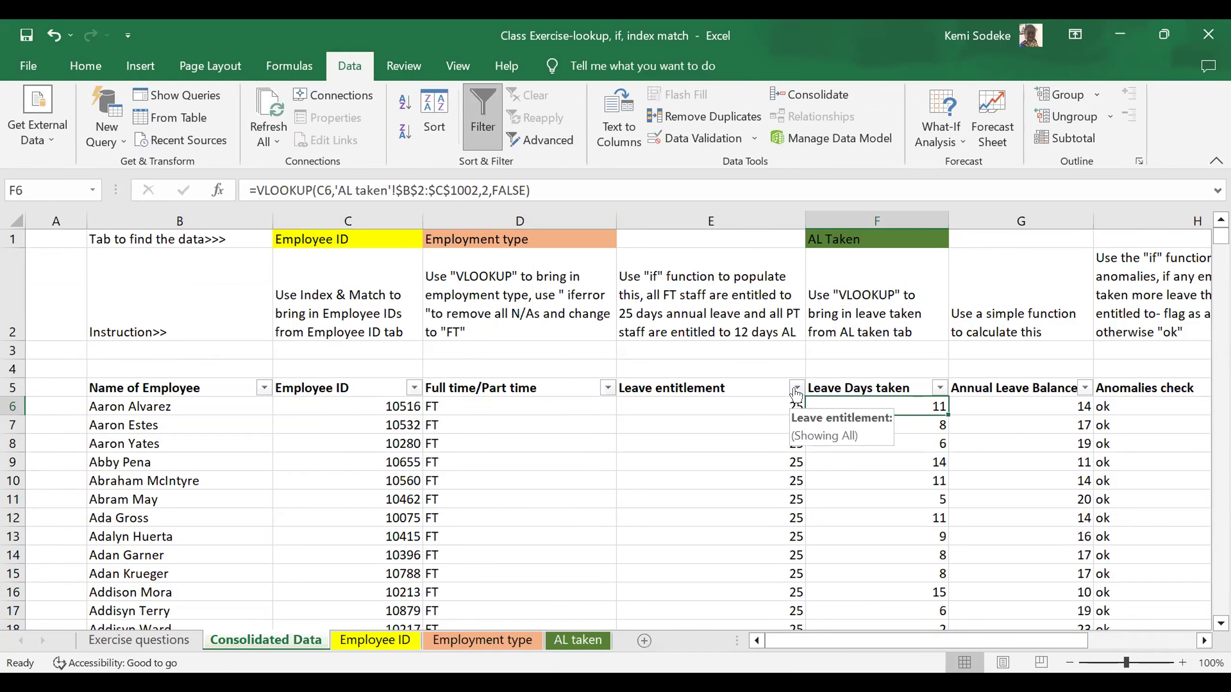
pyautogui.click(796, 388)
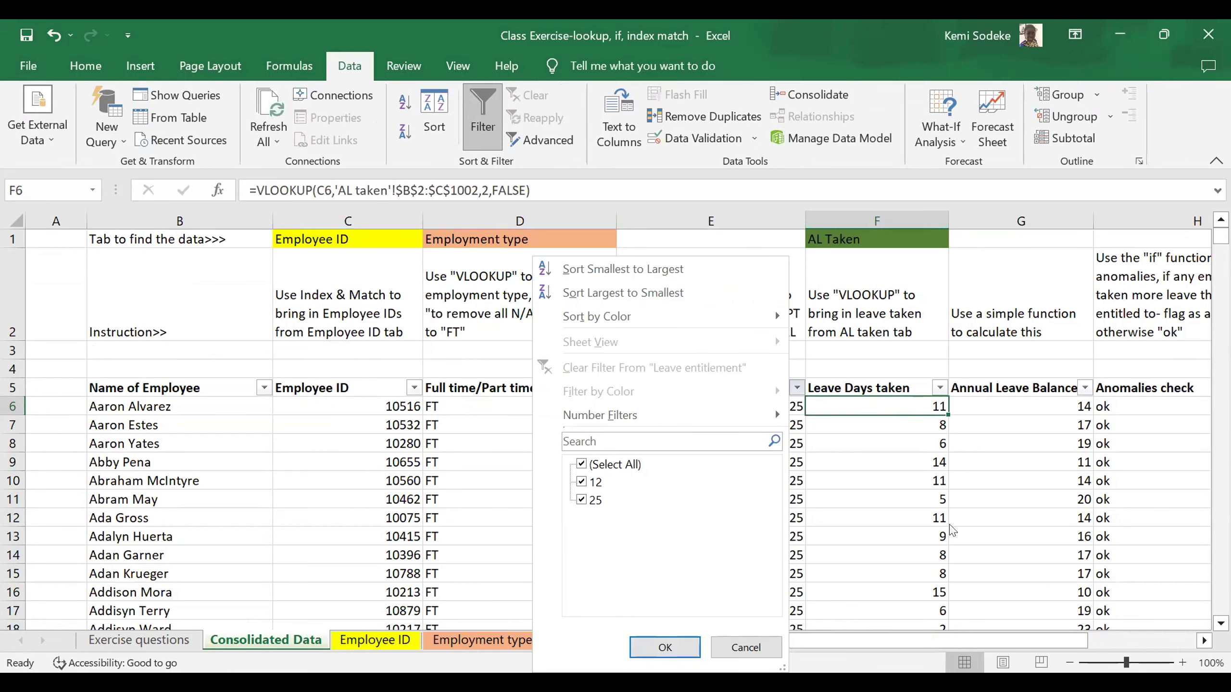
pyautogui.click(1140, 543)
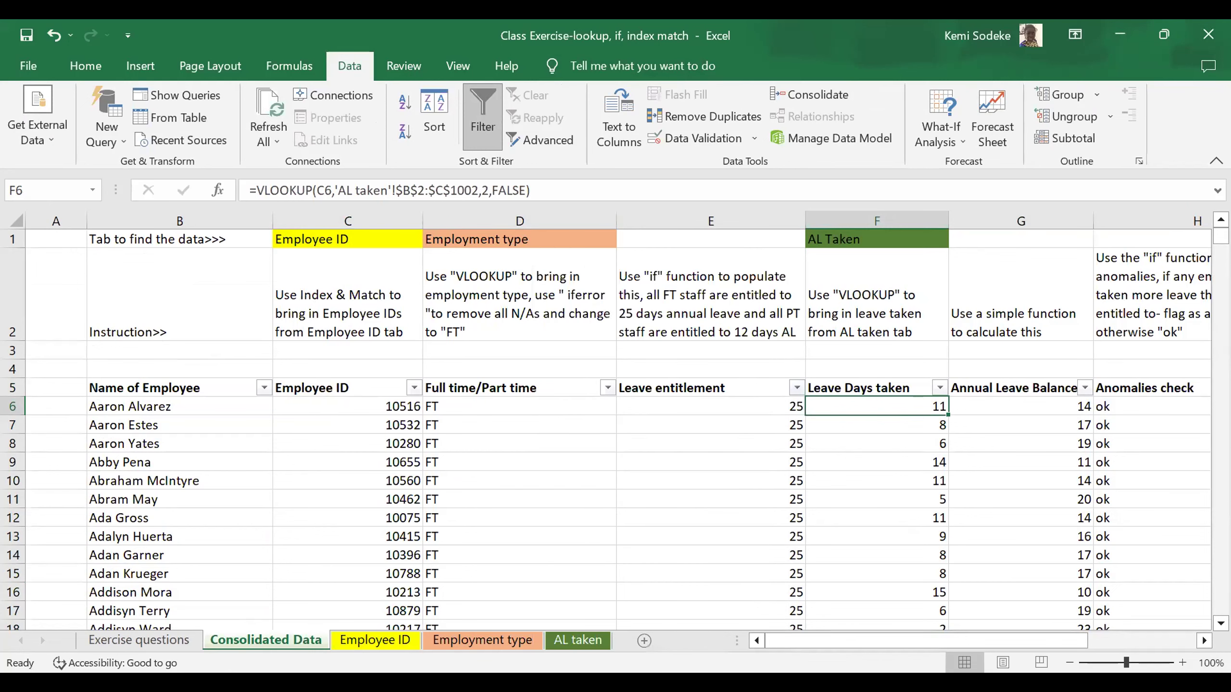
# Inspect the filter values available for Anomalies check, and view the formula in H11
pyautogui.click(1204, 641)
pyautogui.click(1204, 641)
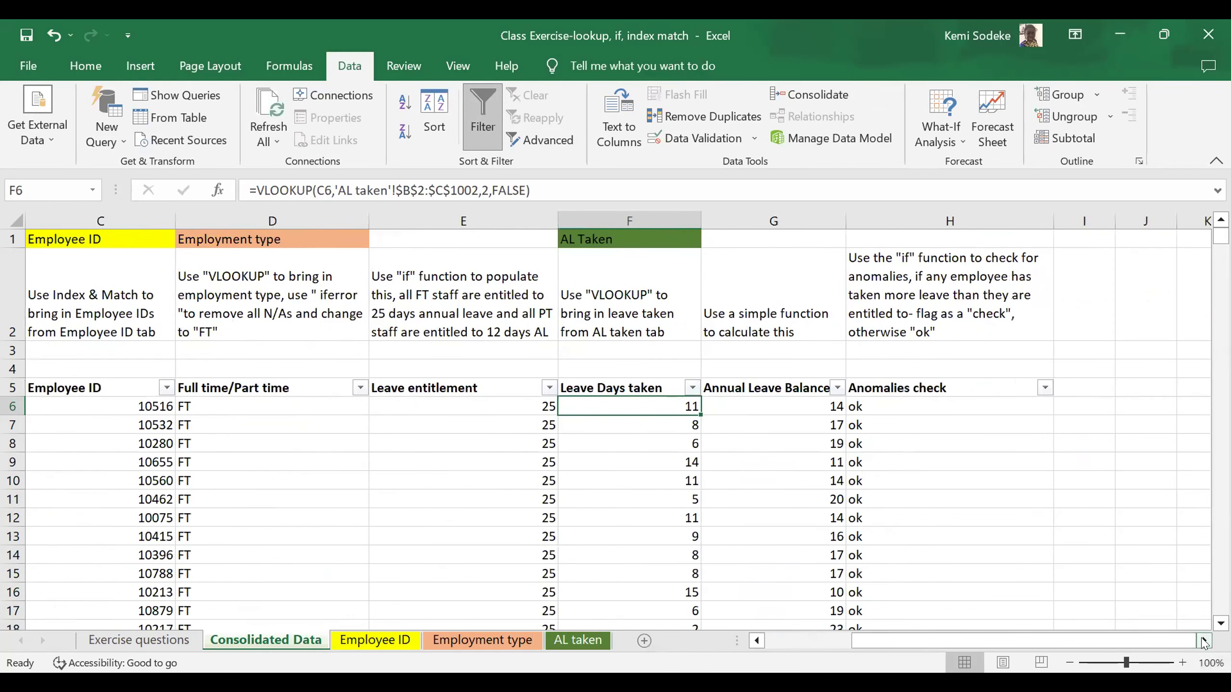
pyautogui.click(1046, 388)
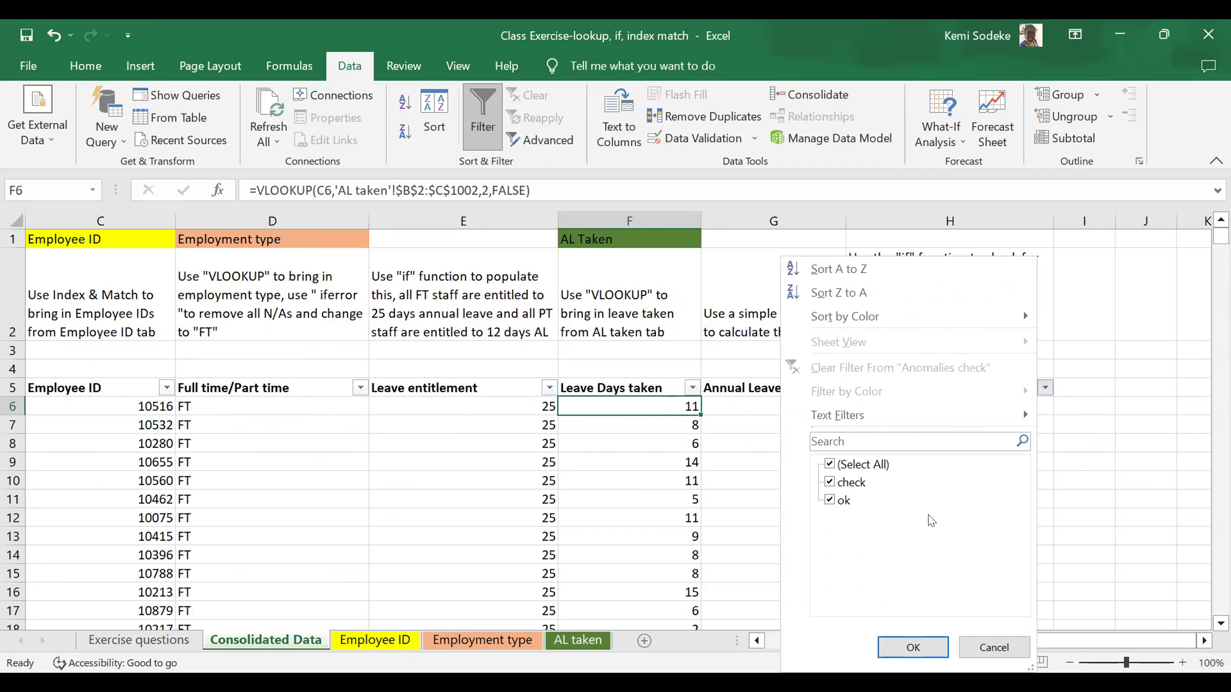
pyautogui.click(1086, 502)
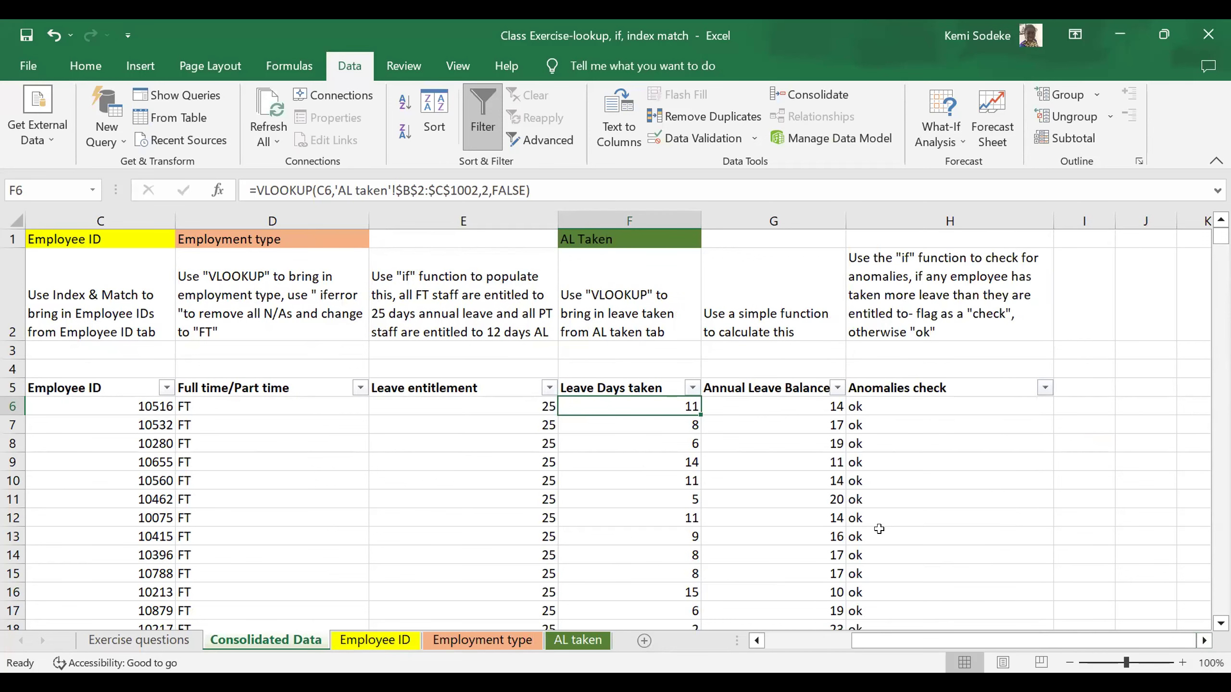
pyautogui.click(914, 500)
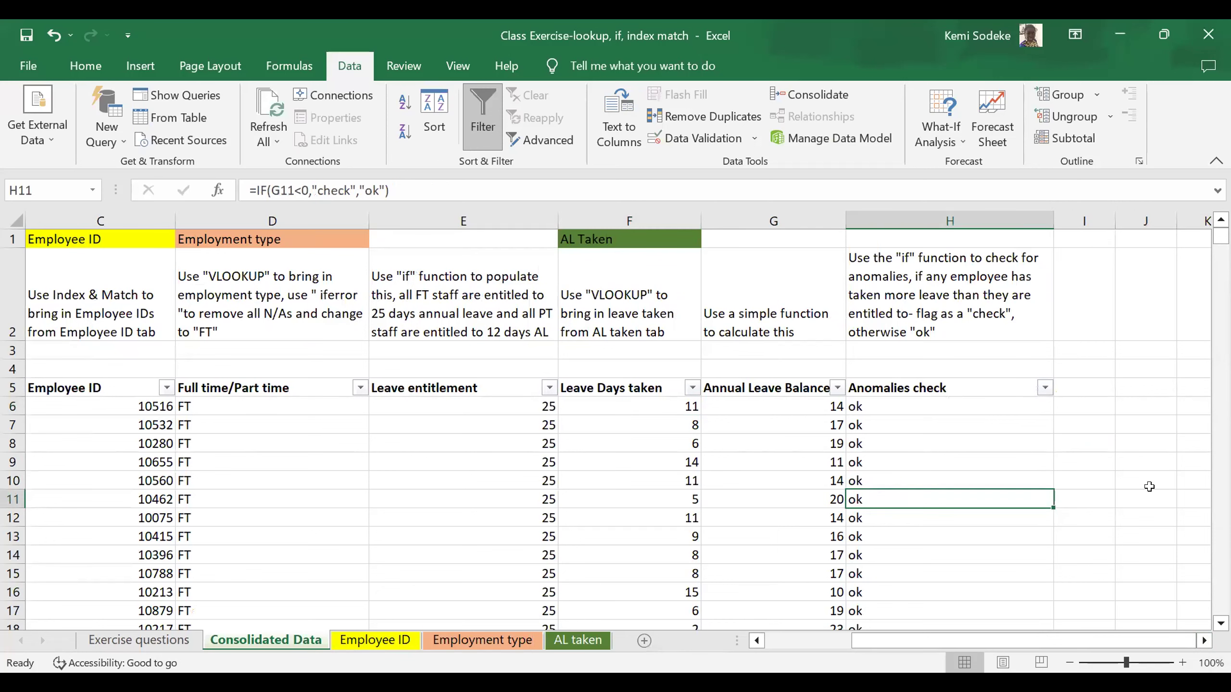
# Look through the filled employee rows to compare leave balances with their anomaly flags
pyautogui.moveTo(885, 646); pyautogui.dragTo(795, 646)
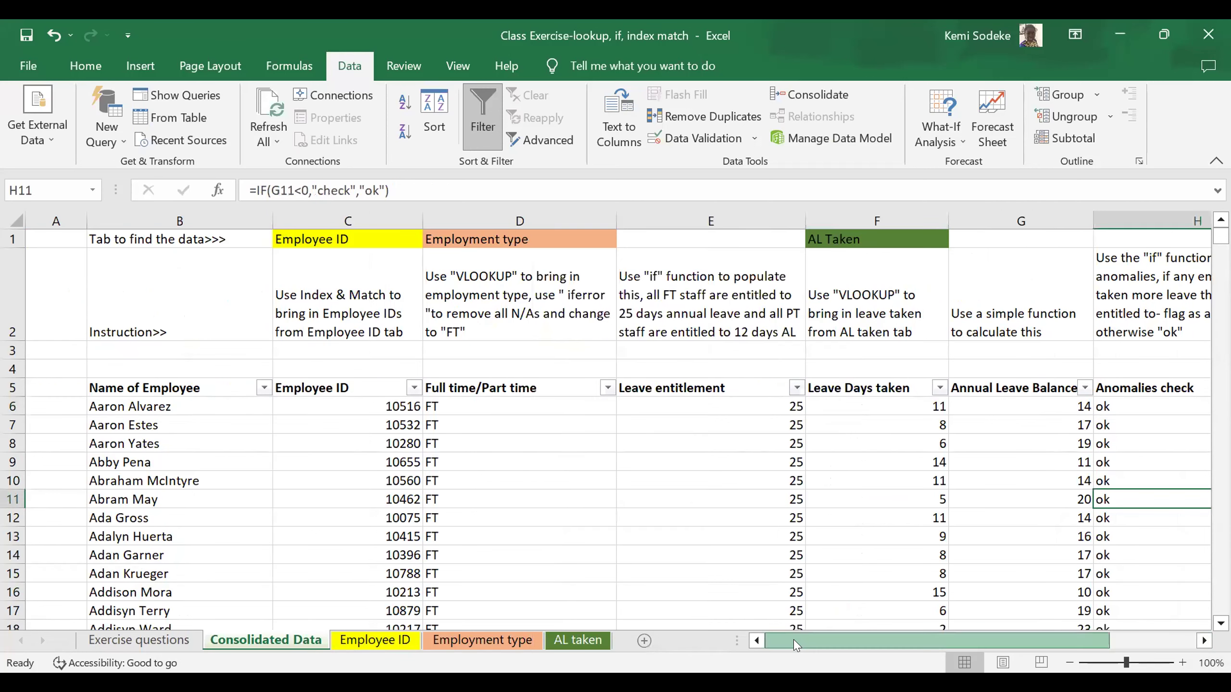
pyautogui.click(1204, 641)
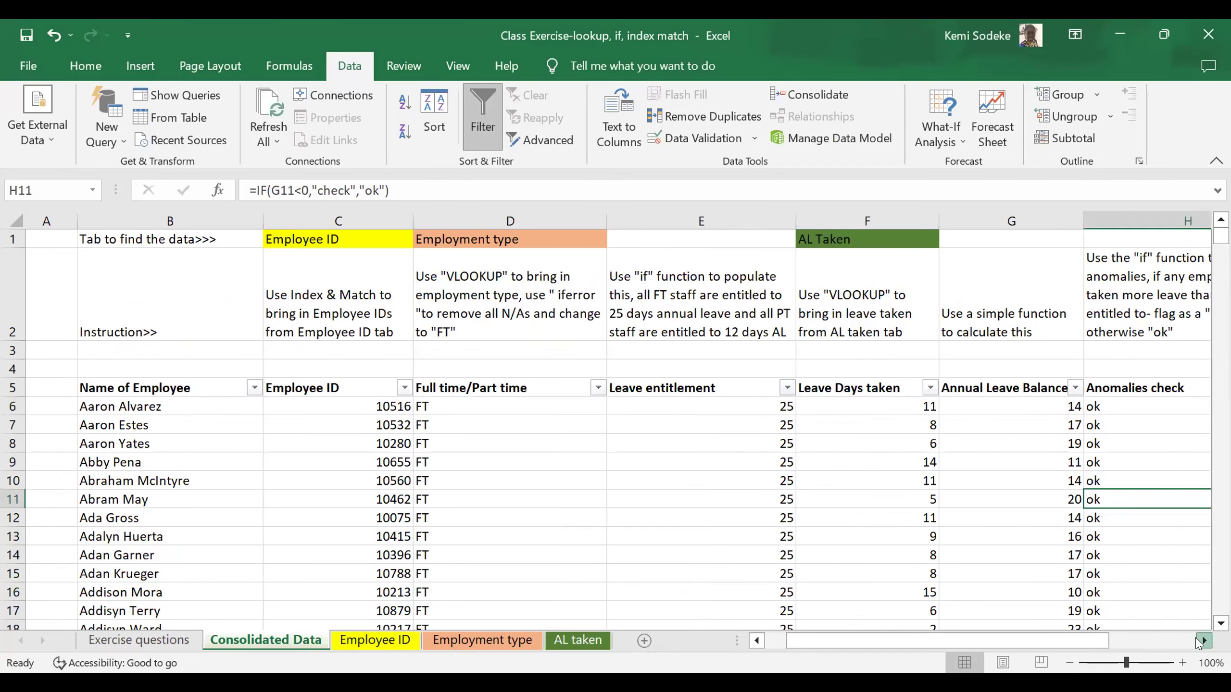
pyautogui.scroll(-4, 727, 487)
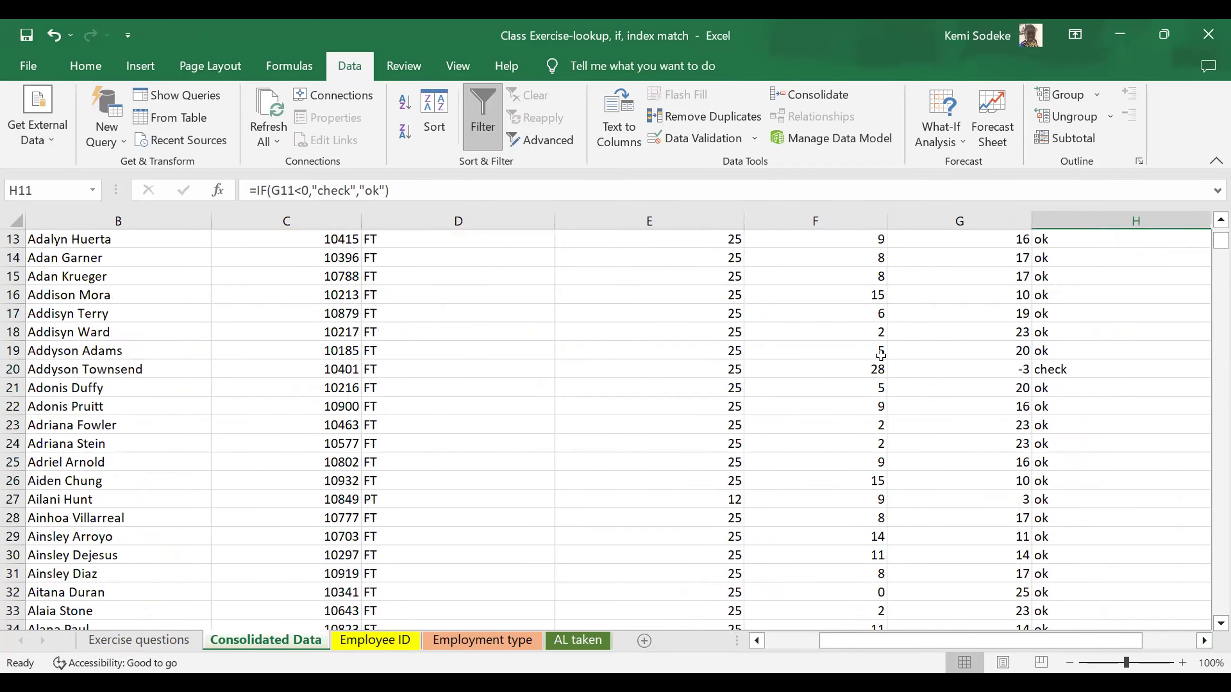
pyautogui.scroll(-2, 880, 356)
pyautogui.scroll(-2, 880, 356)
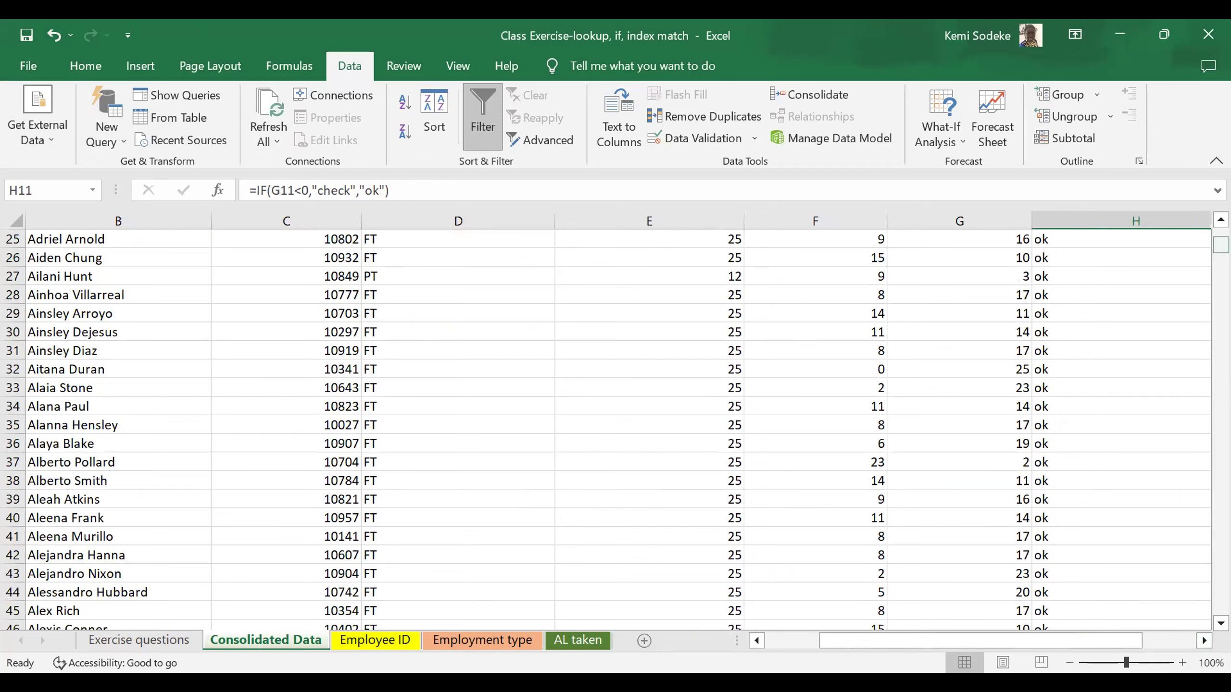
pyautogui.scroll(8, 876, 354)
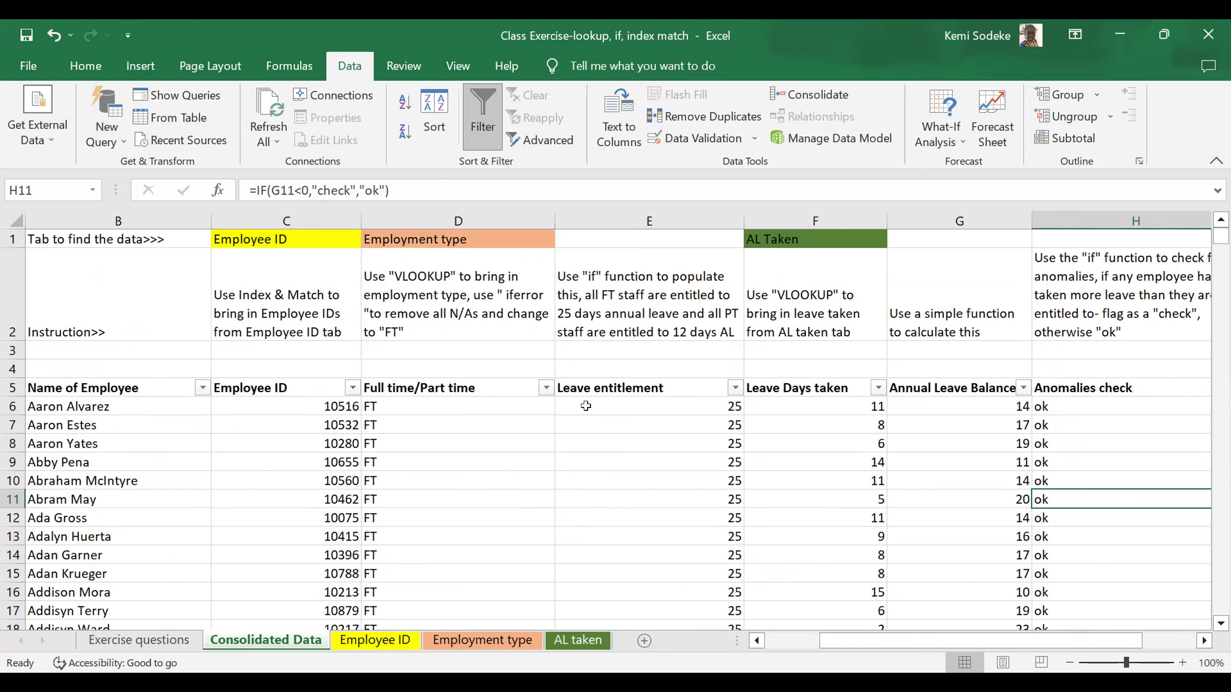
# Select the first employee's formula cells C6:H6 and review them against the row 2 instructions
pyautogui.moveTo(212, 406); pyautogui.dragTo(1054, 410)
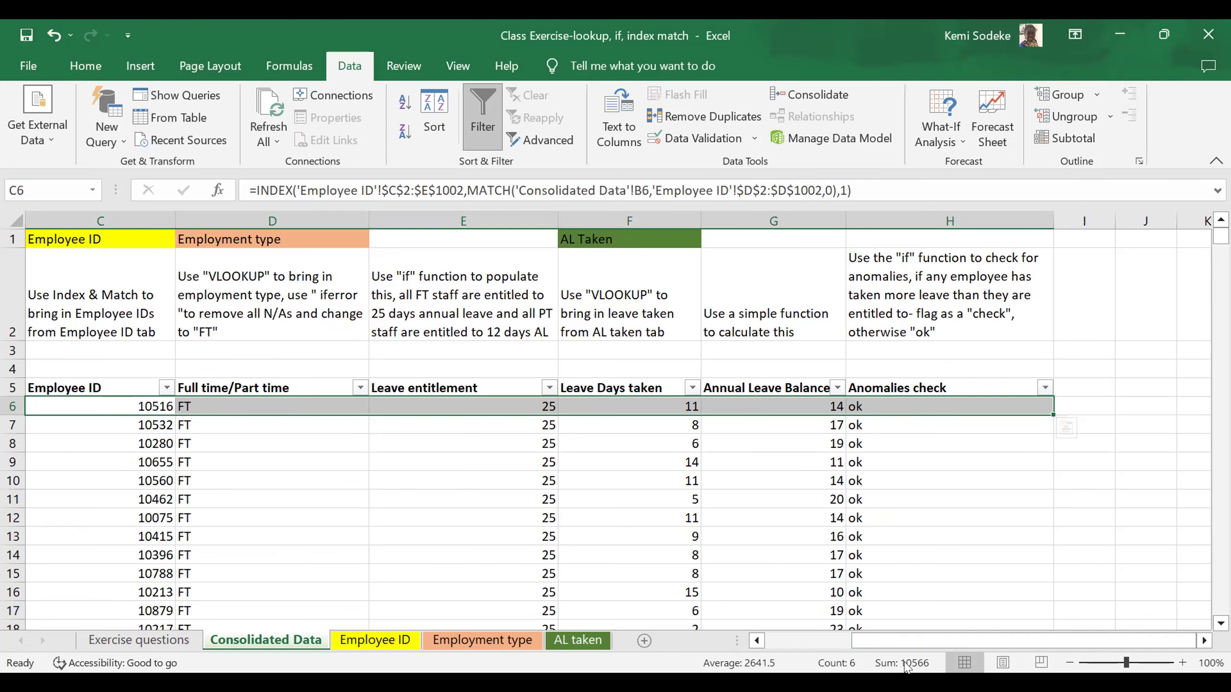
pyautogui.click(793, 647)
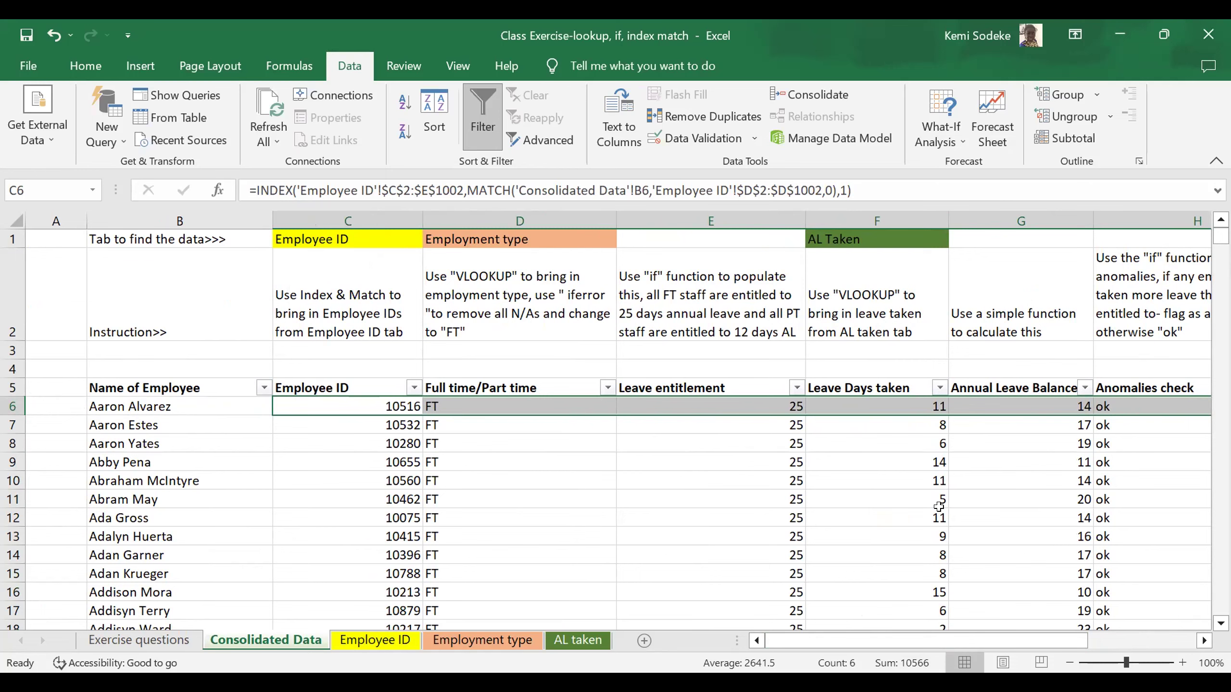
pyautogui.click(1202, 641)
pyautogui.click(1202, 641)
pyautogui.click(1203, 641)
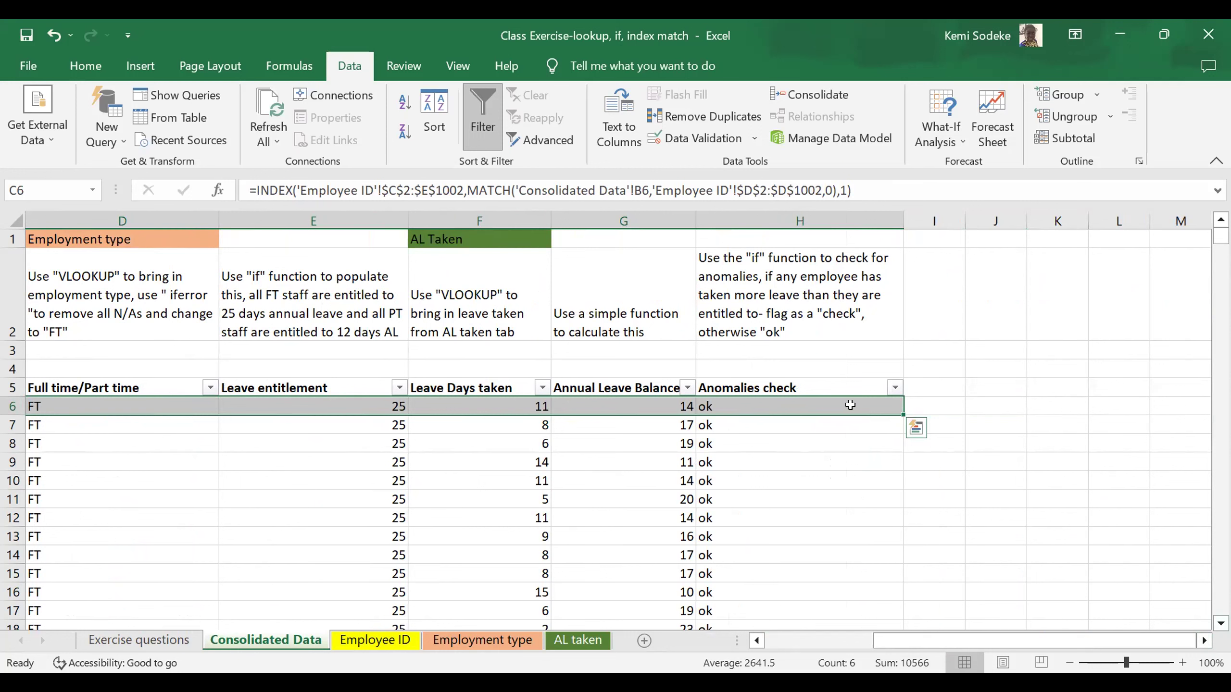
pyautogui.click(772, 642)
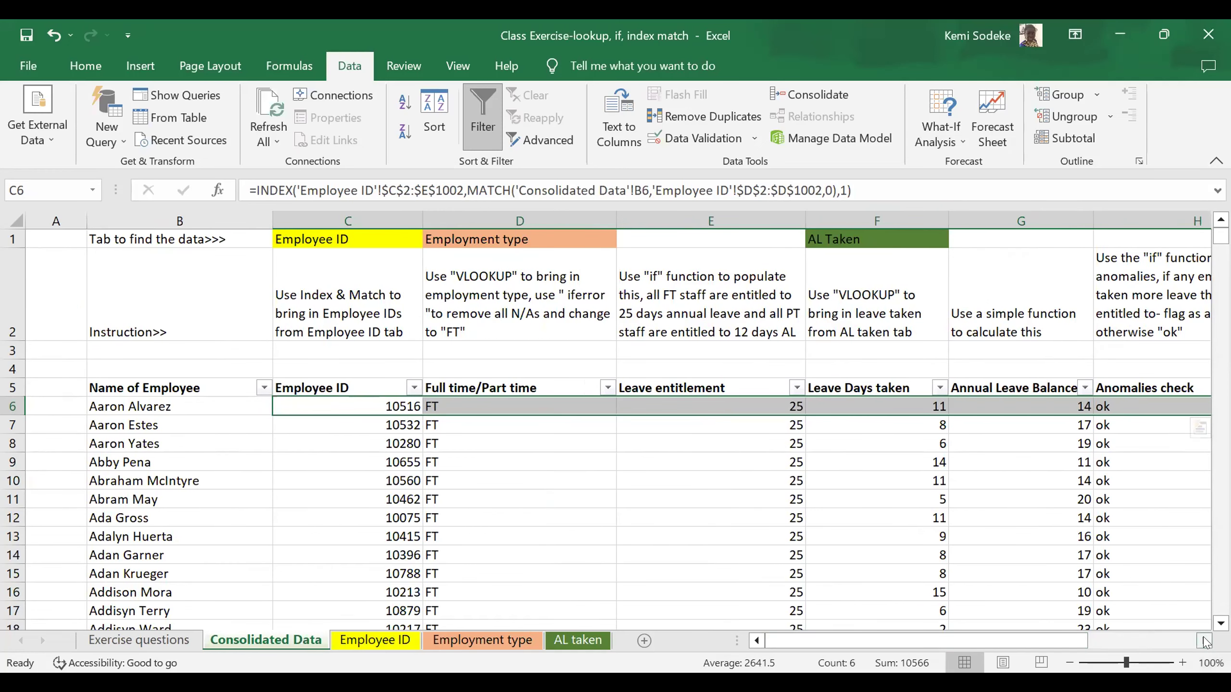
pyautogui.click(1205, 642)
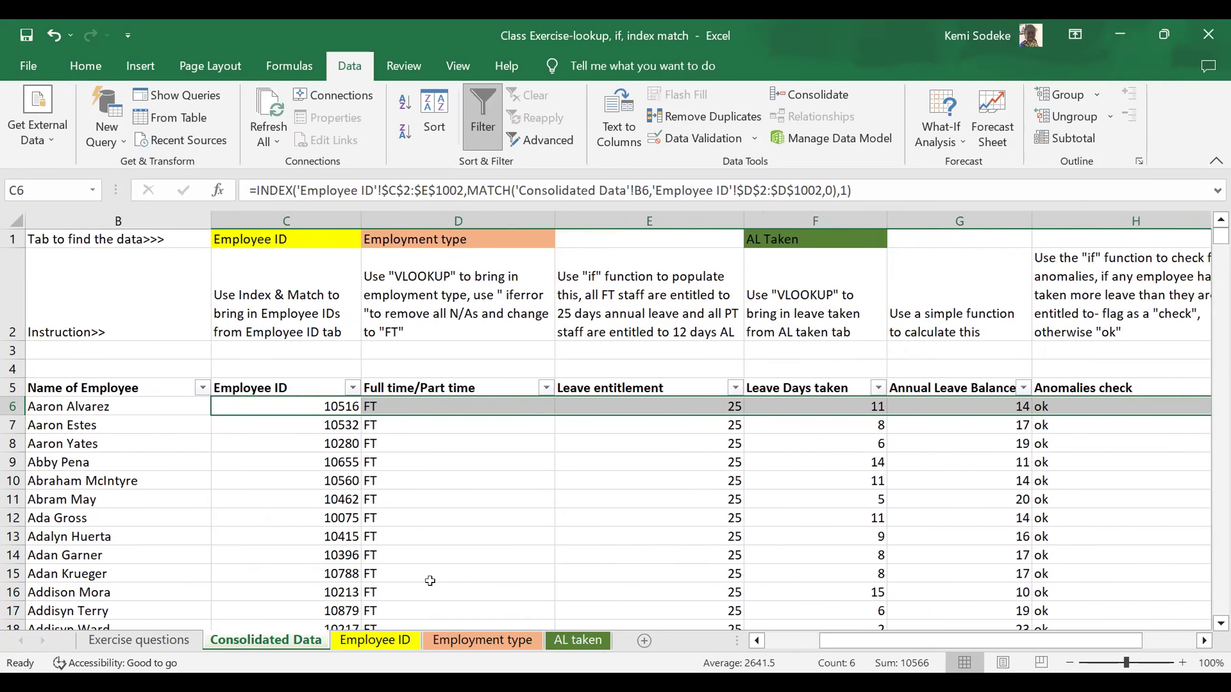
# Check the pivot task on the Exercise questions sheet, then create a PivotTable from Consolidated Data B5:H1005 on a new worksheet
pyautogui.click(180, 641)
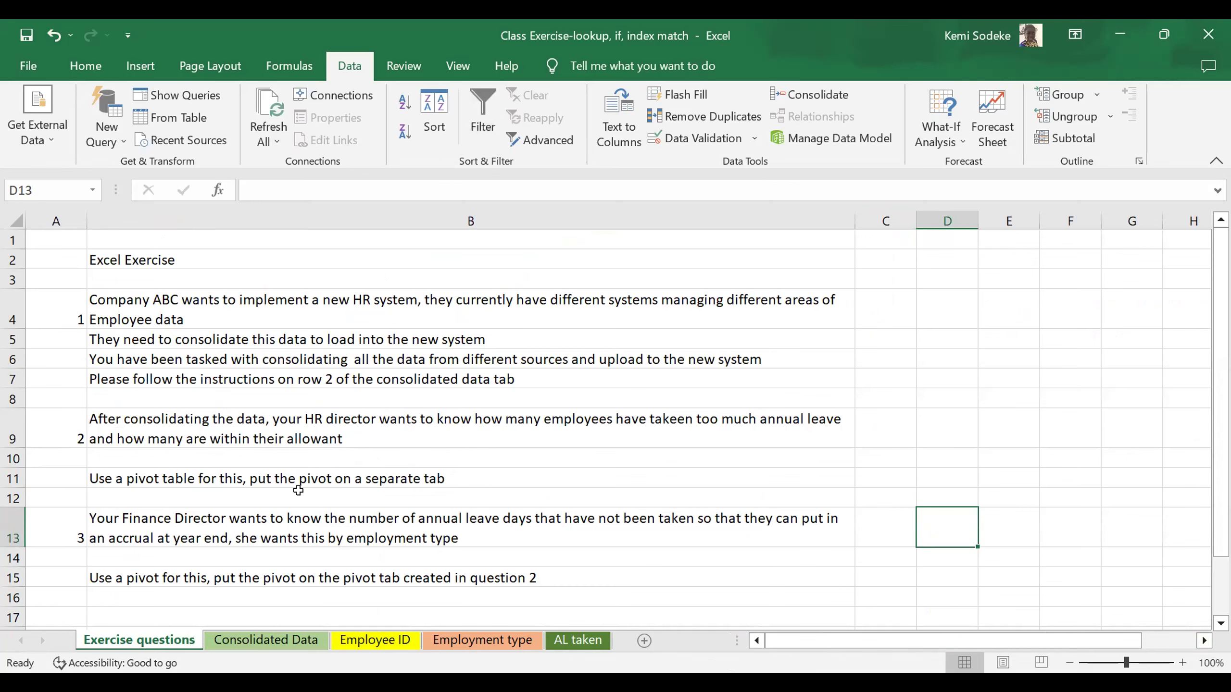
pyautogui.click(306, 642)
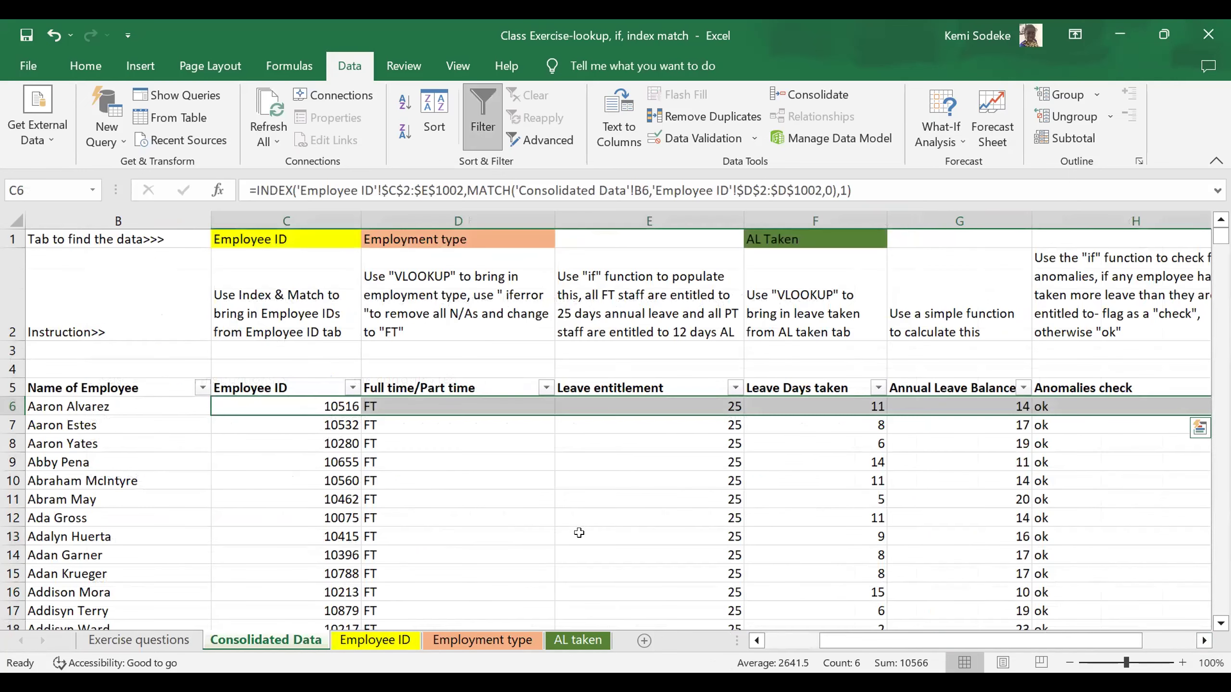
pyautogui.moveTo(71, 391); pyautogui.dragTo(1134, 460)
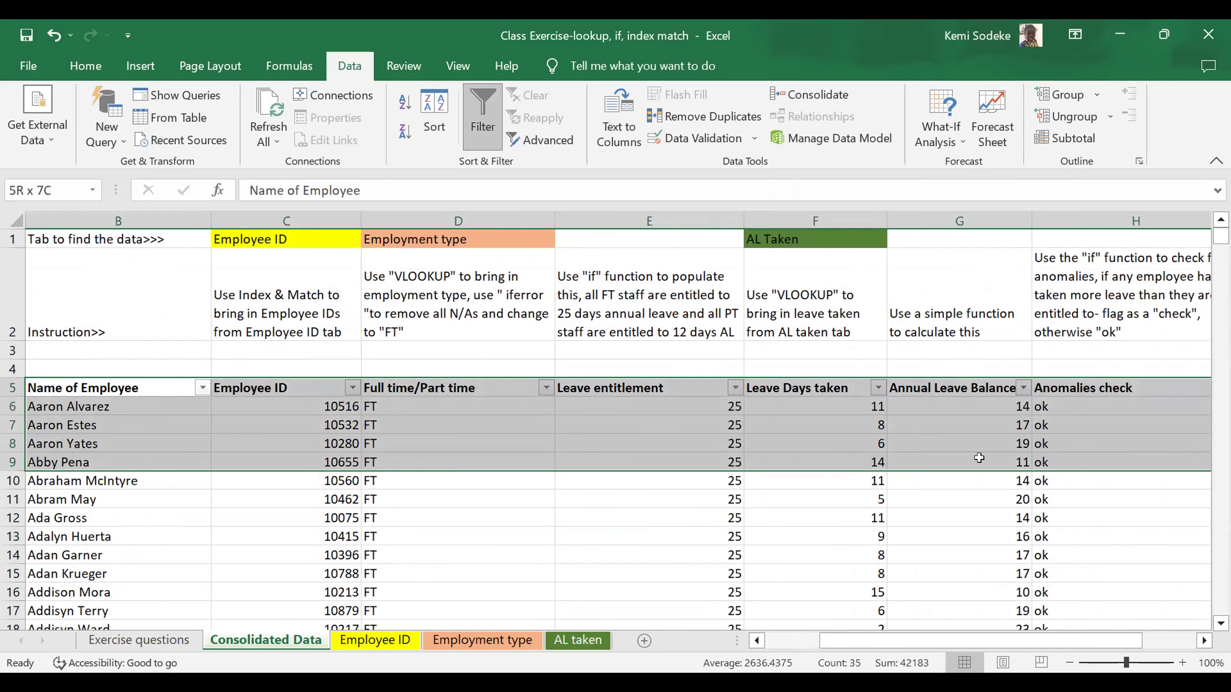
pyautogui.moveTo(979, 458); pyautogui.dragTo(978, 457)
pyautogui.hscroll(1, 979, 458)
pyautogui.hotkey('ctrl', 'shift', 'Down')
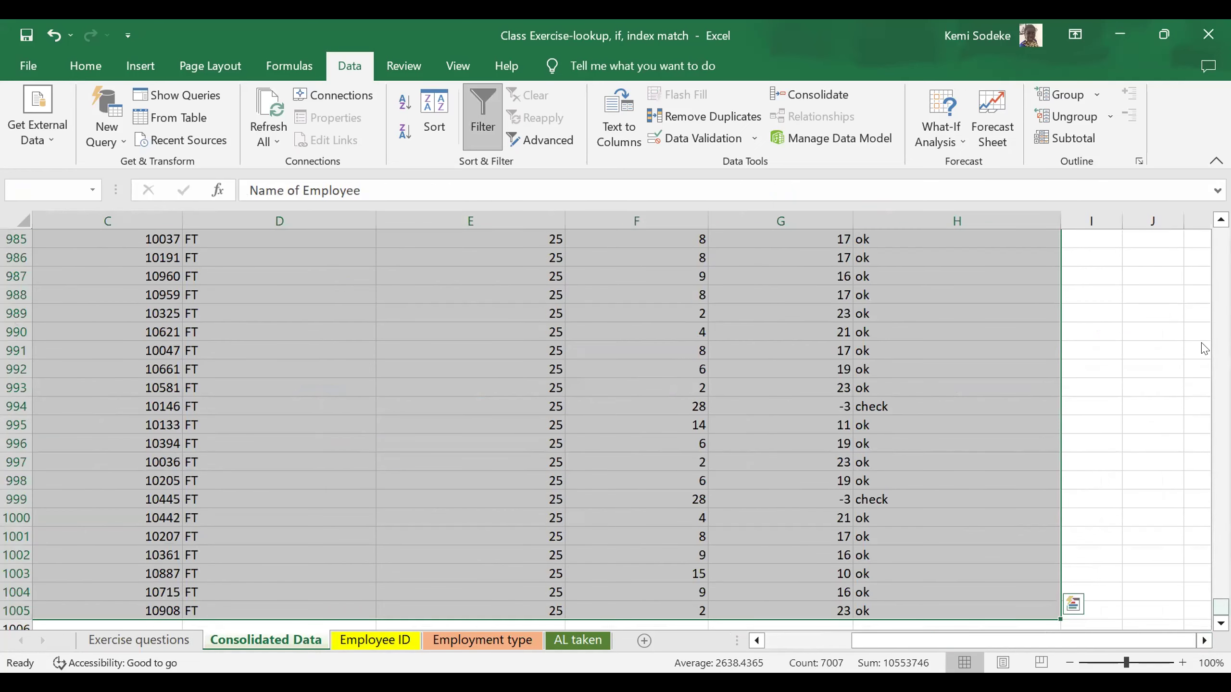
pyautogui.scroll(20, 1204, 348)
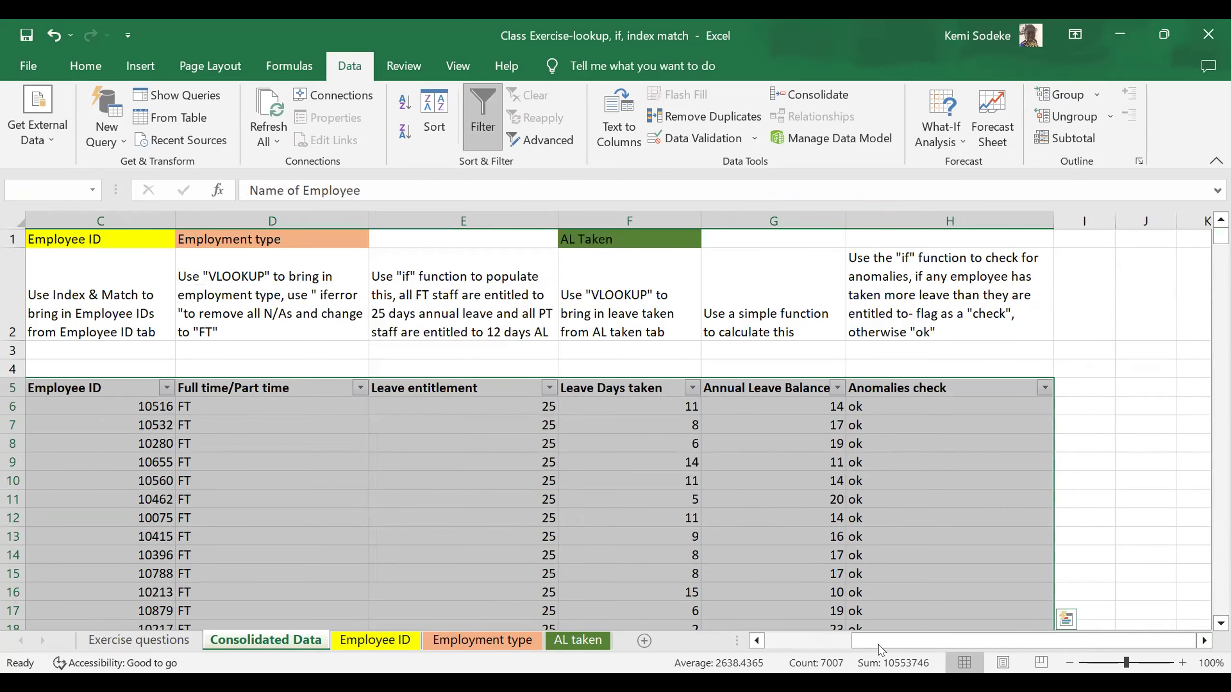
pyautogui.click(771, 641)
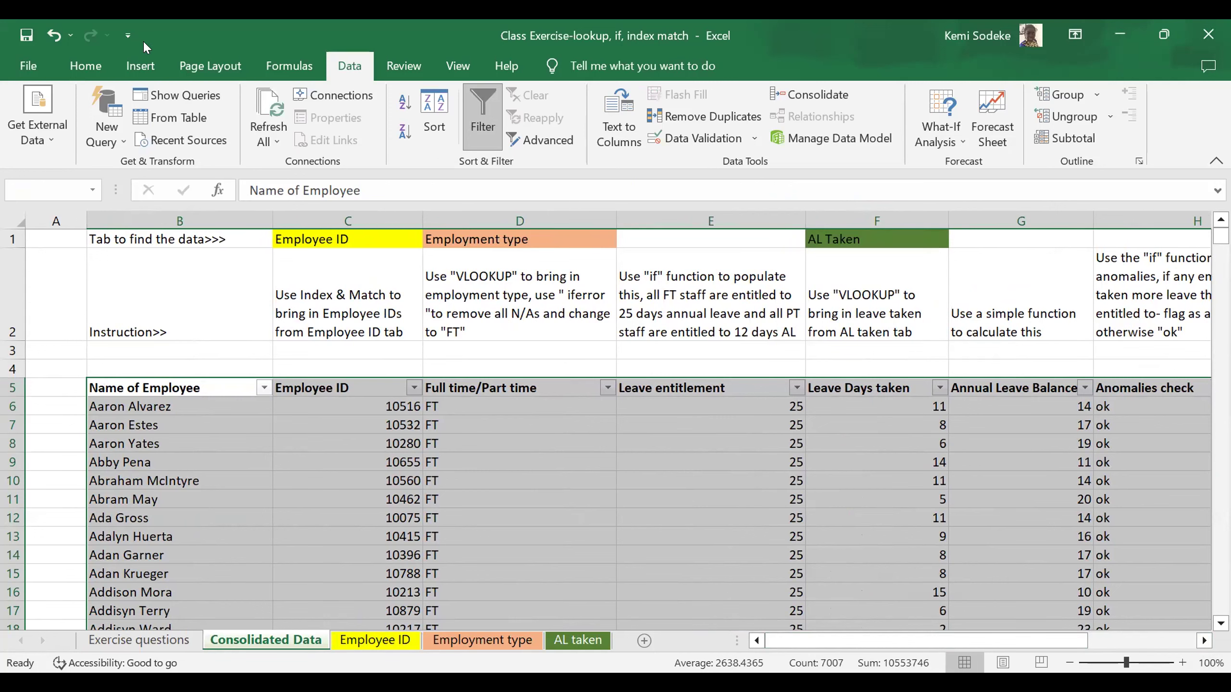
pyautogui.click(140, 66)
pyautogui.click(38, 107)
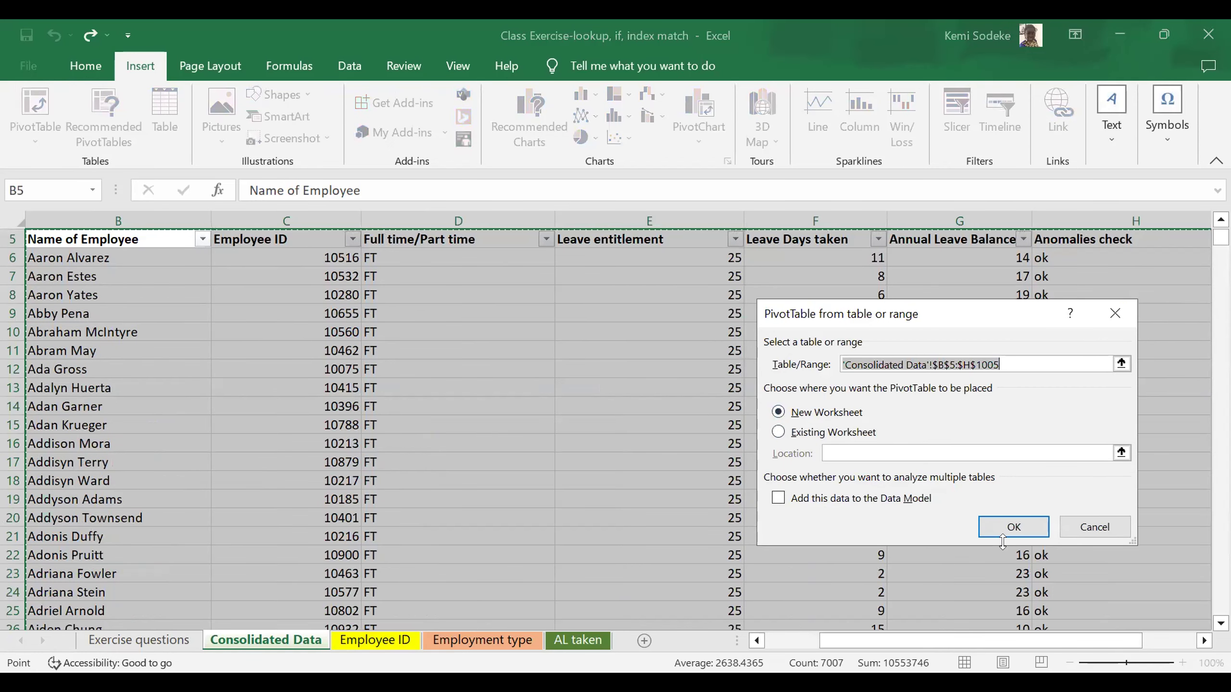
pyautogui.click(1019, 527)
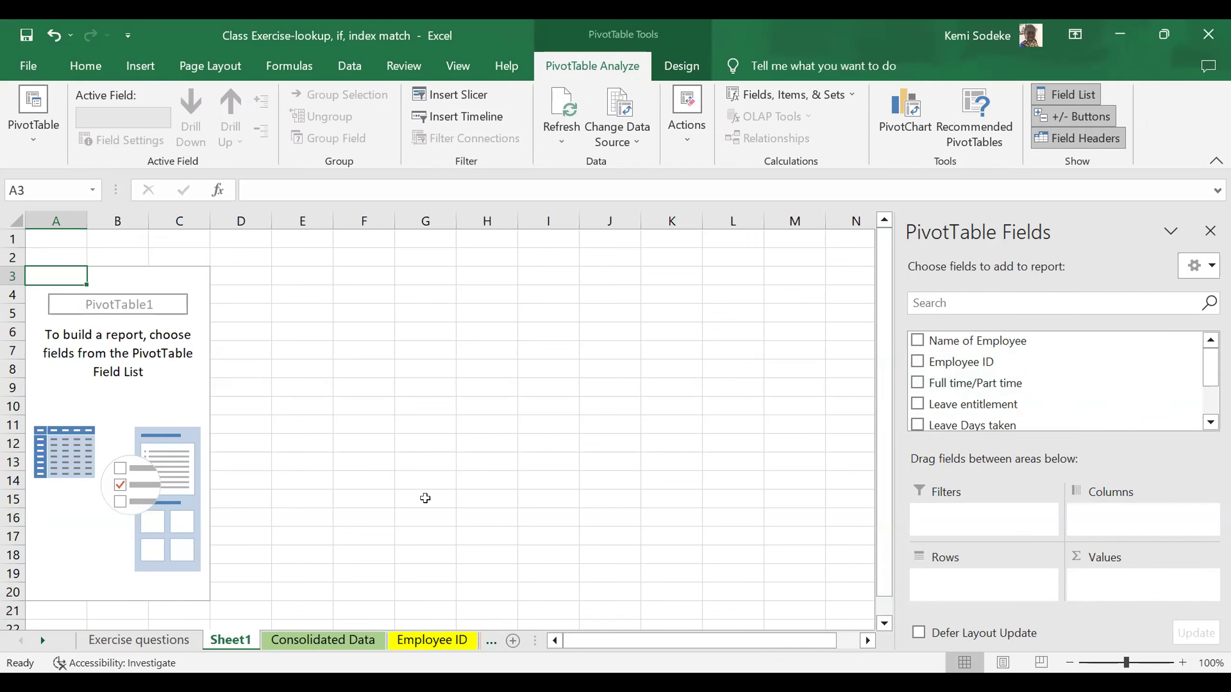
# Review question 2 on the Exercise questions sheet, then build the Sheet1 pivot with Anomalies check as rows and the count of Name of Employee as values
pyautogui.click(179, 643)
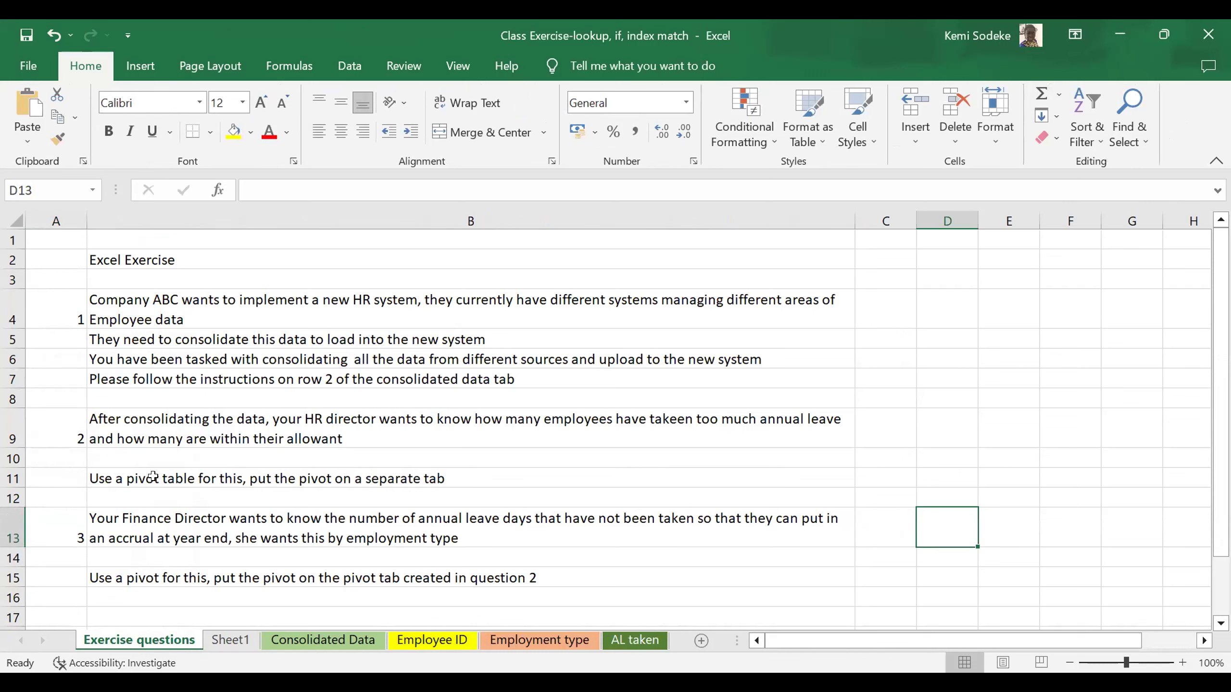
pyautogui.click(129, 436)
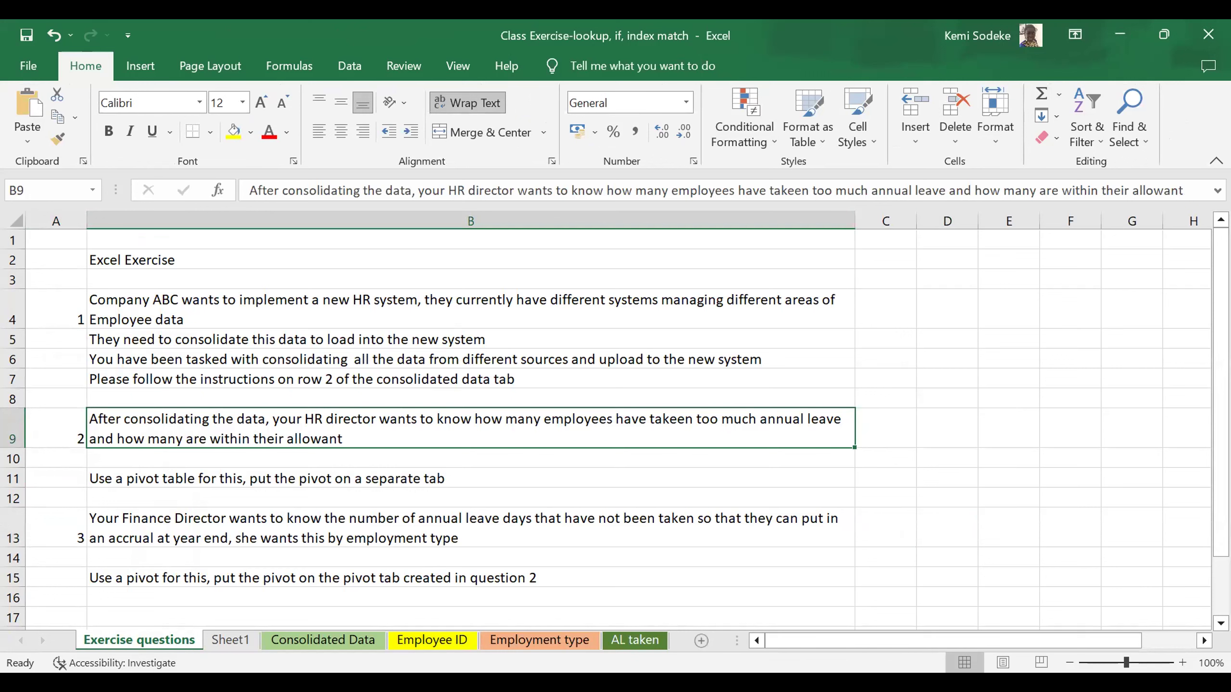
pyautogui.click(233, 640)
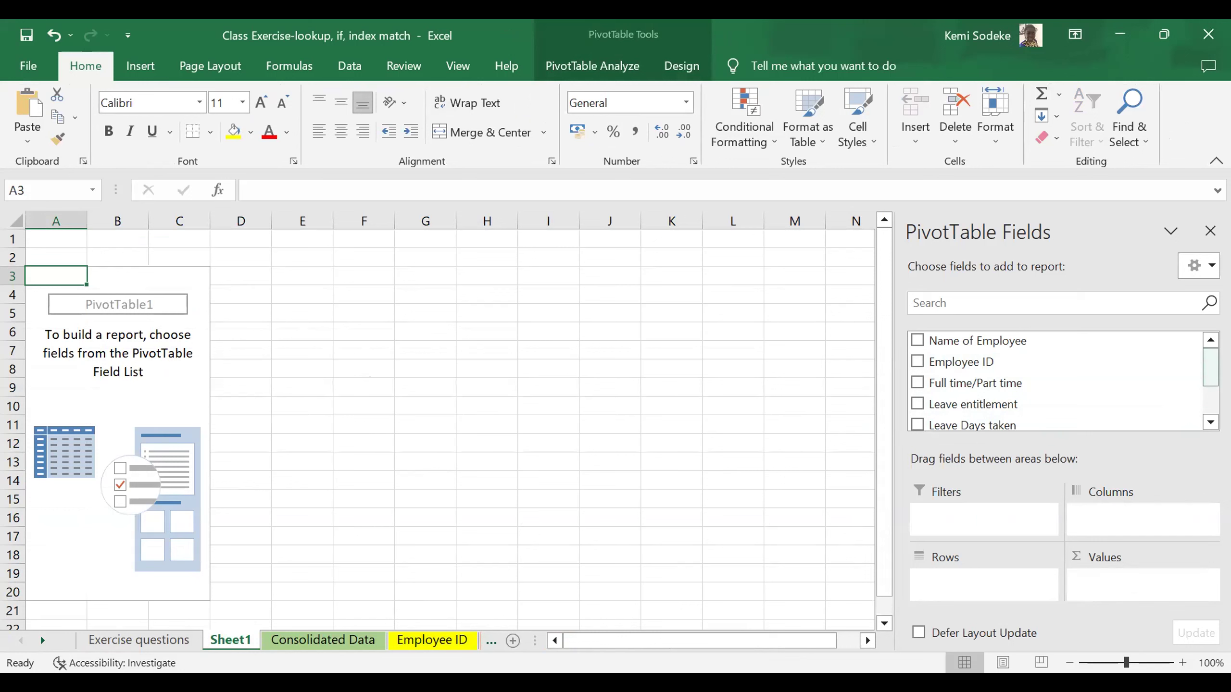
pyautogui.scroll(-2, 993, 388)
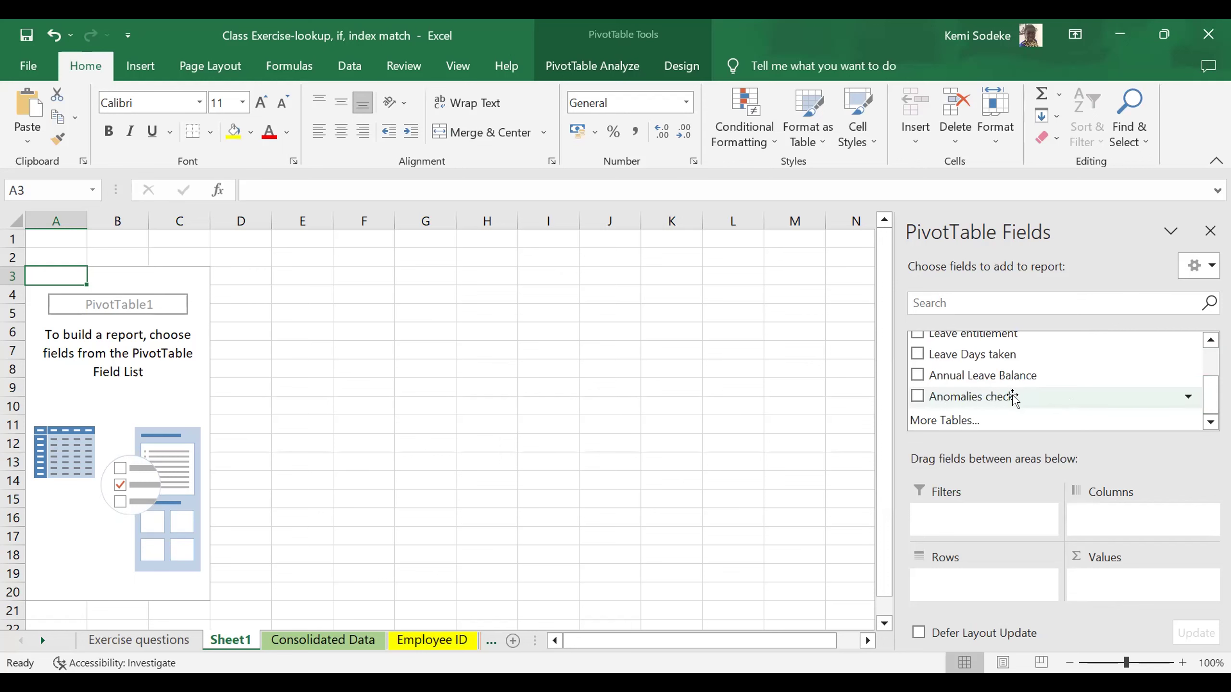
pyautogui.moveTo(1010, 399); pyautogui.dragTo(988, 581)
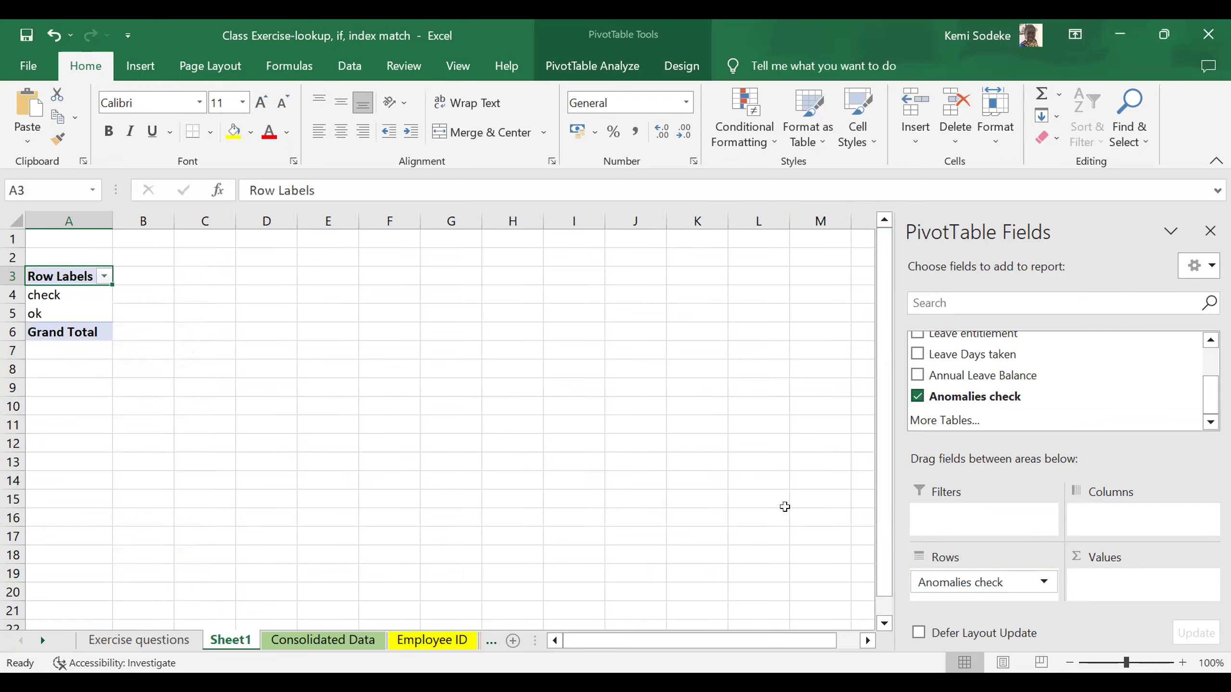
pyautogui.scroll(3, 1199, 397)
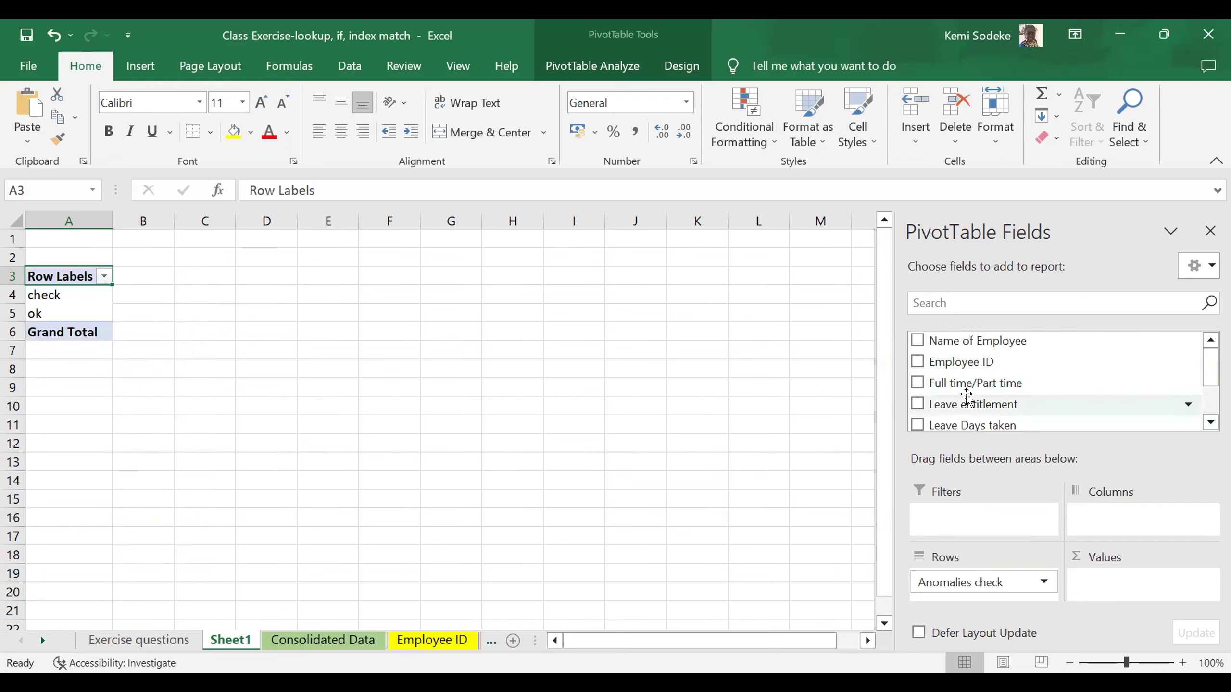
pyautogui.moveTo(997, 341); pyautogui.dragTo(1124, 586)
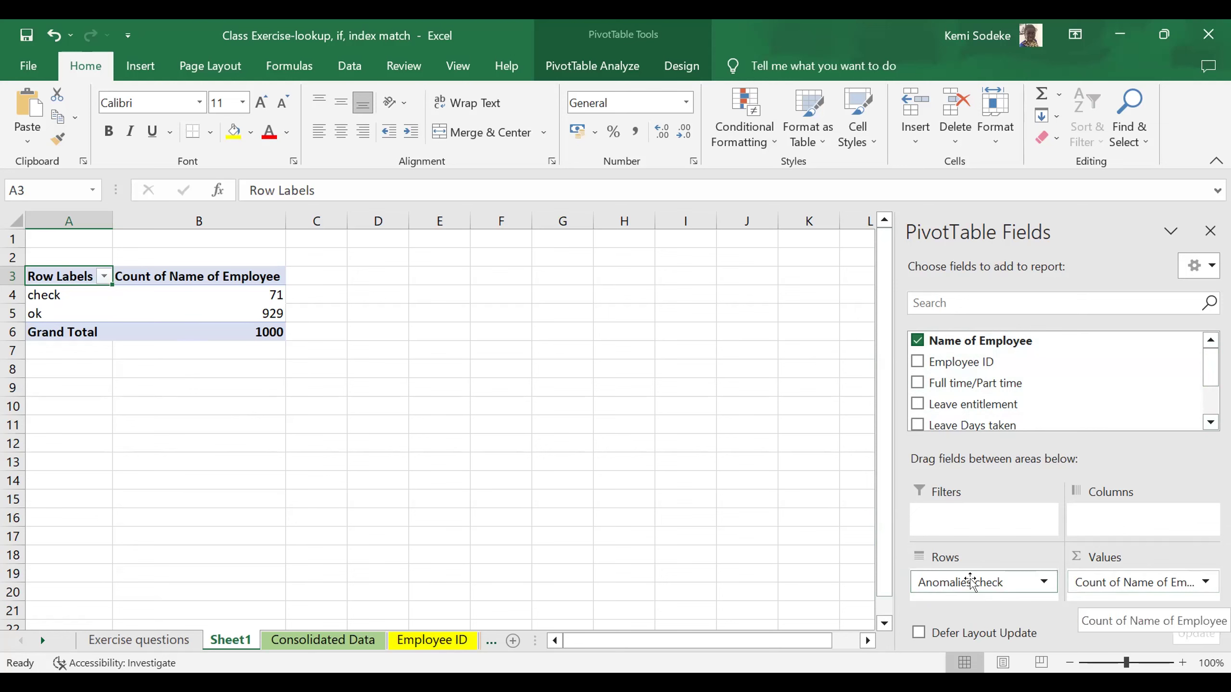
# Move Anomalies check from the pivot's rows to its report filter and filter it to show only "check"
pyautogui.moveTo(981, 580); pyautogui.dragTo(978, 517)
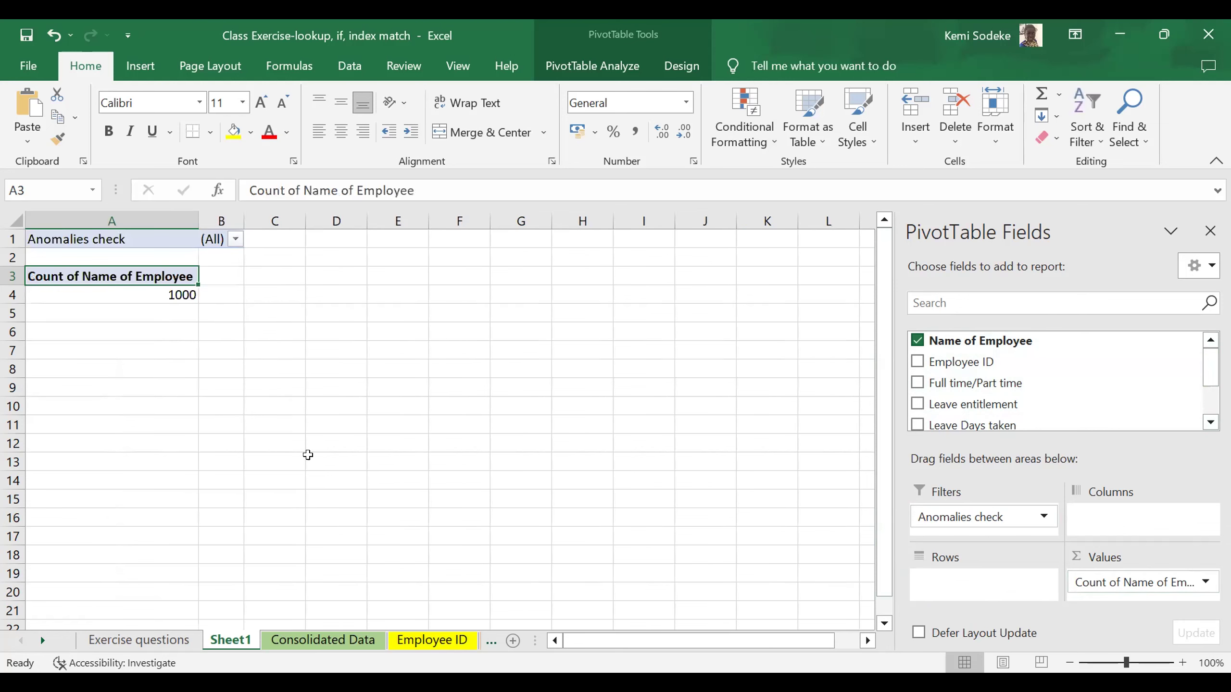
pyautogui.click(235, 239)
pyautogui.click(23, 454)
pyautogui.click(37, 302)
pyautogui.click(37, 302)
pyautogui.click(36, 319)
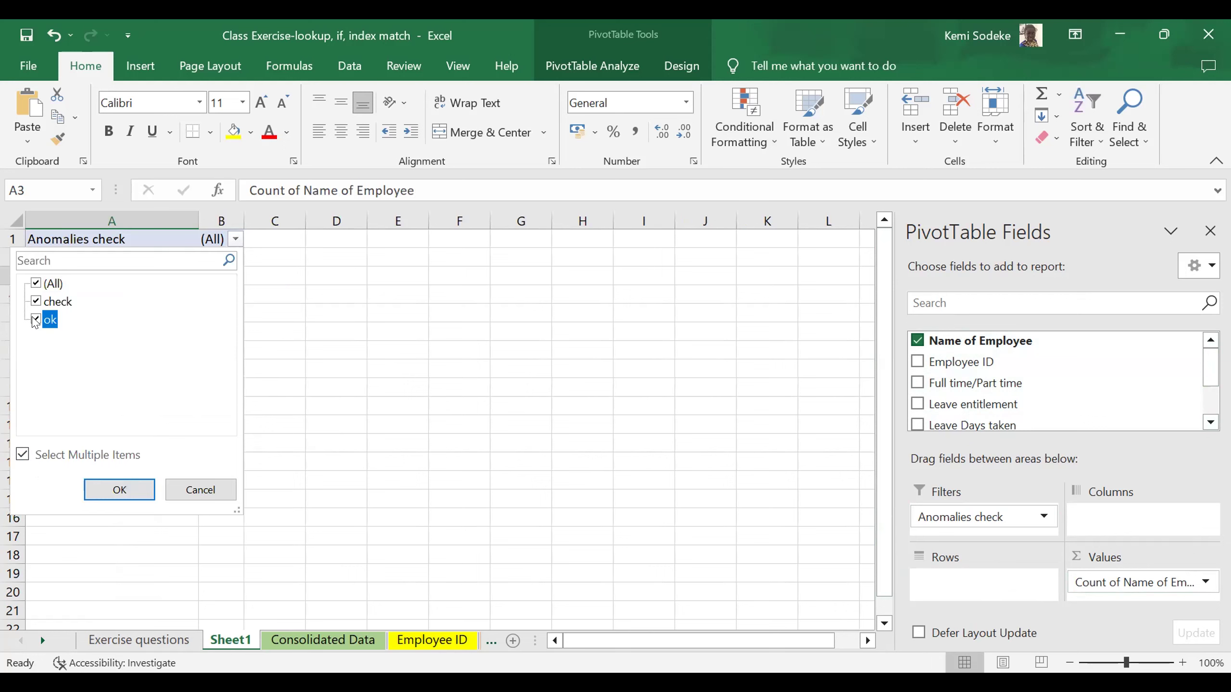
pyautogui.click(127, 491)
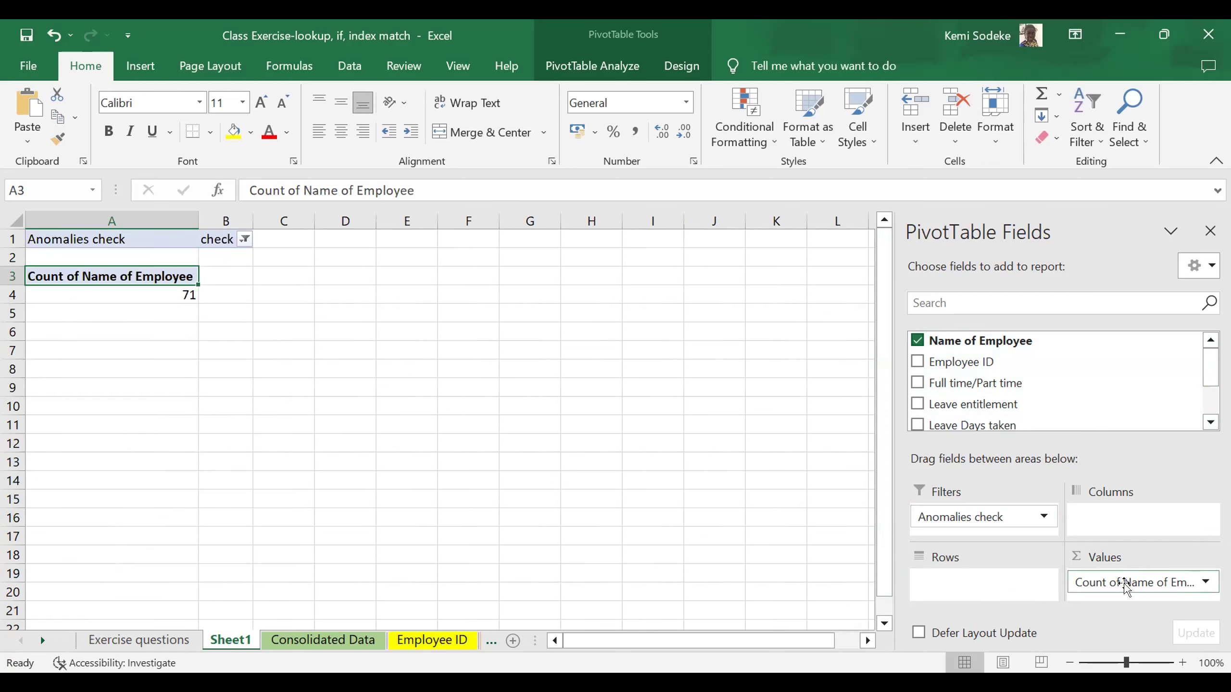
# Move Name of Employee to the pivot's rows, add the sum of Annual Leave Balance as values, and look through the listed employees
pyautogui.moveTo(1135, 583); pyautogui.dragTo(1012, 582)
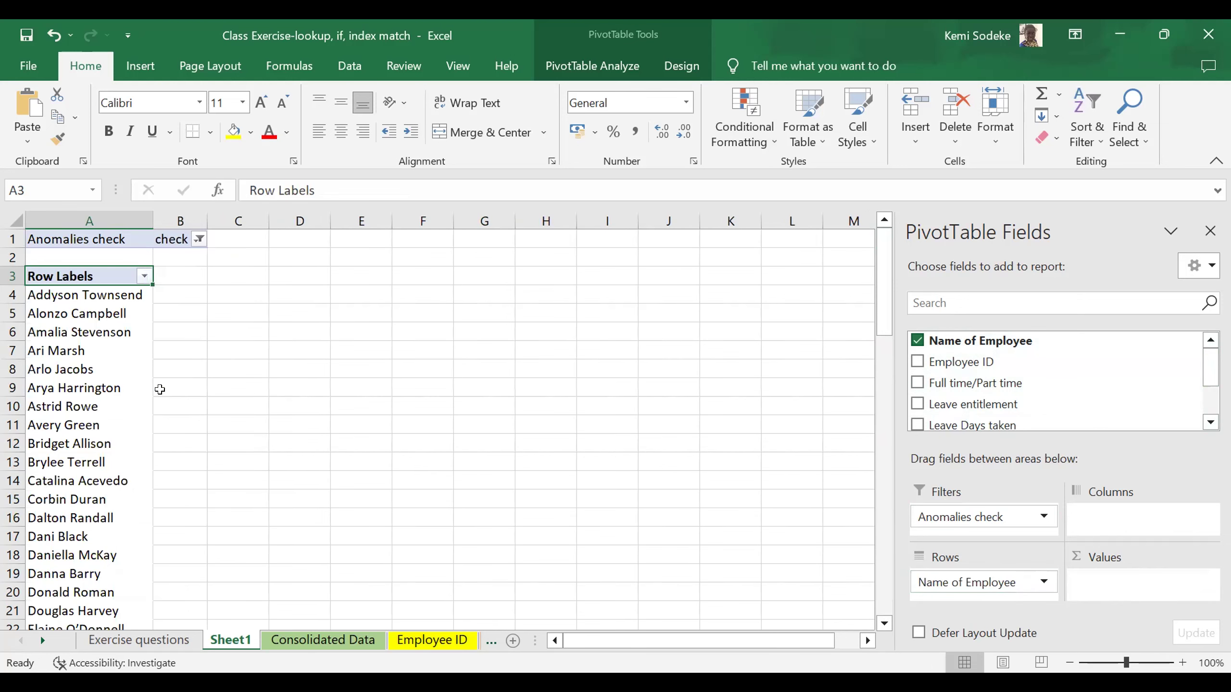
pyautogui.moveTo(1206, 374); pyautogui.dragTo(1206, 398)
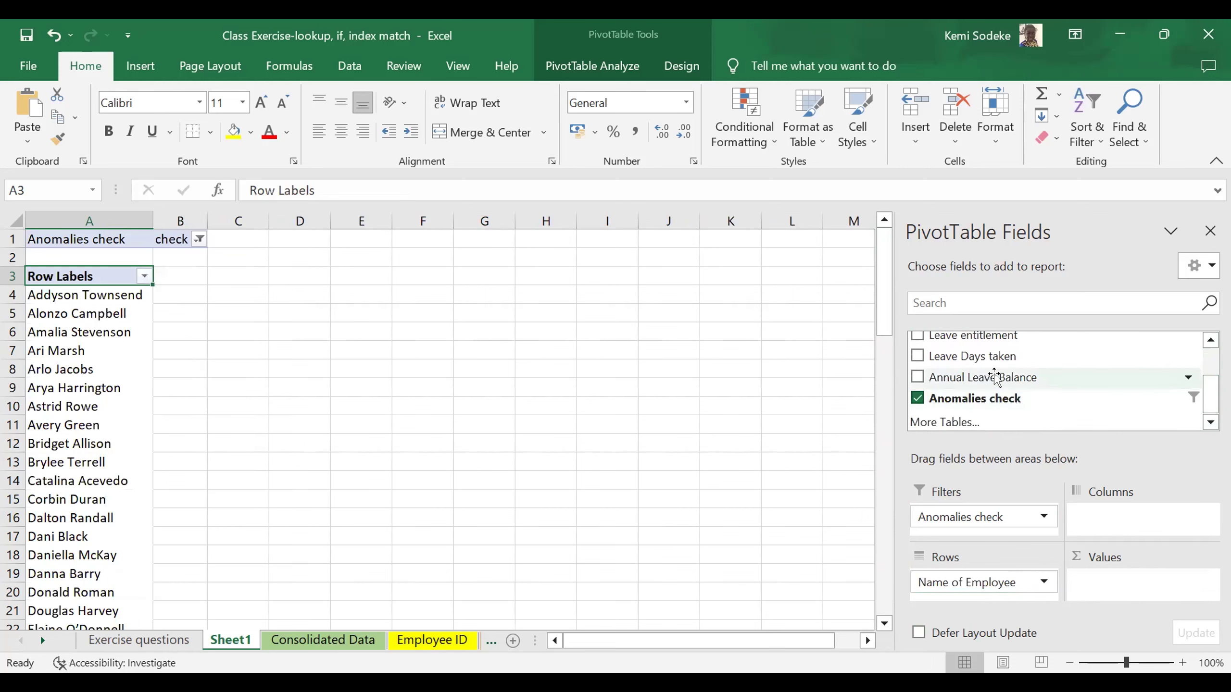
pyautogui.moveTo(994, 378); pyautogui.dragTo(1106, 579)
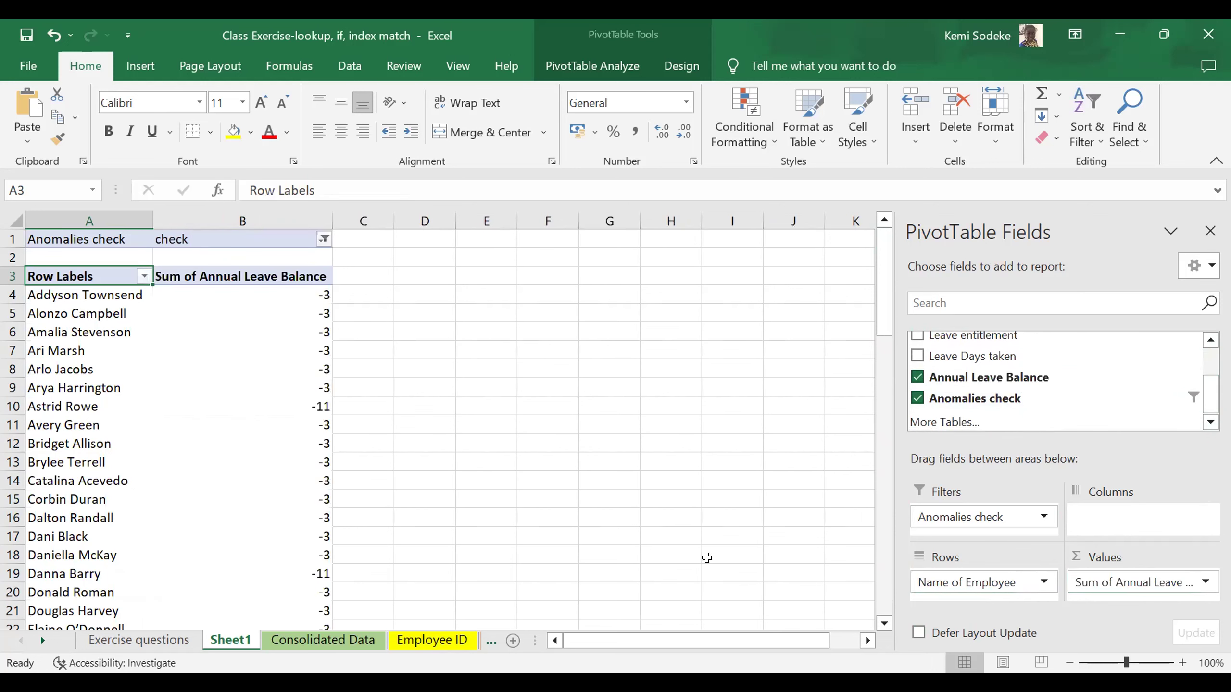
pyautogui.scroll(-1, 106, 465)
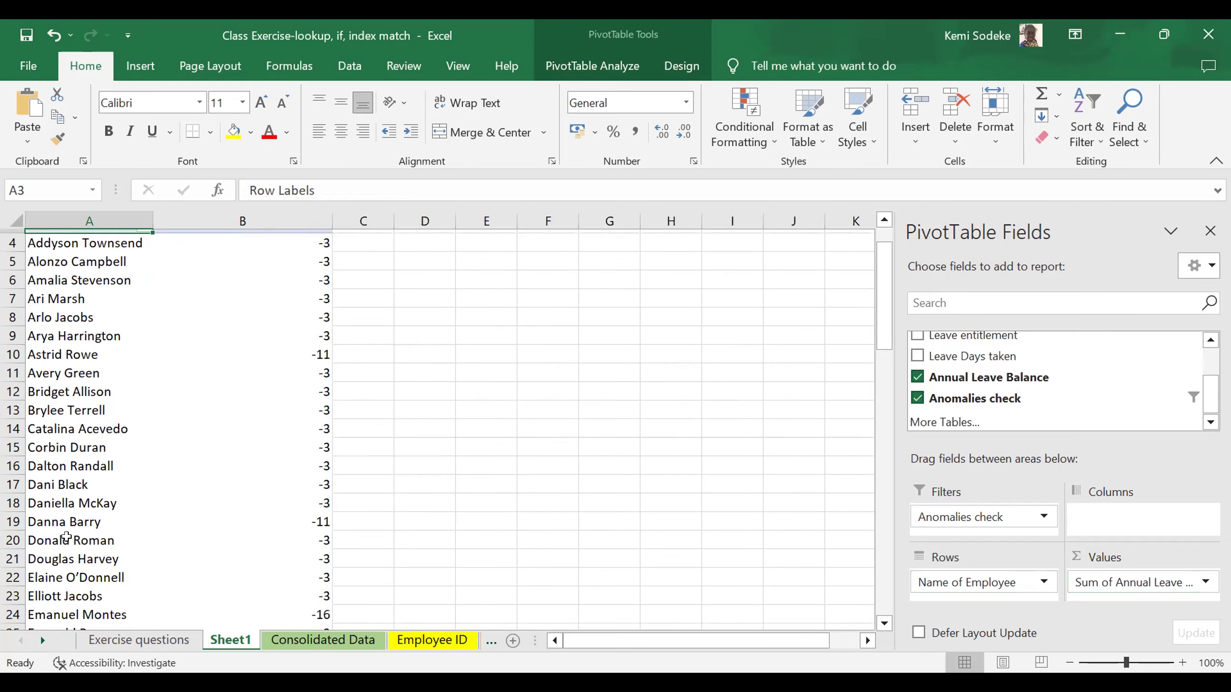
pyautogui.scroll(1, 194, 517)
pyautogui.scroll(-1, 226, 506)
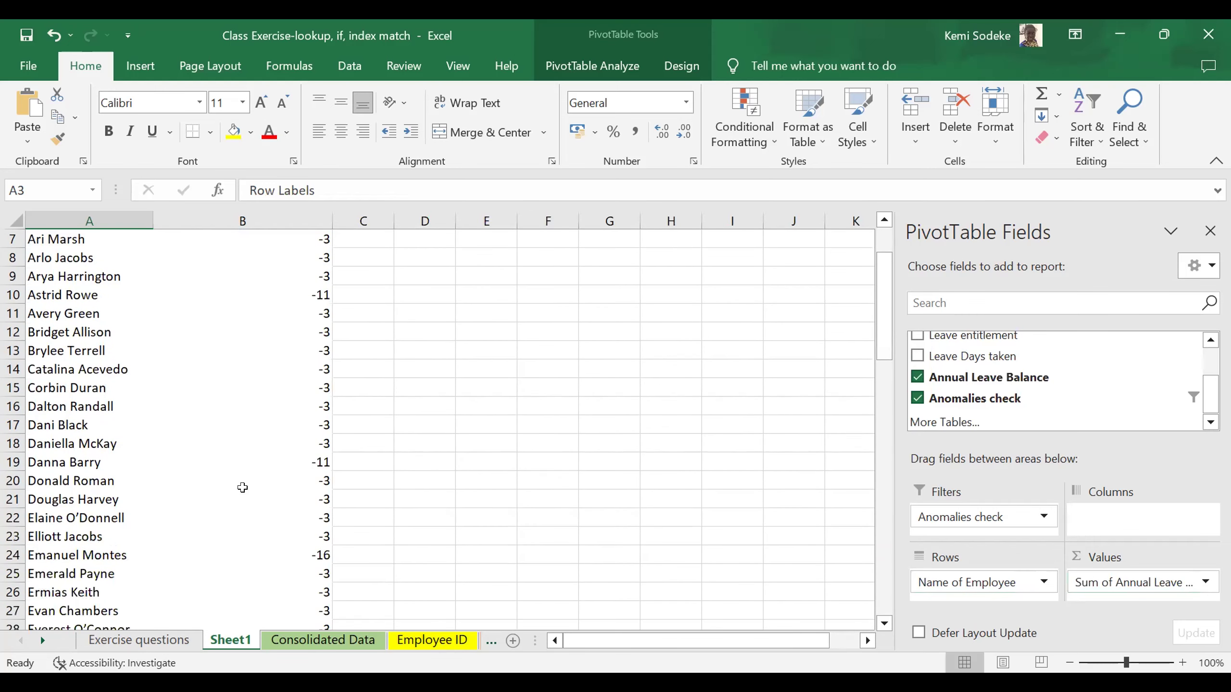
pyautogui.scroll(-1, 269, 530)
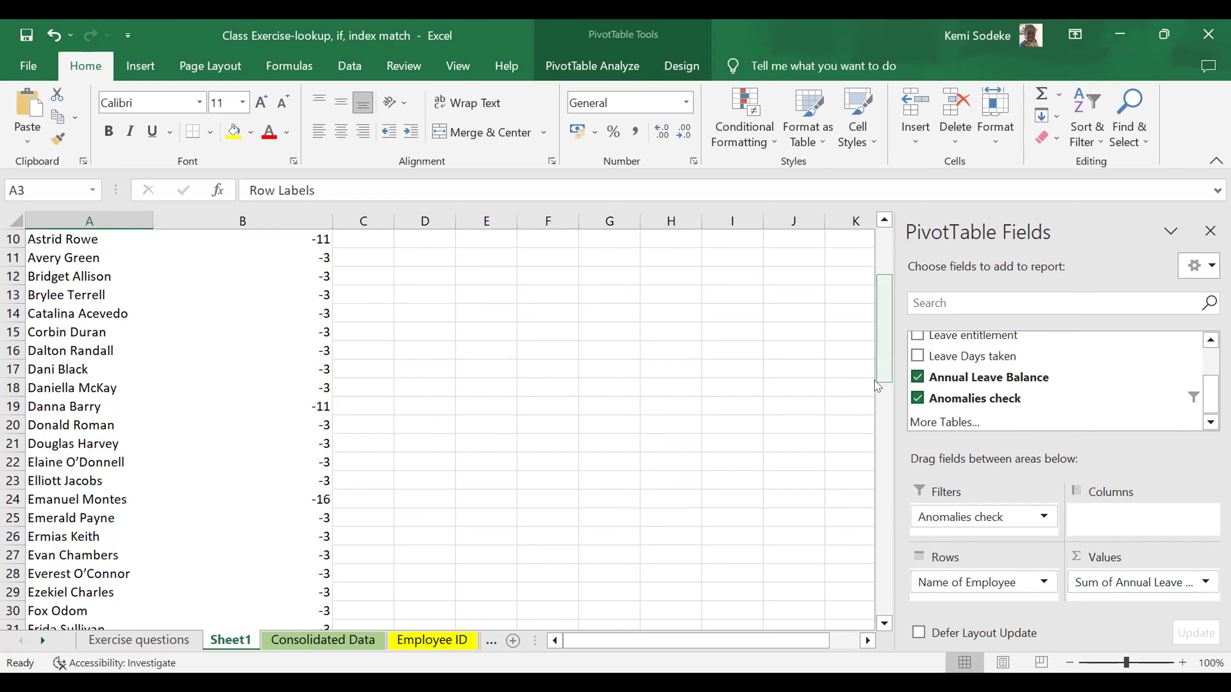
pyautogui.moveTo(884, 383); pyautogui.dragTo(885, 275)
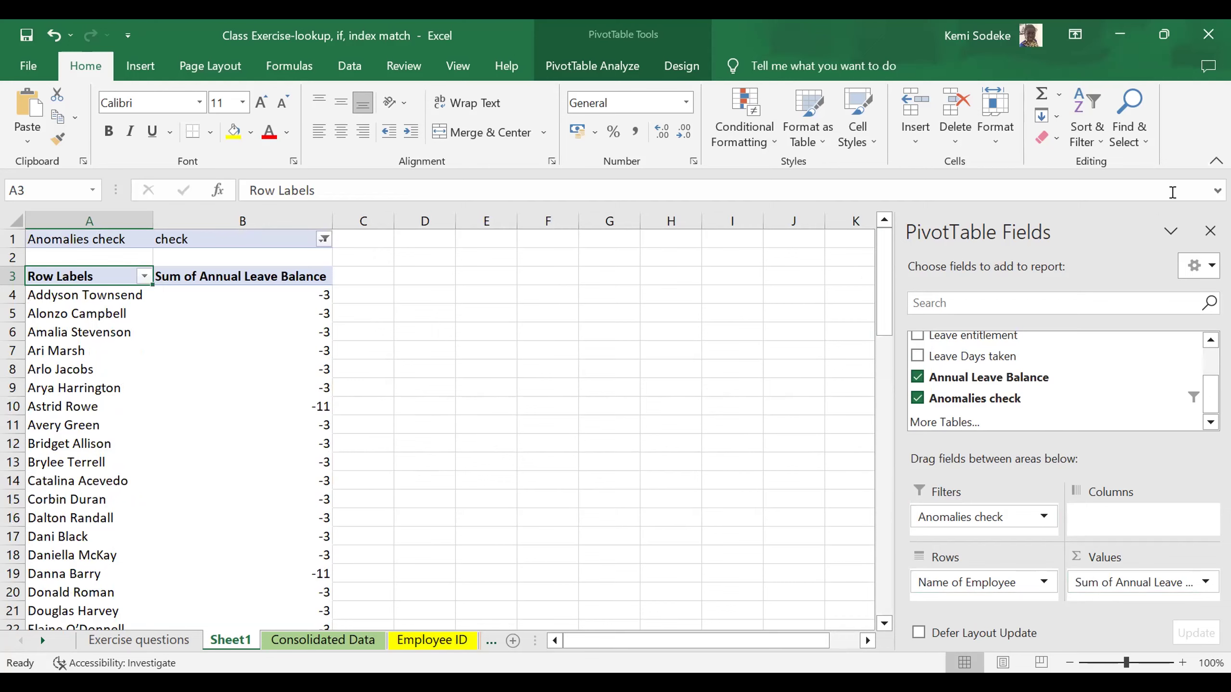
# Close the field list and copy the whole pivot table in columns A:B to a second one starting at column E
pyautogui.click(1210, 231)
pyautogui.click(646, 449)
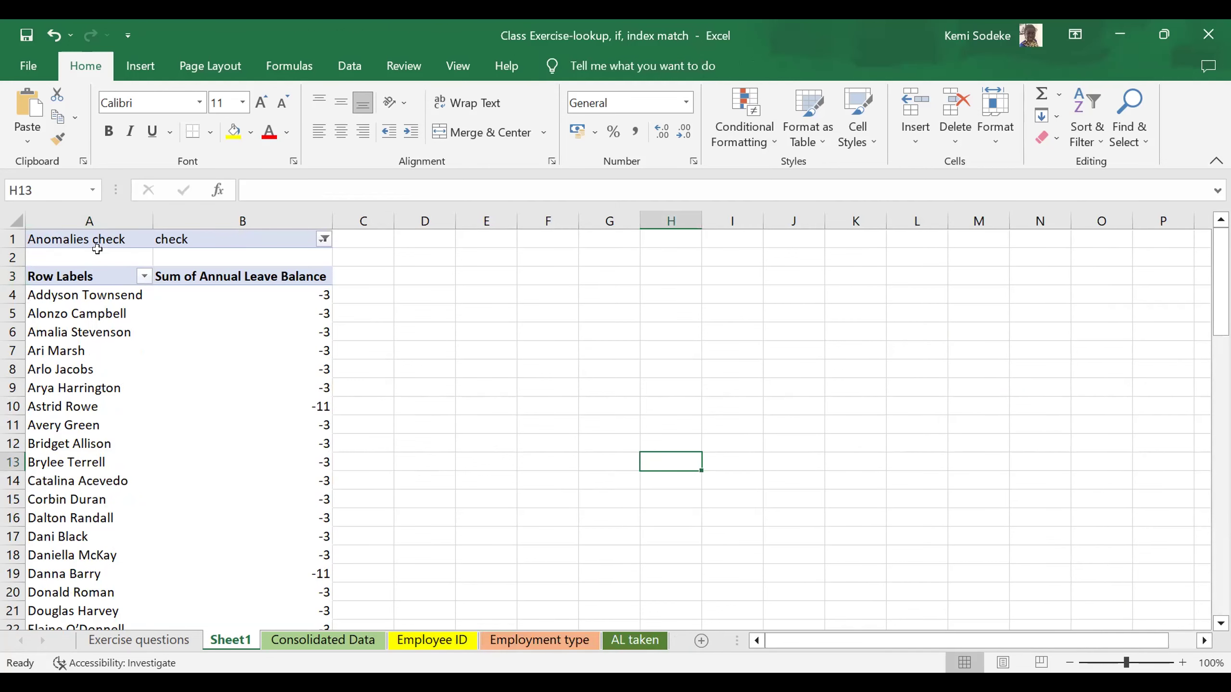
pyautogui.click(67, 220)
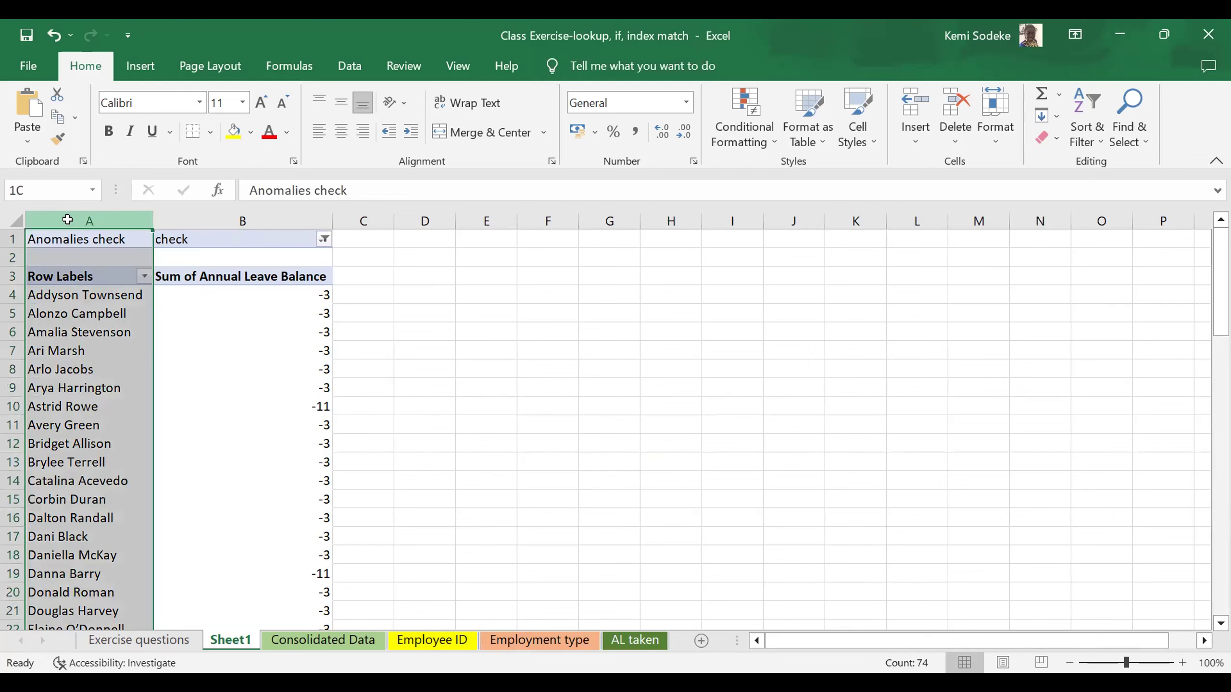
pyautogui.keyDown('shift'); pyautogui.click(260, 224); pyautogui.keyUp('shift')
pyautogui.rightClick(260, 224)
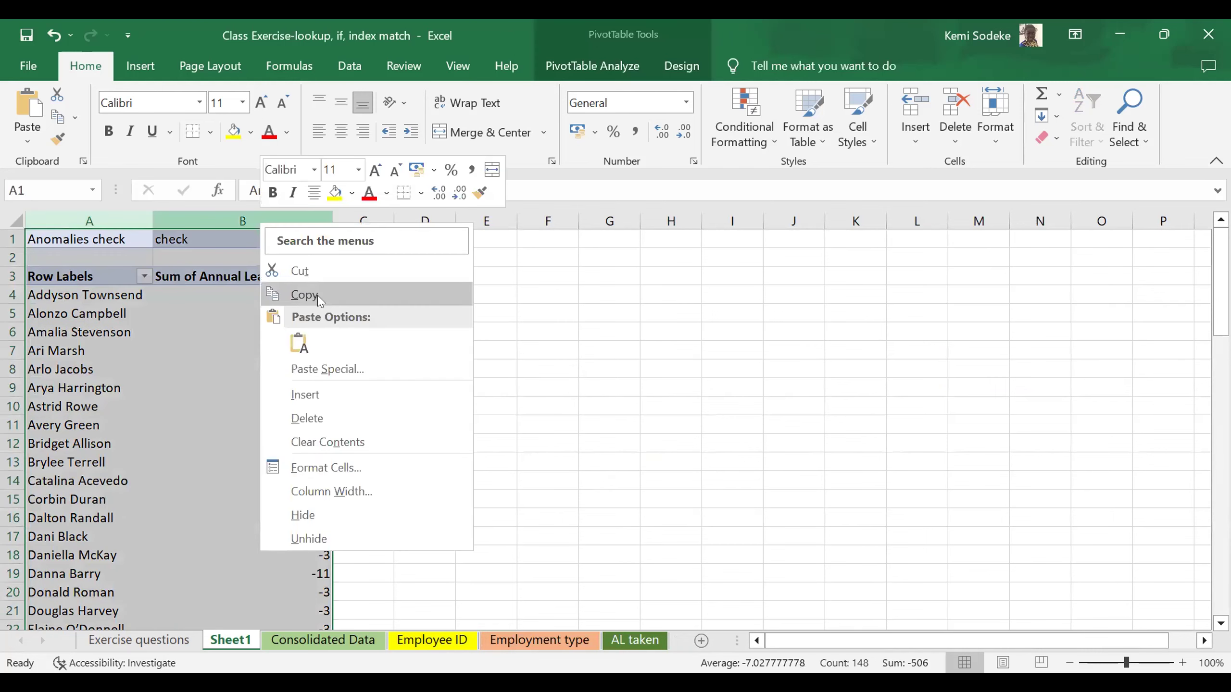
pyautogui.click(320, 297)
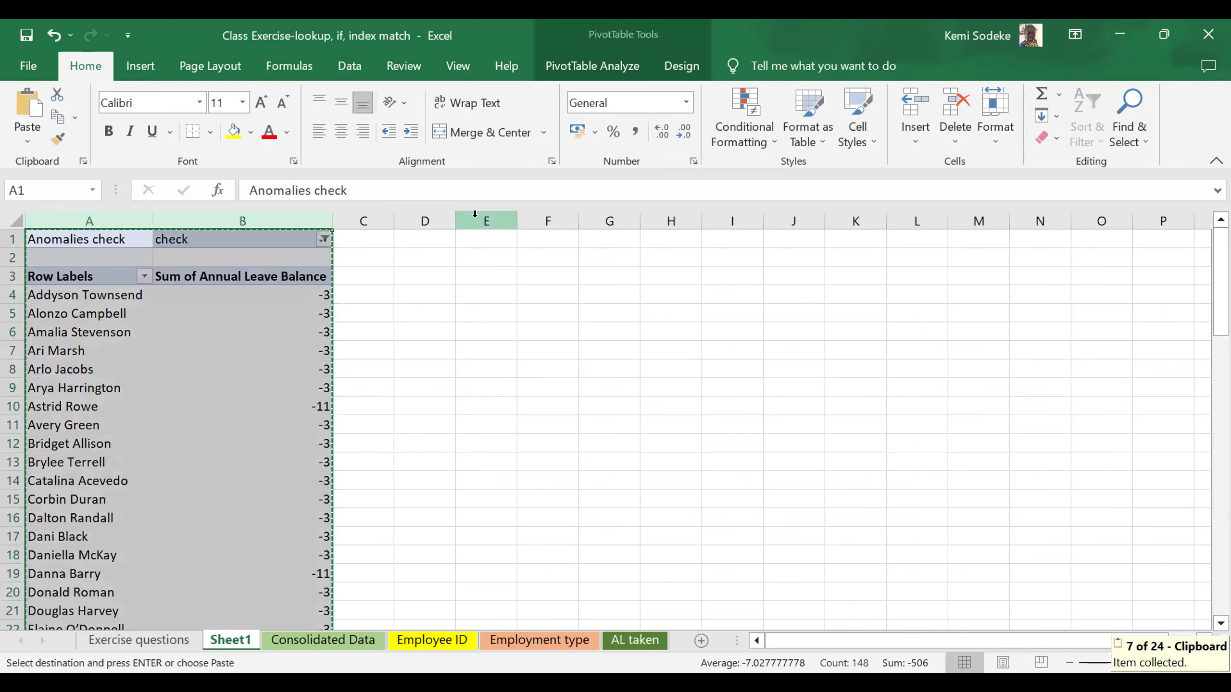
pyautogui.rightClick(475, 216)
pyautogui.click(595, 393)
pyautogui.click(634, 445)
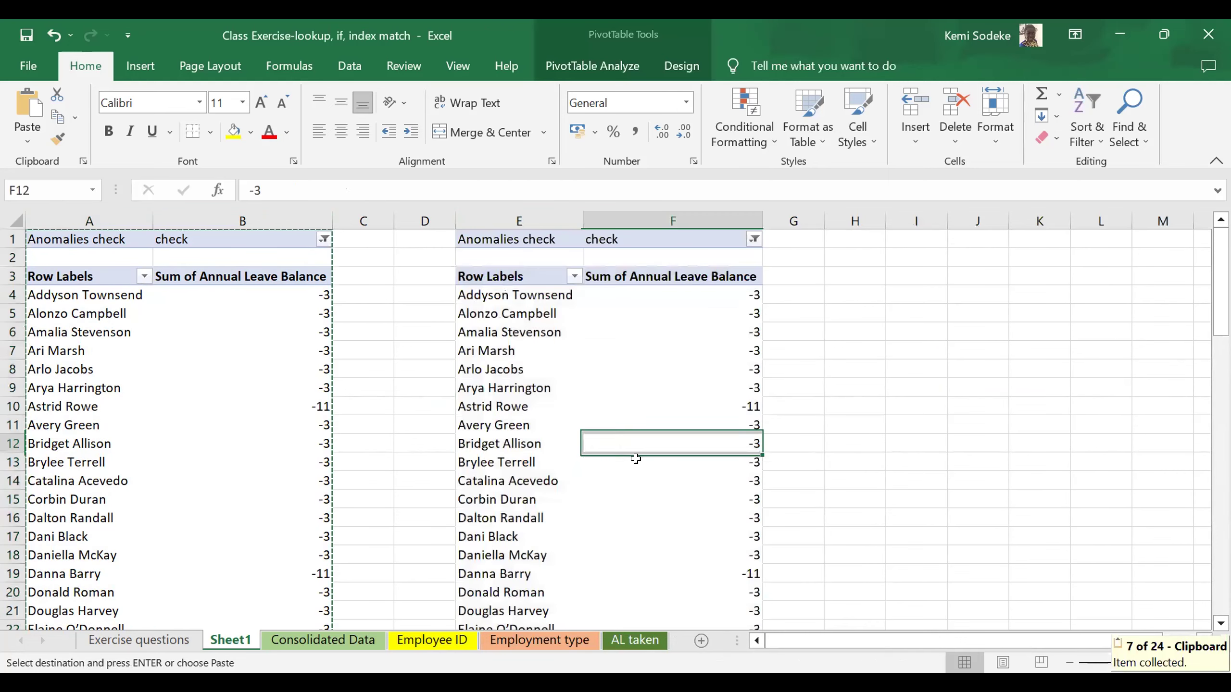
# Show the field list for the copied pivot table in column E and remove Name of Employee from its rows
pyautogui.click(98, 427)
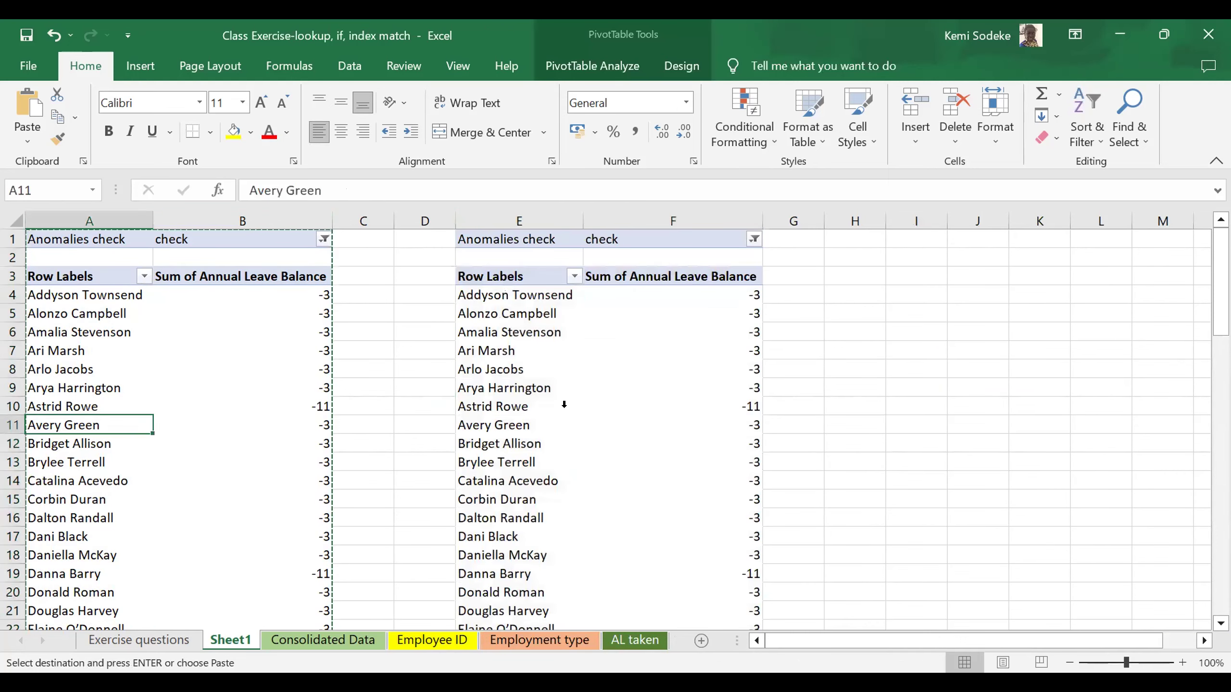
pyautogui.click(652, 352)
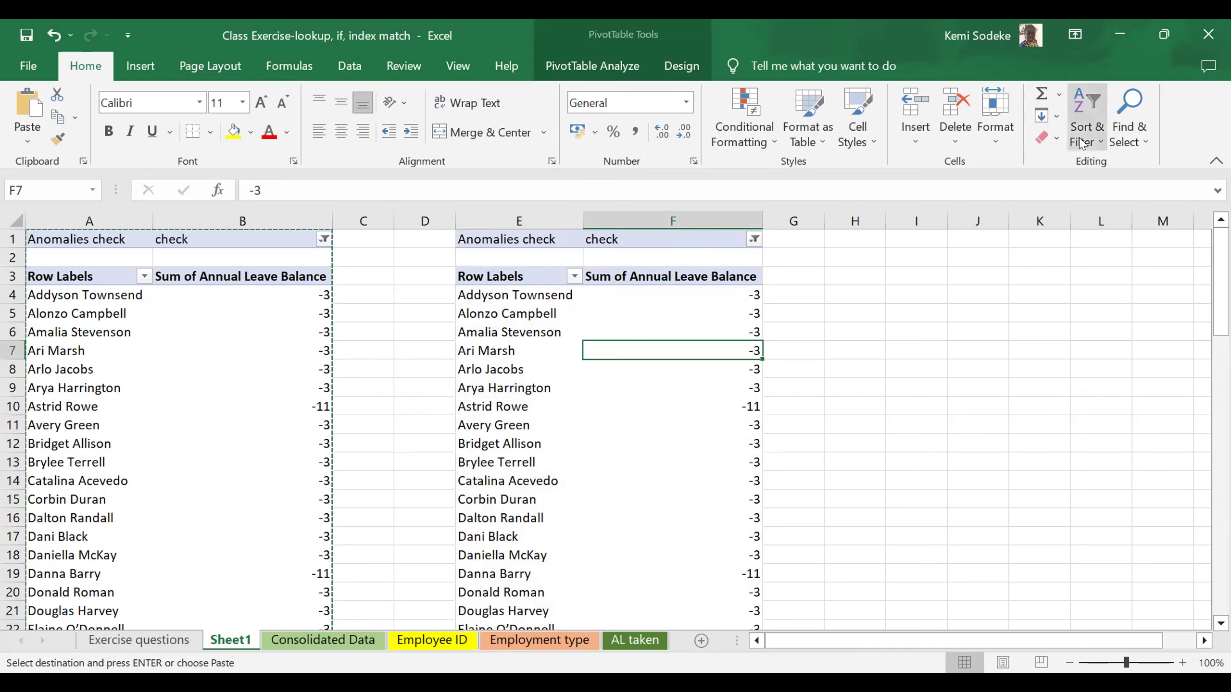
pyautogui.click(587, 67)
pyautogui.click(1069, 100)
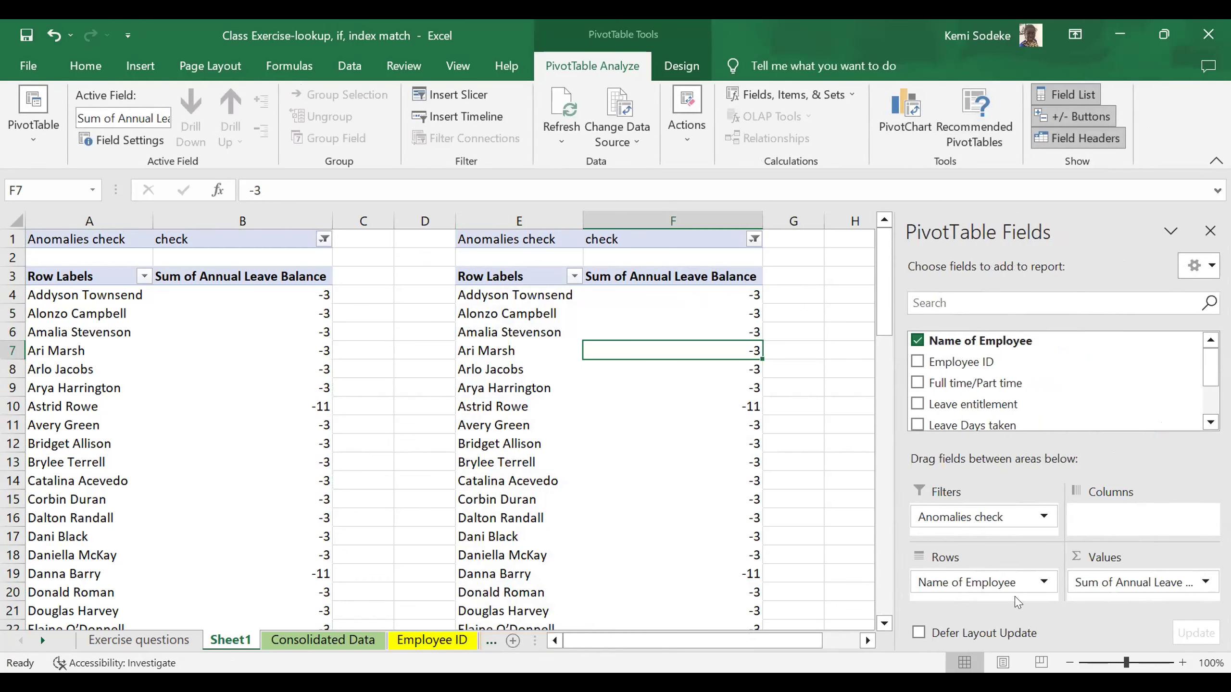
pyautogui.click(918, 341)
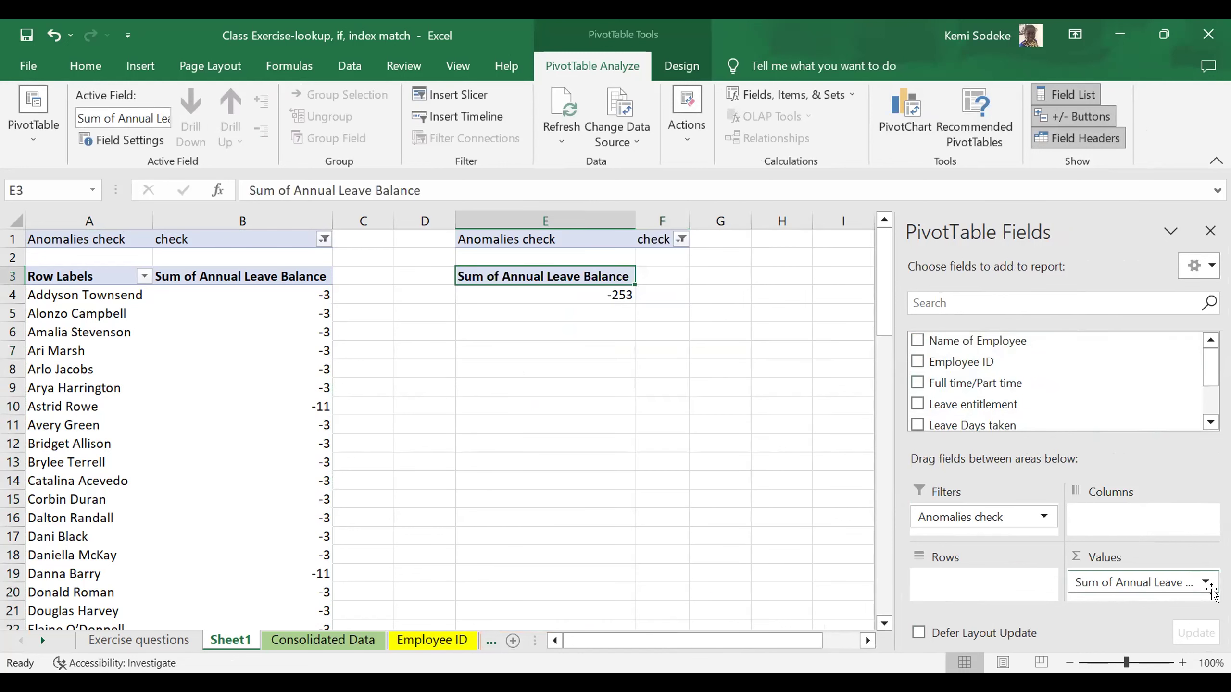
pyautogui.scroll(-3, 945, 394)
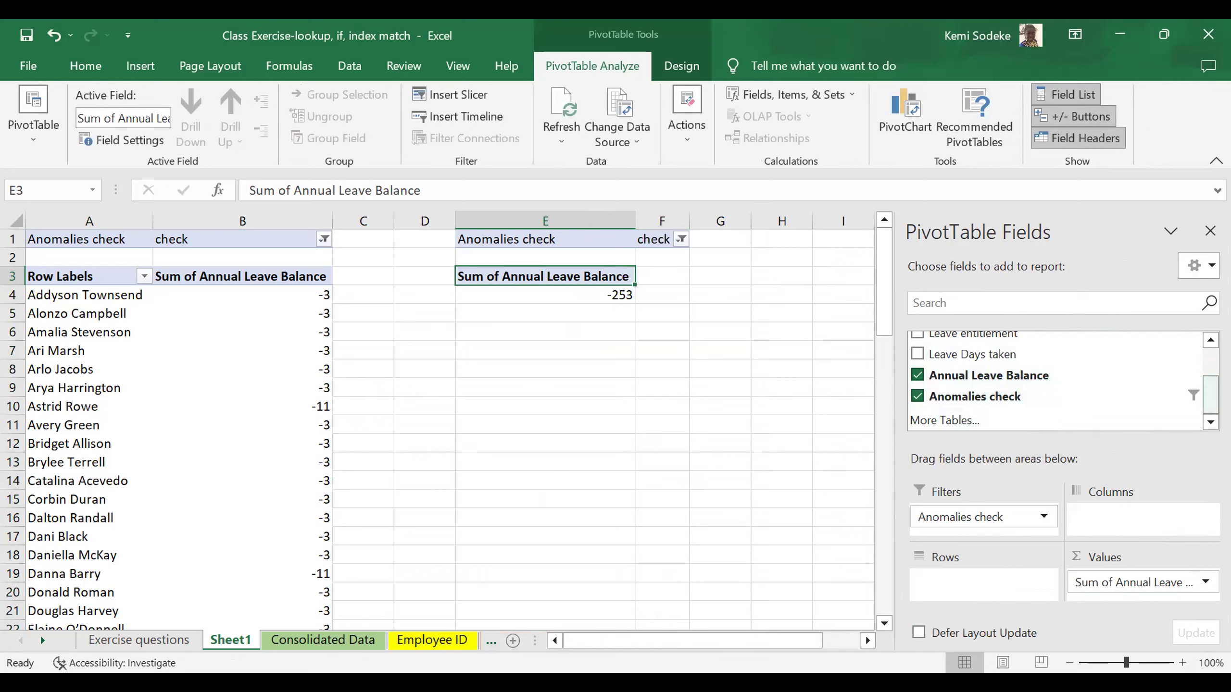
pyautogui.moveTo(1210, 394); pyautogui.dragTo(1210, 367)
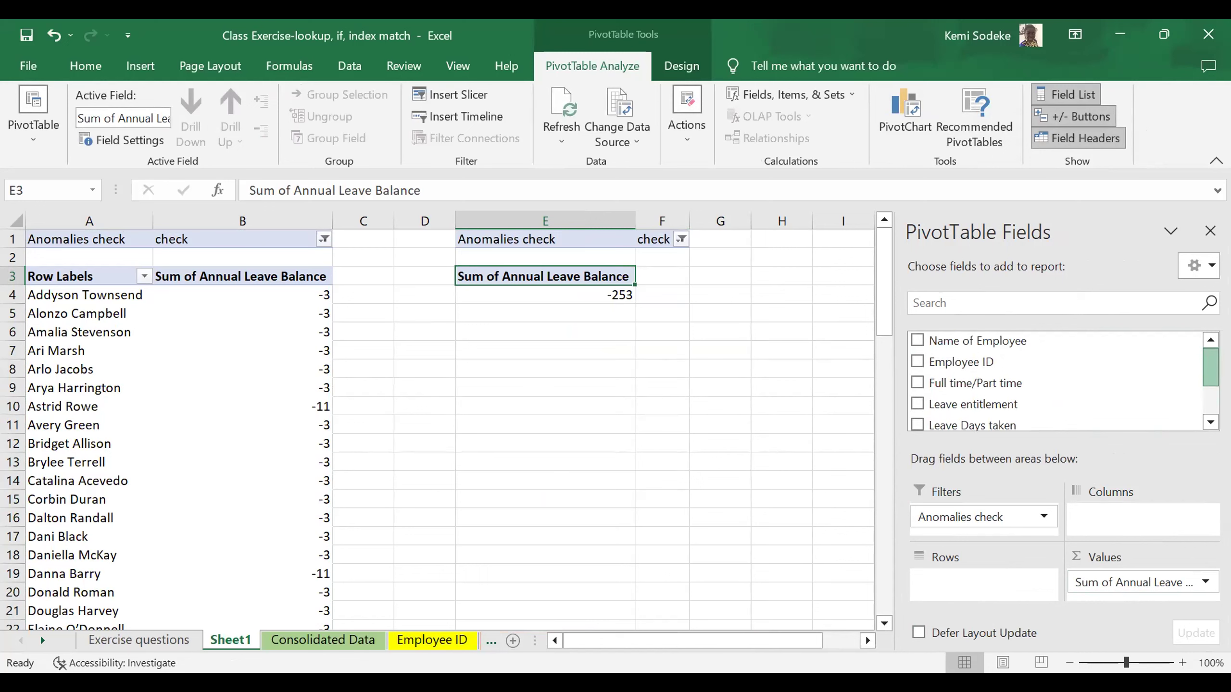
# Break the second pivot table's leave balance down by Full time/Part time in rows and filter Anomalies check to ok only
pyautogui.moveTo(984, 383); pyautogui.dragTo(991, 581)
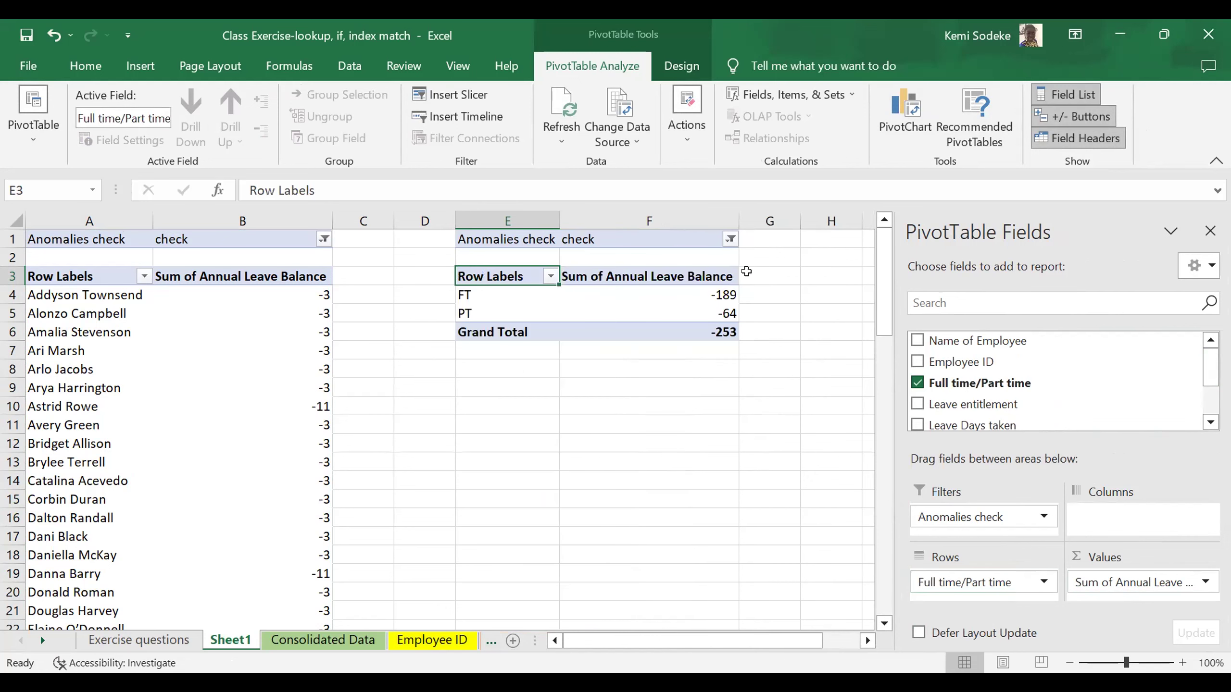
pyautogui.click(730, 239)
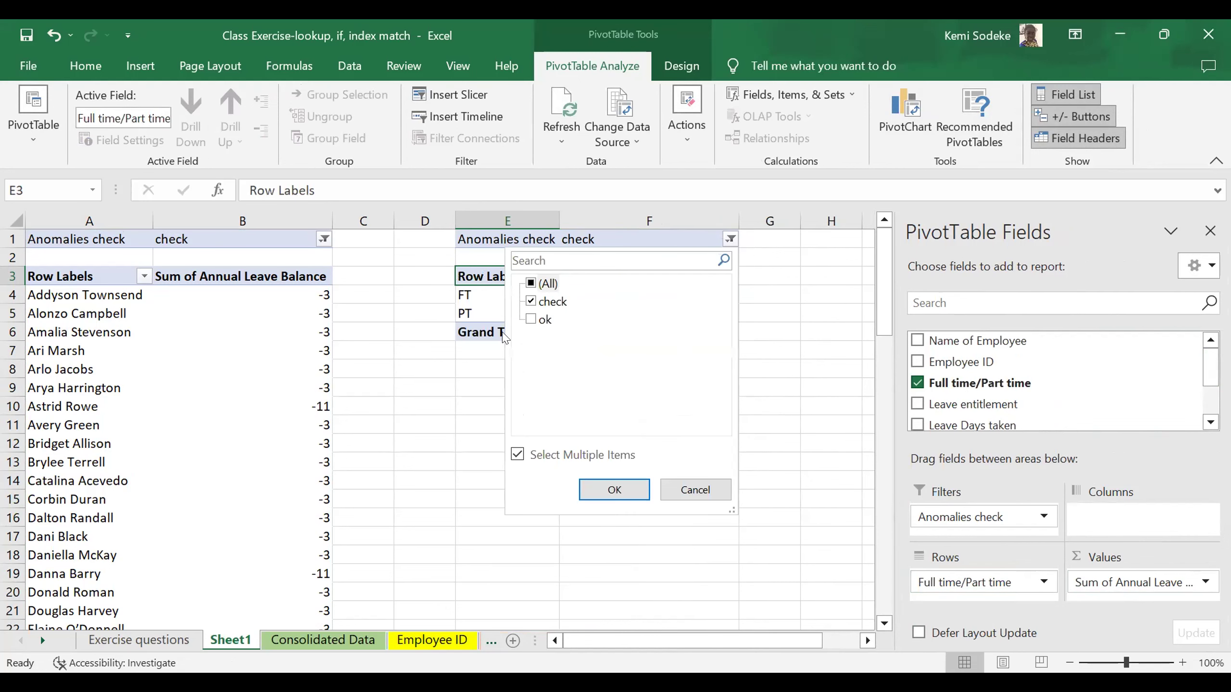
pyautogui.click(530, 302)
pyautogui.click(531, 320)
pyautogui.click(616, 486)
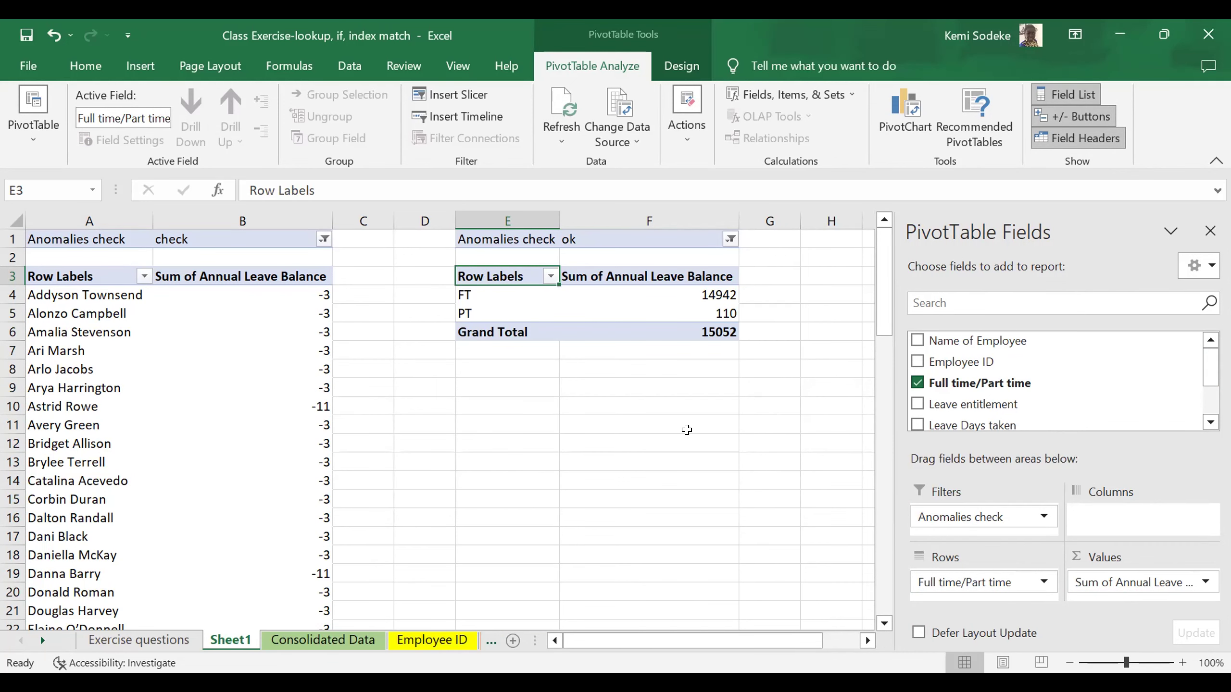
pyautogui.click(687, 435)
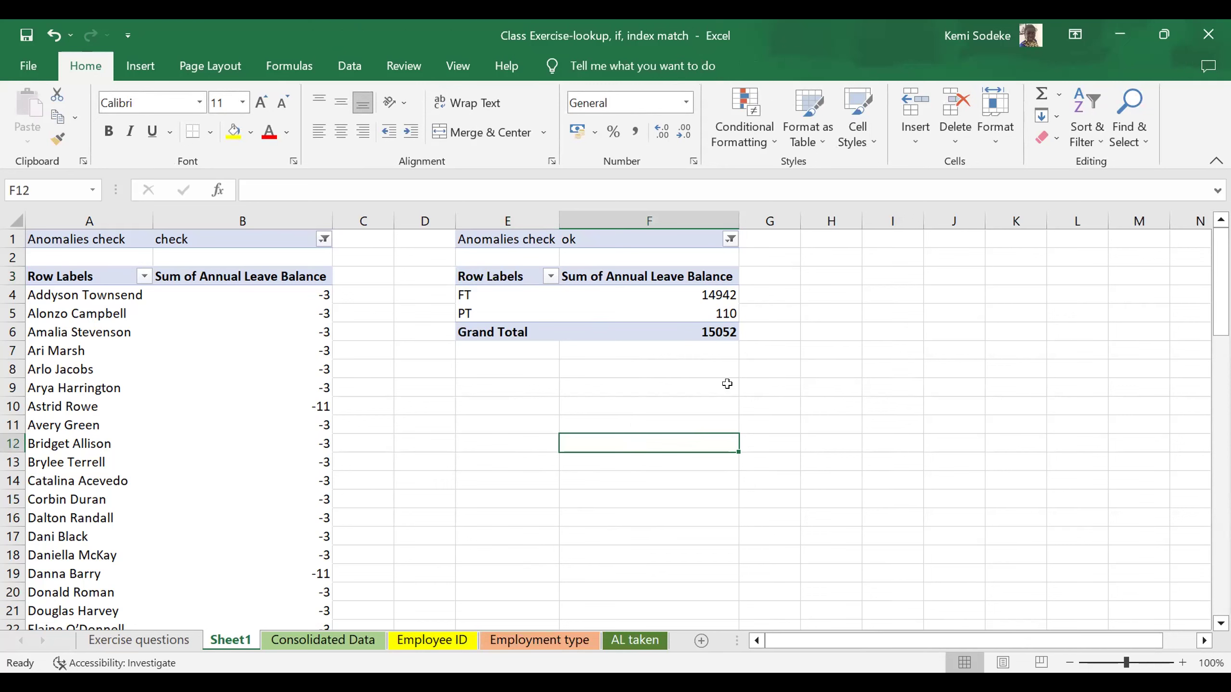
pyautogui.click(627, 363)
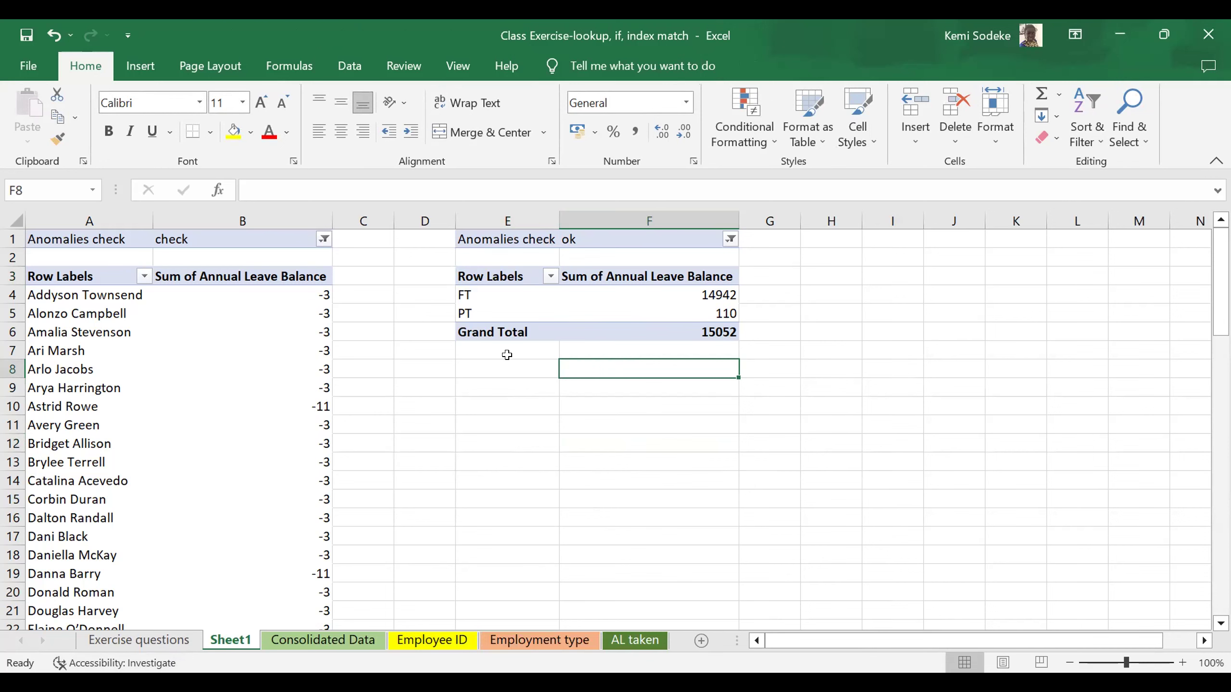
pyautogui.click(551, 297)
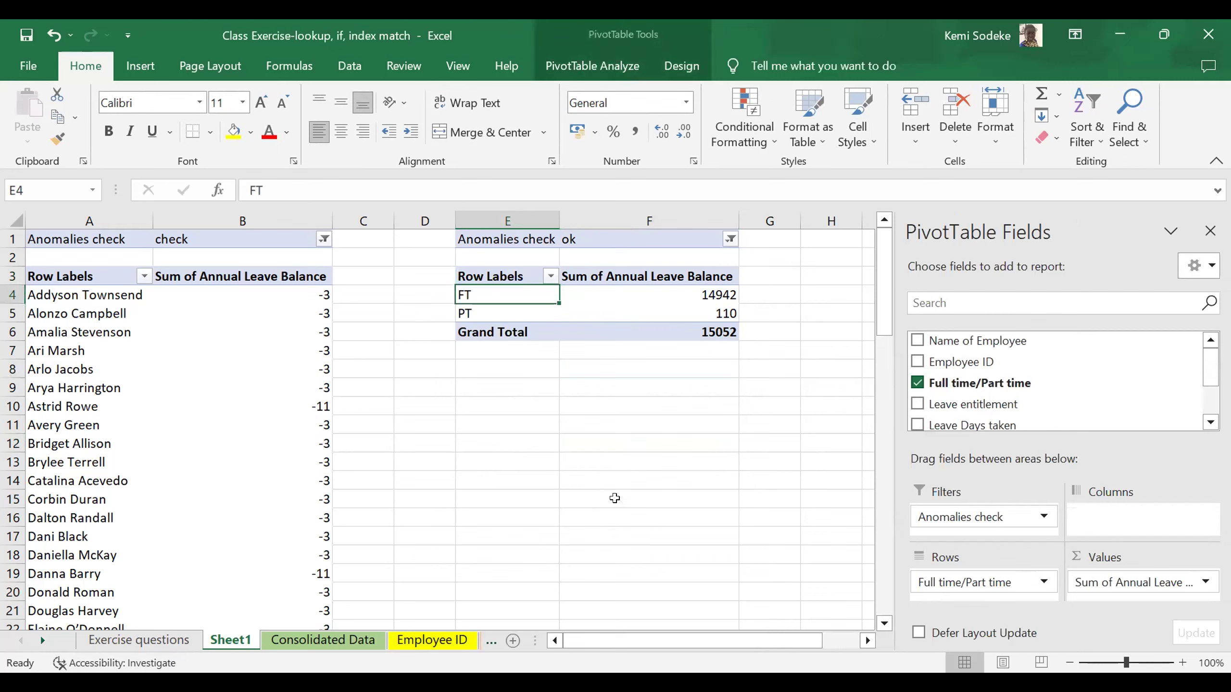
pyautogui.click(613, 500)
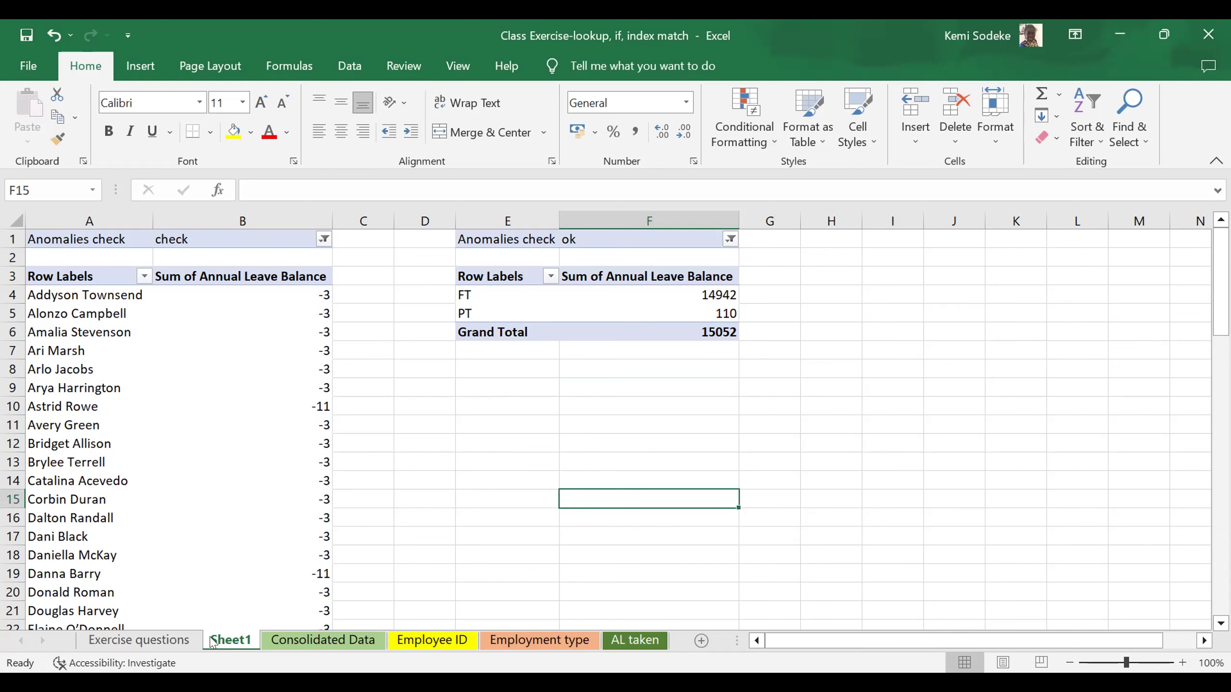
pyautogui.click(489, 497)
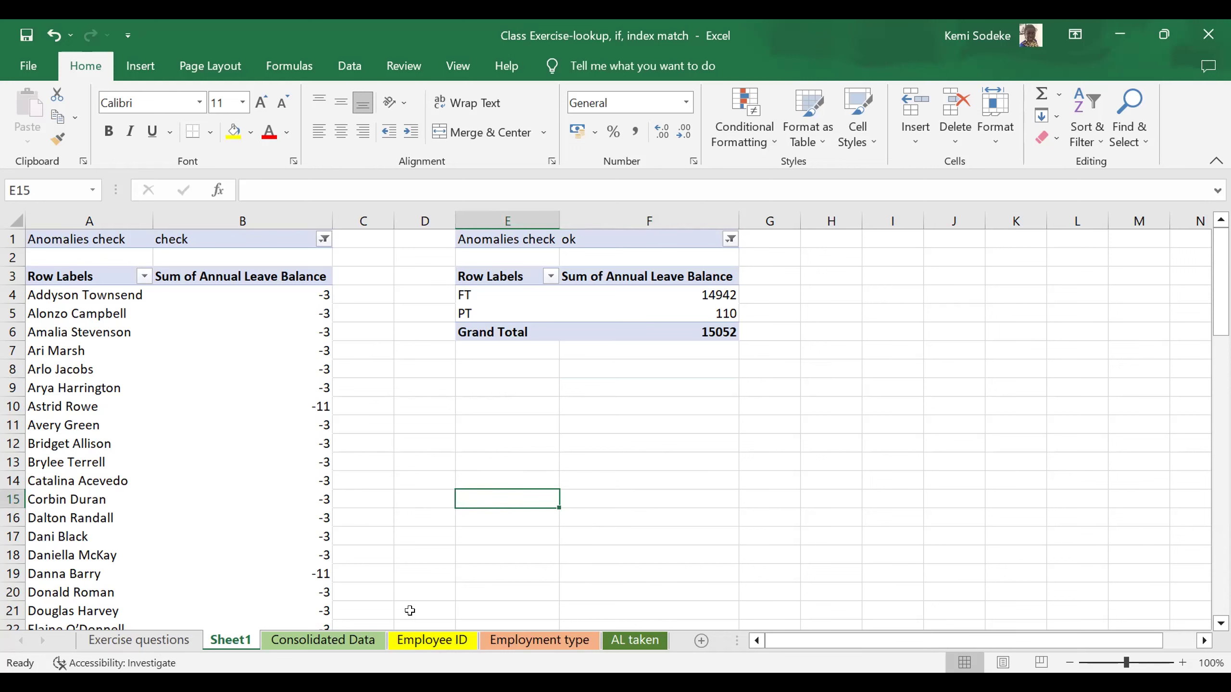
# Review the exercise questions, then the instruction row, employee data and formulas in the Consolidated Data sheet
pyautogui.click(140, 640)
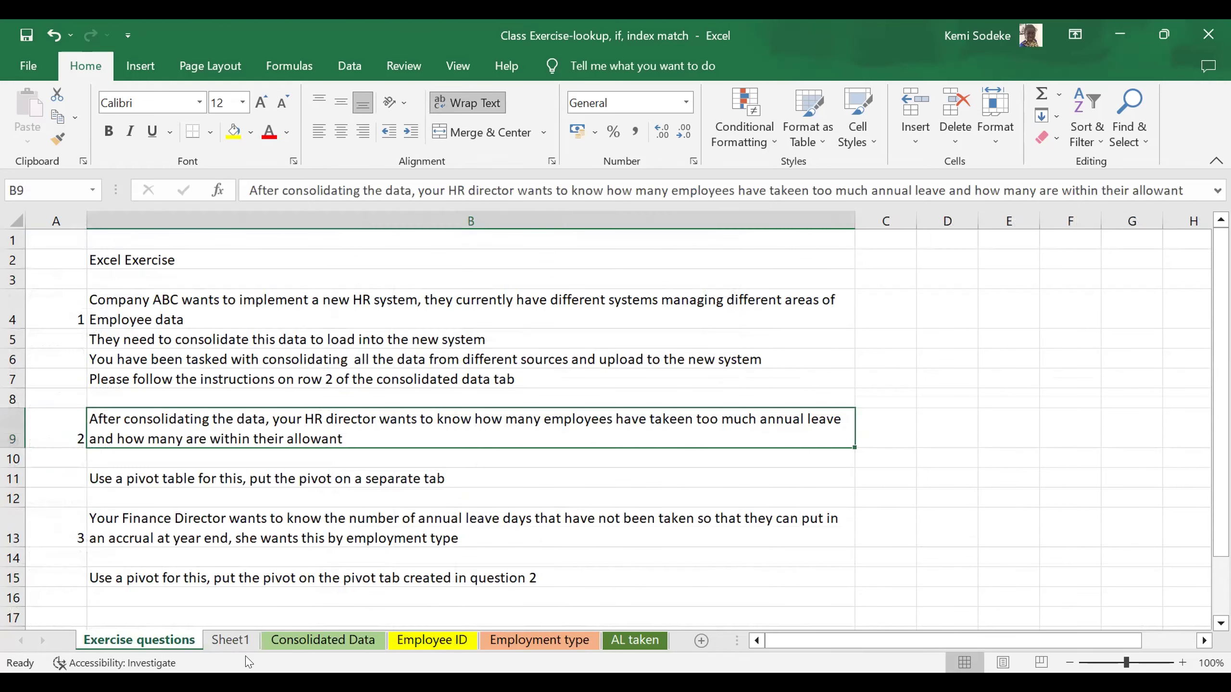
pyautogui.click(232, 640)
pyautogui.click(307, 641)
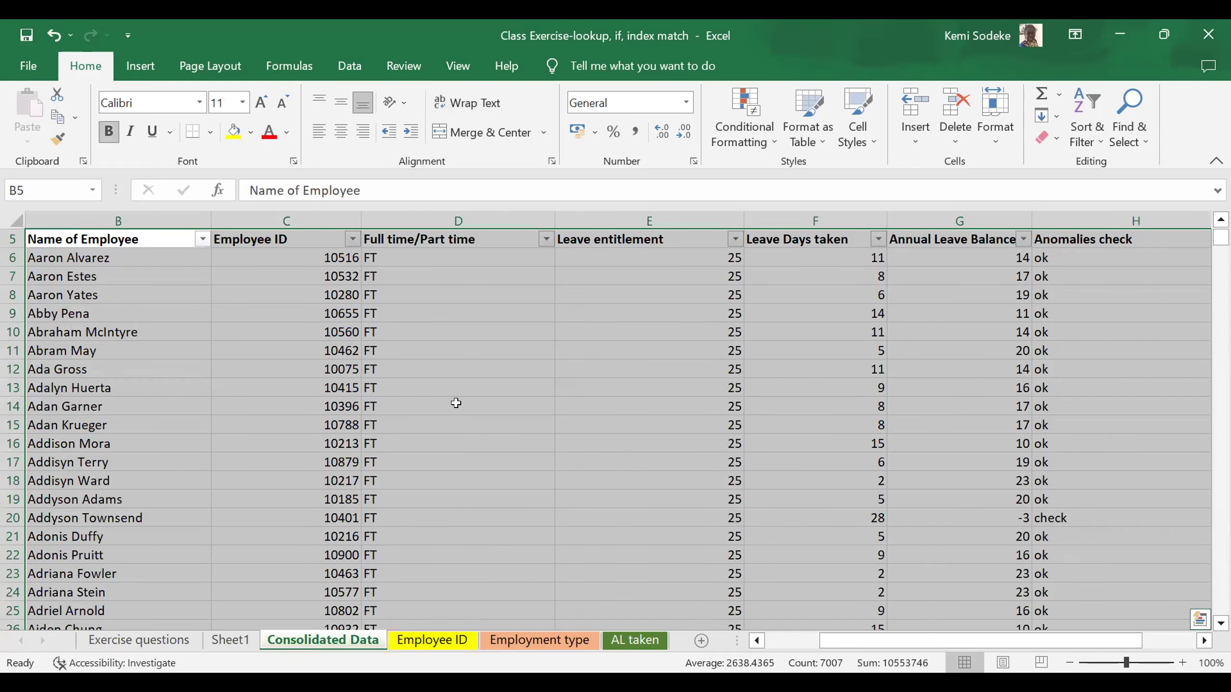
pyautogui.click(454, 401)
pyautogui.scroll(-1, 613, 434)
pyautogui.scroll(-2, 613, 433)
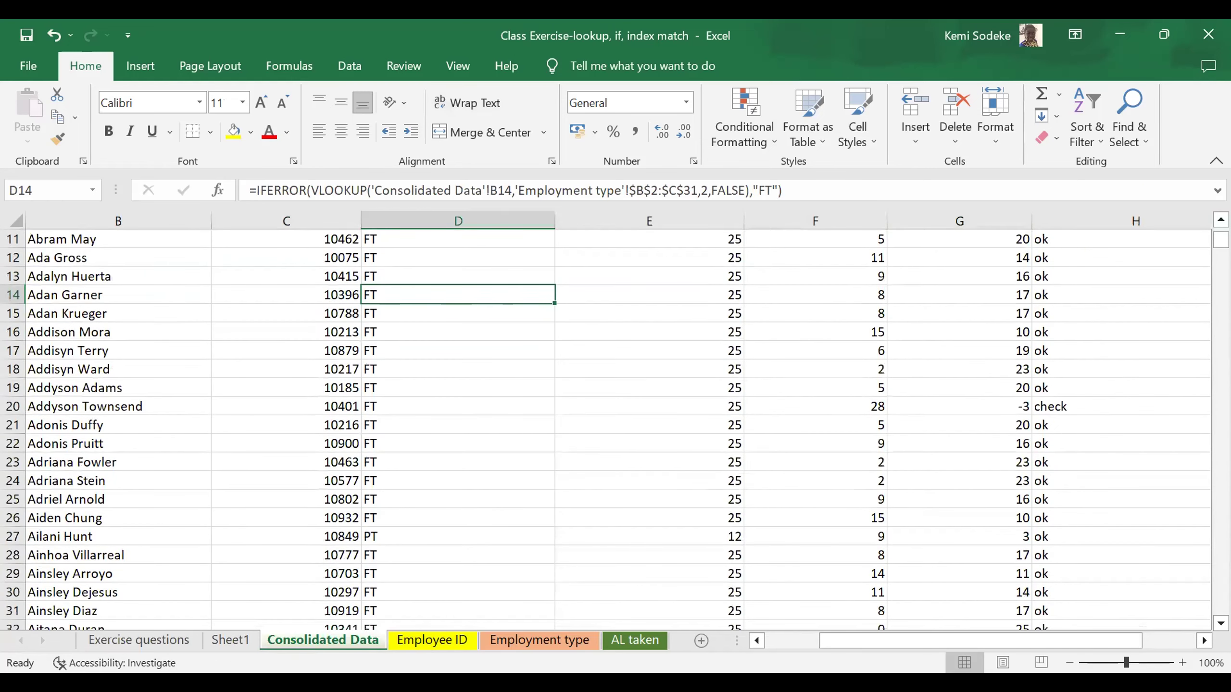
pyautogui.scroll(4, 613, 426)
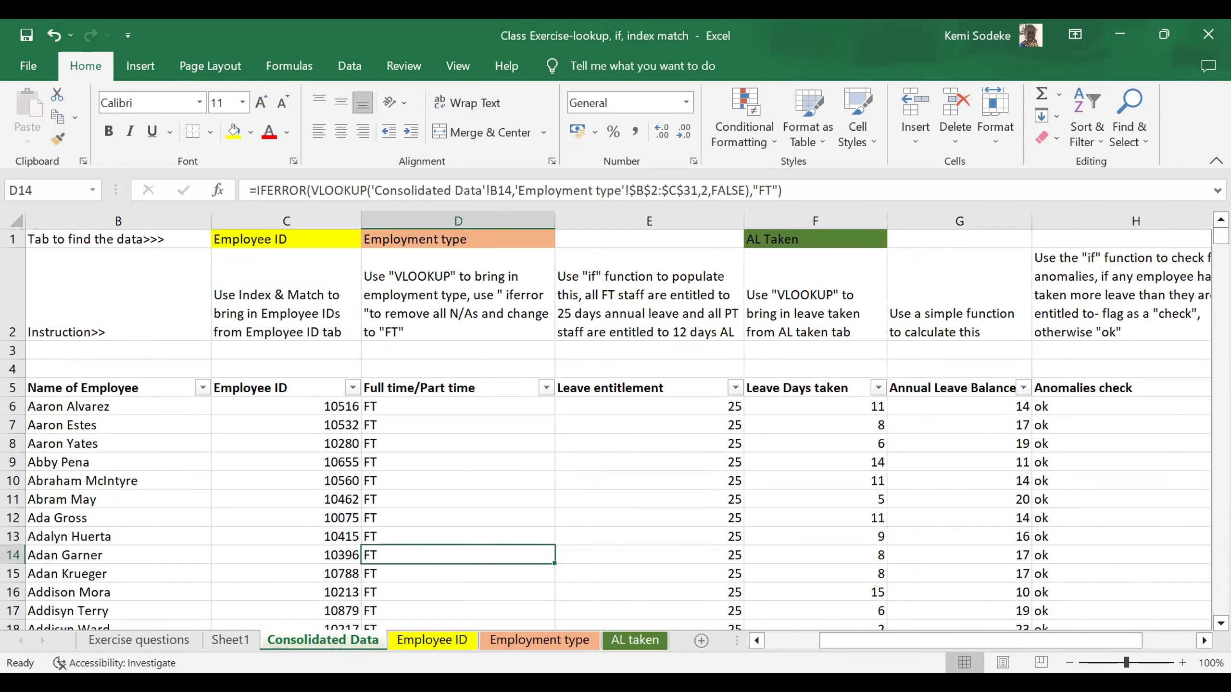
pyautogui.click(785, 641)
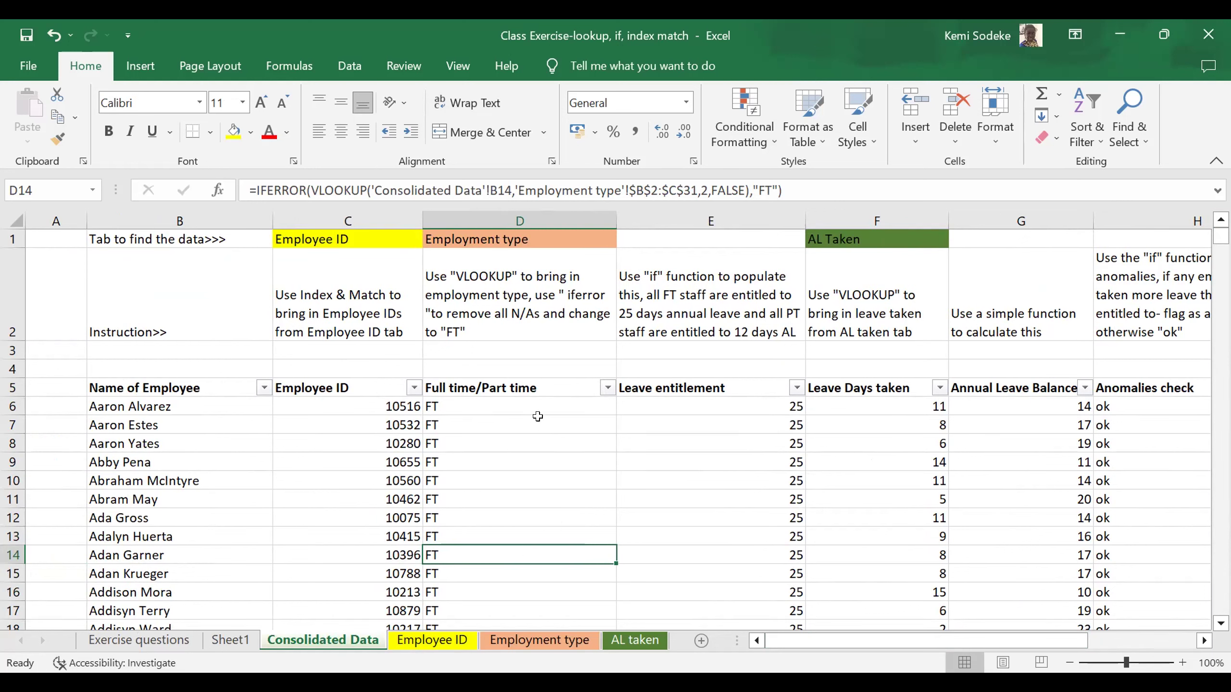
pyautogui.click(592, 529)
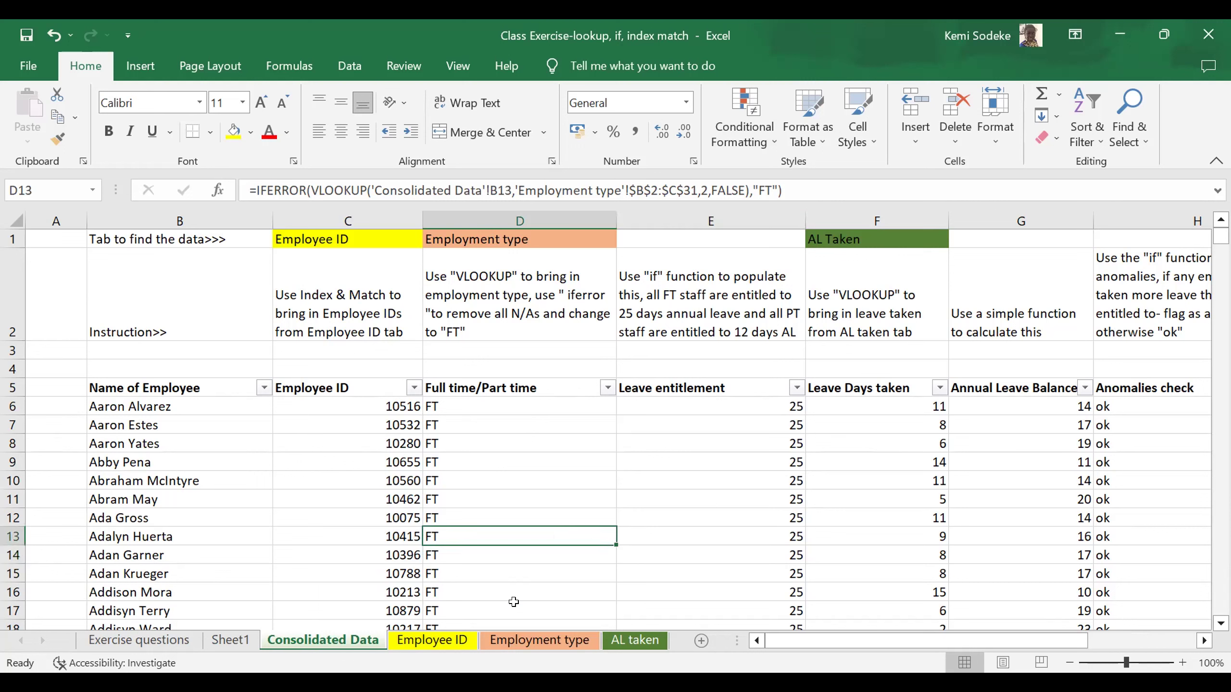
pyautogui.click(676, 503)
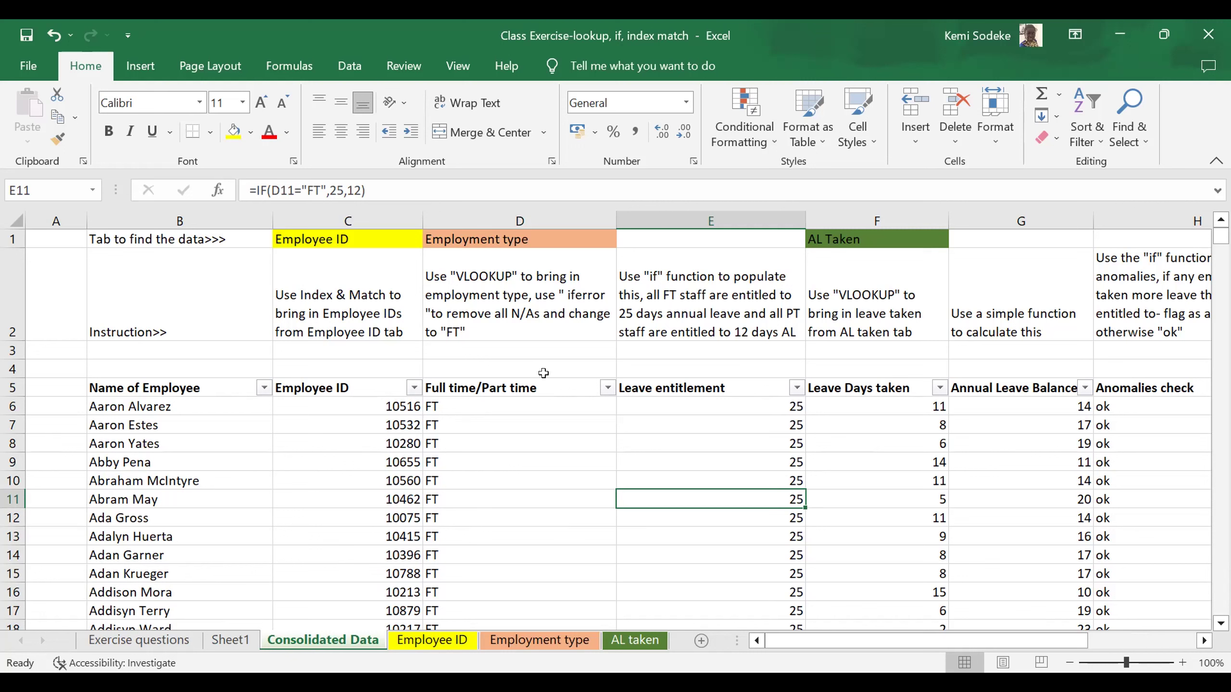
pyautogui.click(538, 640)
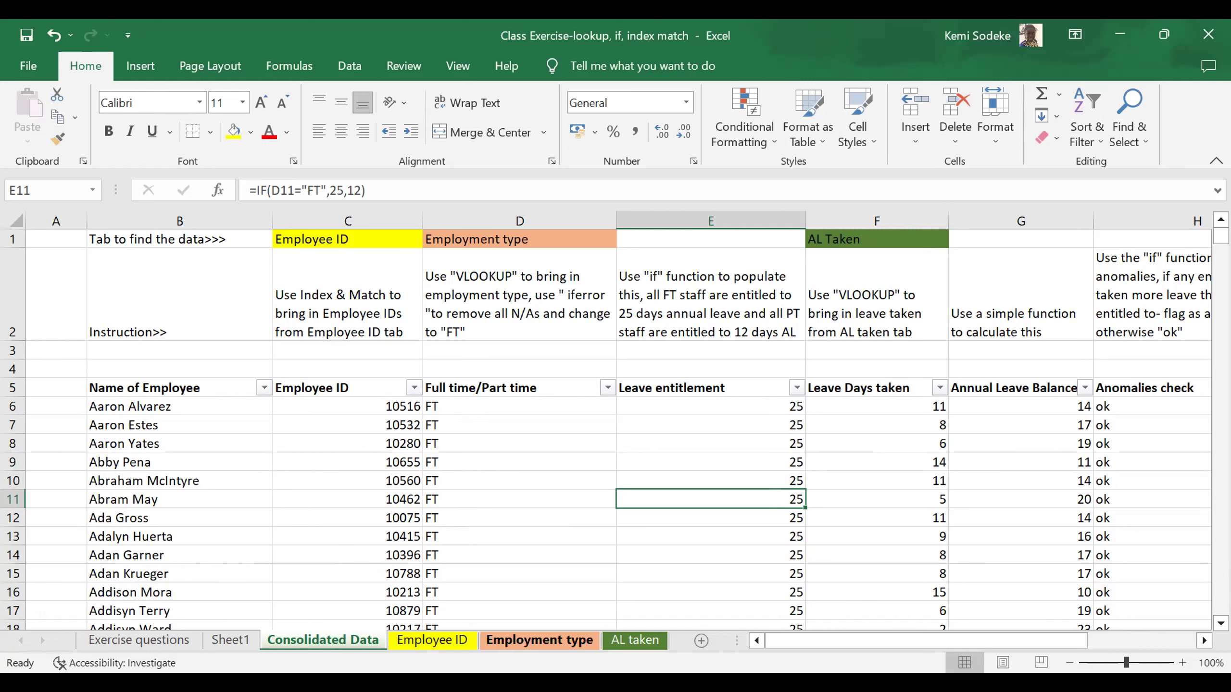
pyautogui.click(519, 558)
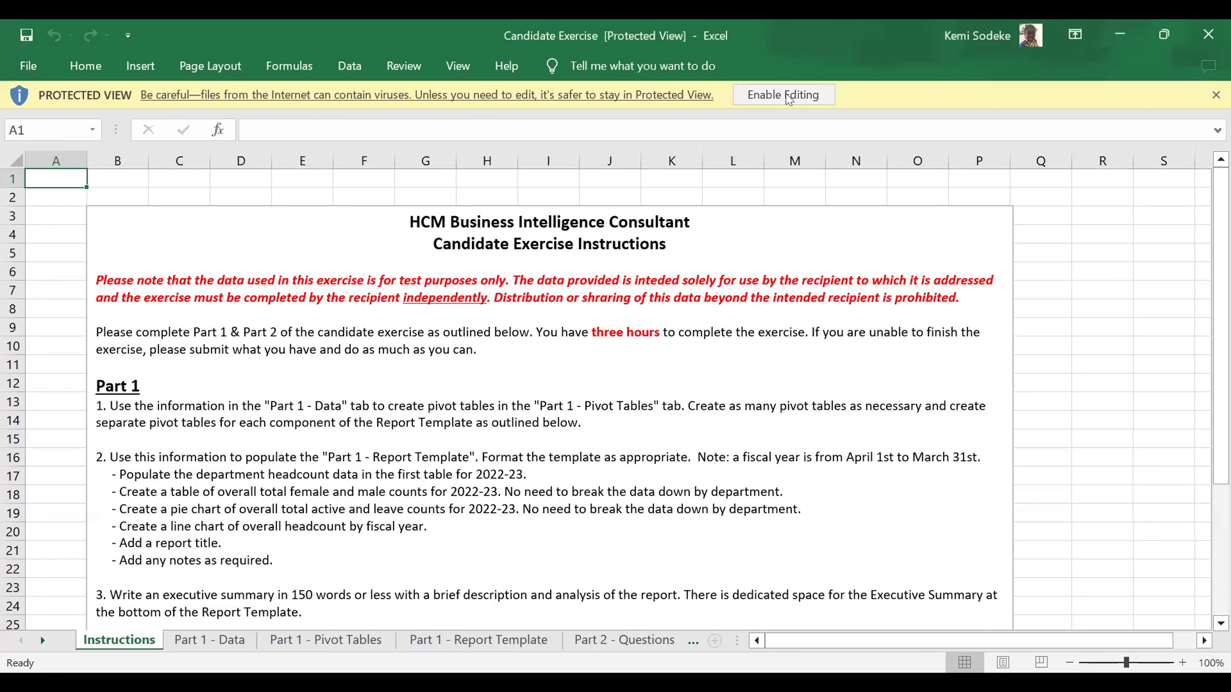
# Enable editing of the Candidate Exercise workbook and review its instructions and the headcount table in the Part 1 report template
pyautogui.click(788, 96)
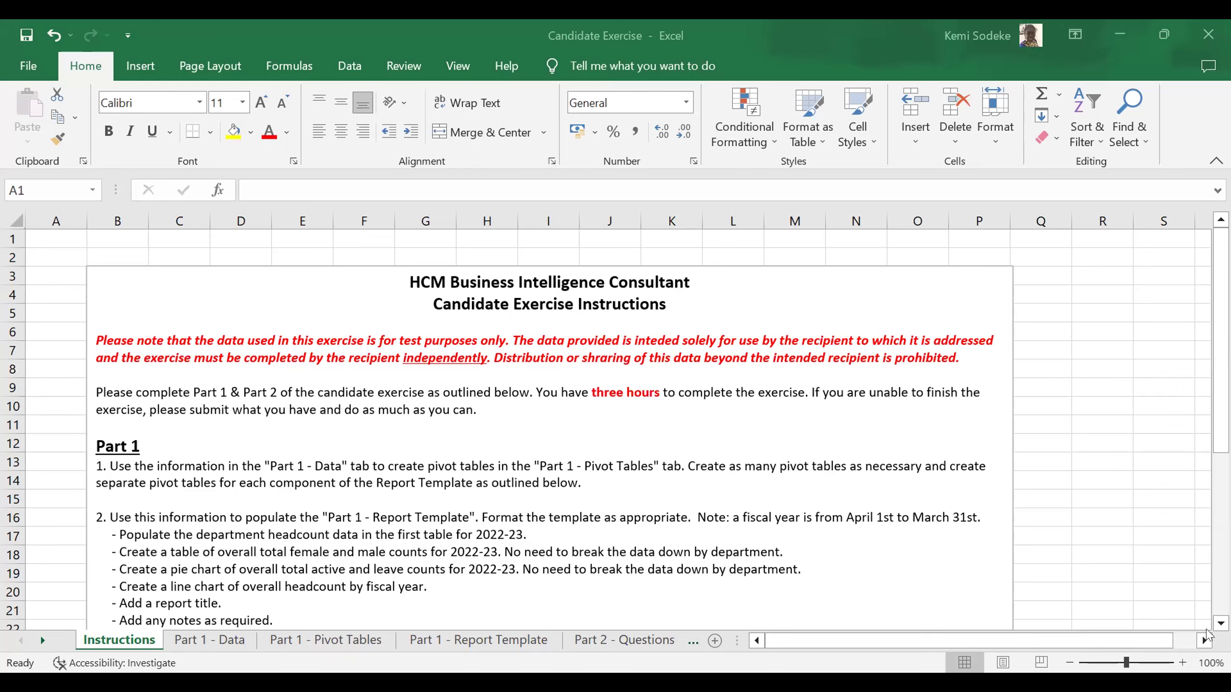
pyautogui.scroll(-2, 614, 430)
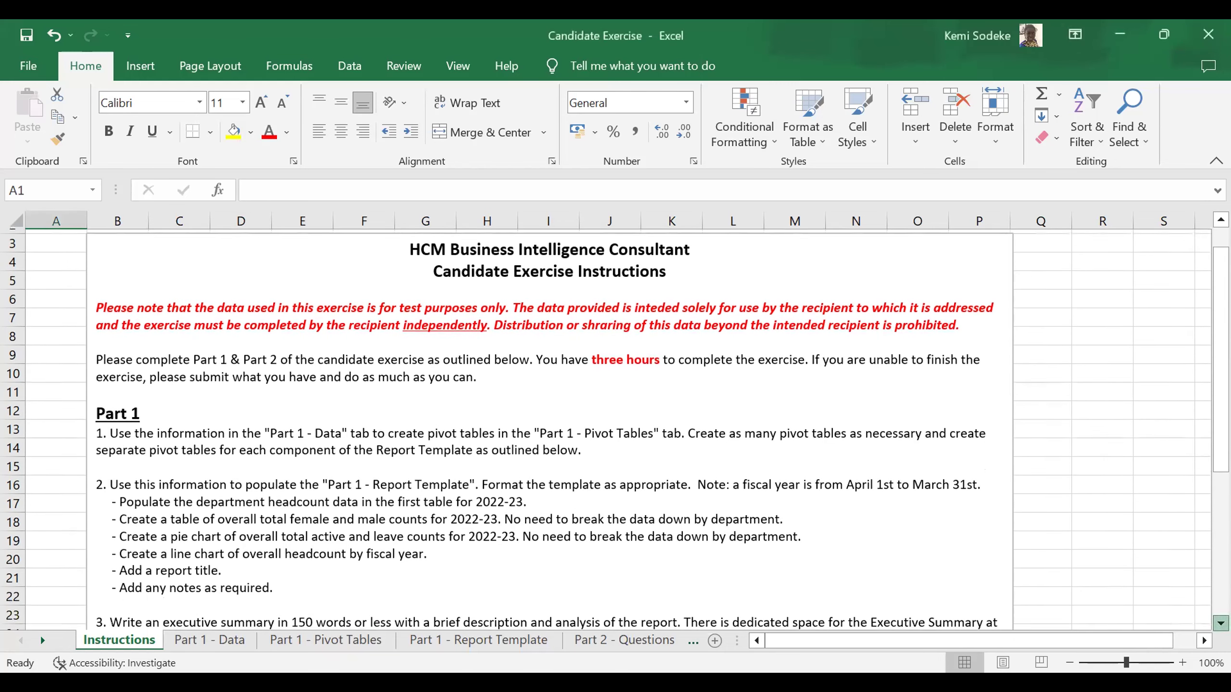
pyautogui.scroll(-1, 378, 437)
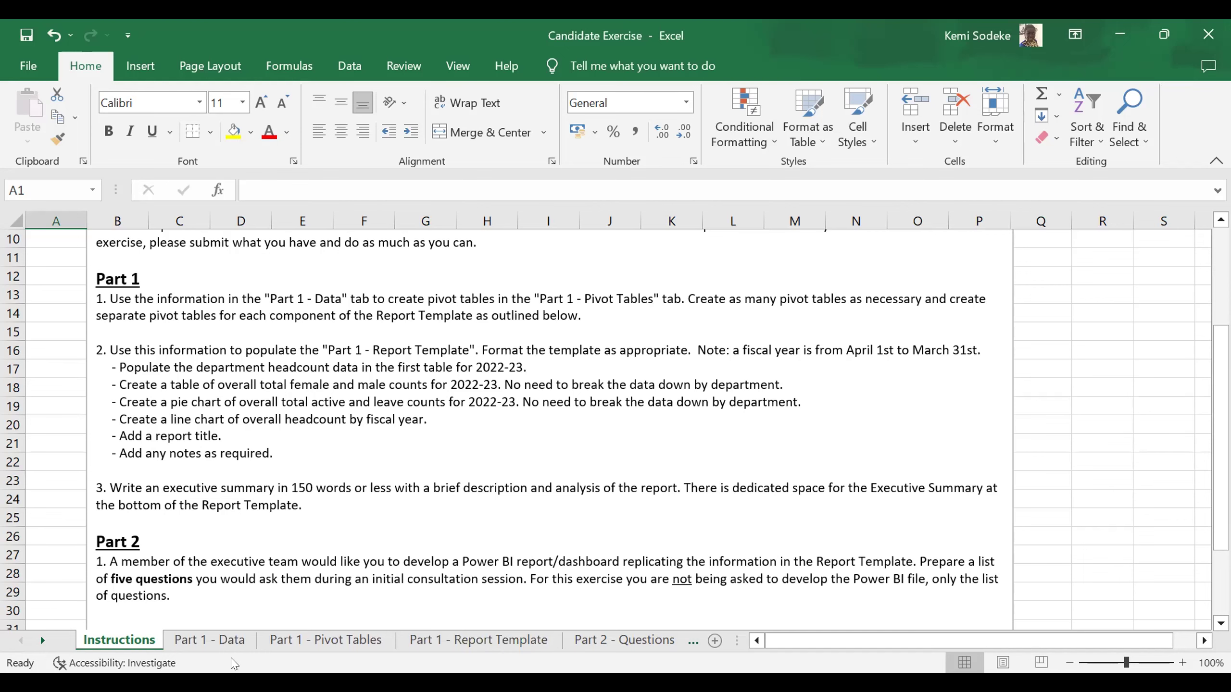
pyautogui.click(456, 645)
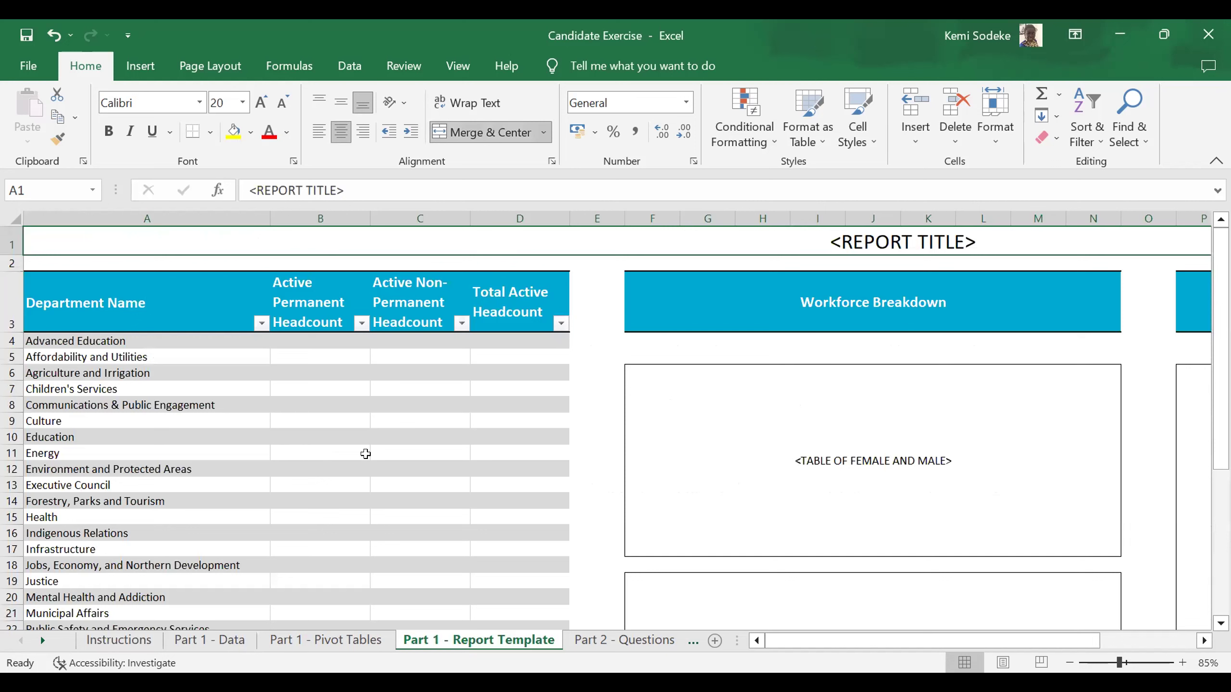
pyautogui.click(316, 344)
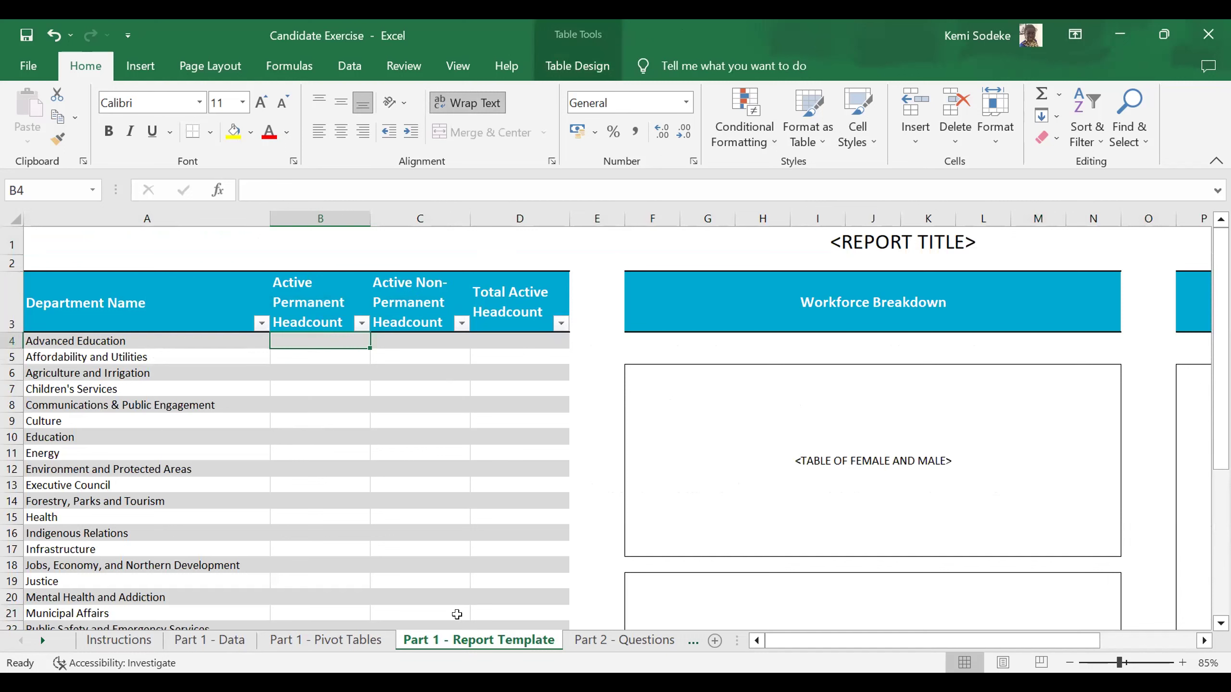
# Create a pivot table on a new worksheet from the full Part 1 - Data range A1:G27777
pyautogui.click(221, 640)
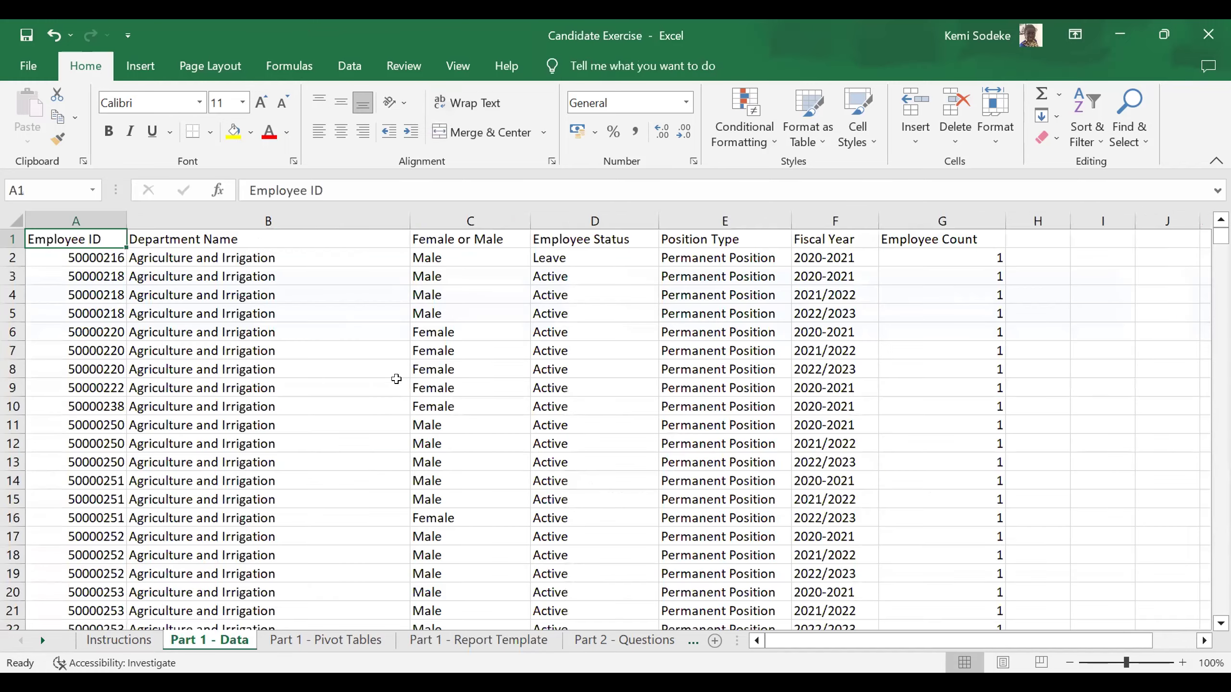
pyautogui.moveTo(59, 239); pyautogui.dragTo(969, 592)
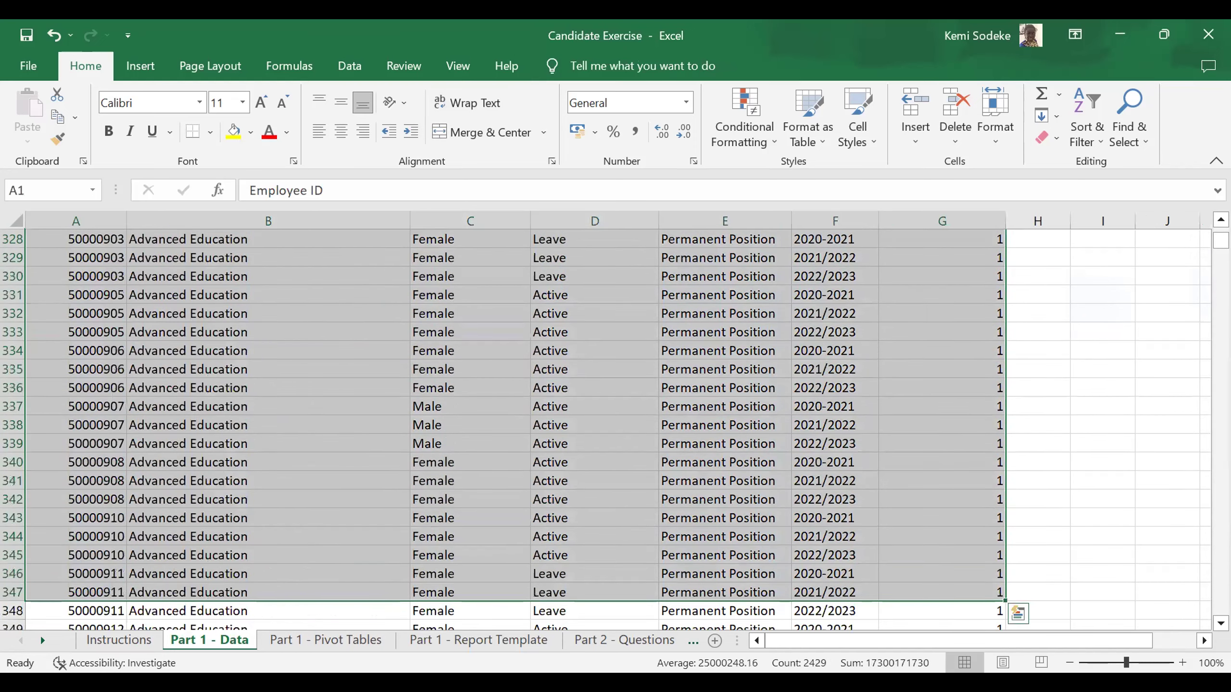
pyautogui.hotkey('ctrl', 'shift', 'Down')
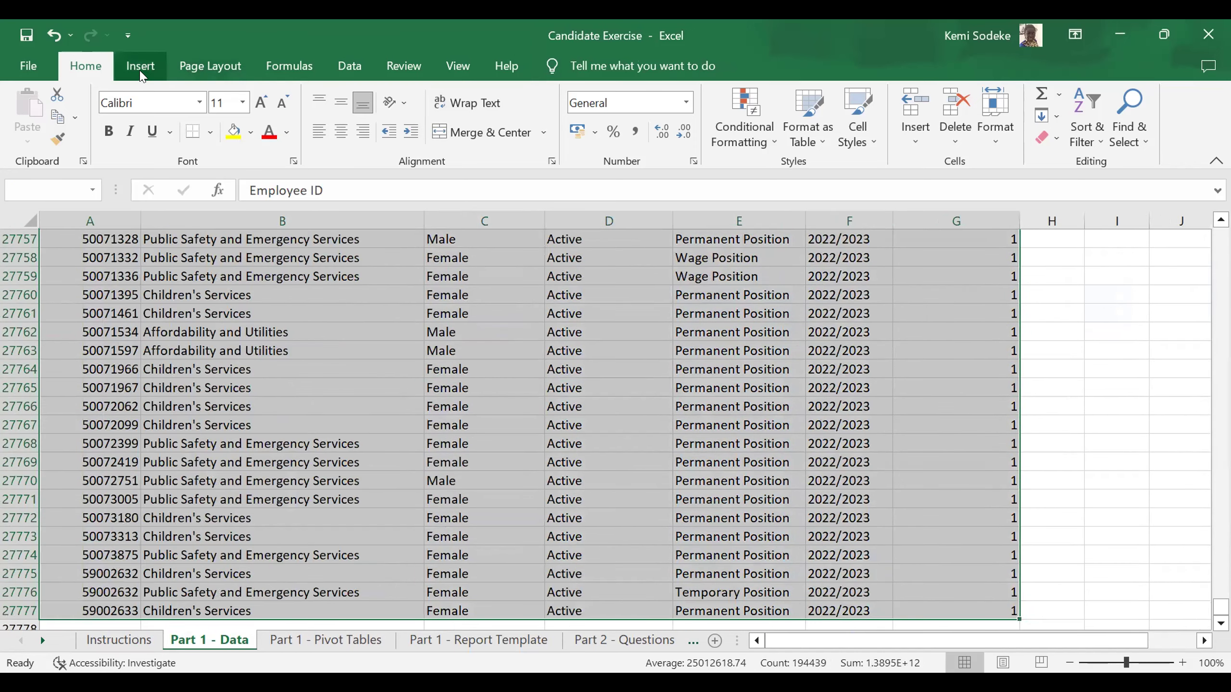
pyautogui.click(140, 68)
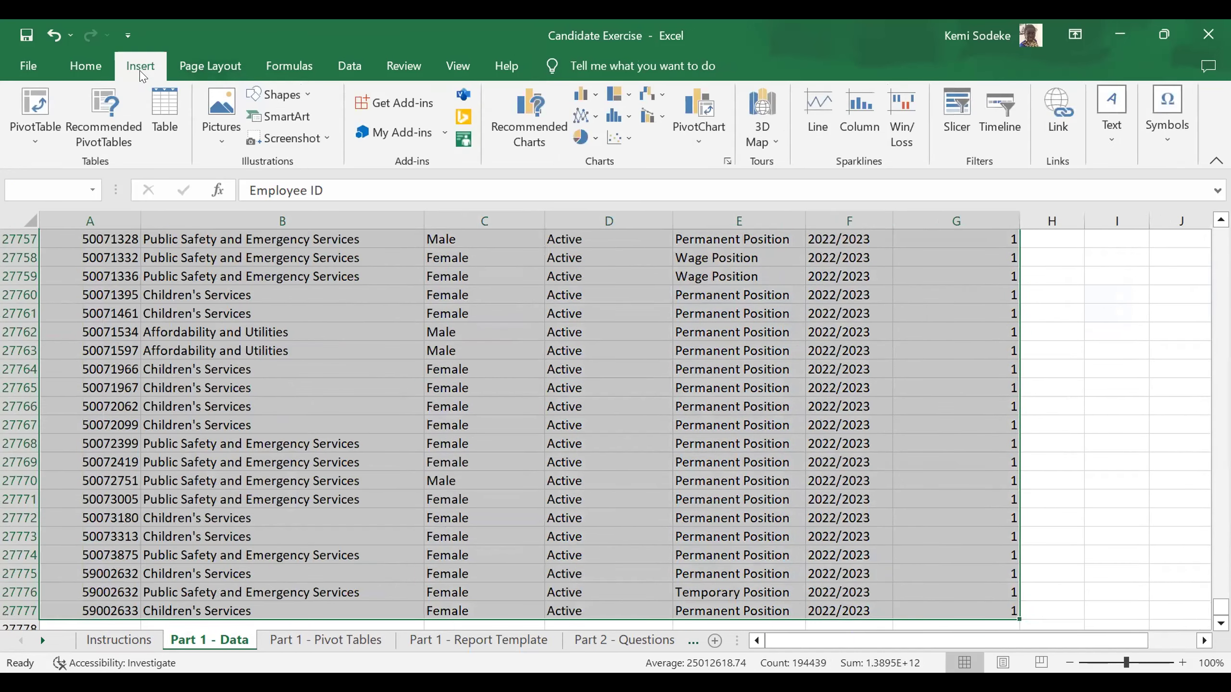
pyautogui.click(22, 111)
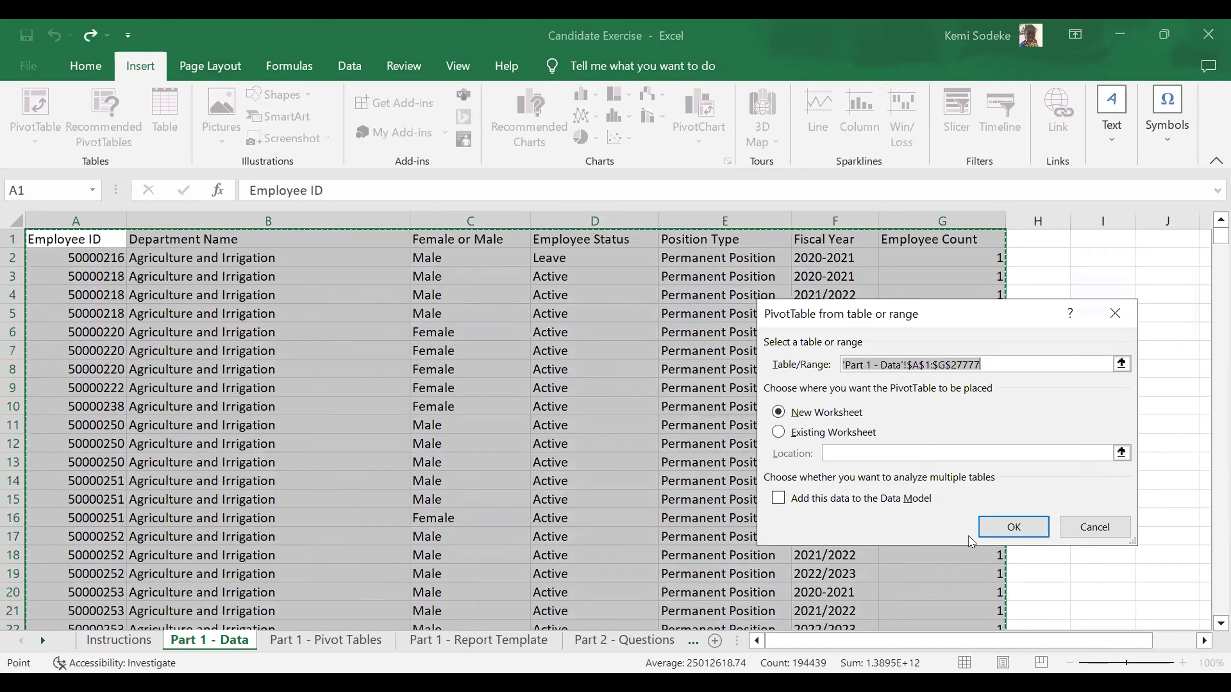
pyautogui.click(1011, 523)
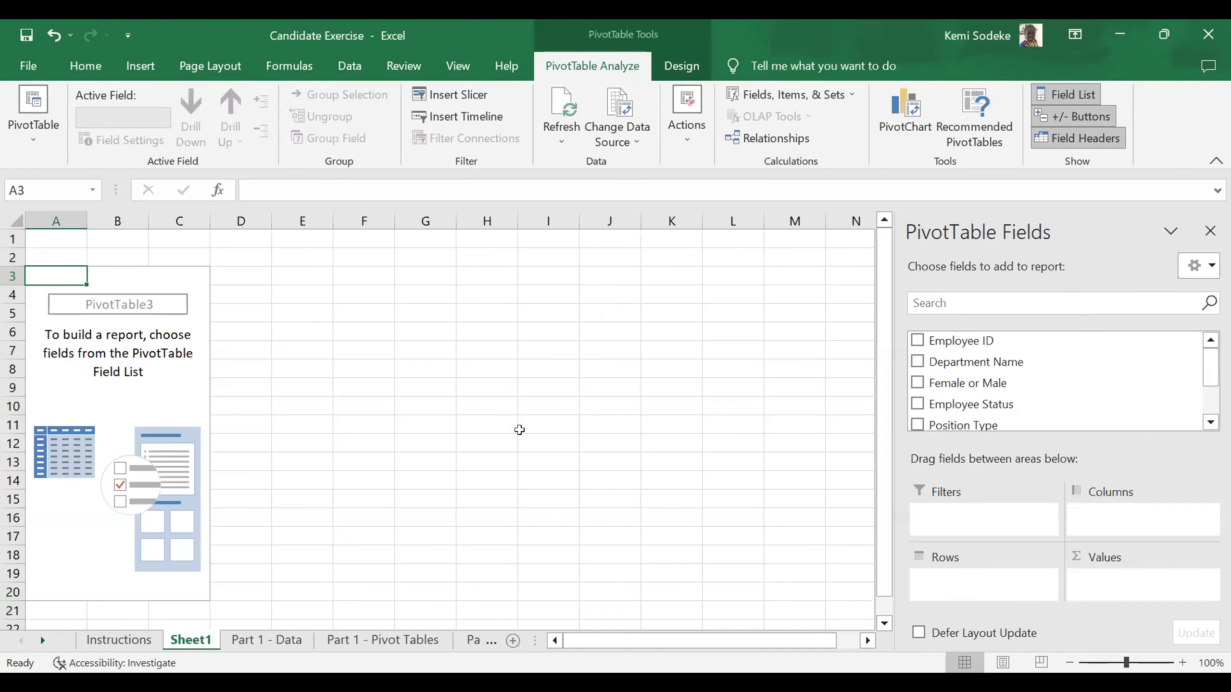
# Check the report template's layout, then set the pivot table's rows to Department Name and its values to Sum of Employee Count
pyautogui.click(414, 641)
pyautogui.click(492, 641)
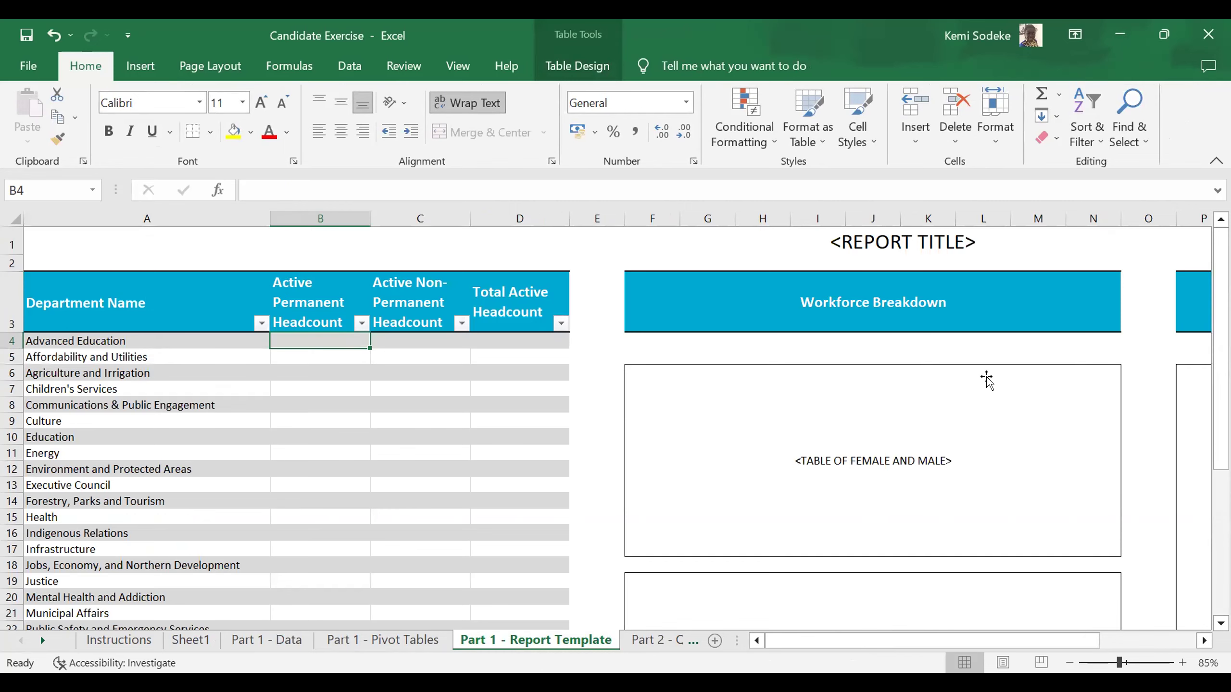
pyautogui.hotkey('ctrl', 'pageup')
pyautogui.hotkey('ctrl', 'pageup')
pyautogui.hotkey('ctrl', 'pageup')
pyautogui.moveTo(991, 367); pyautogui.dragTo(985, 578)
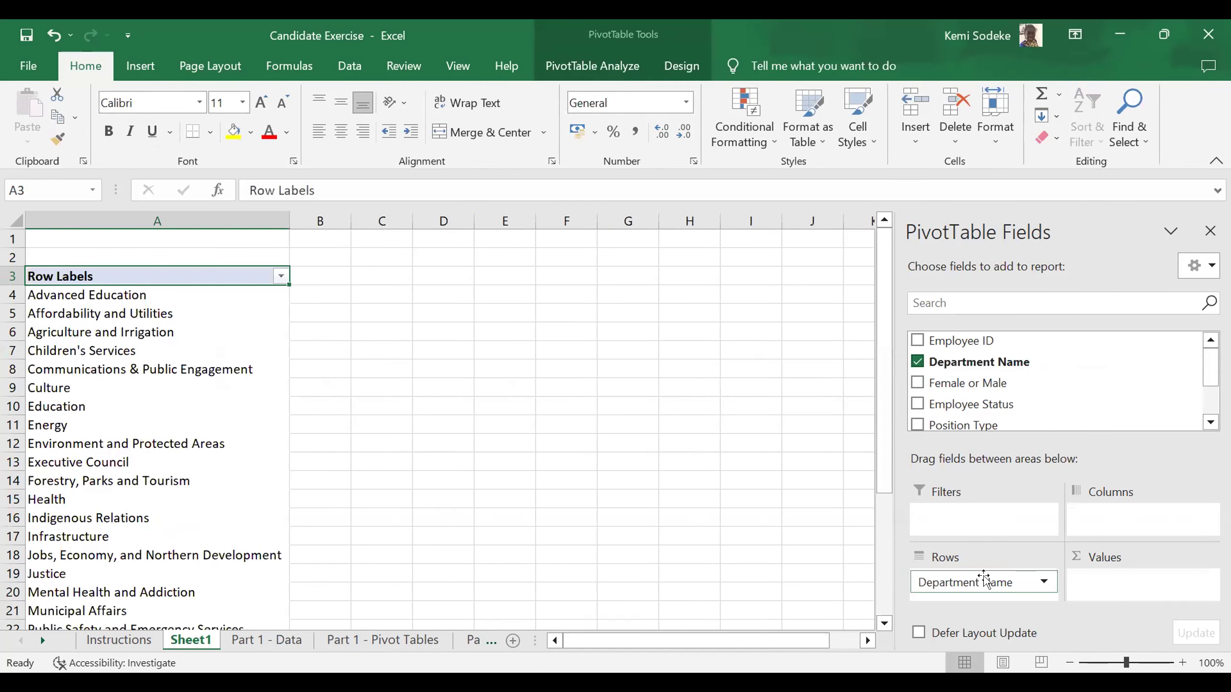
pyautogui.moveTo(1209, 381); pyautogui.dragTo(1210, 416)
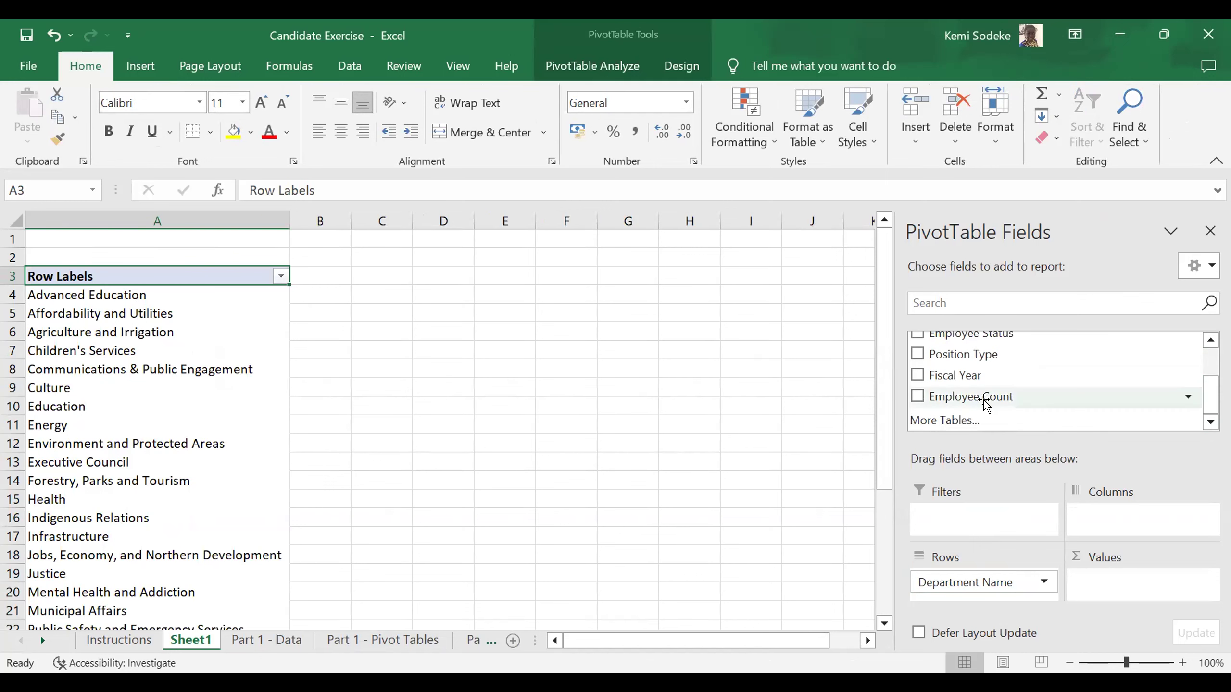
pyautogui.moveTo(1003, 397)
pyautogui.mouseDown()
pyautogui.moveTo(1013, 440)
pyautogui.moveTo(1110, 597)
pyautogui.moveTo(1124, 596)
pyautogui.mouseUp()
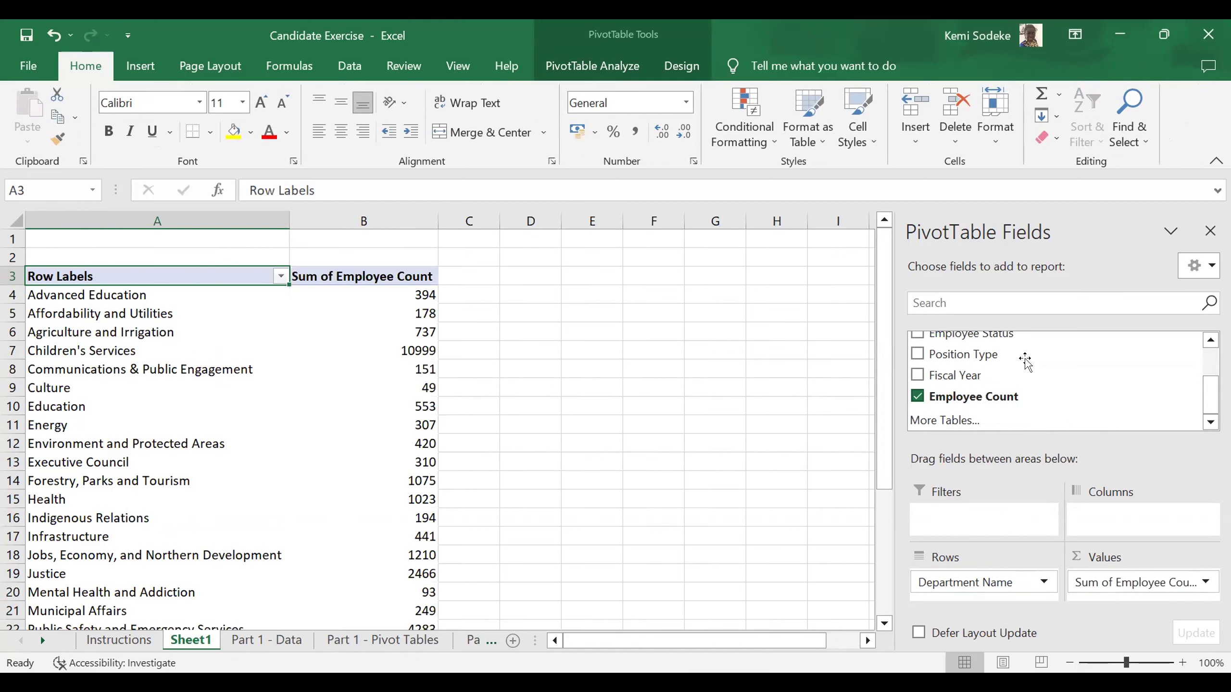
# Copy the four headings in A3:D3 of the Part 1 - Report Template sheet and paste them as values starting at Sheet1 cell F3
pyautogui.click(376, 647)
pyautogui.click(503, 641)
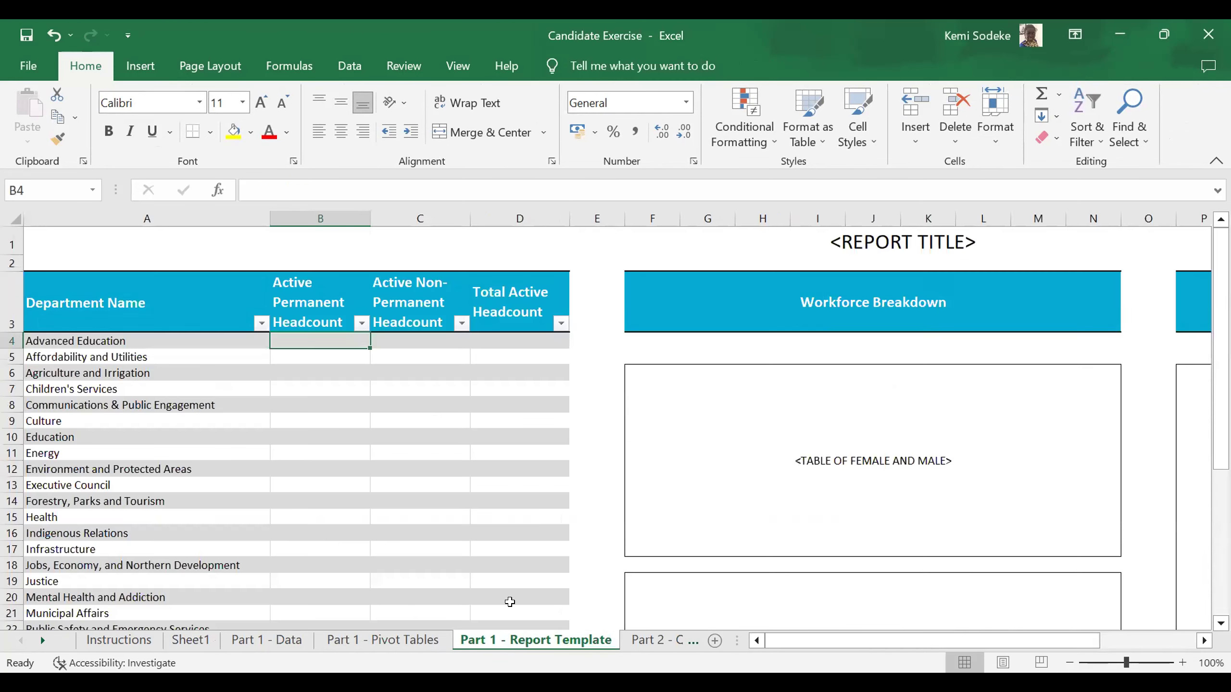
pyautogui.moveTo(96, 292); pyautogui.dragTo(502, 312)
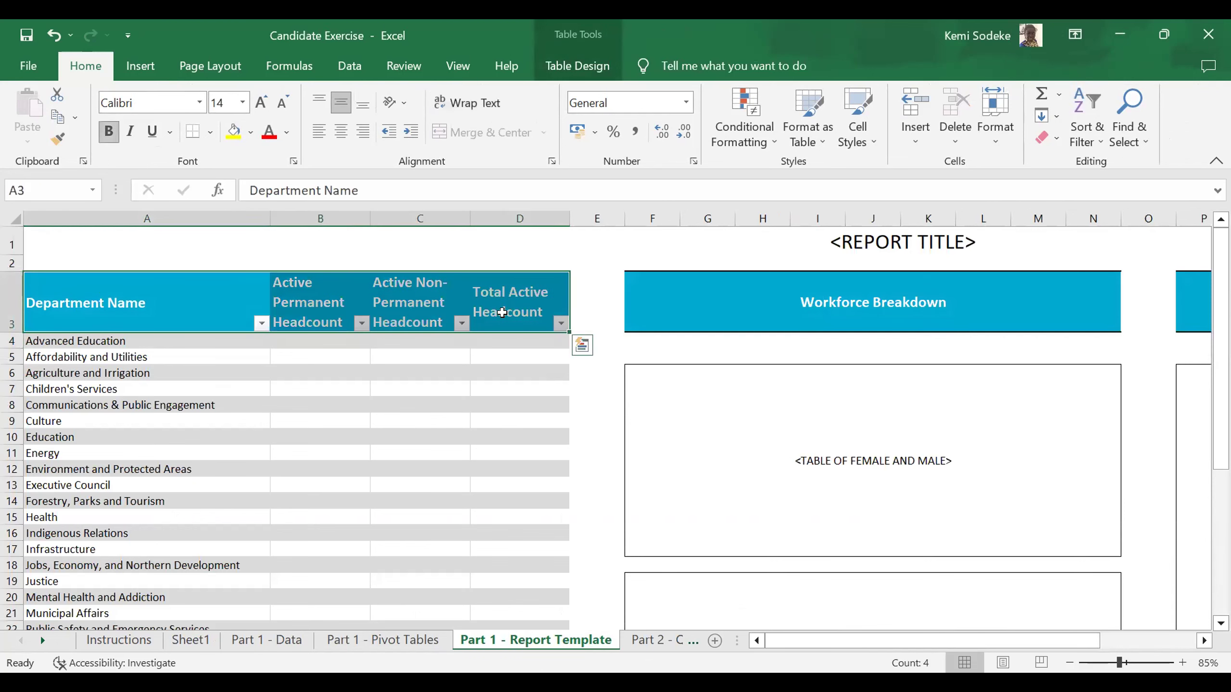
pyautogui.hotkey('ctrl', 'c')
pyautogui.hotkey('ctrl', 'pageup')
pyautogui.hotkey('ctrl', 'pageup')
pyautogui.hotkey('ctrl', 'pageup')
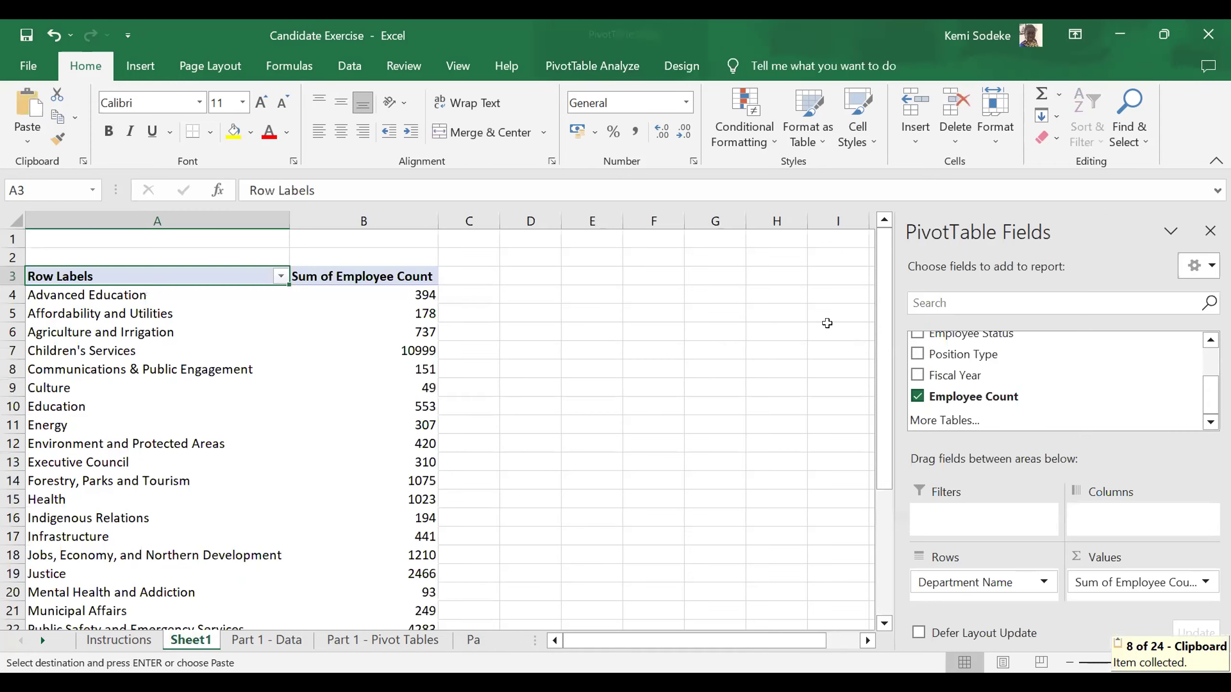
pyautogui.click(657, 273)
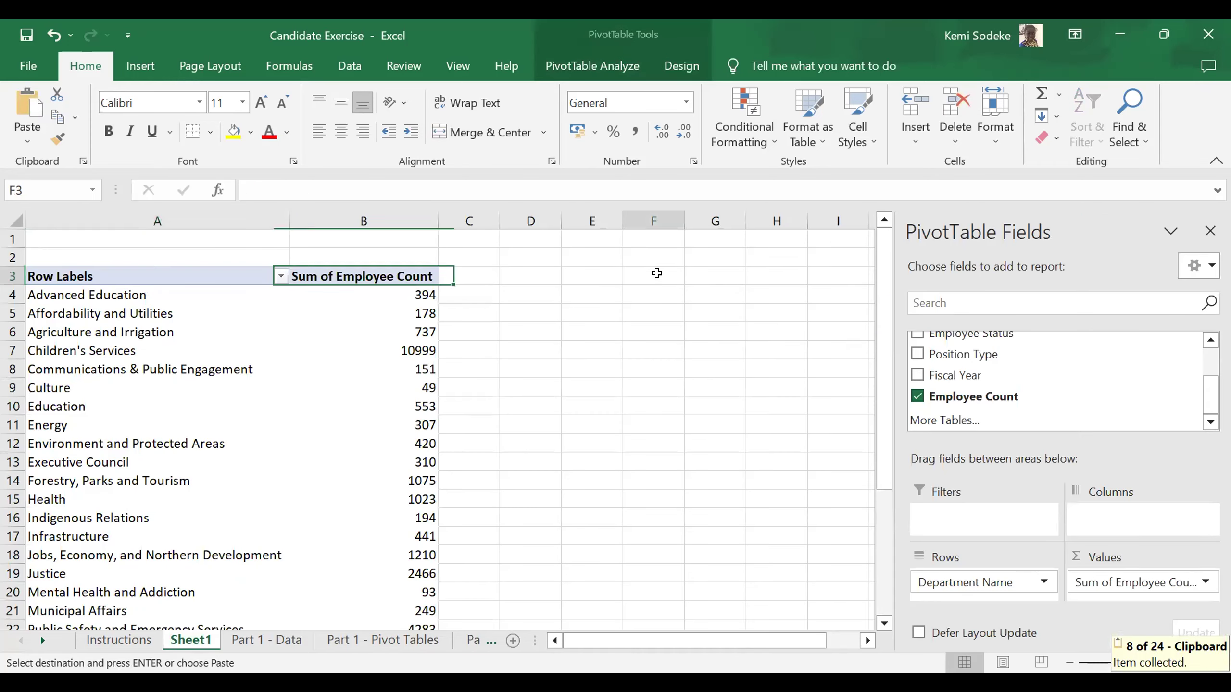
pyautogui.hotkey('ctrl', 'v')
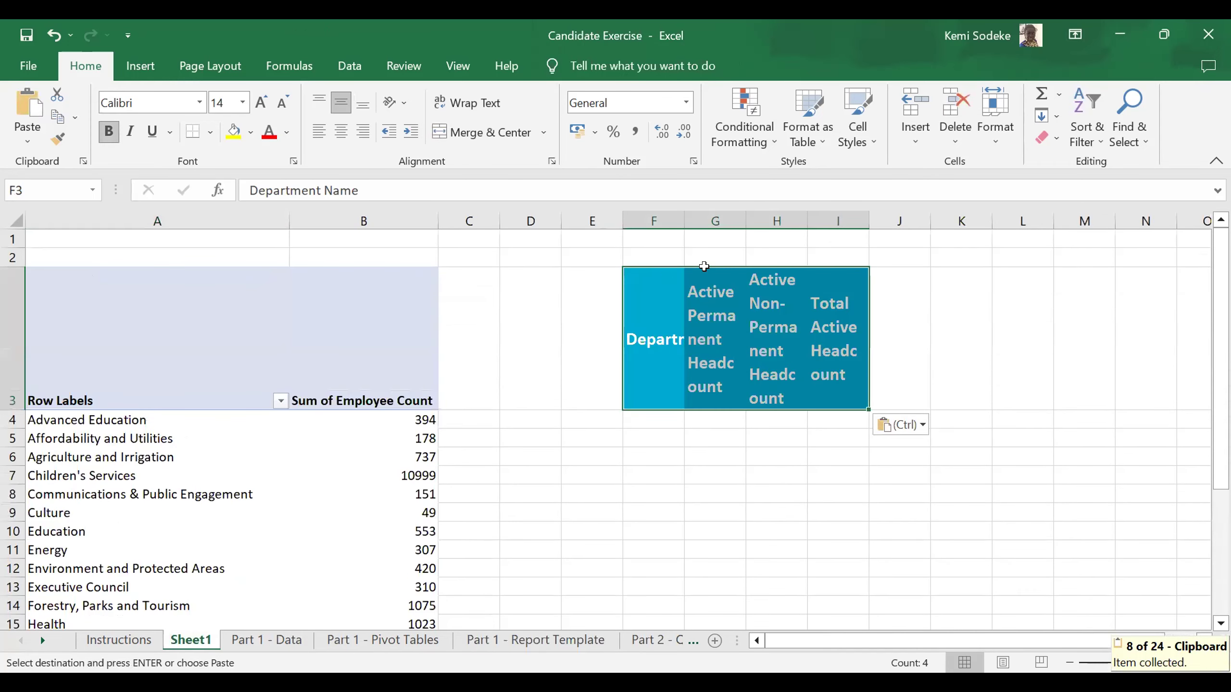
pyautogui.click(905, 424)
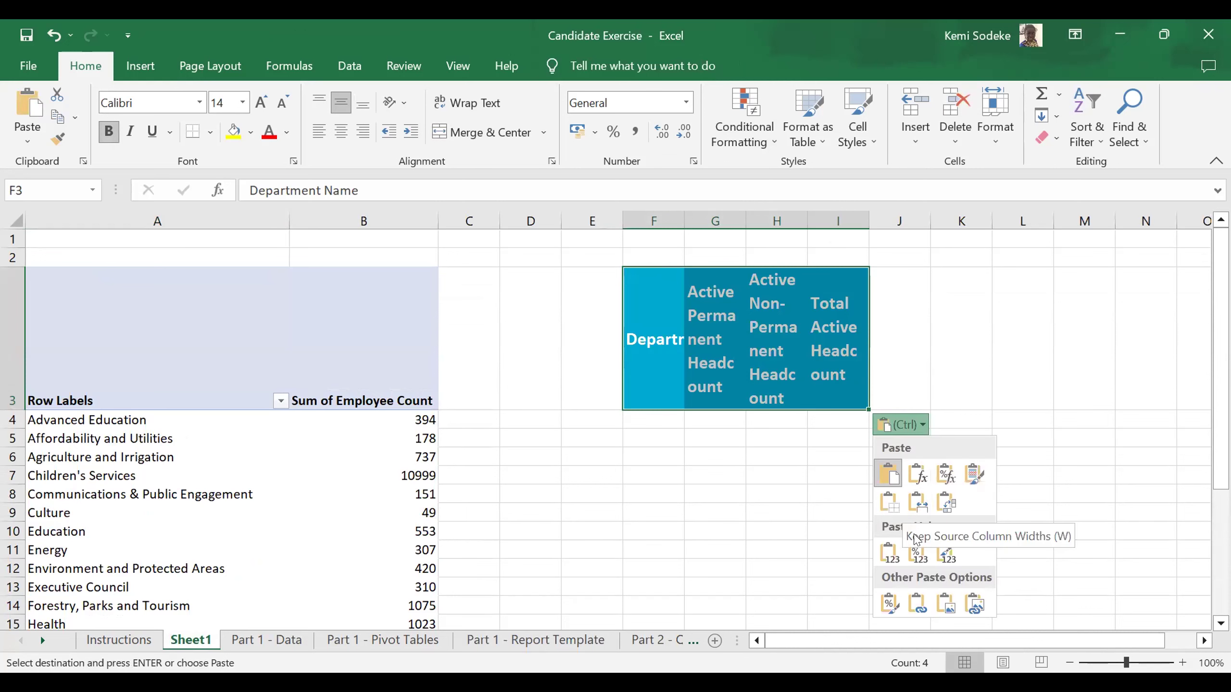
pyautogui.click(889, 551)
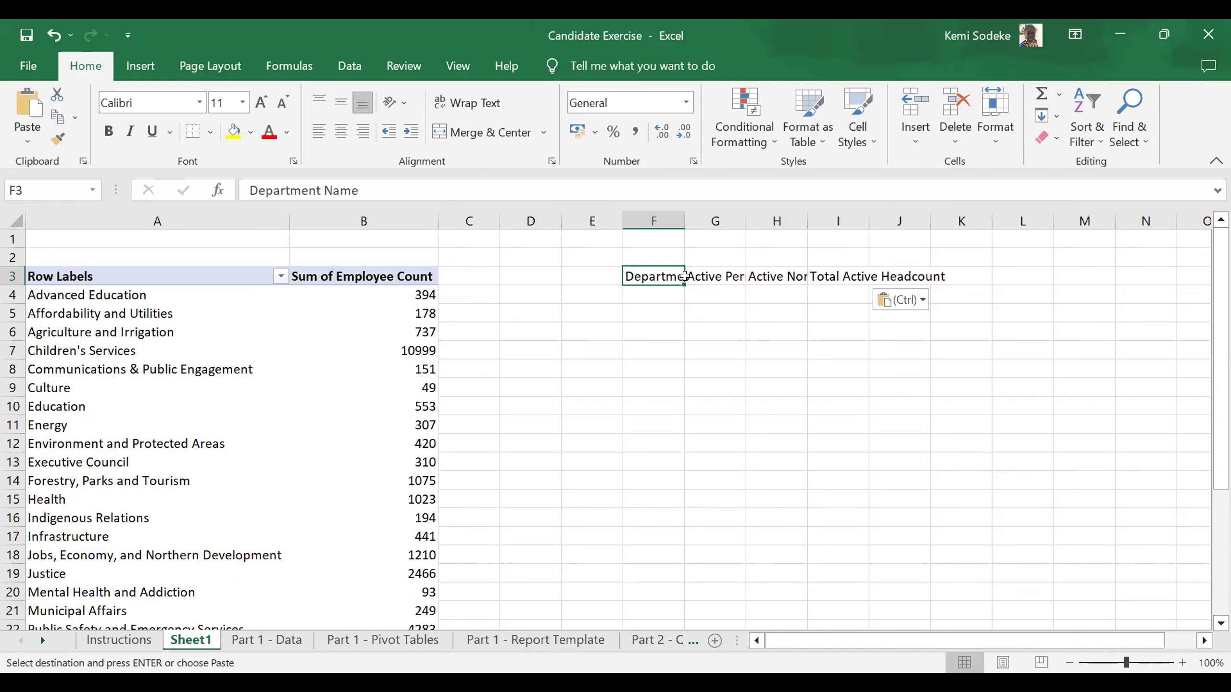
# Widen column G slightly on Sheet1 and check the pasted headcount headings
pyautogui.click(724, 275)
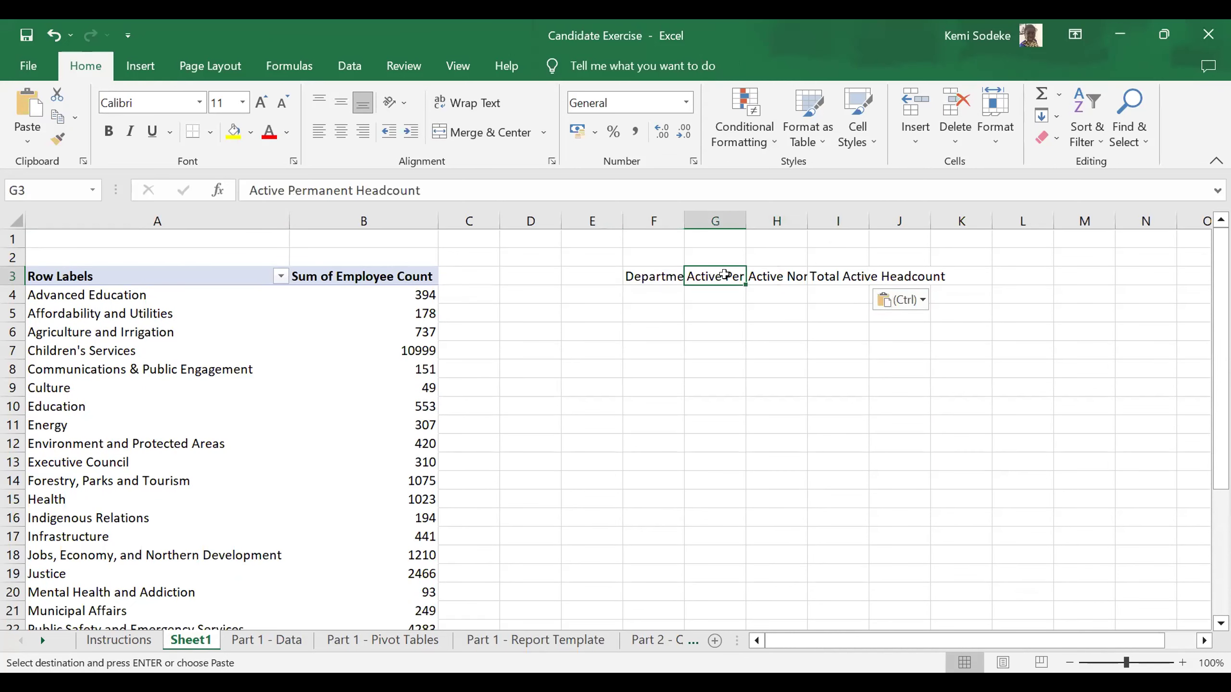
pyautogui.moveTo(740, 214); pyautogui.dragTo(769, 214)
pyautogui.click(817, 279)
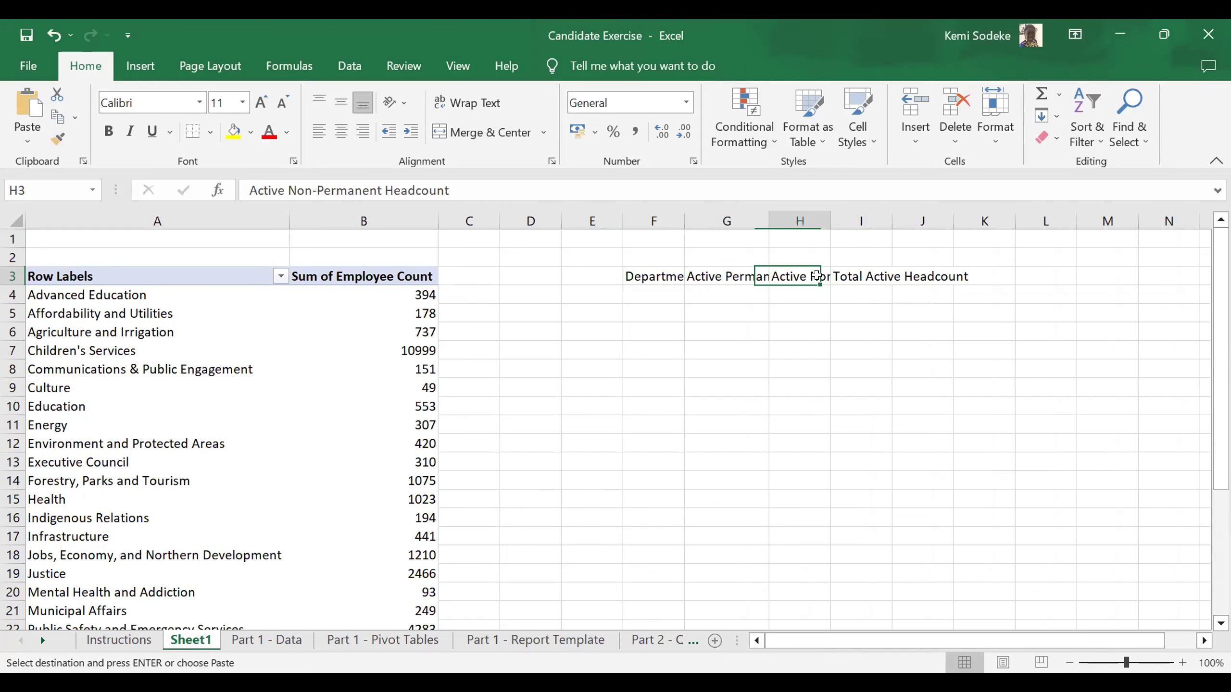
pyautogui.click(862, 275)
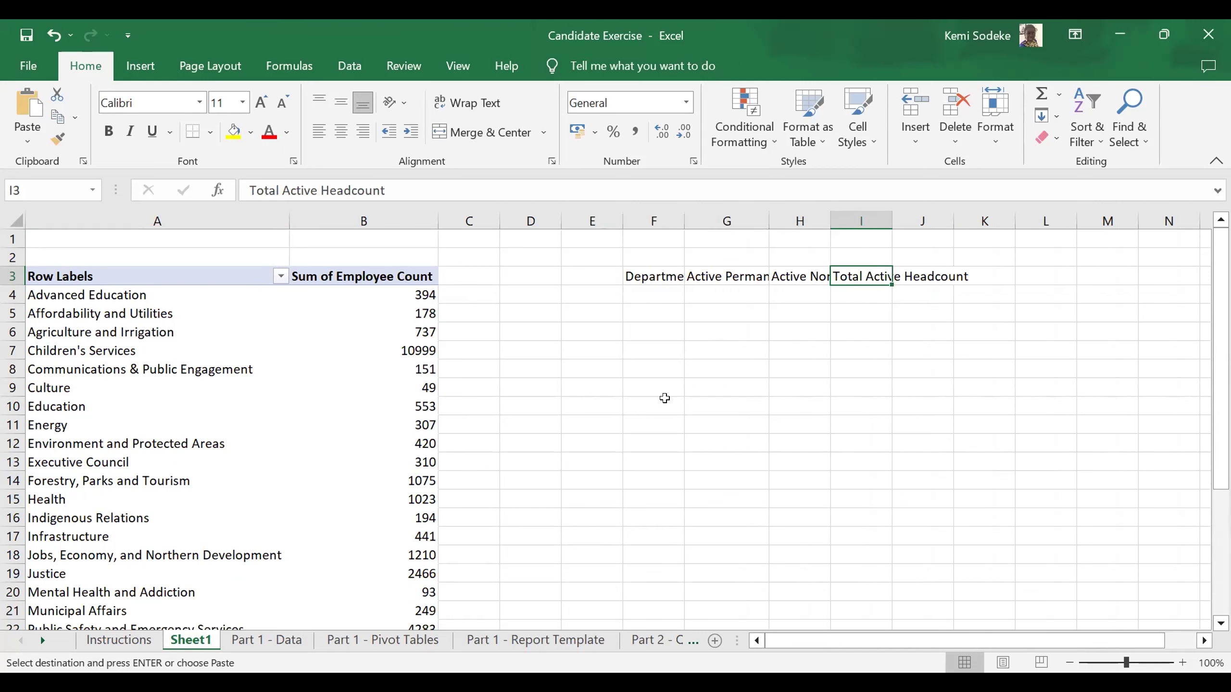
# Add the Employee Status field to the pivot table's columns
pyautogui.click(353, 402)
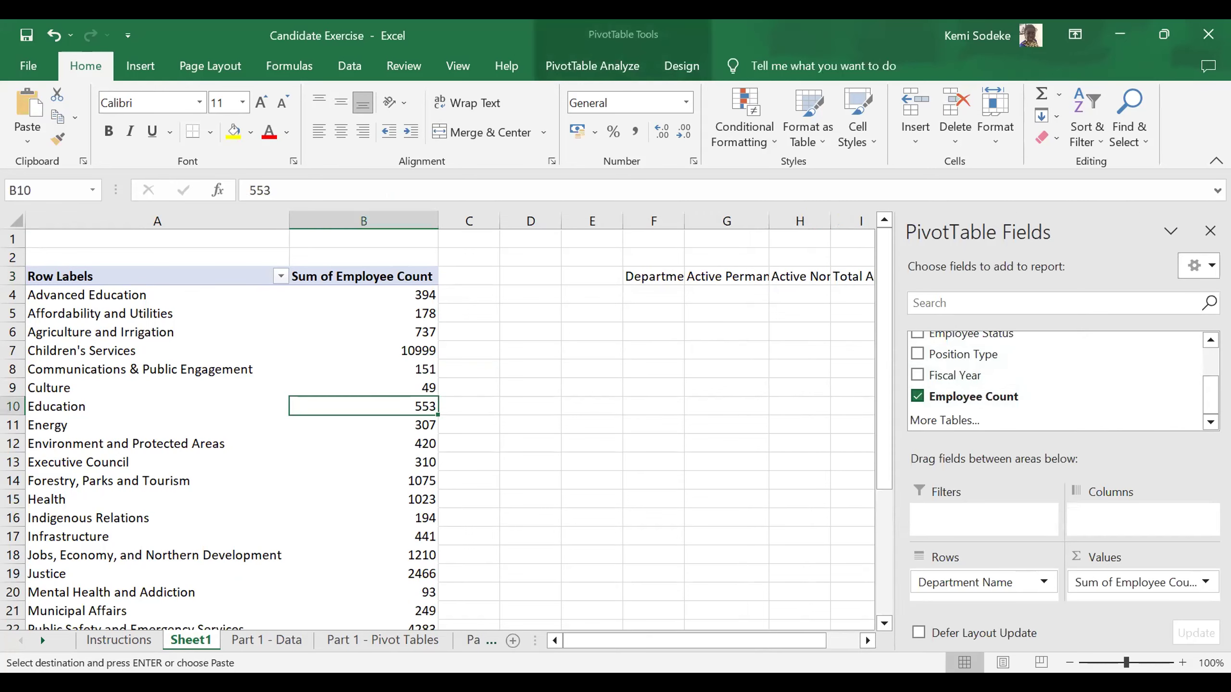
pyautogui.scroll(2, 1192, 373)
pyautogui.moveTo(1190, 378); pyautogui.dragTo(1111, 515)
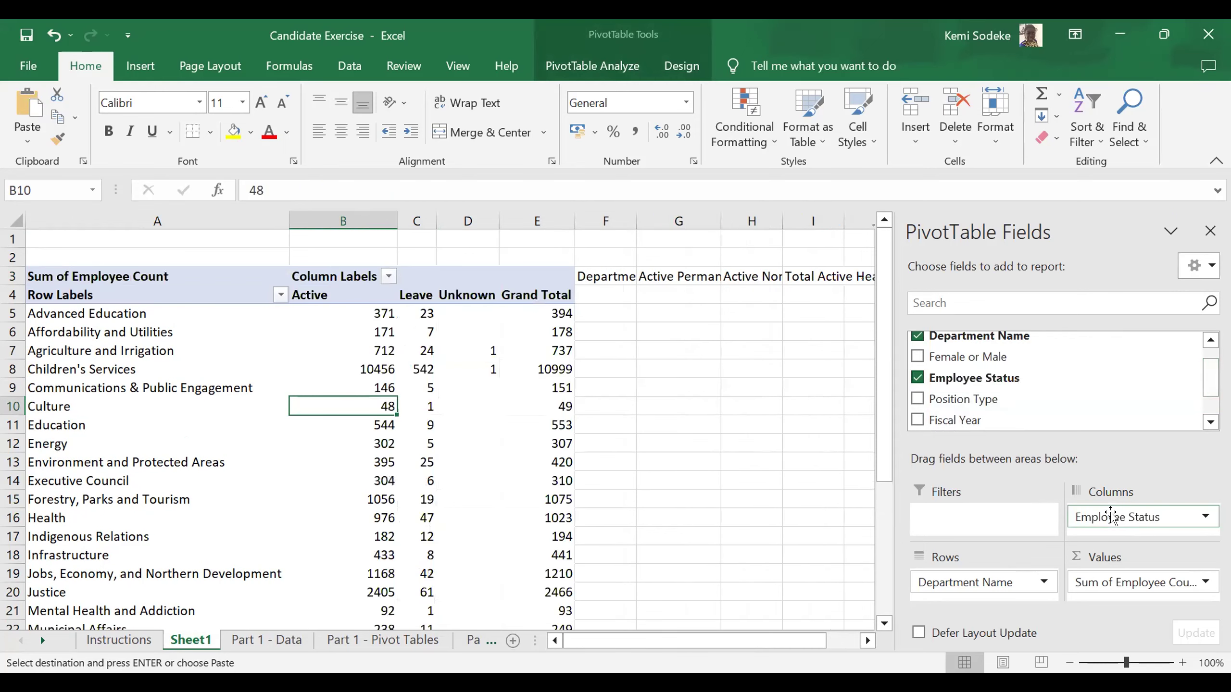
# Compare the Employee Status and Position Type values in Part 1 - Data with the permanent and non-permanent headcount headings on Sheet1
pyautogui.click(231, 644)
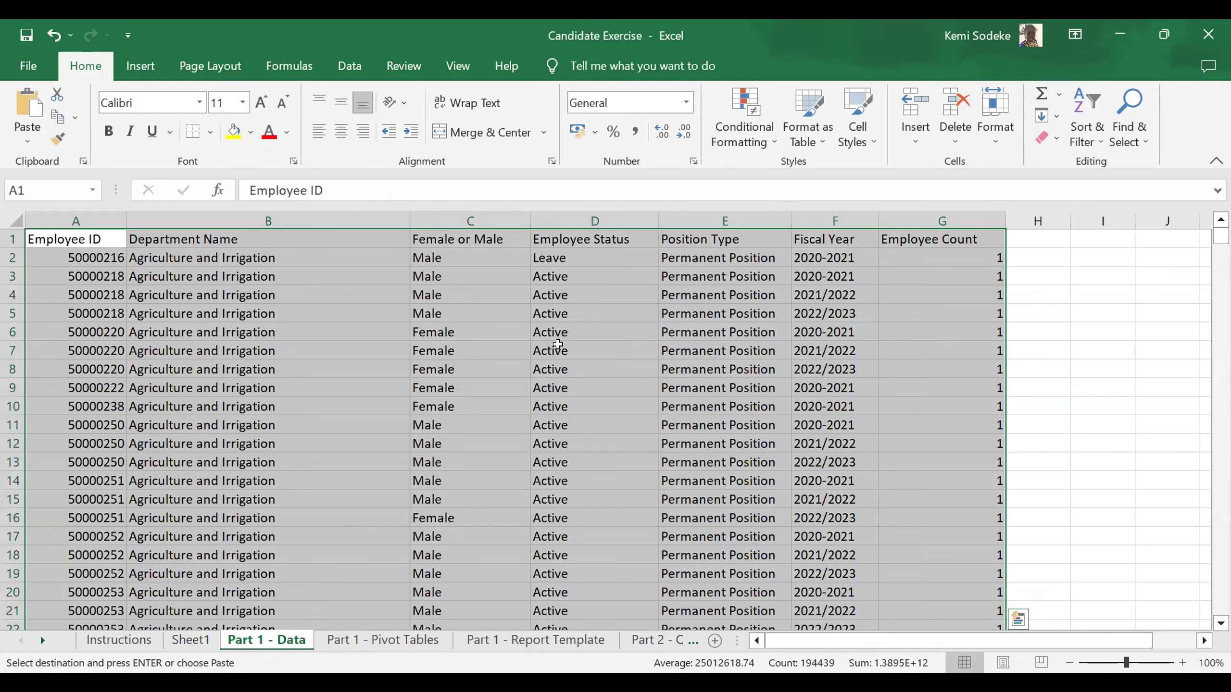
pyautogui.click(571, 262)
pyautogui.click(562, 290)
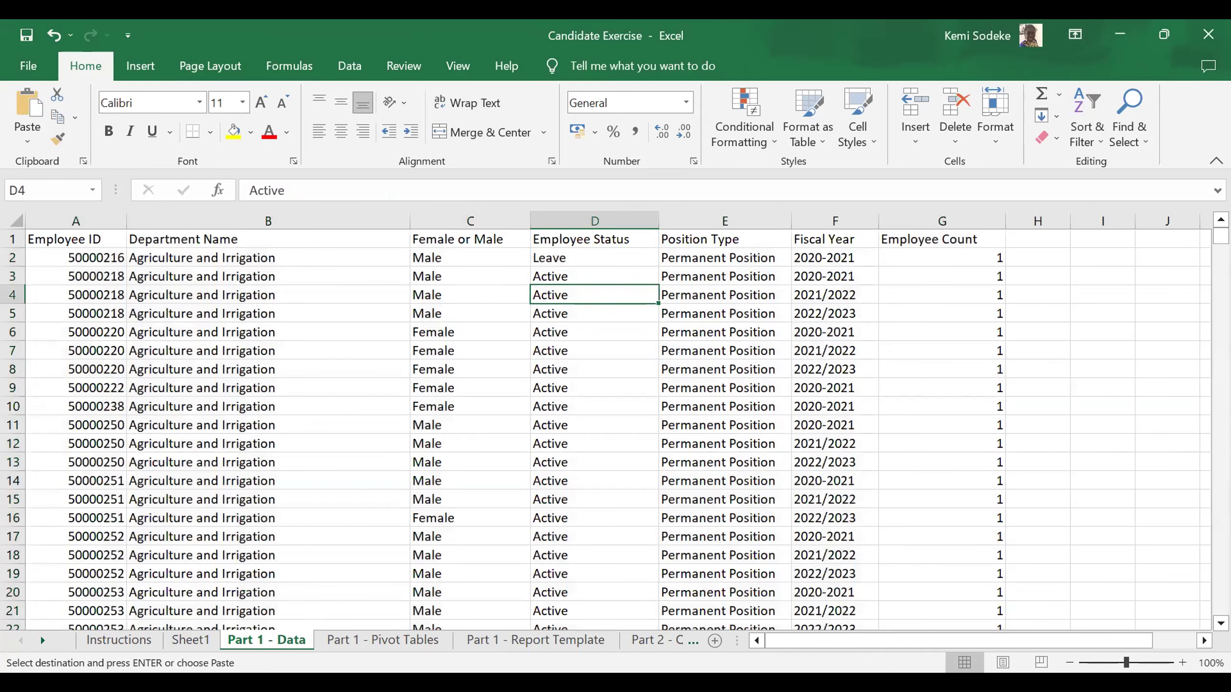
pyautogui.click(190, 641)
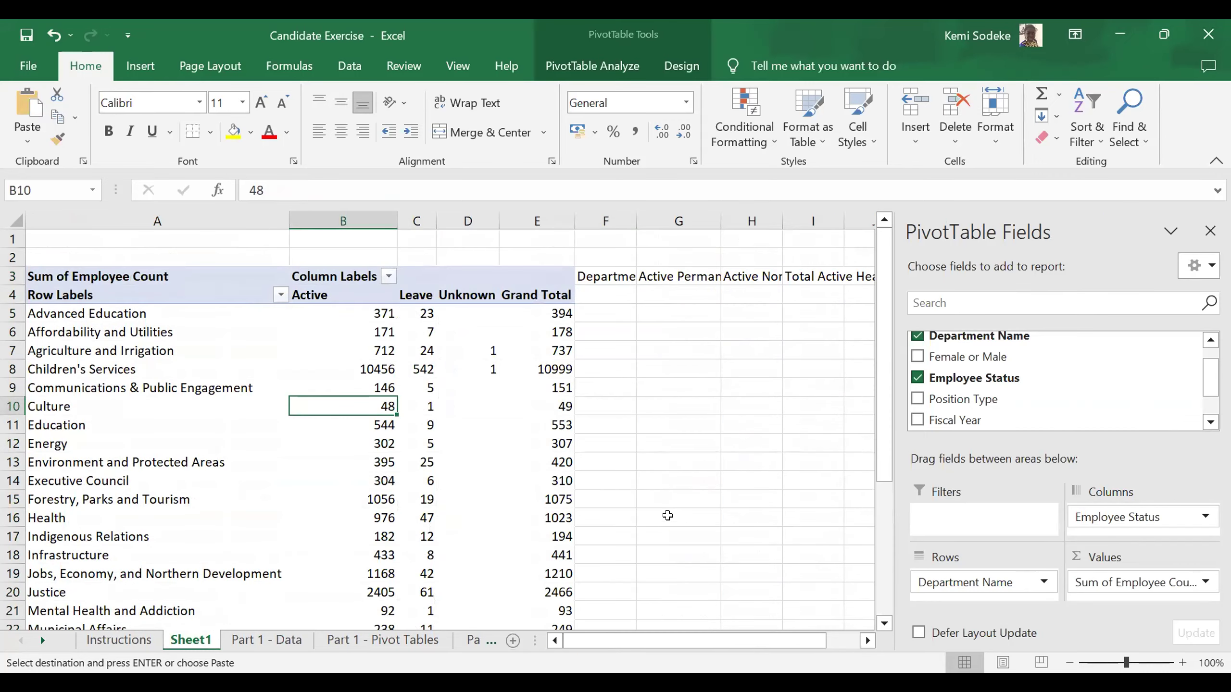
pyautogui.click(676, 276)
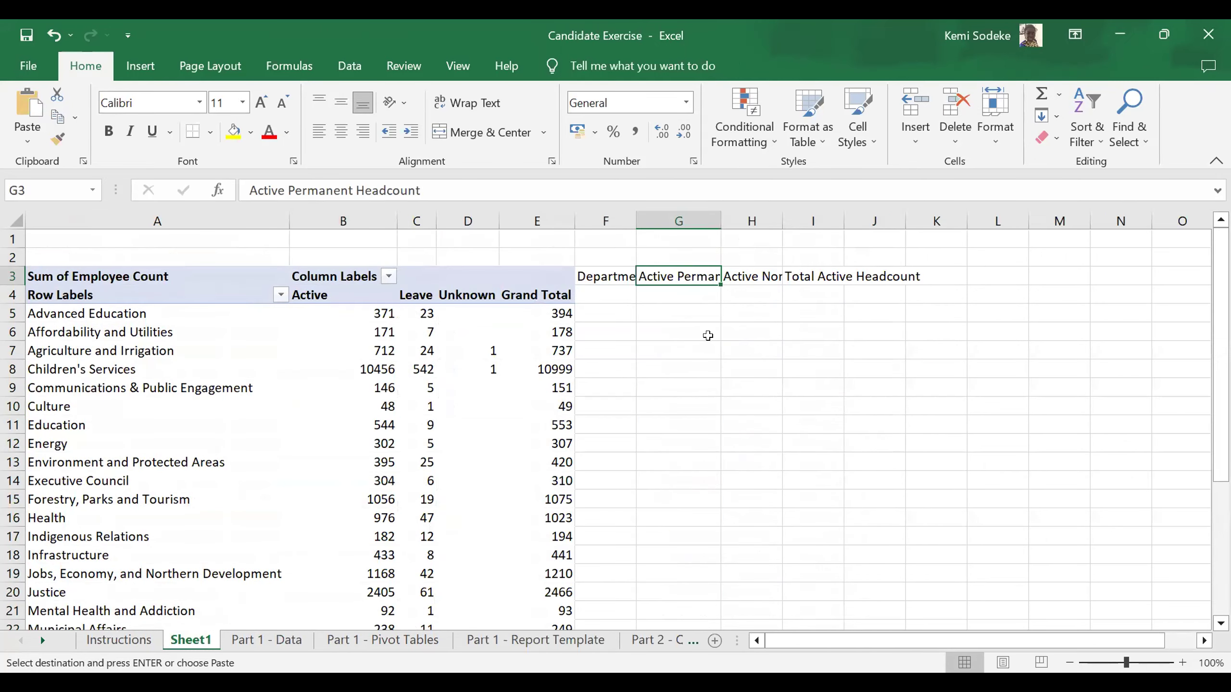
pyautogui.click(758, 275)
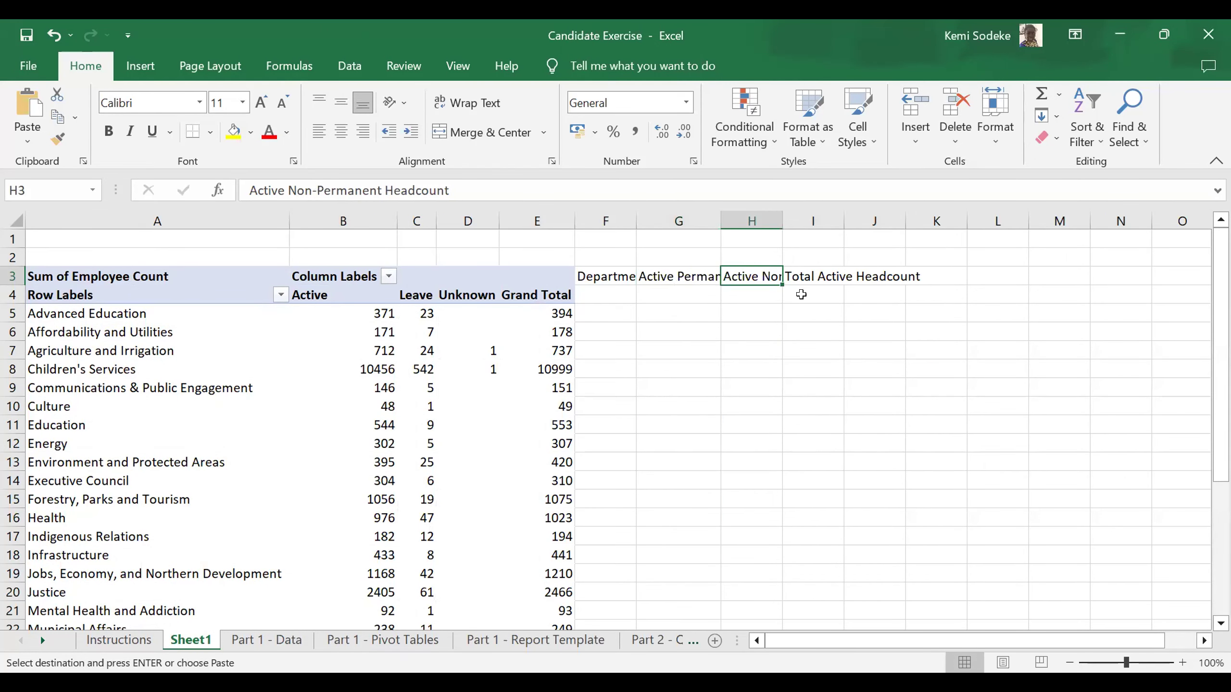
pyautogui.click(677, 273)
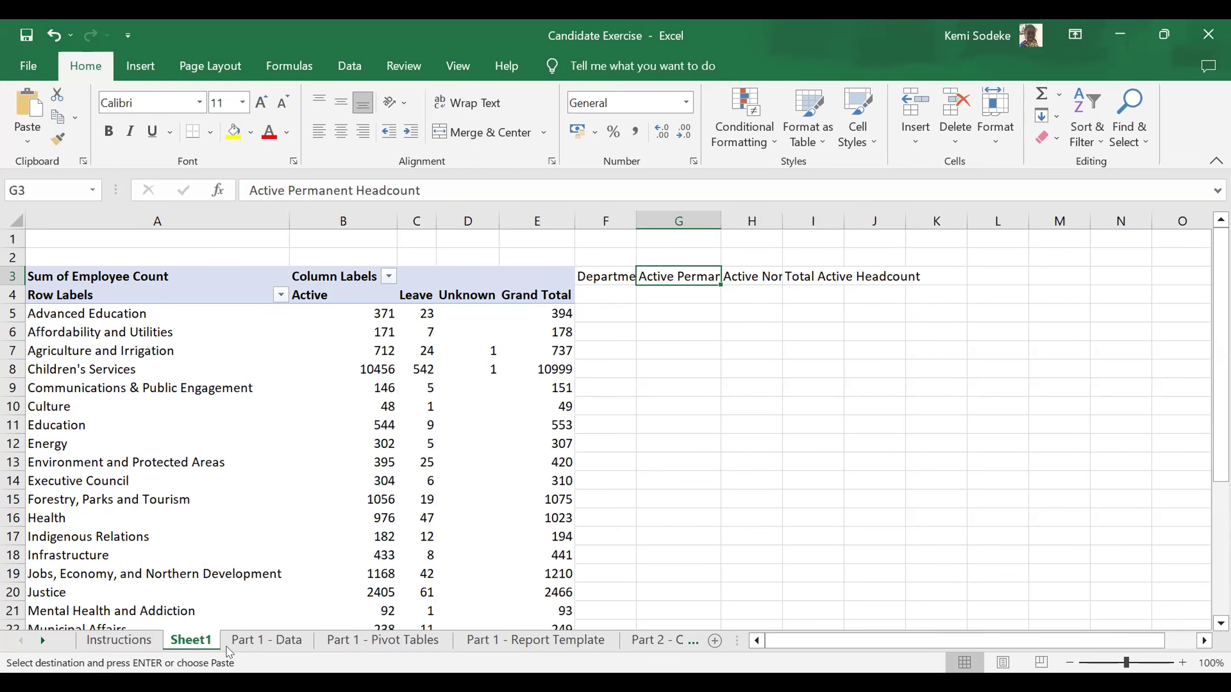
pyautogui.click(723, 460)
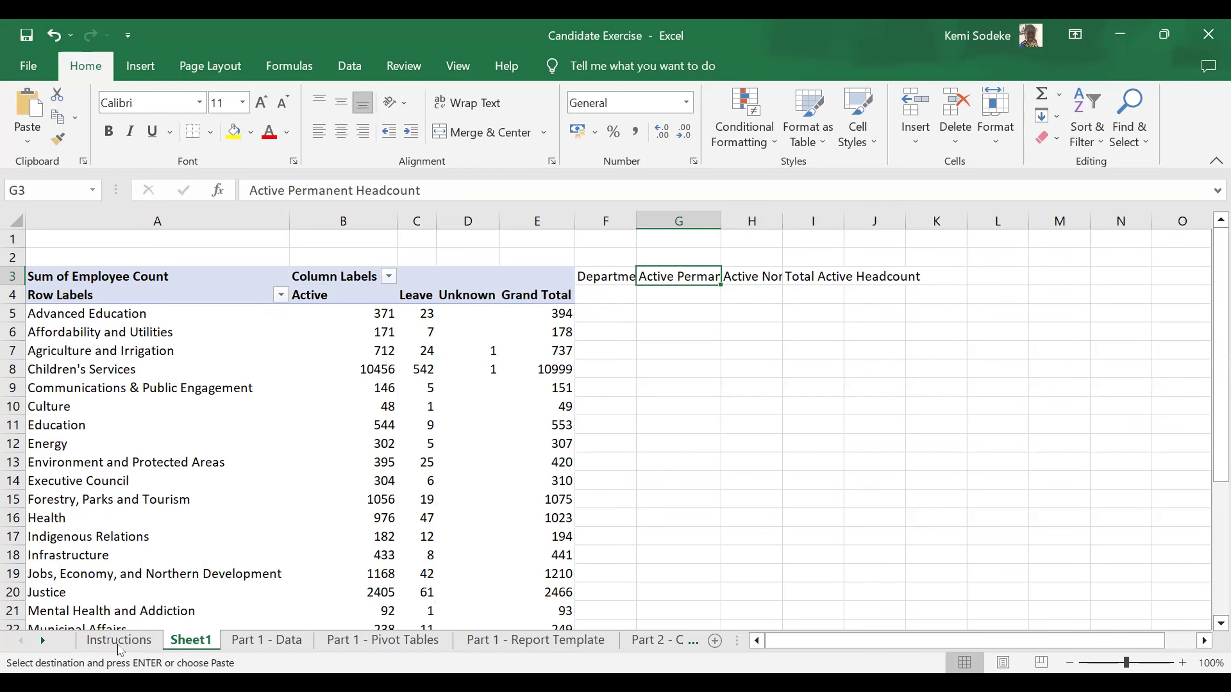
pyautogui.click(280, 640)
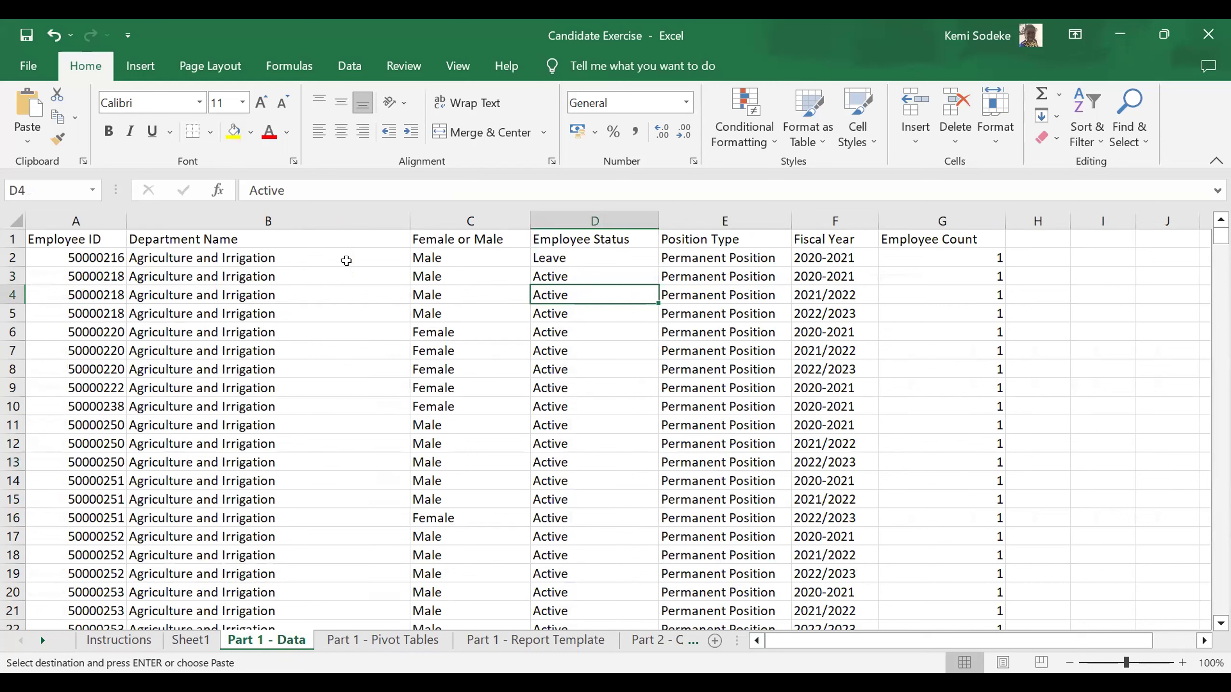
pyautogui.click(750, 257)
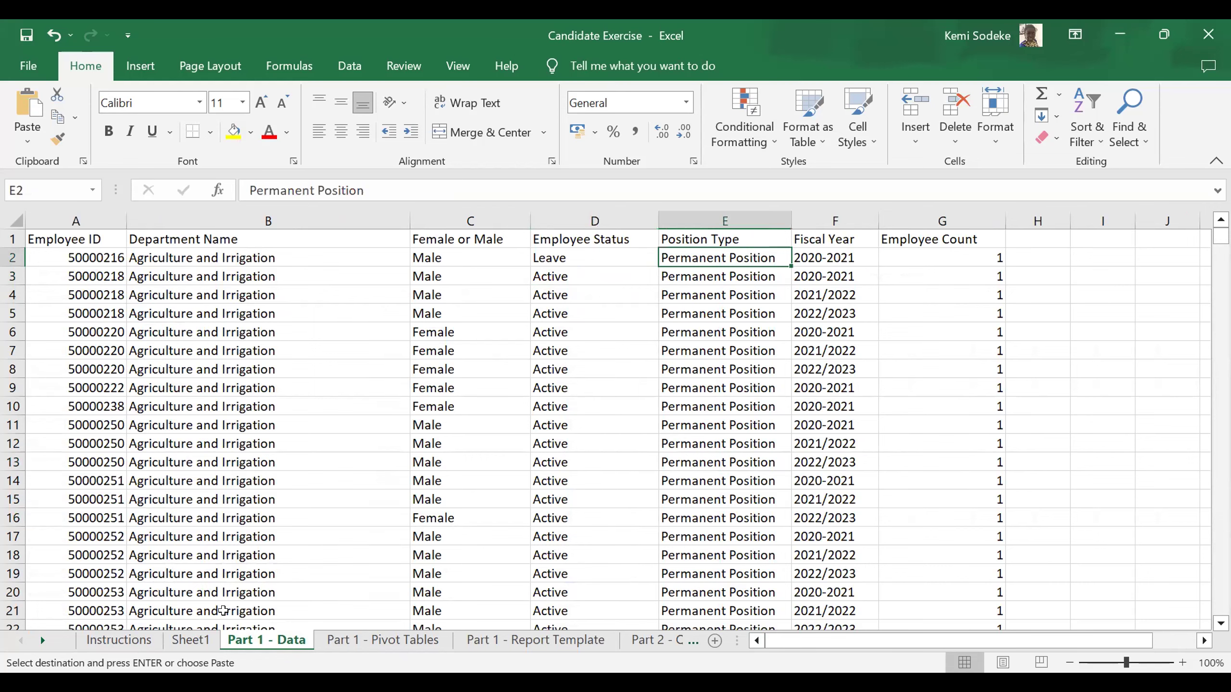
pyautogui.click(191, 641)
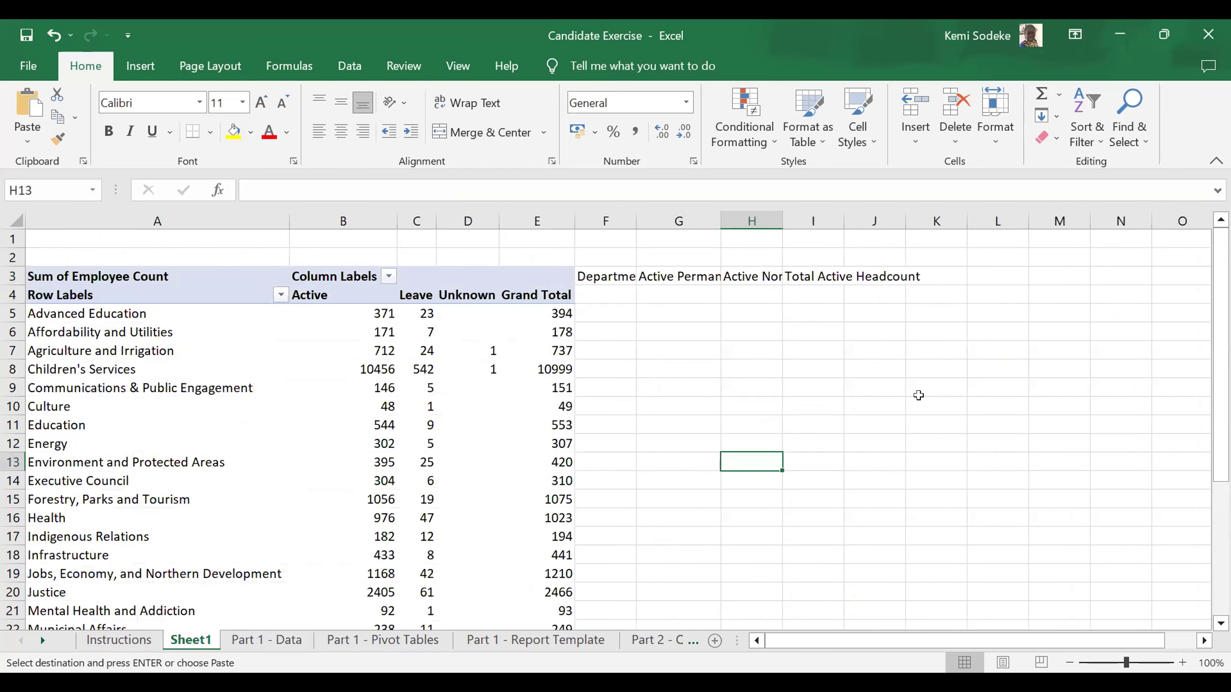
# Make Employee Status and Position Type the pivot table's report filters, allowing overlapping cell data to be replaced while Position Type is tried in columns
pyautogui.click(345, 442)
pyautogui.moveTo(1176, 381); pyautogui.dragTo(974, 526)
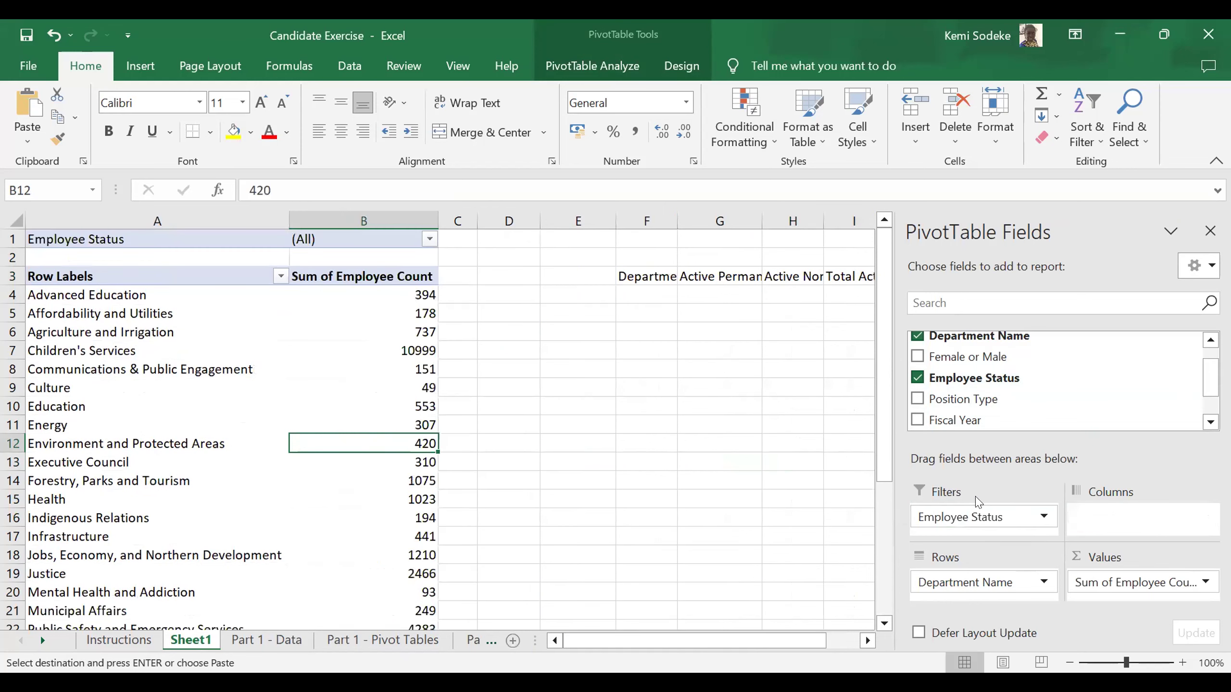
pyautogui.click(1210, 422)
pyautogui.click(1210, 422)
pyautogui.moveTo(1210, 403); pyautogui.dragTo(1210, 378)
pyautogui.moveTo(1025, 410); pyautogui.dragTo(1118, 513)
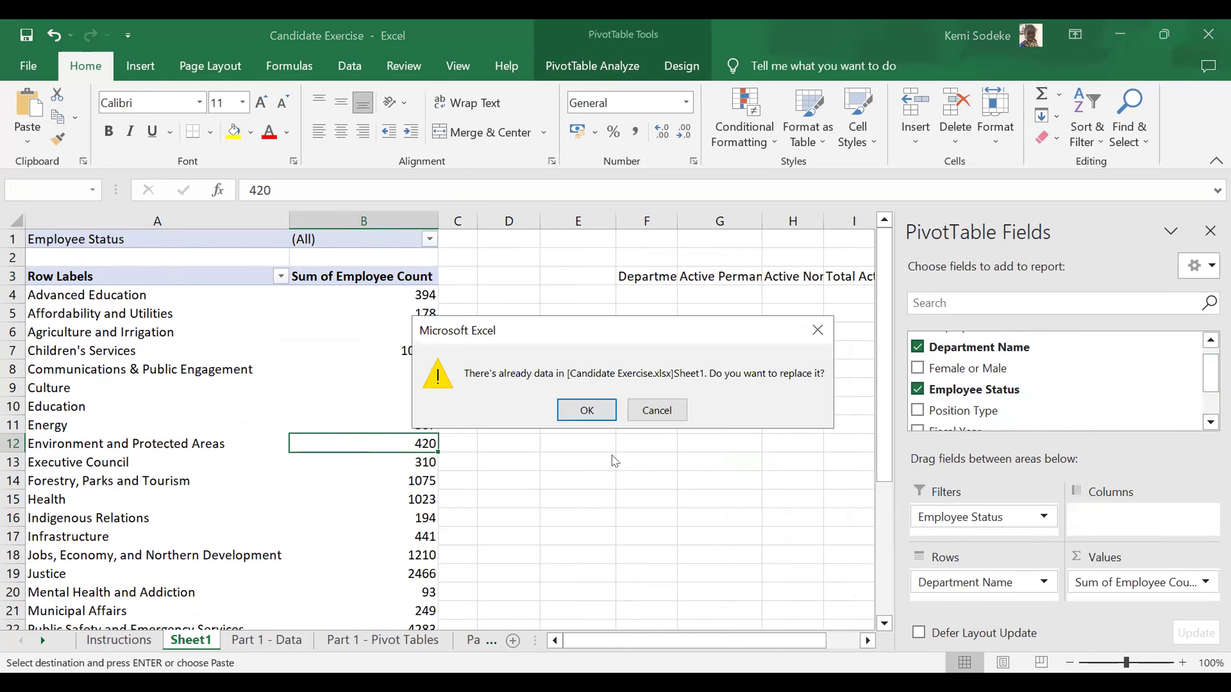
pyautogui.click(586, 411)
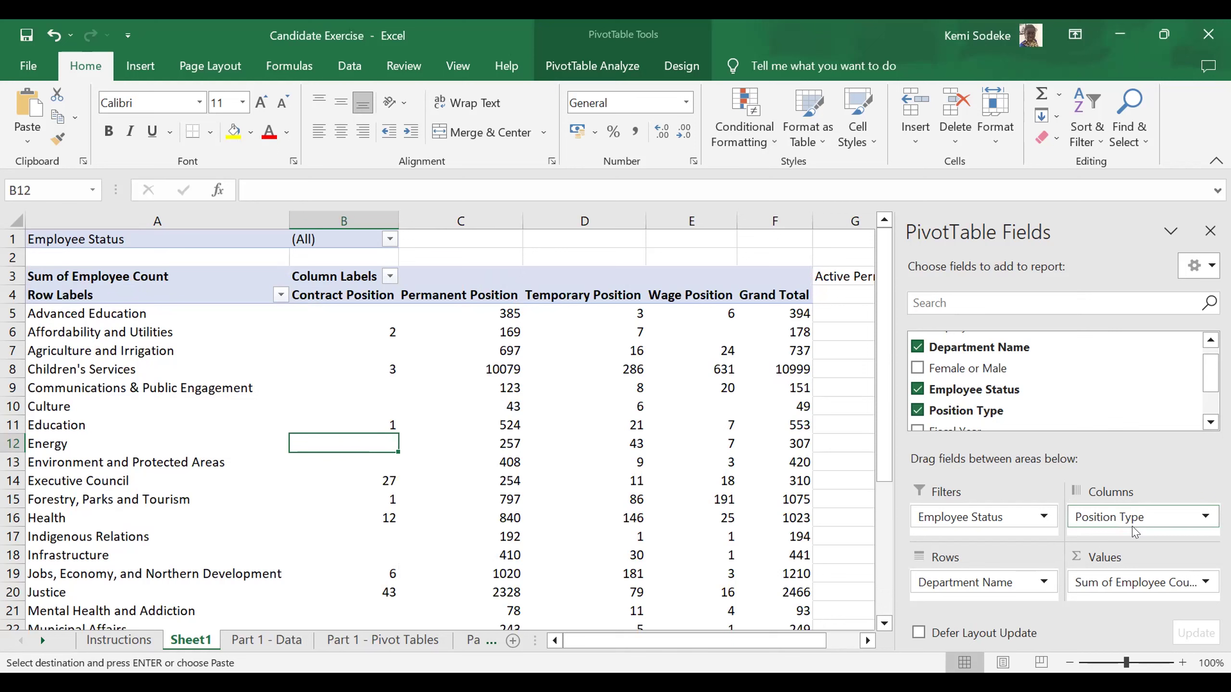
pyautogui.moveTo(1125, 517); pyautogui.dragTo(1030, 531)
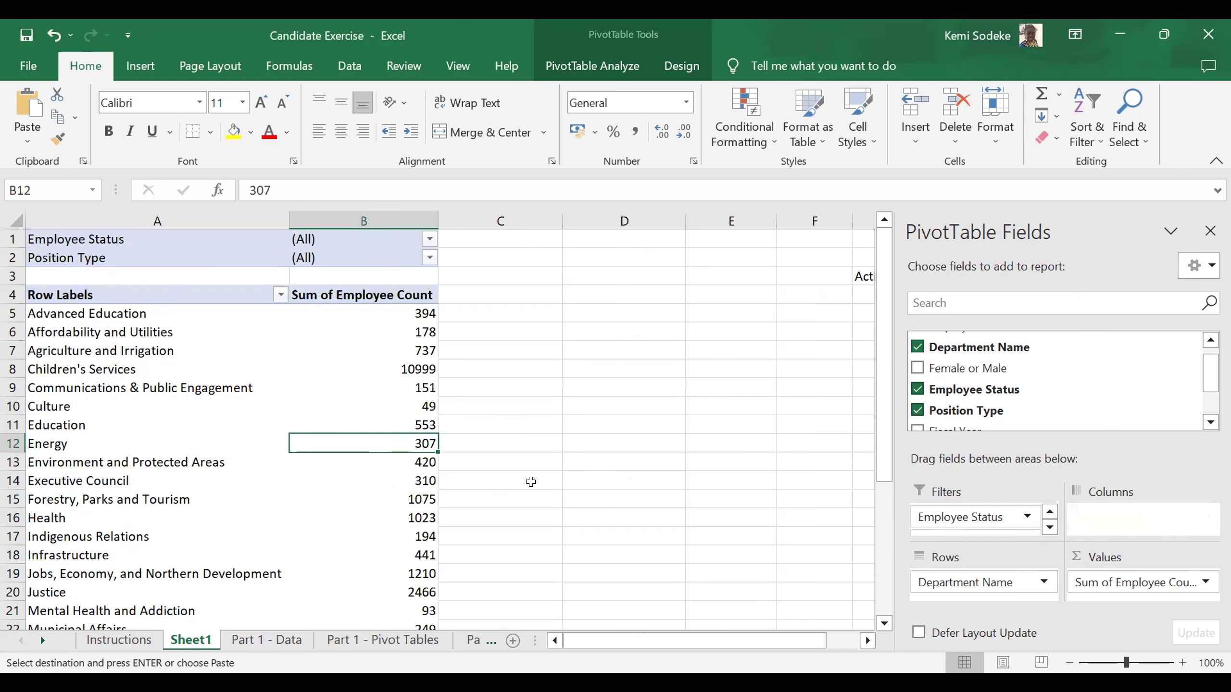
# Check the Active Permanent Headcount heading and filter the pivot table's Employee Status to Active only
pyautogui.click(590, 417)
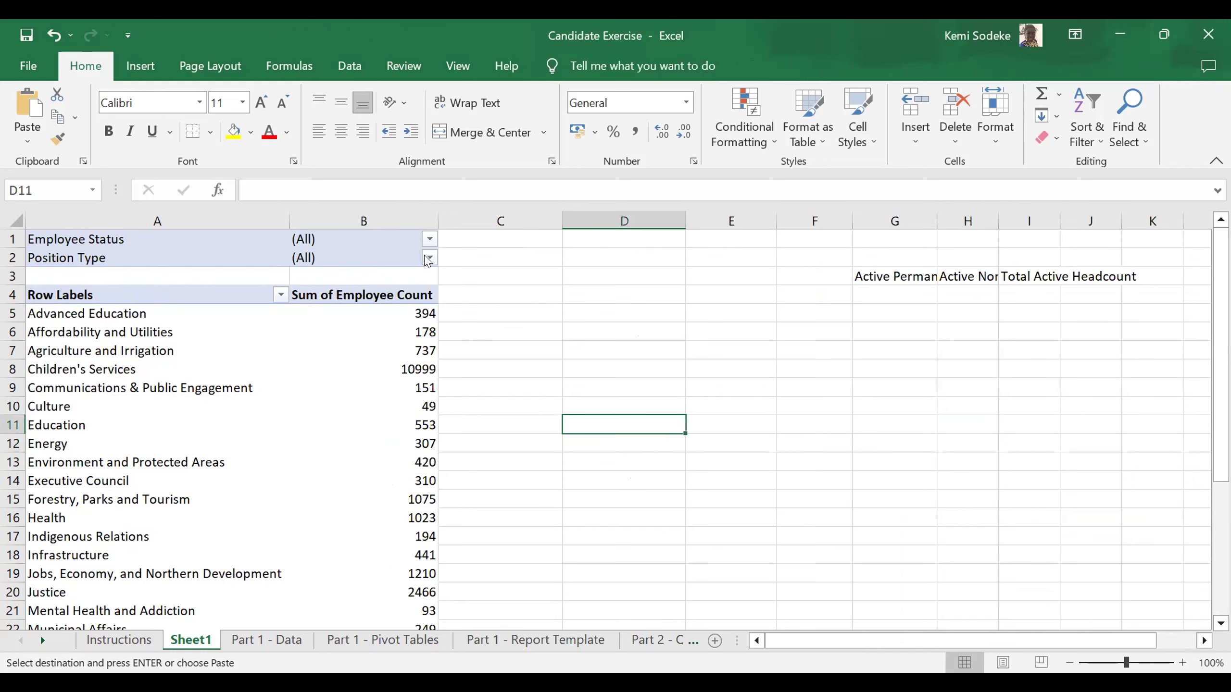
pyautogui.click(897, 275)
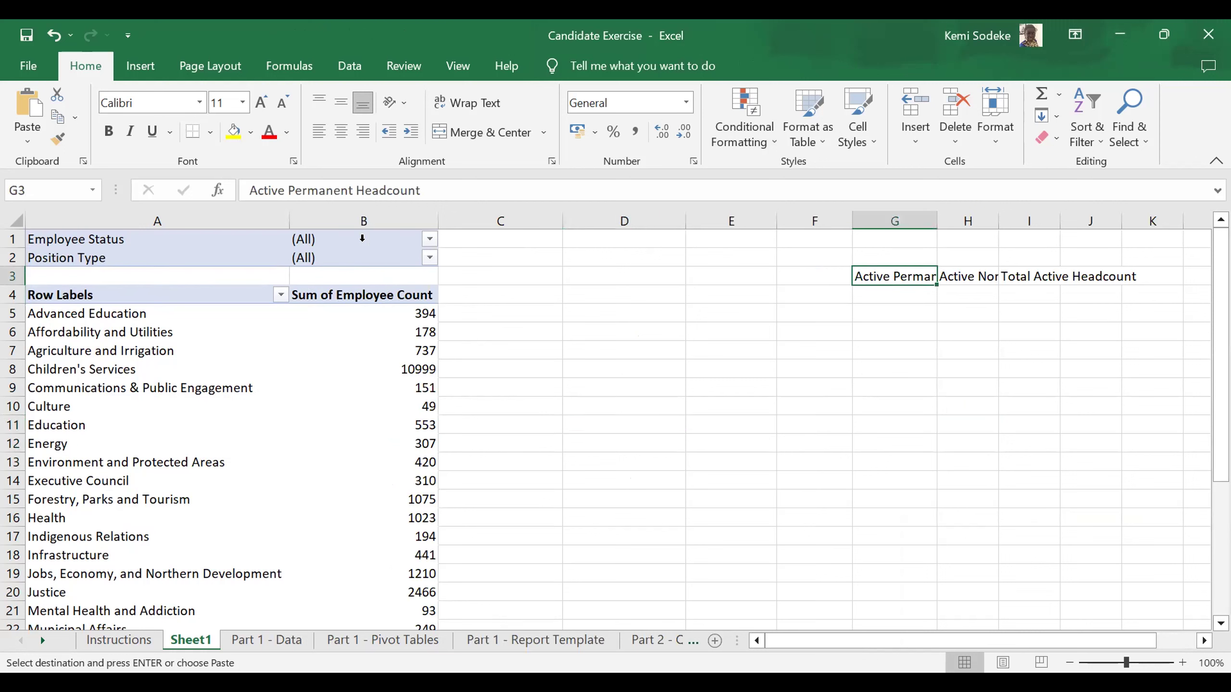
pyautogui.click(430, 240)
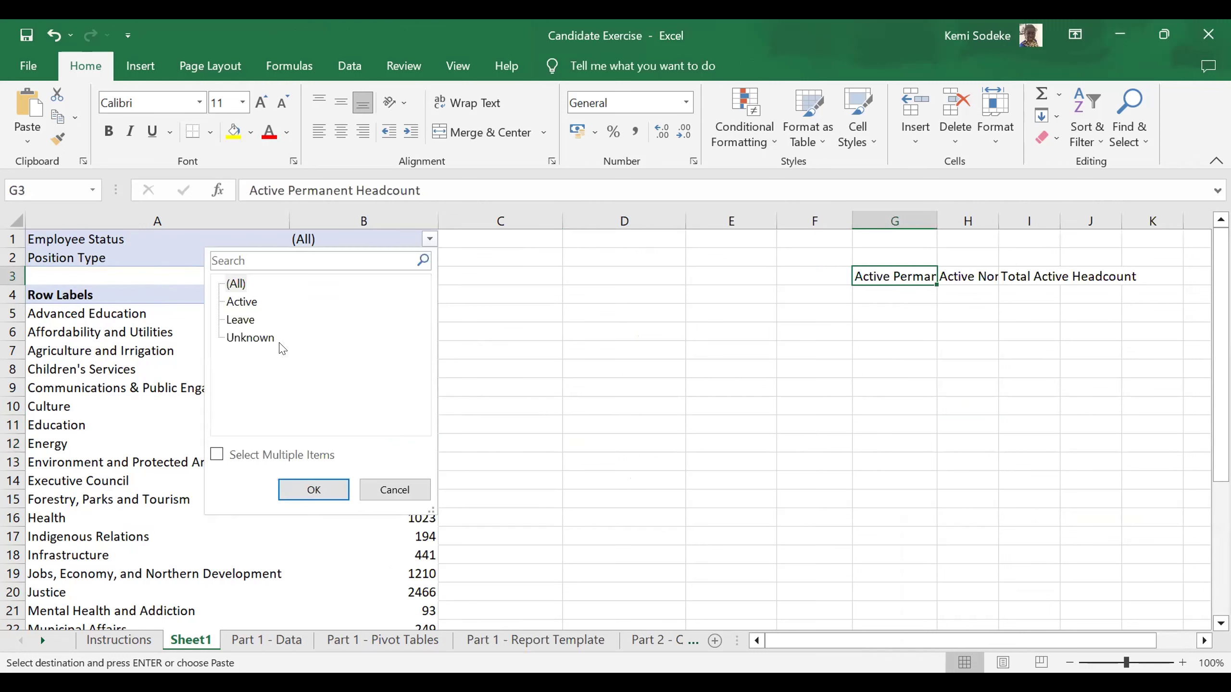
pyautogui.click(238, 286)
pyautogui.click(217, 455)
pyautogui.click(230, 302)
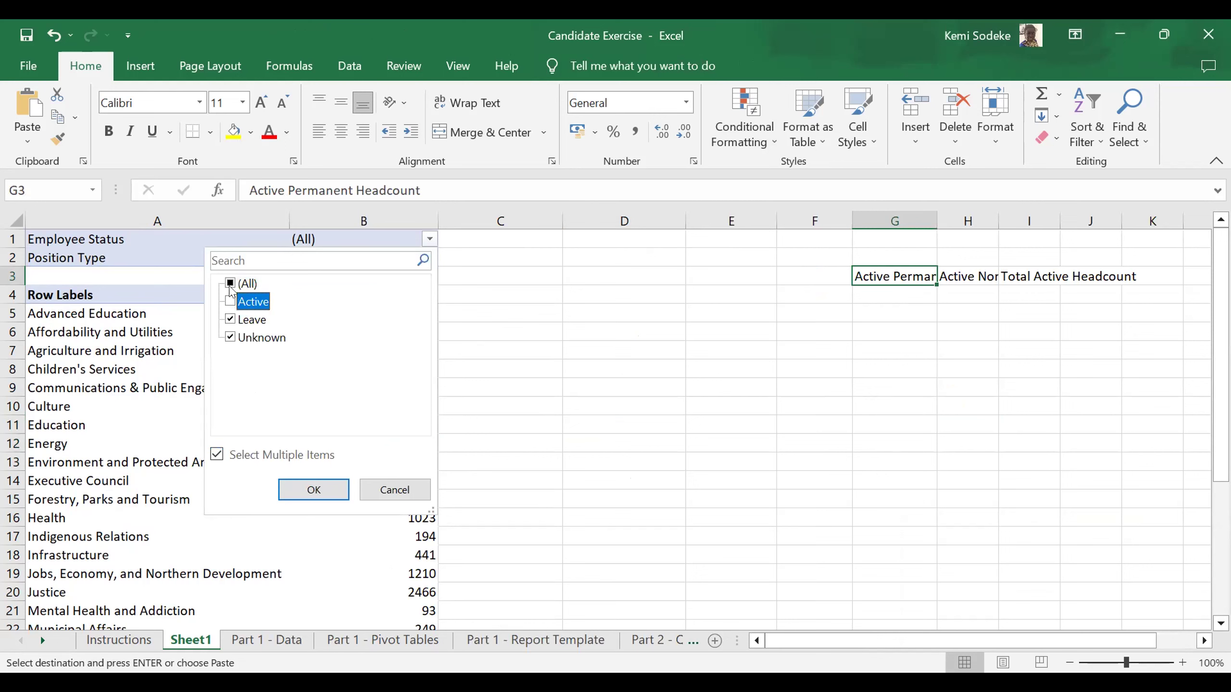
pyautogui.click(230, 285)
pyautogui.click(231, 283)
pyautogui.click(231, 302)
pyautogui.click(311, 487)
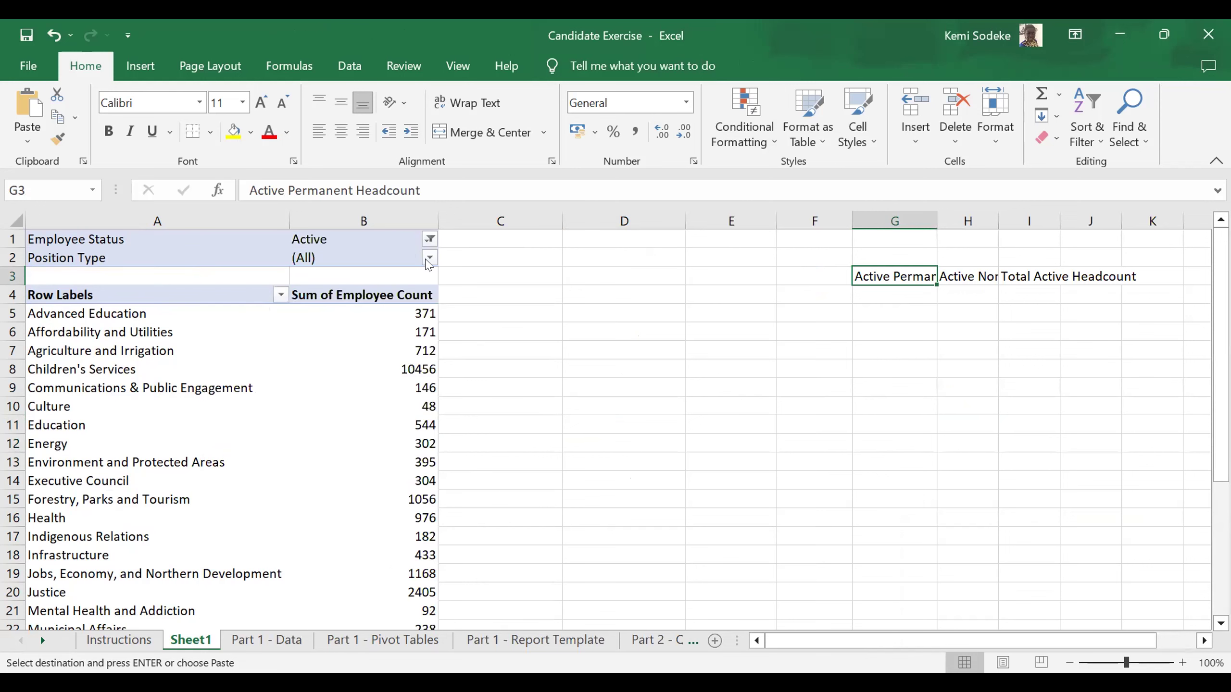
# Filter the pivot table's Position Type to Permanent Position only
pyautogui.click(430, 257)
pyautogui.click(230, 305)
pyautogui.click(231, 338)
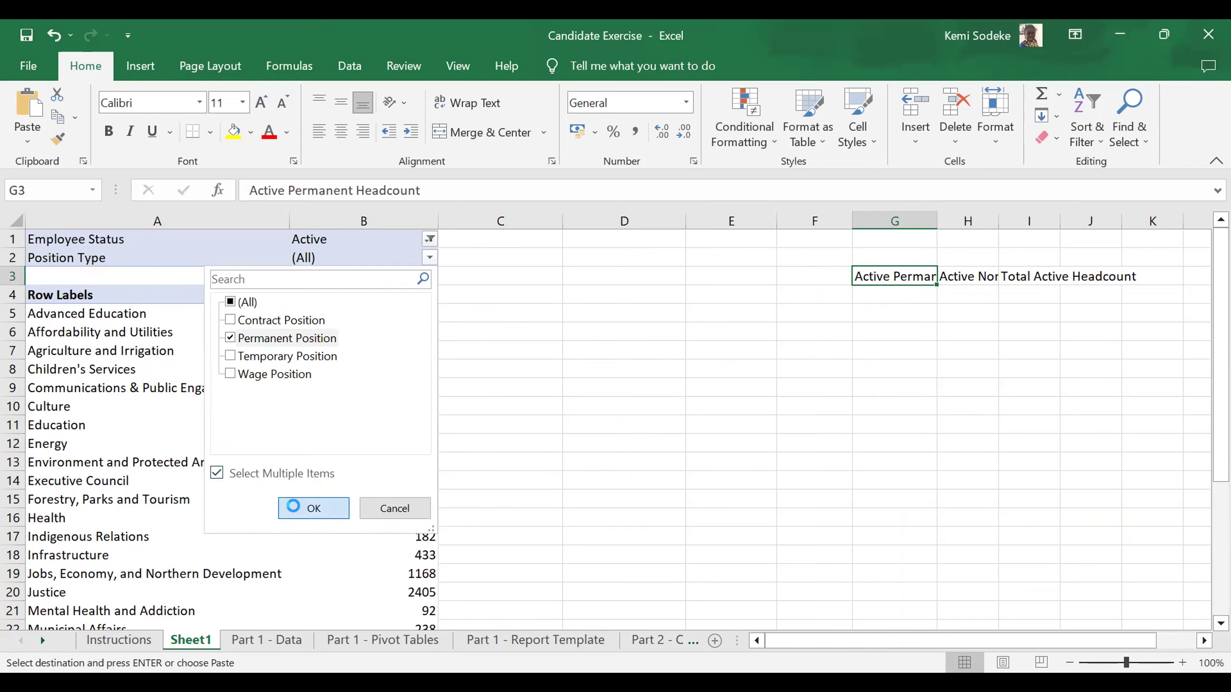
pyautogui.click(313, 508)
# Check the headcount columns in the Part 1 report template and return to the filtered pivot table on Sheet1
pyautogui.click(499, 444)
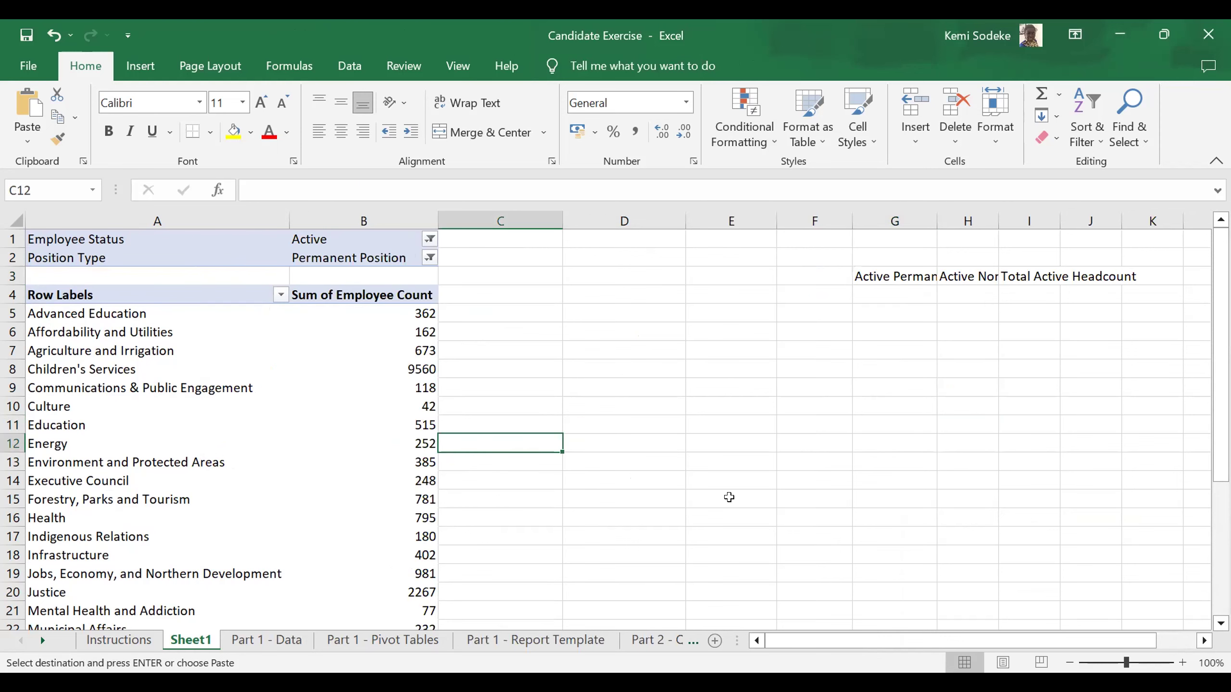
pyautogui.click(535, 641)
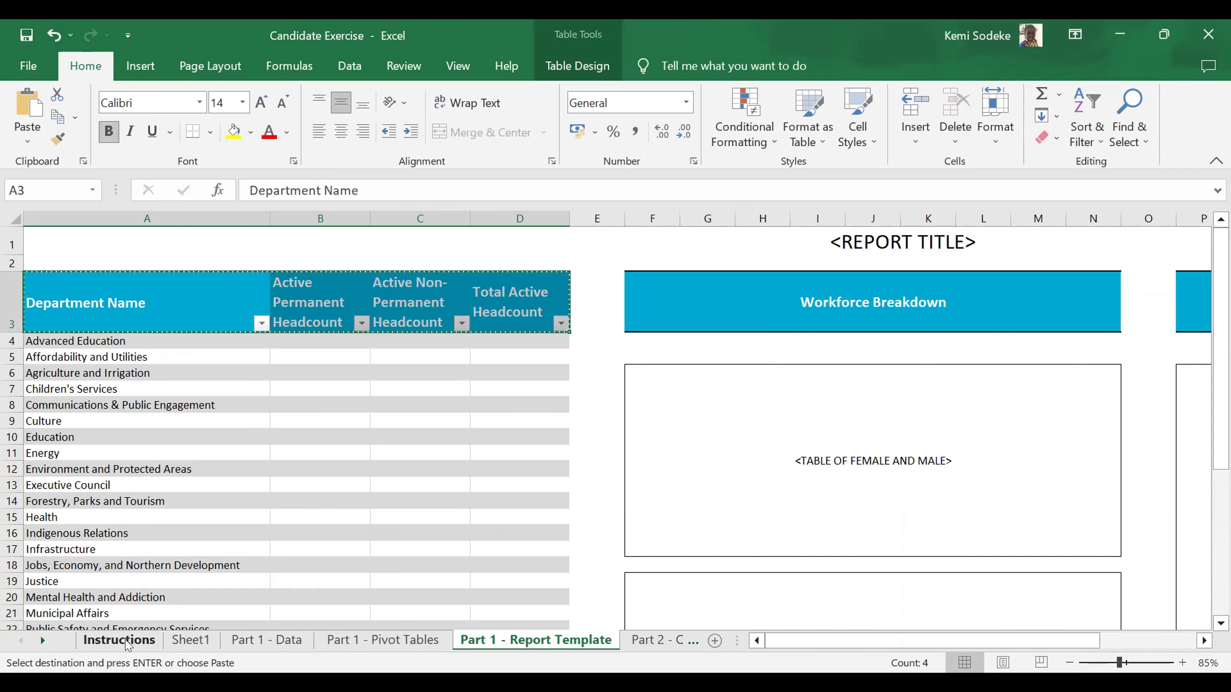
pyautogui.click(189, 640)
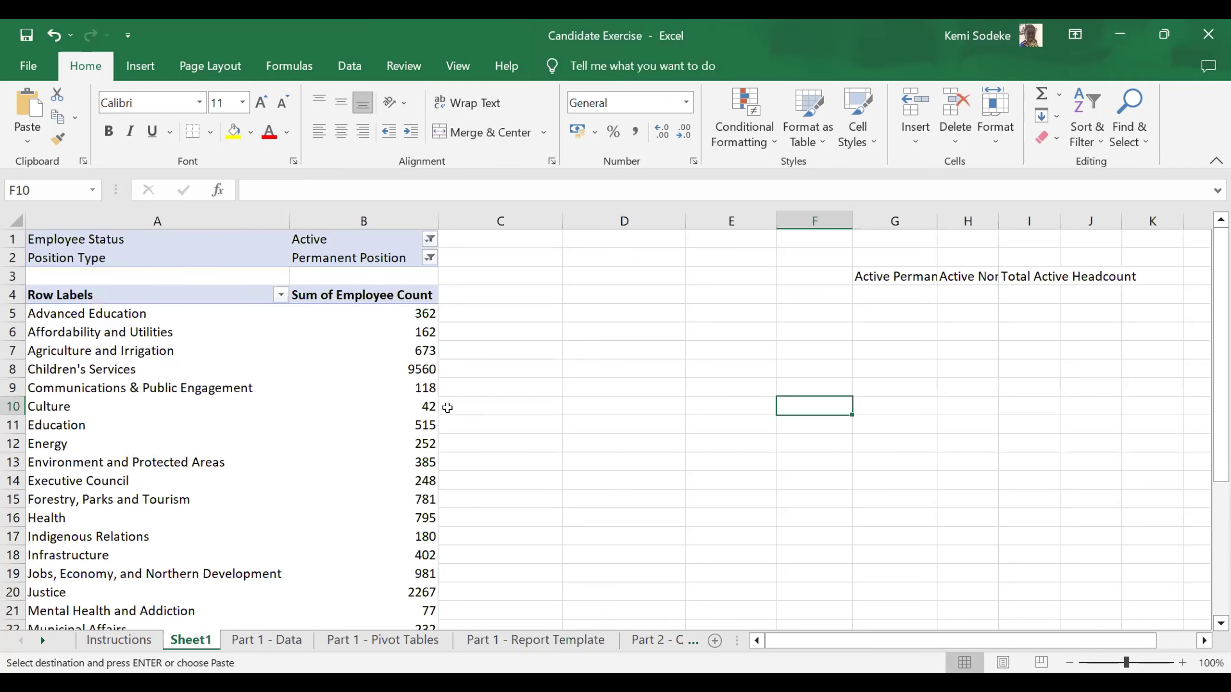
# Move Position Type from the pivot table's report filters to its columns
pyautogui.click(429, 257)
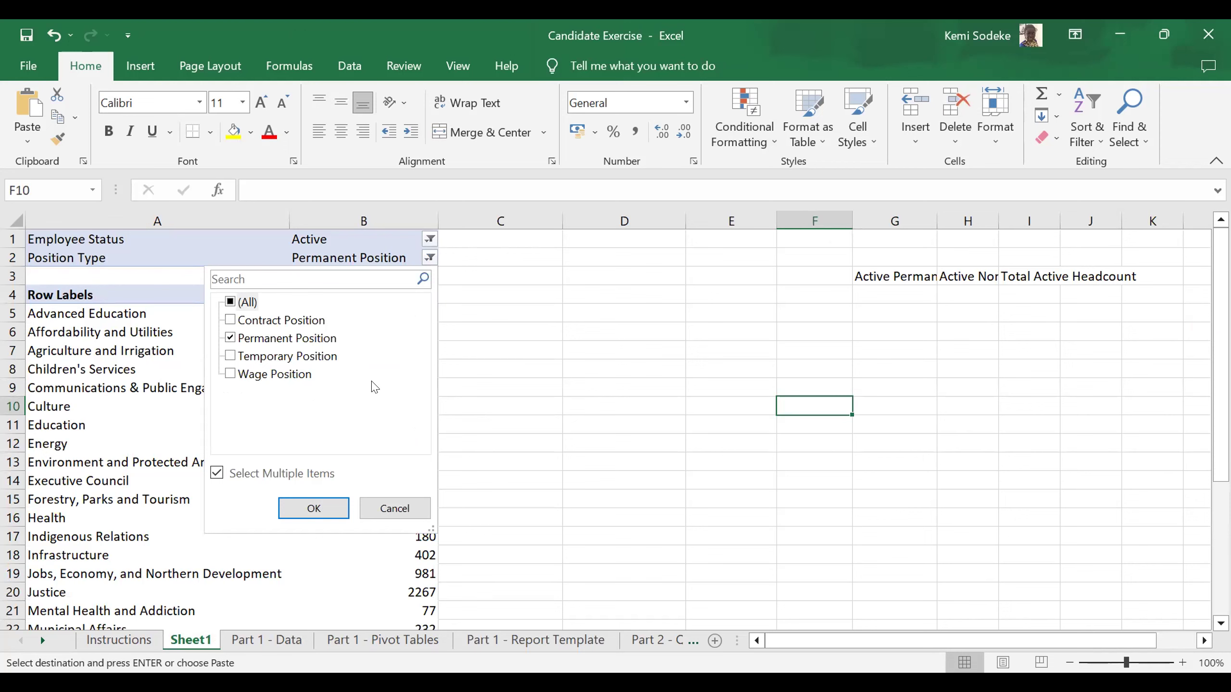
pyautogui.click(312, 584)
pyautogui.click(212, 397)
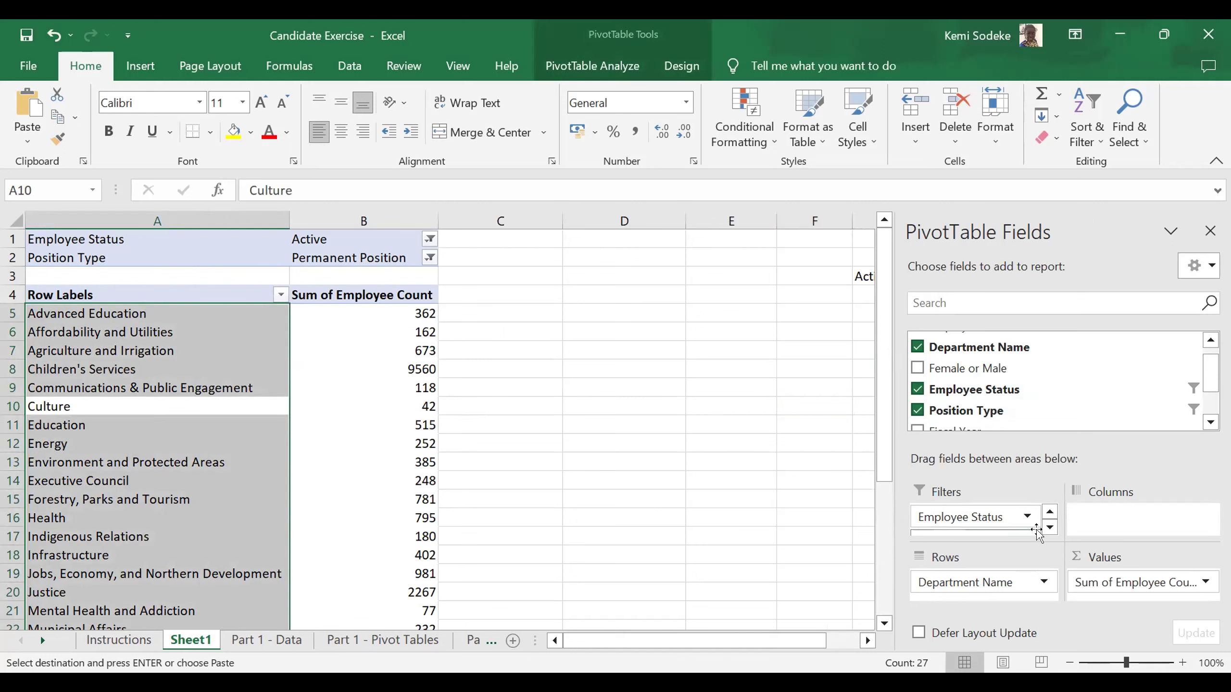
pyautogui.scroll(-1, 1037, 531)
pyautogui.moveTo(975, 524); pyautogui.dragTo(1114, 527)
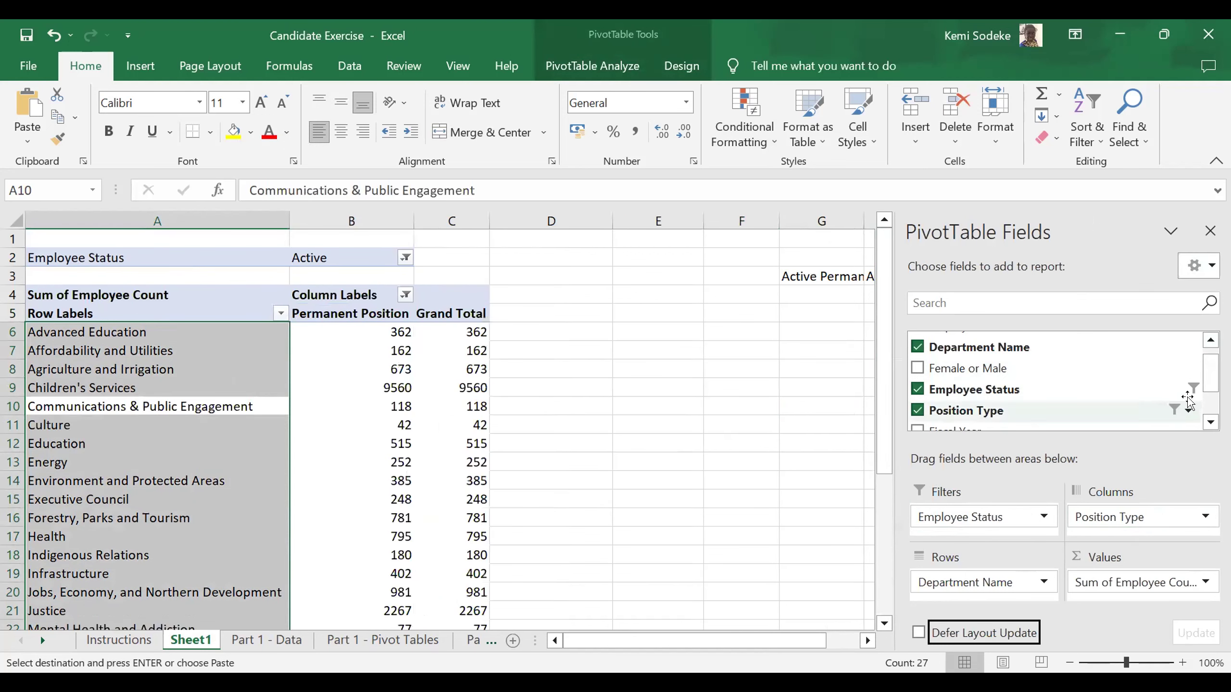
# Clear the pivot table's Position Type filter to include all position types
pyautogui.click(1188, 412)
pyautogui.click(701, 216)
pyautogui.click(784, 397)
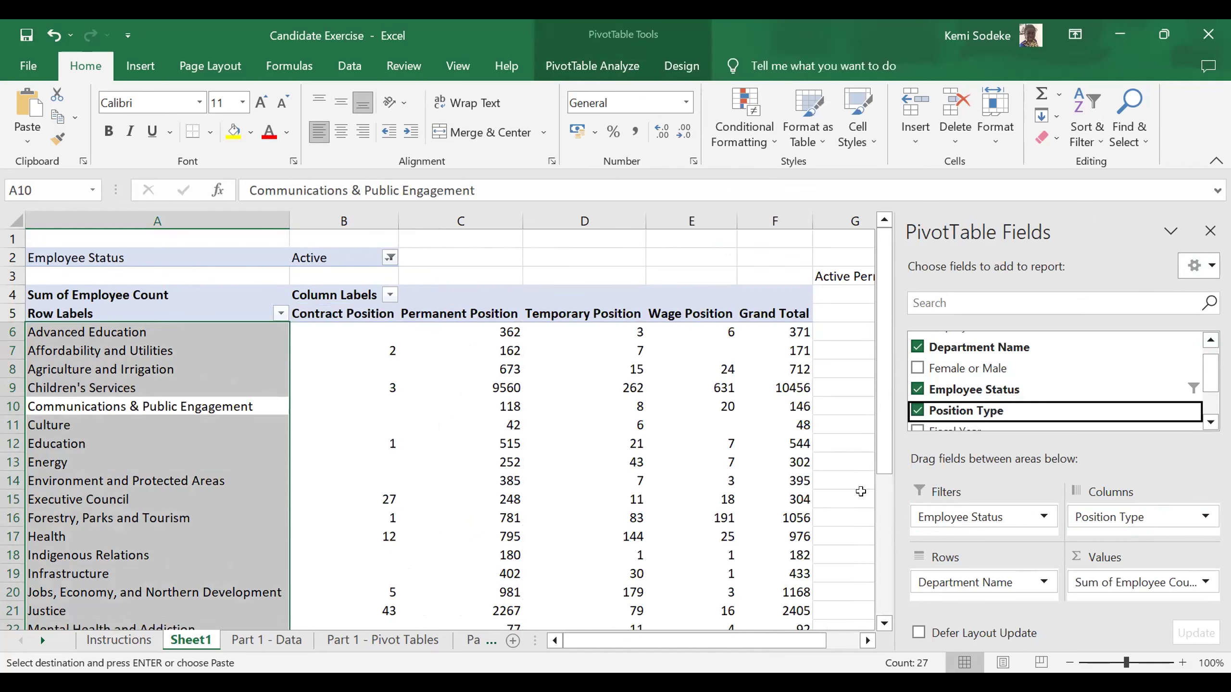
# Close the PivotTable field list and move the Permanent Position column ahead of Contract Position in the pivot table
pyautogui.click(1210, 232)
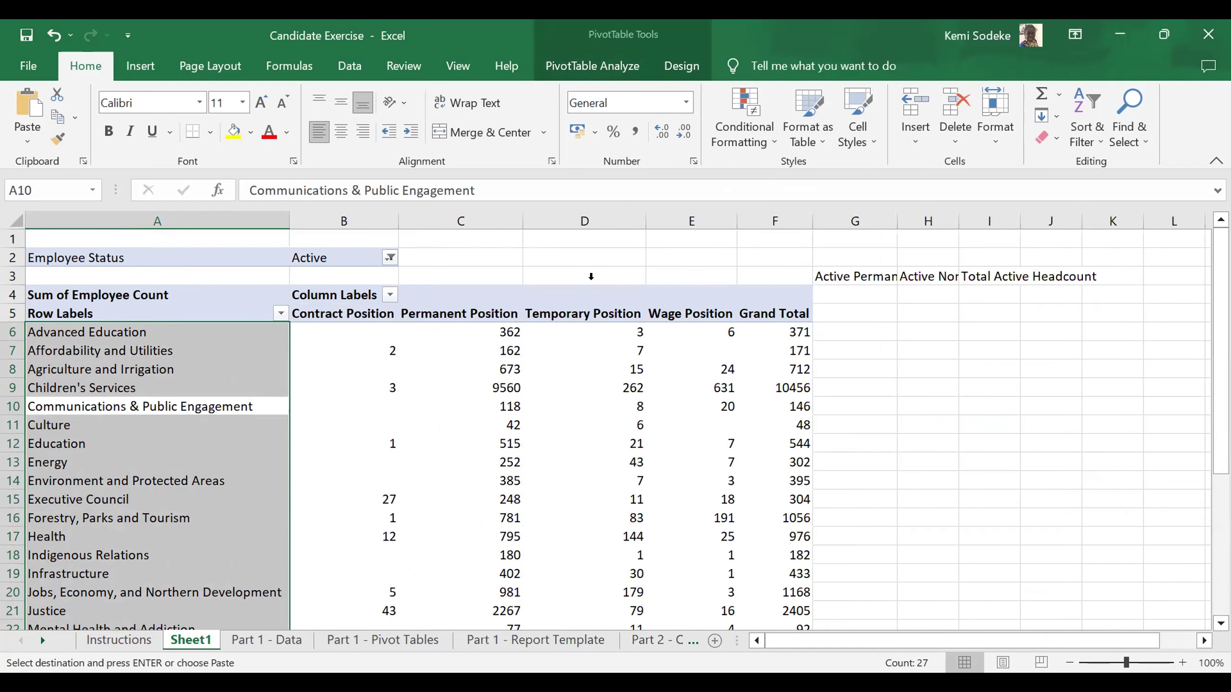
pyautogui.click(450, 311)
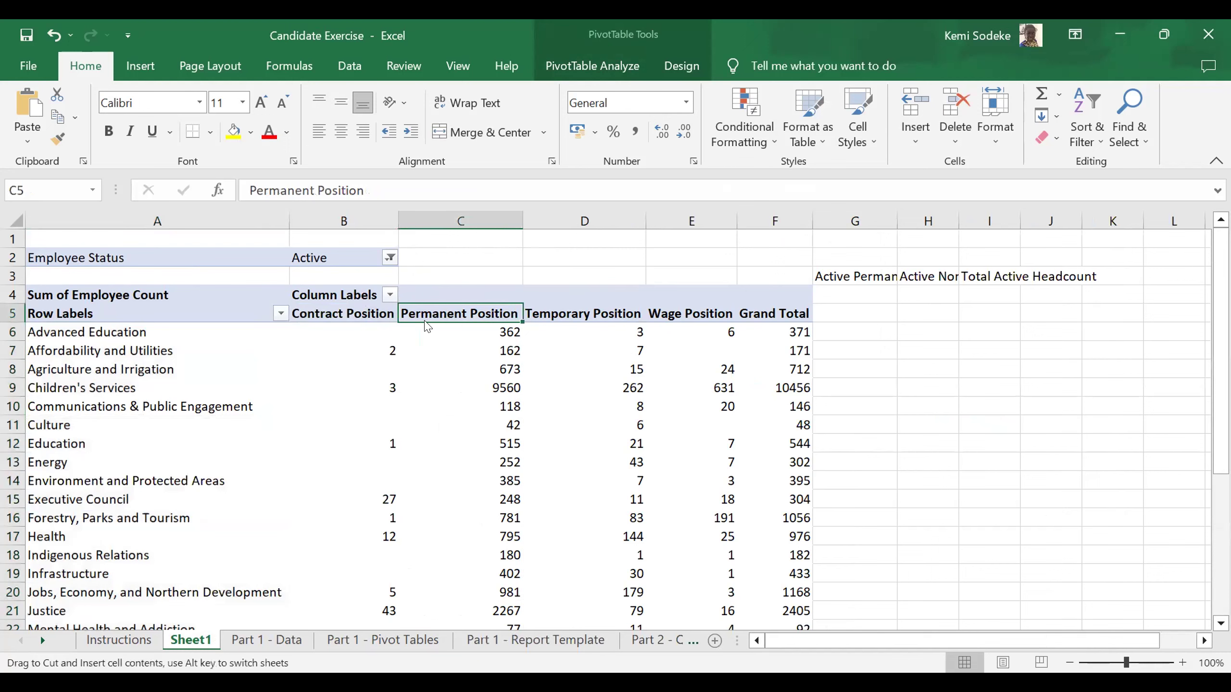
pyautogui.moveTo(490, 415); pyautogui.dragTo(410, 275)
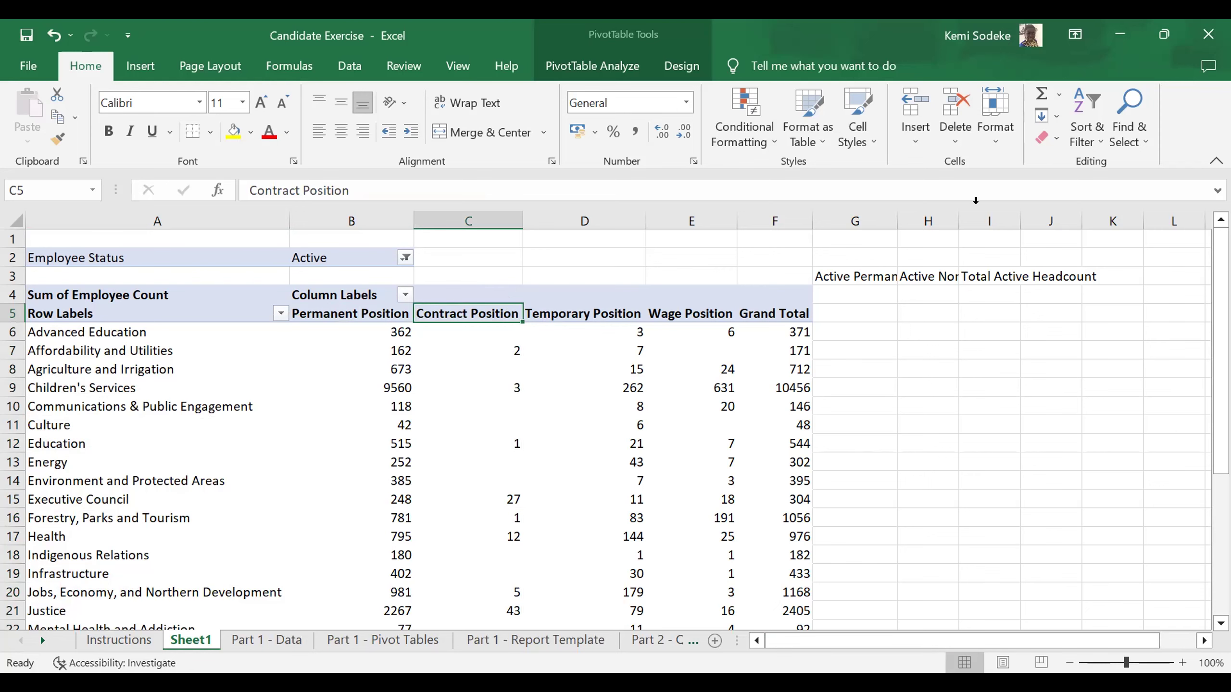
# Move the three headcount headings beside the pivot table one column over, so they start in cell H3
pyautogui.hscroll(3, 984, 478)
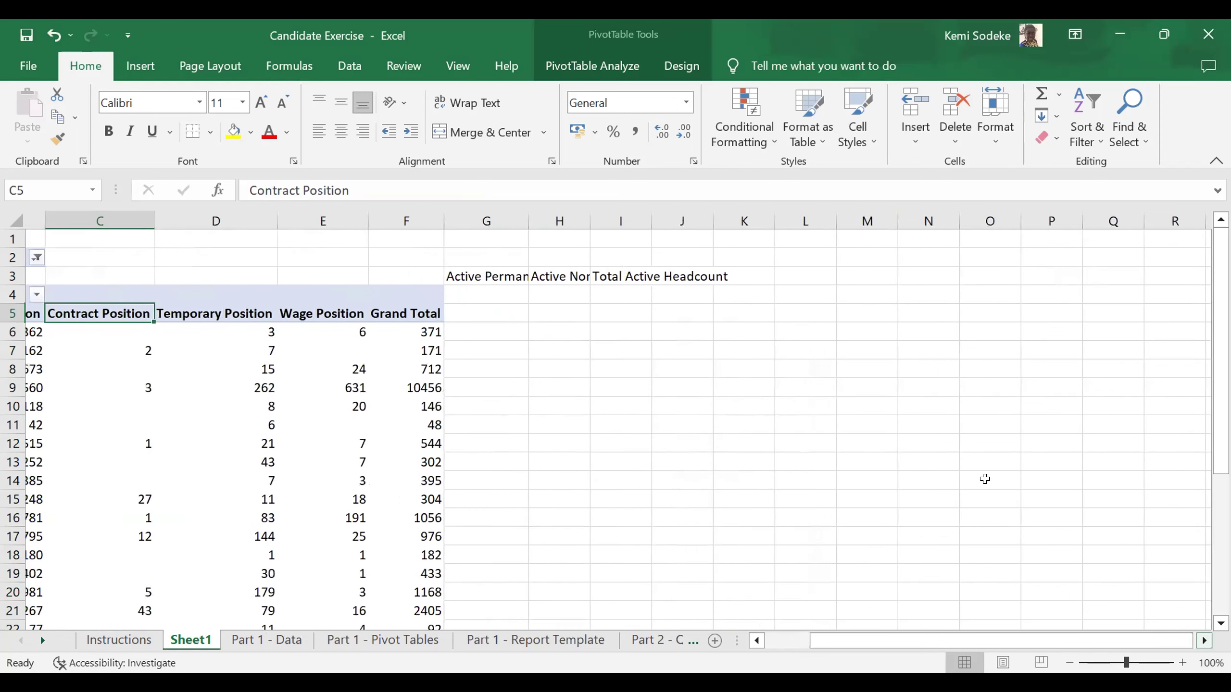
pyautogui.moveTo(487, 277); pyautogui.dragTo(669, 276)
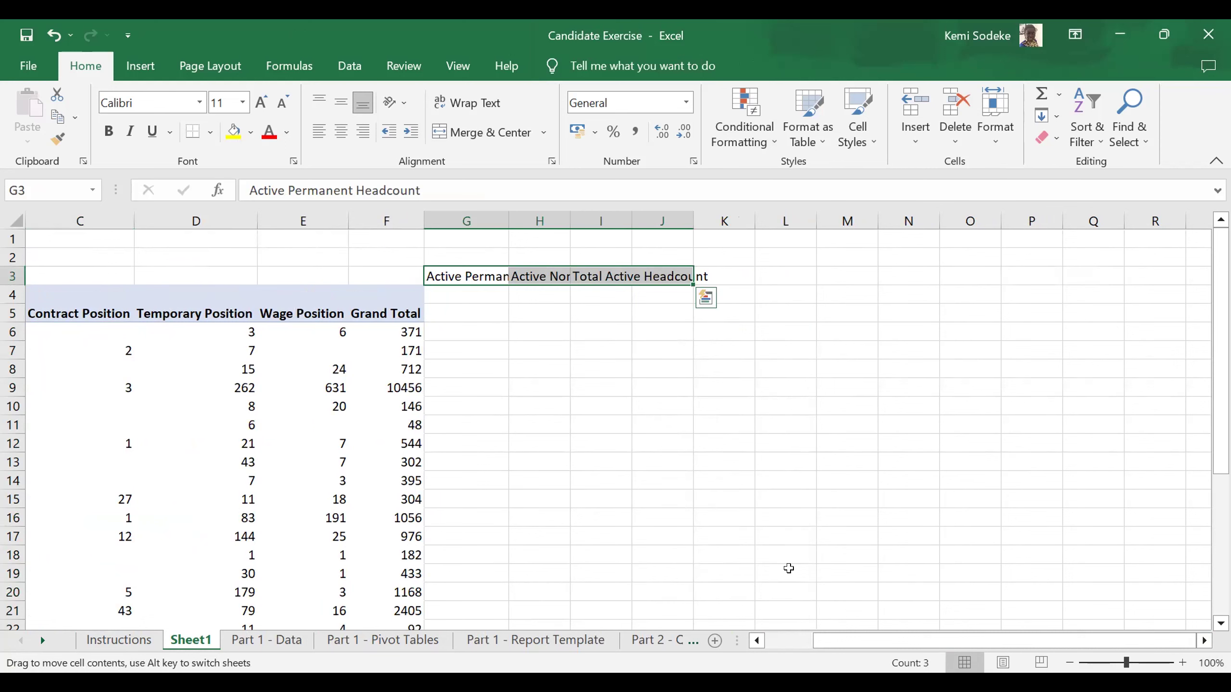
pyautogui.moveTo(684, 499); pyautogui.dragTo(736, 279)
pyautogui.click(969, 461)
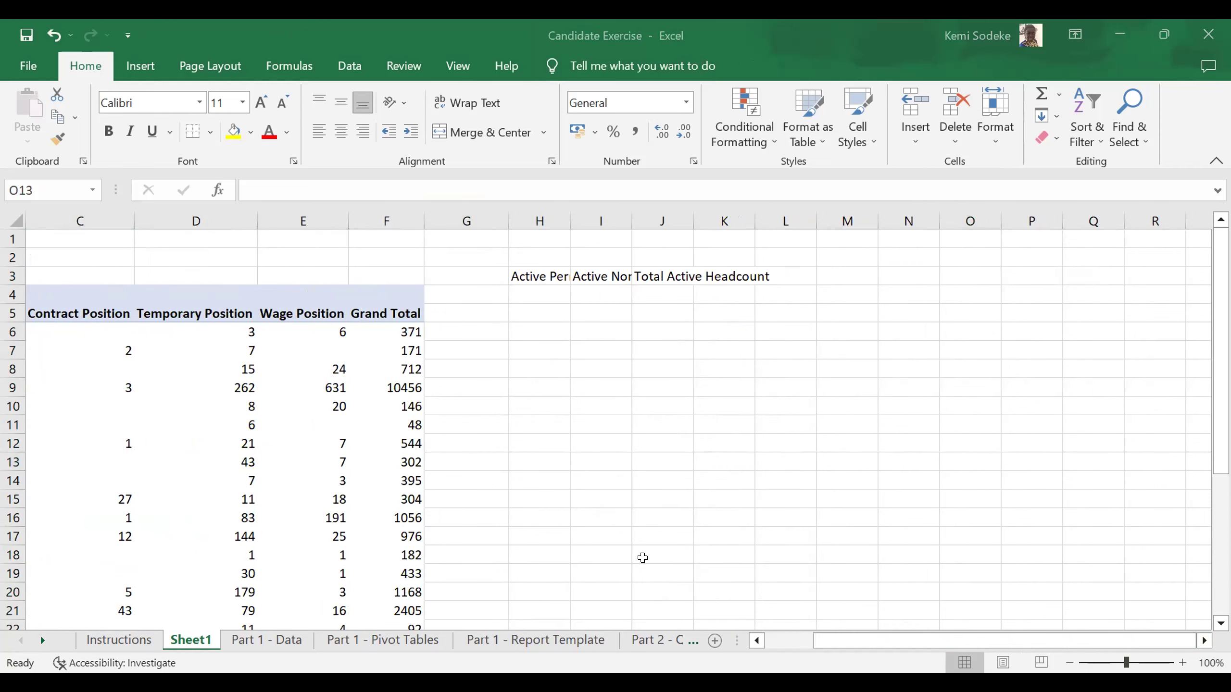
# Compare the report template's headcount columns with the pivot table on Sheet1, including its Employee Status filter, and check the Part 1 - Pivot Tables sheet
pyautogui.click(532, 641)
pyautogui.click(305, 341)
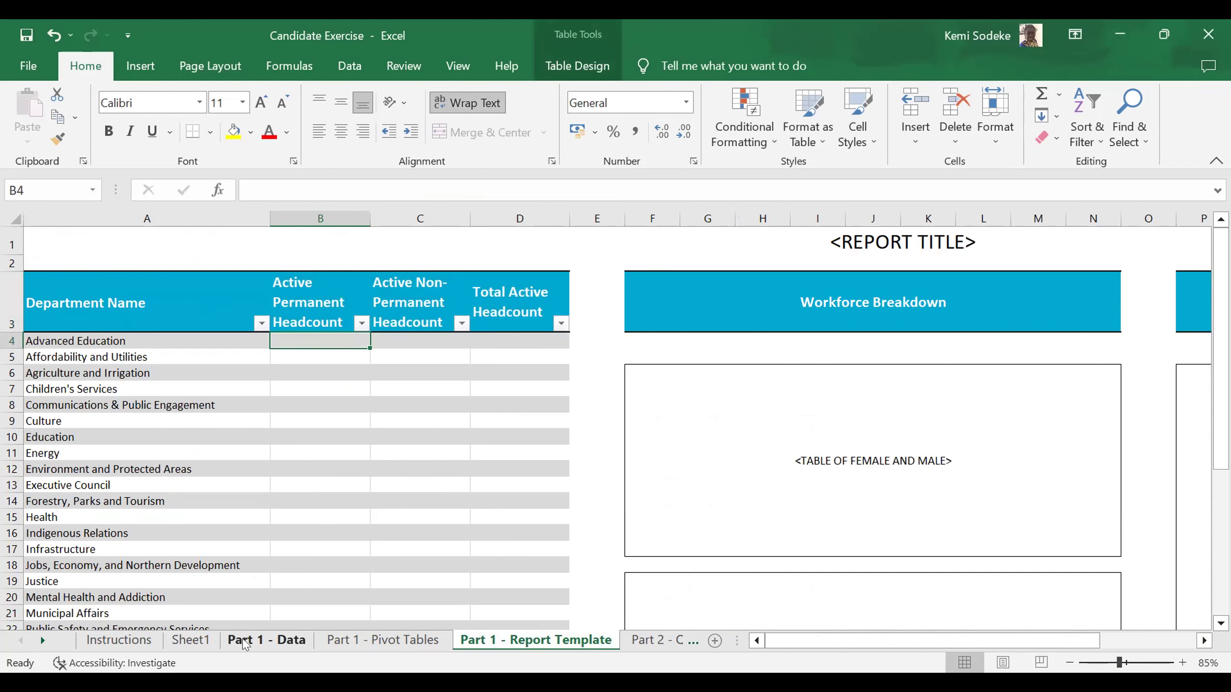
pyautogui.click(207, 646)
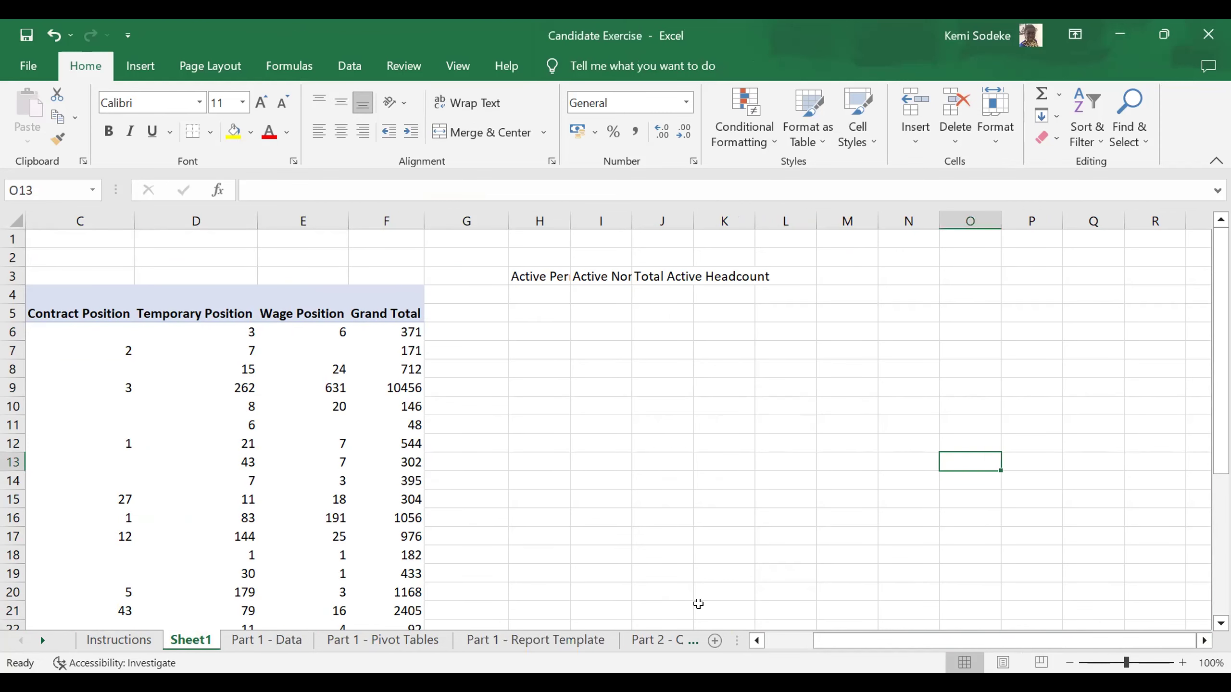
pyautogui.click(784, 646)
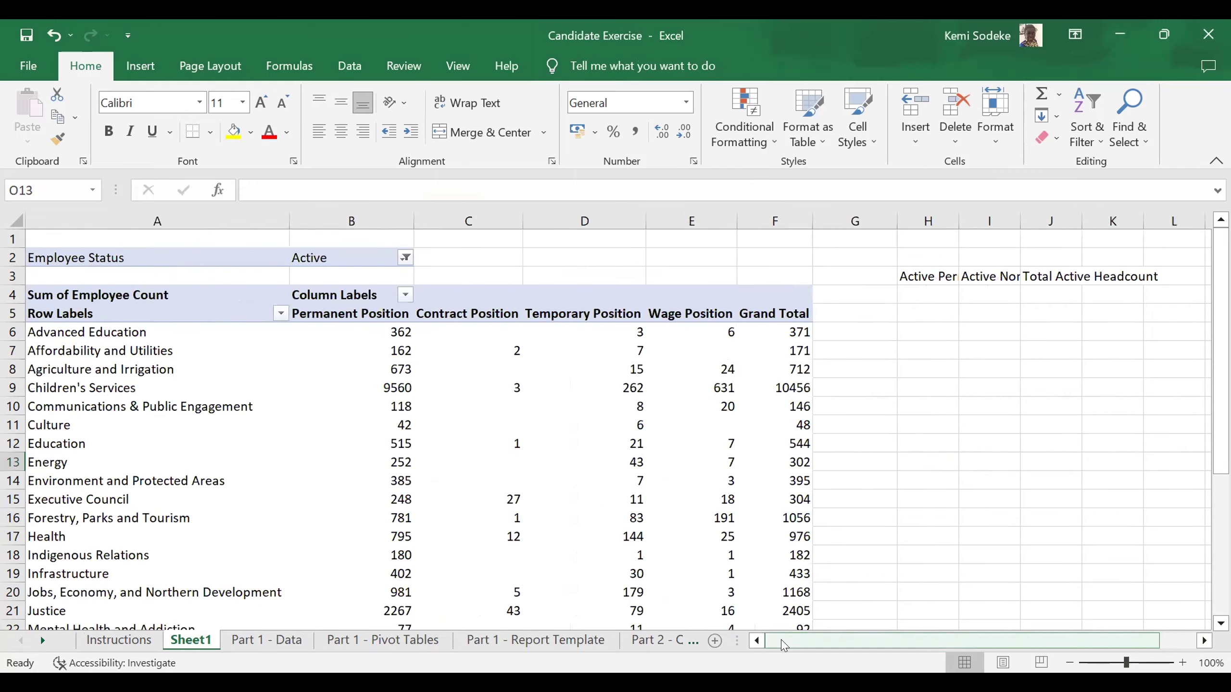
pyautogui.click(405, 259)
pyautogui.press('Escape')
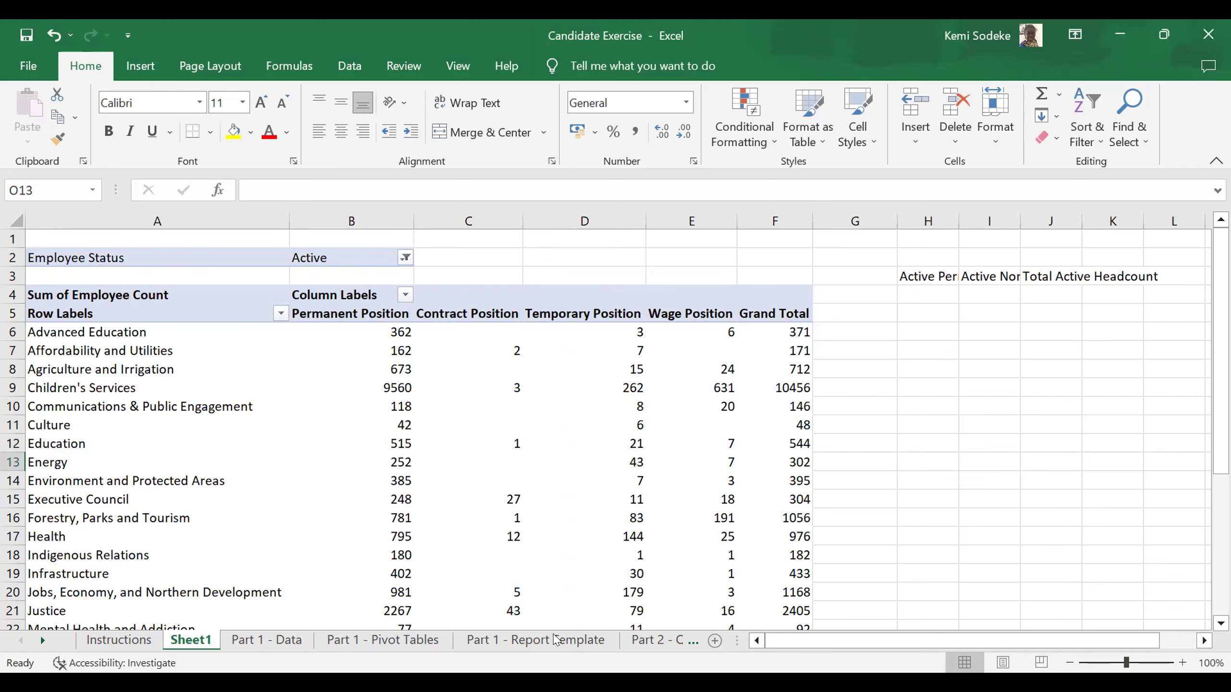
pyautogui.click(428, 641)
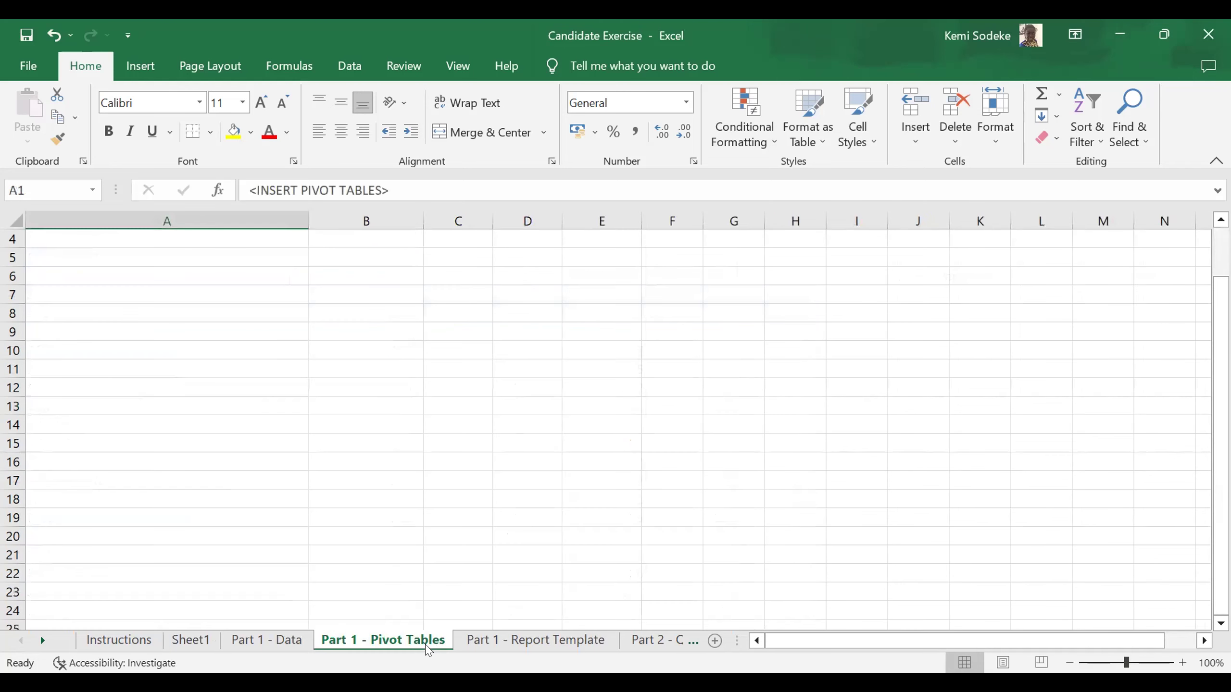
# In the report template's cell B4, look up the active permanent headcount with =VLOOKUP([@[Department Name]],Sheet1!A:B,2,FALSE)
pyautogui.click(543, 641)
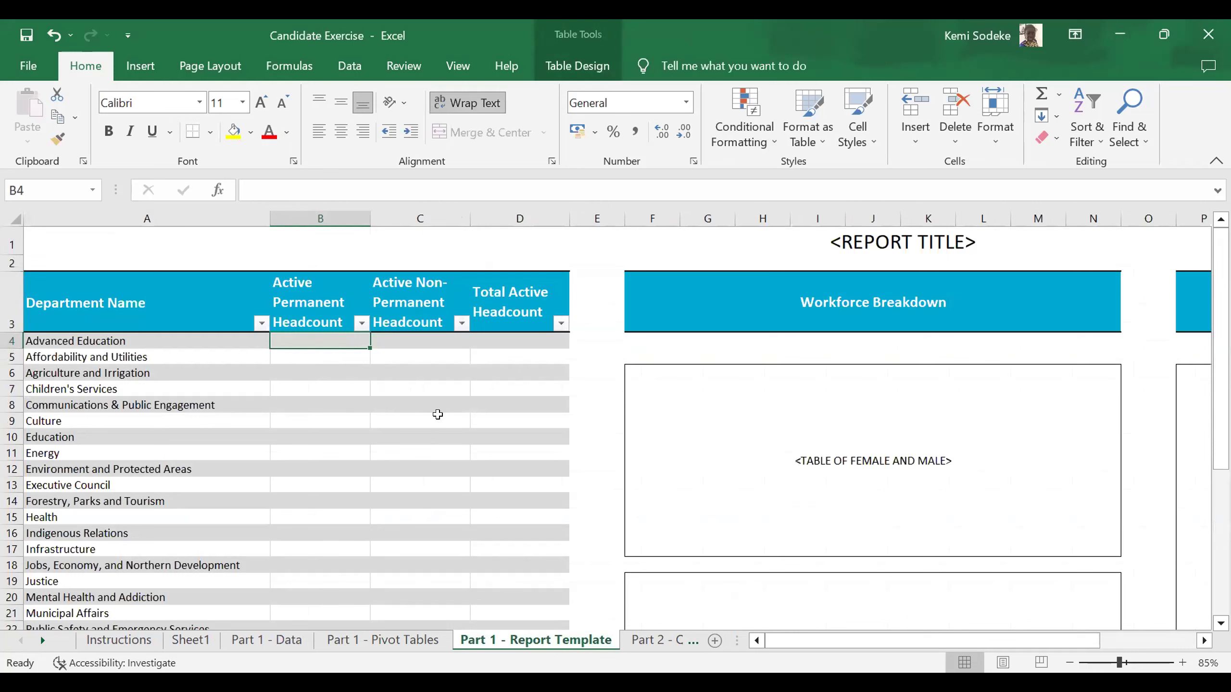
pyautogui.write('=')
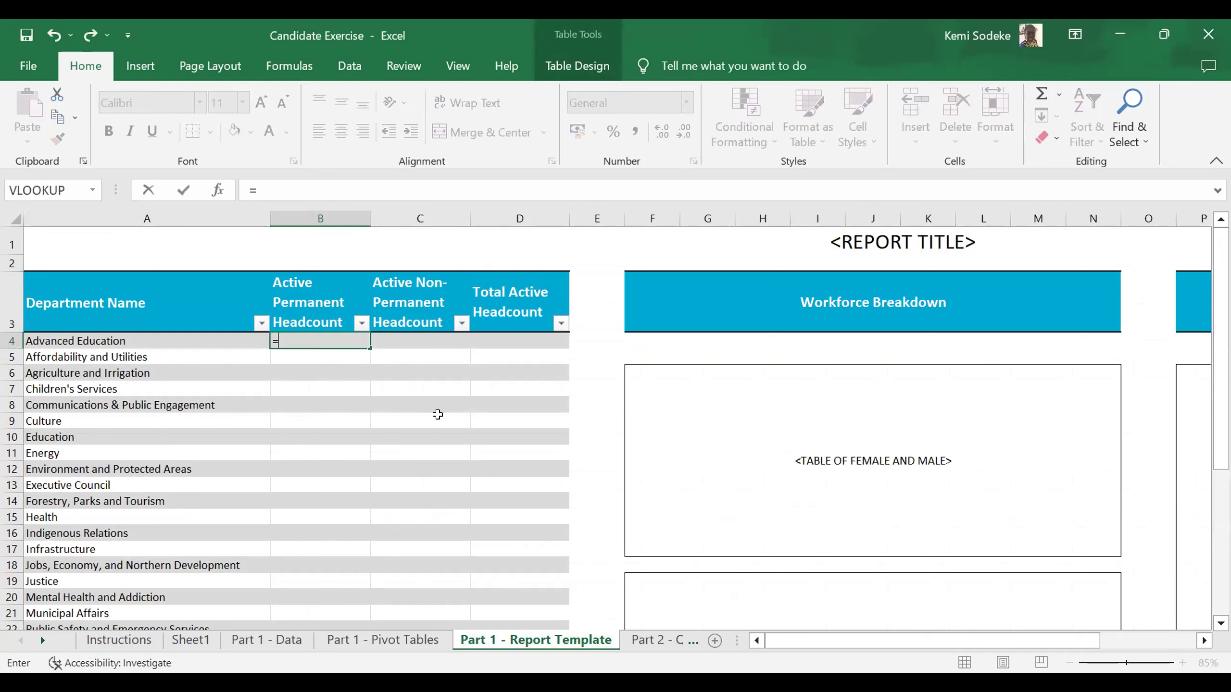
pyautogui.write('vlookup')
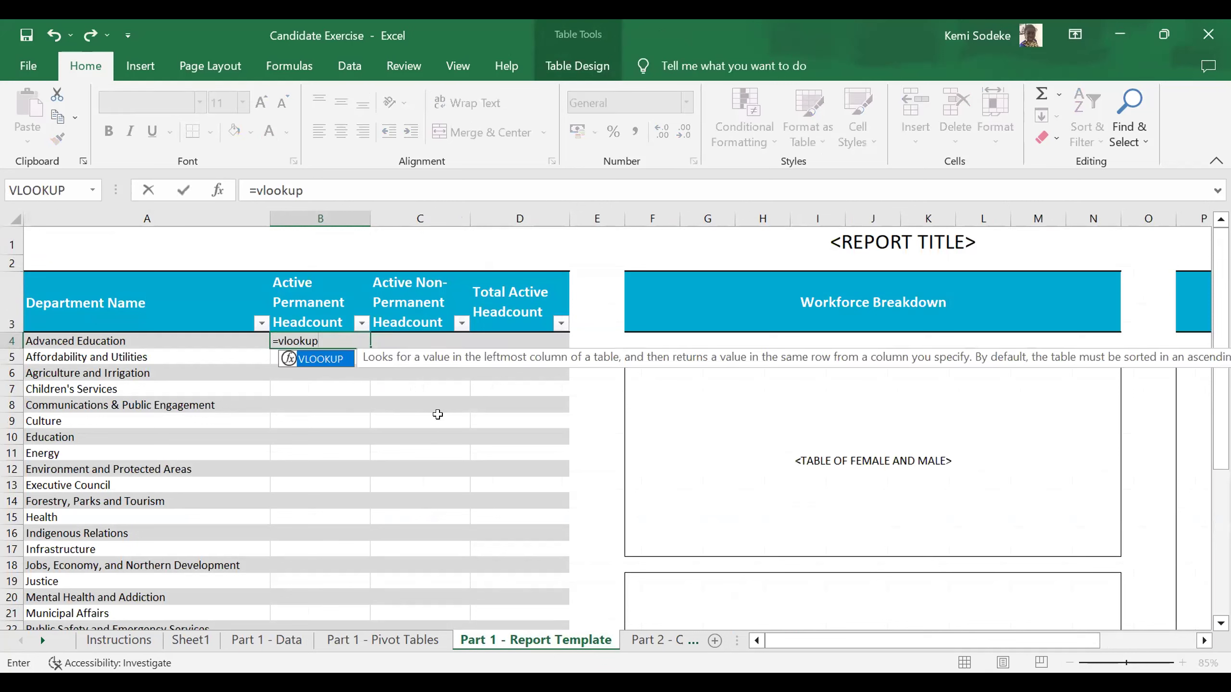
pyautogui.write('(')
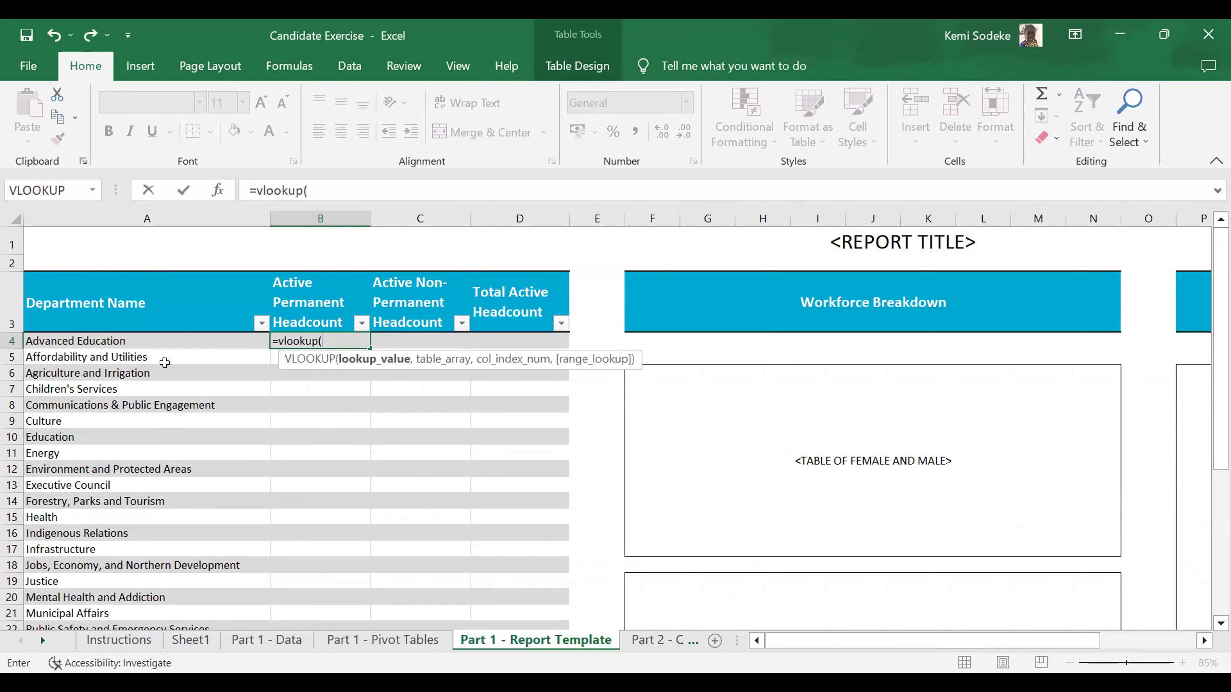
pyautogui.click(155, 335)
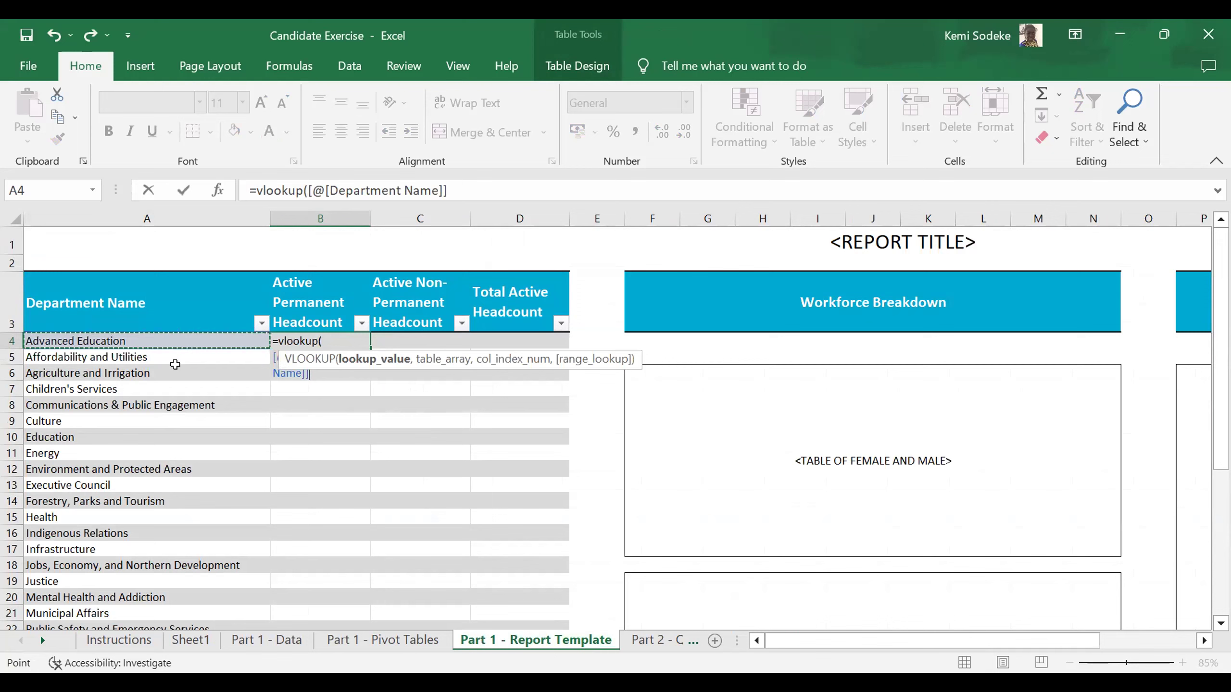
pyautogui.write(',')
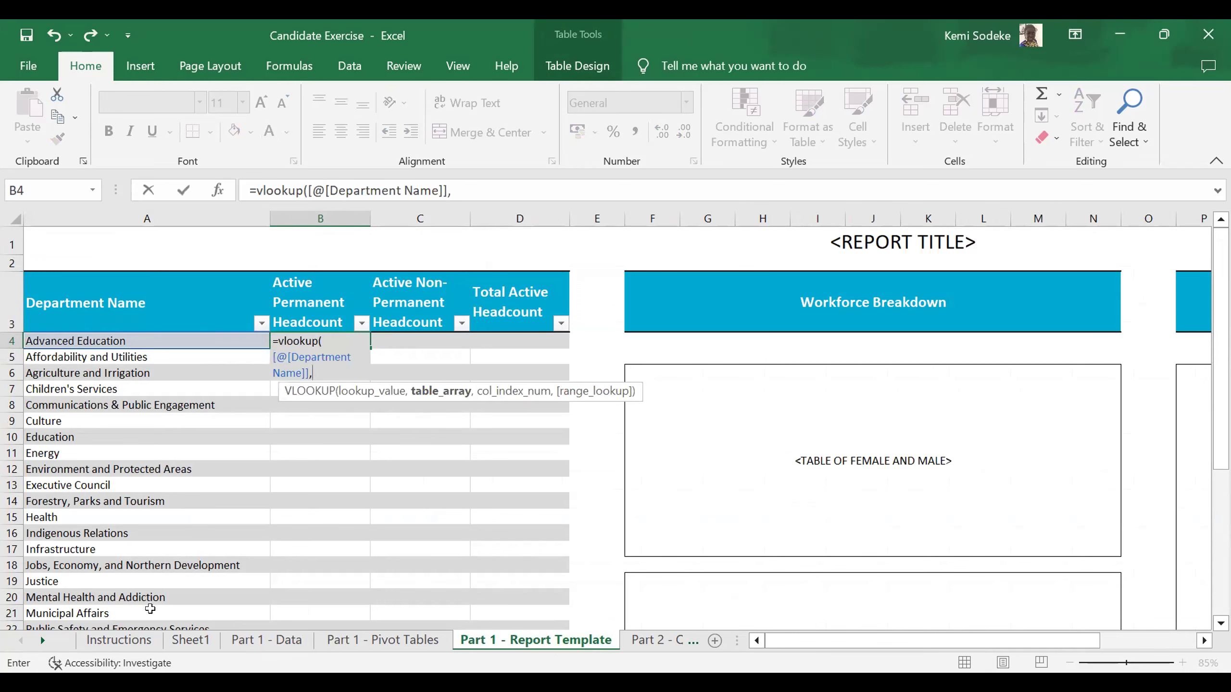
pyautogui.click(197, 642)
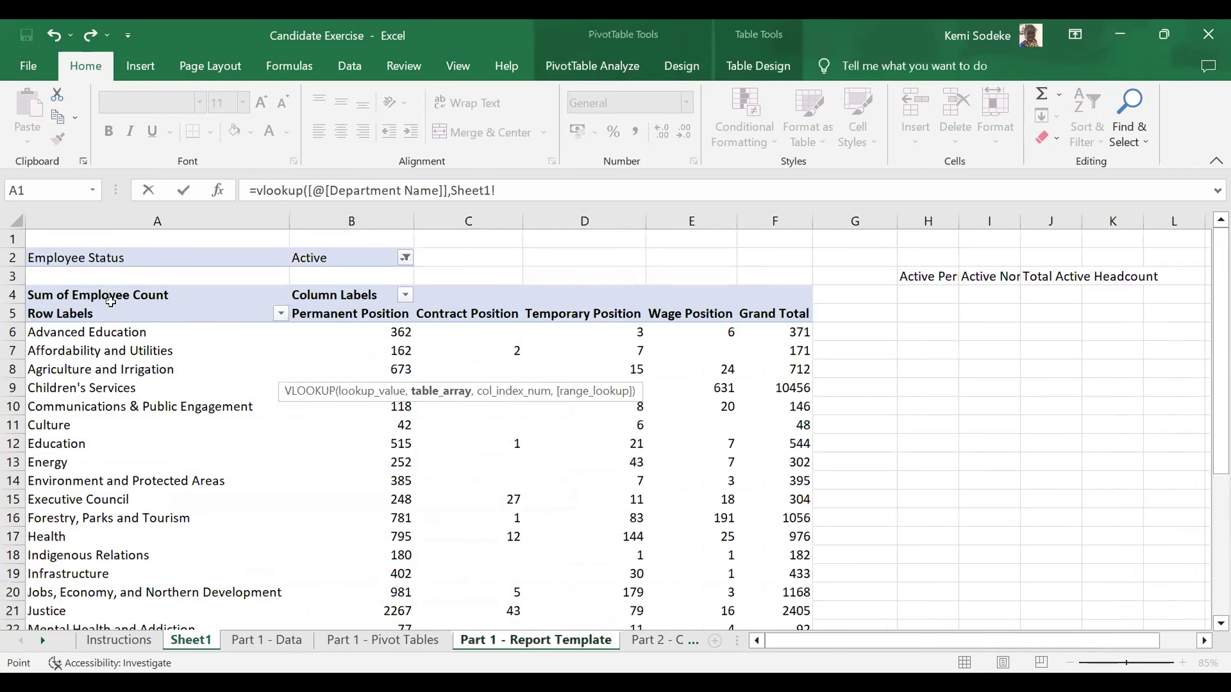
pyautogui.moveTo(71, 222); pyautogui.dragTo(292, 216)
pyautogui.write(',2,fal')
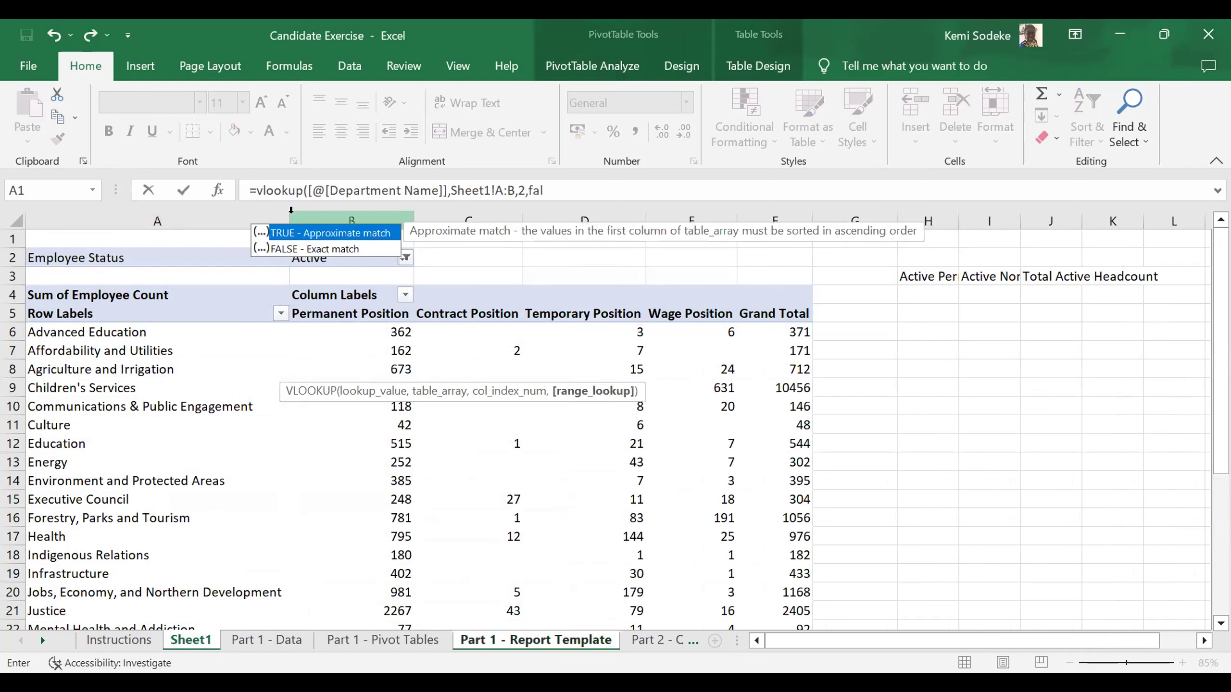
pyautogui.write('se')
pyautogui.press('Return')
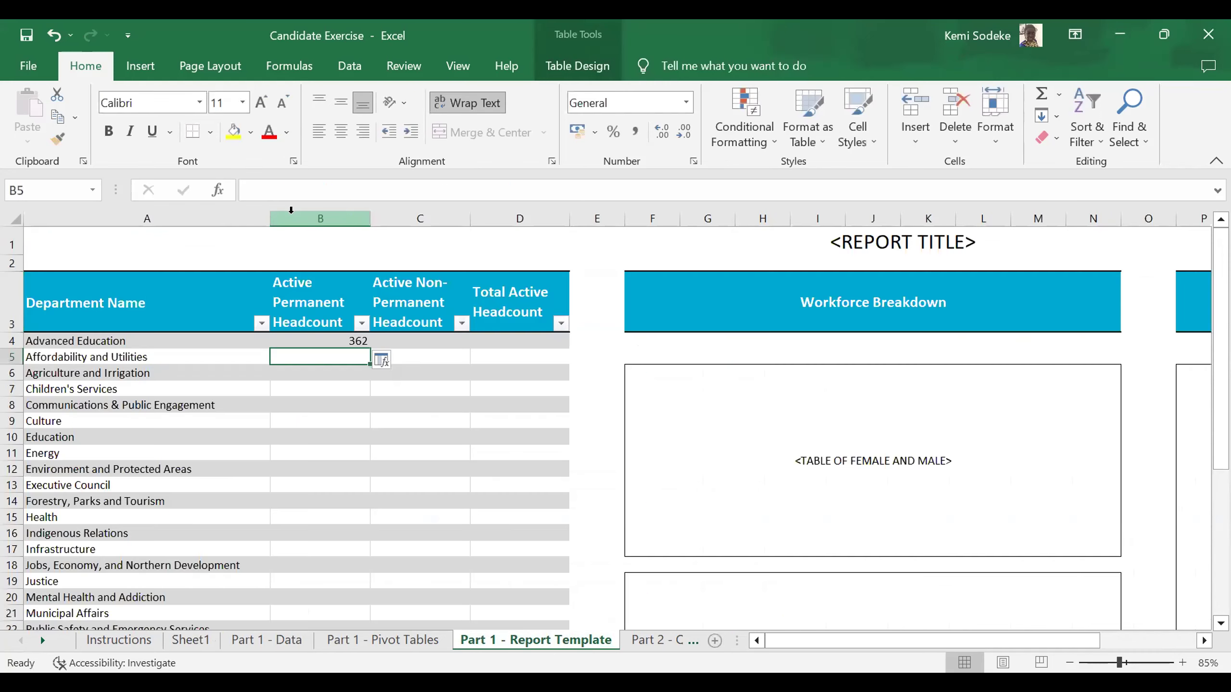
pyautogui.click(354, 342)
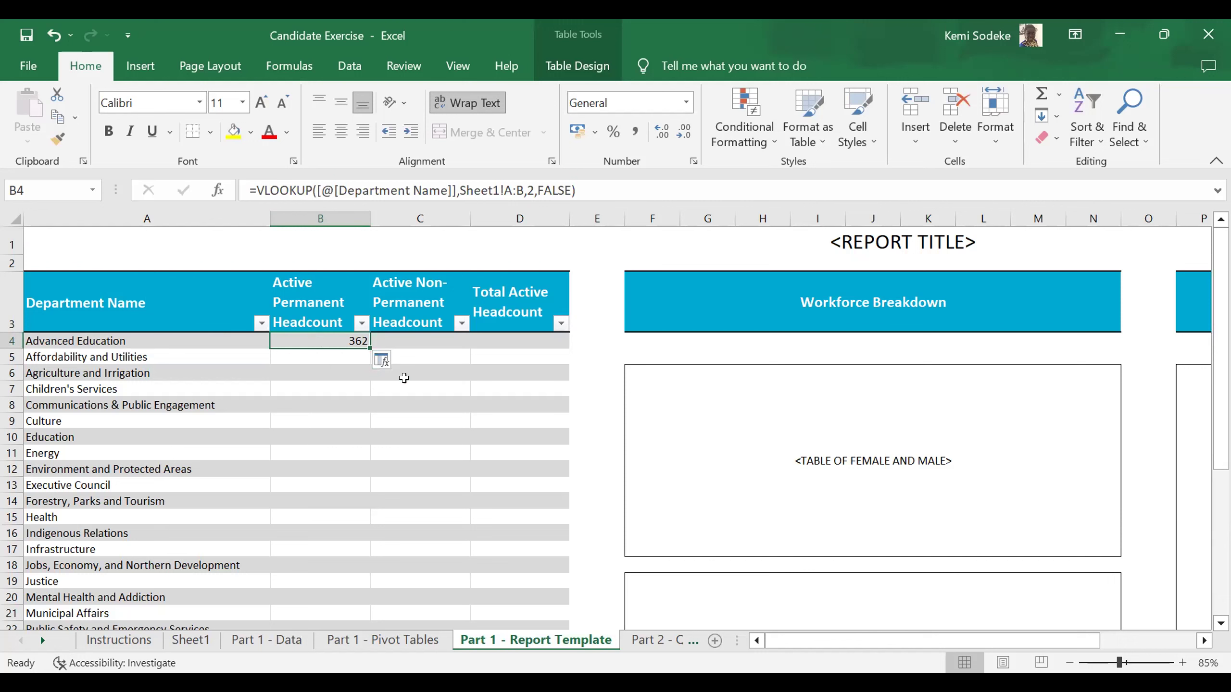
# Check the pivot table's position type columns on Sheet1 for the Active Non-Permanent Headcount, returning to the report template
pyautogui.click(426, 341)
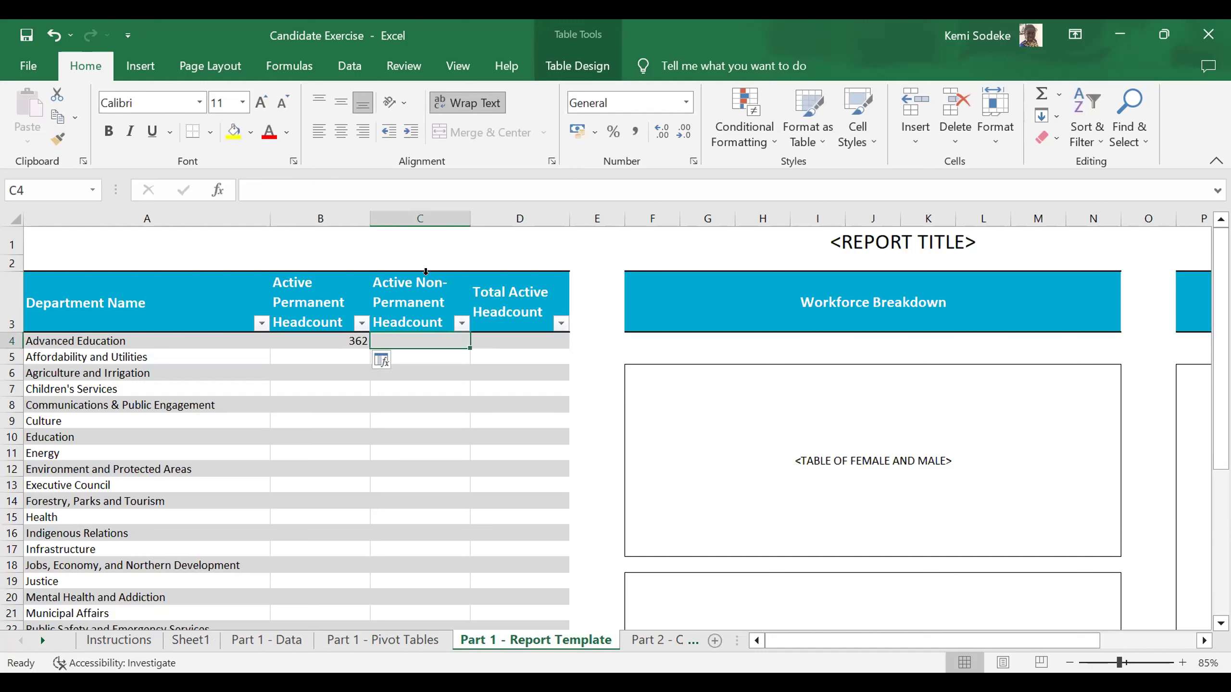
pyautogui.click(190, 640)
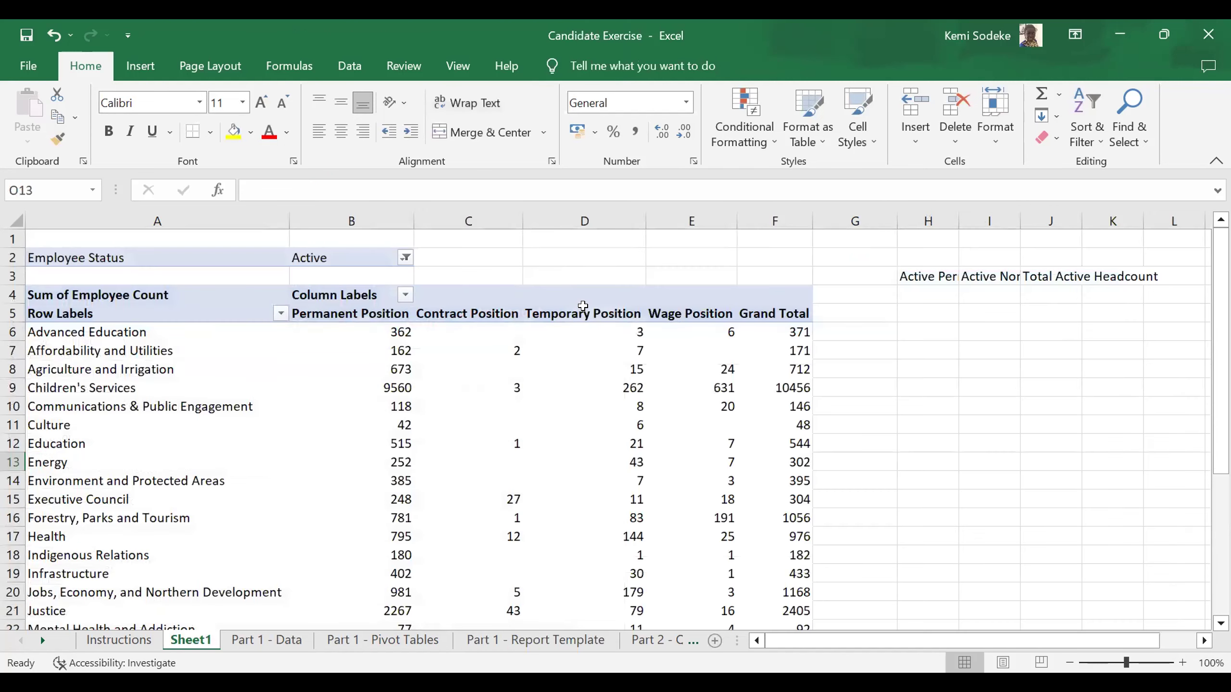
pyautogui.click(877, 327)
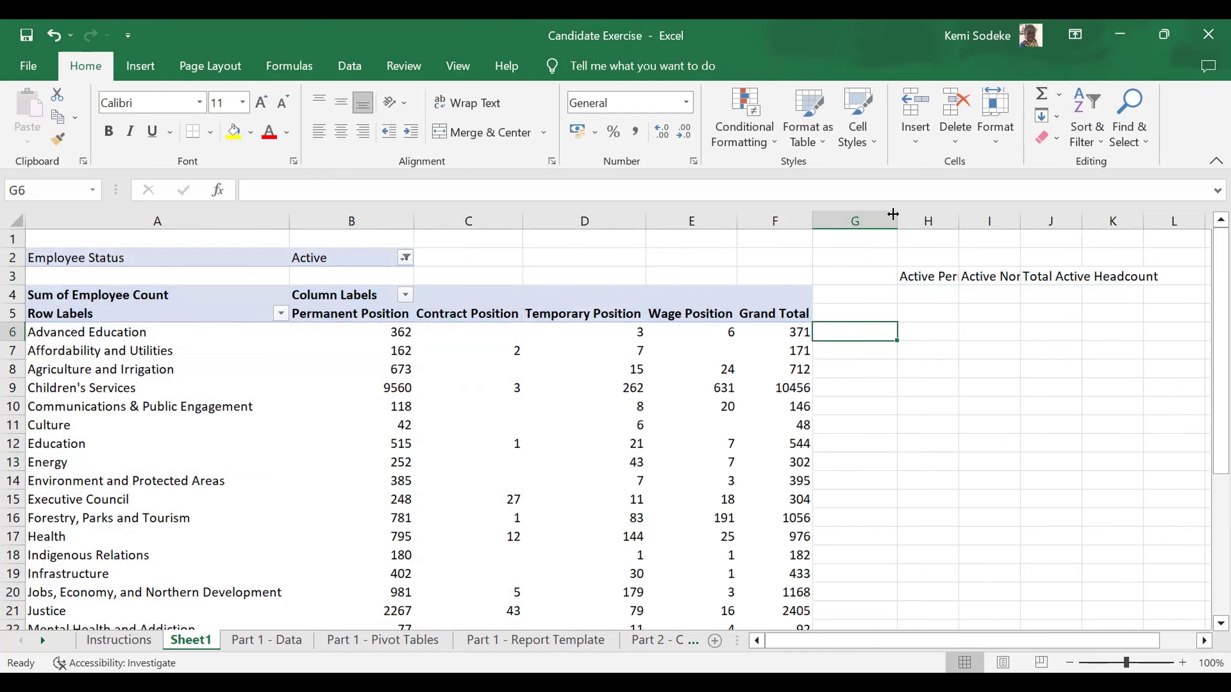
pyautogui.moveTo(898, 213); pyautogui.dragTo(902, 213)
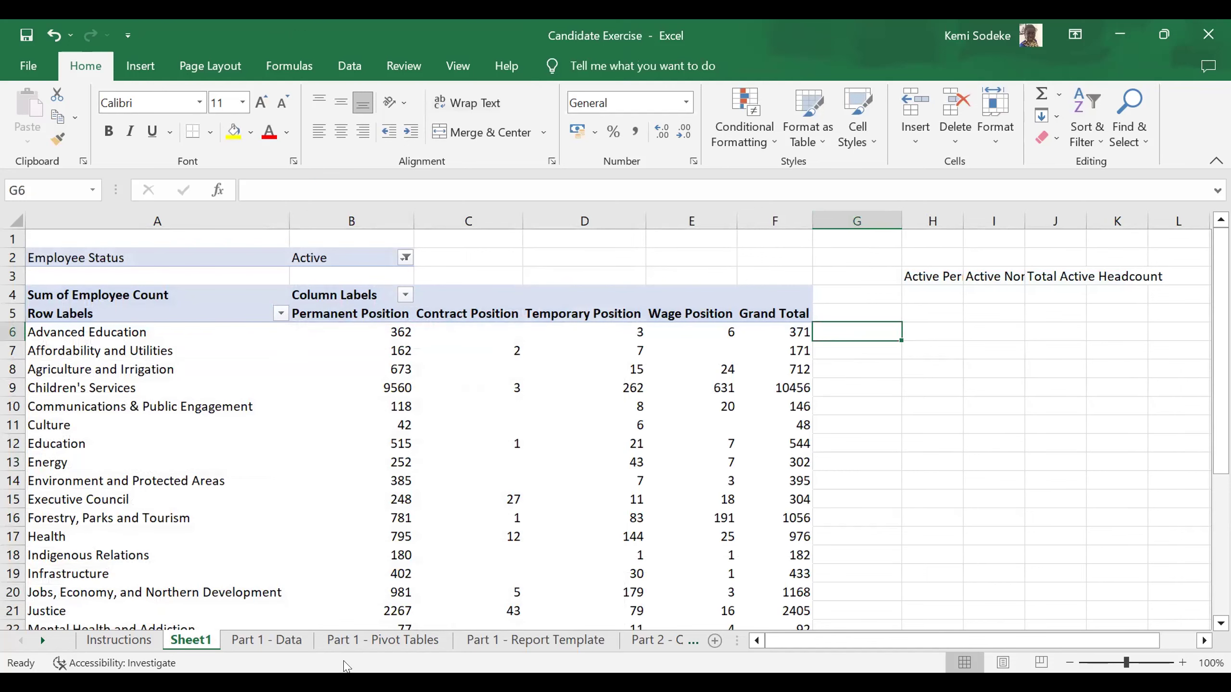
pyautogui.click(413, 640)
pyautogui.click(561, 647)
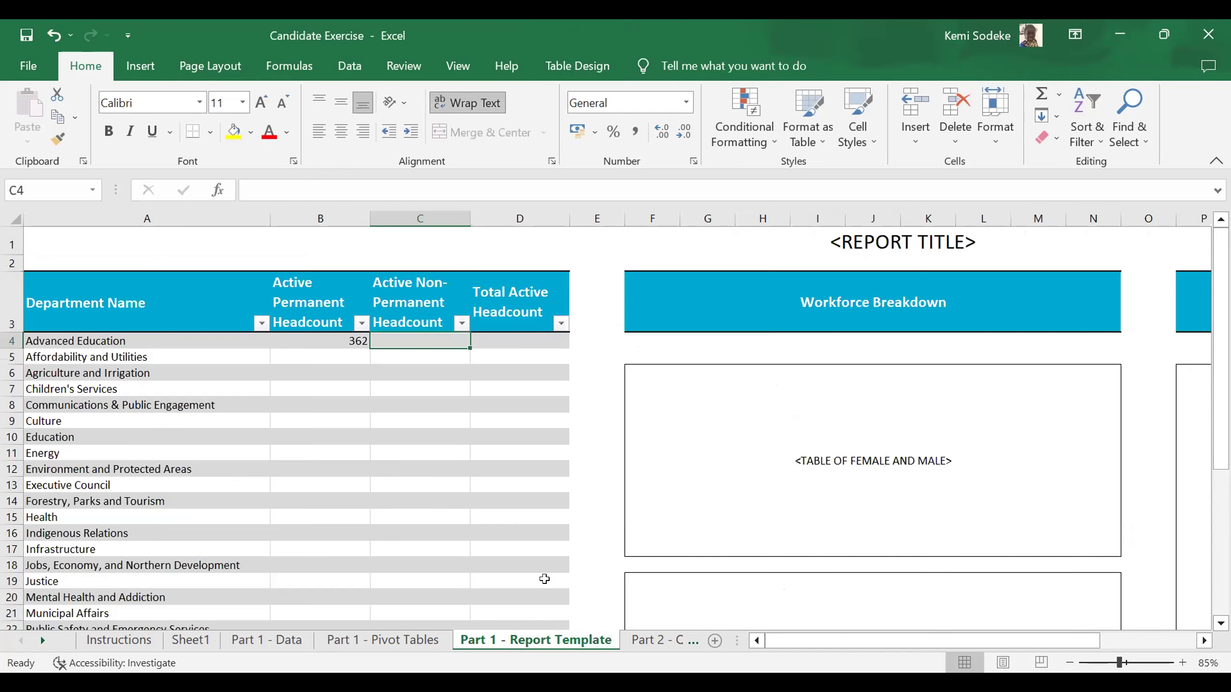
# In the report template's cell D4, look up the total active headcount with =VLOOKUP([@[Department Name]],Sheet1!A:F,6,FALSE)
pyautogui.click(503, 338)
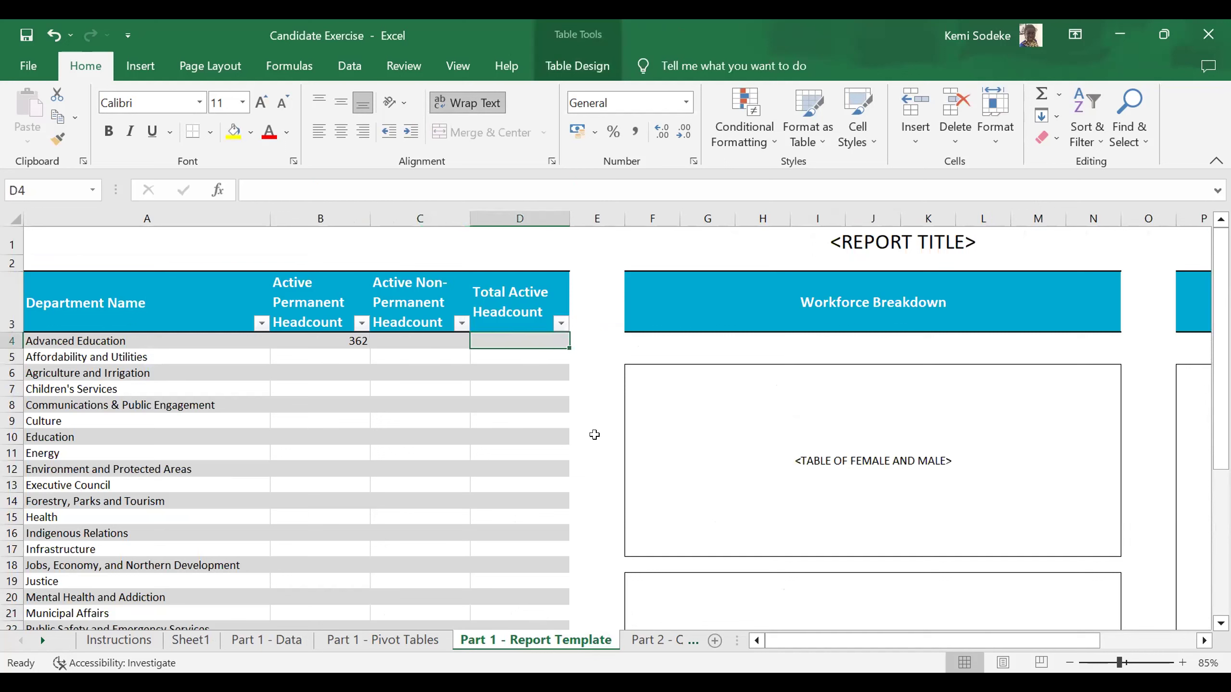
pyautogui.write('=')
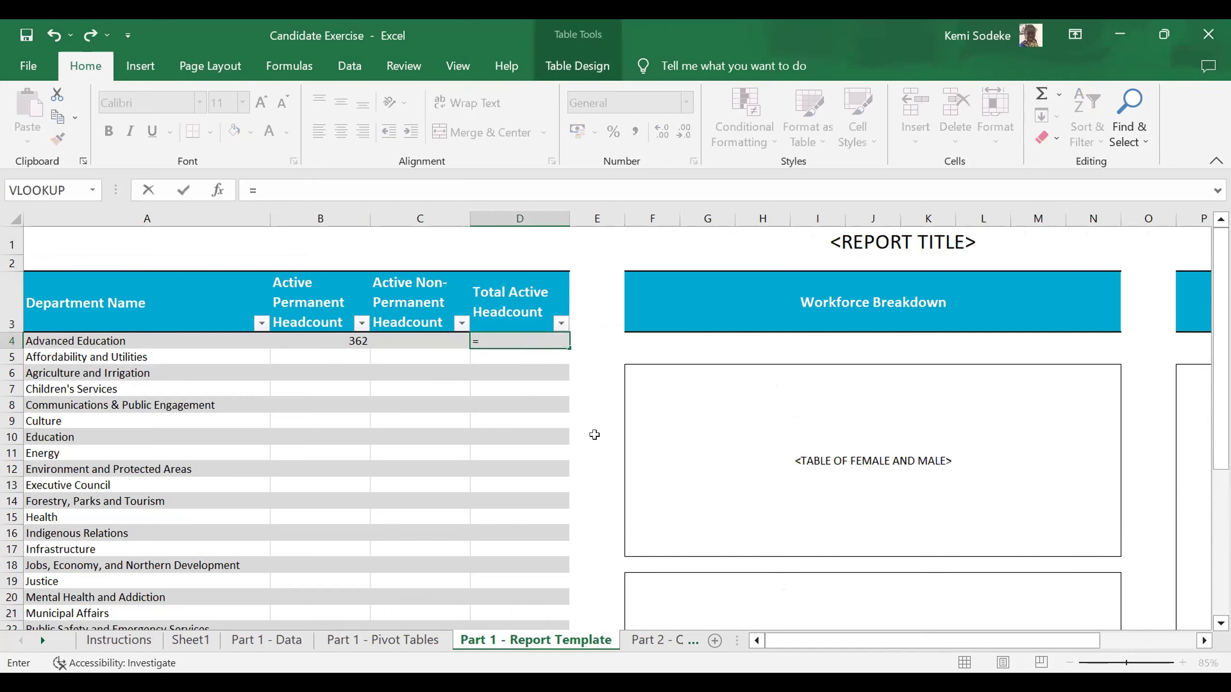
pyautogui.write('vlookup(')
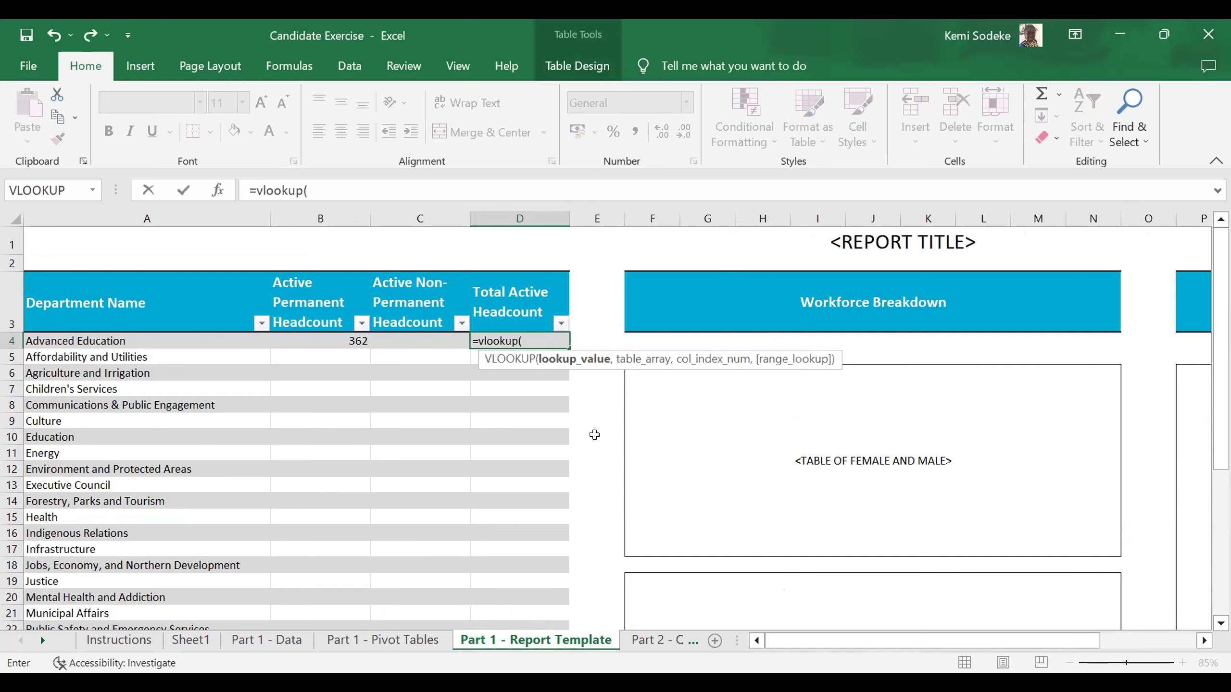
pyautogui.click(163, 338)
pyautogui.write(',')
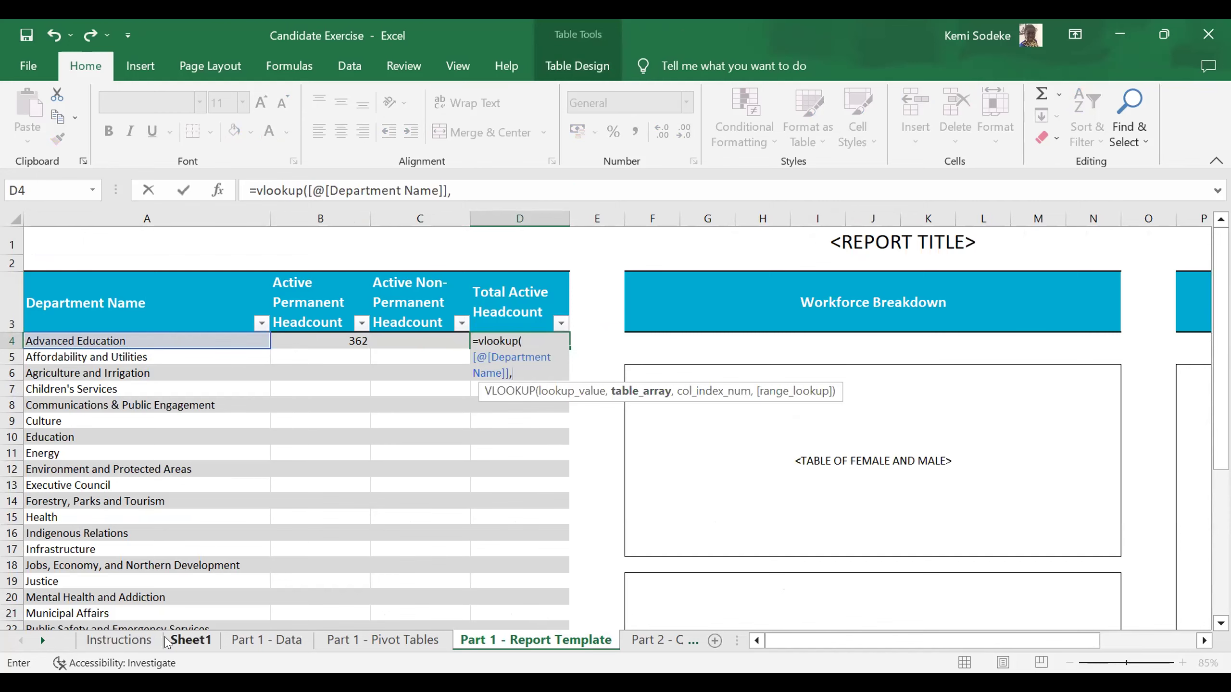
pyautogui.click(191, 640)
pyautogui.click(154, 222)
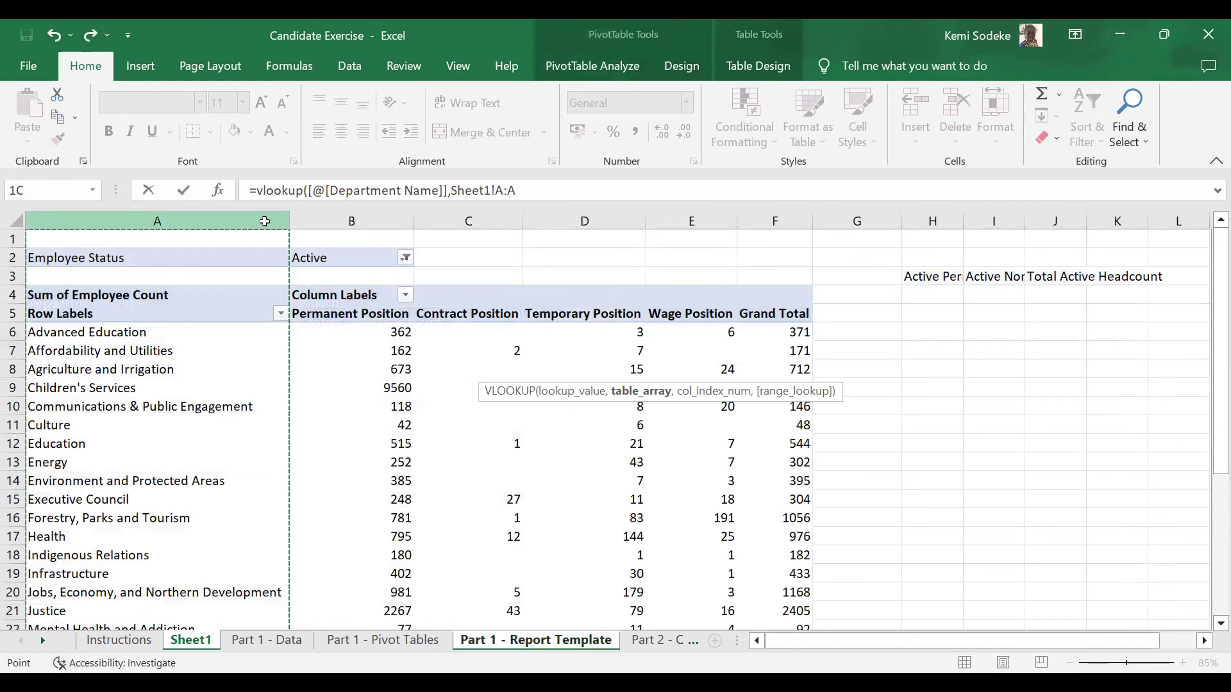
pyautogui.keyDown('shift'); pyautogui.click(745, 210); pyautogui.keyUp('shift')
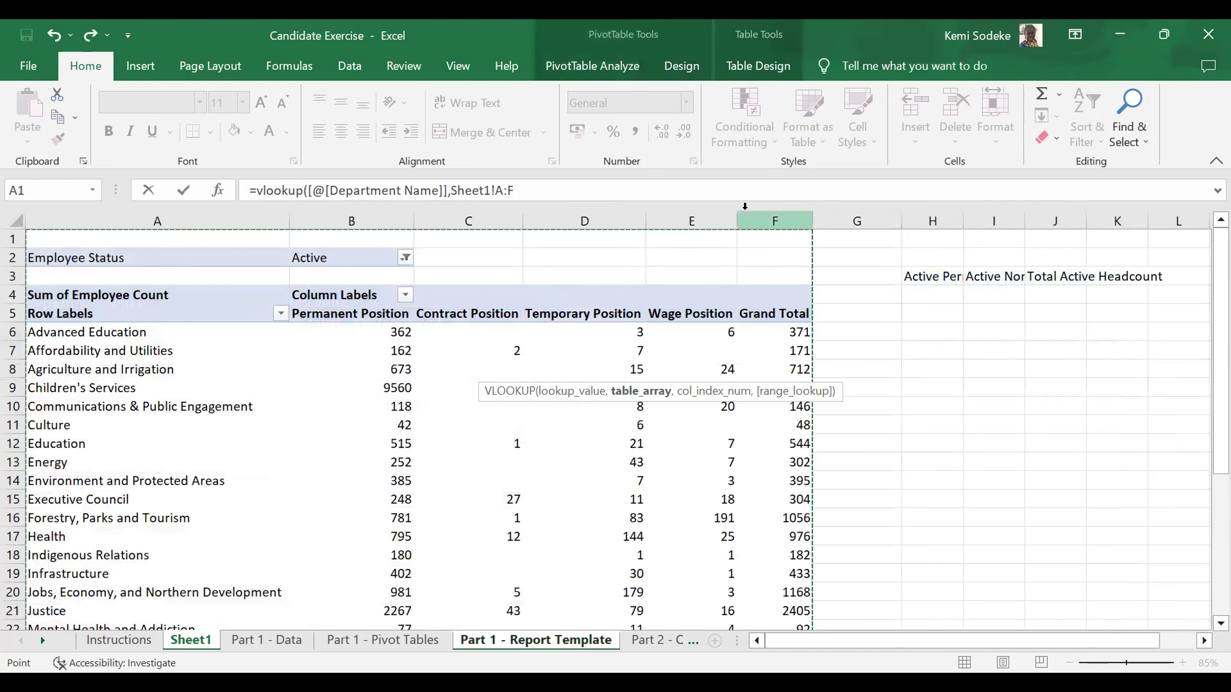
pyautogui.write(',')
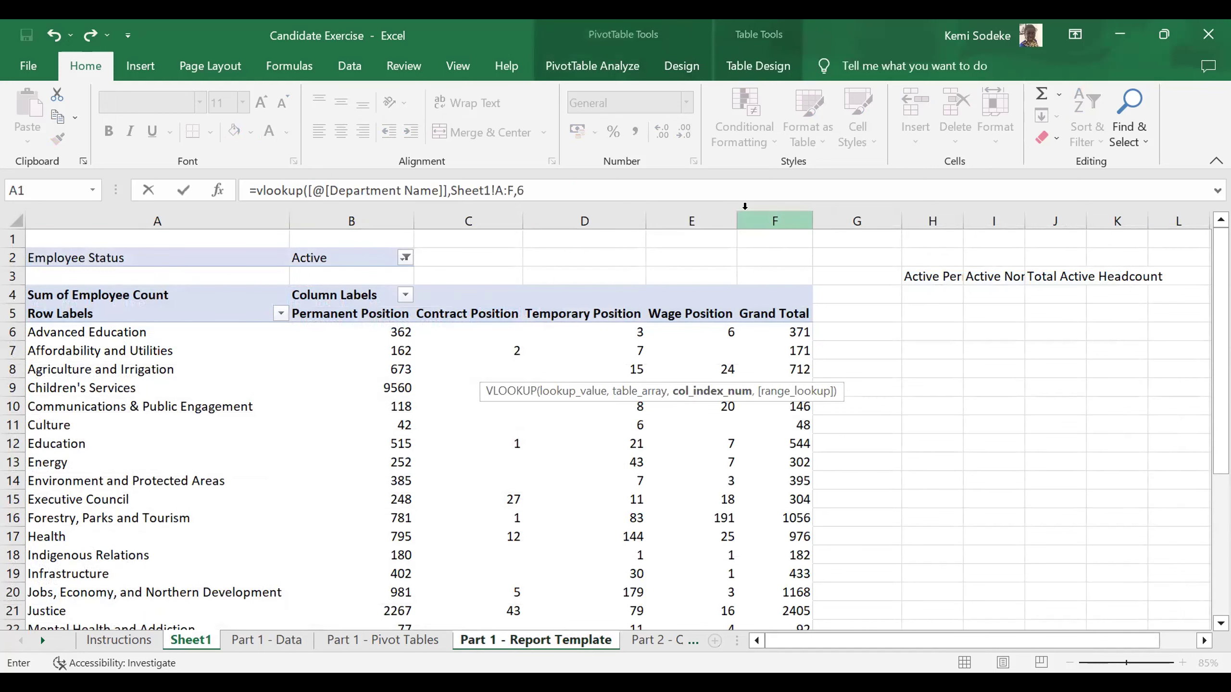
pyautogui.write('6,false')
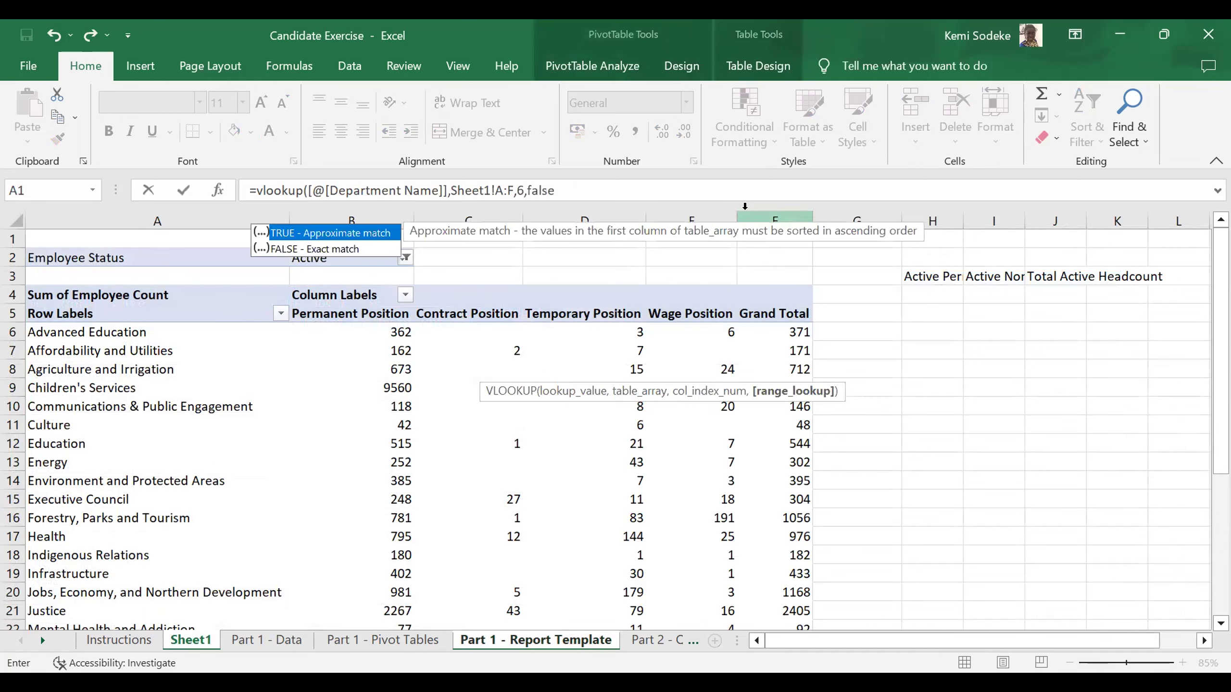
pyautogui.press('Return')
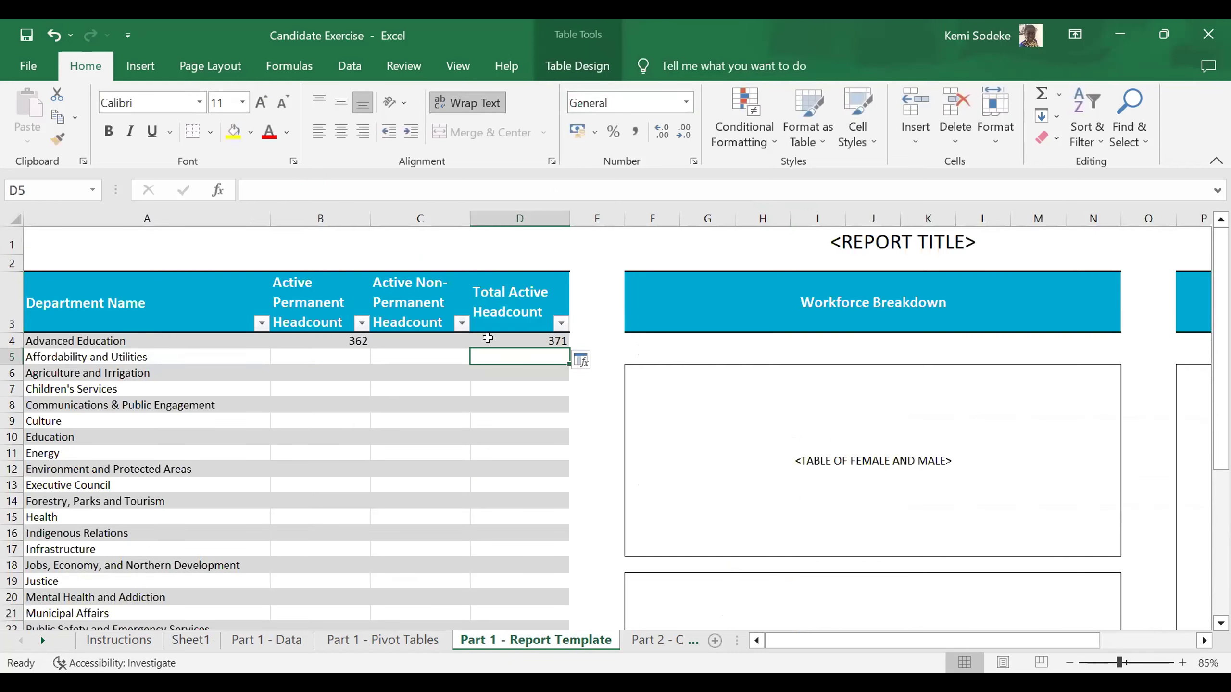
# In cell C4, calculate the active non-permanent headcount as Total Active Headcount minus Active Permanent Headcount
pyautogui.click(431, 345)
pyautogui.write('=')
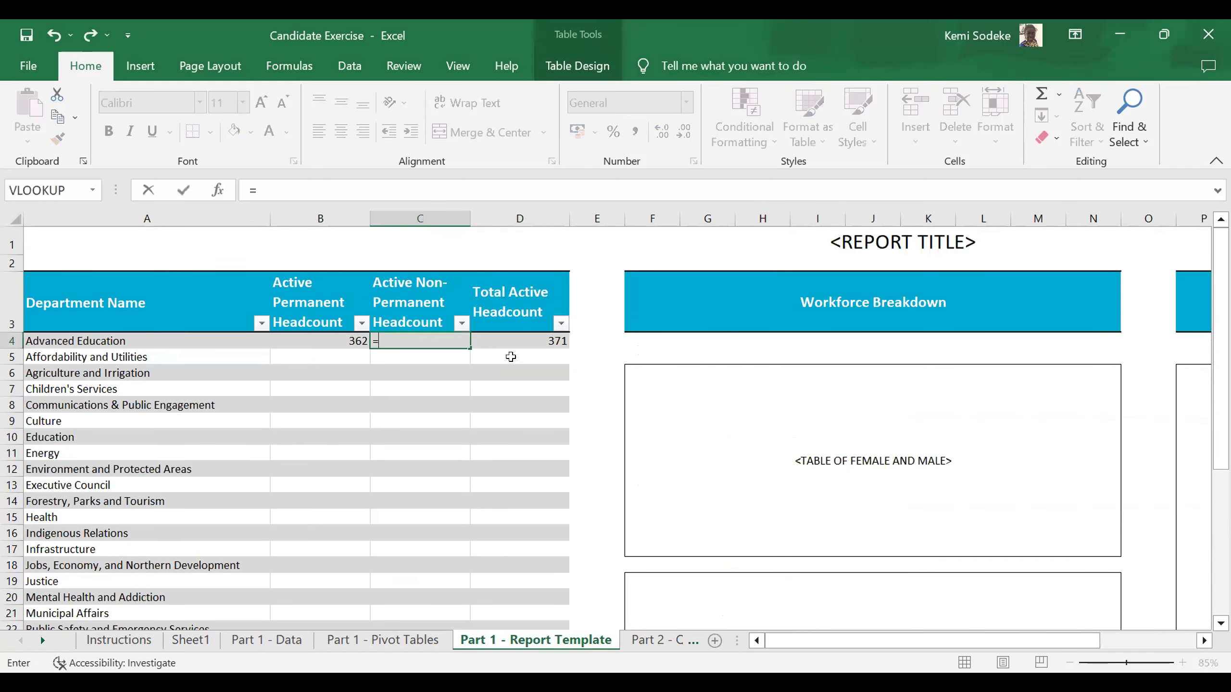
pyautogui.click(529, 342)
pyautogui.write('-')
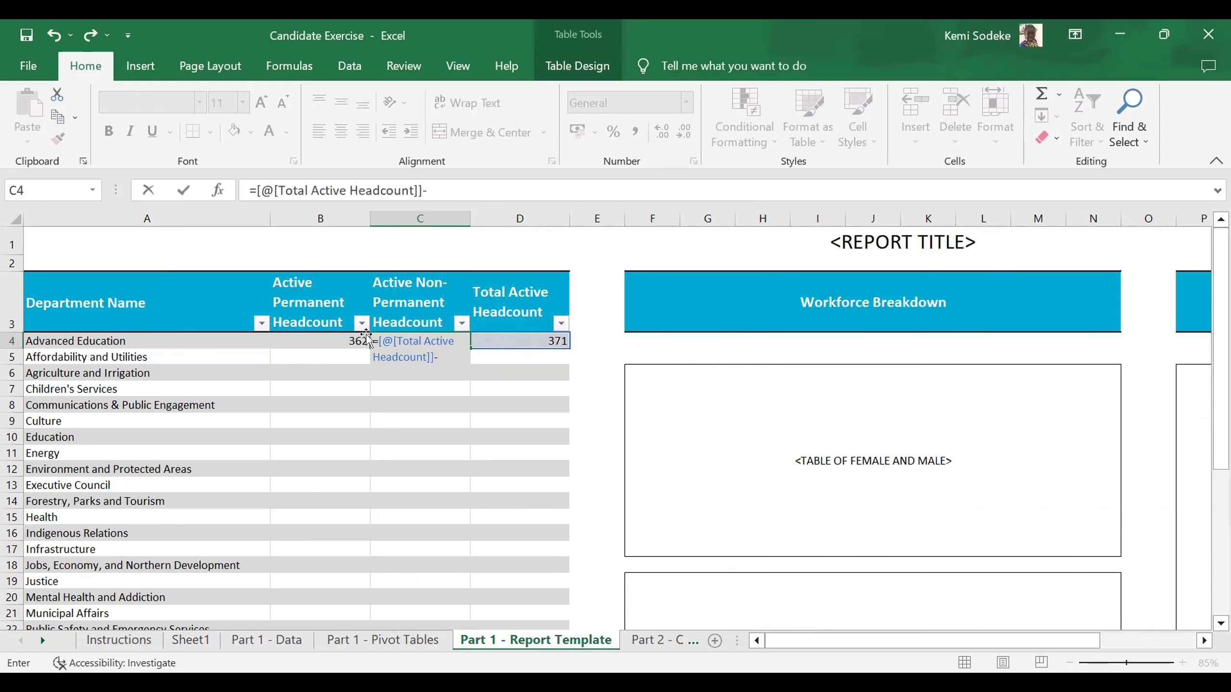
pyautogui.click(347, 339)
pyautogui.press('Return')
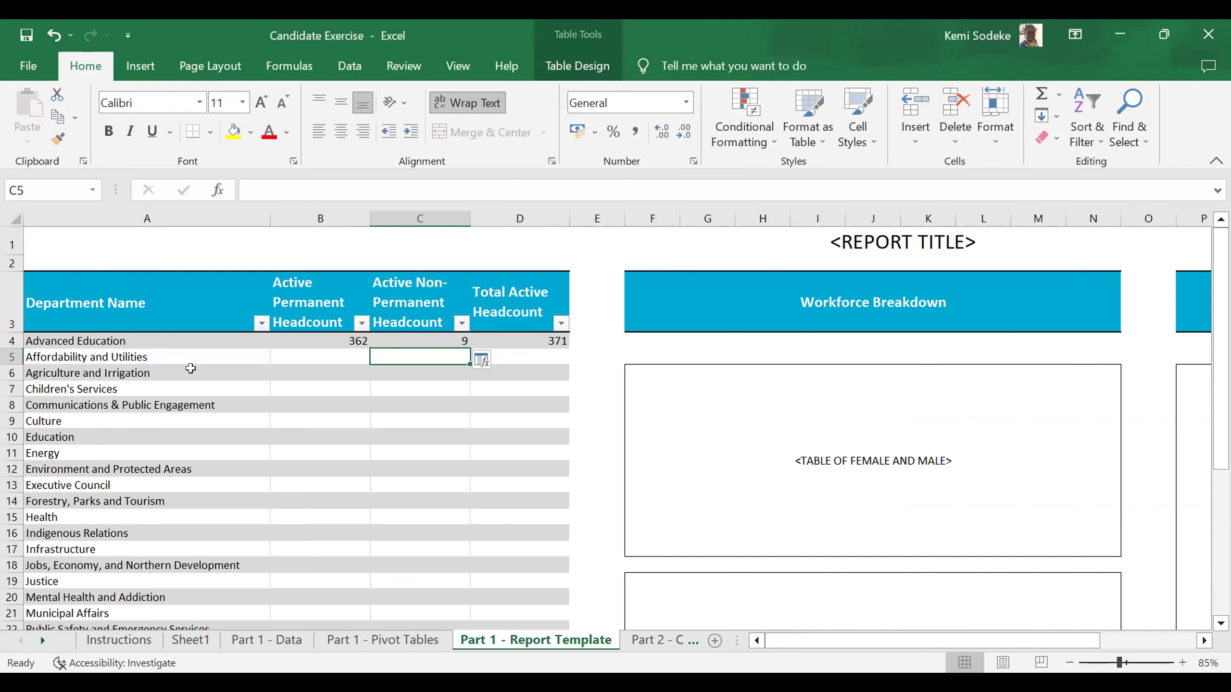
# Check the Advanced Education non-permanent headcount against the sum of its temporary and wage positions on Sheet1, returning to the report template
pyautogui.click(190, 640)
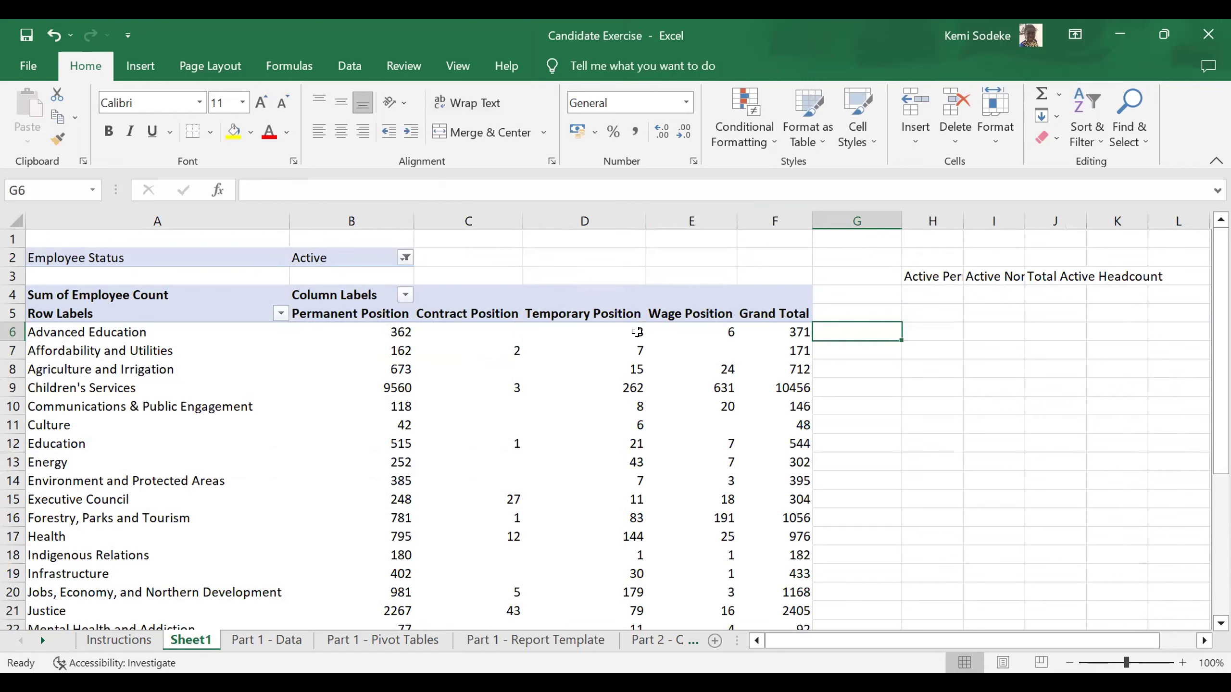
pyautogui.moveTo(635, 333); pyautogui.dragTo(697, 333)
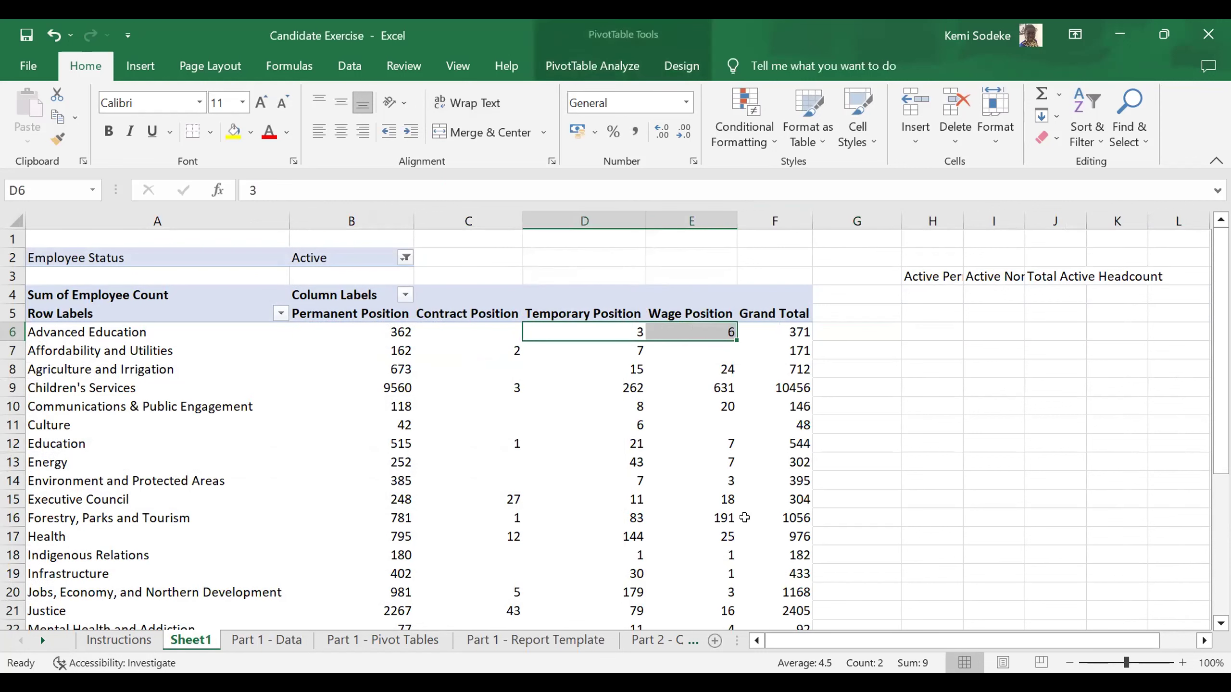
pyautogui.click(495, 641)
pyautogui.click(590, 354)
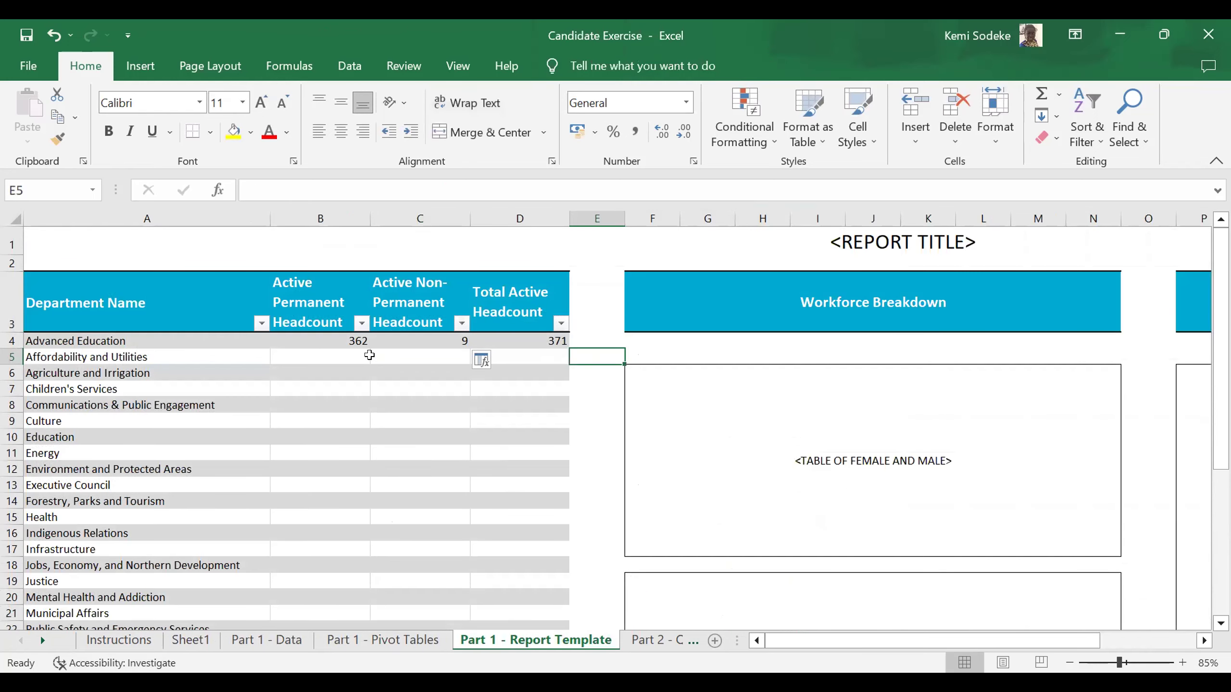
# Fill the B4:D4 formulas down to row 30 and add AutoSum totals across the Grand Total row in B31:D31
pyautogui.moveTo(346, 341); pyautogui.dragTo(559, 347)
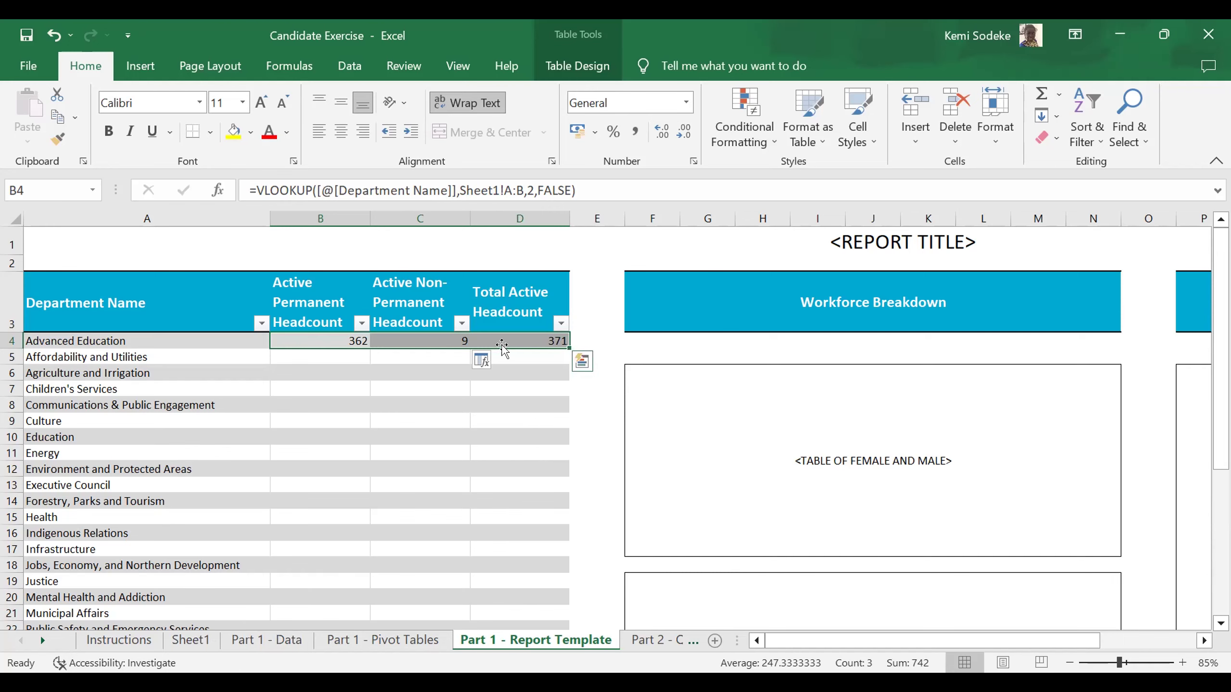
pyautogui.moveTo(563, 344); pyautogui.dragTo(537, 587)
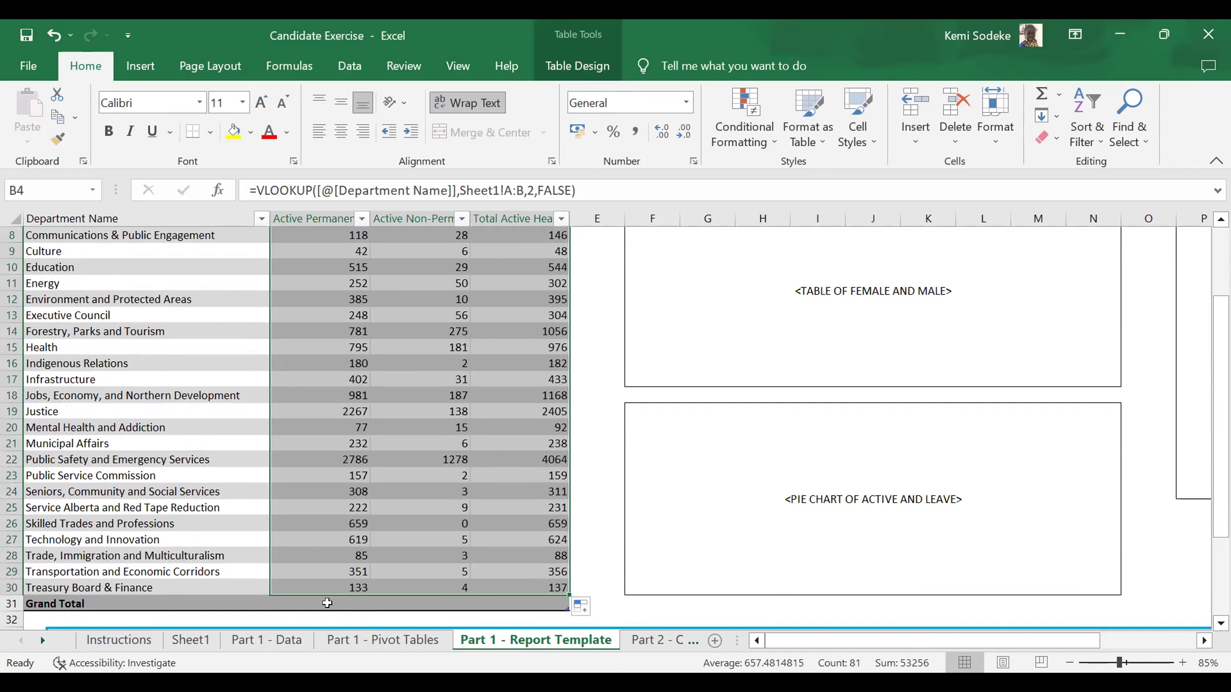
pyautogui.click(325, 603)
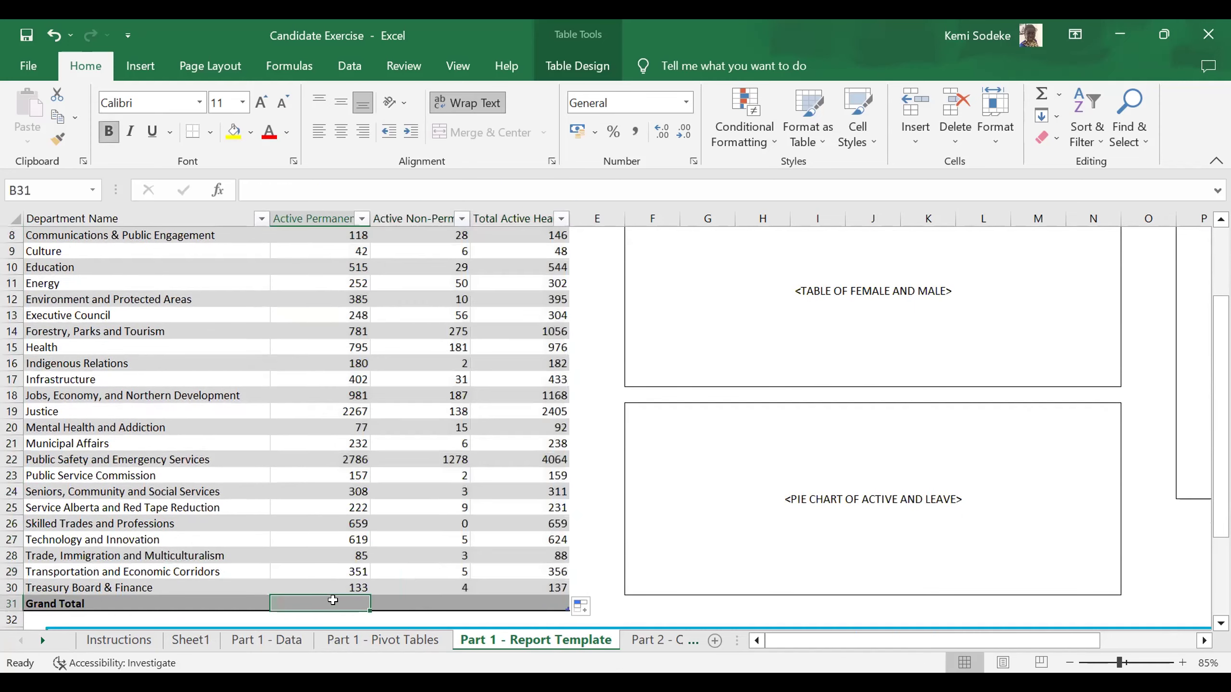
pyautogui.click(1042, 94)
pyautogui.click(1042, 93)
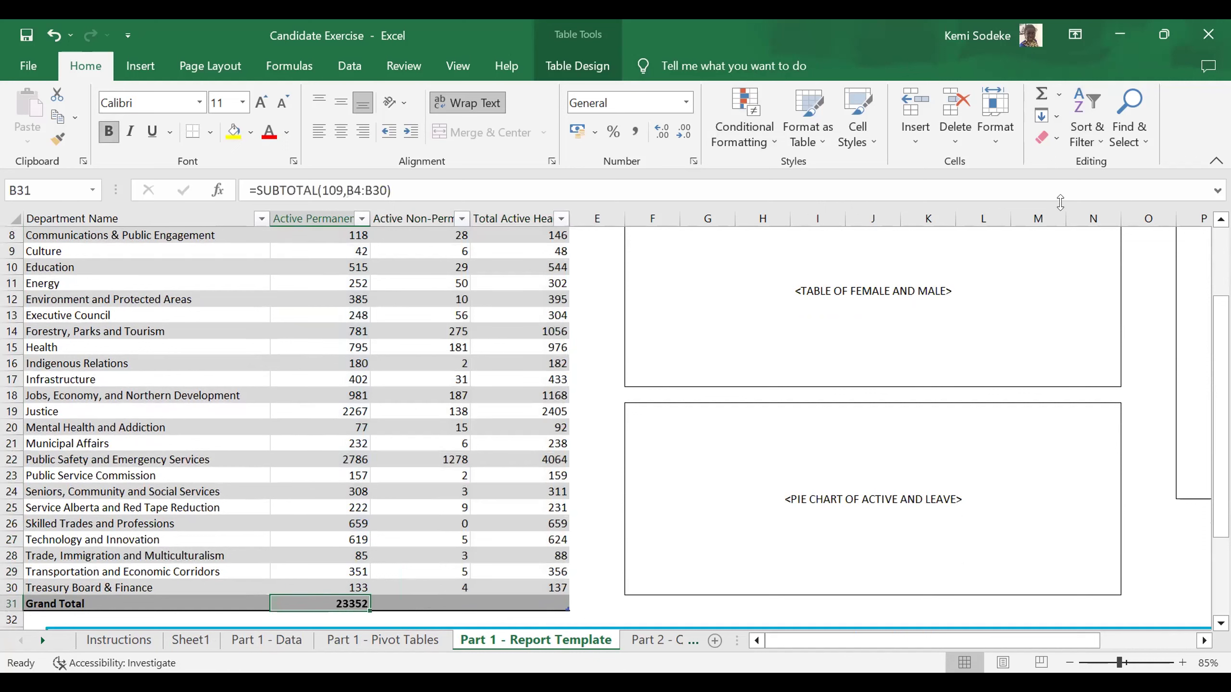
pyautogui.moveTo(365, 605); pyautogui.dragTo(562, 603)
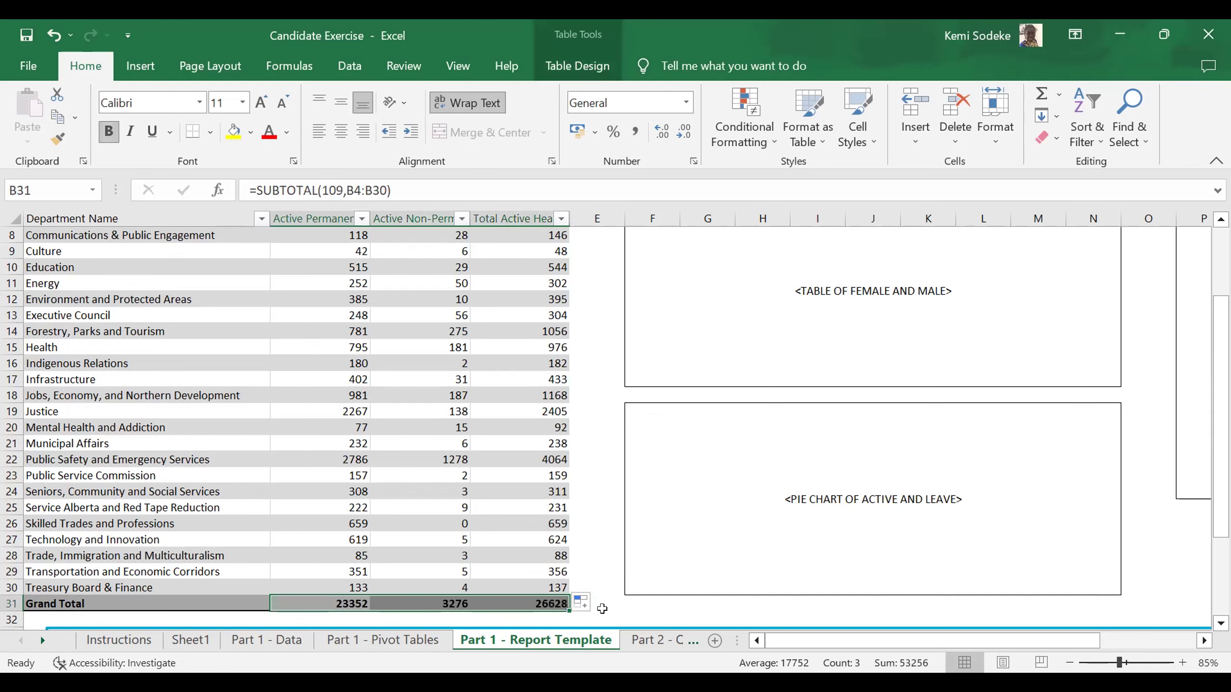
pyautogui.click(605, 558)
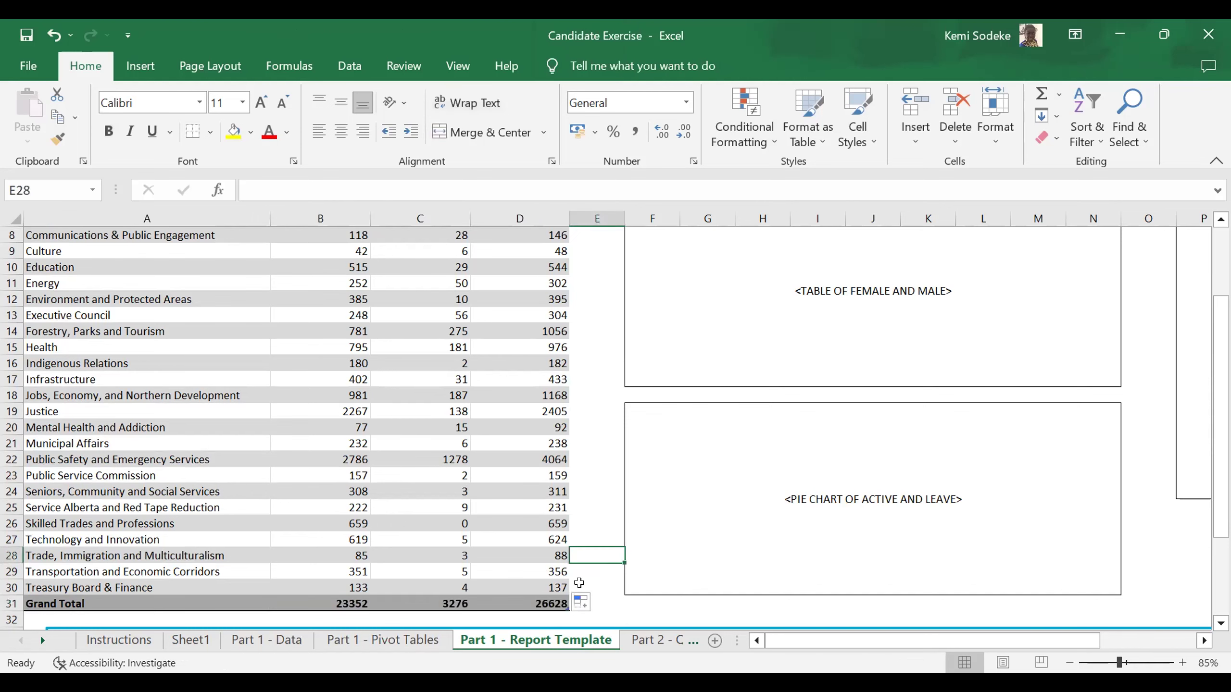
# Compare the report template's grand totals and Municipal Affairs headcounts with the pivot table on Sheet1
pyautogui.click(540, 607)
pyautogui.click(191, 640)
pyautogui.scroll(-1, 743, 501)
pyautogui.scroll(1, 743, 500)
pyautogui.scroll(-7, 984, 527)
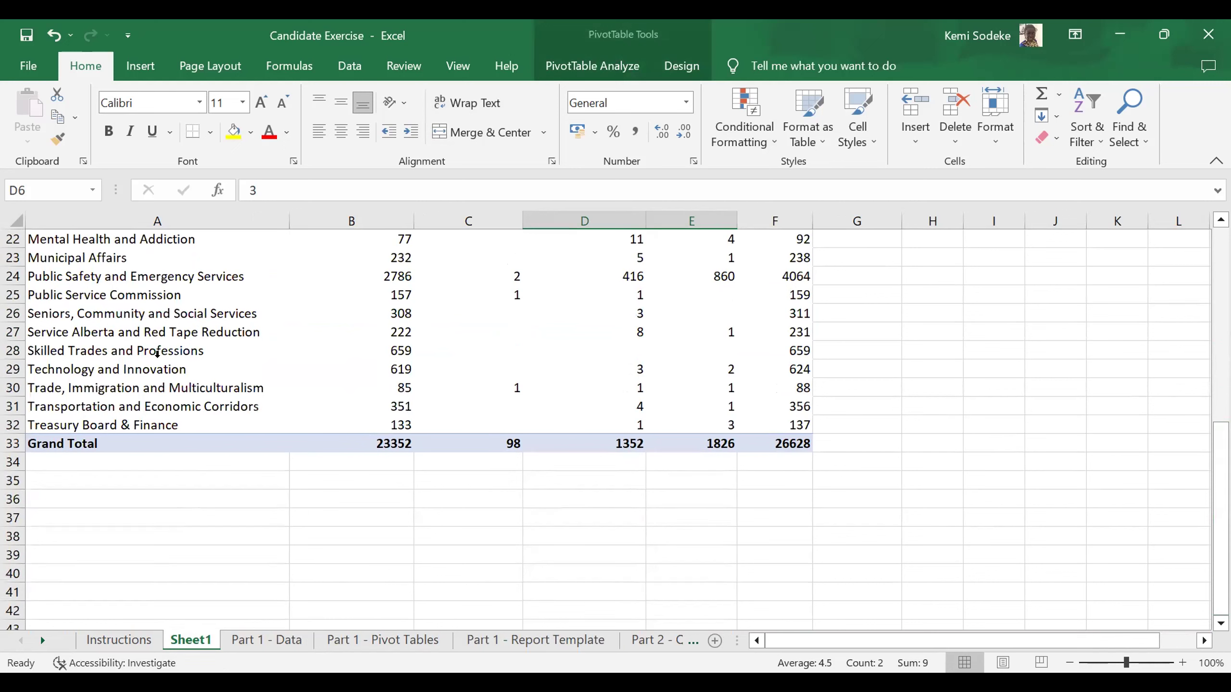
pyautogui.click(535, 640)
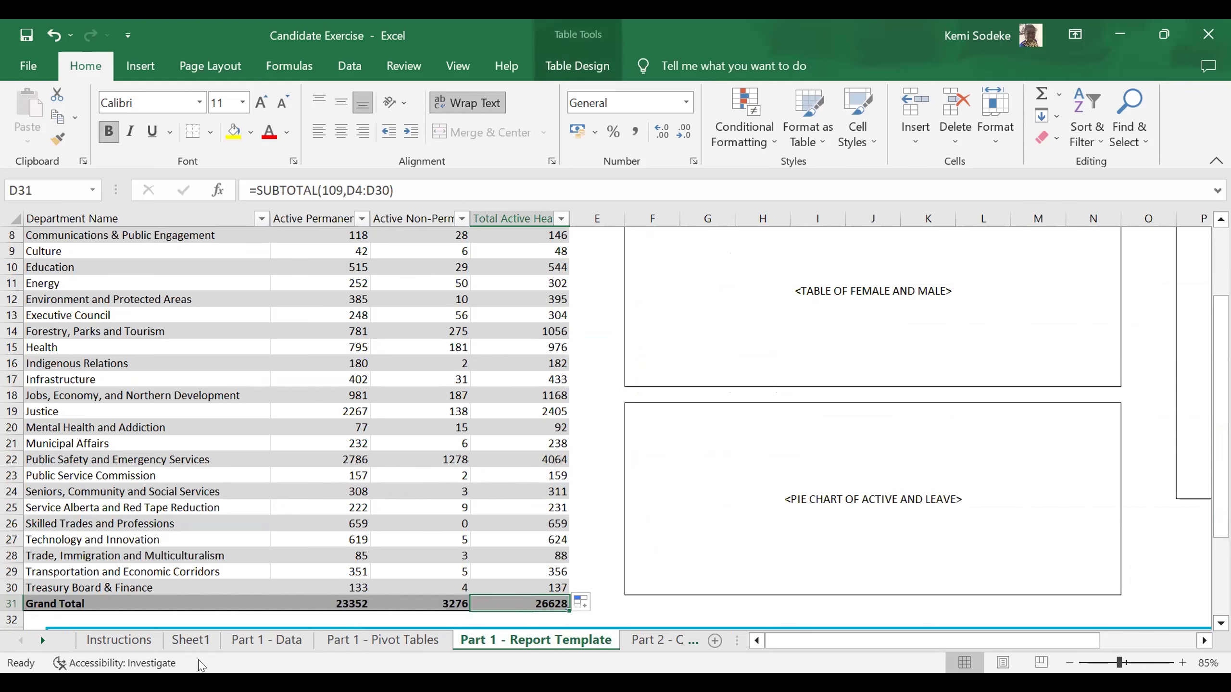
pyautogui.click(191, 640)
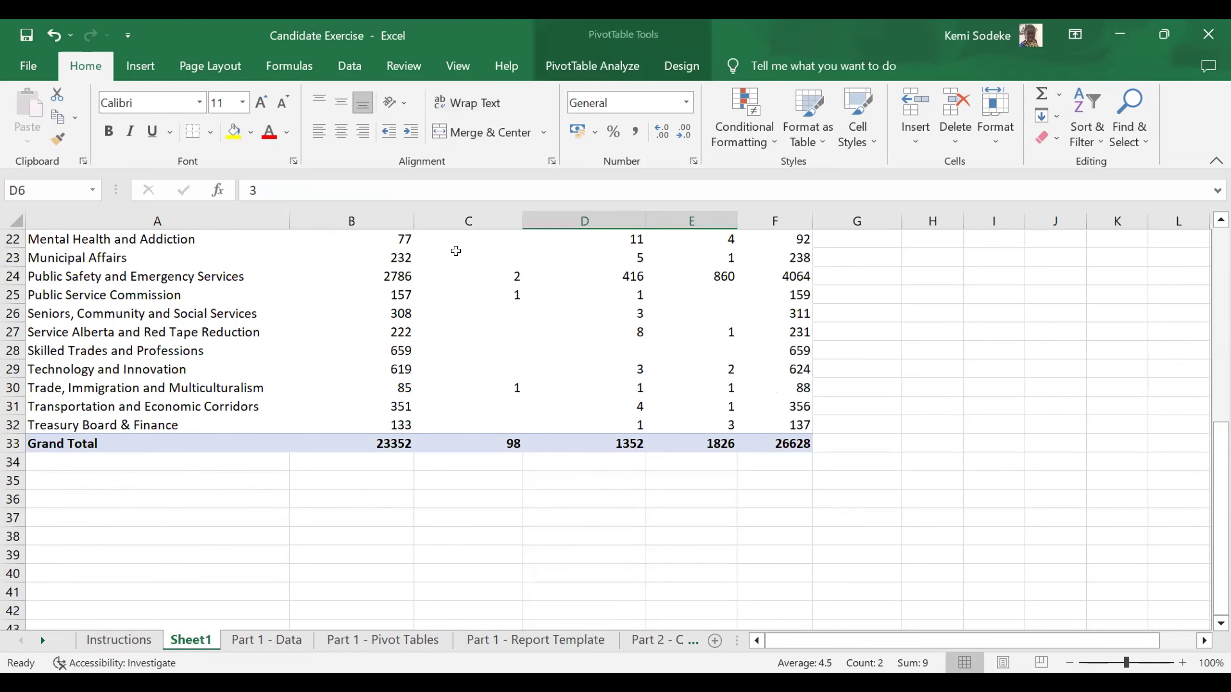
pyautogui.click(399, 255)
pyautogui.moveTo(636, 255); pyautogui.dragTo(714, 255)
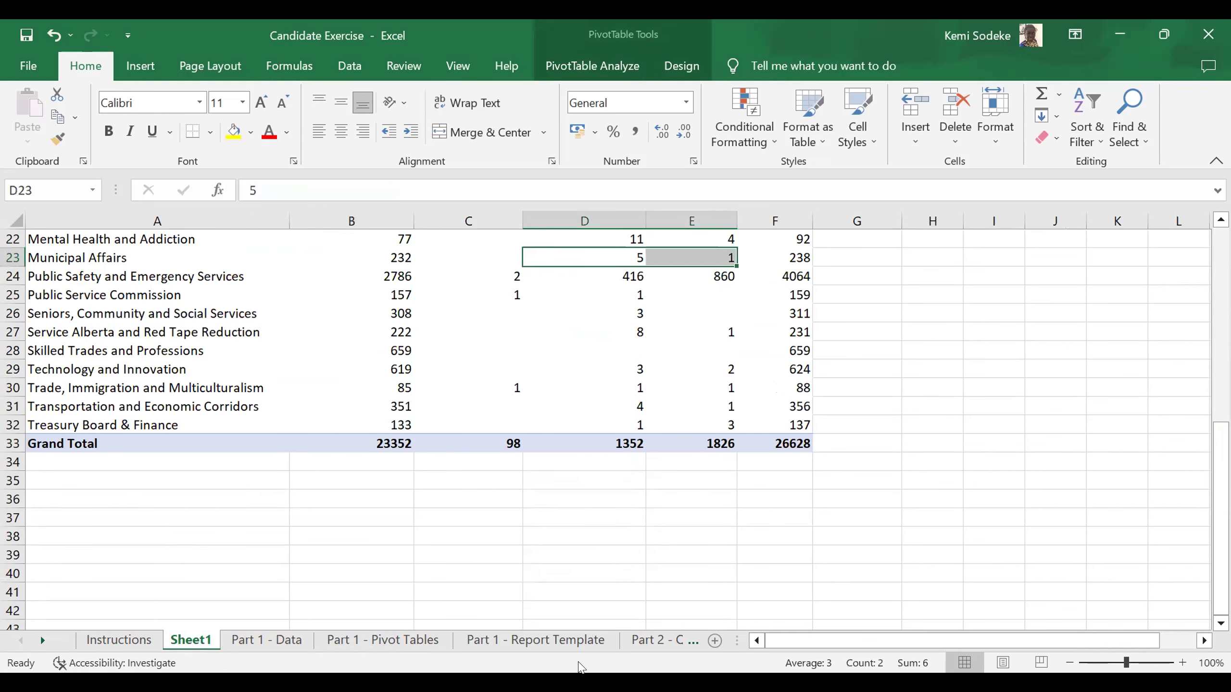
pyautogui.click(536, 640)
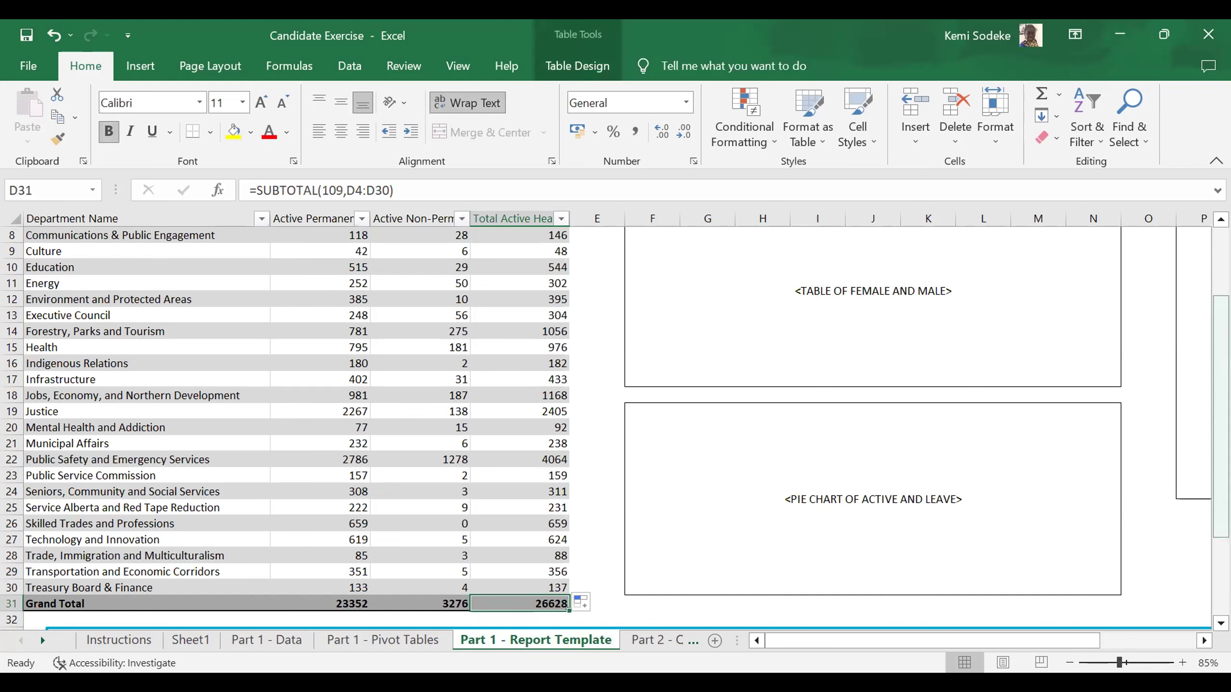
# Review the report template's completed headcount table from top to bottom and read the Part 1 tasks on the Instructions sheet
pyautogui.moveTo(1220, 388); pyautogui.dragTo(1221, 320)
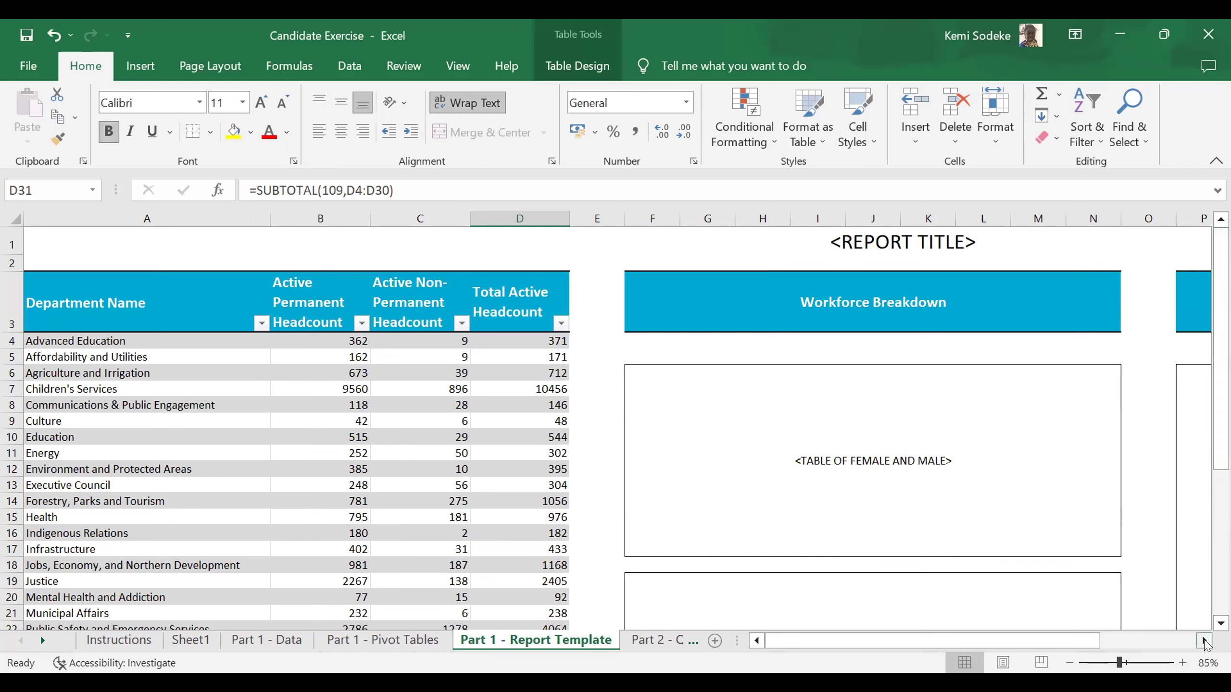
pyautogui.scroll(-1, 1206, 614)
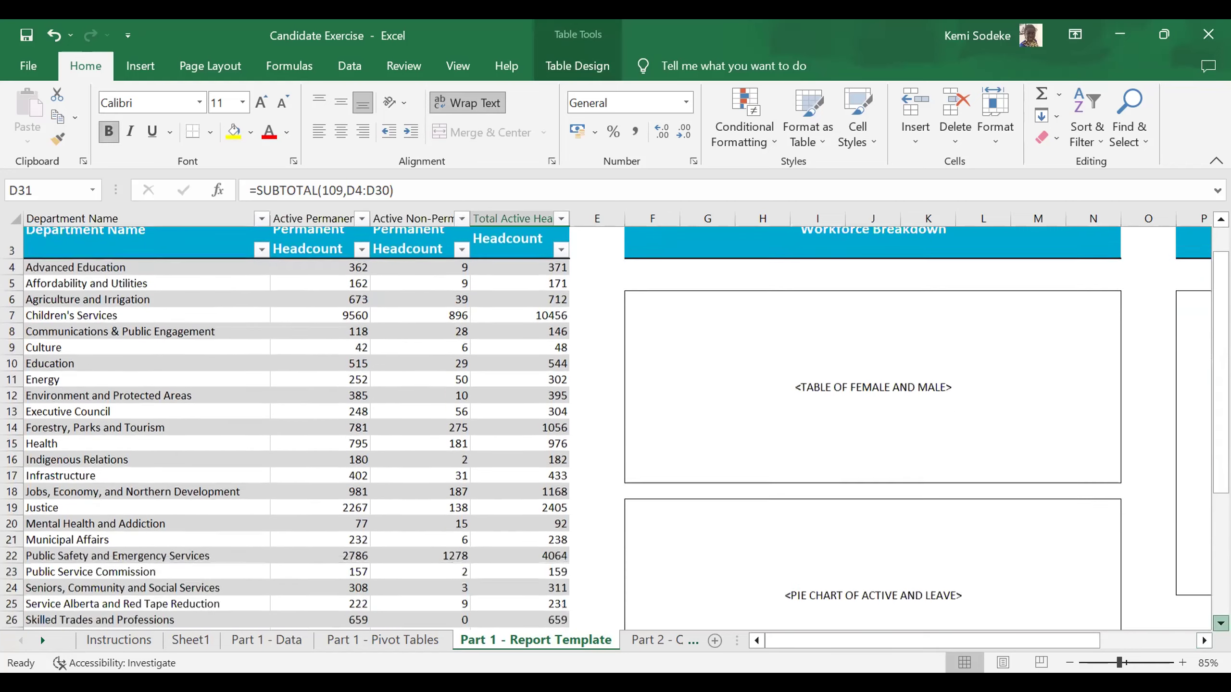
pyautogui.scroll(-1, 1206, 614)
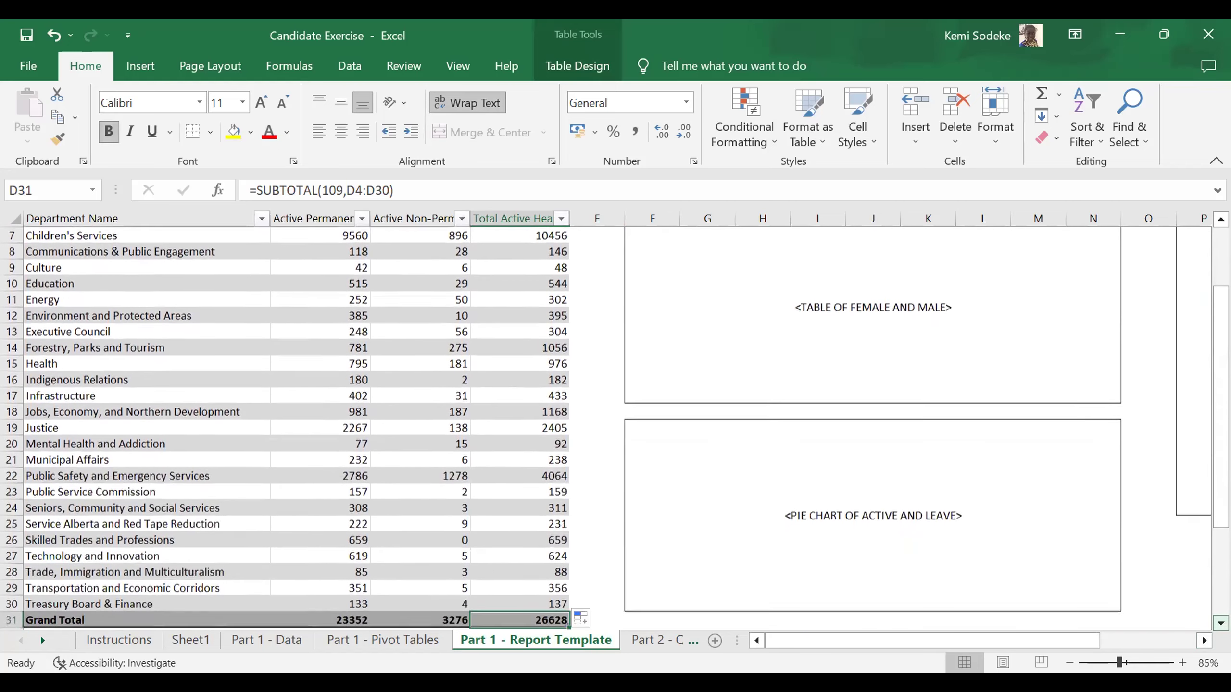
pyautogui.scroll(2, 910, 461)
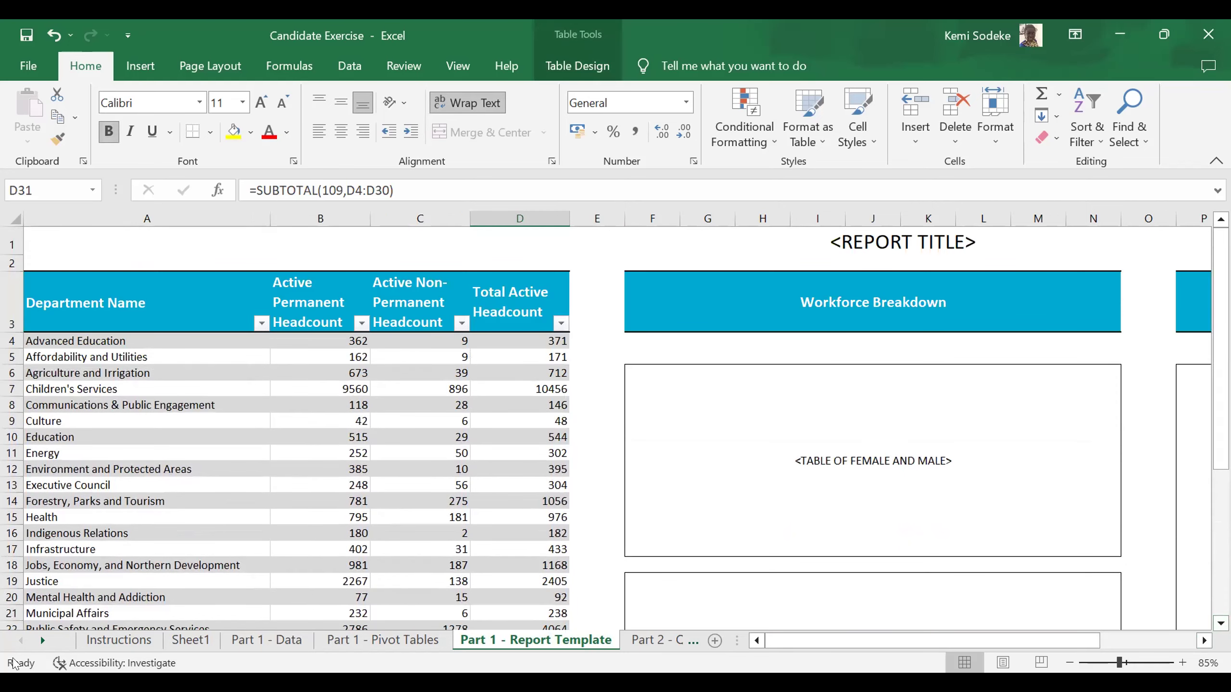
pyautogui.click(119, 639)
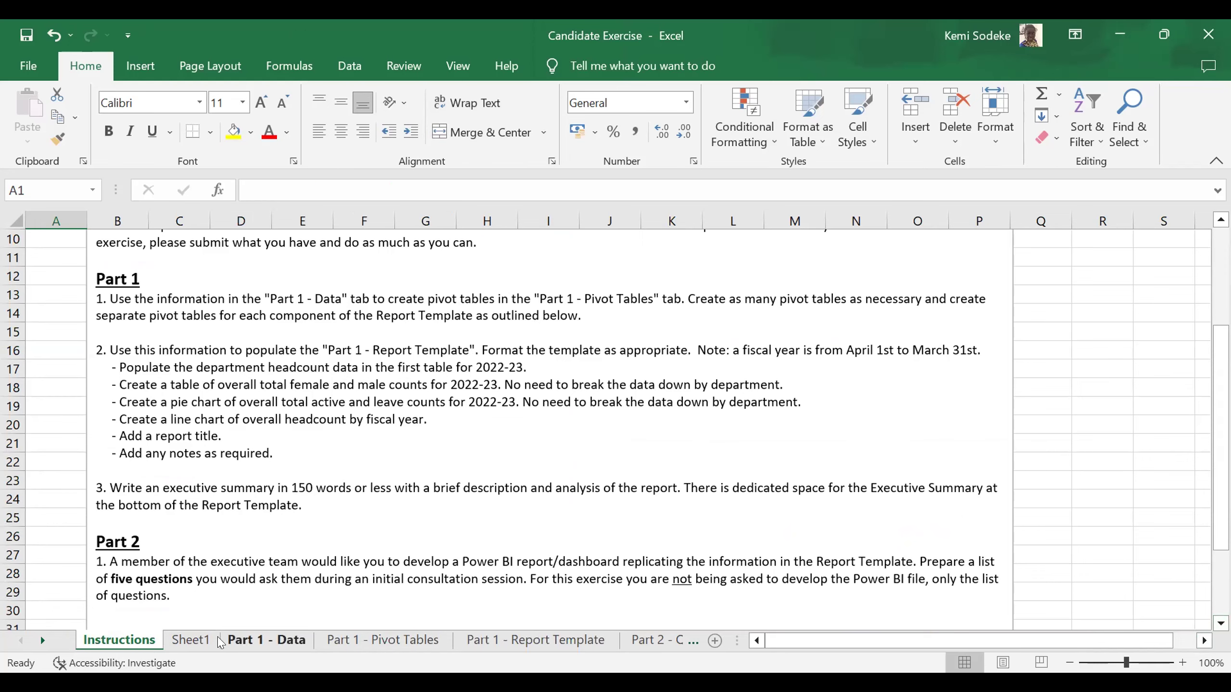
# Delete the three headcount headings beside the pivot table on Sheet1, starting in cell H3
pyautogui.click(190, 640)
pyautogui.moveTo(1205, 445); pyautogui.dragTo(1206, 251)
pyautogui.moveTo(916, 276); pyautogui.dragTo(1123, 274)
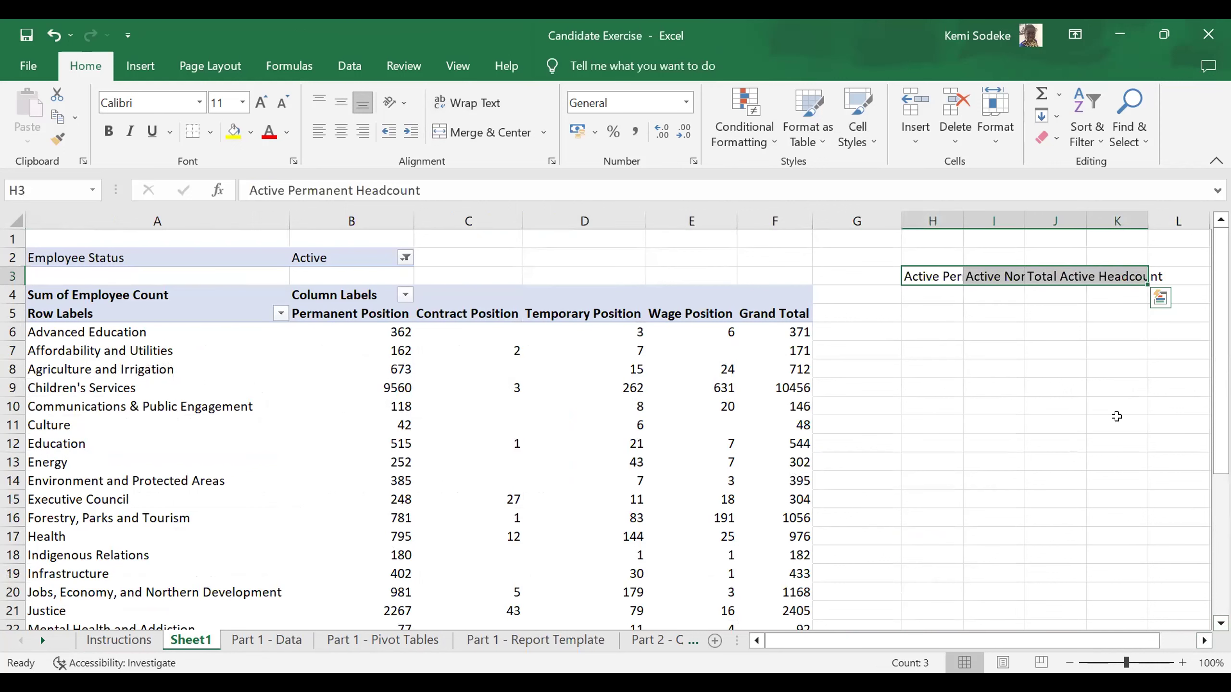
pyautogui.press('Delete')
pyautogui.click(1065, 407)
# Copy the pivot table in columns A:F of Sheet1 and paste the copy starting at column H
pyautogui.moveTo(61, 220); pyautogui.dragTo(296, 232)
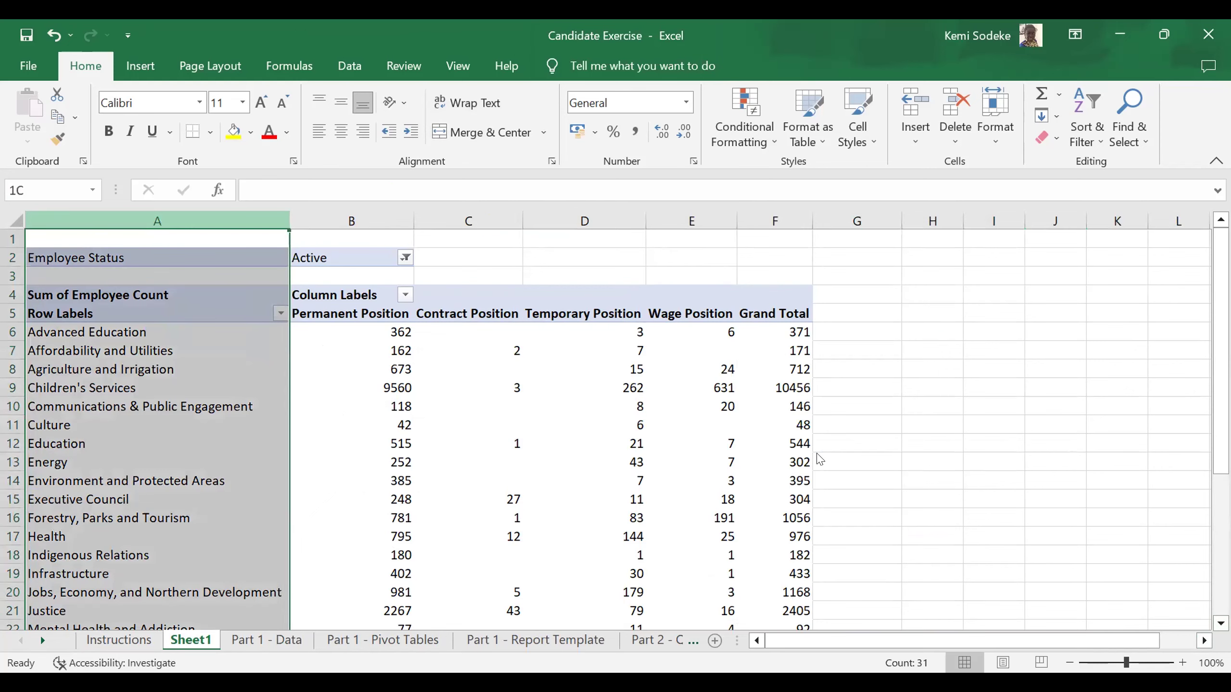
pyautogui.keyDown('shift'); pyautogui.click(759, 222); pyautogui.keyUp('shift')
pyautogui.rightClick(758, 222)
pyautogui.click(816, 294)
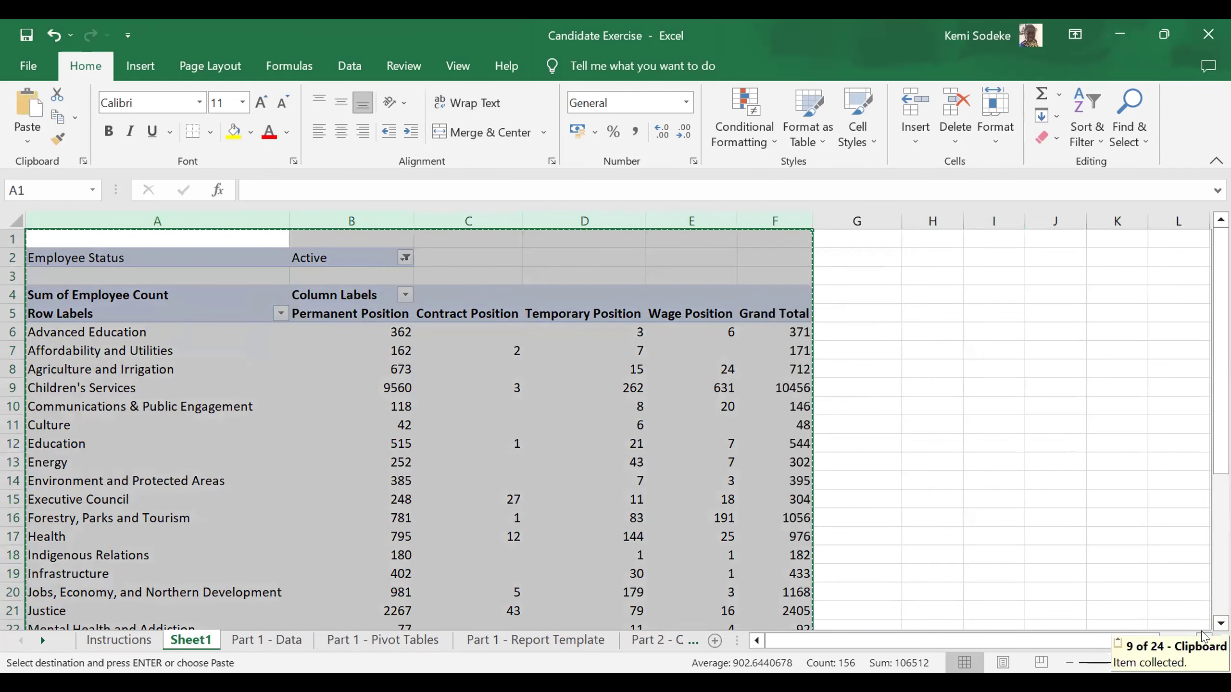
pyautogui.hscroll(3, 572, 216)
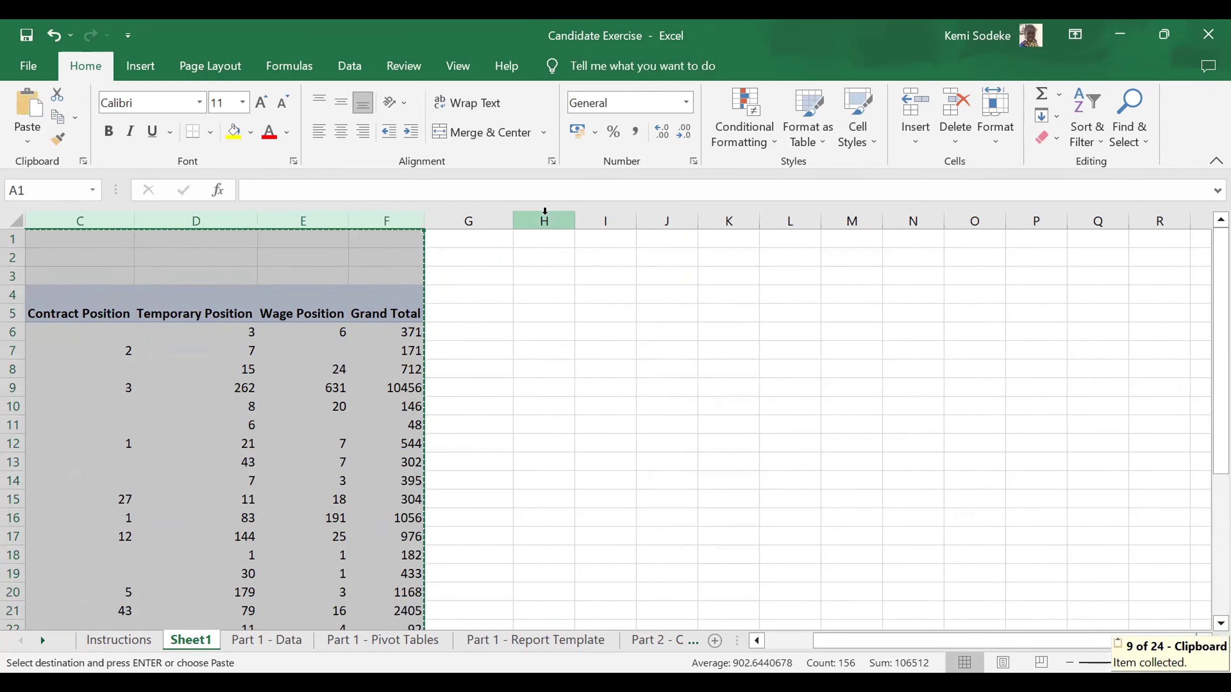
pyautogui.rightClick(545, 214)
pyautogui.click(591, 343)
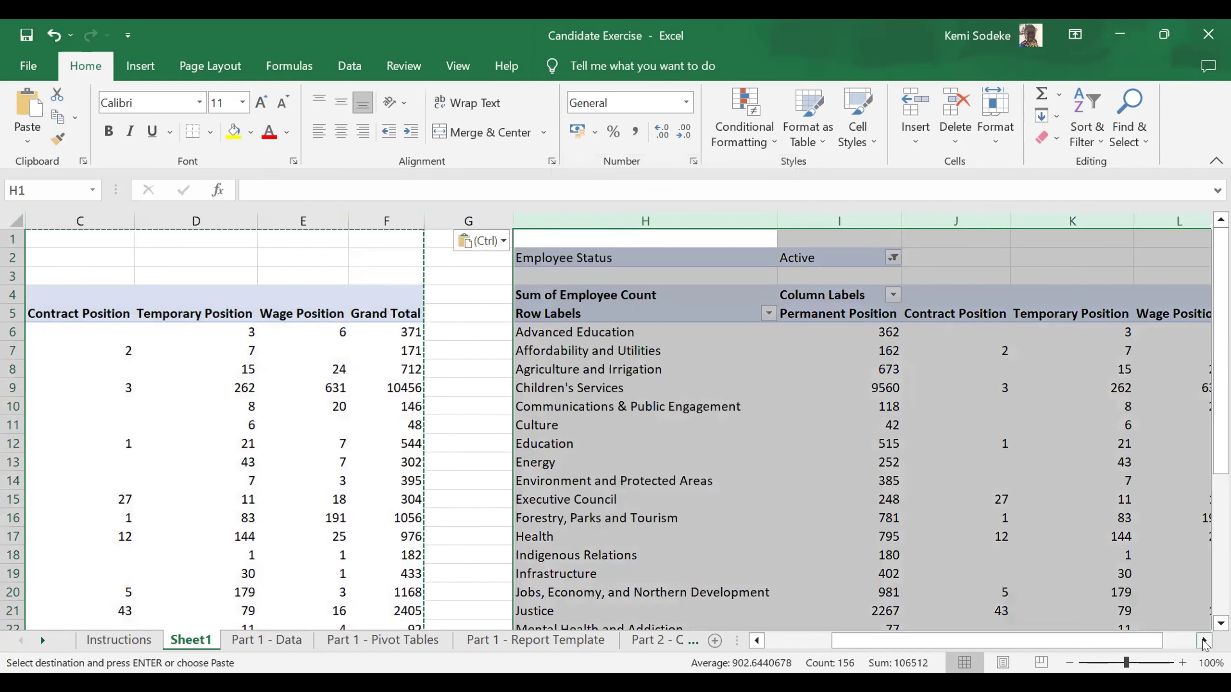
# Show the field list for the copied pivot table and set its Employee Status filter to all statuses
pyautogui.click(1204, 640)
pyautogui.click(1204, 641)
pyautogui.click(584, 407)
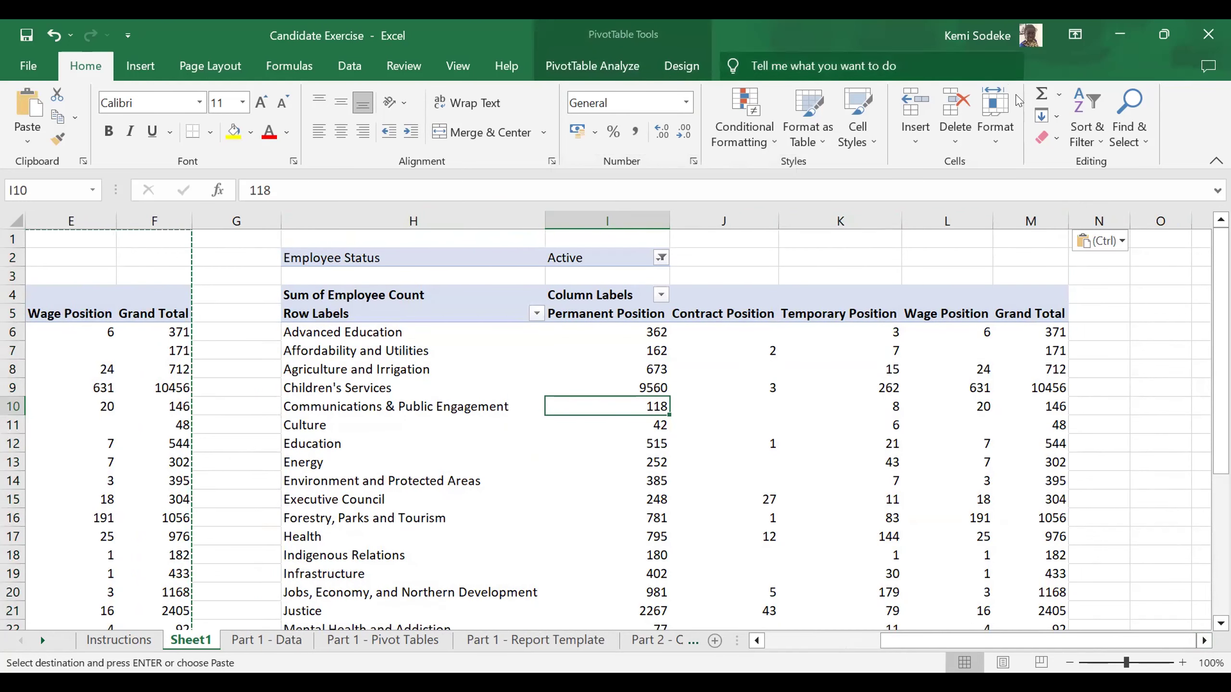
pyautogui.click(592, 65)
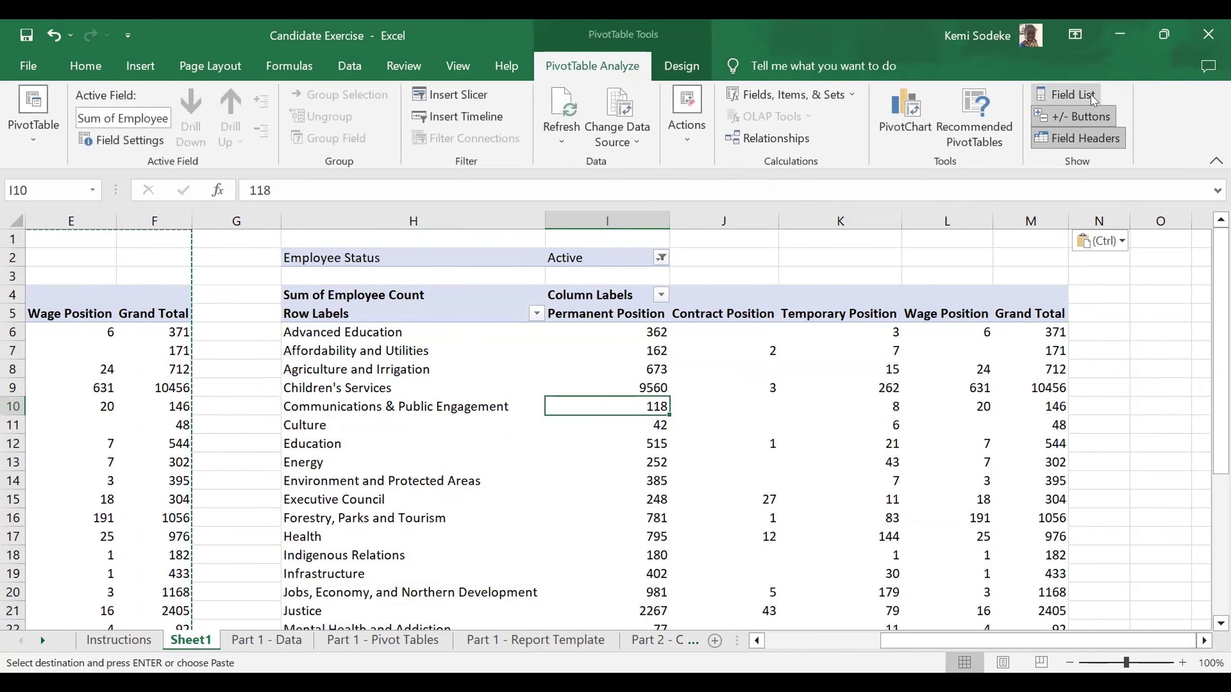
pyautogui.click(1065, 95)
pyautogui.moveTo(1208, 371); pyautogui.dragTo(1209, 387)
pyautogui.click(1193, 357)
pyautogui.click(701, 405)
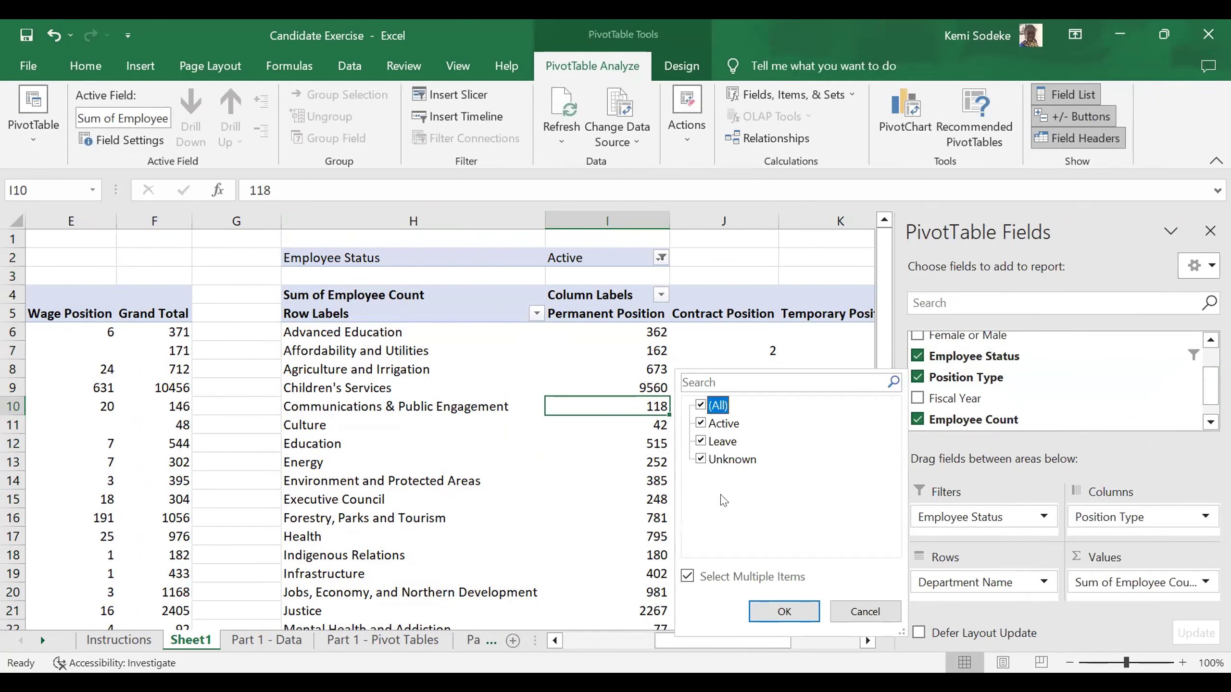
pyautogui.click(783, 611)
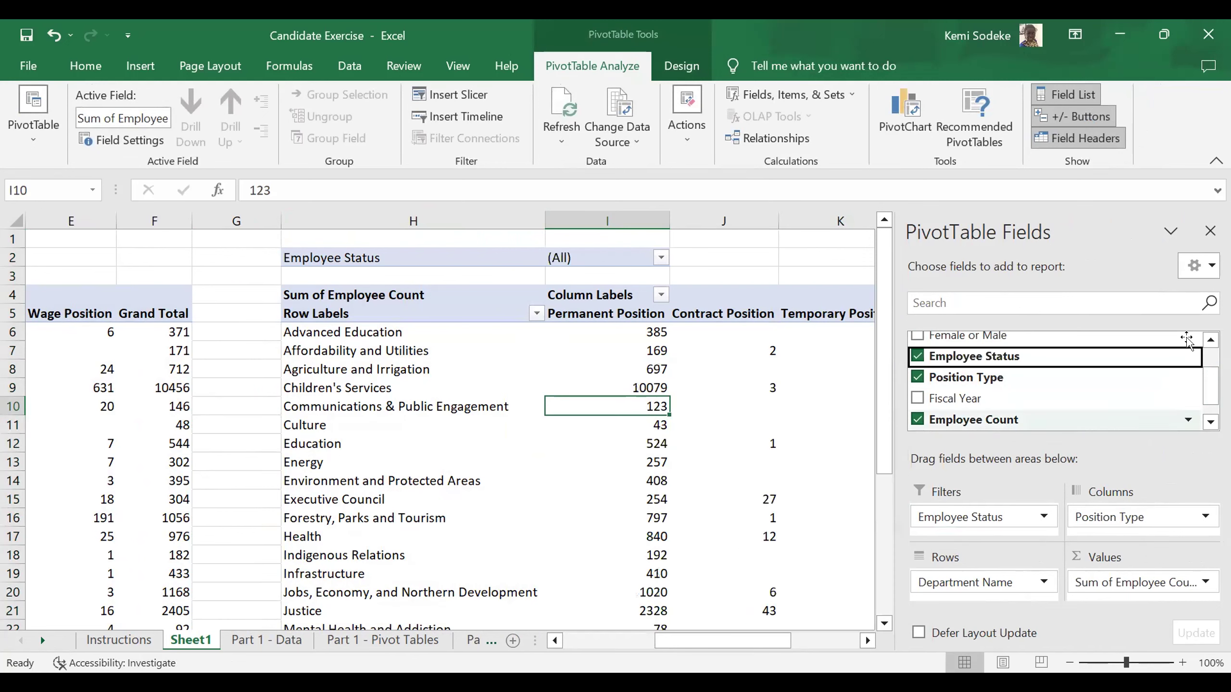
# Remove the Employee Status and Position Type fields from the copied pivot table and check the Part 1 tasks on the Instructions sheet
pyautogui.click(917, 356)
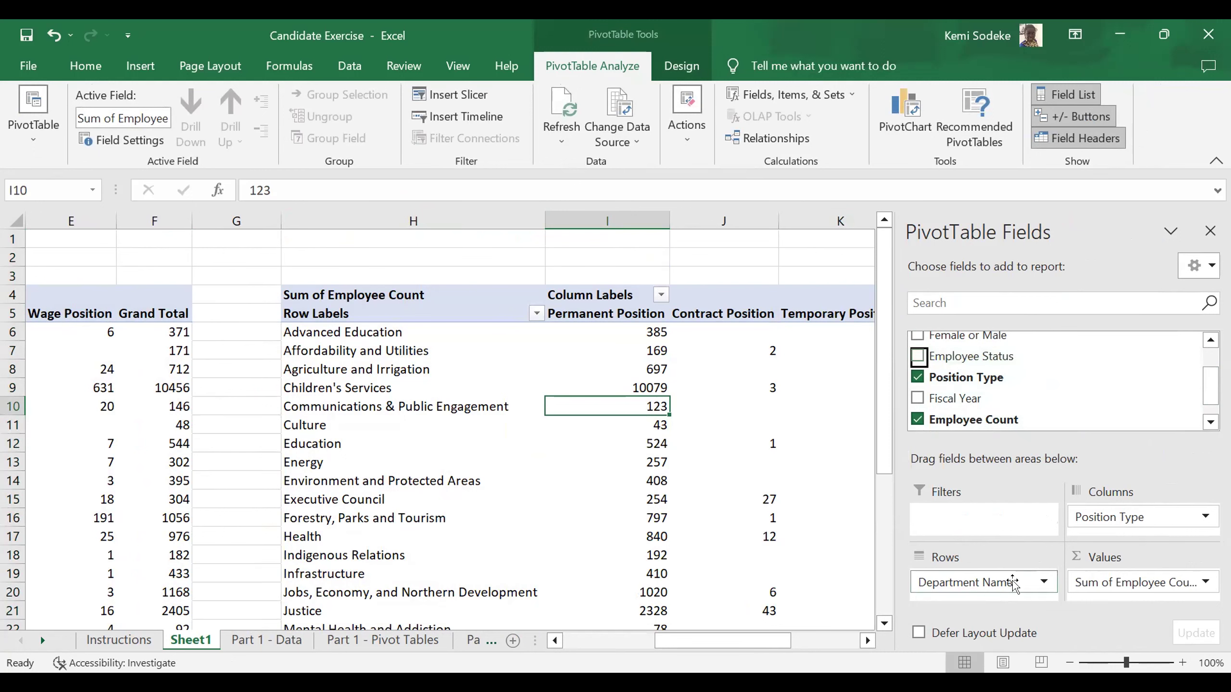
pyautogui.click(917, 378)
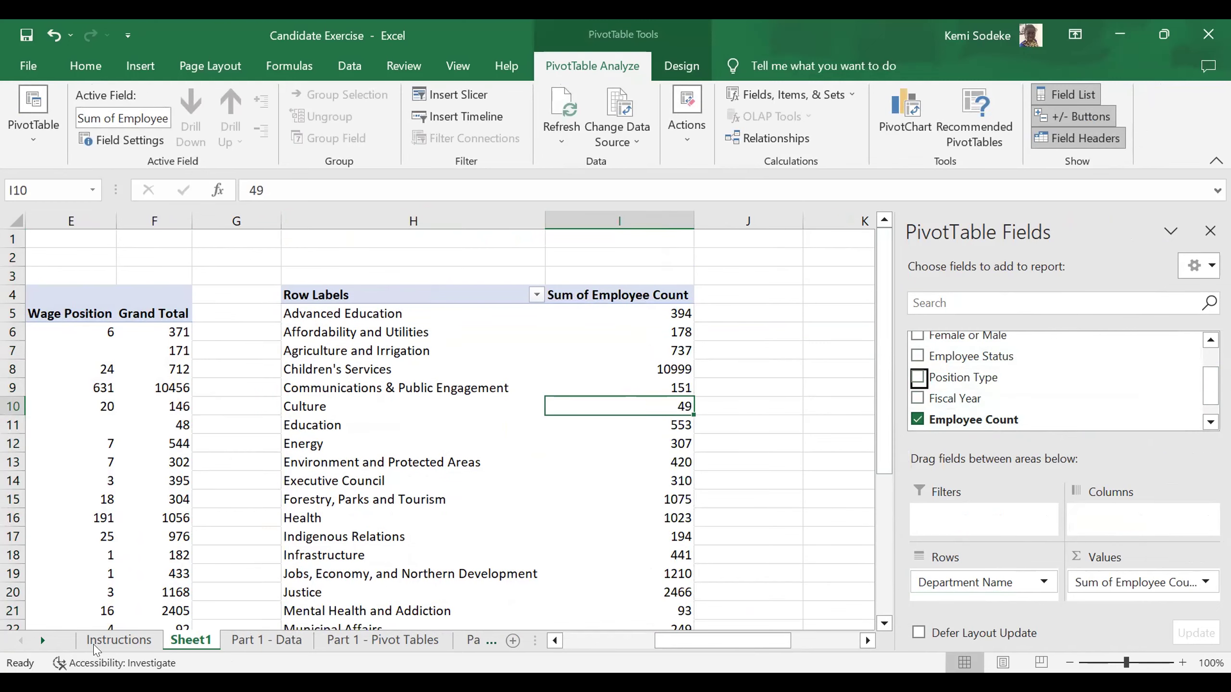
pyautogui.click(116, 640)
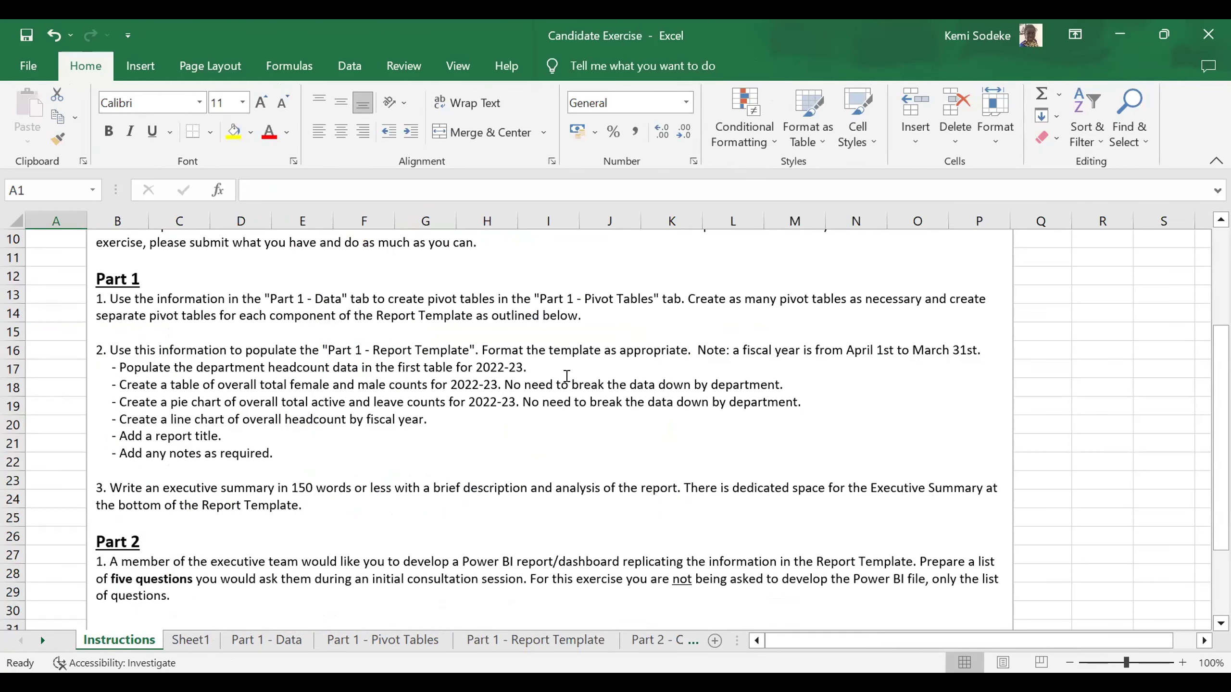
pyautogui.click(191, 640)
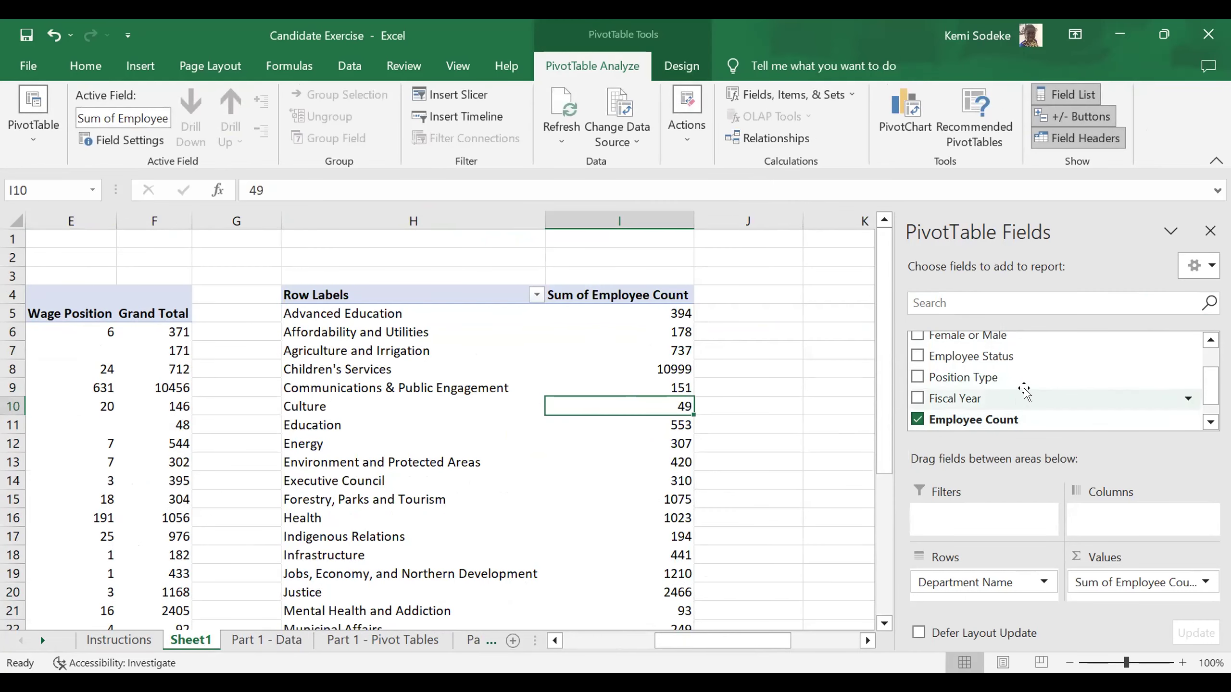
# Remove Employee Count from the copied pivot table and add it back as a summed value
pyautogui.click(917, 419)
pyautogui.moveTo(1210, 388); pyautogui.dragTo(1210, 395)
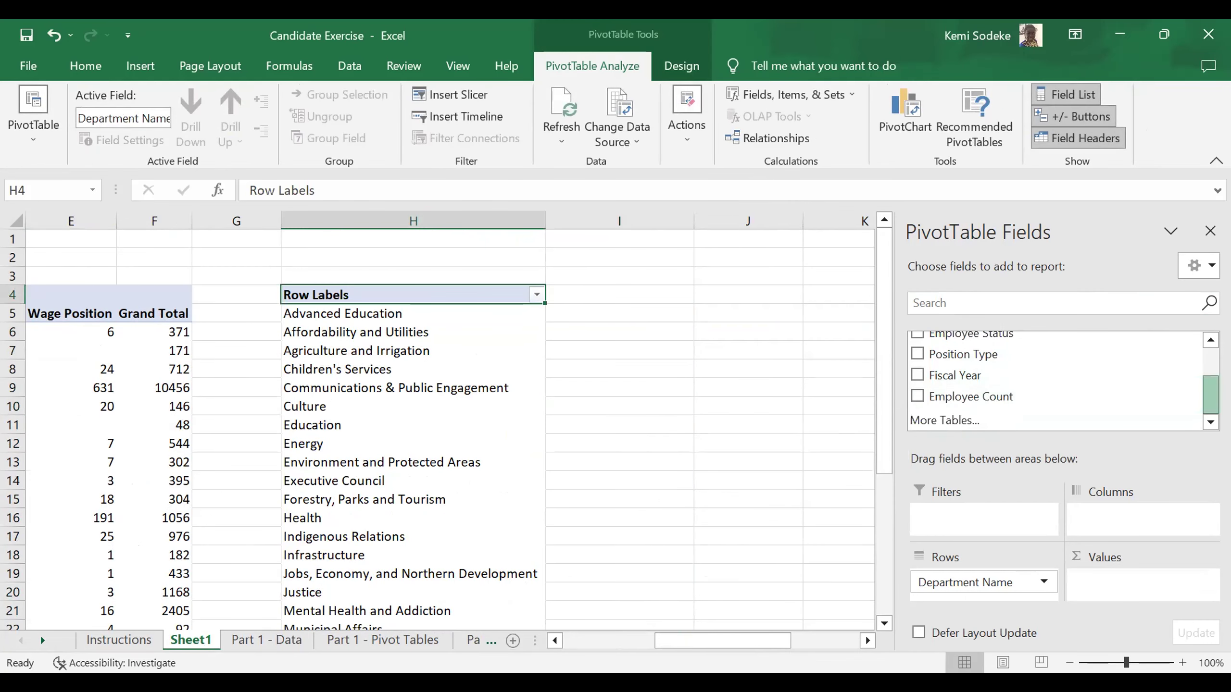
pyautogui.moveTo(998, 397); pyautogui.dragTo(1130, 581)
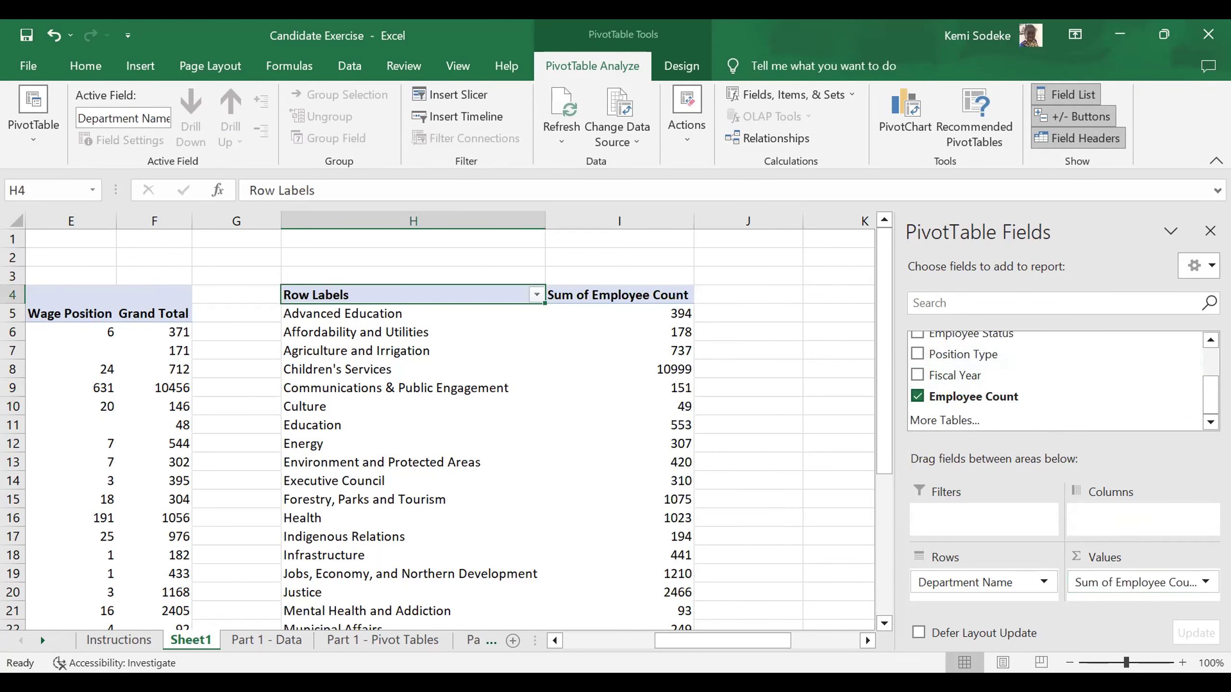
# Add Female or Male as the row field of the copied pivot table and remove Department Name
pyautogui.click(1210, 340)
pyautogui.click(1210, 340)
pyautogui.moveTo(968, 358); pyautogui.dragTo(984, 577)
pyautogui.click(1210, 422)
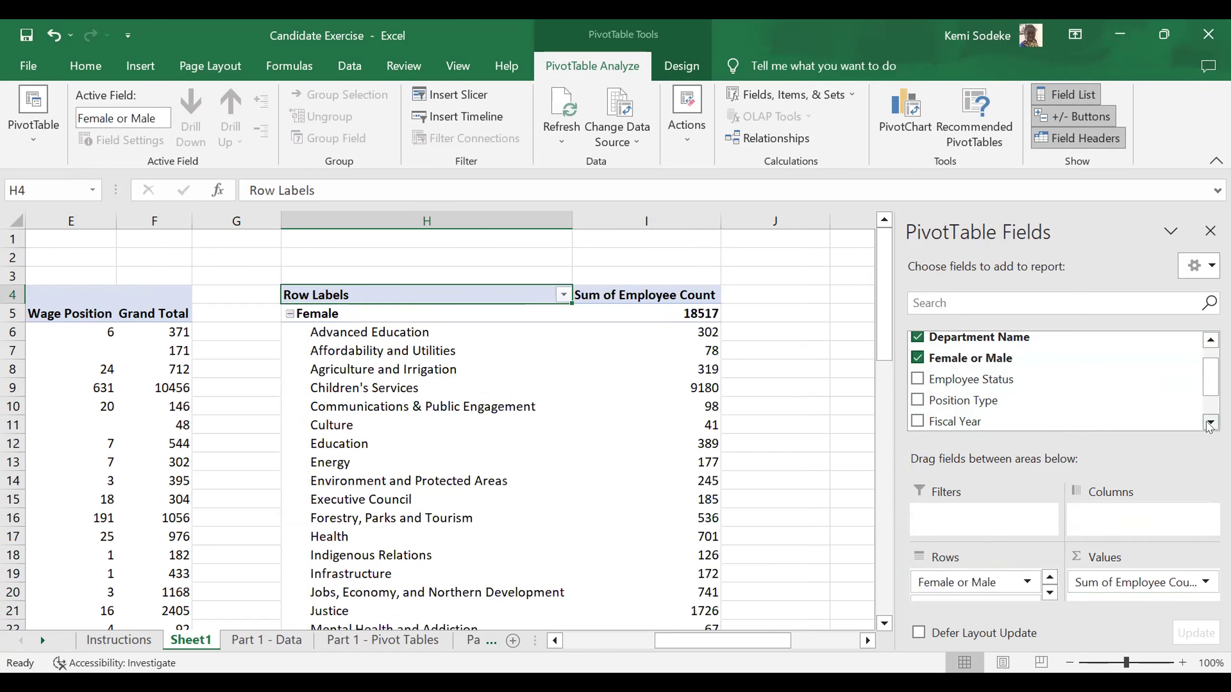
pyautogui.scroll(2, 945, 378)
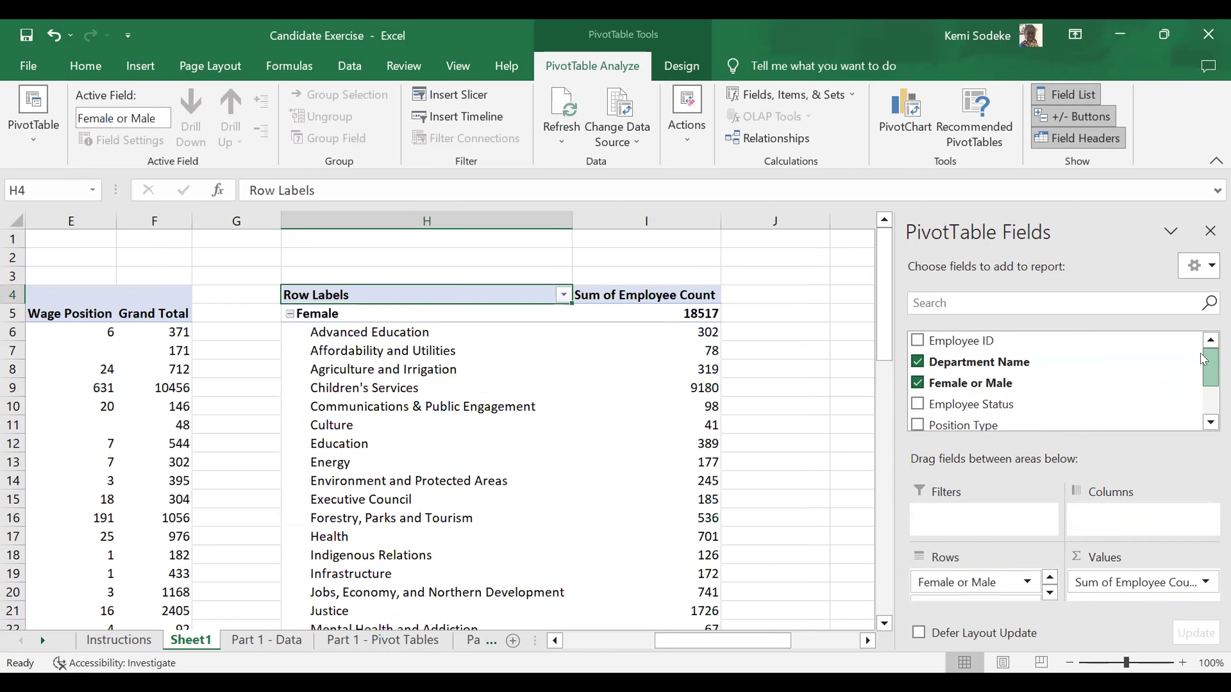
pyautogui.click(917, 364)
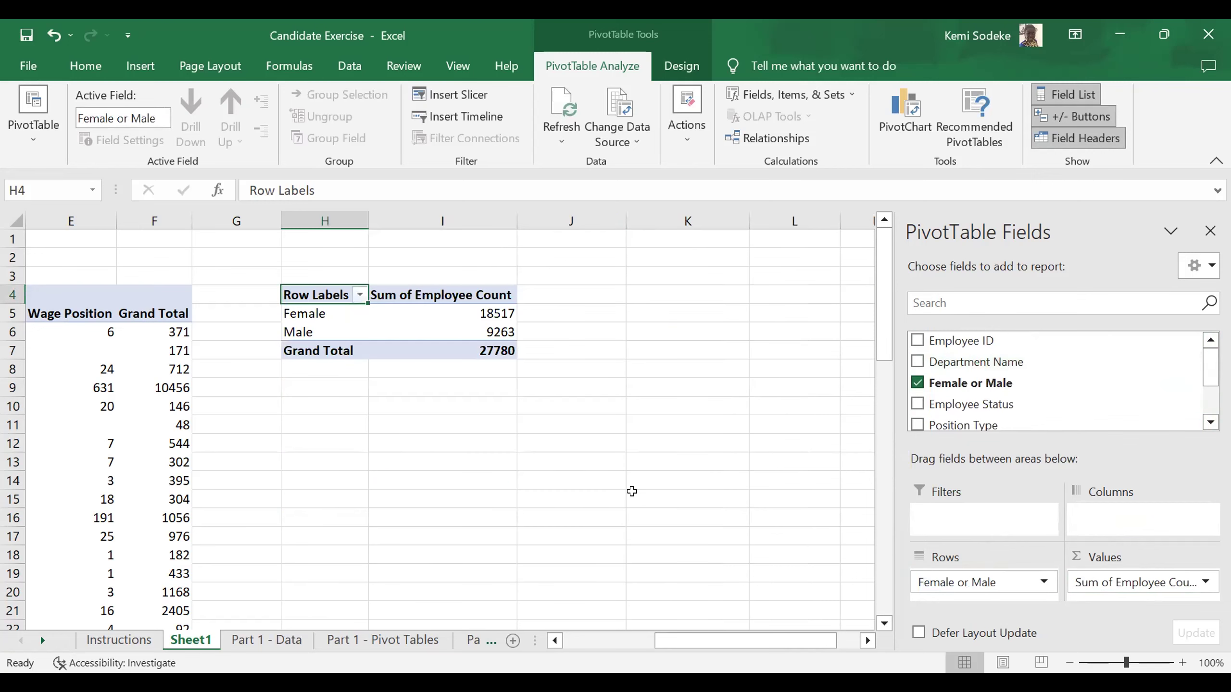
# Copy the female and male pivot table from Sheet1 and try to paste it into the merged <TABLE OF FEMALE AND MALE> box on the report template
pyautogui.click(397, 641)
pyautogui.click(536, 640)
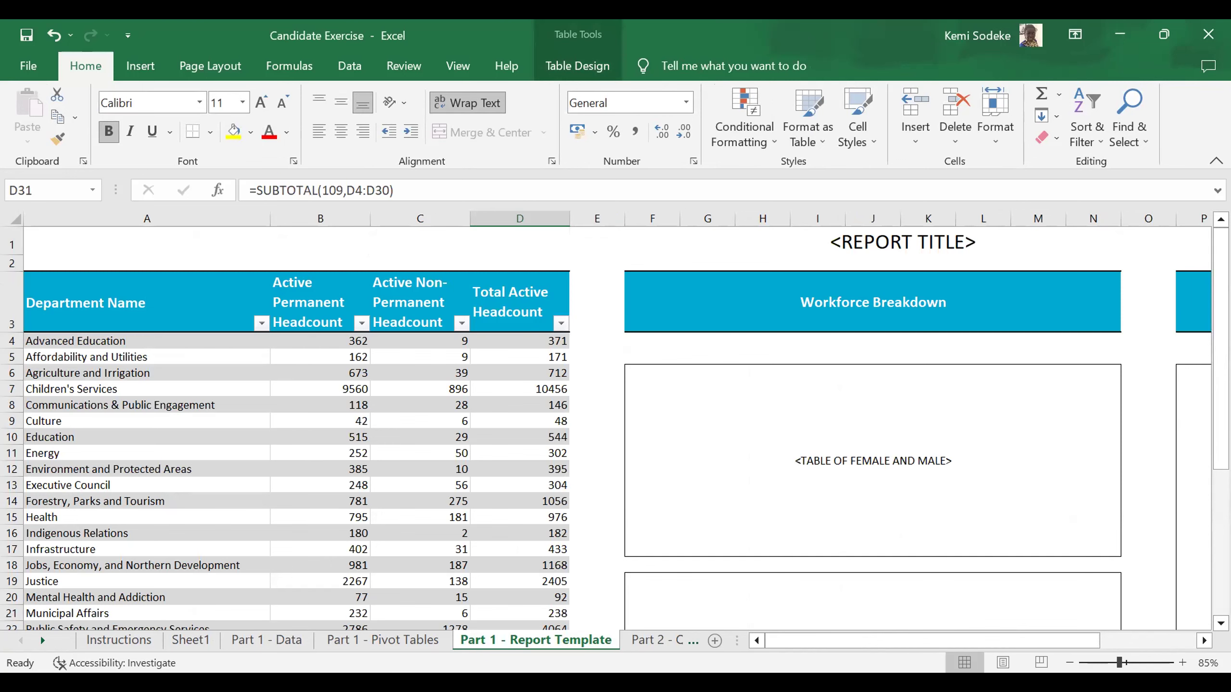
pyautogui.click(194, 642)
pyautogui.click(490, 417)
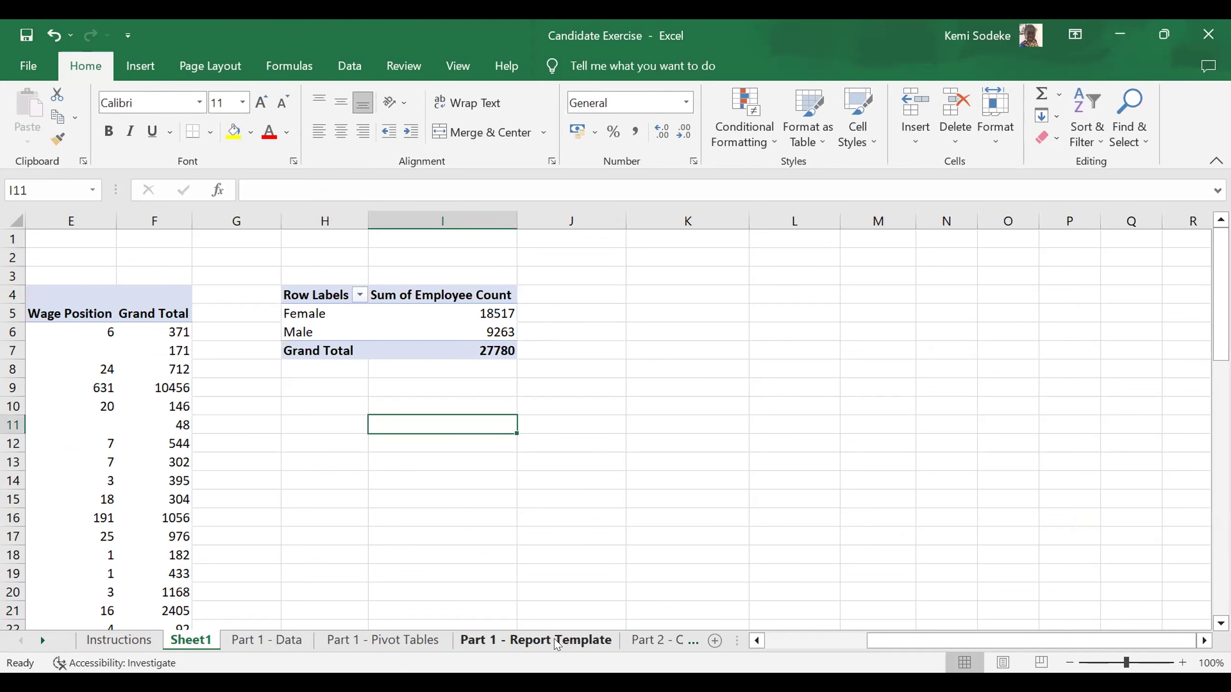
pyautogui.moveTo(316, 290); pyautogui.dragTo(443, 347)
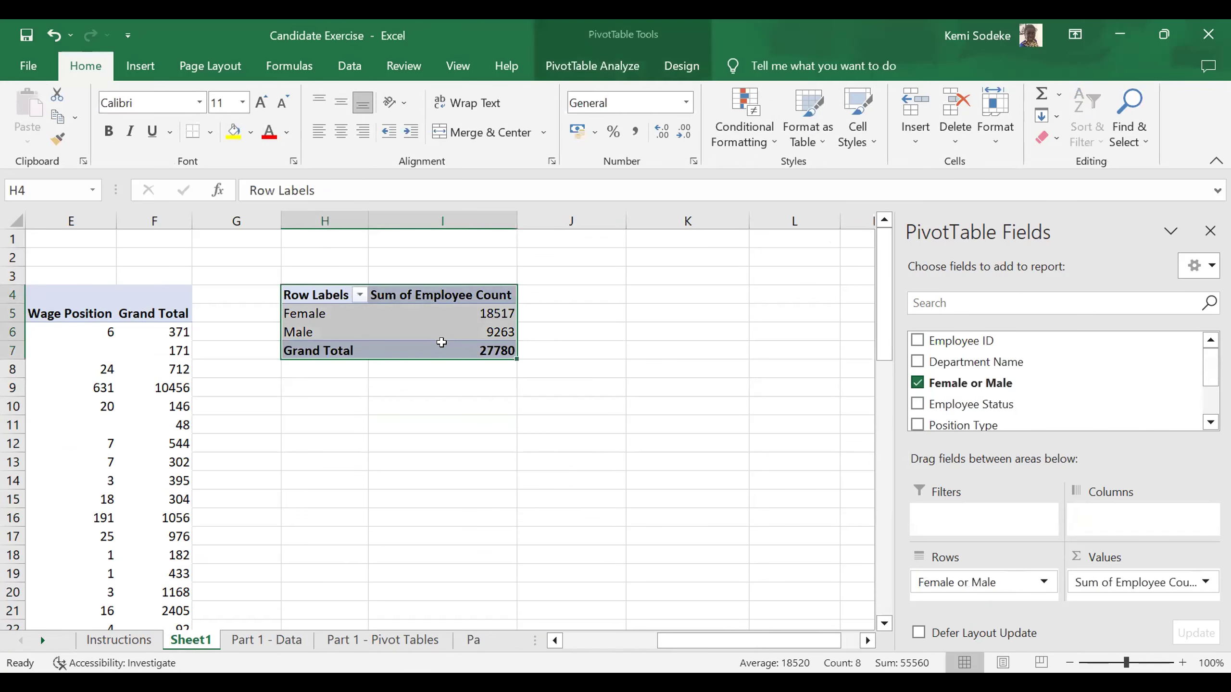
pyautogui.rightClick(446, 345)
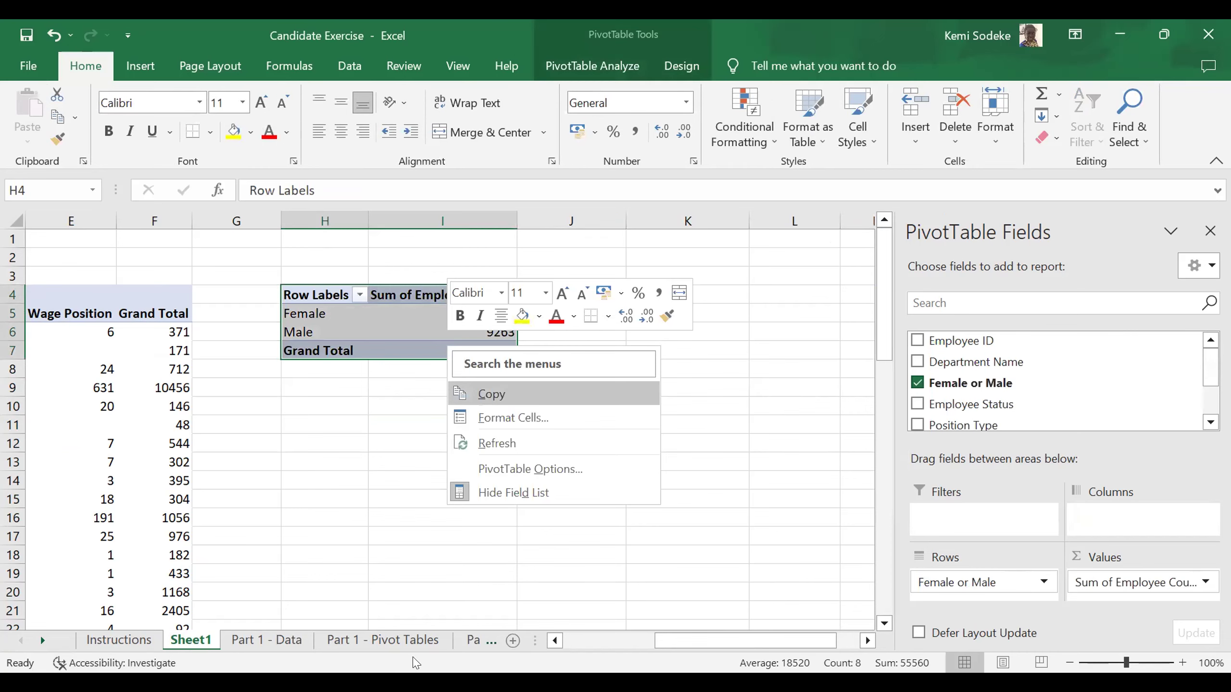
pyautogui.hotkey('ctrl', 'c')
pyautogui.hotkey('ctrl', 'pagedown')
pyautogui.hotkey('ctrl', 'pagedown')
pyautogui.hotkey('ctrl', 'pagedown')
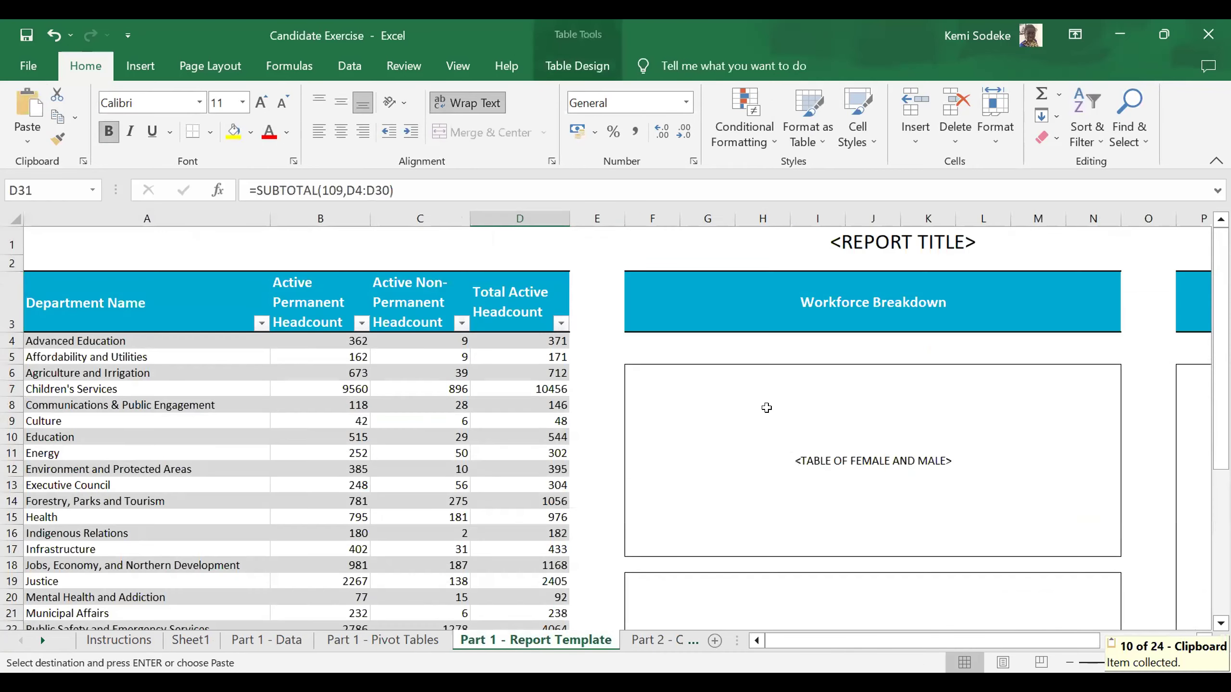
pyautogui.rightClick(779, 412)
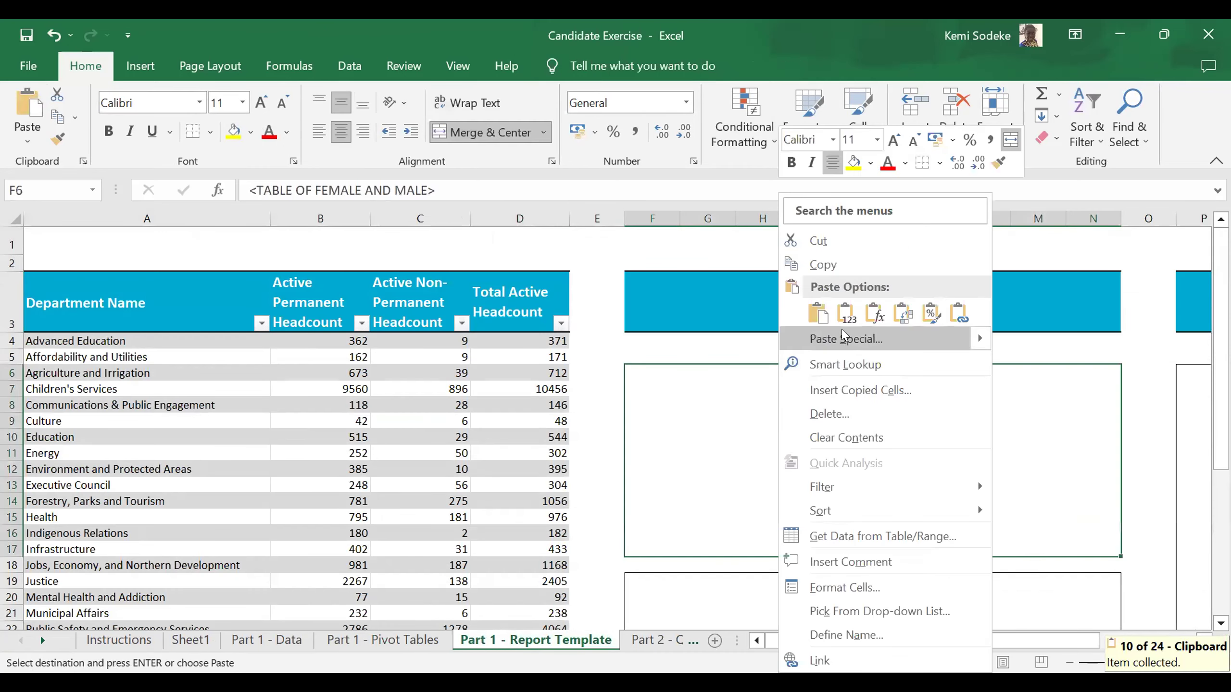
pyautogui.click(818, 313)
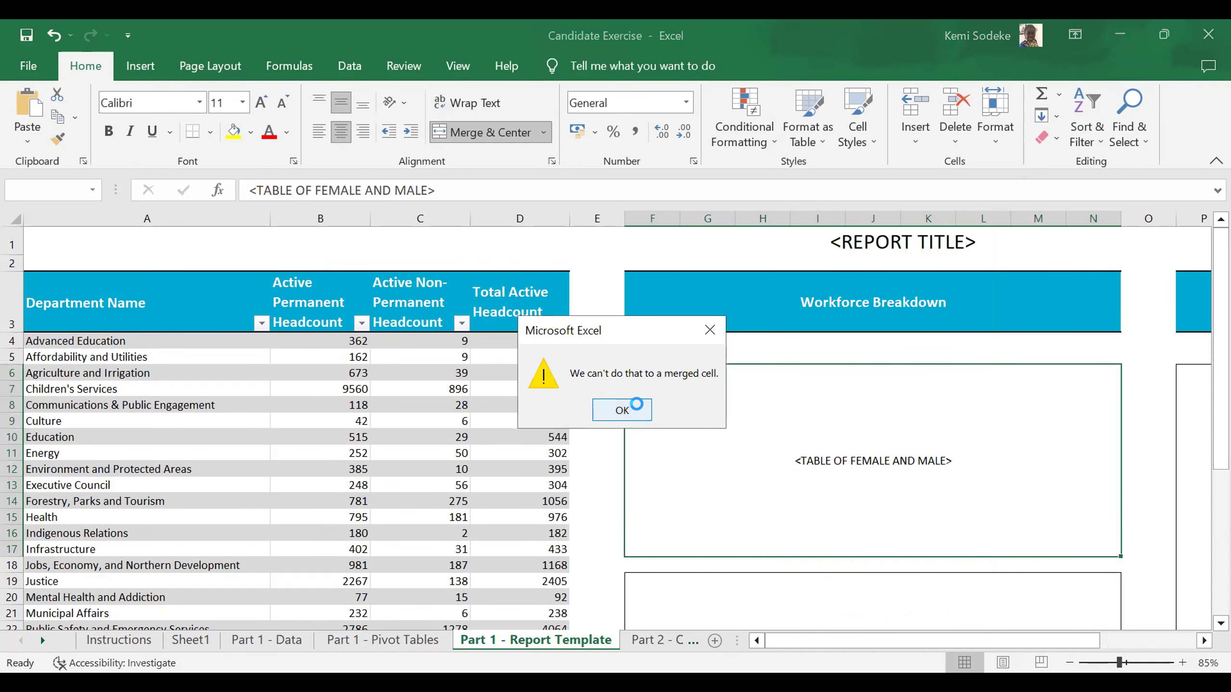
pyautogui.click(628, 407)
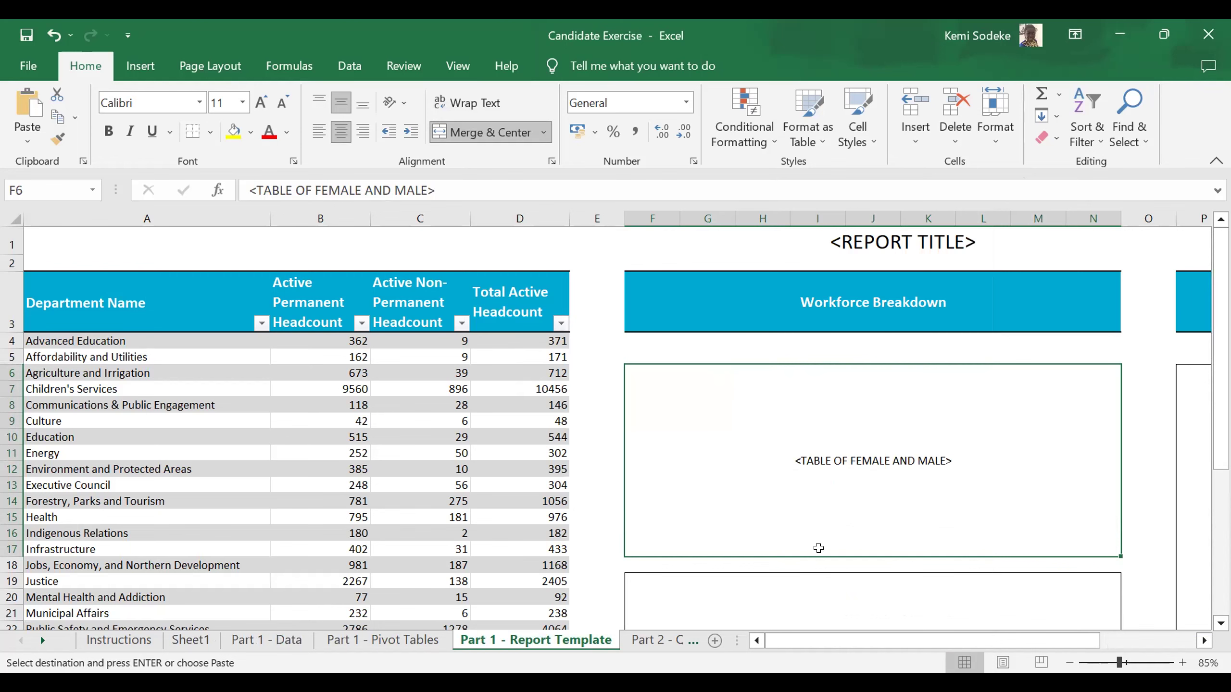
# Unmerge the <TABLE OF FEMALE AND MALE> box on the report template and delete its placeholder text from cell F6
pyautogui.scroll(-2, 780, 323)
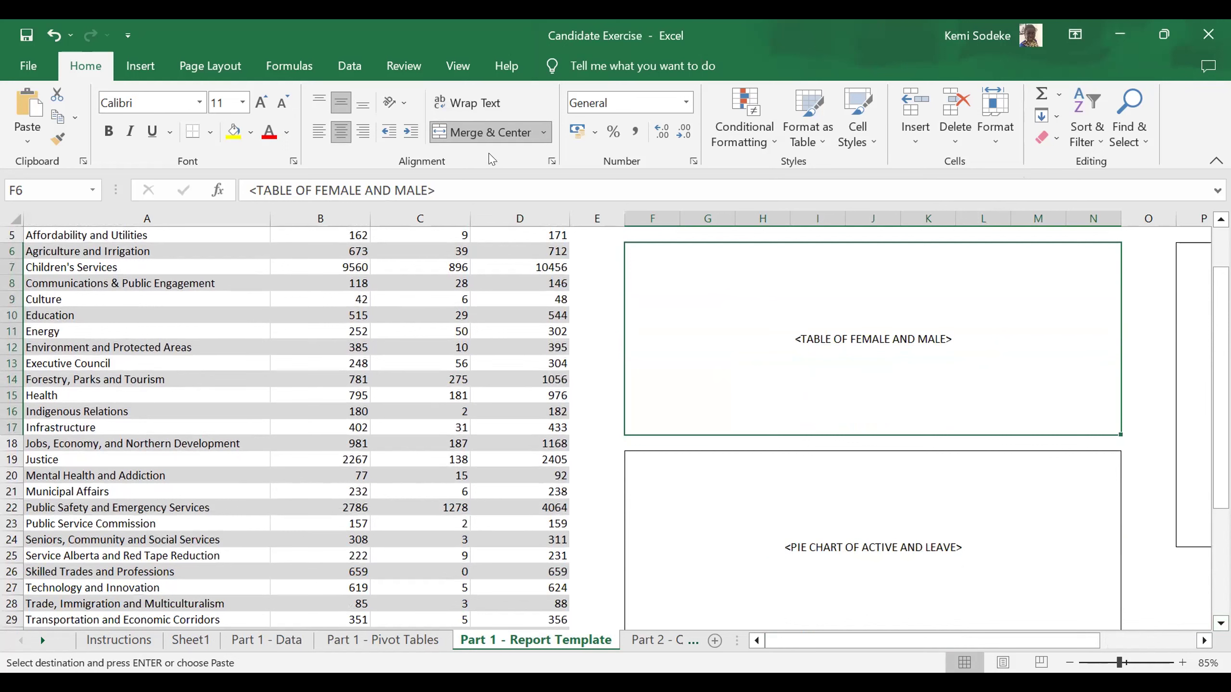
pyautogui.click(528, 132)
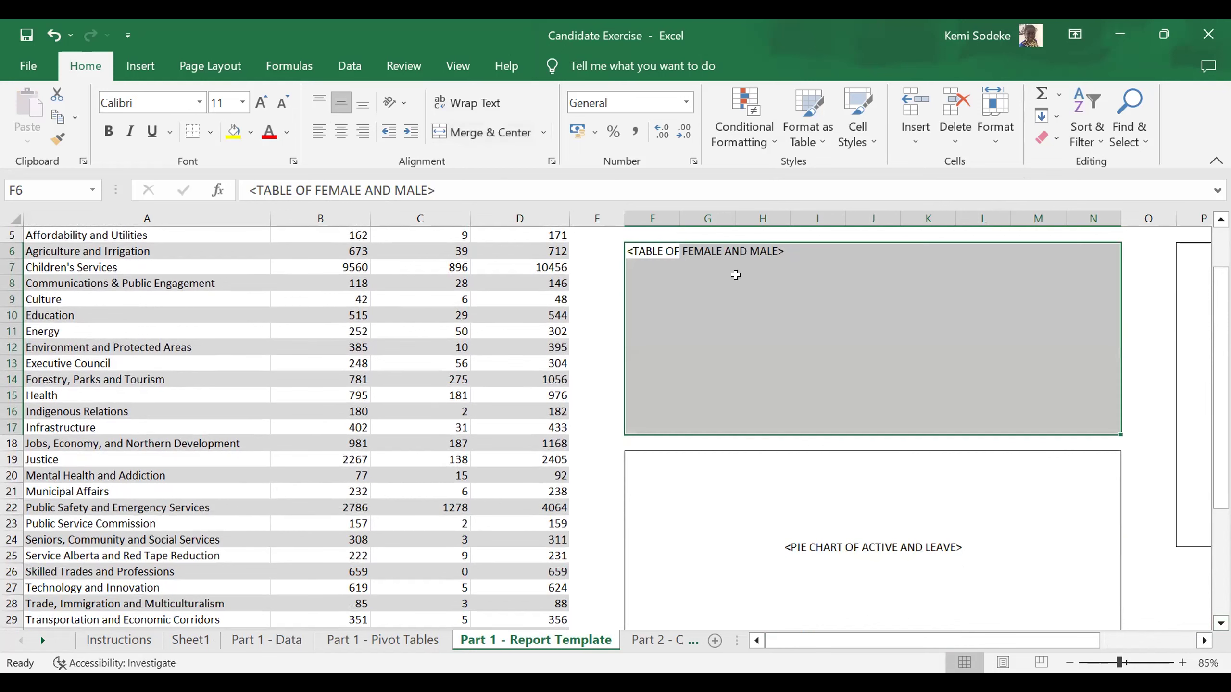
pyautogui.rightClick(744, 297)
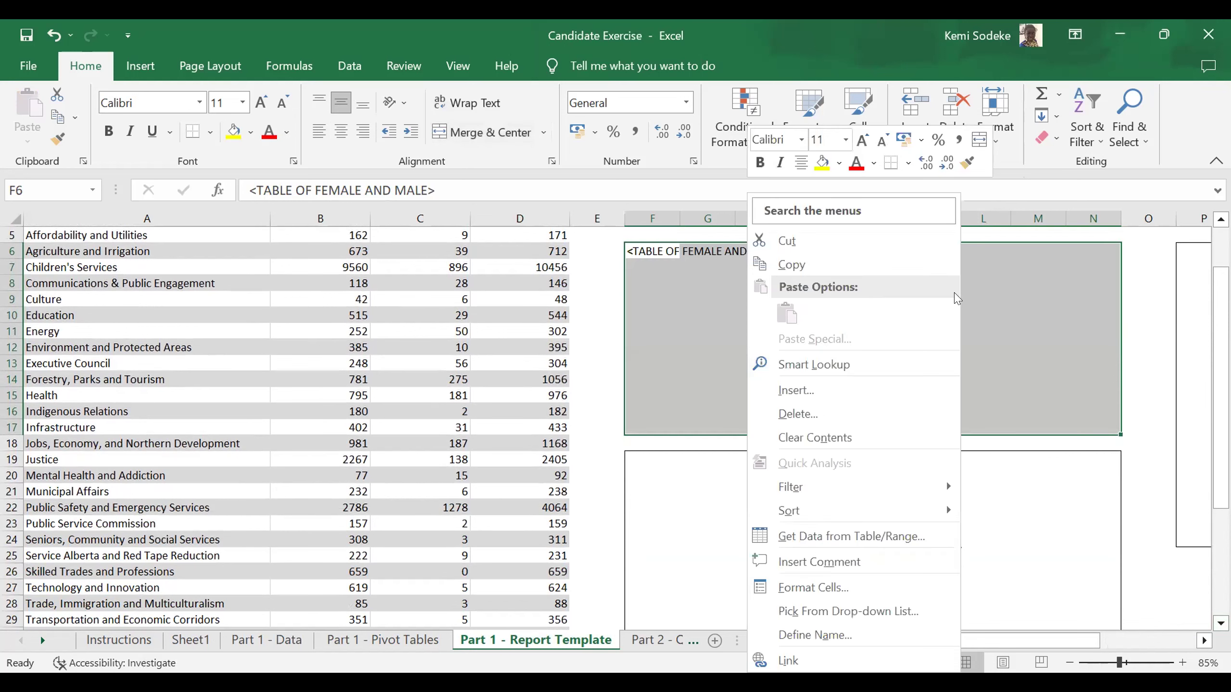
pyautogui.click(645, 253)
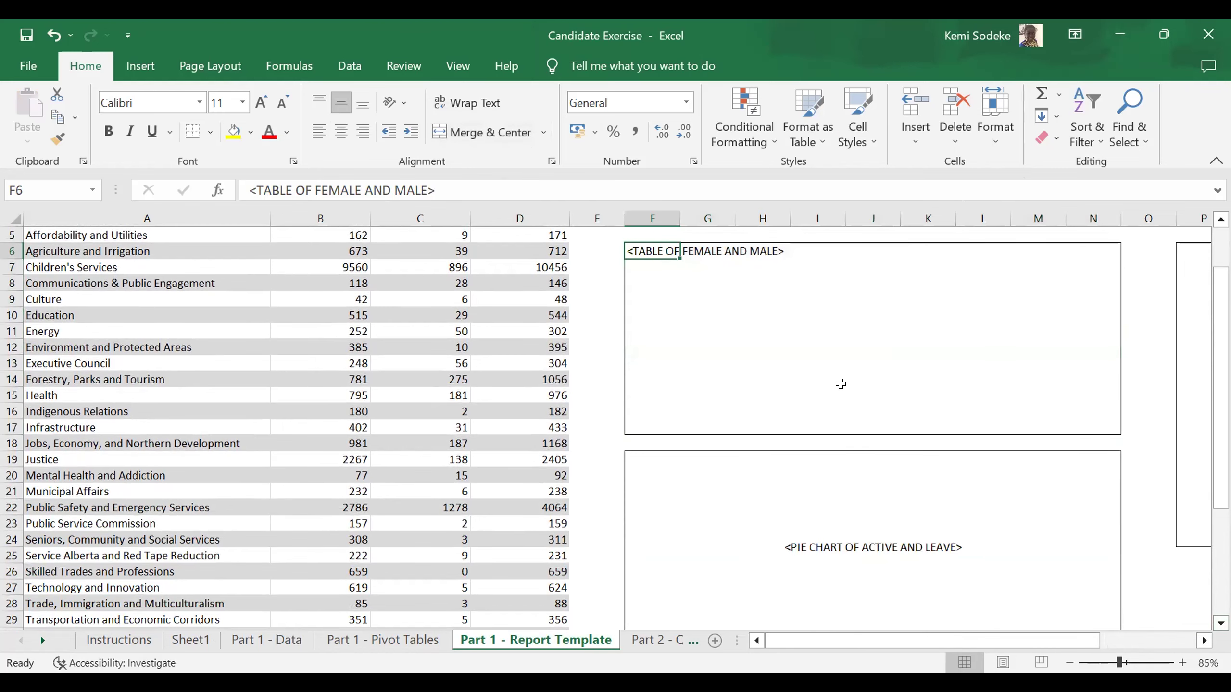
pyautogui.press('Delete')
pyautogui.click(763, 315)
pyautogui.click(817, 347)
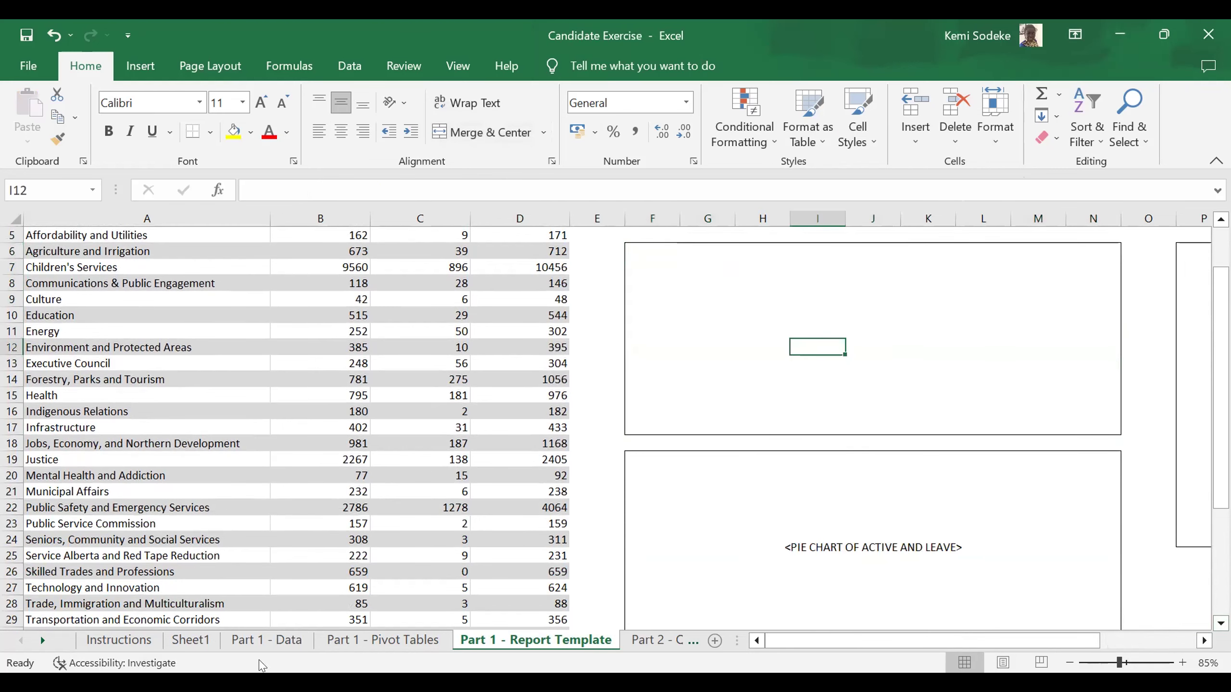
# Copy the female and male pivot table H4:I7 from Sheet1 and paste it at cell H7 of the report template
pyautogui.click(117, 645)
pyautogui.click(203, 643)
pyautogui.click(462, 420)
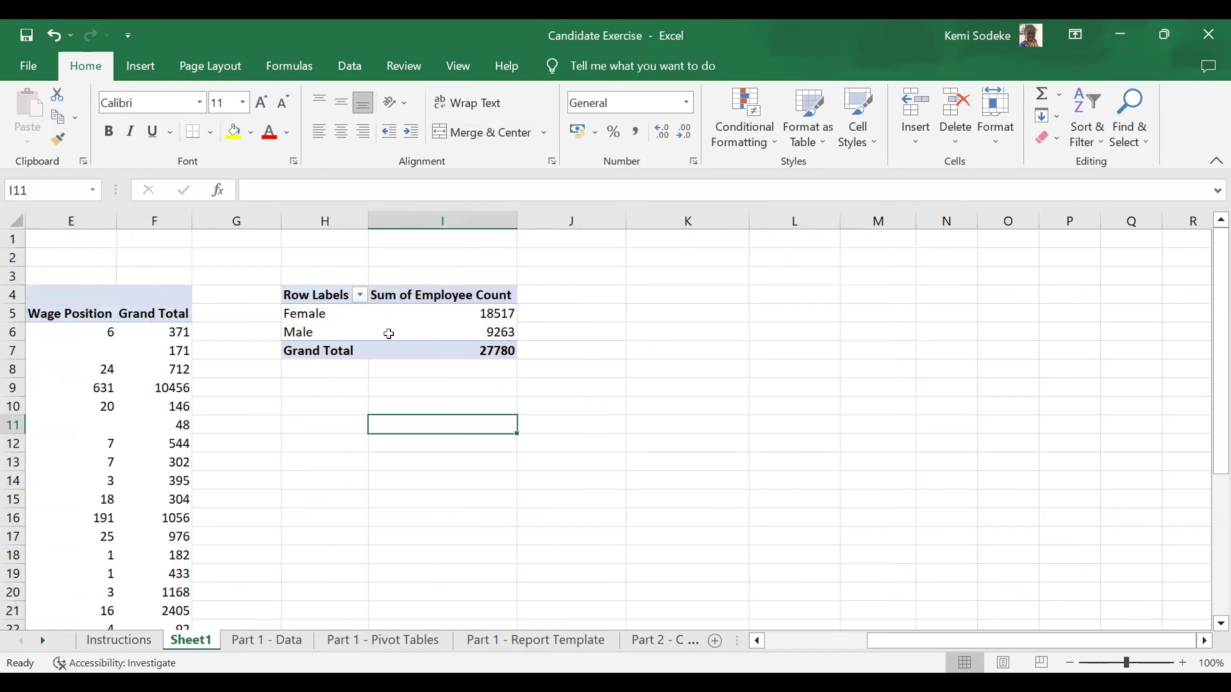
pyautogui.moveTo(473, 348); pyautogui.dragTo(367, 311)
pyautogui.moveTo(322, 295); pyautogui.dragTo(320, 295)
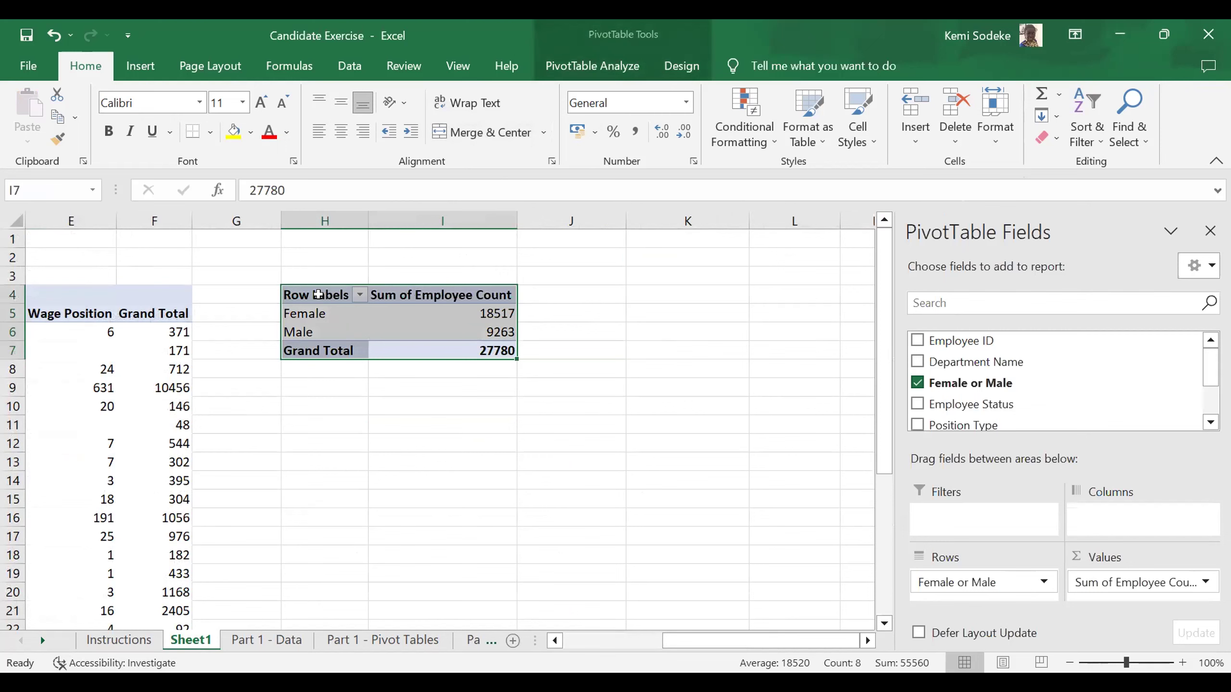
pyautogui.hotkey('ctrl', 'c')
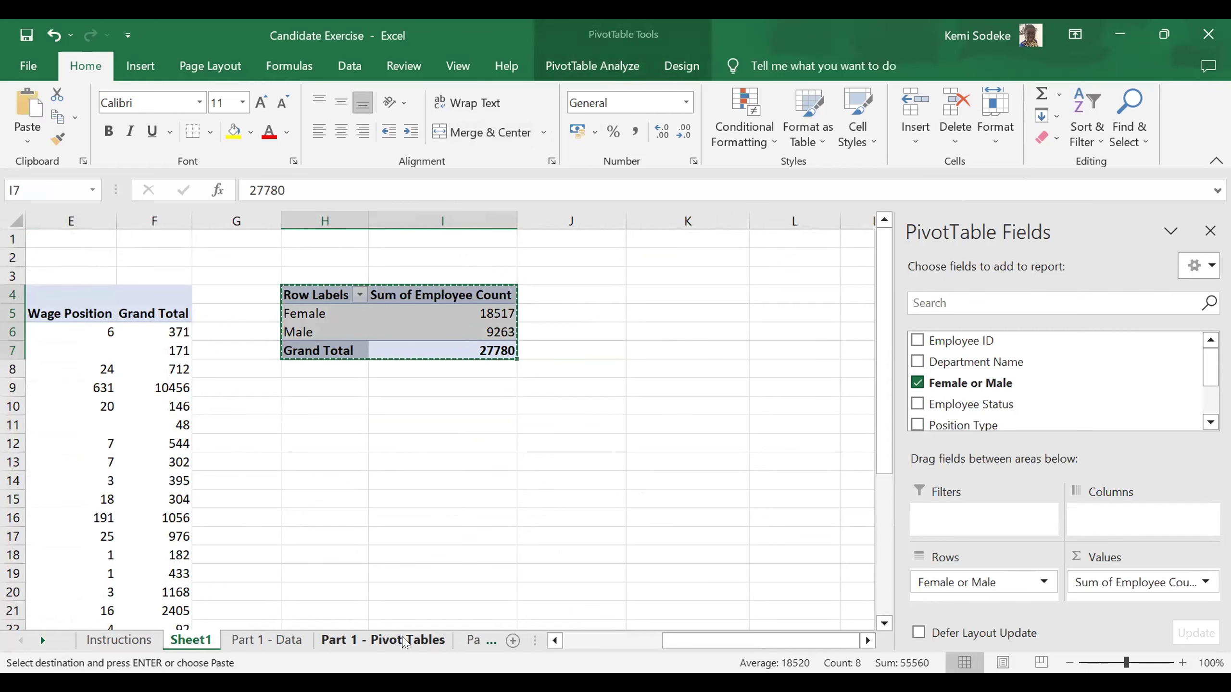
pyautogui.click(468, 641)
pyautogui.click(748, 270)
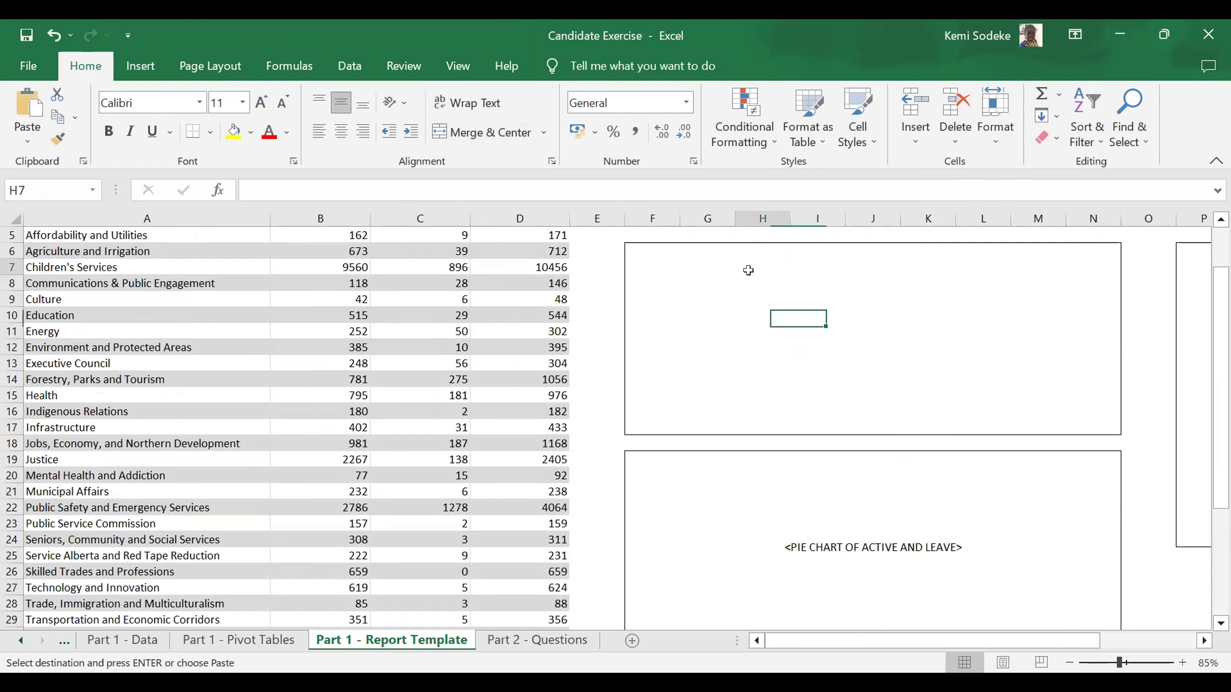
pyautogui.rightClick(829, 361)
pyautogui.click(791, 313)
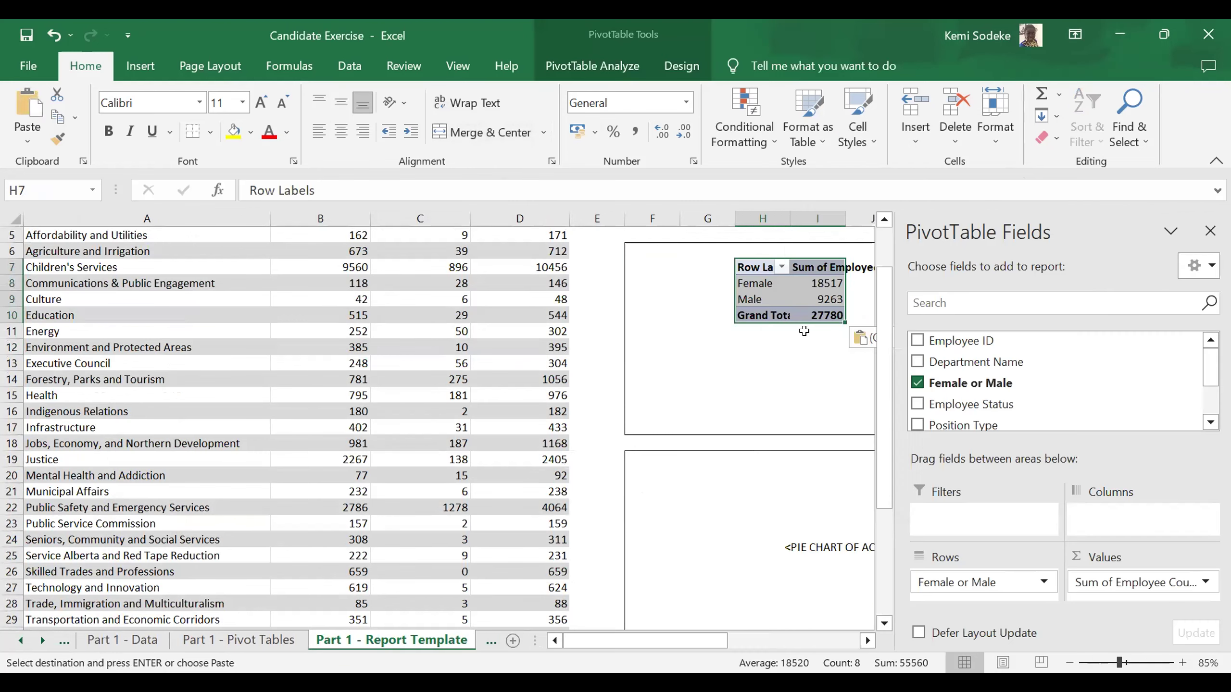
# Hide the PivotTable field list and look over the Part 1 sheets and the report template's table and remaining placeholders
pyautogui.click(759, 342)
pyautogui.click(836, 293)
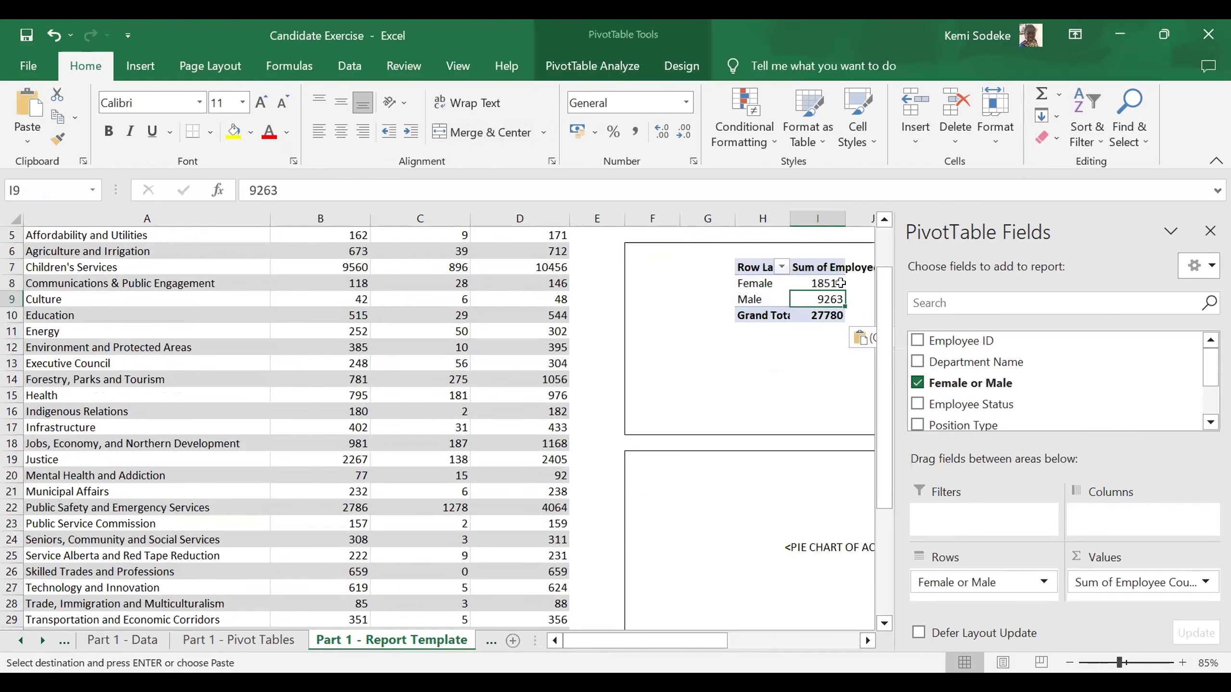
pyautogui.click(1210, 231)
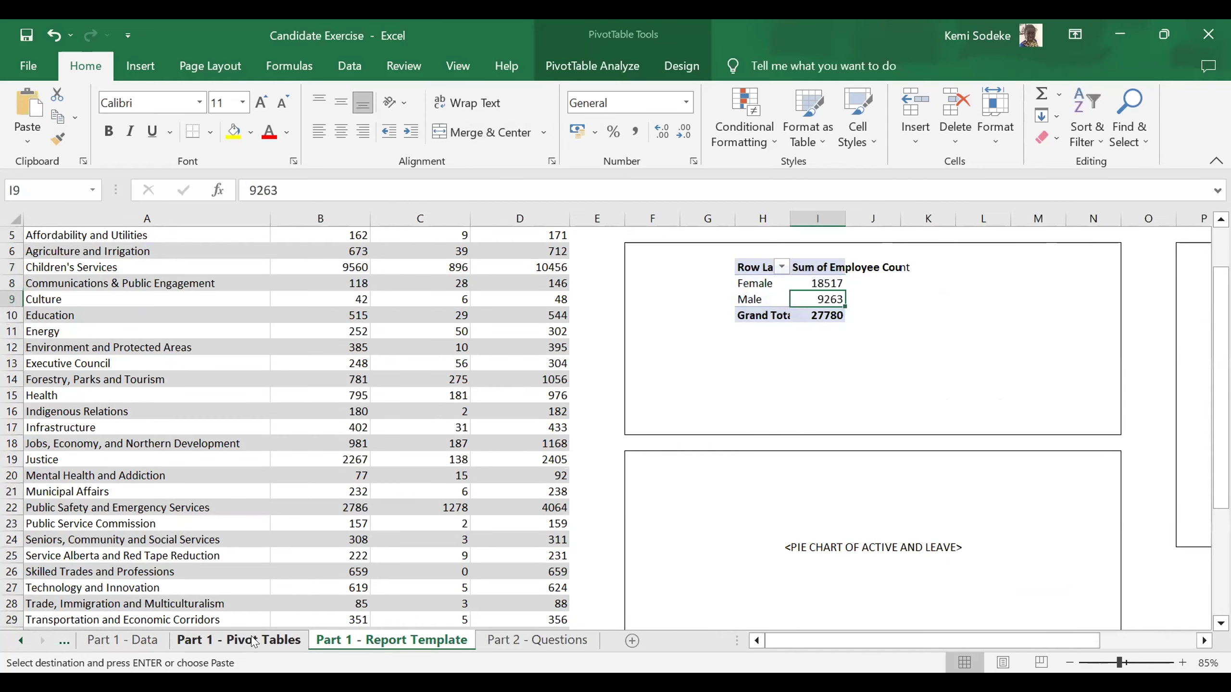
pyautogui.click(238, 640)
pyautogui.scroll(1, 645, 424)
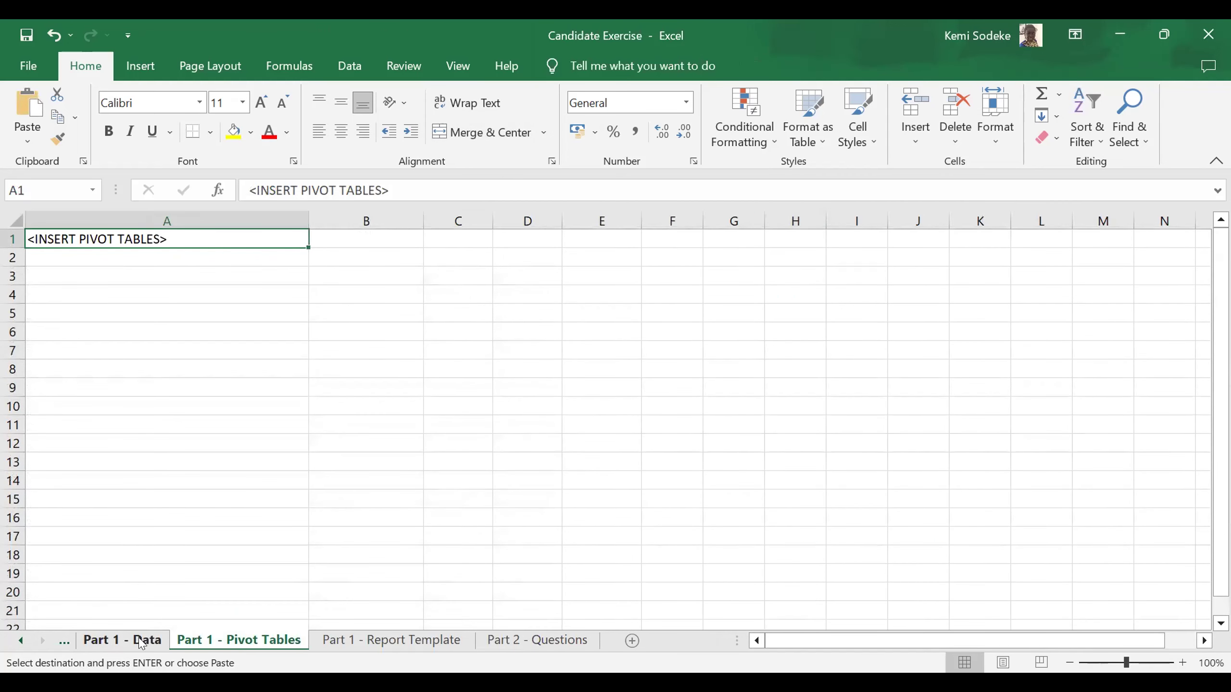
pyautogui.click(122, 640)
pyautogui.click(232, 641)
pyautogui.click(21, 642)
pyautogui.click(21, 642)
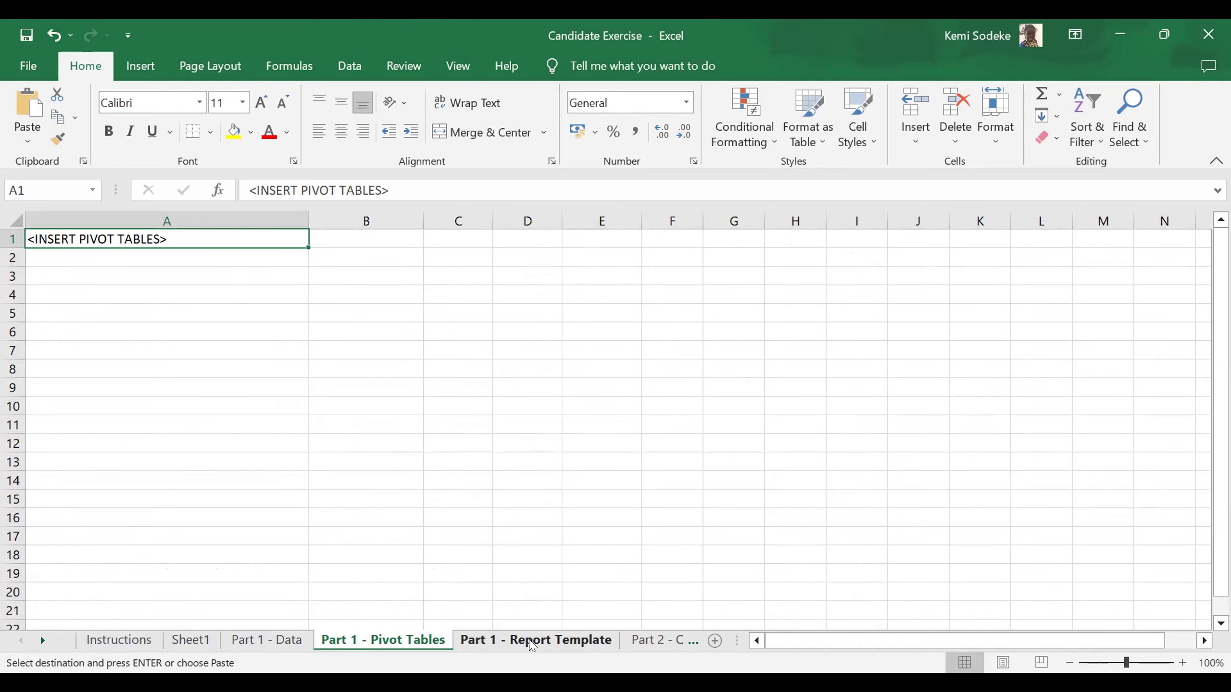
pyautogui.click(191, 640)
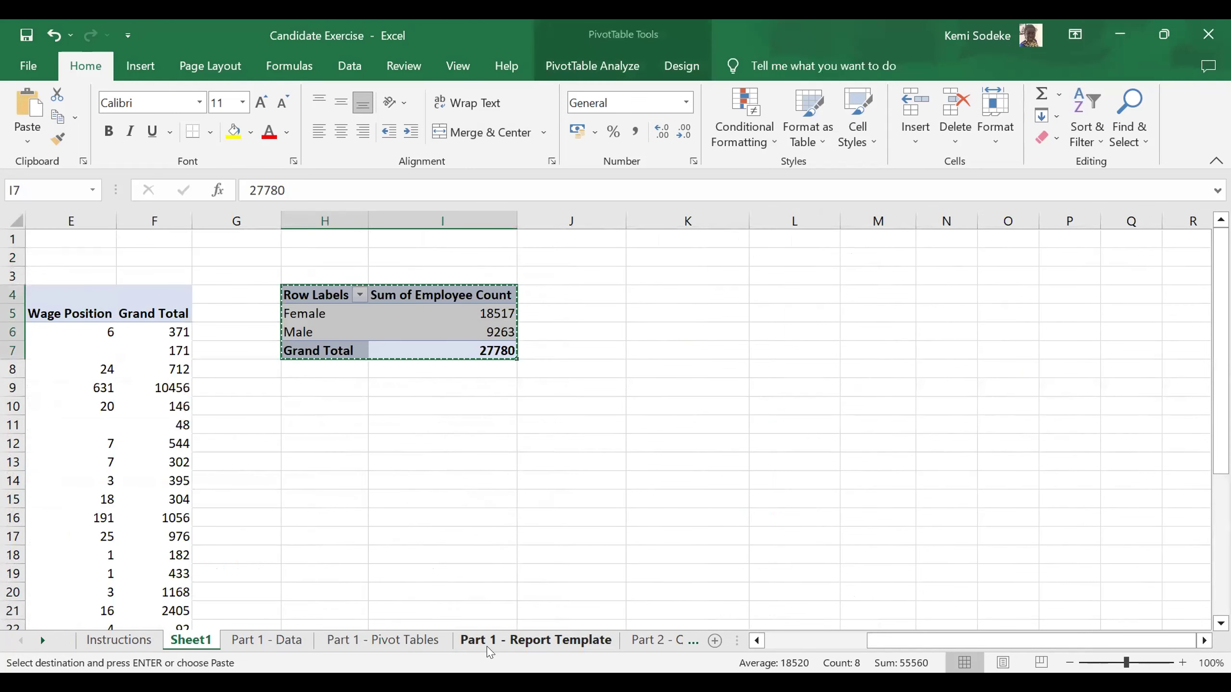
pyautogui.click(522, 638)
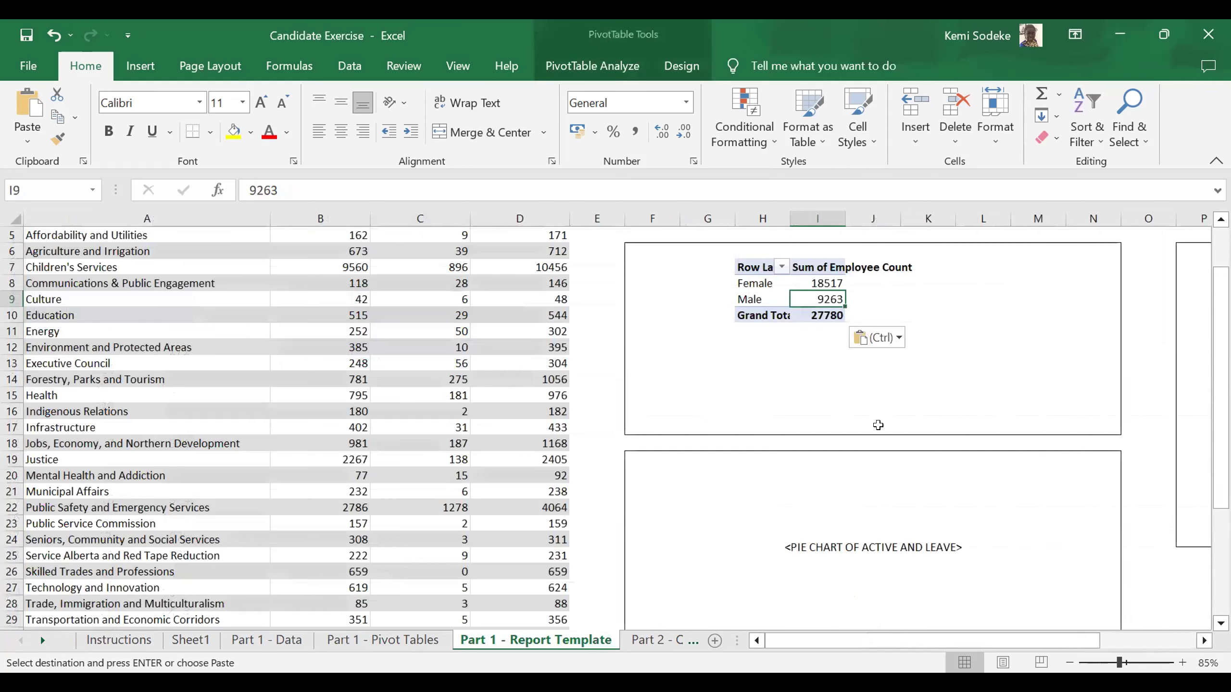
pyautogui.scroll(1, 891, 562)
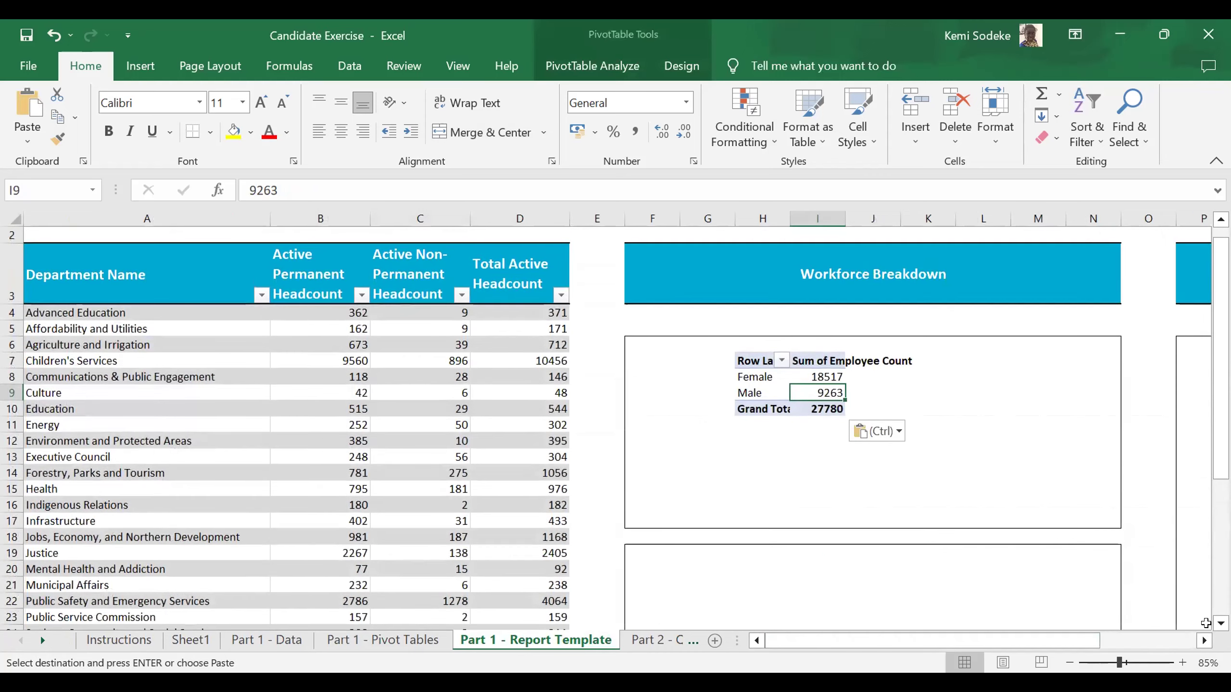
pyautogui.scroll(-2, 1205, 624)
pyautogui.scroll(-2, 748, 468)
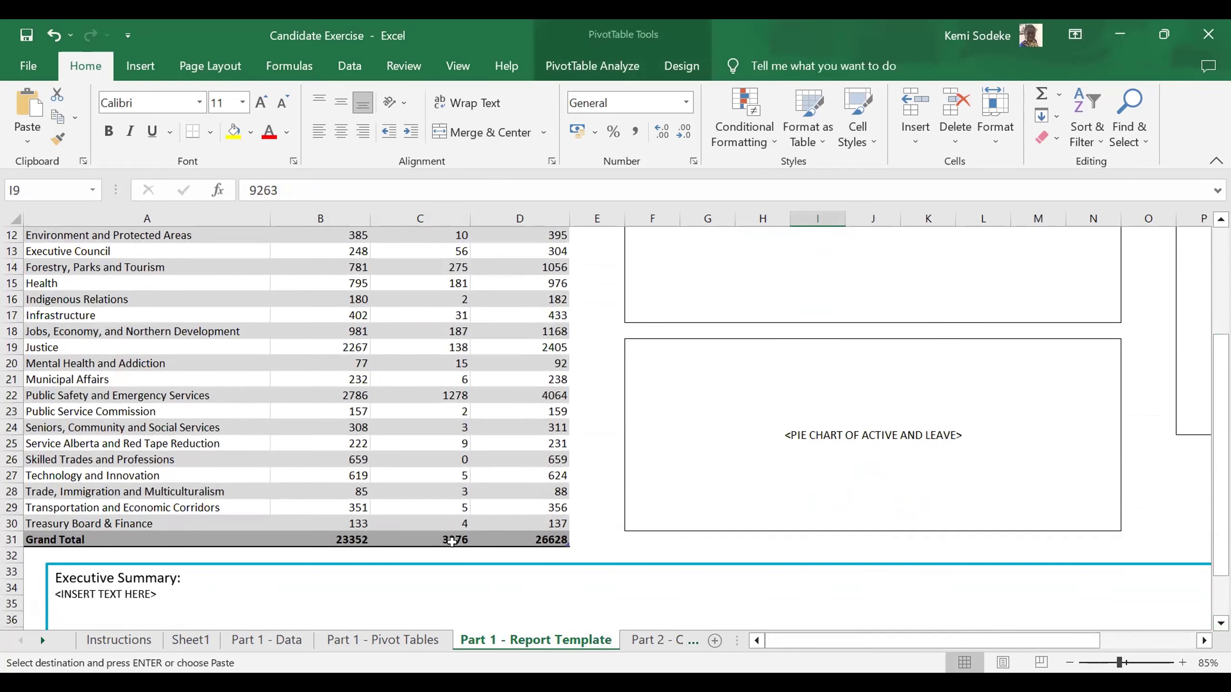
# Copy the female and male pivot table H4:I7 on Sheet1 and paste it at cell K4 of the same sheet
pyautogui.click(190, 640)
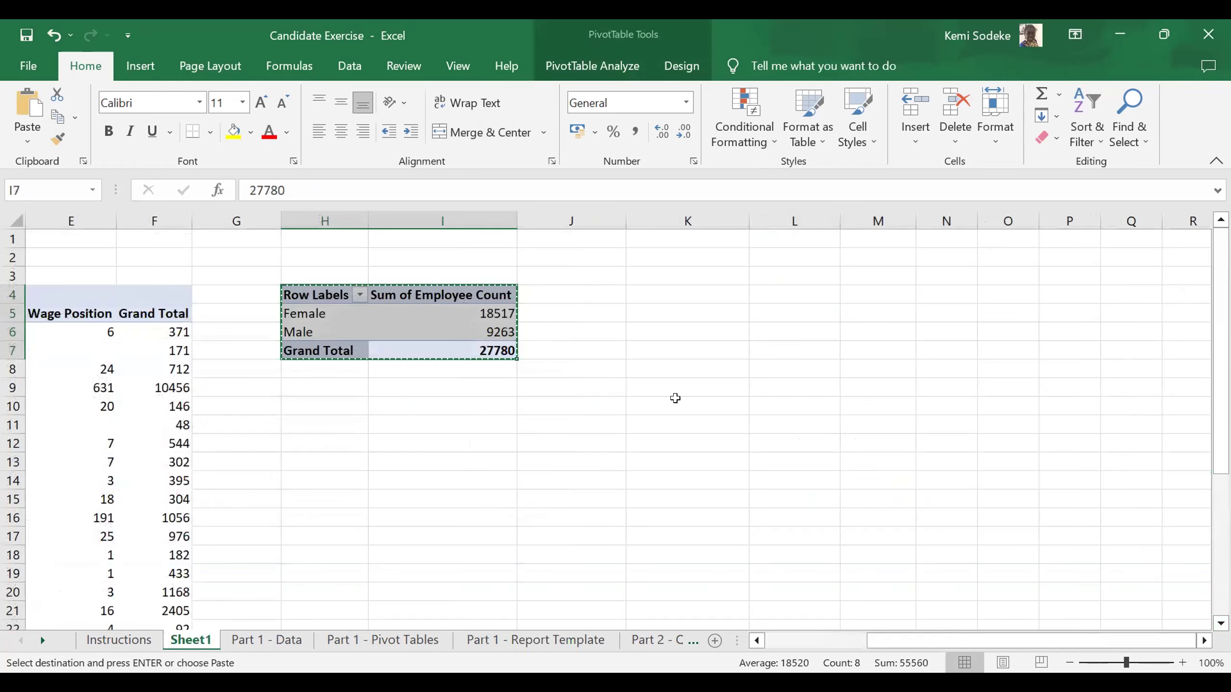
pyautogui.rightClick(324, 295)
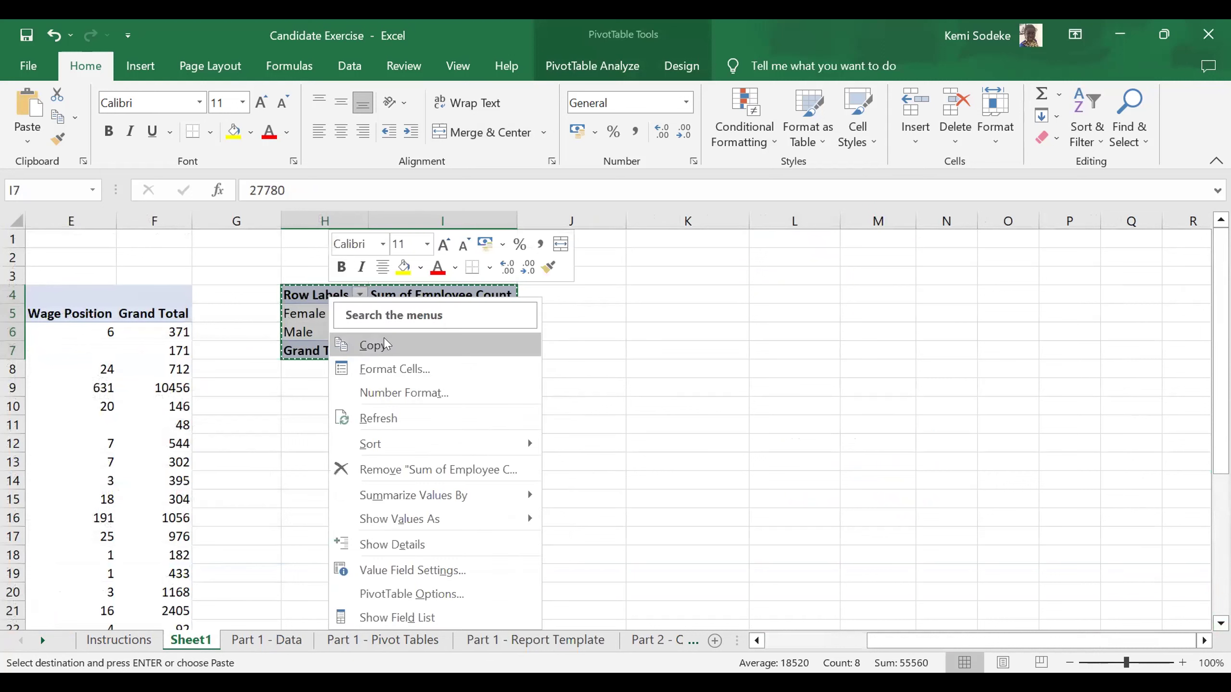
pyautogui.rightClick(653, 296)
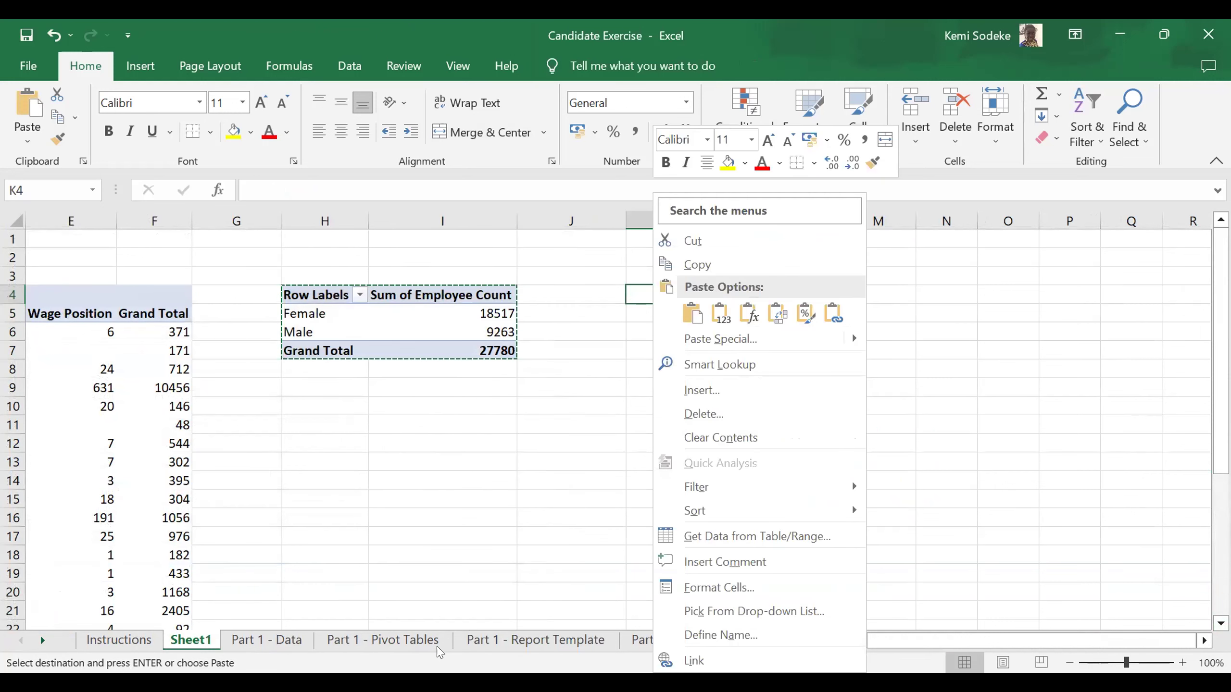
pyautogui.click(684, 318)
pyautogui.click(1204, 641)
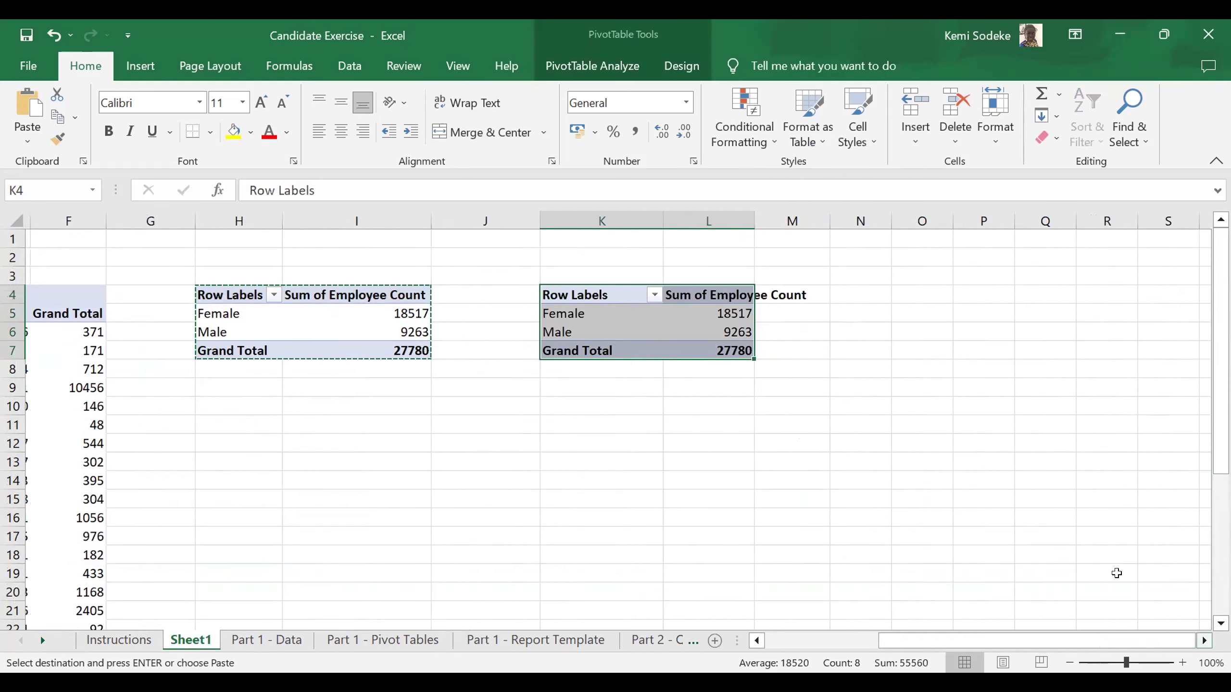
# Replace Female or Male with Employee Status as the row field of the copied pivot table at K4
pyautogui.click(580, 315)
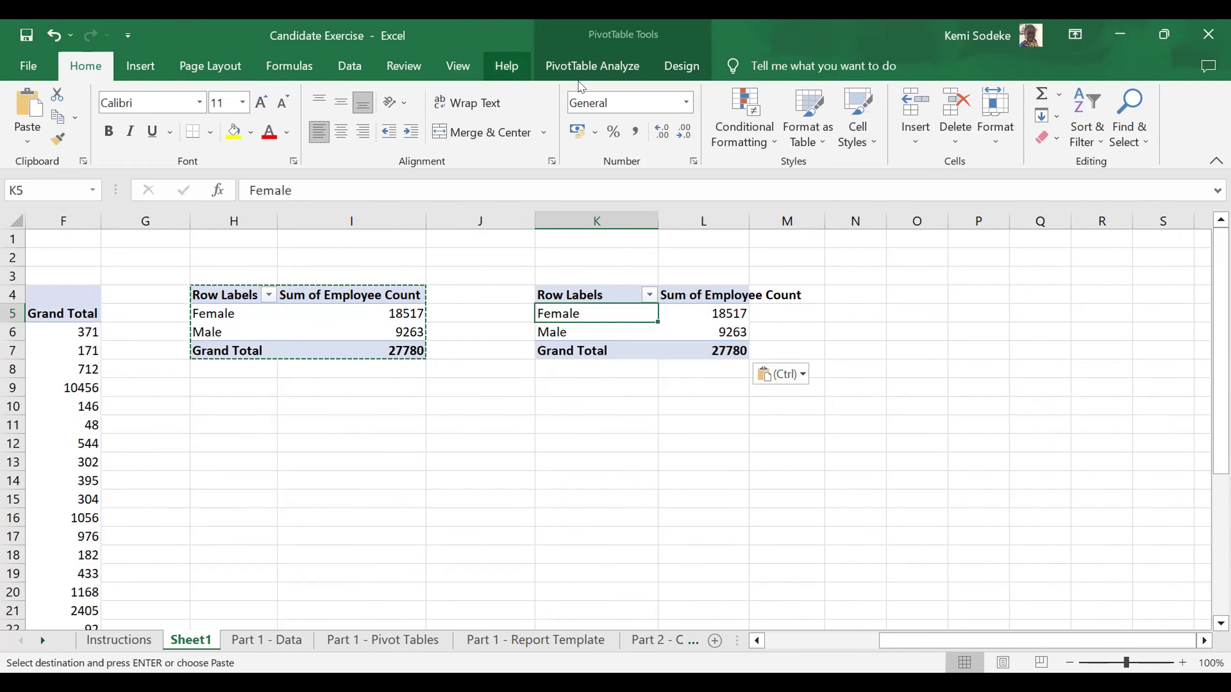
pyautogui.click(592, 66)
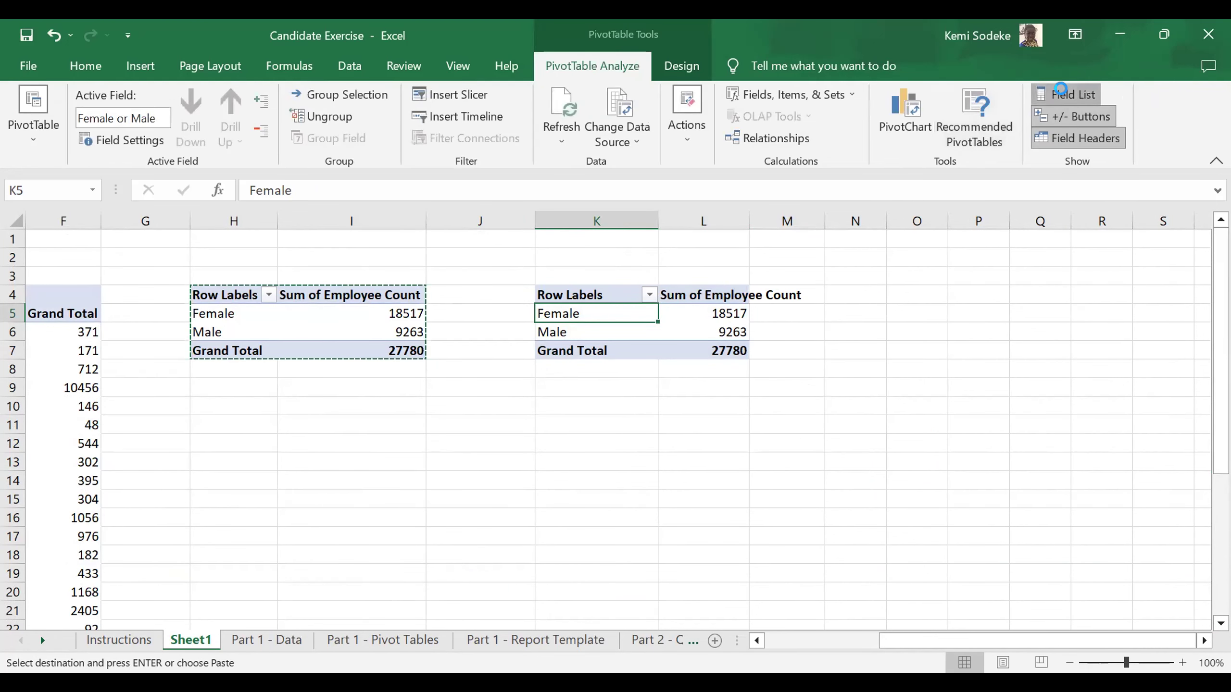
pyautogui.click(1060, 92)
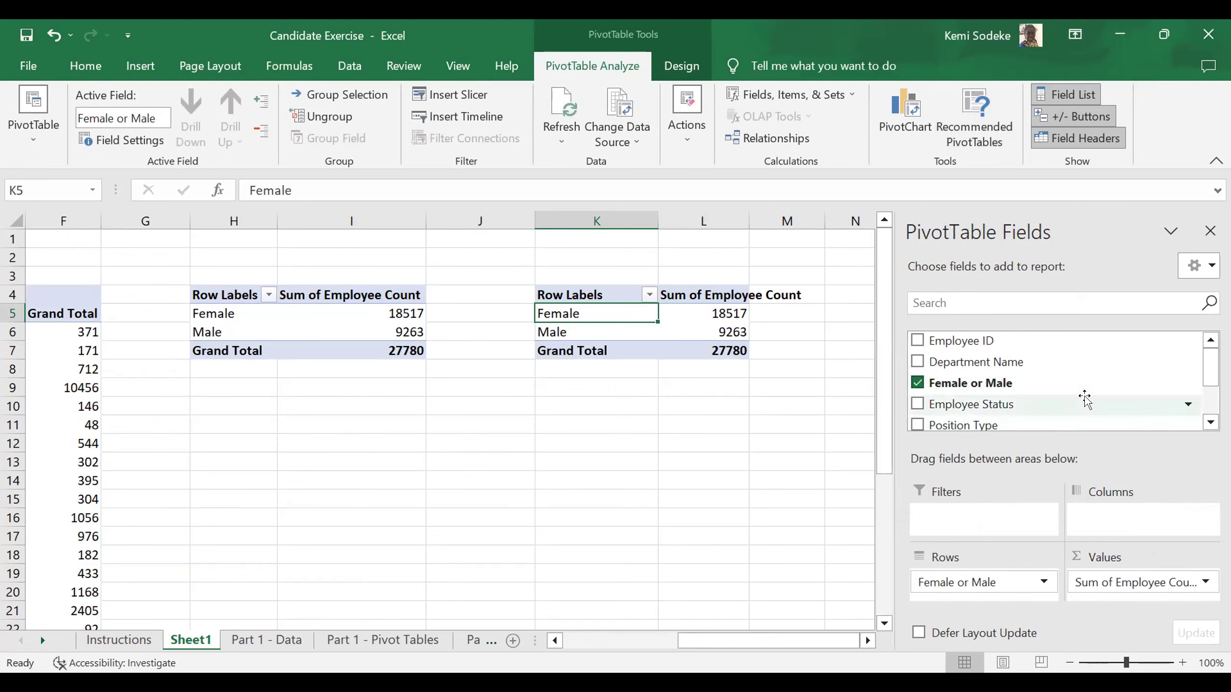
pyautogui.click(917, 383)
pyautogui.moveTo(1206, 369); pyautogui.dragTo(1208, 387)
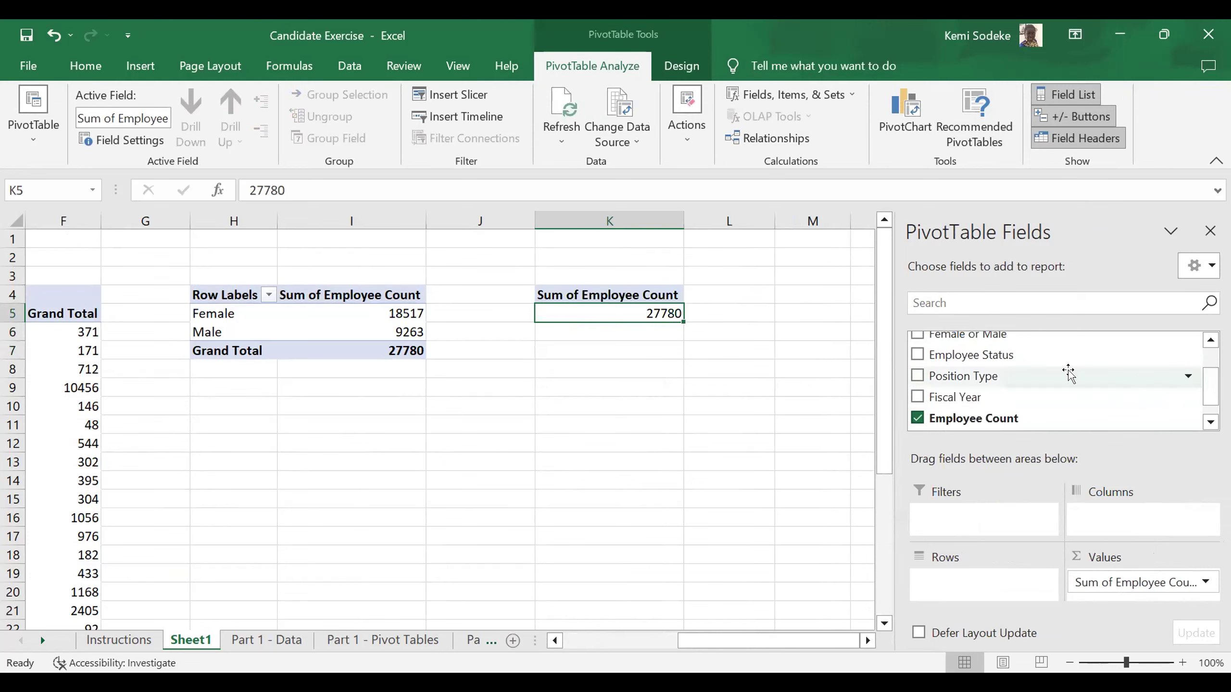
pyautogui.click(917, 354)
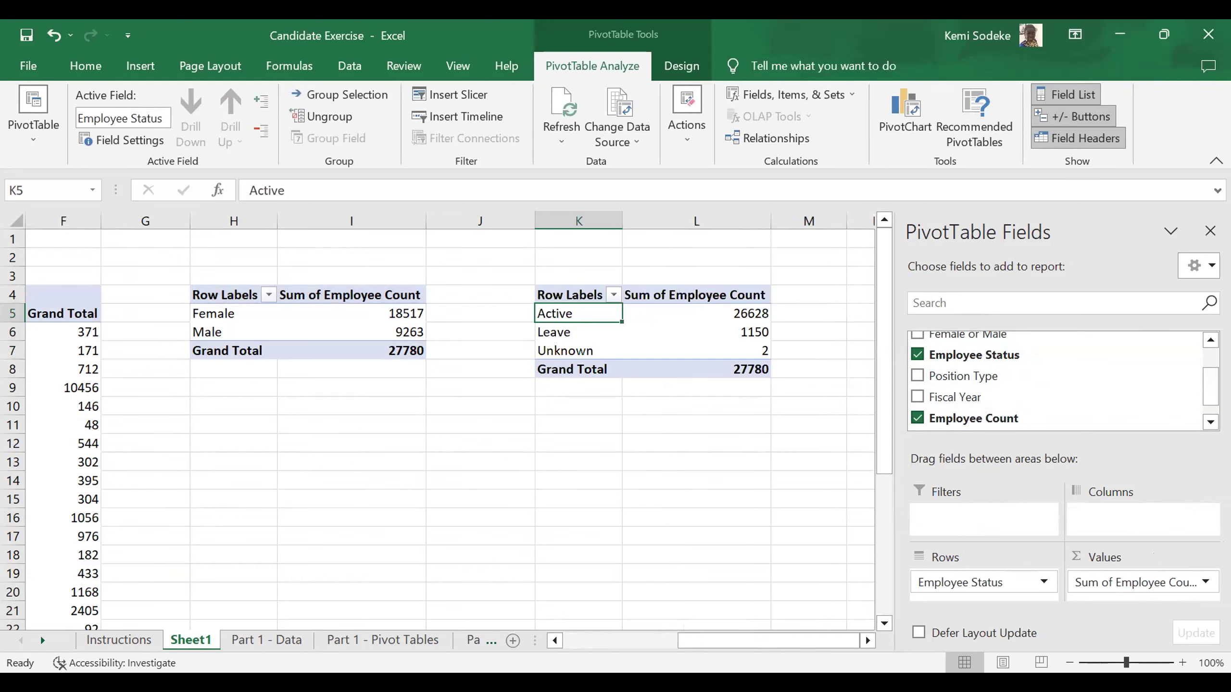
pyautogui.moveTo(1208, 401); pyautogui.dragTo(1207, 408)
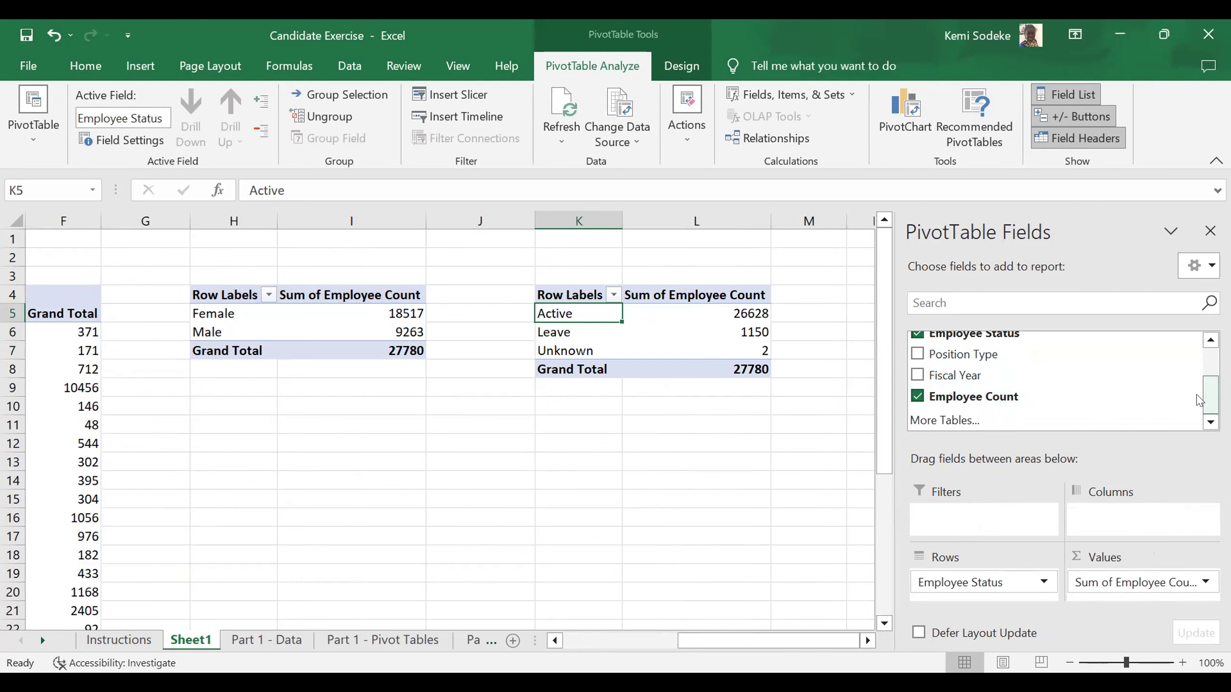
pyautogui.click(785, 460)
# Filter the Employee Status row labels to exclude Unknown, keeping only Active and Leave
pyautogui.click(583, 349)
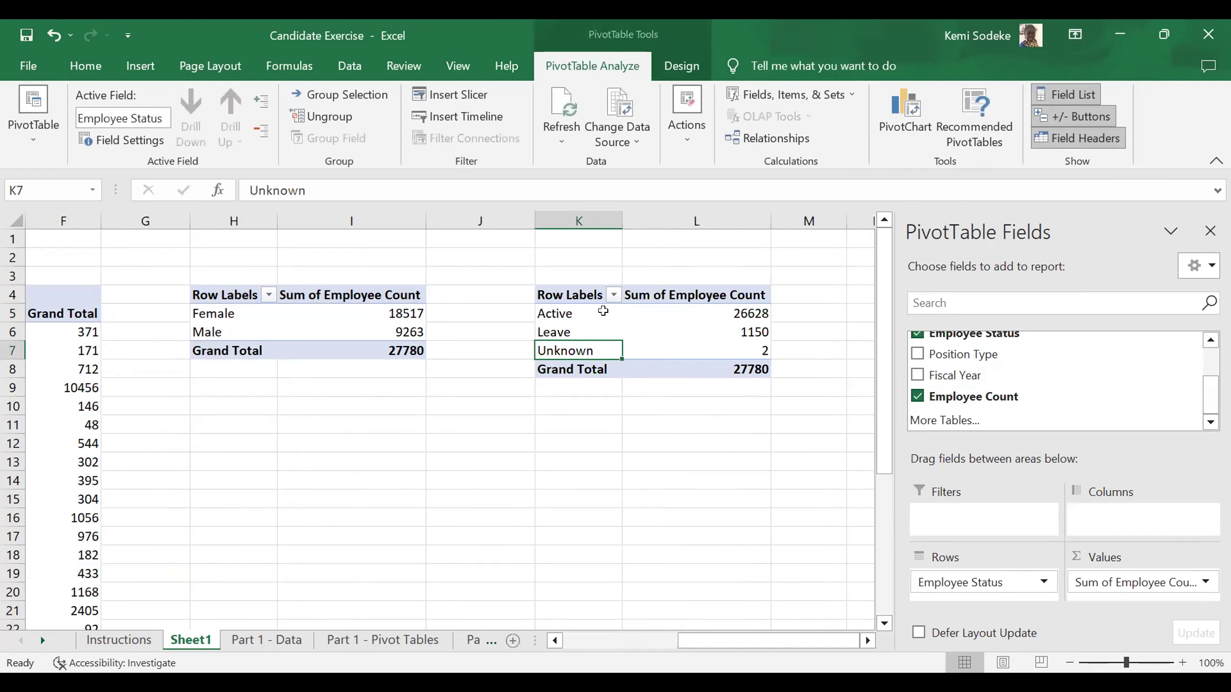
pyautogui.click(613, 295)
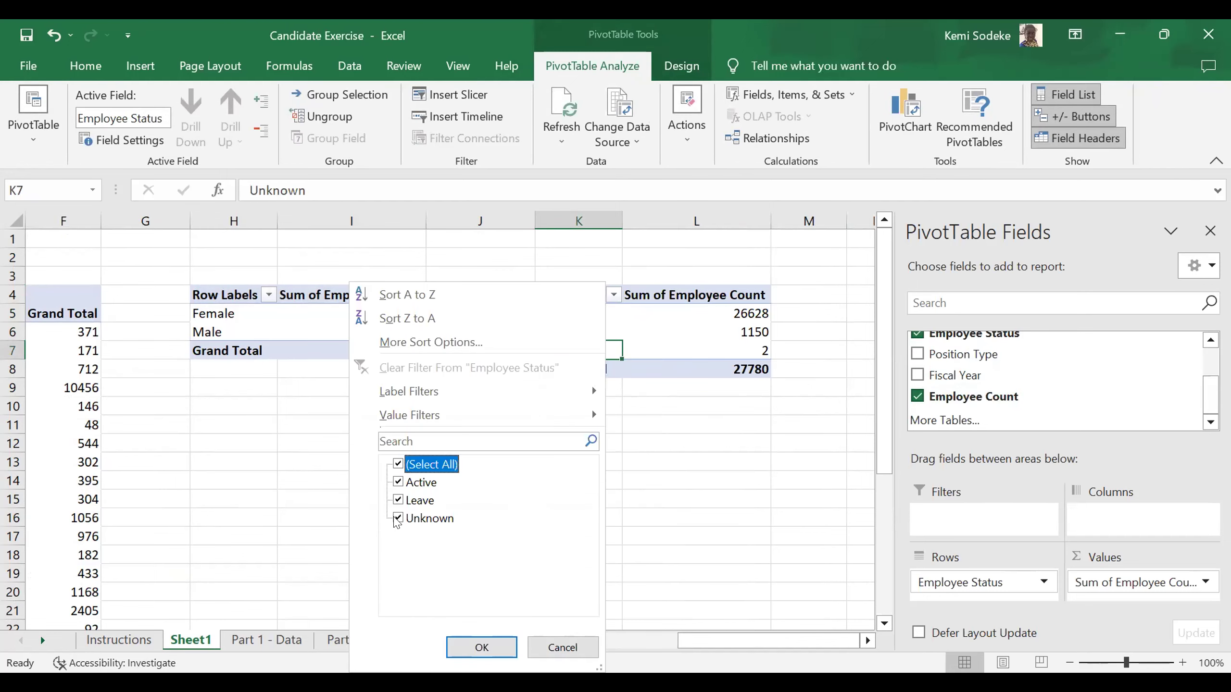
pyautogui.click(397, 518)
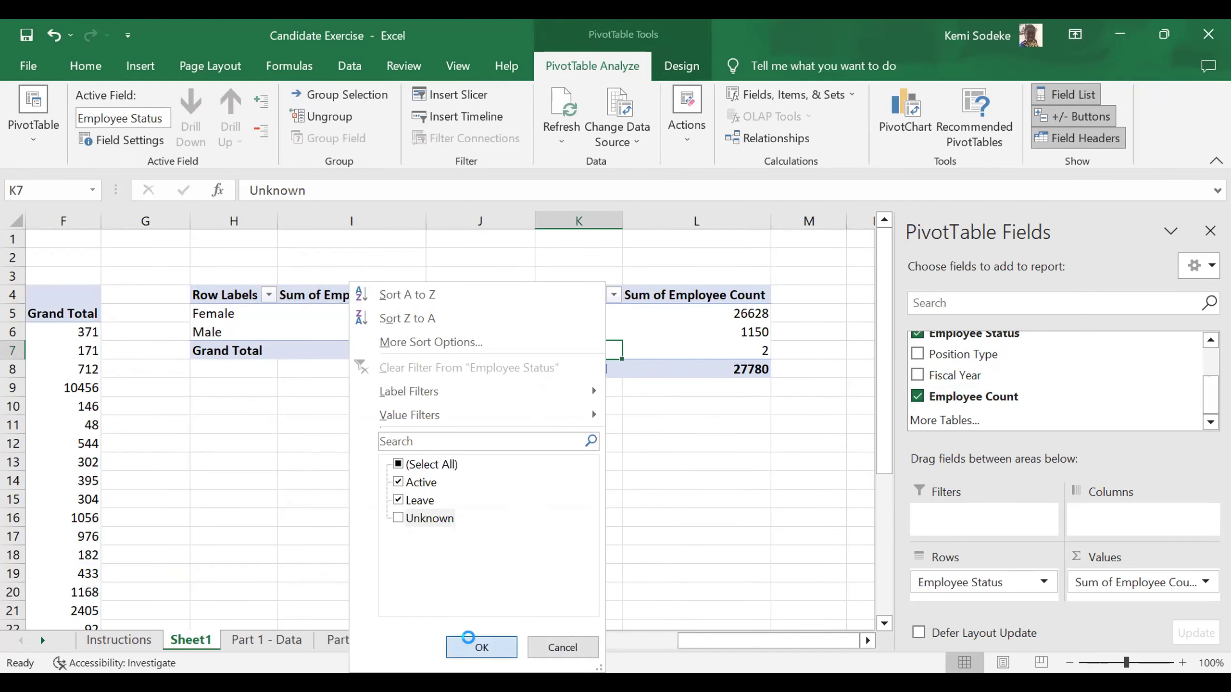
pyautogui.click(468, 638)
pyautogui.click(657, 536)
# Compare the fiscal year requirements on the Instructions sheet with the Part 1 - Data columns and the Sheet1 pivot tables
pyautogui.click(119, 639)
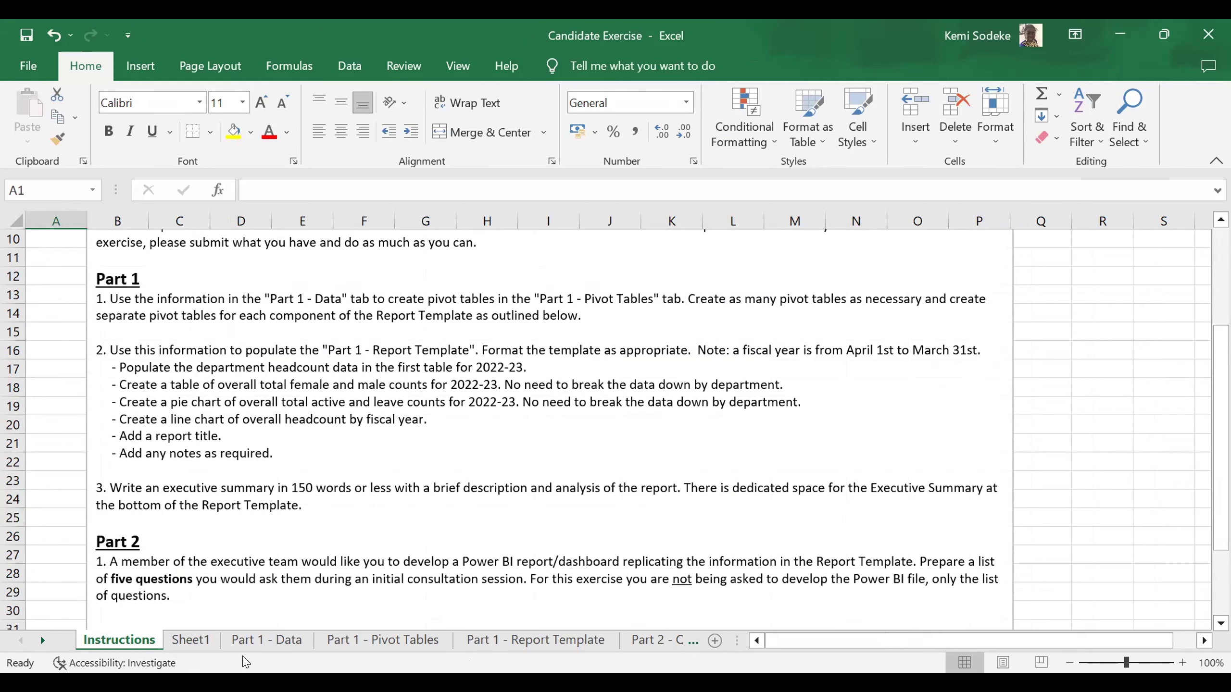
pyautogui.click(197, 643)
pyautogui.click(290, 642)
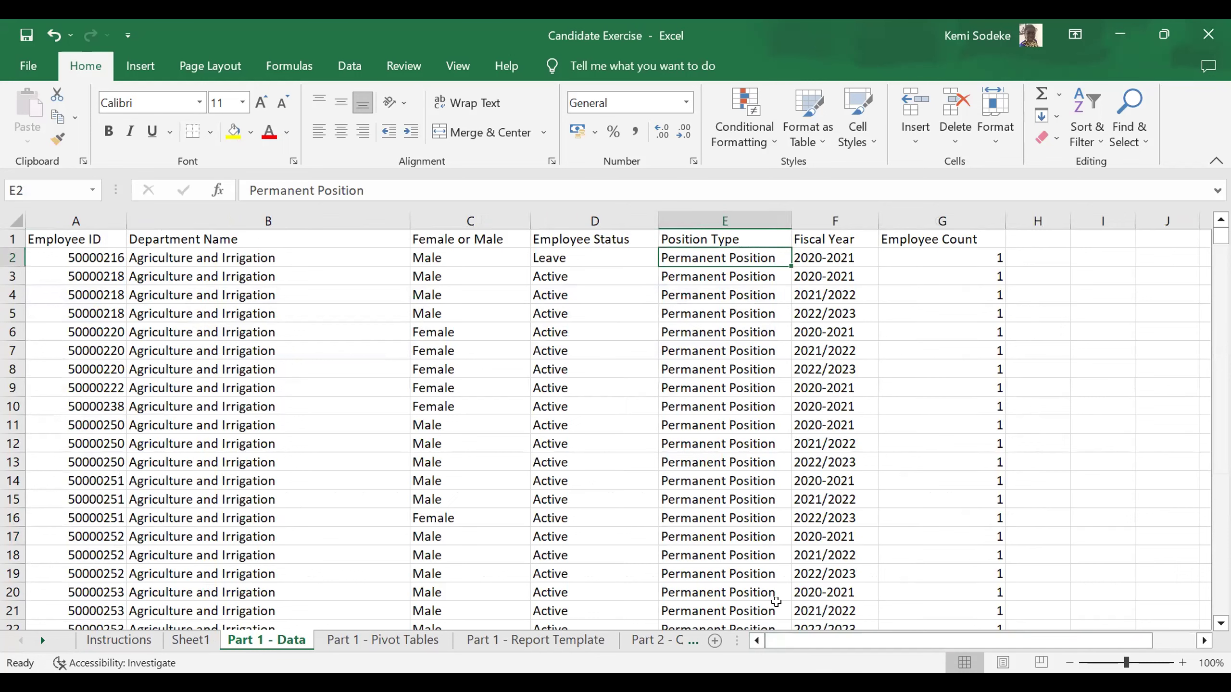
pyautogui.click(188, 643)
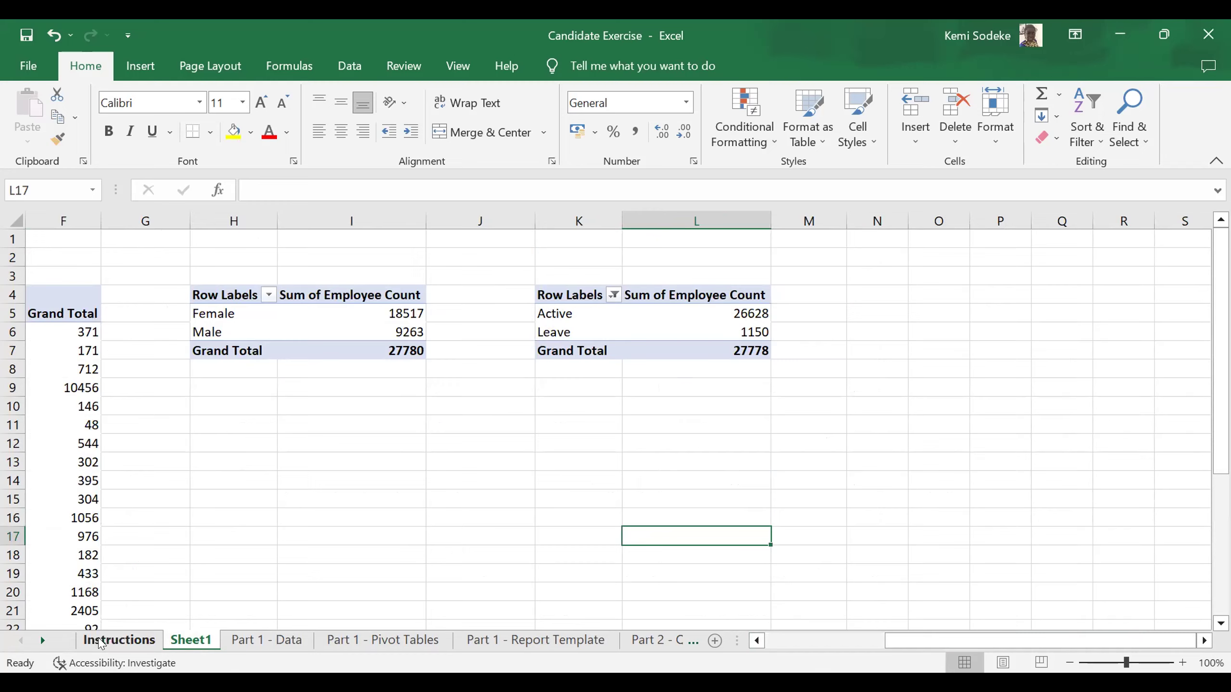
pyautogui.click(786, 643)
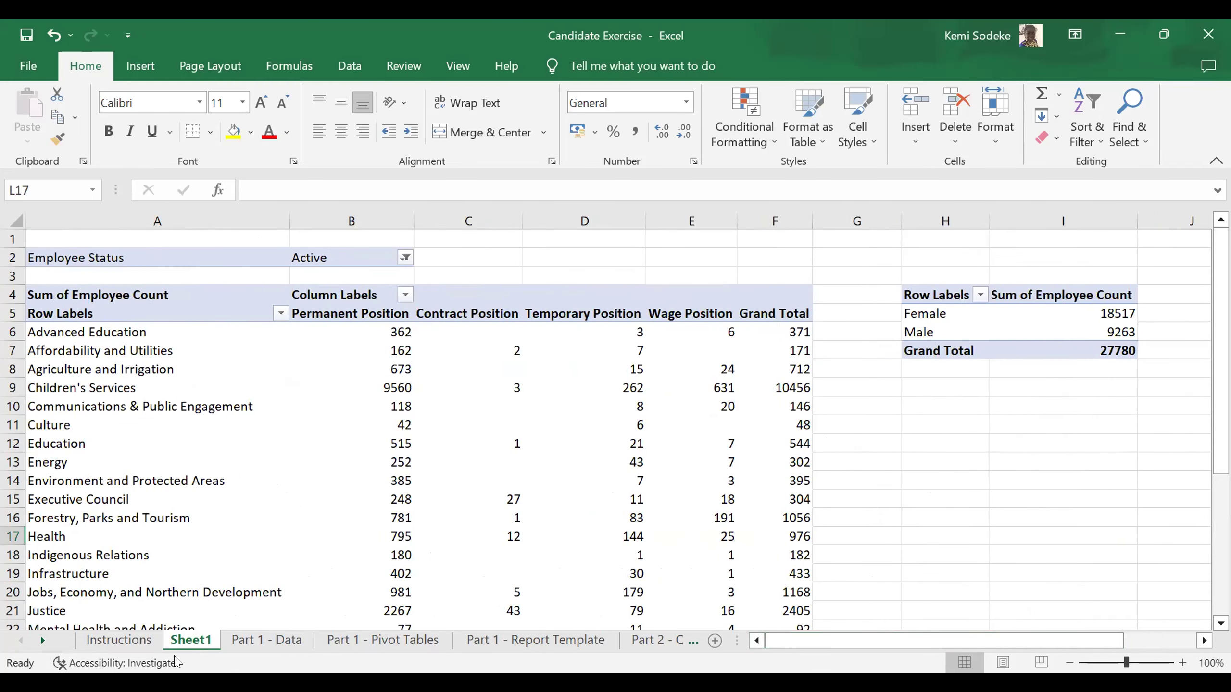
pyautogui.click(119, 640)
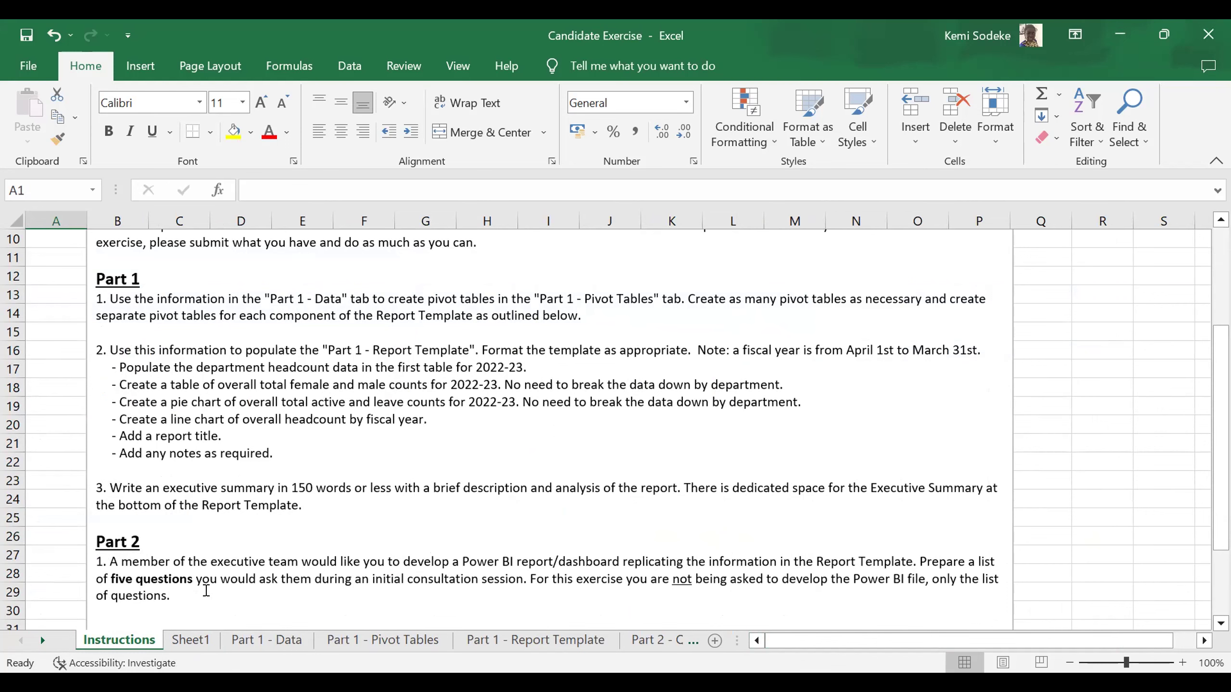
pyautogui.click(190, 640)
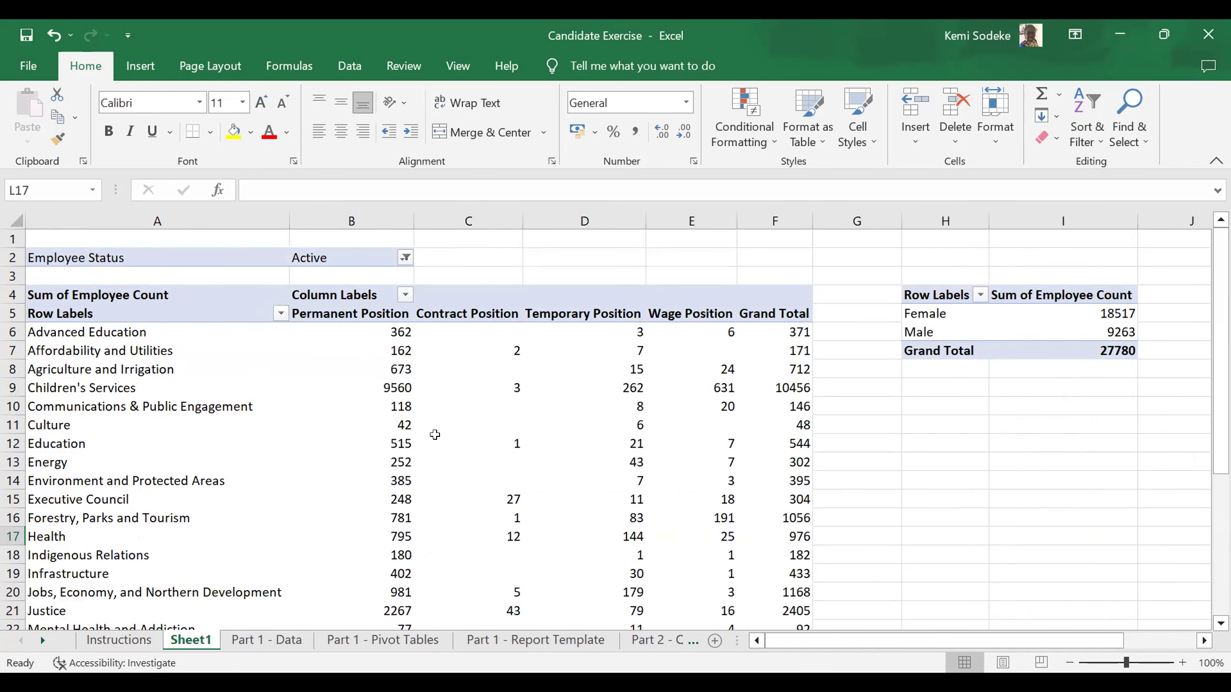
# Add Fiscal Year as a report filter to the department headcount pivot table on Sheet1 and restrict it to 2022/2023
pyautogui.click(344, 426)
pyautogui.moveTo(1206, 377); pyautogui.dragTo(1190, 408)
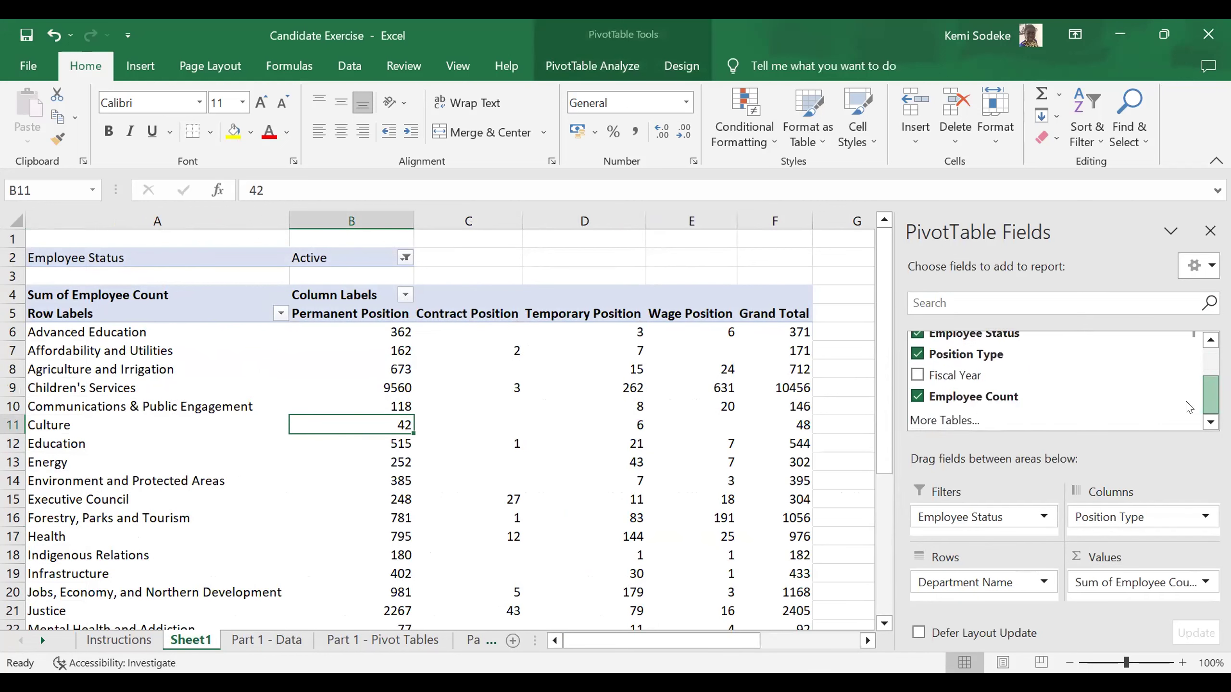
pyautogui.moveTo(984, 377); pyautogui.dragTo(1001, 532)
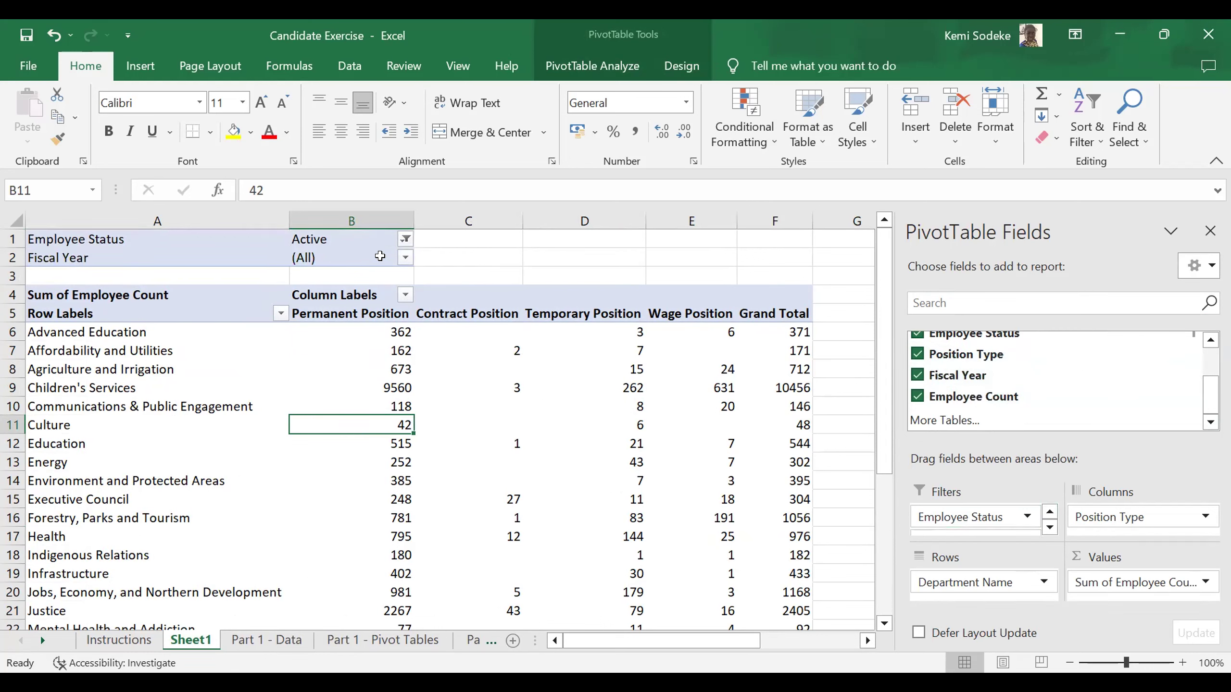
pyautogui.click(405, 258)
pyautogui.click(189, 474)
pyautogui.click(208, 321)
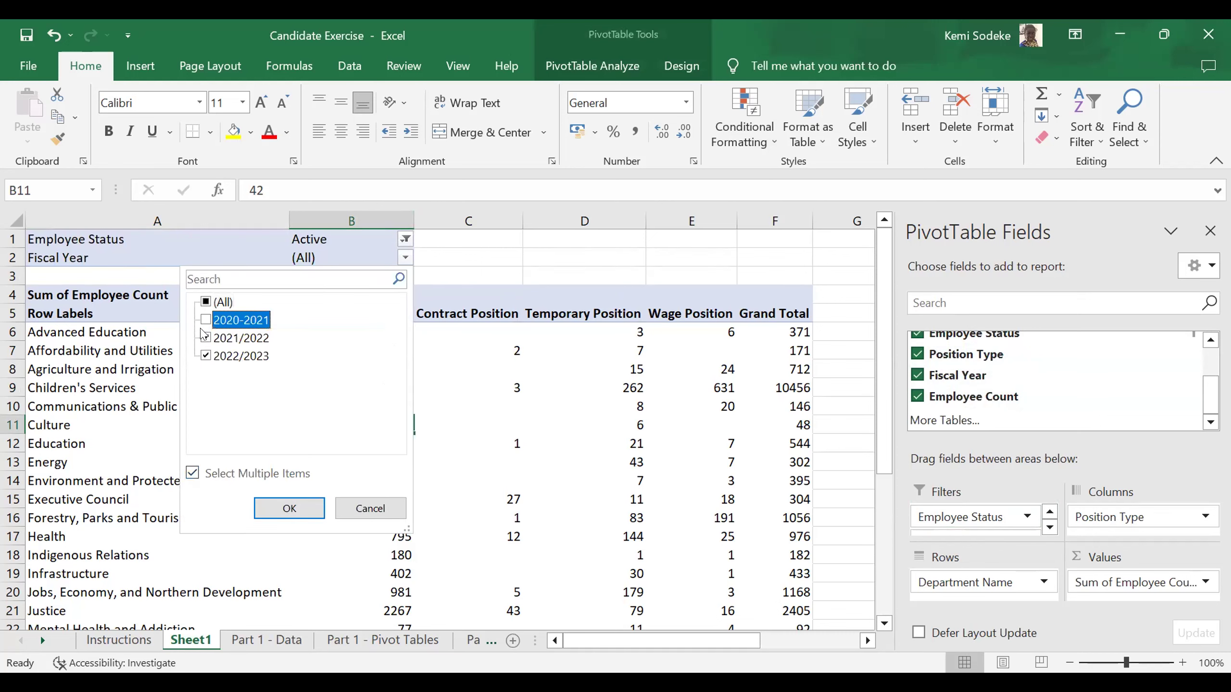
pyautogui.click(205, 338)
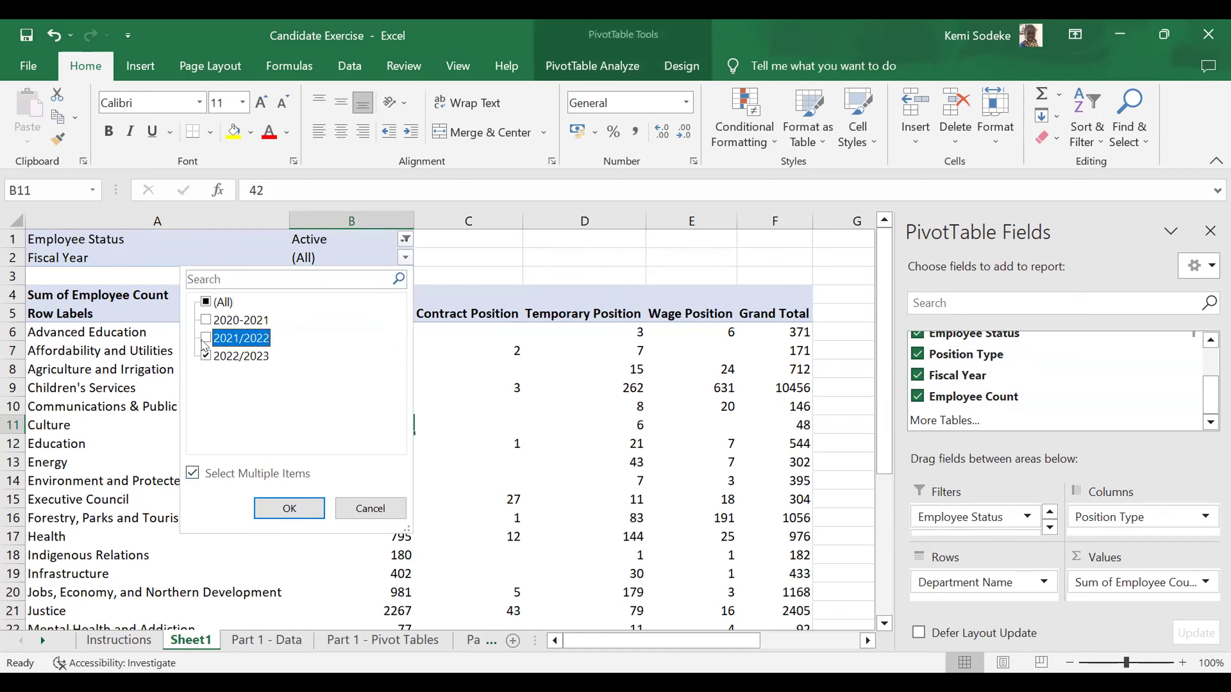
pyautogui.click(290, 508)
# Check the instructions and review the department headcount table on the report template, hiding the PivotTable field list
pyautogui.click(151, 641)
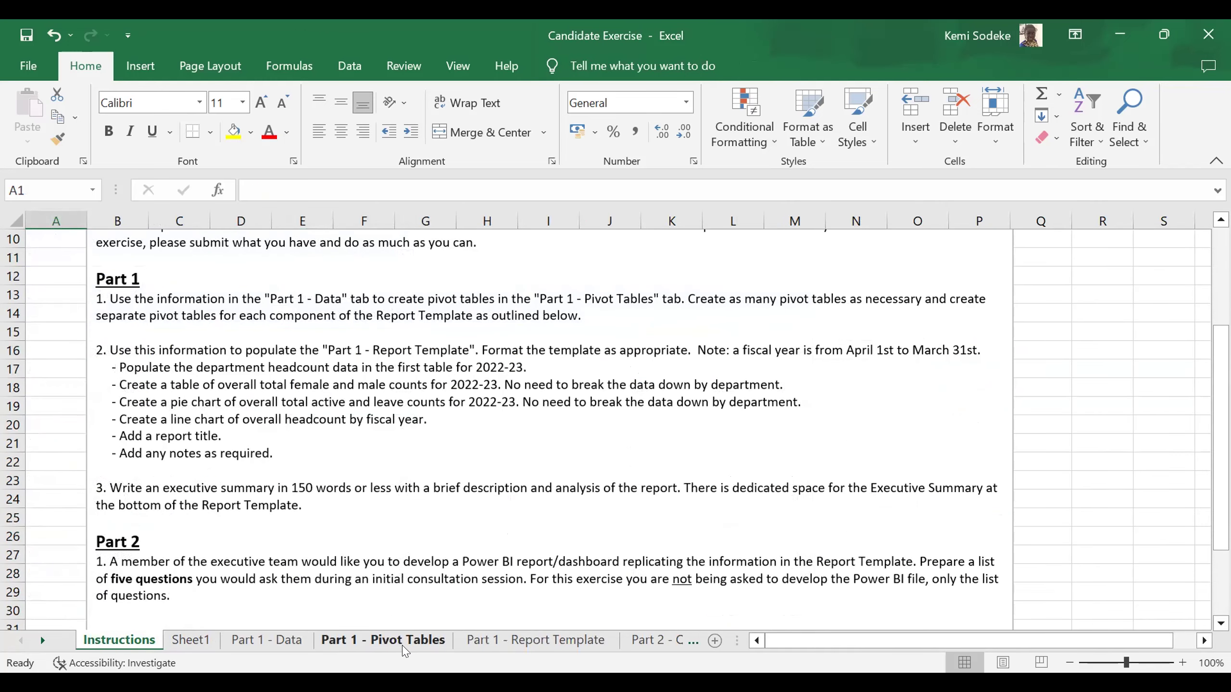
pyautogui.click(526, 641)
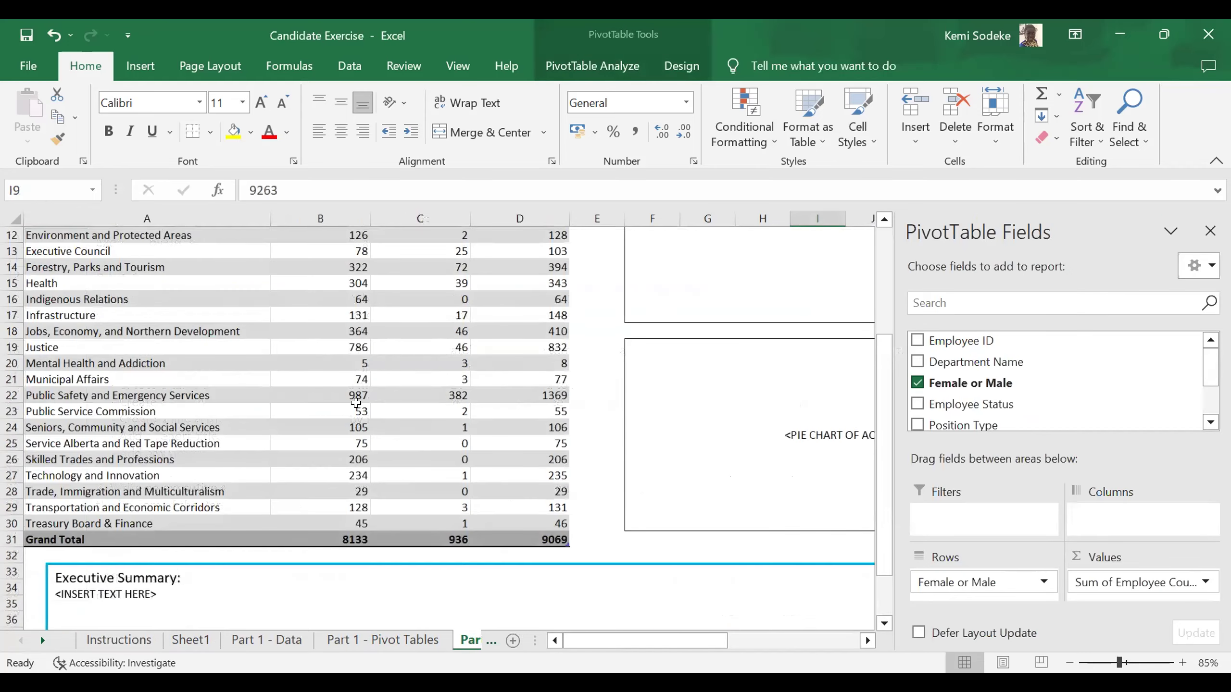
pyautogui.scroll(1, 531, 326)
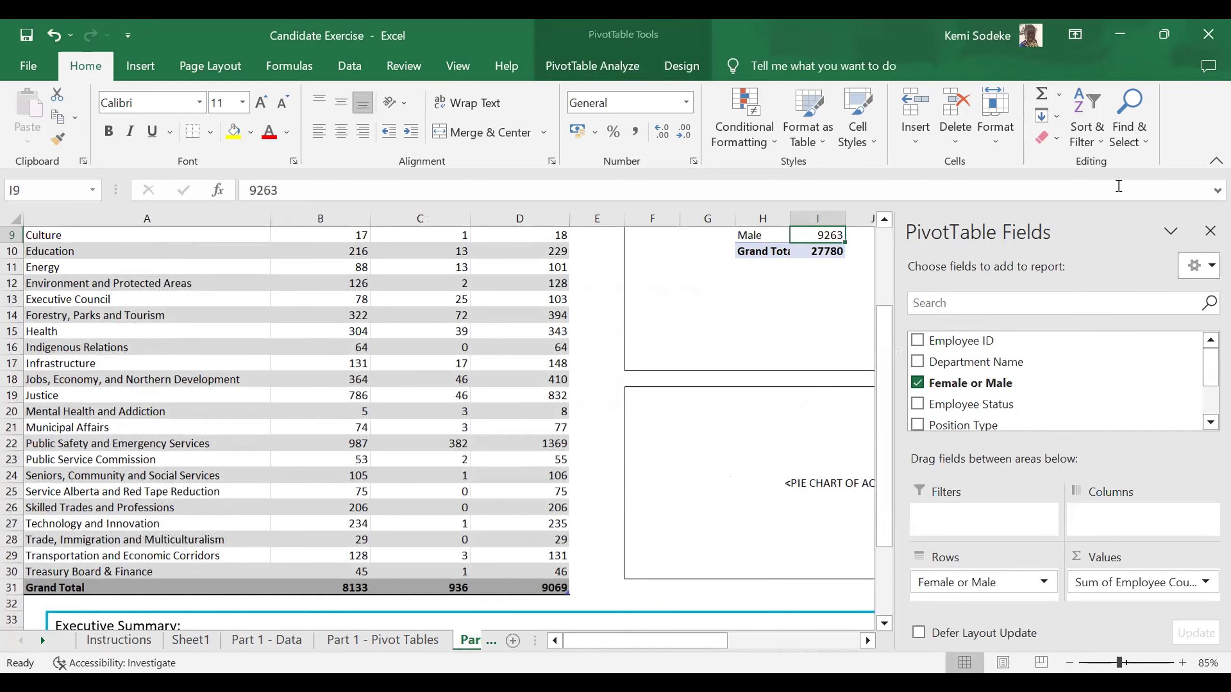
pyautogui.click(1208, 231)
pyautogui.click(342, 358)
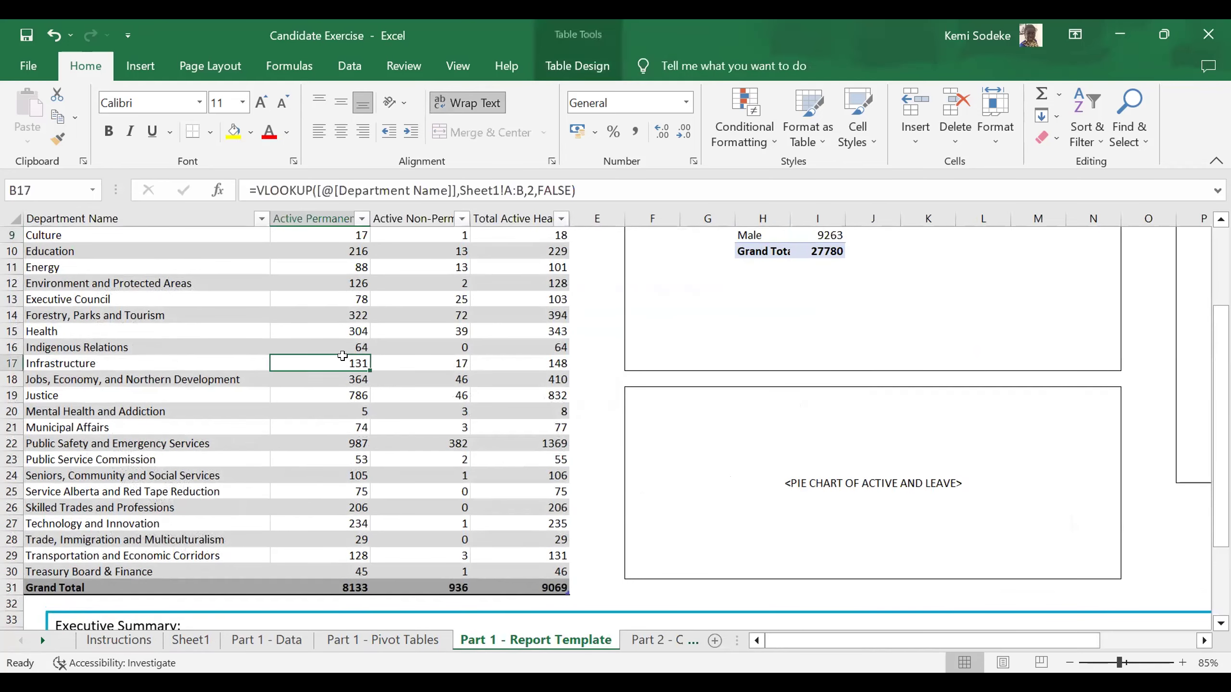
# Review the department headcount table on the Part 1 - Report Template sheet from the first department to the Grand Total row
pyautogui.scroll(-2, 343, 356)
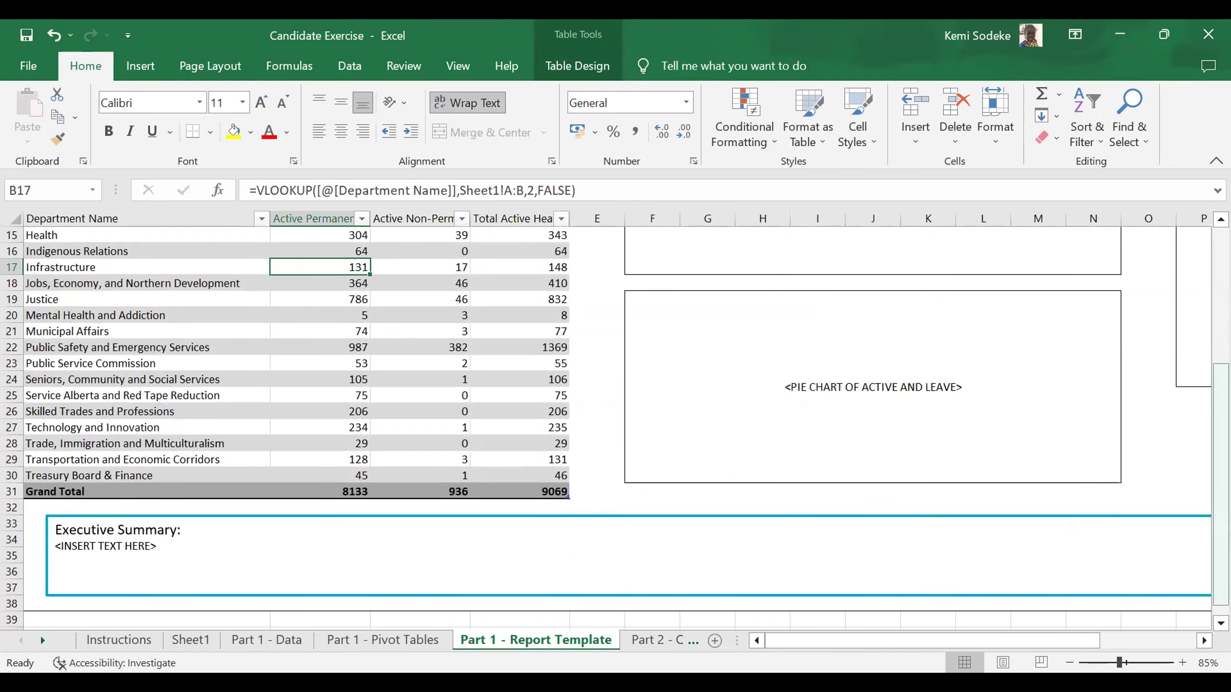
pyautogui.scroll(5, 338, 356)
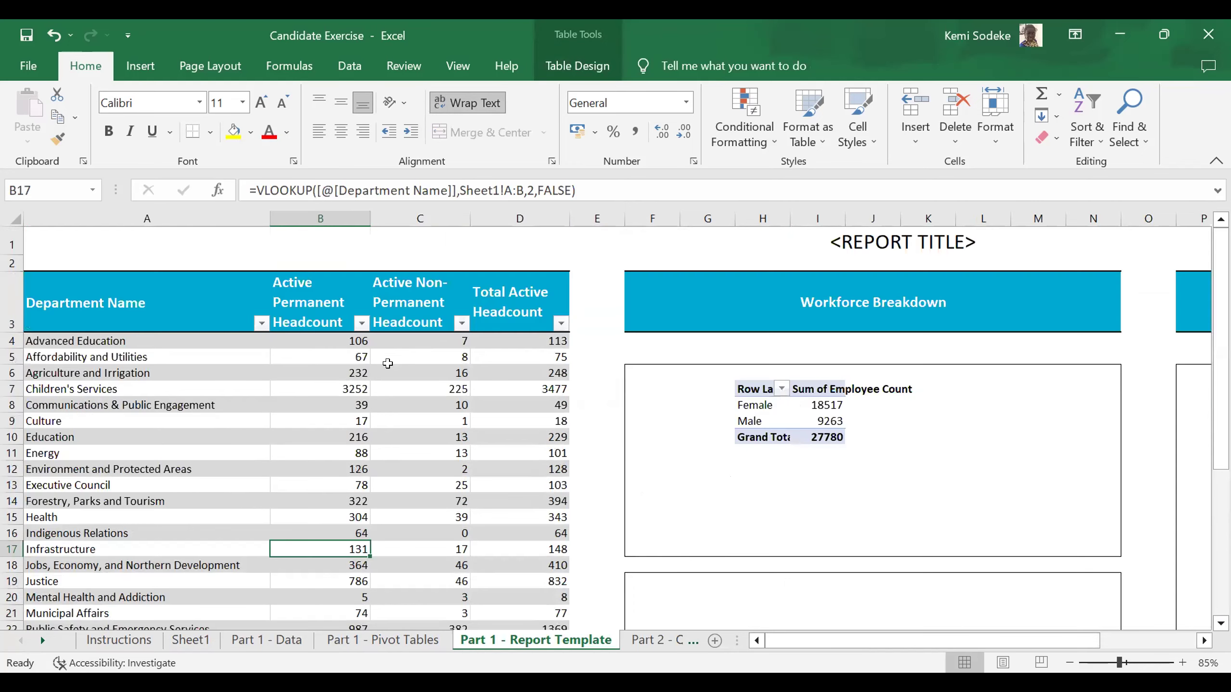
pyautogui.click(226, 388)
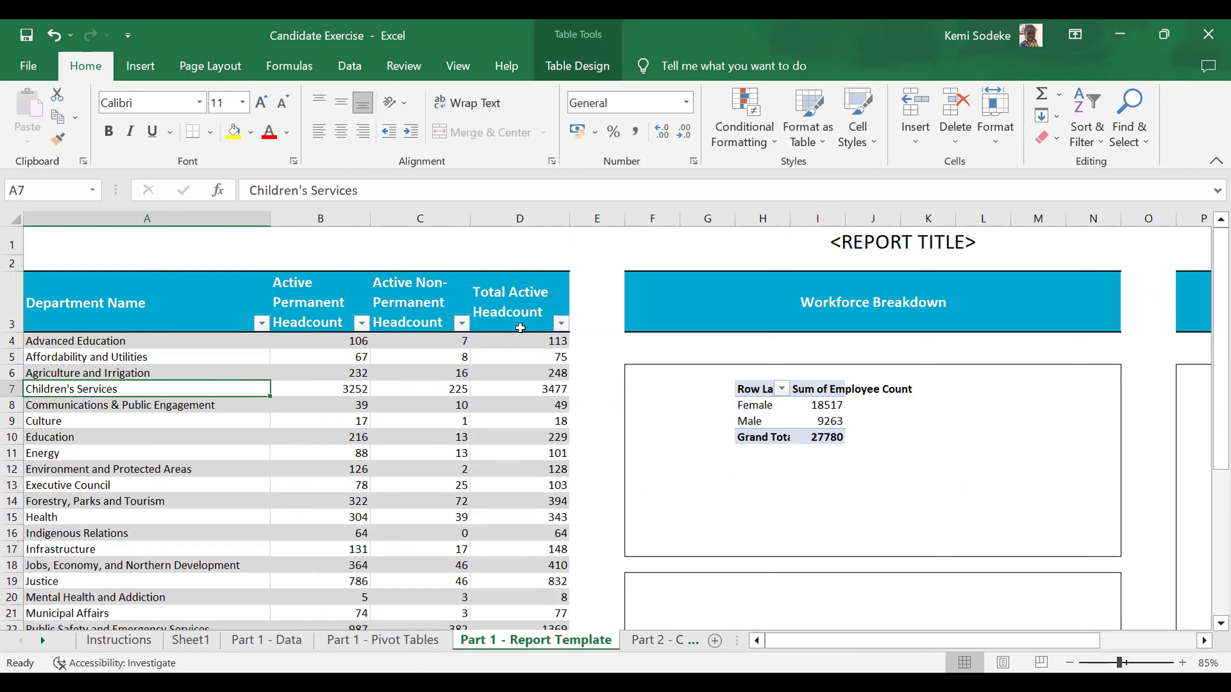
pyautogui.click(209, 640)
pyautogui.click(535, 640)
pyautogui.click(394, 418)
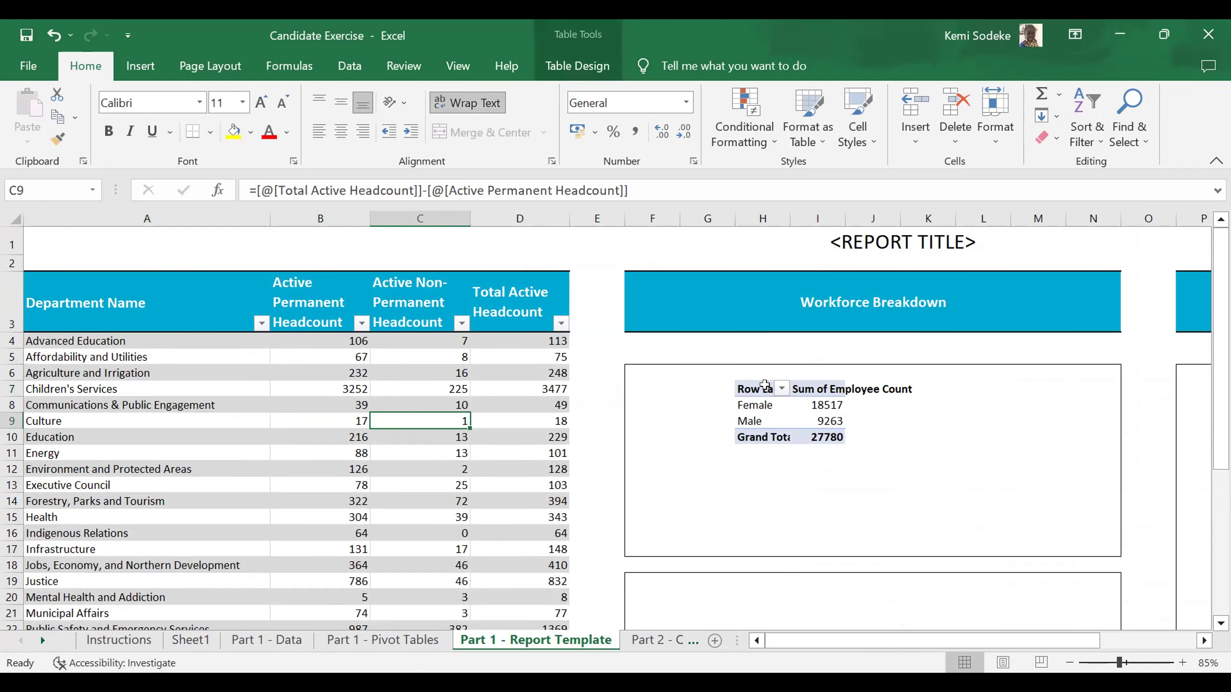
# Add Fiscal Year as a report filter to the Female/Male pivot table on the report template, leaving the field list hidden
pyautogui.click(780, 408)
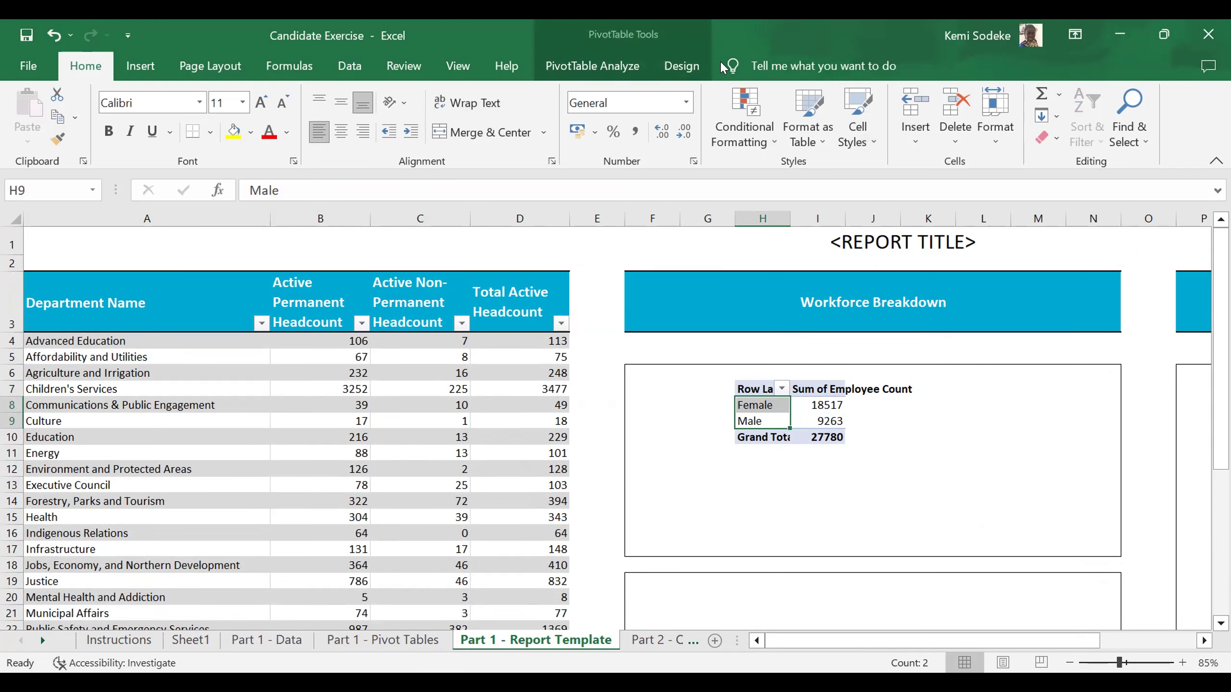
pyautogui.click(597, 66)
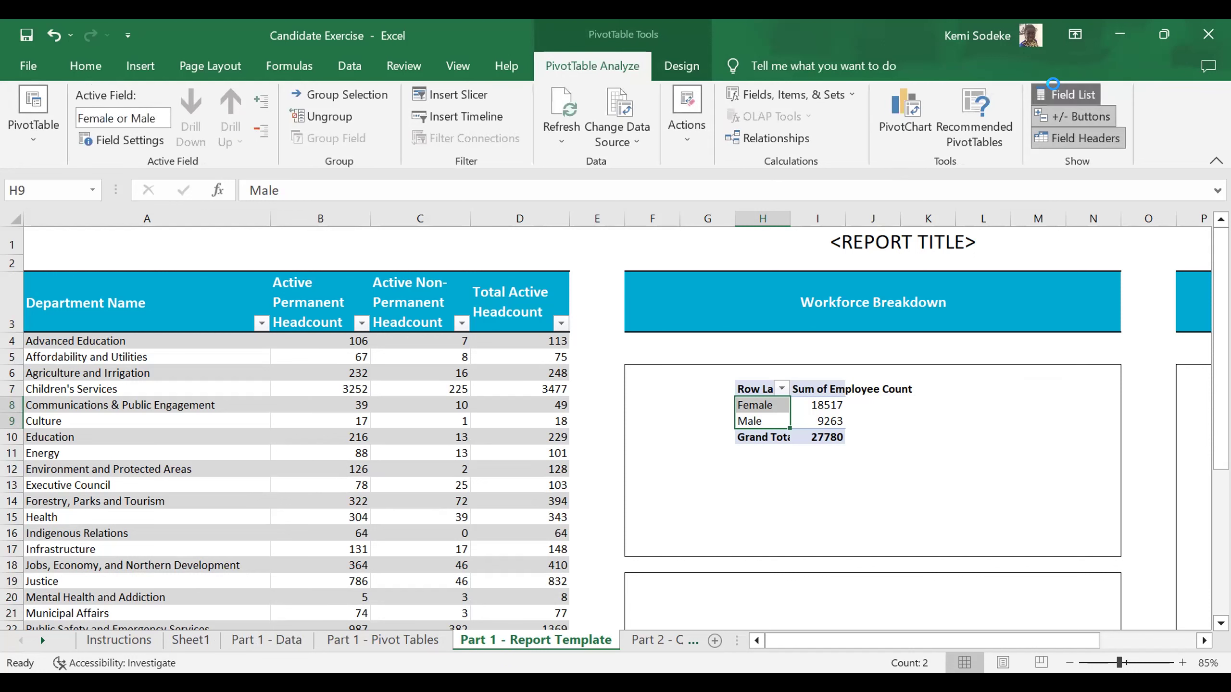
pyautogui.click(1066, 95)
pyautogui.scroll(-1, 952, 378)
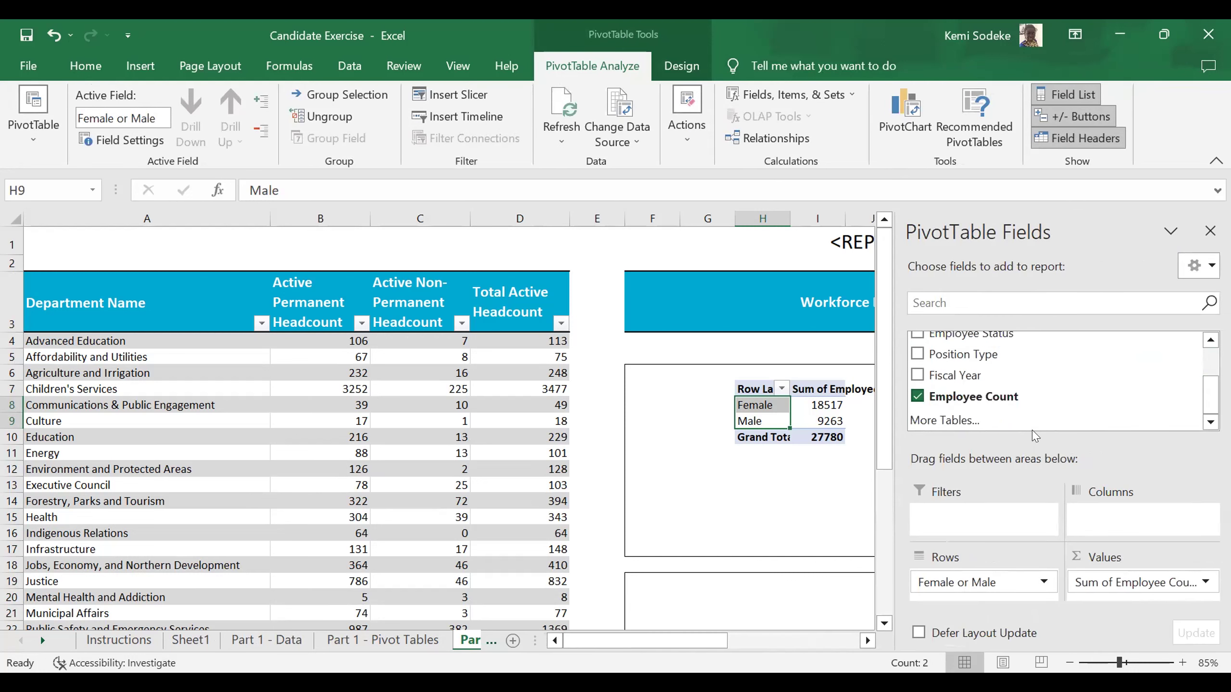
pyautogui.moveTo(952, 377); pyautogui.dragTo(975, 518)
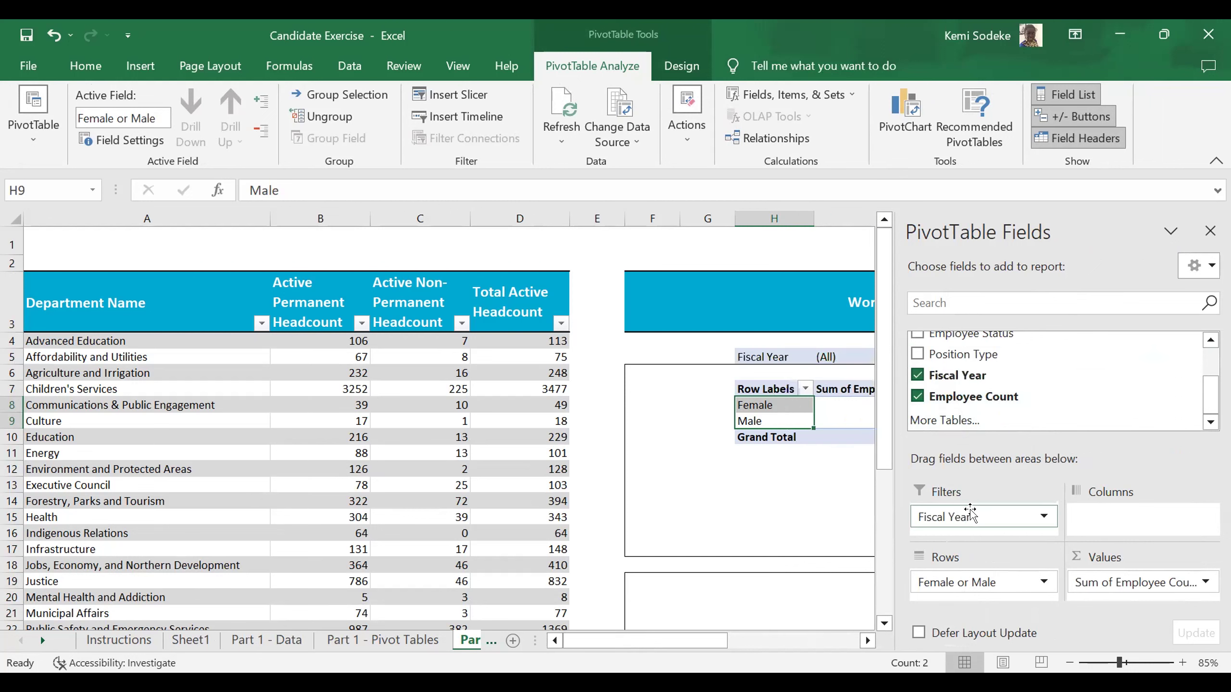
pyautogui.click(1210, 231)
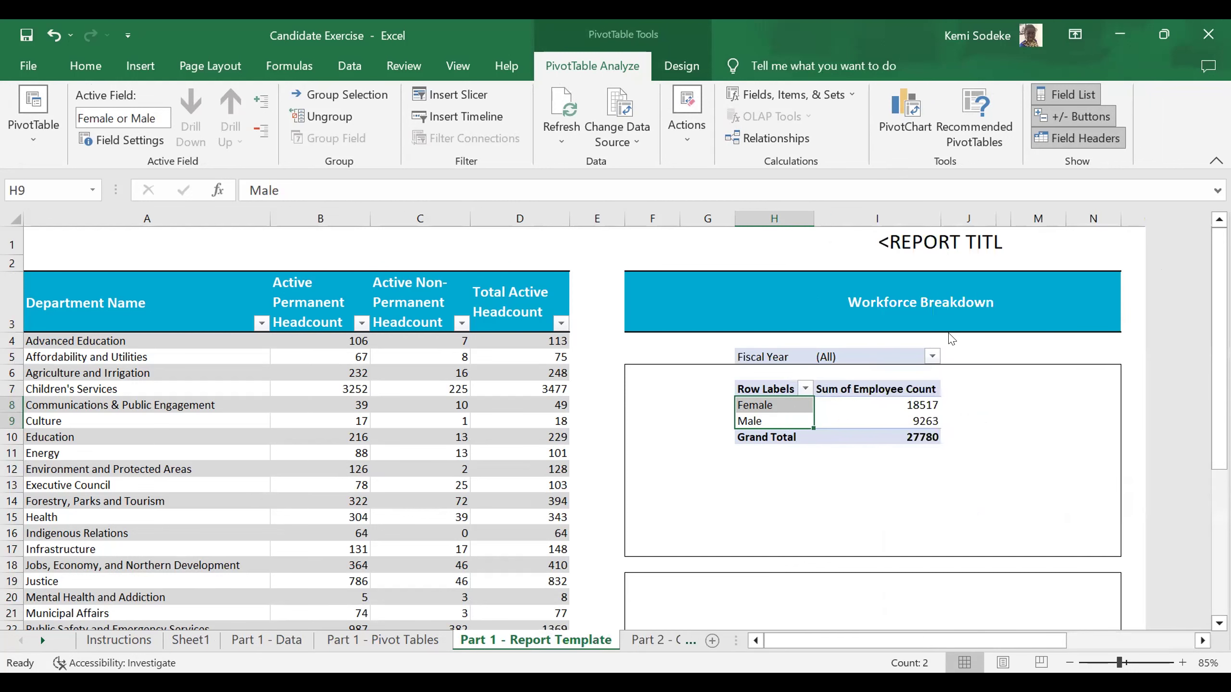
# Restrict the Female/Male pivot table to fiscal year 2022/2023 and move it down two rows into its report box
pyautogui.click(932, 356)
pyautogui.click(719, 572)
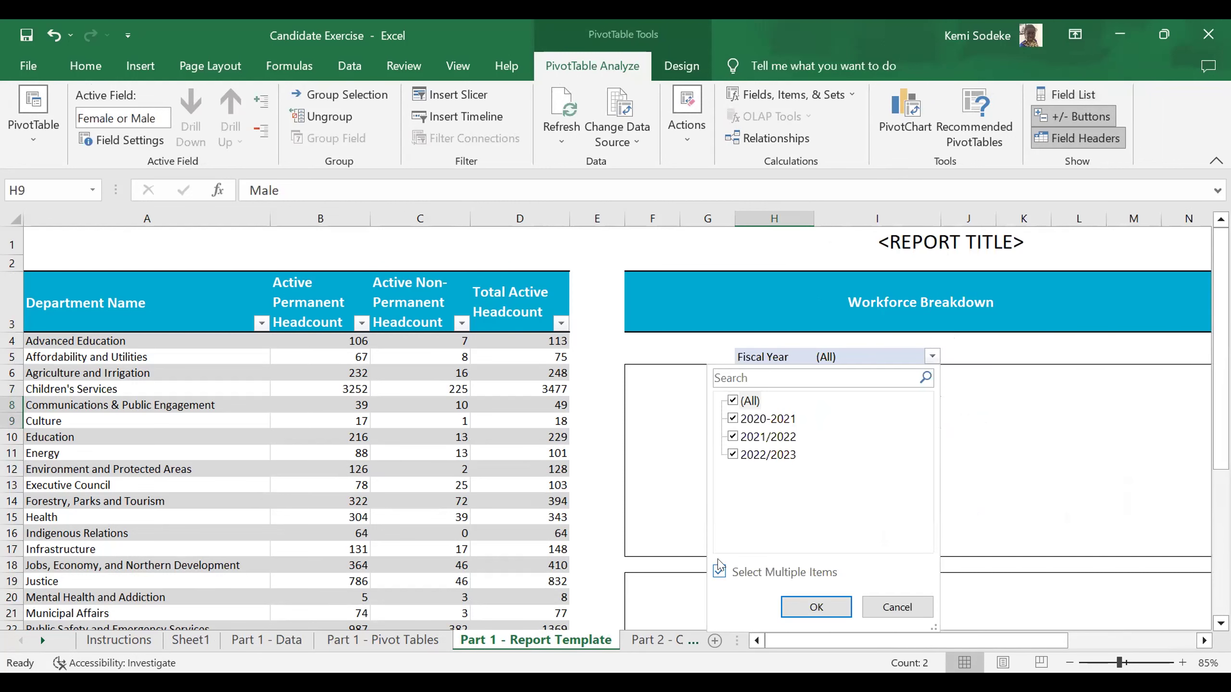
pyautogui.click(732, 401)
pyautogui.click(733, 455)
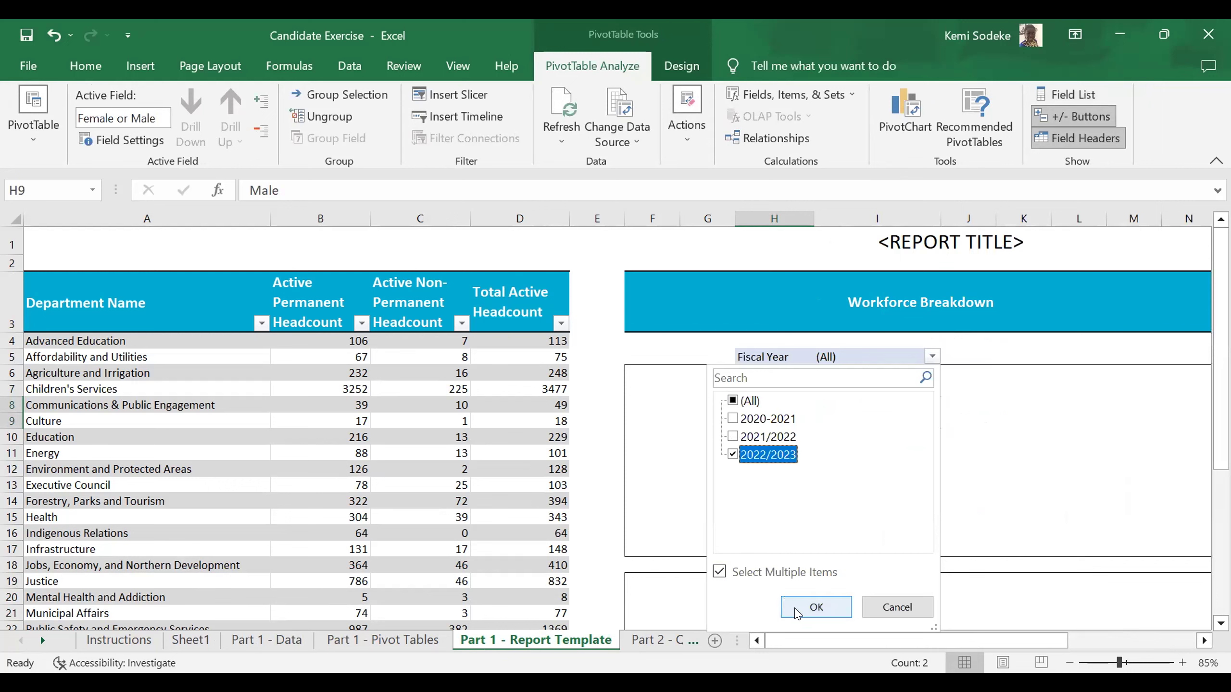
pyautogui.click(816, 607)
pyautogui.moveTo(776, 356); pyautogui.dragTo(873, 469)
pyautogui.click(1022, 469)
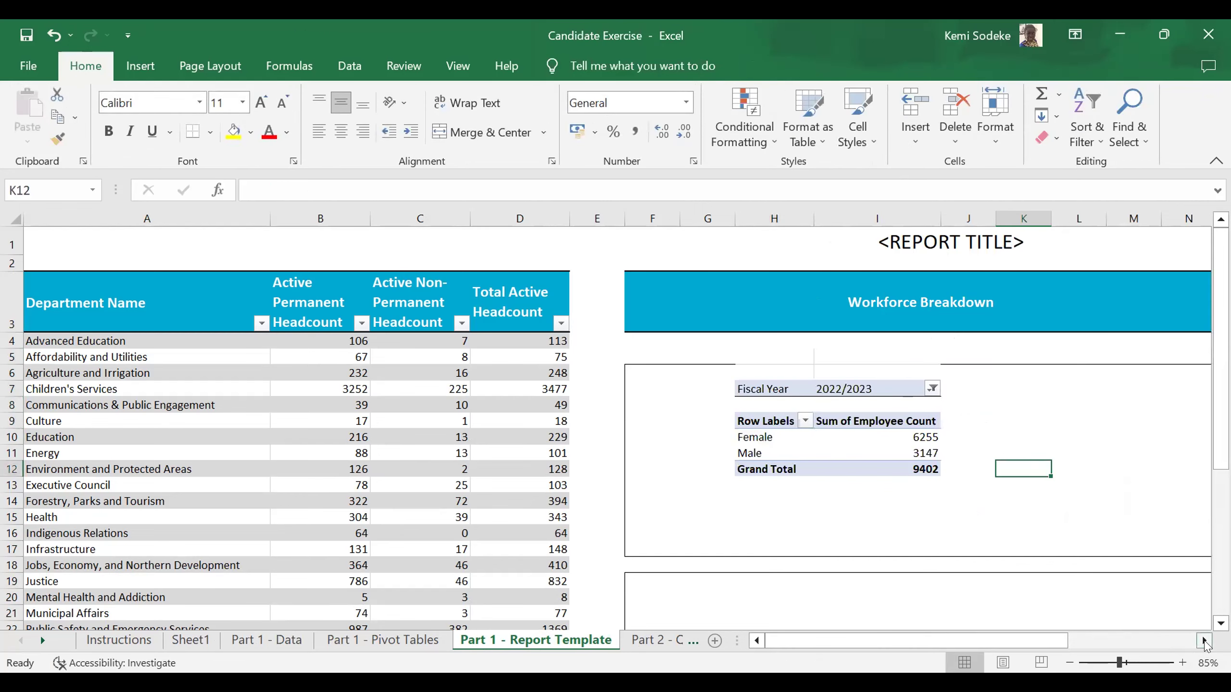
# Check the pie chart placeholder on the report template and the Instructions sheet requirements against the Sheet1 pivot tables
pyautogui.hscroll(1, 825, 488)
pyautogui.scroll(-2, 825, 487)
pyautogui.scroll(1, 823, 489)
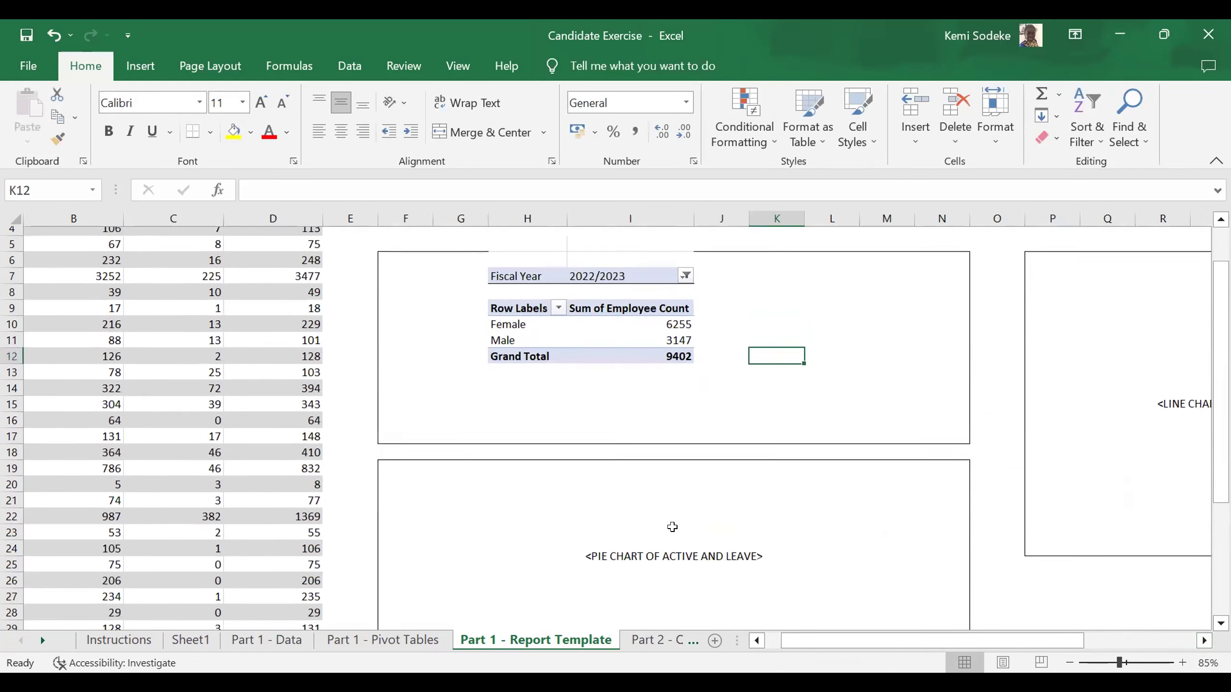
pyautogui.click(190, 639)
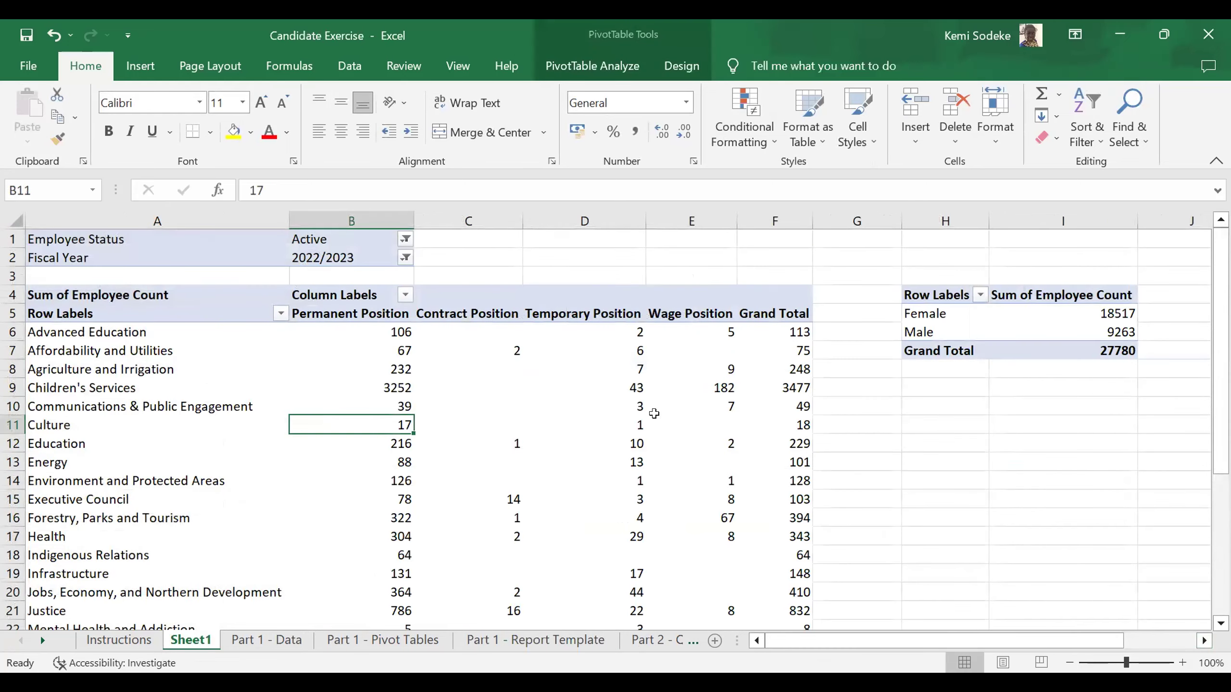
pyautogui.click(499, 446)
pyautogui.click(111, 640)
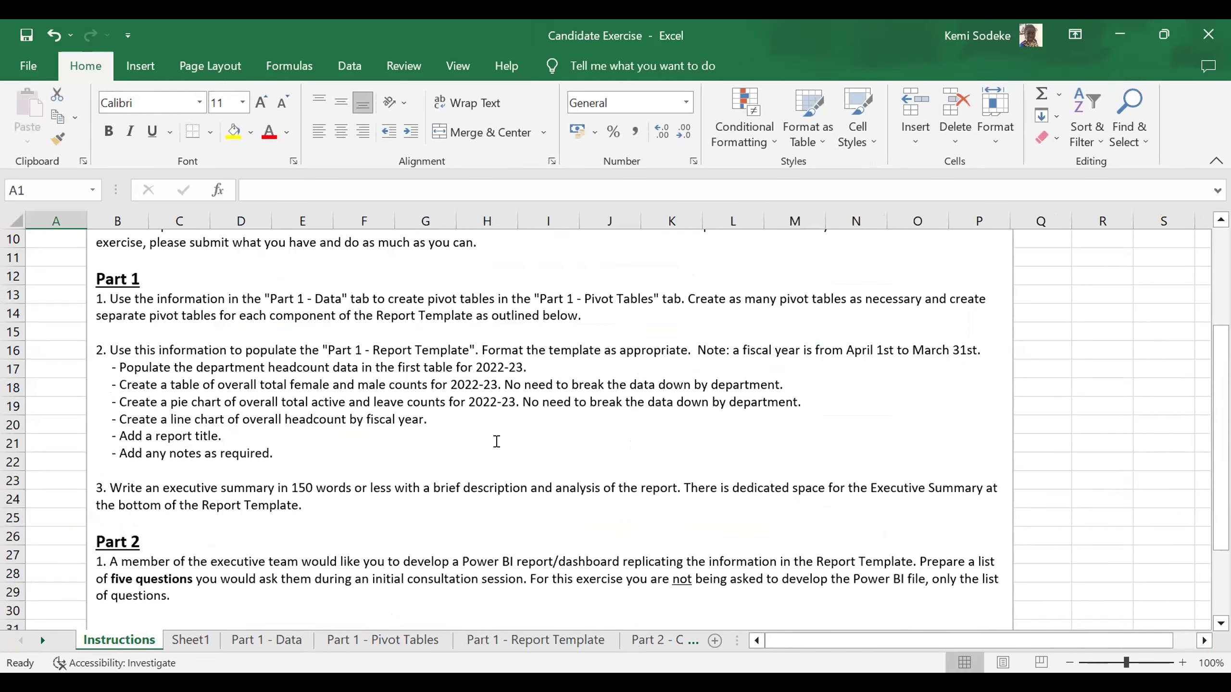
pyautogui.click(199, 640)
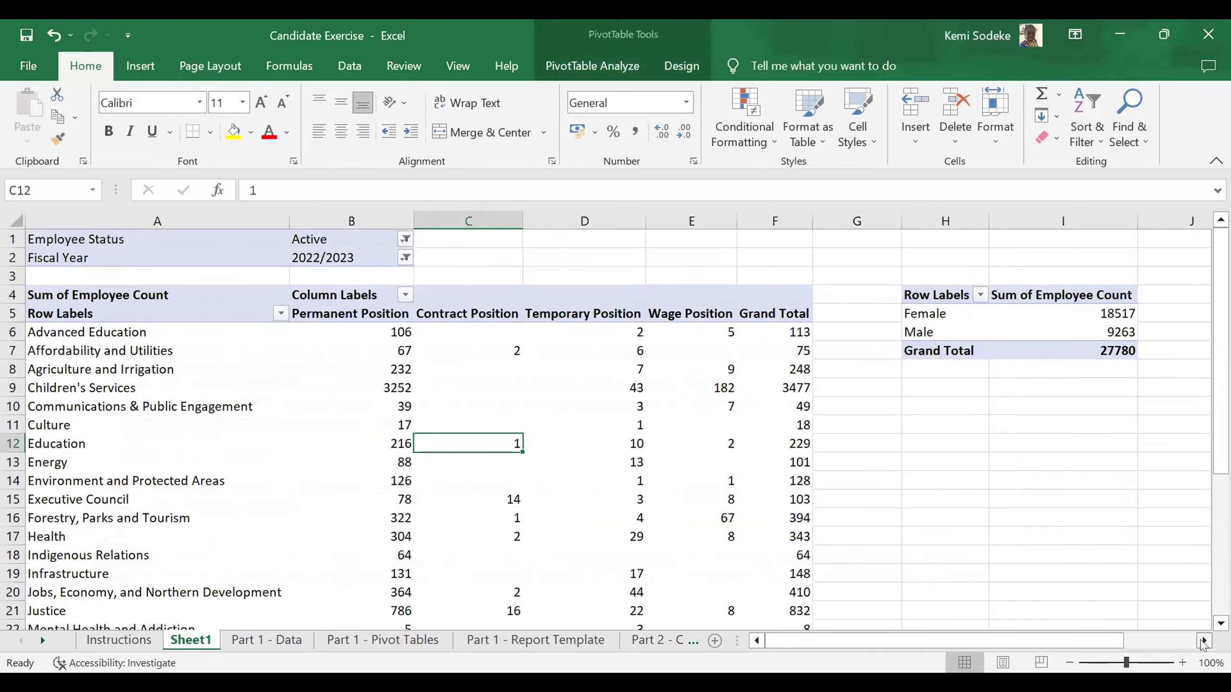
# Delete the two columns holding the Female/Male pivot table on Sheet1, plus the empty column before the Employee Status pivot table
pyautogui.click(1204, 641)
pyautogui.click(1203, 641)
pyautogui.click(1204, 641)
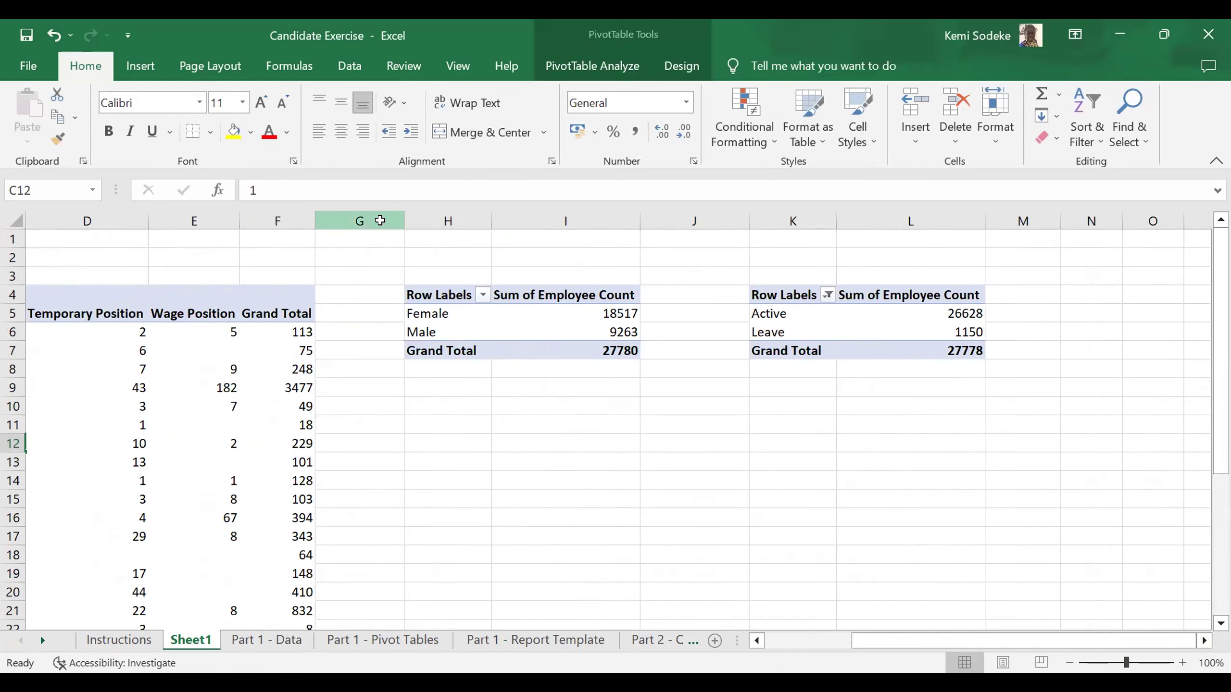
pyautogui.click(379, 220)
pyautogui.moveTo(380, 220); pyautogui.dragTo(581, 220)
pyautogui.moveTo(448, 221); pyautogui.dragTo(562, 221)
pyautogui.rightClick(562, 220)
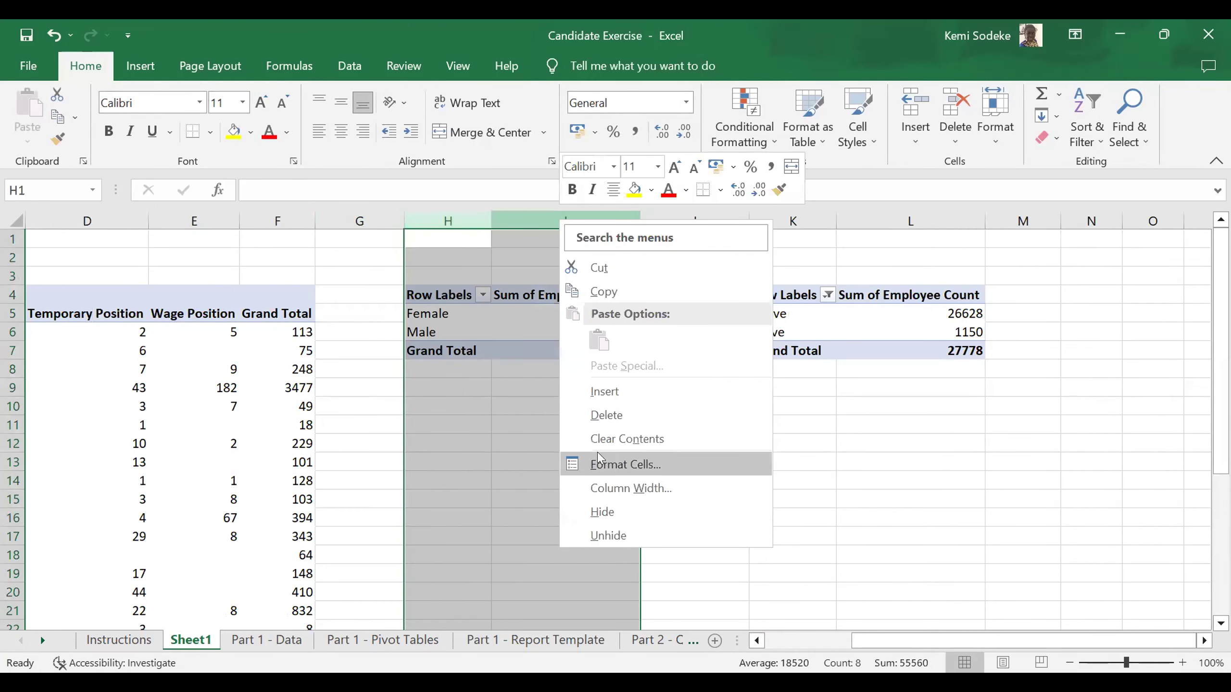
pyautogui.click(603, 412)
pyautogui.click(469, 278)
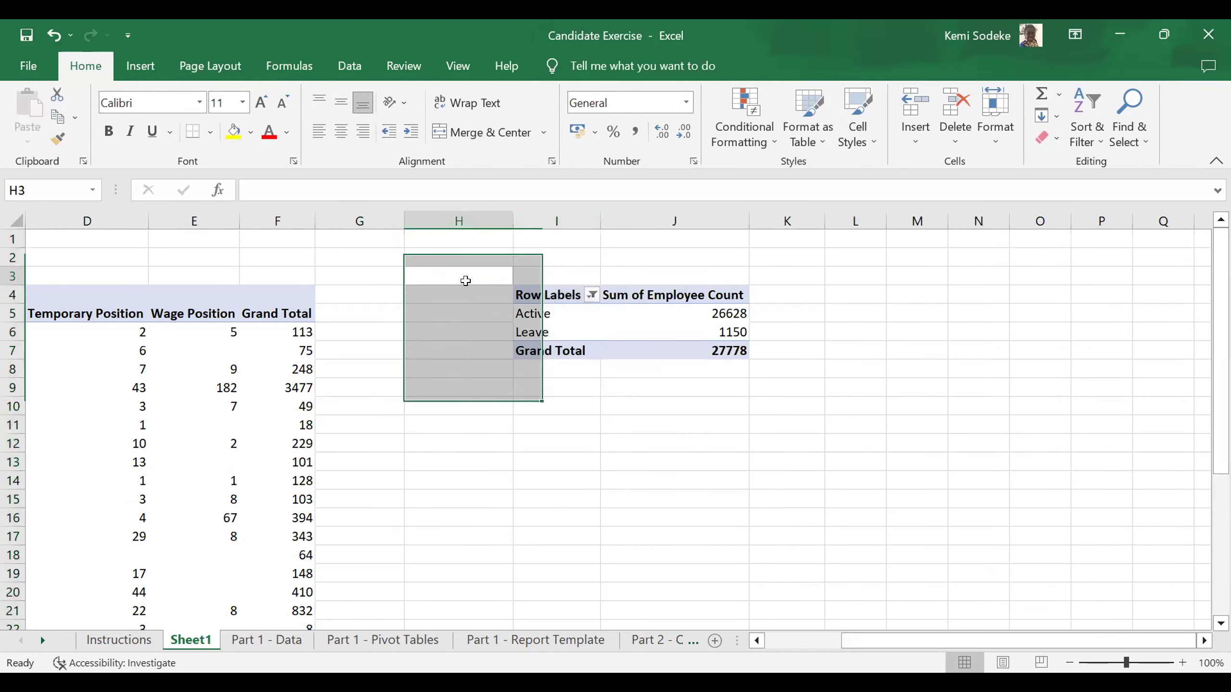
pyautogui.rightClick(458, 221)
pyautogui.click(506, 417)
# Add Fiscal Year as a report filter to the Employee Status pivot table on Sheet1
pyautogui.click(539, 318)
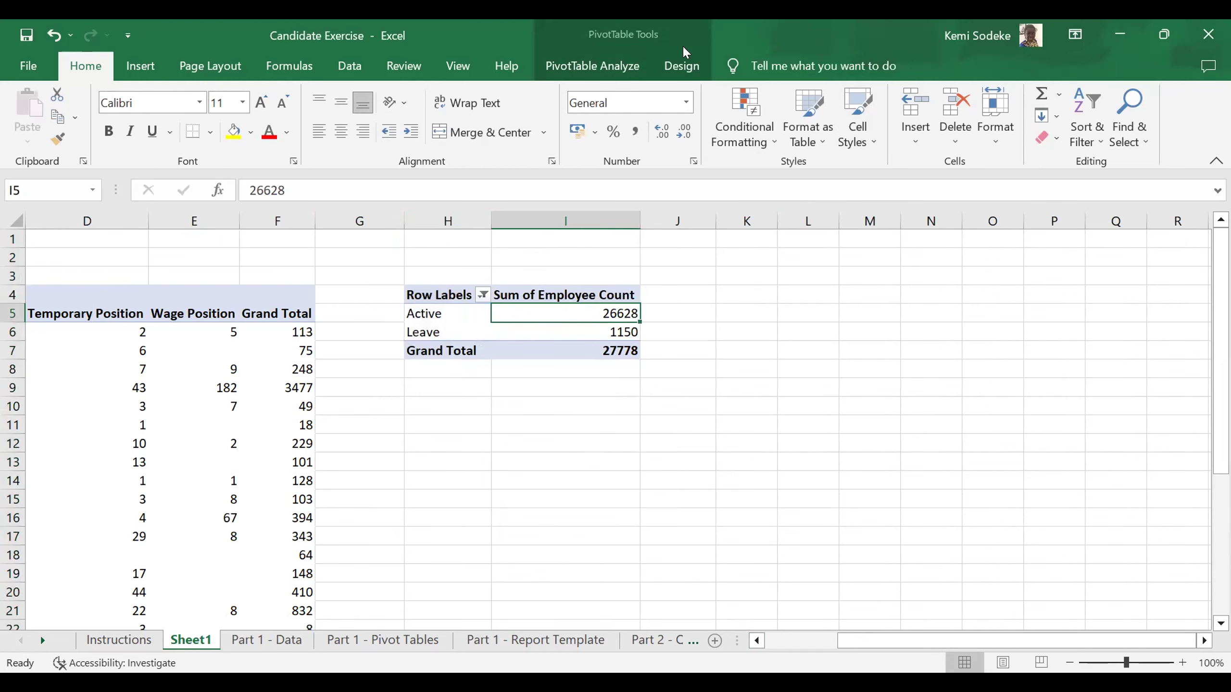
pyautogui.click(618, 33)
pyautogui.click(1065, 95)
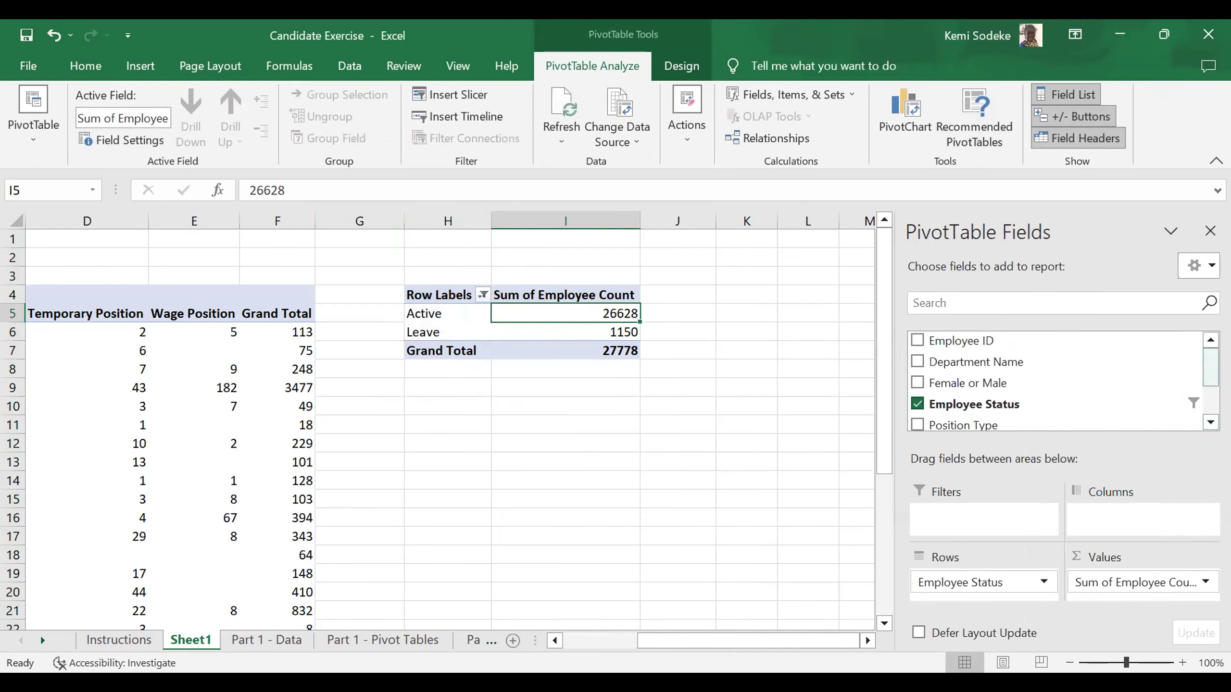
pyautogui.moveTo(1211, 367); pyautogui.dragTo(1210, 392)
pyautogui.moveTo(967, 382); pyautogui.dragTo(979, 521)
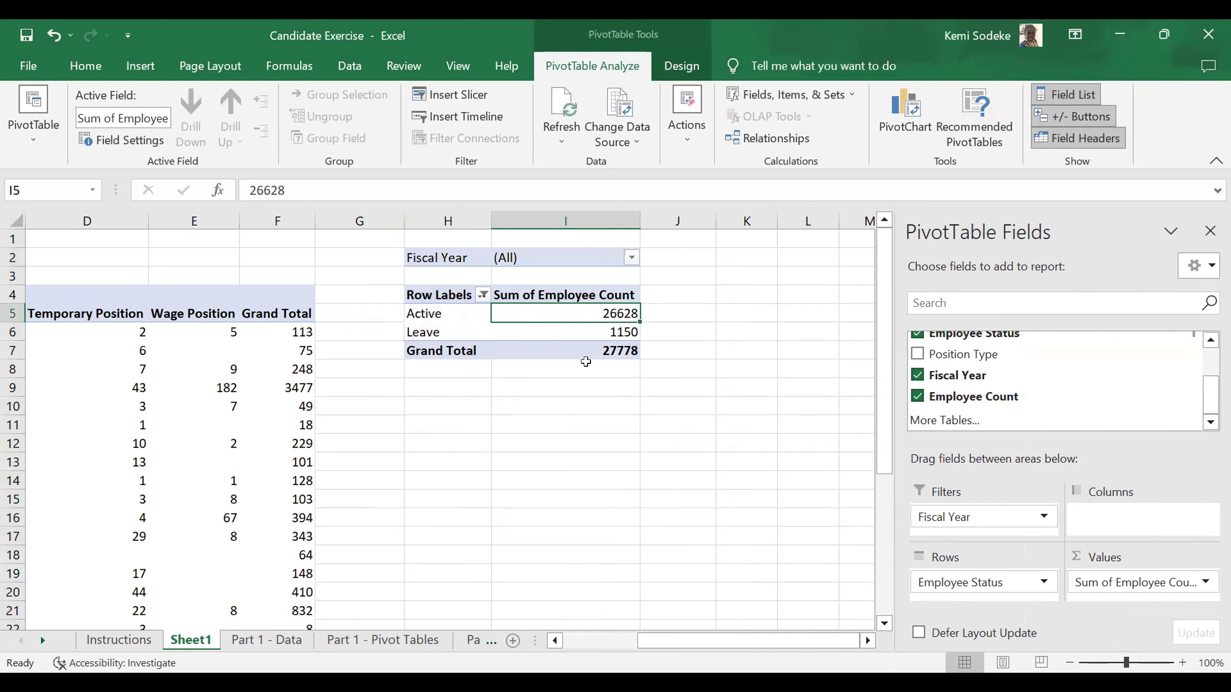
# Restrict the Employee Status pivot table to fiscal year 2022/2023 by excluding 2020-2021 and 2021/2022
pyautogui.click(631, 257)
pyautogui.click(419, 473)
pyautogui.click(432, 321)
pyautogui.click(434, 339)
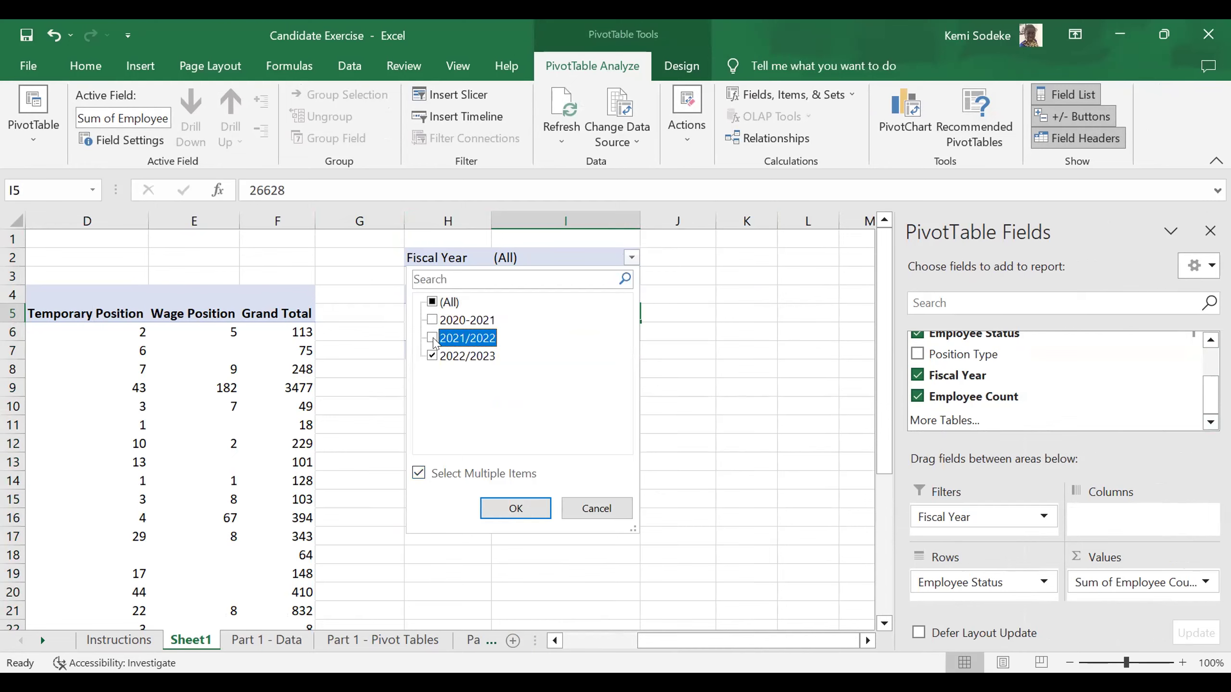
pyautogui.click(506, 507)
pyautogui.click(524, 536)
# Include Unknown in the Employee Status row labels alongside Active and Leave
pyautogui.click(482, 295)
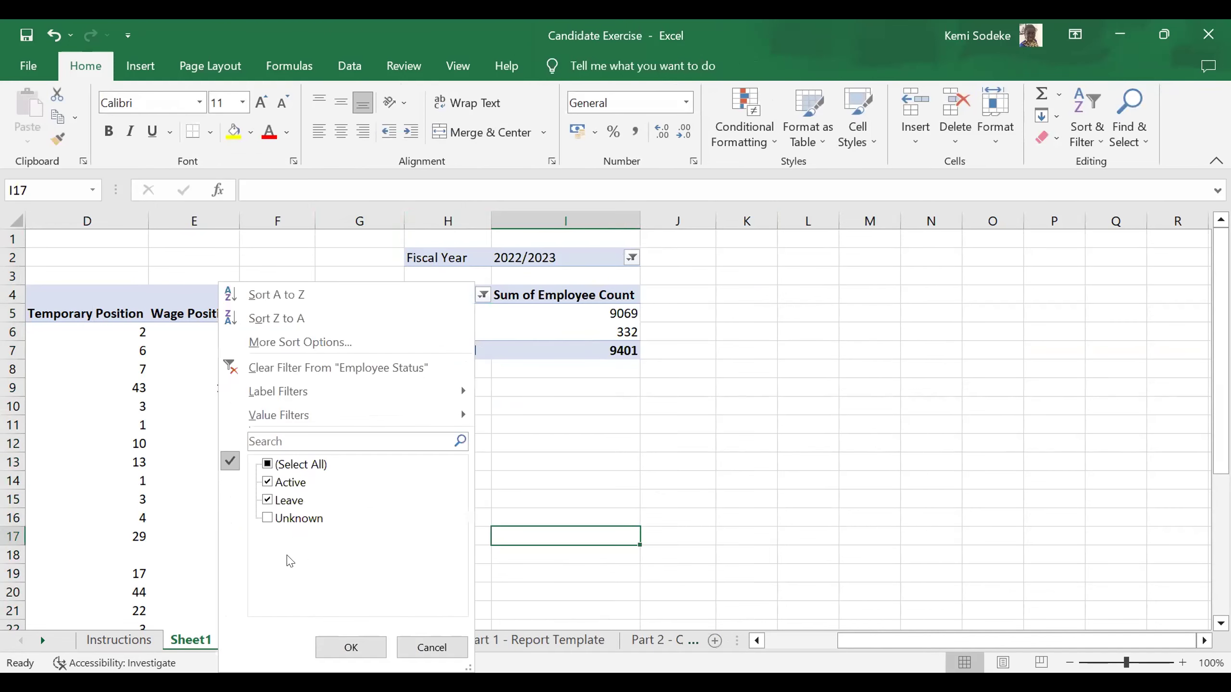
pyautogui.click(294, 523)
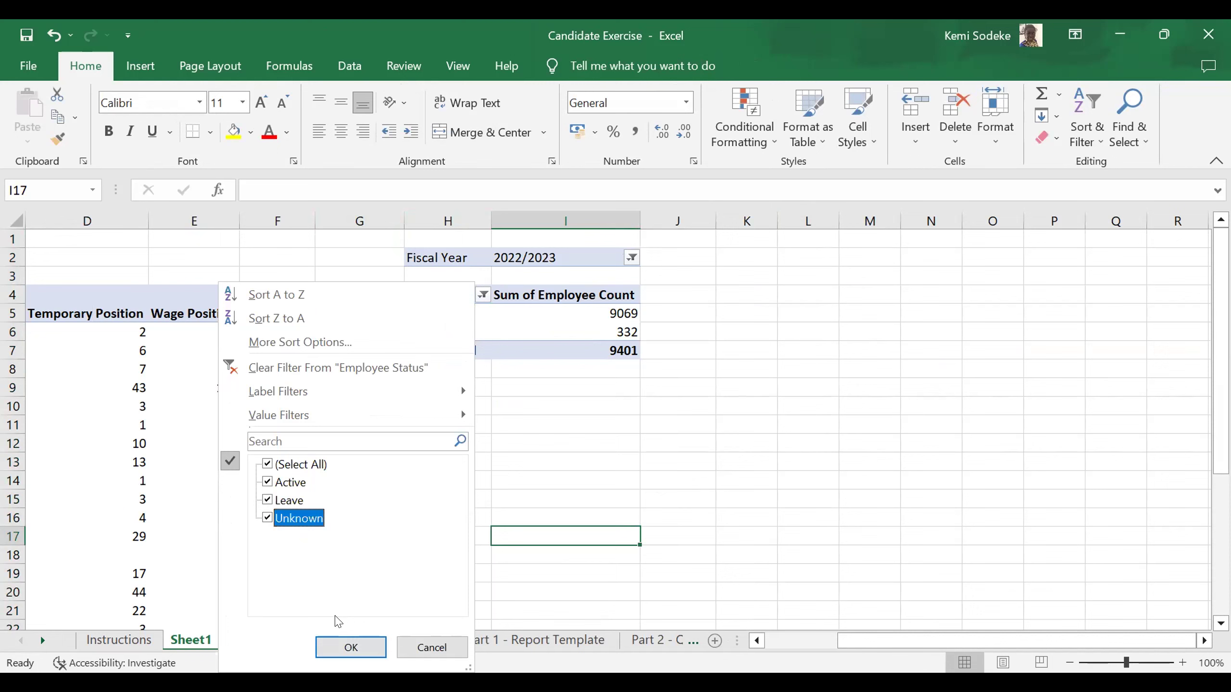
pyautogui.click(346, 640)
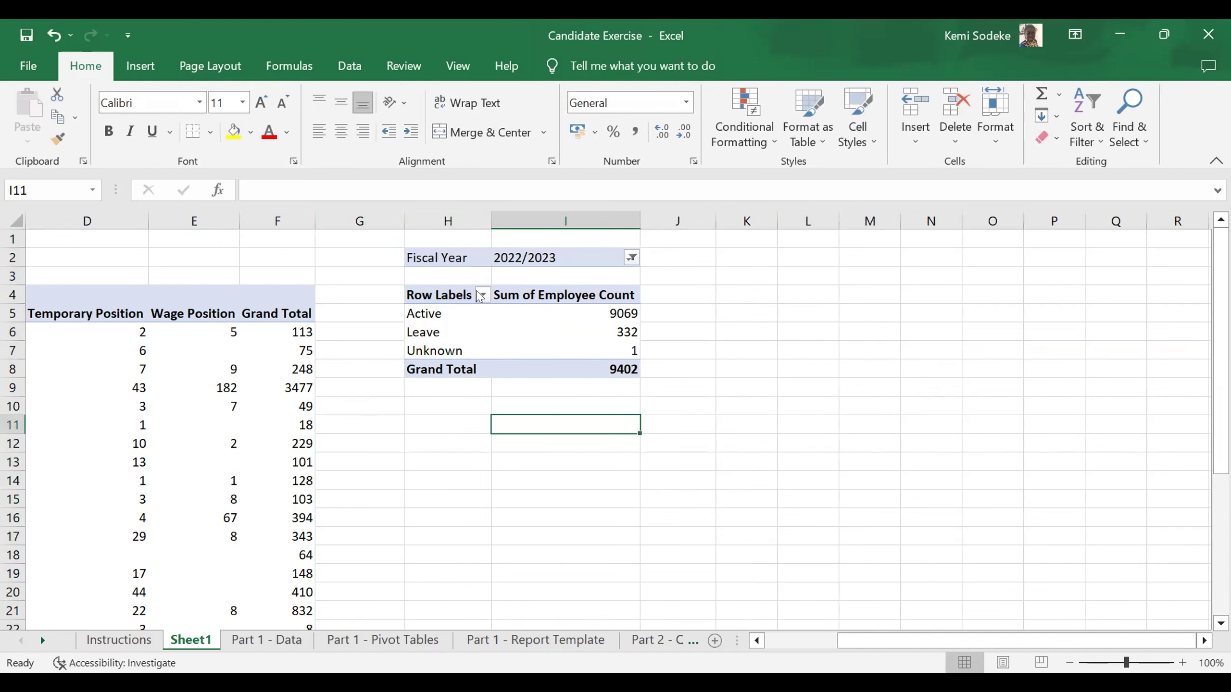
# Compare the active and leave pie chart requirement on the Instructions sheet with the Employee Status pivot table
pyautogui.click(116, 640)
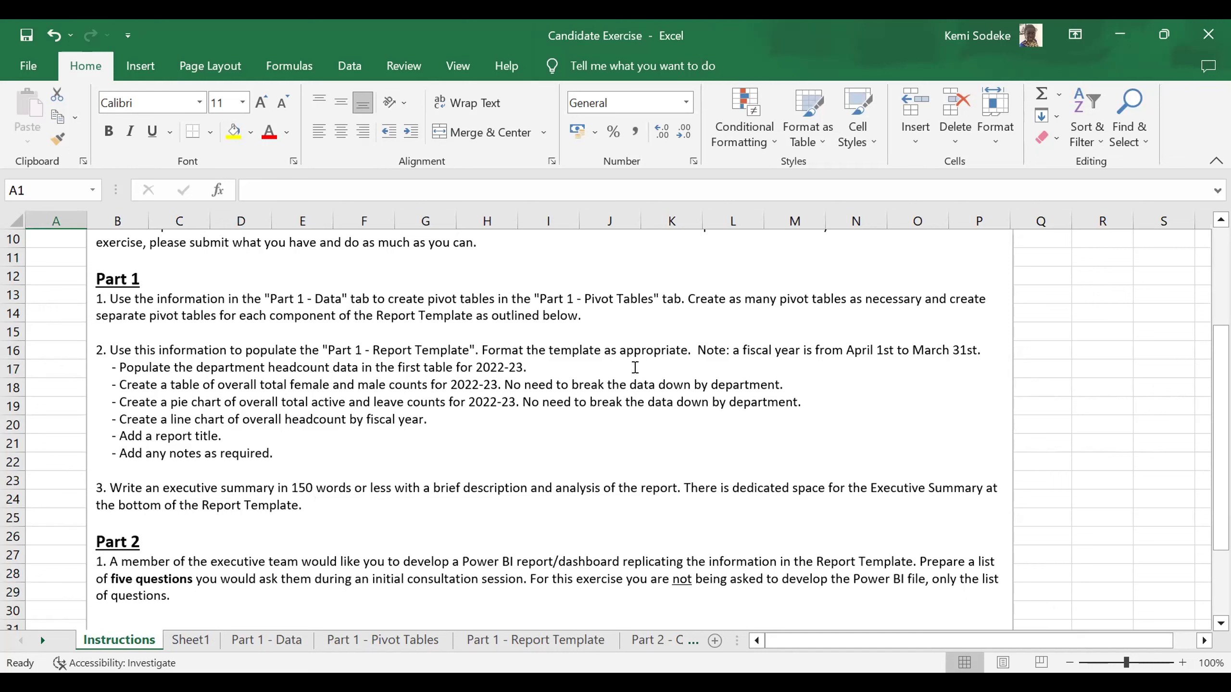
pyautogui.click(206, 644)
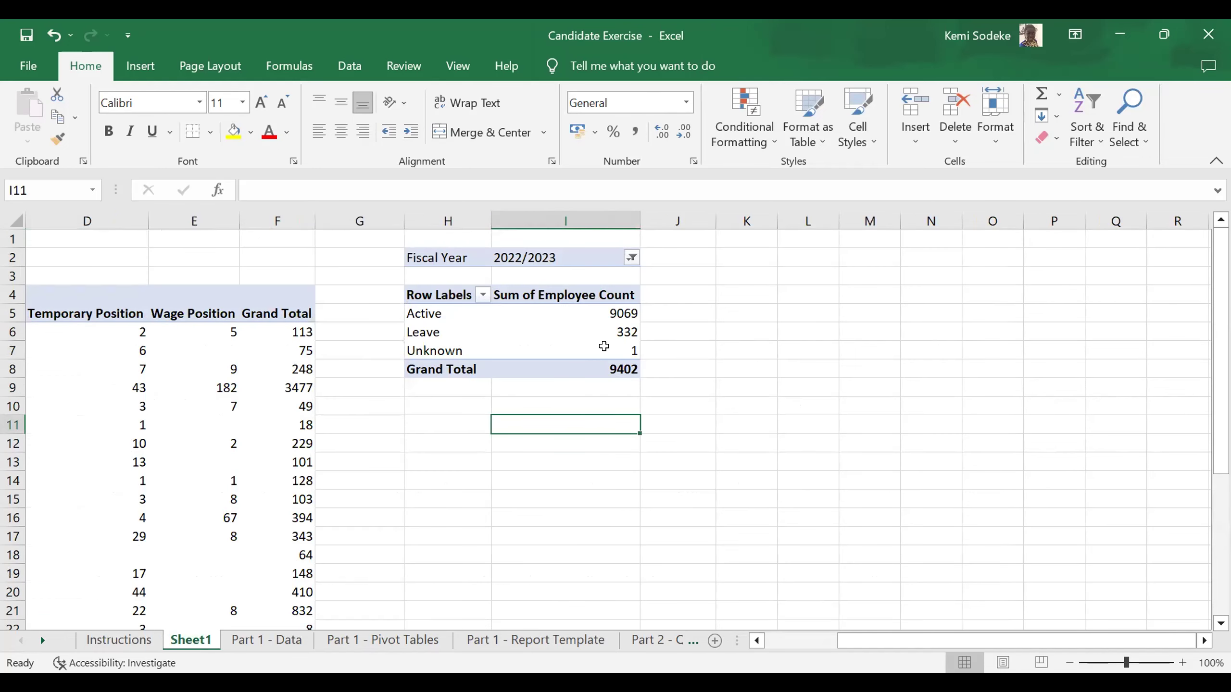
pyautogui.click(570, 344)
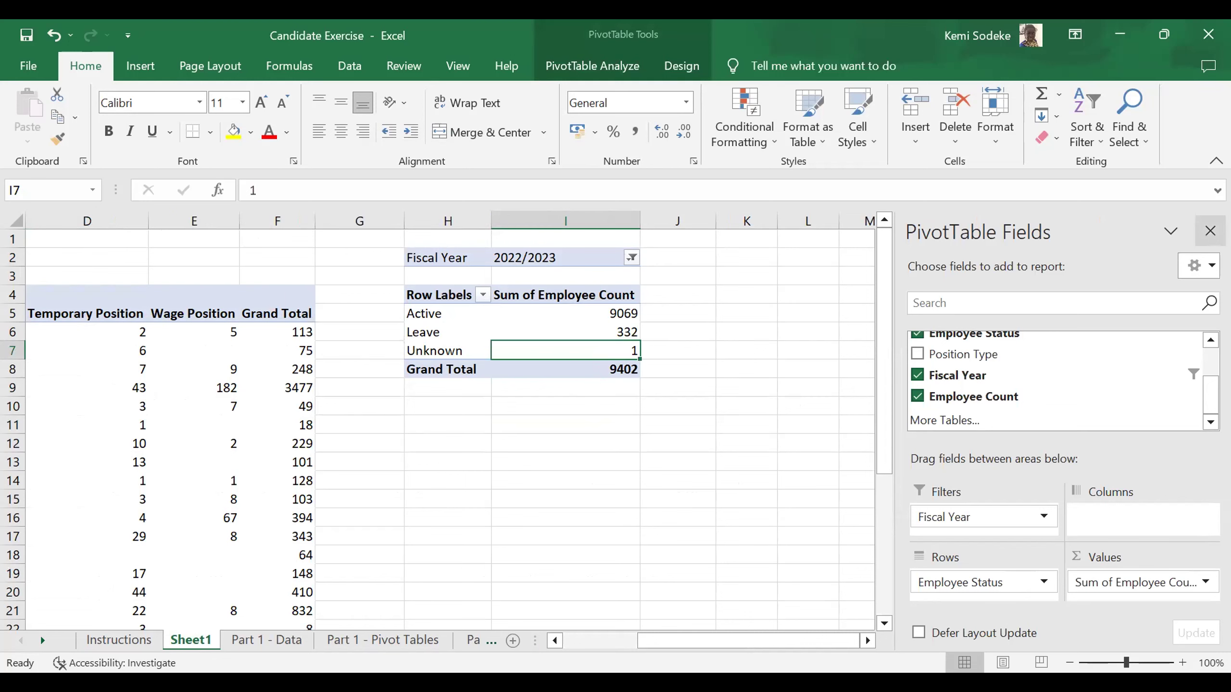
pyautogui.click(624, 480)
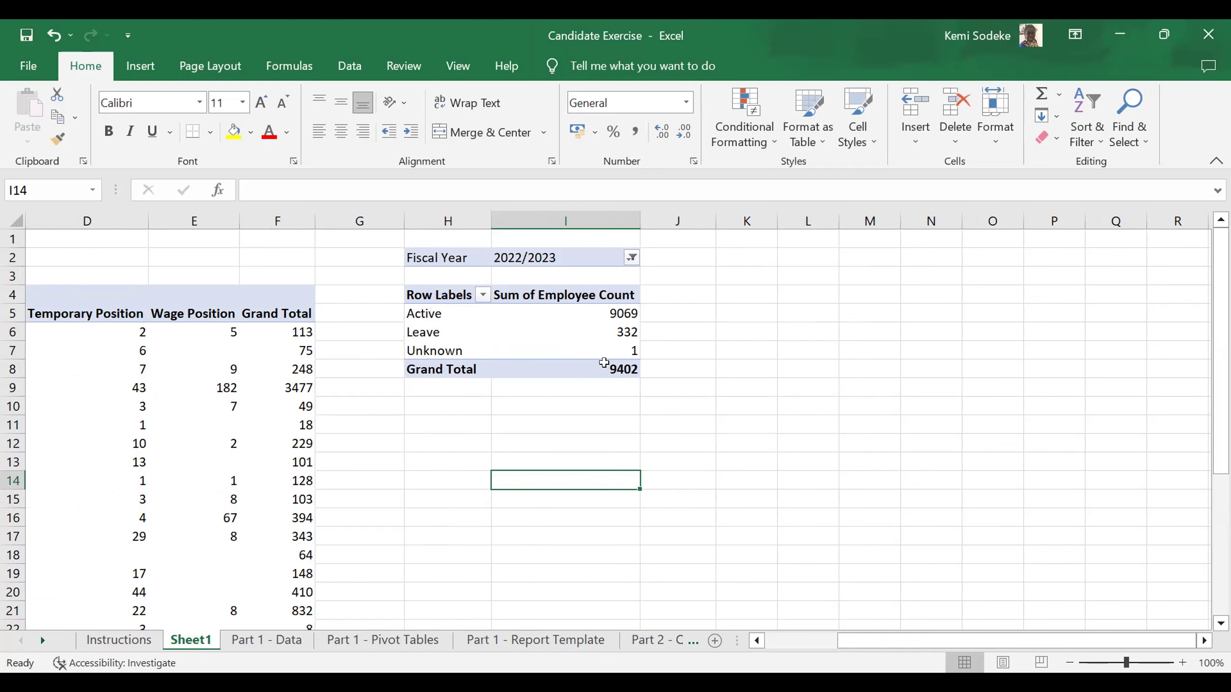
pyautogui.click(121, 645)
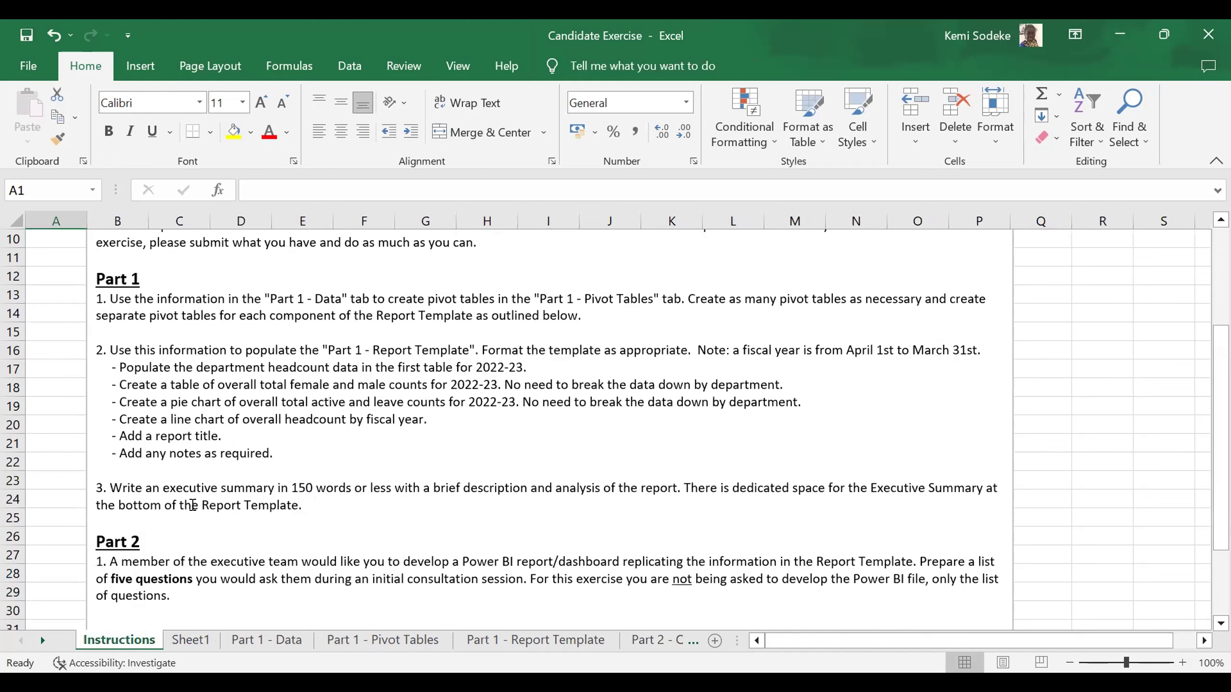
pyautogui.click(189, 641)
# Select the Employee Status pivot table, hide its field list and show the PivotTable analysis tools
pyautogui.click(532, 333)
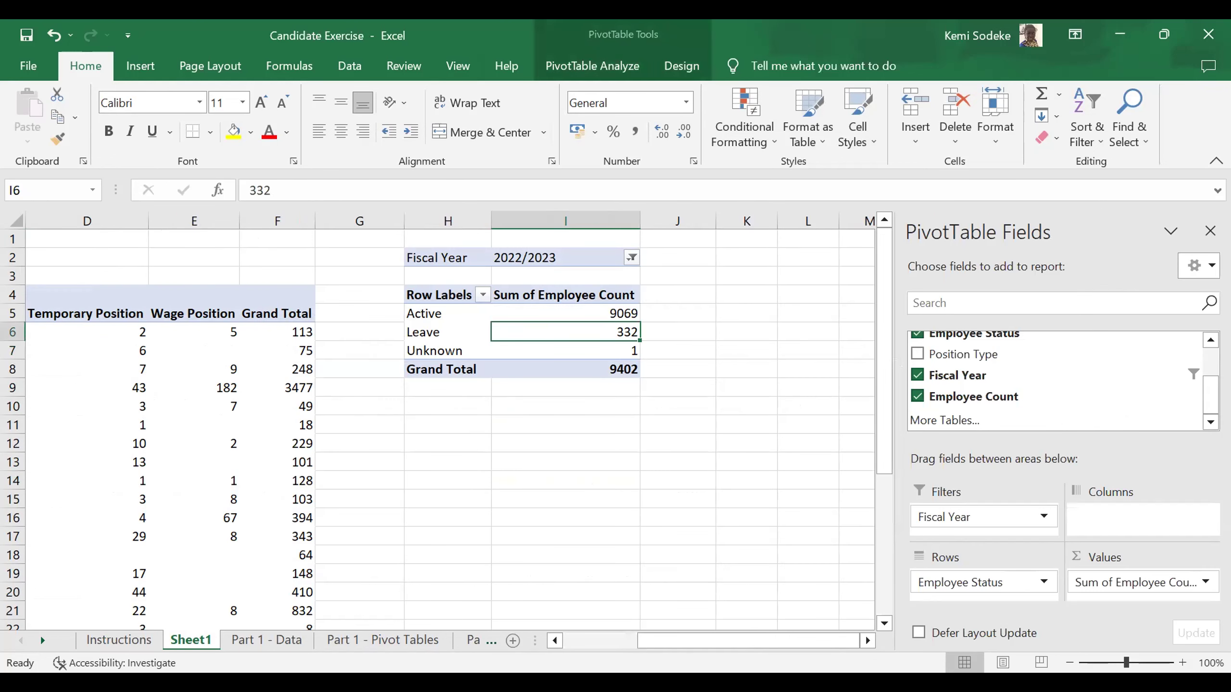
pyautogui.click(1205, 38)
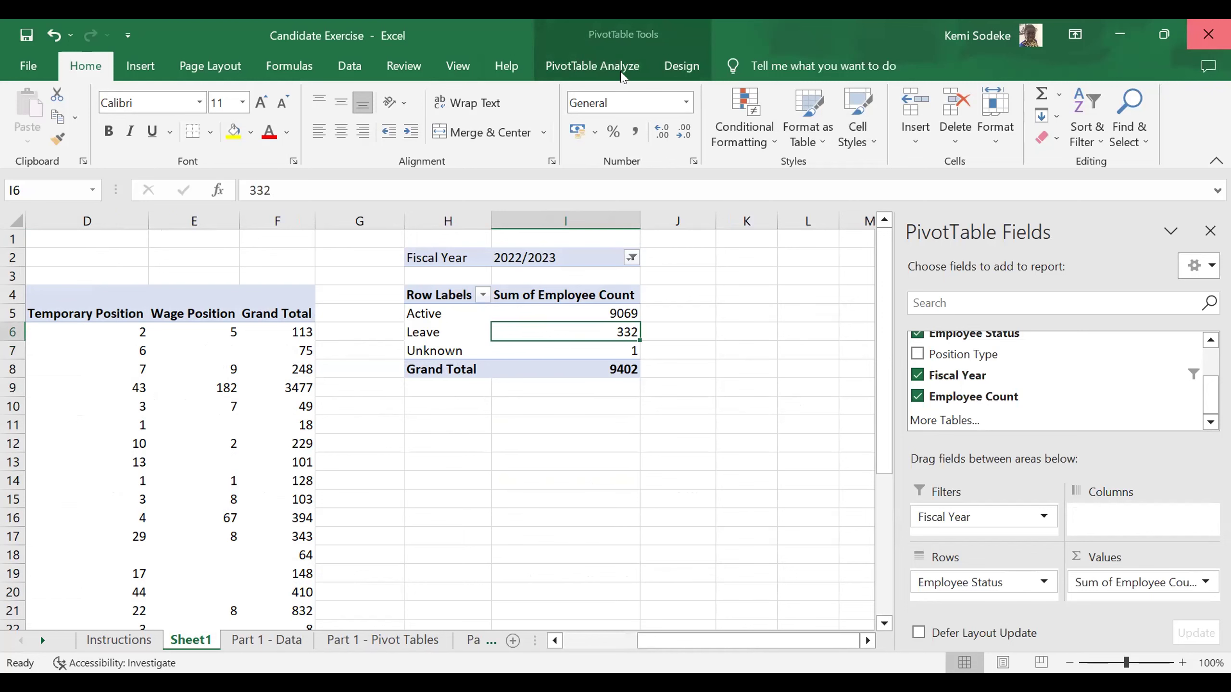
pyautogui.click(735, 385)
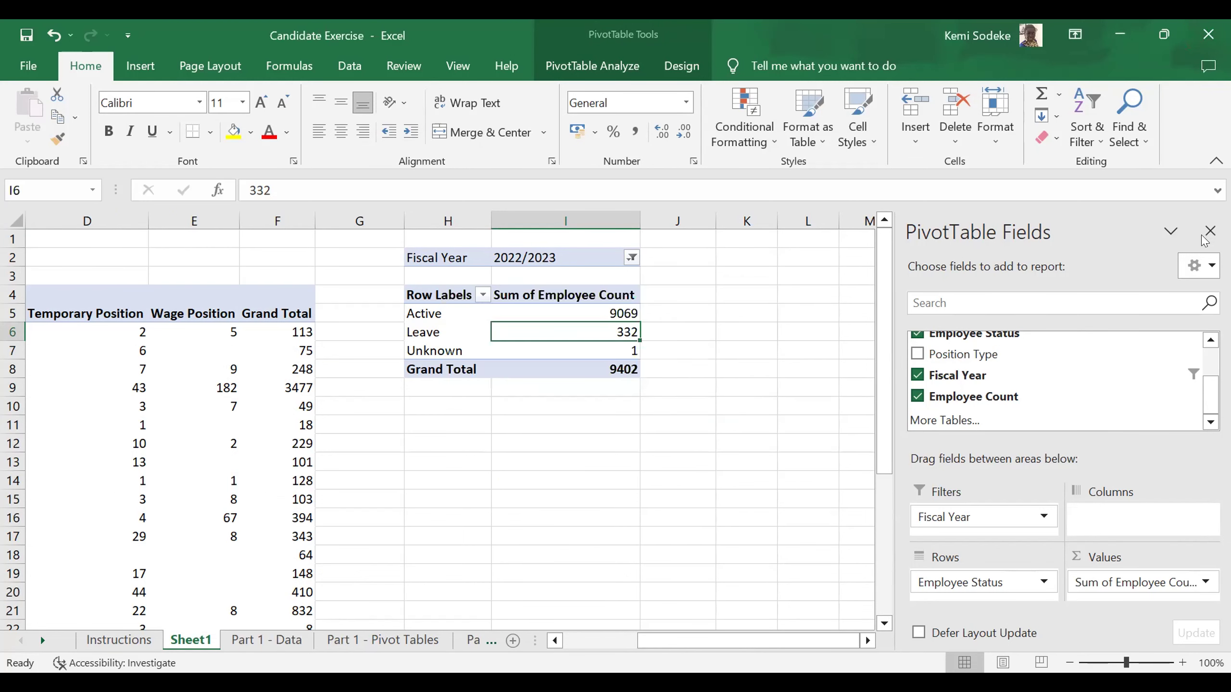
pyautogui.click(1210, 231)
pyautogui.click(592, 66)
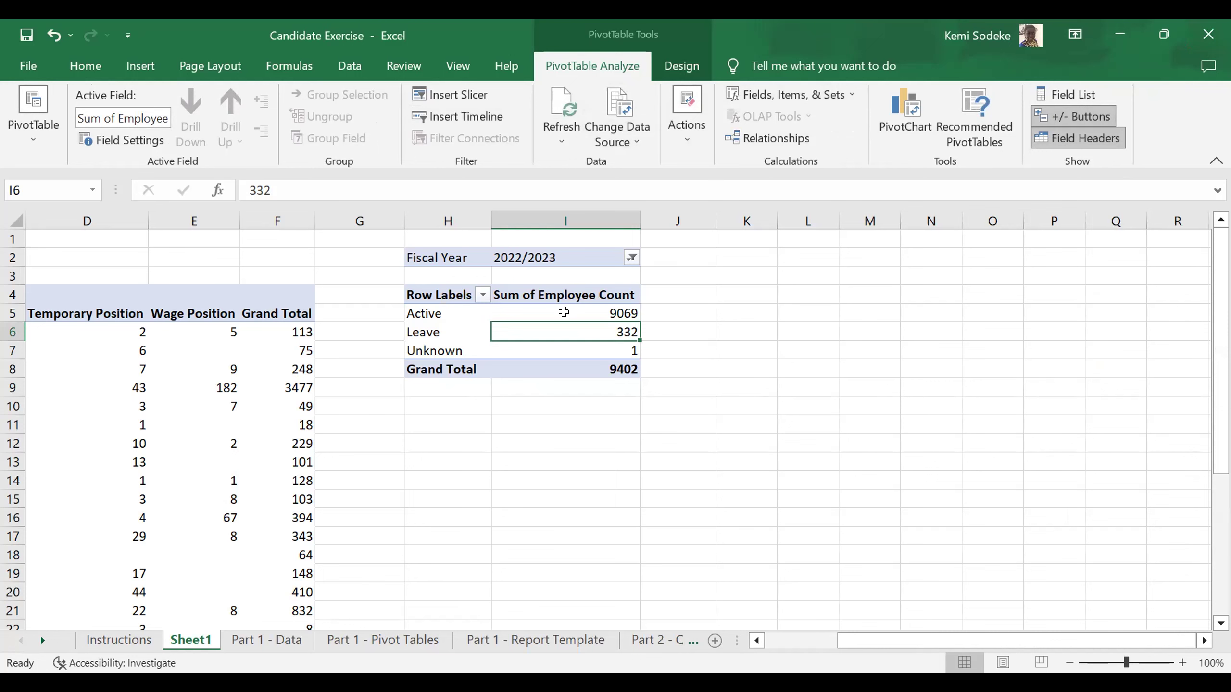
# Insert a pie PivotChart from the Employee Status pivot table, place it beside the table and resize it to about 10.45 × 6.75 cm
pyautogui.click(900, 108)
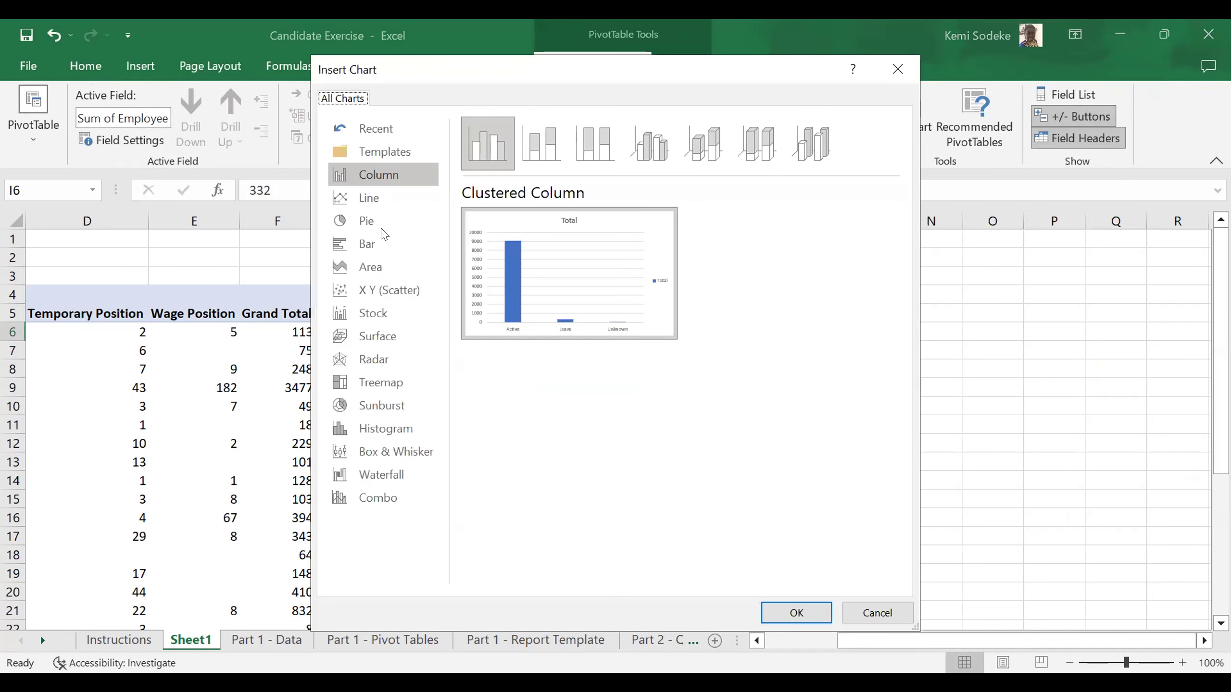
pyautogui.click(368, 221)
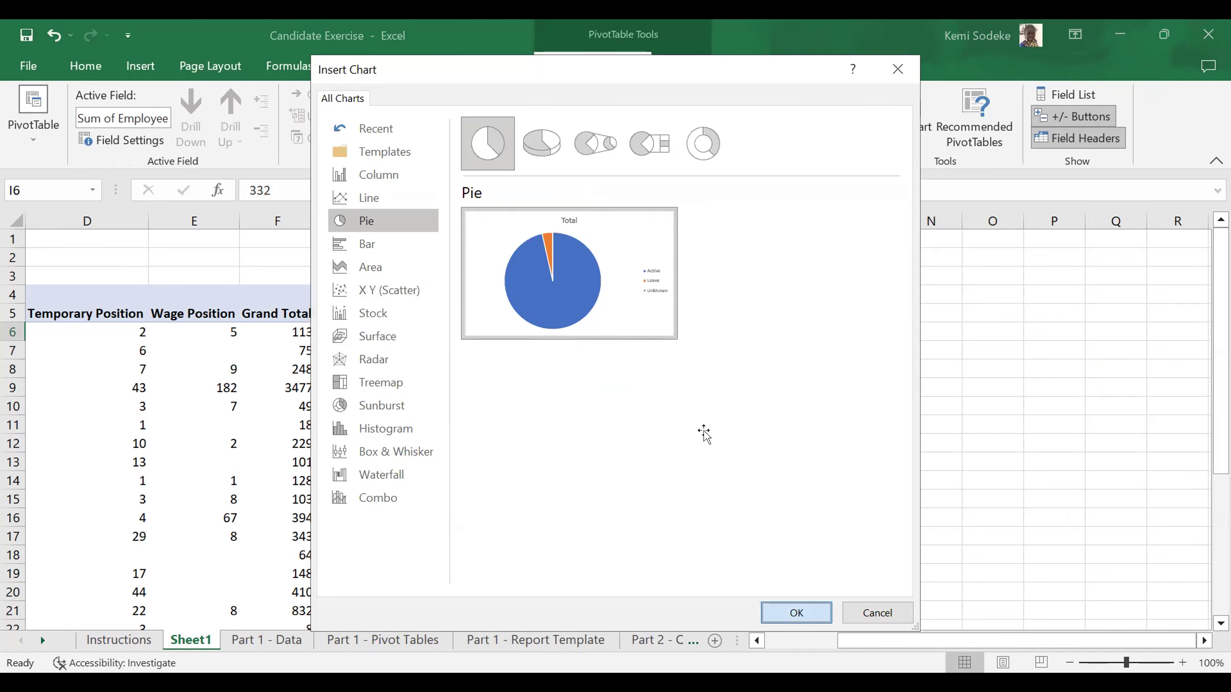
pyautogui.press('Return')
pyautogui.moveTo(577, 328)
pyautogui.mouseDown()
pyautogui.moveTo(819, 333)
pyautogui.moveTo(847, 266)
pyautogui.mouseUp()
pyautogui.moveTo(1114, 508); pyautogui.dragTo(1041, 480)
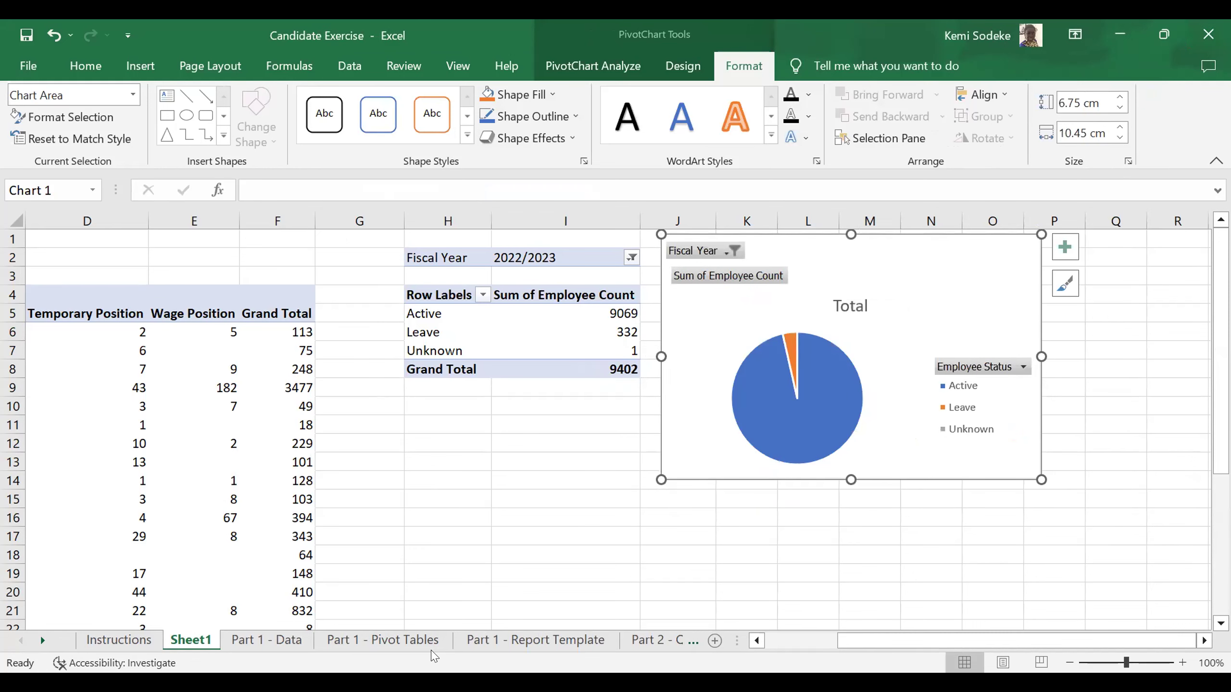
# Unmerge the active and leave pie chart placeholder starting at F19 on the Part 1 - Report Template sheet
pyautogui.click(538, 641)
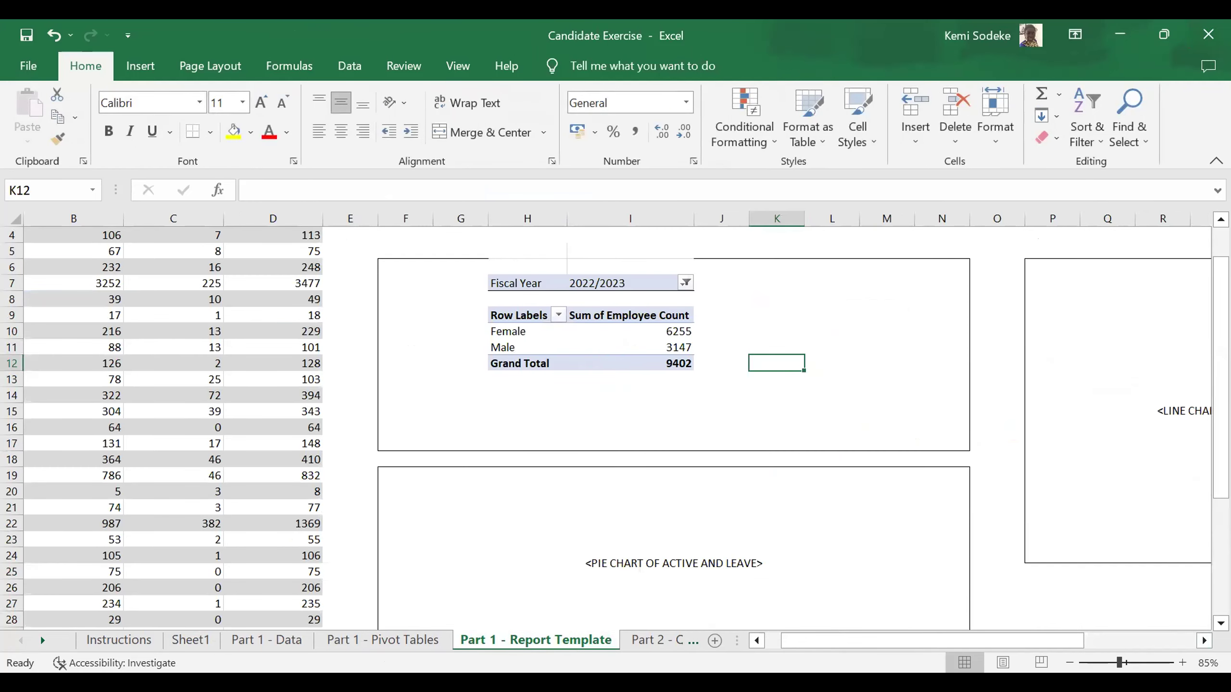
pyautogui.click(1205, 641)
pyautogui.click(1204, 641)
pyautogui.scroll(1, 804, 549)
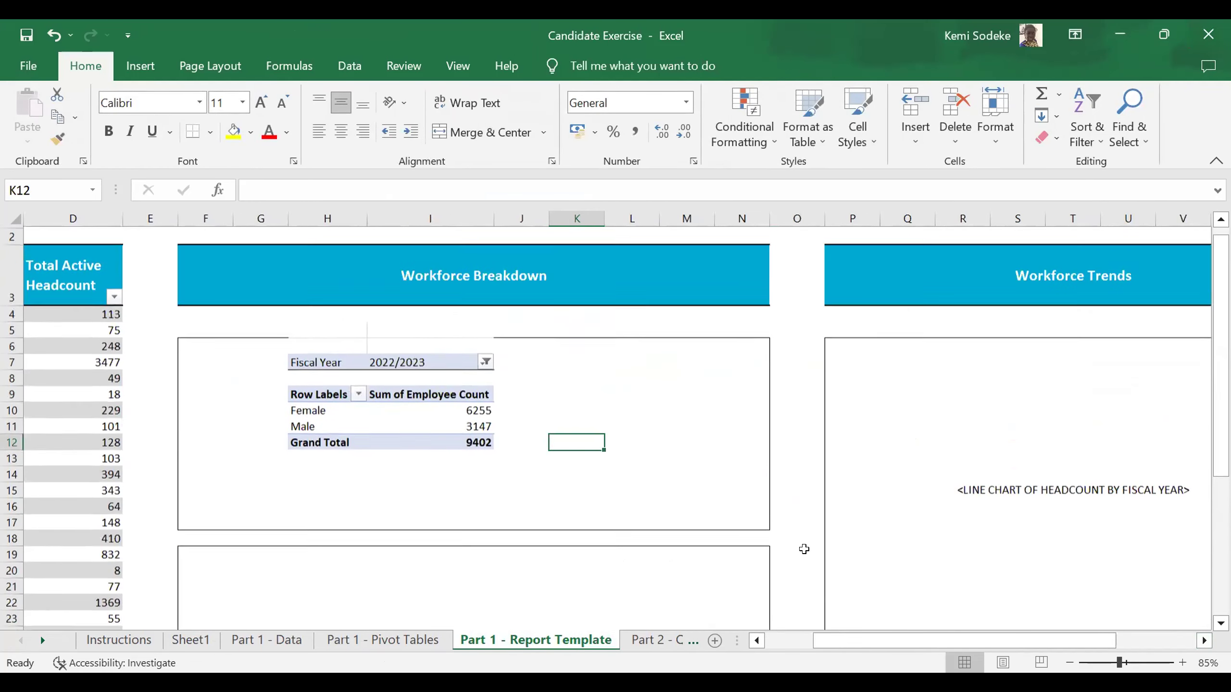
pyautogui.scroll(1, 804, 549)
pyautogui.click(1221, 623)
pyautogui.click(1220, 623)
pyautogui.click(1220, 623)
pyautogui.click(1221, 623)
pyautogui.scroll(-3, 1221, 623)
pyautogui.click(384, 381)
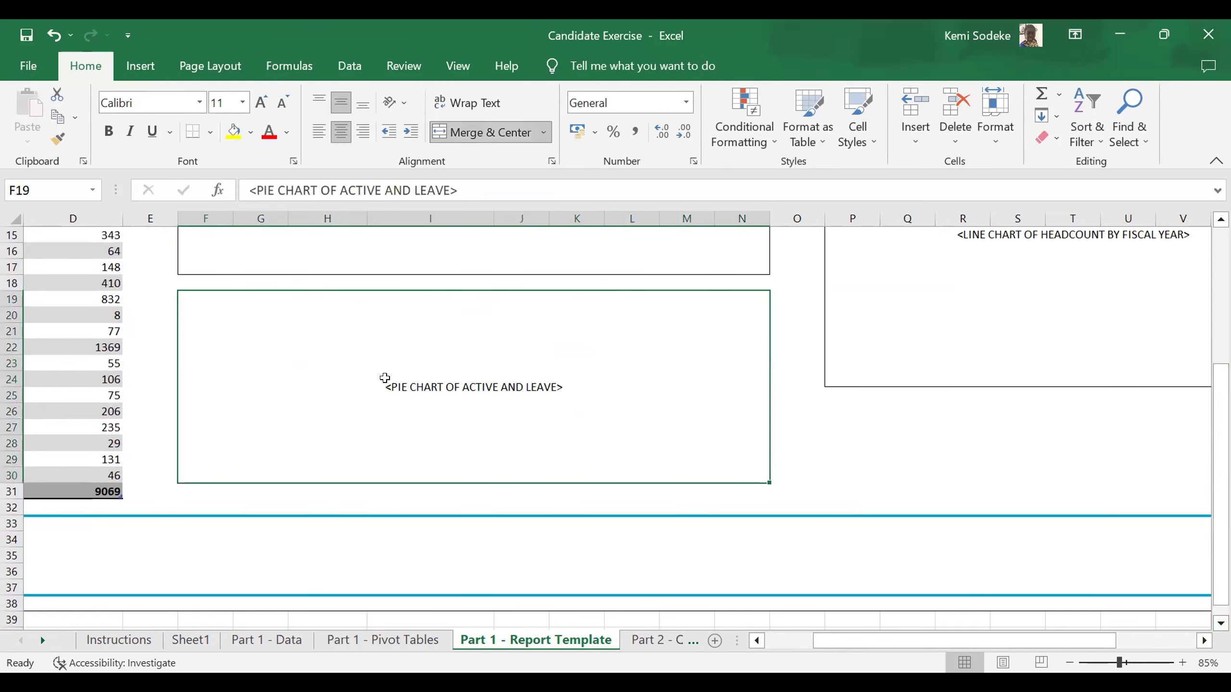
pyautogui.click(486, 132)
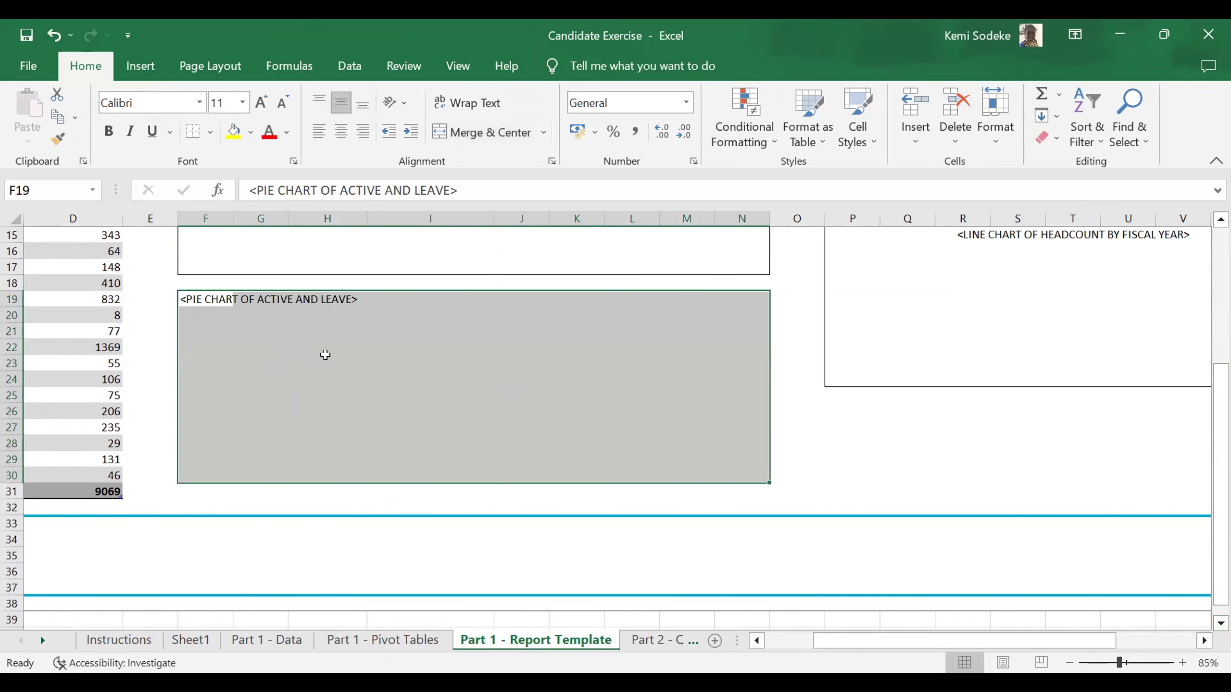
# Copy the Employee Status pie chart from Sheet1 into the pie chart box on the Part 1 - Report Template sheet
pyautogui.click(193, 640)
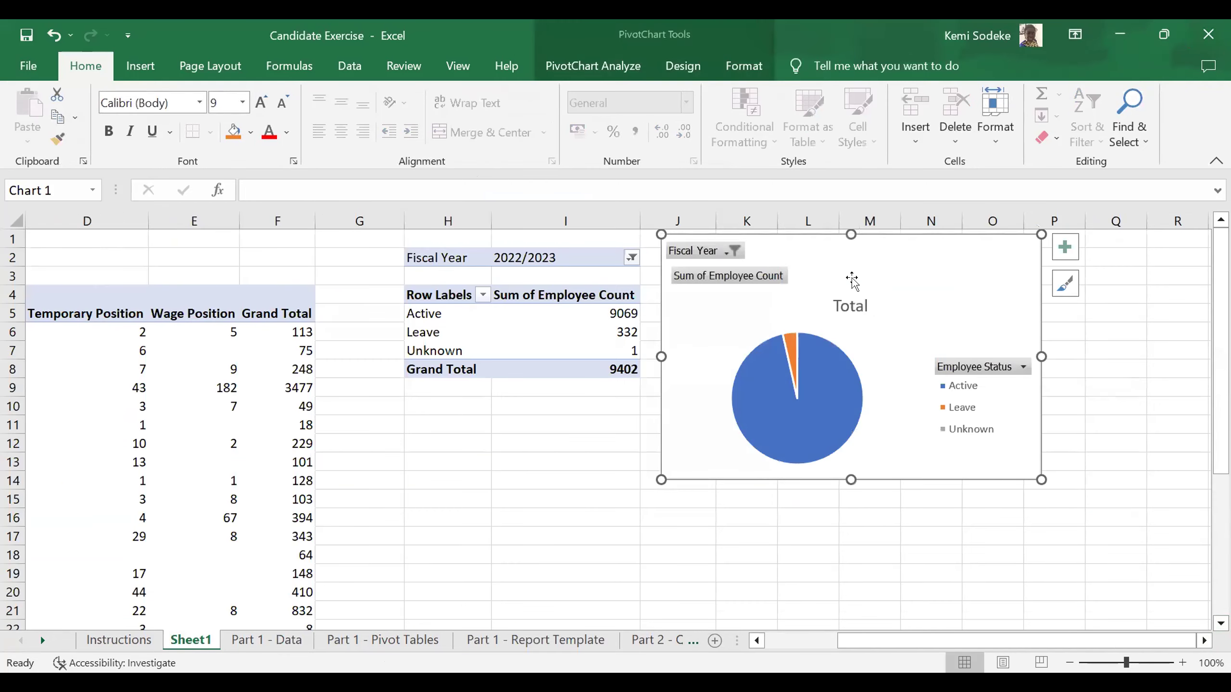
pyautogui.rightClick(796, 242)
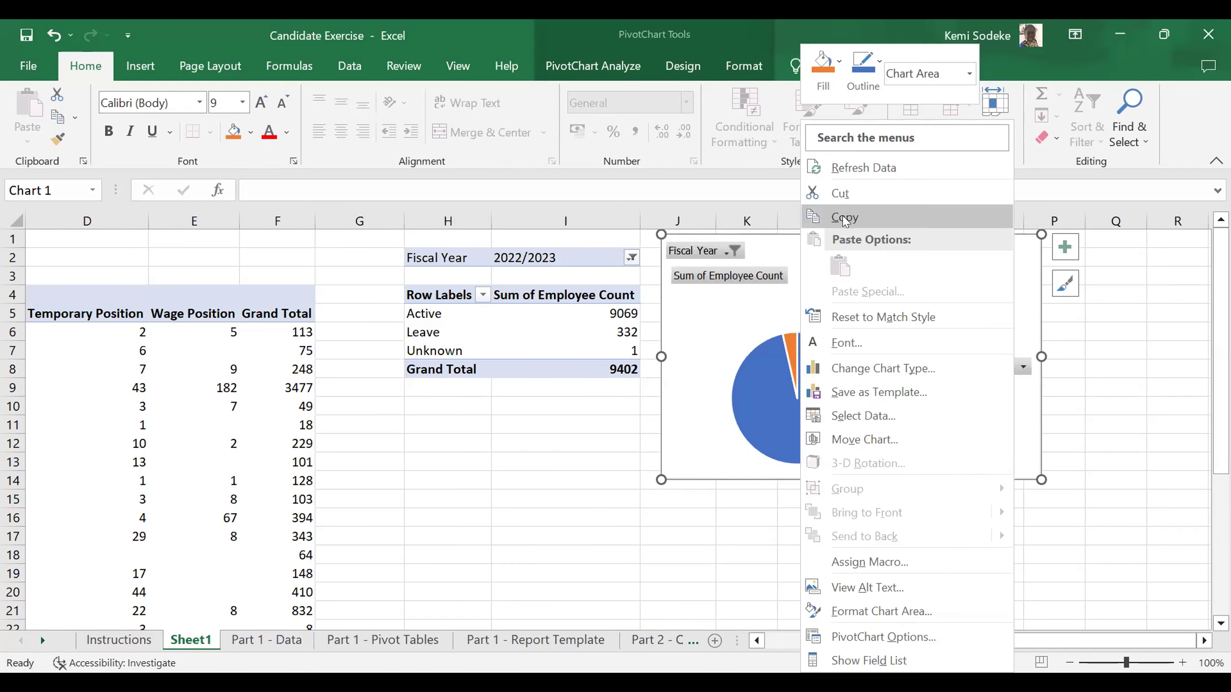
pyautogui.press('c')
pyautogui.click(536, 640)
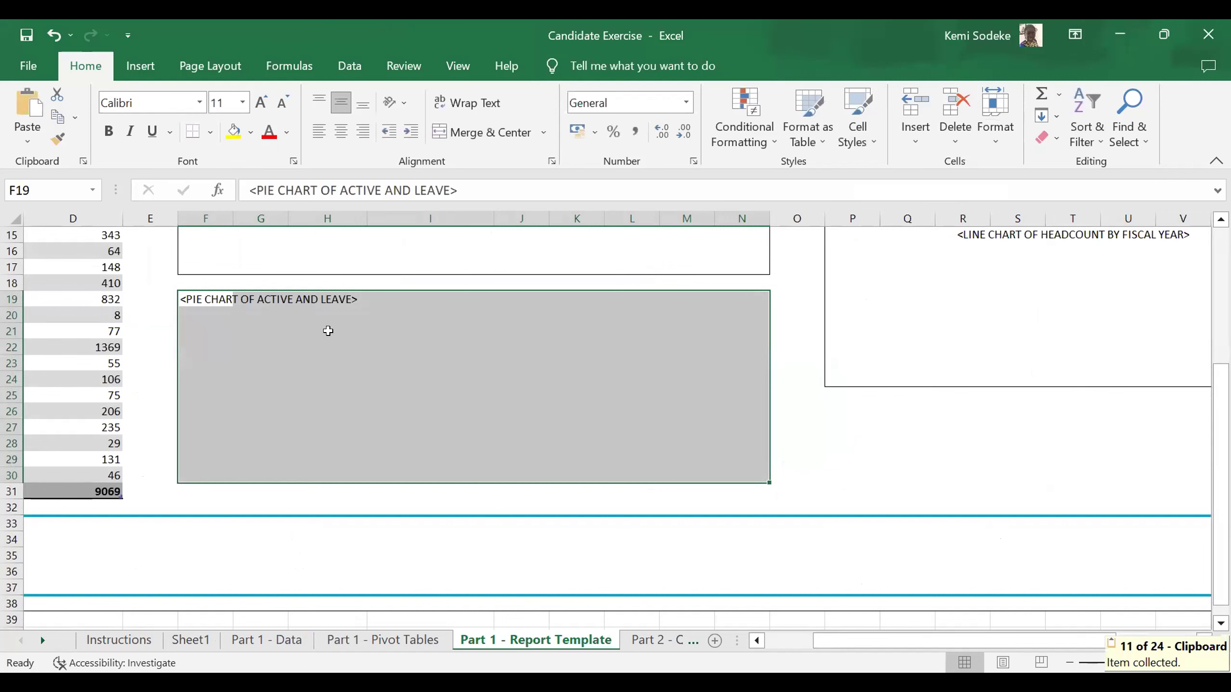
pyautogui.rightClick(328, 331)
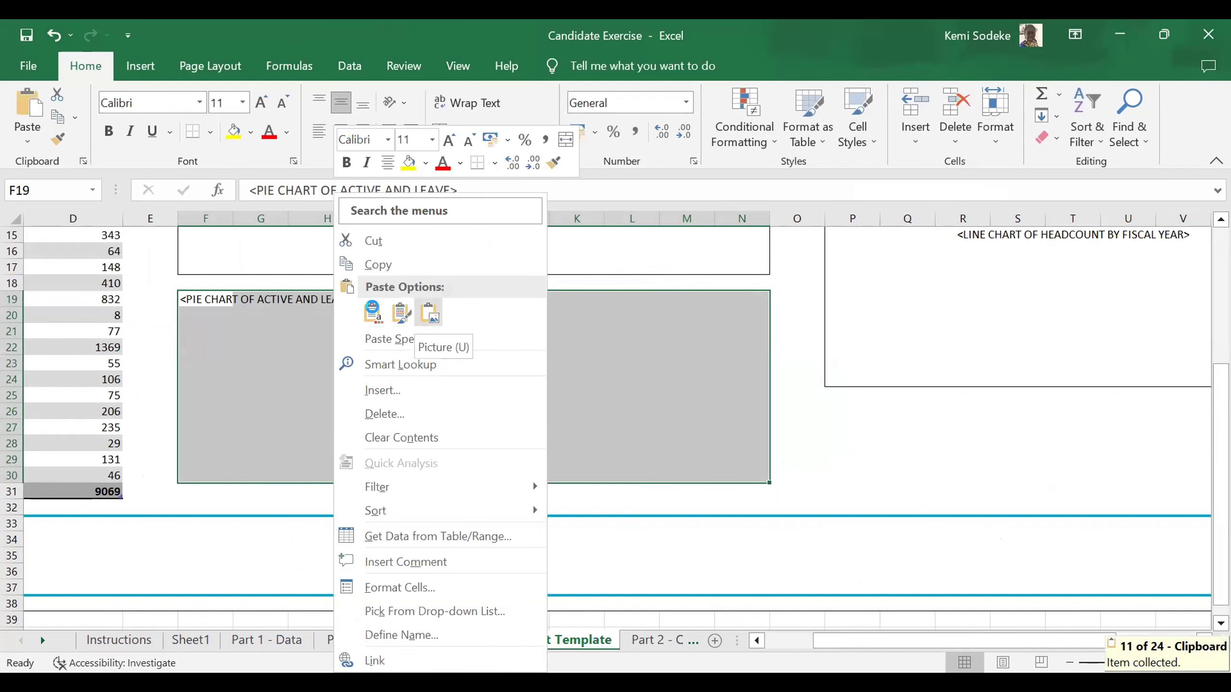
pyautogui.click(373, 313)
# Shrink the pasted pie chart and position it centrally inside the report's pie chart box
pyautogui.moveTo(407, 344); pyautogui.dragTo(477, 338)
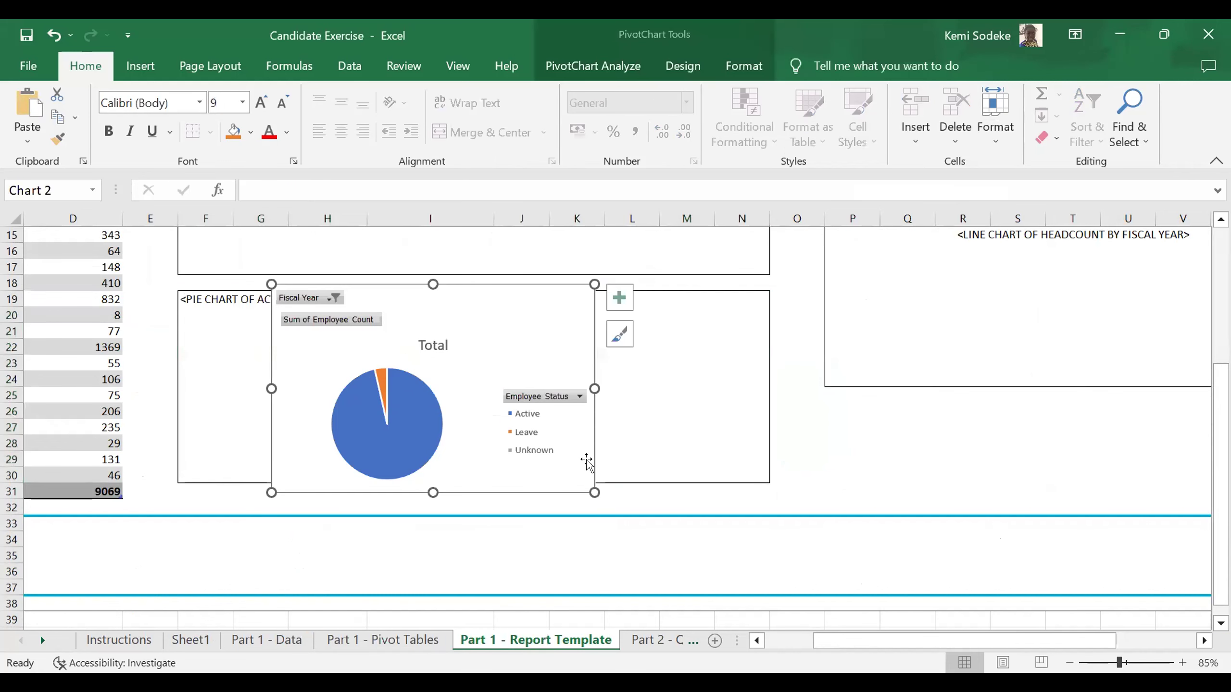
pyautogui.moveTo(583, 490); pyautogui.dragTo(567, 468)
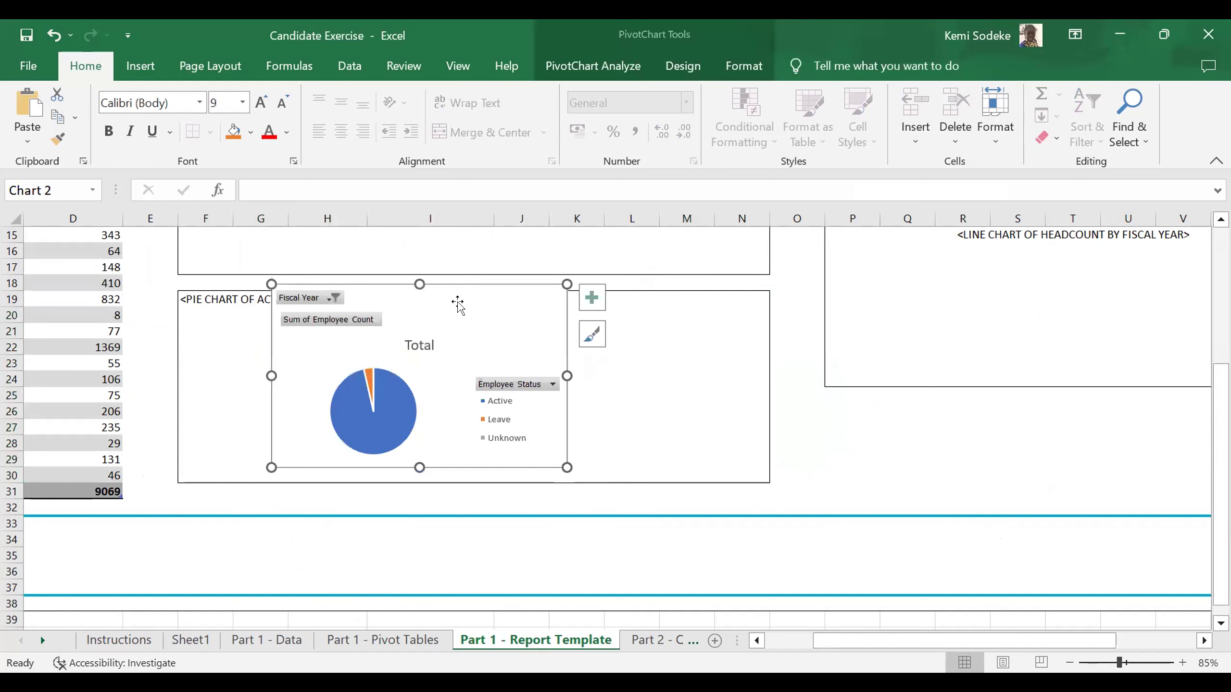
pyautogui.moveTo(471, 308); pyautogui.dragTo(548, 321)
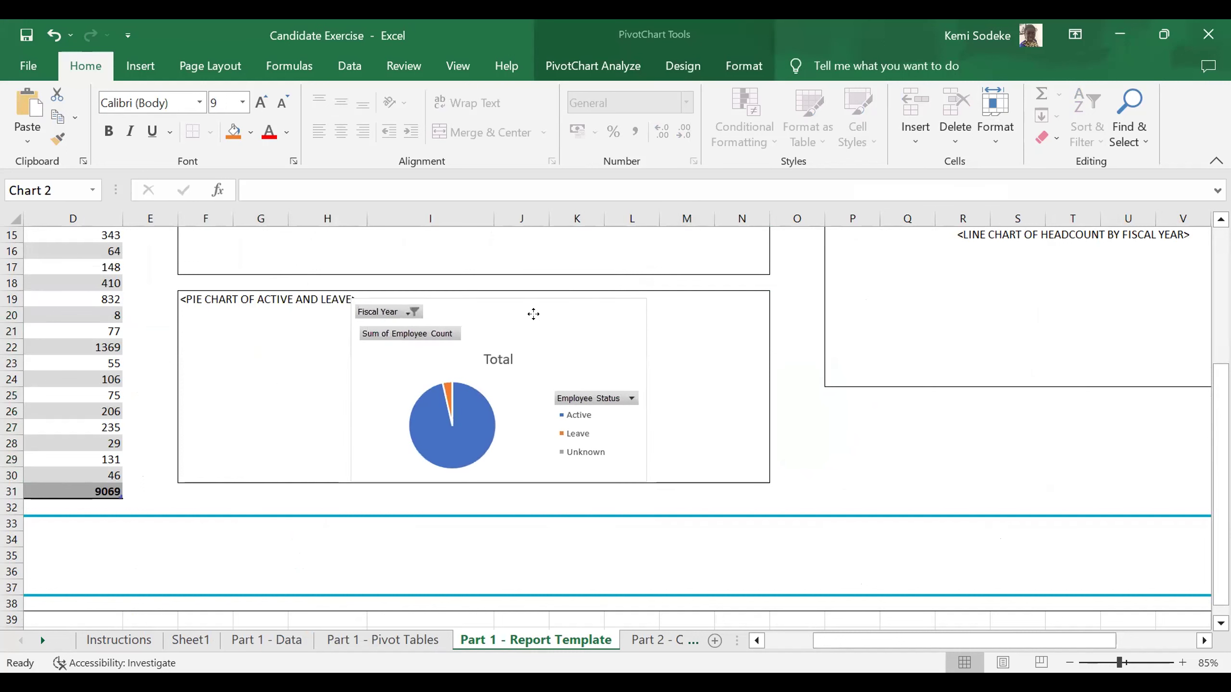
pyautogui.click(692, 407)
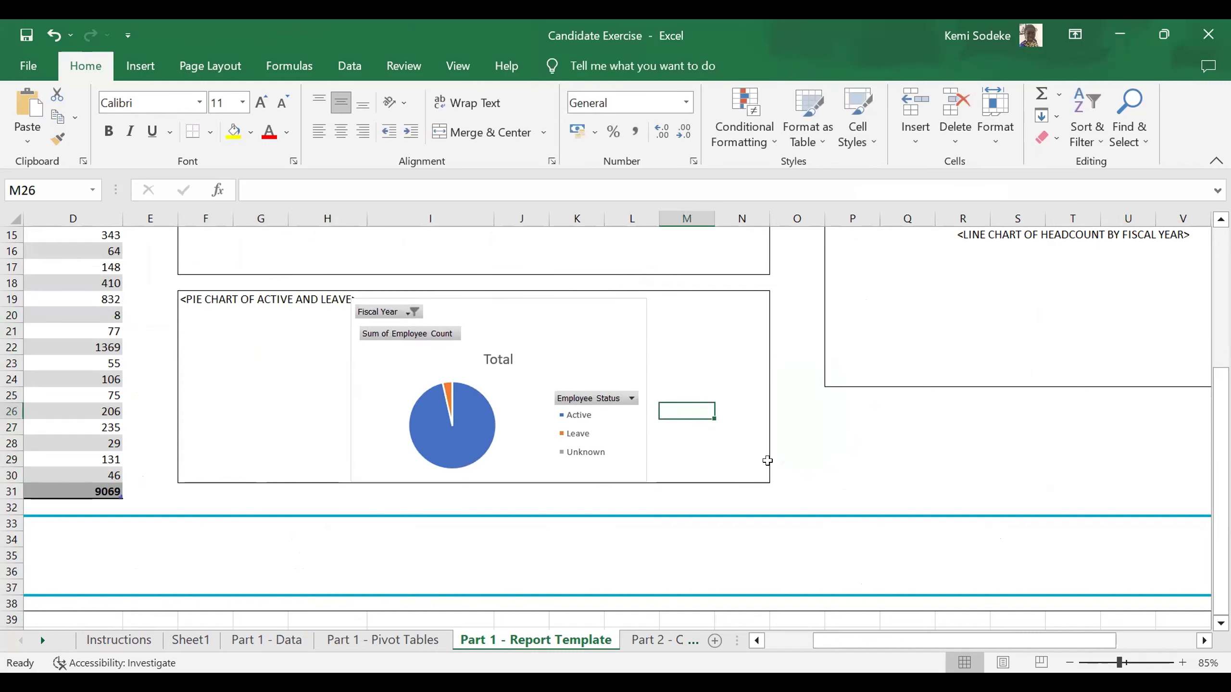
# Apply the grey gradient chart style with dark percentage labels to the report's pie chart
pyautogui.moveTo(1221, 391); pyautogui.dragTo(1207, 300)
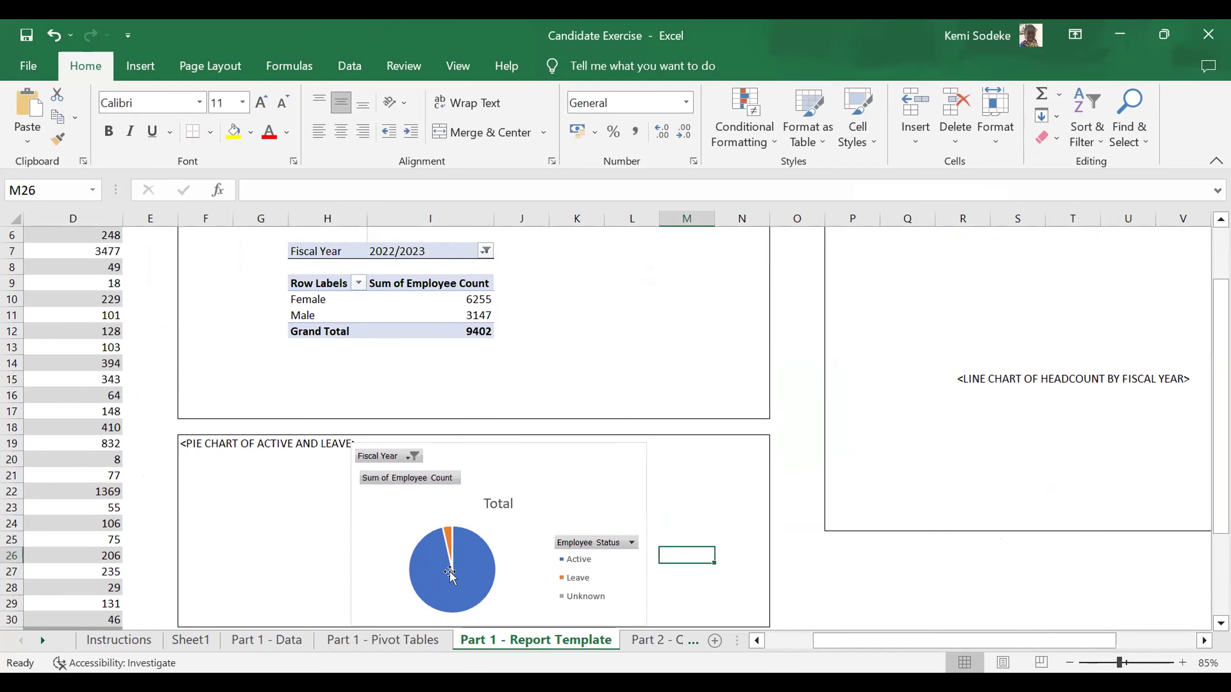
pyautogui.click(450, 572)
pyautogui.click(670, 492)
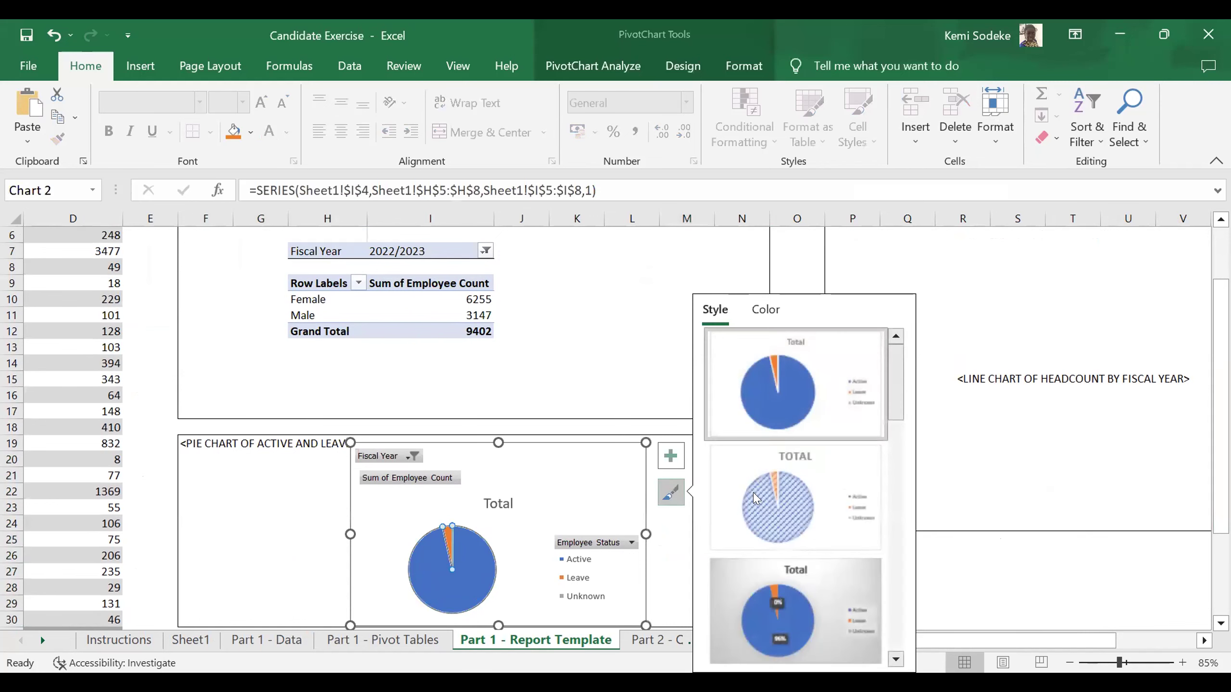
pyautogui.click(886, 655)
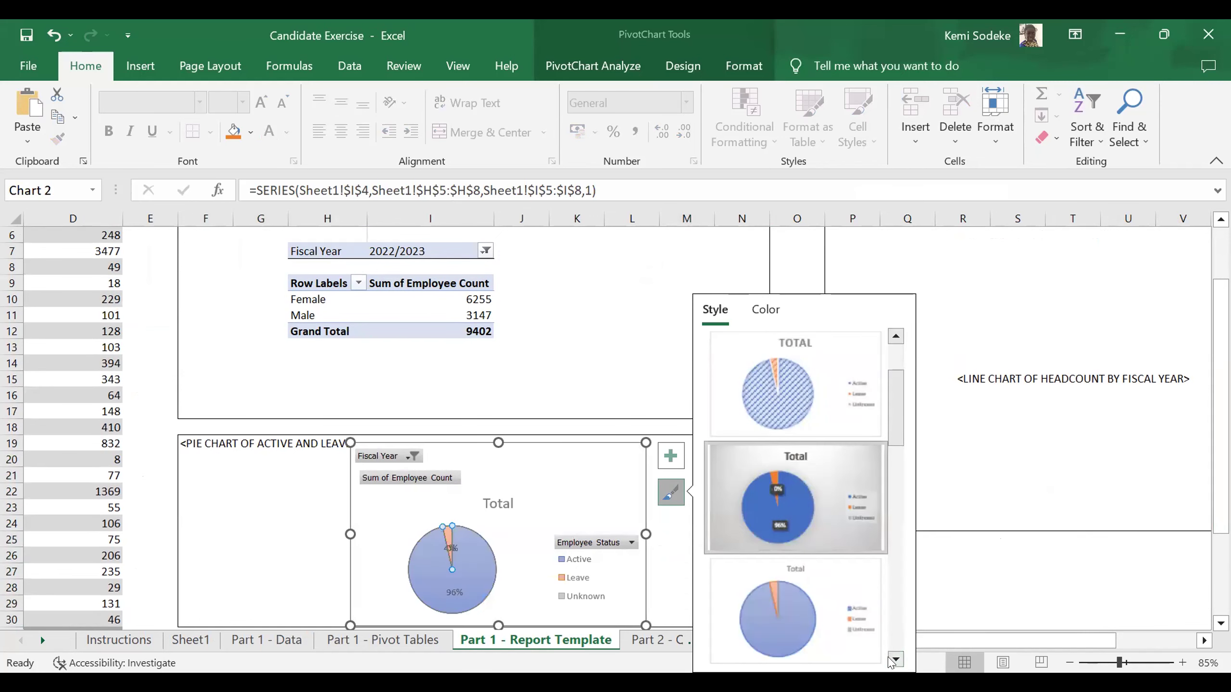
pyautogui.click(895, 660)
pyautogui.click(895, 659)
pyautogui.click(895, 659)
pyautogui.click(794, 497)
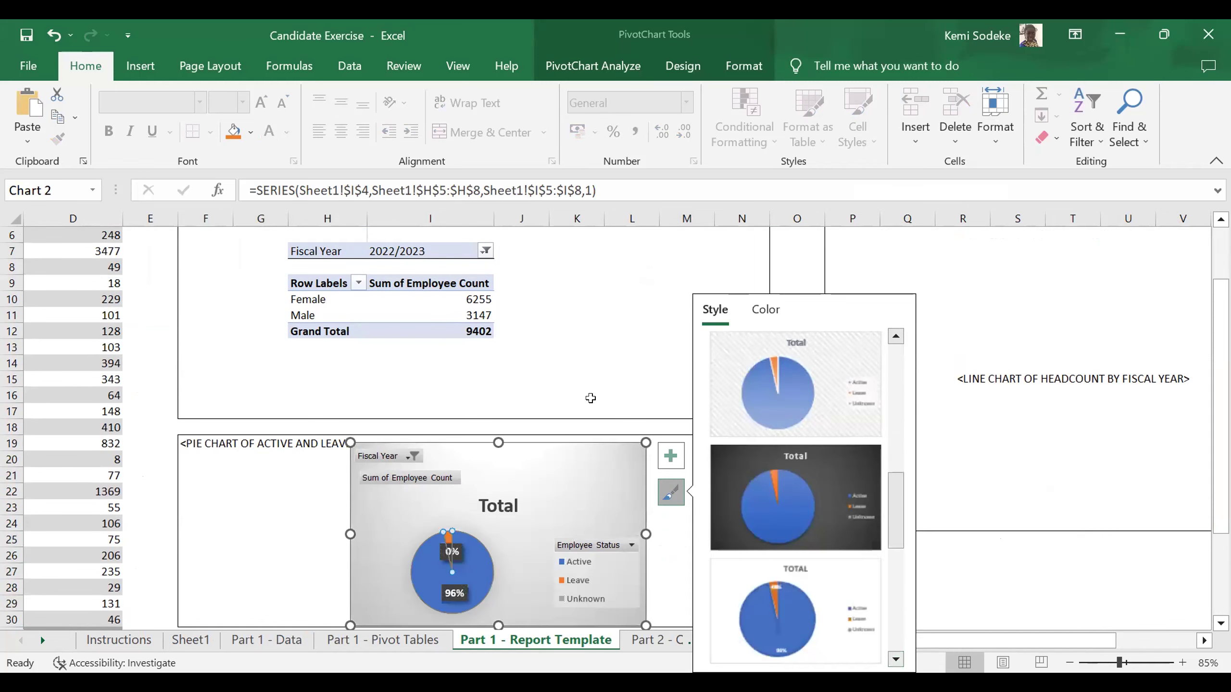
pyautogui.click(603, 363)
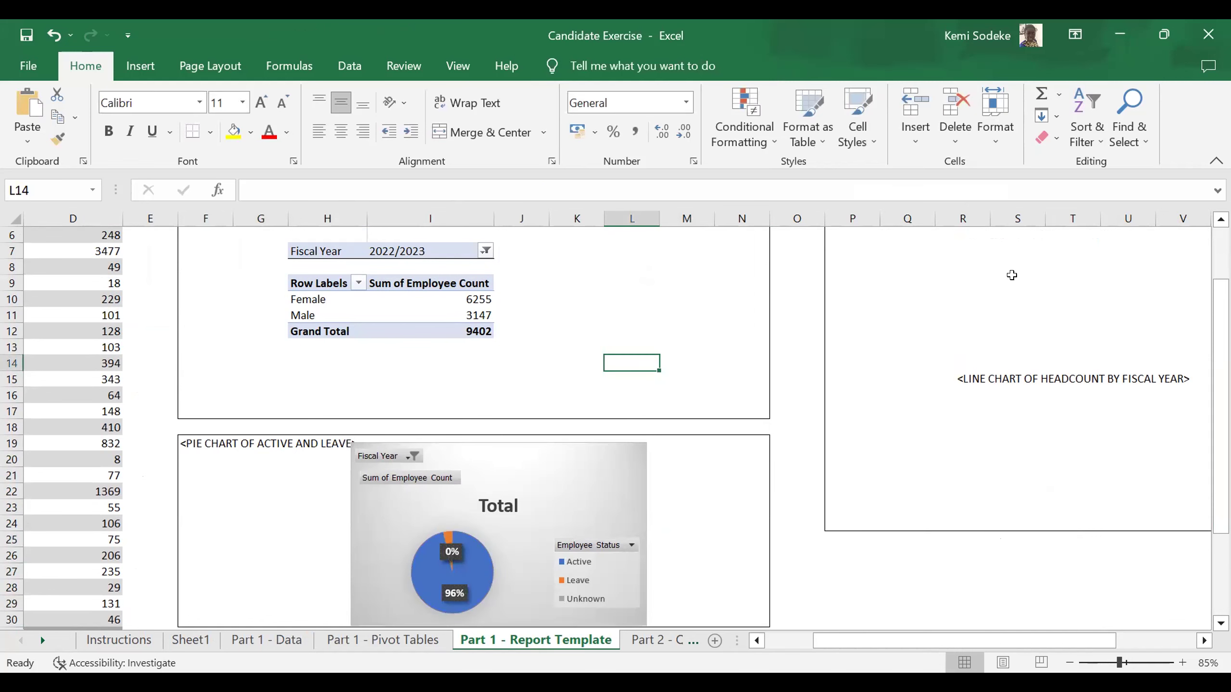
# Check the line chart requirement on the Instructions sheet and delete the original pie chart from Sheet1
pyautogui.scroll(2, 614, 428)
pyautogui.scroll(-1, 615, 428)
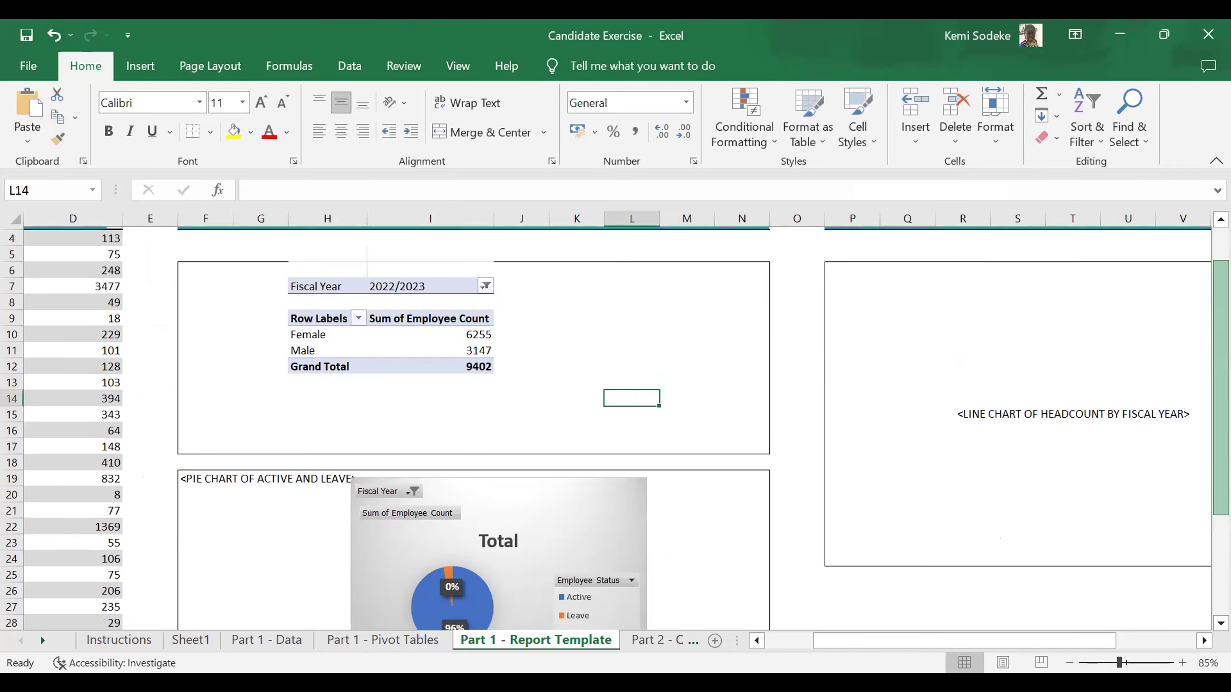
pyautogui.click(112, 638)
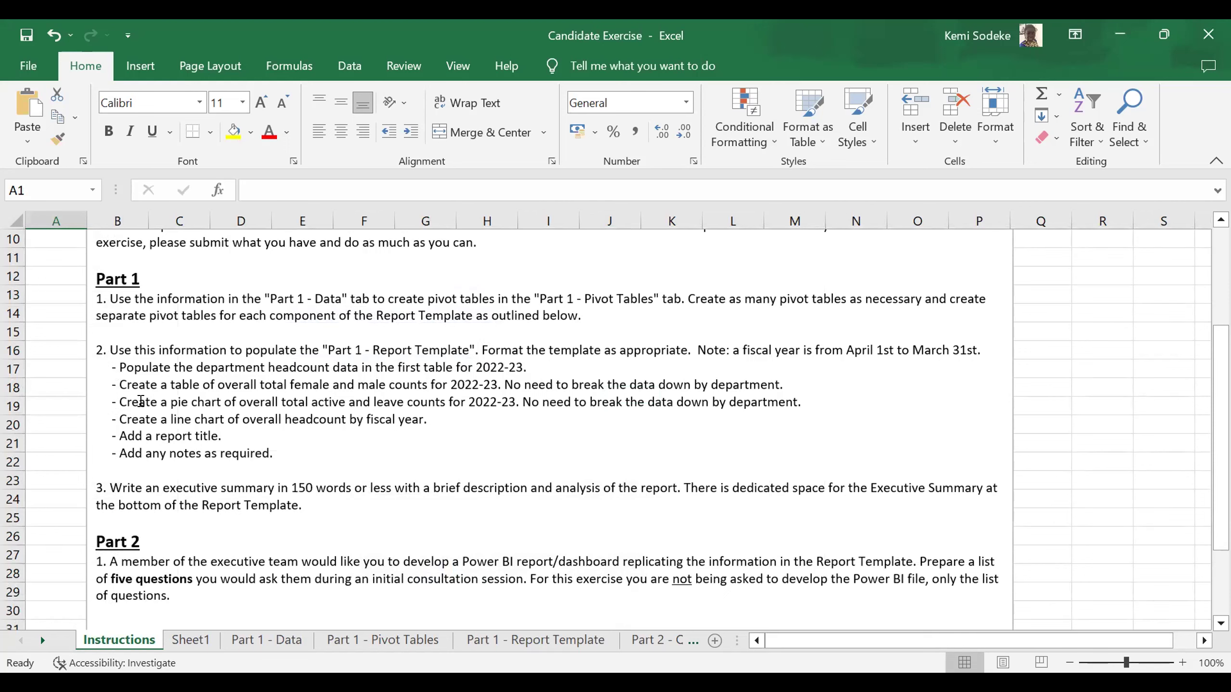
pyautogui.click(191, 640)
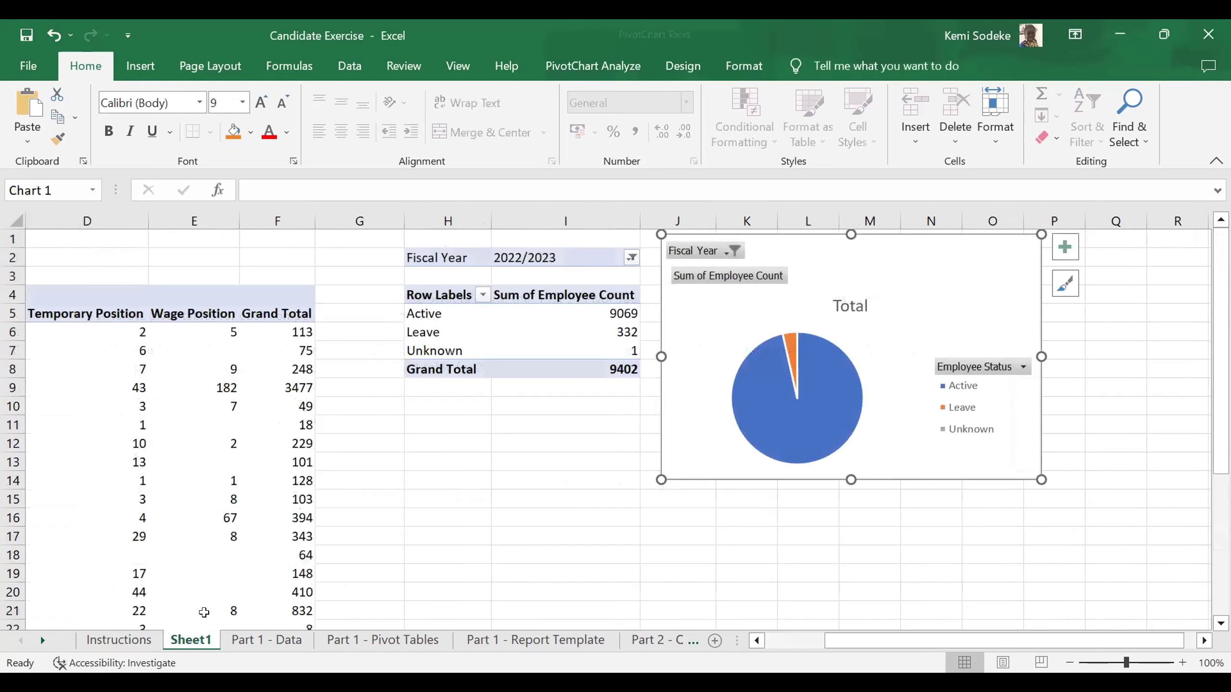
pyautogui.click(1197, 641)
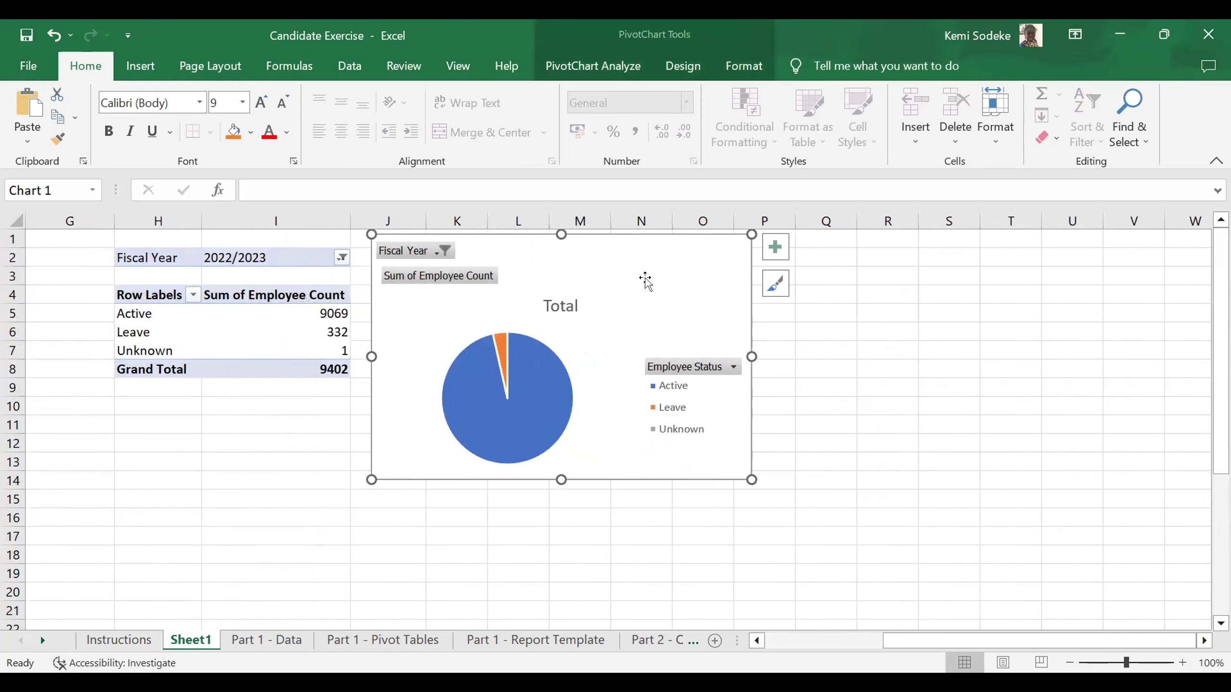
pyautogui.press('Delete')
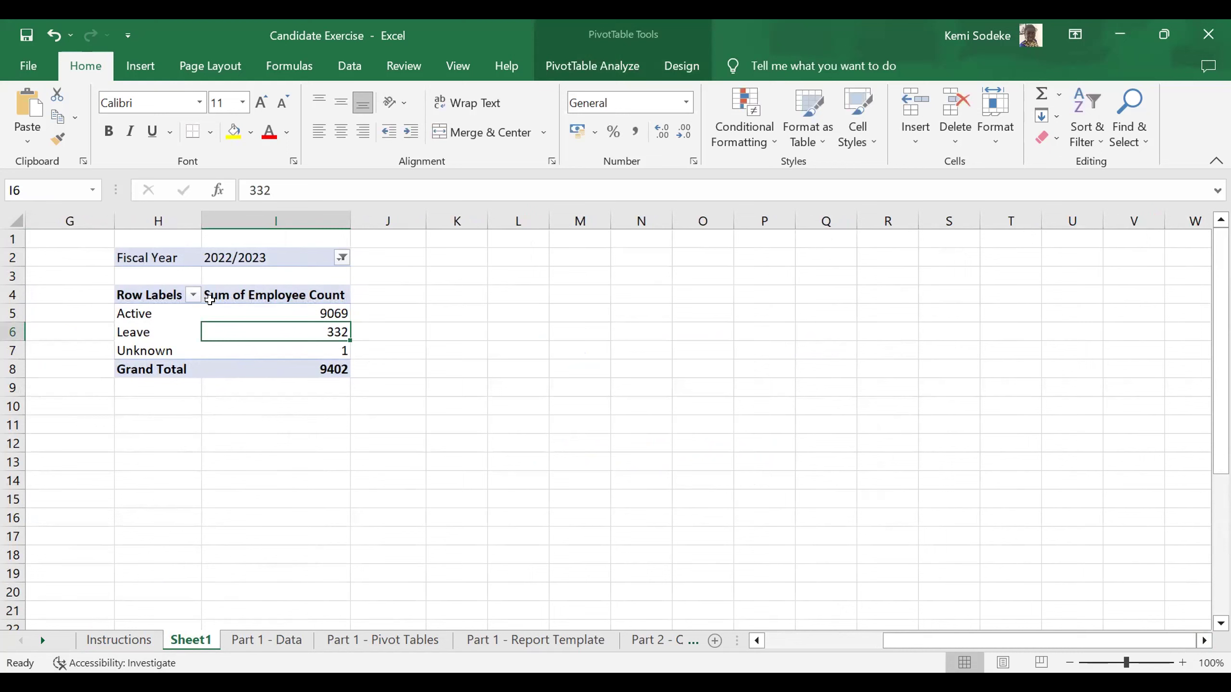
# Copy the Employee Status pivot table to K2 on Sheet1 and widen the copy's columns
pyautogui.click(150, 219)
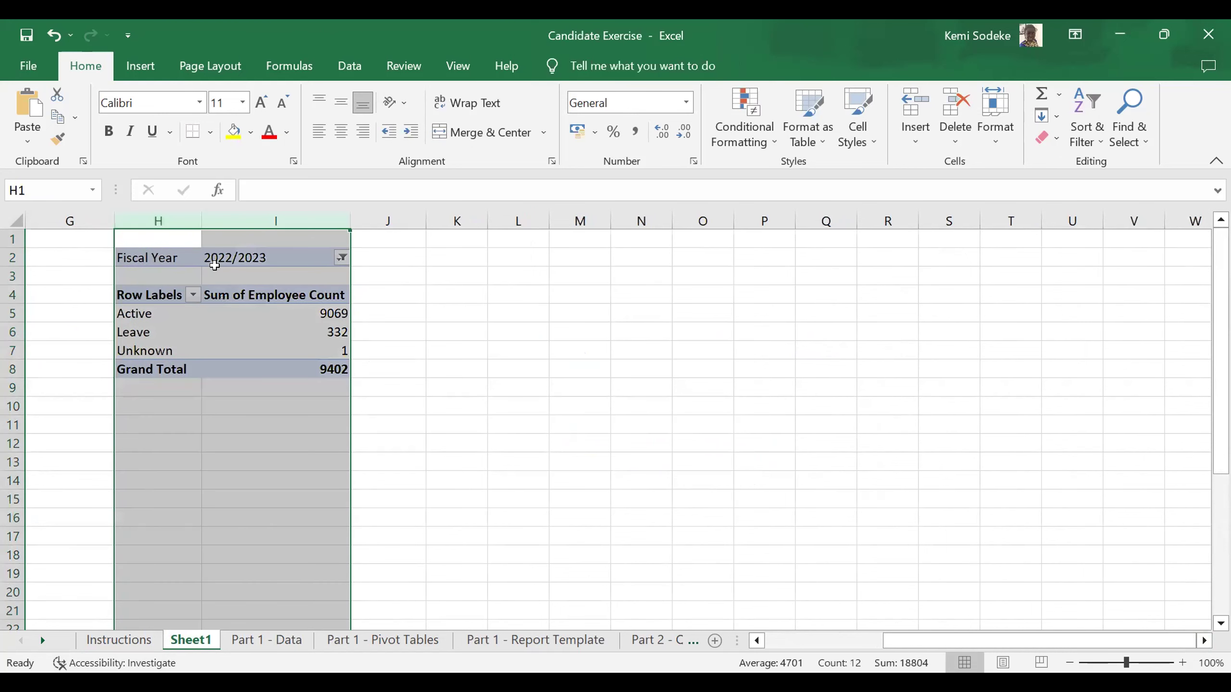
pyautogui.moveTo(291, 257); pyautogui.dragTo(165, 369)
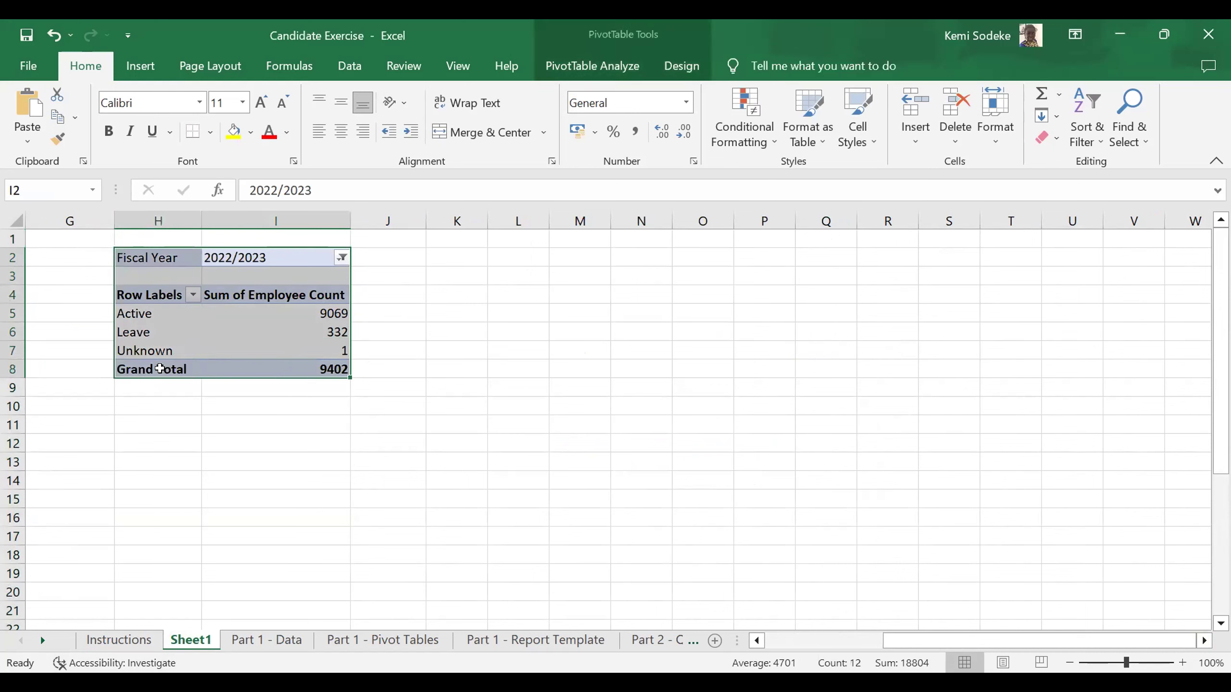
pyautogui.rightClick(165, 374)
pyautogui.click(216, 421)
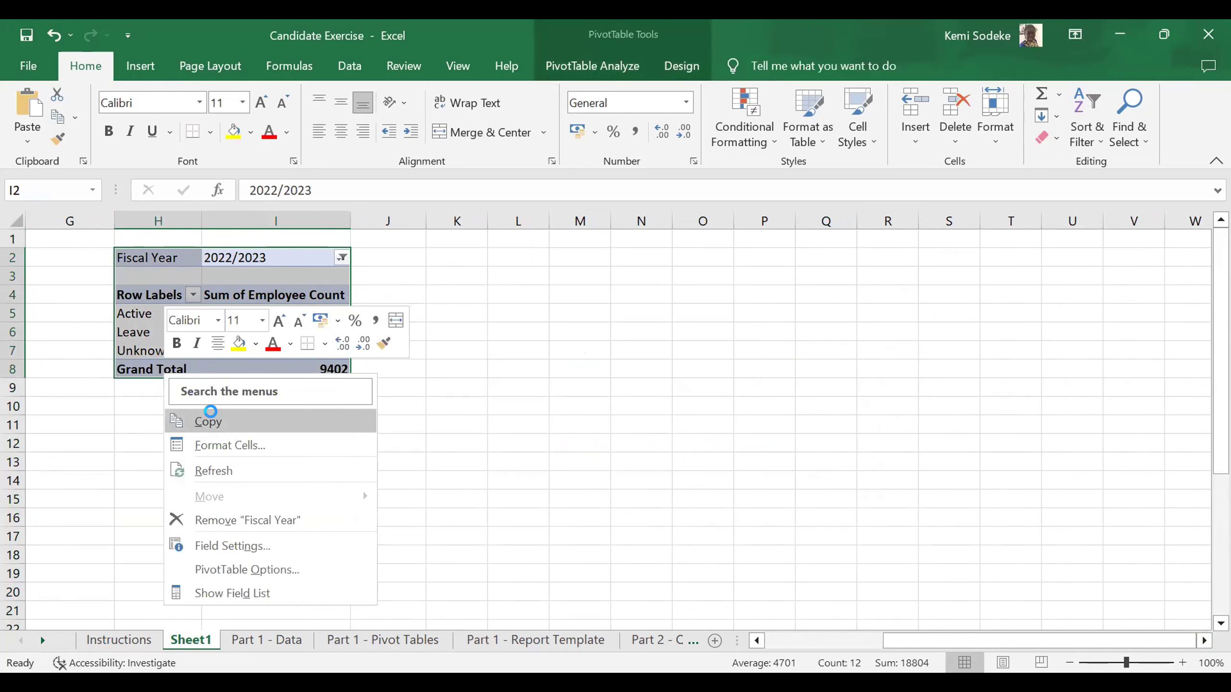
pyautogui.click(447, 249)
pyautogui.hotkey('ctrl', 'v')
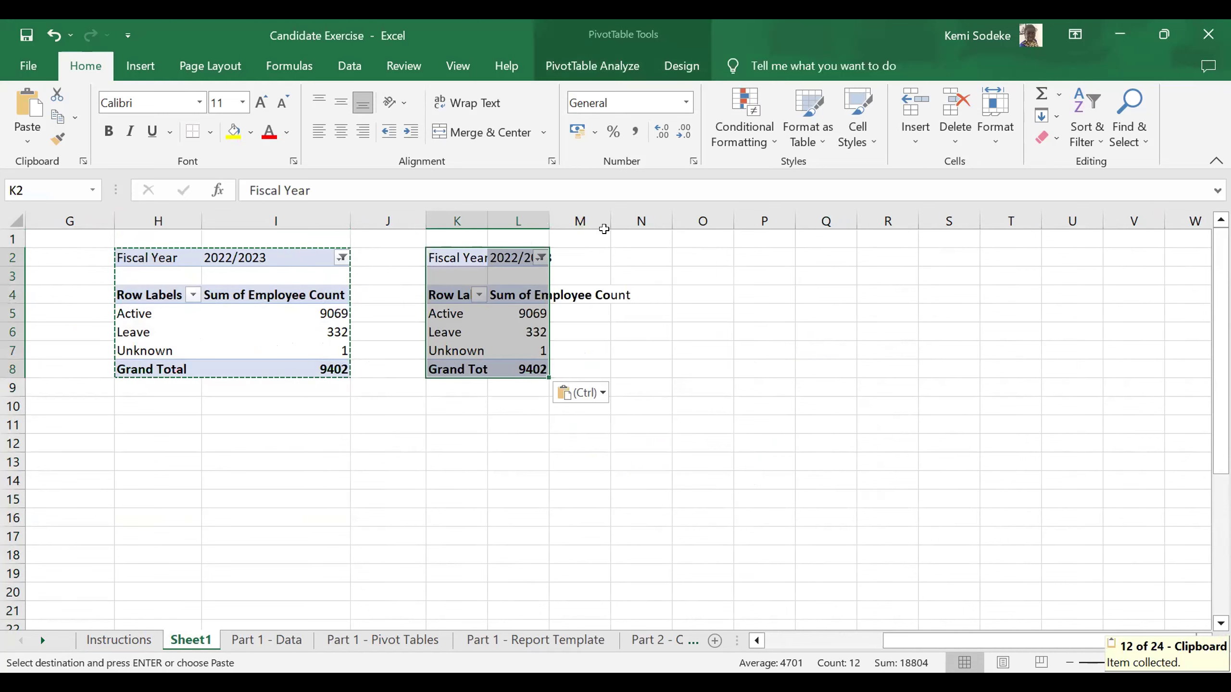
pyautogui.moveTo(544, 221); pyautogui.dragTo(608, 220)
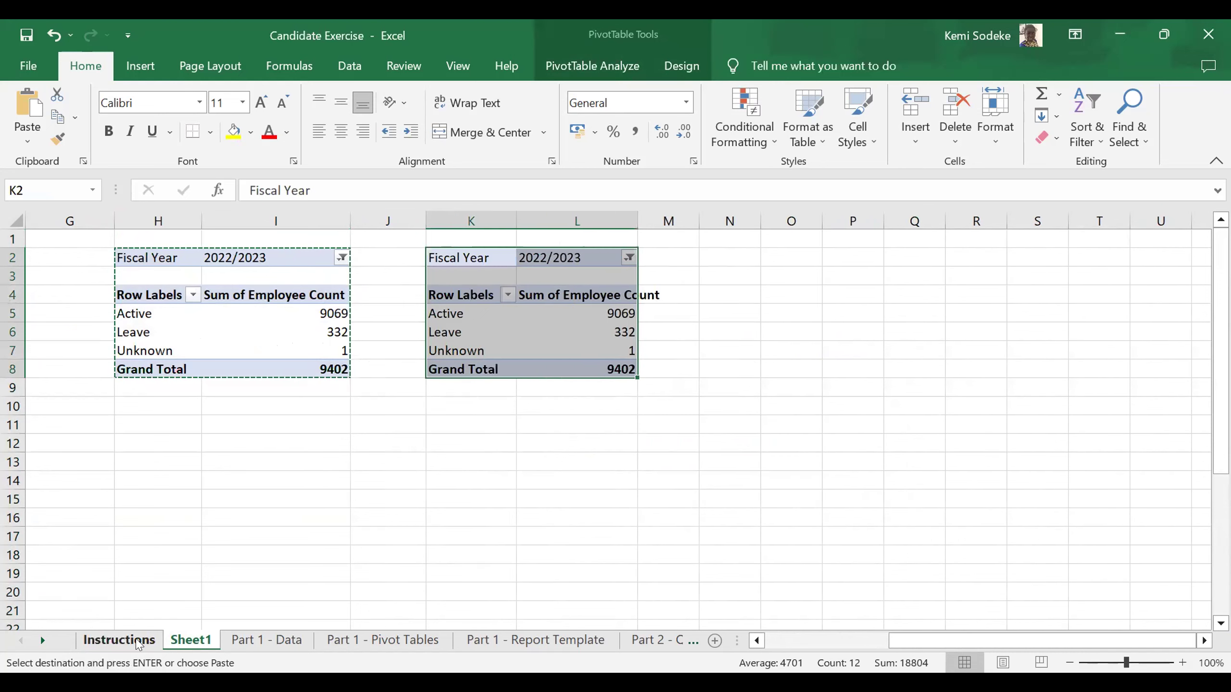
# Remove Employee Status from the copied pivot table and move Fiscal Year from its filters to its rows
pyautogui.click(118, 639)
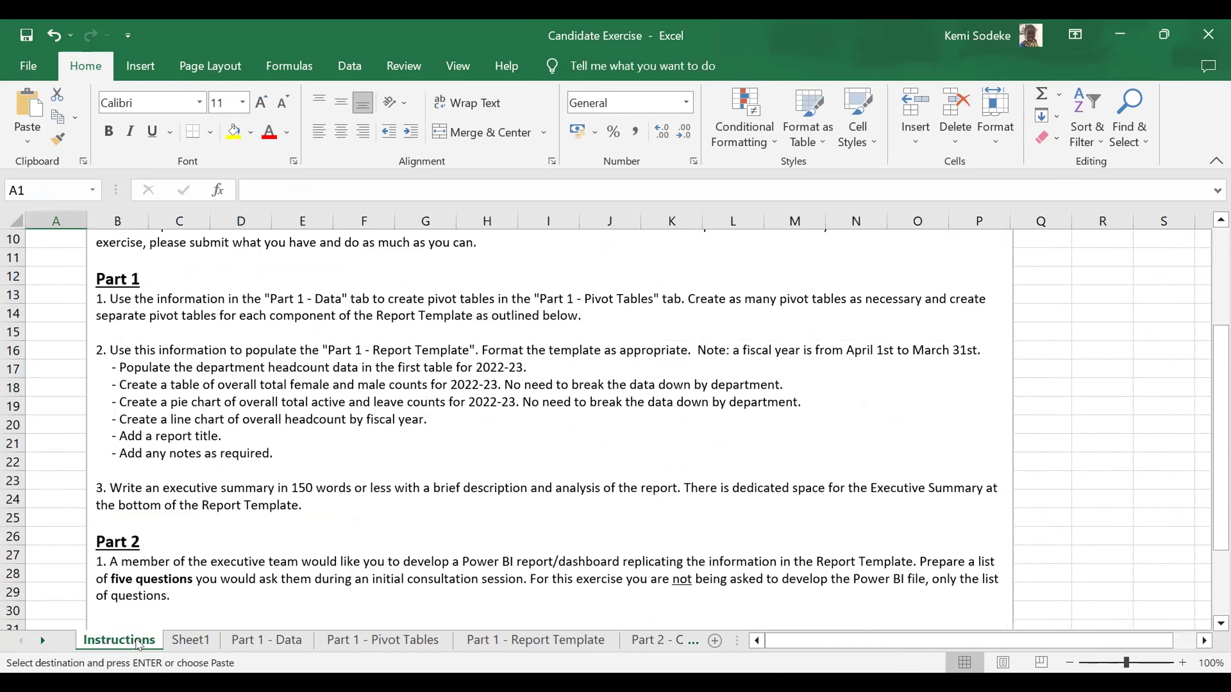
pyautogui.click(190, 640)
pyautogui.click(512, 306)
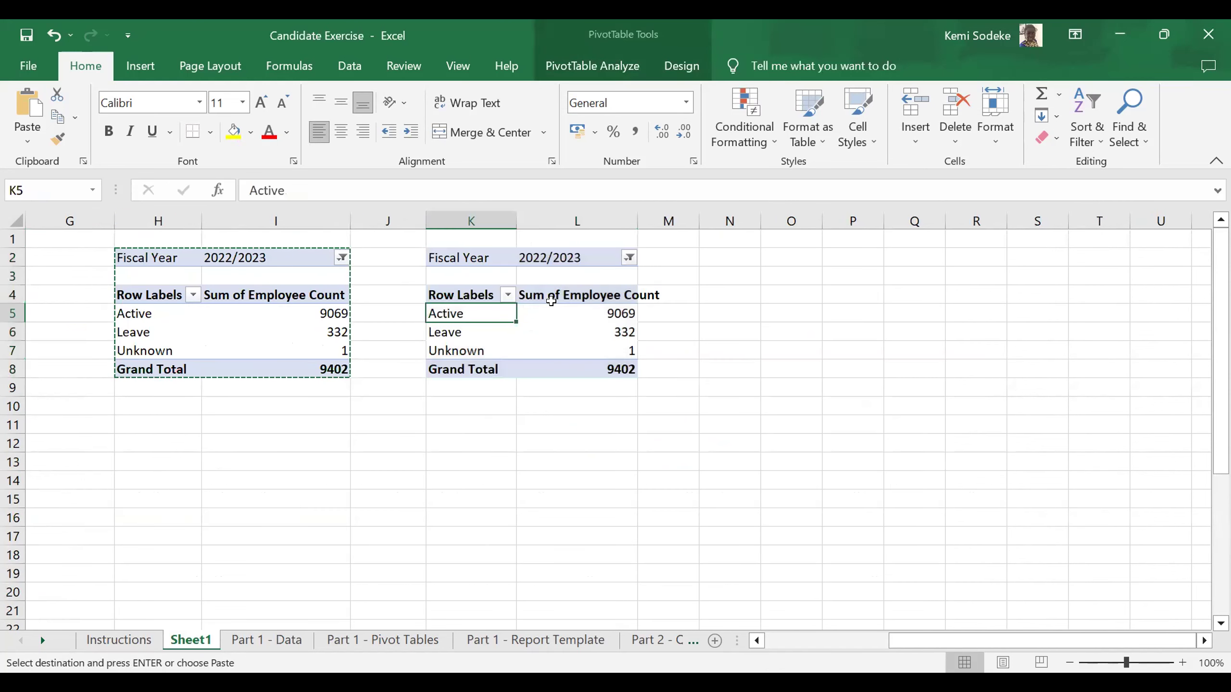
pyautogui.click(610, 58)
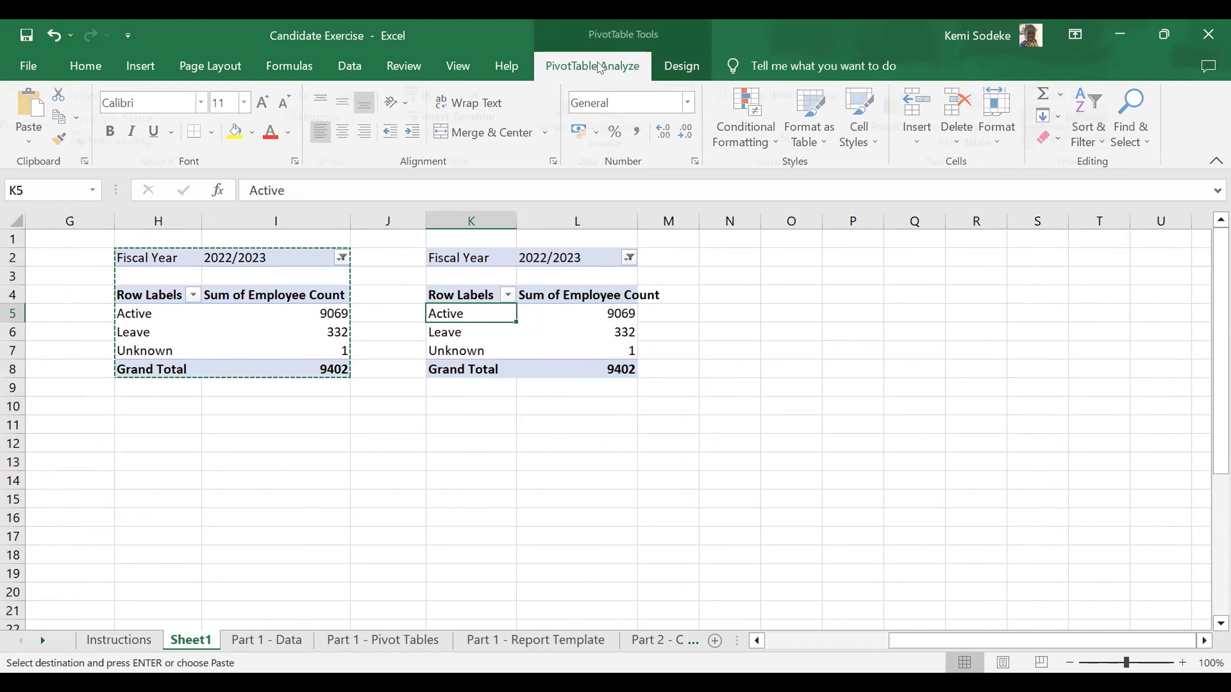
pyautogui.click(1076, 102)
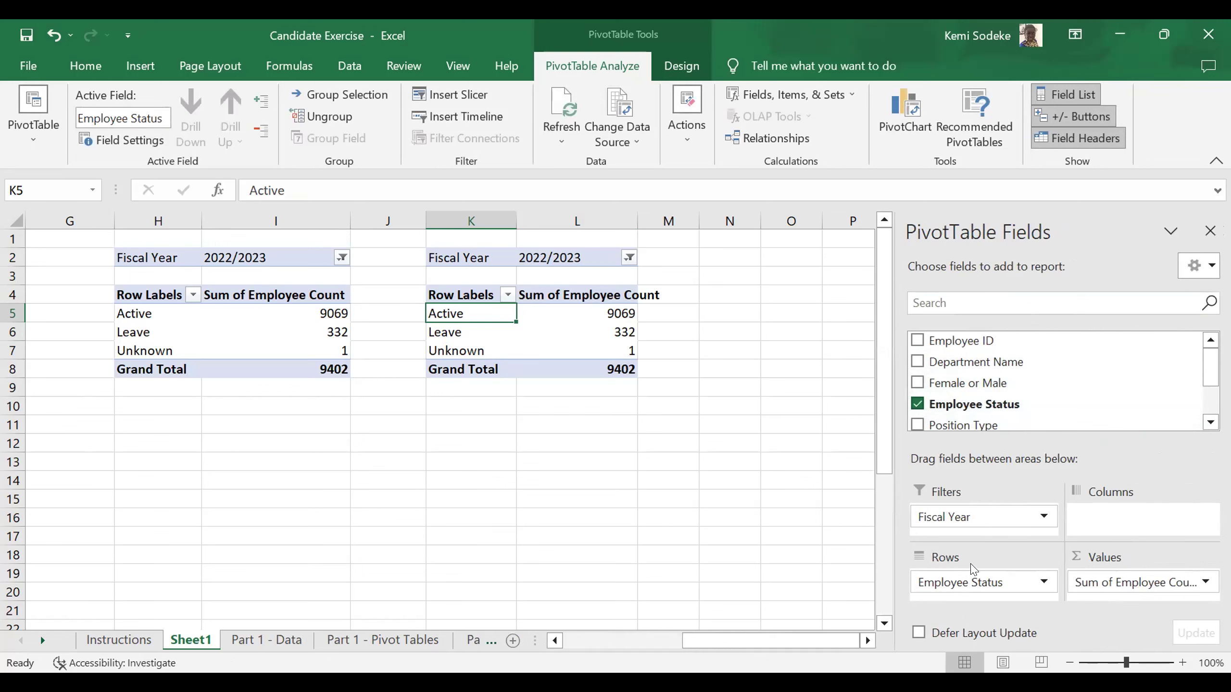
pyautogui.click(917, 404)
pyautogui.scroll(-3, 975, 378)
pyautogui.moveTo(975, 378); pyautogui.dragTo(984, 582)
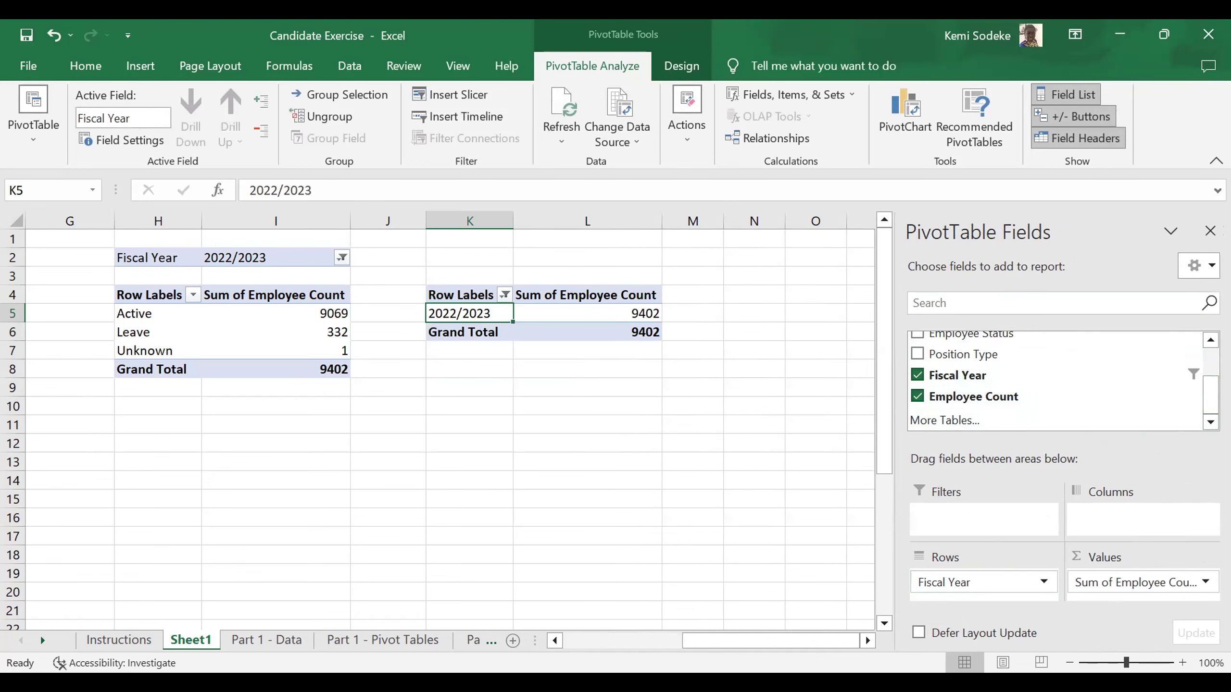
# Clear the 2022/2023 restriction in the copied pivot table so its rows include all fiscal years
pyautogui.click(1189, 376)
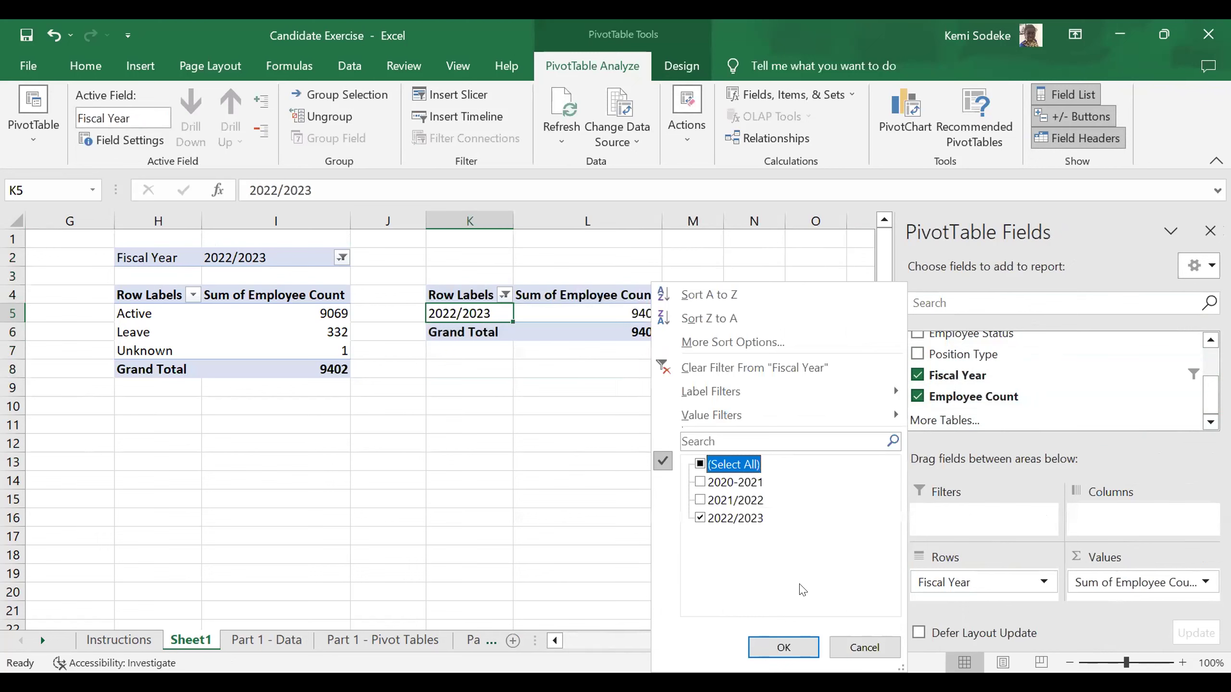
pyautogui.click(700, 464)
pyautogui.click(783, 647)
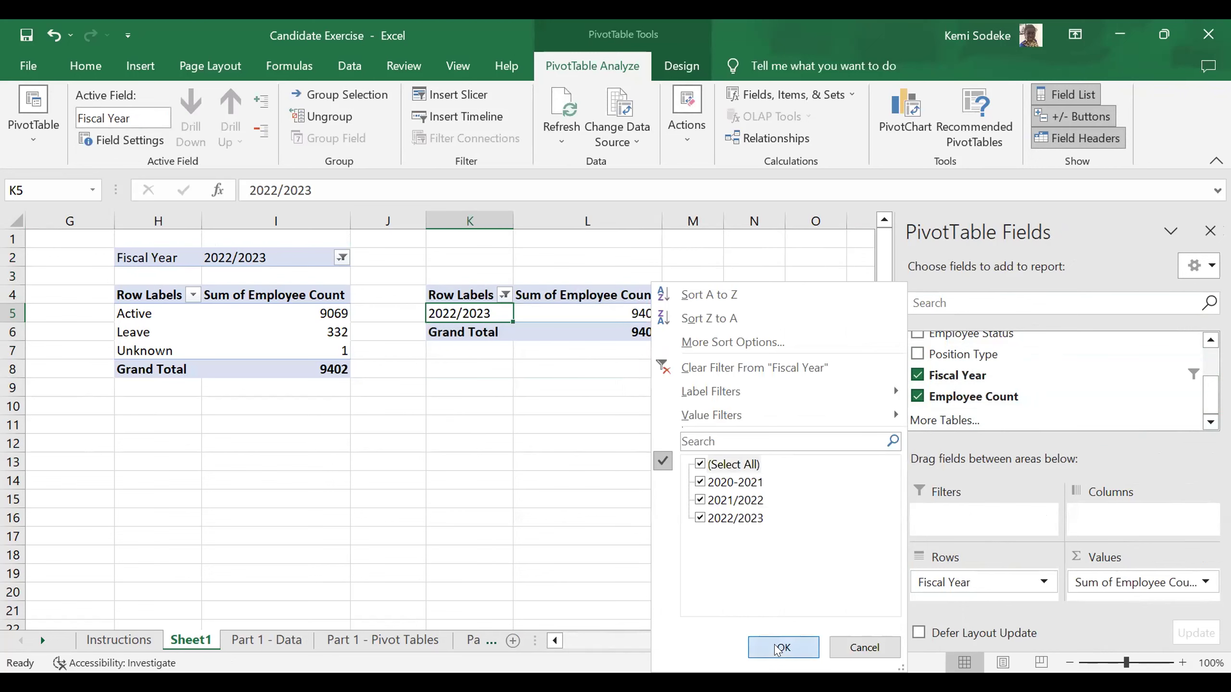
pyautogui.click(645, 533)
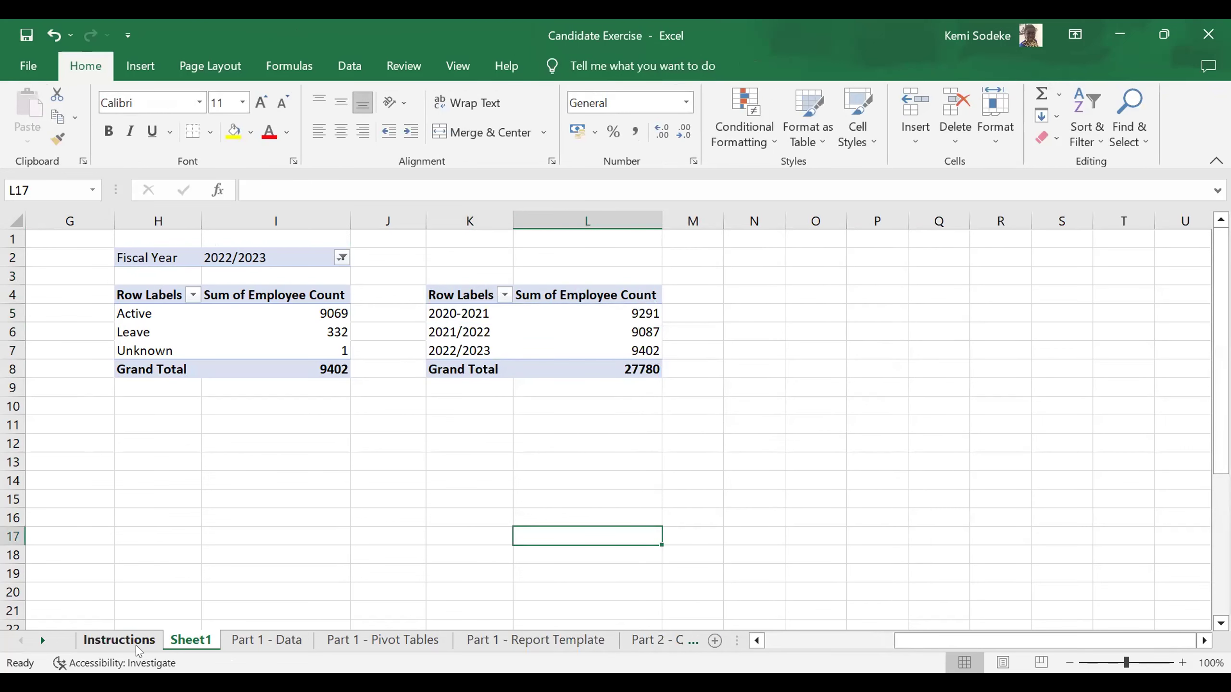
# Recheck the line chart requirement on the Instructions sheet and insert a line PivotChart from the fiscal year pivot table on Sheet1
pyautogui.click(120, 640)
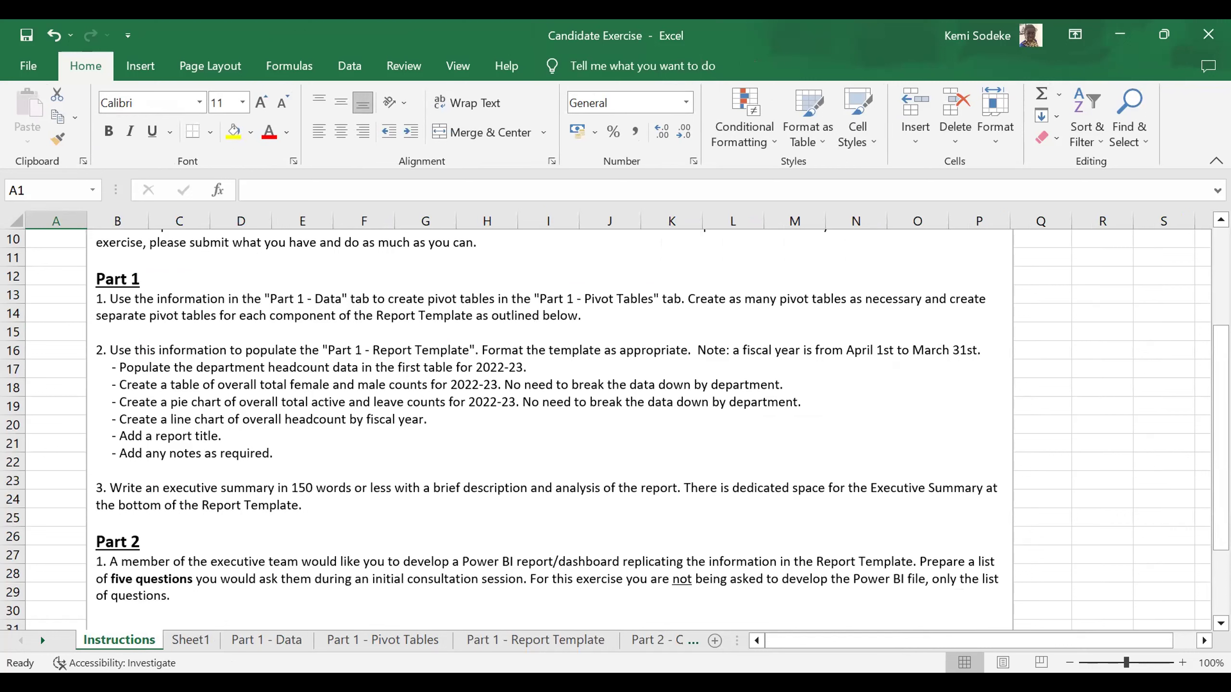
pyautogui.click(193, 640)
pyautogui.click(553, 333)
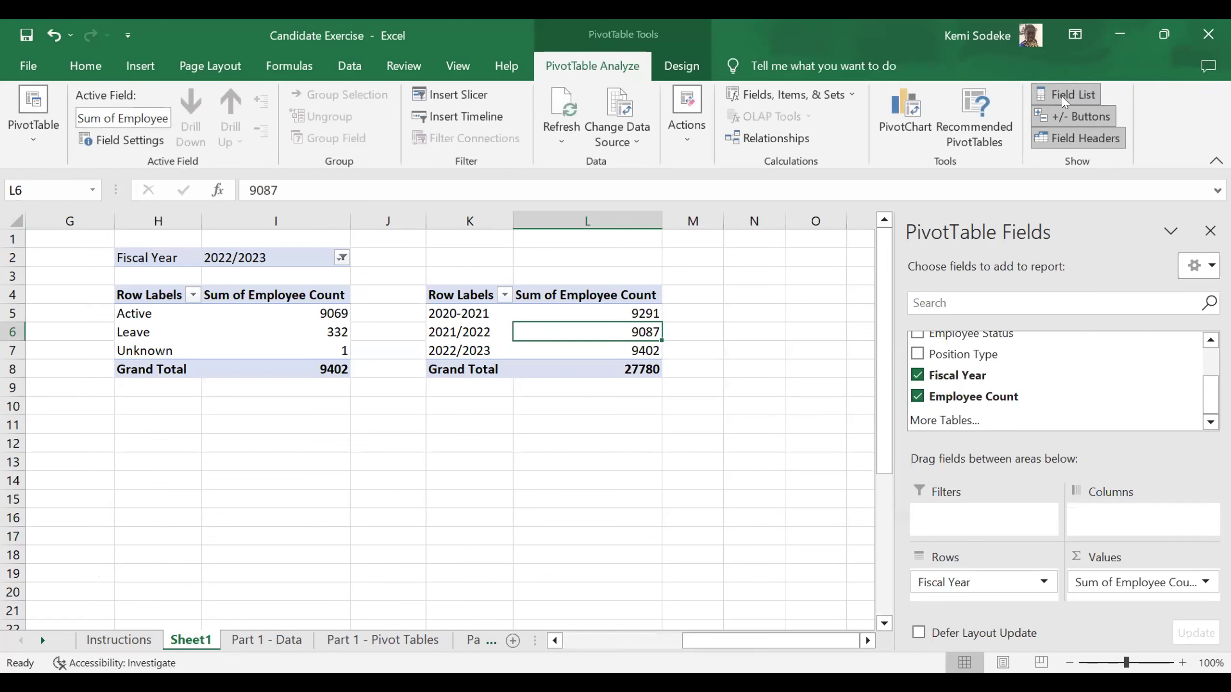
pyautogui.click(915, 110)
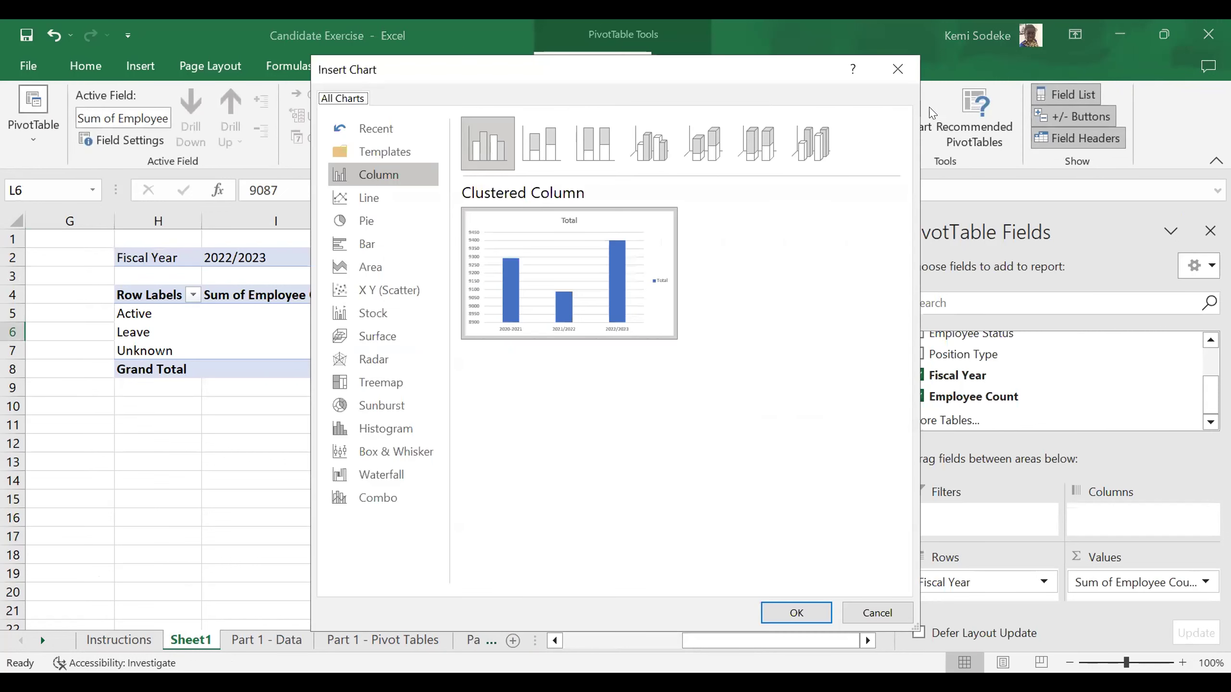
pyautogui.click(366, 199)
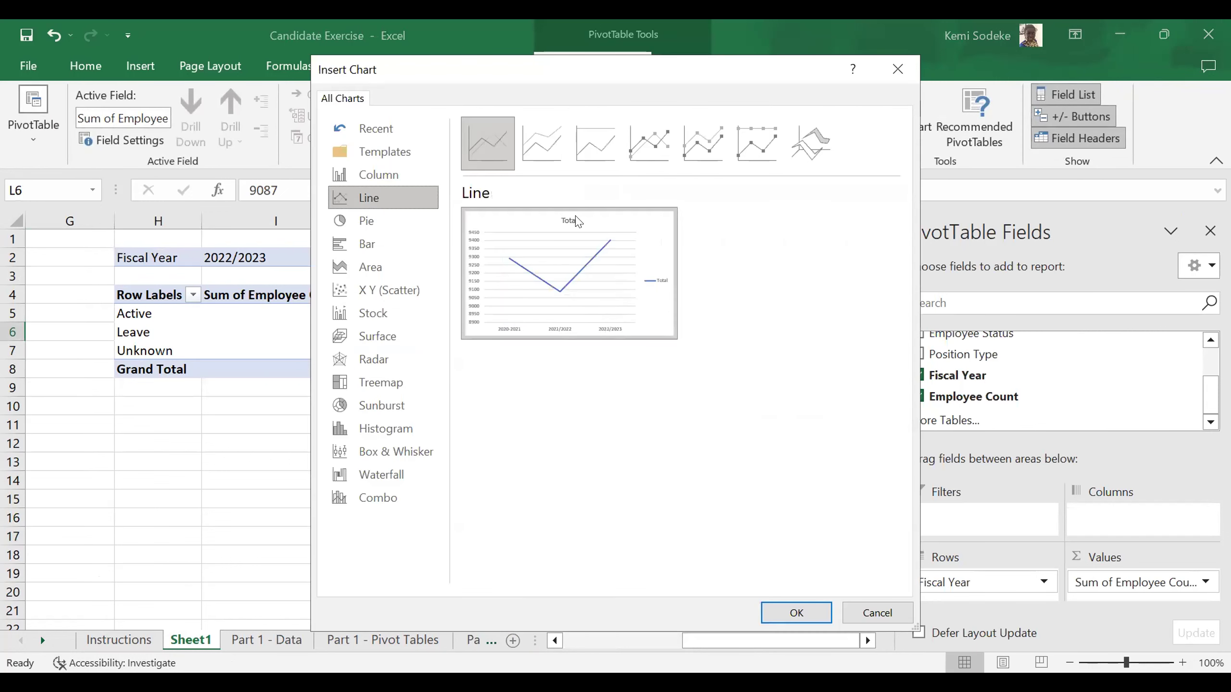
pyautogui.moveTo(567, 277)
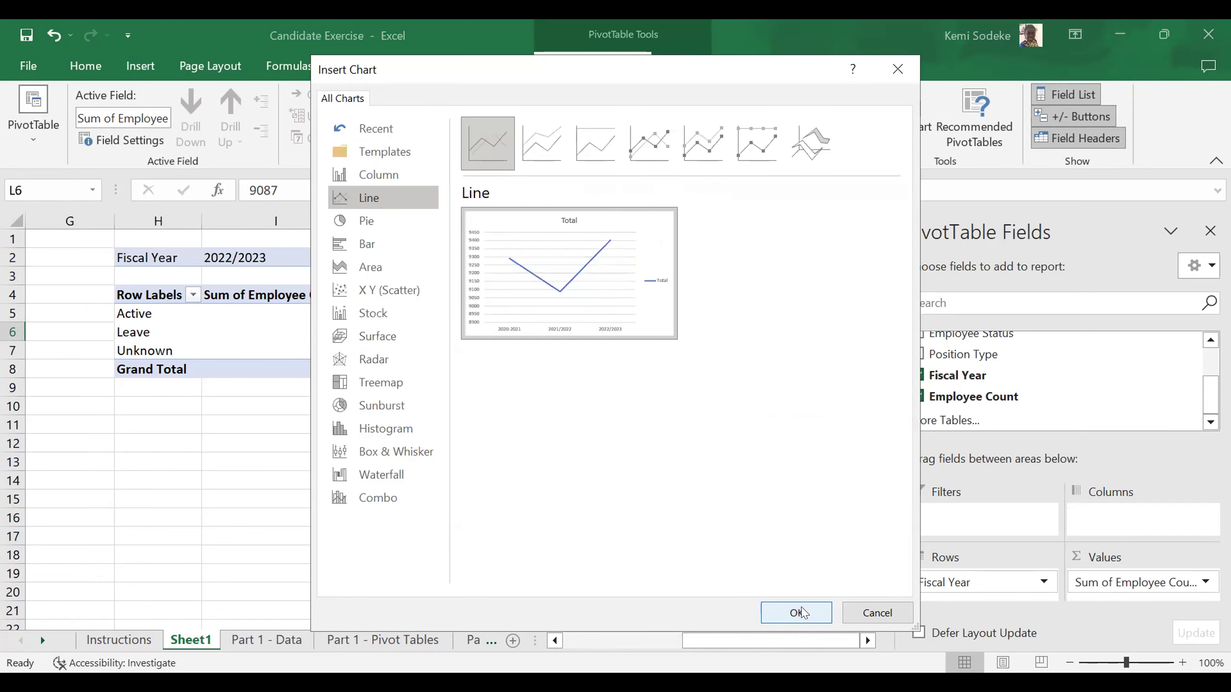
pyautogui.press('Return')
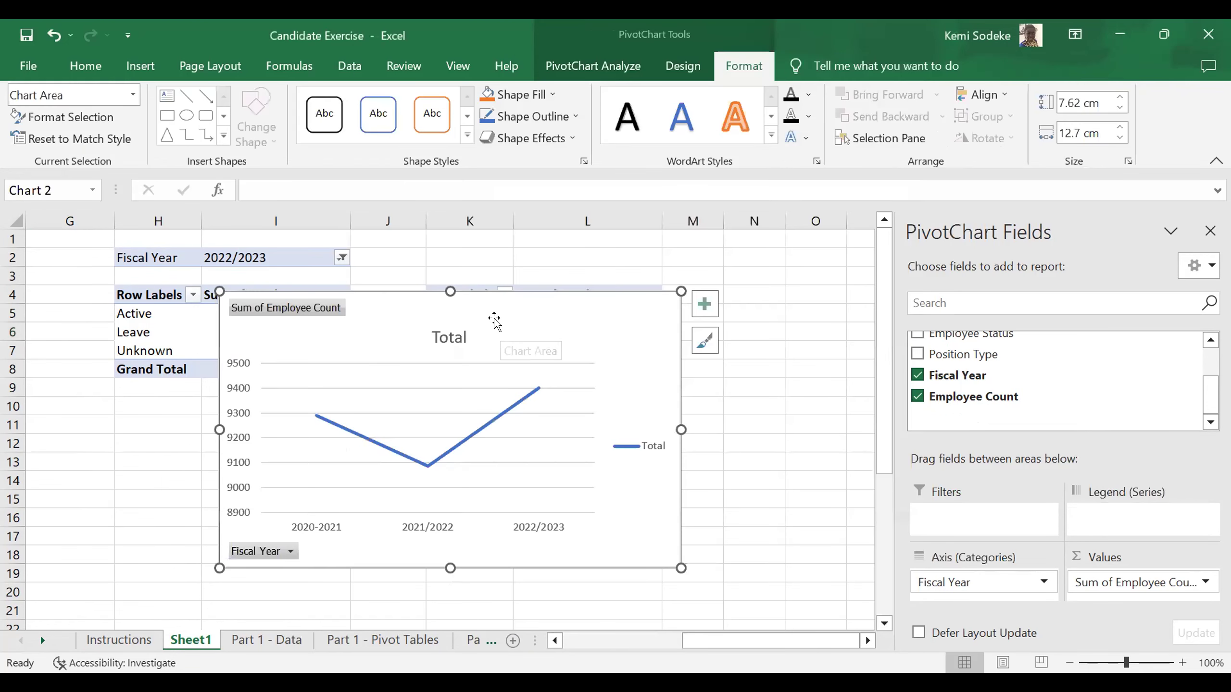
pyautogui.moveTo(490, 317); pyautogui.dragTo(558, 342)
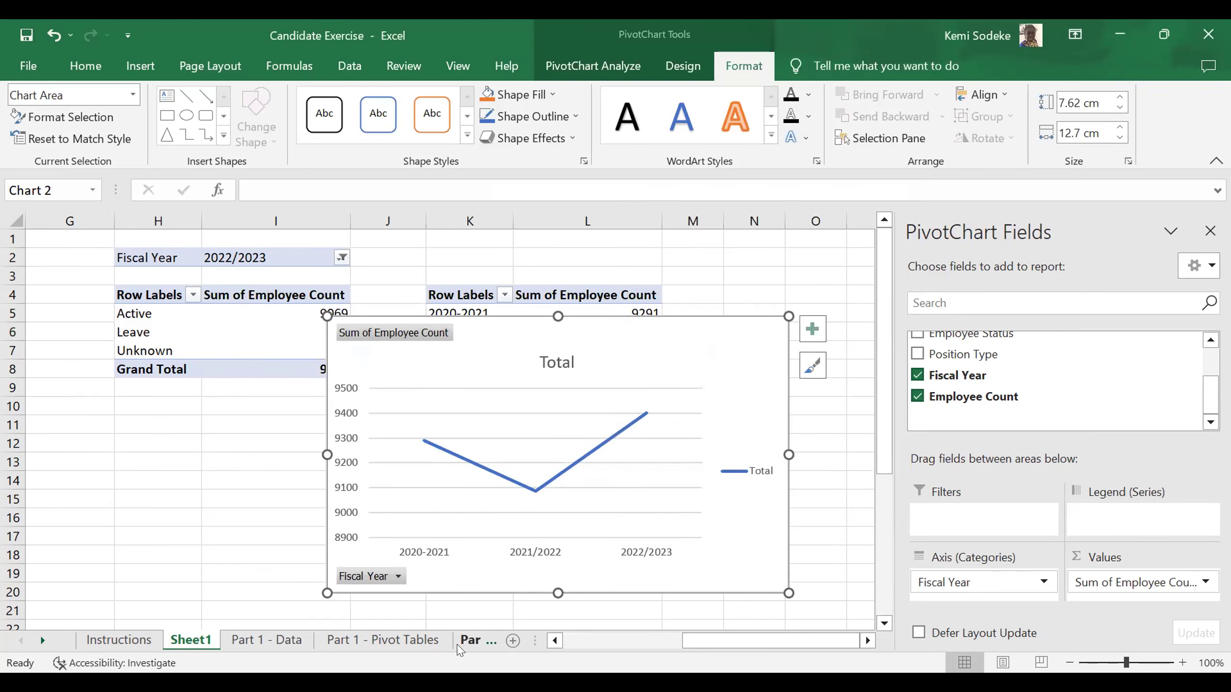
# Locate the line chart area under Workforce Trends on the Part 1 - Report Template sheet and copy the line chart from Sheet1
pyautogui.click(43, 641)
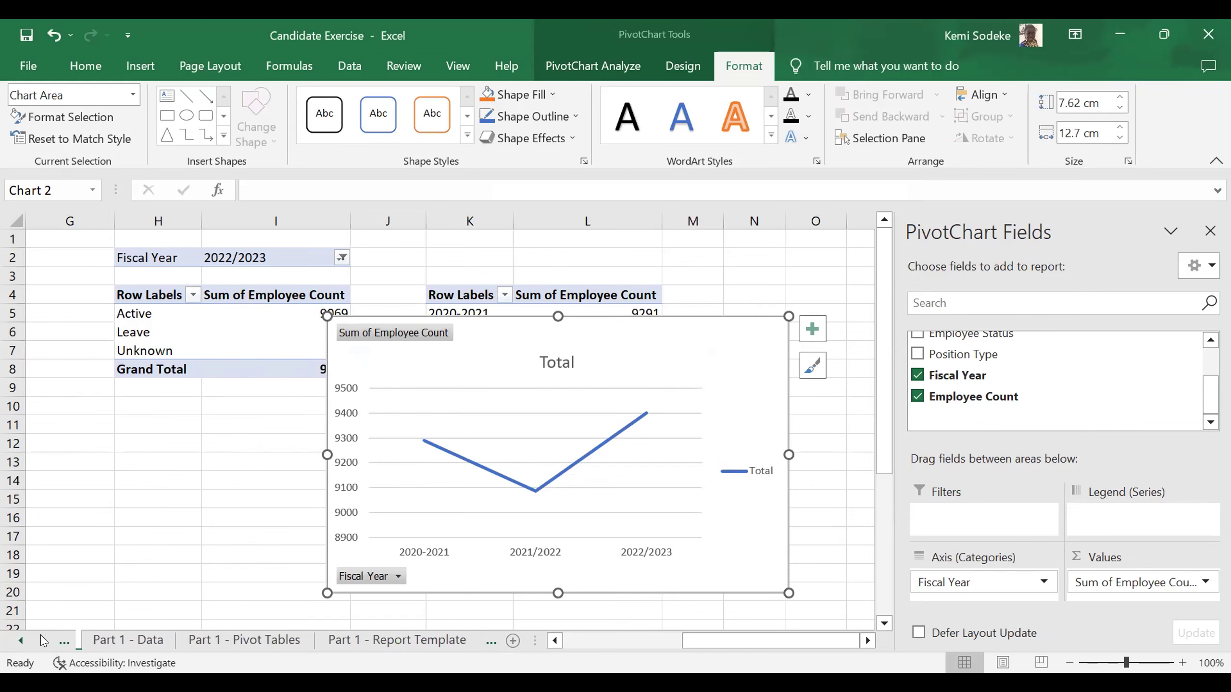
pyautogui.click(390, 641)
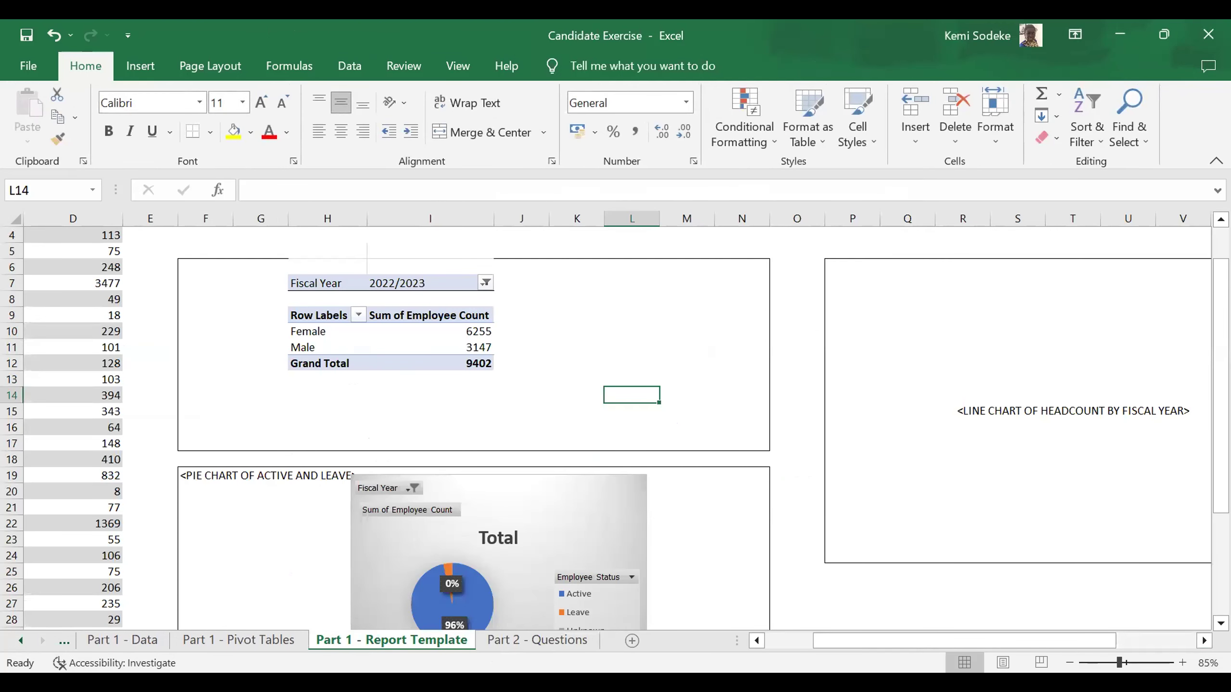
pyautogui.click(1205, 641)
pyautogui.click(1204, 640)
pyautogui.scroll(1, 1102, 538)
pyautogui.moveTo(1220, 455)
pyautogui.mouseDown()
pyautogui.moveTo(1221, 587)
pyautogui.moveTo(1220, 456)
pyautogui.mouseUp()
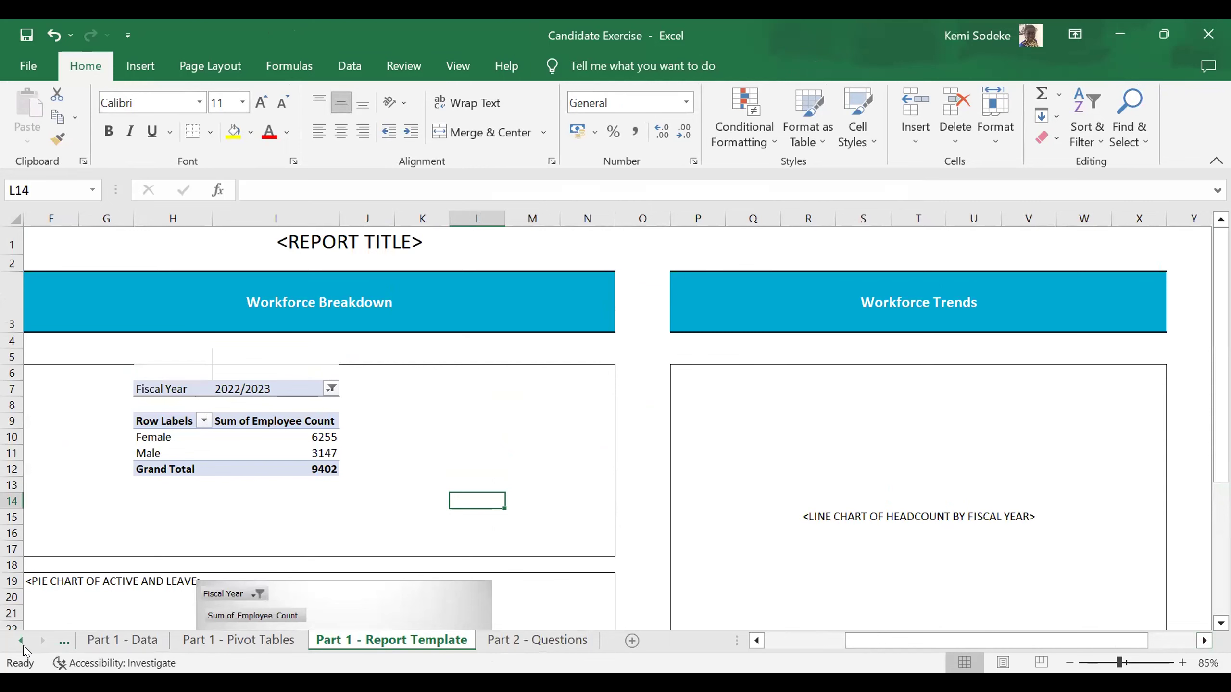
pyautogui.click(20, 641)
pyautogui.click(191, 641)
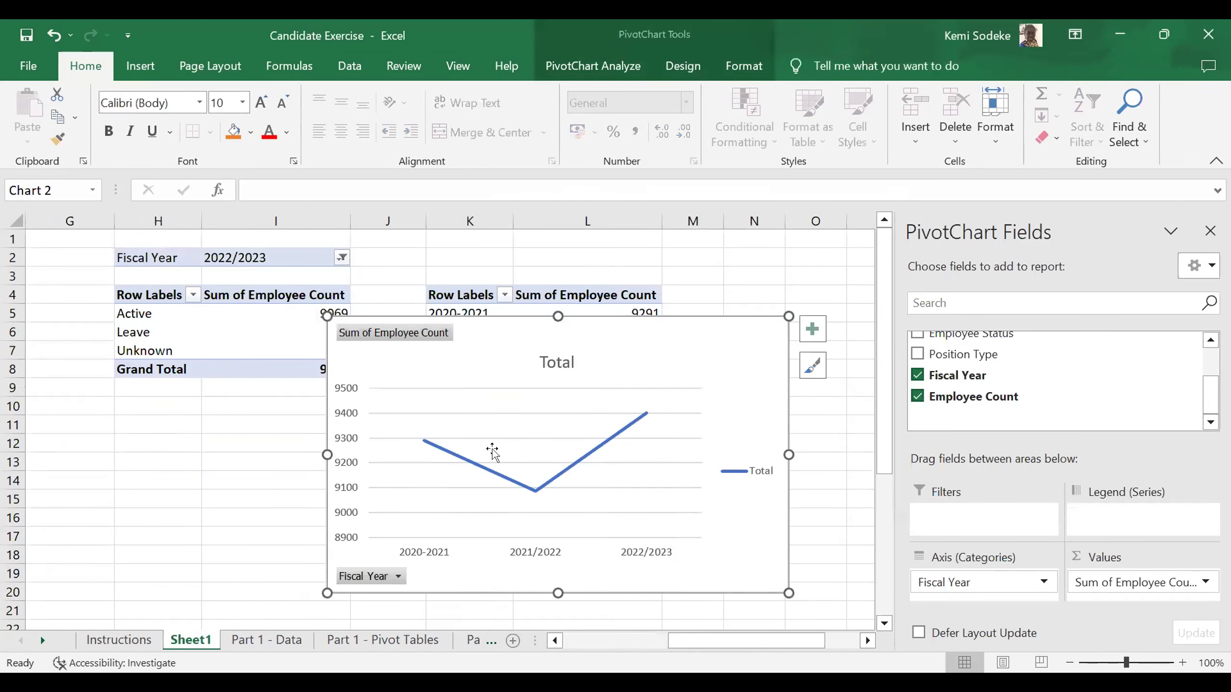
pyautogui.rightClick(613, 345)
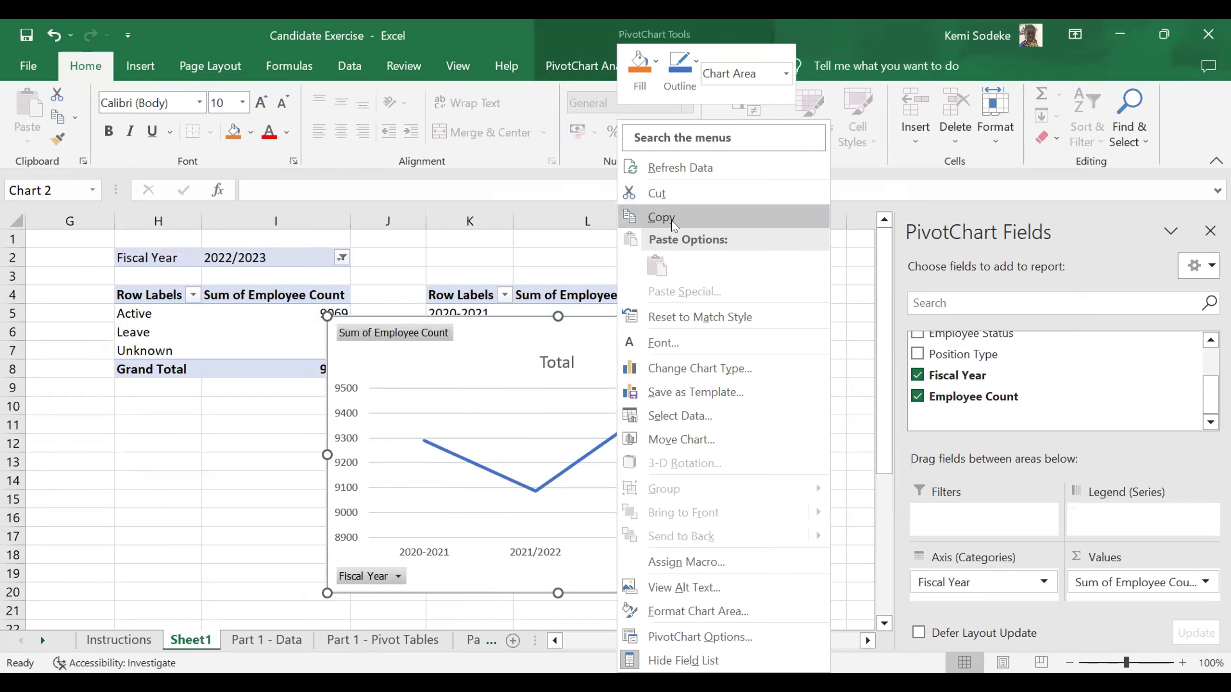
pyautogui.click(469, 641)
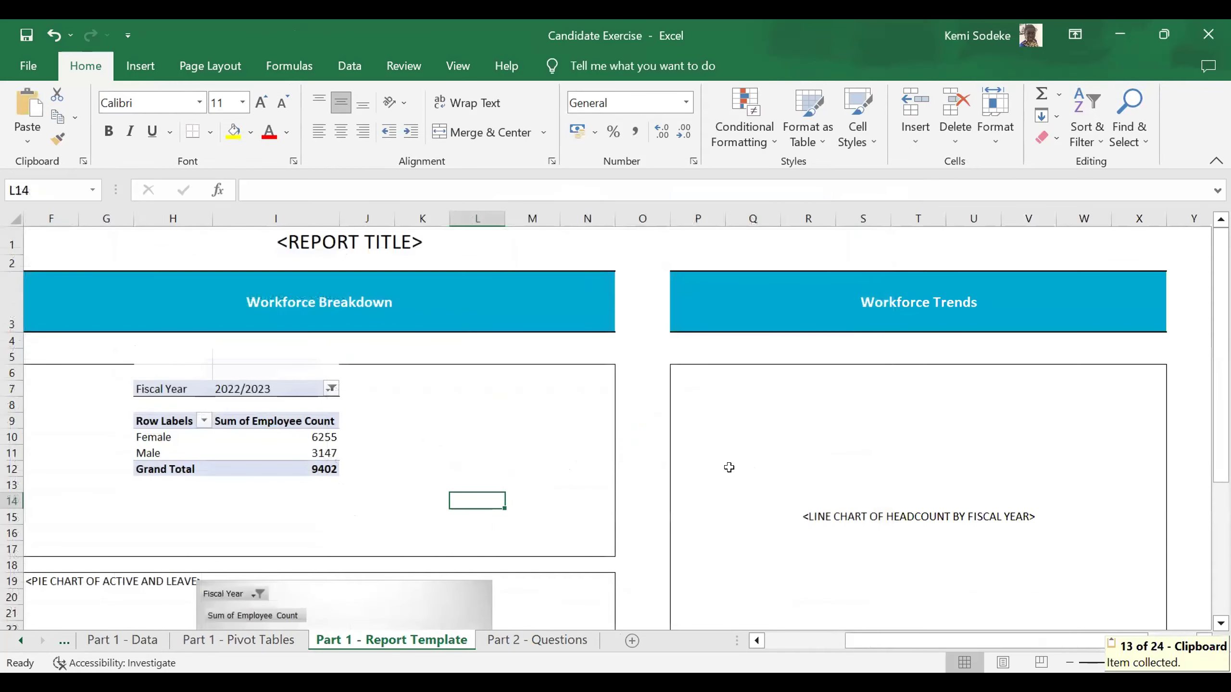
# Unmerge the line chart placeholder block in the report template and paste the line chart just below its placeholder text
pyautogui.click(824, 512)
pyautogui.click(499, 132)
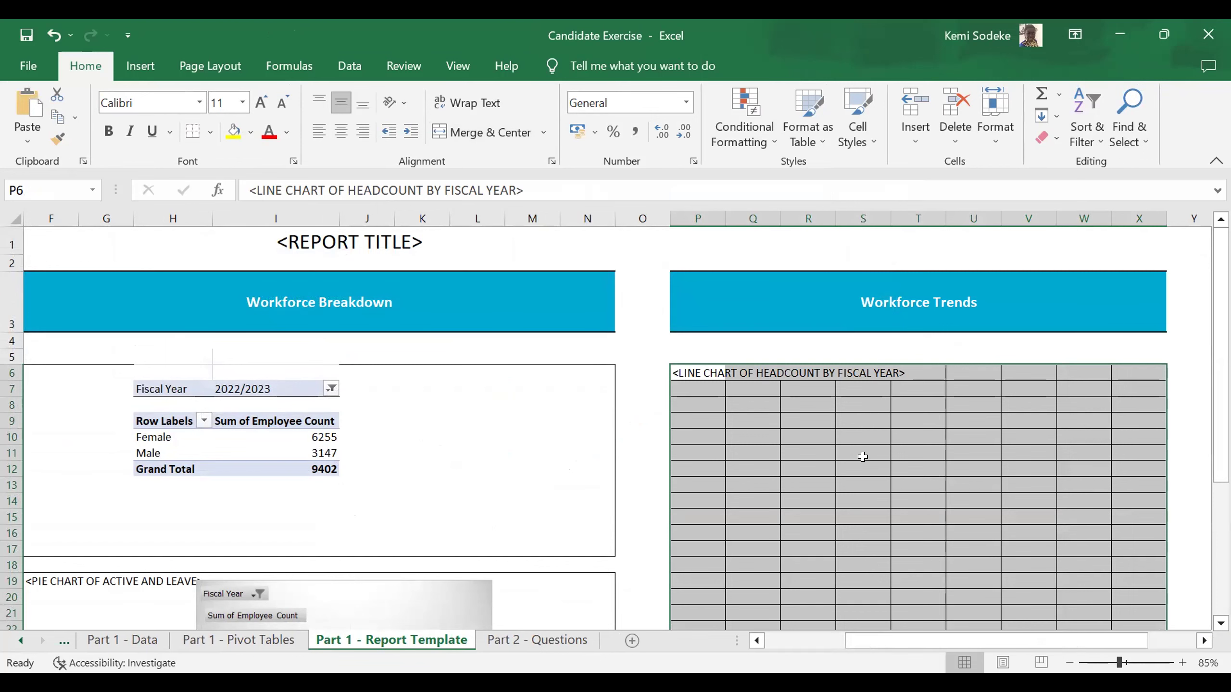
pyautogui.rightClick(872, 476)
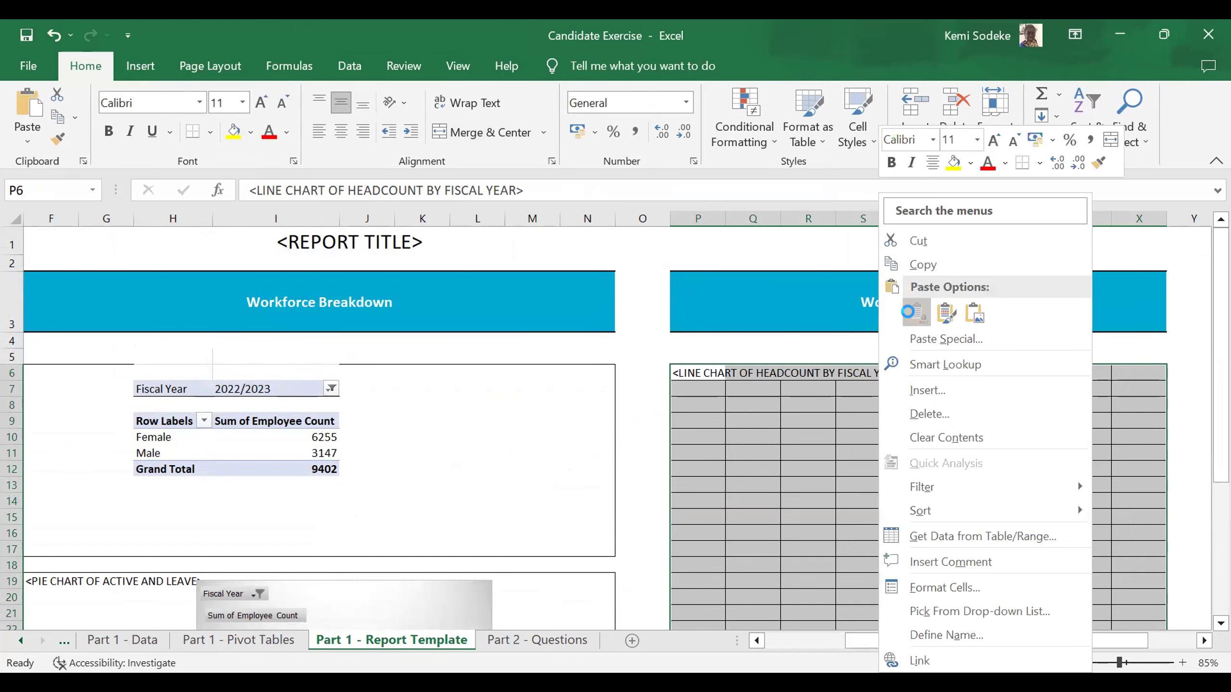
pyautogui.click(916, 313)
pyautogui.click(1210, 230)
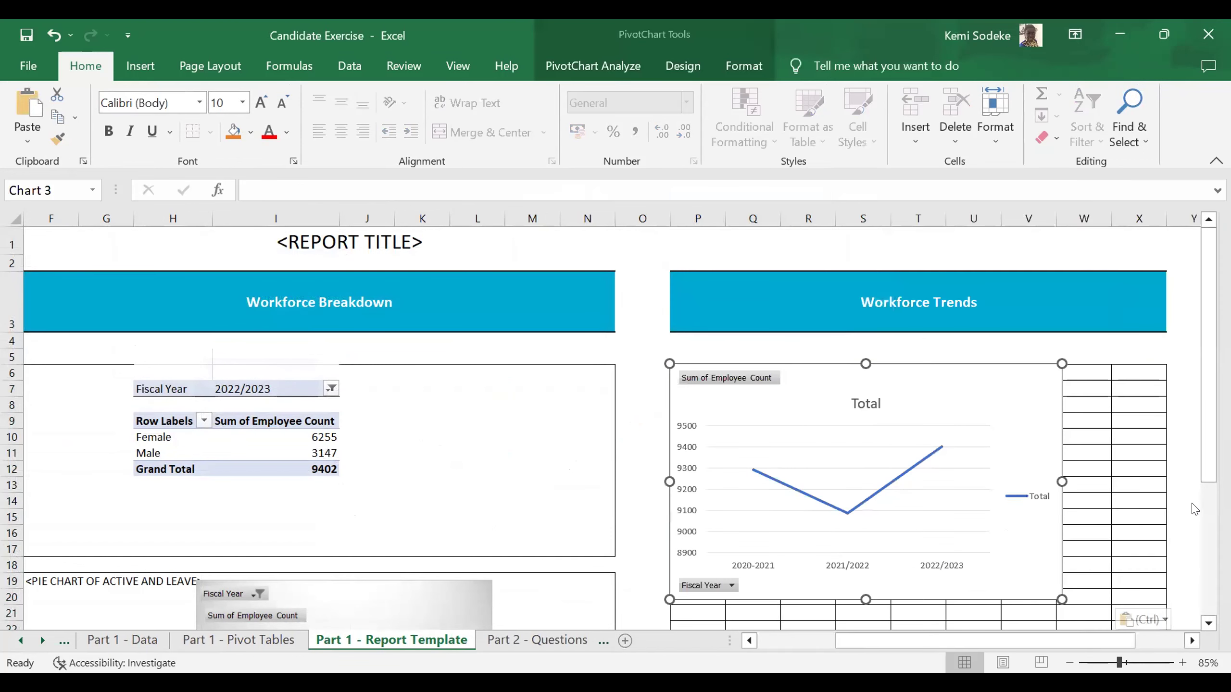
pyautogui.click(937, 432)
pyautogui.moveTo(943, 386); pyautogui.dragTo(996, 404)
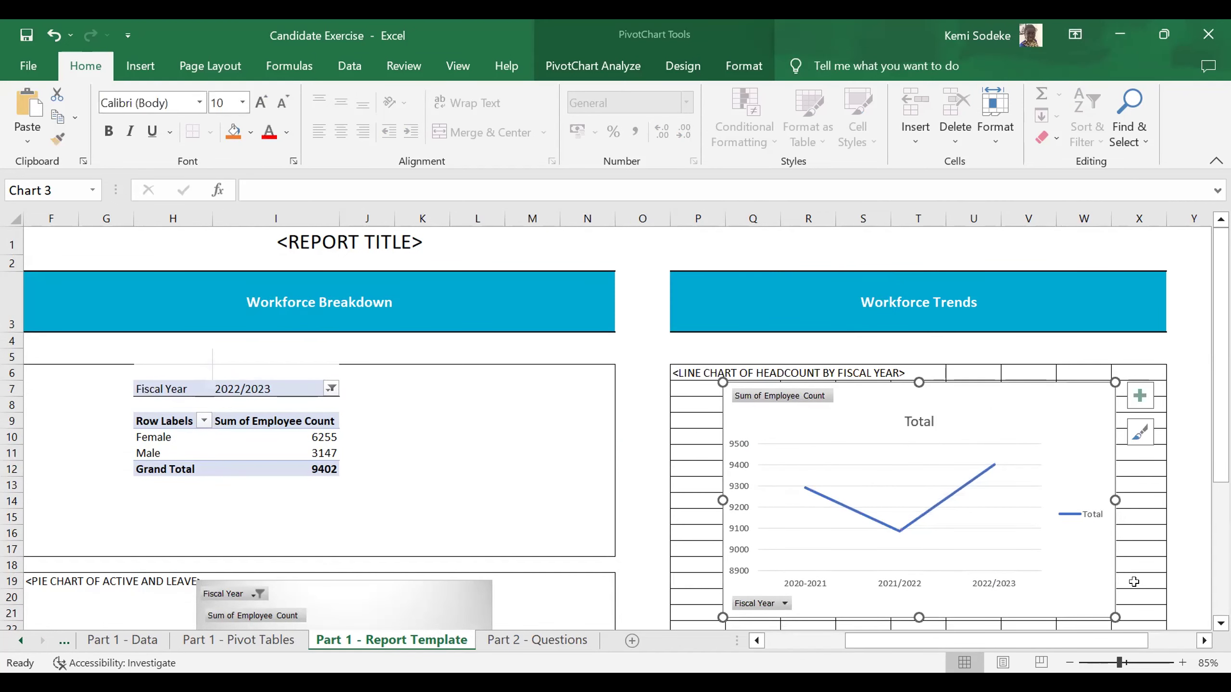
# Apply the dark grey gradient chart style to the report's line chart
pyautogui.click(1141, 432)
pyautogui.click(617, 603)
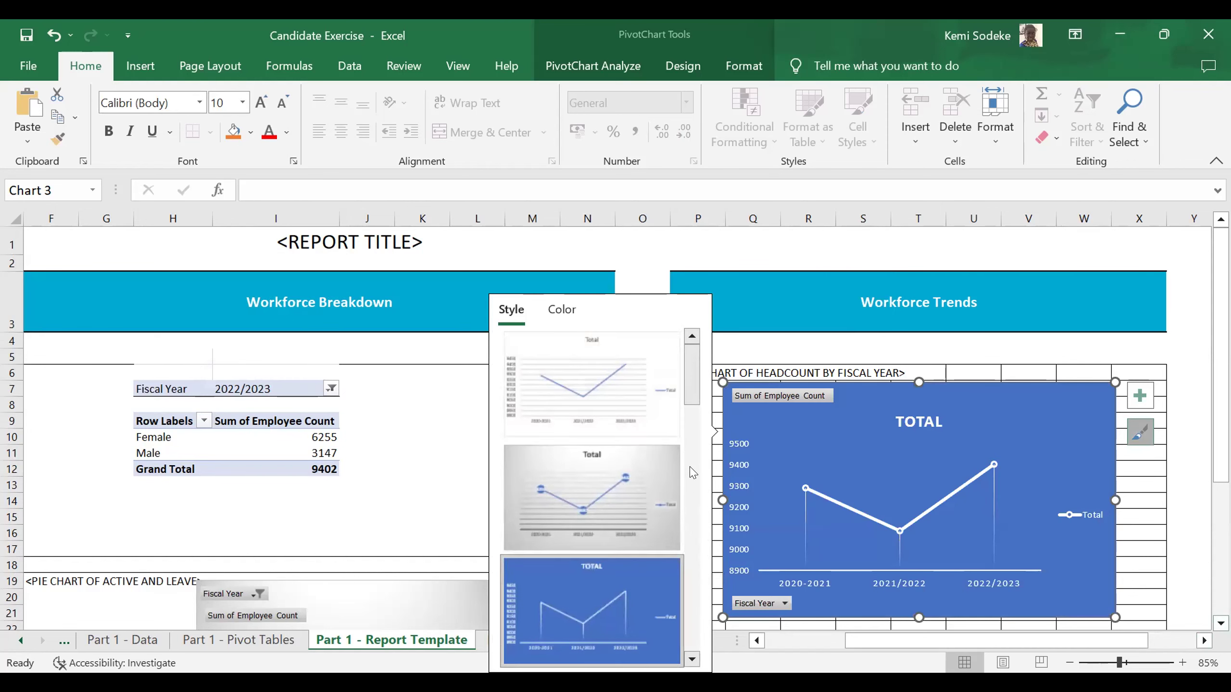
pyautogui.moveTo(693, 397); pyautogui.dragTo(699, 512)
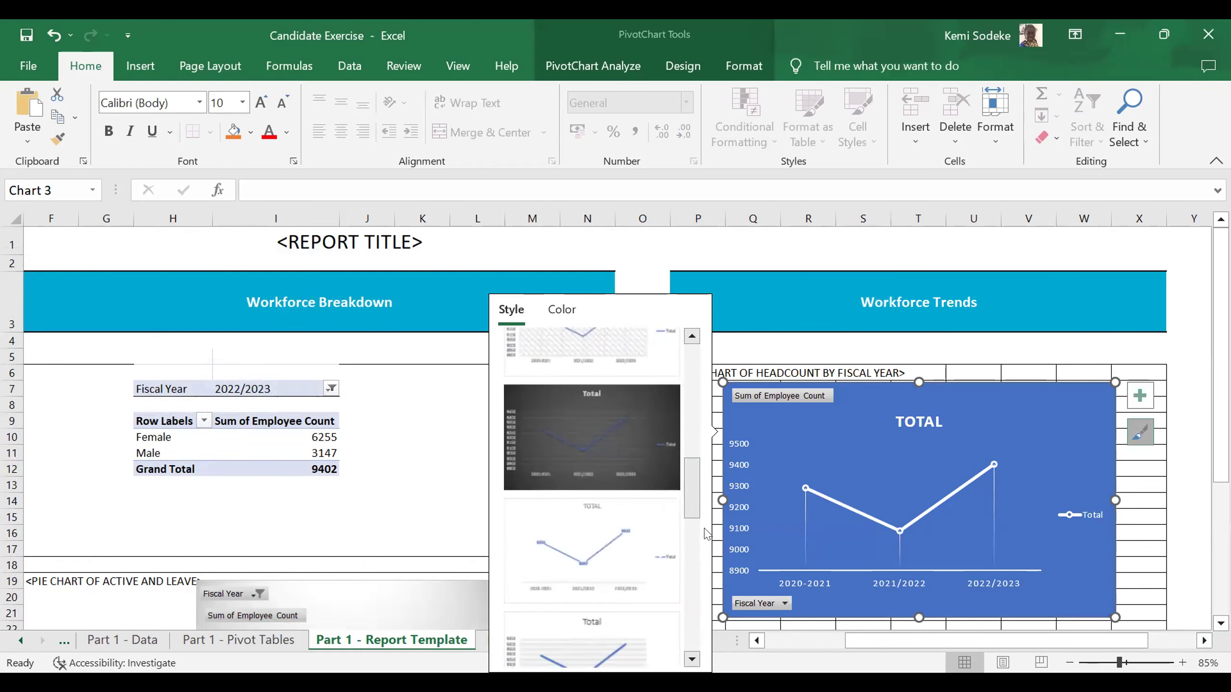
pyautogui.click(592, 436)
pyautogui.click(698, 558)
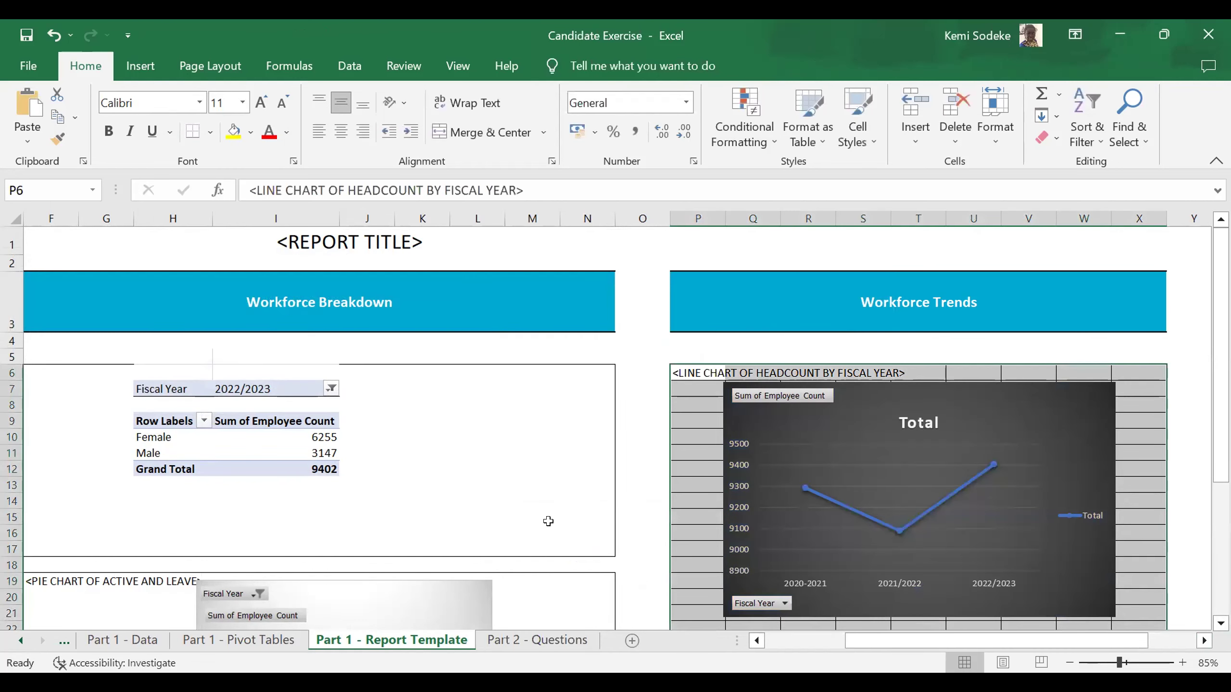
# Review the Part 1 requirements on the Instructions sheet and examine the report template's charts and summary area against them
pyautogui.click(20, 640)
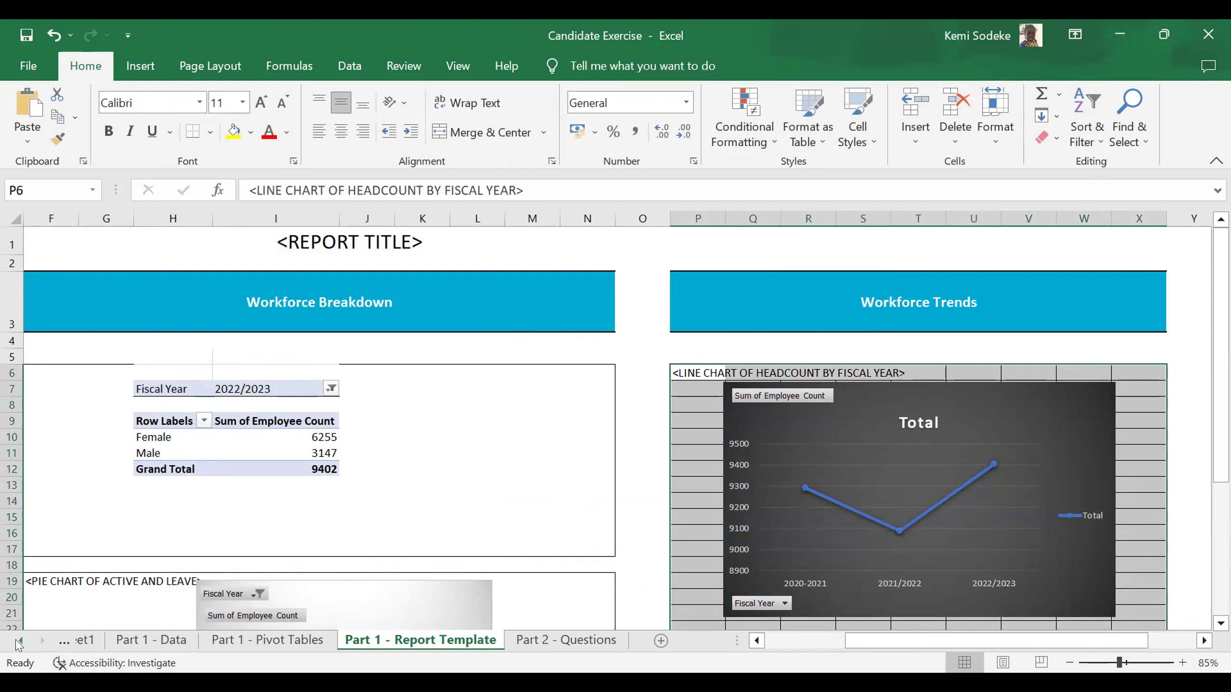
pyautogui.click(21, 640)
pyautogui.click(117, 640)
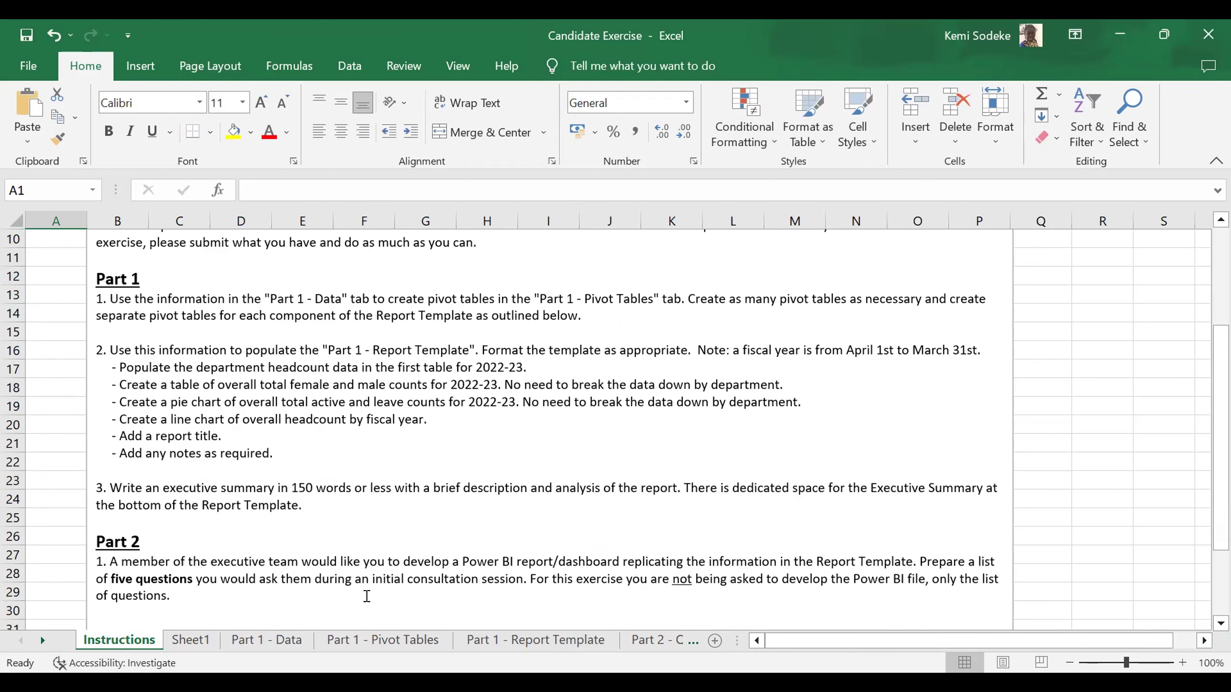
pyautogui.click(535, 640)
pyautogui.scroll(-3, 654, 426)
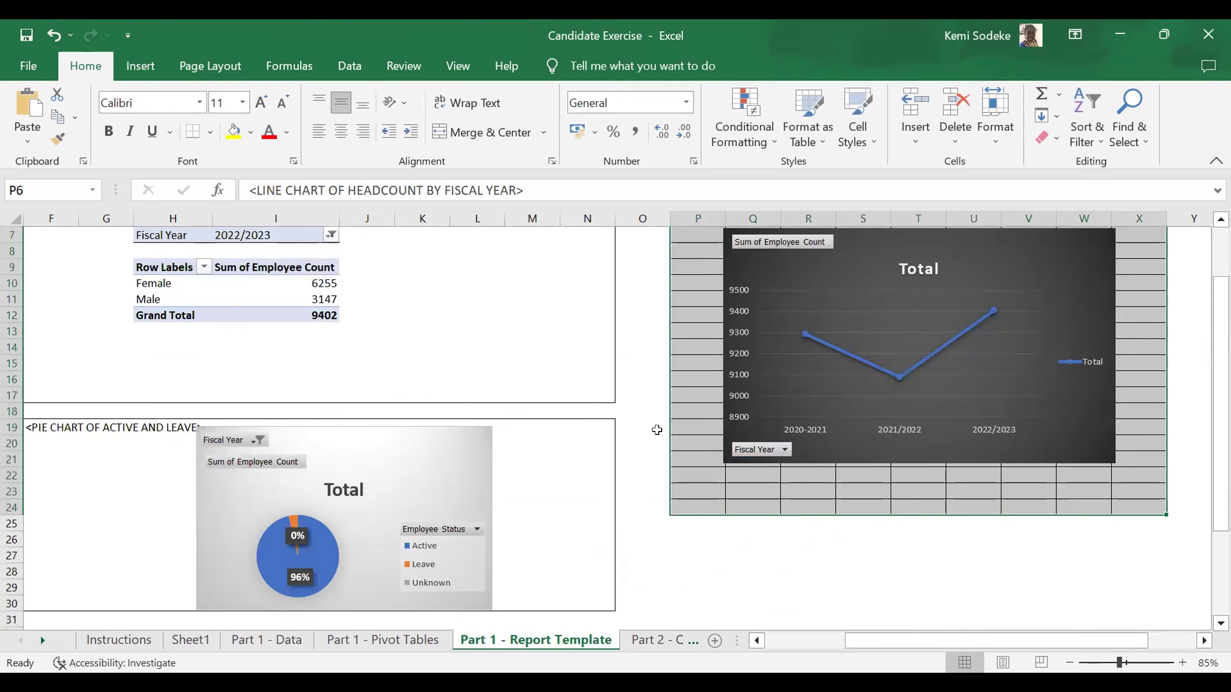
pyautogui.scroll(-2, 983, 288)
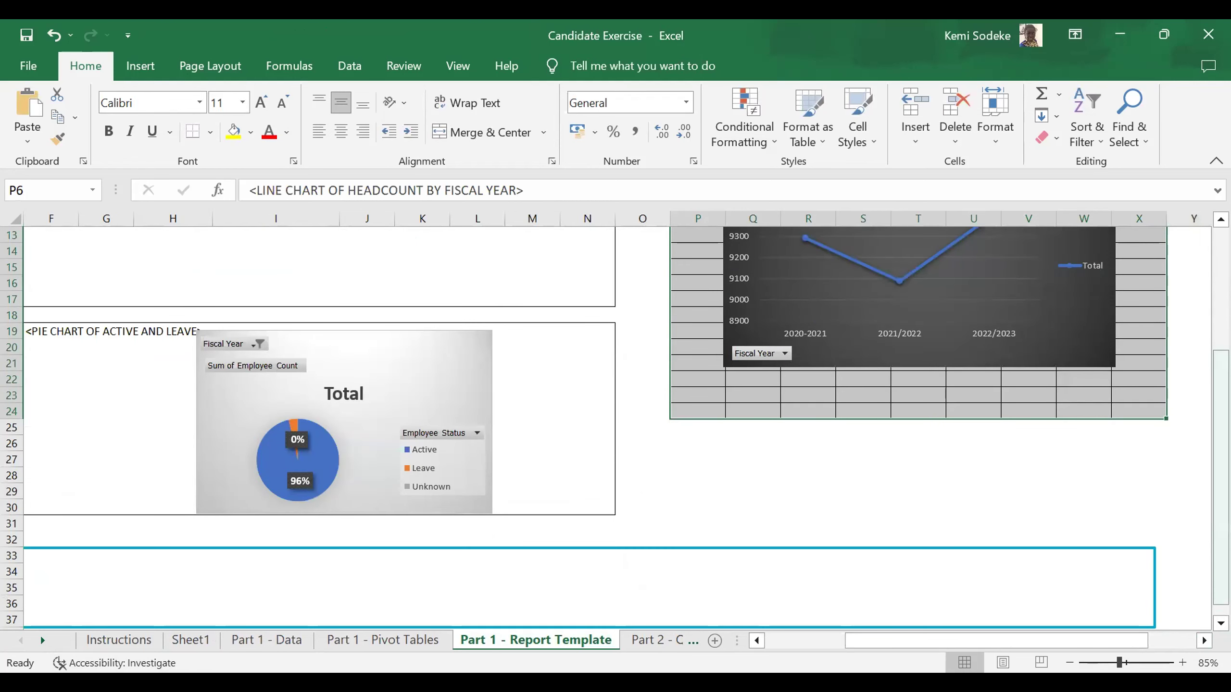
pyautogui.scroll(4, 1207, 232)
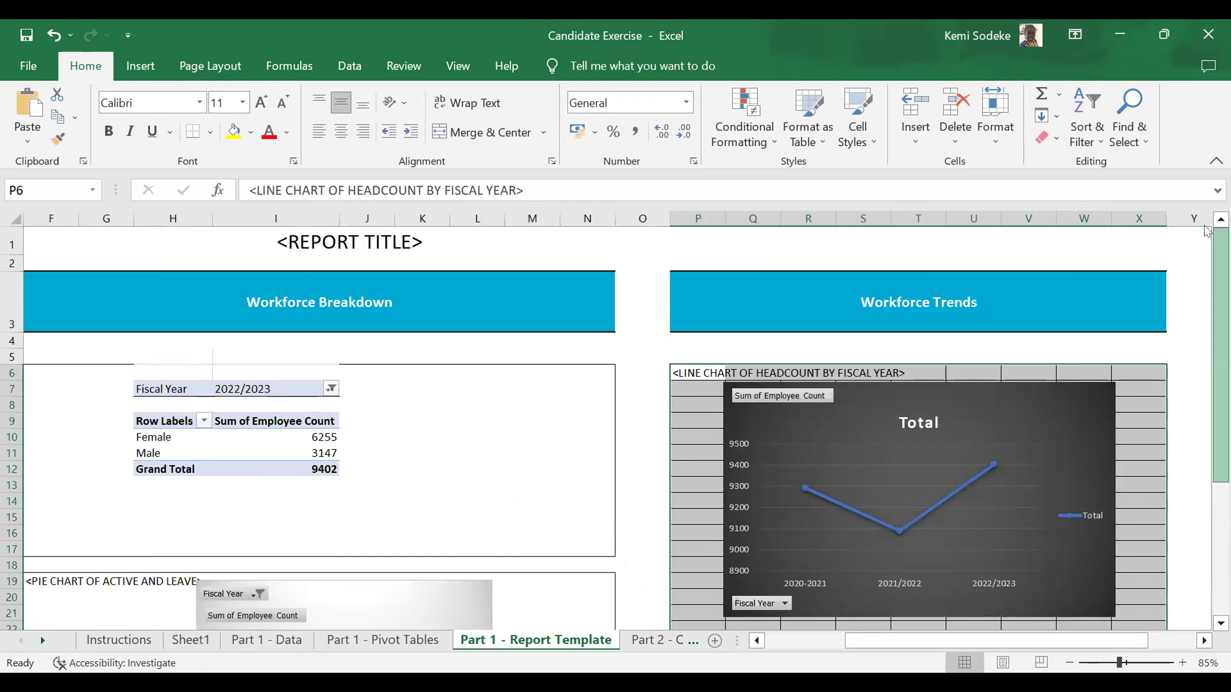
# Replace the report title placeholder in A1 with "Employee Analysis by Type and Fiscal Year"
pyautogui.click(318, 240)
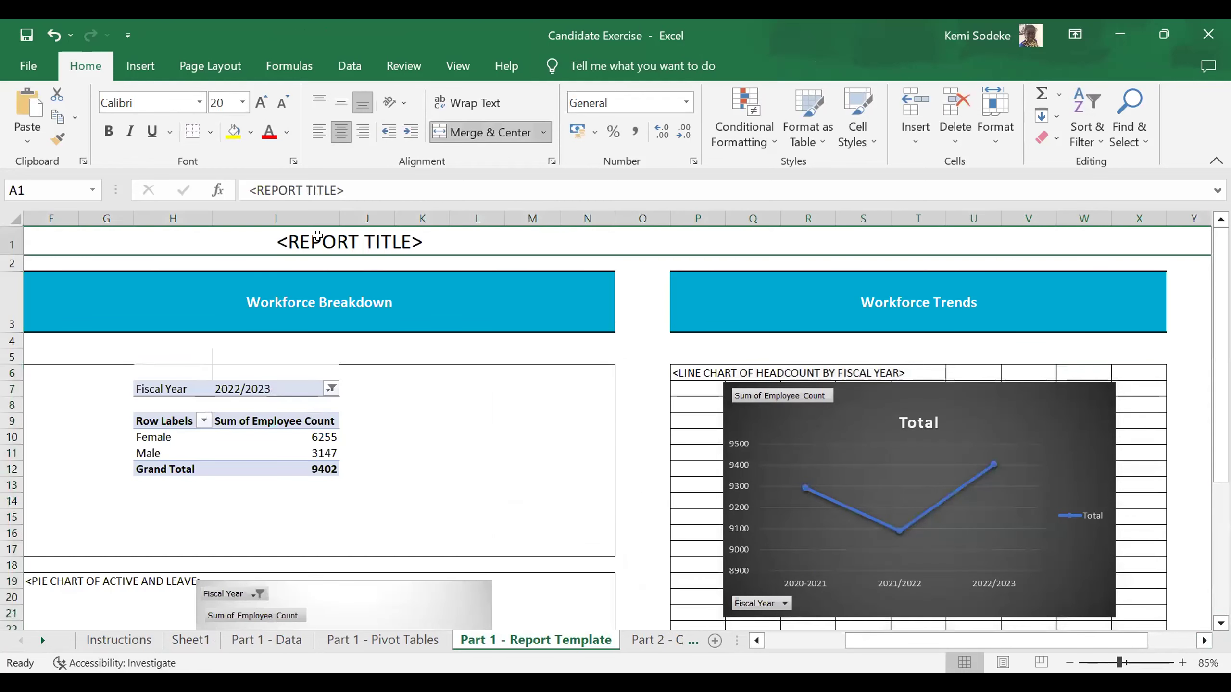
pyautogui.click(352, 183)
pyautogui.moveTo(344, 189); pyautogui.dragTo(198, 190)
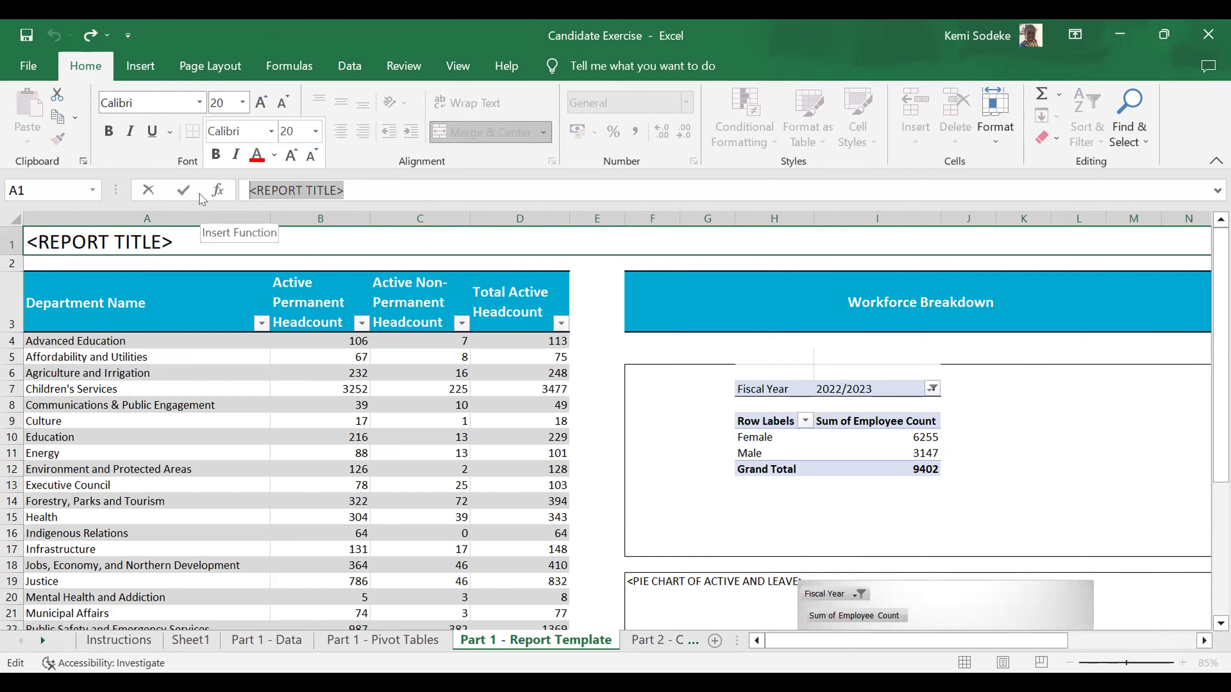
pyautogui.write('Em')
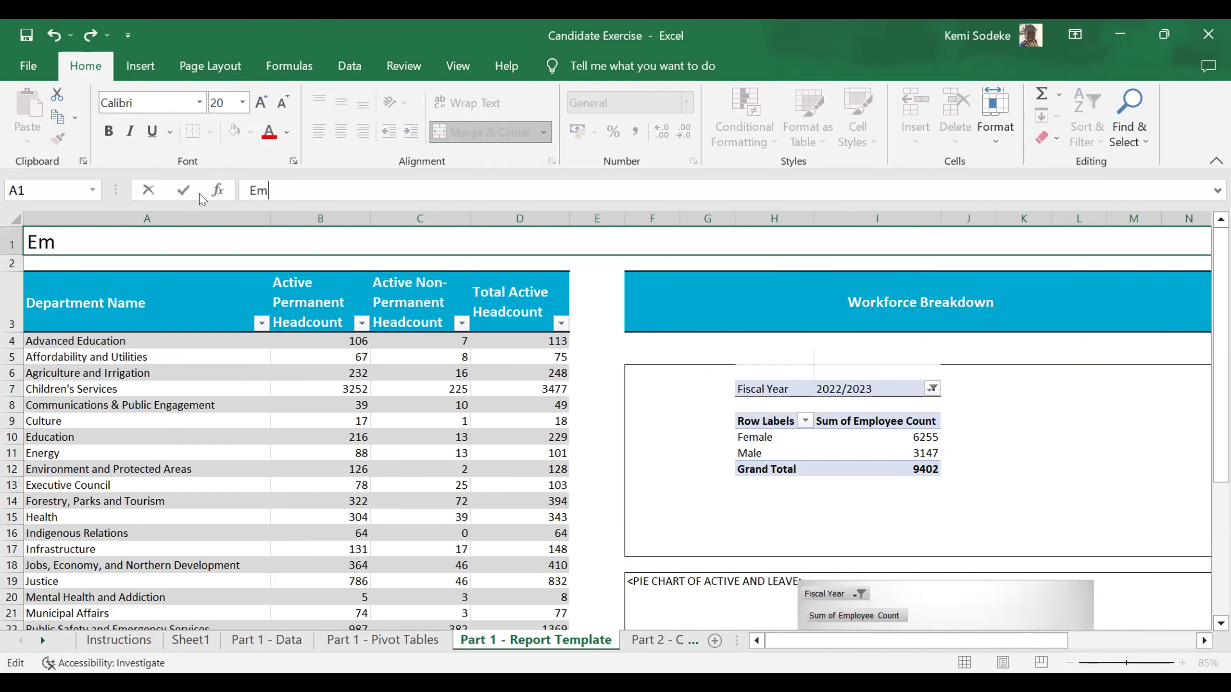
pyautogui.write('ployee Analysis by Type an')
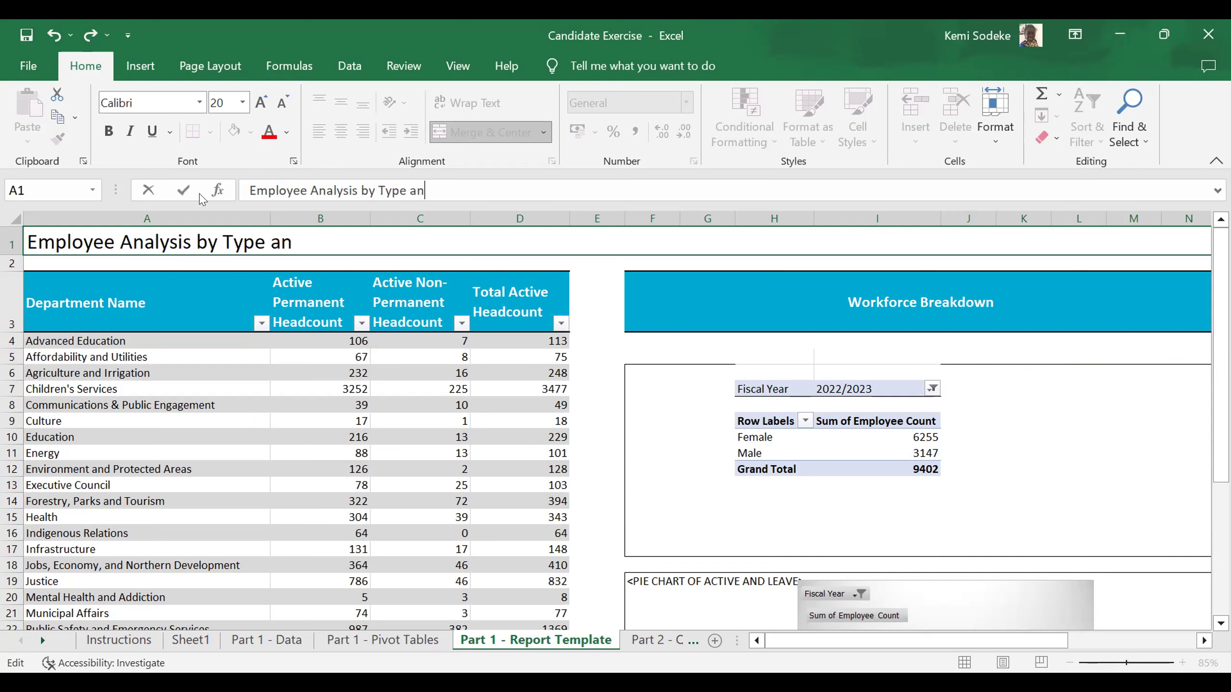
pyautogui.write('d Fisca')
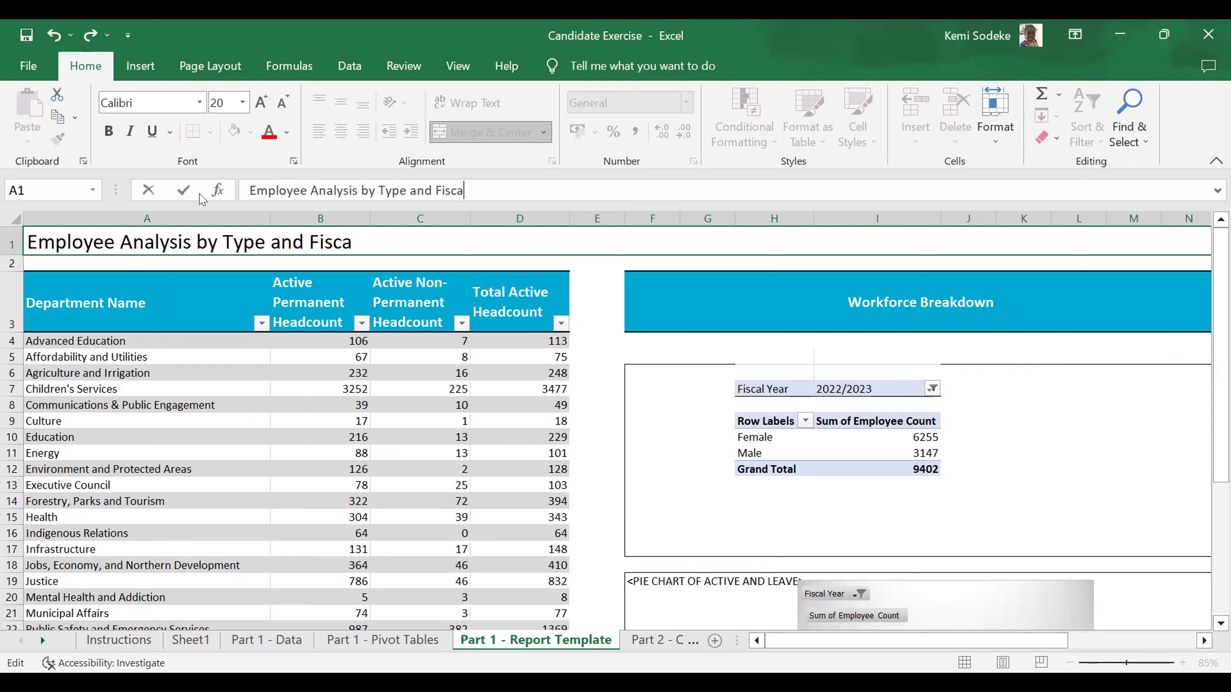
pyautogui.write('l Yea')
pyautogui.press('Return')
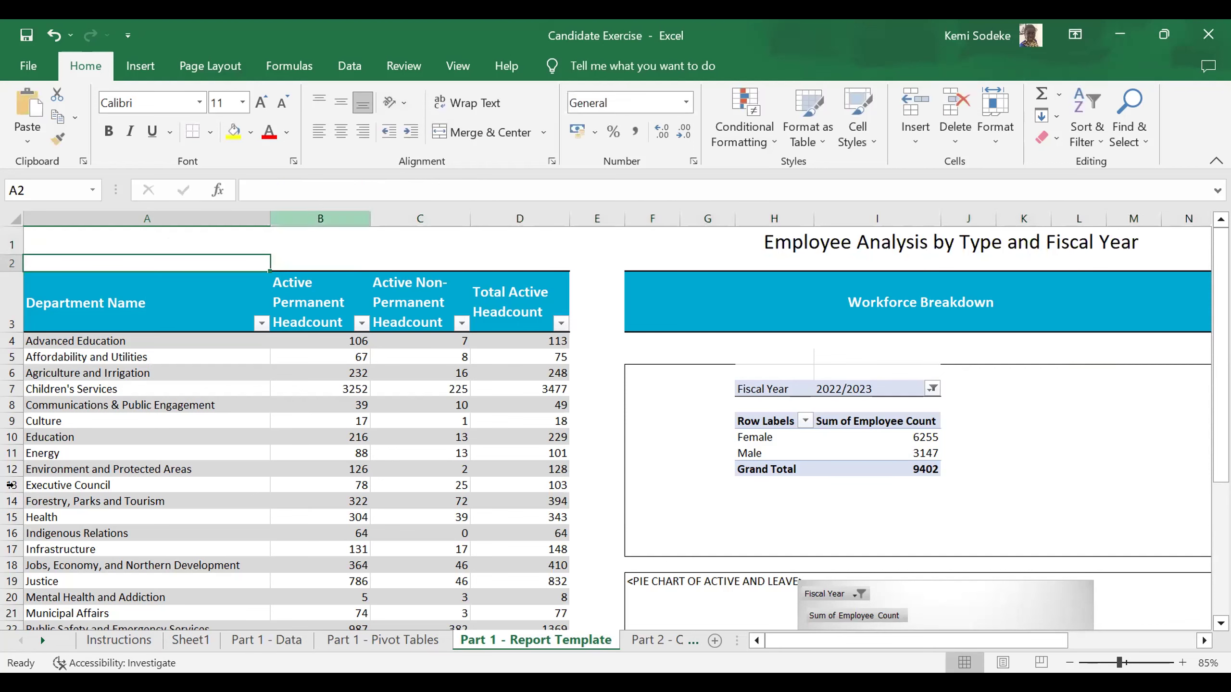
# Review the executive summary and Part 2 requirements on the Instructions sheet, and look over the report template and the Part 2 questions table
pyautogui.click(132, 640)
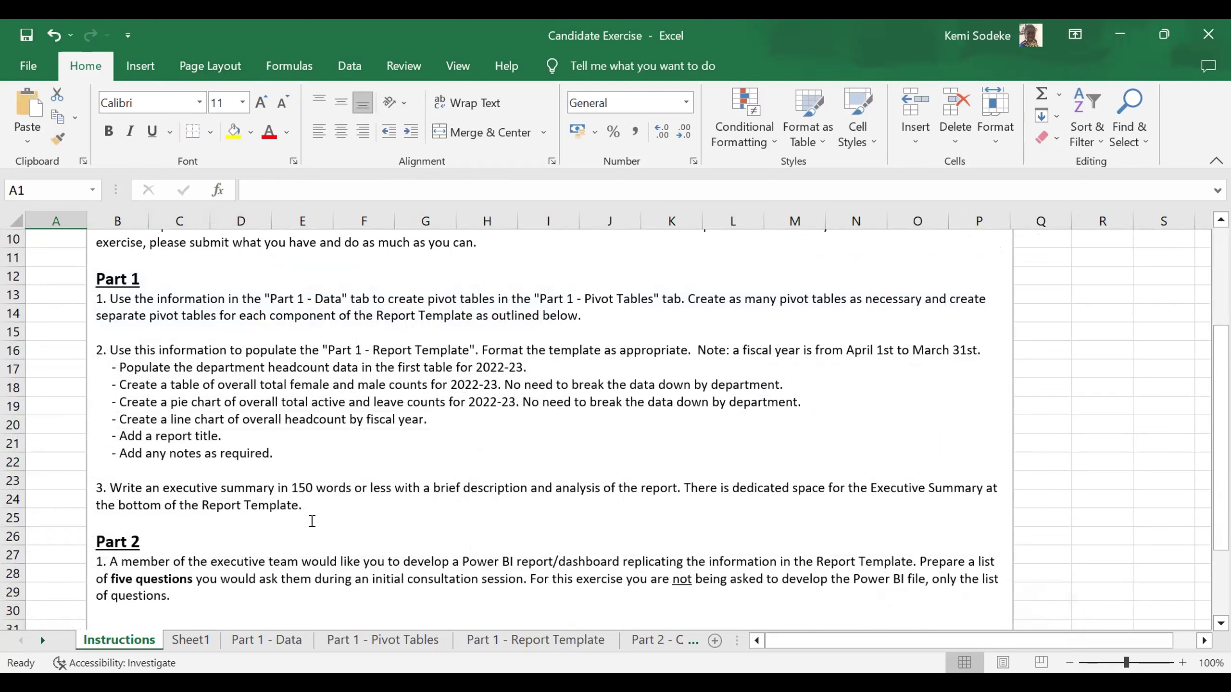
pyautogui.scroll(-1, 698, 480)
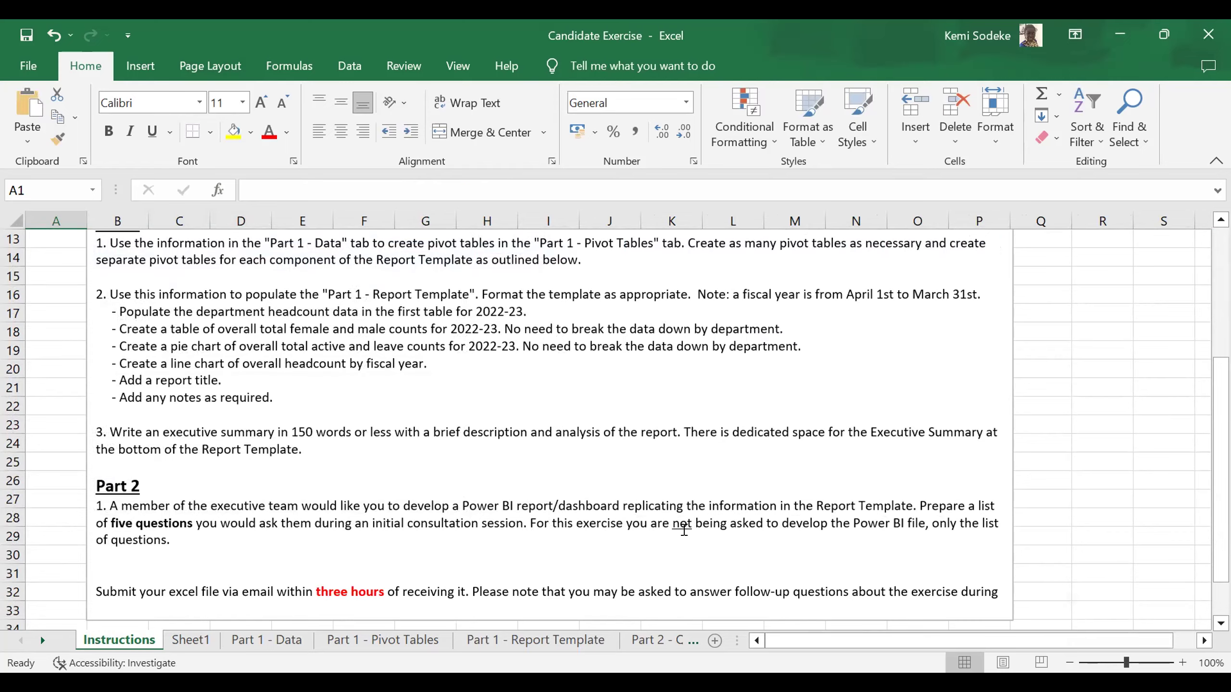
pyautogui.scroll(-1, 684, 528)
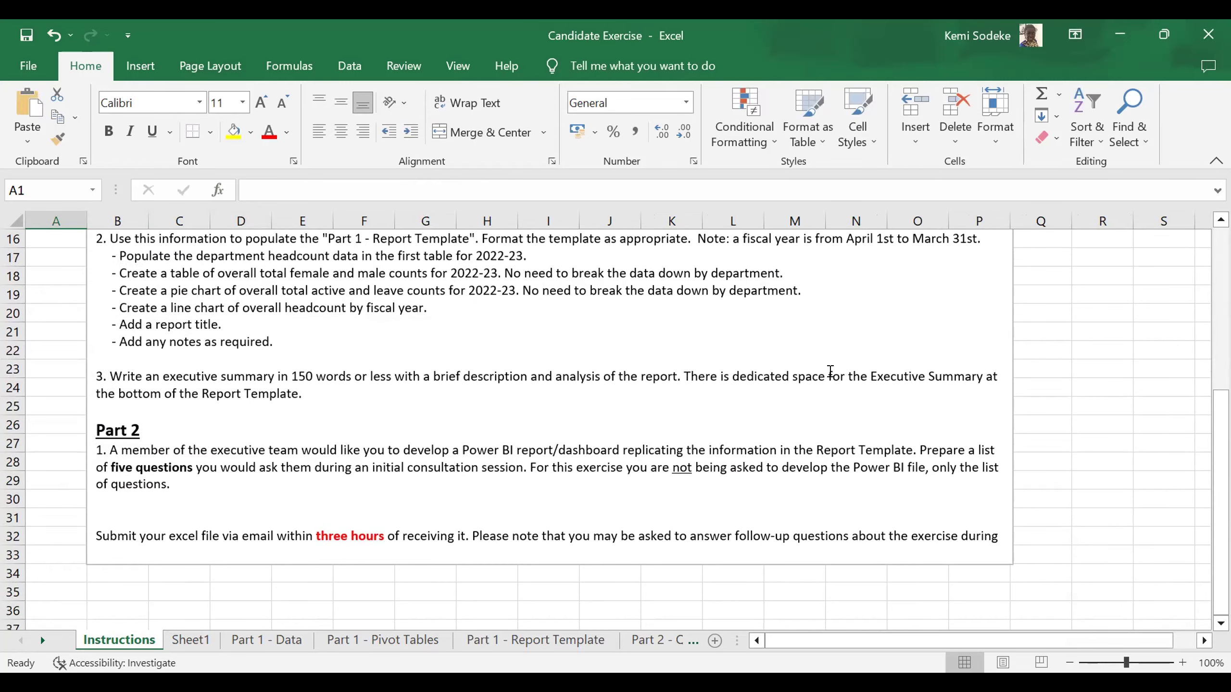
pyautogui.click(543, 642)
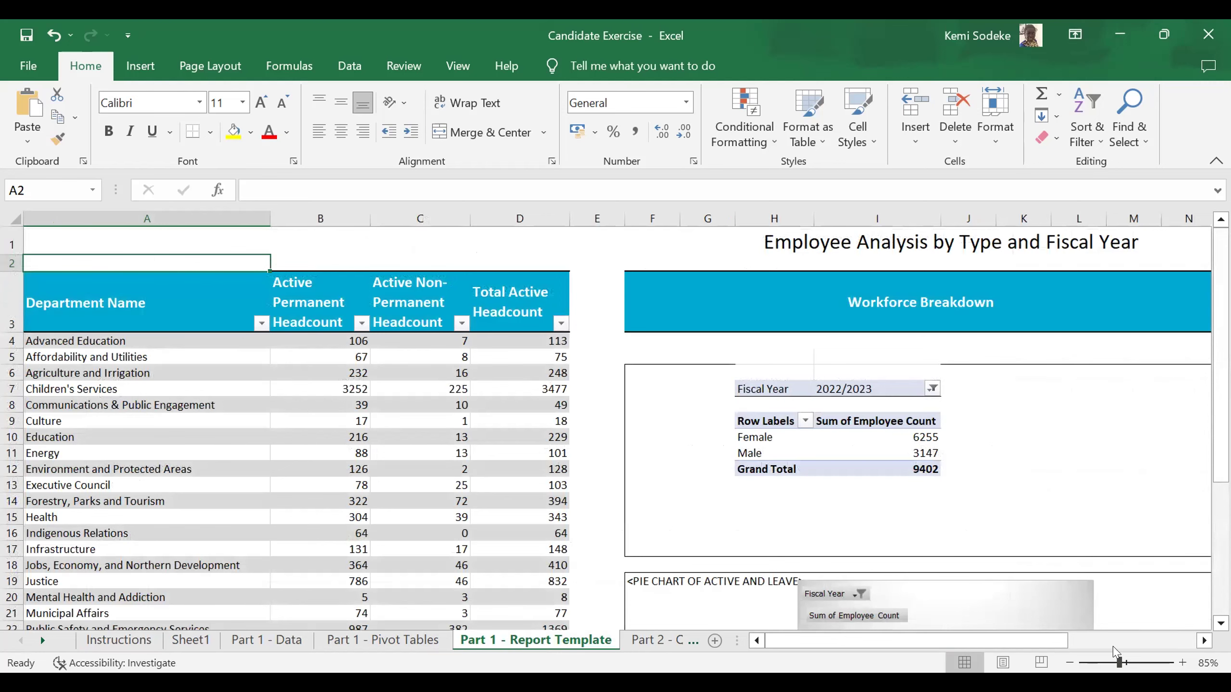
pyautogui.scroll(-1, 1182, 647)
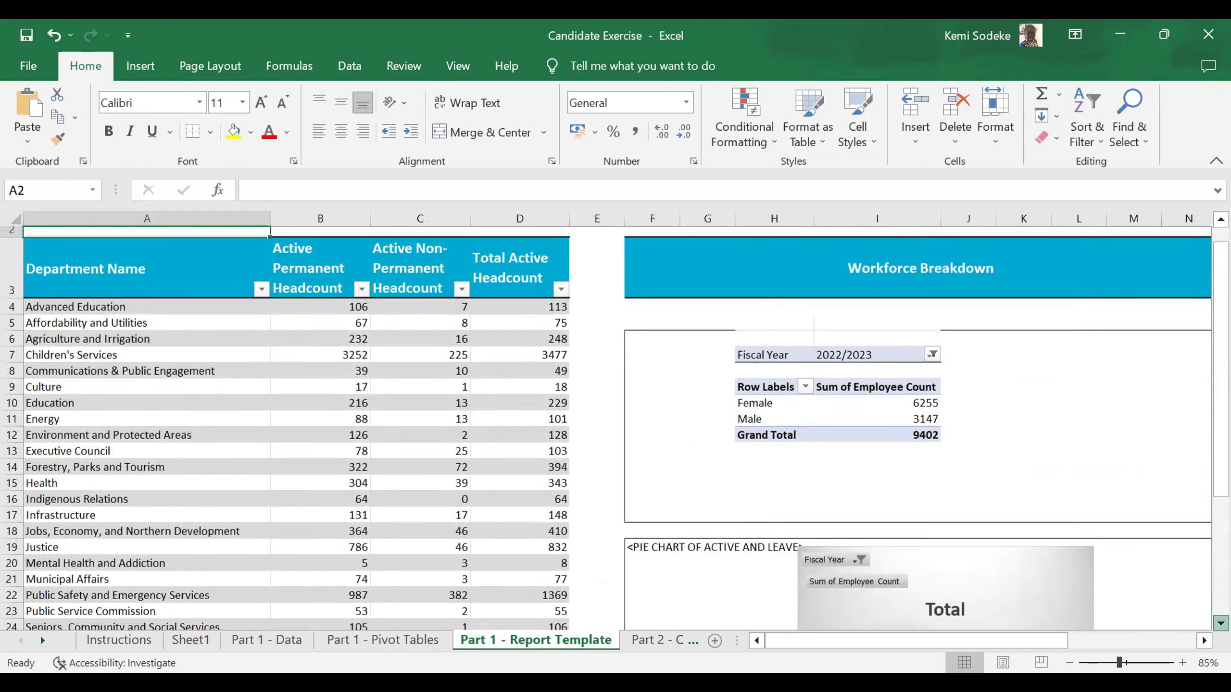
pyautogui.hscroll(3, 777, 507)
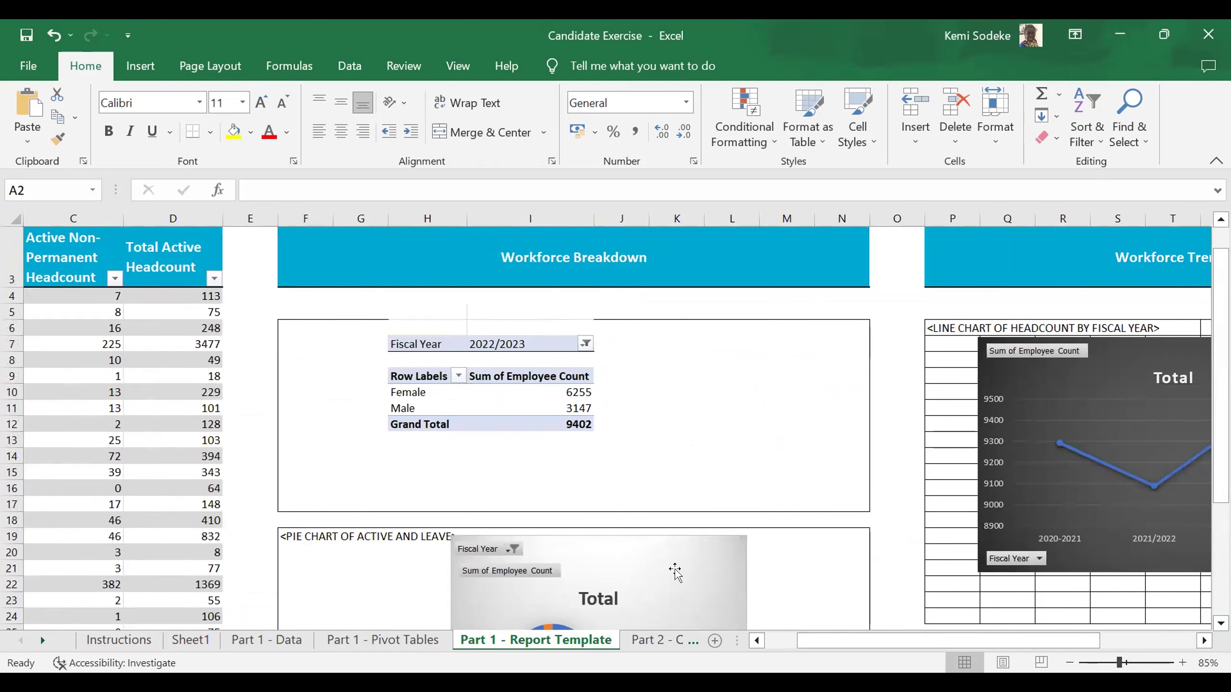
pyautogui.click(942, 569)
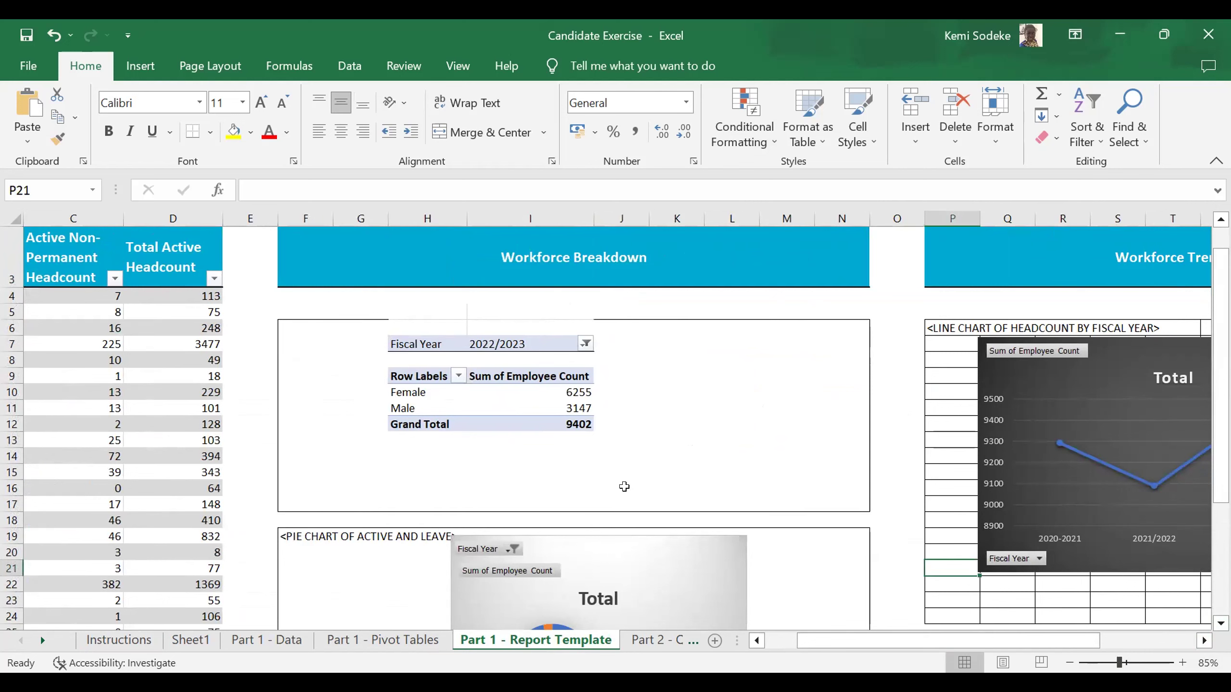
pyautogui.click(665, 640)
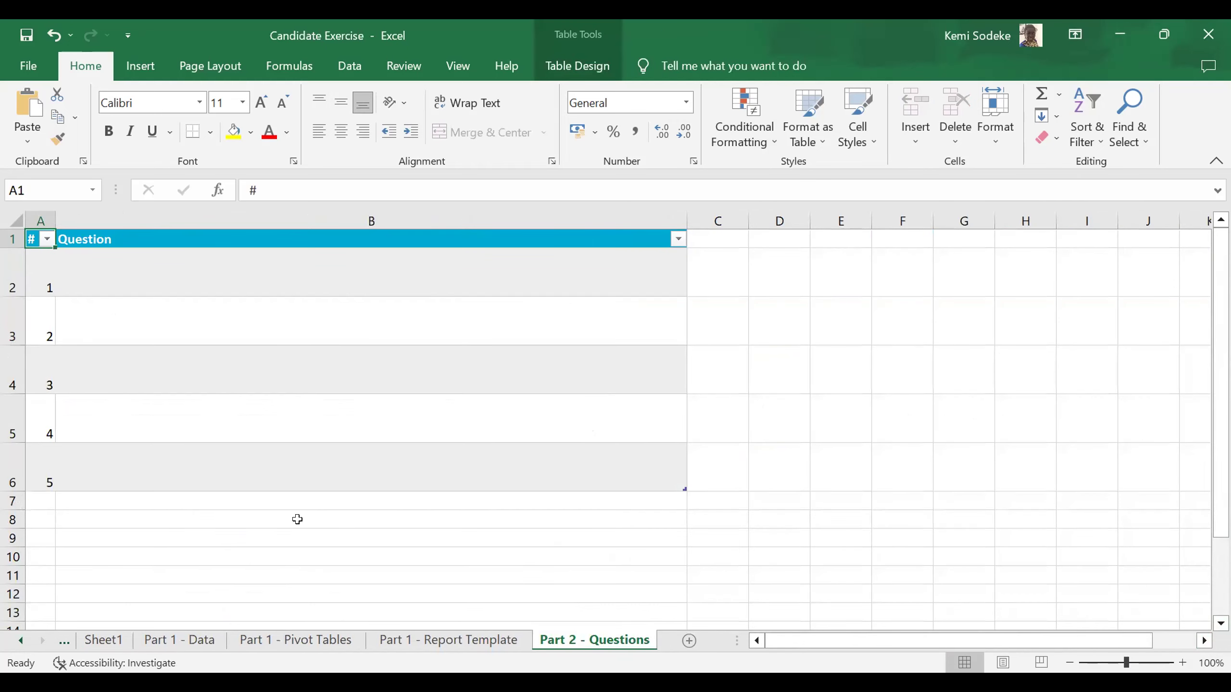
pyautogui.click(18, 642)
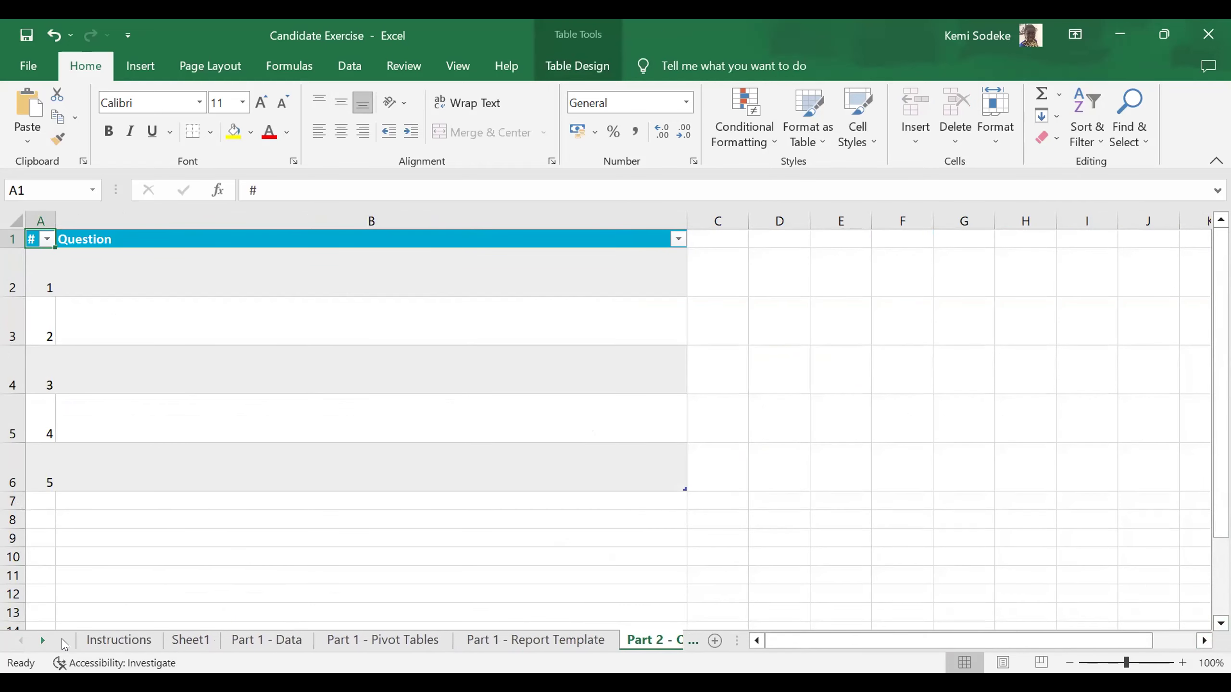
pyautogui.click(119, 640)
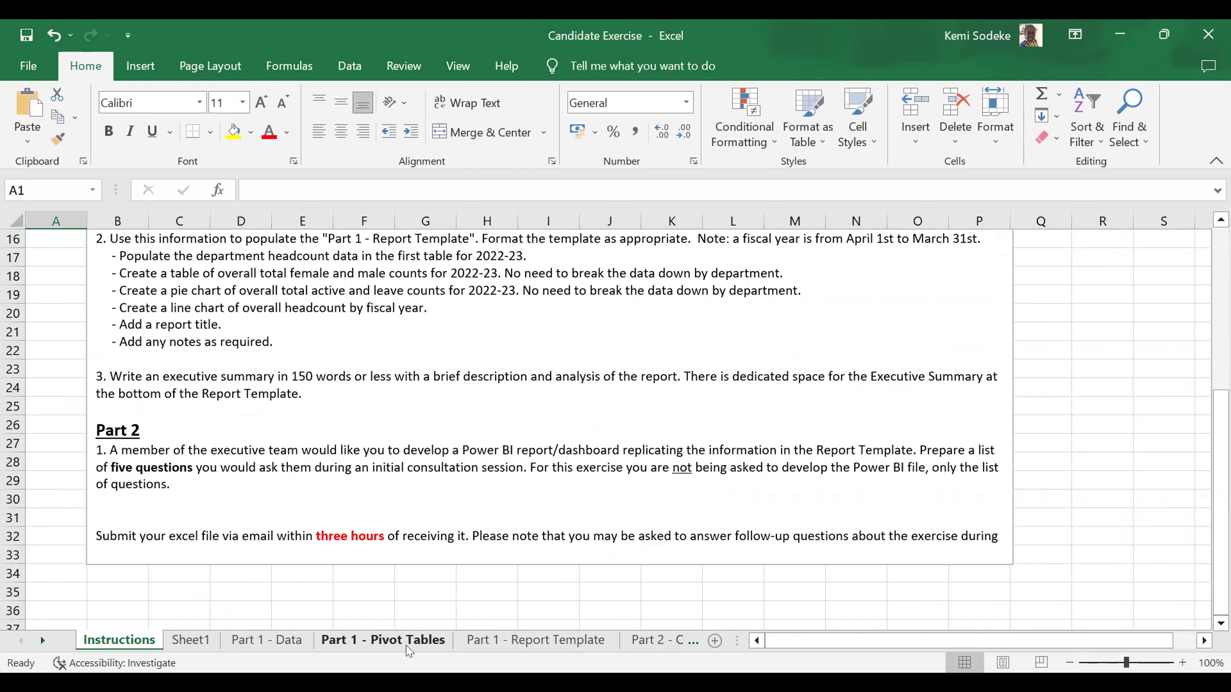
# Examine the report template's female/male table, pie chart, Executive Summary box and line chart of headcount by fiscal year
pyautogui.click(570, 641)
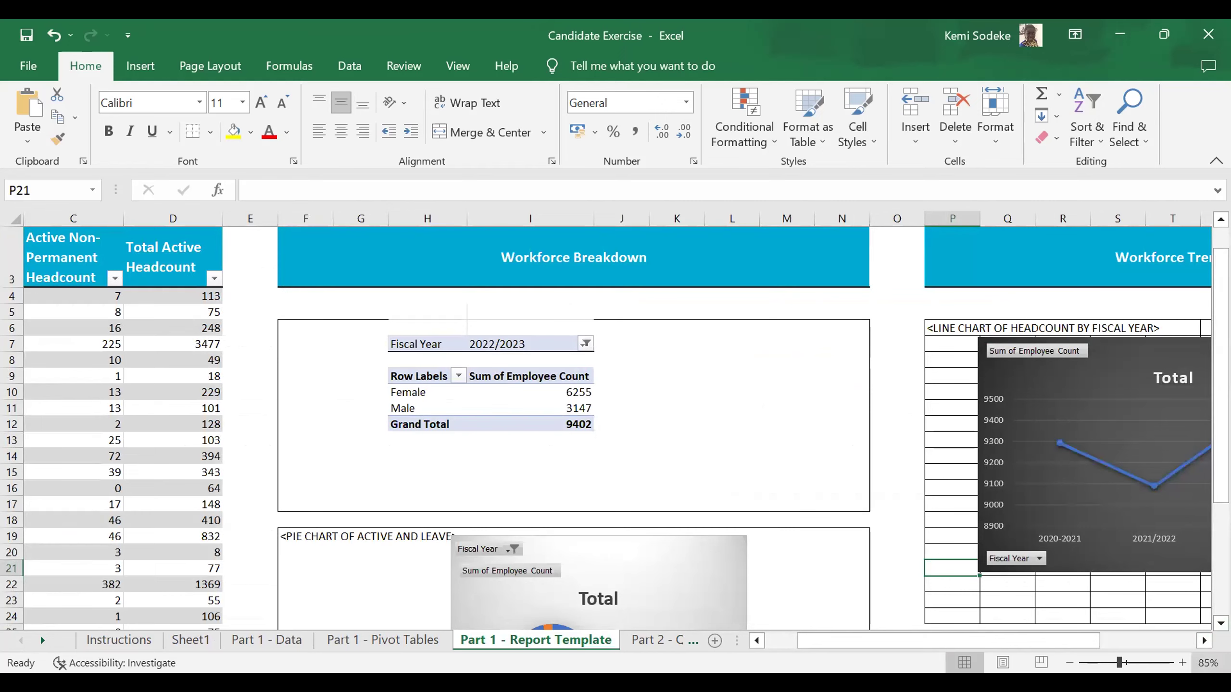
pyautogui.scroll(1, 747, 562)
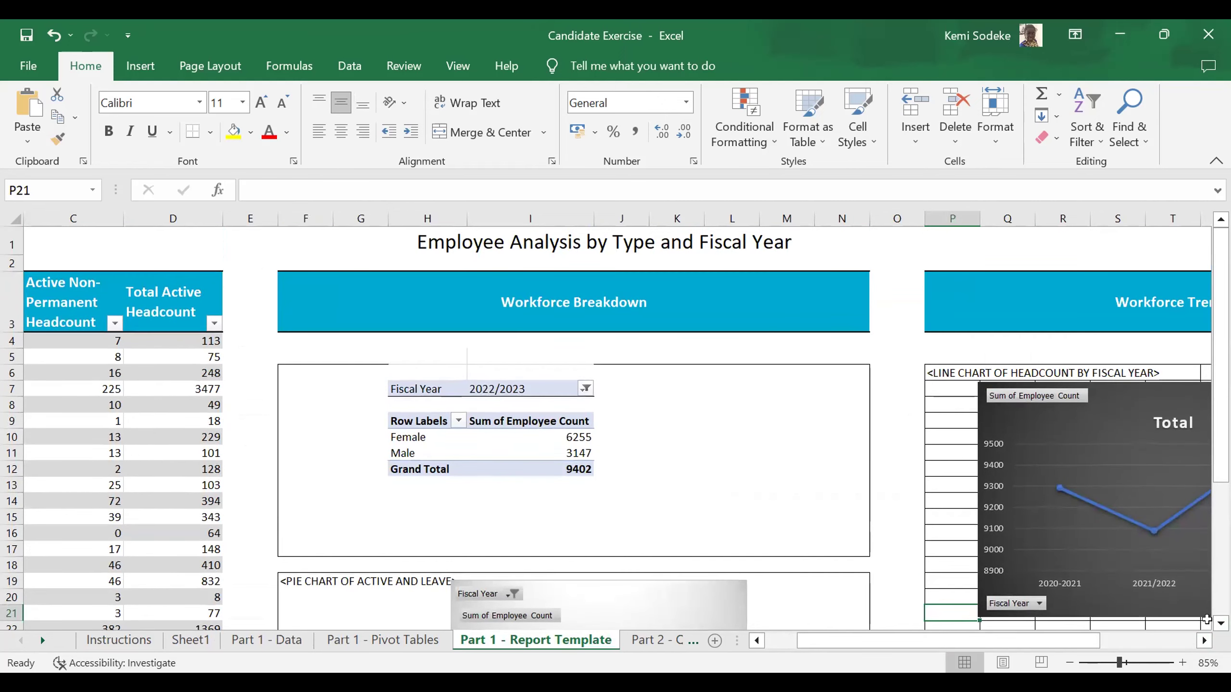
pyautogui.scroll(-1, 747, 562)
pyautogui.scroll(-2, 561, 578)
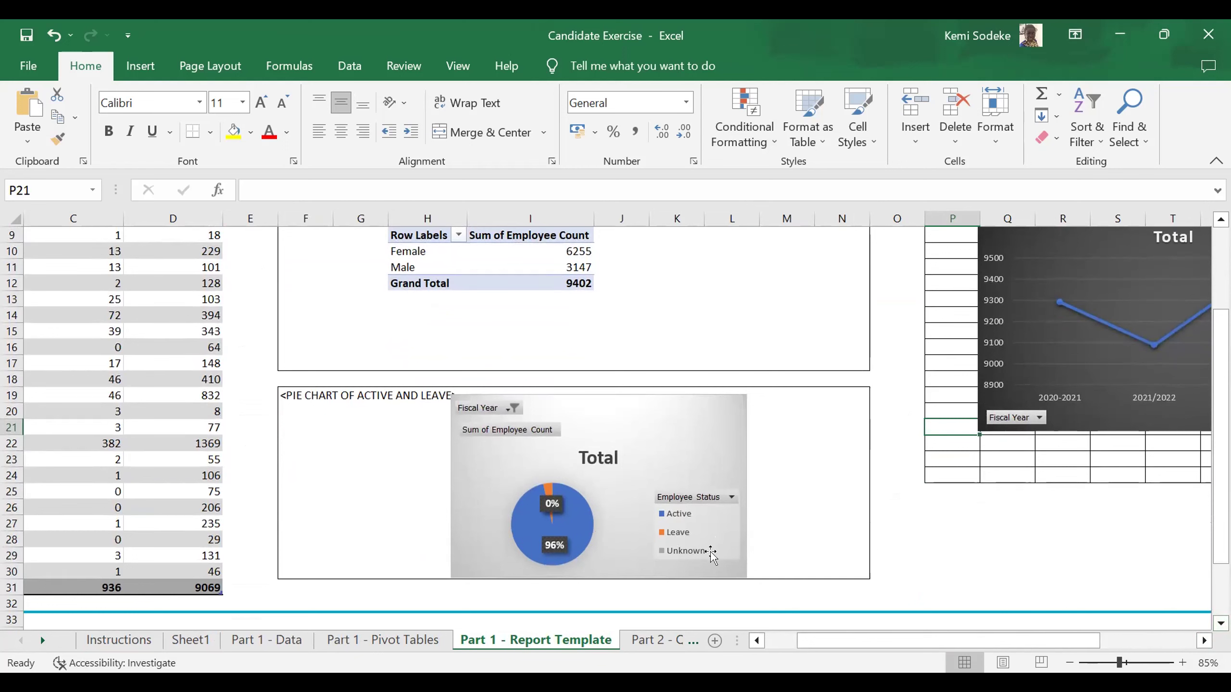
pyautogui.click(772, 642)
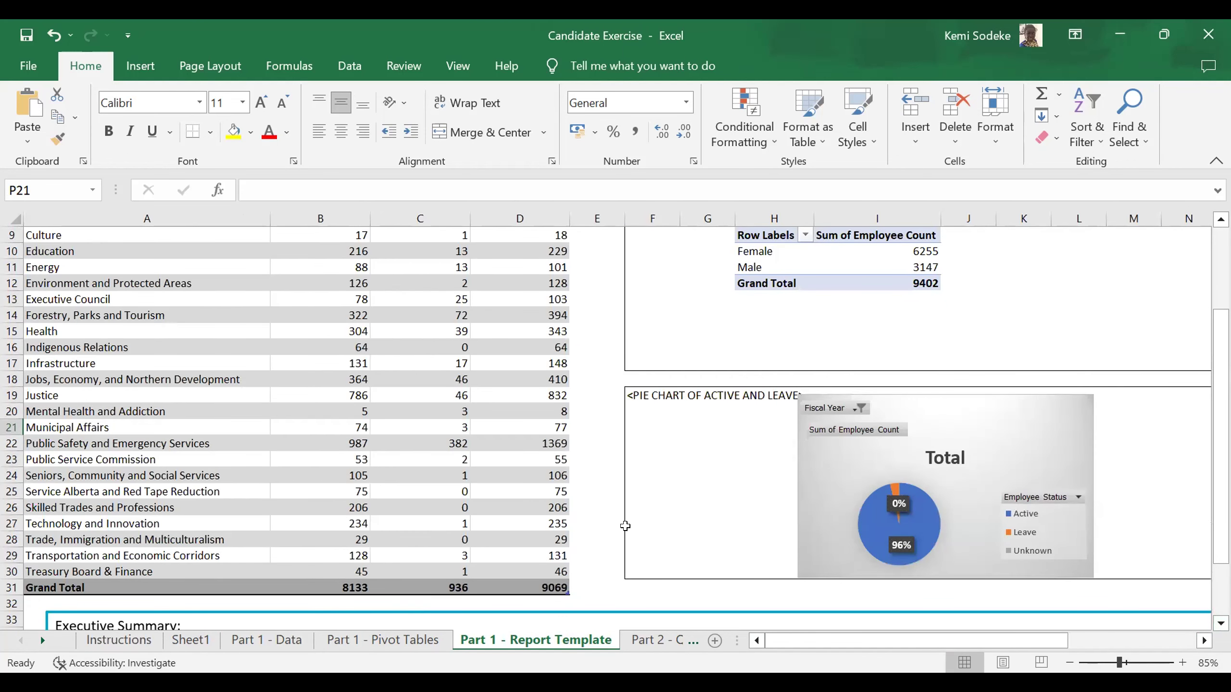
pyautogui.moveTo(1220, 335)
pyautogui.mouseDown()
pyautogui.moveTo(1221, 321)
pyautogui.moveTo(1217, 371)
pyautogui.moveTo(1211, 283)
pyautogui.moveTo(1205, 418)
pyautogui.mouseUp()
pyautogui.click(305, 572)
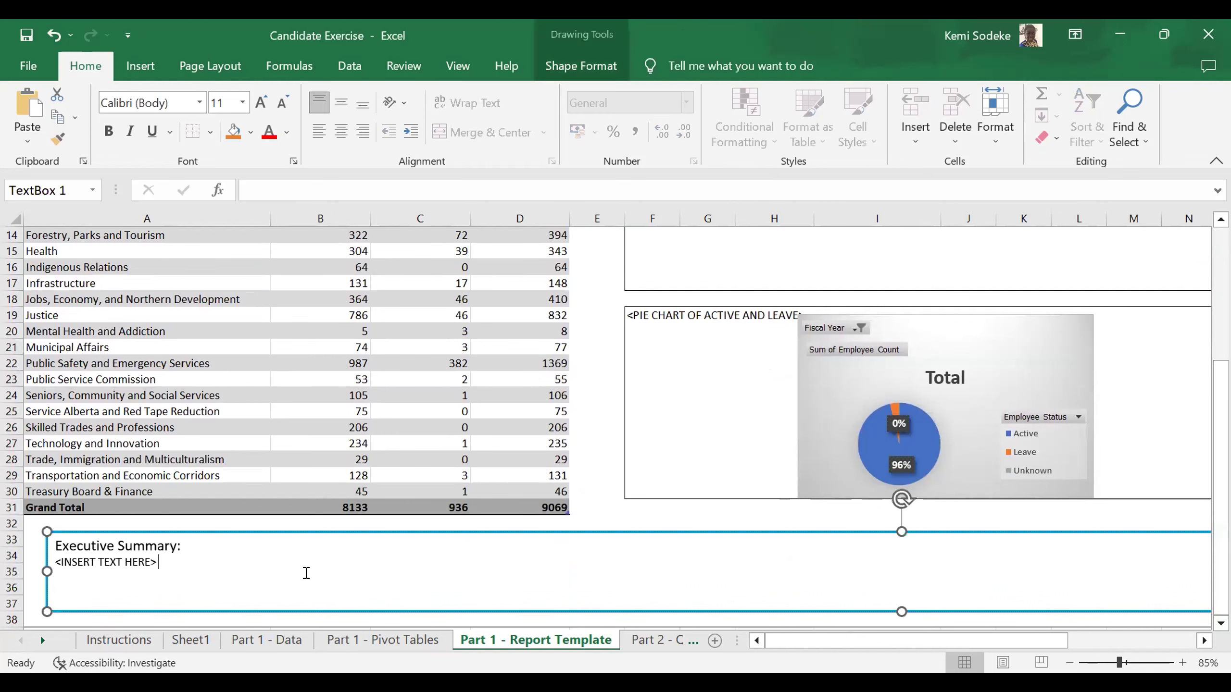
pyautogui.moveTo(1204, 641); pyautogui.dragTo(1204, 640)
pyautogui.click(1205, 641)
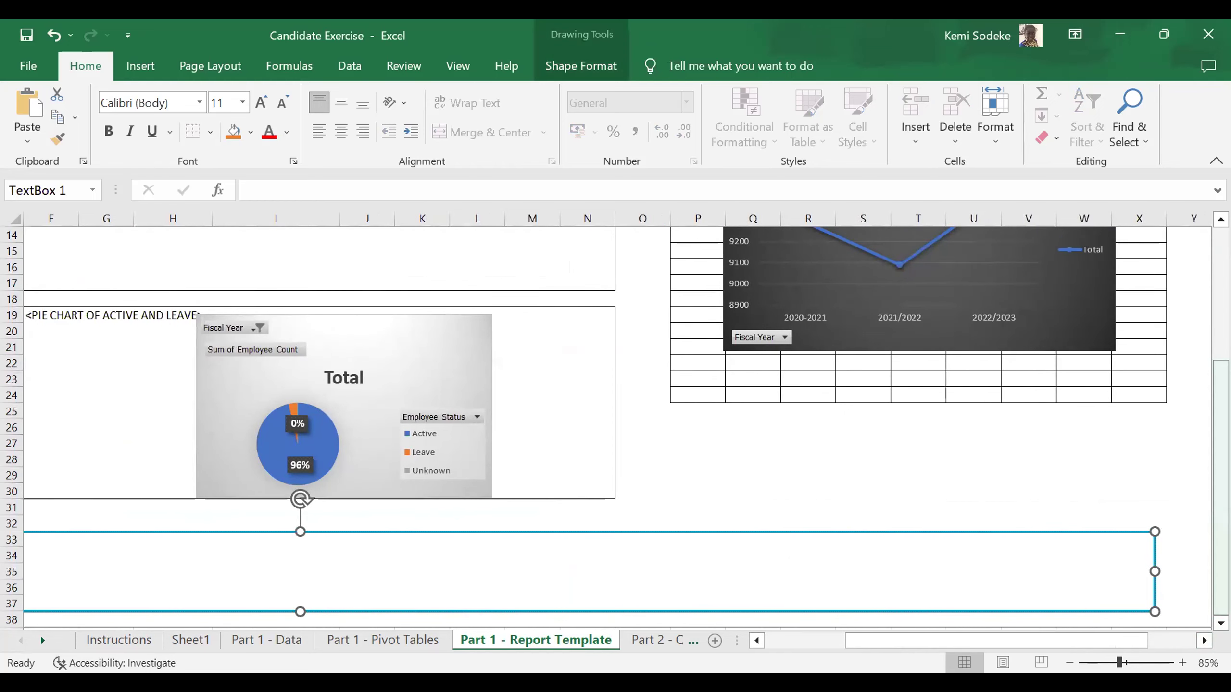
pyautogui.moveTo(1220, 482); pyautogui.dragTo(1221, 393)
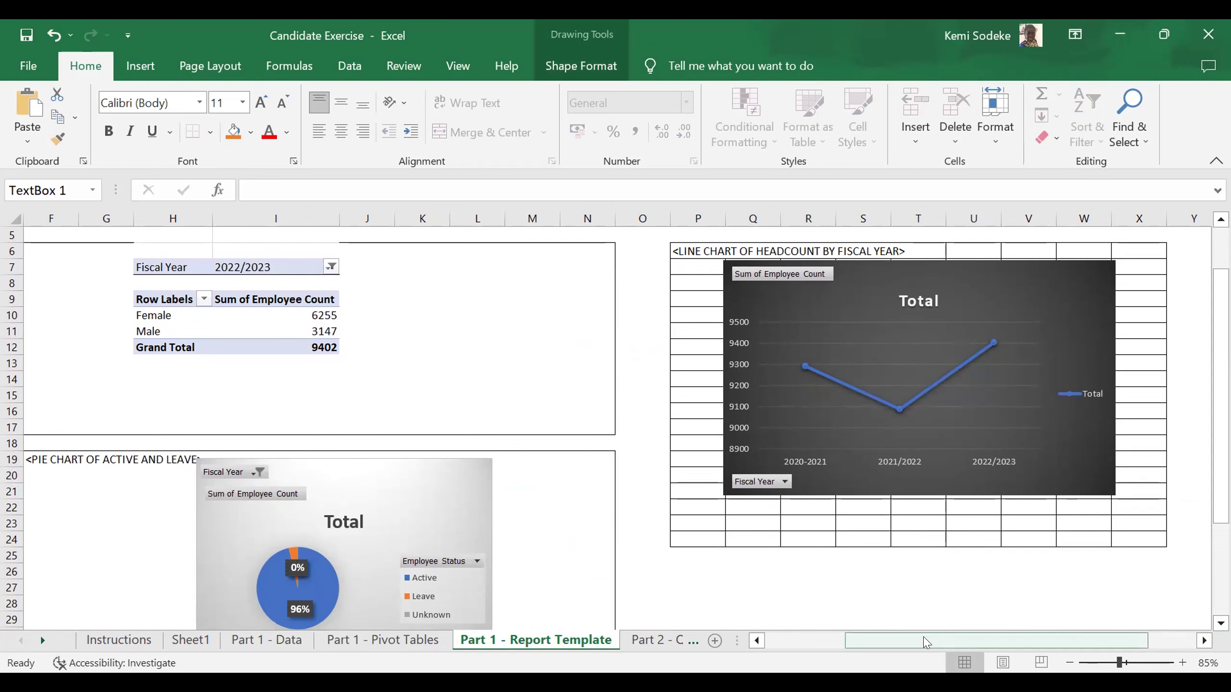
pyautogui.moveTo(926, 642); pyautogui.dragTo(845, 642)
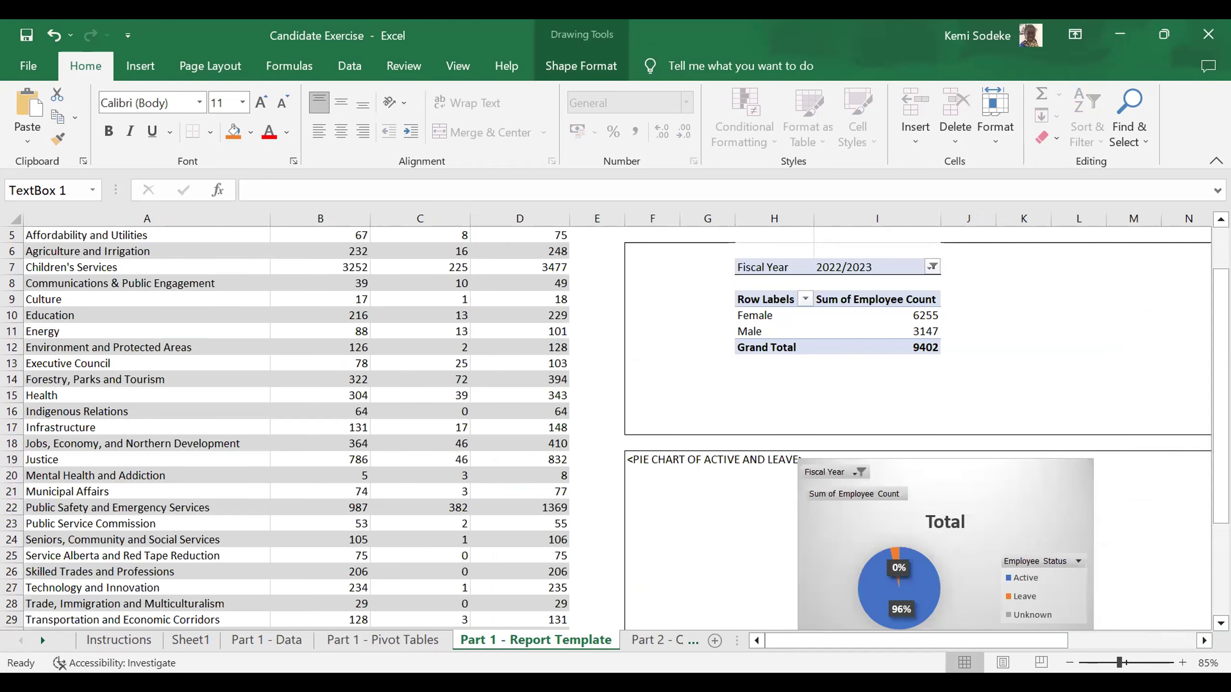
# Look through the report template again, from the department headcounts and workforce trends to the Executive Summary placeholder
pyautogui.click(1221, 579)
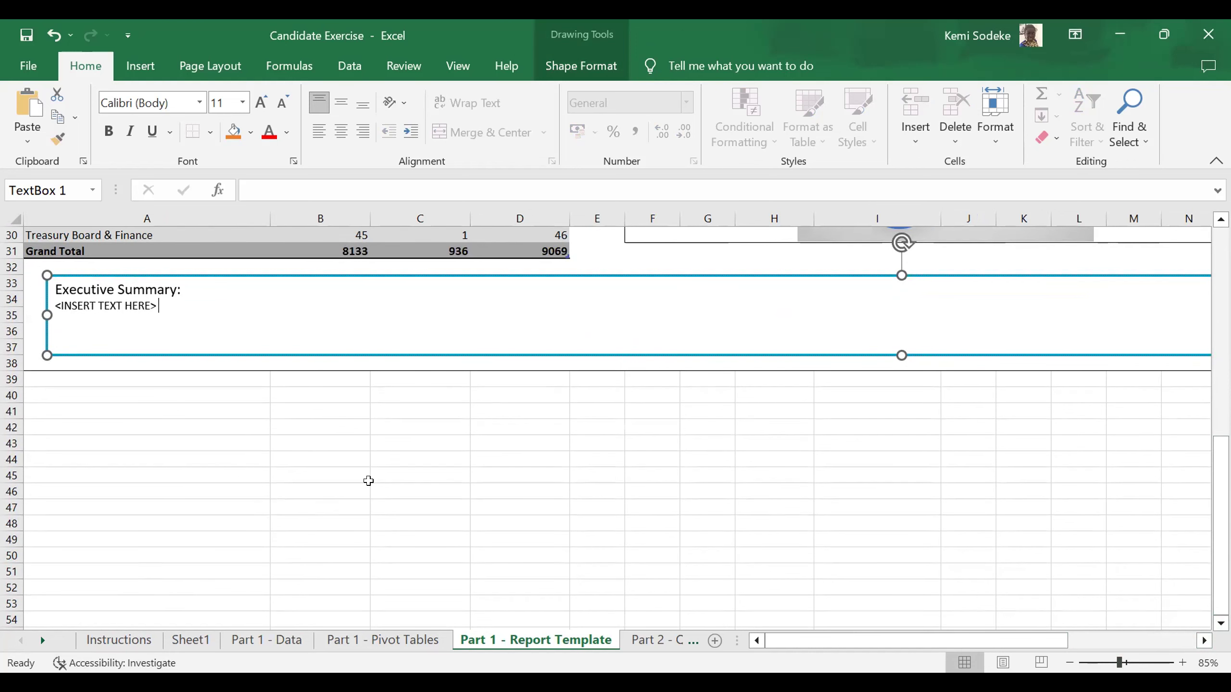
pyautogui.moveTo(1221, 530); pyautogui.dragTo(1209, 363)
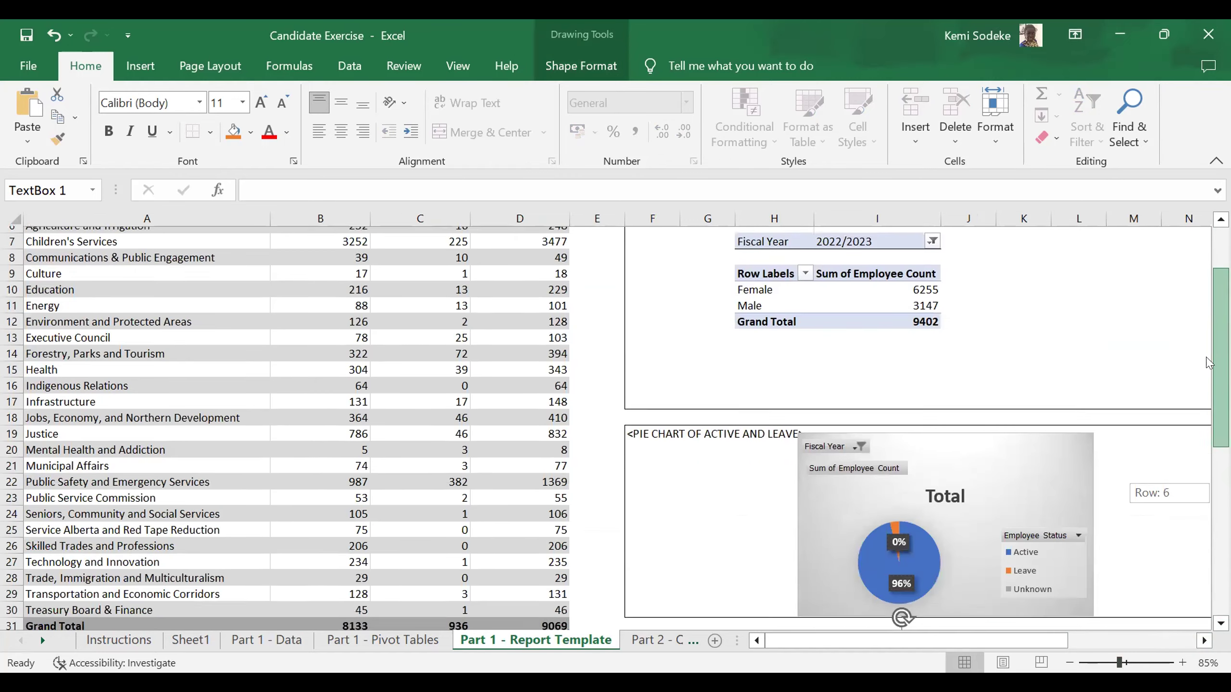
pyautogui.scroll(-2, 1208, 368)
pyautogui.scroll(4, 1208, 285)
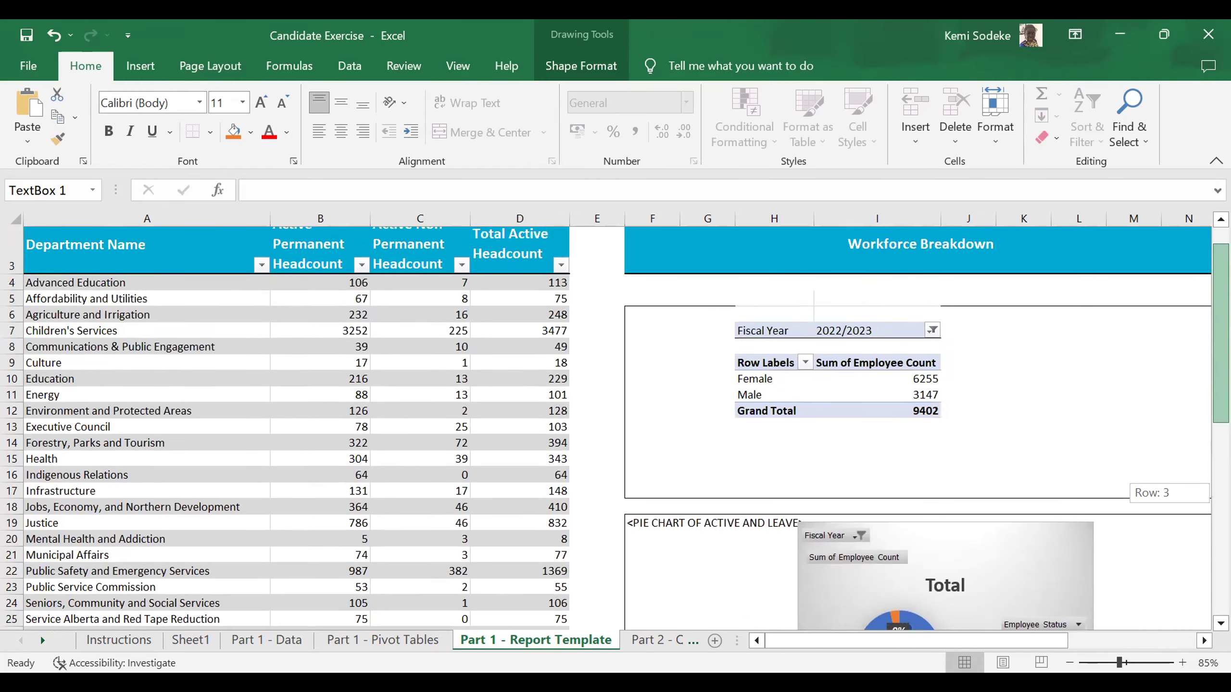
pyautogui.scroll(-3, 1207, 285)
pyautogui.scroll(3, 1206, 436)
pyautogui.scroll(-1, 1204, 621)
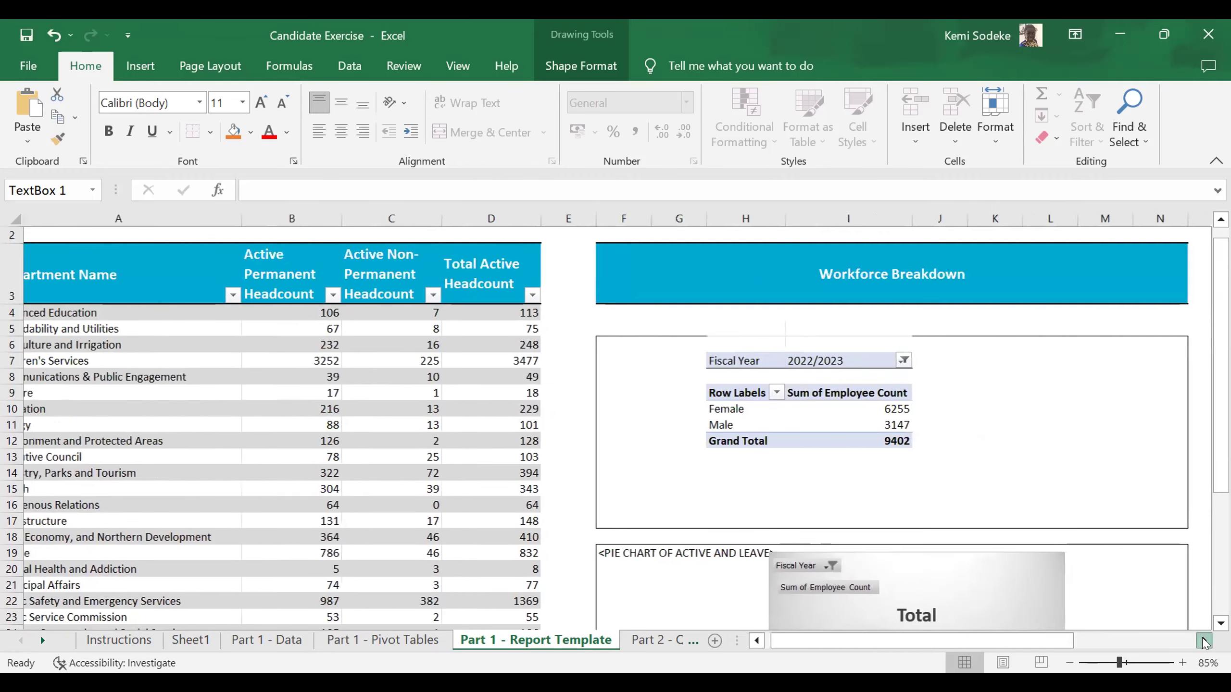
pyautogui.hscroll(2, 1204, 622)
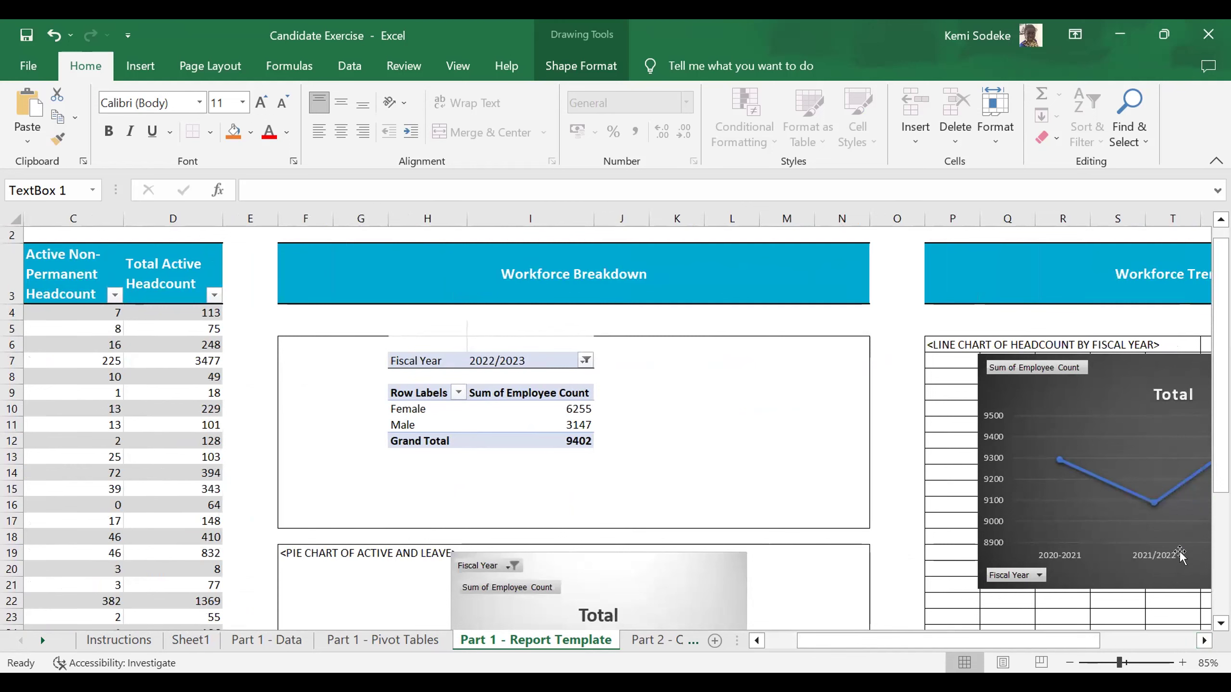
pyautogui.click(1204, 640)
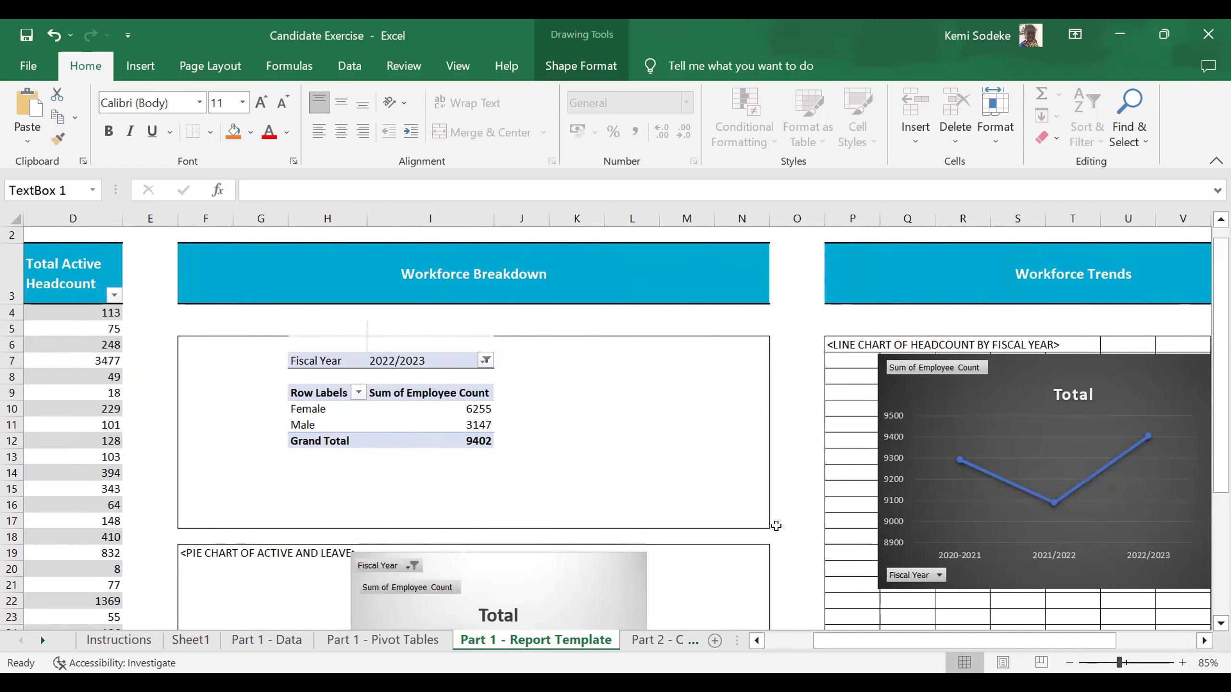
pyautogui.moveTo(824, 643); pyautogui.dragTo(816, 487)
pyautogui.click(1220, 623)
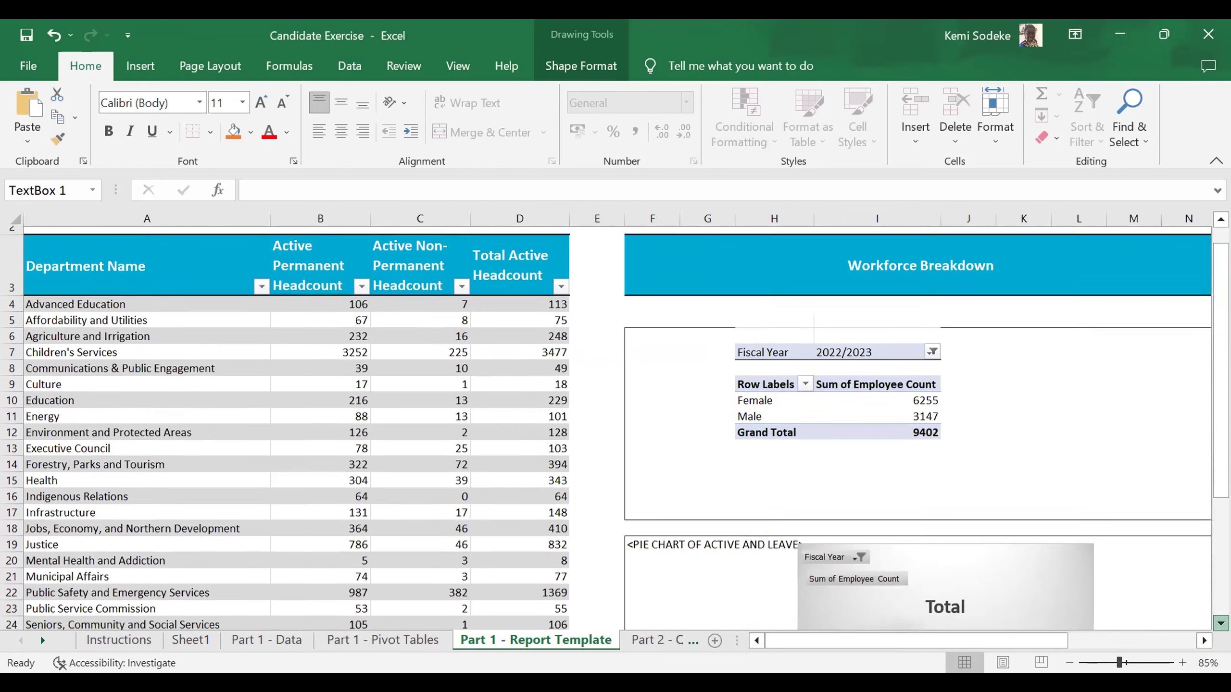
pyautogui.scroll(-4, 1220, 623)
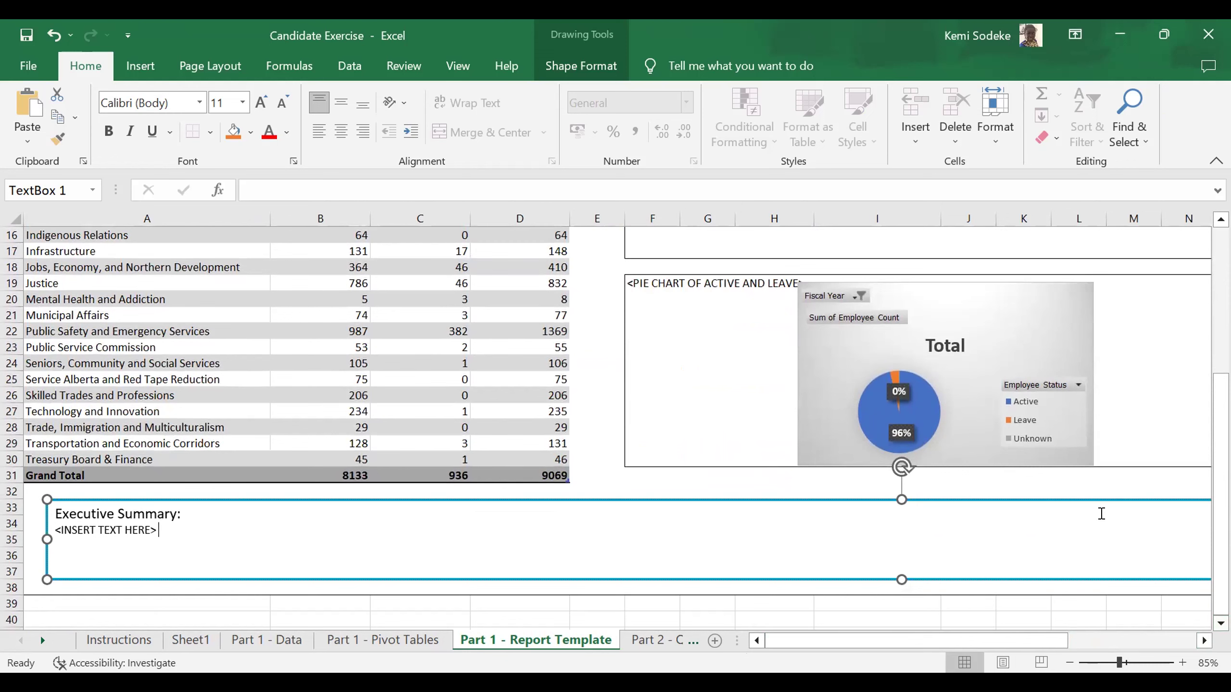
# Recheck the Instructions sheet and compare the pivot tables and line chart on Sheet1 with the report template's contents
pyautogui.click(119, 646)
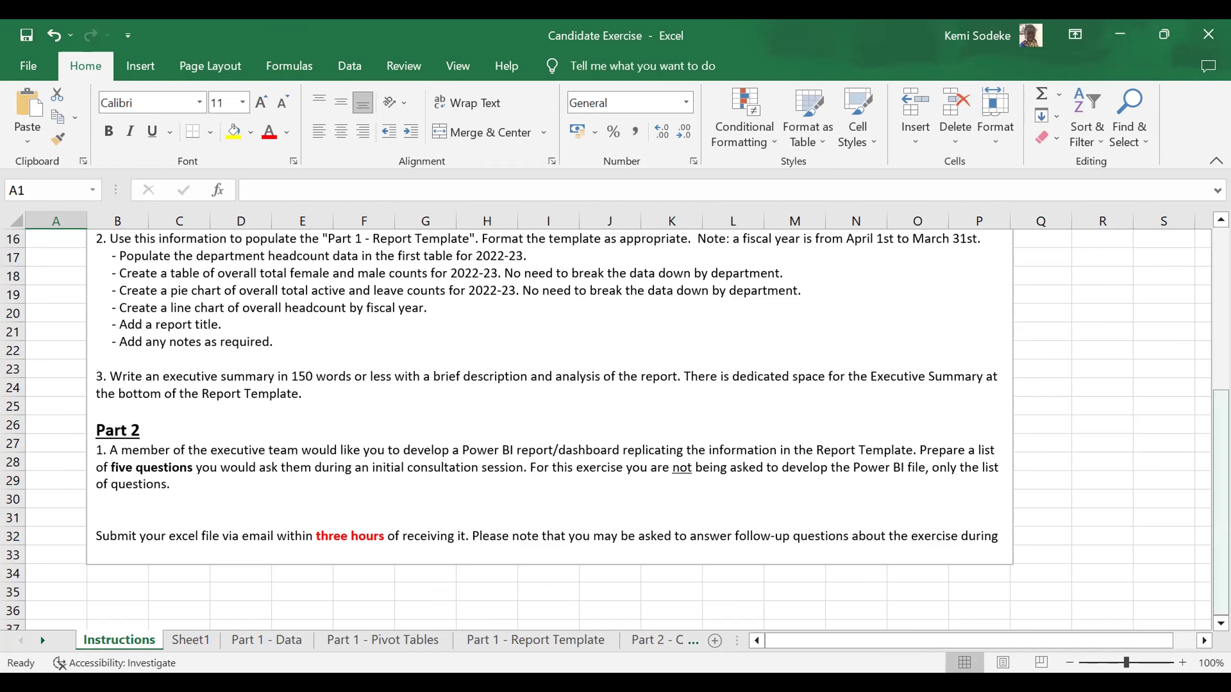
pyautogui.moveTo(1219, 437); pyautogui.dragTo(1209, 437)
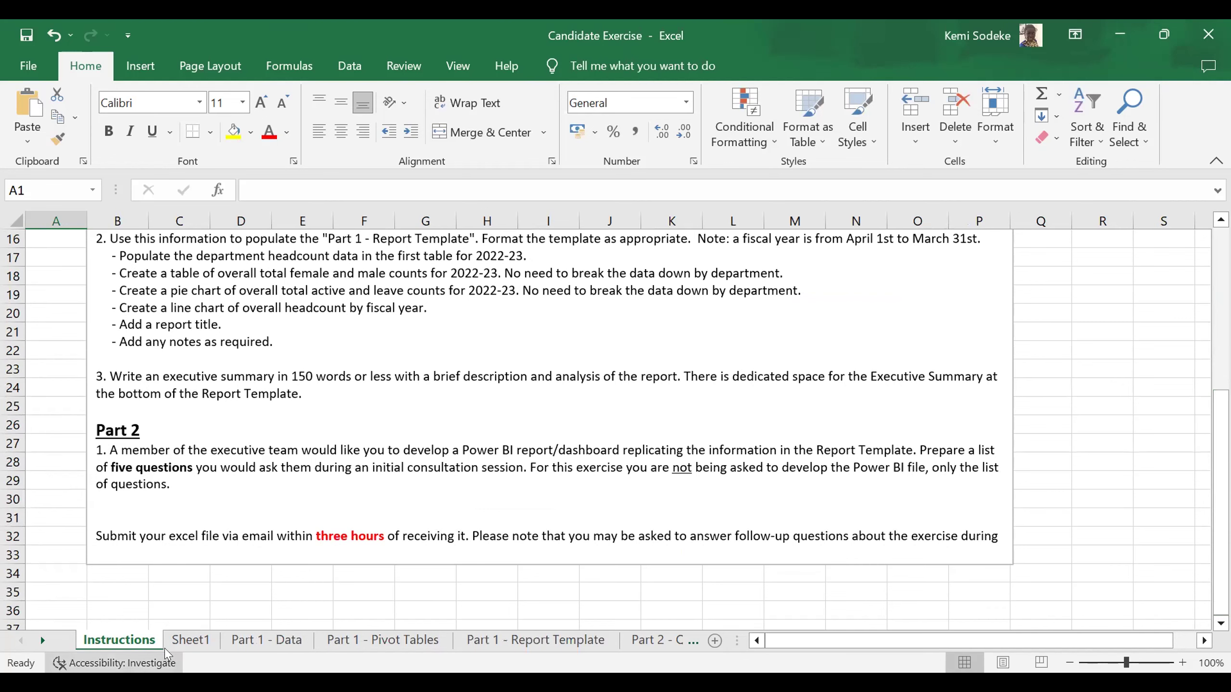
pyautogui.click(191, 641)
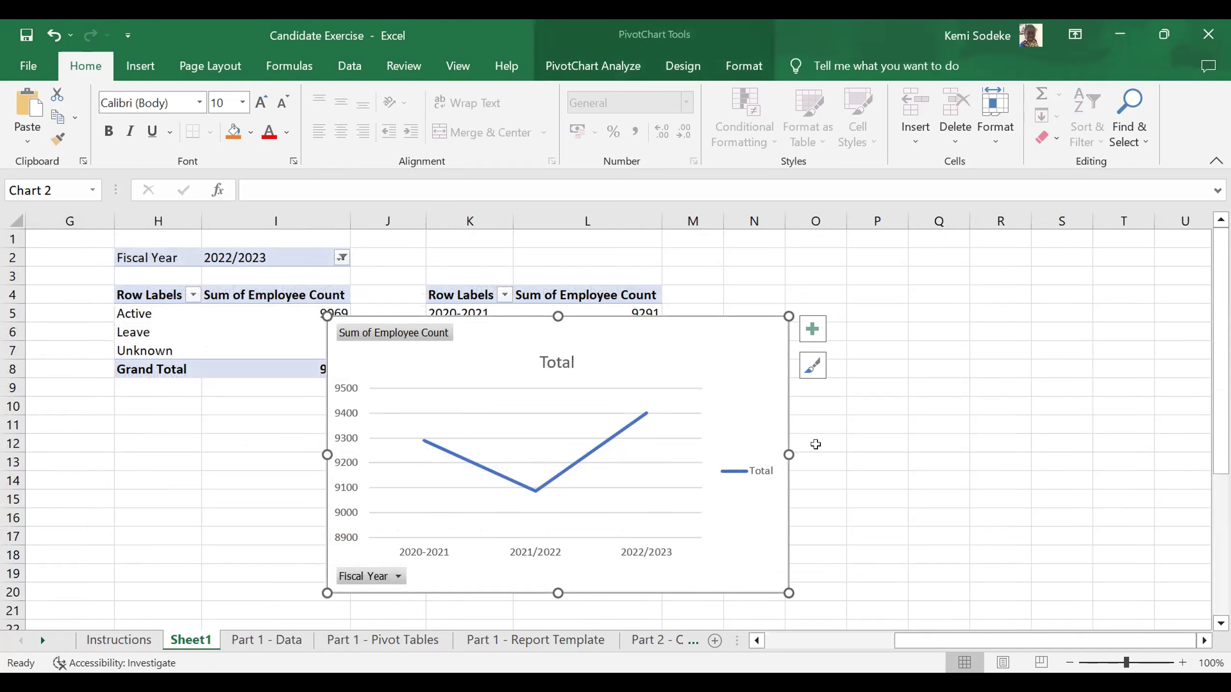
pyautogui.click(546, 645)
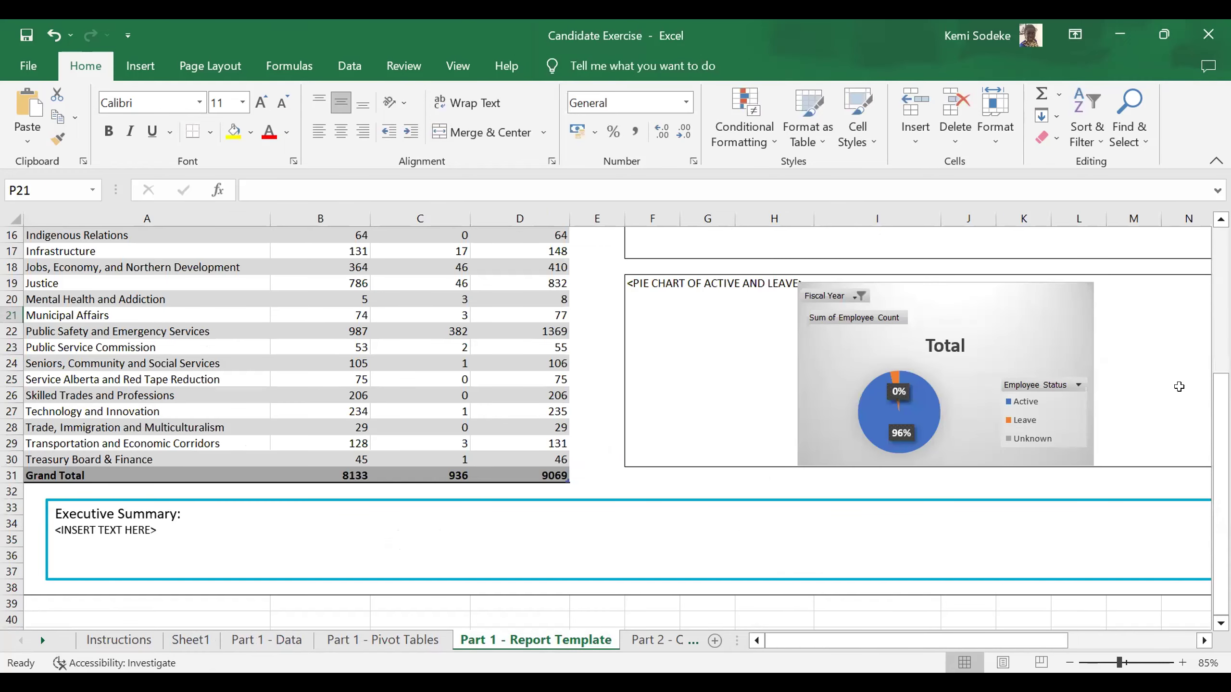
pyautogui.moveTo(1221, 538); pyautogui.dragTo(1221, 429)
pyautogui.click(1204, 641)
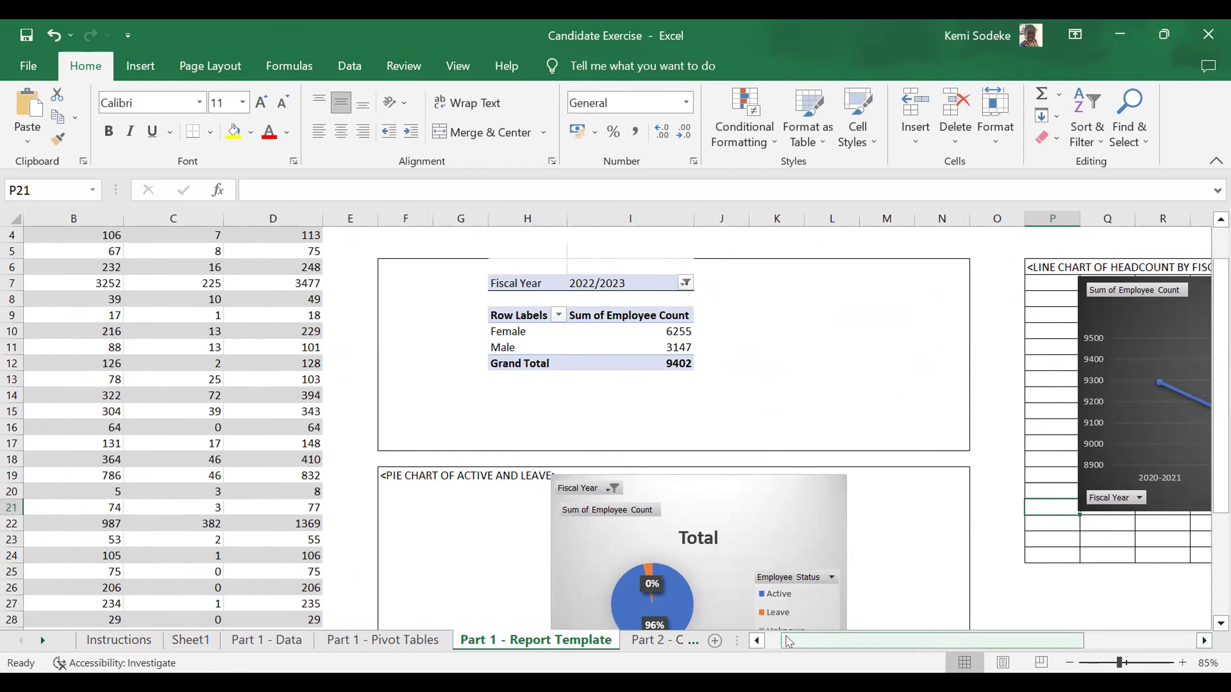
pyautogui.click(757, 641)
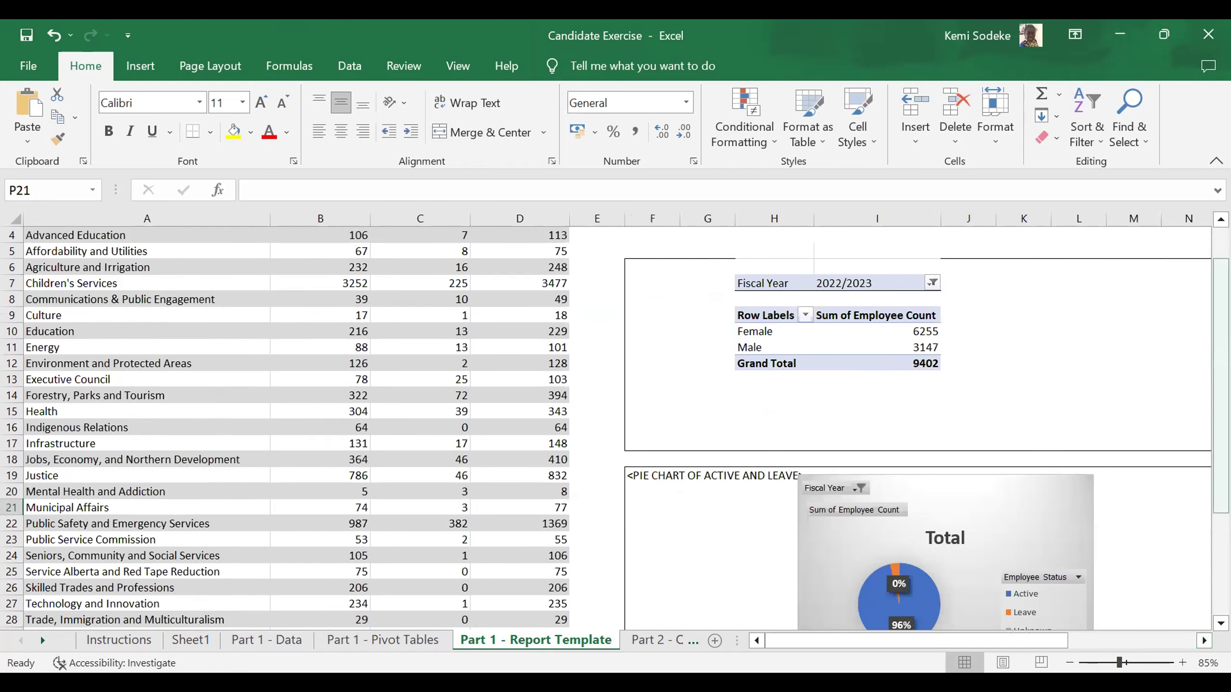
pyautogui.moveTo(1220, 388); pyautogui.dragTo(1221, 363)
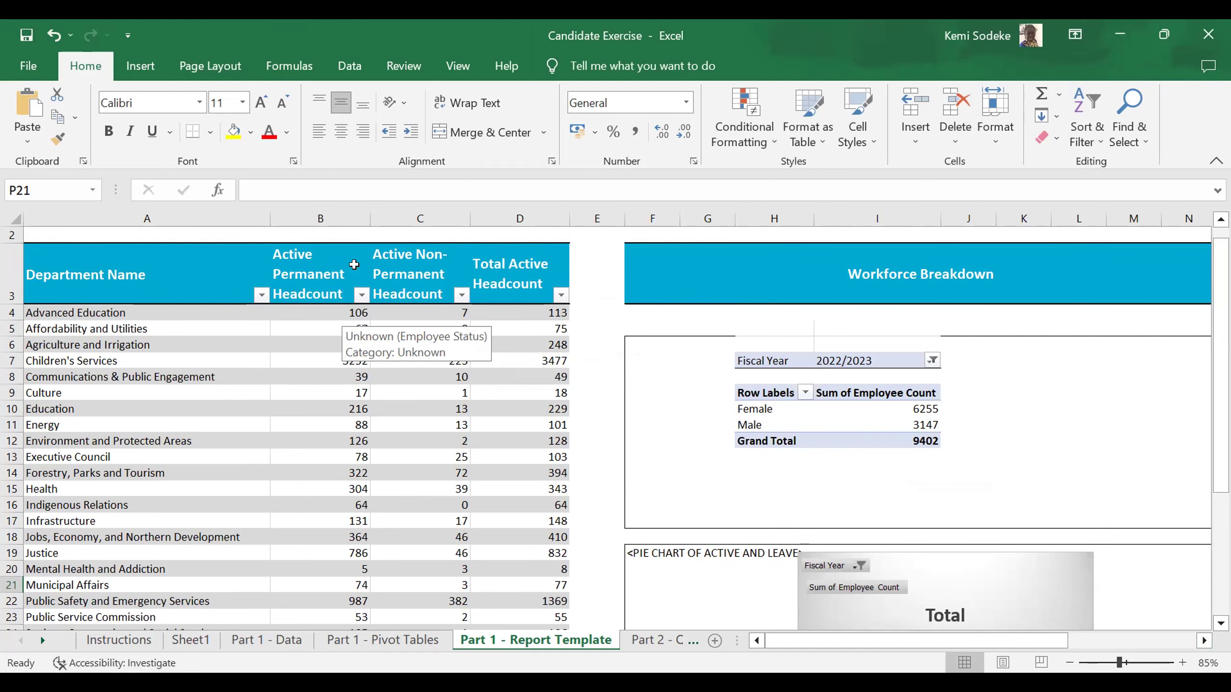
pyautogui.click(191, 640)
pyautogui.click(785, 644)
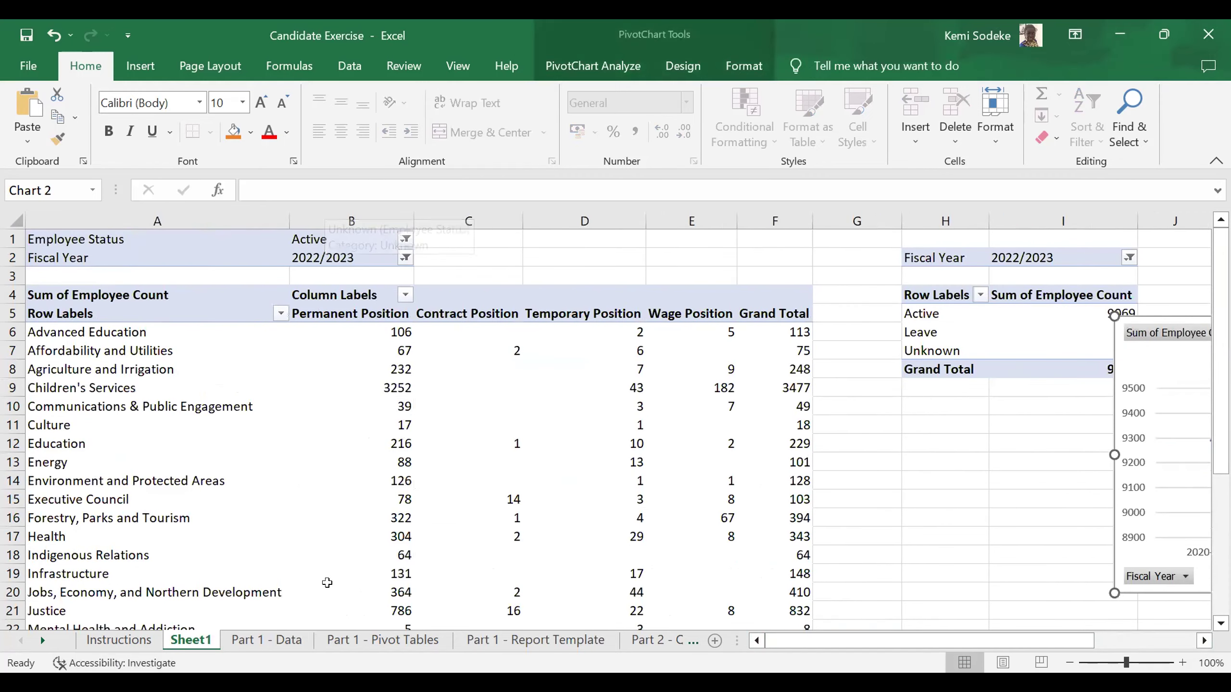
pyautogui.click(547, 642)
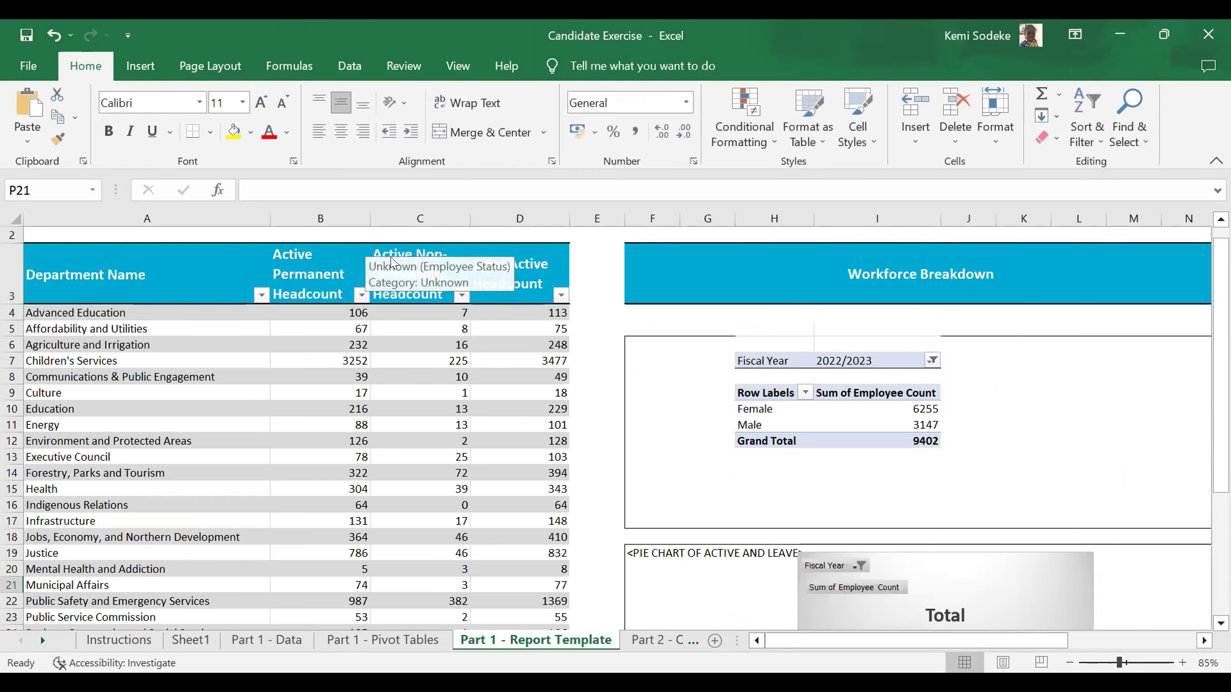
# Switch to Sheet1 with the pivot tables and save the Candidate Exercise workbook
pyautogui.click(190, 640)
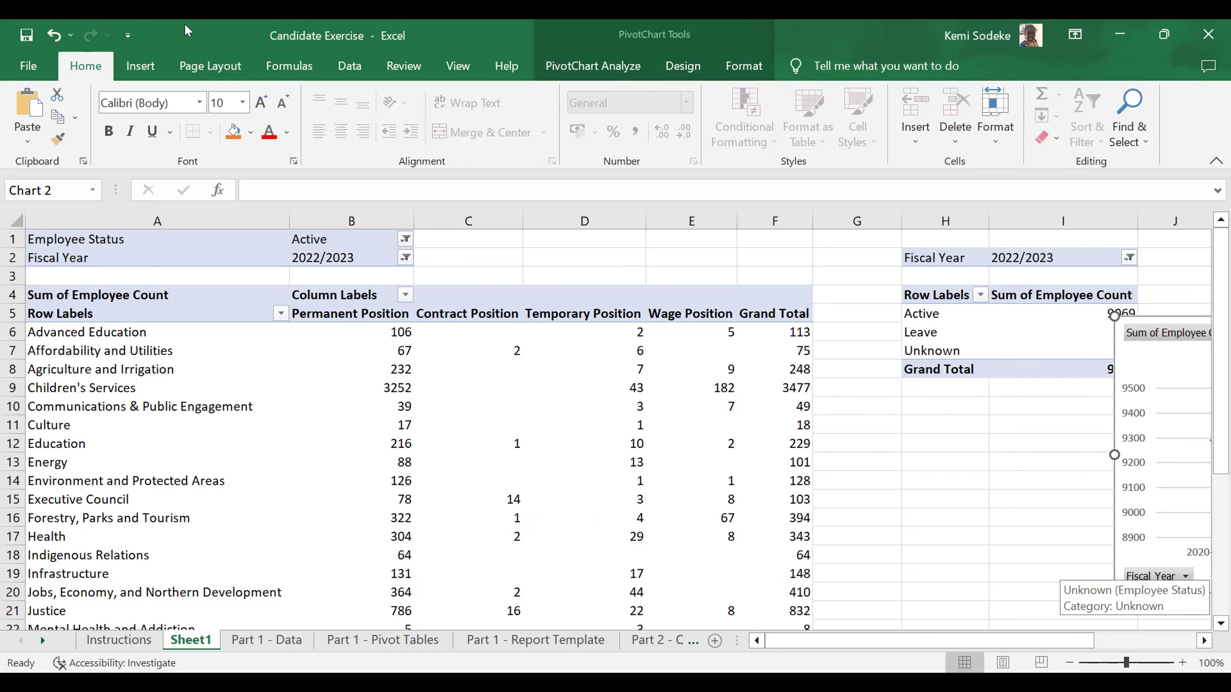
pyautogui.click(26, 35)
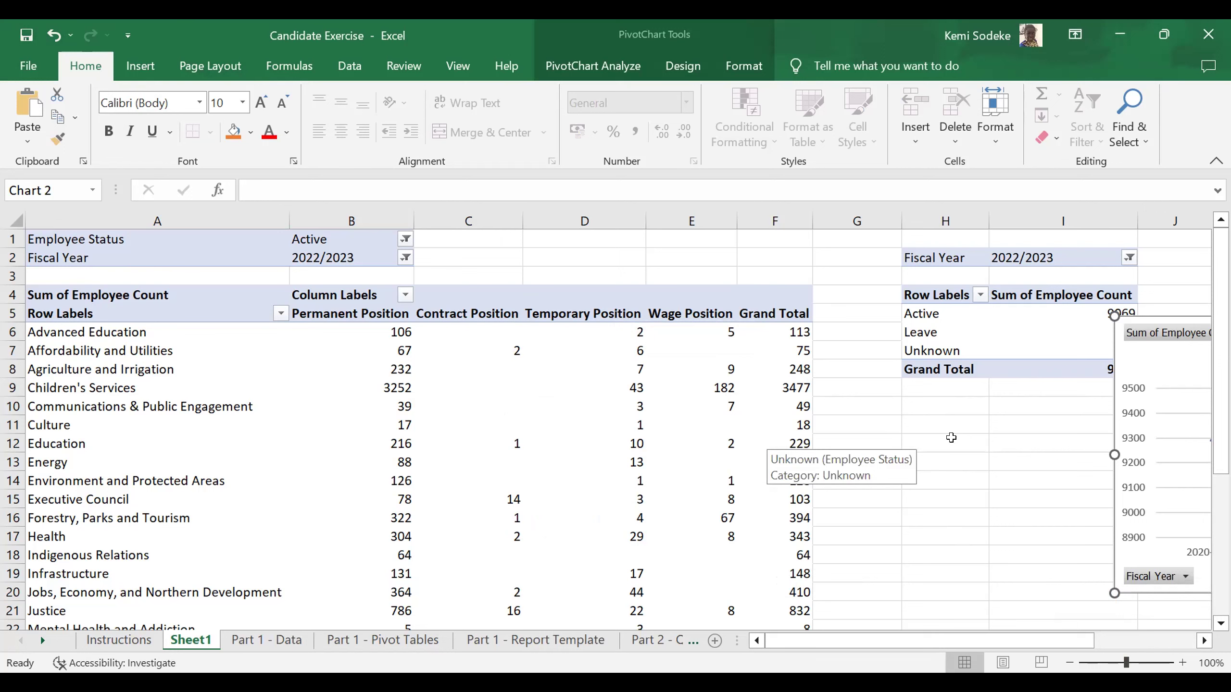
# Move the line chart on Sheet1 below the fiscal-year pivot table so it no longer covers the tables, and close the workbook
pyautogui.click(1204, 640)
pyautogui.click(1205, 641)
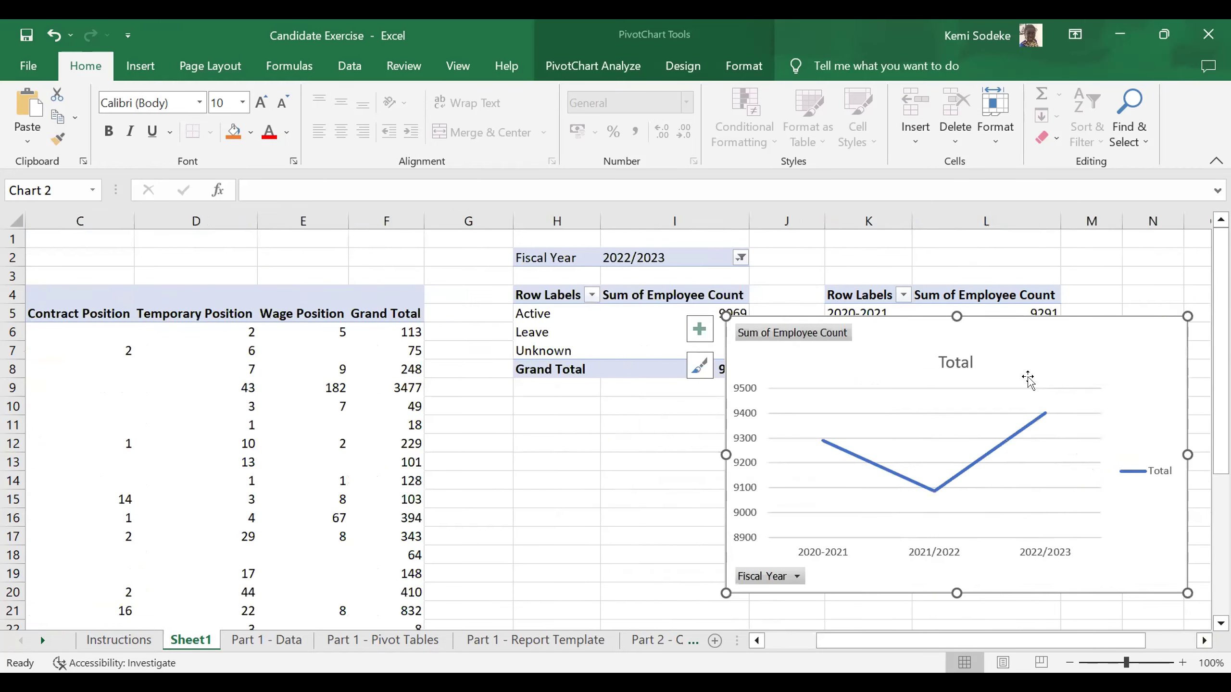
pyautogui.moveTo(1025, 357); pyautogui.dragTo(1033, 459)
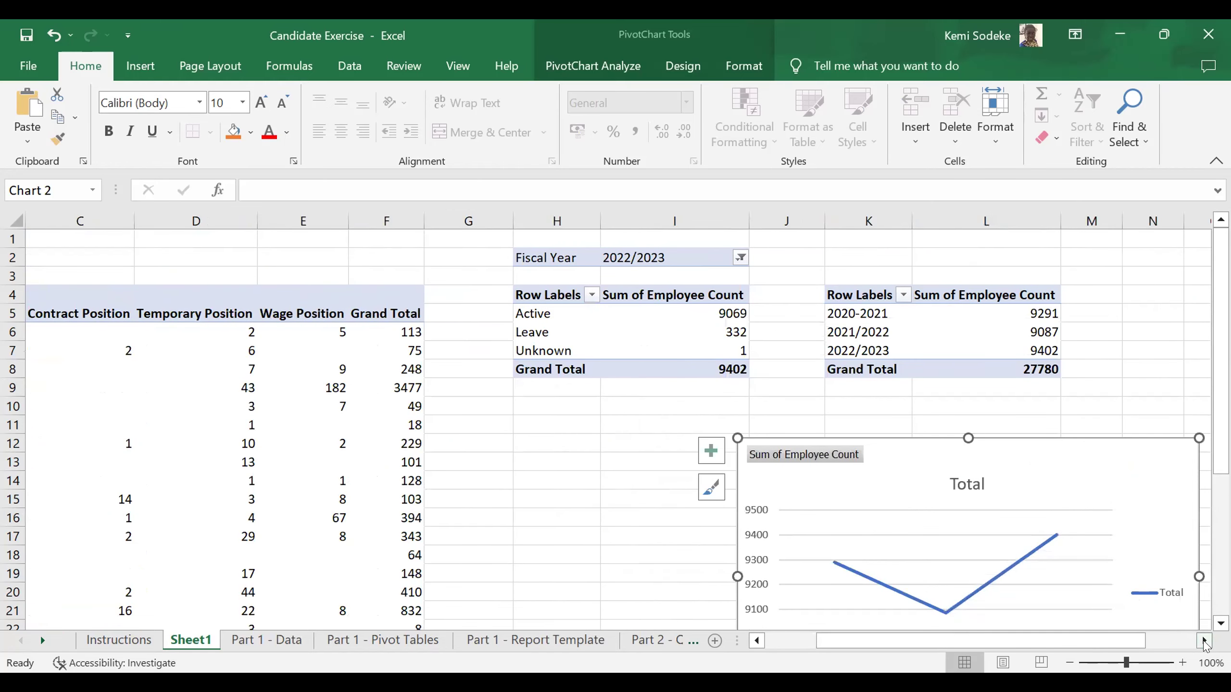
pyautogui.click(539, 476)
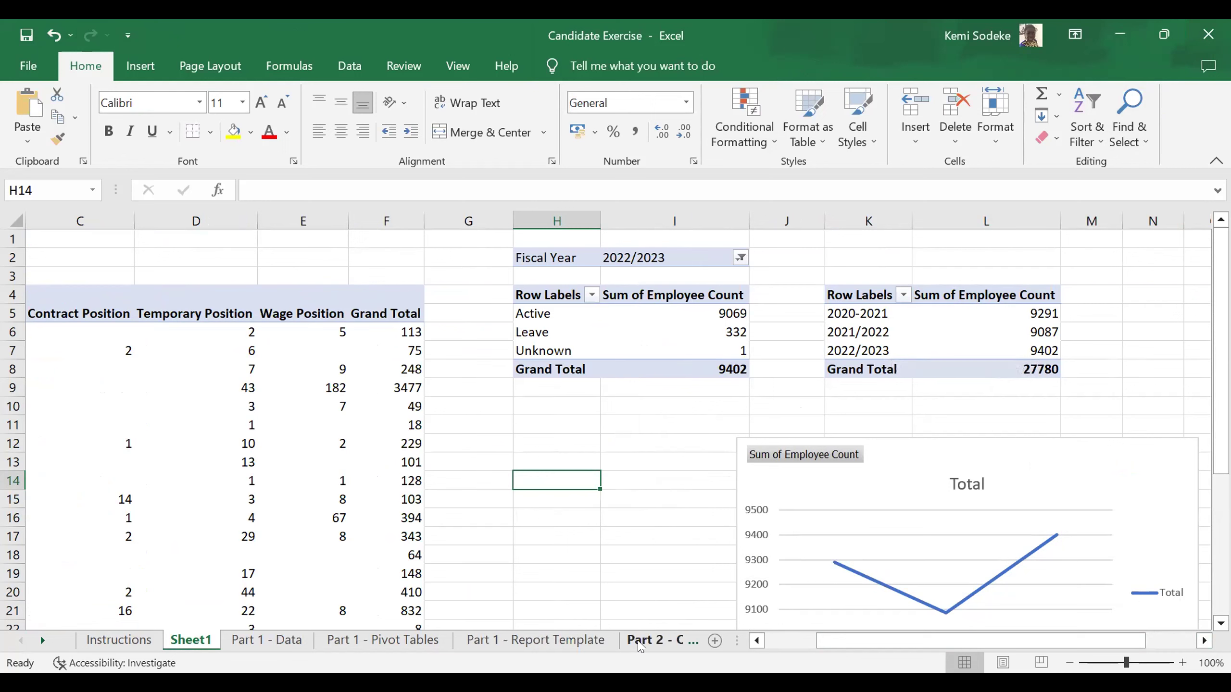
pyautogui.click(1209, 35)
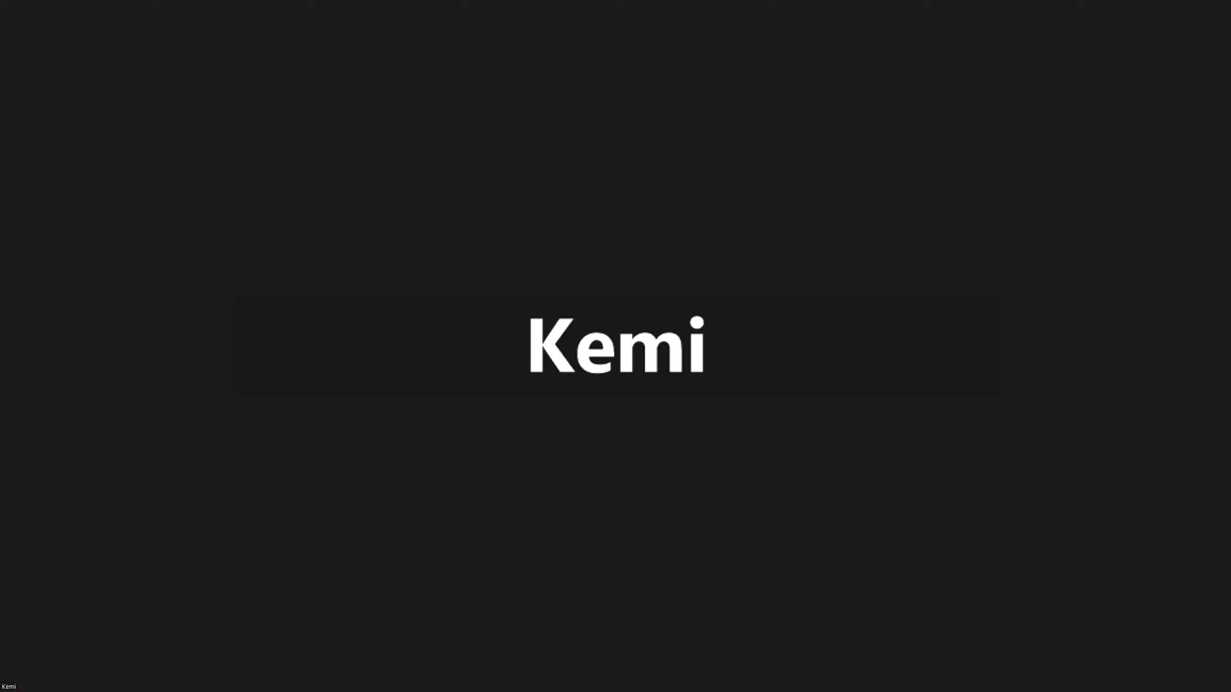